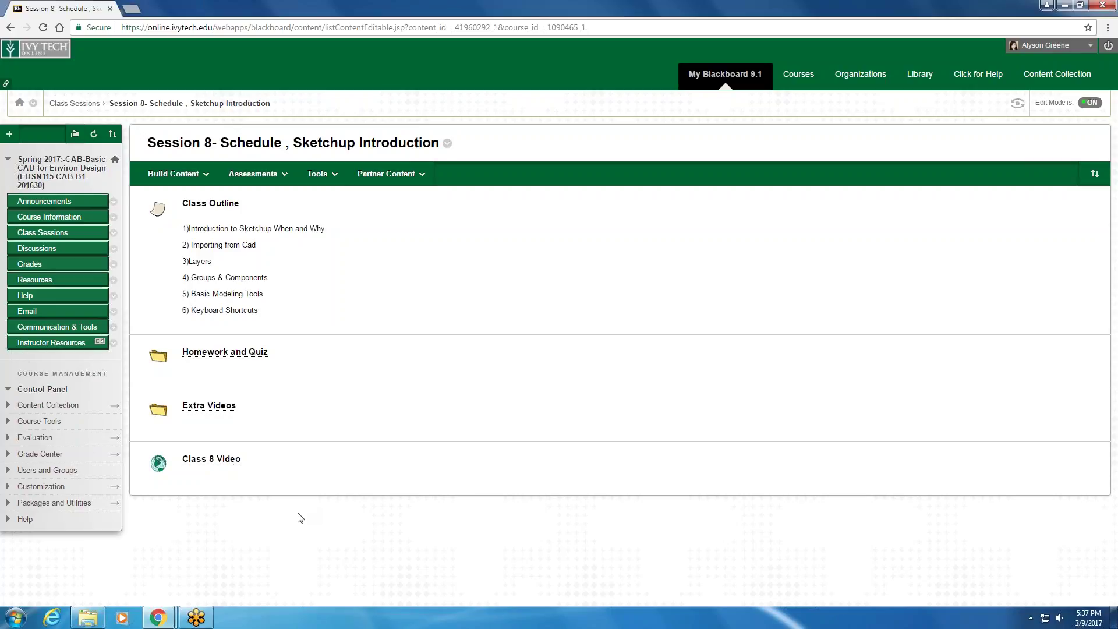
# - Open the Session 8 Homework and Quiz folder, then un-maximize Chrome to reveal the desktop
pyautogui.click(225, 351)
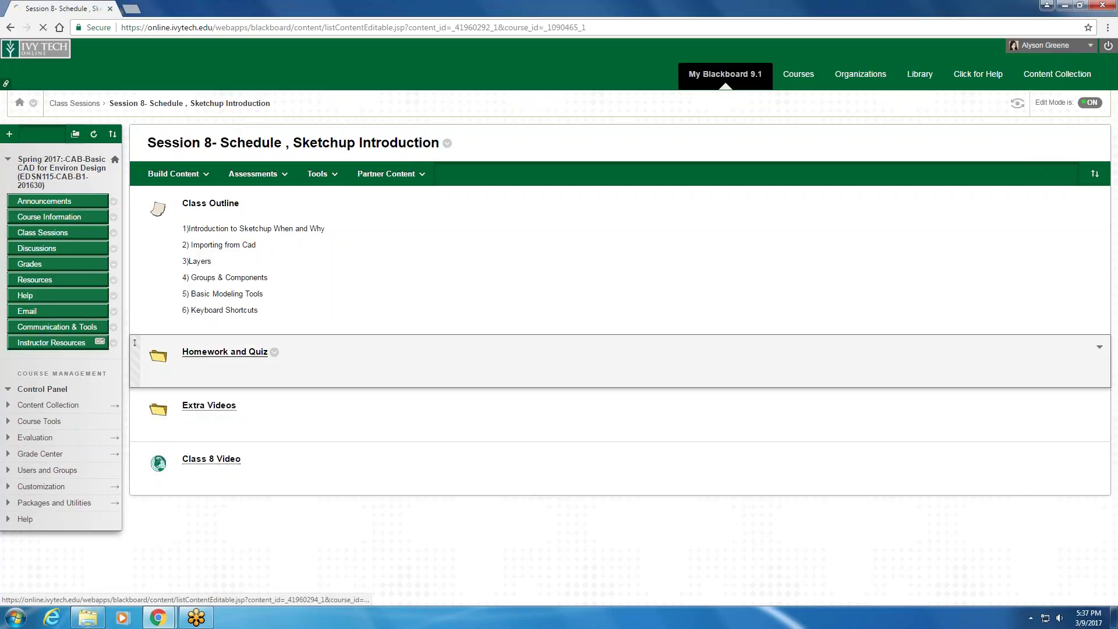
pyautogui.click(317, 173)
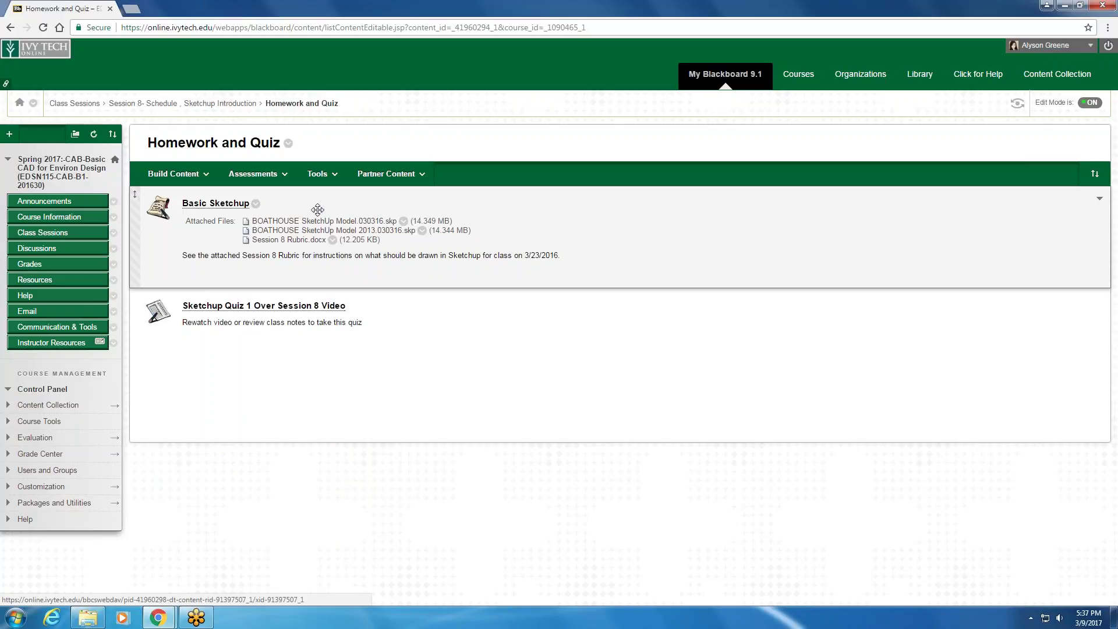
pyautogui.moveTo(911, 11)
pyautogui.mouseDown()
pyautogui.moveTo(704, 119)
pyautogui.moveTo(829, 207)
pyautogui.moveTo(728, 15)
pyautogui.mouseUp()
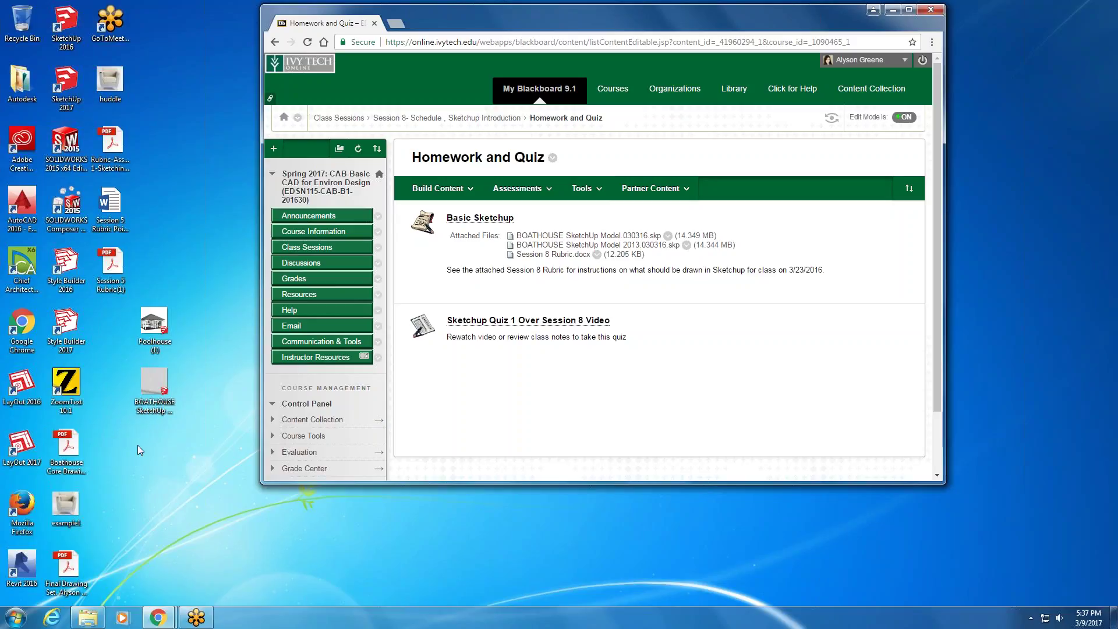
# - Open BOATHOUSE SketchUp Model 2013.030316 from the desktop and dismiss the welcome, version and update notices
pyautogui.doubleClick(154, 385)
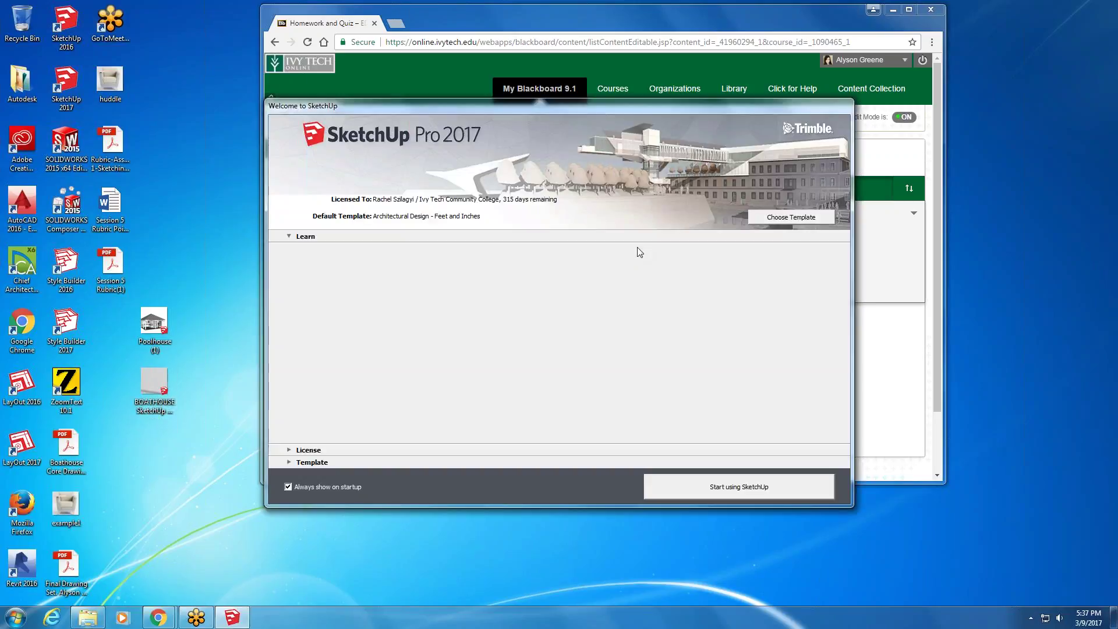
pyautogui.click(777, 490)
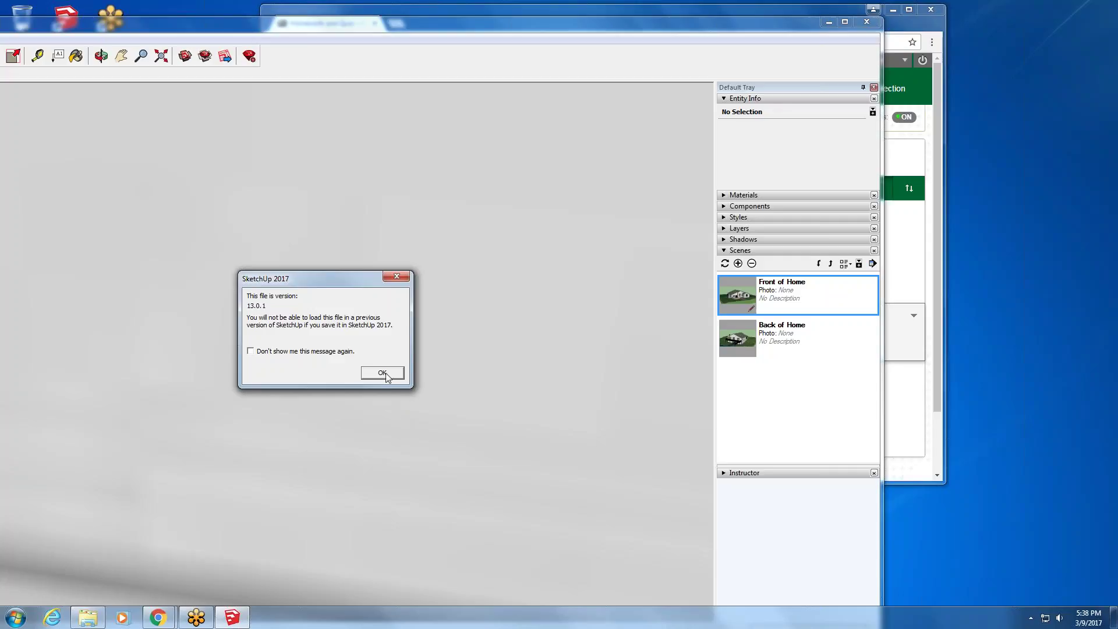
pyautogui.click(383, 374)
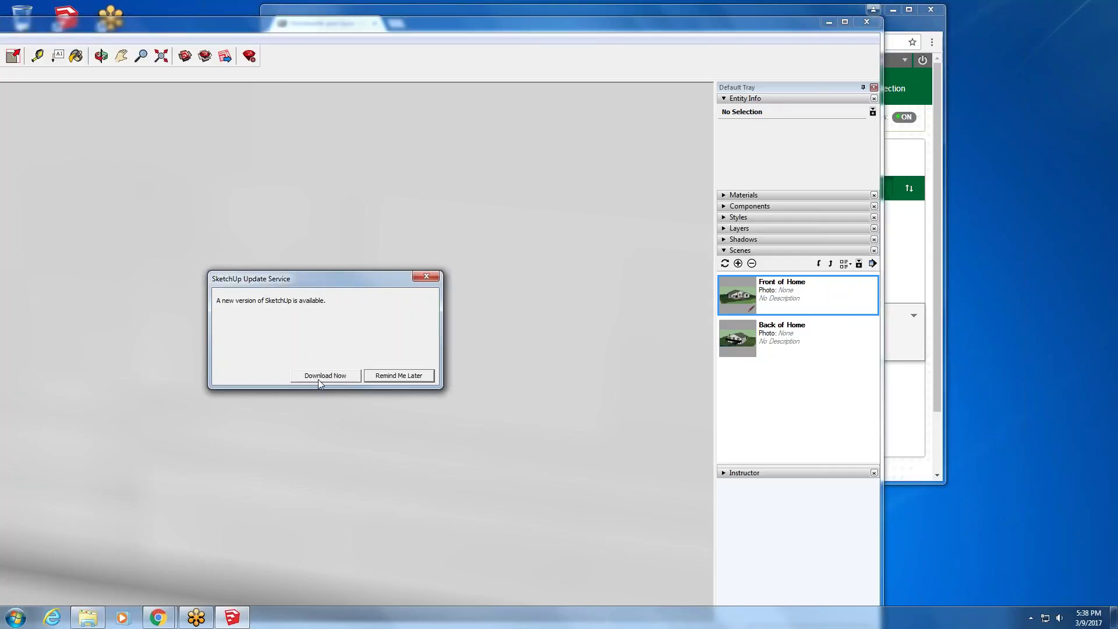
pyautogui.click(413, 380)
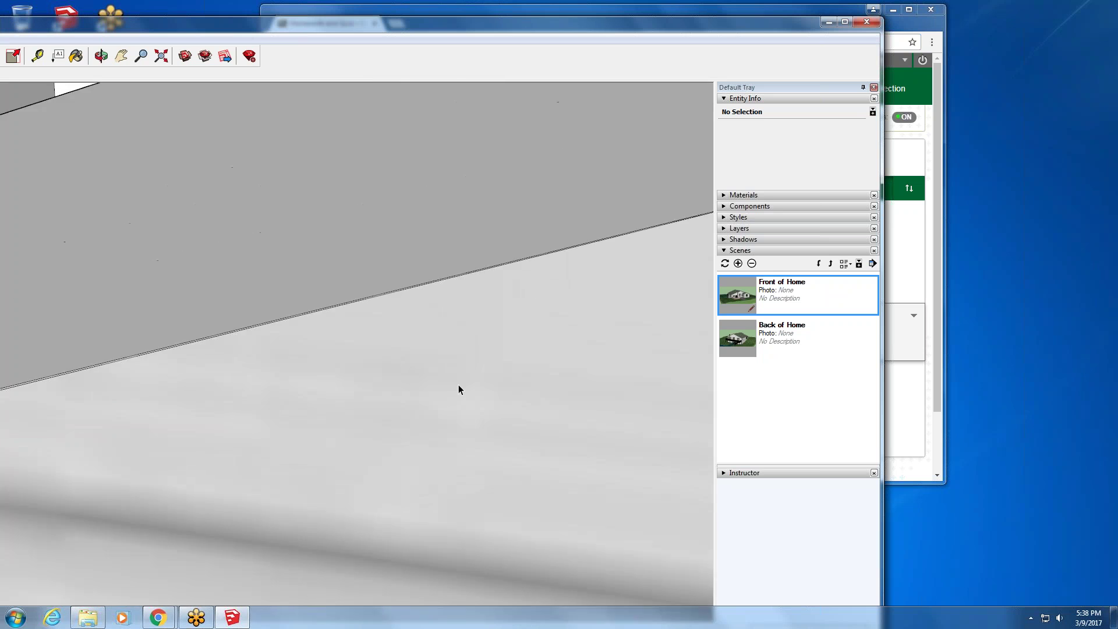
# - Zoom out, orbit and pan to view the roofless boathouse from above
pyautogui.scroll(-10, 458, 384)
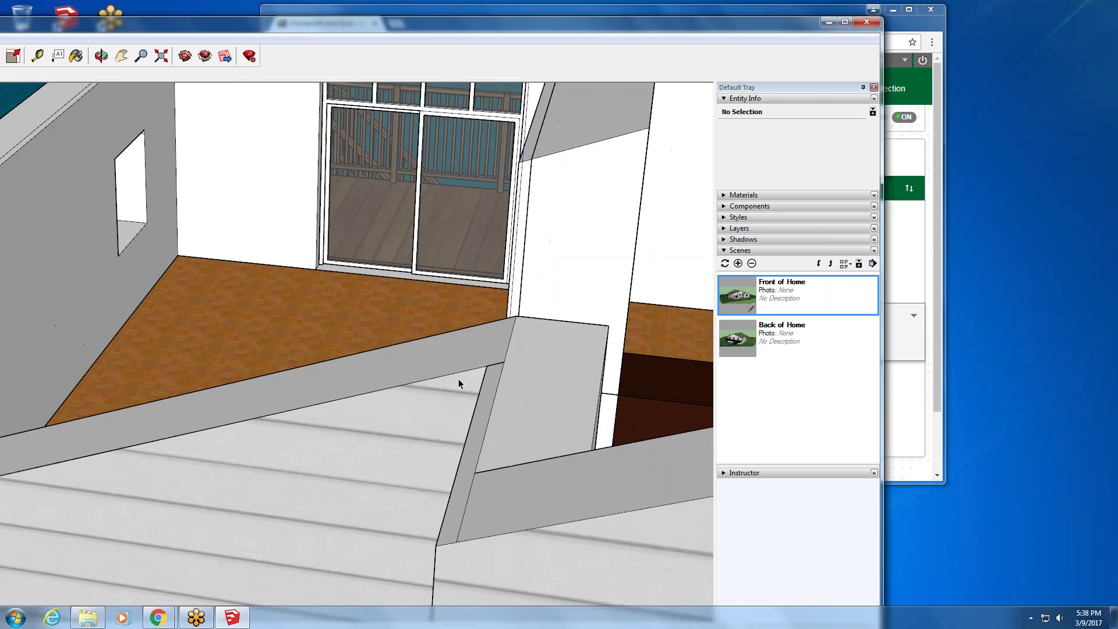
pyautogui.scroll(-10, 459, 379)
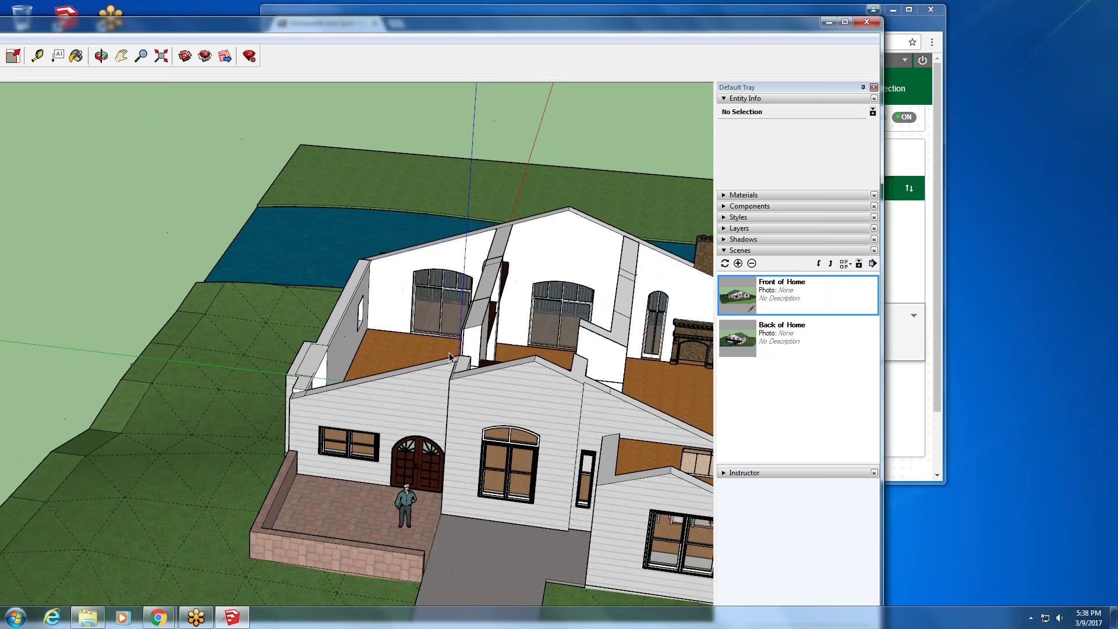
pyautogui.scroll(-10, 449, 356)
pyautogui.moveTo(424, 329)
pyautogui.mouseDown(button='middle')
pyautogui.moveTo(596, 434)
pyautogui.moveTo(261, 302)
pyautogui.moveTo(120, 218)
pyautogui.moveTo(543, 394)
pyautogui.moveTo(387, 557)
pyautogui.moveTo(254, 351)
pyautogui.moveTo(223, 475)
pyautogui.moveTo(281, 331)
pyautogui.mouseUp(button='middle')
pyautogui.scroll(3, 120, 218)
pyautogui.scroll(3, 131, 219)
pyautogui.scroll(-2, 254, 349)
pyautogui.scroll(3, 223, 476)
pyautogui.press('h')
pyautogui.scroll(-3, 223, 422)
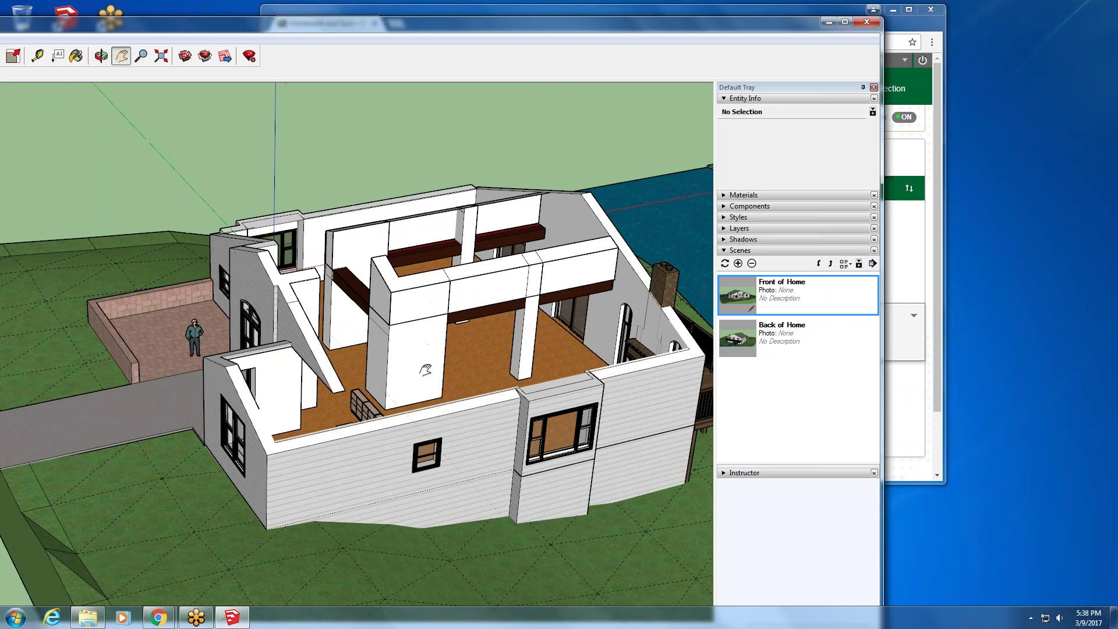
pyautogui.press('o')
pyautogui.moveTo(298, 280); pyautogui.dragTo(433, 377)
pyautogui.press('h')
pyautogui.scroll(2, 233, 336)
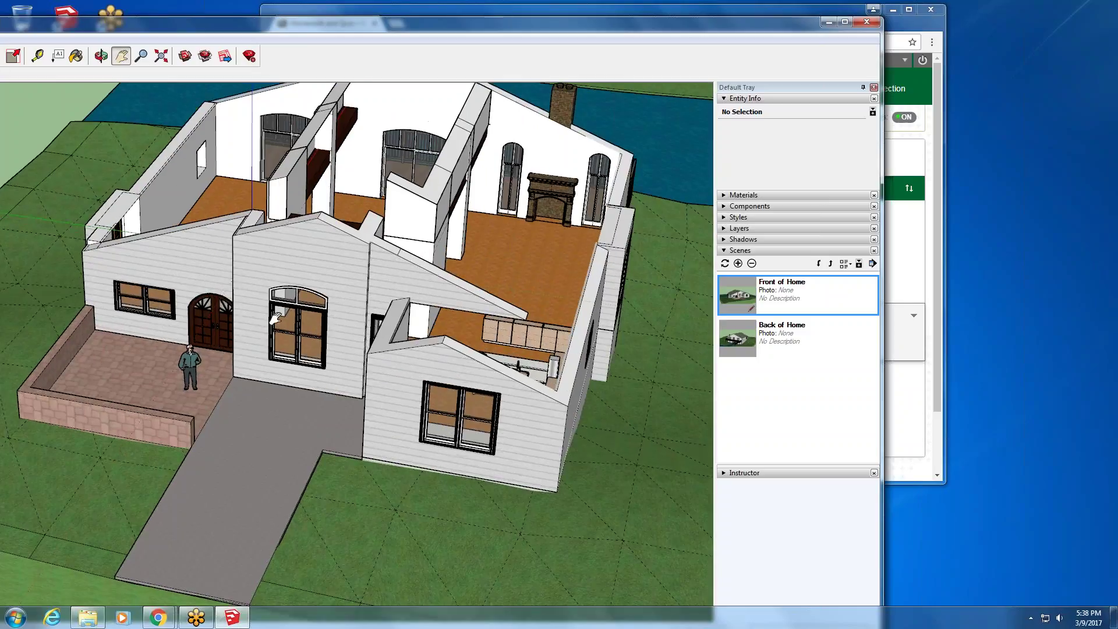
# - Step through the front scenes, then orbit to overhead and angled side views of the porch and deck
pyautogui.press('pageup')
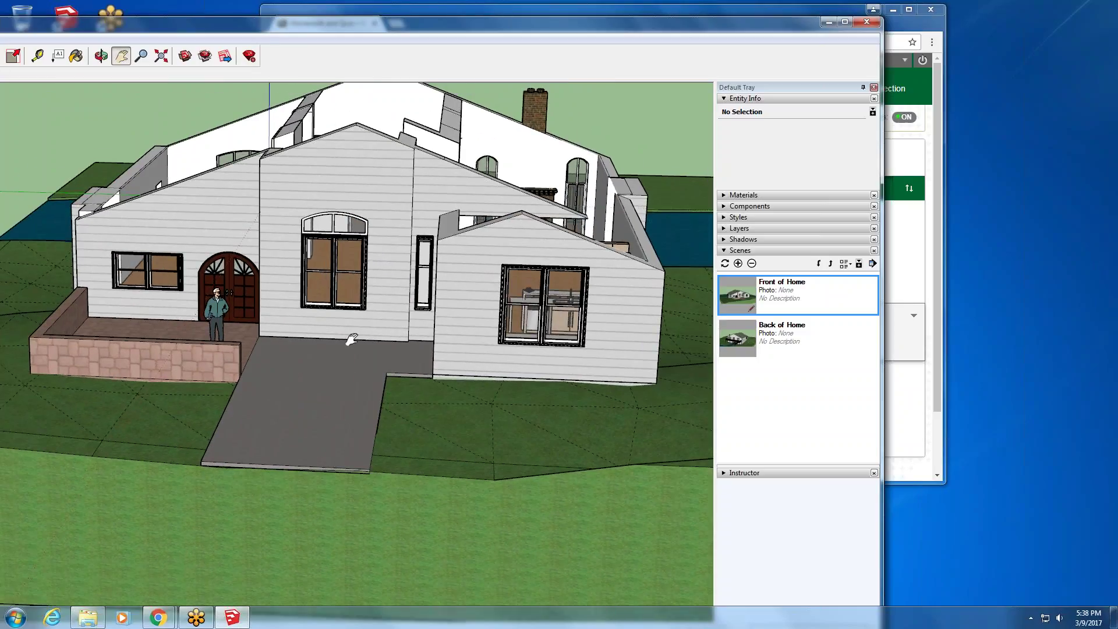
pyautogui.press('pagedown')
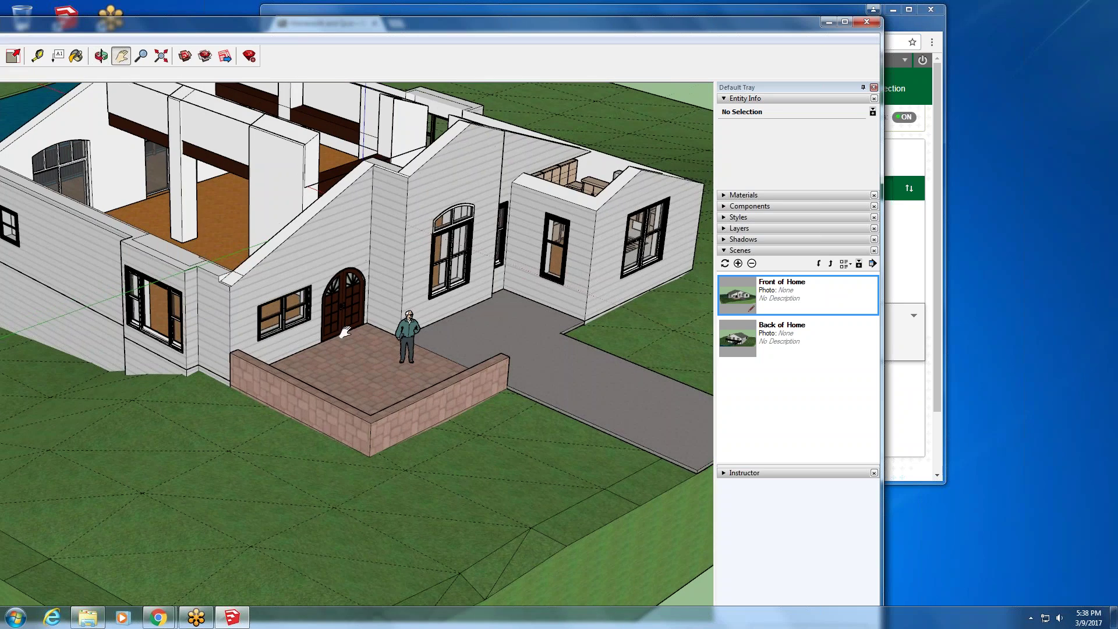
pyautogui.moveTo(5, 145); pyautogui.dragTo(528, 159, button='middle')
pyautogui.scroll(-2, 605, 139)
pyautogui.scroll(-5, 375, 143)
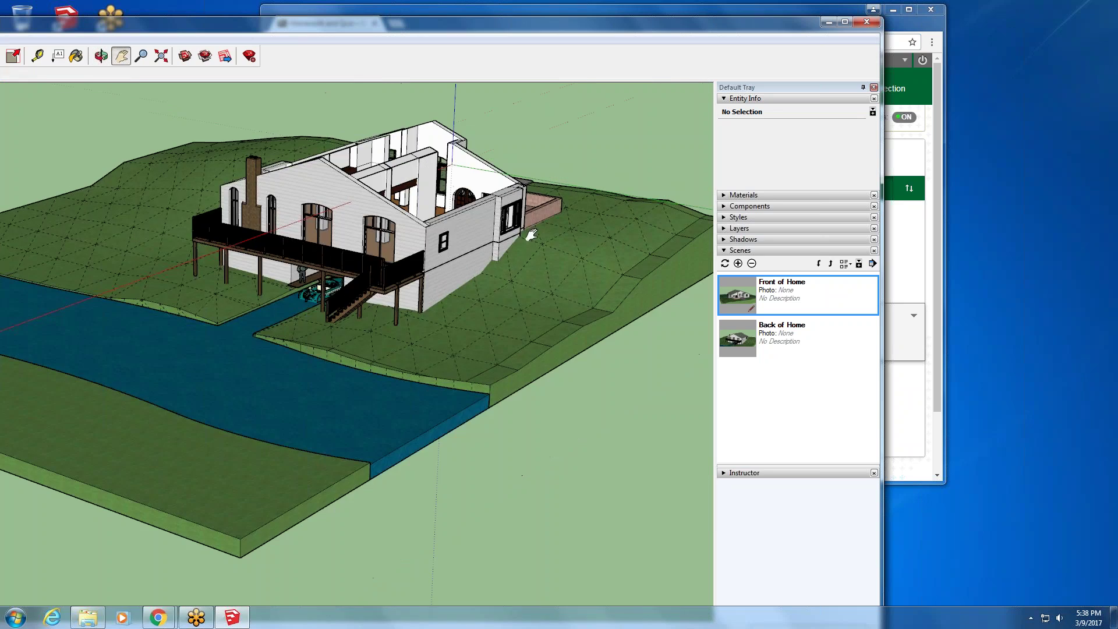
pyautogui.moveTo(377, 140); pyautogui.dragTo(585, 279, button='middle')
pyautogui.scroll(3, 475, 356)
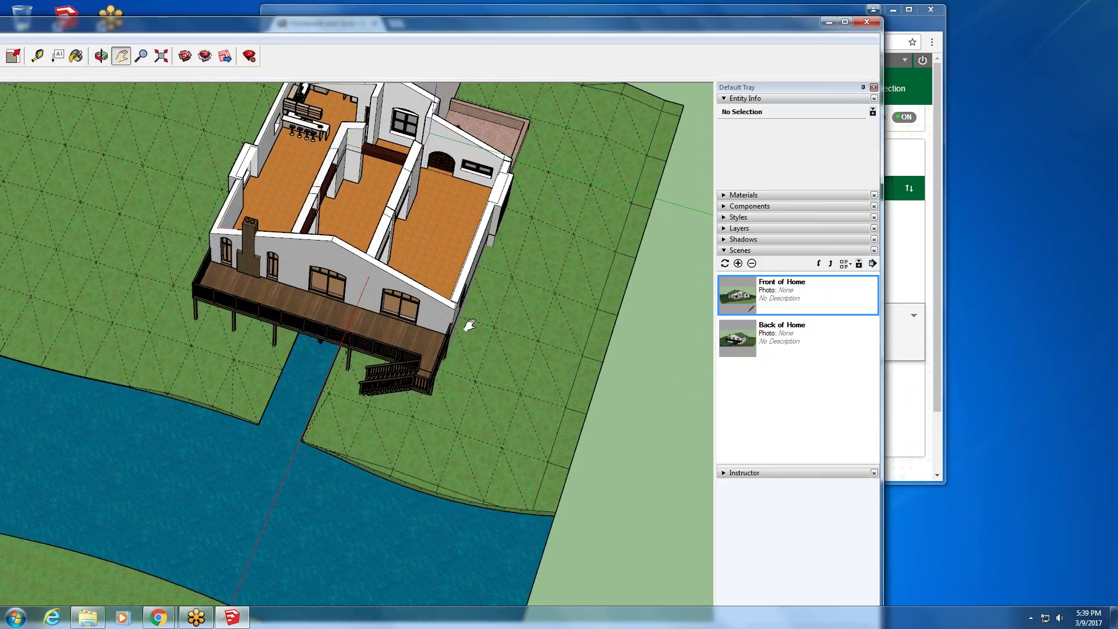
pyautogui.moveTo(288, 148); pyautogui.dragTo(379, 192, button='middle')
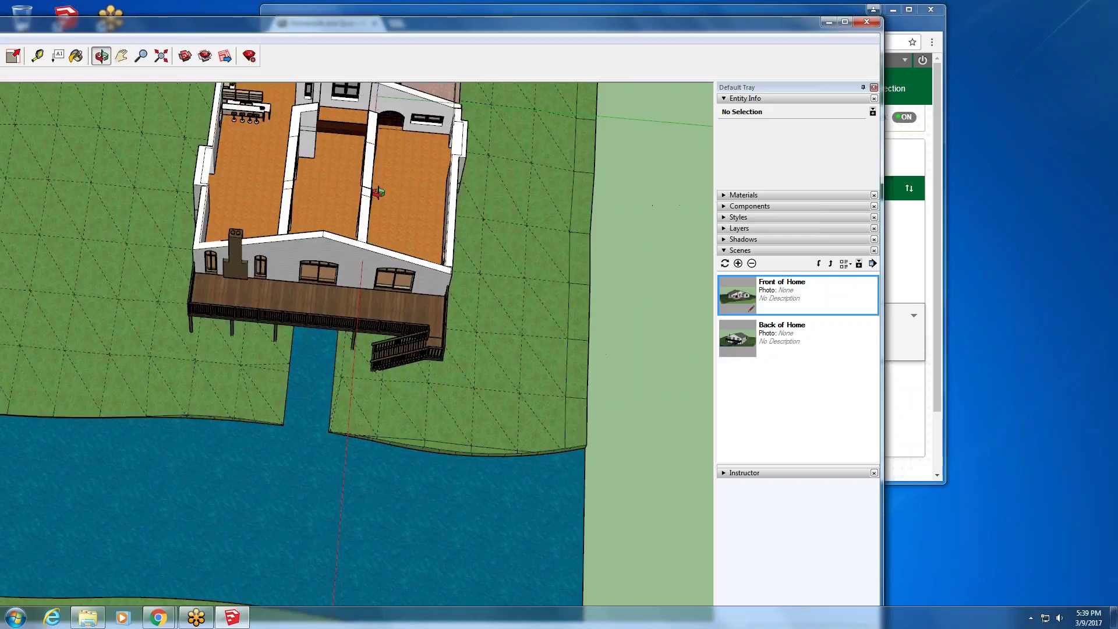
pyautogui.scroll(5, 312, 249)
pyautogui.keyDown('shift'); pyautogui.moveTo(312, 249); pyautogui.dragTo(283, 276, button='middle'); pyautogui.keyUp('shift')
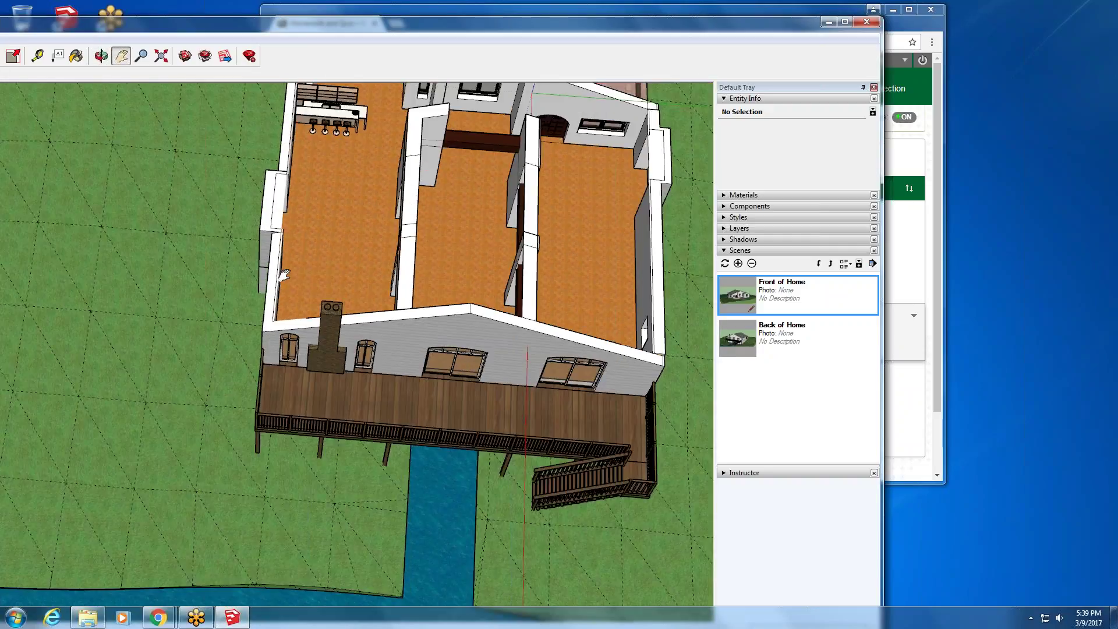
pyautogui.moveTo(280, 325); pyautogui.dragTo(100, 173, button='middle')
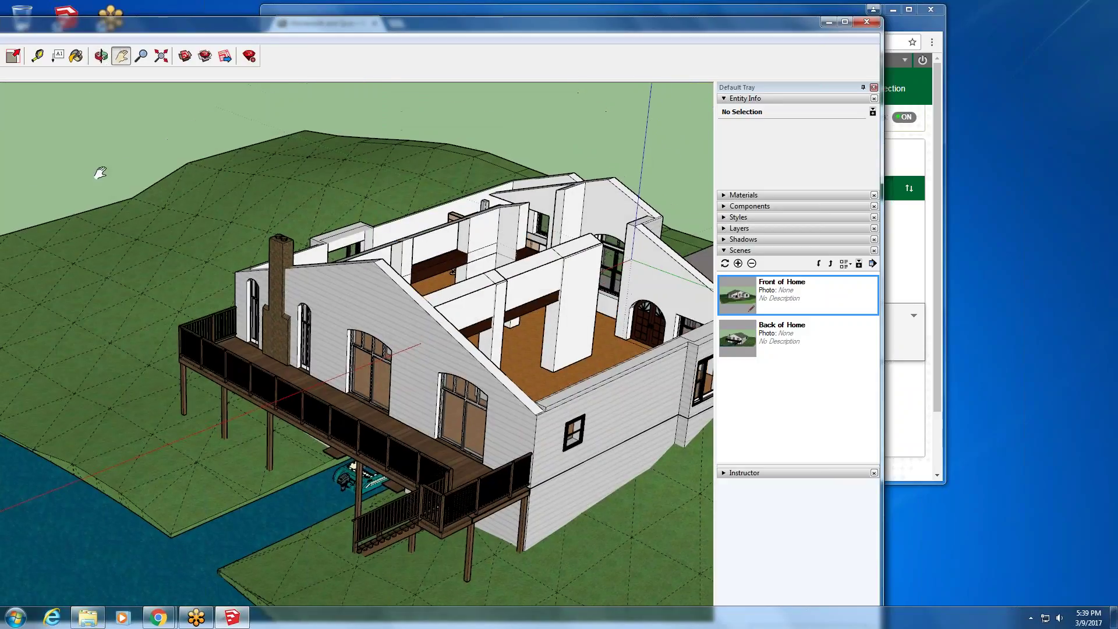
# - Expand the Layers list and select the Cad Drawing and Profile Casing layers
pyautogui.click(732, 231)
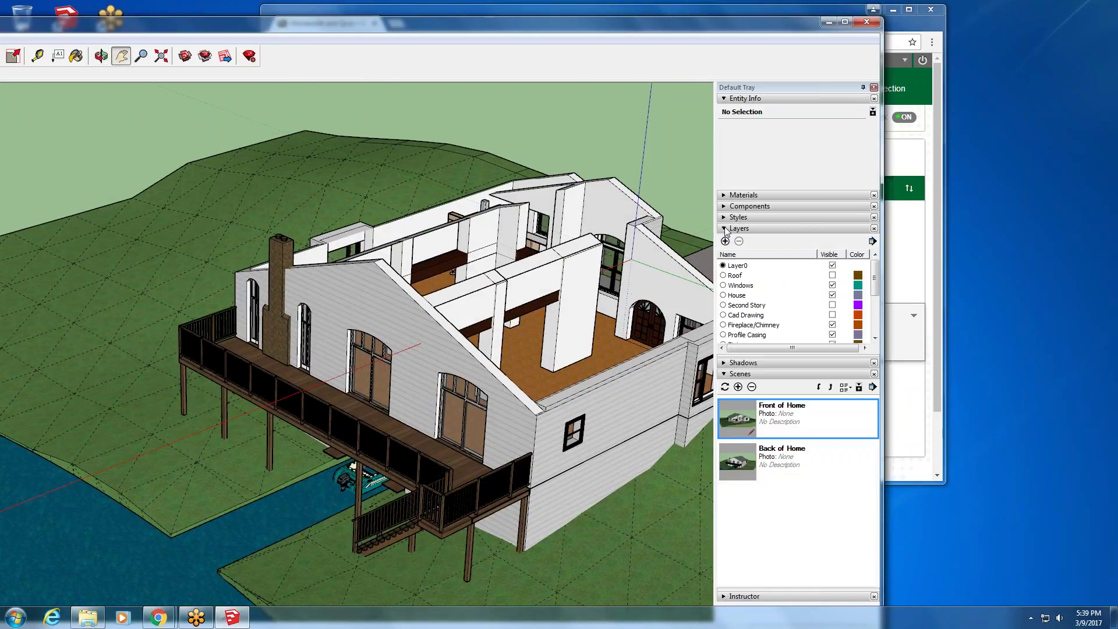
pyautogui.click(755, 318)
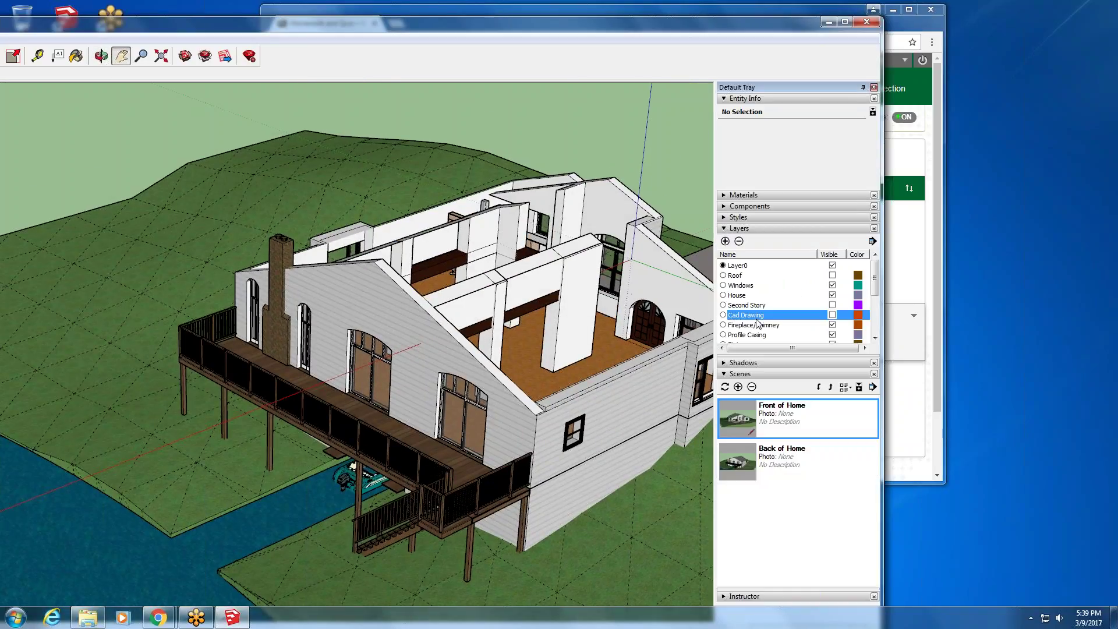
pyautogui.click(759, 334)
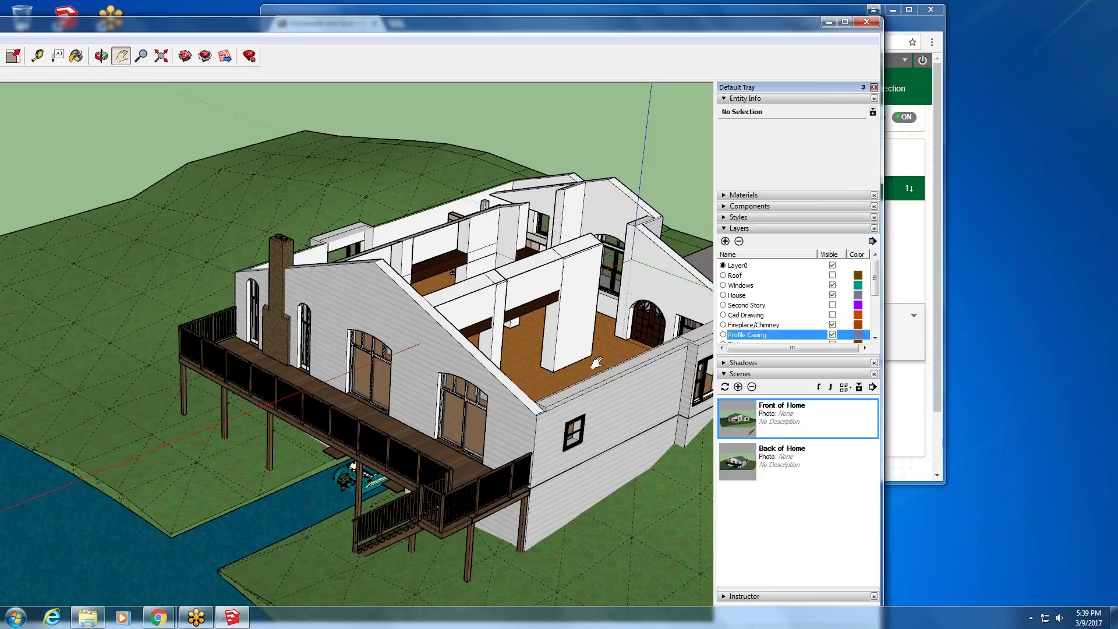
pyautogui.scroll(-1, 635, 443)
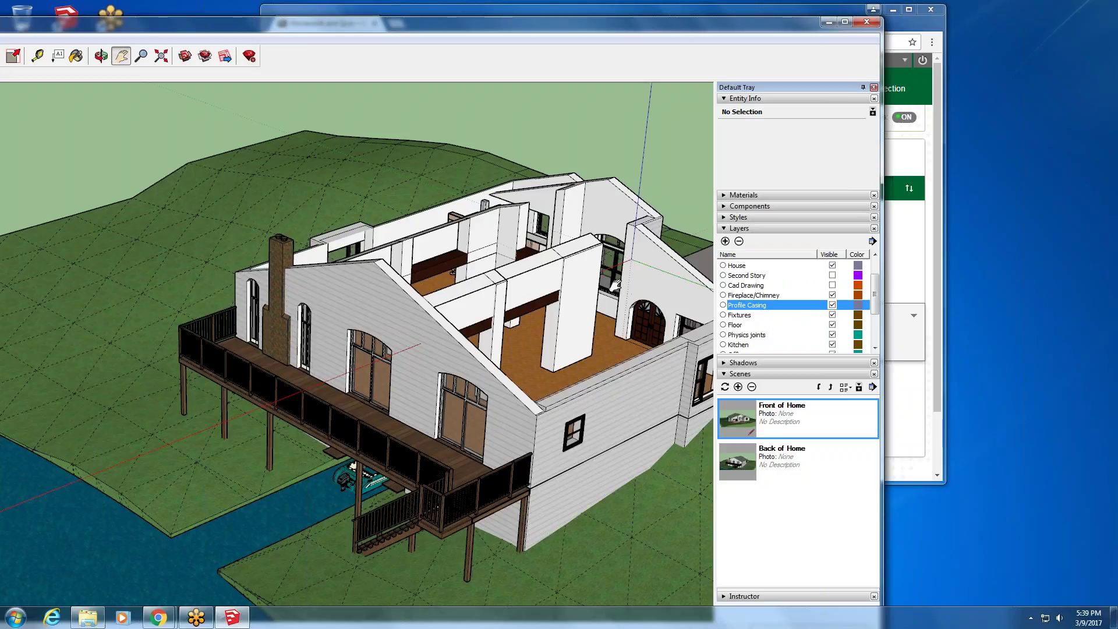
# - View the rooms from above and the porch from a low front angle, then close SketchUp
pyautogui.click(737, 418)
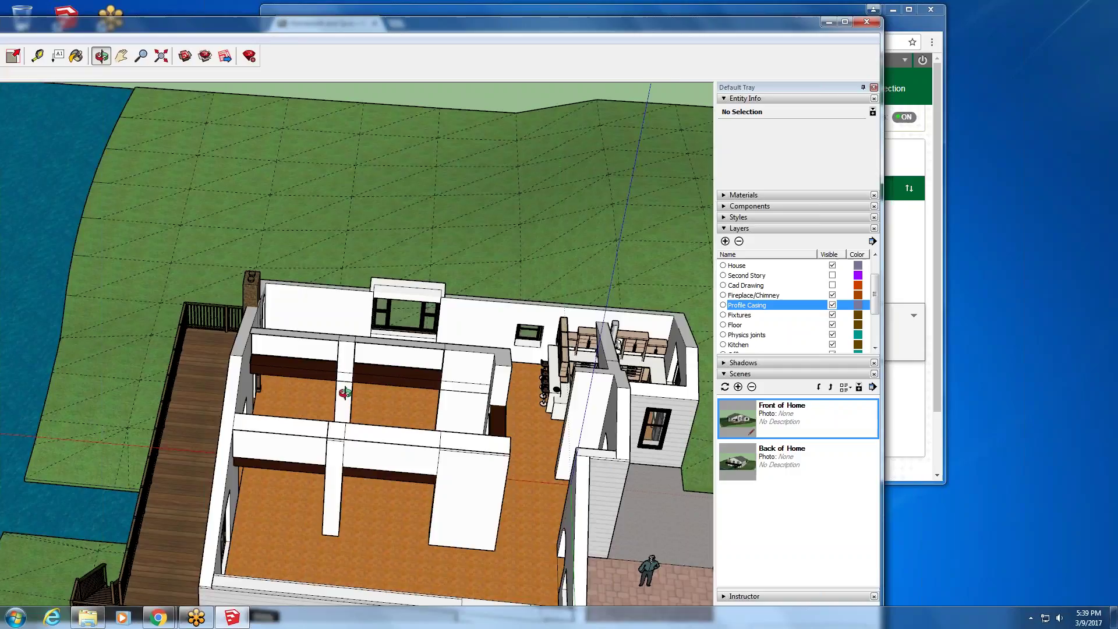
pyautogui.scroll(-4, 434, 391)
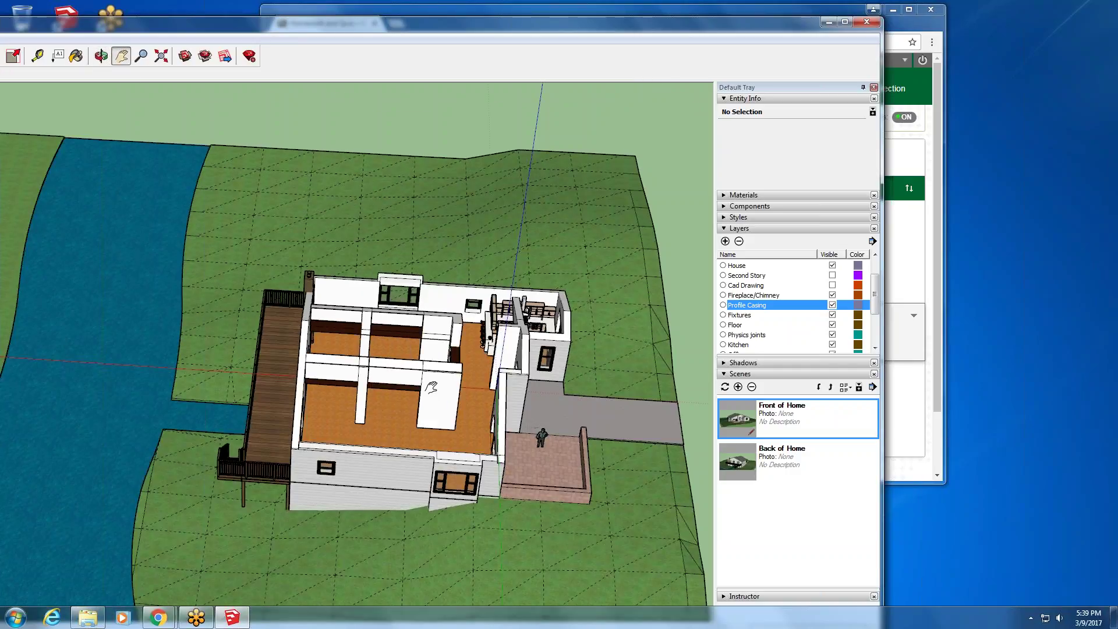
pyautogui.scroll(3, 429, 384)
pyautogui.moveTo(419, 371); pyautogui.dragTo(169, 173, button='middle')
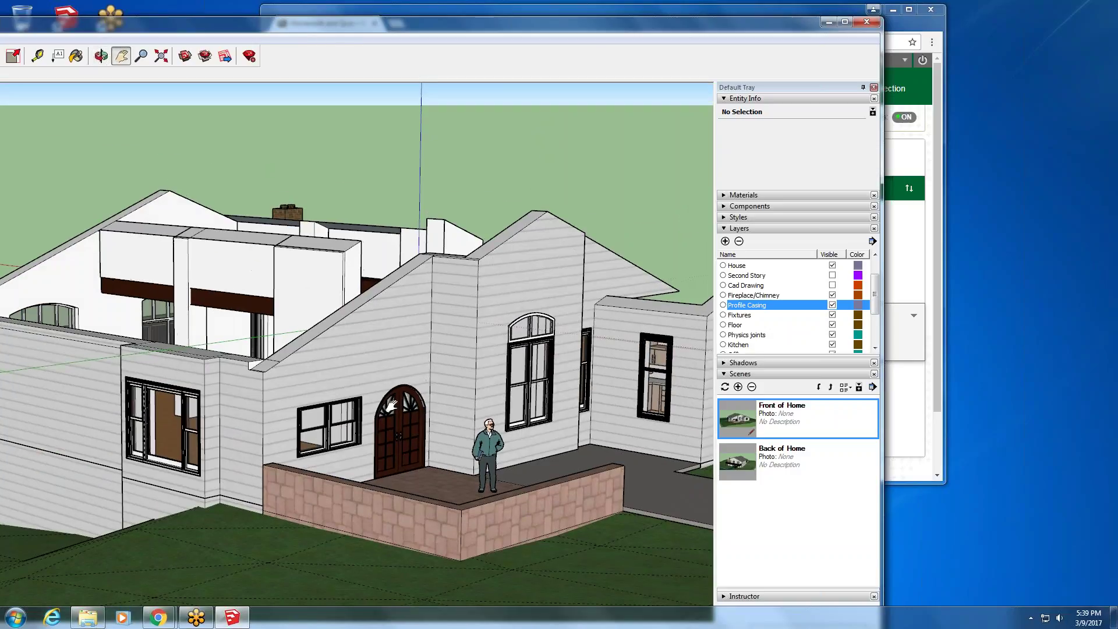
pyautogui.scroll(-3, 401, 410)
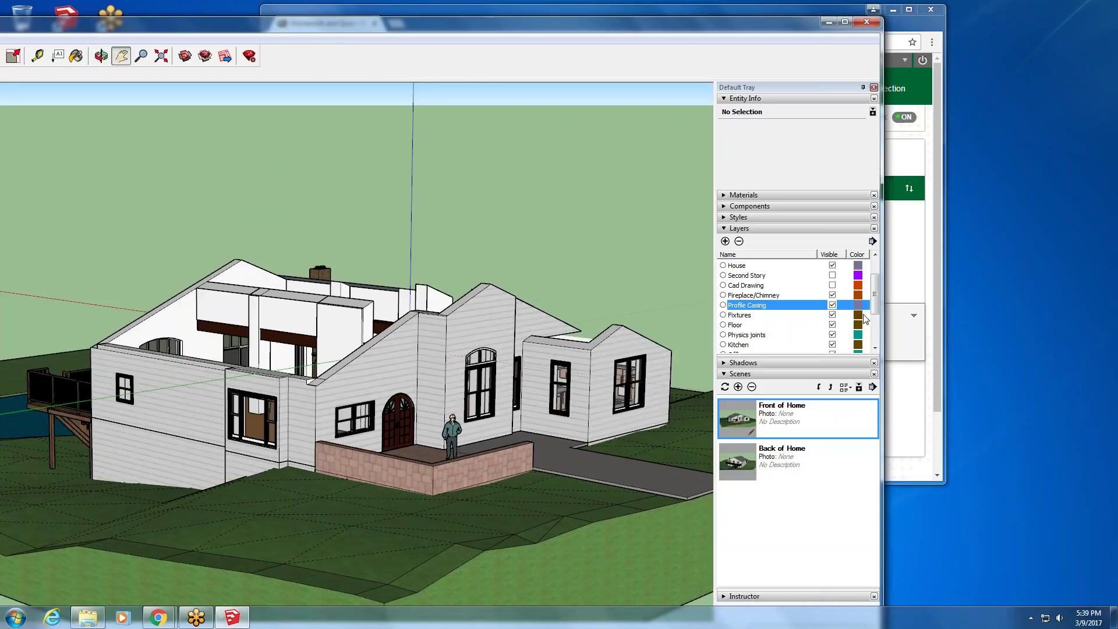
pyautogui.moveTo(877, 300)
pyautogui.mouseDown()
pyautogui.moveTo(877, 344)
pyautogui.moveTo(874, 296)
pyautogui.mouseUp()
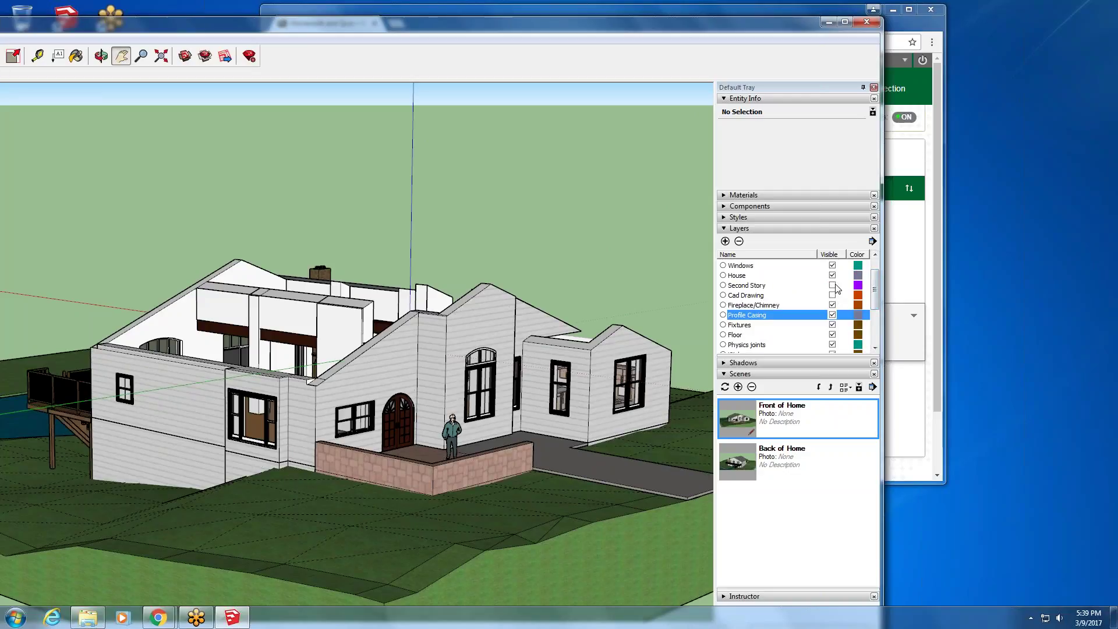
pyautogui.moveTo(875, 291); pyautogui.dragTo(875, 280)
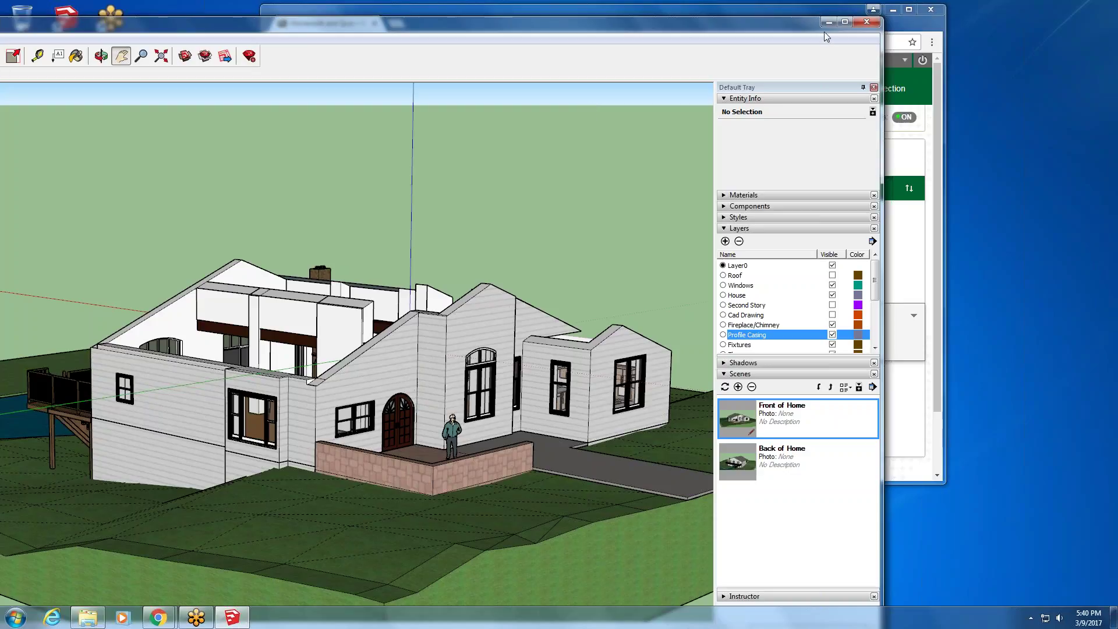
pyautogui.click(858, 24)
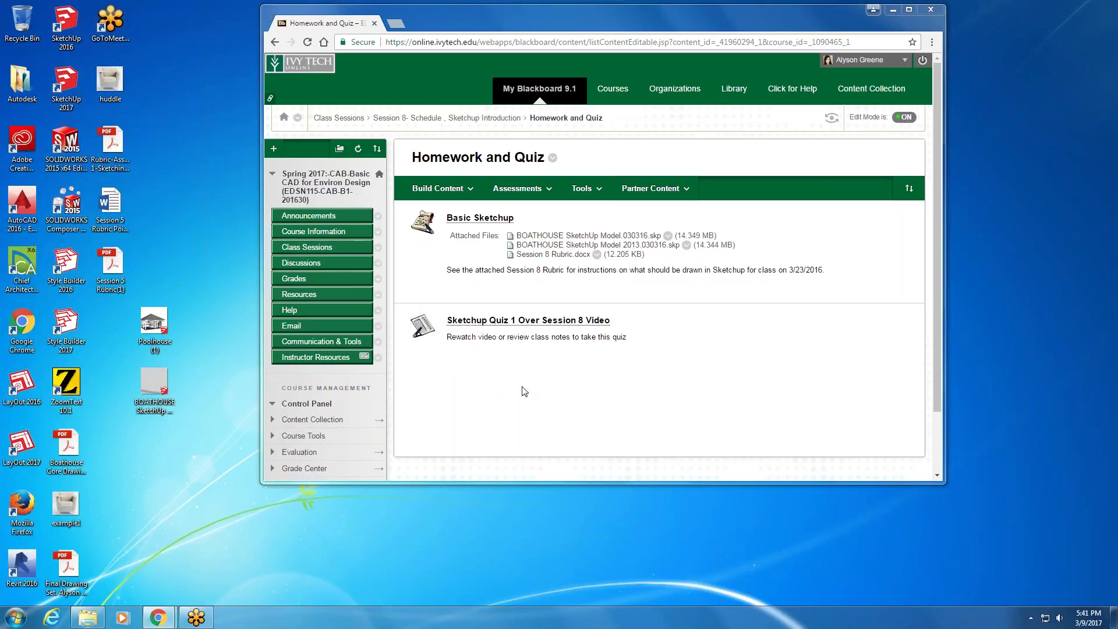
# - Return to Session 8, open Extra Videos, and launch Getting Started Videos in a new tab
pyautogui.click(407, 118)
pyautogui.click(440, 188)
pyautogui.click(498, 337)
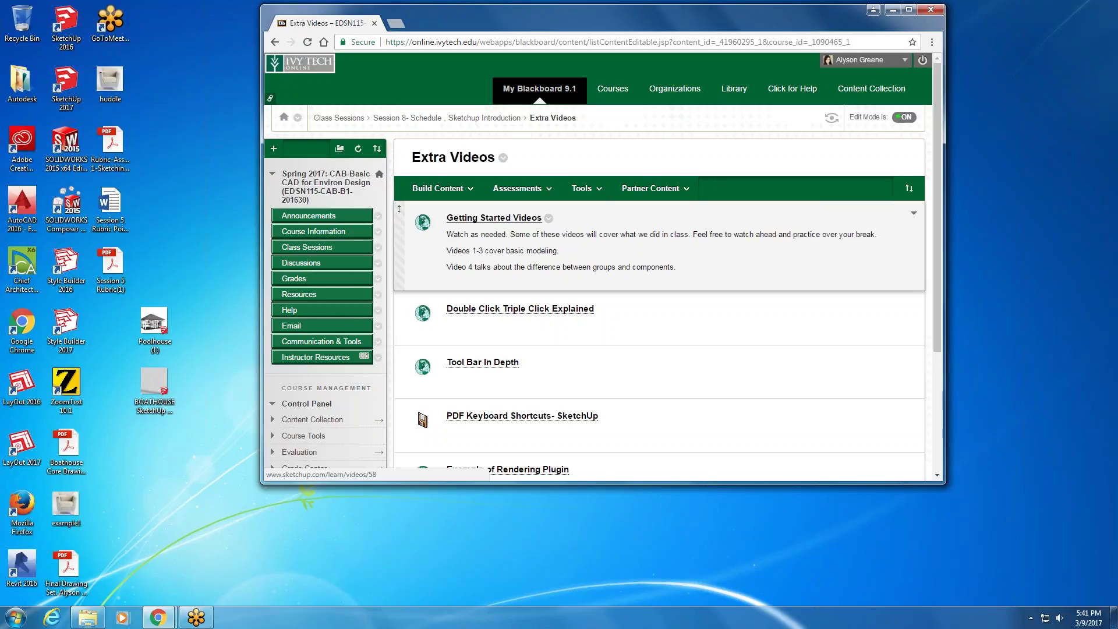
pyautogui.click(488, 219)
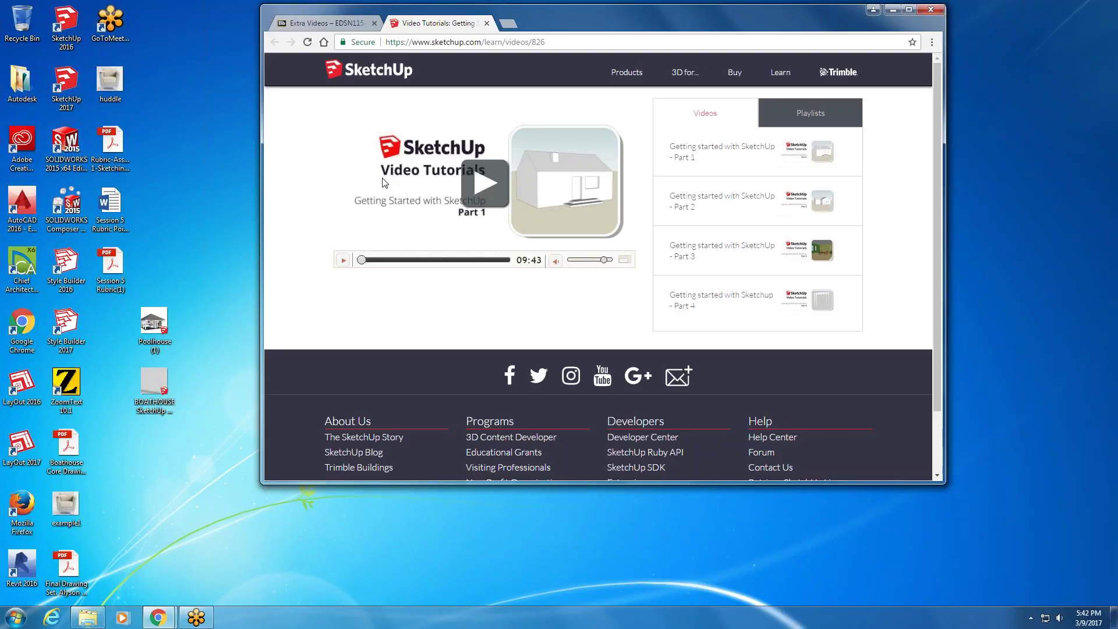
# - Play the Getting Started Part 1 video muted, skipping ahead from 01:21 to 05:44
pyautogui.click(485, 190)
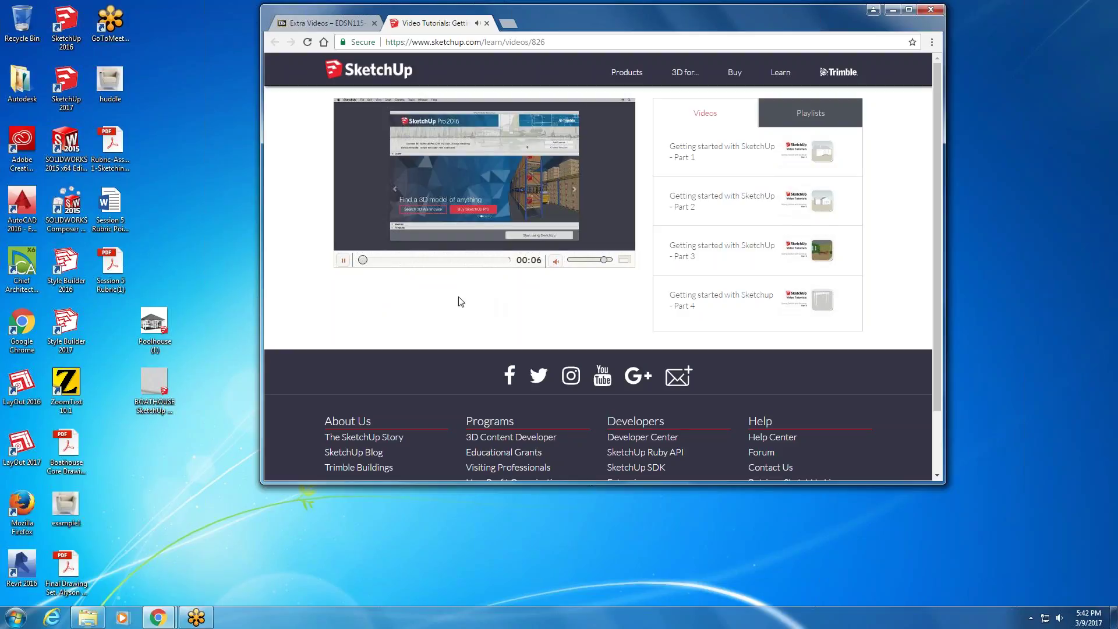
pyautogui.moveTo(605, 260); pyautogui.dragTo(568, 260)
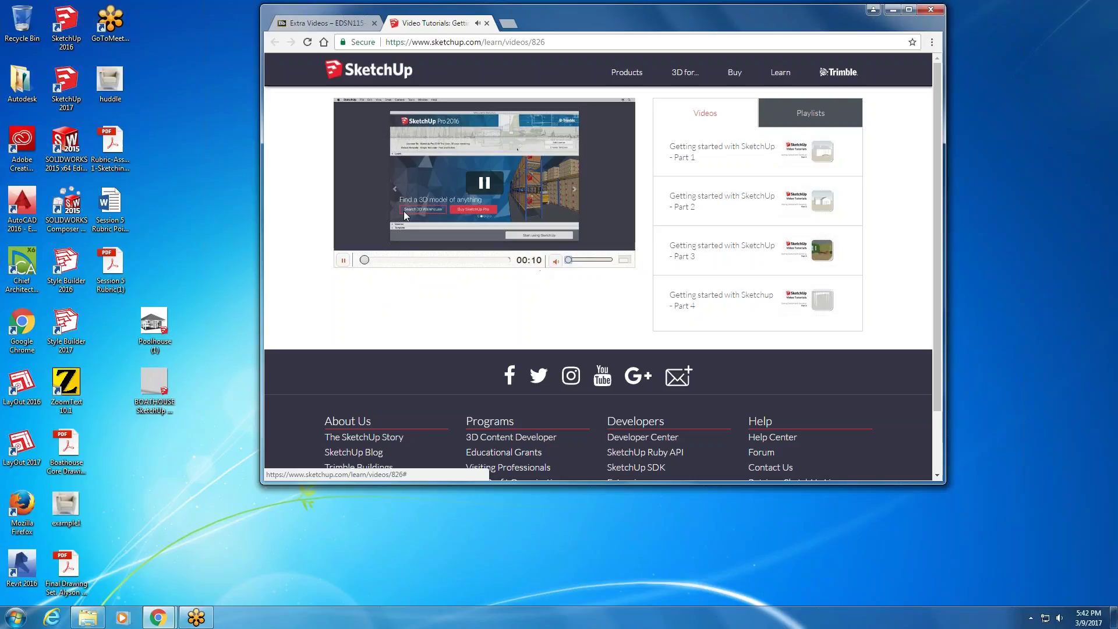
pyautogui.click(382, 260)
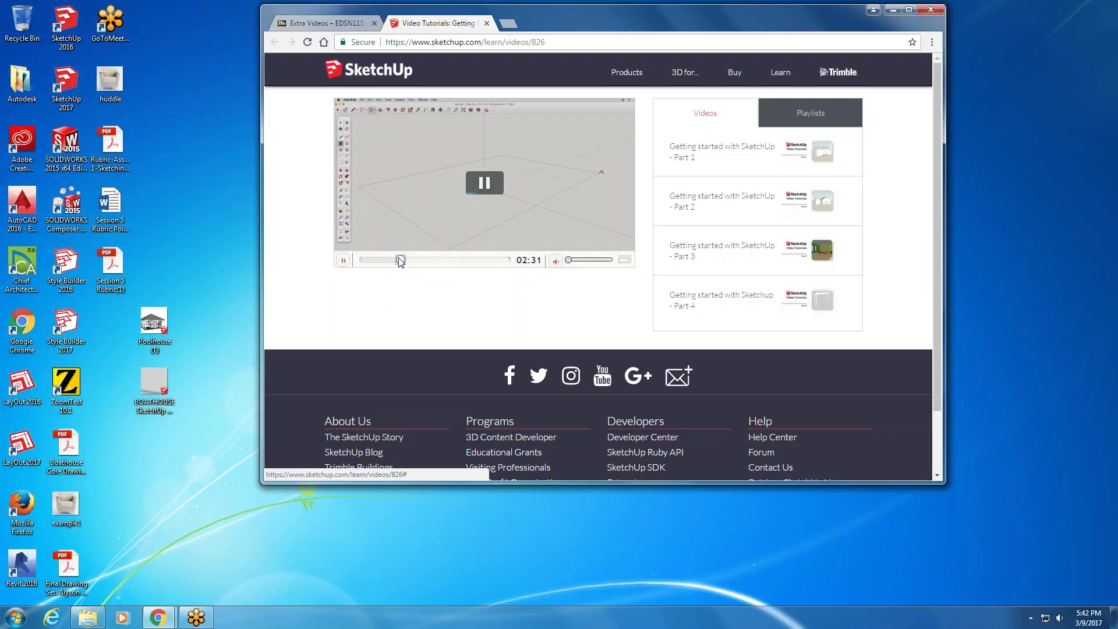
pyautogui.click(400, 260)
pyautogui.click(418, 260)
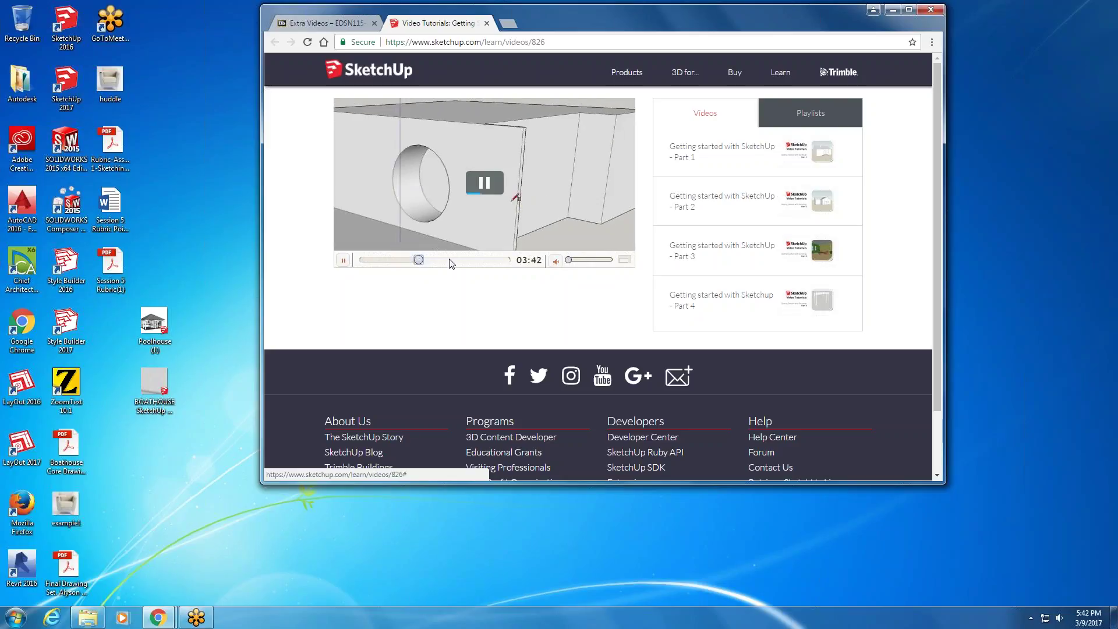
pyautogui.click(434, 260)
pyautogui.click(449, 260)
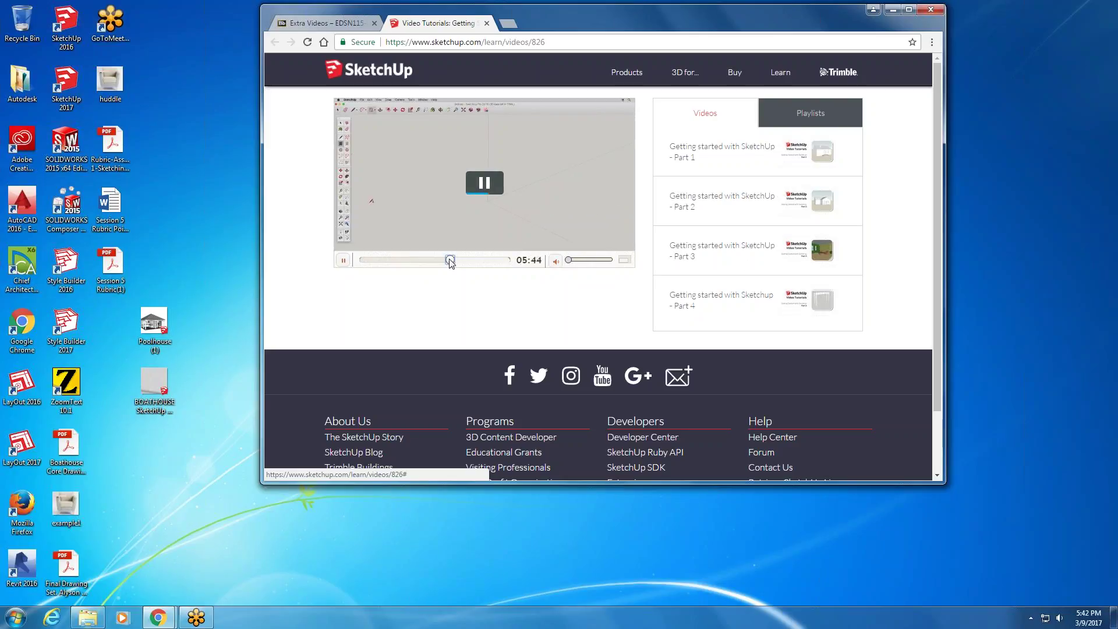
# - Browse the video playlists, then return to the Extra Videos course page
pyautogui.click(805, 118)
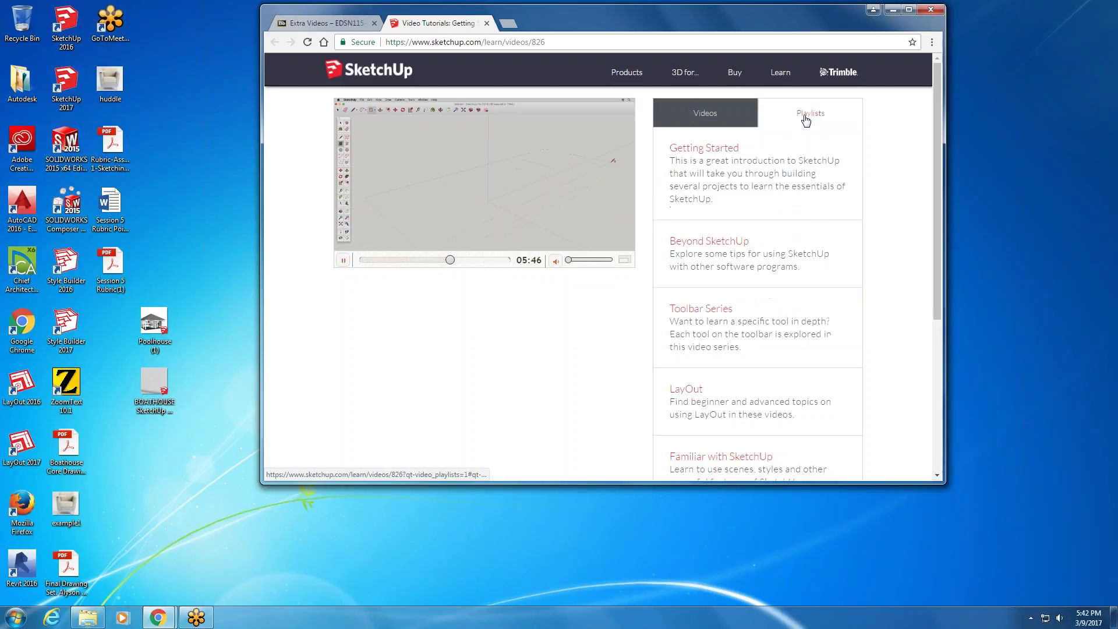
pyautogui.scroll(-1, 707, 320)
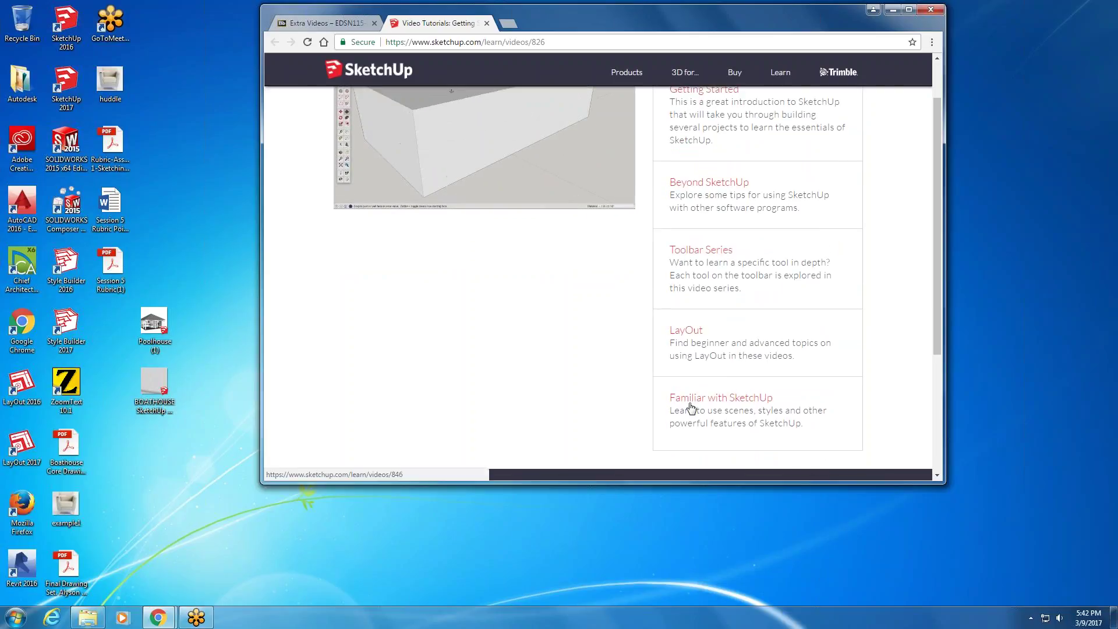
pyautogui.scroll(-3, 691, 407)
pyautogui.scroll(4, 787, 240)
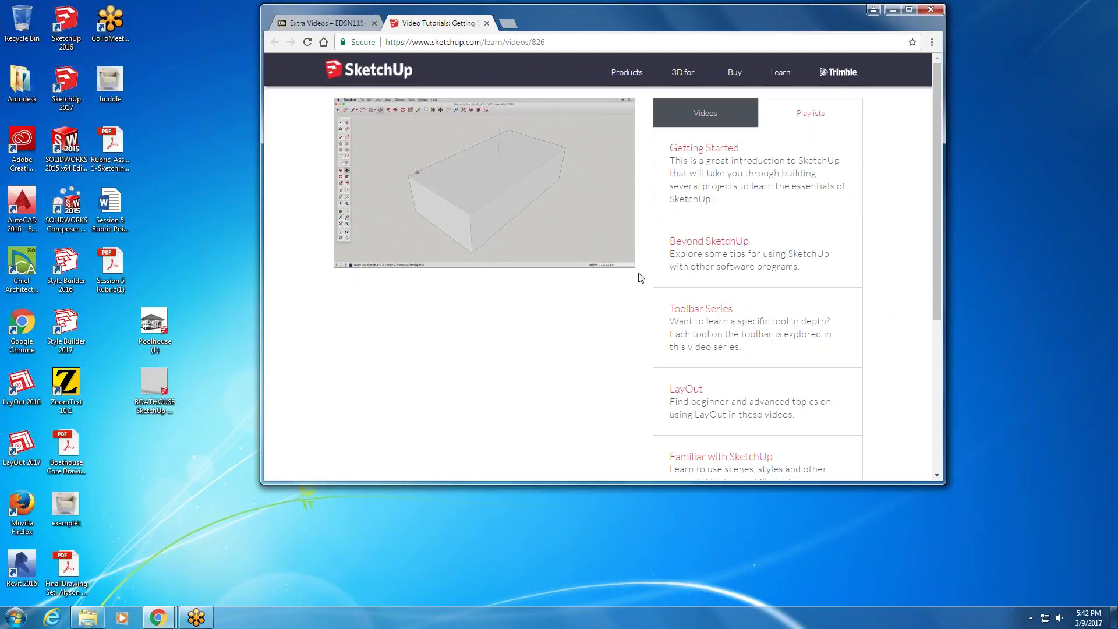
pyautogui.click(324, 23)
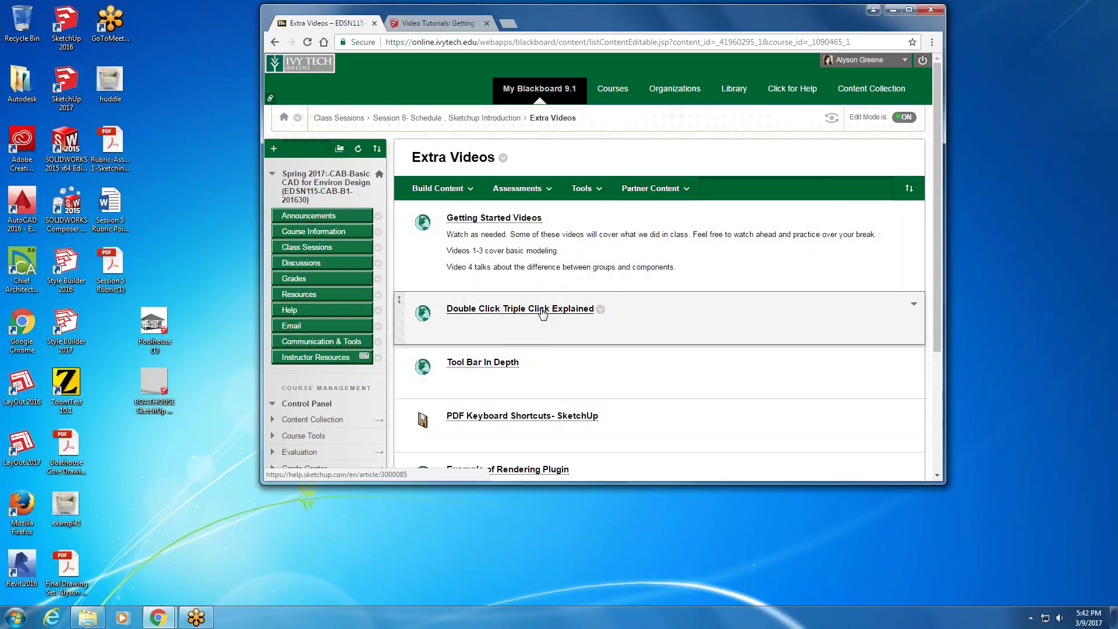
# - Open and read through the Double Click Triple Click Explained article
pyautogui.click(542, 310)
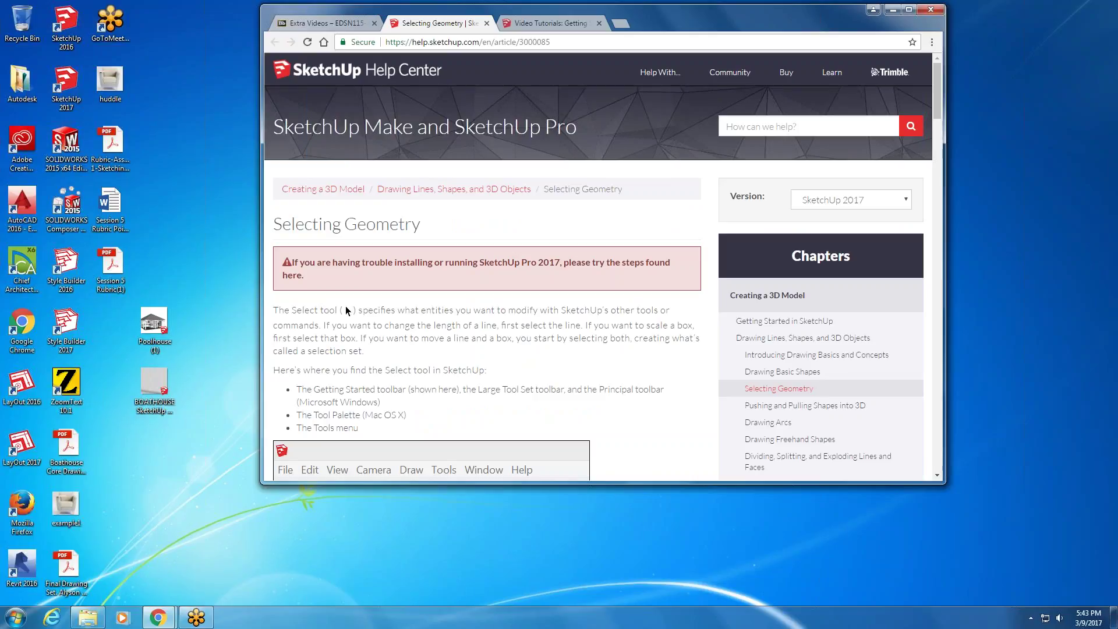
pyautogui.scroll(-3, 346, 311)
pyautogui.scroll(3, 345, 310)
pyautogui.scroll(-1, 450, 353)
pyautogui.scroll(-4, 450, 353)
pyautogui.scroll(-1, 450, 353)
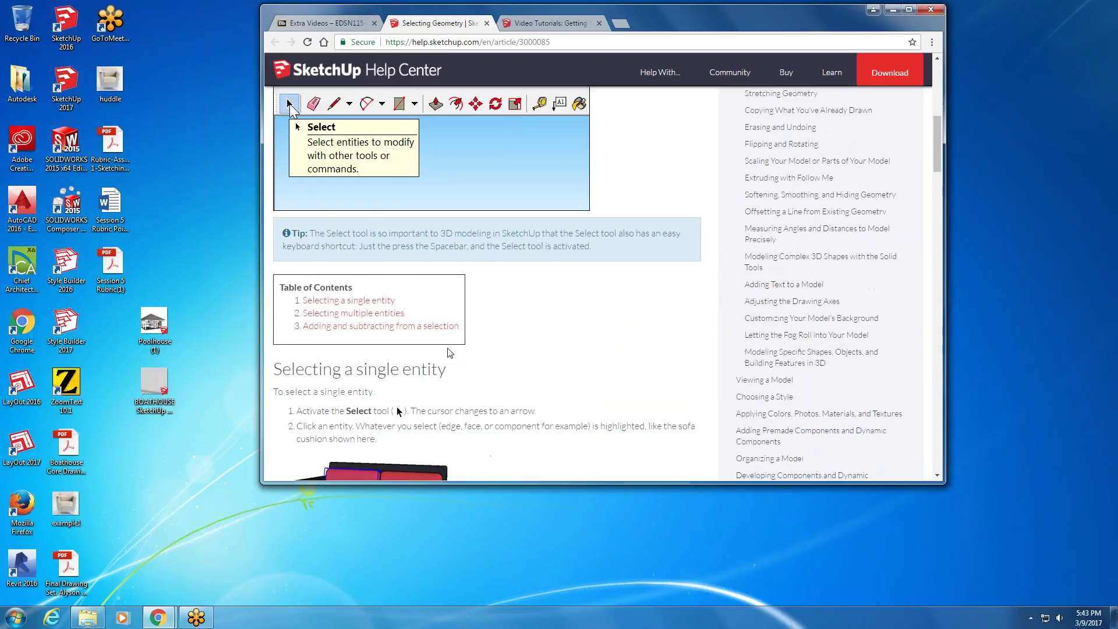
pyautogui.scroll(-2, 449, 355)
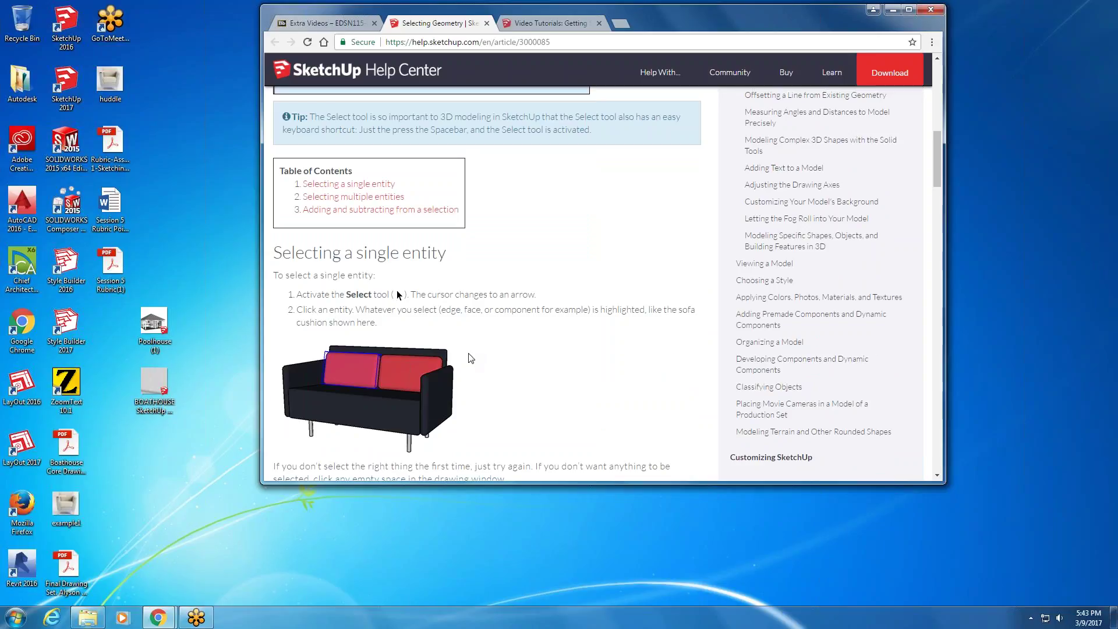
pyautogui.scroll(-3, 467, 357)
pyautogui.scroll(-4, 430, 302)
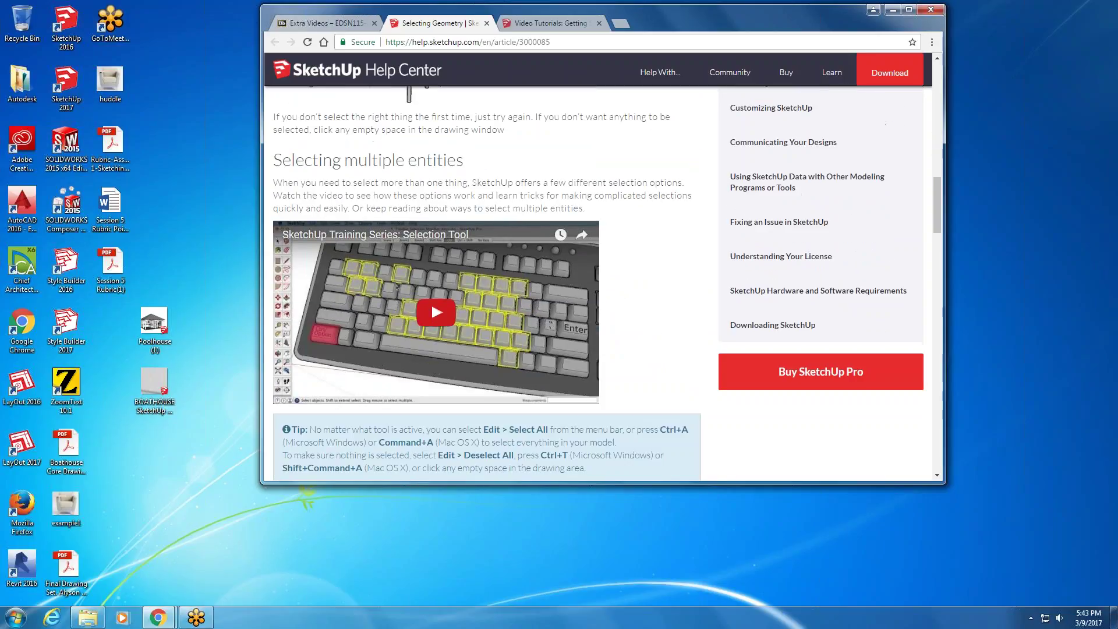
pyautogui.scroll(-1, 431, 301)
pyautogui.scroll(-1, 431, 301)
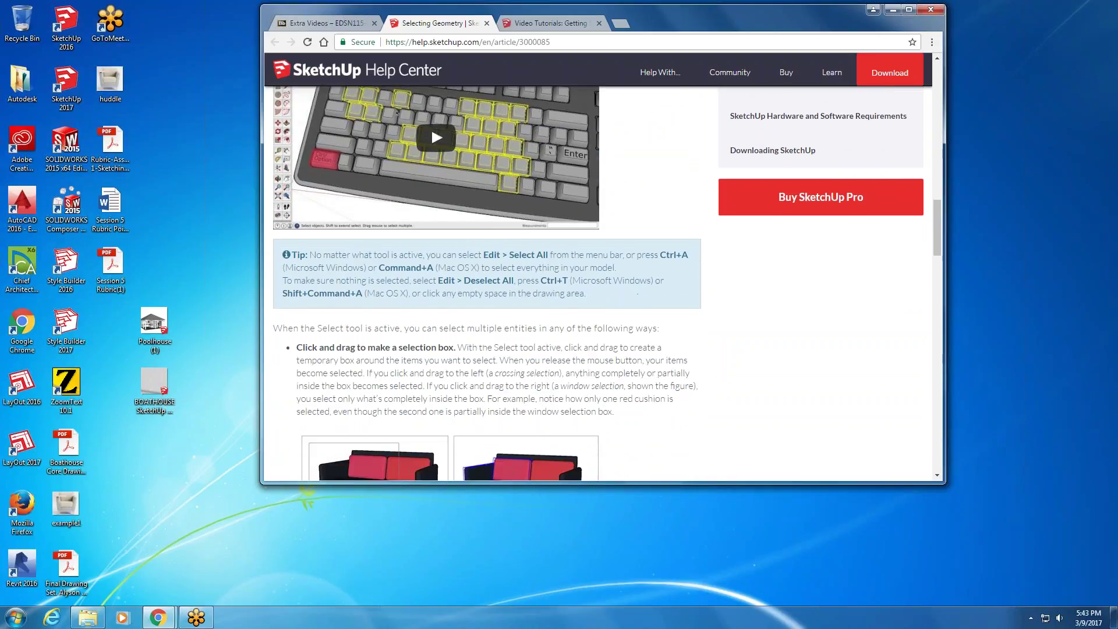
pyautogui.scroll(-10, 397, 109)
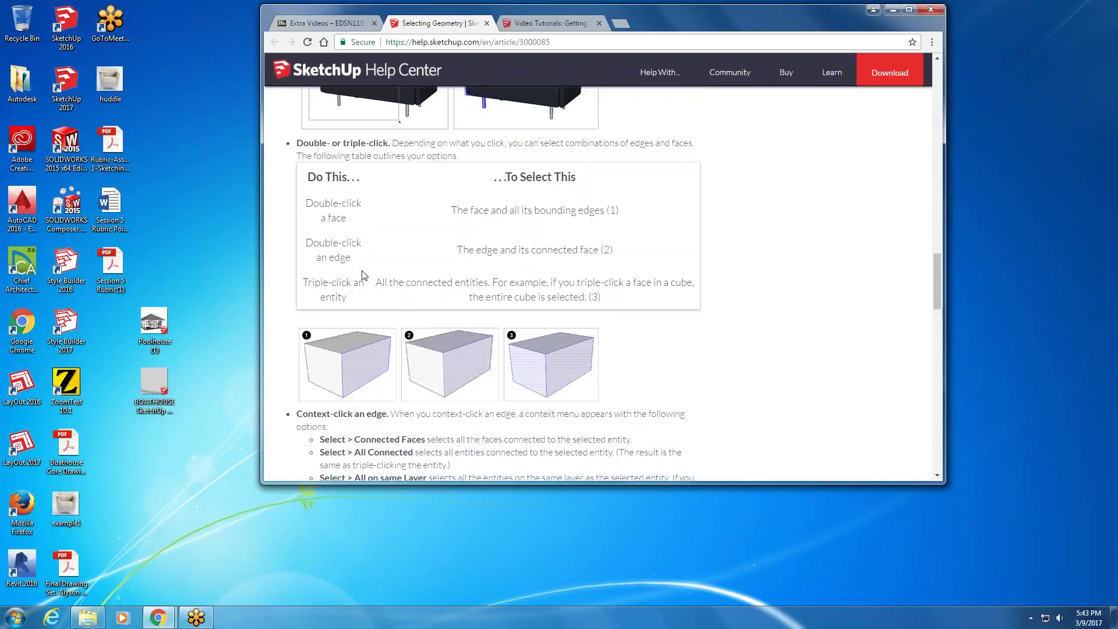
pyautogui.scroll(-1, 335, 290)
pyautogui.scroll(-12, 335, 290)
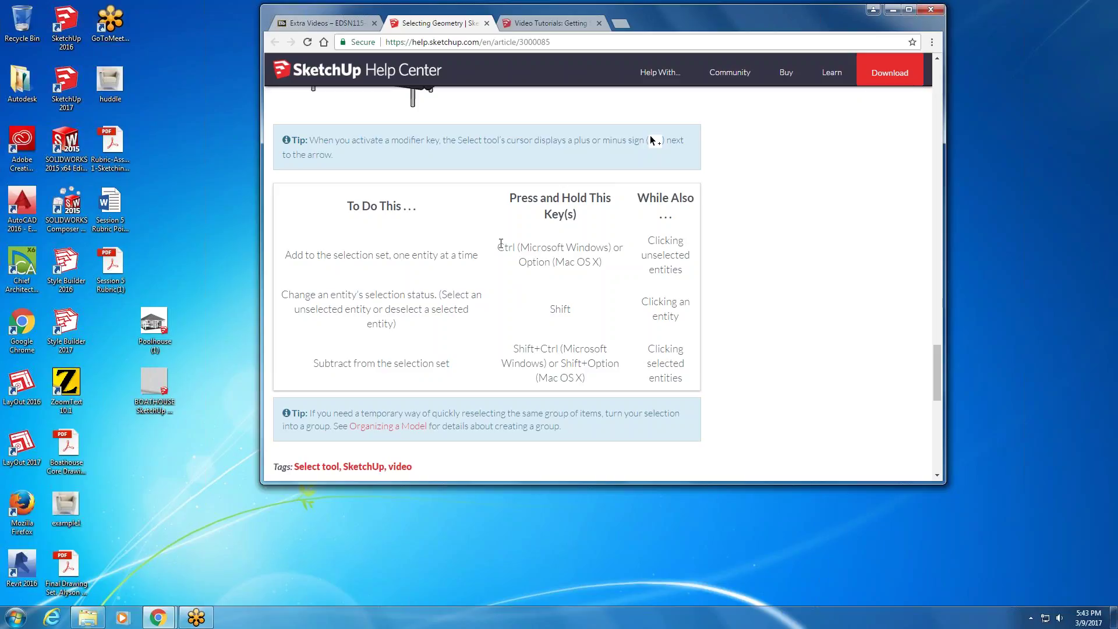
pyautogui.scroll(-8, 719, 382)
pyautogui.scroll(11, 717, 377)
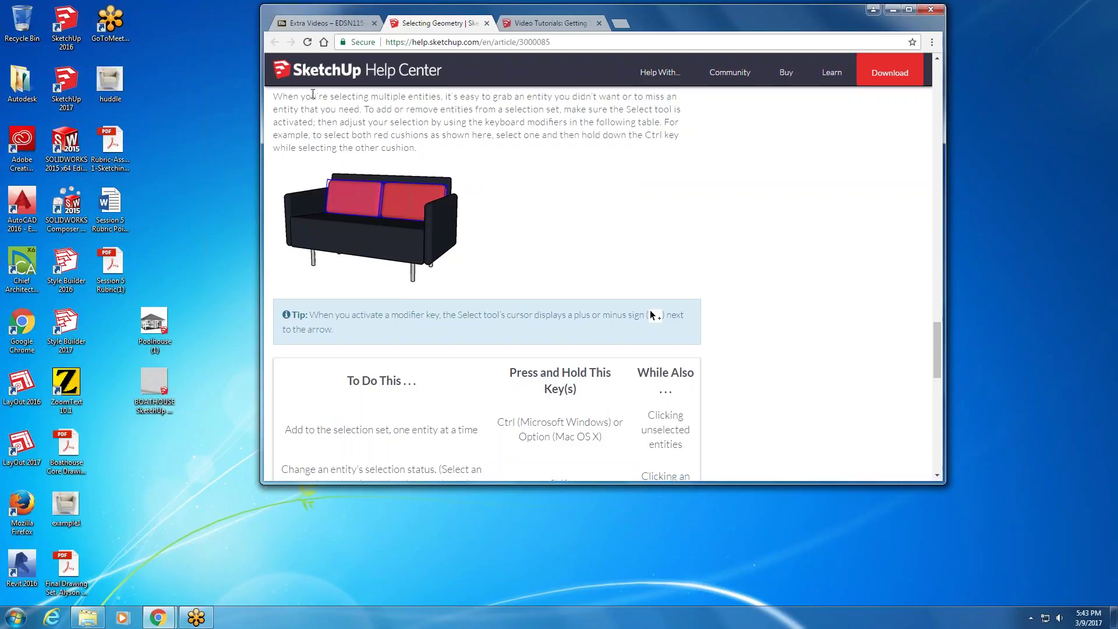
# - Back on Extra Videos, open and close Tool Bar In Depth, then open PDF Keyboard Shortcuts- SketchUp
pyautogui.hotkey('ctrl', 'shift', 'Tab')
pyautogui.scroll(-2, 473, 242)
pyautogui.click(479, 247)
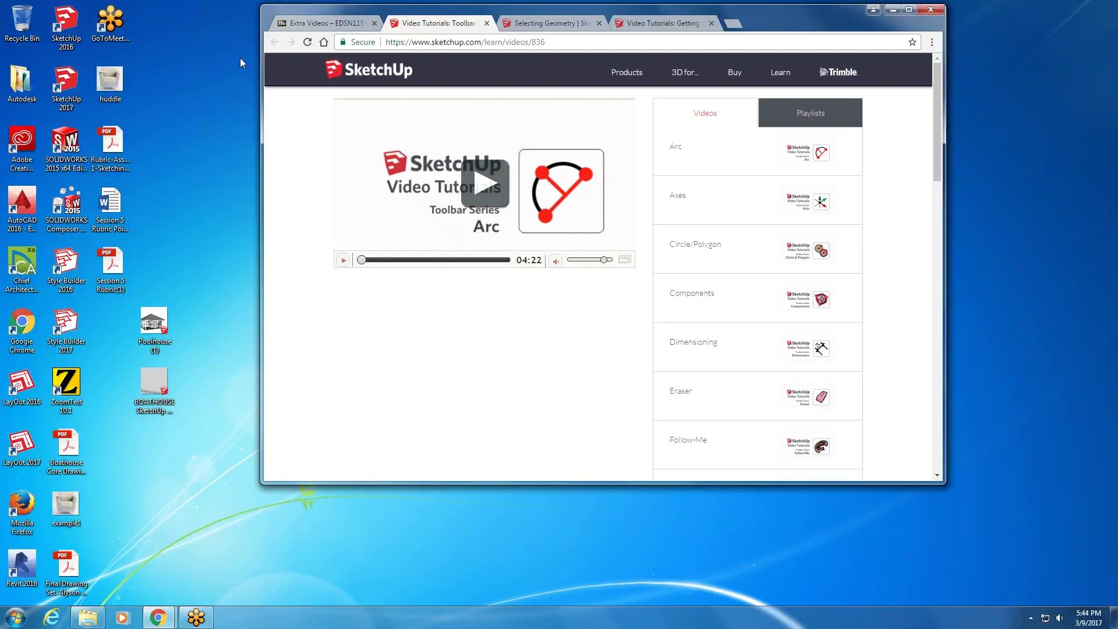
pyautogui.click(486, 24)
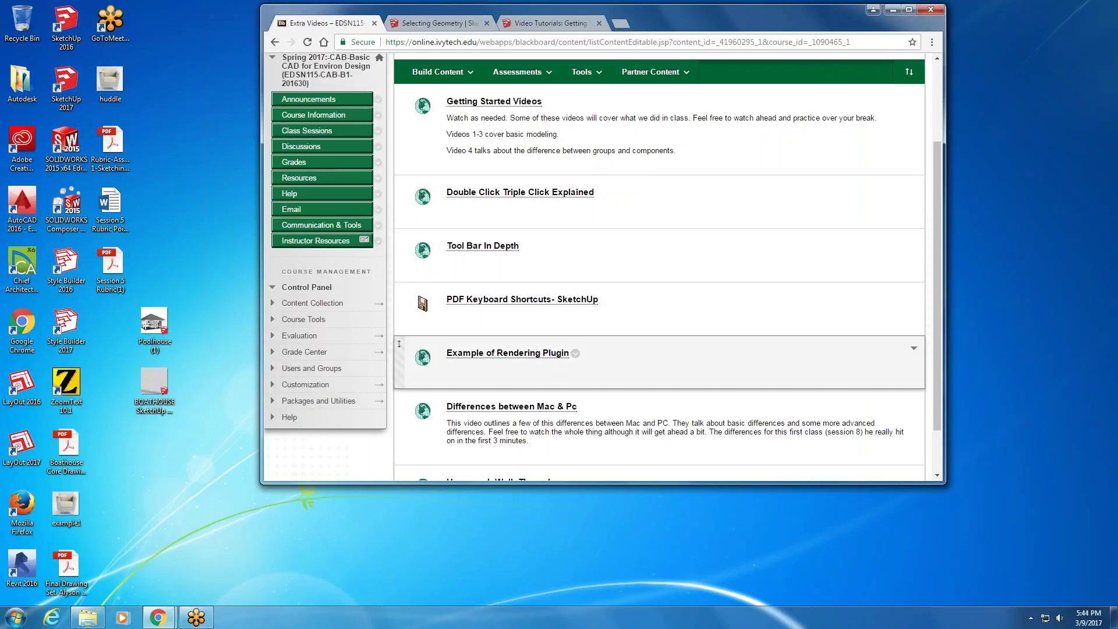
pyautogui.click(519, 299)
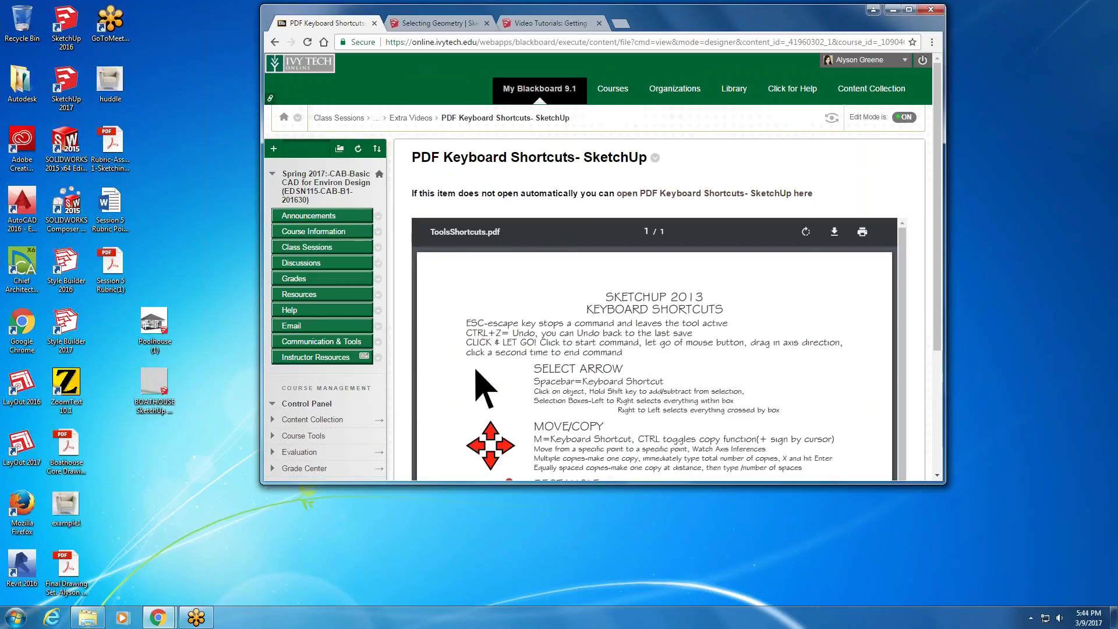
pyautogui.scroll(-4, 557, 302)
pyautogui.scroll(2, 556, 301)
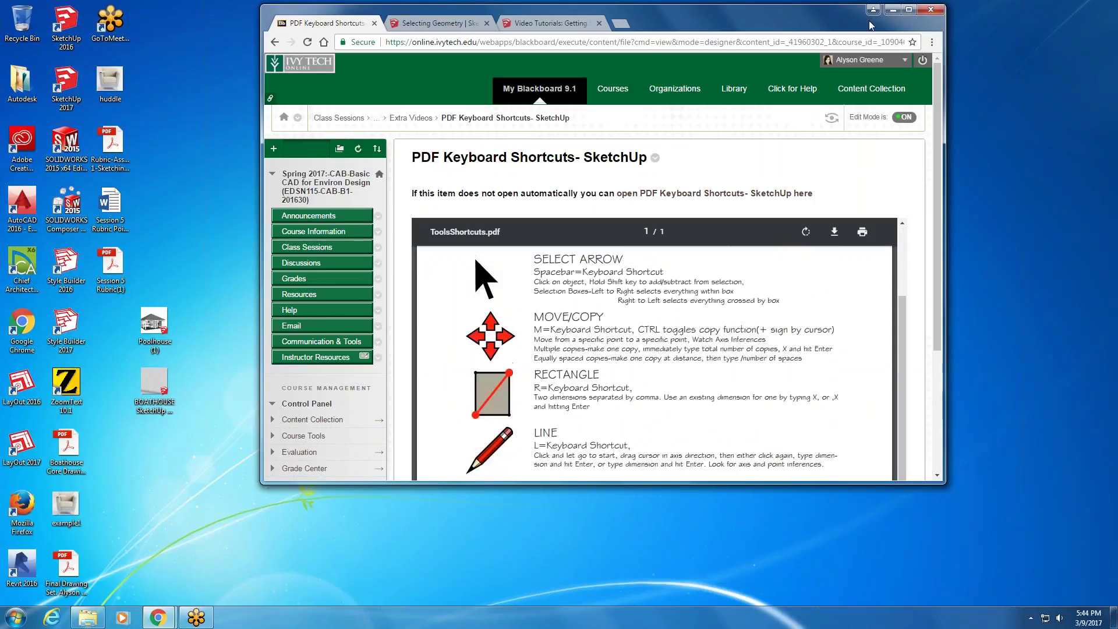
# - Maximize the browser, look over the SketchUp 2013 shortcuts PDF, then go back to Extra Videos
pyautogui.click(908, 9)
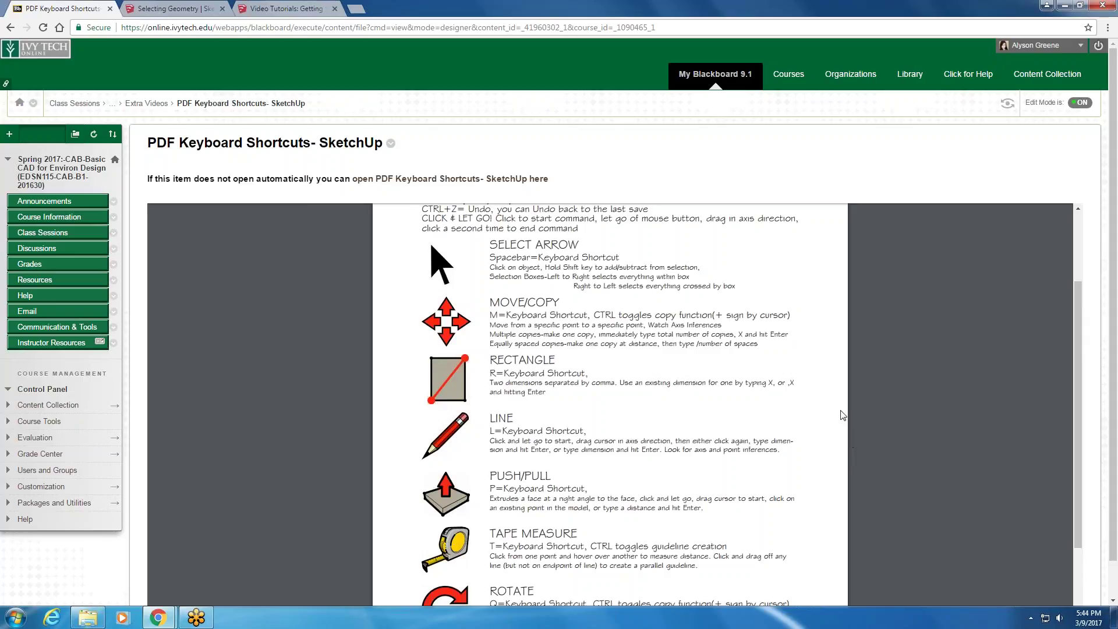
pyautogui.scroll(3, 738, 367)
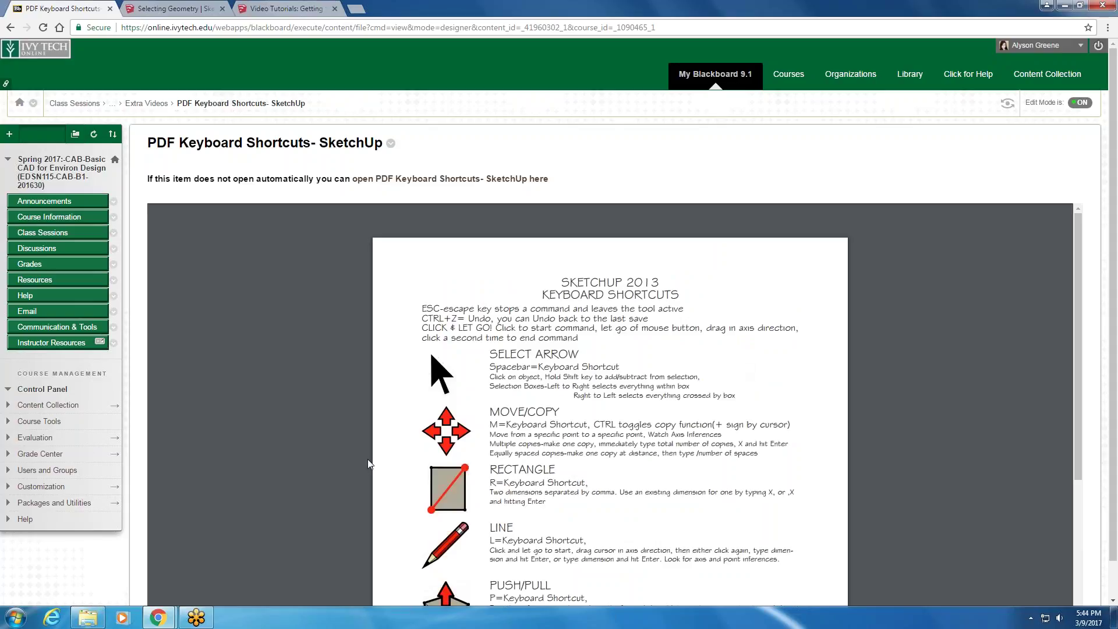
pyautogui.moveTo(364, 253)
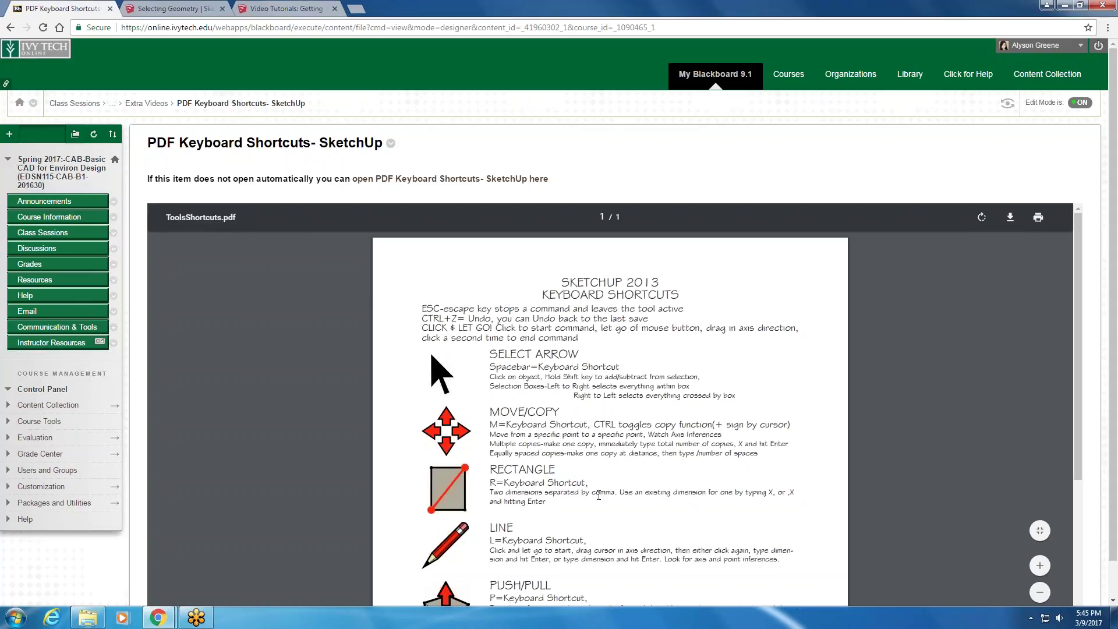
pyautogui.scroll(-2, 583, 334)
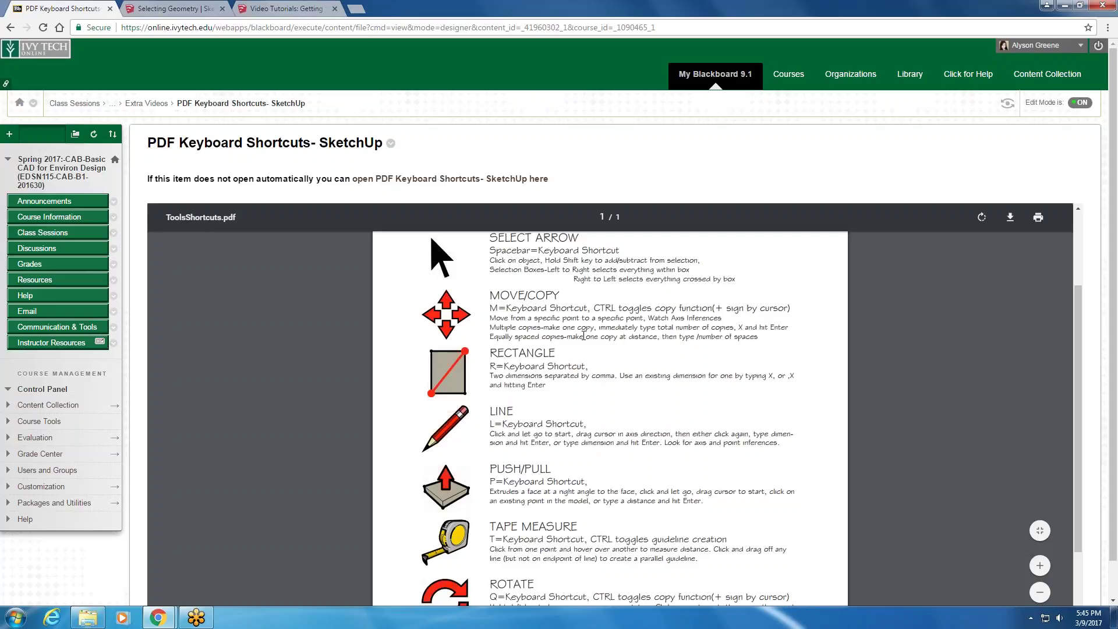
pyautogui.scroll(2, 583, 336)
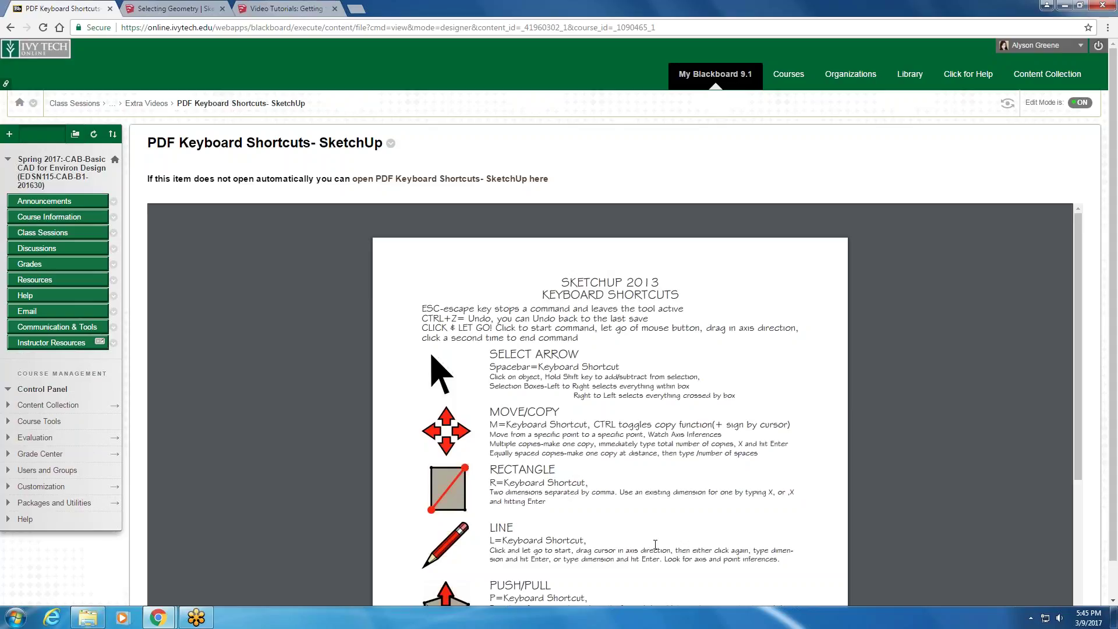
pyautogui.scroll(-4, 654, 544)
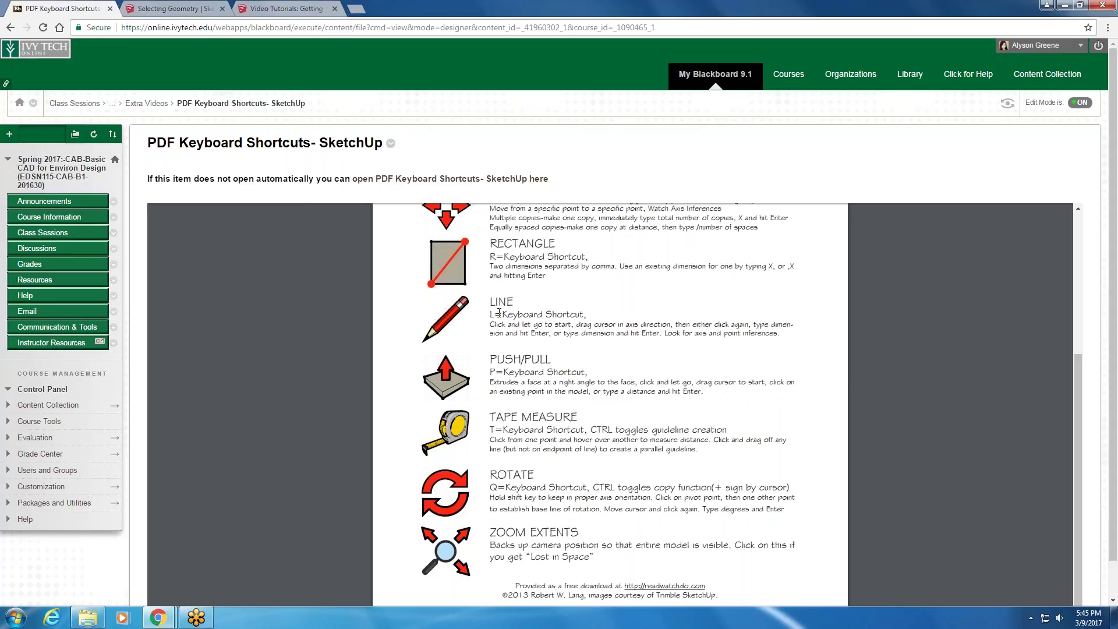
pyautogui.scroll(2, 587, 311)
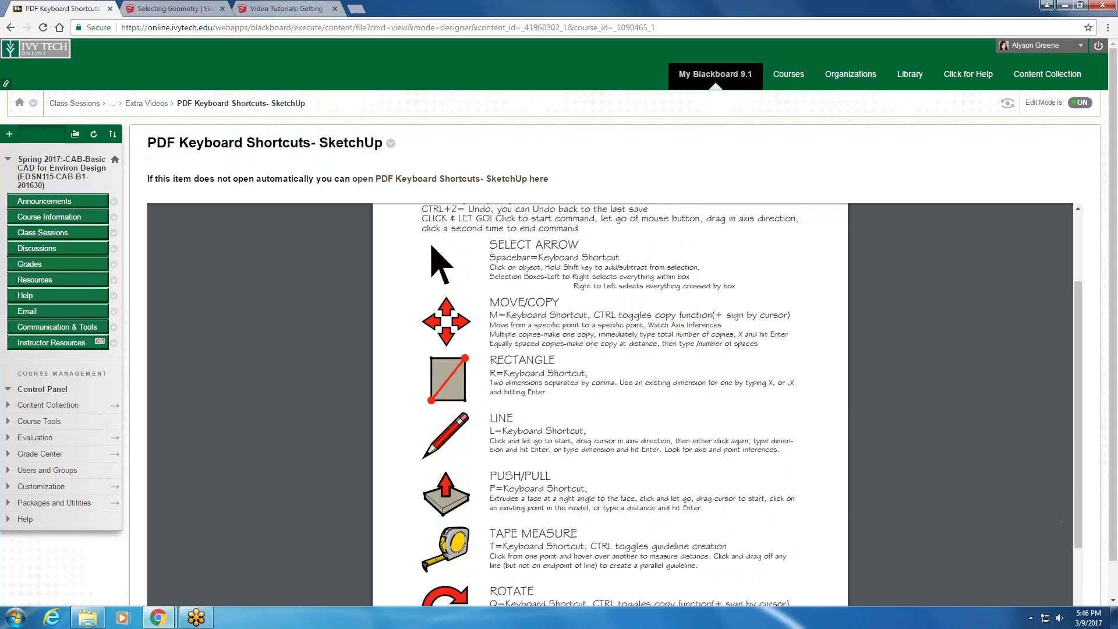
pyautogui.scroll(-2, 610, 405)
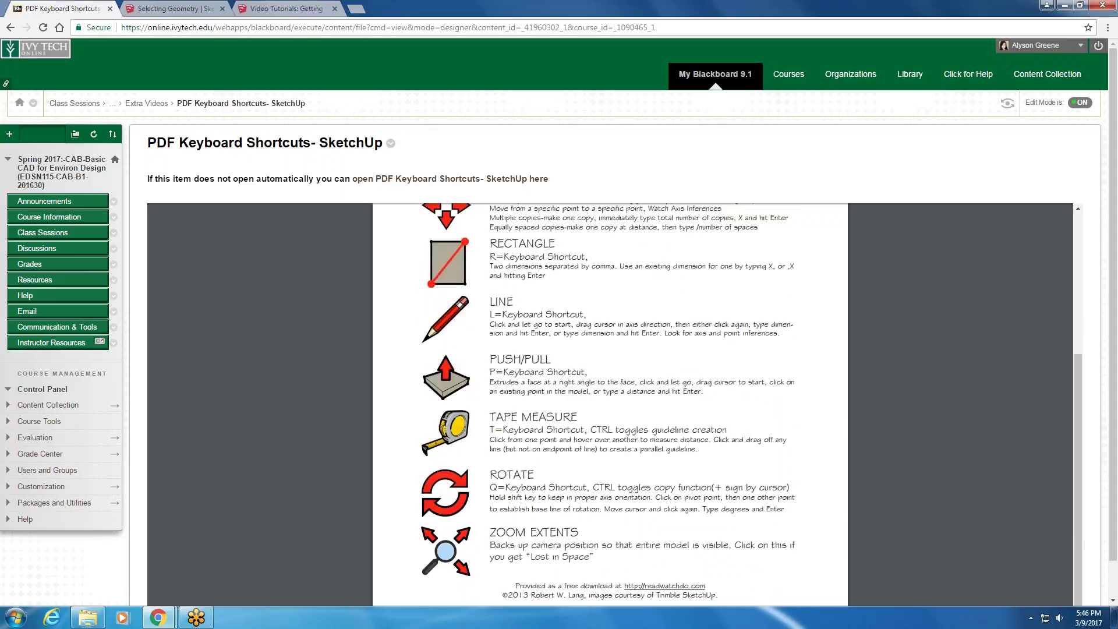
pyautogui.scroll(4, 610, 405)
pyautogui.click(11, 28)
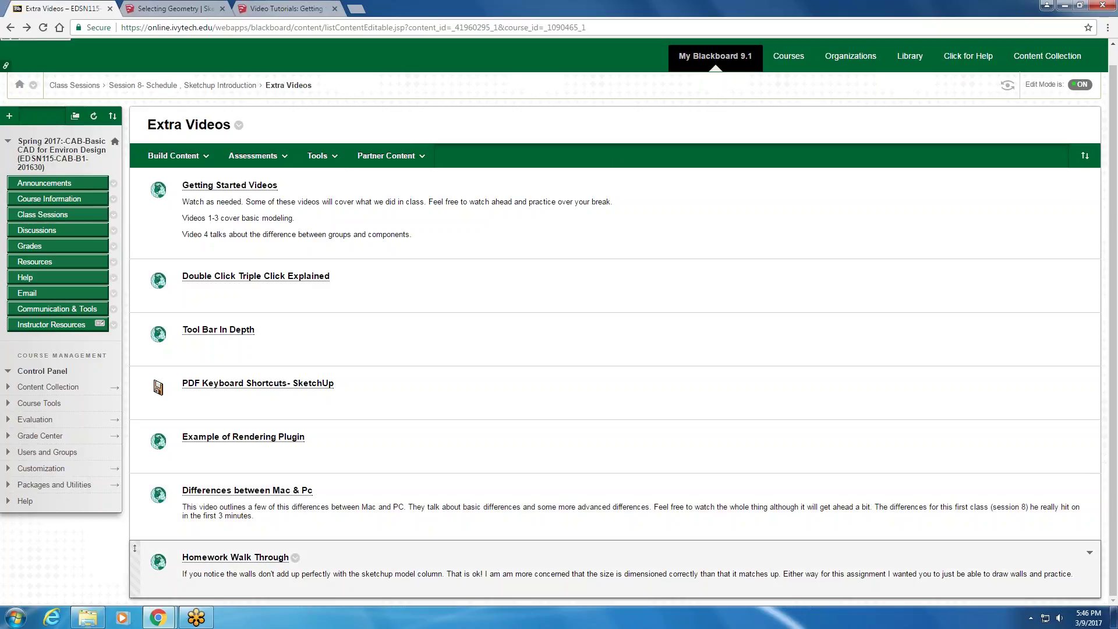
# - Delete the Homework Walk Through item from Extra Videos and minimize Chrome
pyautogui.click(296, 558)
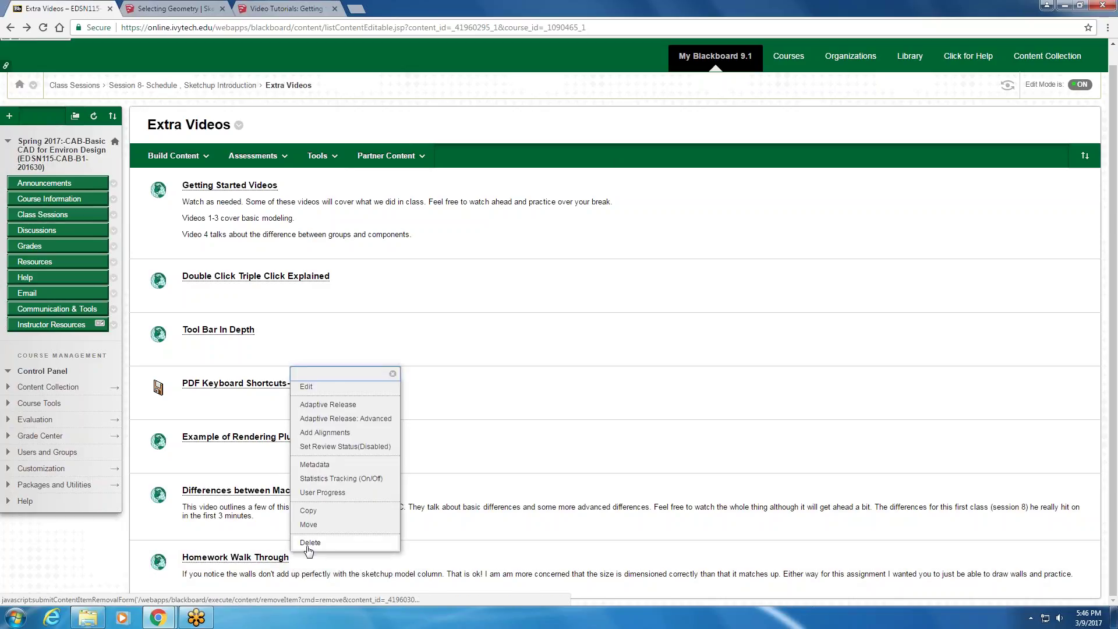
pyautogui.click(309, 544)
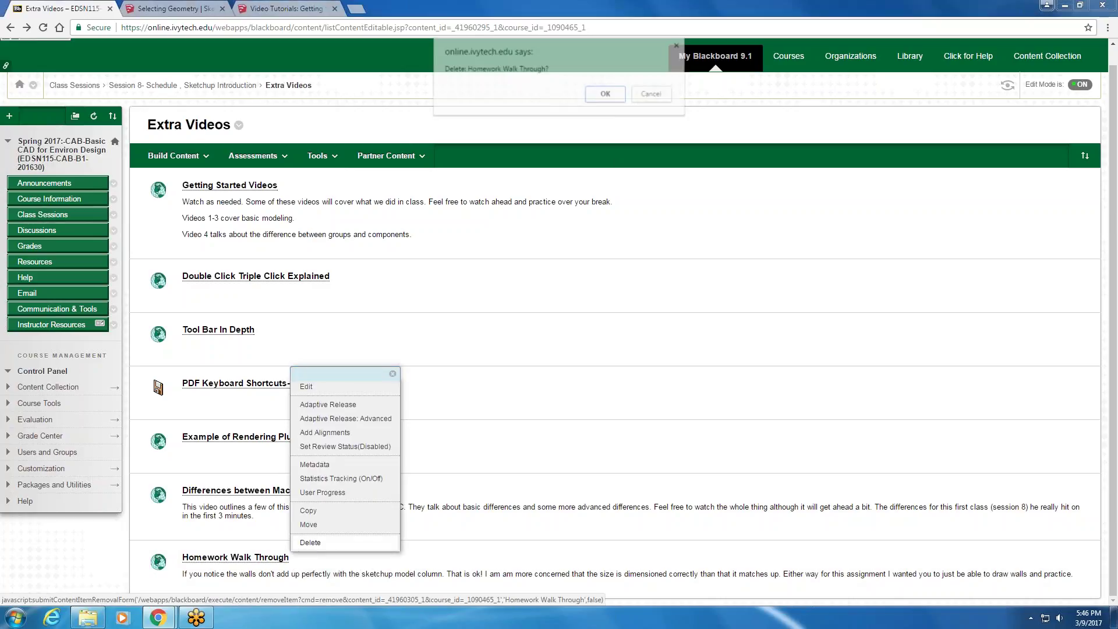
pyautogui.click(603, 96)
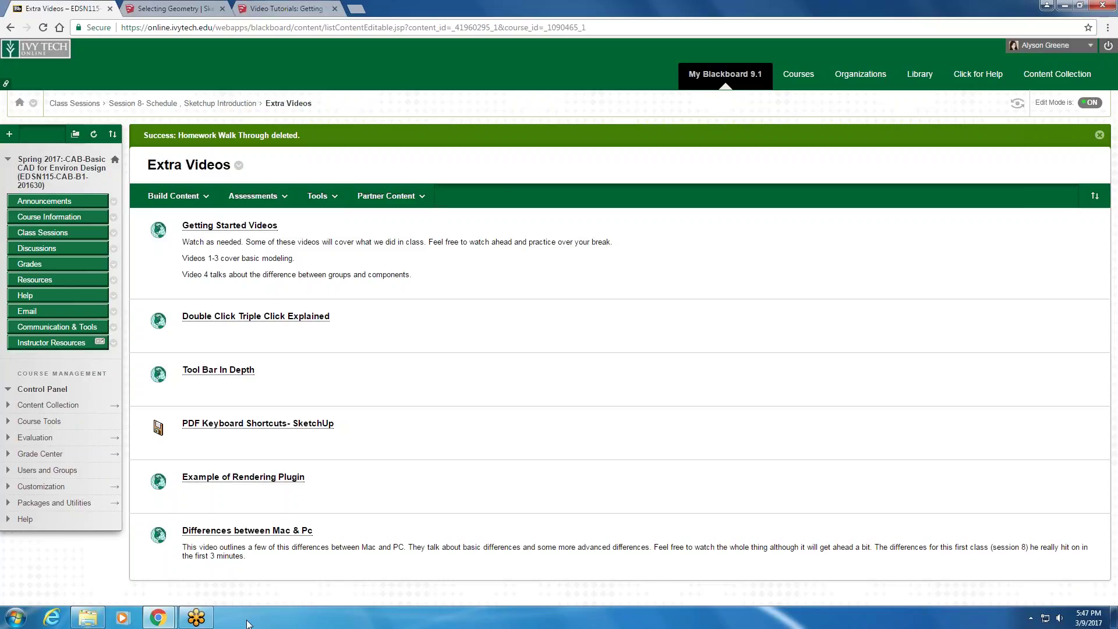
pyautogui.click(1066, 5)
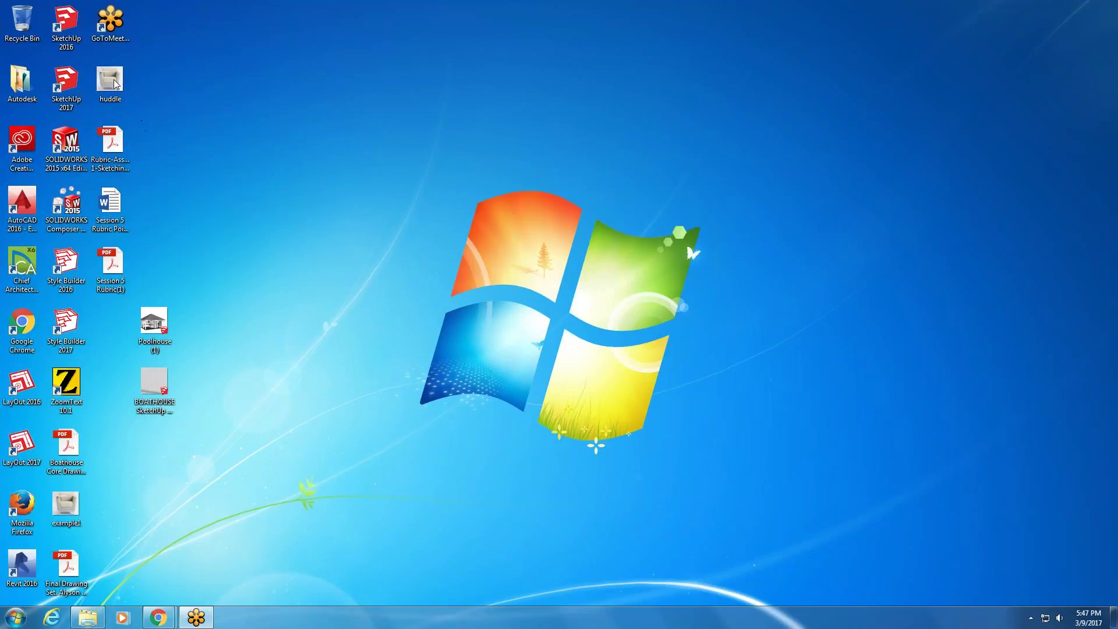
# - Launch SketchUp 2017 from the desktop, move its window, then close it
pyautogui.click(64, 82)
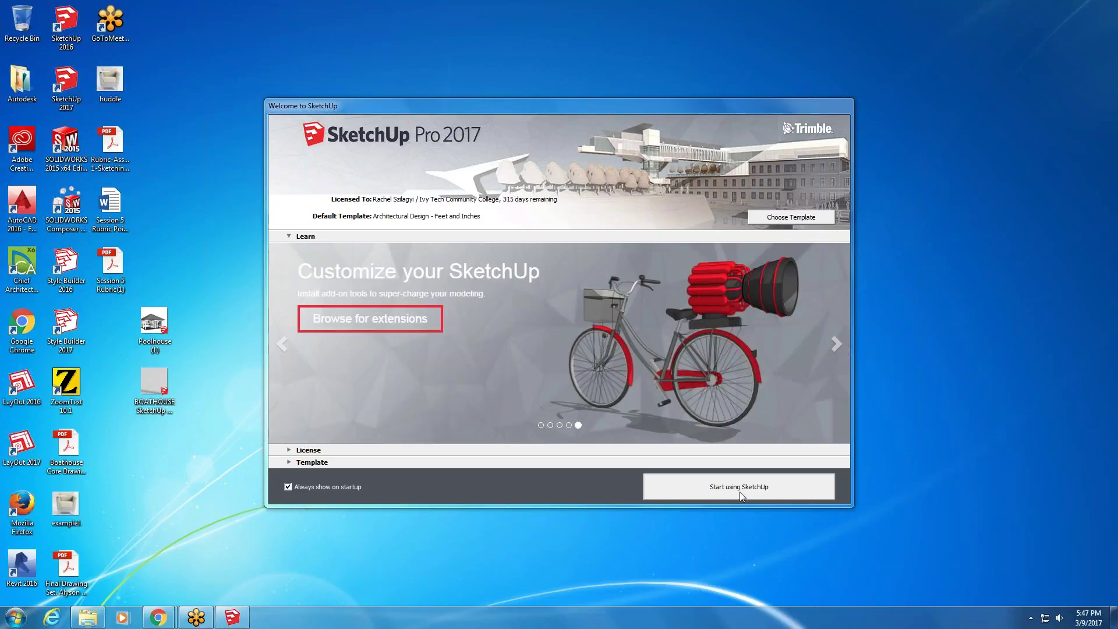
pyautogui.click(739, 487)
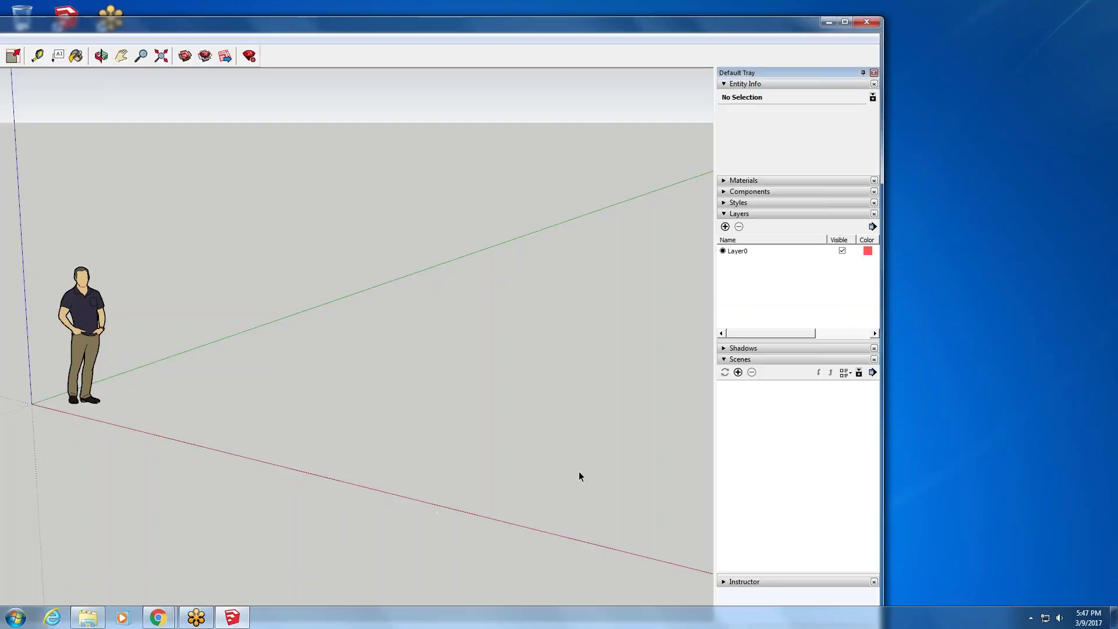
pyautogui.moveTo(247, 31)
pyautogui.mouseDown()
pyautogui.moveTo(593, 59)
pyautogui.moveTo(329, 10)
pyautogui.mouseUp()
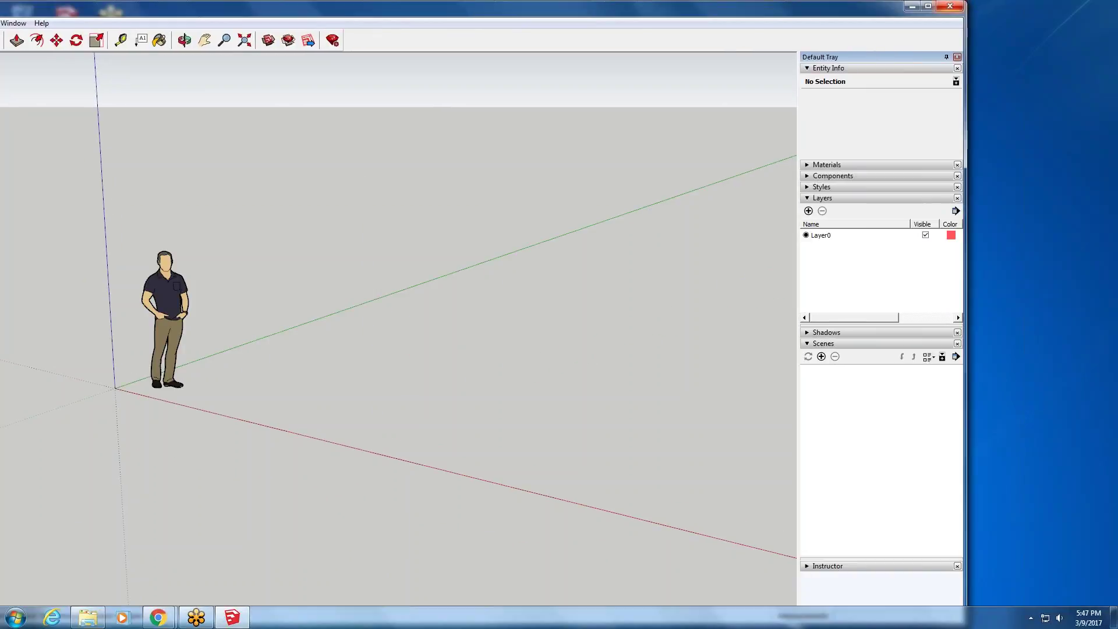
pyautogui.click(950, 4)
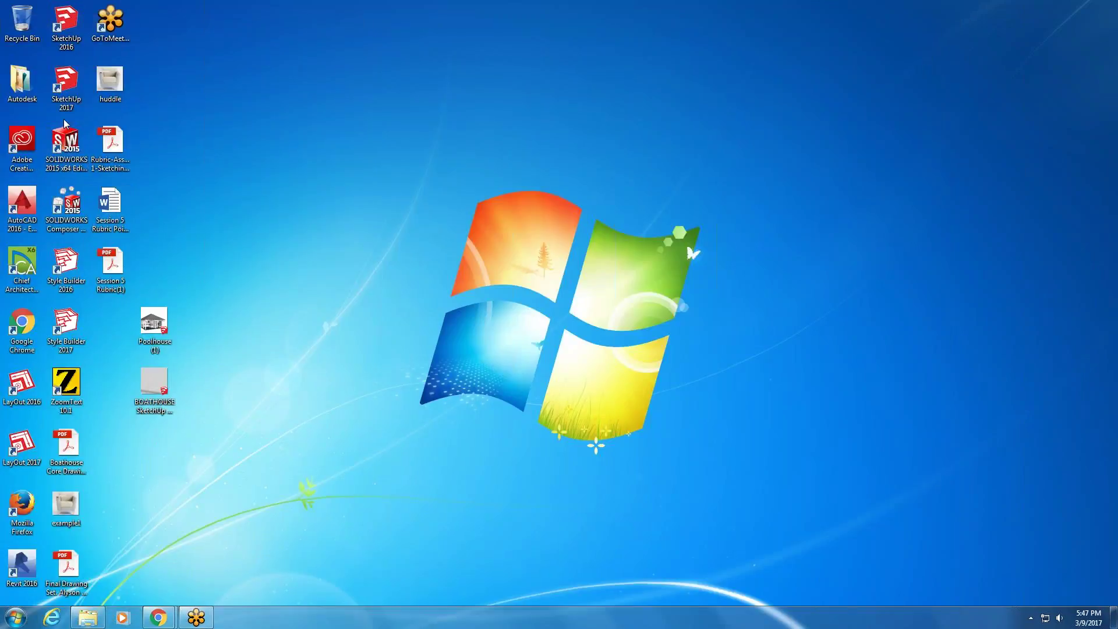
# - Relaunch SketchUp 2017 and show the starting template list on the welcome screen
pyautogui.click(69, 81)
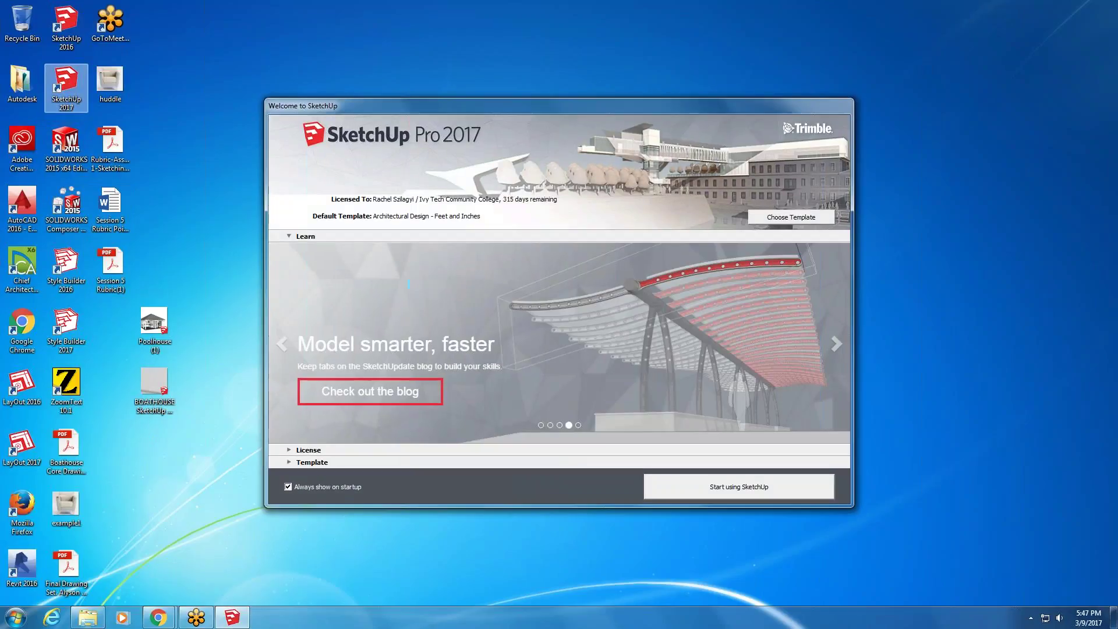
pyautogui.click(136, 241)
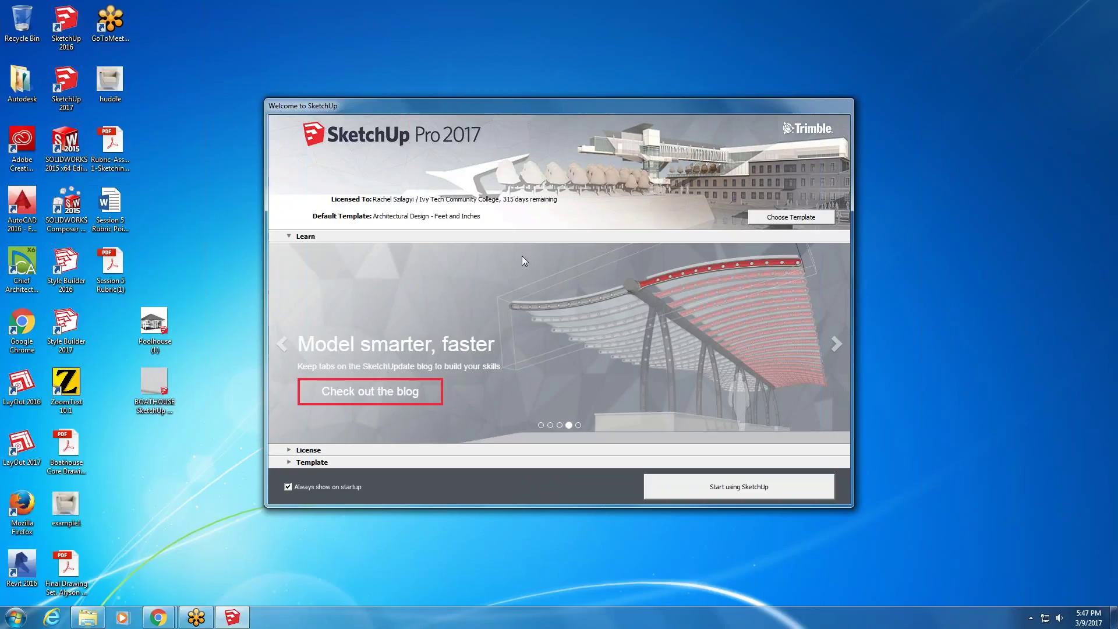
pyautogui.click(792, 217)
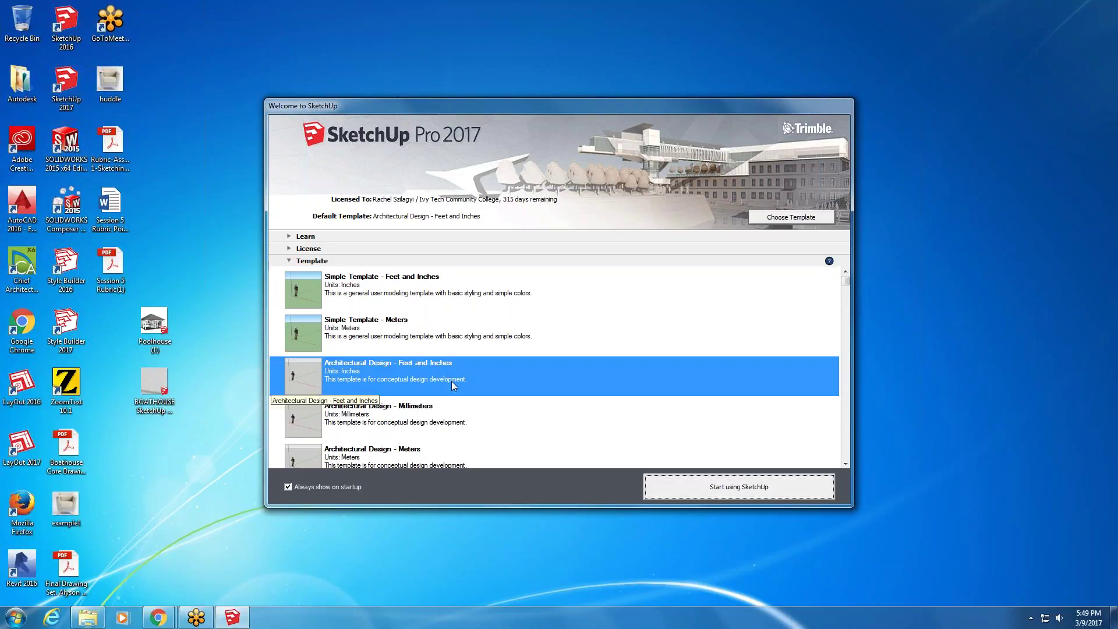
# - Look through the template list and start a new model from Simple Template - Feet and Inches
pyautogui.click(424, 420)
pyautogui.scroll(-2, 422, 420)
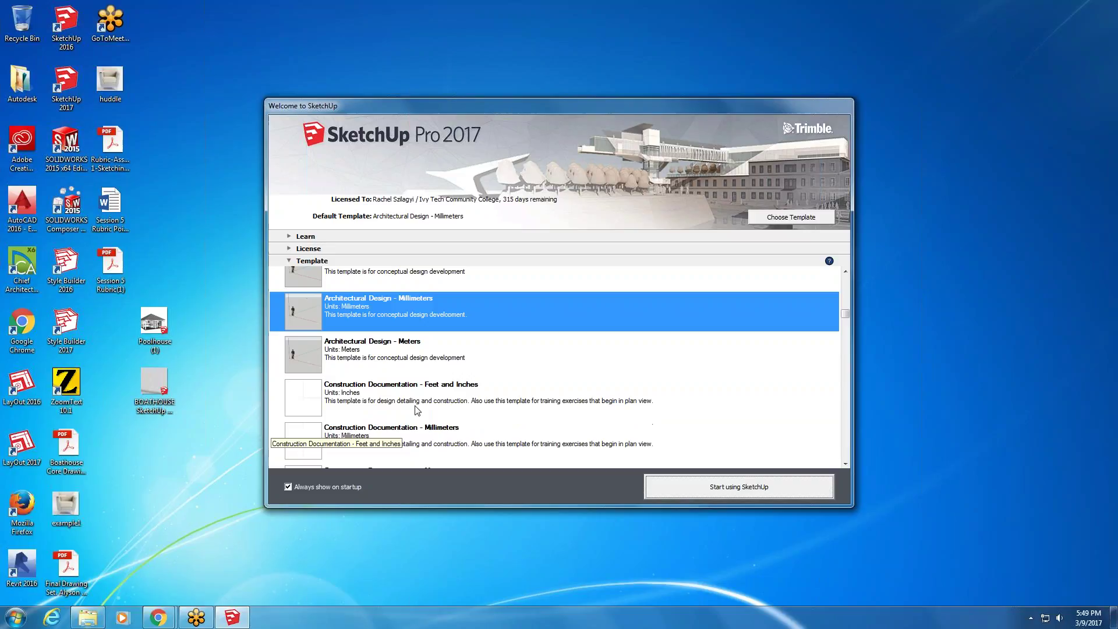
pyautogui.click(356, 365)
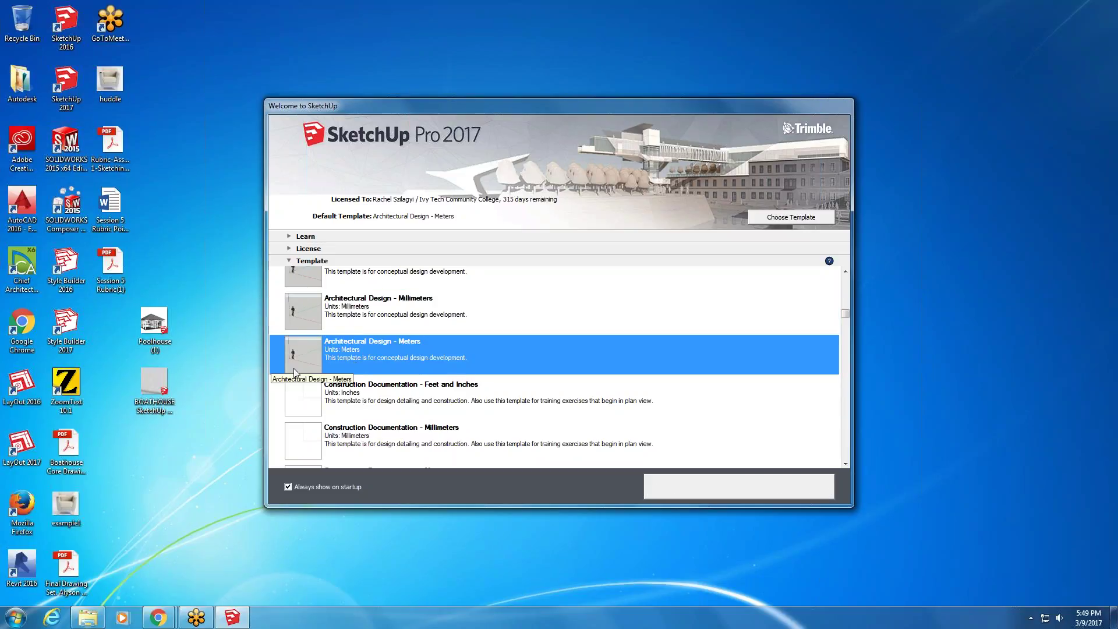
pyautogui.scroll(-1, 294, 361)
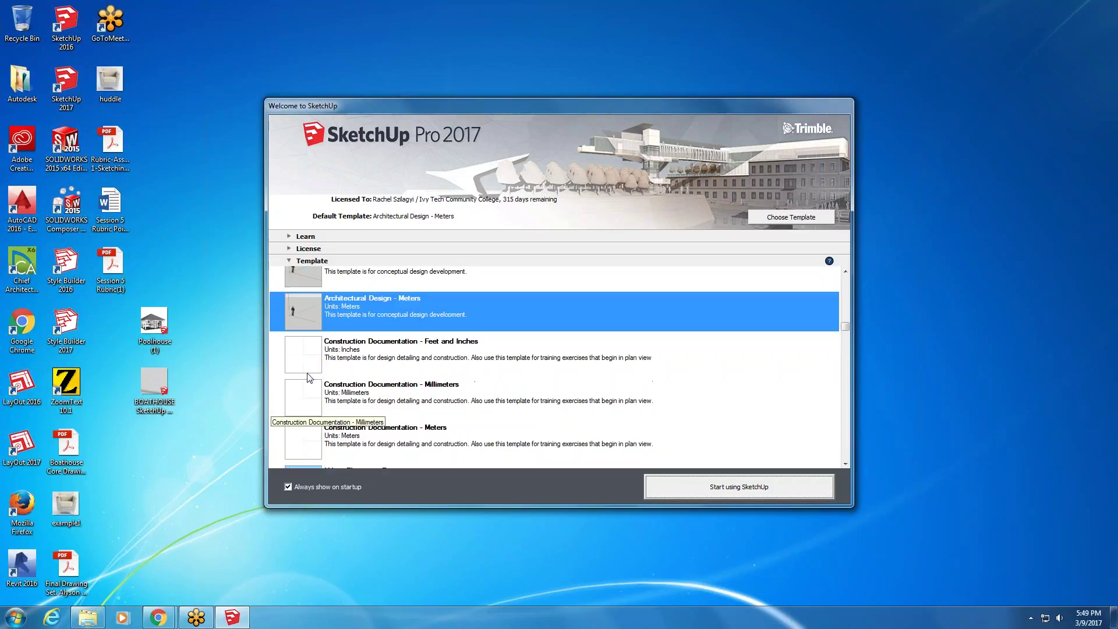
pyautogui.click(297, 354)
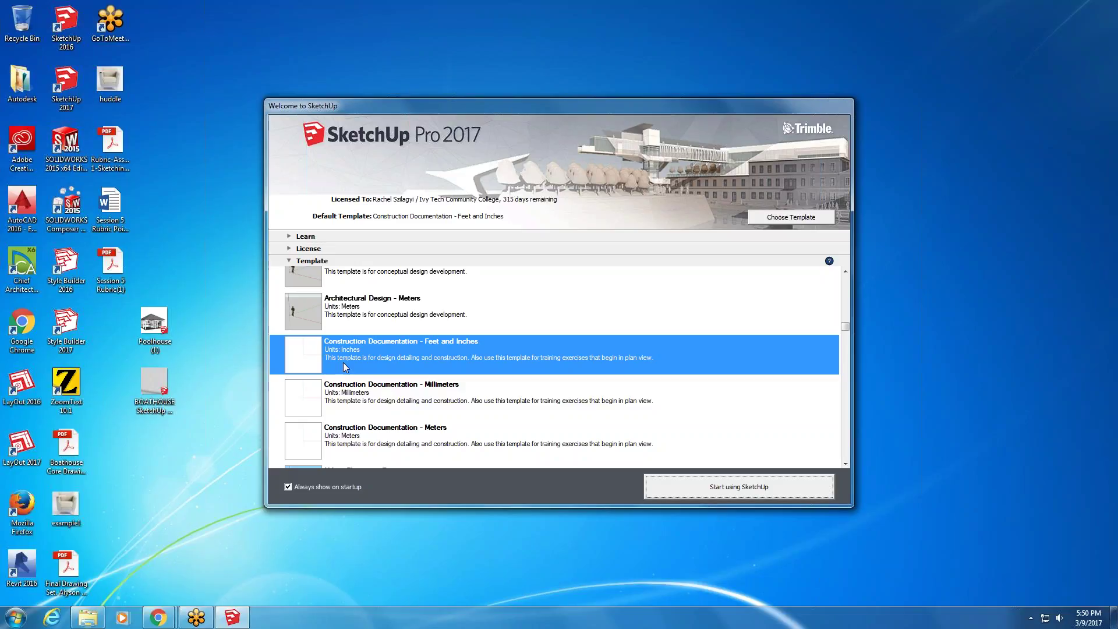
pyautogui.click(356, 414)
pyautogui.scroll(-2, 358, 415)
pyautogui.scroll(-3, 358, 415)
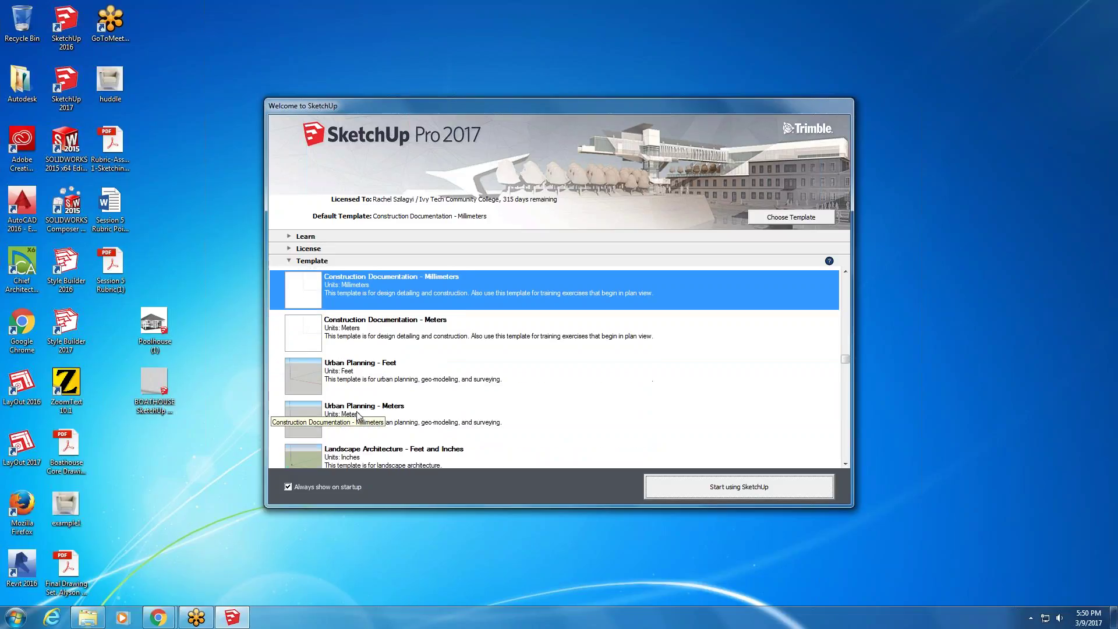
pyautogui.scroll(-4, 357, 415)
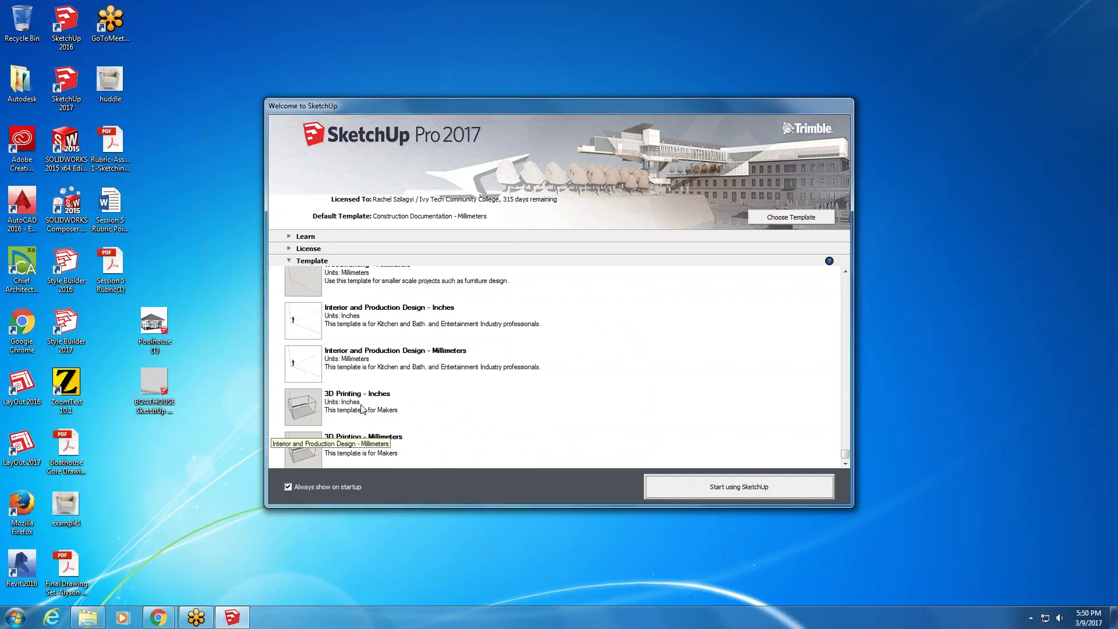
pyautogui.scroll(4, 362, 409)
pyautogui.scroll(8, 362, 409)
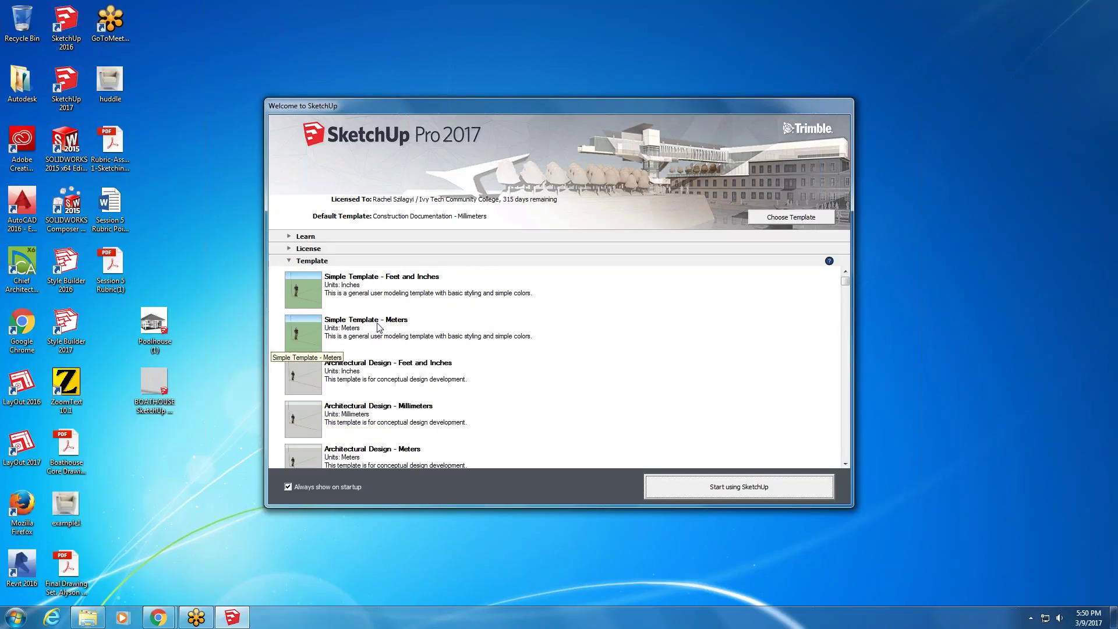
pyautogui.click(371, 284)
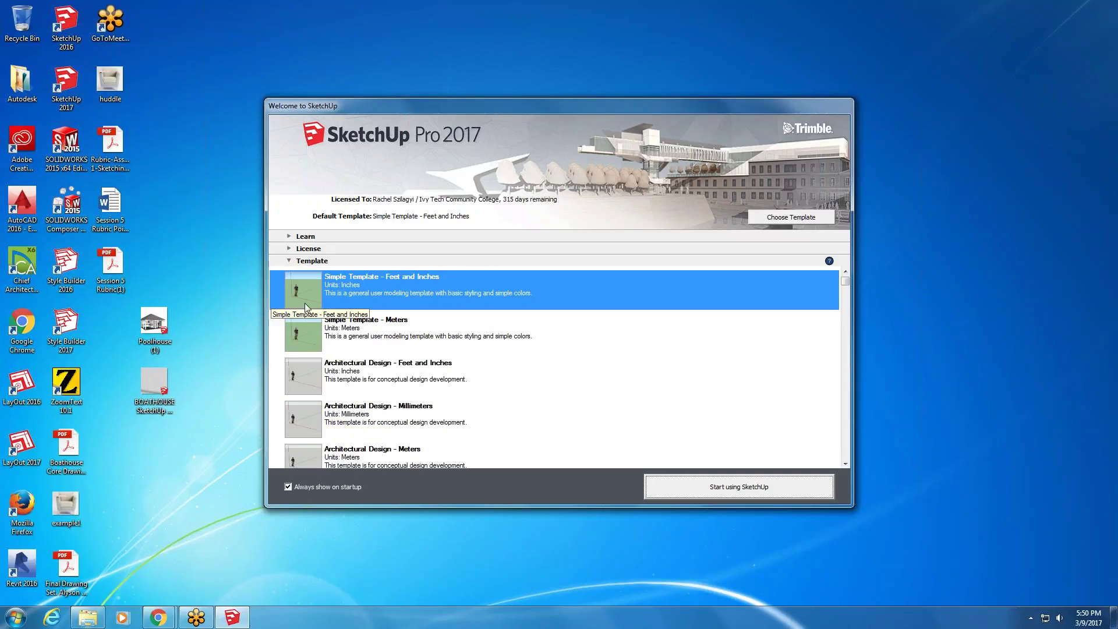
pyautogui.click(776, 487)
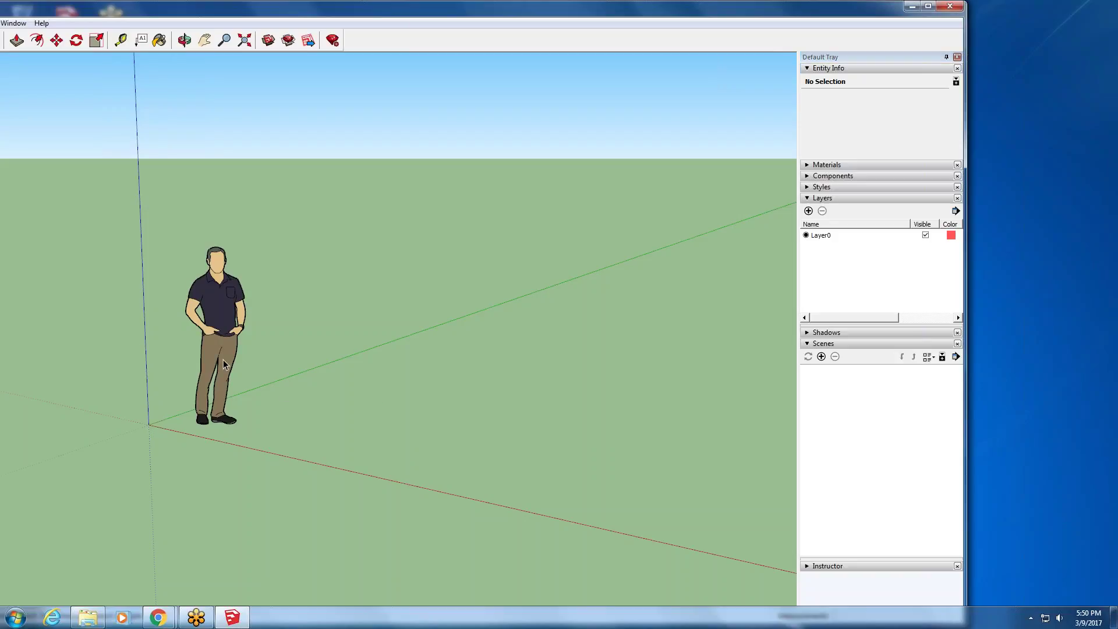
# - Orbit to see the standing scale figure from another angle and select it
pyautogui.moveTo(153, 312); pyautogui.dragTo(96, 377, button='middle')
pyautogui.moveTo(380, 271); pyautogui.dragTo(687, 255, button='middle')
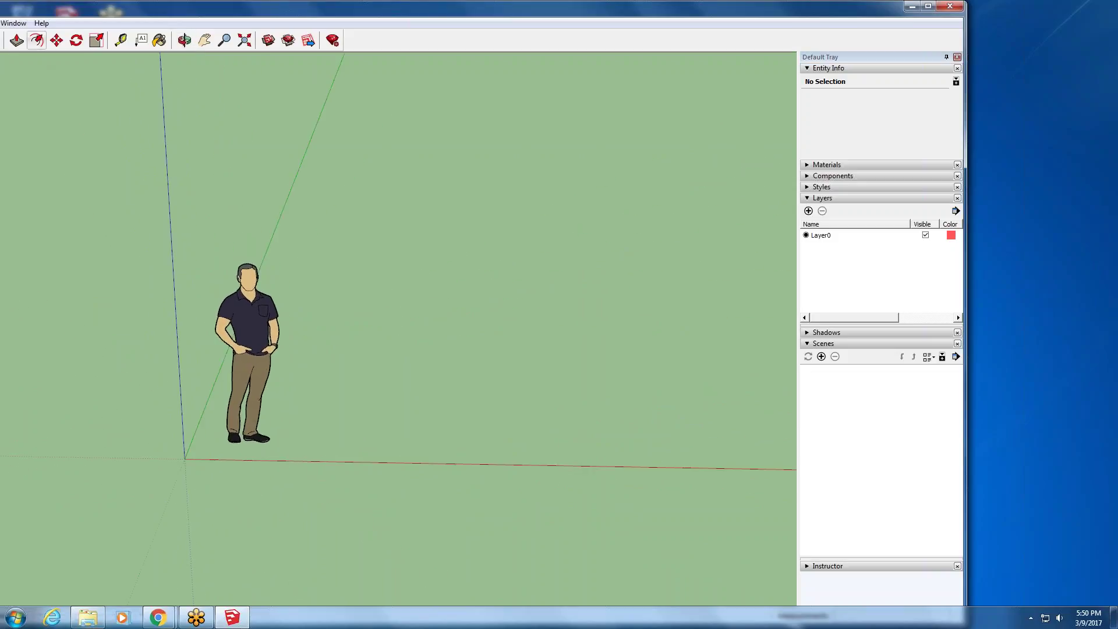
pyautogui.click(269, 371)
pyautogui.press('t')
pyautogui.click(188, 41)
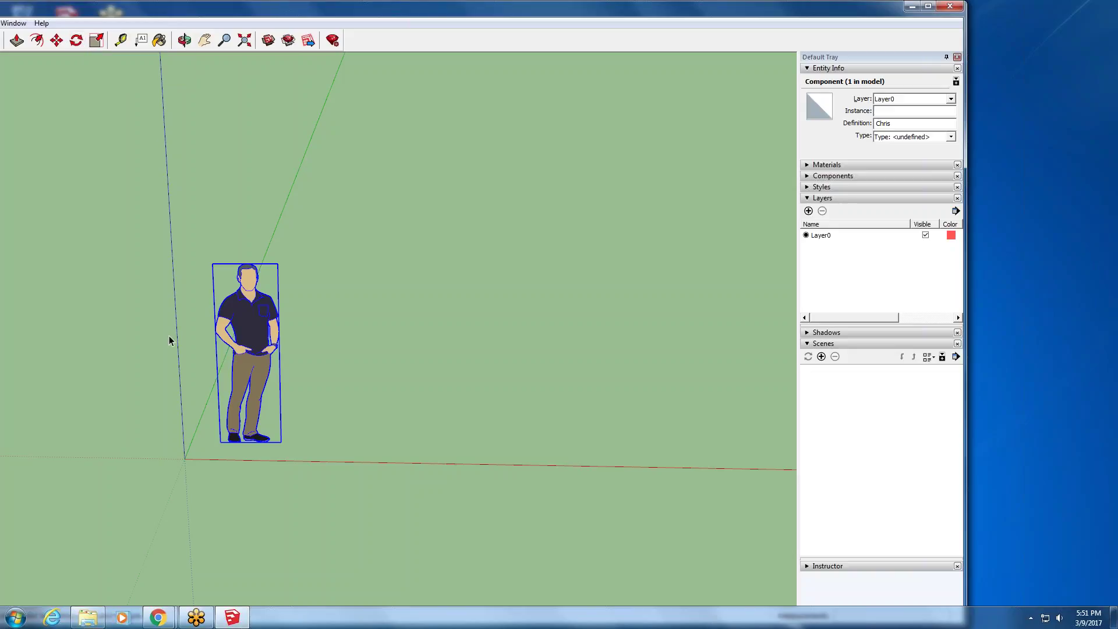
pyautogui.click(76, 40)
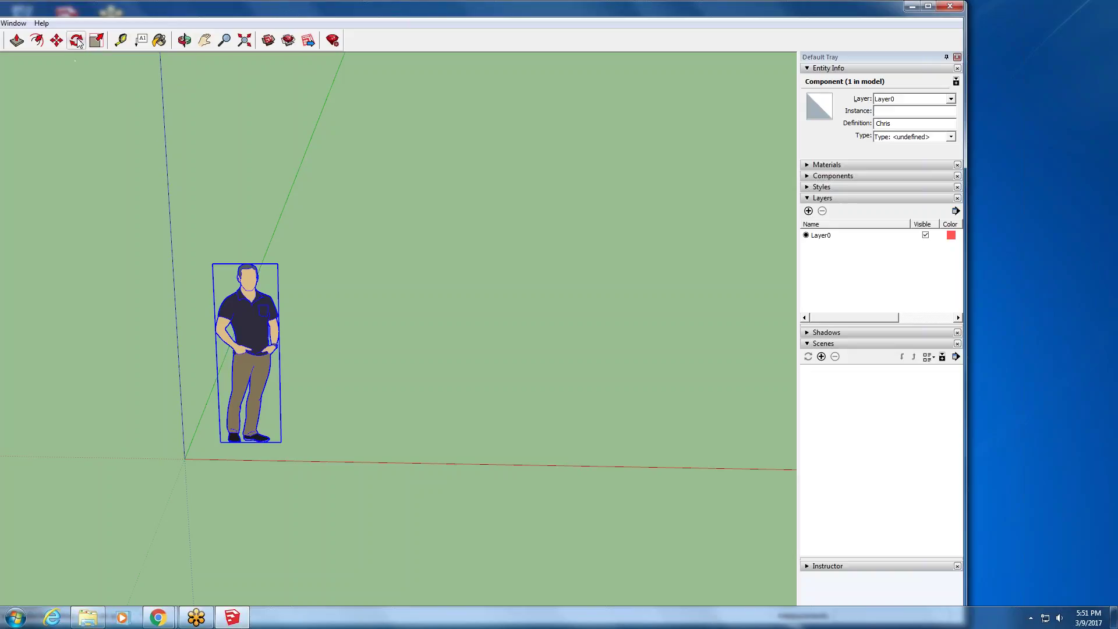
pyautogui.click(240, 442)
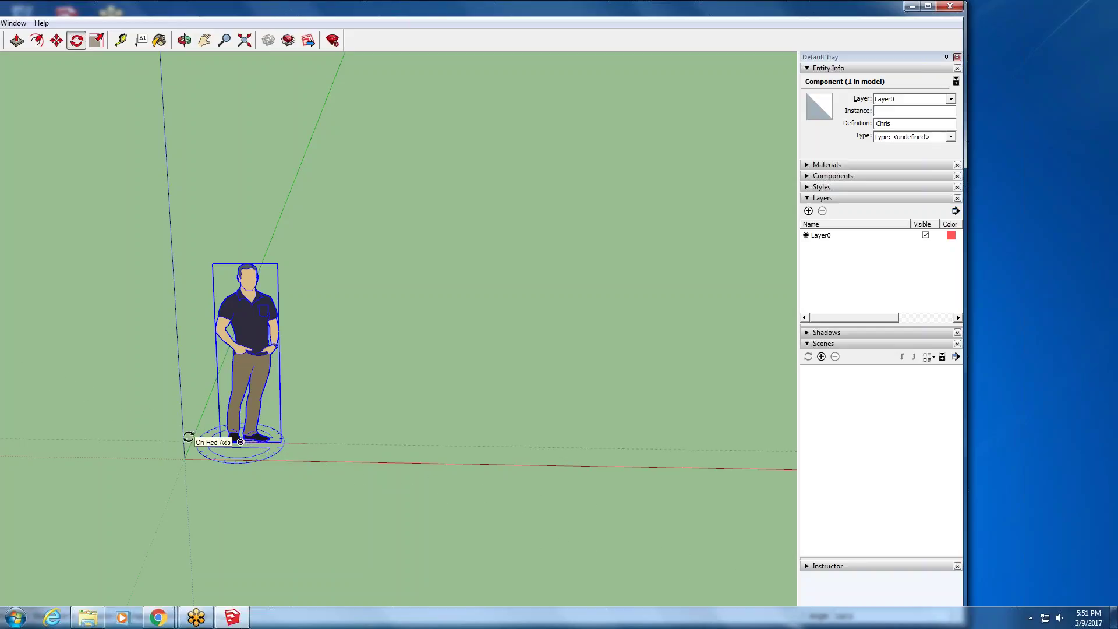
pyautogui.press('Escape')
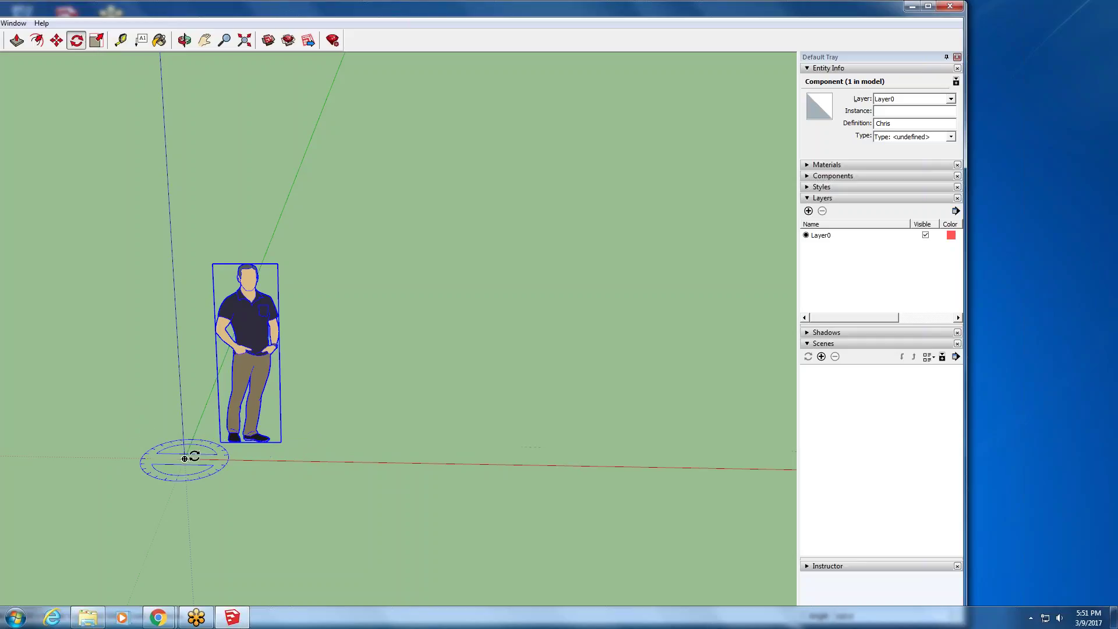
pyautogui.click(234, 453)
pyautogui.click(308, 461)
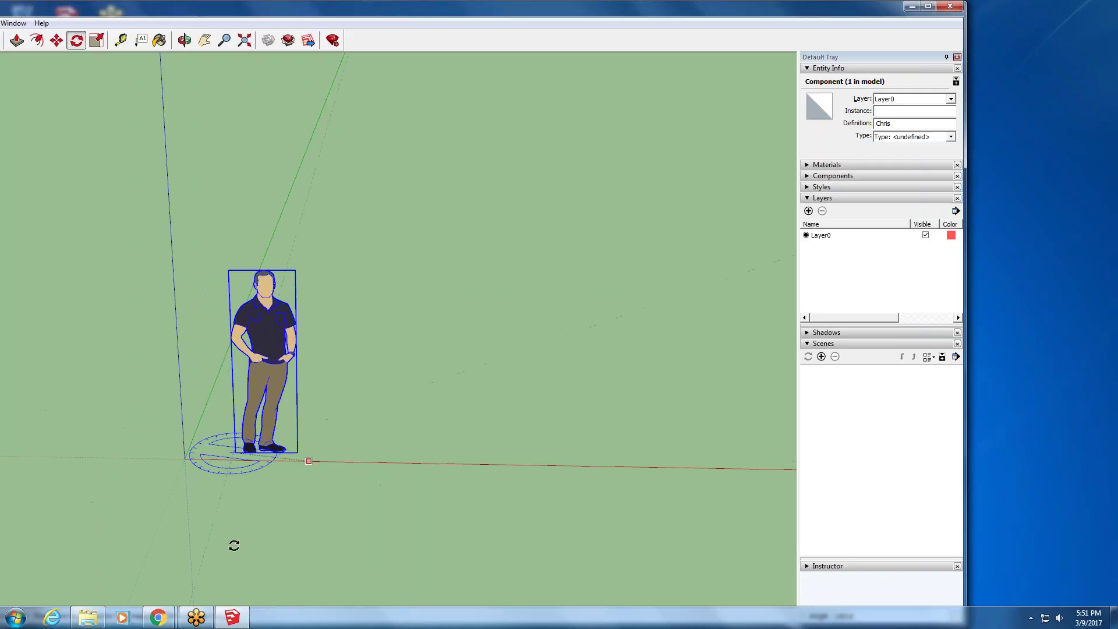
pyautogui.press('Escape')
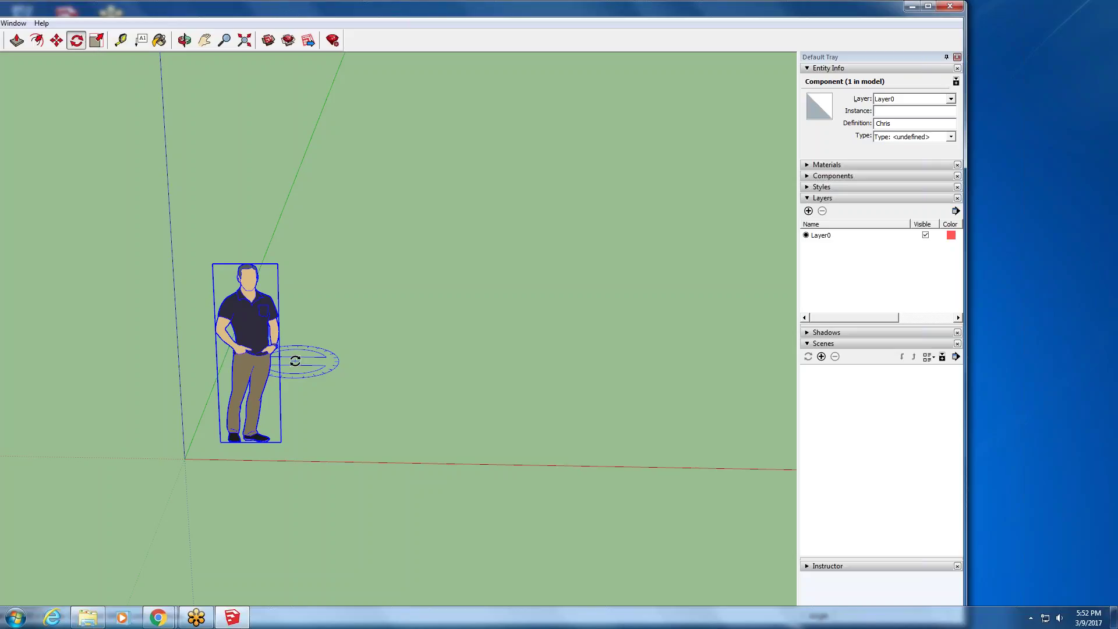
# - Move the SketchUp window right, then open and close the File menu
pyautogui.moveTo(265, 14); pyautogui.dragTo(445, 12)
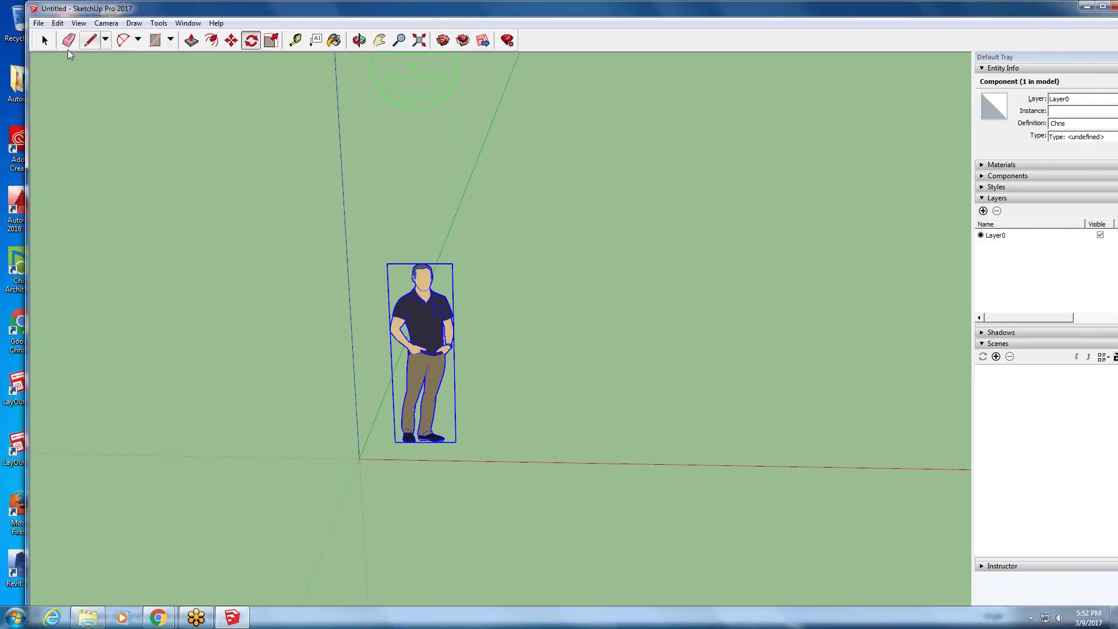
pyautogui.click(39, 23)
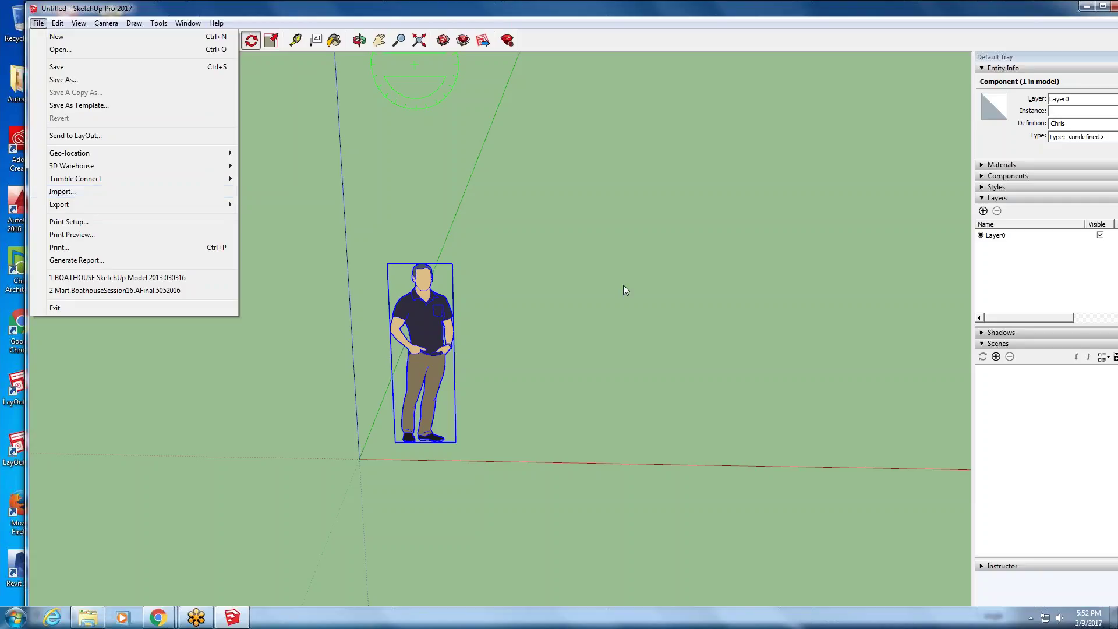
pyautogui.click(1042, 36)
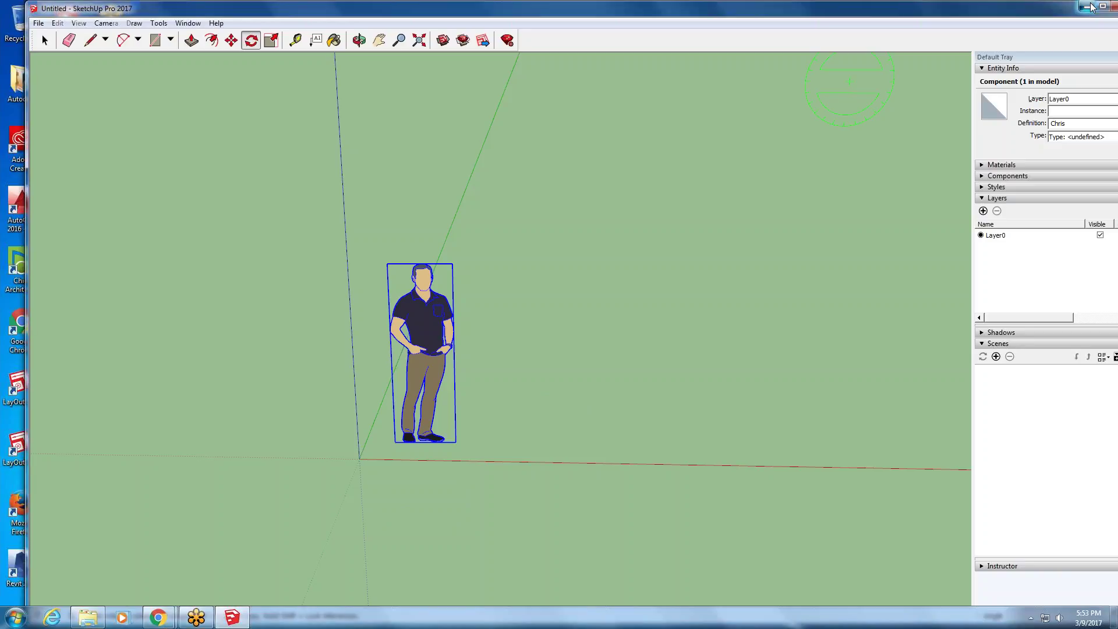
pyautogui.click(1086, 6)
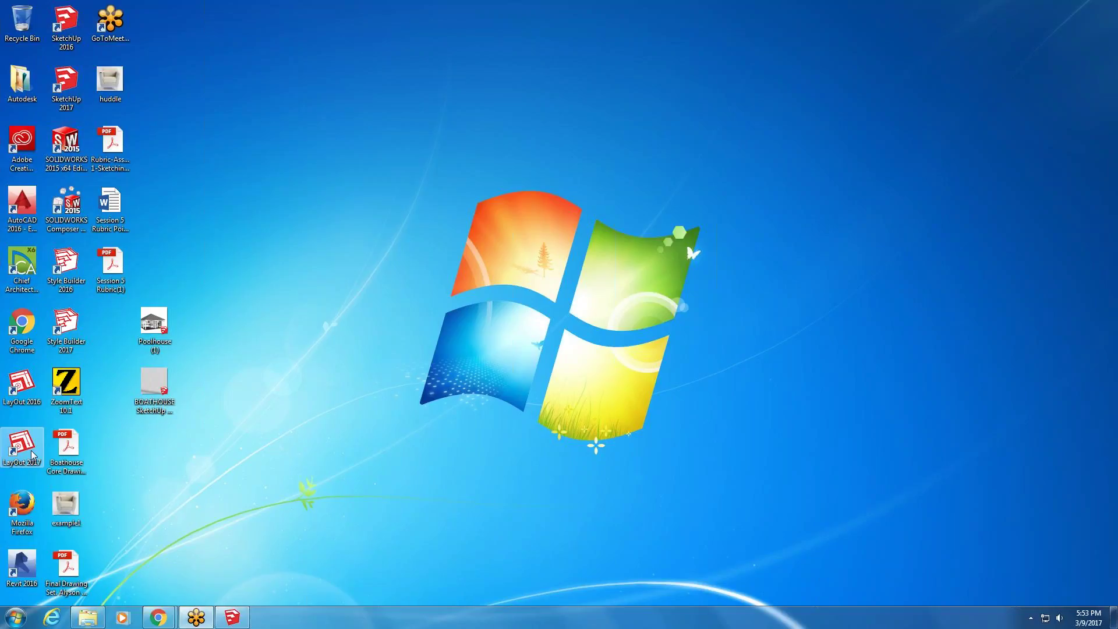
pyautogui.moveTo(233, 626)
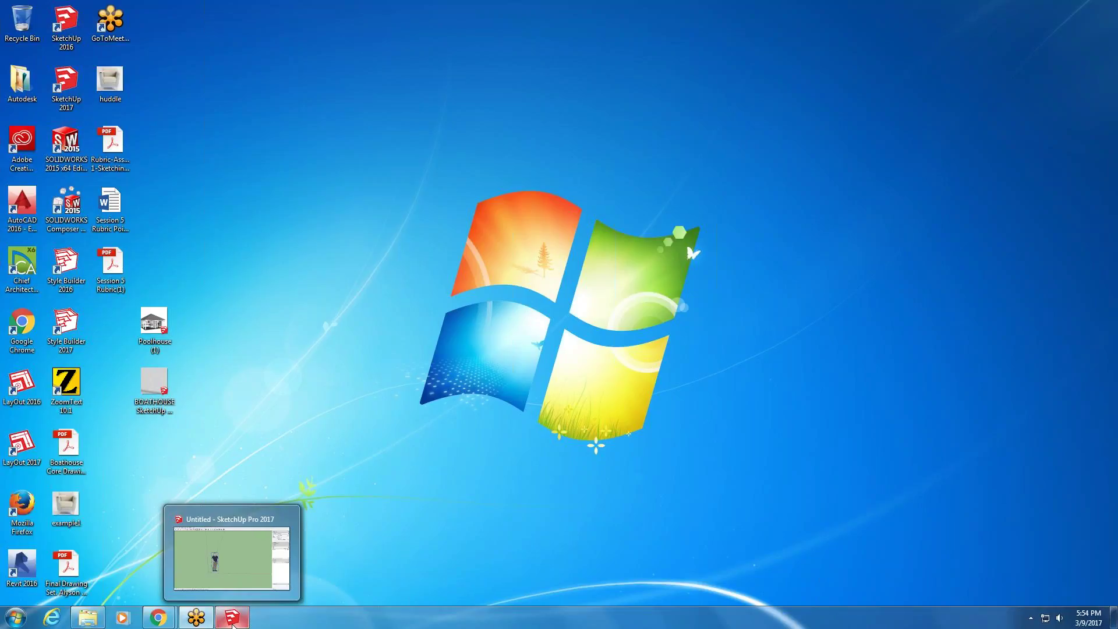
pyautogui.click(233, 619)
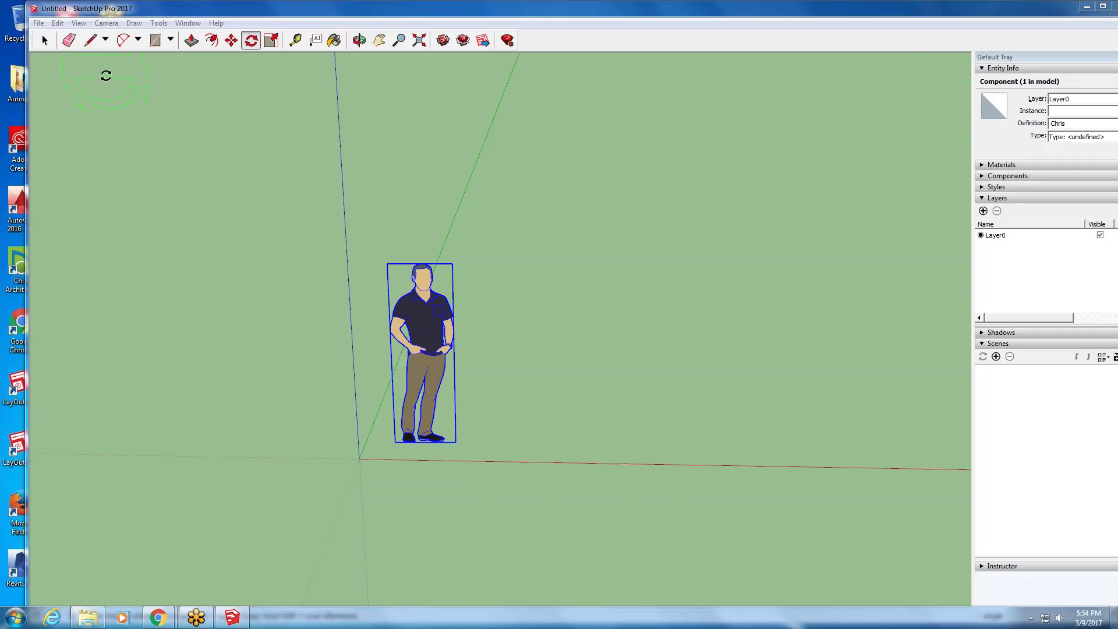
# - Maximize the SketchUp window and make a first attempt at rotating the figure
pyautogui.doubleClick(938, 4)
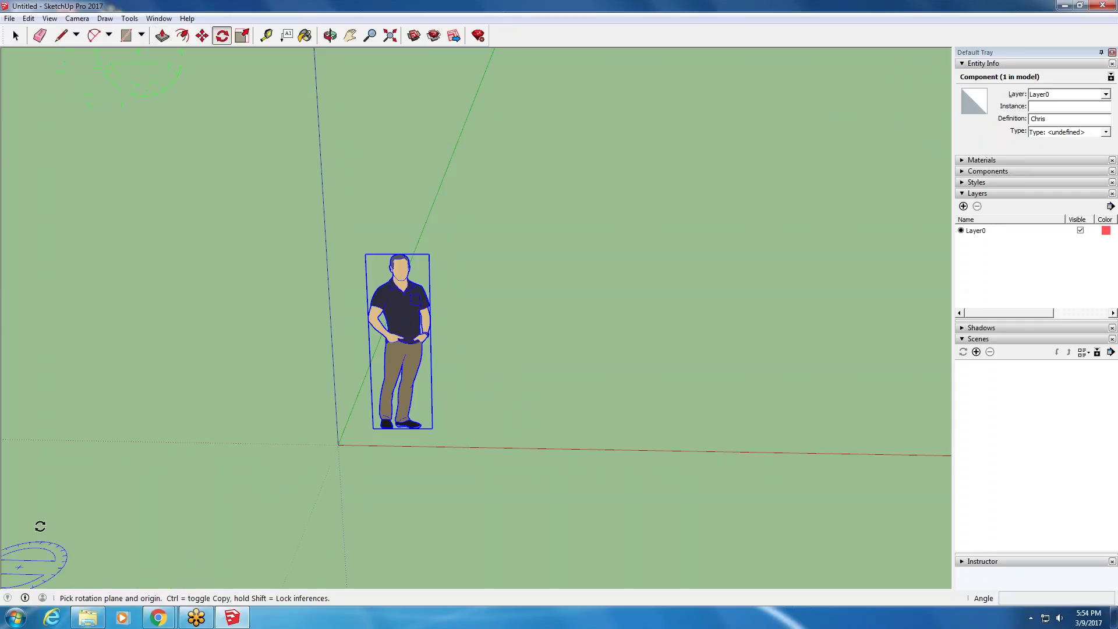
pyautogui.click(299, 491)
pyautogui.click(220, 549)
pyautogui.click(366, 540)
pyautogui.click(258, 544)
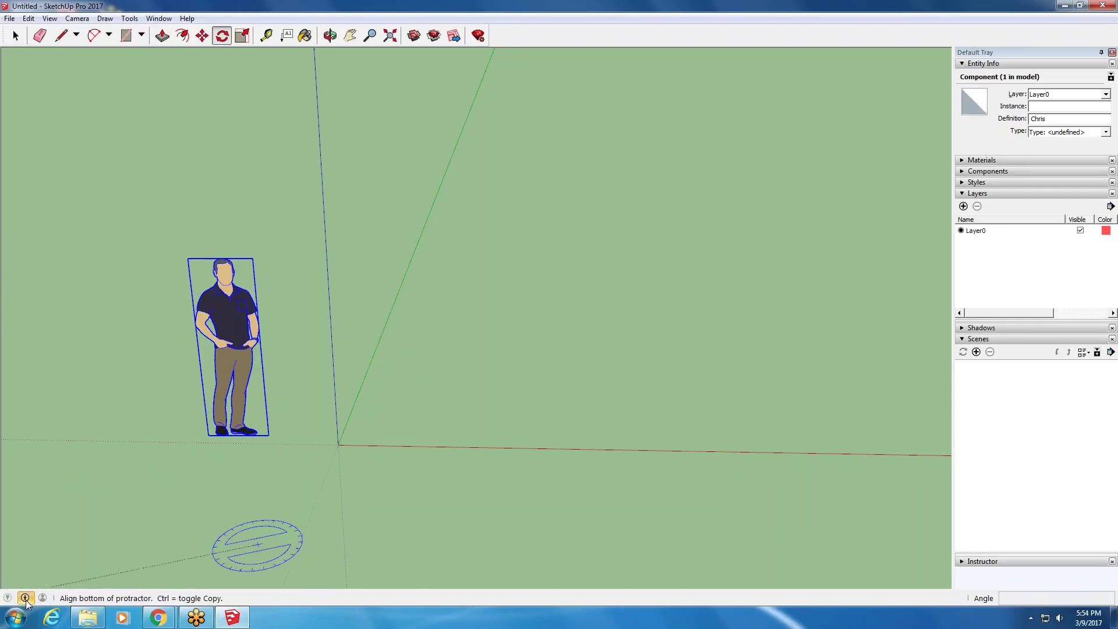
# - View the model's credits, then dismiss the sign-in prompt and the model information window
pyautogui.click(25, 598)
pyautogui.click(42, 598)
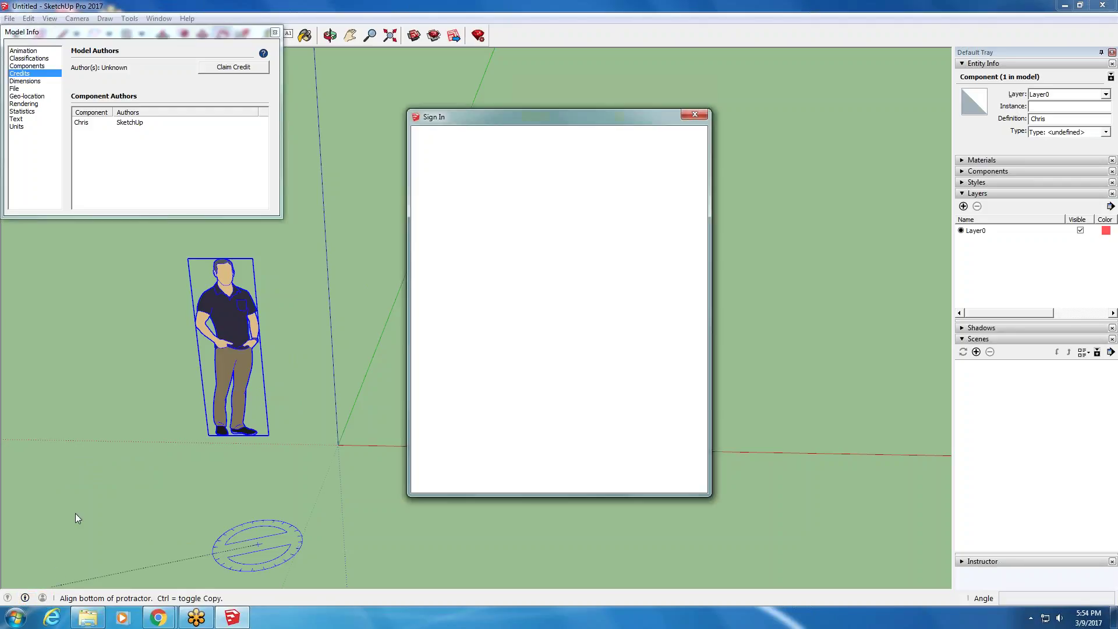
pyautogui.click(706, 114)
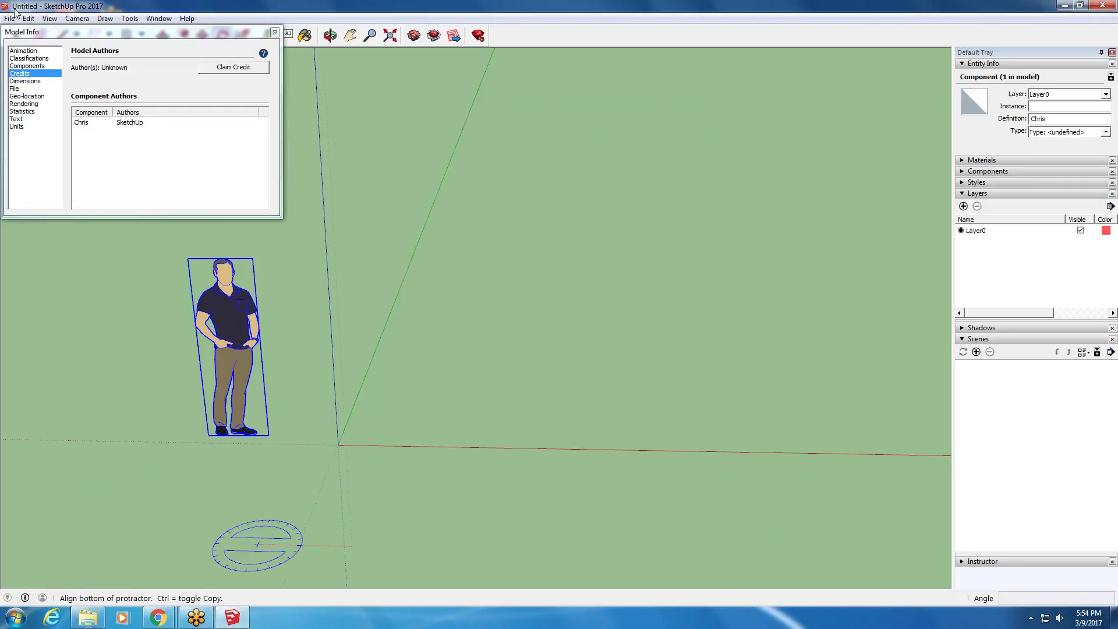
pyautogui.click(275, 33)
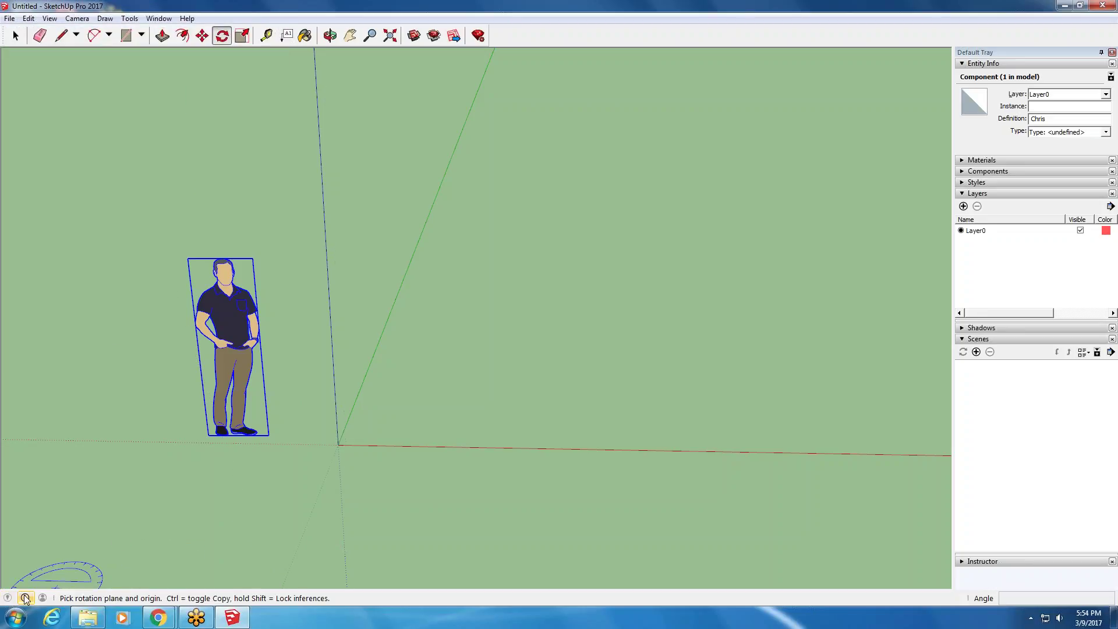
# - Rotate the Chris figure 135° about a point away from it
pyautogui.moveTo(25, 597)
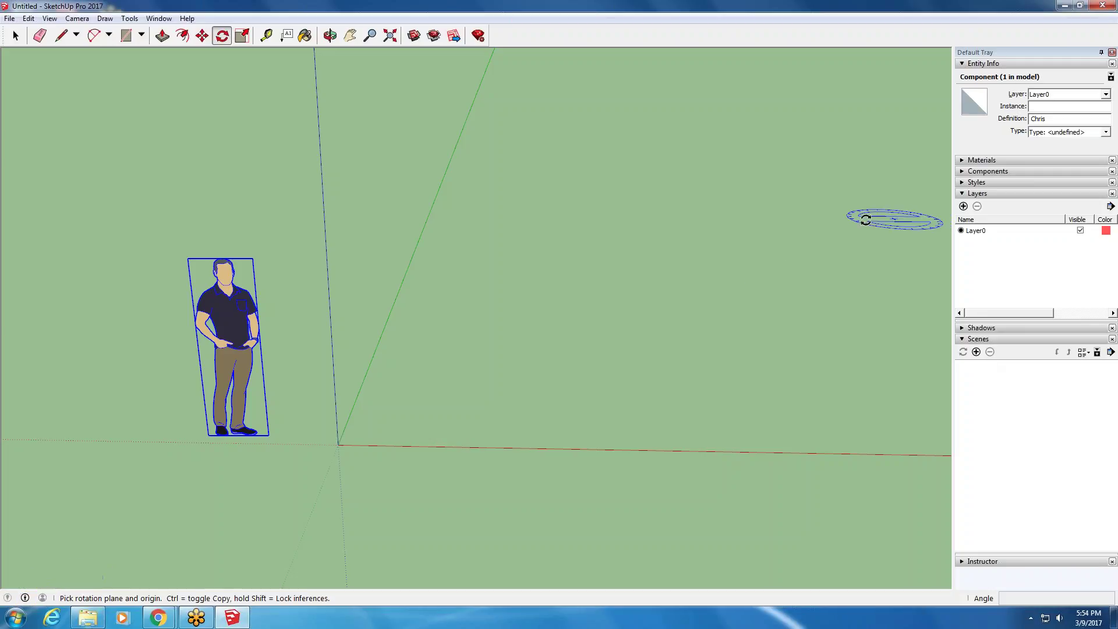
pyautogui.click(347, 249)
pyautogui.click(518, 320)
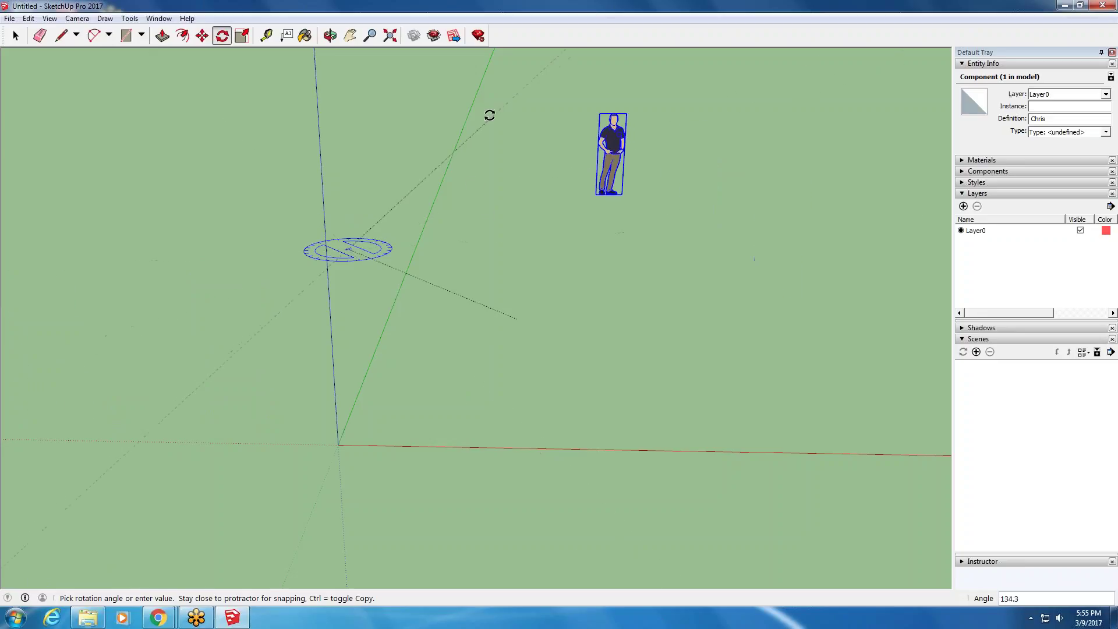
pyautogui.click(489, 112)
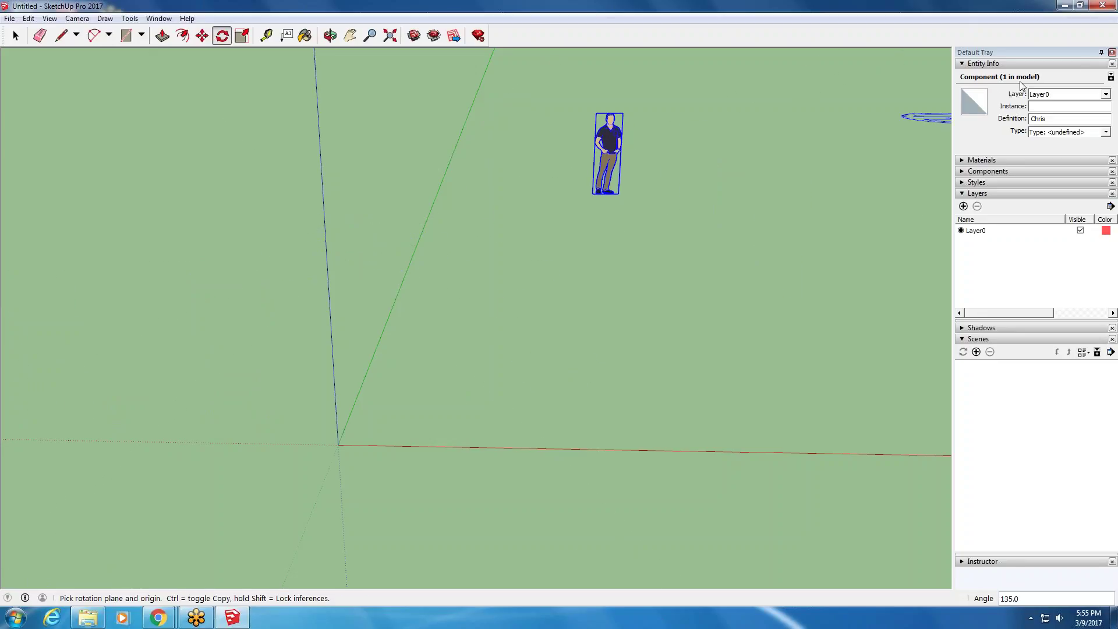
# - Hide the Default Tray and pick up the figure with the Move tool
pyautogui.click(1112, 53)
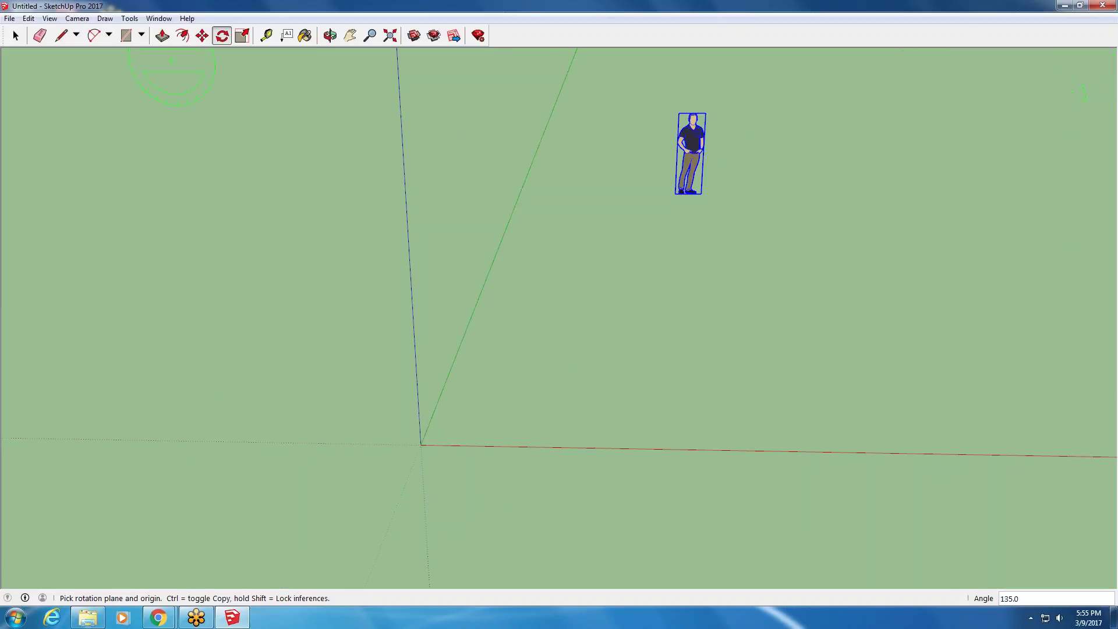
pyautogui.click(202, 35)
pyautogui.click(380, 332)
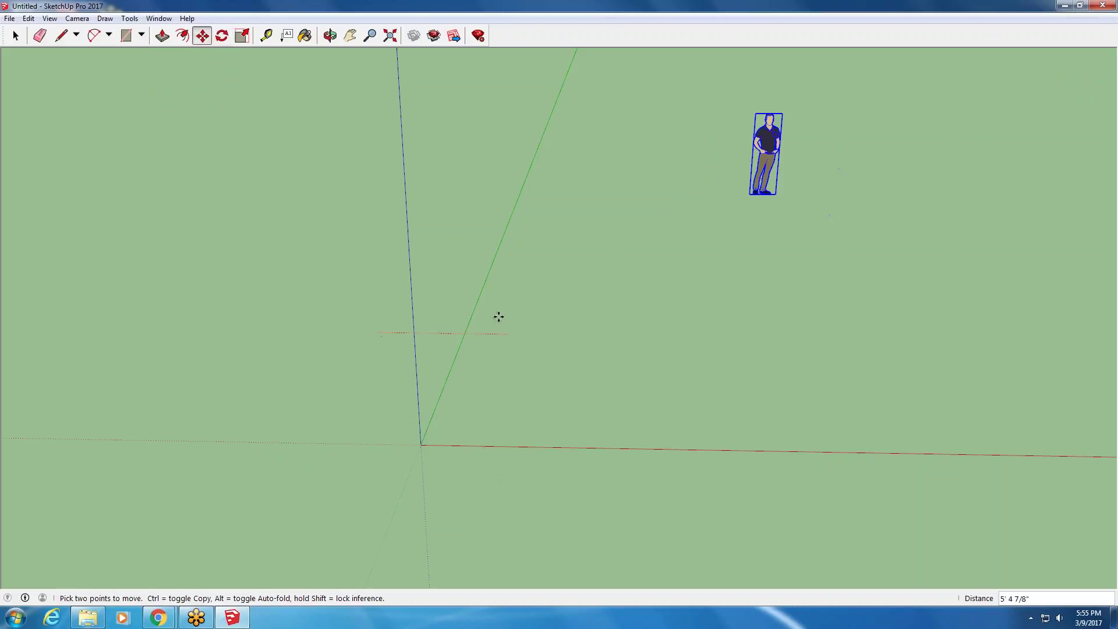
# - Drop the figure slightly right, show the Default Tray again, and expand the Move tool instructions
pyautogui.click(527, 341)
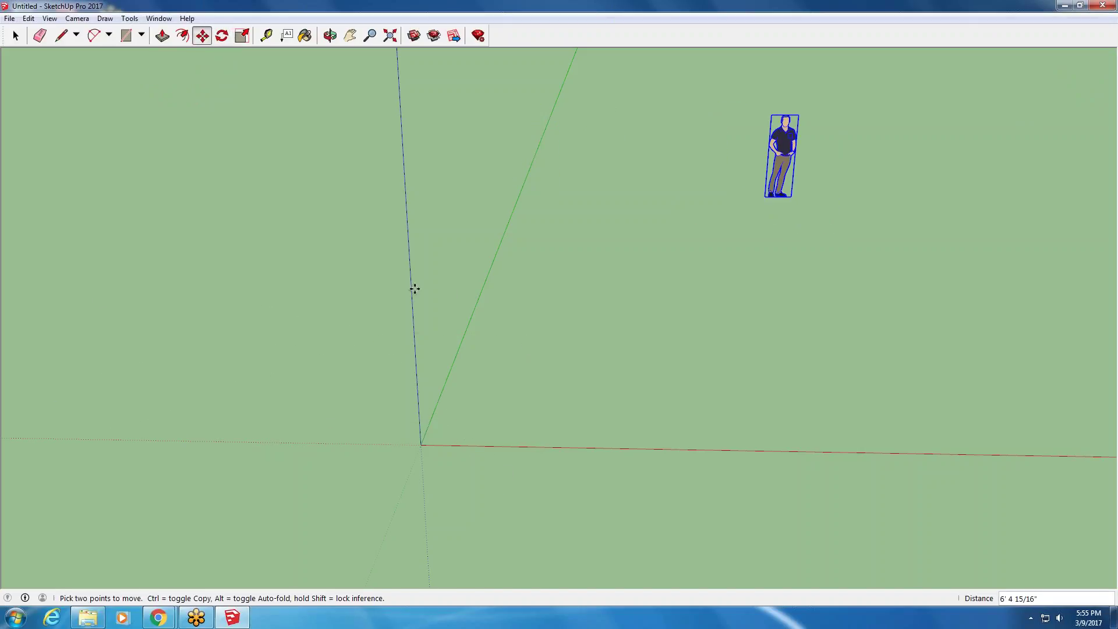
pyautogui.click(166, 19)
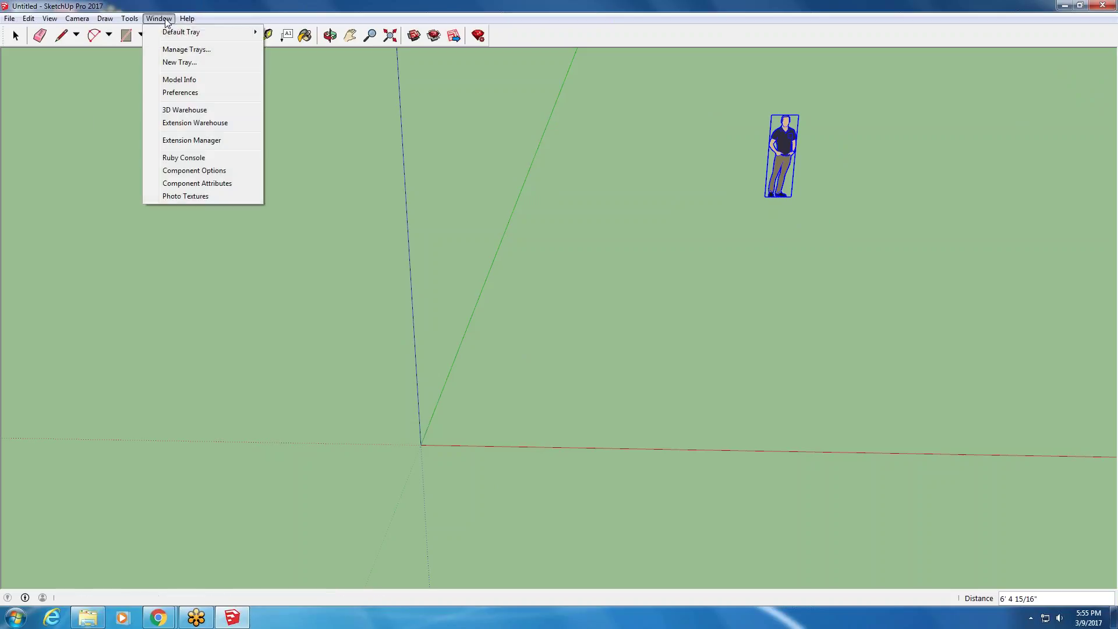
pyautogui.moveTo(170, 34)
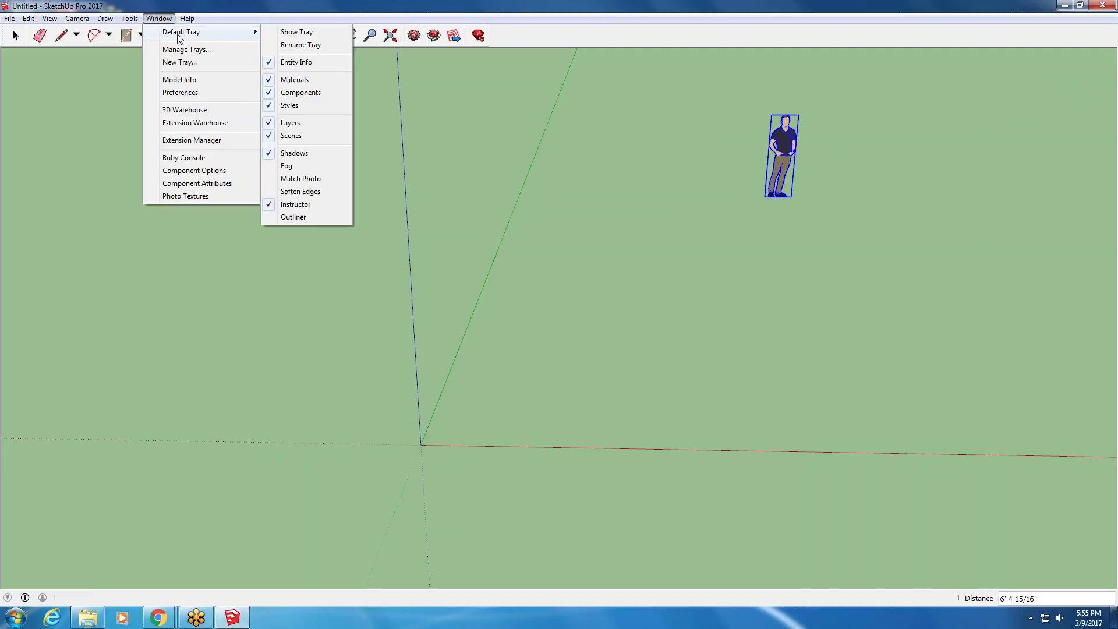
pyautogui.click(302, 32)
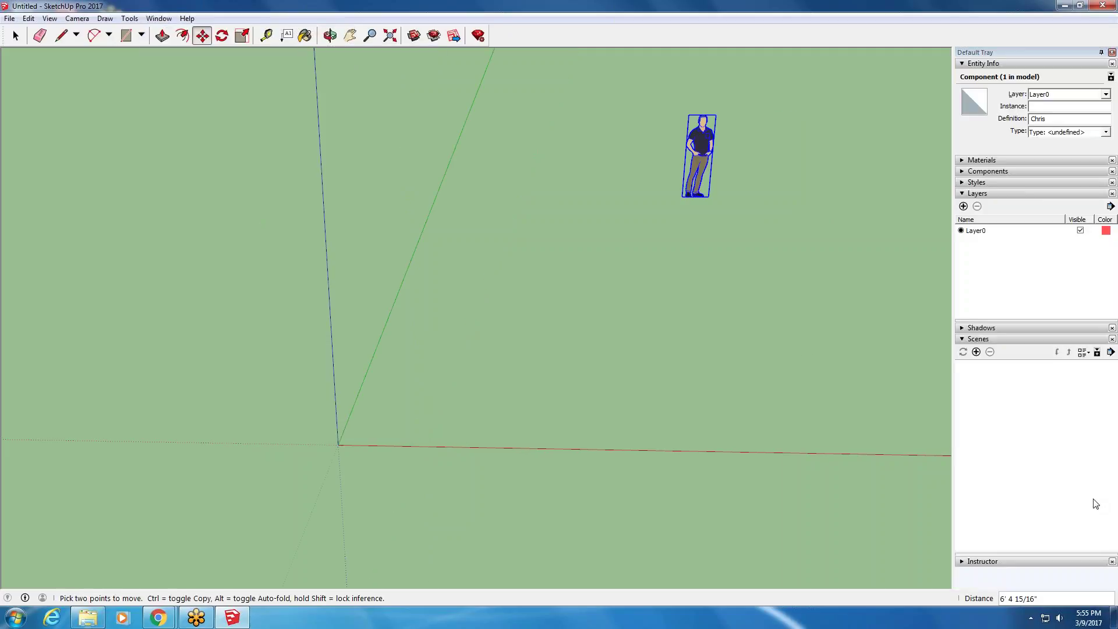
pyautogui.click(963, 562)
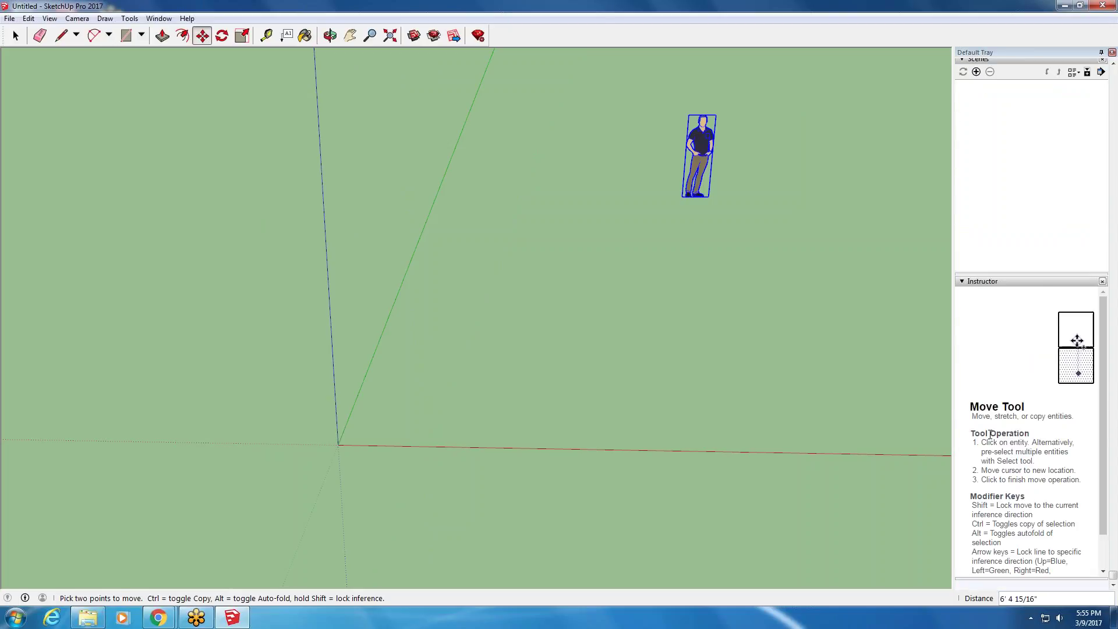
# - Orbit and zoom to view the Chris figure and the axes from a new angle
pyautogui.click(202, 42)
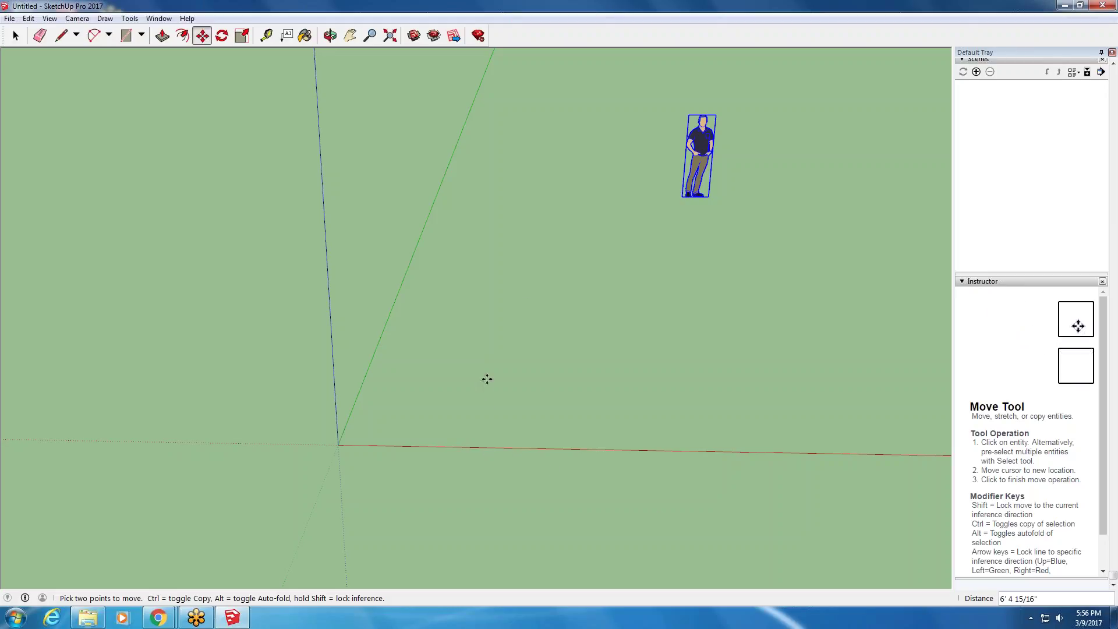
pyautogui.press('o')
pyautogui.moveTo(552, 242); pyautogui.dragTo(557, 246)
pyautogui.moveTo(557, 245); pyautogui.dragTo(554, 205, button='middle')
pyautogui.scroll(-4, 554, 204)
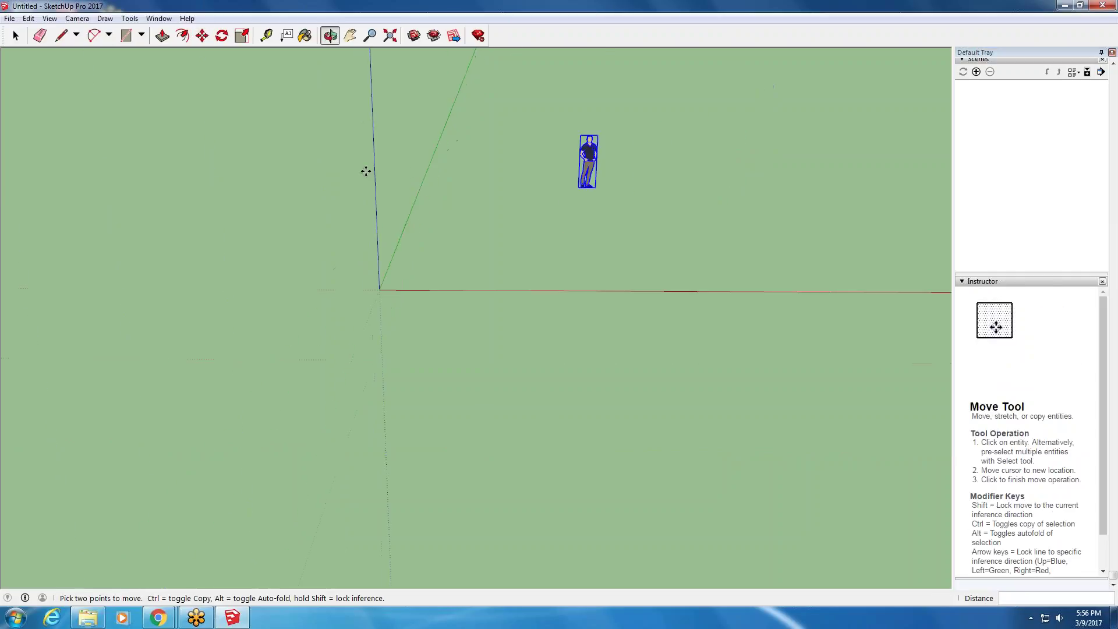
pyautogui.scroll(5, 545, 204)
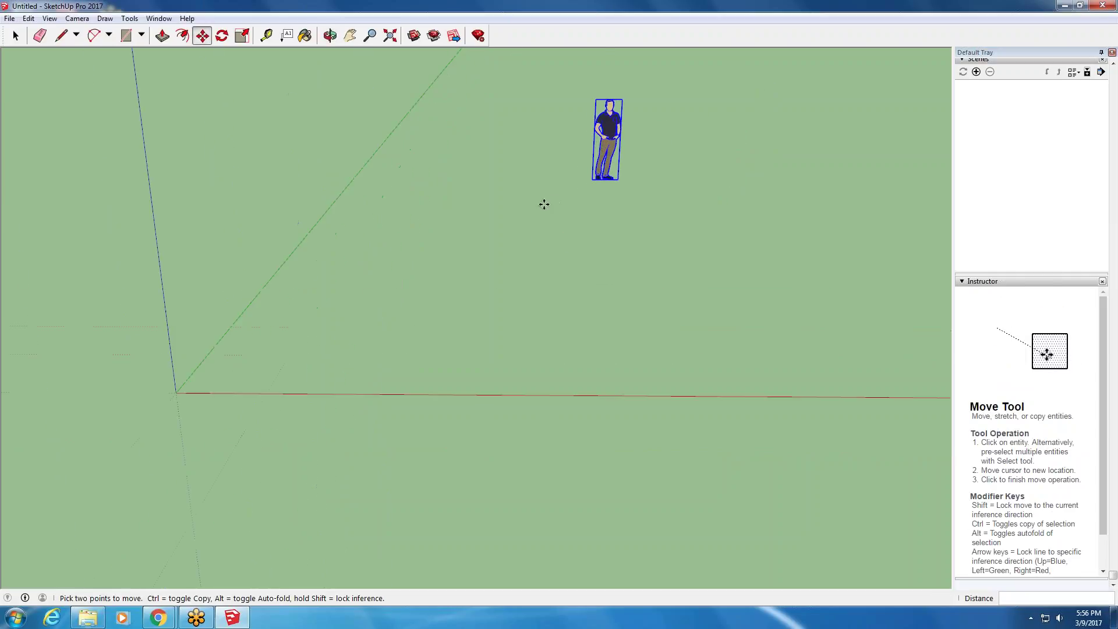
# - Draw a rectangle on the ground beside the Chris figure
pyautogui.click(126, 36)
pyautogui.click(251, 422)
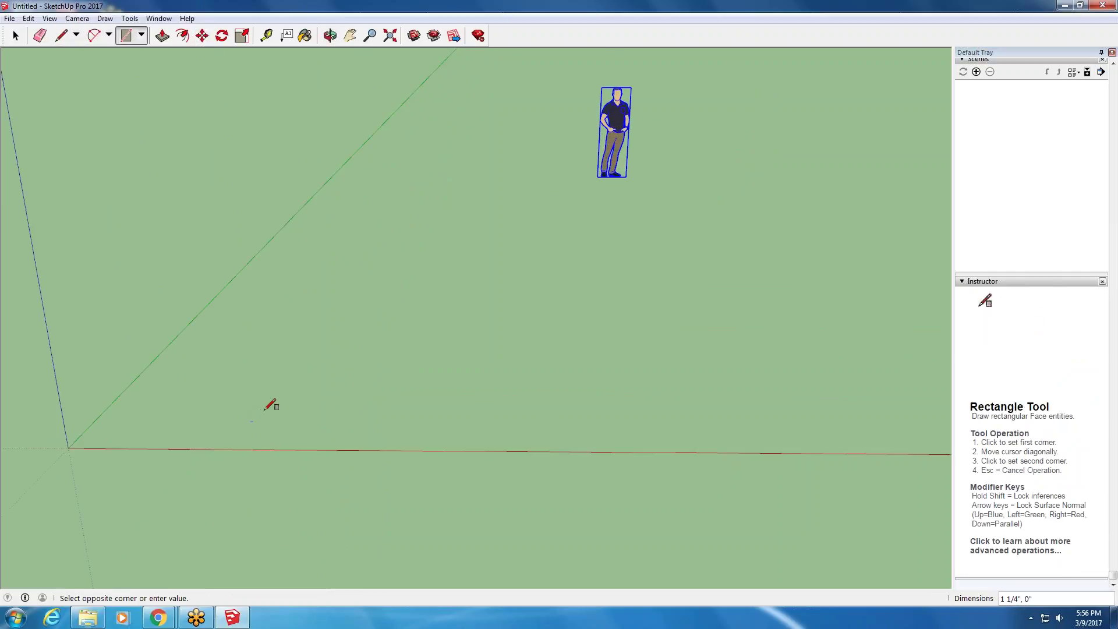
pyautogui.click(330, 386)
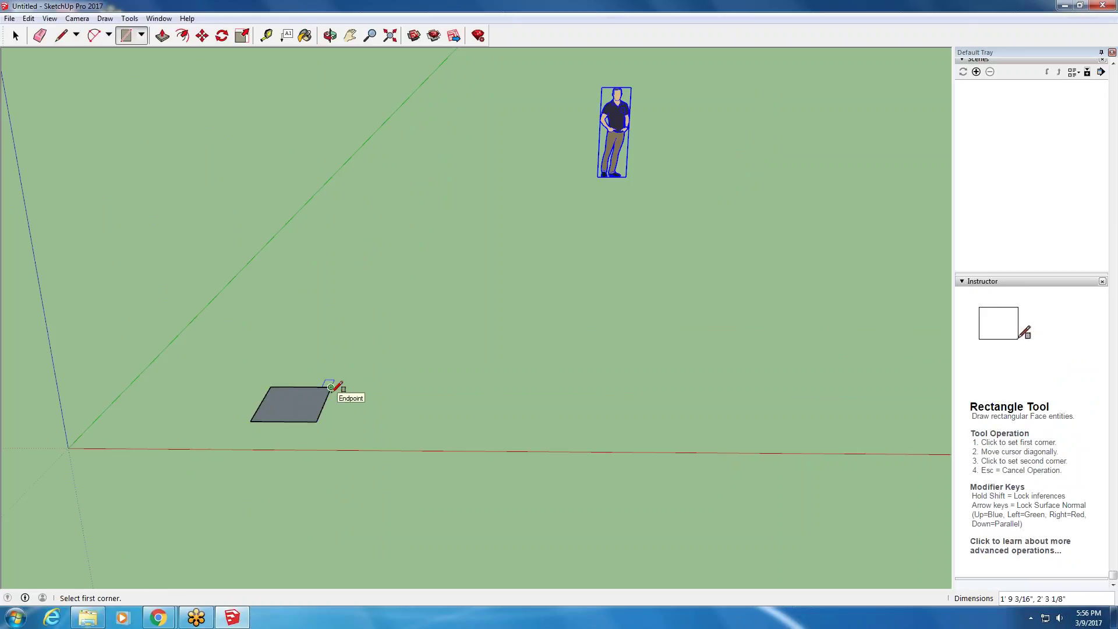
pyautogui.moveTo(252, 414); pyautogui.dragTo(304, 399, button='middle')
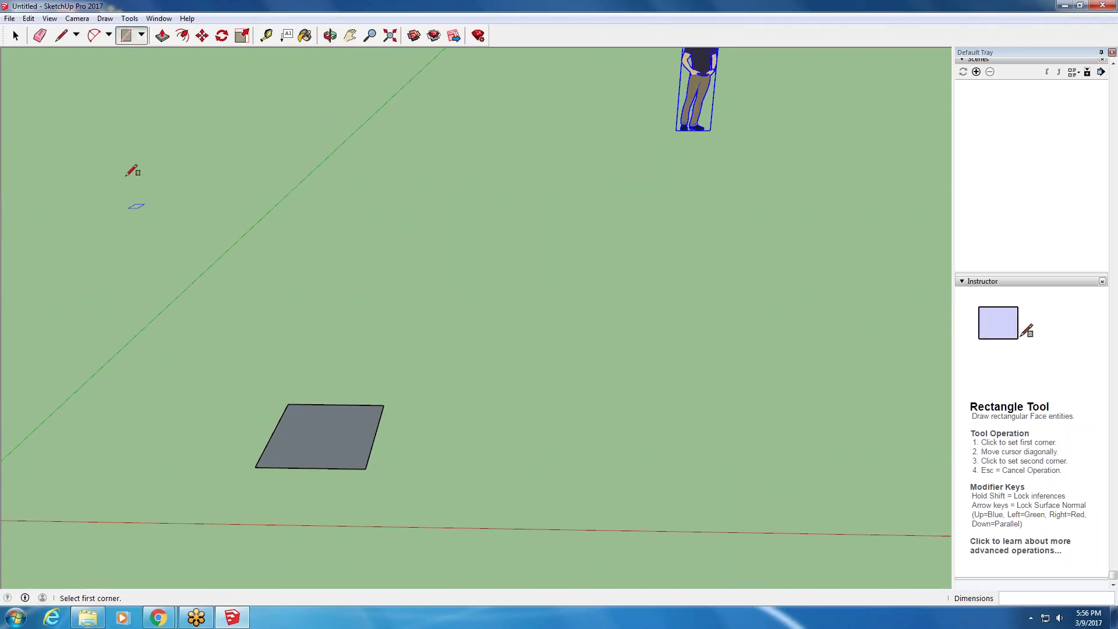
# - Push/Pull the rectangle up 10 5/8" into a box
pyautogui.click(162, 37)
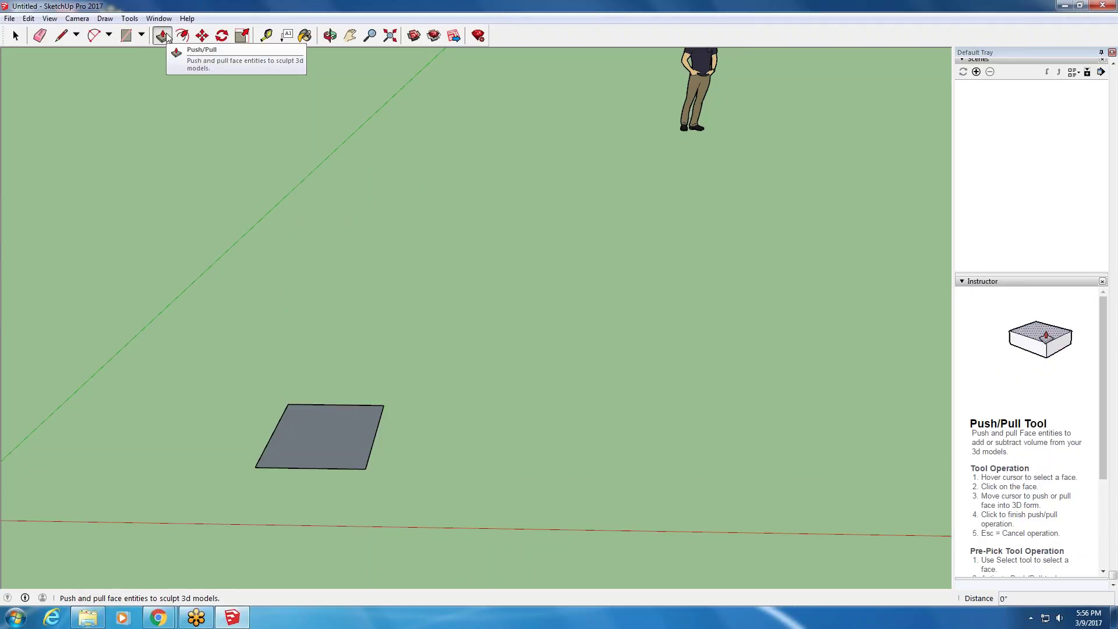
pyautogui.click(326, 430)
pyautogui.click(314, 384)
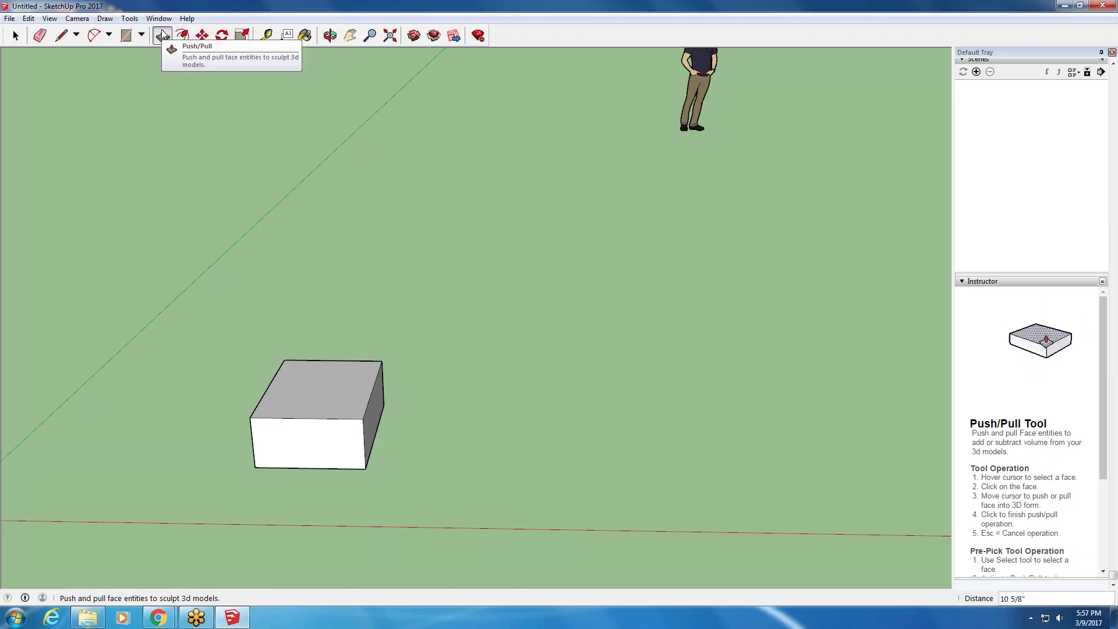
pyautogui.press('space')
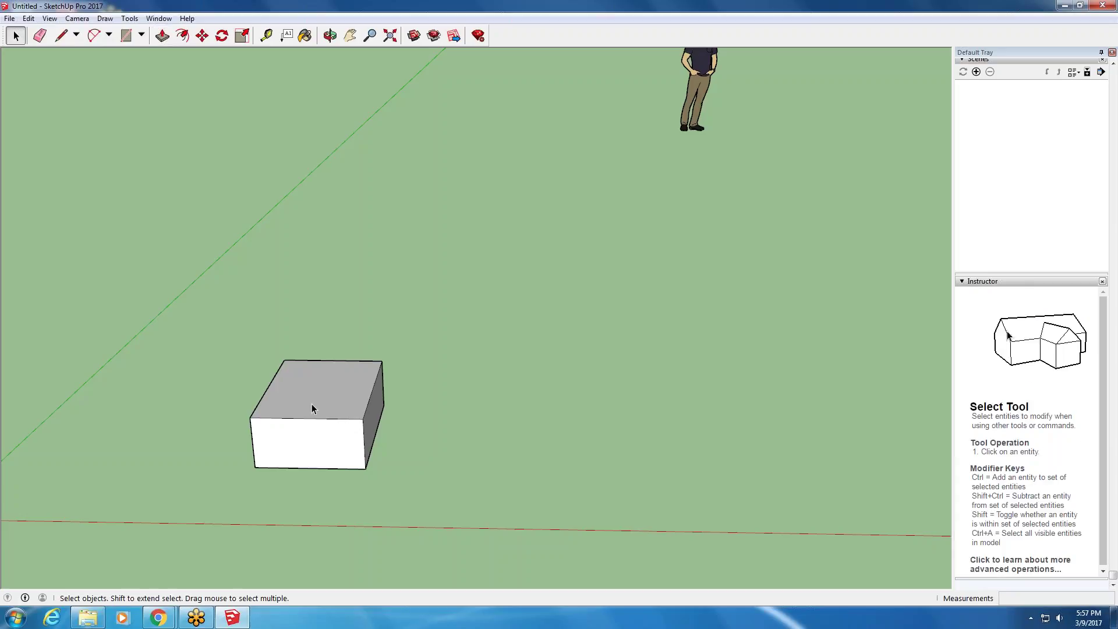
pyautogui.scroll(1, 314, 407)
pyautogui.scroll(-1, 262, 417)
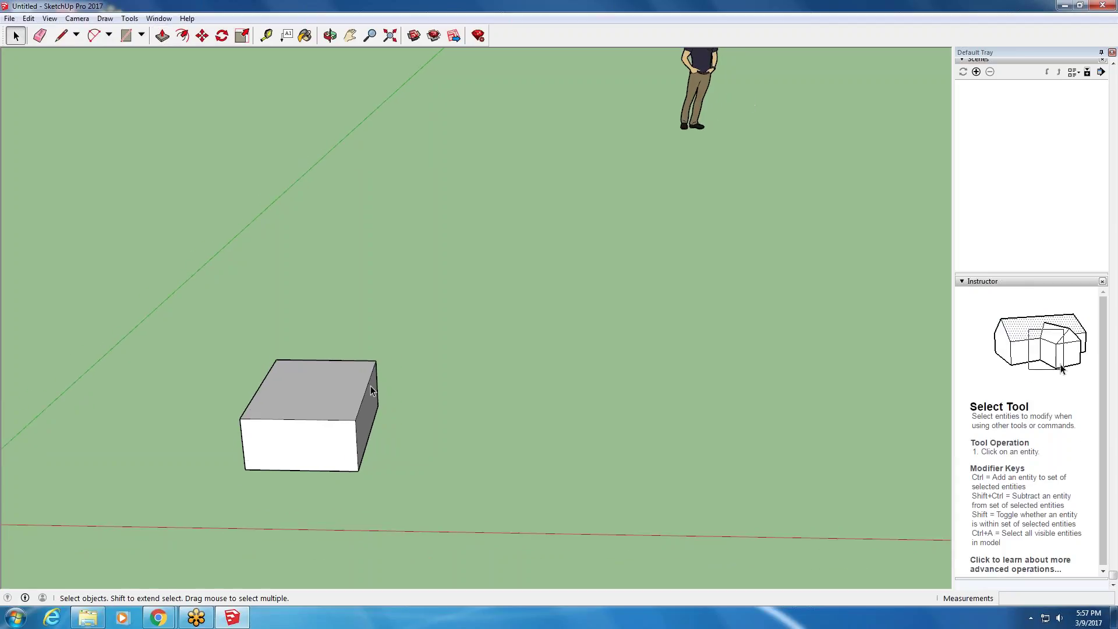
pyautogui.scroll(2, 371, 390)
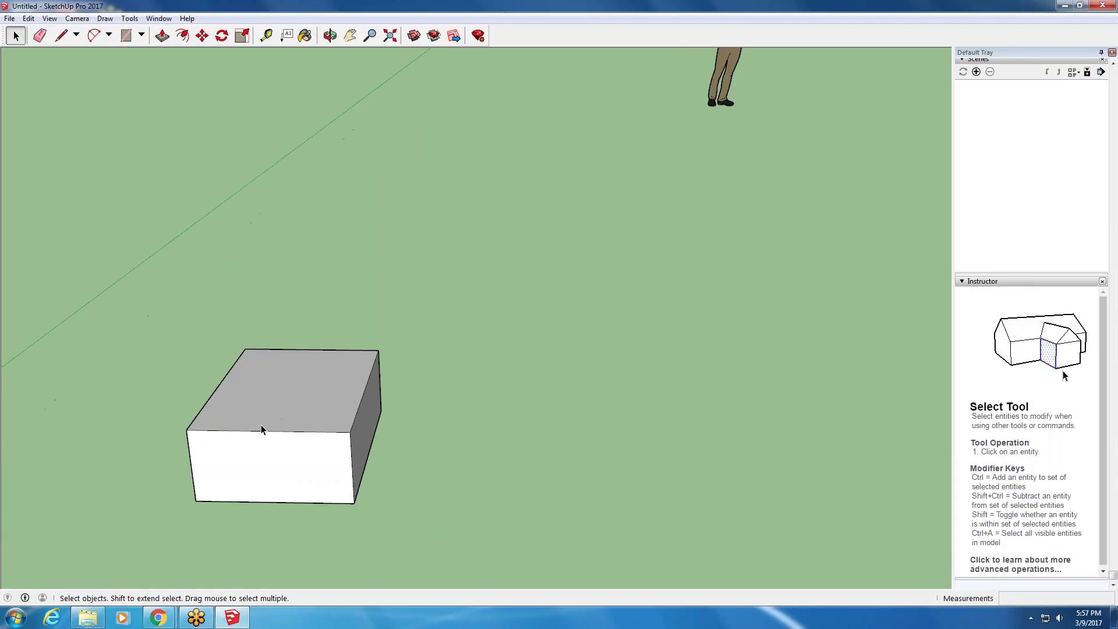
# - Select and delete the box's front face
pyautogui.click(305, 469)
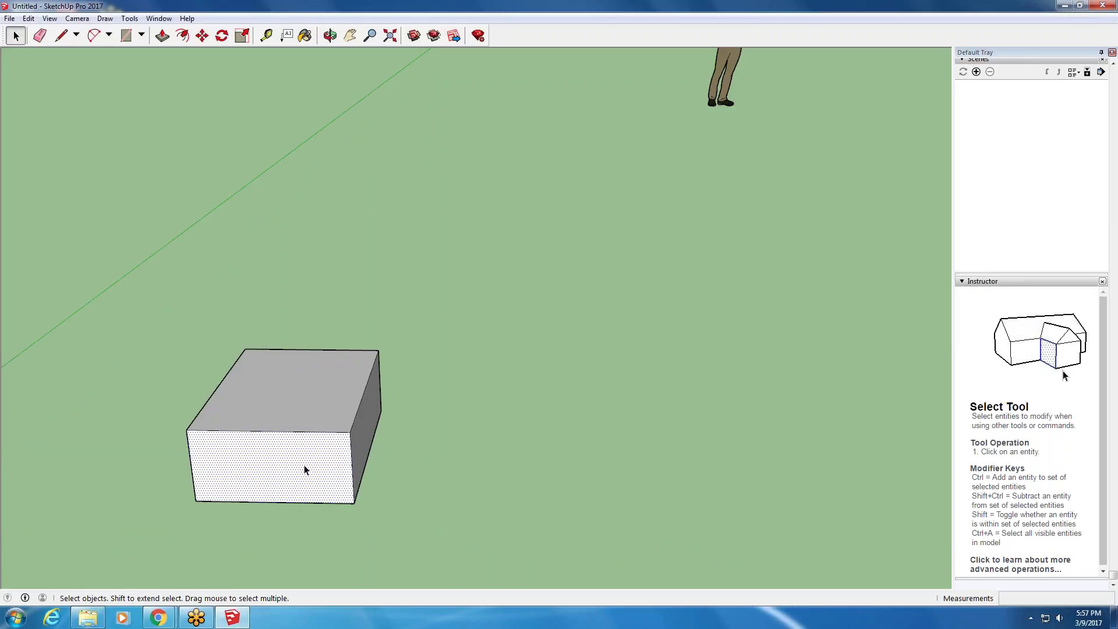
pyautogui.press('Delete')
pyautogui.press('o')
pyautogui.moveTo(304, 470); pyautogui.dragTo(559, 314)
pyautogui.press('space')
# - Orbit and zoom around the box to see its open front and hollow interior
pyautogui.press('o')
pyautogui.moveTo(293, 427); pyautogui.dragTo(274, 464)
pyautogui.press('space')
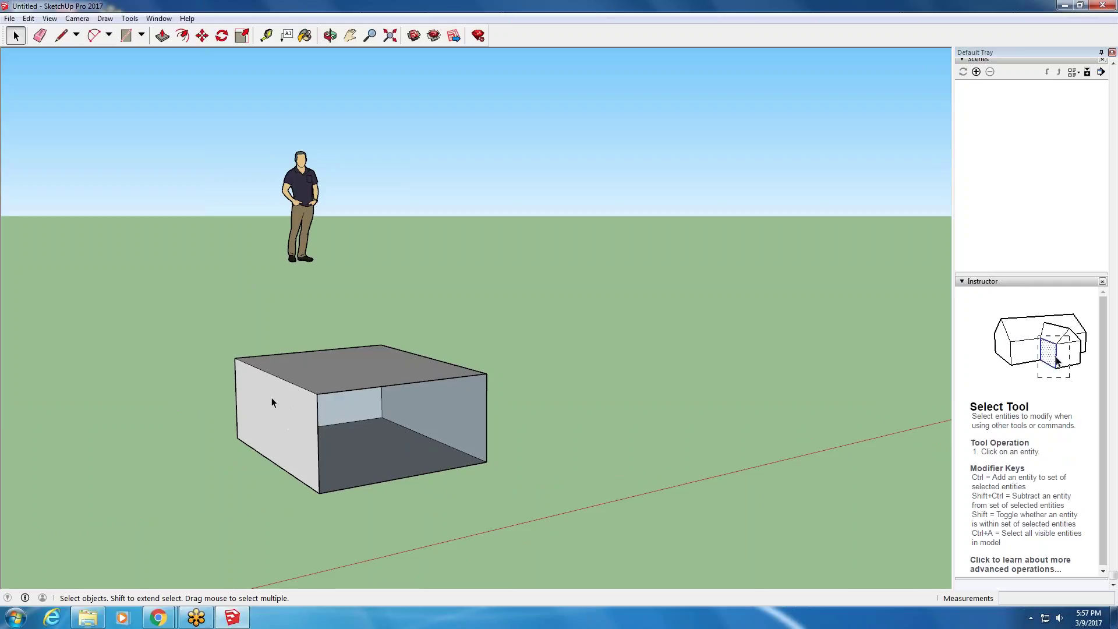
pyautogui.moveTo(280, 407); pyautogui.dragTo(162, 346, button='middle')
pyautogui.scroll(3, 519, 355)
pyautogui.moveTo(518, 372); pyautogui.dragTo(553, 373, button='middle')
pyautogui.moveTo(431, 347); pyautogui.dragTo(498, 375, button='middle')
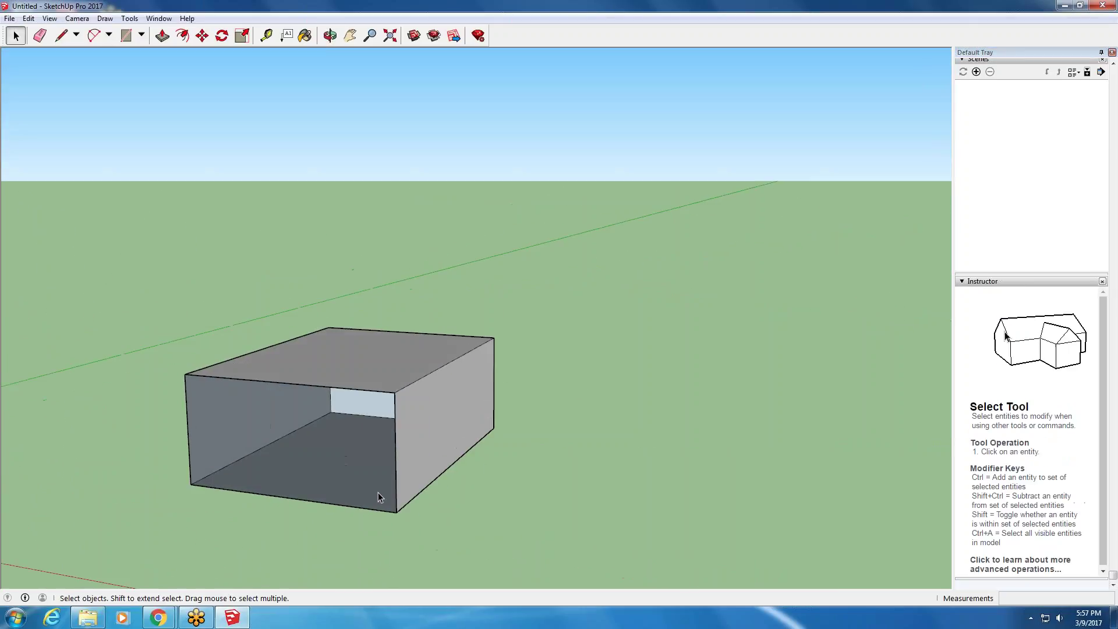
pyautogui.scroll(2, 377, 493)
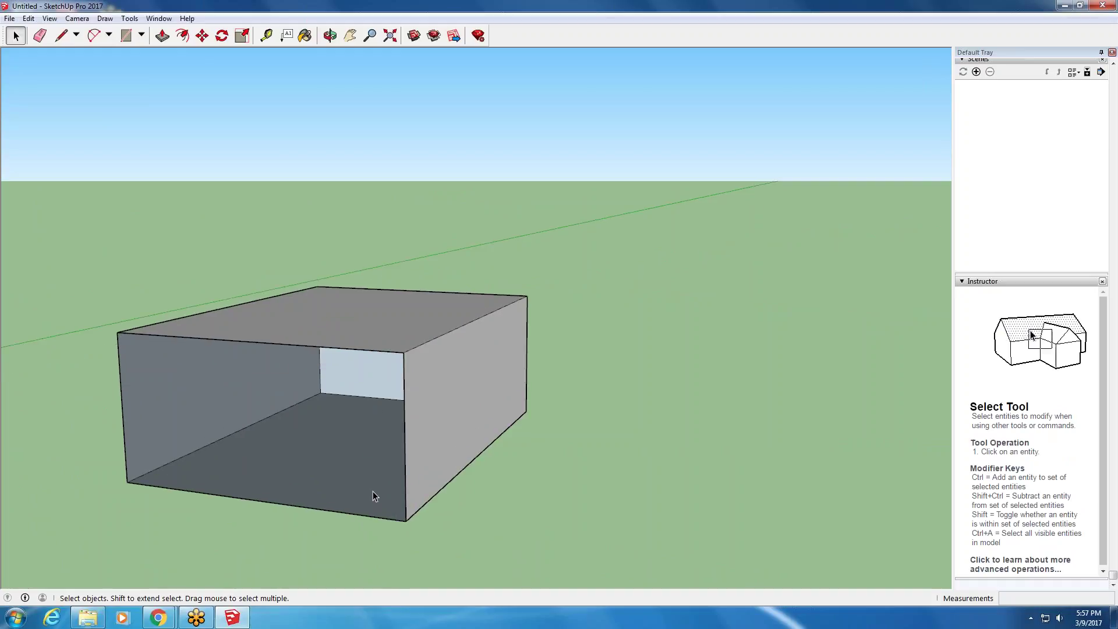
# - Draw a rectangle from the box's bottom front corner to the opposite top corner
pyautogui.press('l')
pyautogui.press('r')
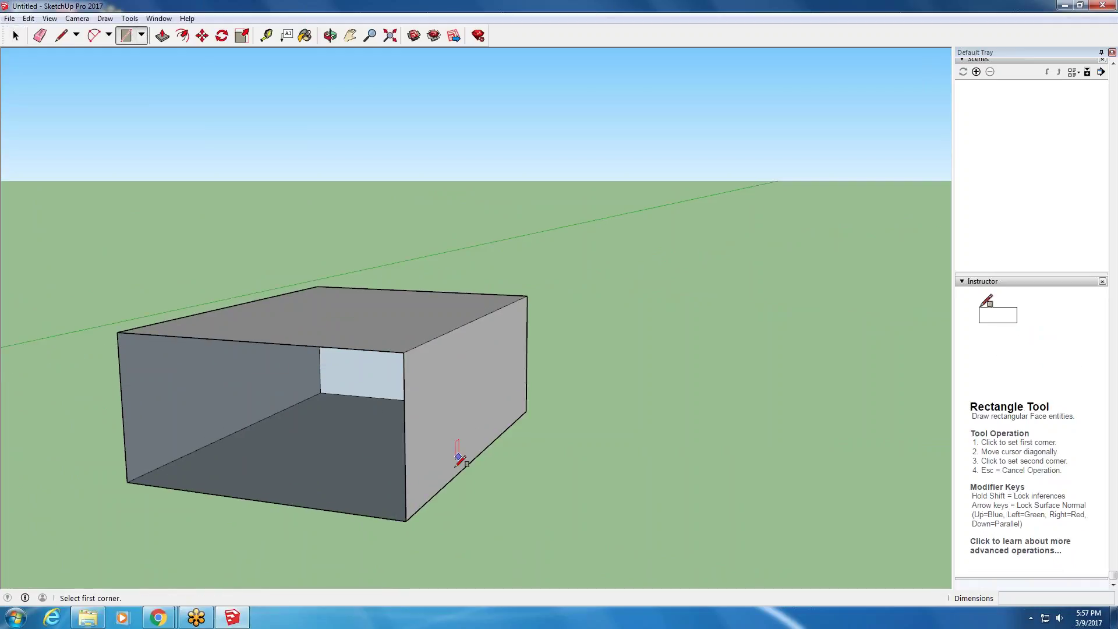
pyautogui.click(406, 521)
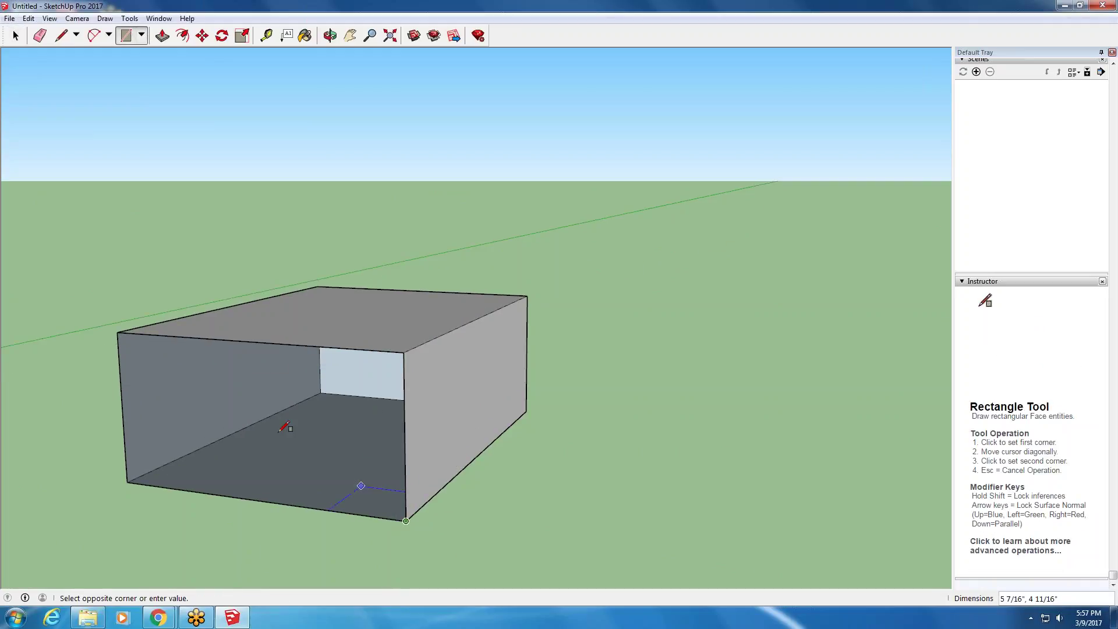
pyautogui.click(117, 332)
pyautogui.scroll(-2, 117, 332)
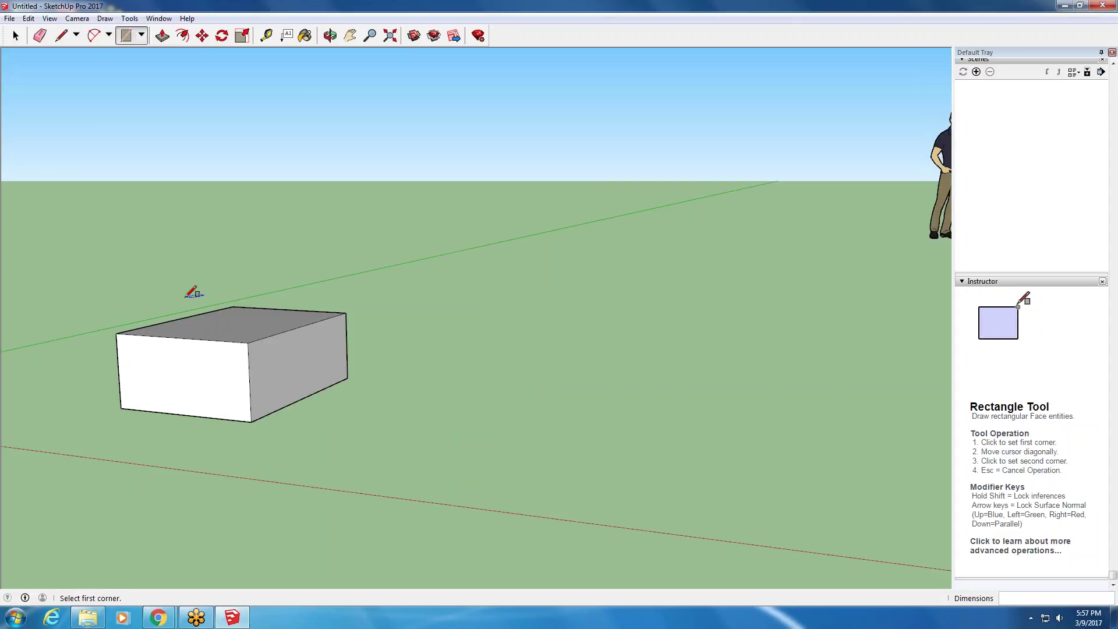
# - Orbit around the box to frontal and top-down views
pyautogui.press('o')
pyautogui.moveTo(198, 294); pyautogui.dragTo(105, 312)
pyautogui.press('r')
pyautogui.scroll(3, 254, 349)
pyautogui.press('o')
pyautogui.moveTo(59, 471); pyautogui.dragTo(468, 436)
pyautogui.press('r')
pyautogui.press('o')
pyautogui.moveTo(93, 363); pyautogui.dragTo(10, 330)
# - Orbit and pan to bring the box toward the centre of the view
pyautogui.press('r')
pyautogui.press('o')
pyautogui.press('r')
pyautogui.press('o')
pyautogui.press('r')
pyautogui.moveTo(10, 330); pyautogui.dragTo(155, 367, button='middle')
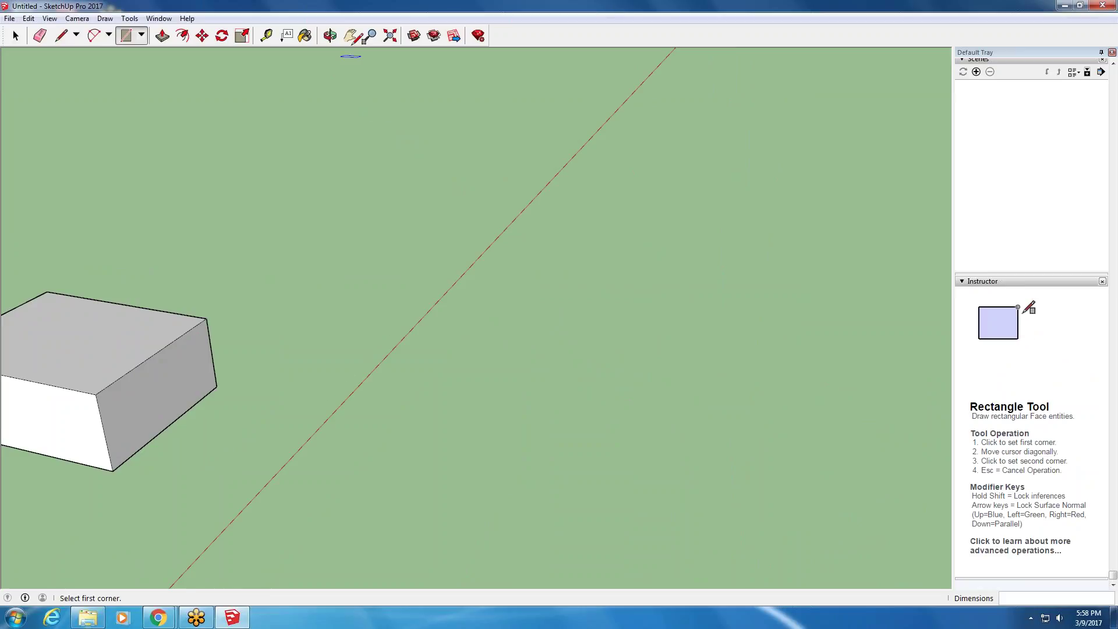
pyautogui.click(350, 36)
pyautogui.moveTo(199, 332); pyautogui.dragTo(407, 315)
pyautogui.moveTo(407, 315); pyautogui.dragTo(87, 221, button='middle')
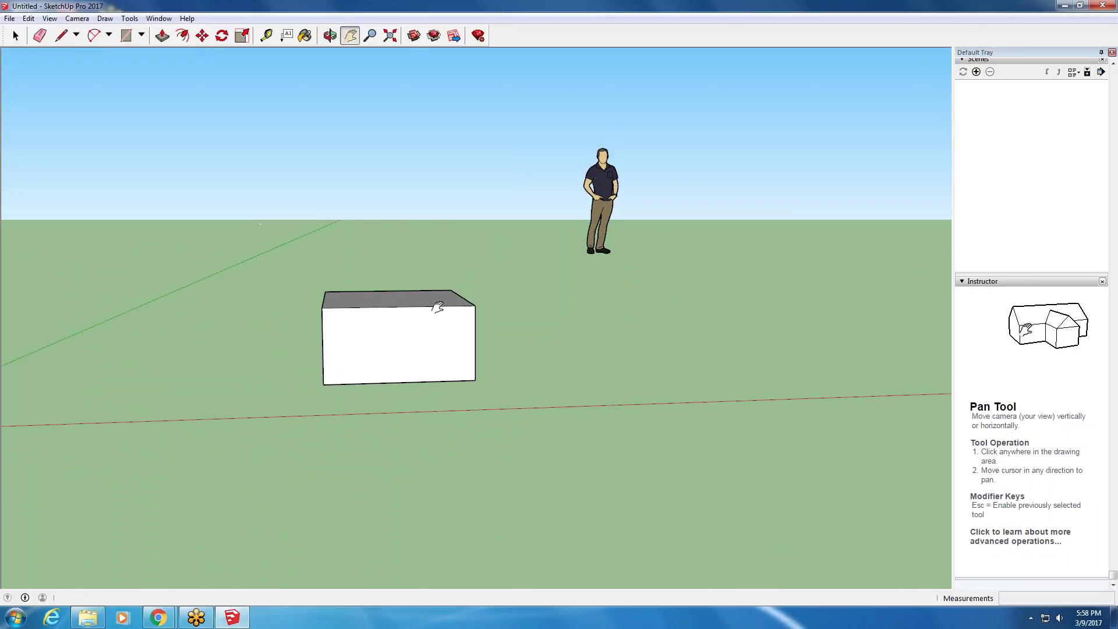
# - Orbit and pan to look at the box's right side from above
pyautogui.scroll(2, 438, 307)
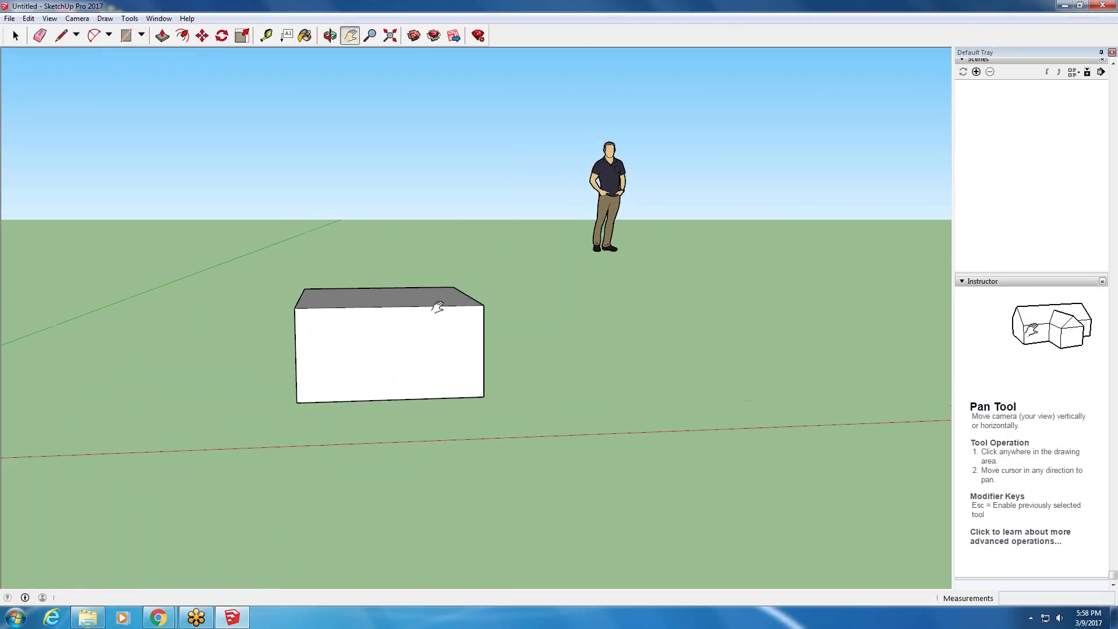
pyautogui.click(330, 36)
pyautogui.moveTo(343, 279); pyautogui.dragTo(282, 325)
pyautogui.press('h')
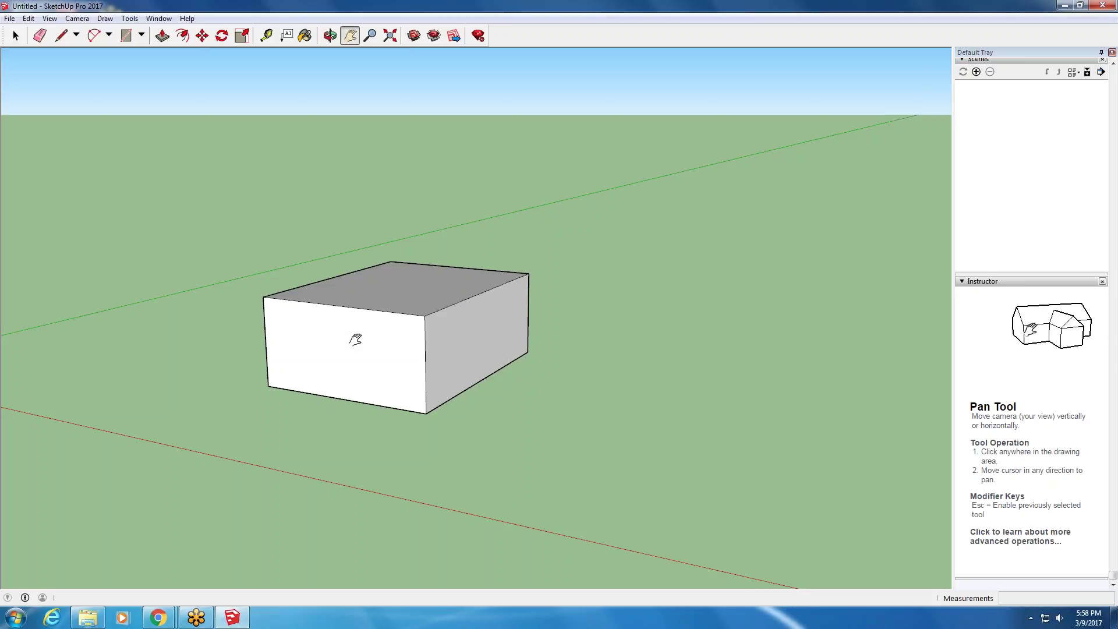
pyautogui.moveTo(356, 339); pyautogui.dragTo(274, 303, button='middle')
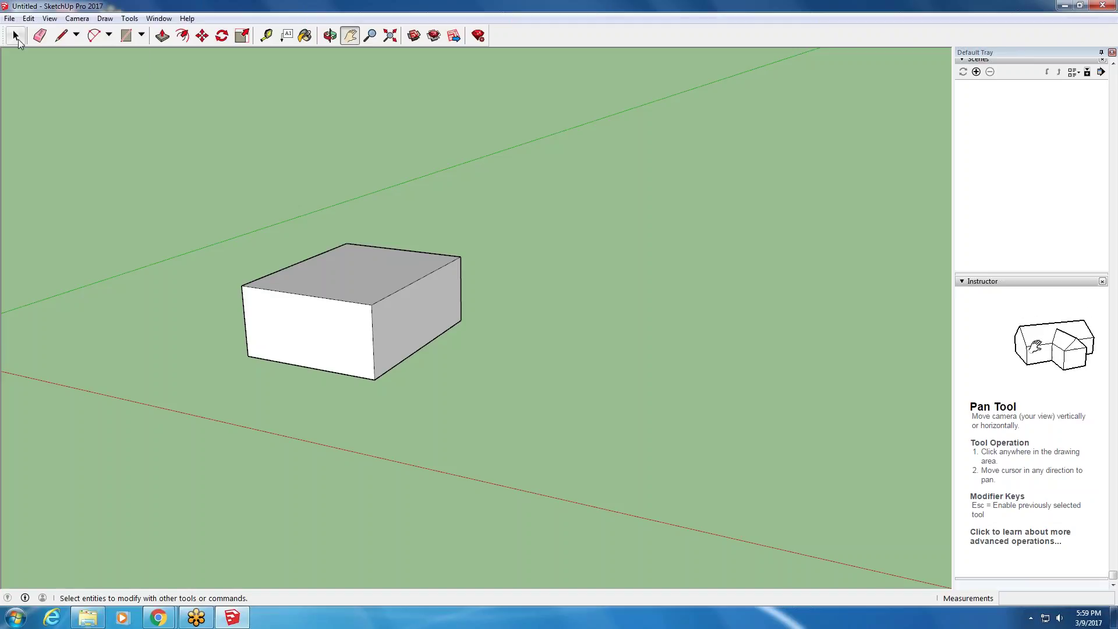
# - Select the box's front face and orbit to bring the standing figure into view
pyautogui.click(19, 40)
pyautogui.click(351, 339)
pyautogui.moveTo(351, 340); pyautogui.dragTo(461, 339, button='middle')
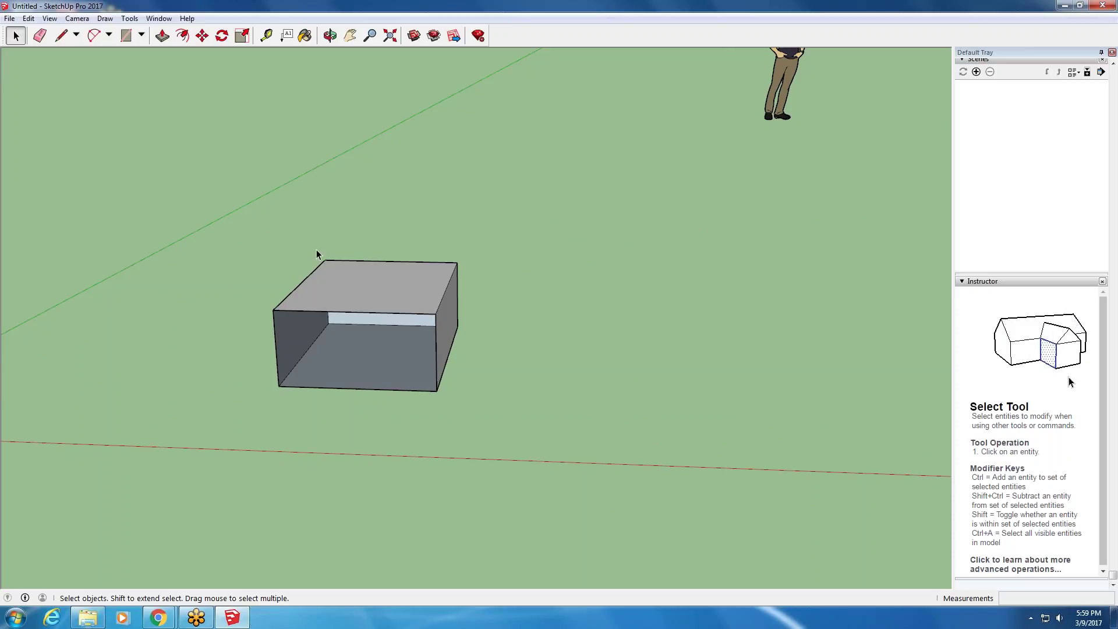
# - Draw a 2-point arc on the ground beside the open-ended box
pyautogui.click(94, 35)
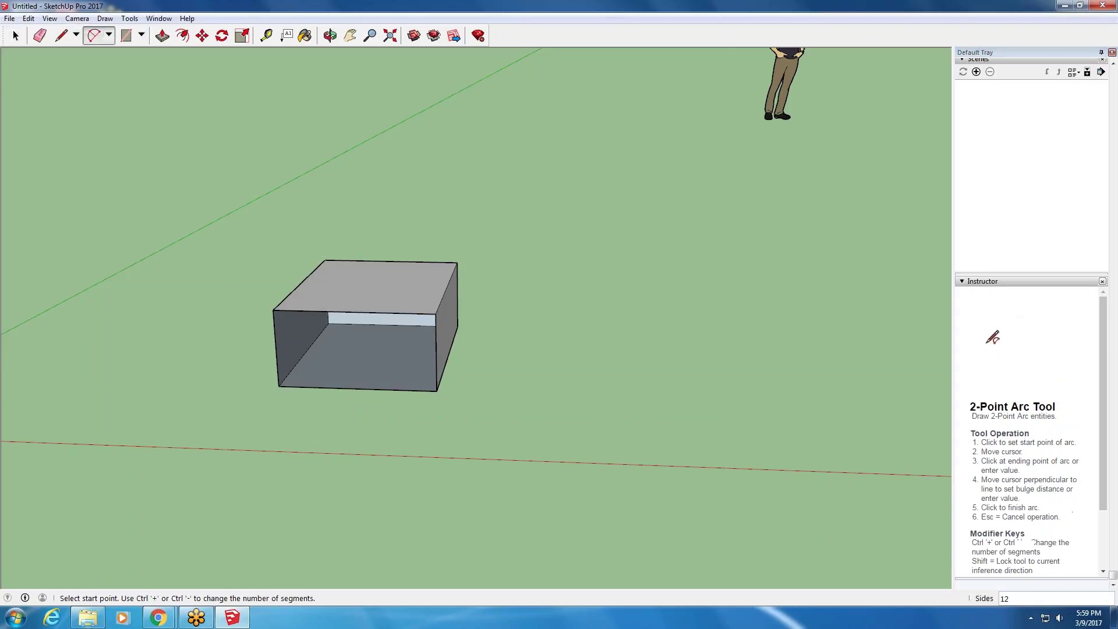
pyautogui.click(219, 405)
pyautogui.click(215, 452)
pyautogui.click(319, 454)
# - View the box and arc from higher, reselecting the 2 Point Arc mode
pyautogui.moveTo(291, 387); pyautogui.dragTo(96, 152, button='middle')
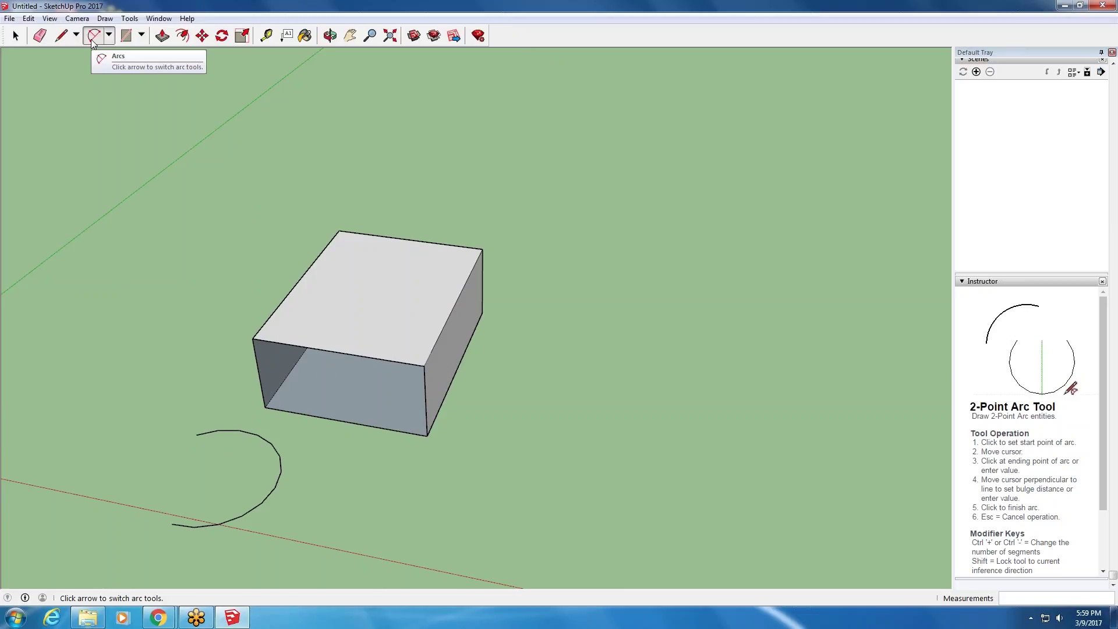
pyautogui.click(110, 36)
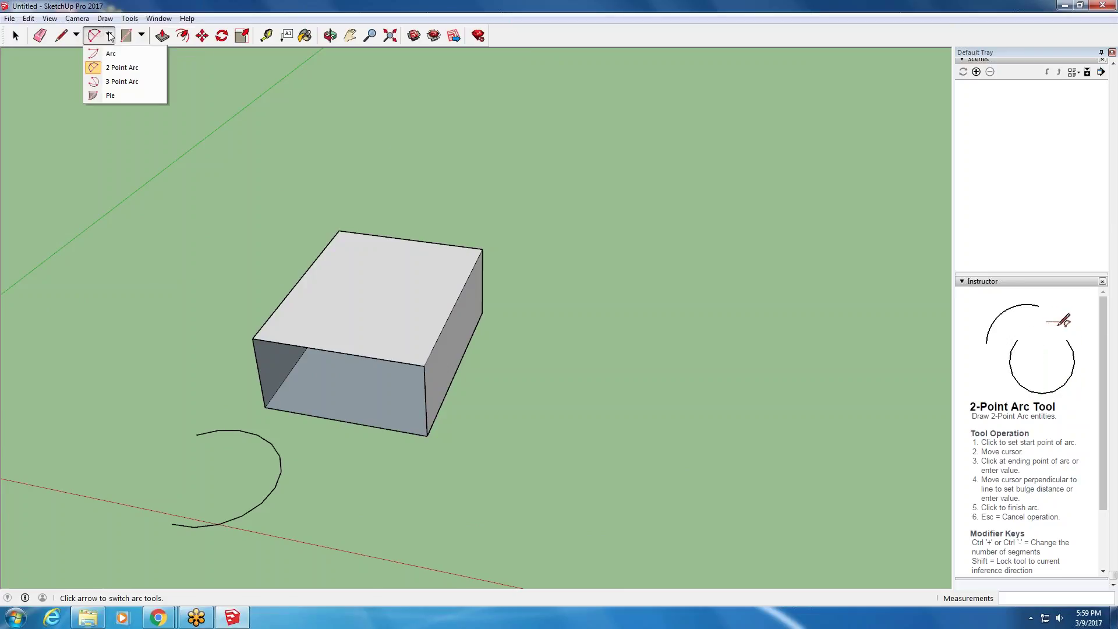
pyautogui.click(111, 68)
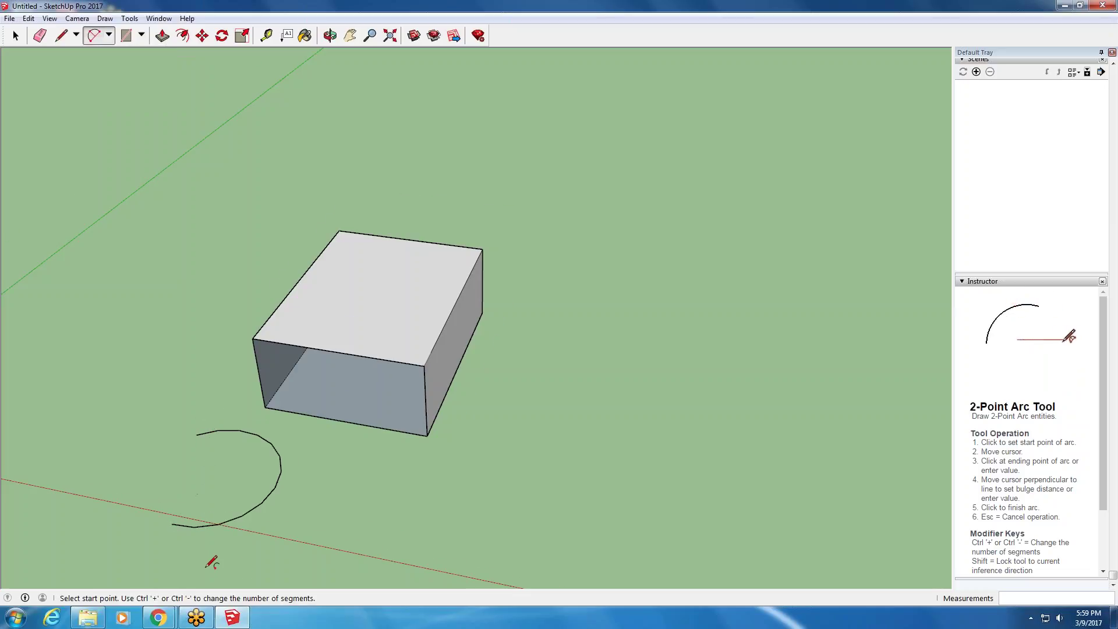
pyautogui.scroll(3, 207, 556)
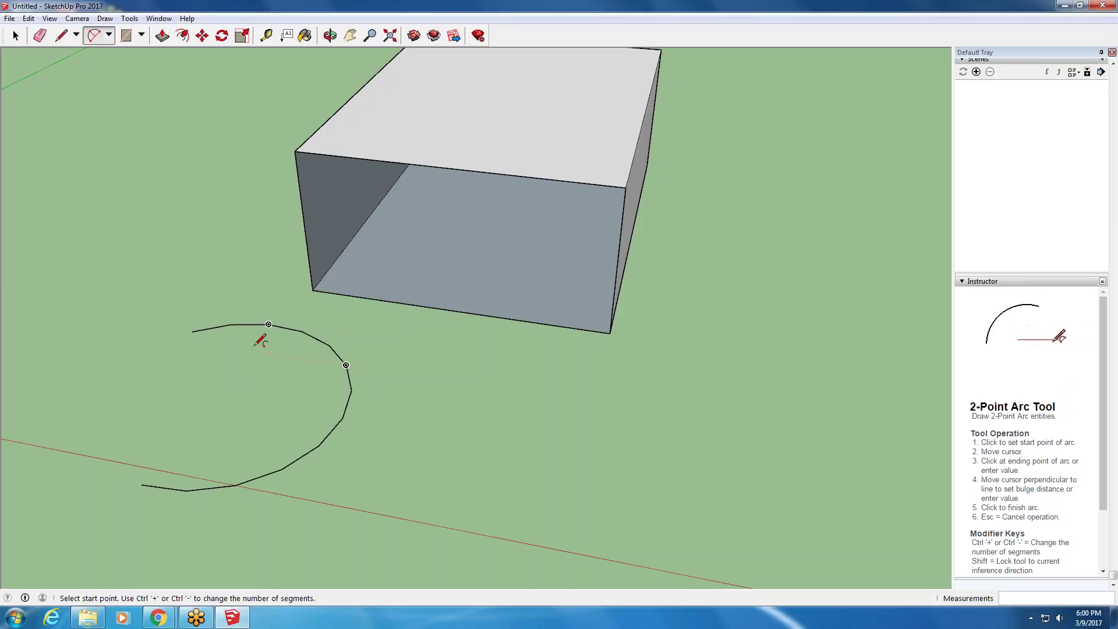
pyautogui.scroll(-3, 260, 341)
pyautogui.moveTo(242, 352); pyautogui.dragTo(218, 484, button='middle')
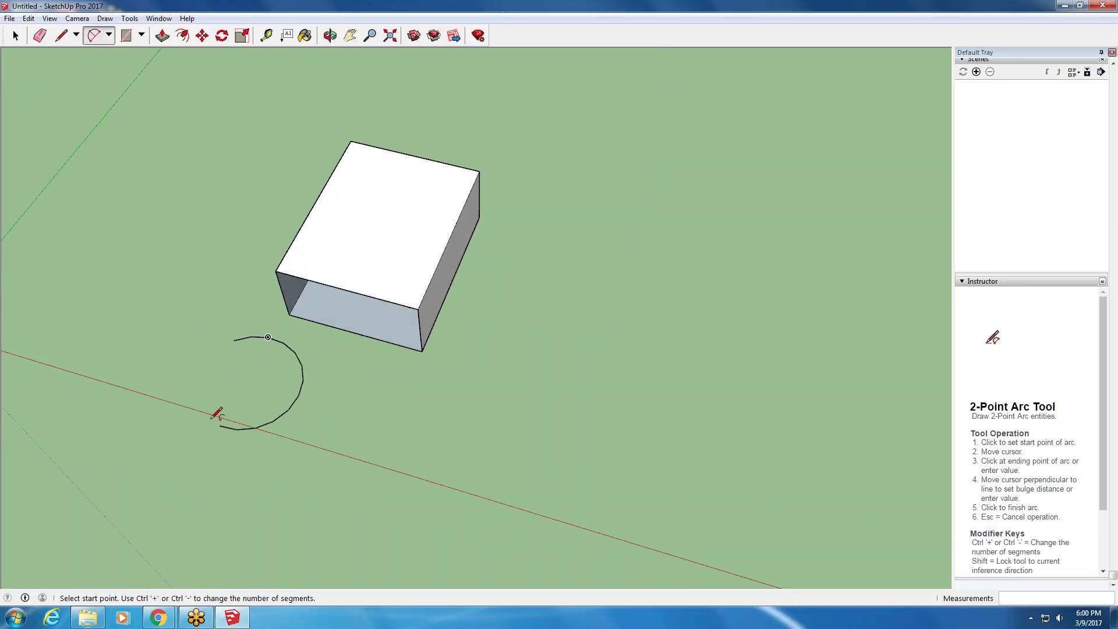
pyautogui.scroll(5, 229, 419)
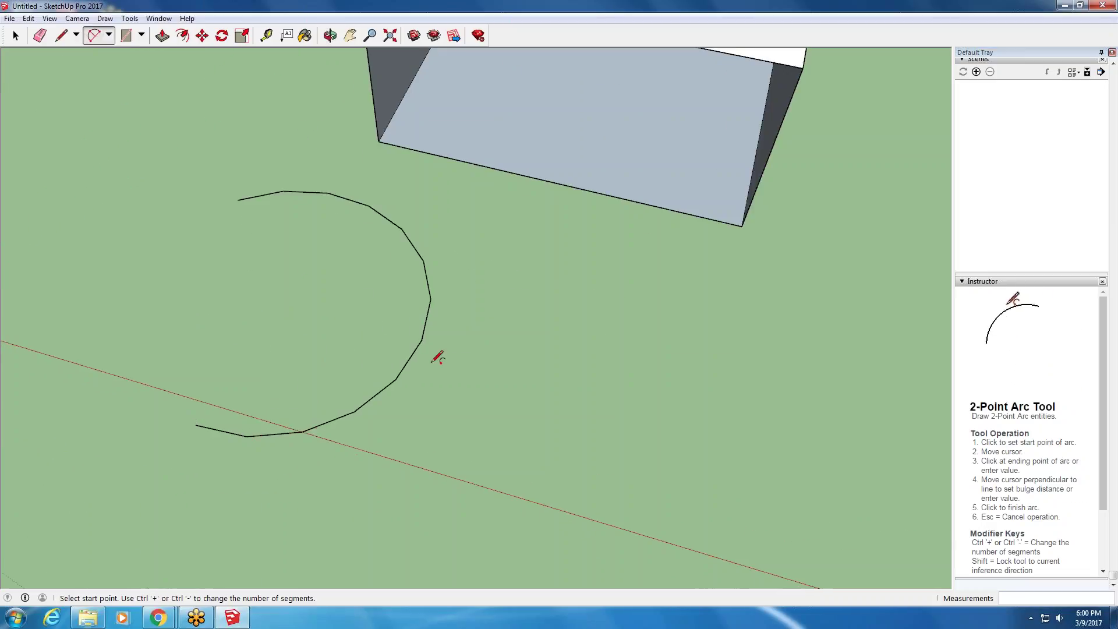
pyautogui.scroll(-3, 361, 241)
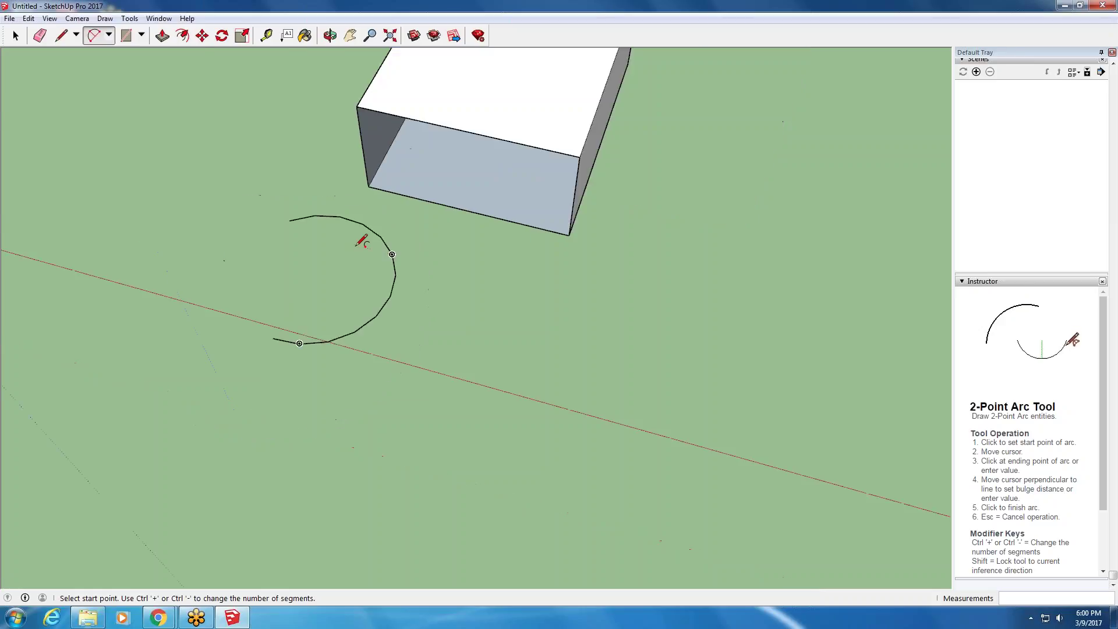
pyautogui.scroll(-2, 361, 241)
# - Orbit and pan until box and arc are framed, then select the arc
pyautogui.moveTo(331, 248); pyautogui.dragTo(250, 163, button='middle')
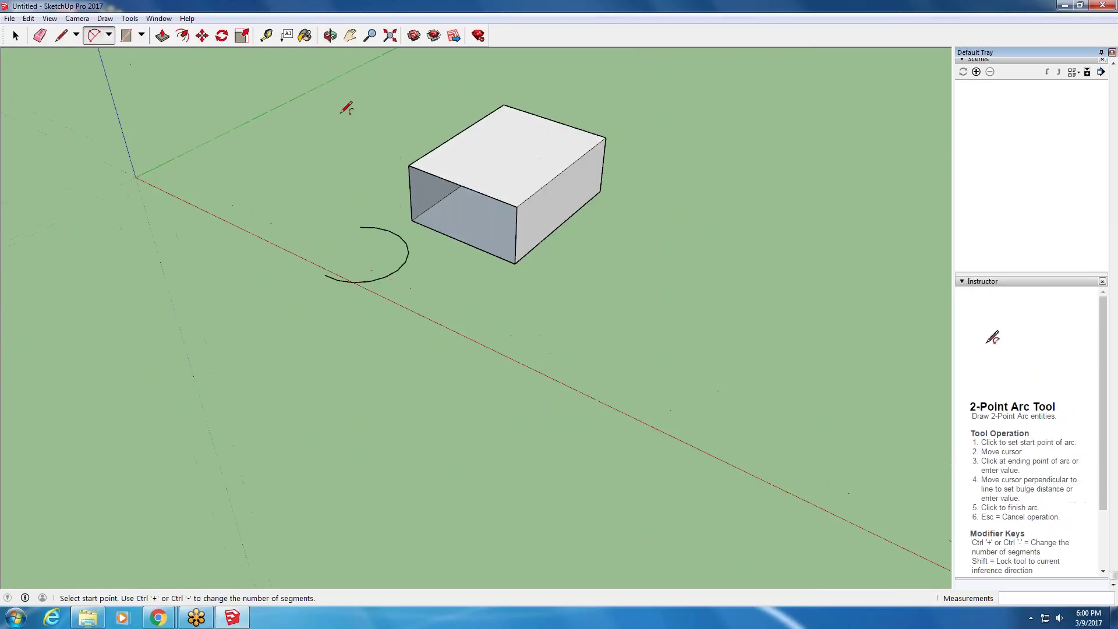
pyautogui.scroll(3, 404, 107)
pyautogui.click(350, 35)
pyautogui.moveTo(417, 112); pyautogui.dragTo(234, 117)
pyautogui.press('o')
pyautogui.moveTo(256, 155); pyautogui.dragTo(333, 192)
pyautogui.press('h')
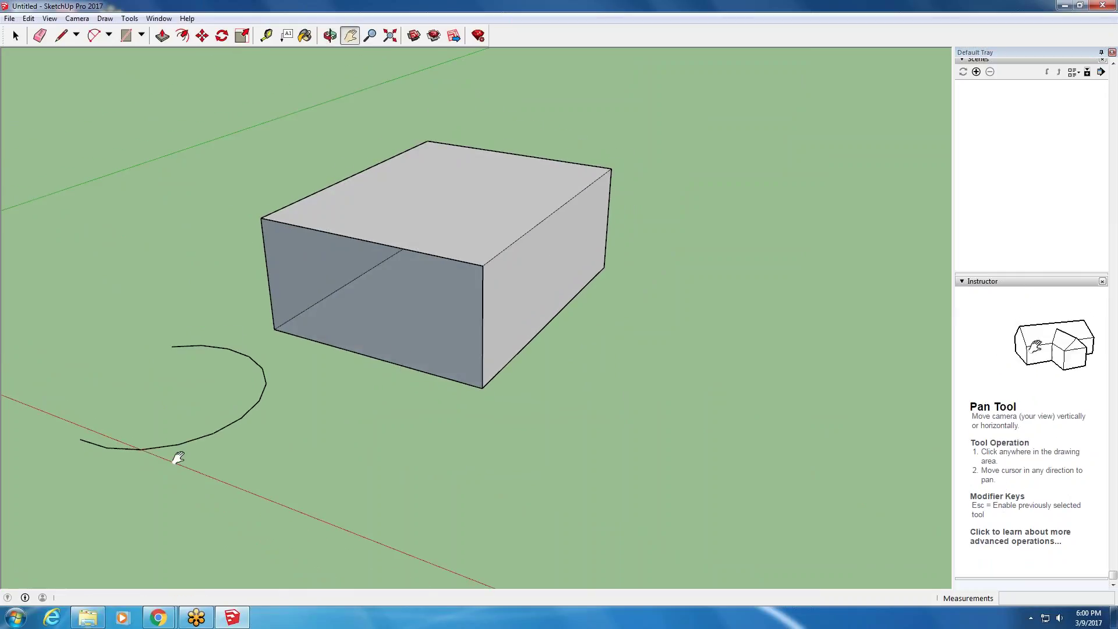
pyautogui.moveTo(204, 518); pyautogui.dragTo(341, 461)
pyautogui.click(16, 36)
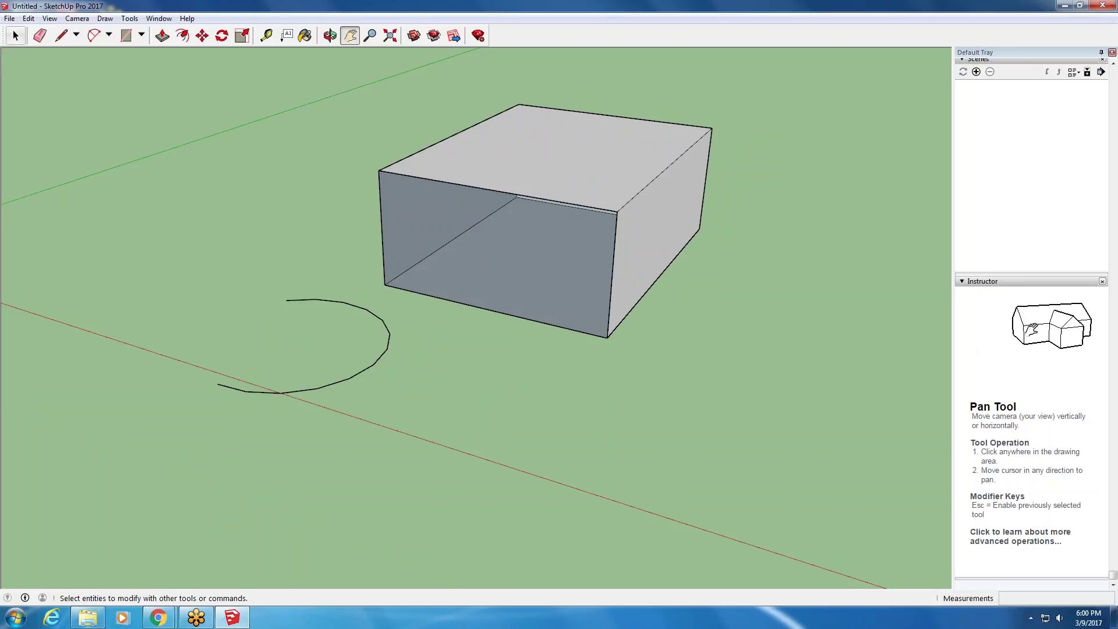
pyautogui.click(356, 378)
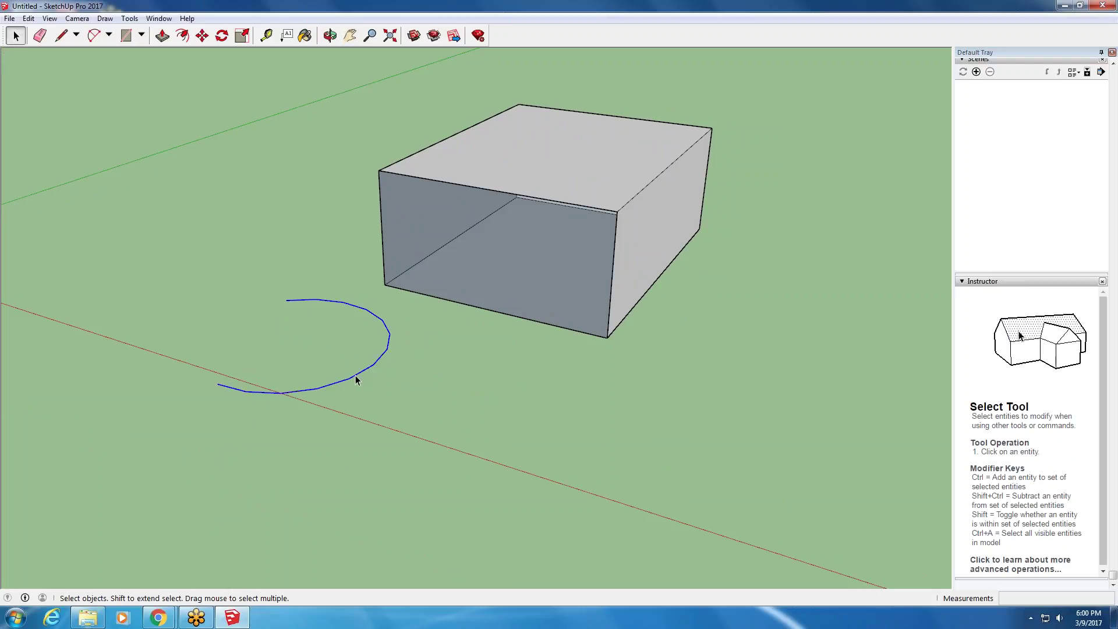
# - Delete the selected arc and look around the remaining open-fronted box
pyautogui.press('Delete')
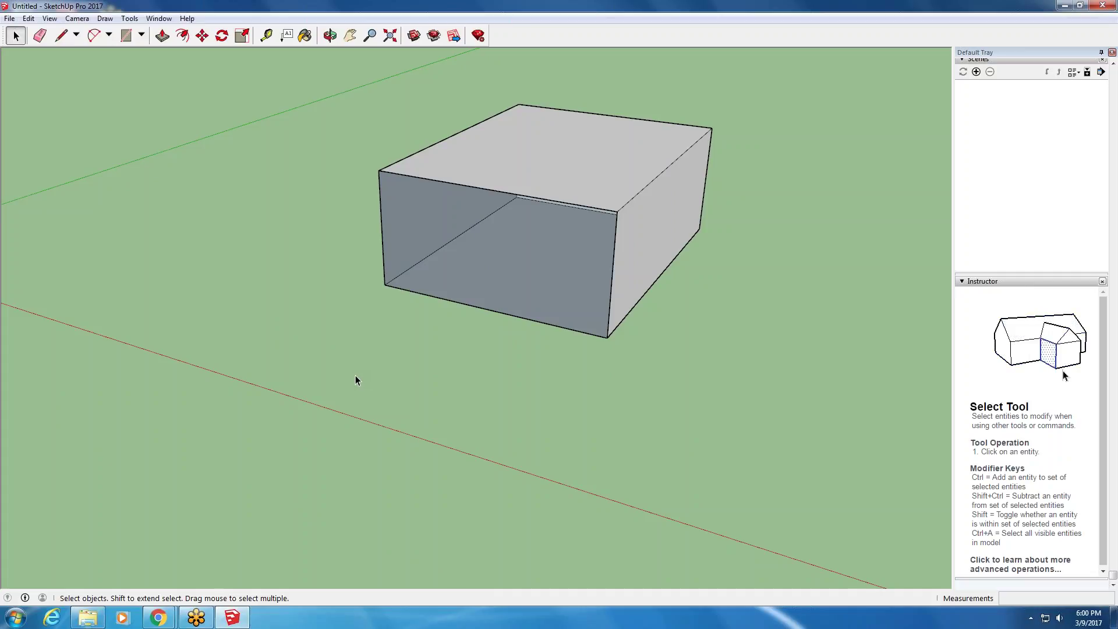
pyautogui.moveTo(355, 375); pyautogui.dragTo(470, 310, button='middle')
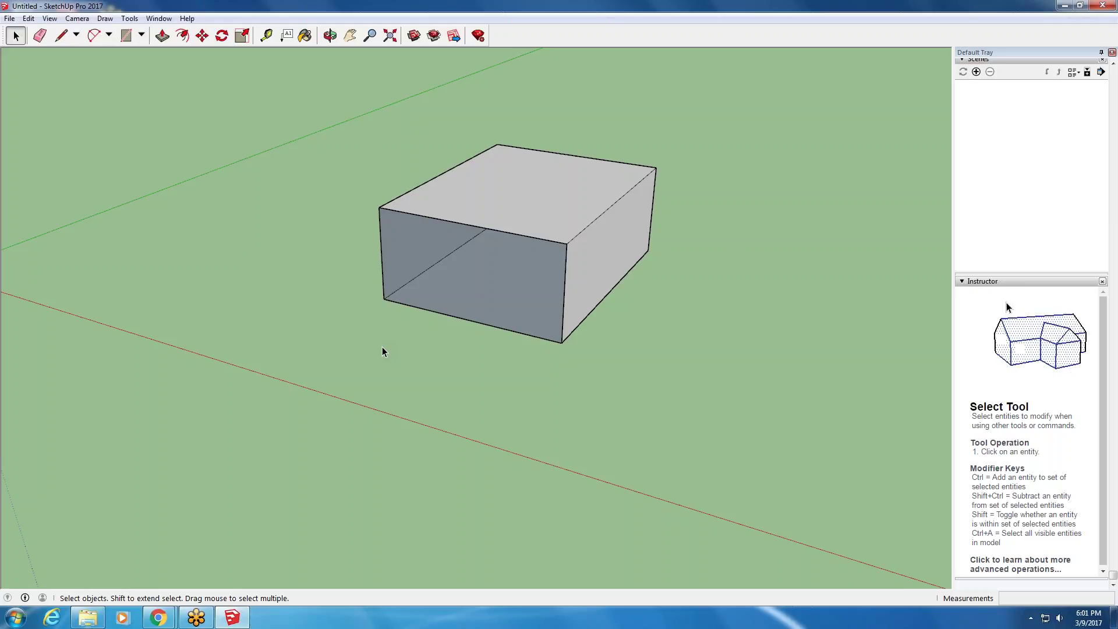
pyautogui.scroll(-3, 180, 266)
pyautogui.scroll(3, 200, 176)
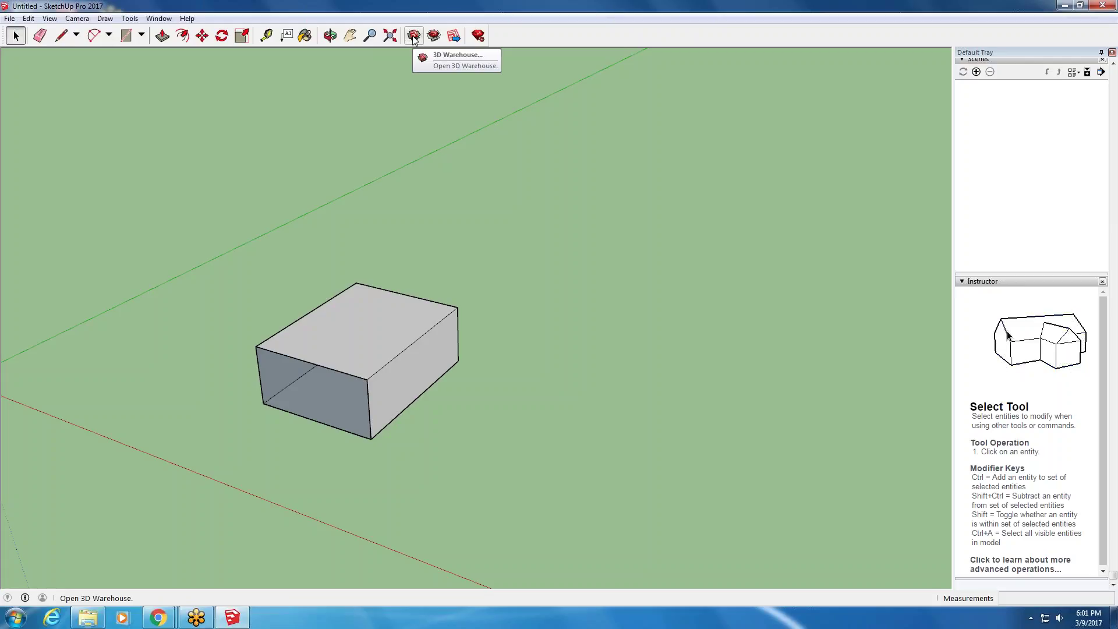
# - Launch 3D Warehouse from the toolbar and maximize its window
pyautogui.click(414, 37)
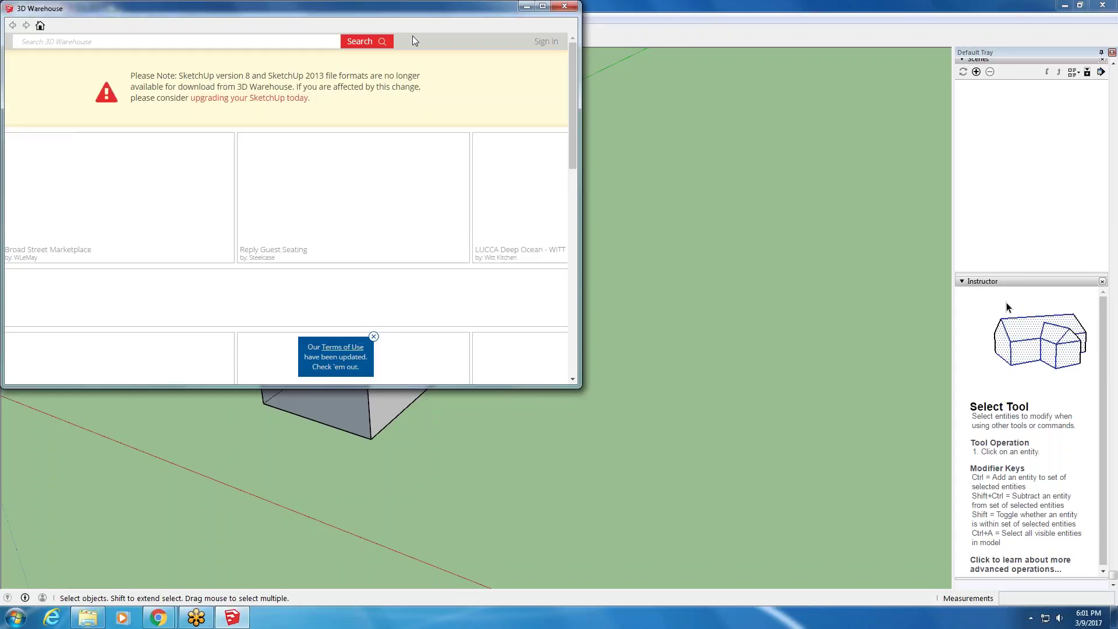
pyautogui.click(544, 7)
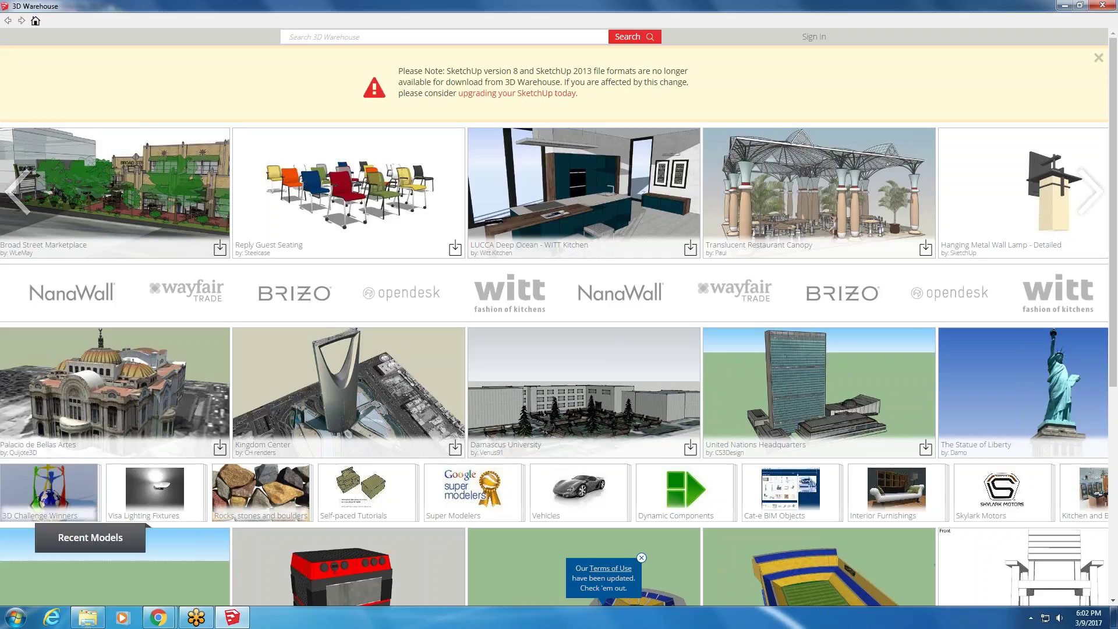
# - Search Google for 'herman miller' in a new tab and open hermanmiller.com
pyautogui.click(93, 568)
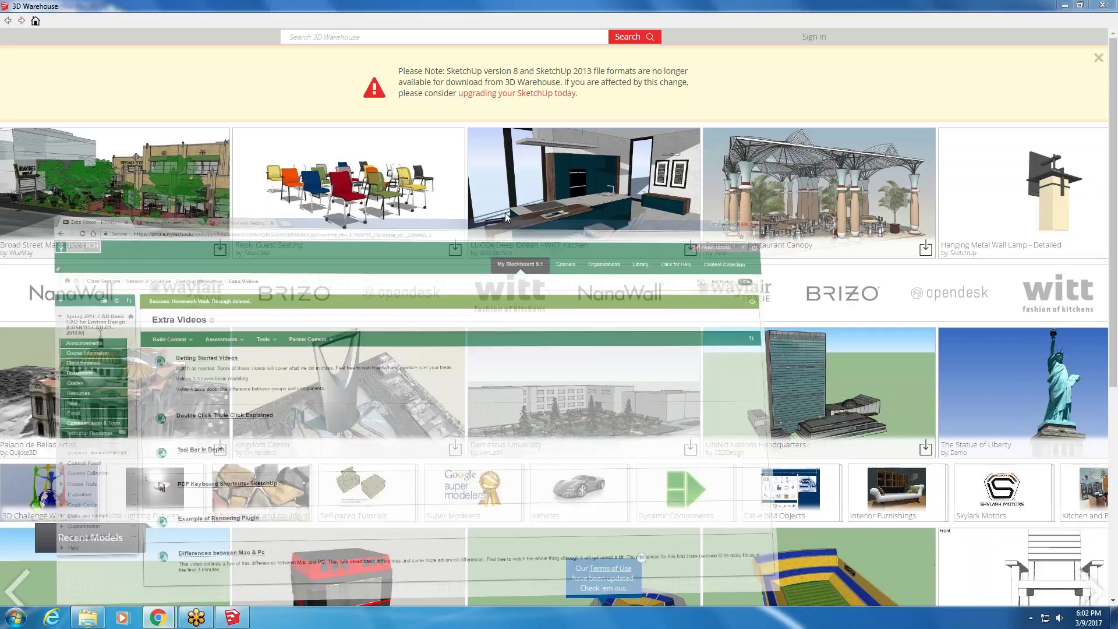
pyautogui.hotkey('ctrl', 't')
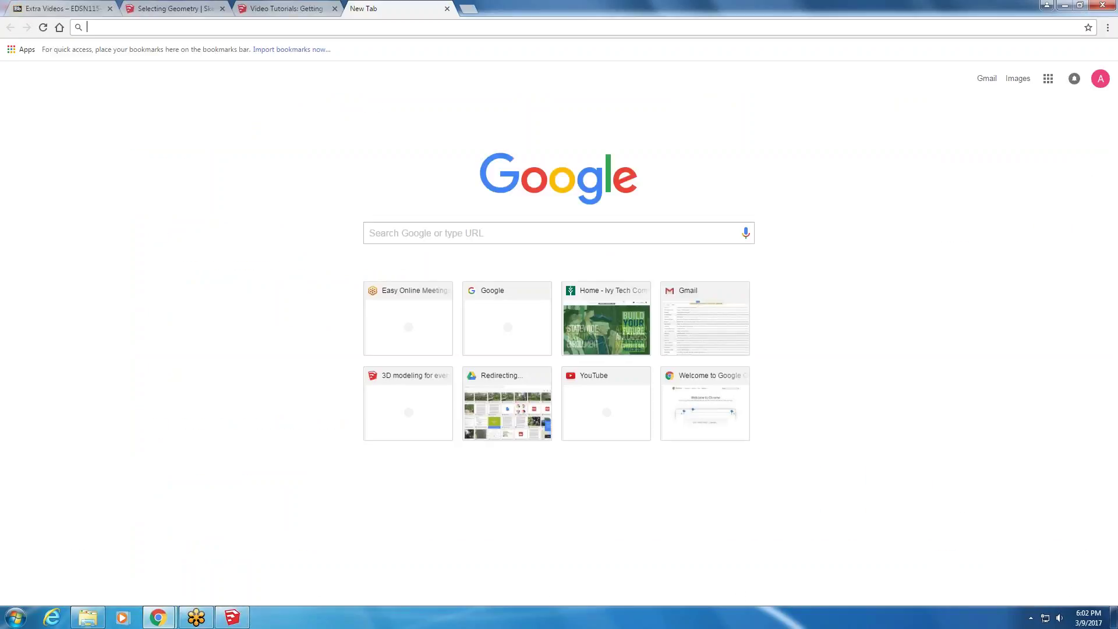
pyautogui.click(403, 228)
pyautogui.write('he')
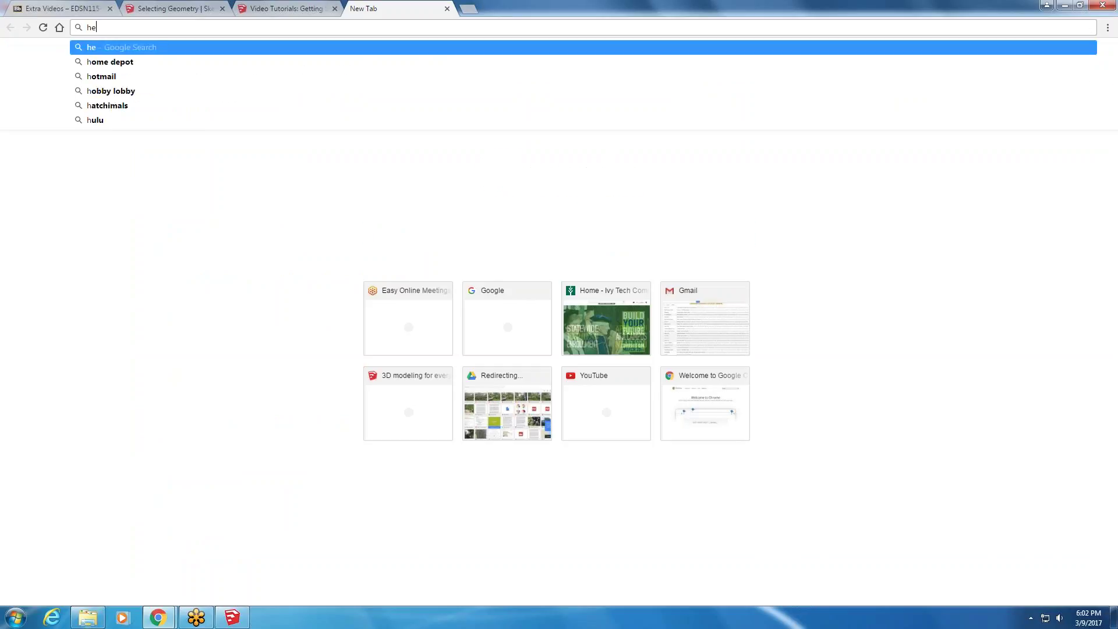
pyautogui.write('rman miller')
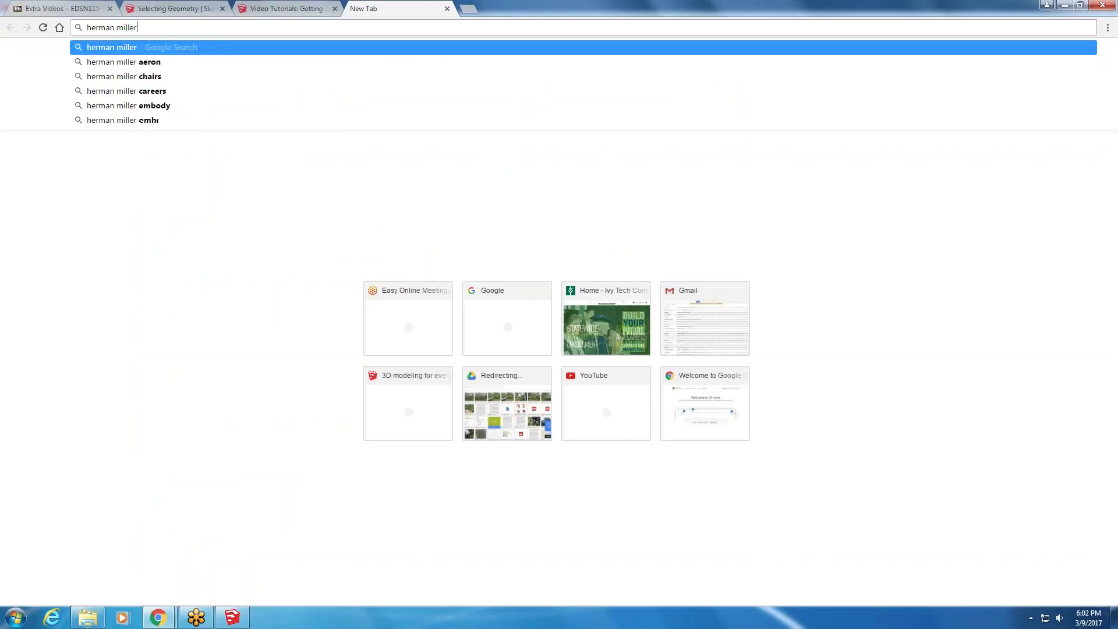
pyautogui.press('Return')
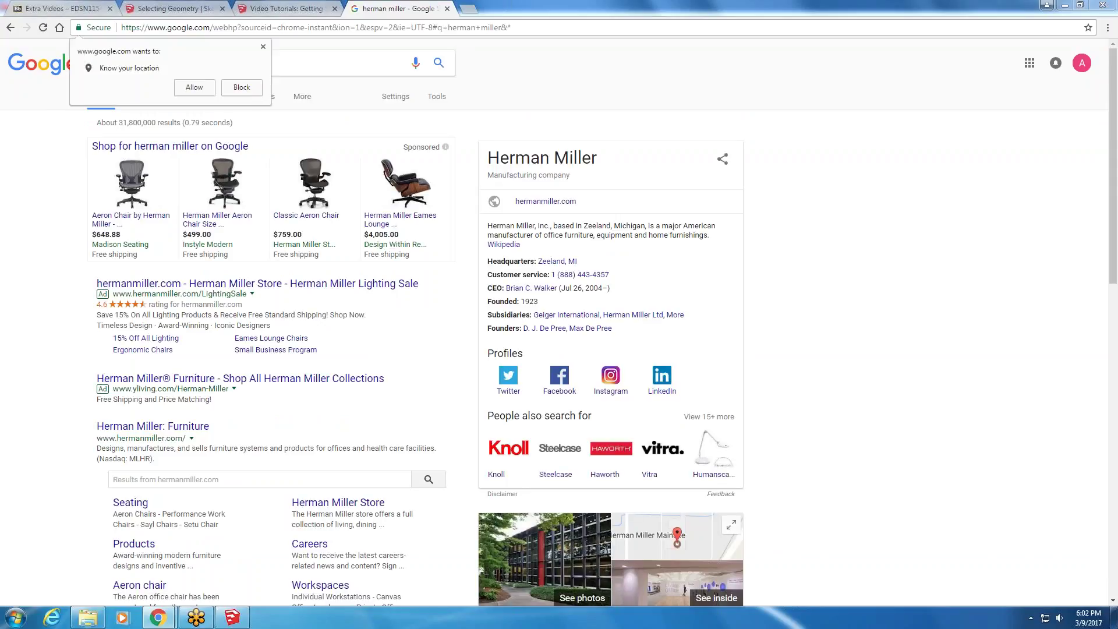
pyautogui.click(188, 428)
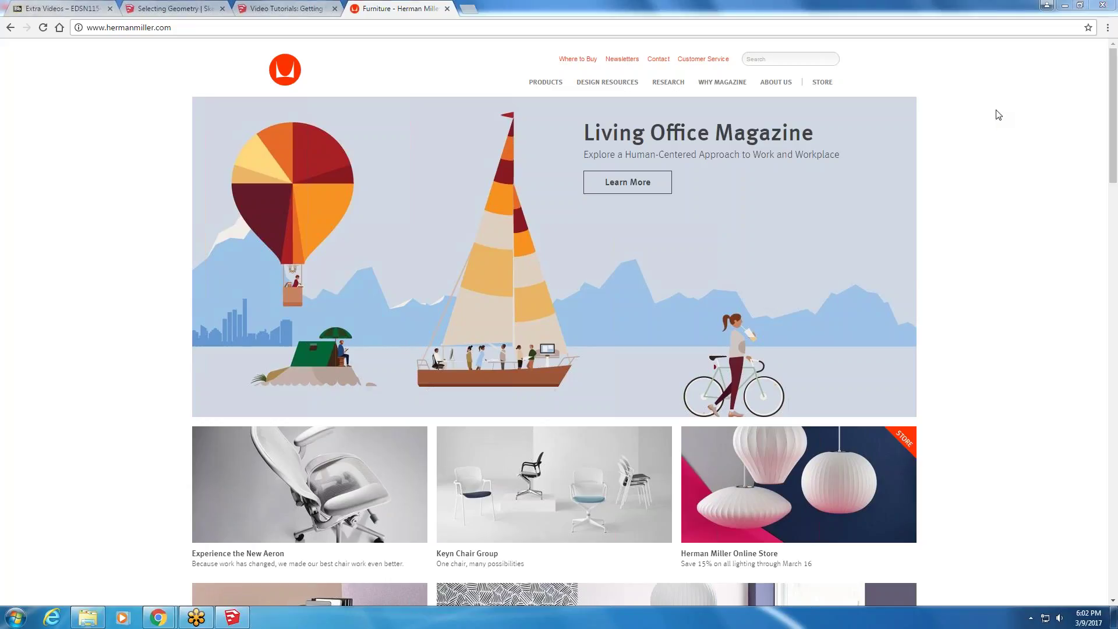
# - Go through Design Resources and Living Office Group solutions to the Workshop 017 page
pyautogui.moveTo(590, 87)
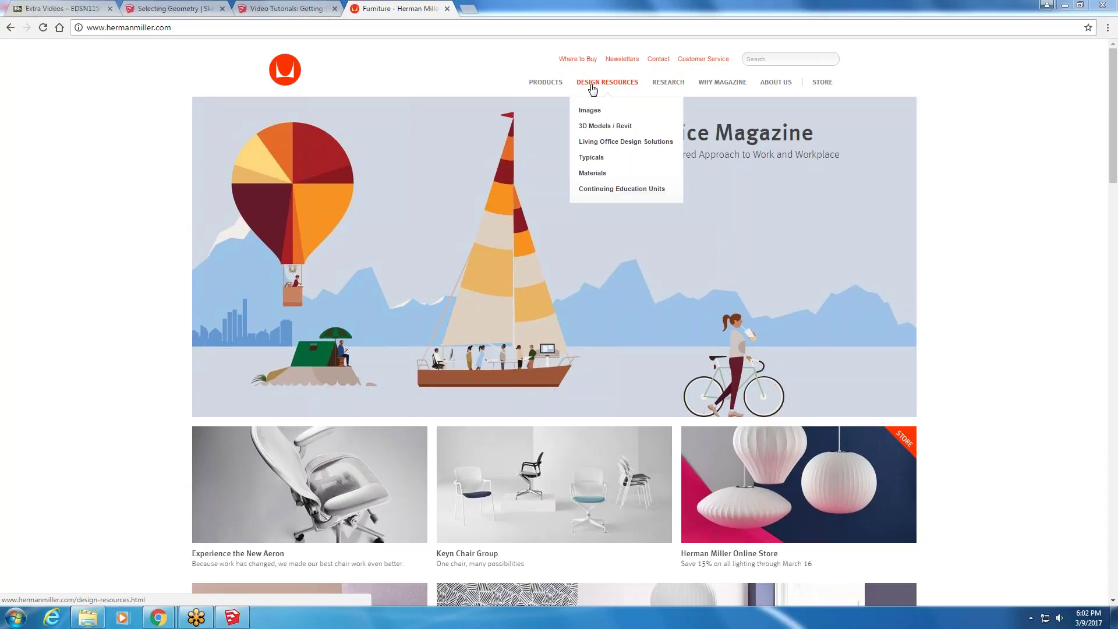
pyautogui.click(596, 124)
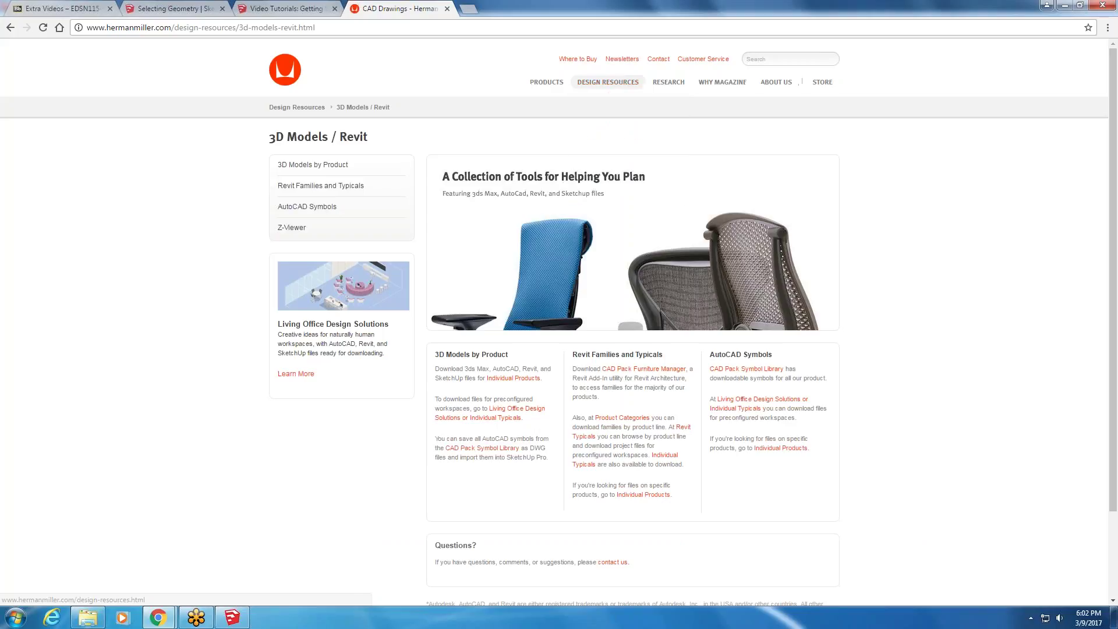
pyautogui.moveTo(618, 86)
pyautogui.click(604, 143)
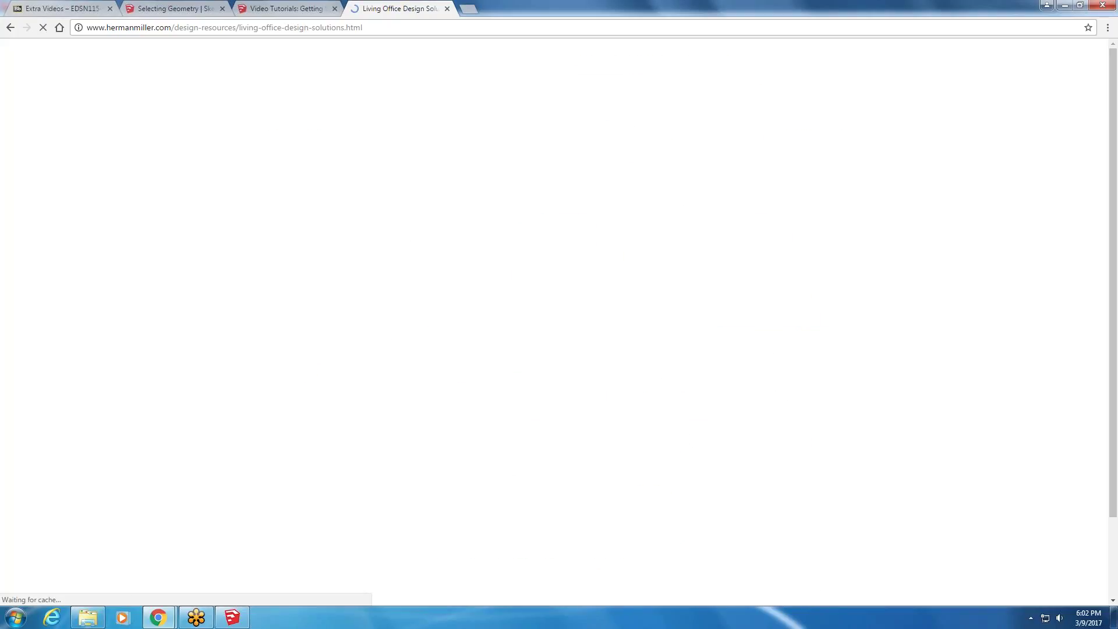
pyautogui.scroll(-3, 875, 295)
pyautogui.click(764, 232)
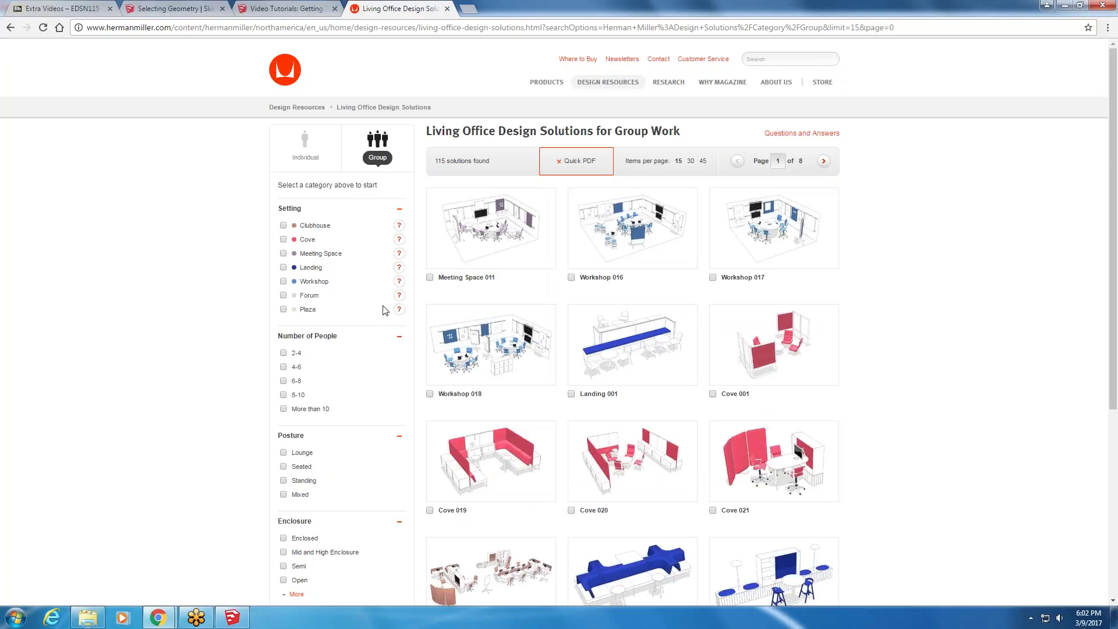
pyautogui.scroll(-2, 697, 273)
pyautogui.scroll(1, 697, 272)
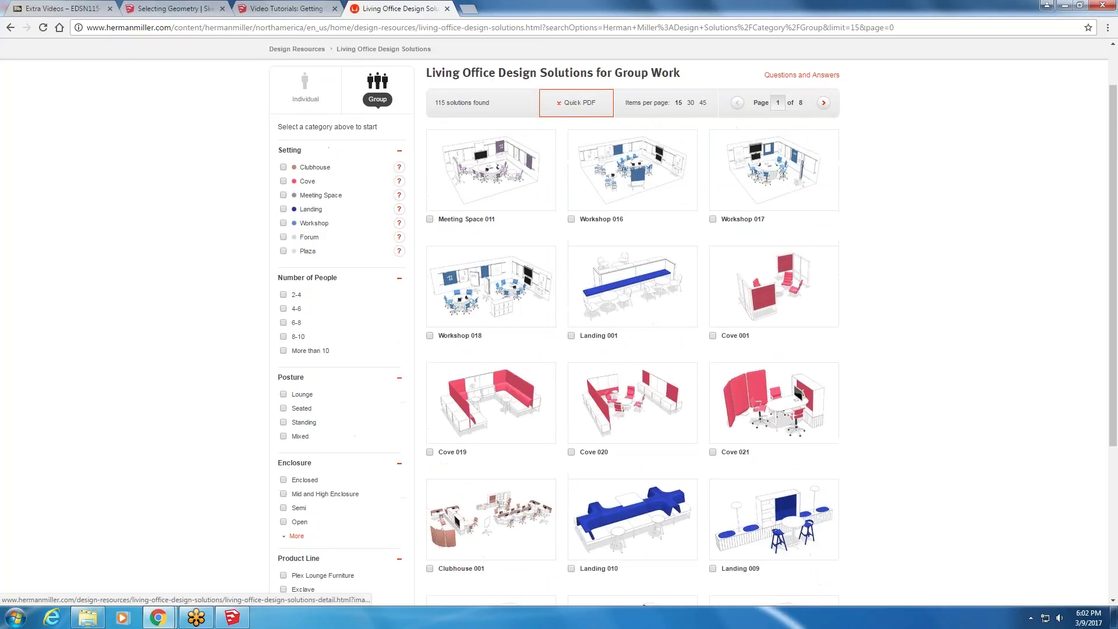
pyautogui.click(774, 170)
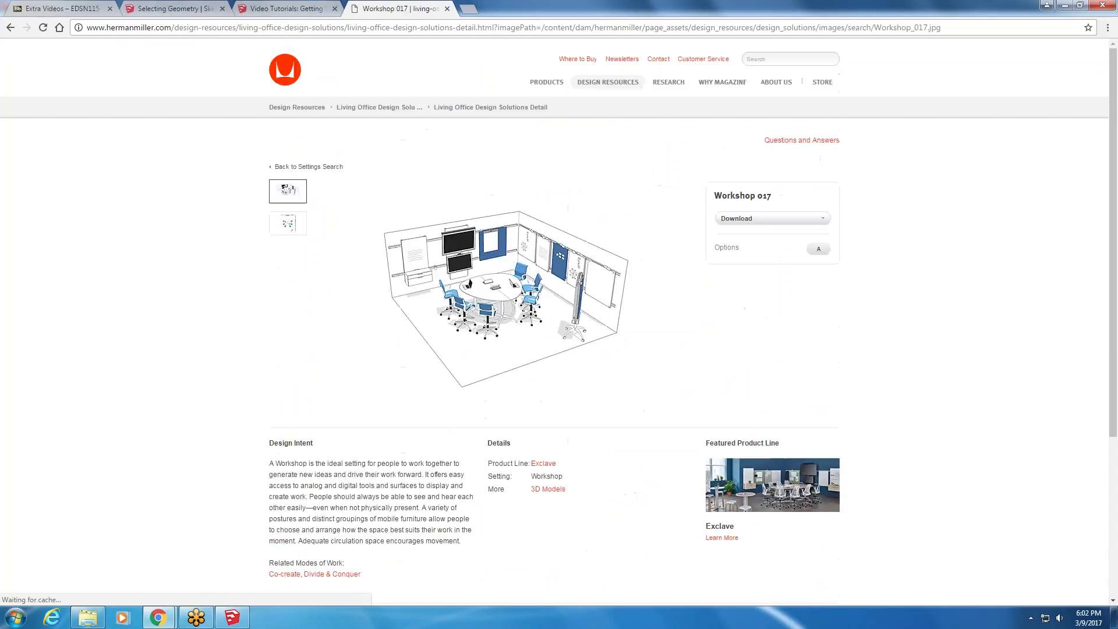
# - Download Workshop 017 as a SketchUp file, Option A, and open it
pyautogui.click(789, 219)
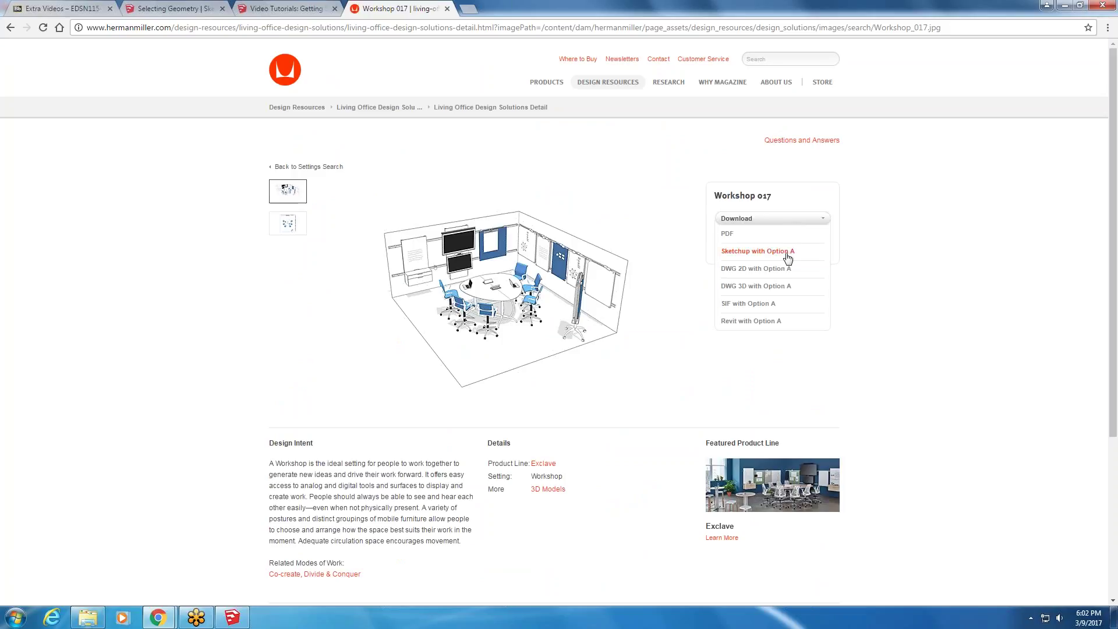
pyautogui.click(787, 254)
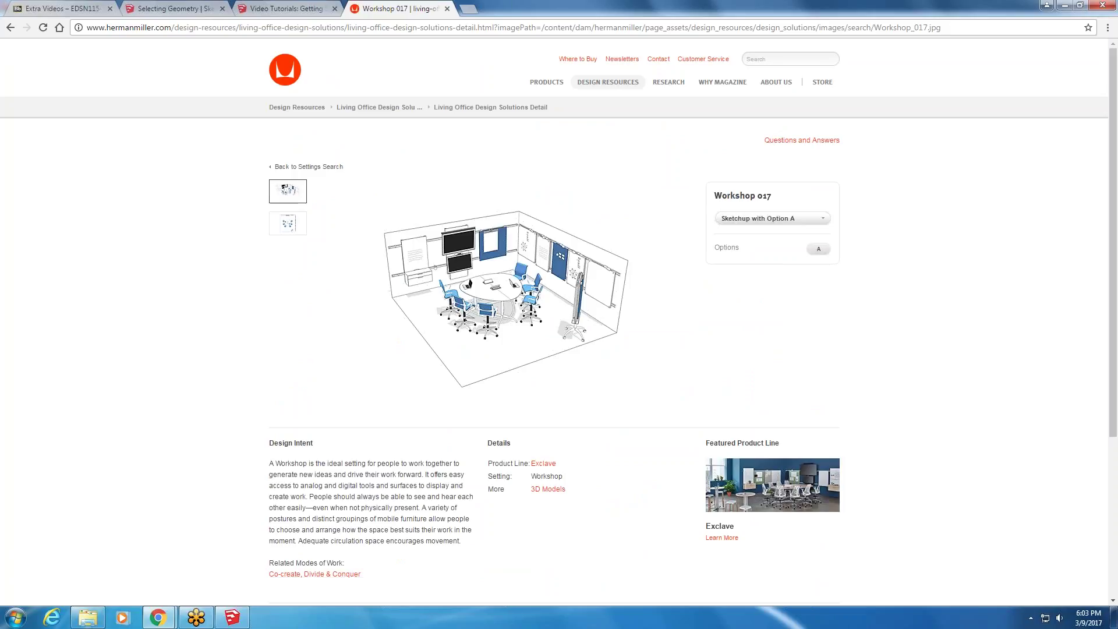
pyautogui.click(33, 594)
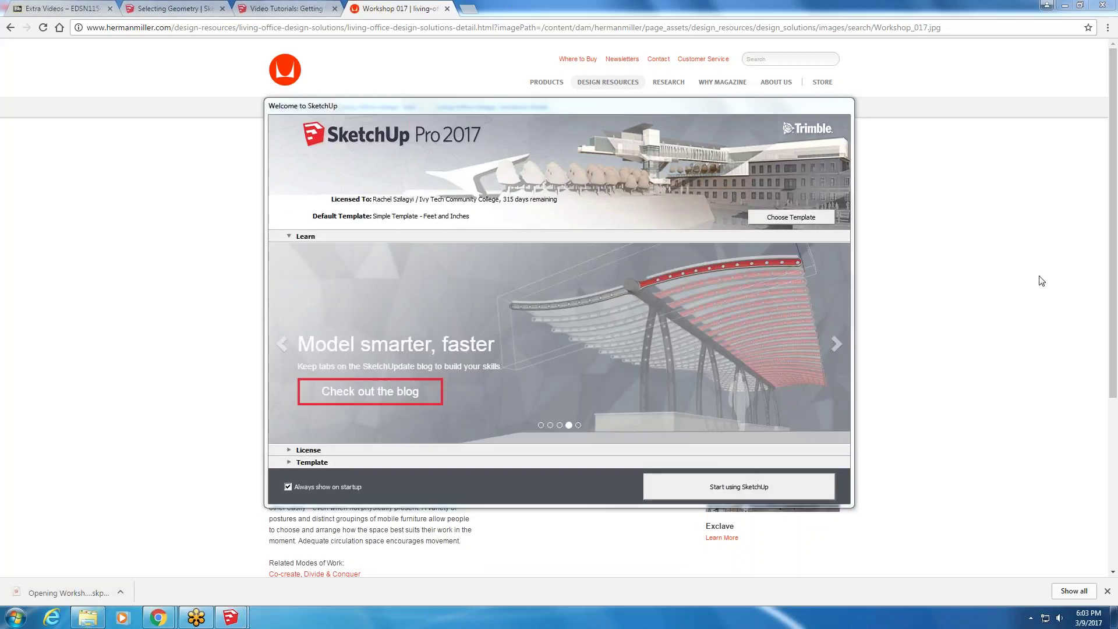
# - Dismiss the welcome screen and version notice, zoom into the room, and shift the window right
pyautogui.click(787, 221)
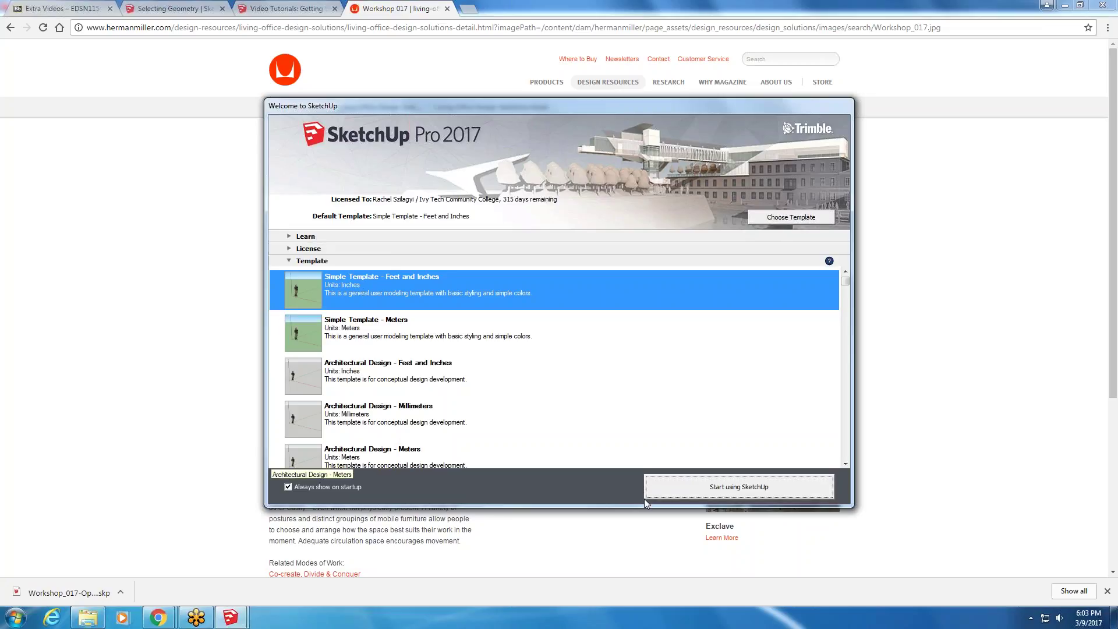
pyautogui.click(672, 484)
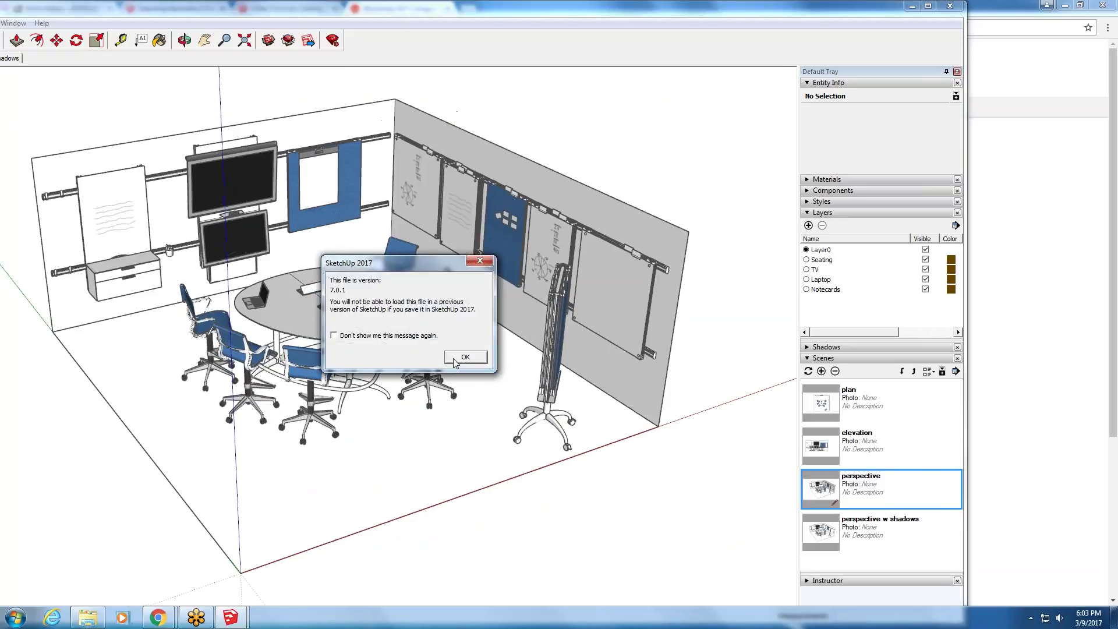
pyautogui.click(490, 254)
pyautogui.moveTo(480, 279); pyautogui.dragTo(470, 379, button='middle')
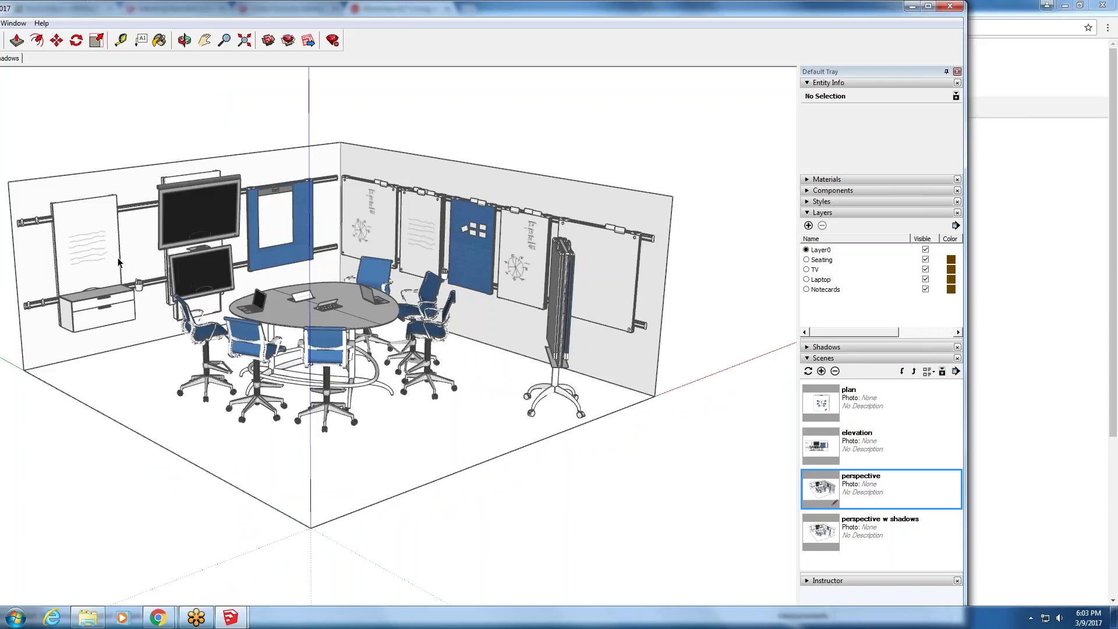
pyautogui.scroll(5, 355, 326)
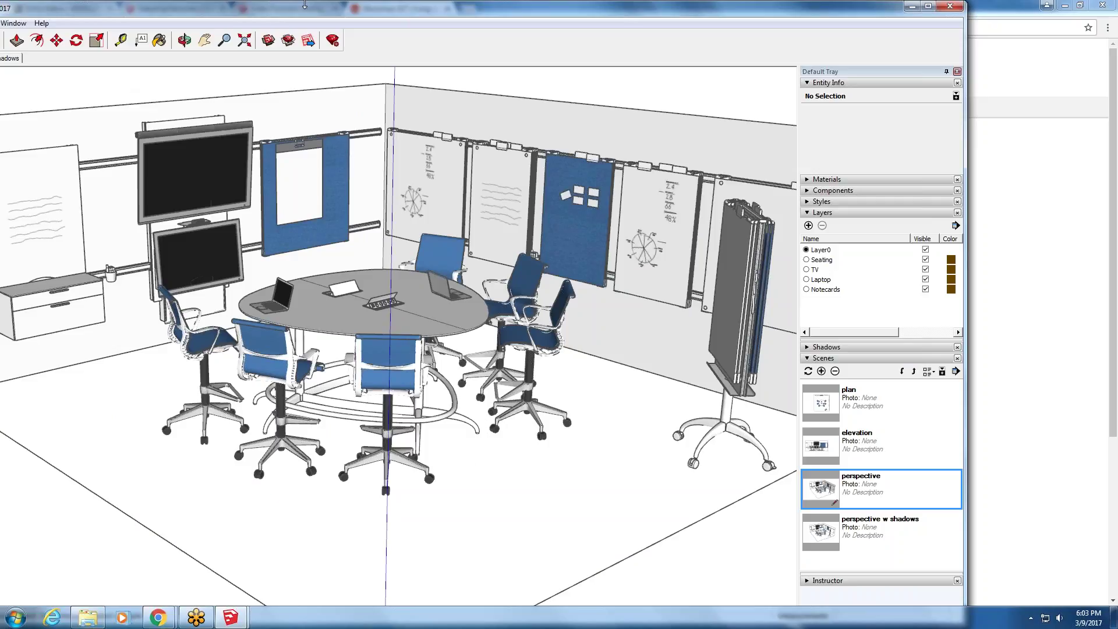
pyautogui.moveTo(420, 19); pyautogui.dragTo(531, 19)
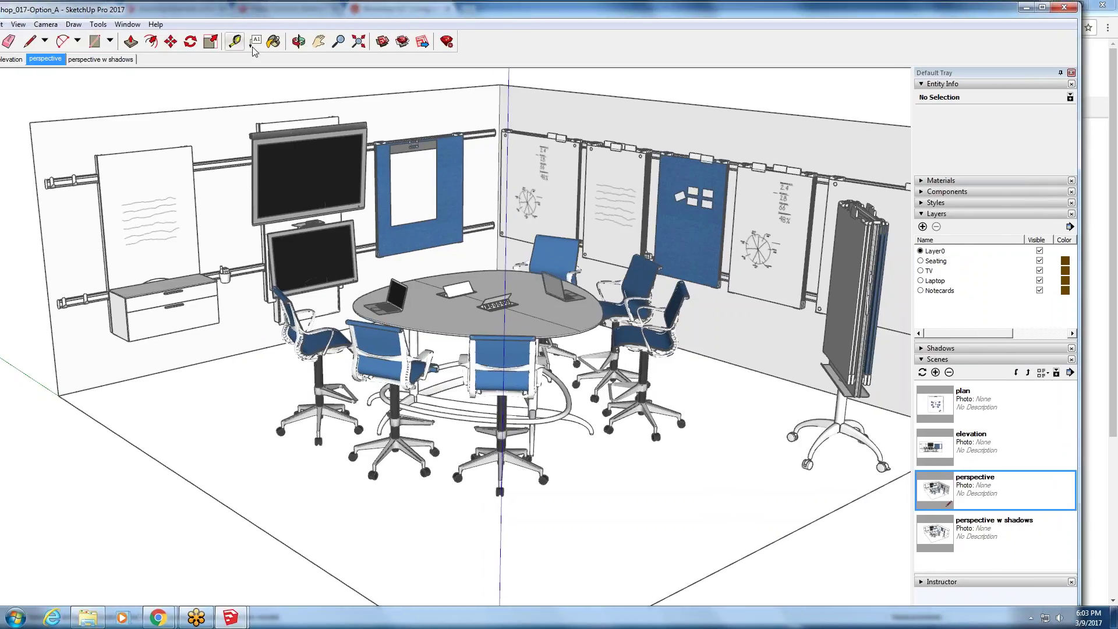
# - Paint the blue wall panel's face with Metal Rusted inside its nested groups
pyautogui.doubleClick(401, 247)
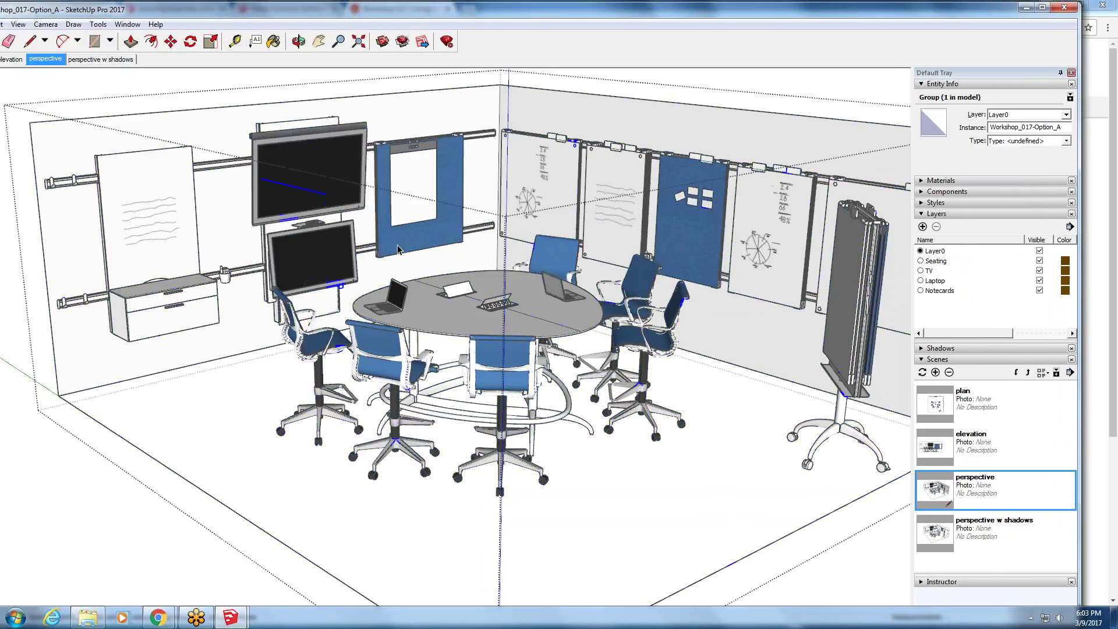
pyautogui.doubleClick(397, 249)
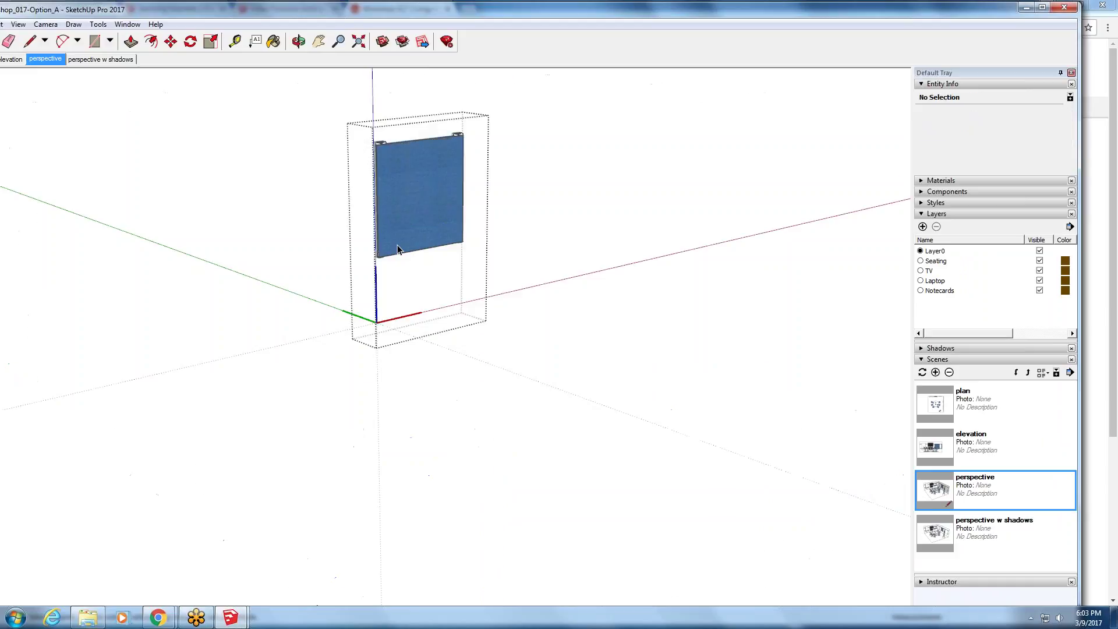
pyautogui.doubleClick(416, 214)
pyautogui.tripleClick(416, 212)
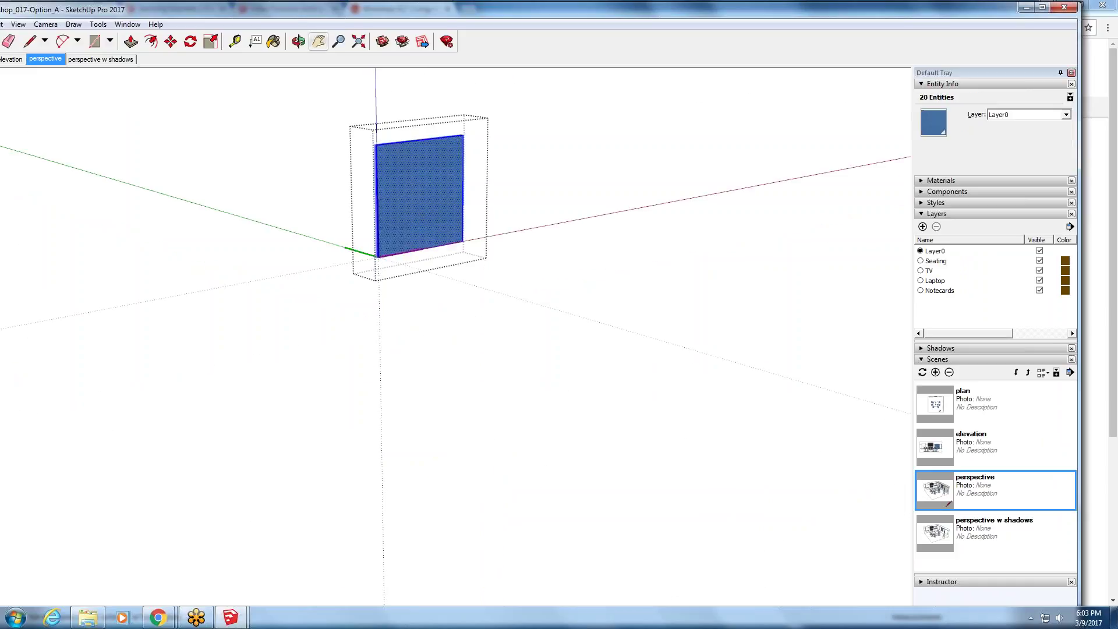
pyautogui.click(273, 41)
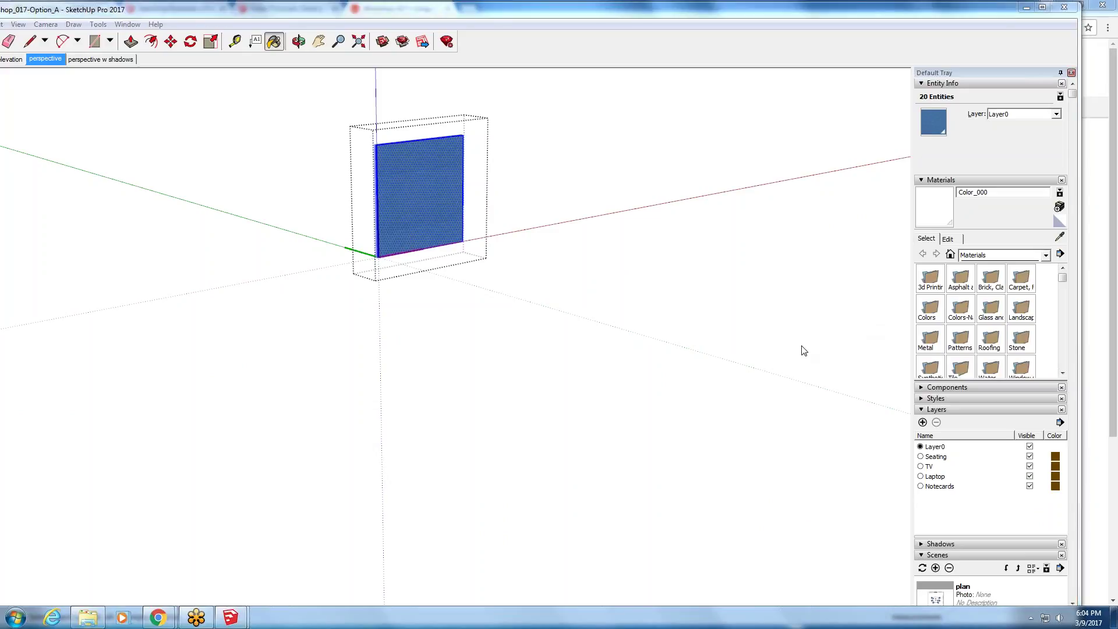
pyautogui.doubleClick(931, 338)
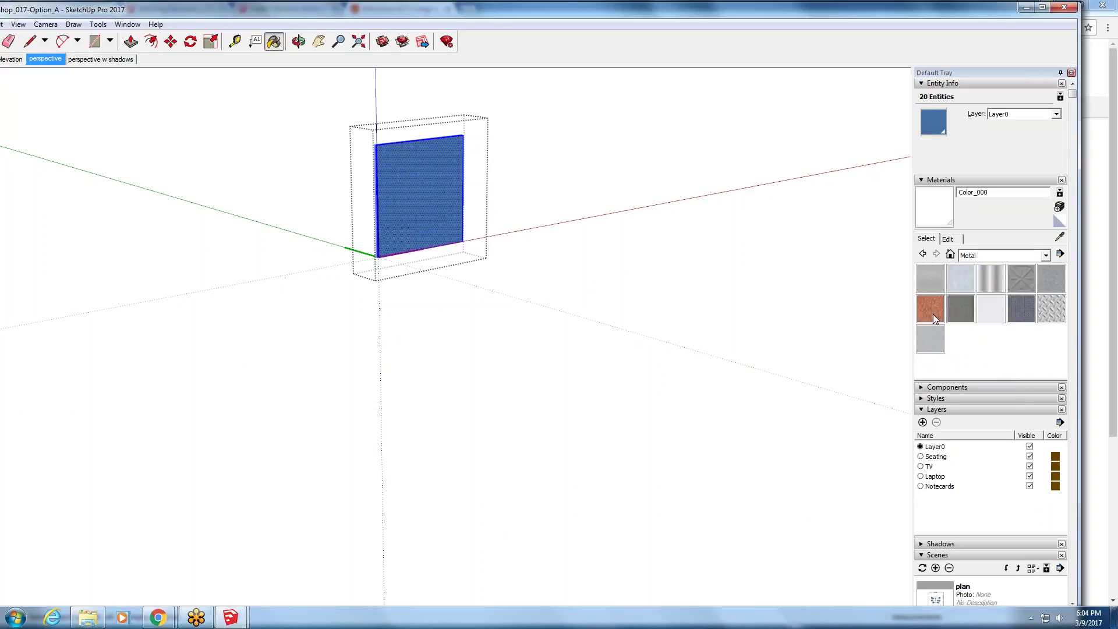
pyautogui.click(933, 315)
pyautogui.click(447, 176)
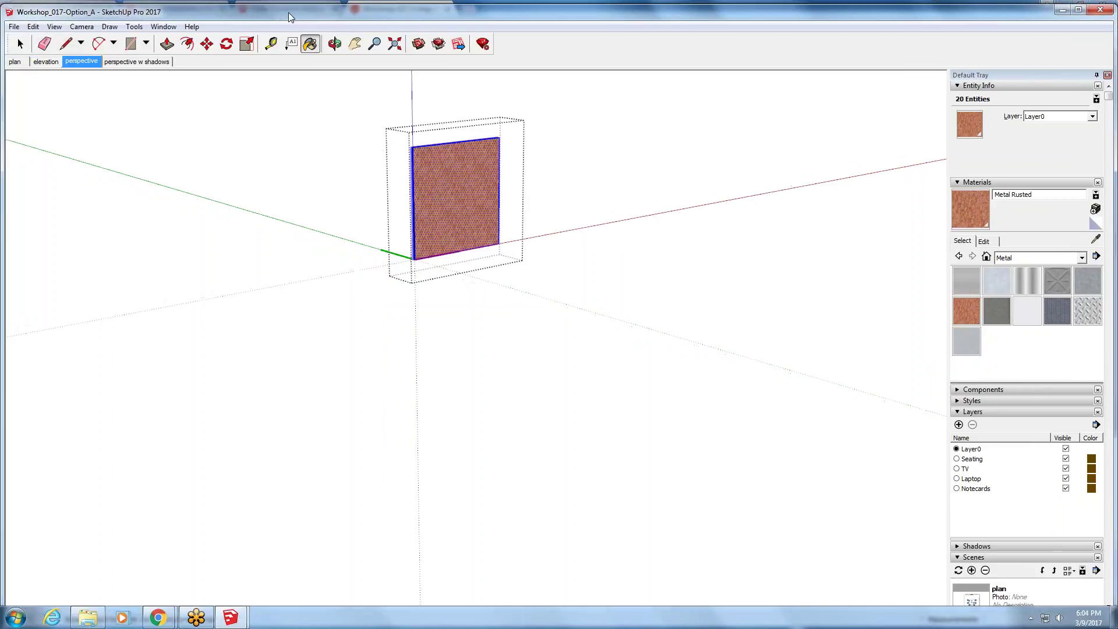
# - Exit panel editing and close Workshop_017-Option_A without saving
pyautogui.click(31, 41)
pyautogui.click(123, 260)
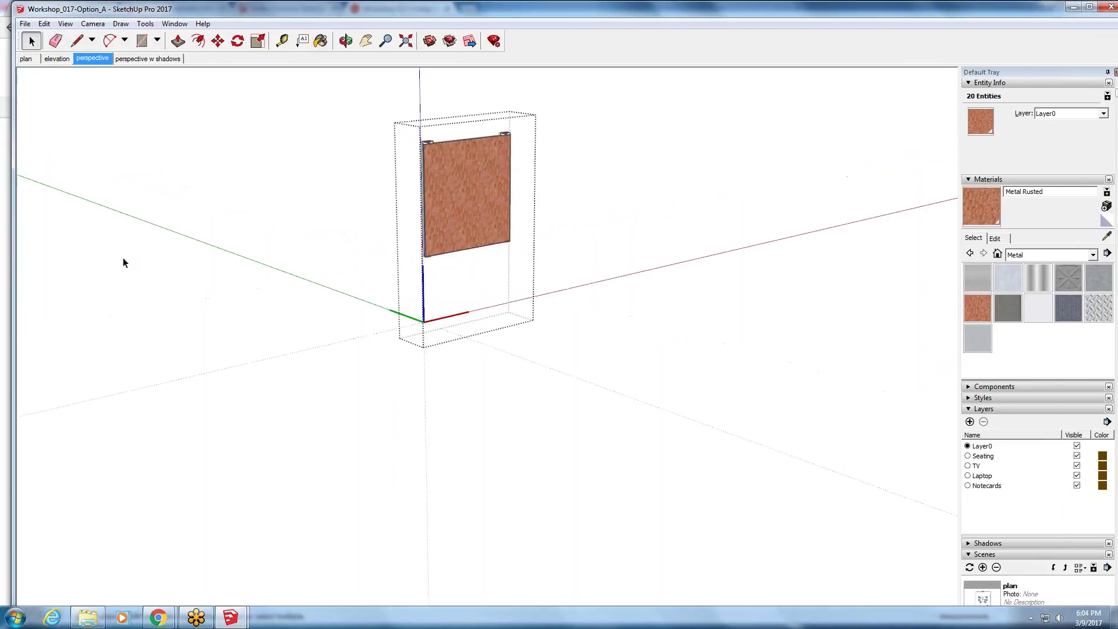
pyautogui.click(129, 266)
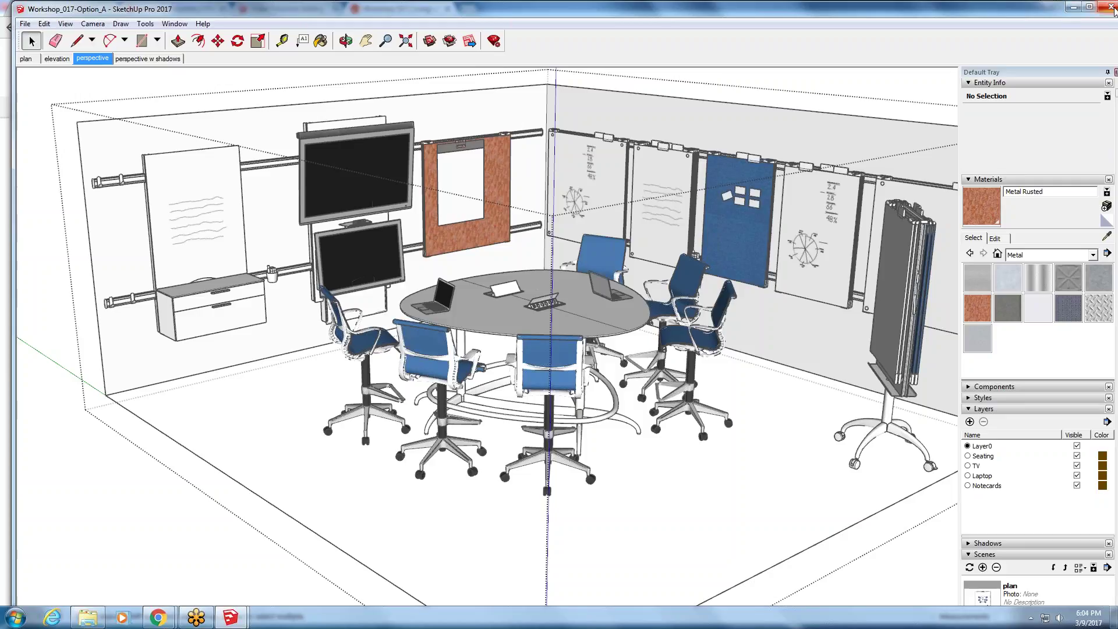
pyautogui.click(1111, 8)
pyautogui.click(576, 346)
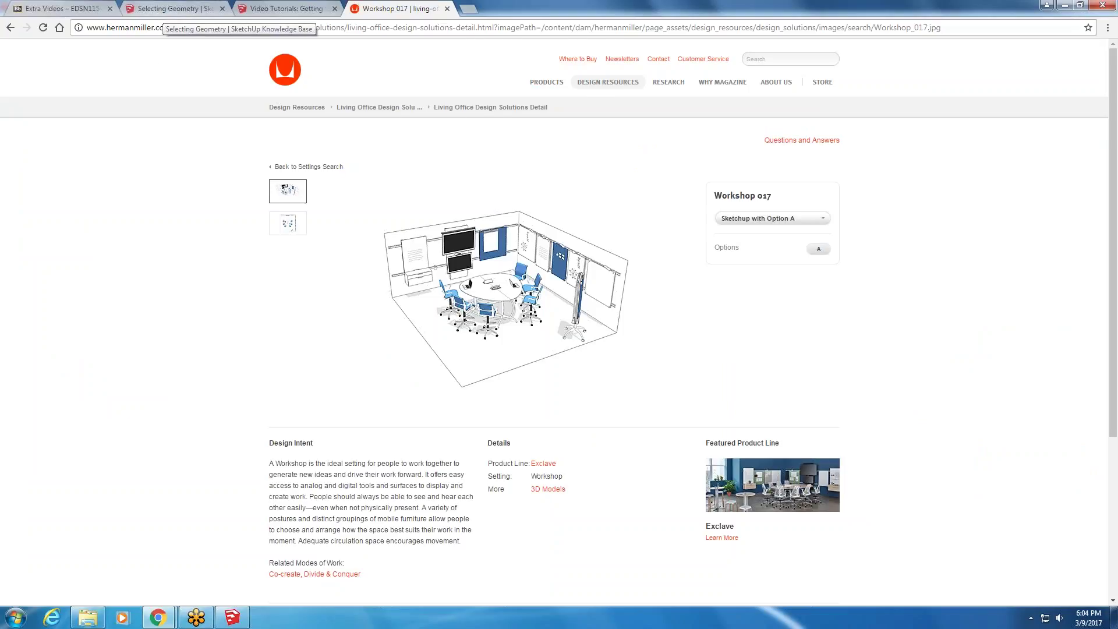
# - Glance at the Selecting Geometry and Video Tutorials tabs, then minimise Chrome
pyautogui.click(173, 12)
pyautogui.click(285, 8)
pyautogui.click(1070, 5)
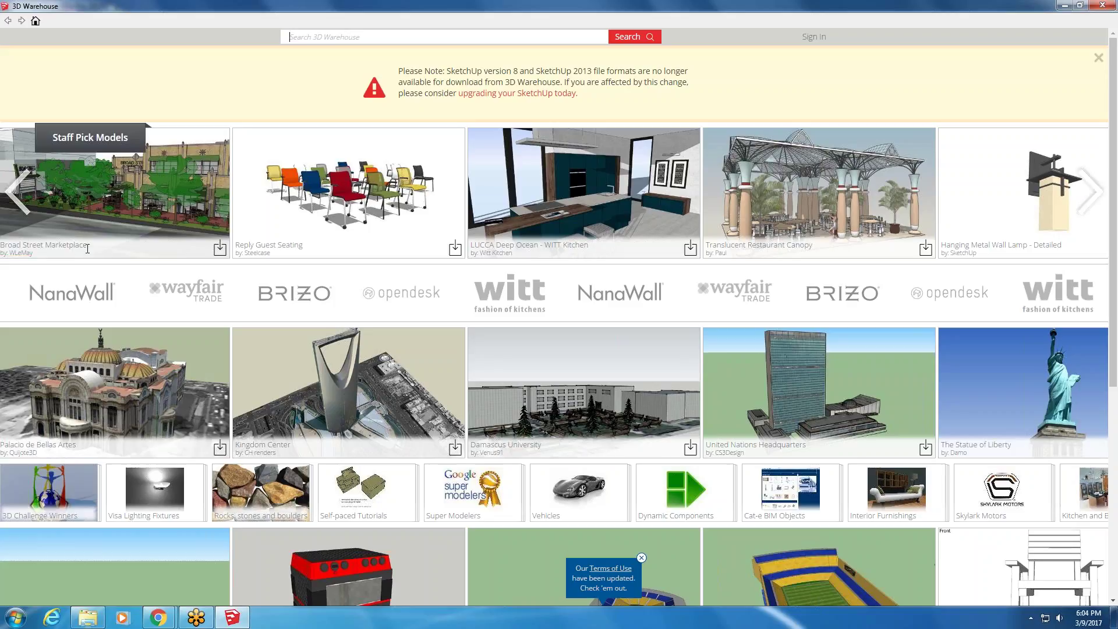
# - Enlarge the 3D Warehouse window, preview Kingdom Center, and return to the home page
pyautogui.click(231, 617)
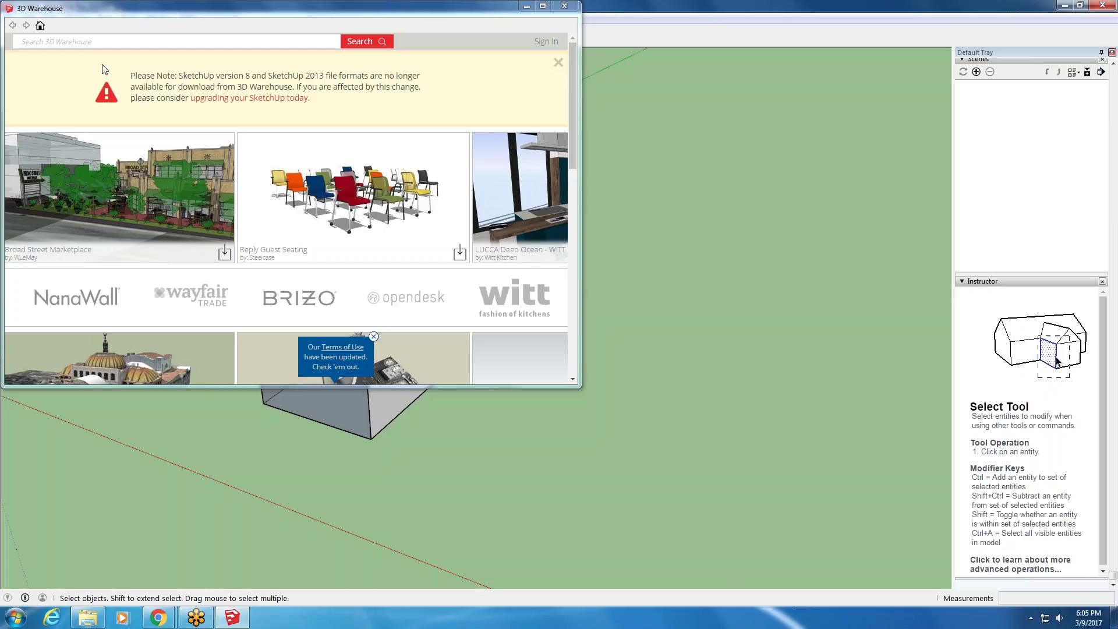
pyautogui.moveTo(579, 386); pyautogui.dragTo(1074, 523)
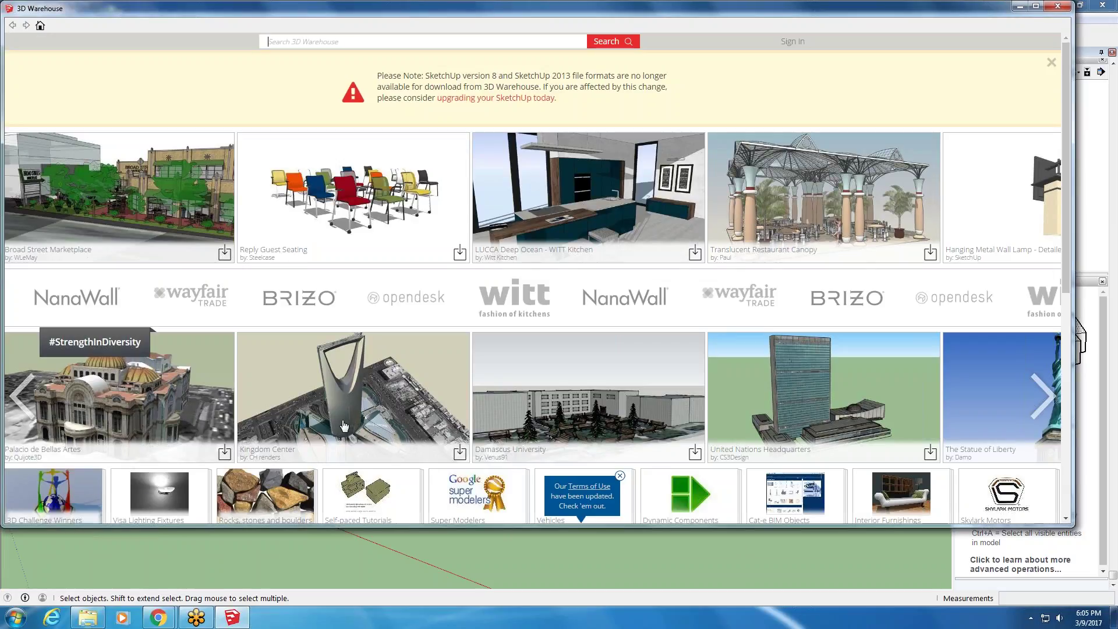
pyautogui.click(394, 401)
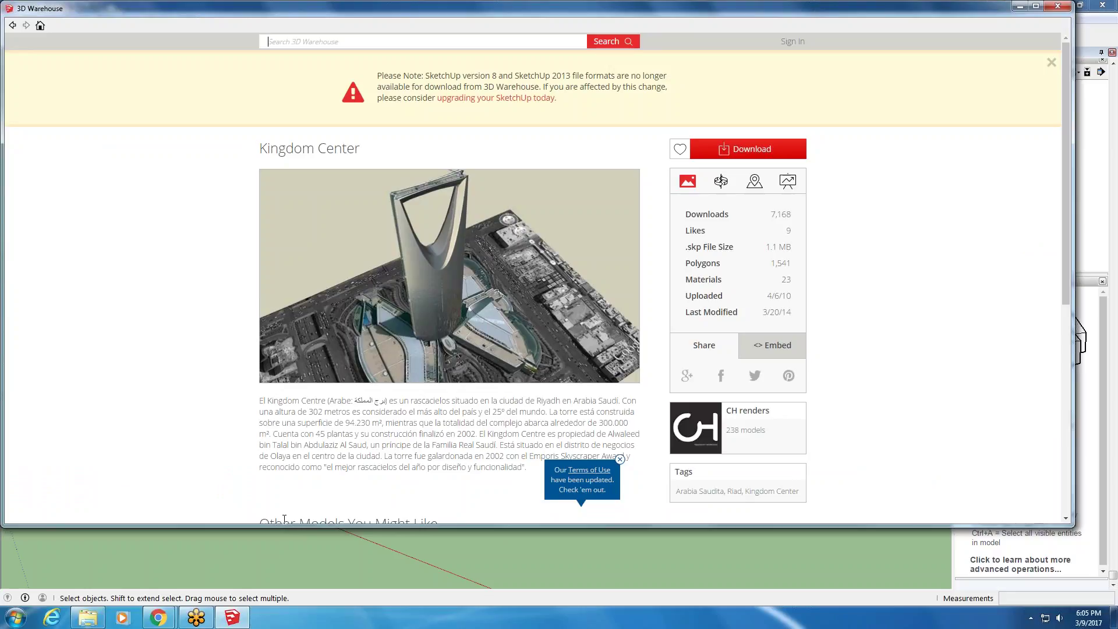
pyautogui.click(12, 25)
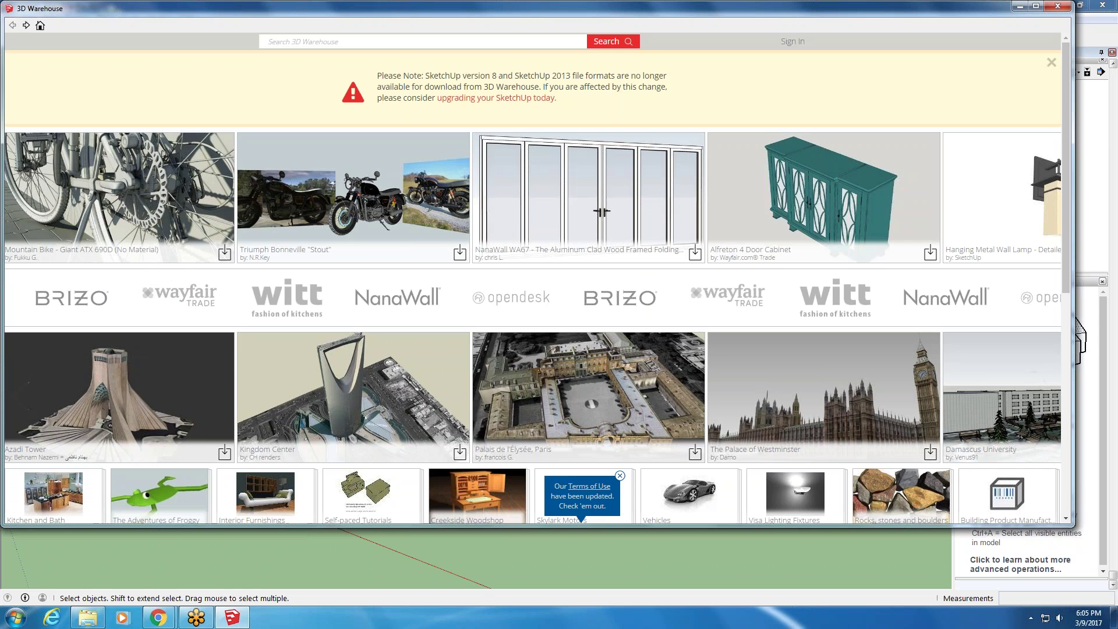
pyautogui.moveTo(1072, 264); pyautogui.dragTo(1074, 382)
pyautogui.scroll(4, 369, 65)
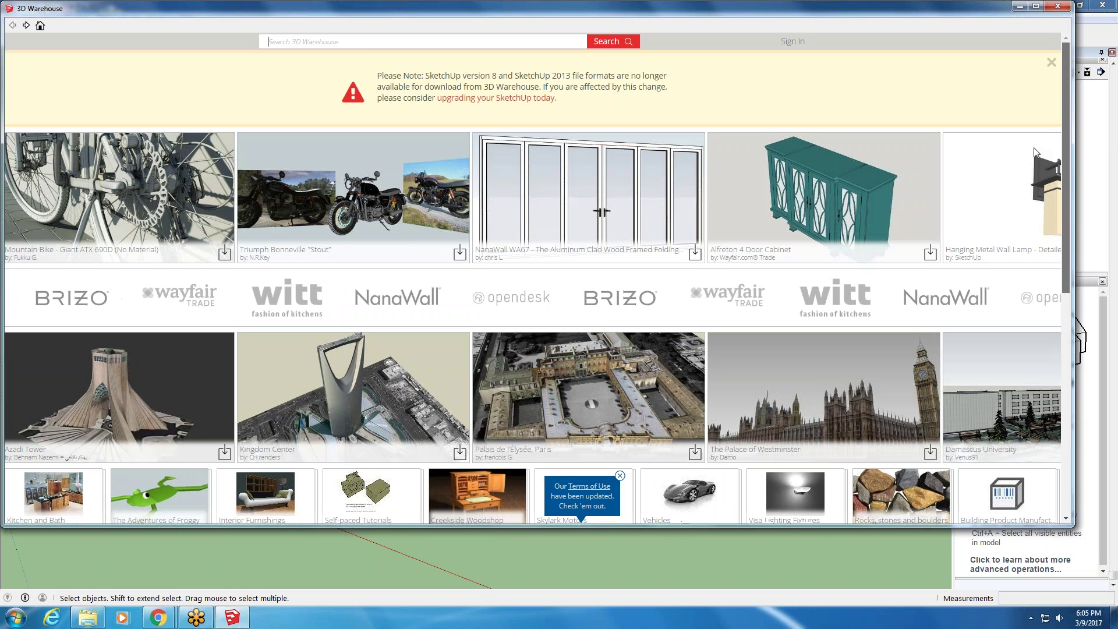
# - Search 3D Warehouse for 'sofa'
pyautogui.click(369, 42)
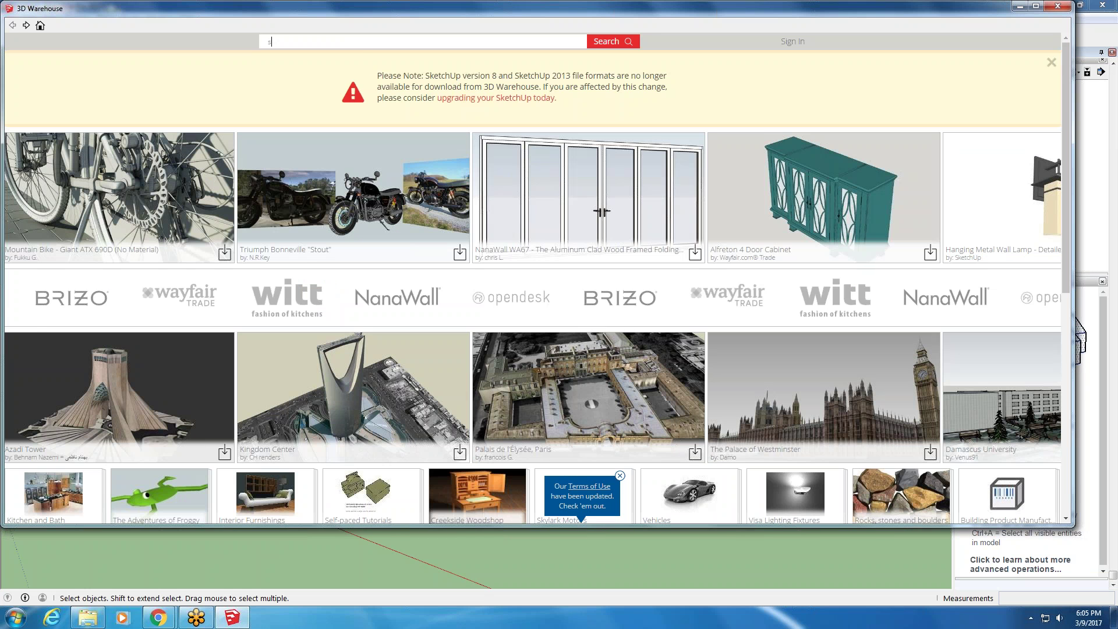
pyautogui.write('sofa')
pyautogui.press('Return')
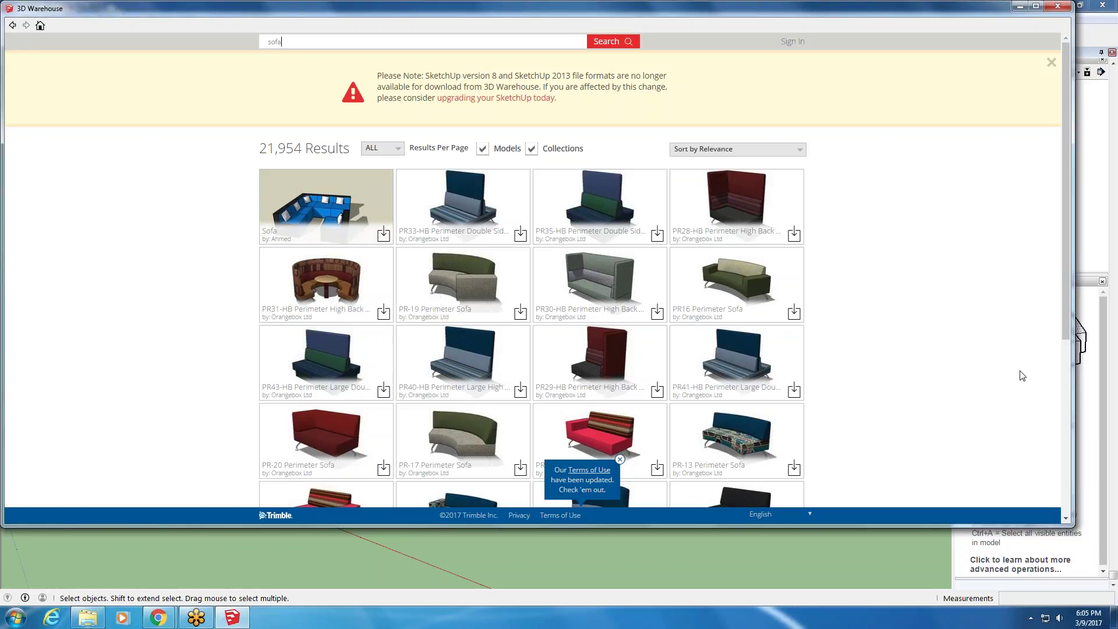
# - Scroll down through the 21,954 sofa model results
pyautogui.scroll(-5, 1022, 376)
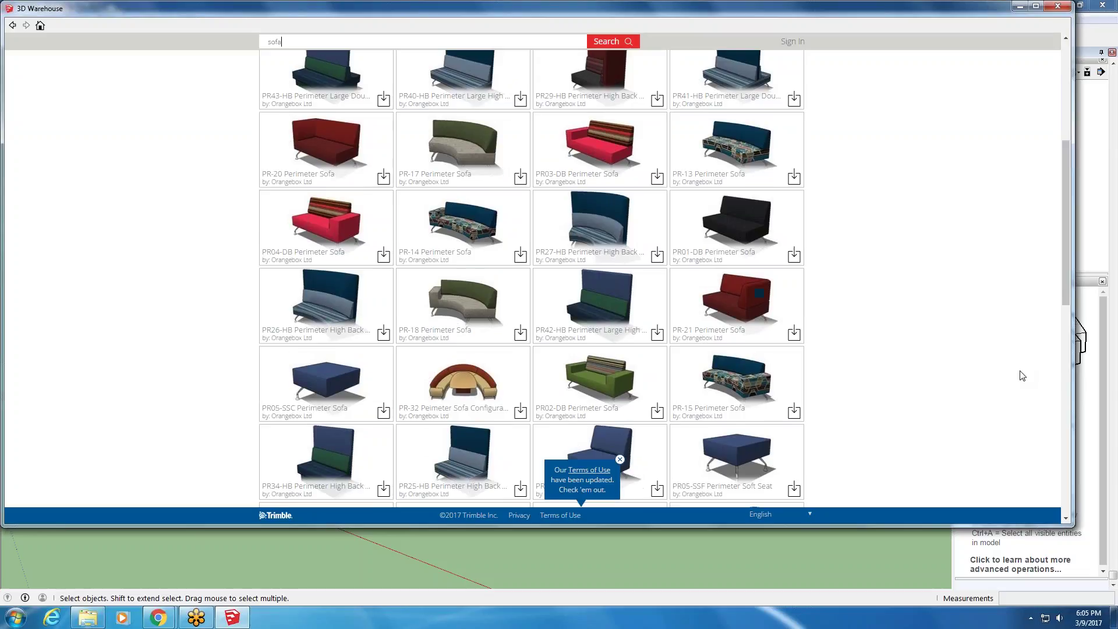
pyautogui.scroll(-10, 1022, 375)
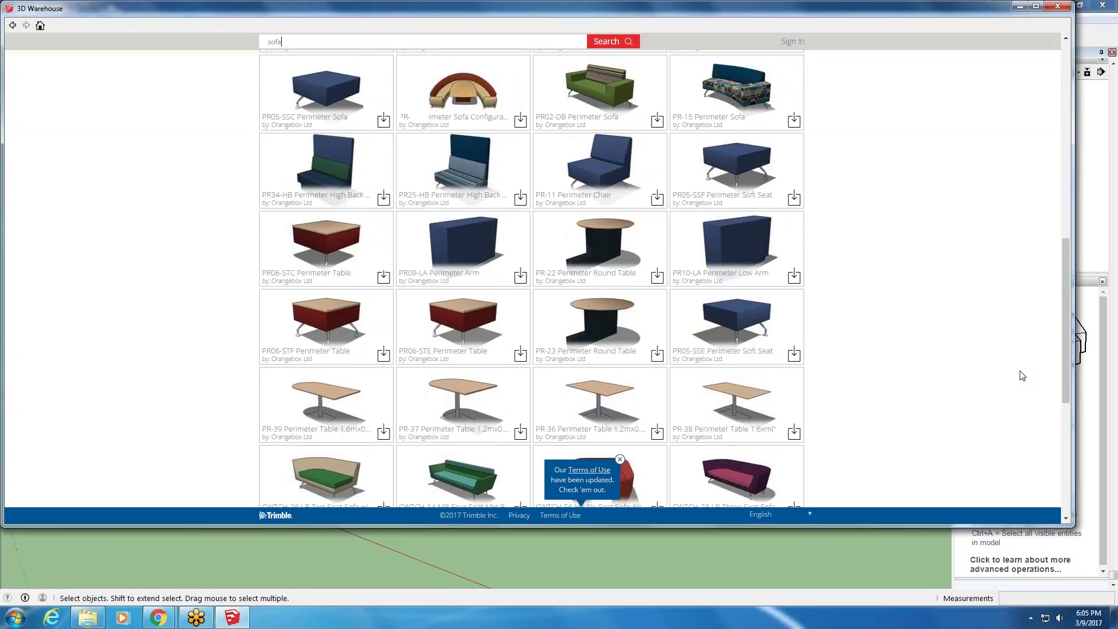
pyautogui.scroll(-10, 1022, 375)
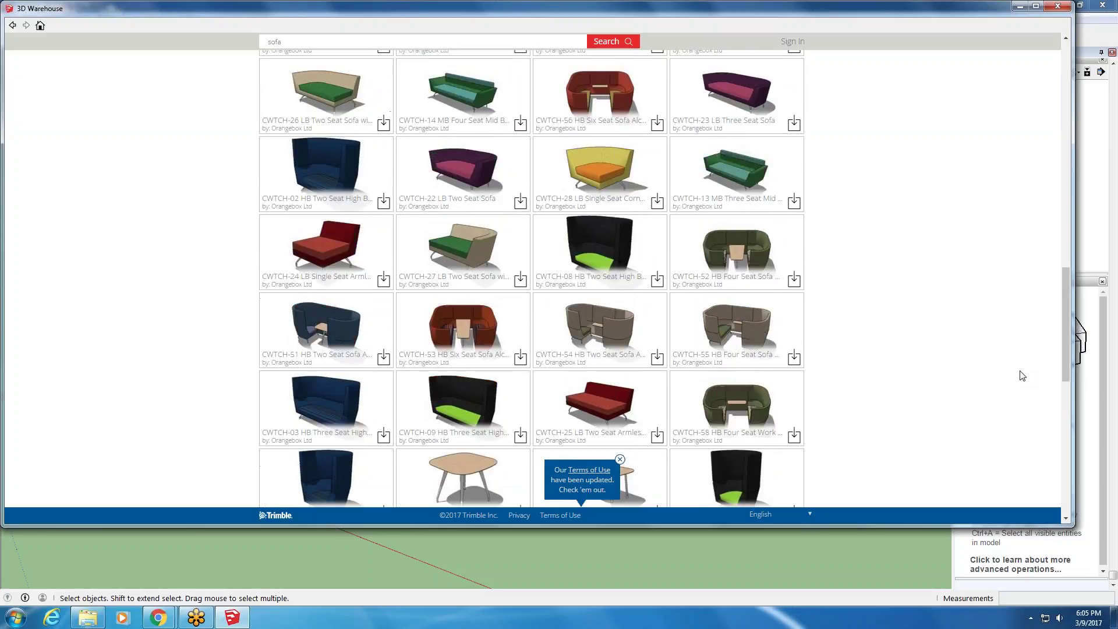
pyautogui.scroll(-10, 1022, 375)
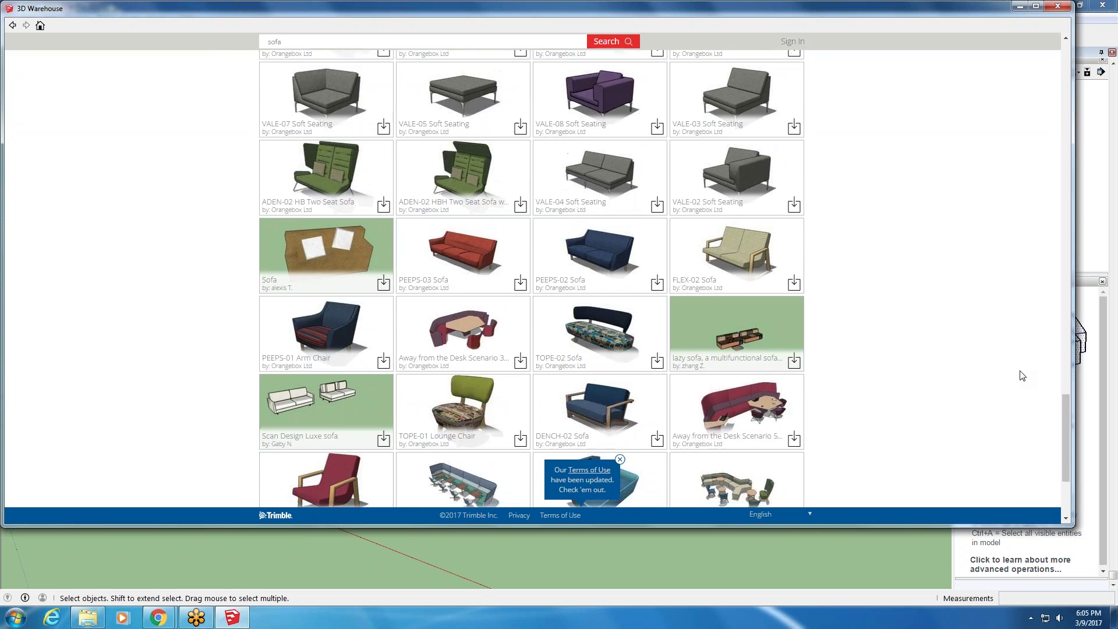
pyautogui.scroll(-10, 1022, 376)
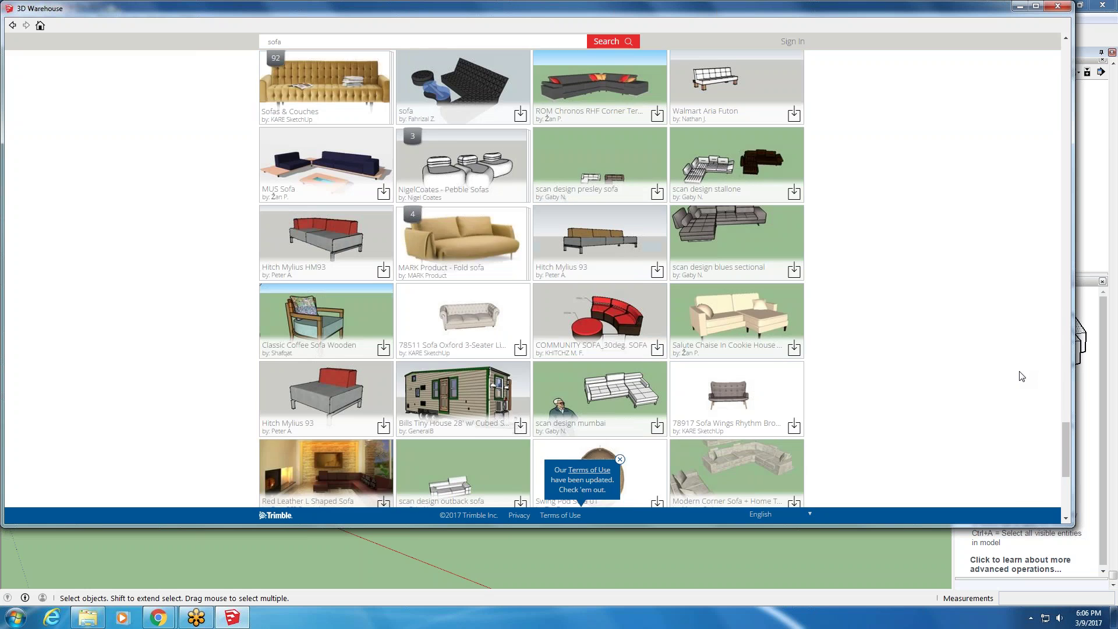
pyautogui.scroll(-10, 1020, 380)
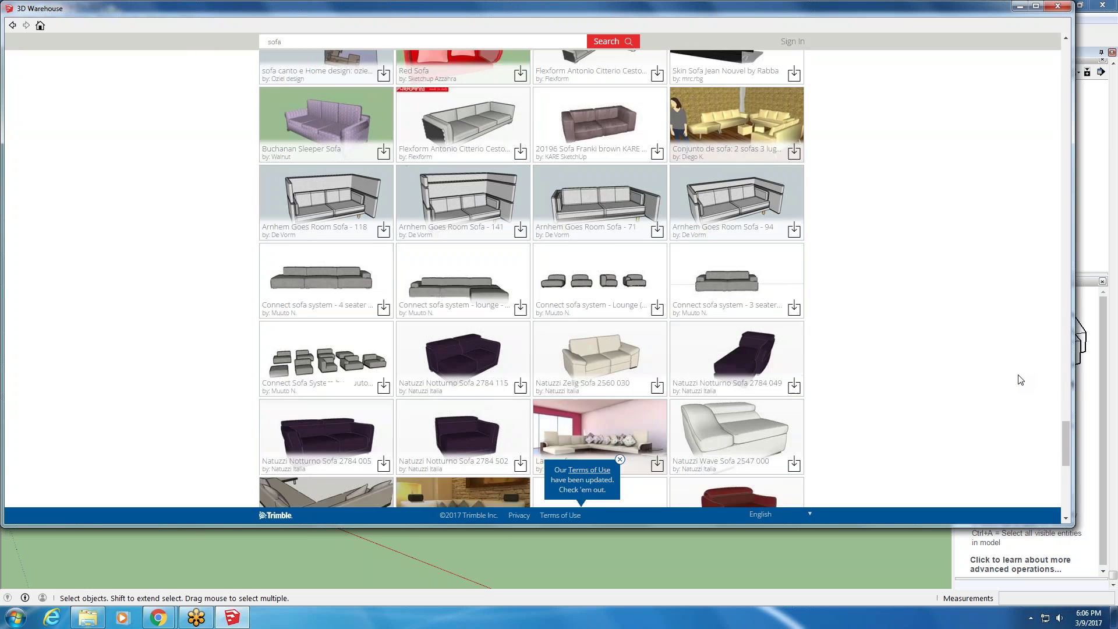
pyautogui.moveTo(1064, 457); pyautogui.dragTo(1078, 338)
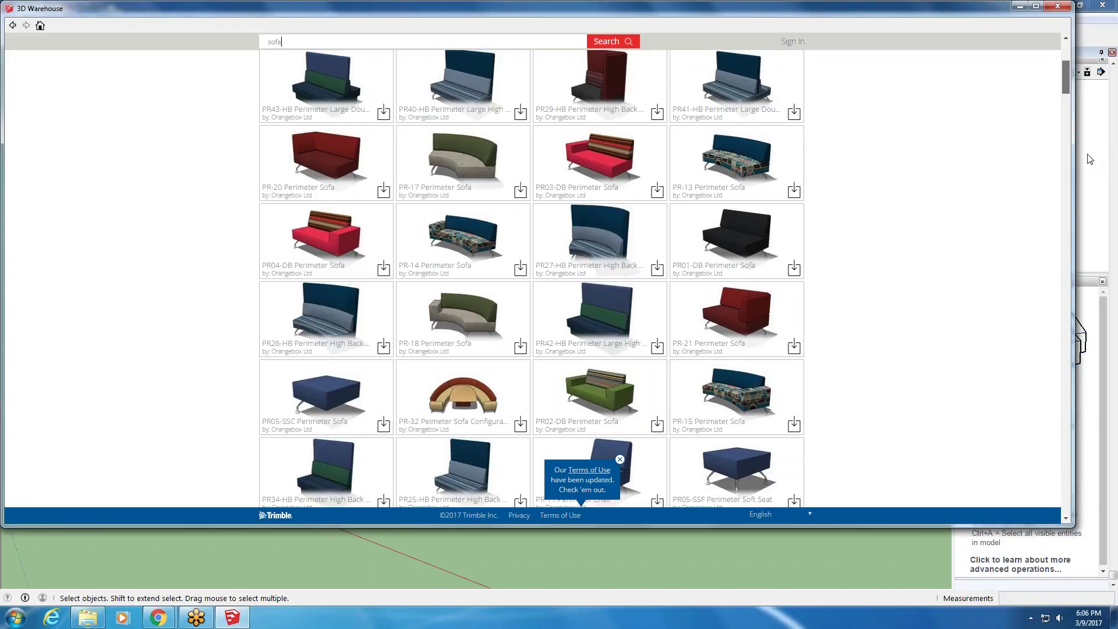
pyautogui.moveTo(1090, 159); pyautogui.dragTo(1090, 134)
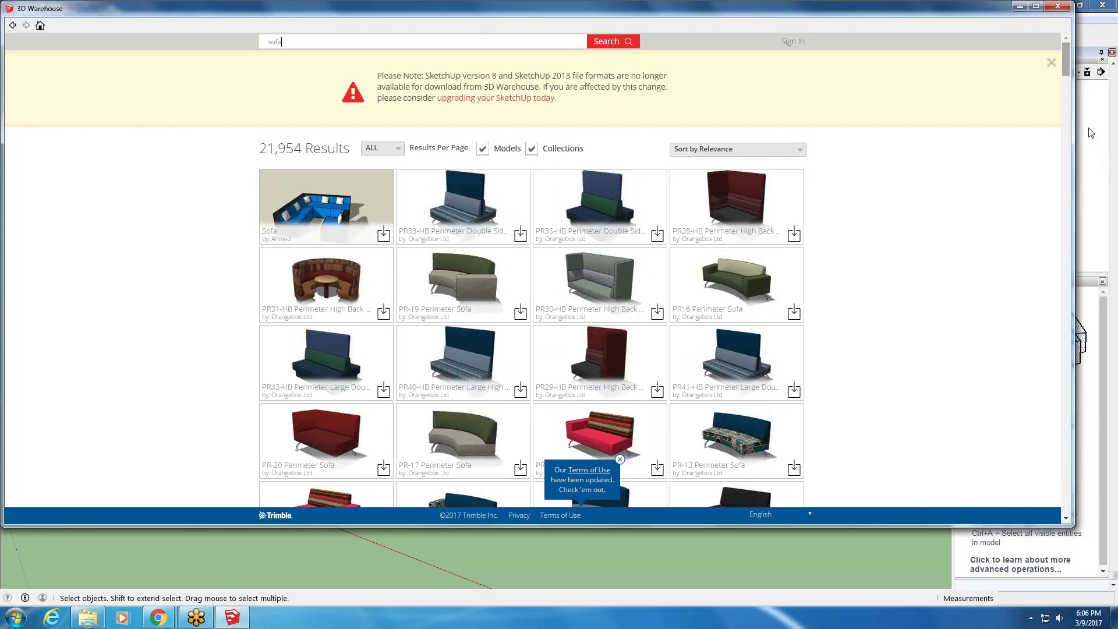
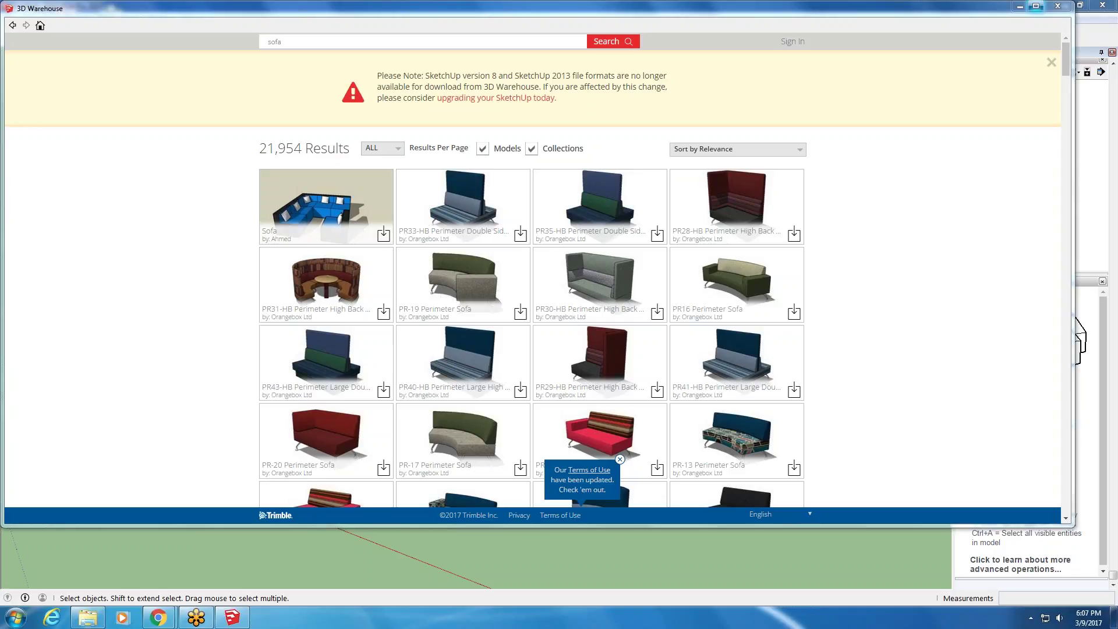
# - Minimize the 3D Warehouse window to bring the box model back into view
pyautogui.click(1023, 7)
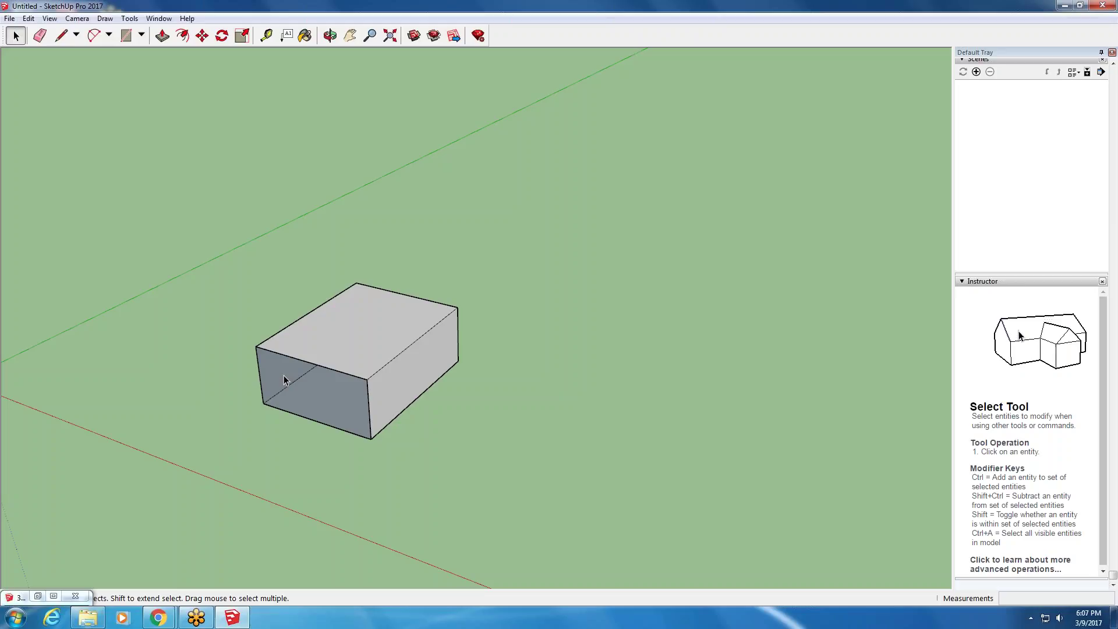
# - Orbit the box and browse the Camera and Tools menus without choosing a command
pyautogui.moveTo(508, 279); pyautogui.dragTo(343, 209, button='middle')
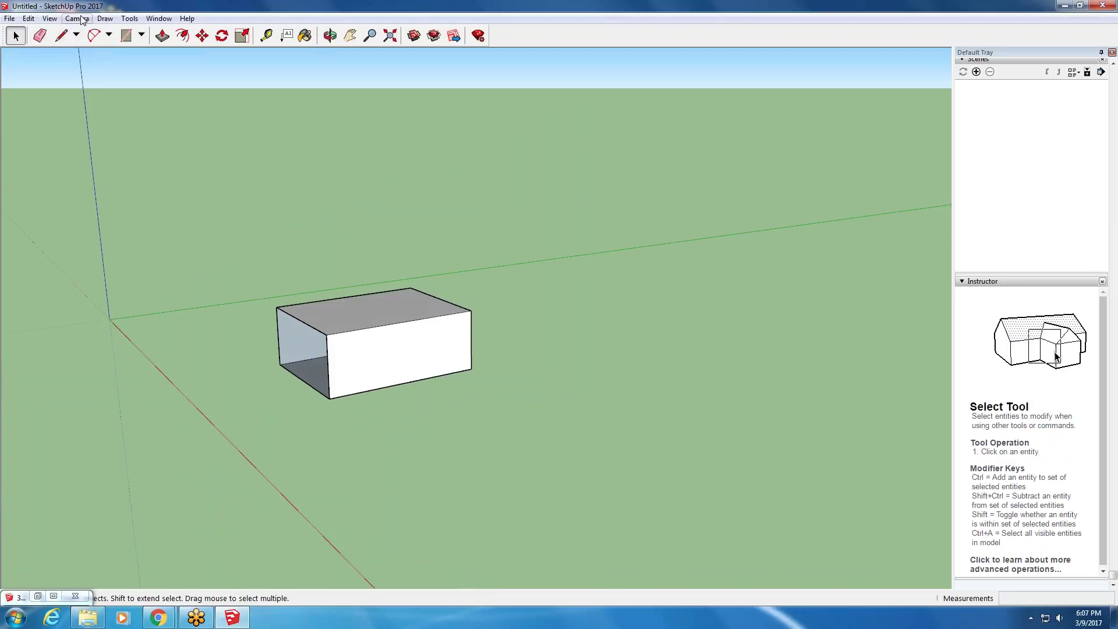
pyautogui.click(105, 18)
pyautogui.moveTo(81, 19)
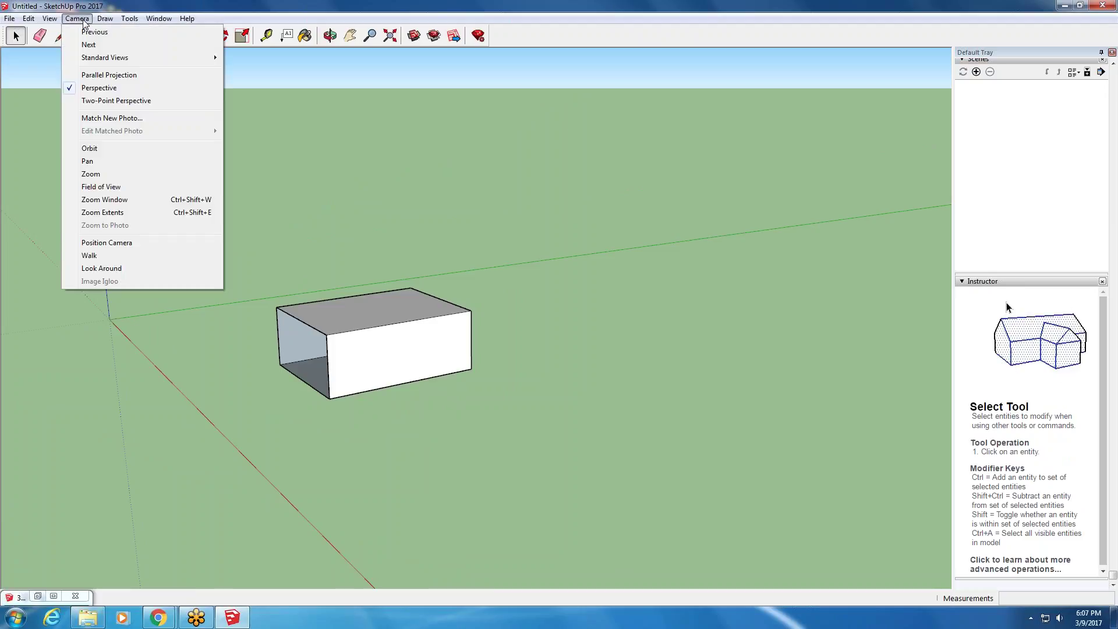
pyautogui.moveTo(130, 20)
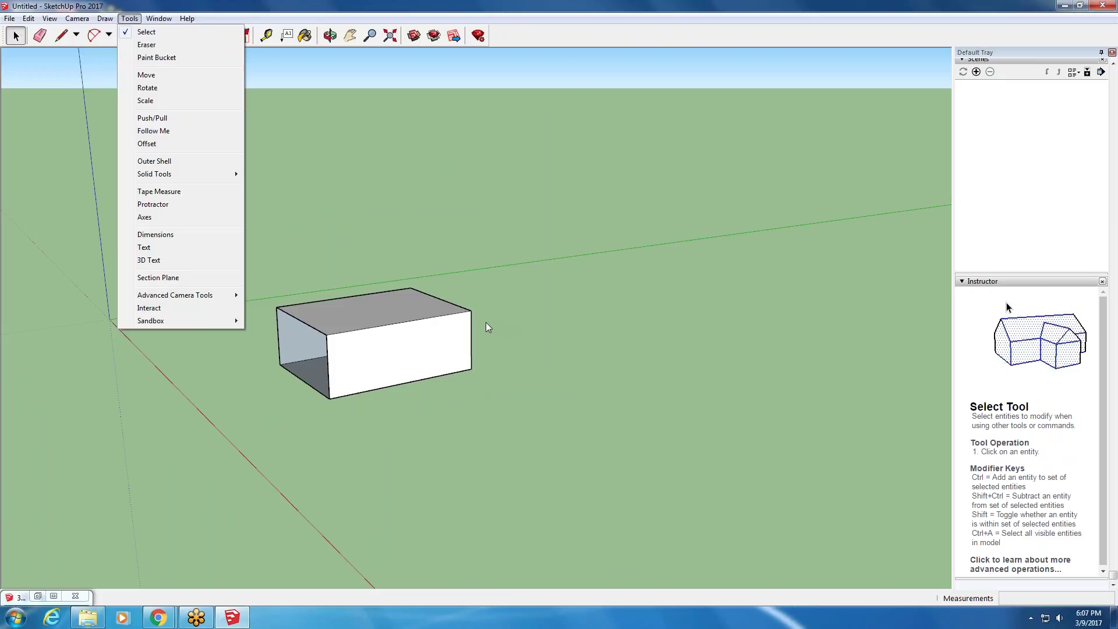
pyautogui.click(400, 502)
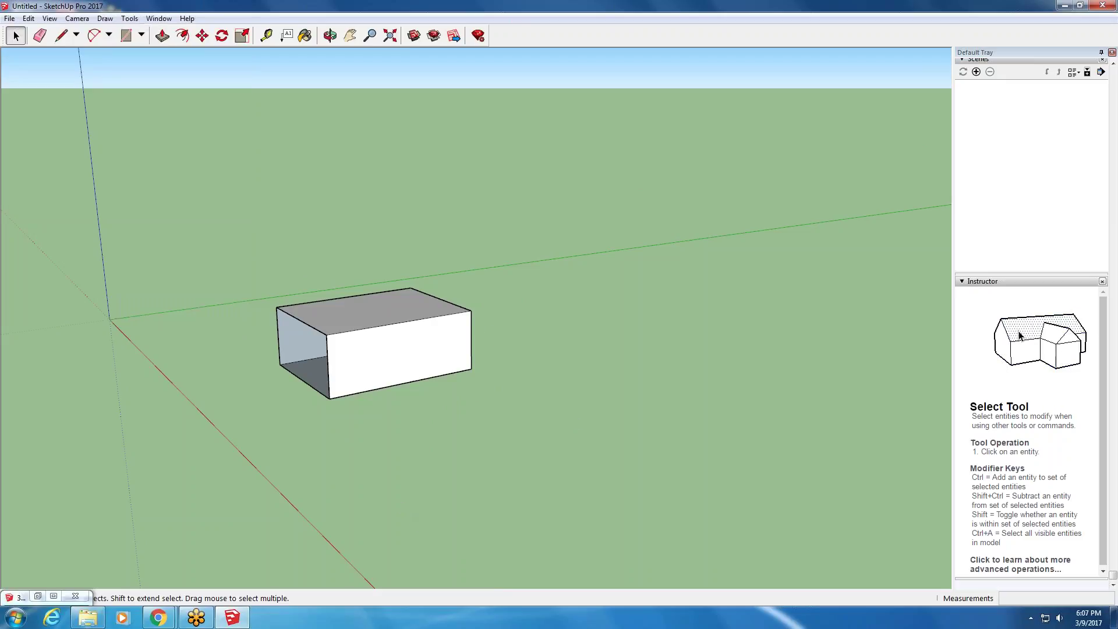
# - Orbit around the box to view it from the front and other sides
pyautogui.moveTo(563, 264); pyautogui.dragTo(428, 234, button='middle')
pyautogui.scroll(3, 428, 234)
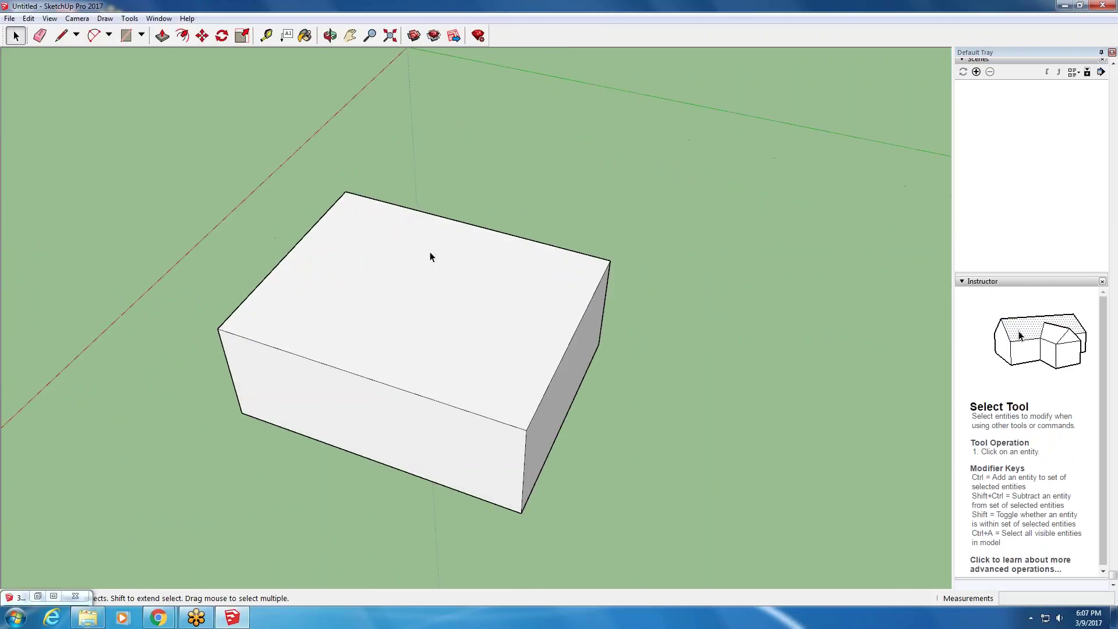
pyautogui.moveTo(429, 399); pyautogui.dragTo(445, 304, button='middle')
pyautogui.moveTo(280, 388); pyautogui.dragTo(57, 445, button='middle')
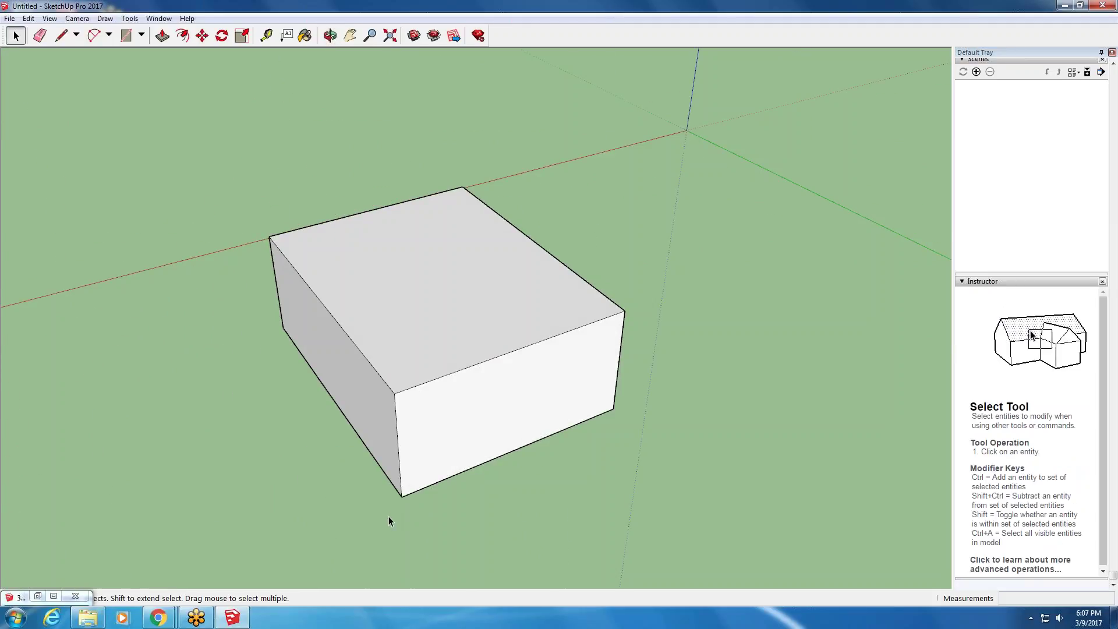
pyautogui.moveTo(407, 413); pyautogui.dragTo(461, 349, button='middle')
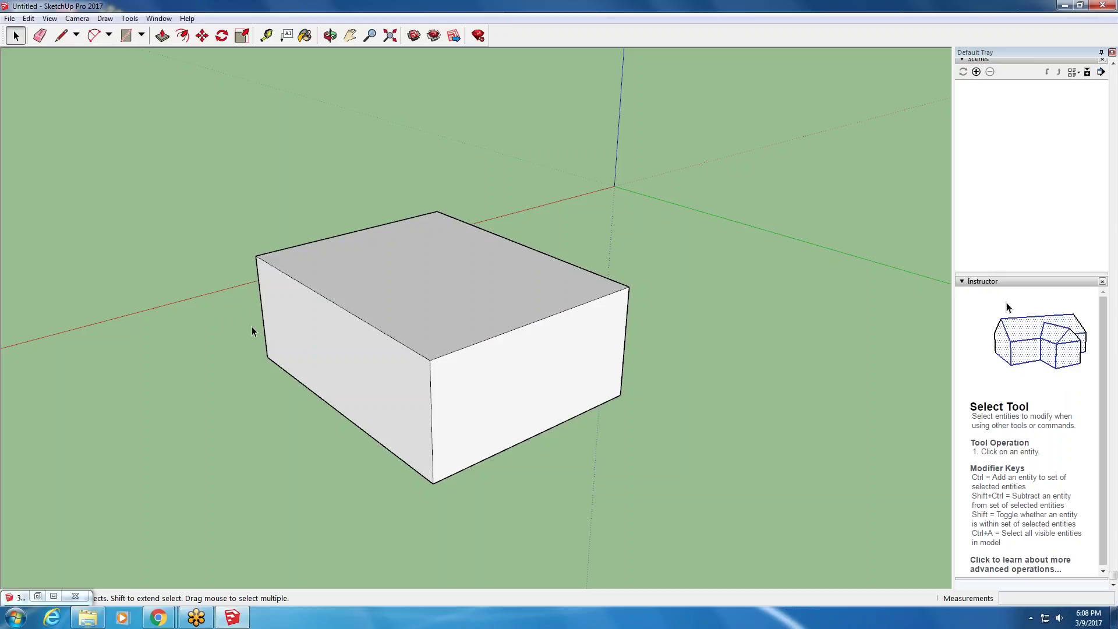
# - Select and deselect the box's left face, then minimise SketchUp to the desktop
pyautogui.click(429, 461)
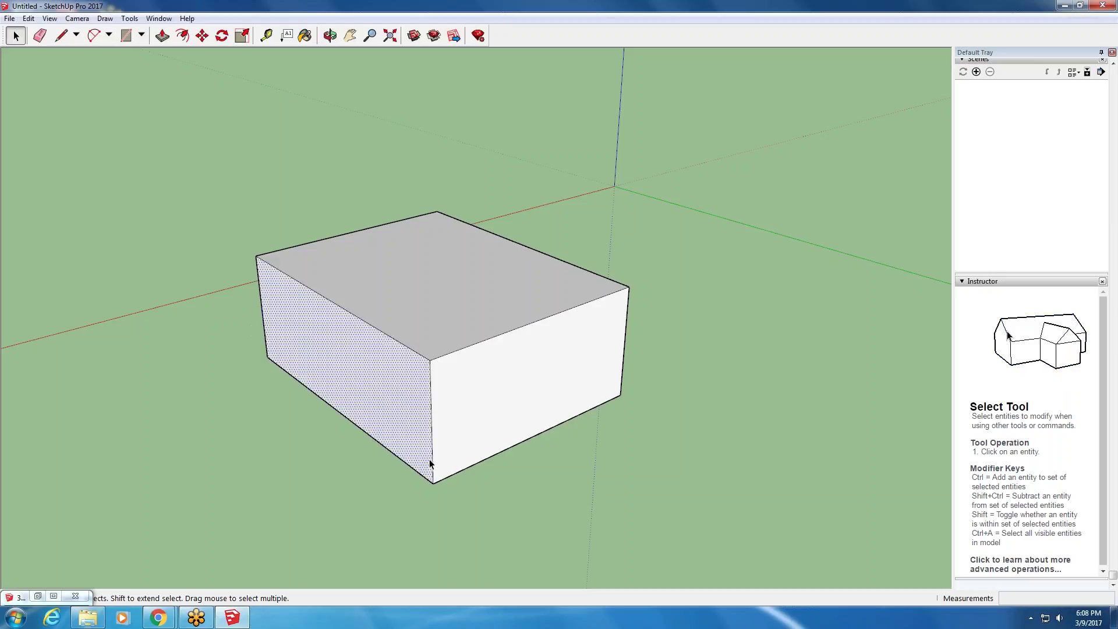
pyautogui.click(325, 515)
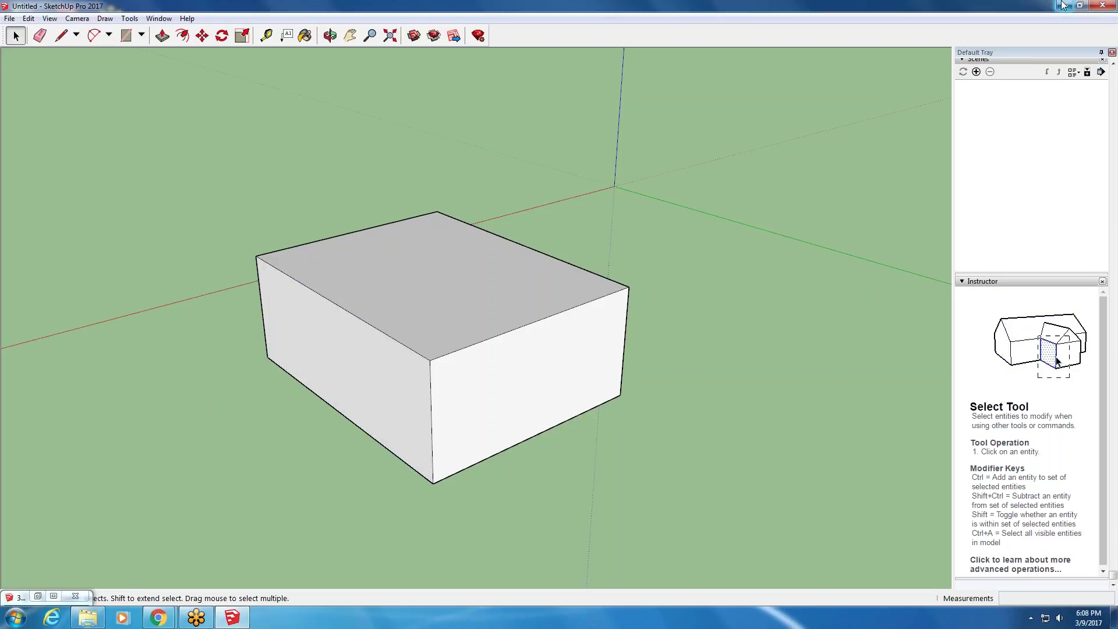
pyautogui.press('super+d')
# - Restore Chrome and open Example of Rendering Plugin from the course's Extra Videos page
pyautogui.moveTo(166, 622)
pyautogui.click(172, 562)
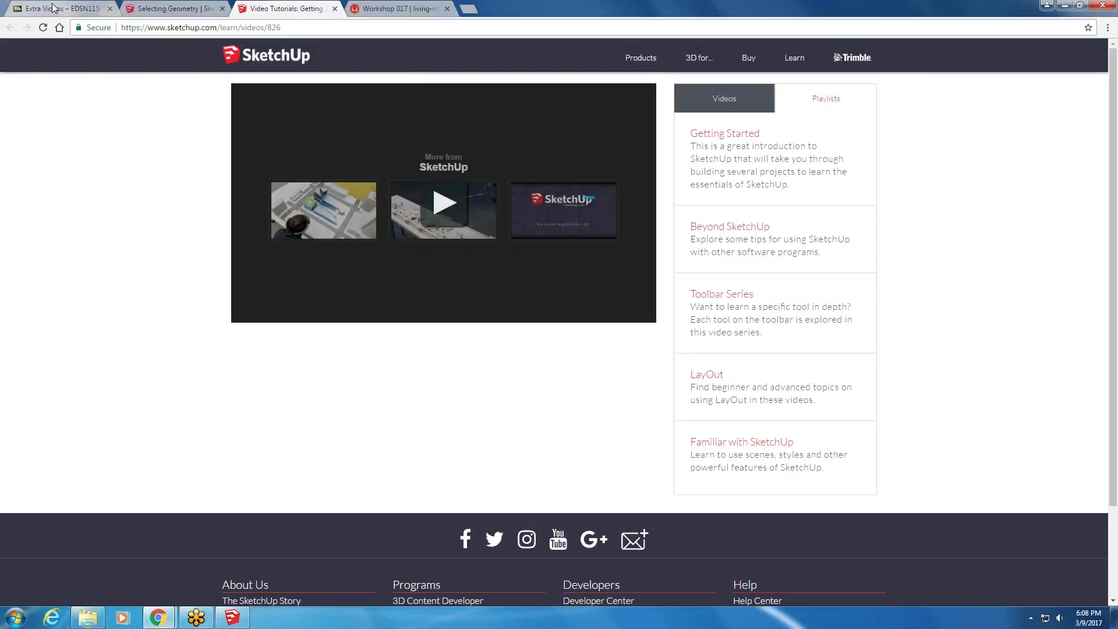
pyautogui.click(52, 5)
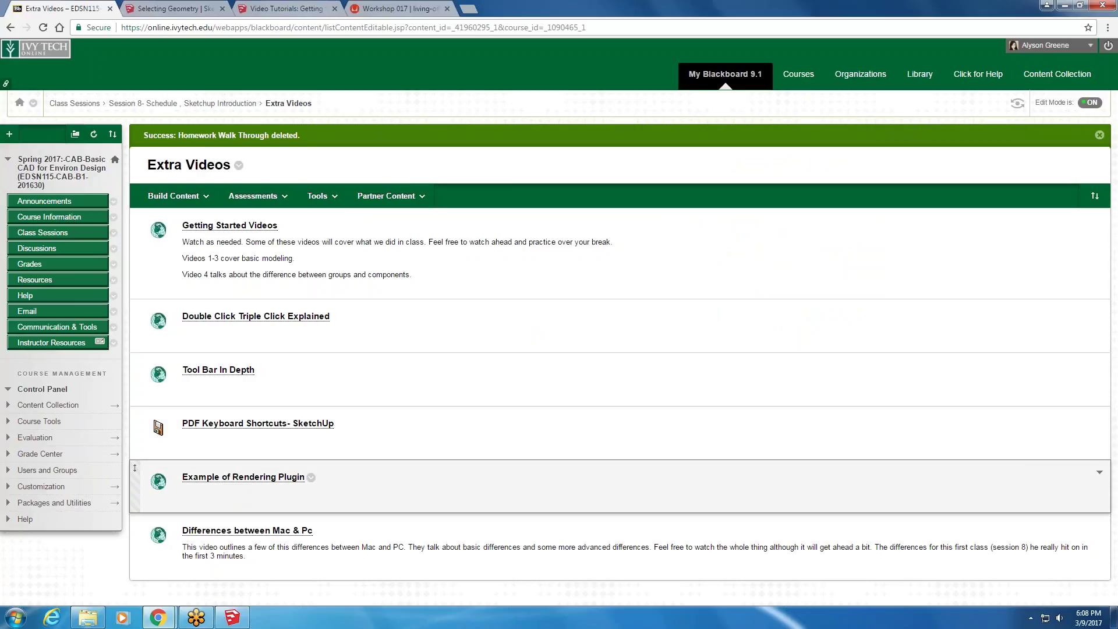
pyautogui.click(233, 477)
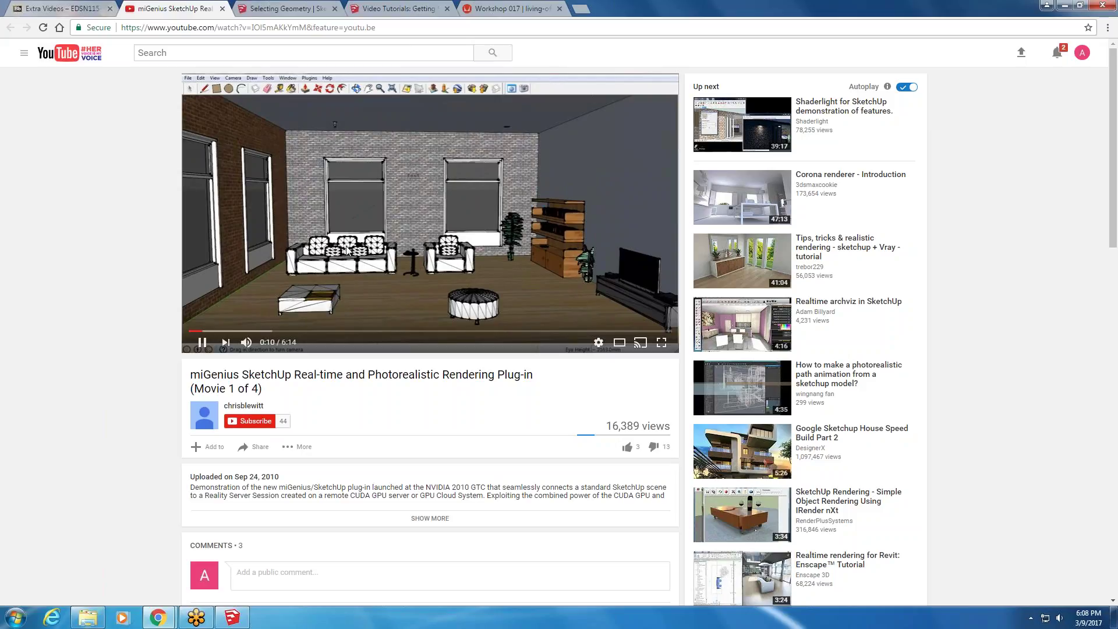
# - Skip the miGenius demo ahead to about 1:00 and 1:31, then open the Shaderlight video
pyautogui.click(267, 331)
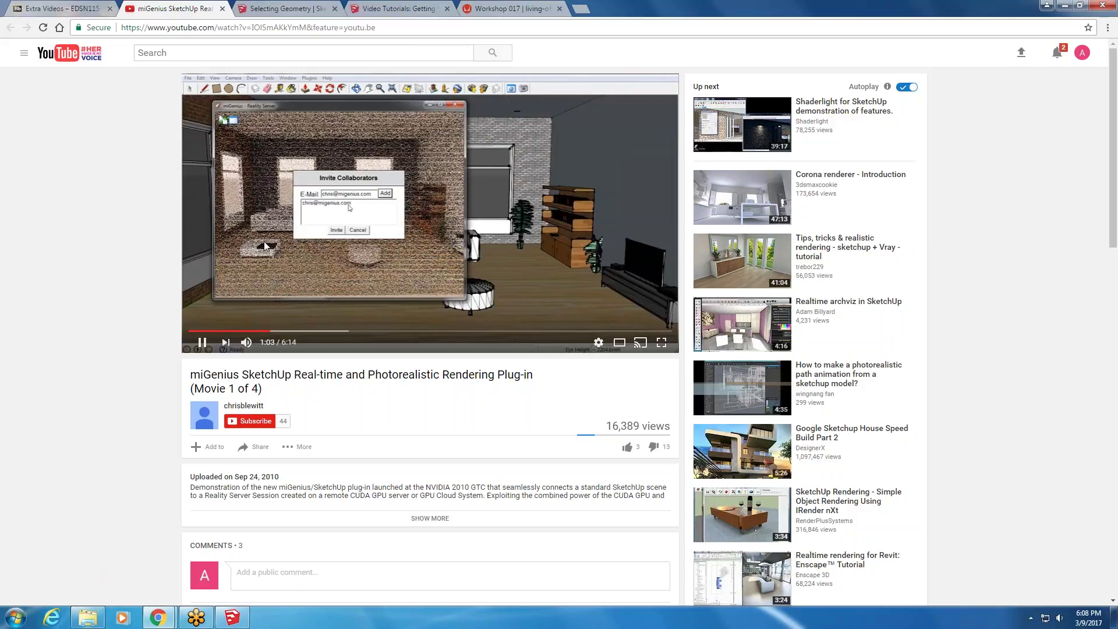
pyautogui.click(306, 332)
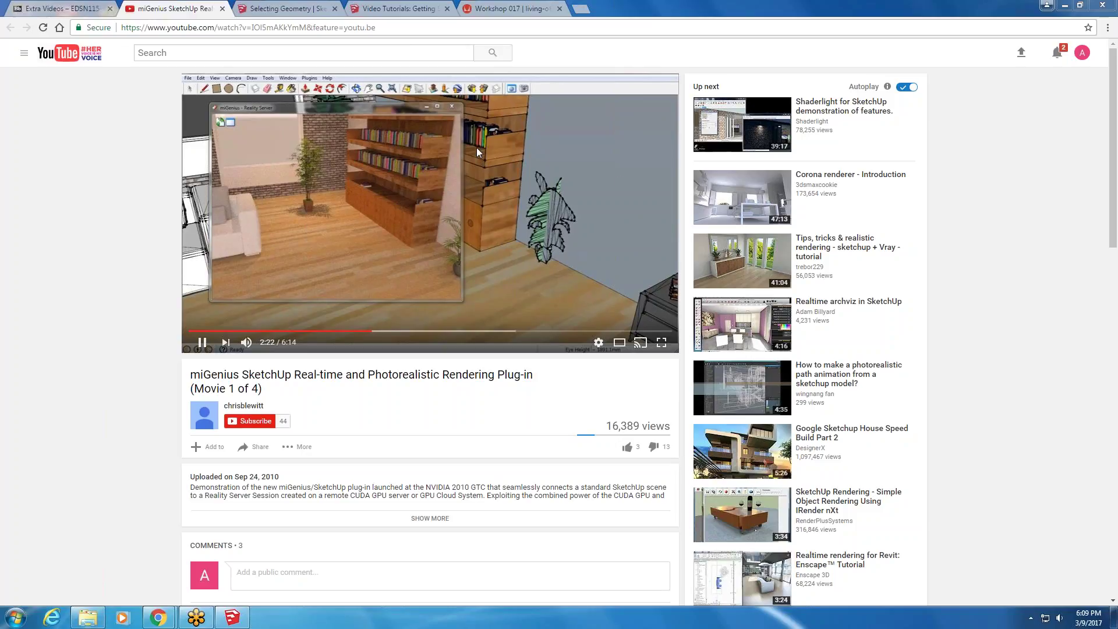
pyautogui.click(812, 129)
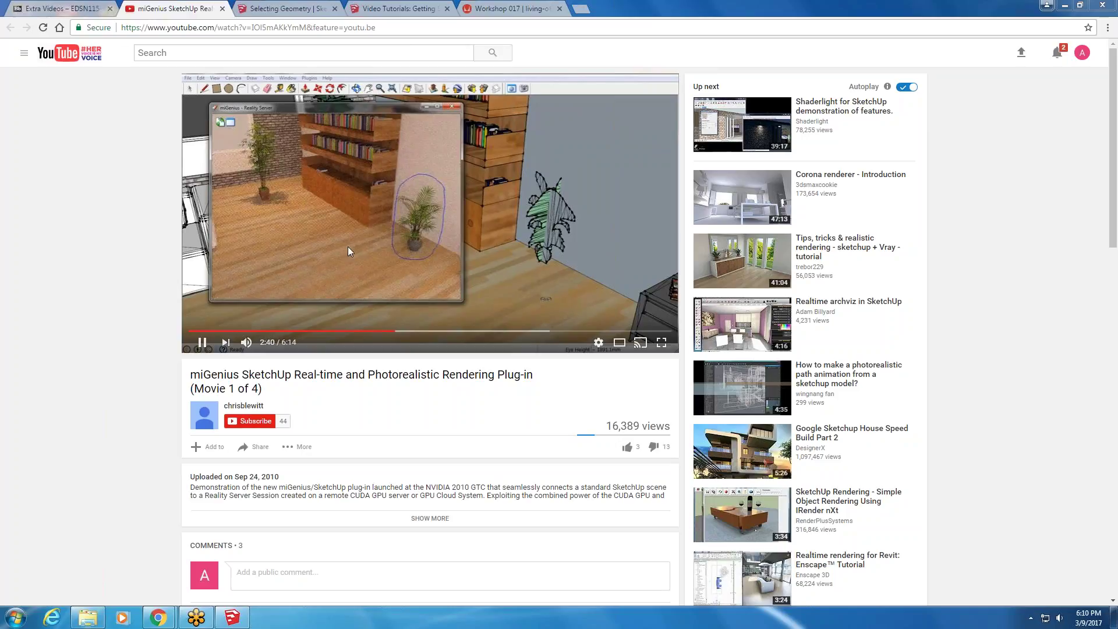
# - Switch back through the Extra Videos and SketchUp tutorials tabs, then minimise Chrome
pyautogui.click(81, 9)
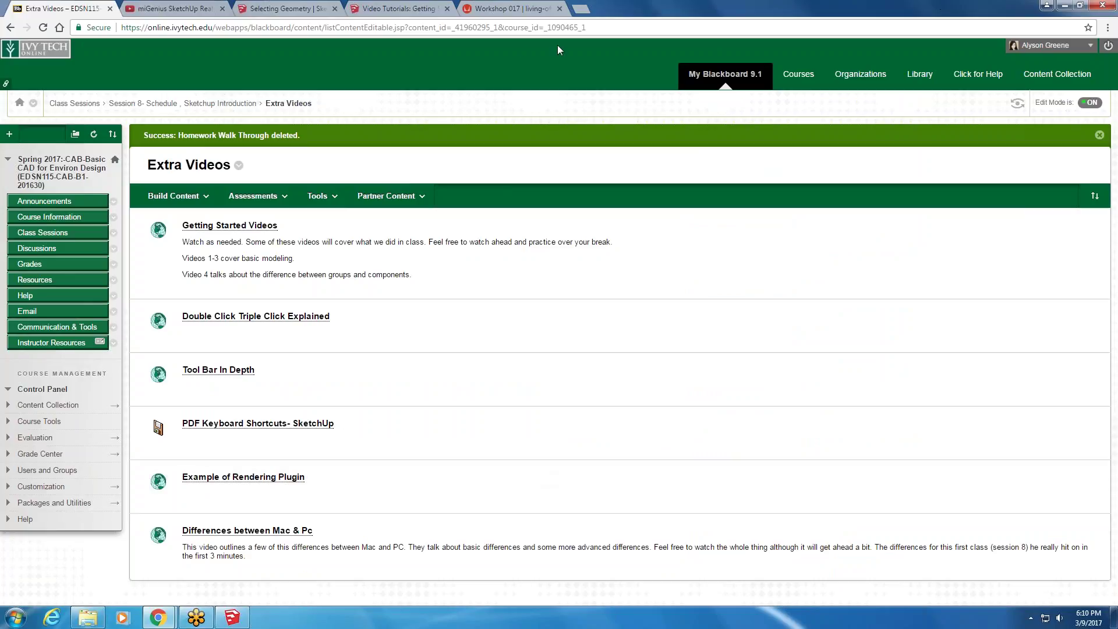
pyautogui.click(401, 9)
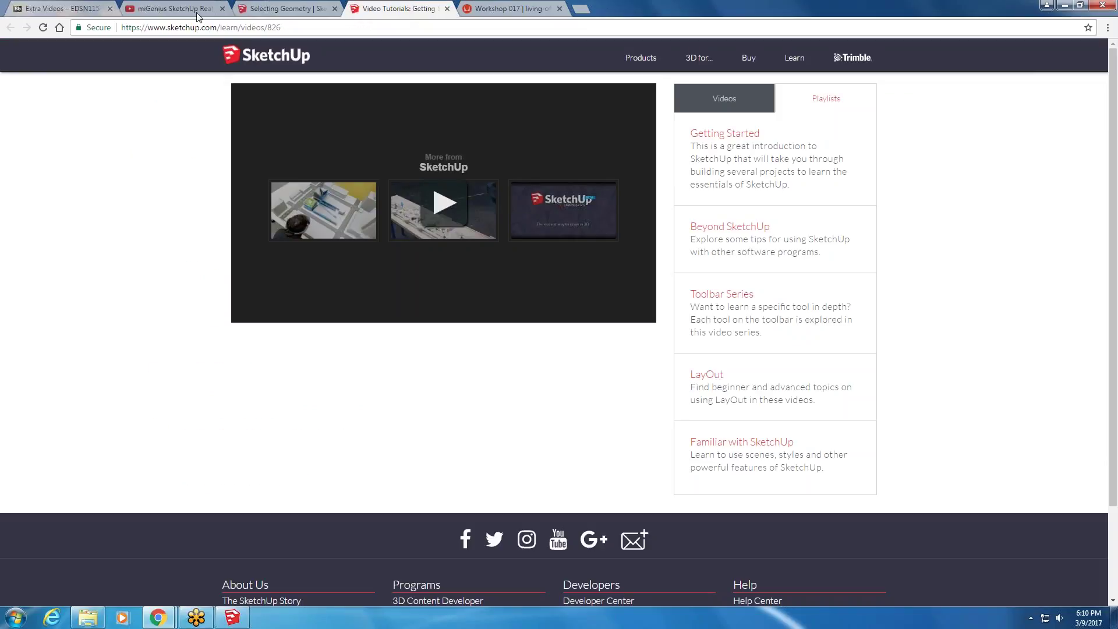
pyautogui.click(1069, 6)
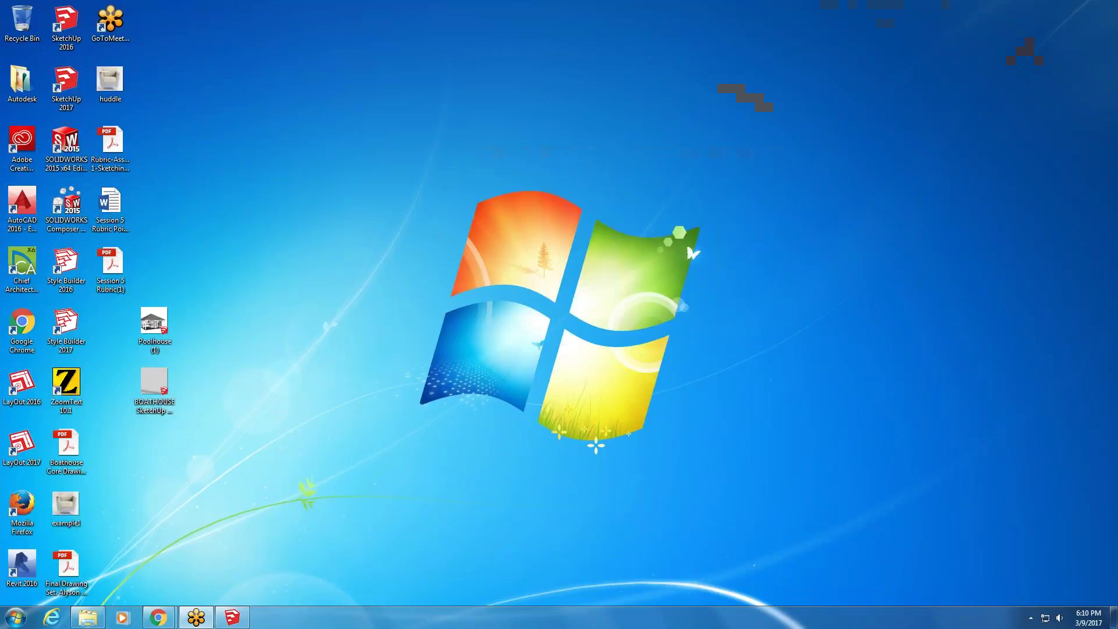
# - Restore SketchUp and search 3D Warehouse for 'stairs dynamic' in place of 'sofa'
pyautogui.click(231, 617)
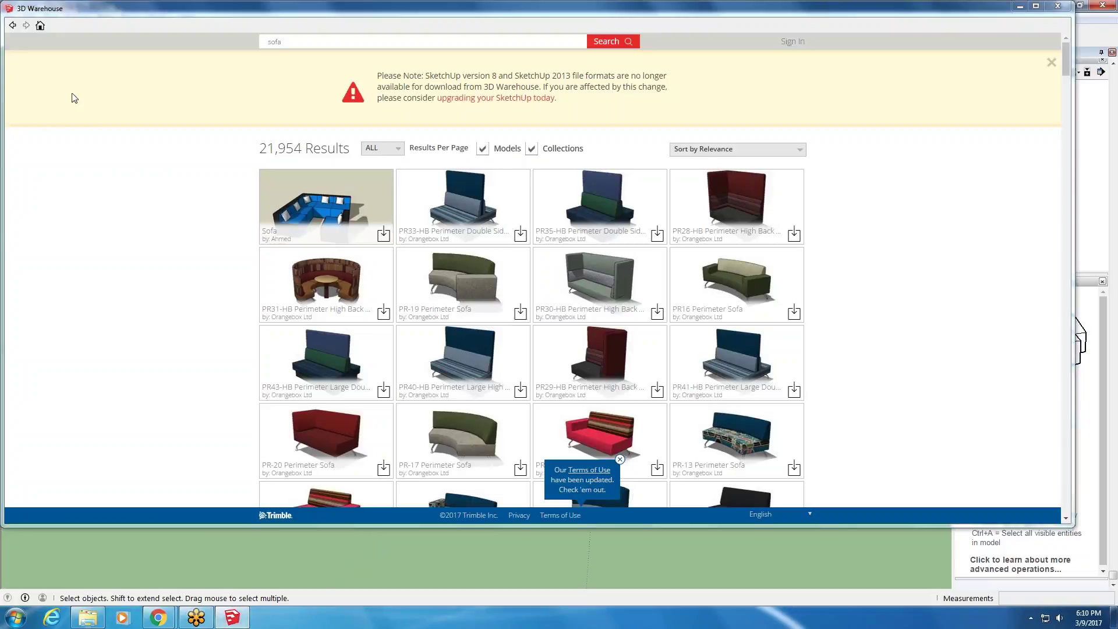
pyautogui.click(356, 42)
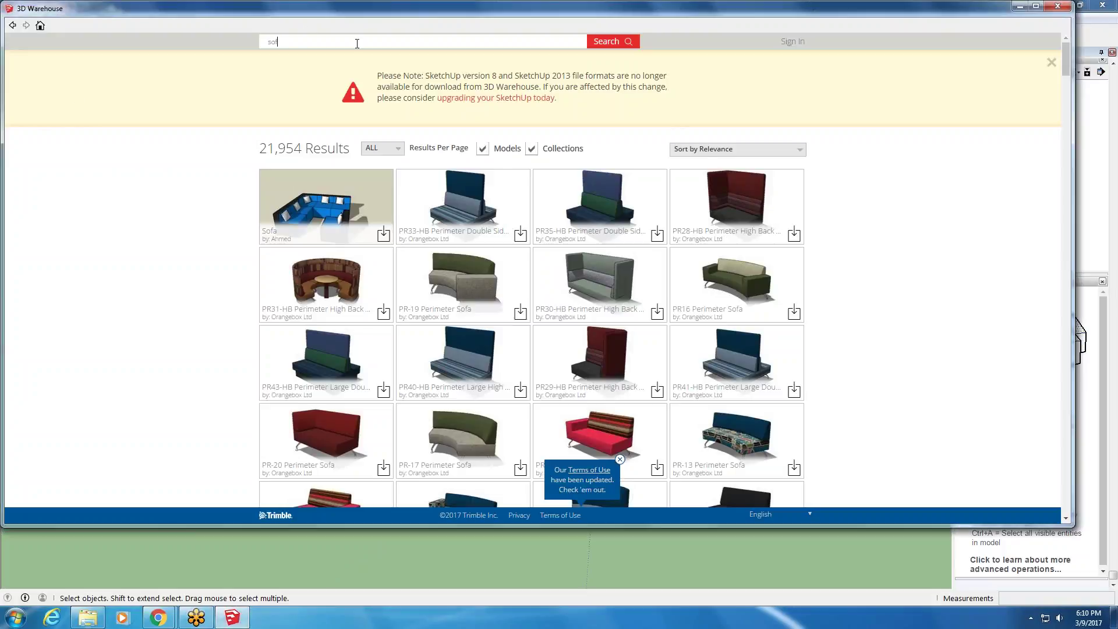
pyautogui.press('BackSpace')
pyautogui.click(357, 43)
pyautogui.write('stair')
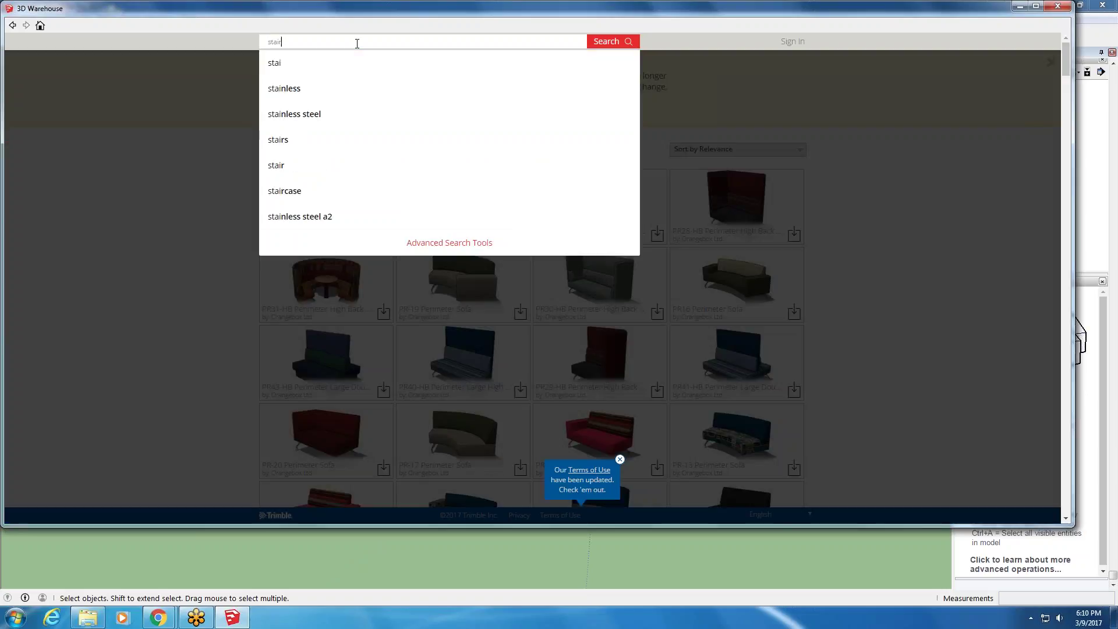
pyautogui.write('s dynamic')
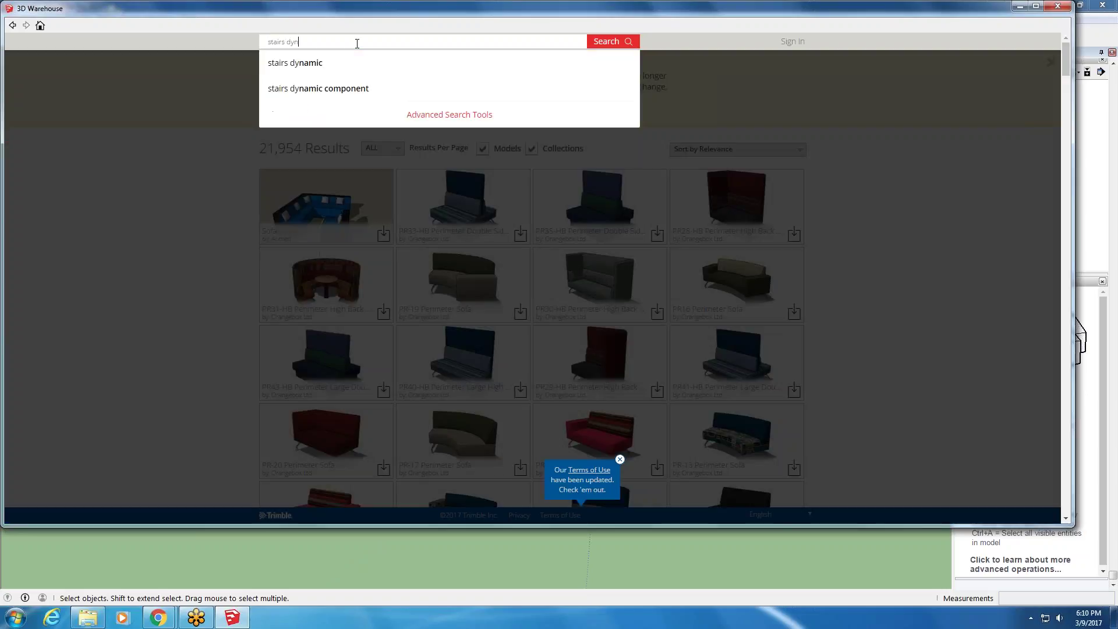
pyautogui.press('Return')
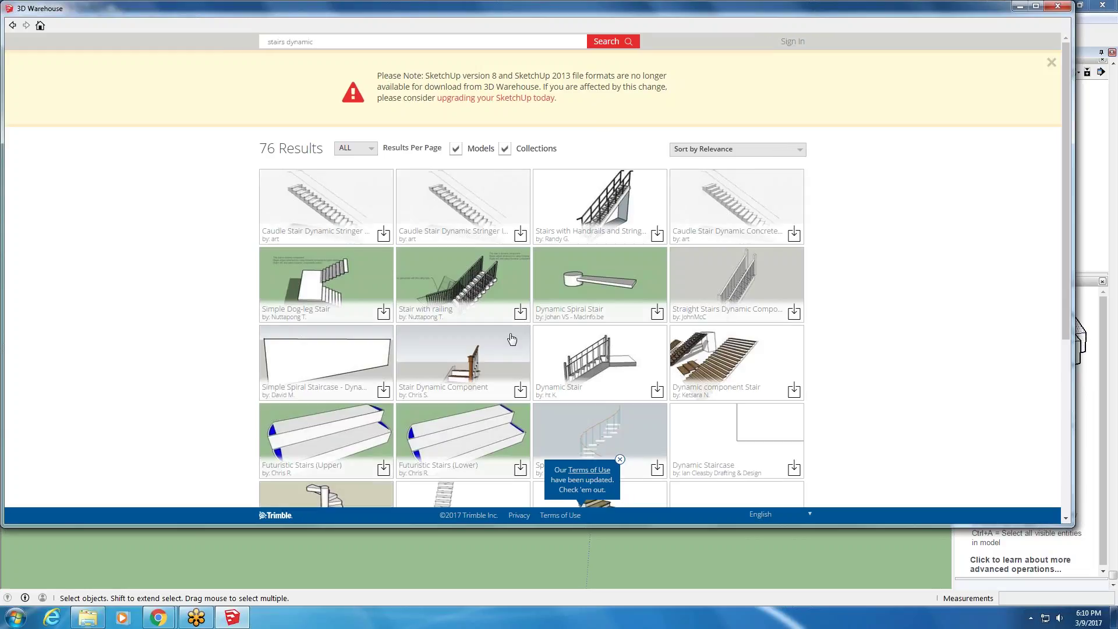
# - Load the Caudle Stair Dynamic Stringer Outside DC model straight into the SketchUp model
pyautogui.click(326, 201)
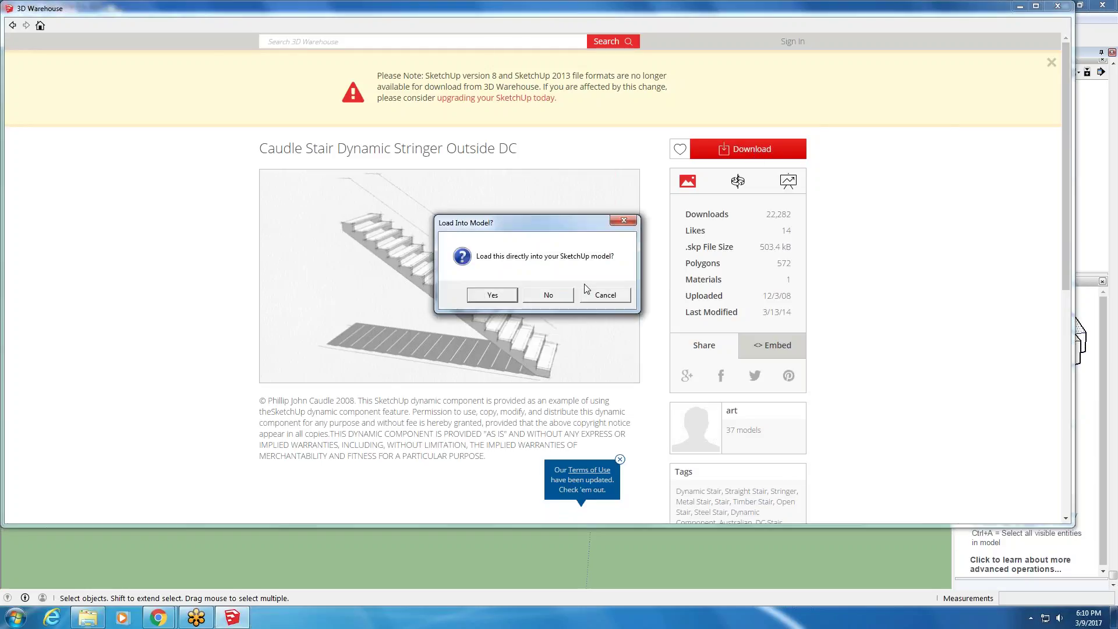
pyautogui.click(494, 292)
pyautogui.scroll(-10, 350, 372)
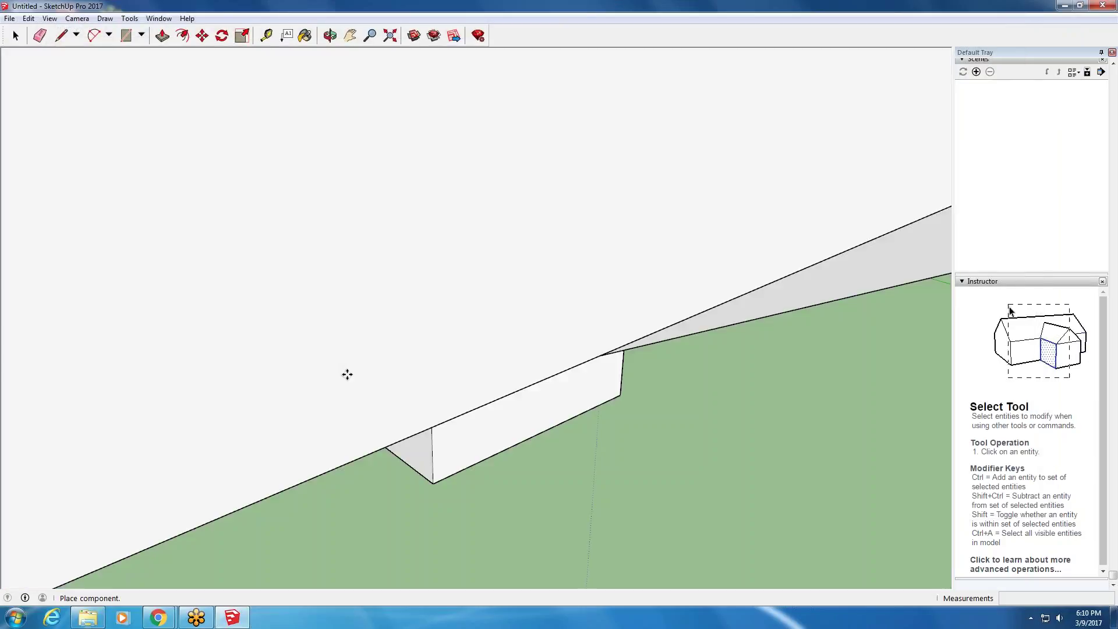
# - Place the Caudle stair component beside the box and orbit to a side-on view
pyautogui.click(305, 341)
pyautogui.moveTo(326, 349); pyautogui.dragTo(621, 315, button='middle')
pyautogui.scroll(3, 621, 315)
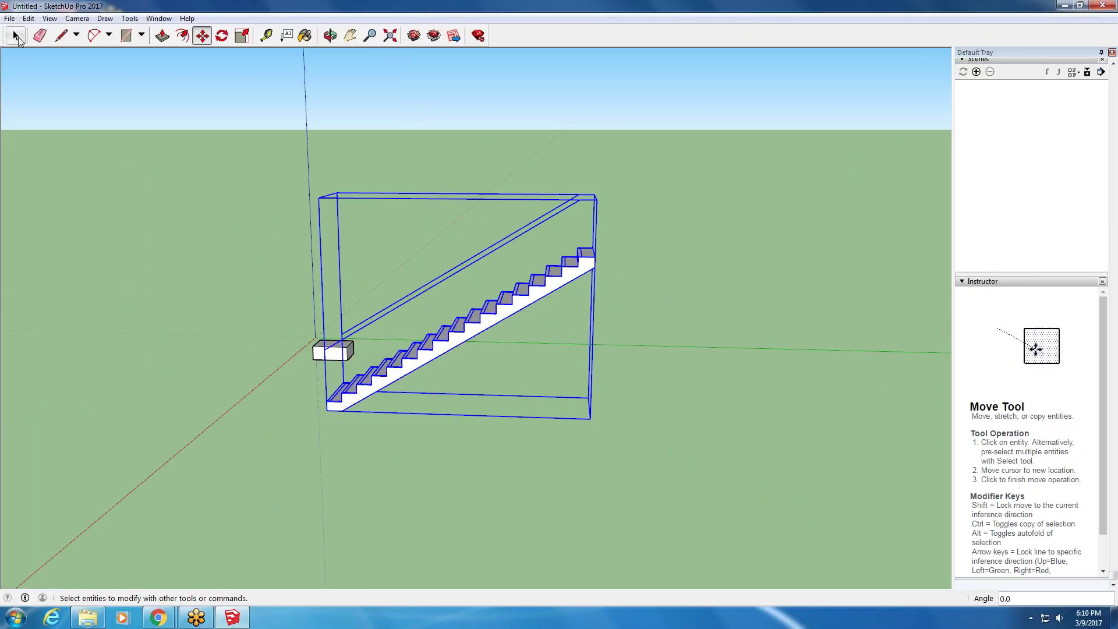
pyautogui.click(16, 35)
# - Open the stair component for editing, try the Scale tool, then return to Select
pyautogui.doubleClick(529, 307)
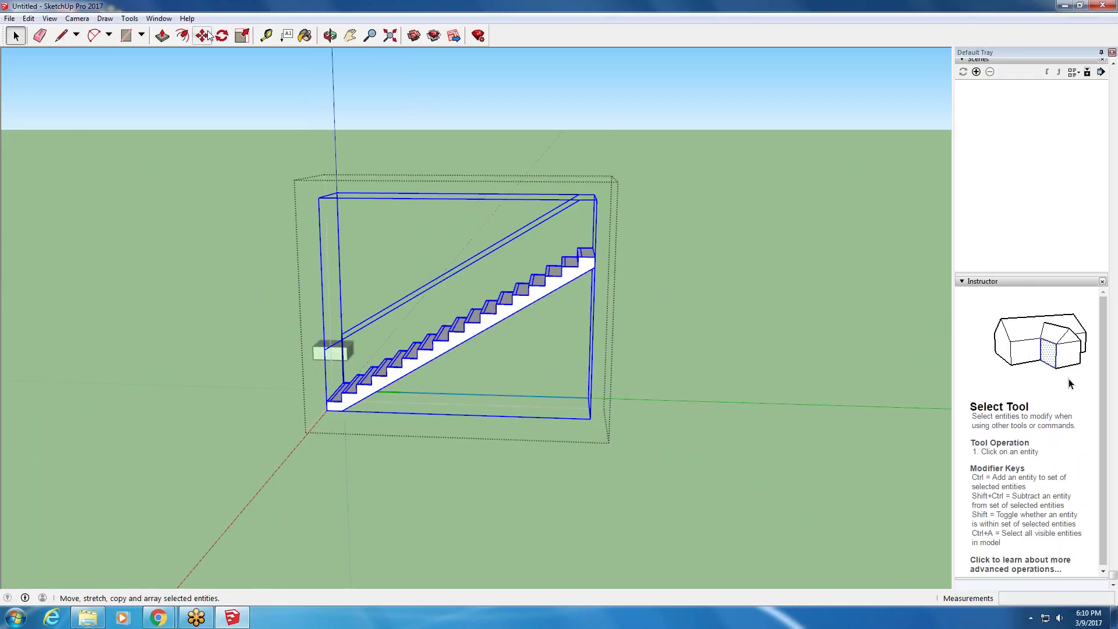
pyautogui.click(242, 36)
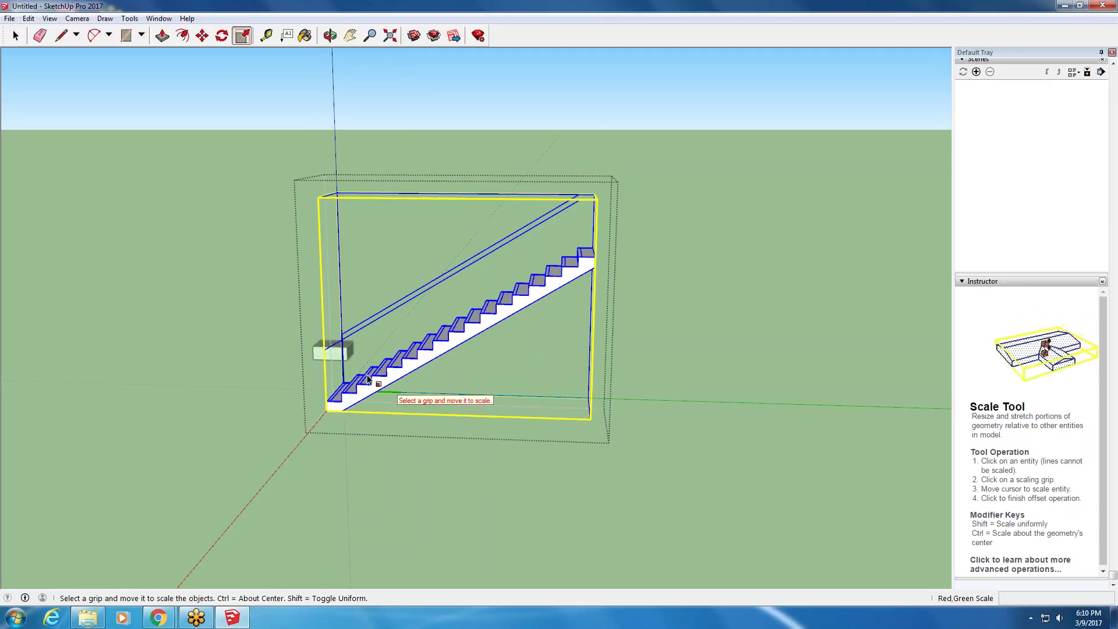
pyautogui.scroll(-4, 336, 344)
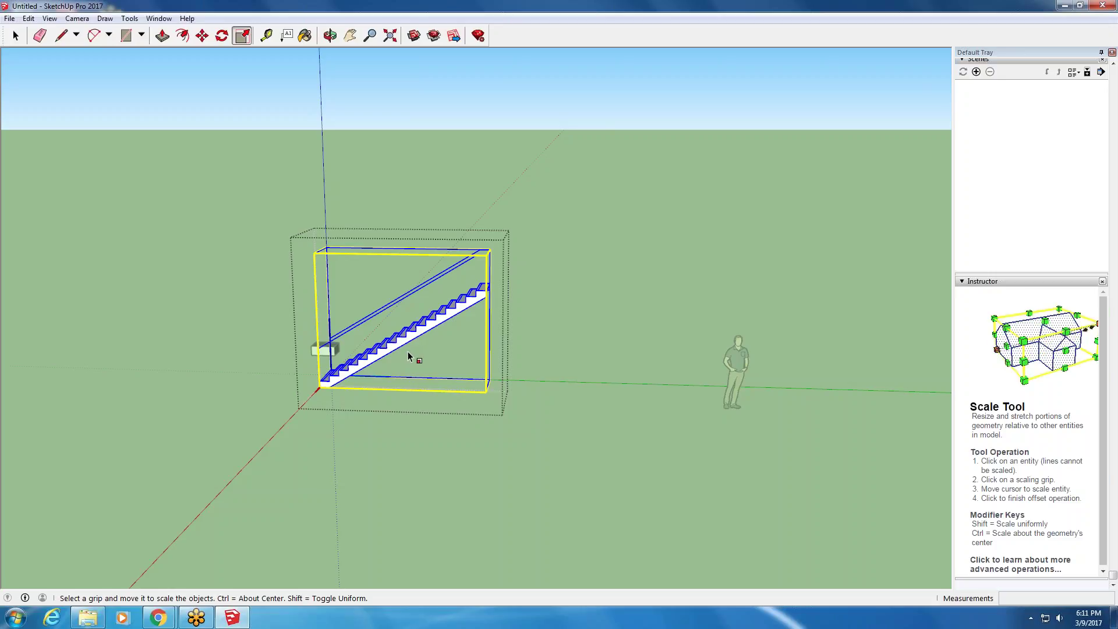
pyautogui.click(15, 36)
pyautogui.click(16, 35)
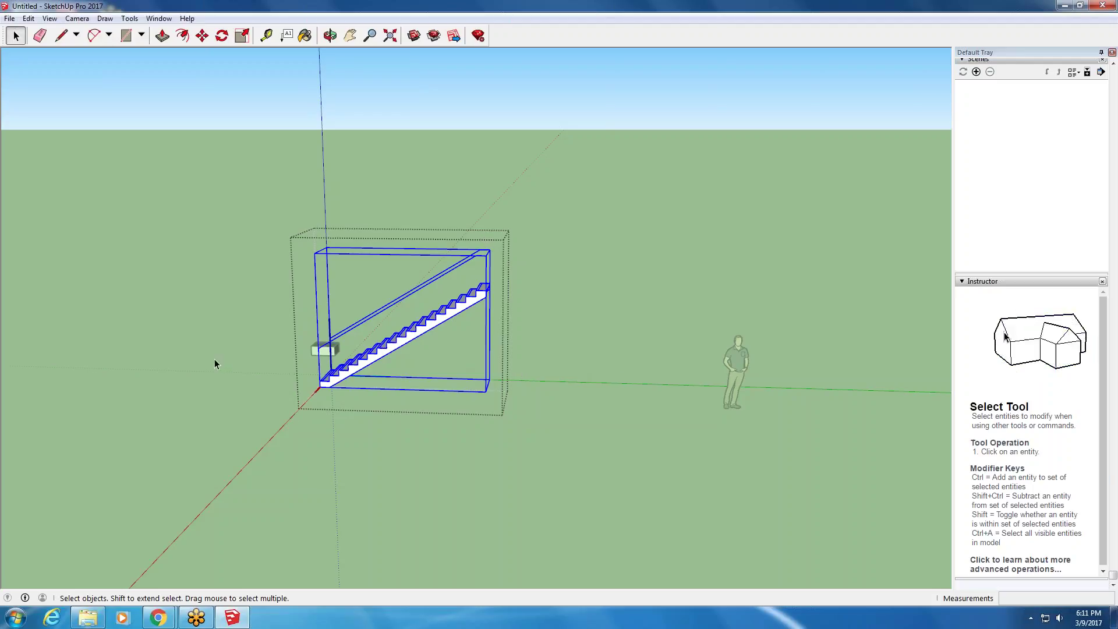
# - Exit the stair component and delete the staircase and railing group
pyautogui.click(622, 374)
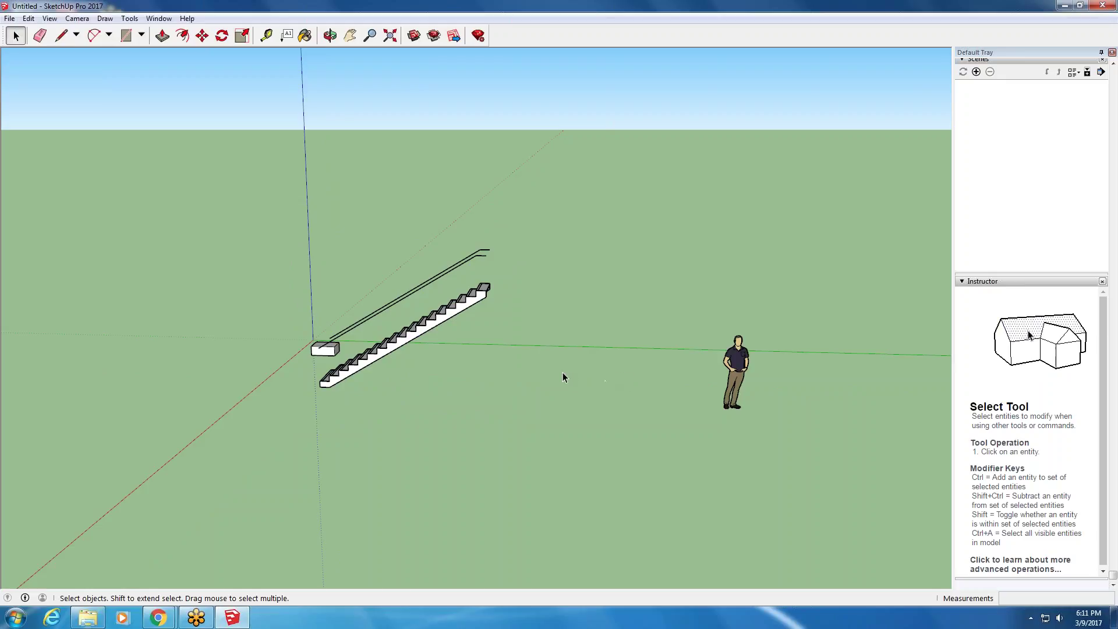
pyautogui.click(361, 365)
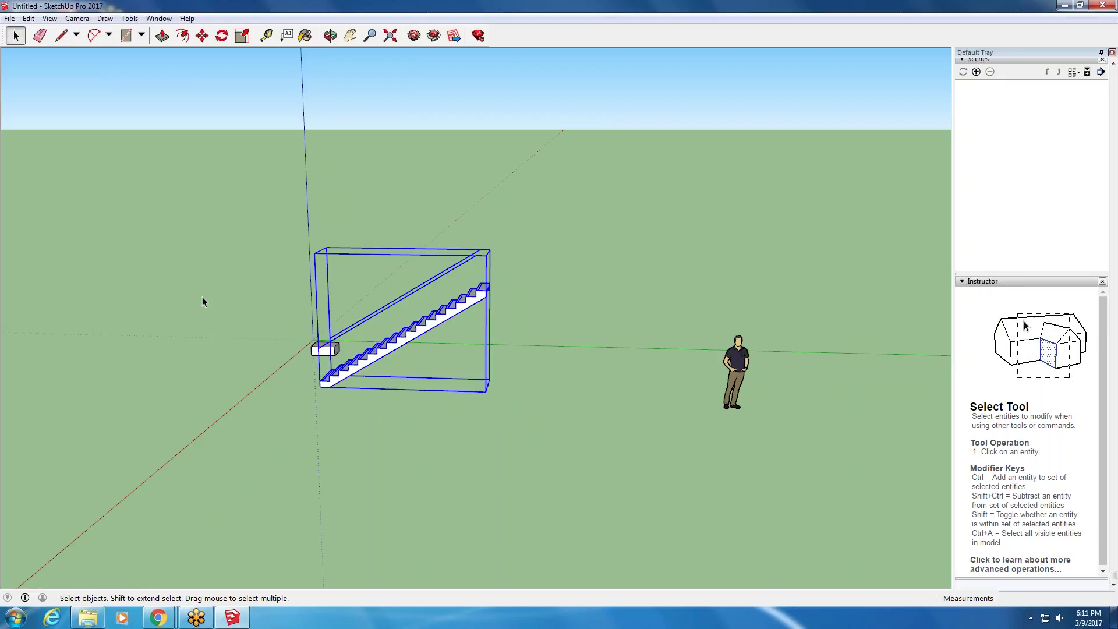
pyautogui.press('Delete')
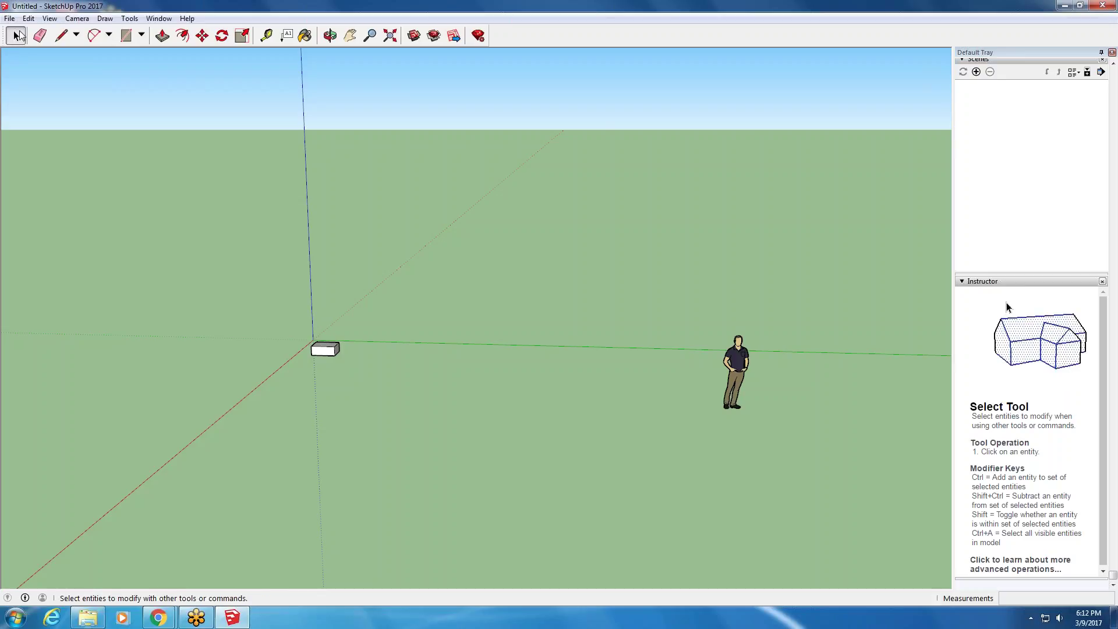
# - Orbit around the box and select its front face, front right edge and bottom front edge
pyautogui.moveTo(233, 404); pyautogui.dragTo(337, 322, button='middle')
pyautogui.click(325, 358)
pyautogui.scroll(5, 325, 358)
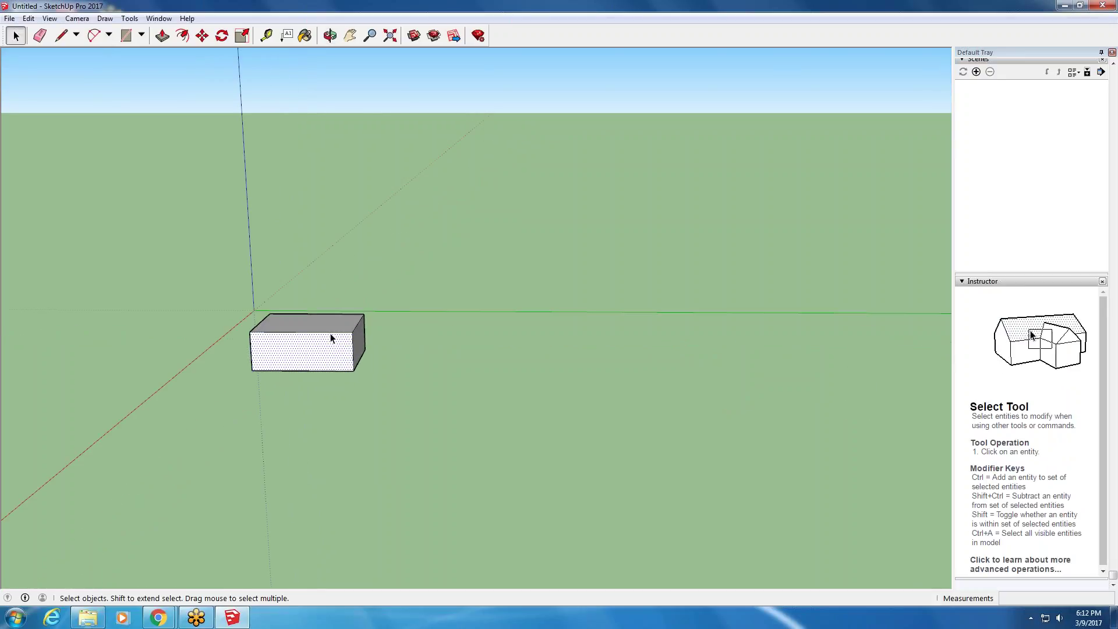
pyautogui.click(353, 356)
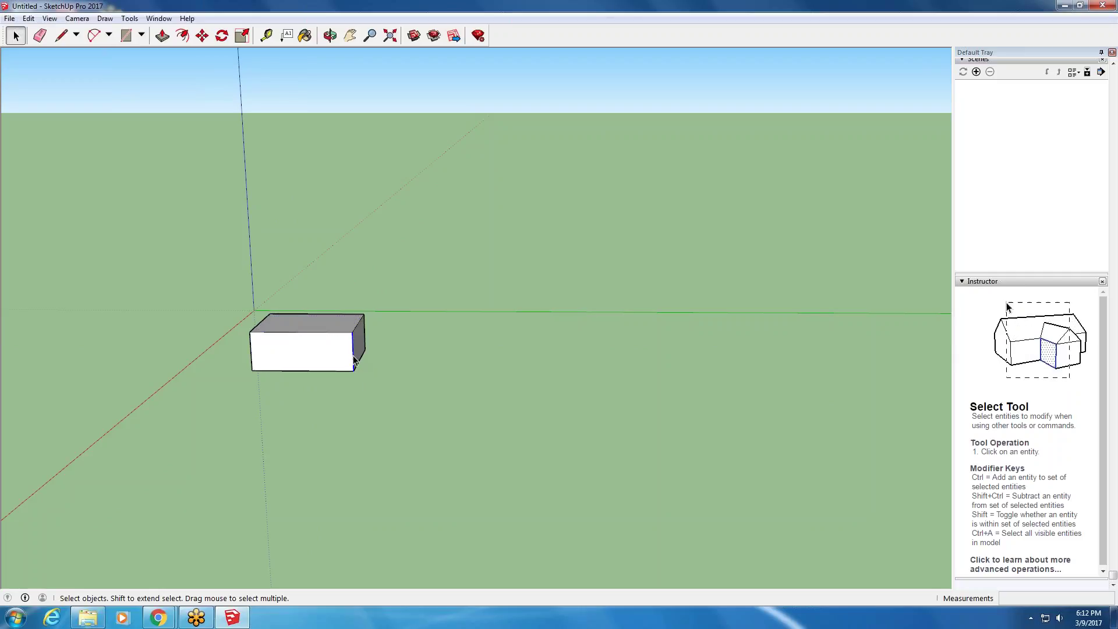
pyautogui.click(341, 371)
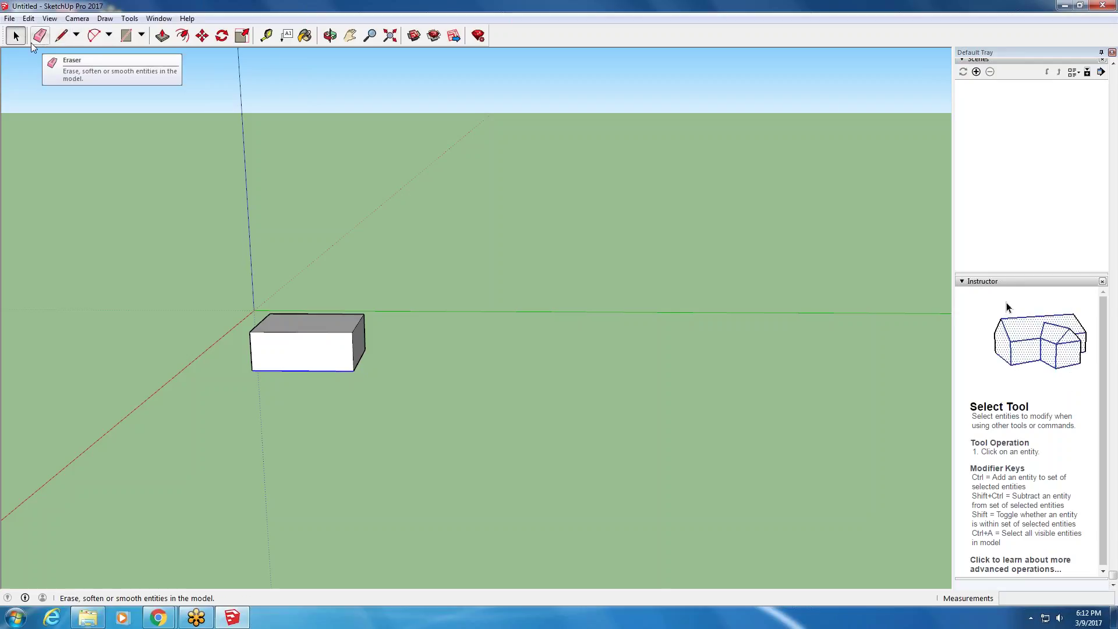
pyautogui.click(10, 18)
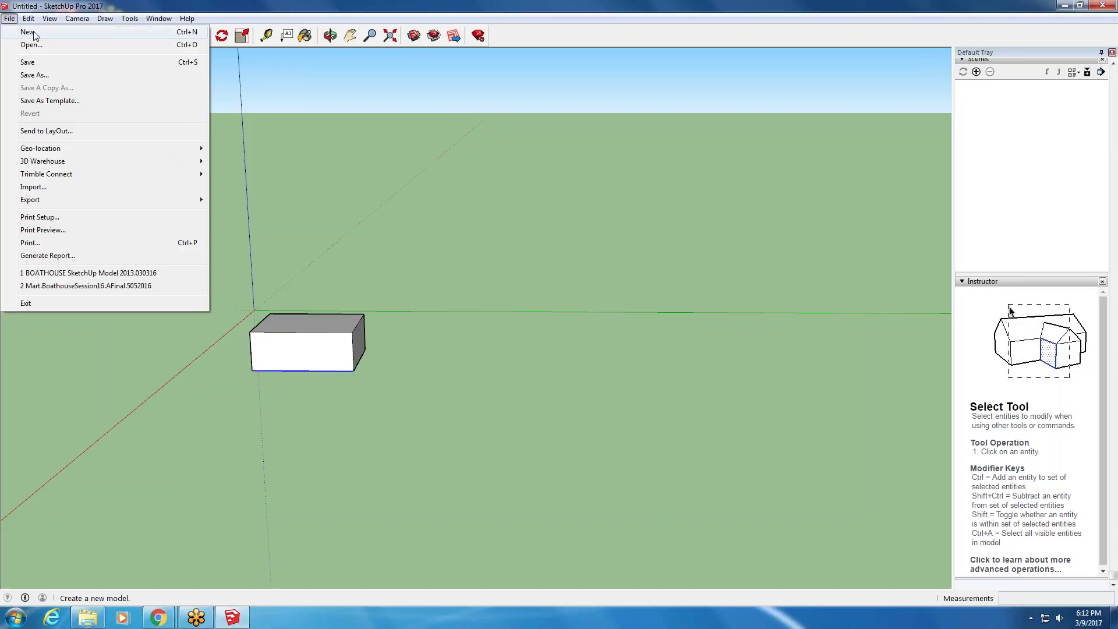
# - Choose File > New, then close the 'Save changes to Untitled?' prompt without saving
pyautogui.click(29, 32)
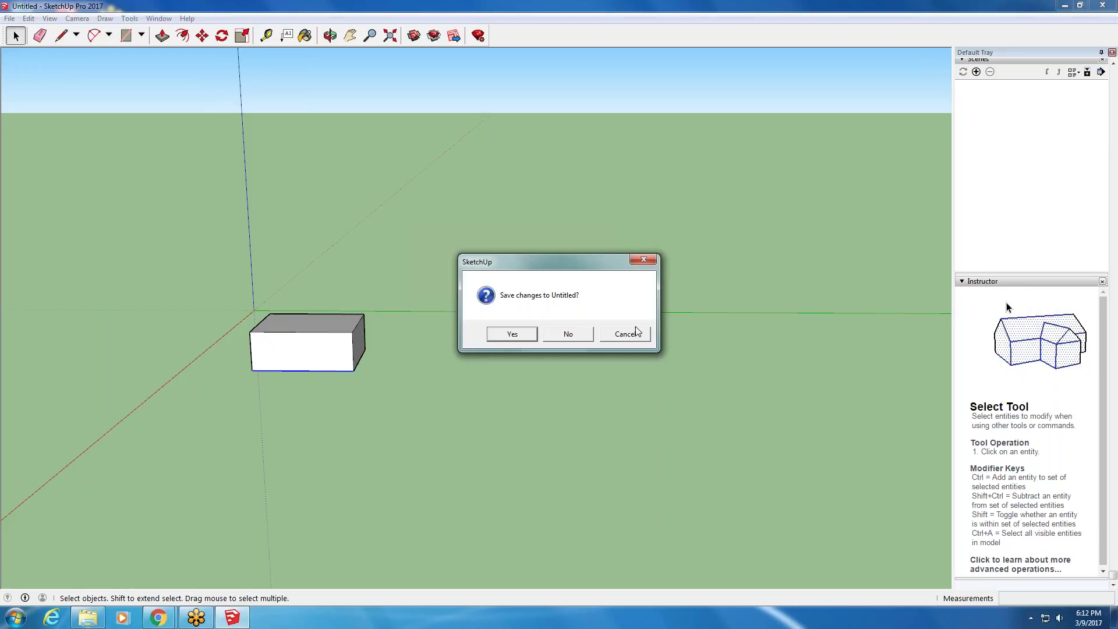
pyautogui.click(644, 259)
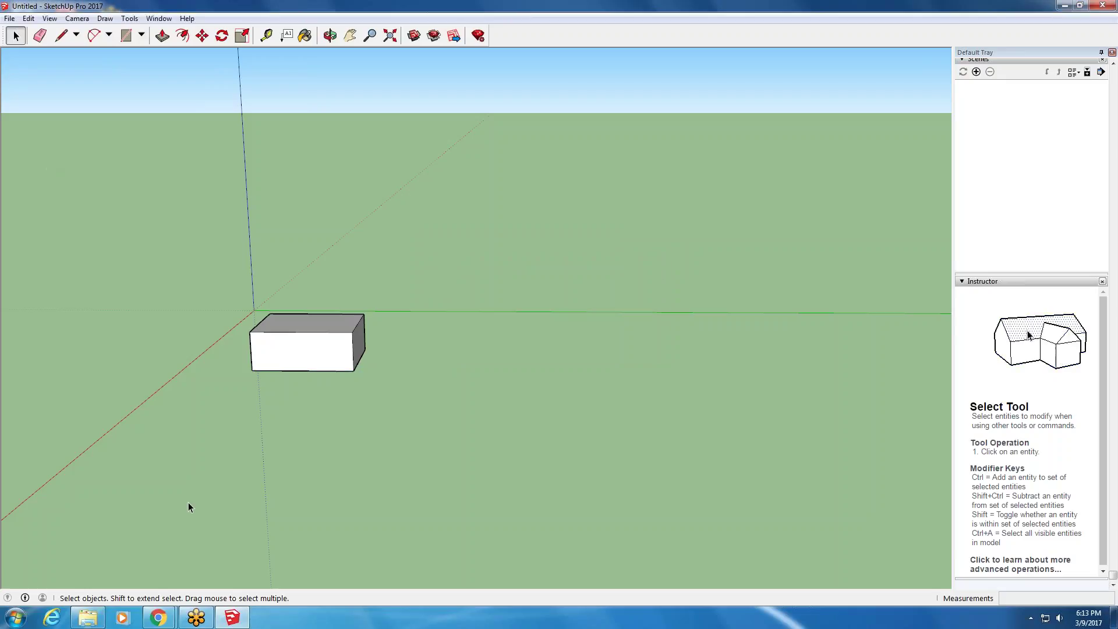
pyautogui.moveTo(223, 627)
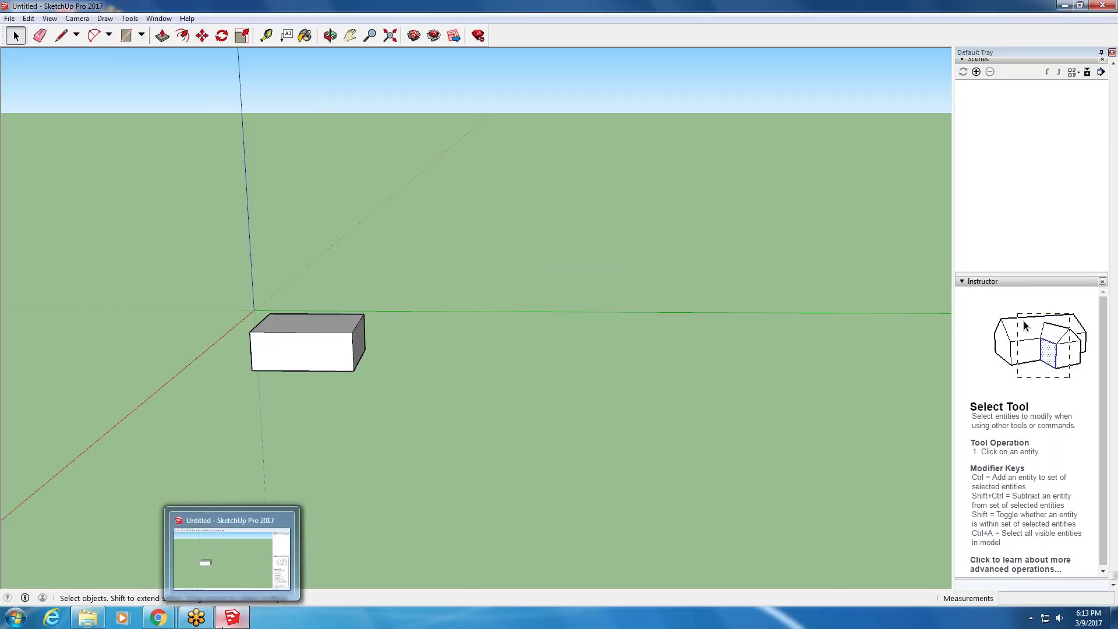
pyautogui.scroll(-1, 550, 467)
pyautogui.scroll(2, 550, 466)
pyautogui.scroll(-3, 549, 466)
pyautogui.scroll(4, 371, 366)
pyautogui.scroll(-3, 372, 366)
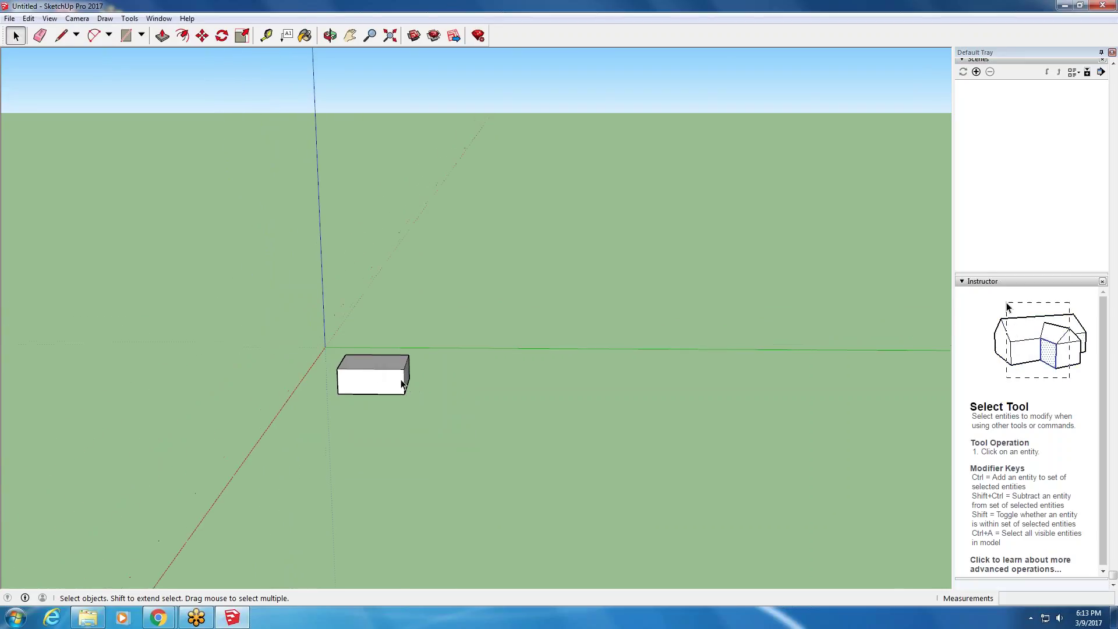
pyautogui.scroll(2, 499, 423)
pyautogui.scroll(-2, 498, 423)
pyautogui.scroll(1, 242, 329)
pyautogui.scroll(1, 433, 327)
pyautogui.scroll(2, 418, 454)
pyautogui.scroll(2, 418, 454)
pyautogui.scroll(-3, 417, 452)
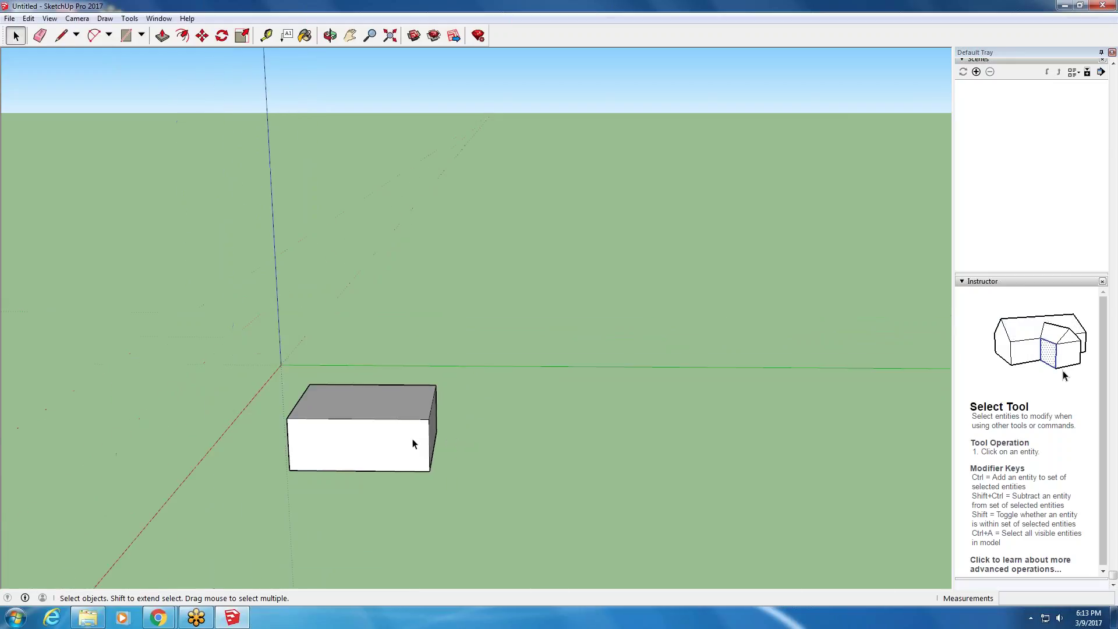
pyautogui.scroll(1, 414, 444)
pyautogui.scroll(3, 412, 442)
pyautogui.scroll(-3, 412, 443)
pyautogui.scroll(3, 412, 442)
pyautogui.scroll(-3, 413, 441)
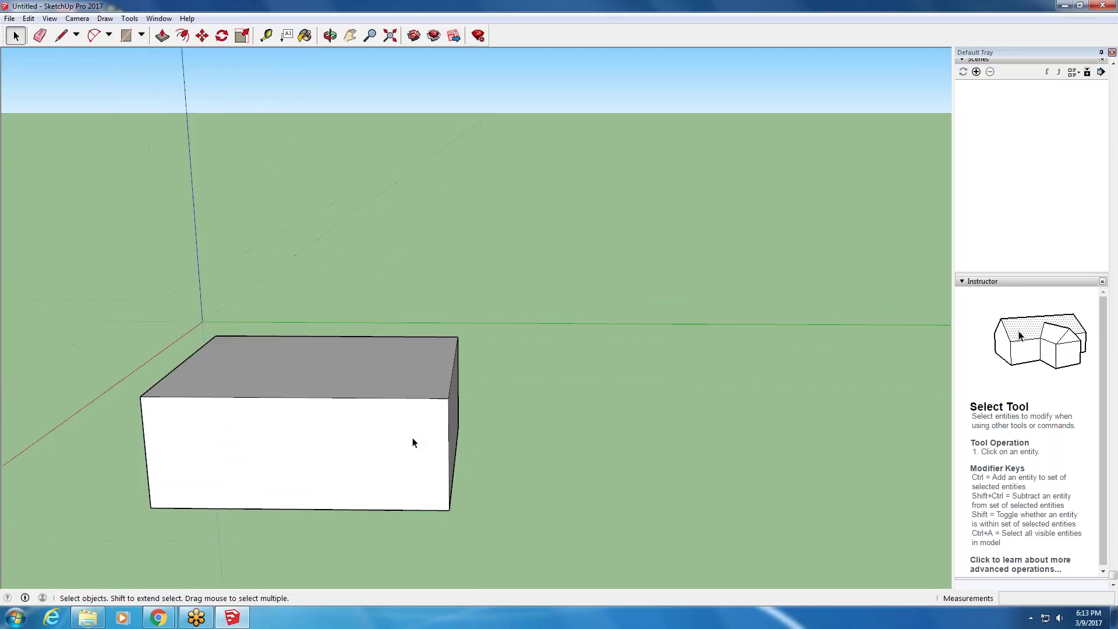
pyautogui.scroll(4, 407, 437)
pyautogui.scroll(-6, 407, 438)
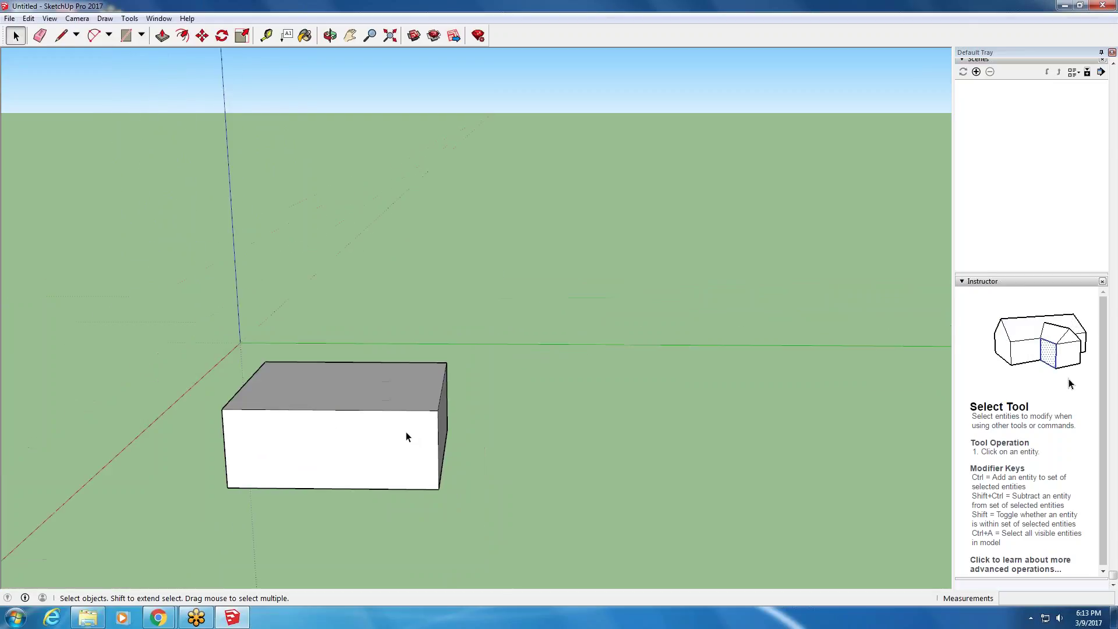
pyautogui.press('o')
pyautogui.moveTo(495, 448)
pyautogui.mouseDown()
pyautogui.moveTo(469, 484)
pyautogui.moveTo(266, 485)
pyautogui.moveTo(174, 342)
pyautogui.moveTo(229, 269)
pyautogui.moveTo(452, 307)
pyautogui.moveTo(567, 471)
pyautogui.moveTo(522, 536)
pyautogui.moveTo(280, 521)
pyautogui.moveTo(222, 474)
pyautogui.moveTo(201, 408)
pyautogui.moveTo(417, 347)
pyautogui.moveTo(546, 445)
pyautogui.moveTo(542, 470)
pyautogui.mouseUp()
pyautogui.press('space')
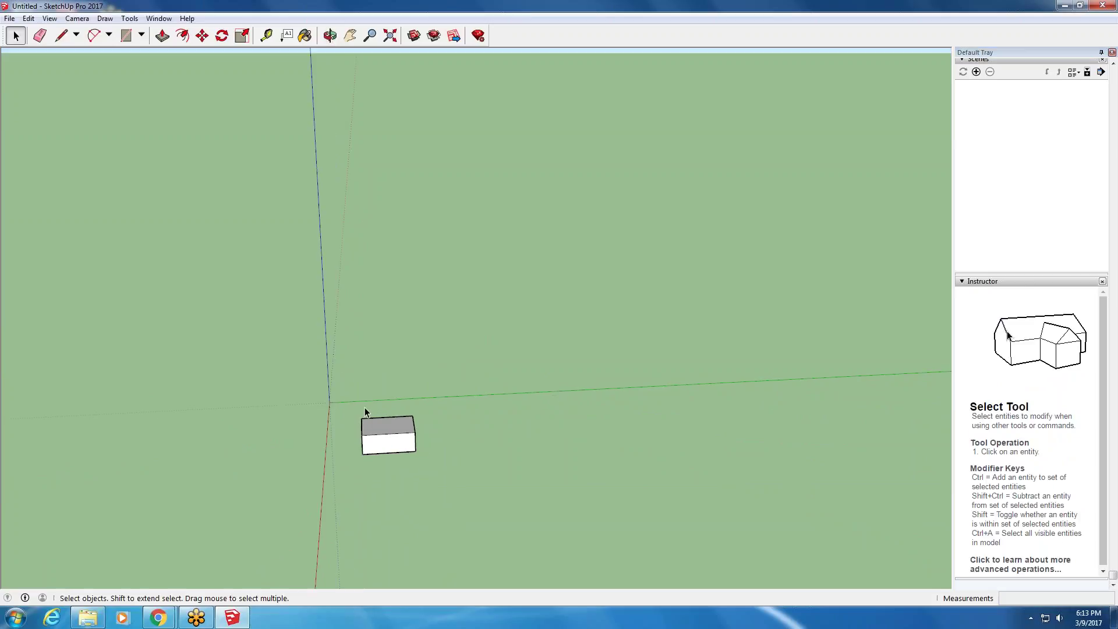
pyautogui.moveTo(367, 462)
pyautogui.mouseDown(button='middle')
pyautogui.moveTo(763, 449)
pyautogui.moveTo(425, 403)
pyautogui.mouseUp(button='middle')
pyautogui.scroll(-3, 342, 382)
pyautogui.moveTo(493, 387); pyautogui.dragTo(3, 353, button='middle')
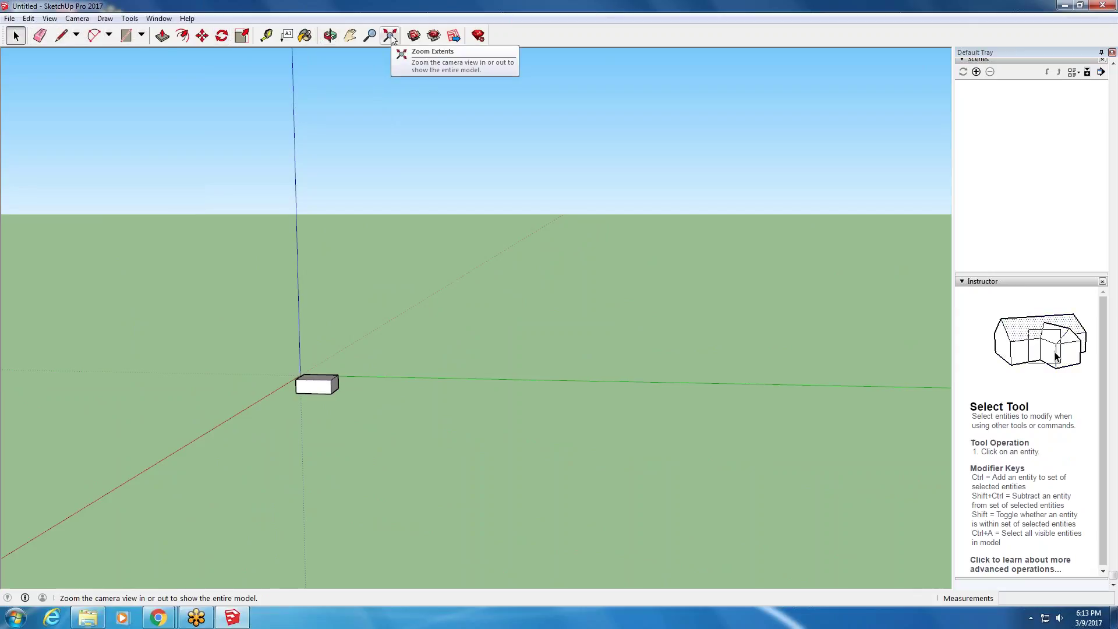
# - Zoom extents, then move the person figure from far along the green axis to beside the box
pyautogui.click(390, 36)
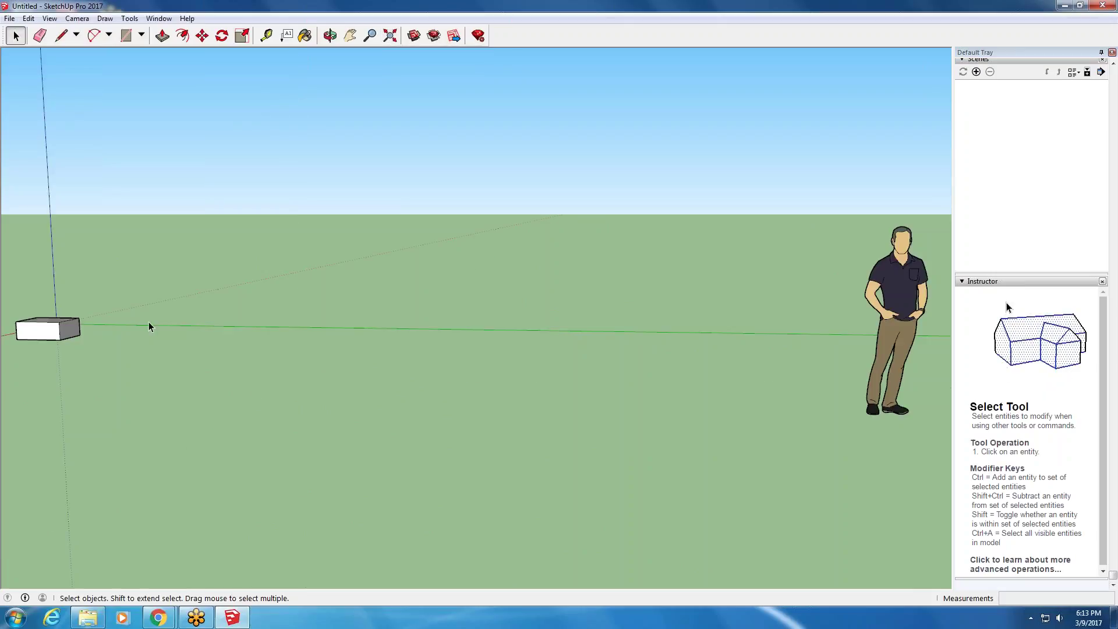
pyautogui.rightClick(157, 617)
pyautogui.click(75, 494)
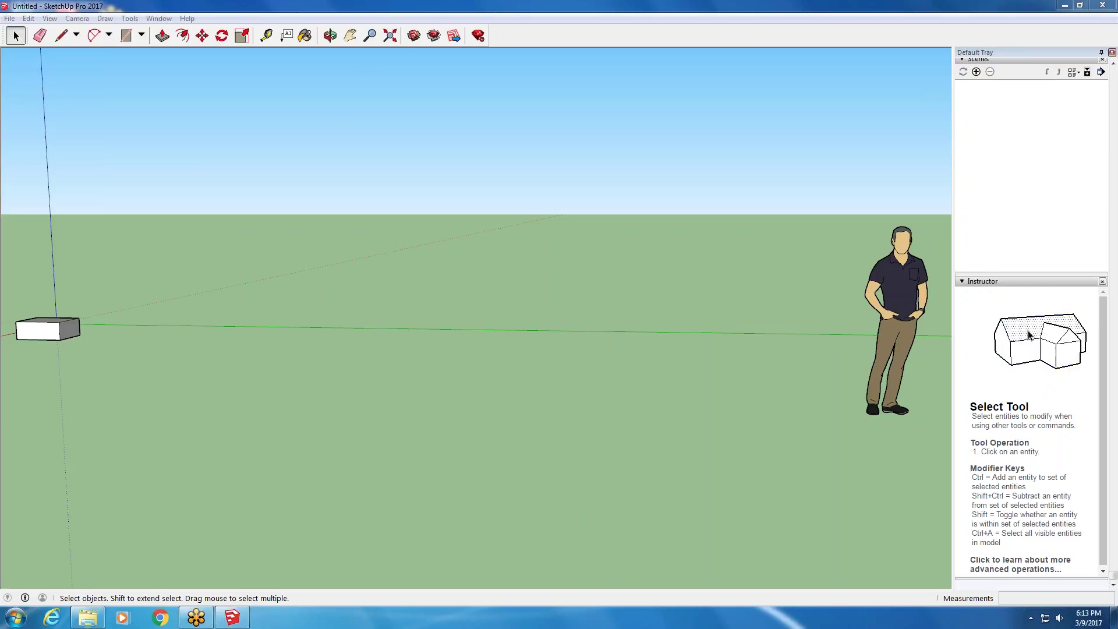
pyautogui.click(911, 254)
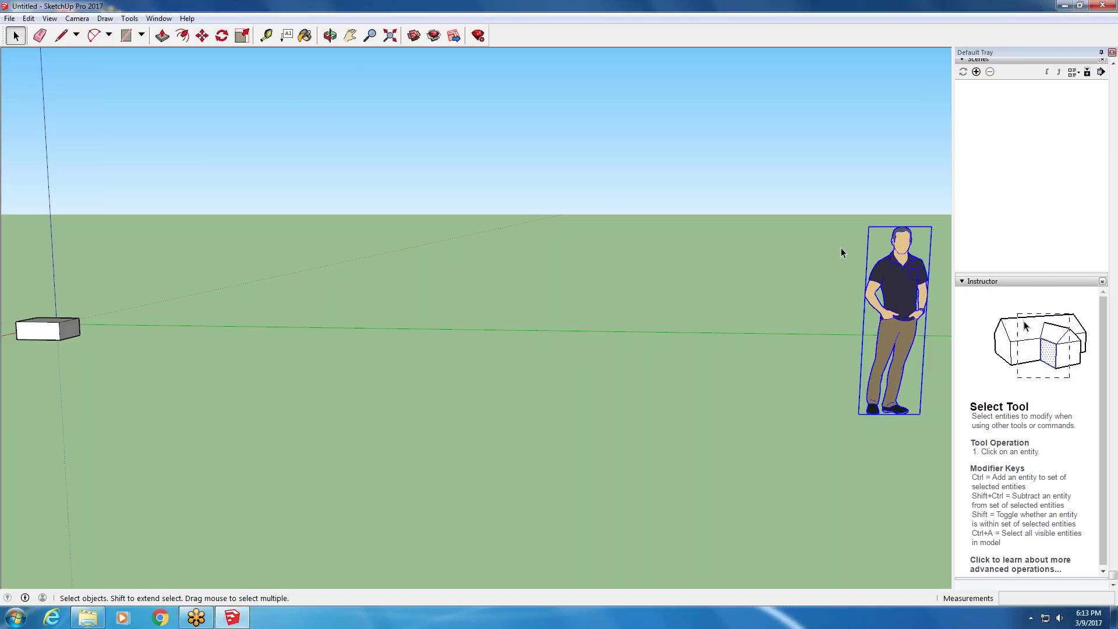
pyautogui.scroll(-3, 815, 249)
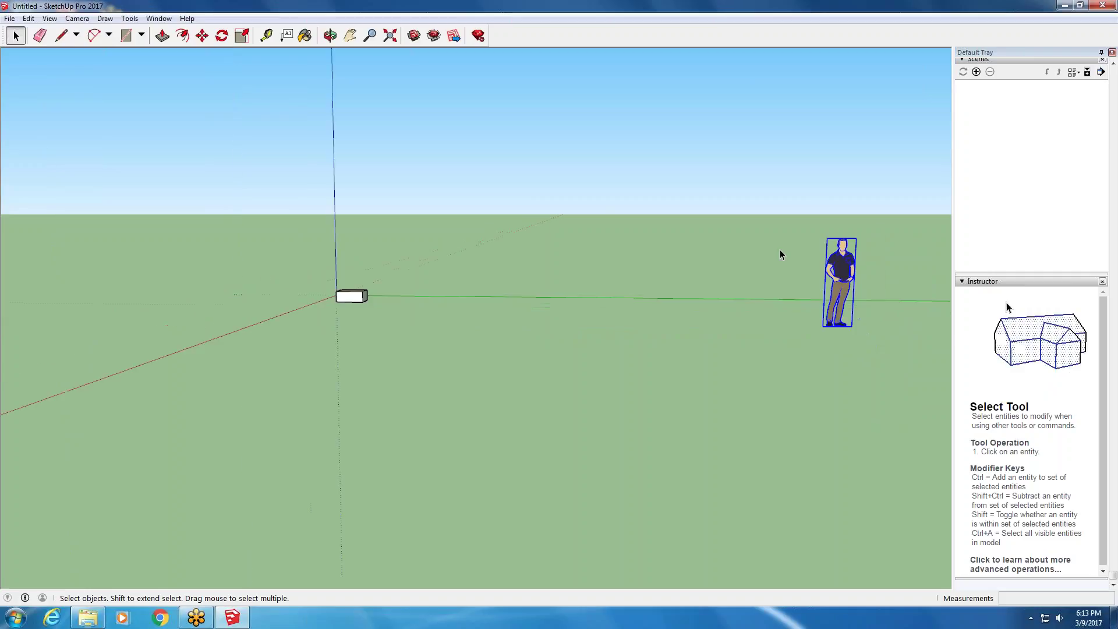
pyautogui.click(202, 35)
pyautogui.click(838, 296)
pyautogui.click(384, 277)
pyautogui.moveTo(384, 277); pyautogui.dragTo(380, 165, button='middle')
pyautogui.scroll(5, 370, 273)
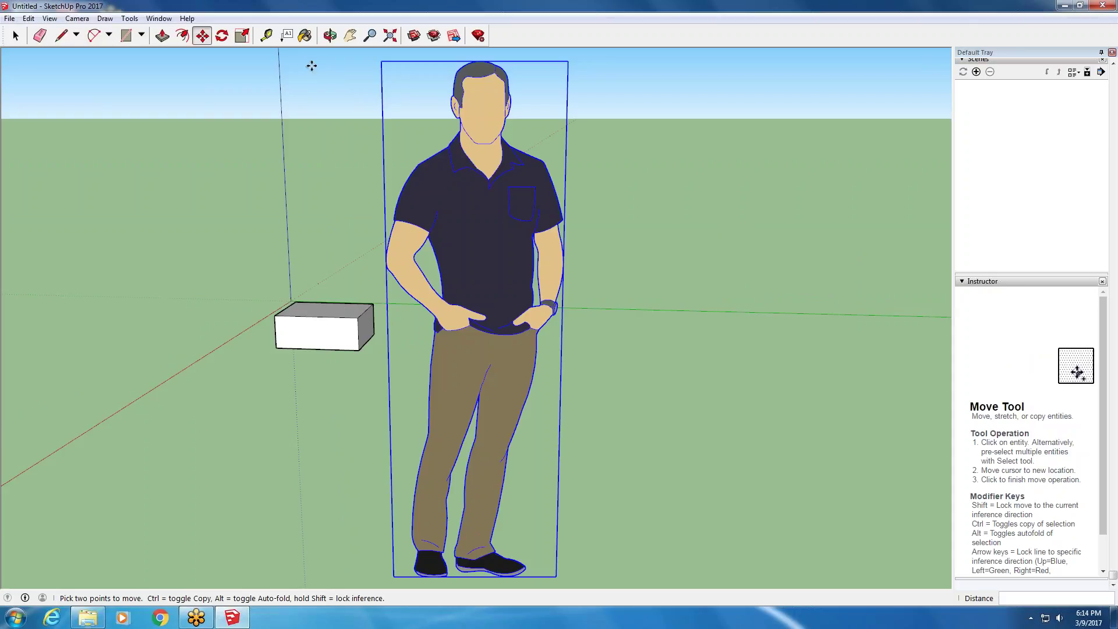
# - Orbit and zoom around the model to check the figure standing next to the box
pyautogui.click(330, 36)
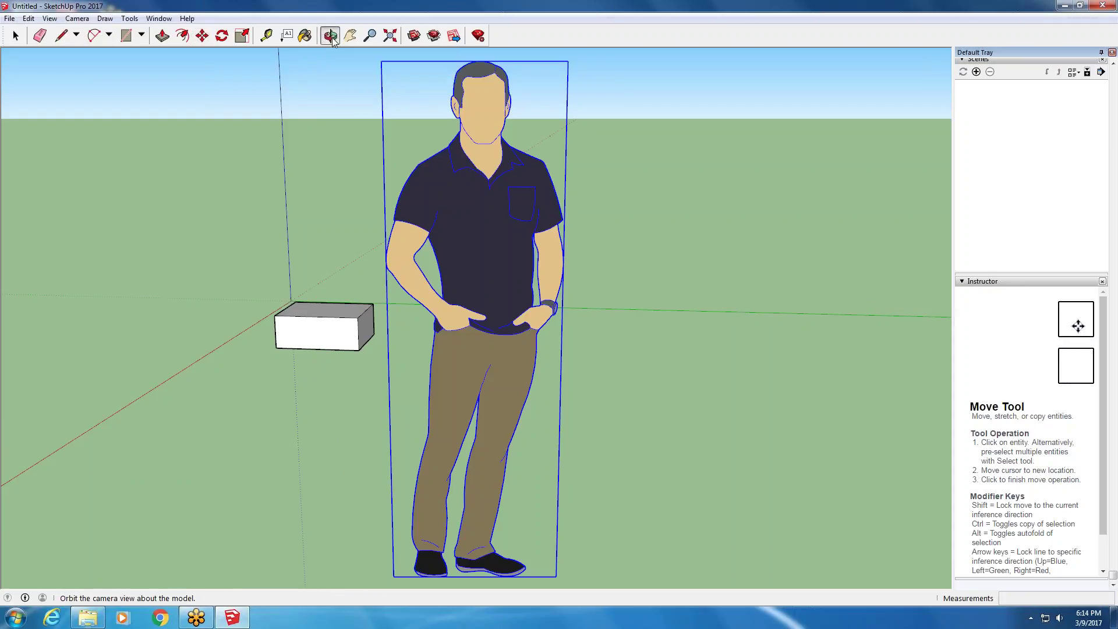
pyautogui.moveTo(283, 324); pyautogui.dragTo(5, 340)
pyautogui.moveTo(662, 294); pyautogui.dragTo(493, 269)
pyautogui.moveTo(107, 336); pyautogui.dragTo(419, 55)
pyautogui.click(370, 36)
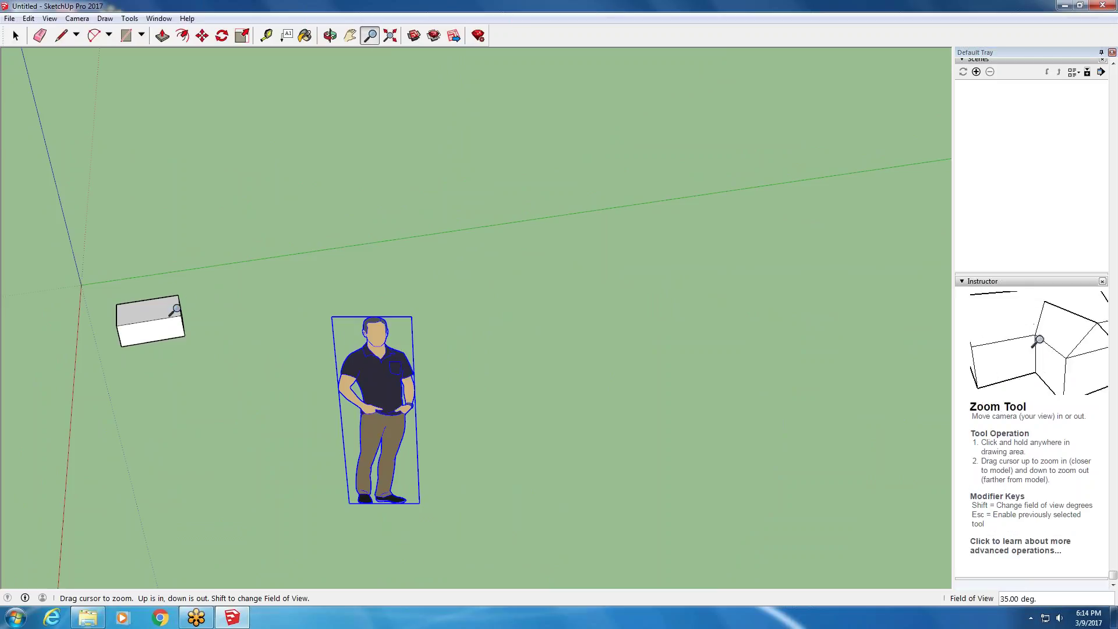
pyautogui.doubleClick(125, 316)
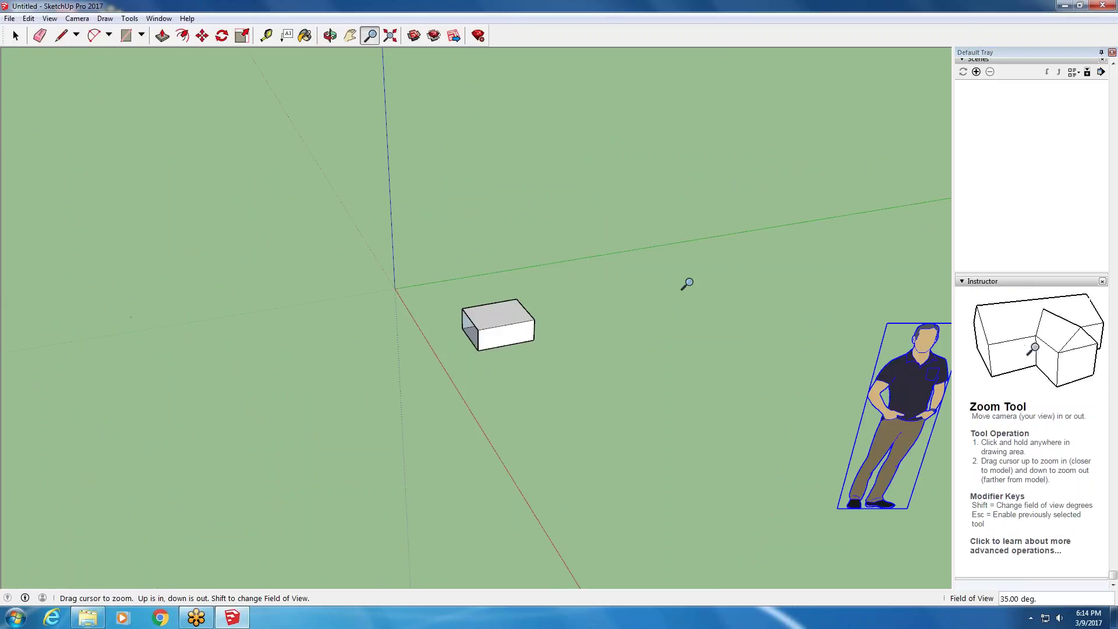
pyautogui.scroll(5, 667, 251)
pyautogui.scroll(-1, 666, 252)
pyautogui.scroll(-4, 0, 241)
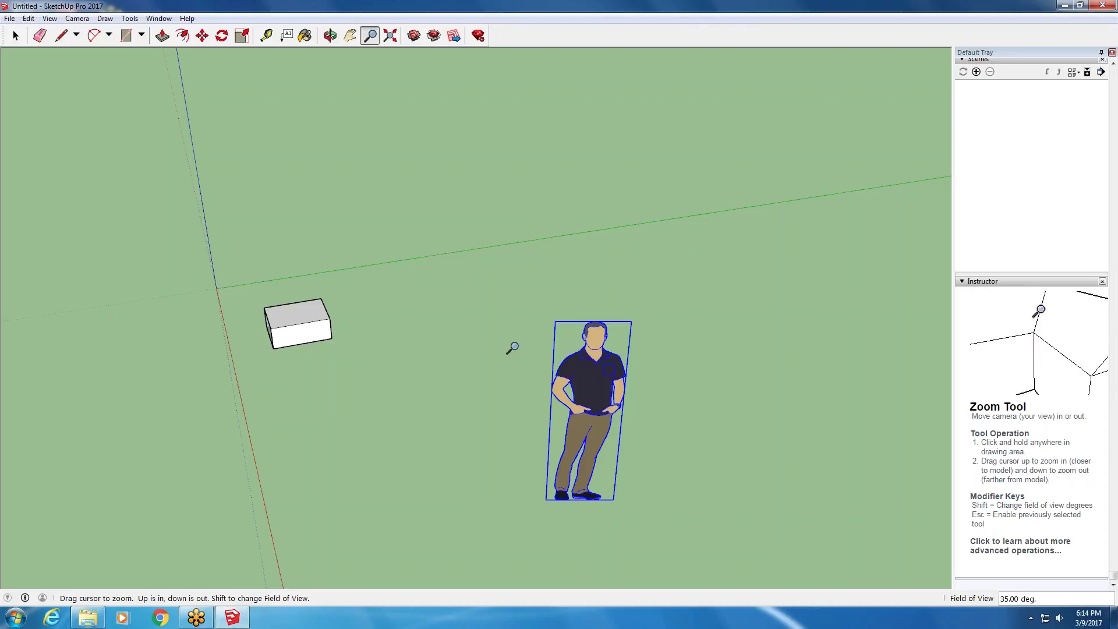
pyautogui.press('m')
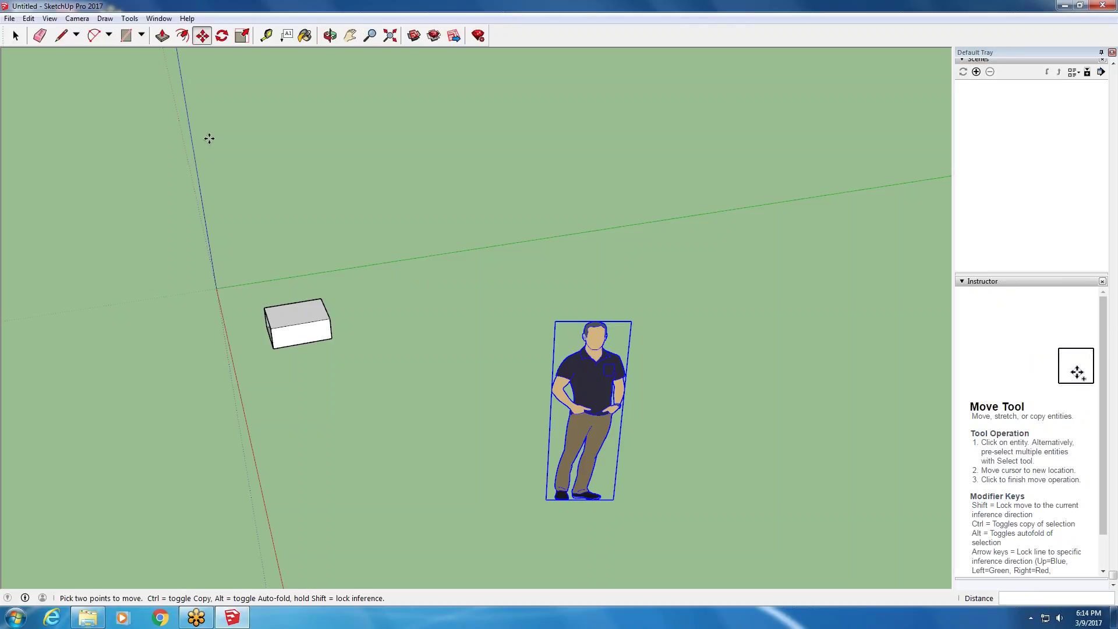
pyautogui.click(10, 18)
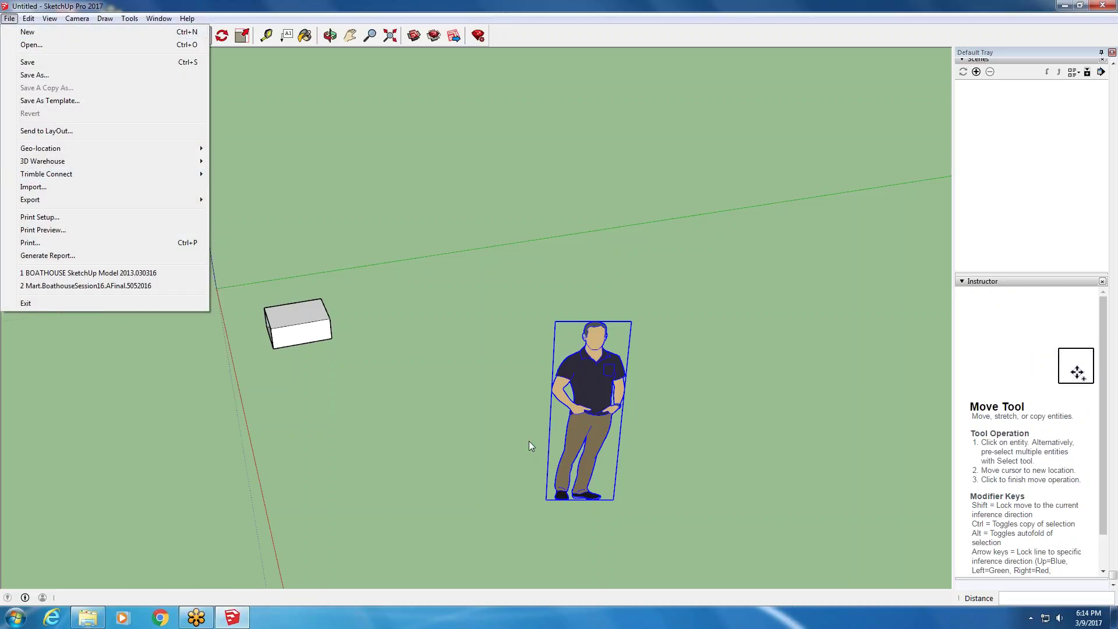
# - Close the File menu and open a second SketchUp window from the taskbar
pyautogui.click(140, 540)
pyautogui.click(224, 488)
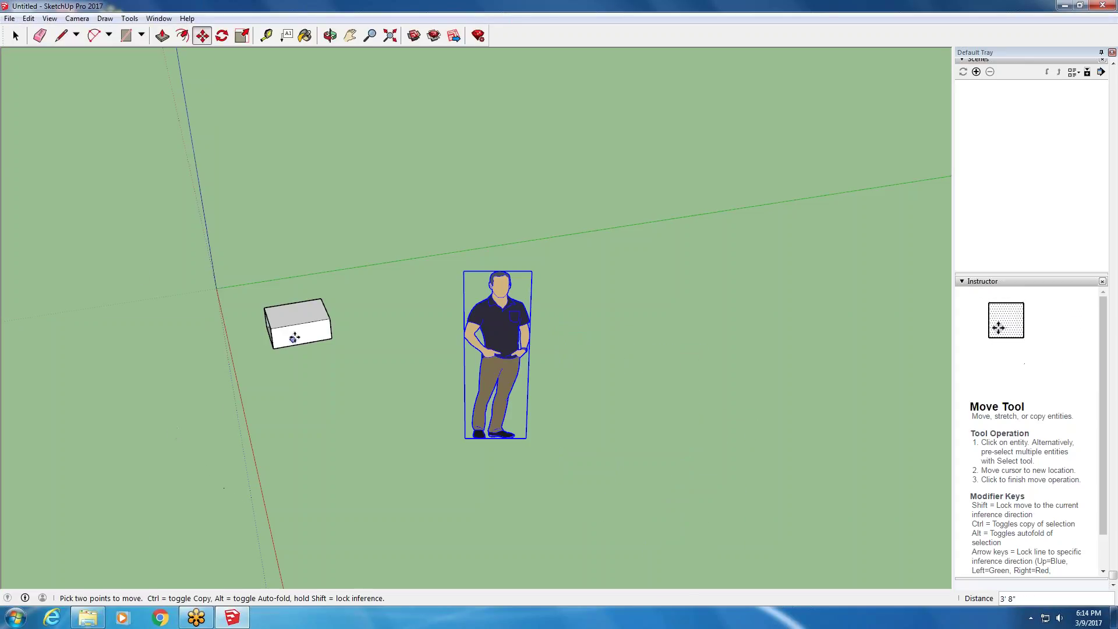
pyautogui.moveTo(231, 622)
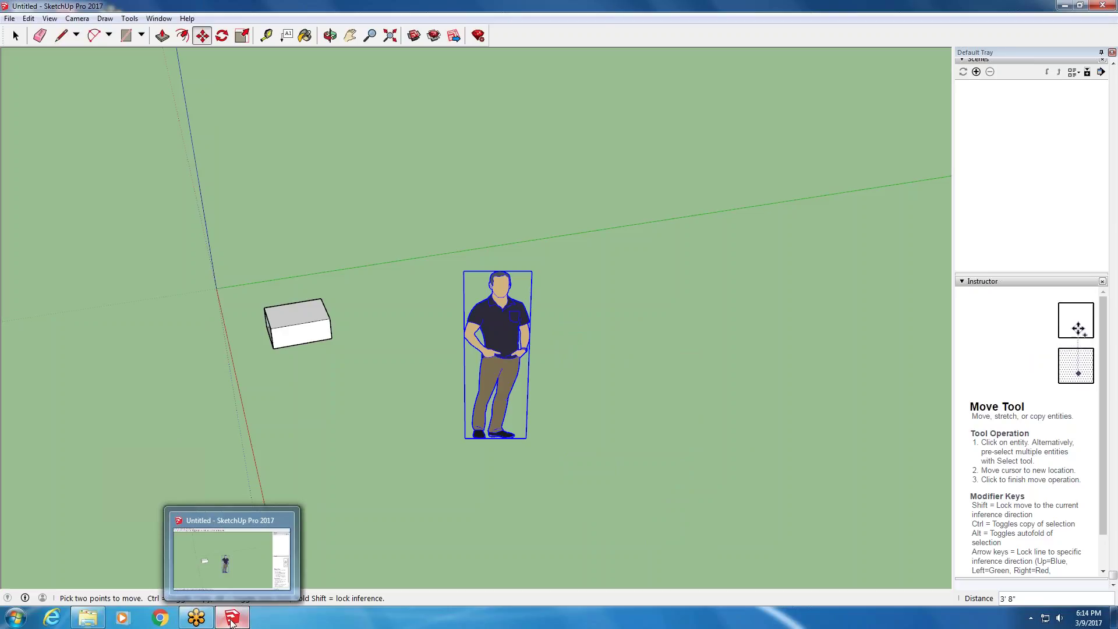
pyautogui.middleClick(231, 623)
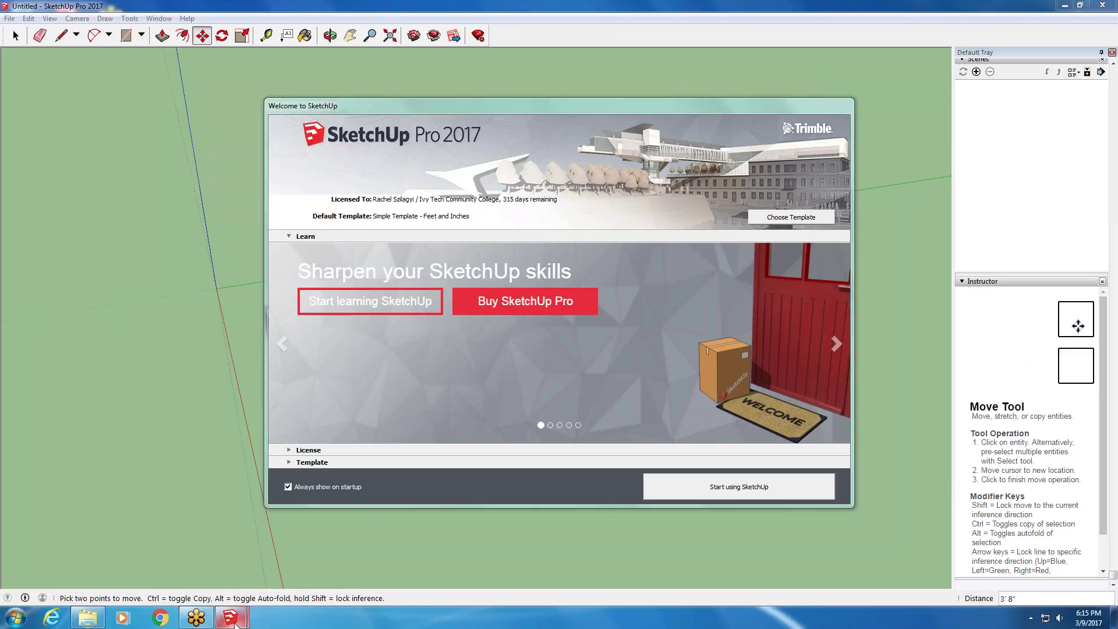
# - Close the second window's welcome screen and decline reopening the auto-saved file
pyautogui.moveTo(234, 619)
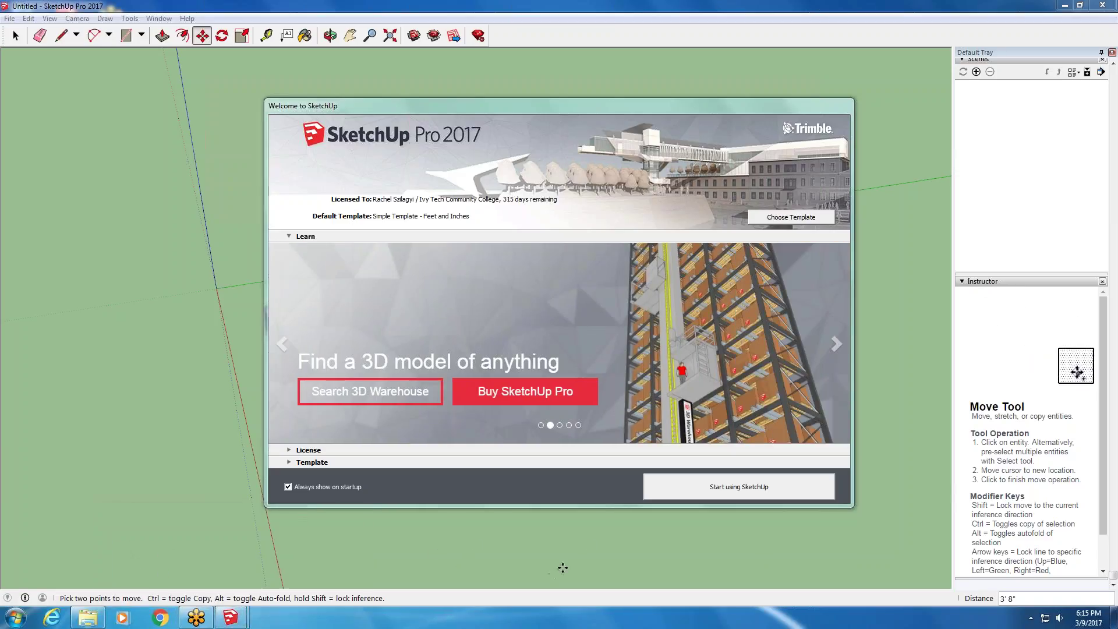
pyautogui.click(739, 486)
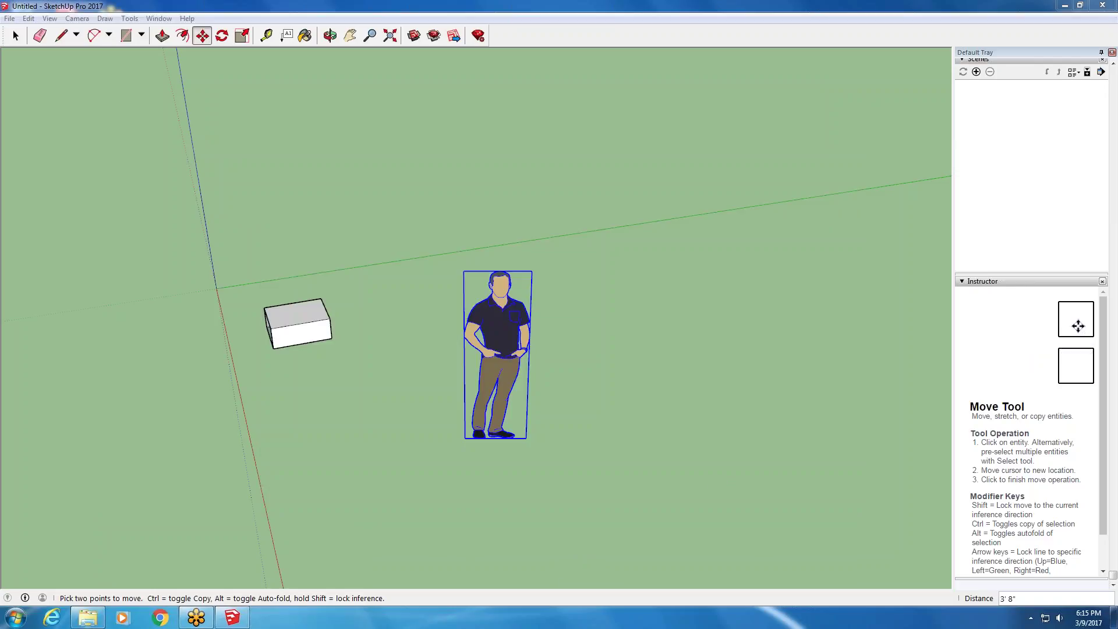
pyautogui.click(231, 617)
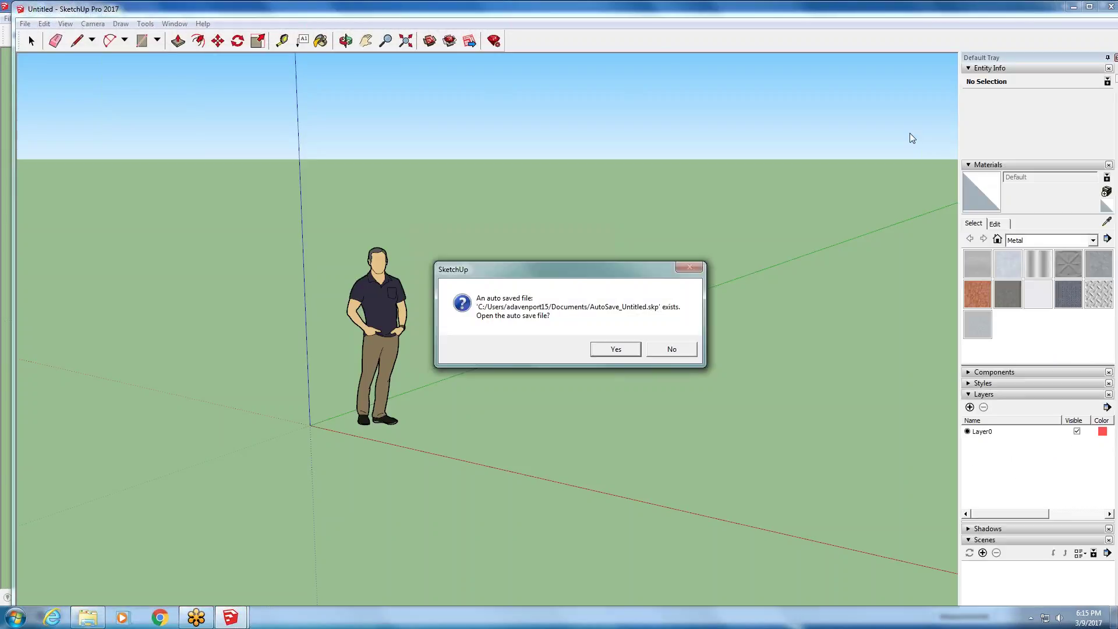
pyautogui.click(672, 350)
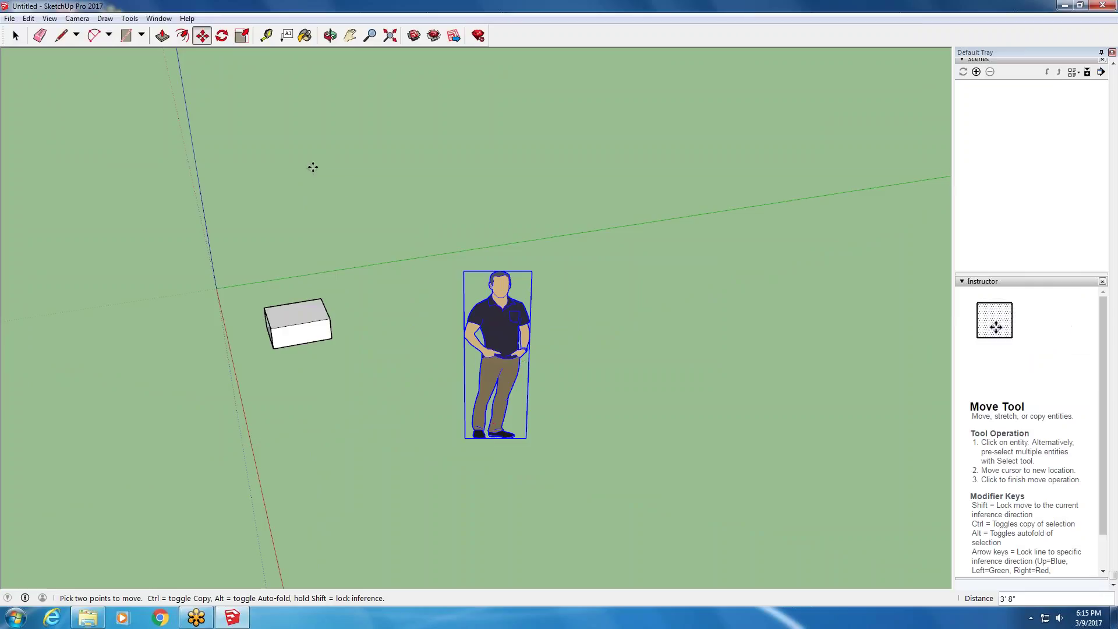
pyautogui.click(9, 18)
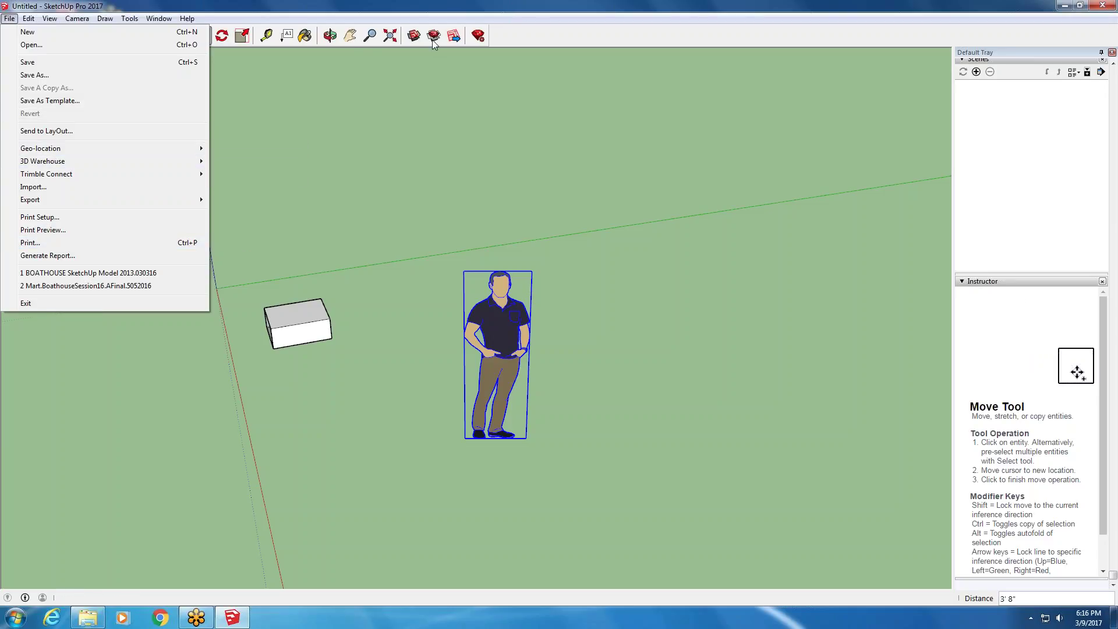
pyautogui.moveTo(85, 175)
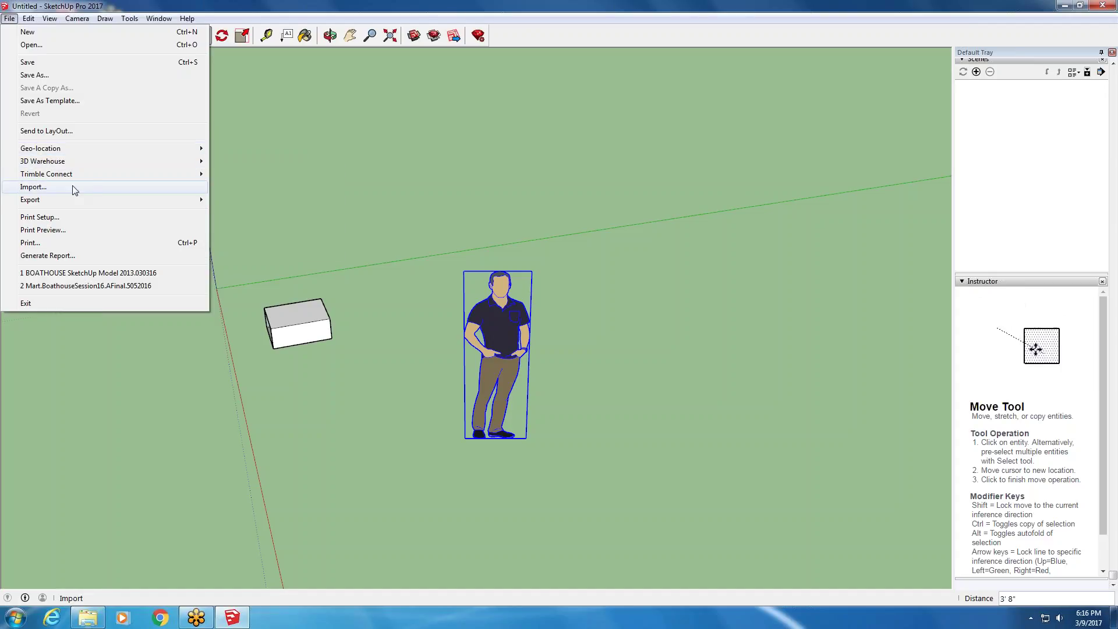
pyautogui.moveTo(62, 205)
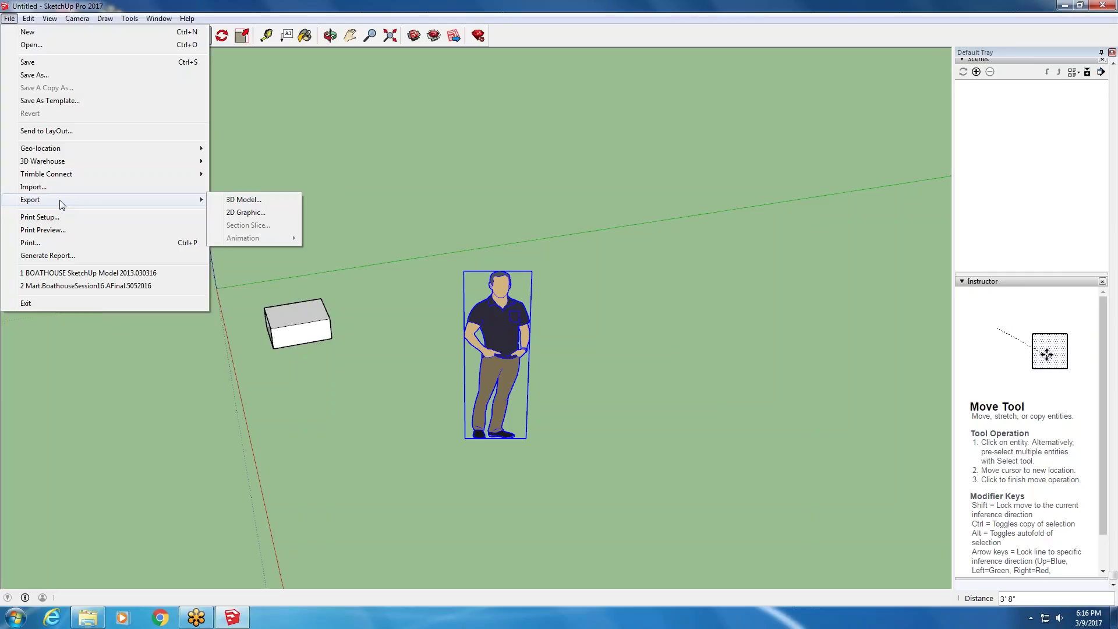
pyautogui.moveTo(28, 16)
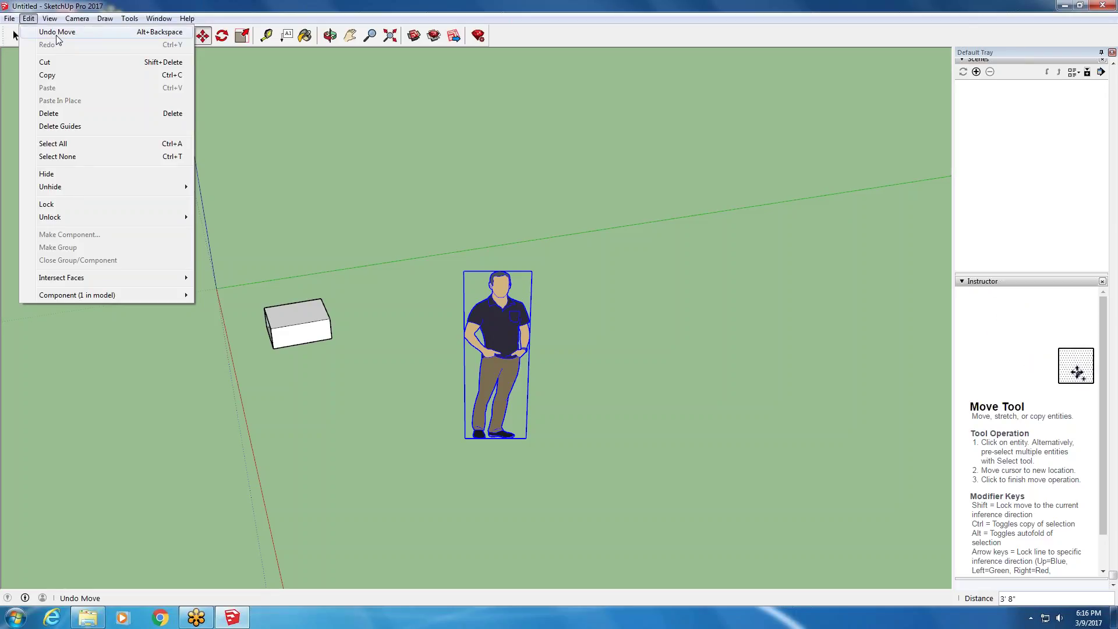
pyautogui.click(305, 149)
pyautogui.click(303, 148)
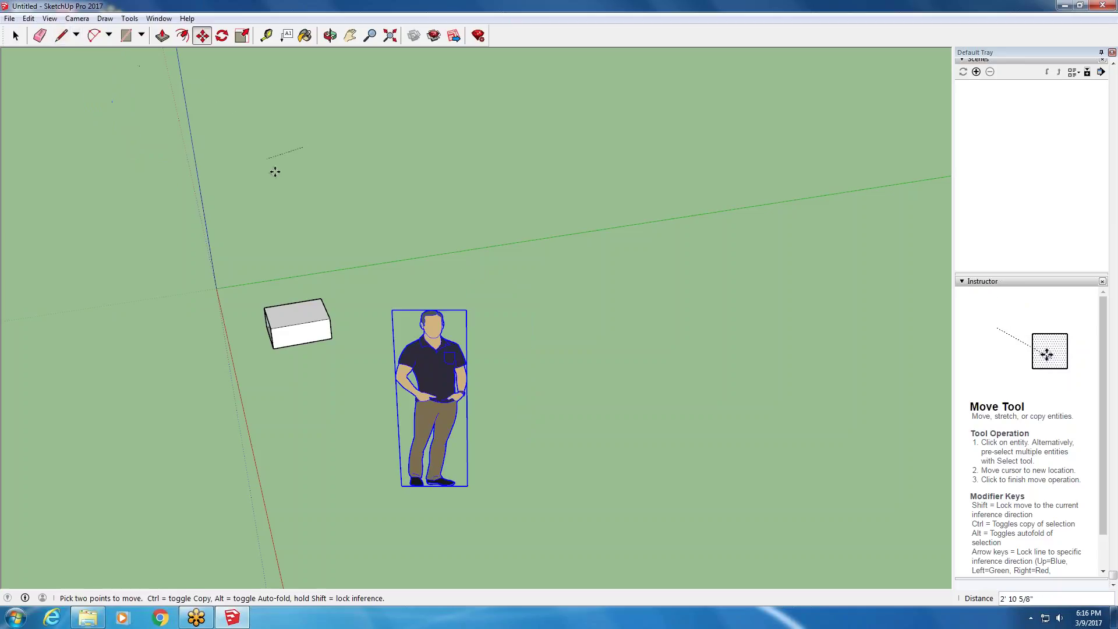
pyautogui.press('Escape')
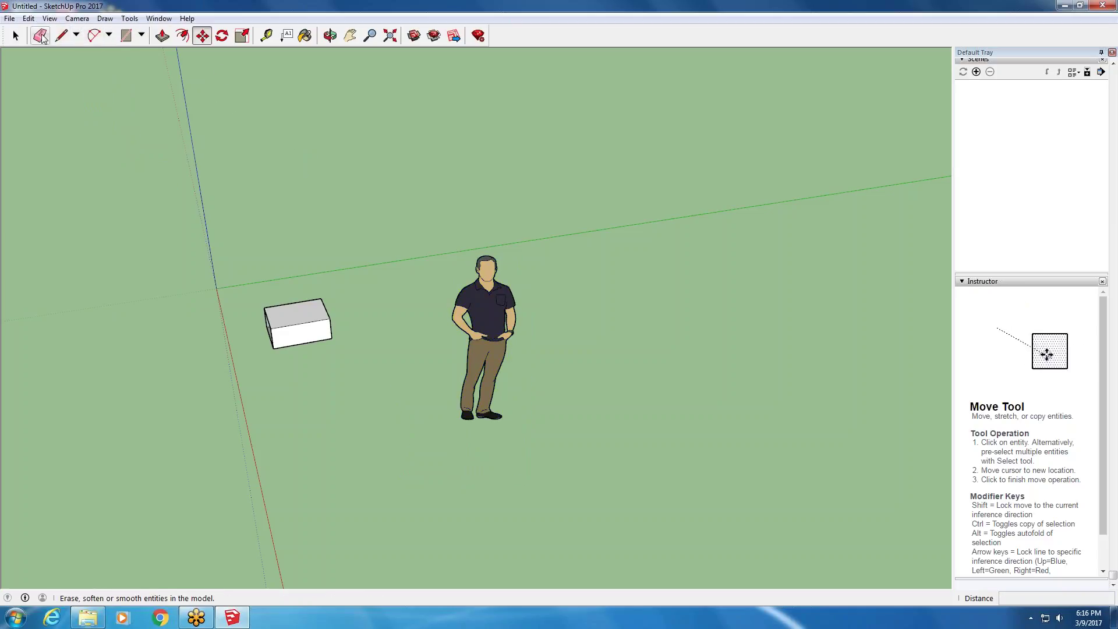
pyautogui.click(28, 19)
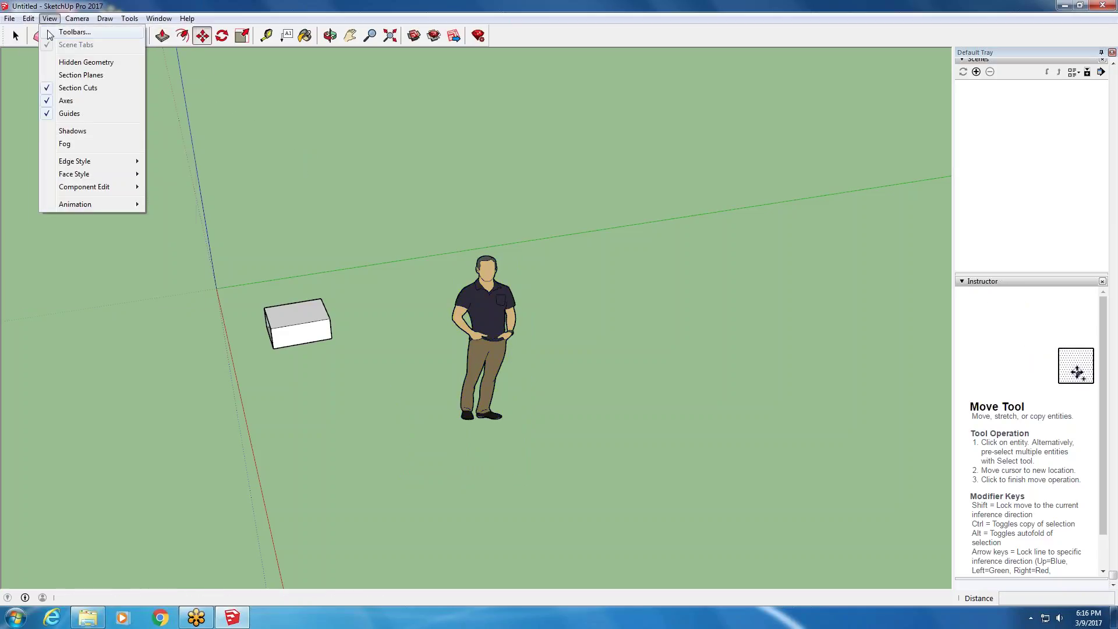
pyautogui.click(57, 32)
pyautogui.press('Escape')
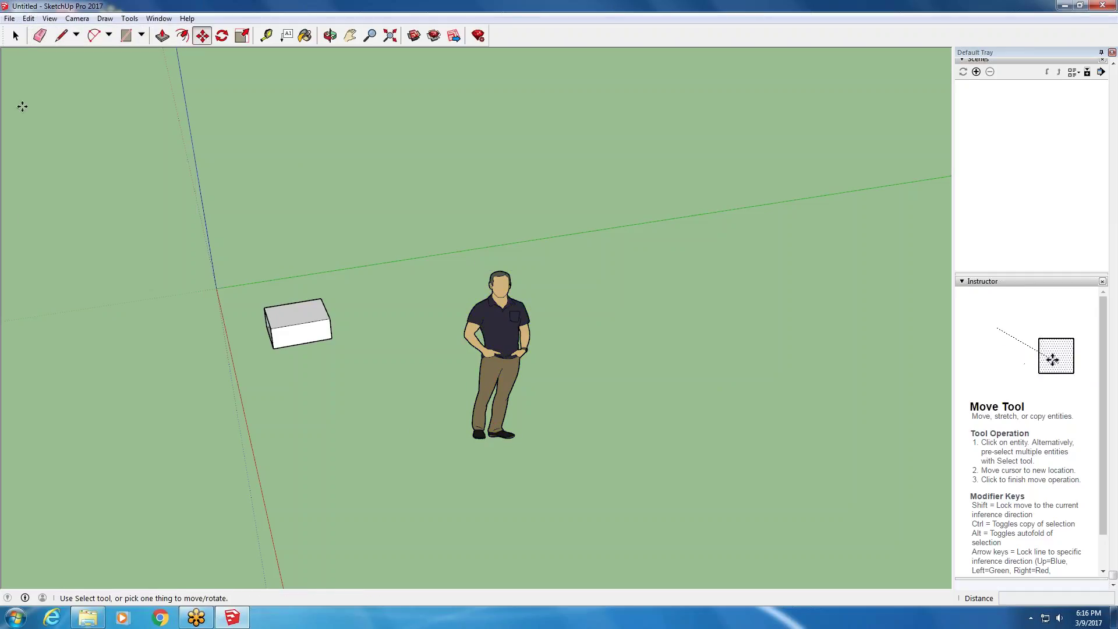
pyautogui.click(28, 18)
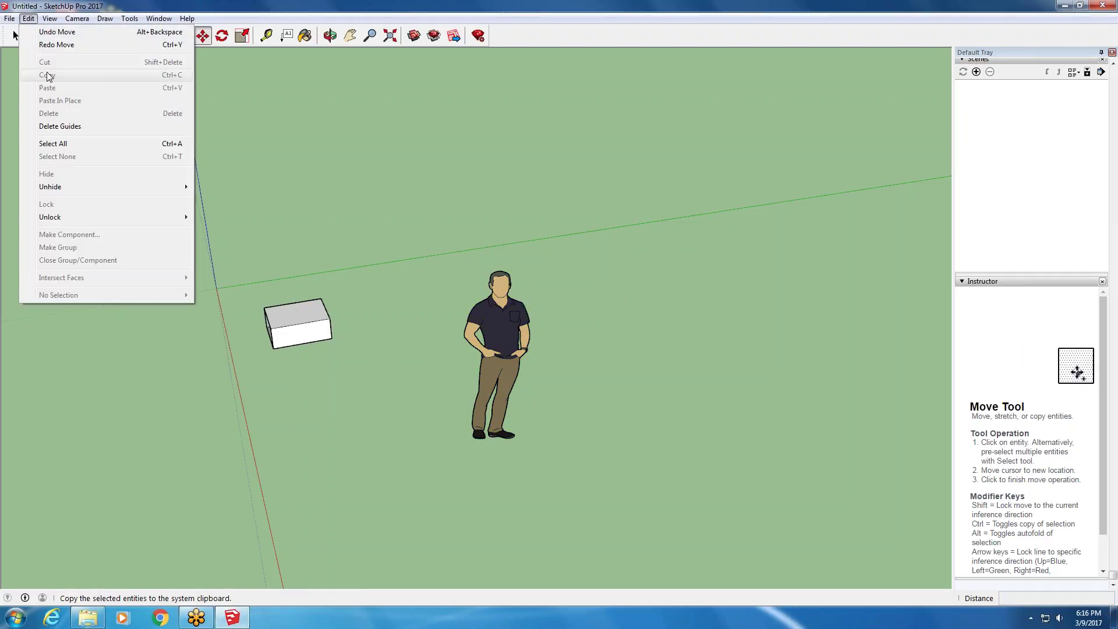
pyautogui.press('Escape')
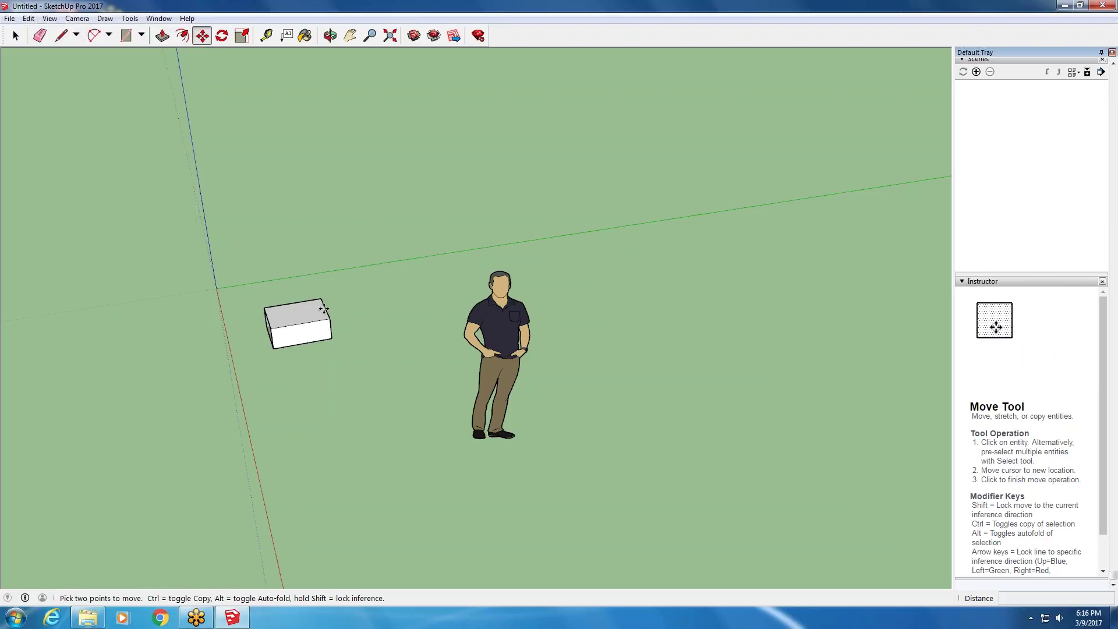
pyautogui.press('space')
pyautogui.click(319, 319)
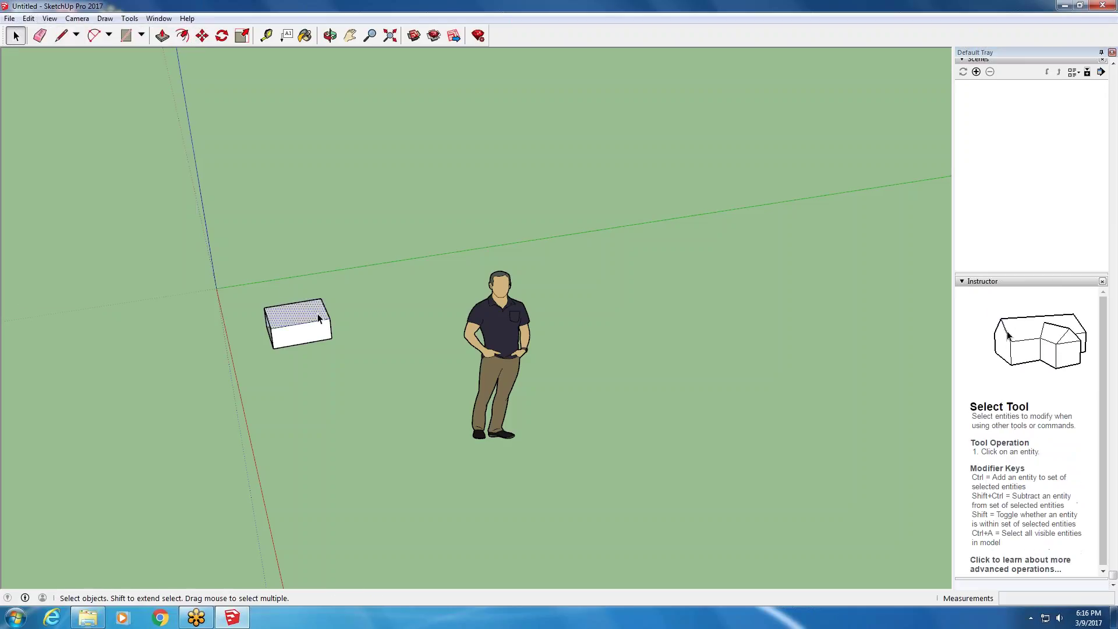
pyautogui.click(29, 17)
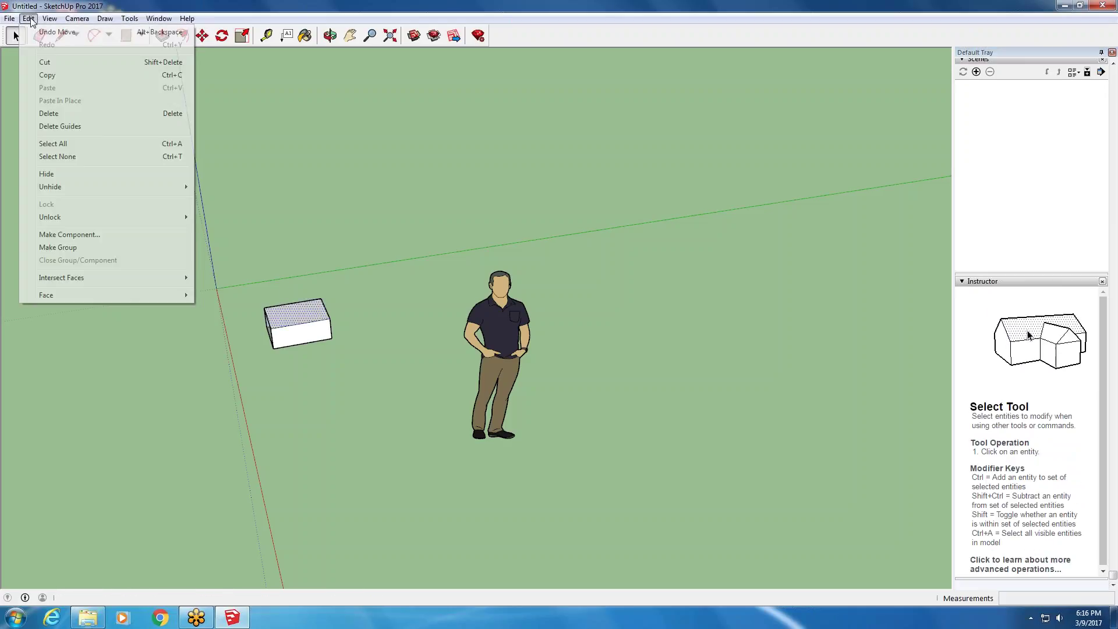
pyautogui.click(51, 63)
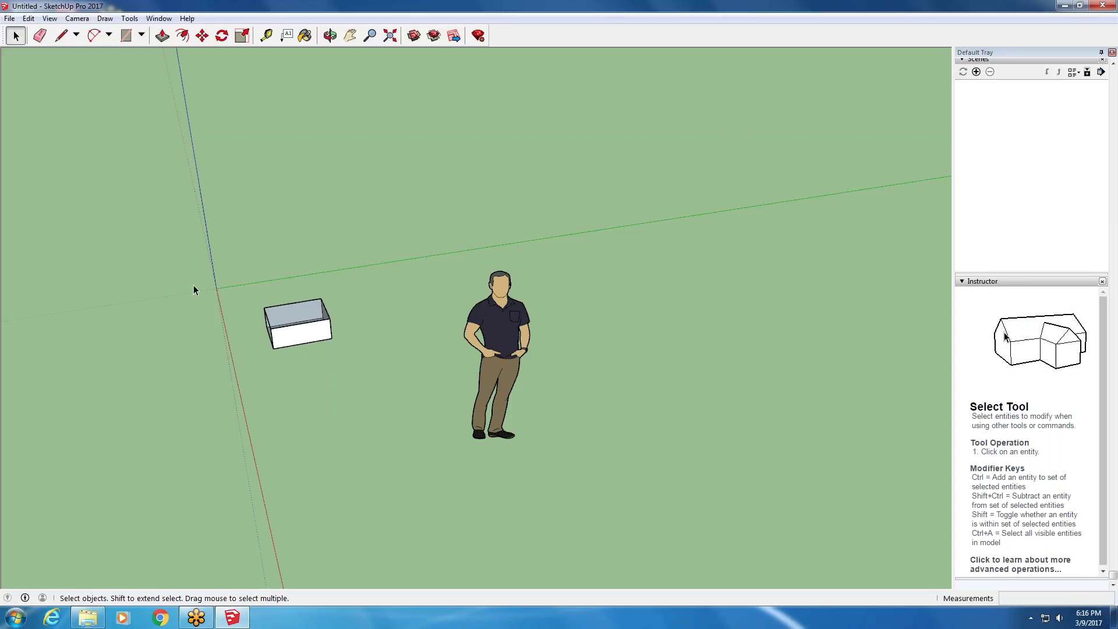
pyautogui.click(28, 18)
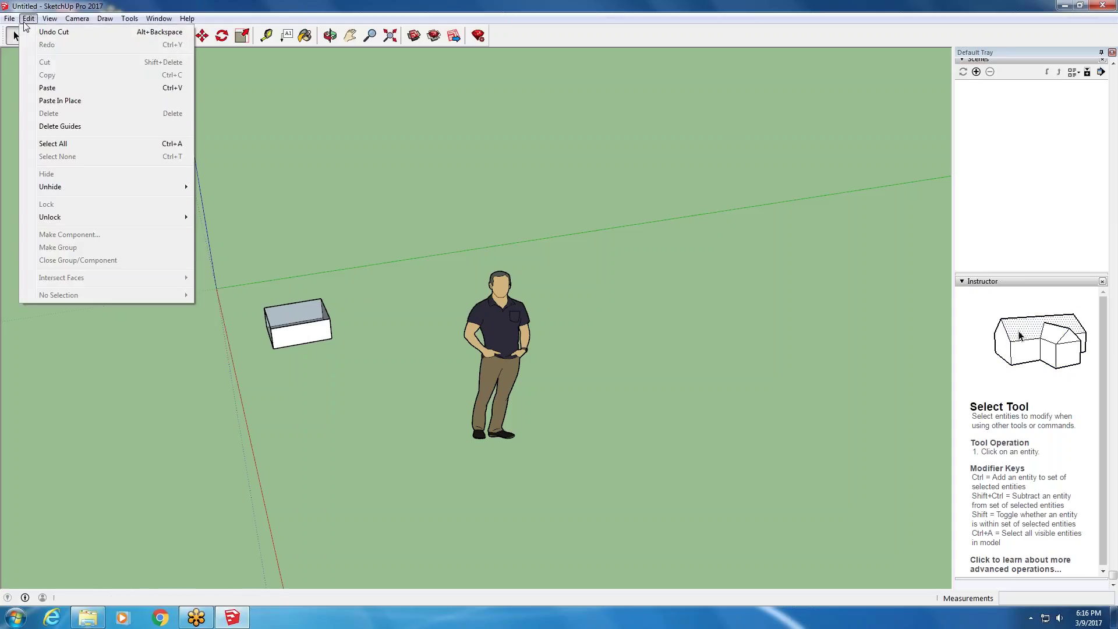
pyautogui.click(47, 88)
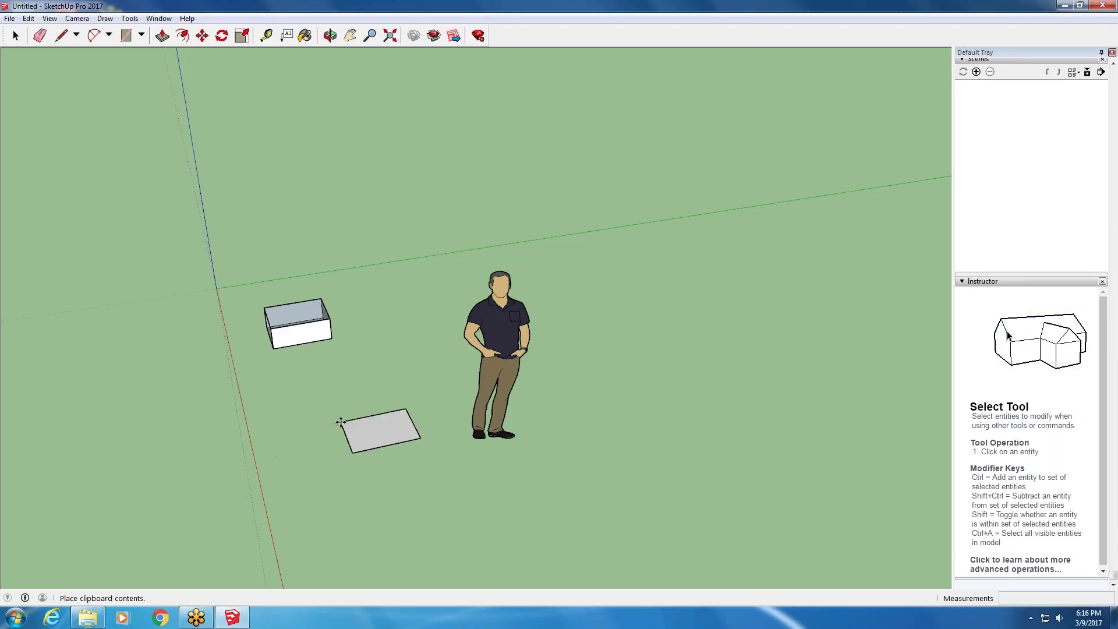
pyautogui.press('Escape')
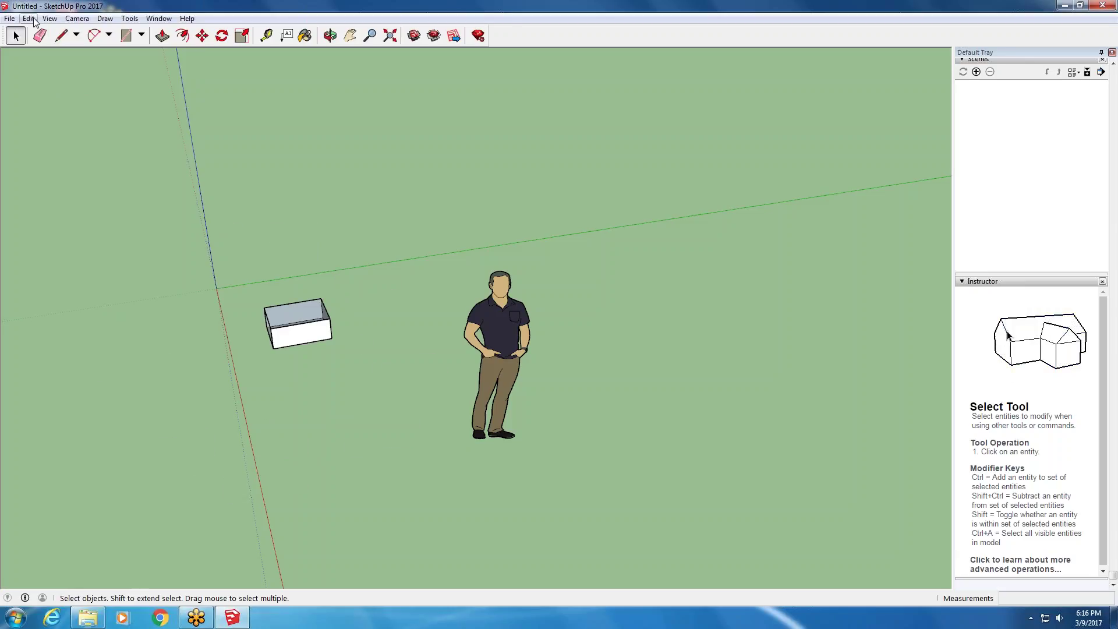
pyautogui.click(30, 18)
pyautogui.click(61, 99)
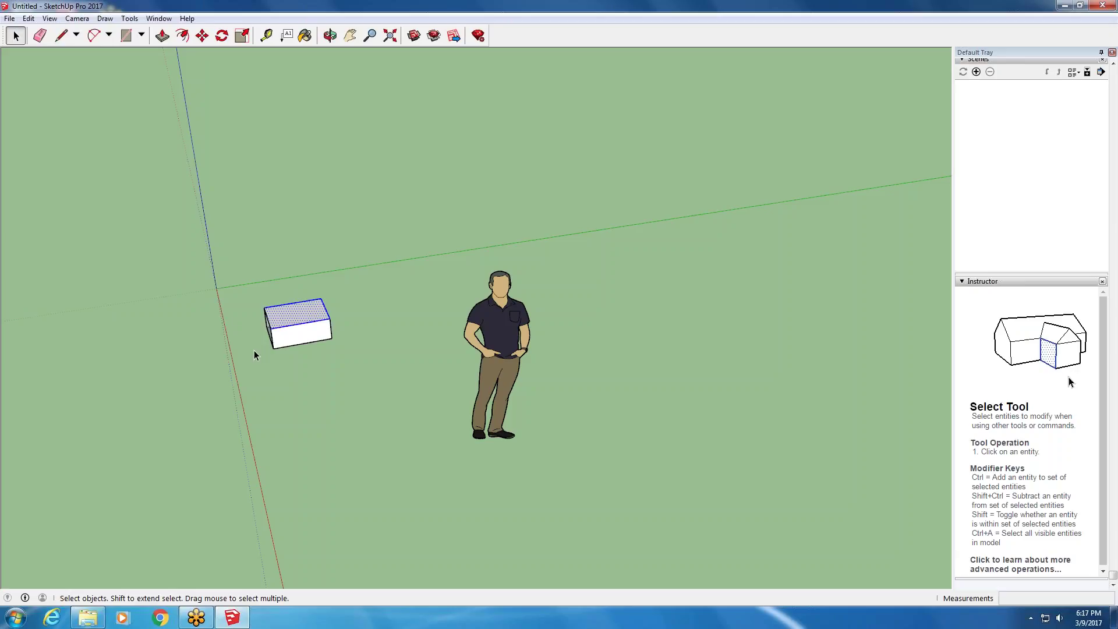
pyautogui.click(29, 18)
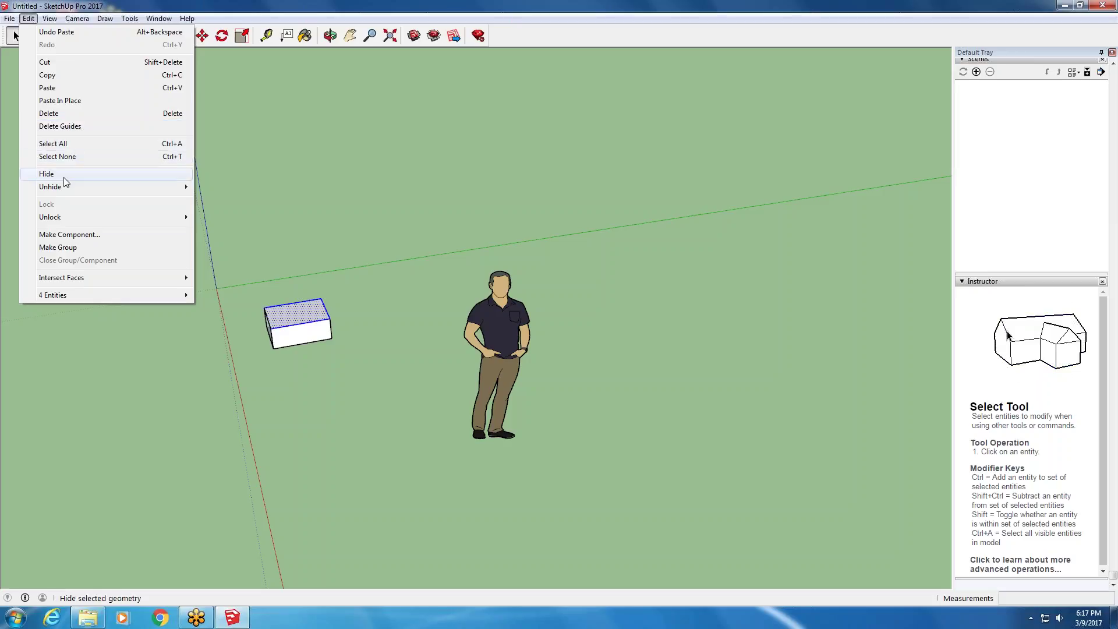
pyautogui.click(341, 361)
pyautogui.hotkey('ctrl', 't')
pyautogui.scroll(5, 283, 331)
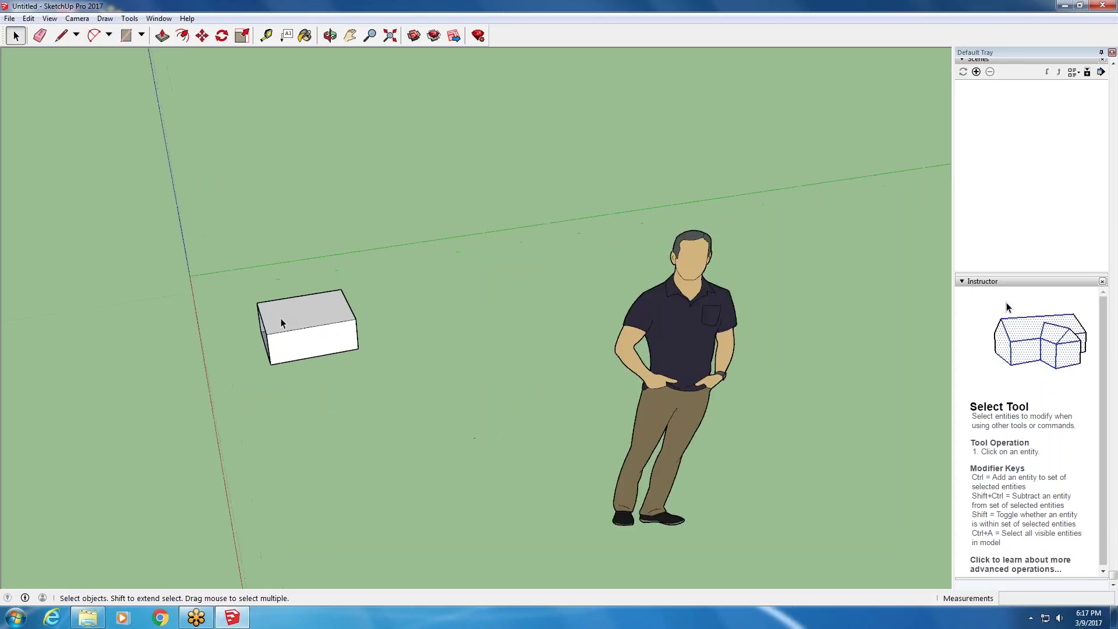
pyautogui.scroll(1, 284, 336)
pyautogui.click(282, 335)
pyautogui.rightClick(282, 336)
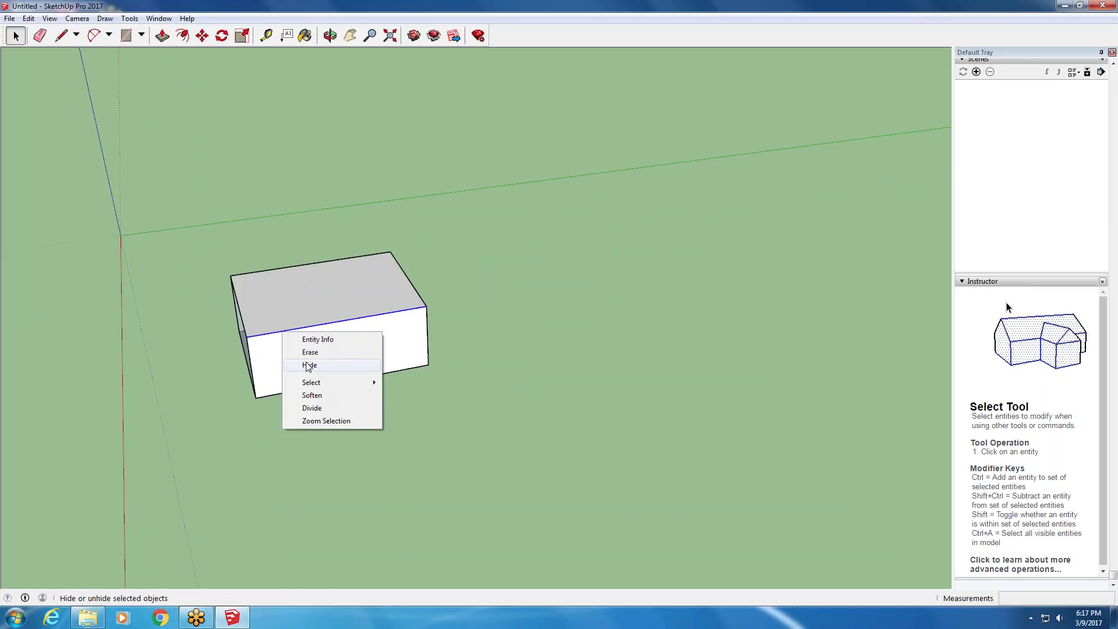
pyautogui.click(28, 19)
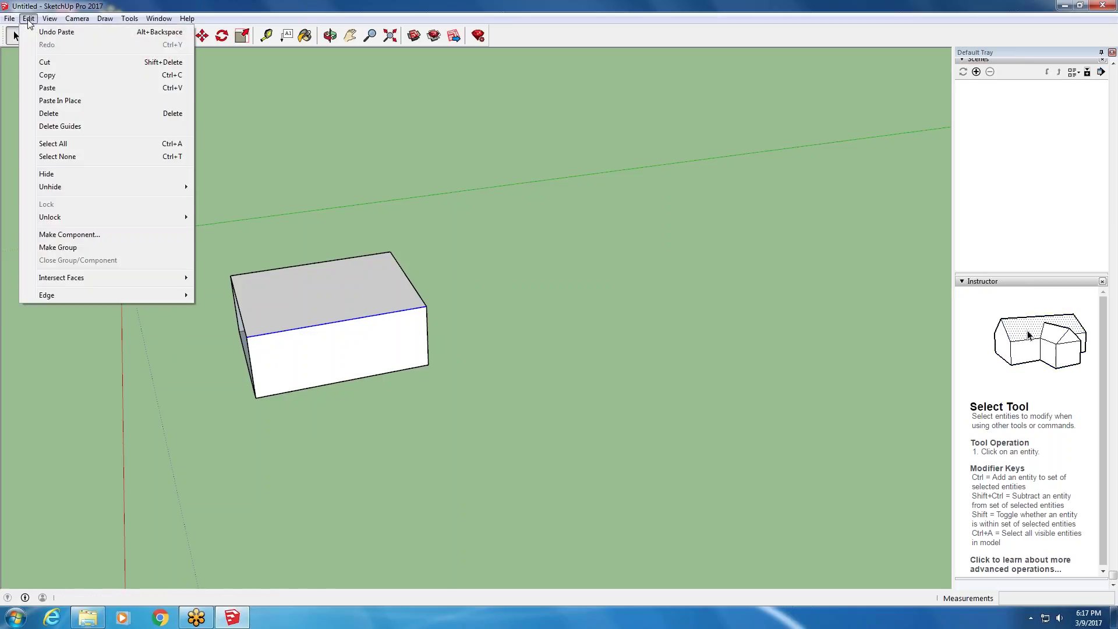
pyautogui.click(68, 175)
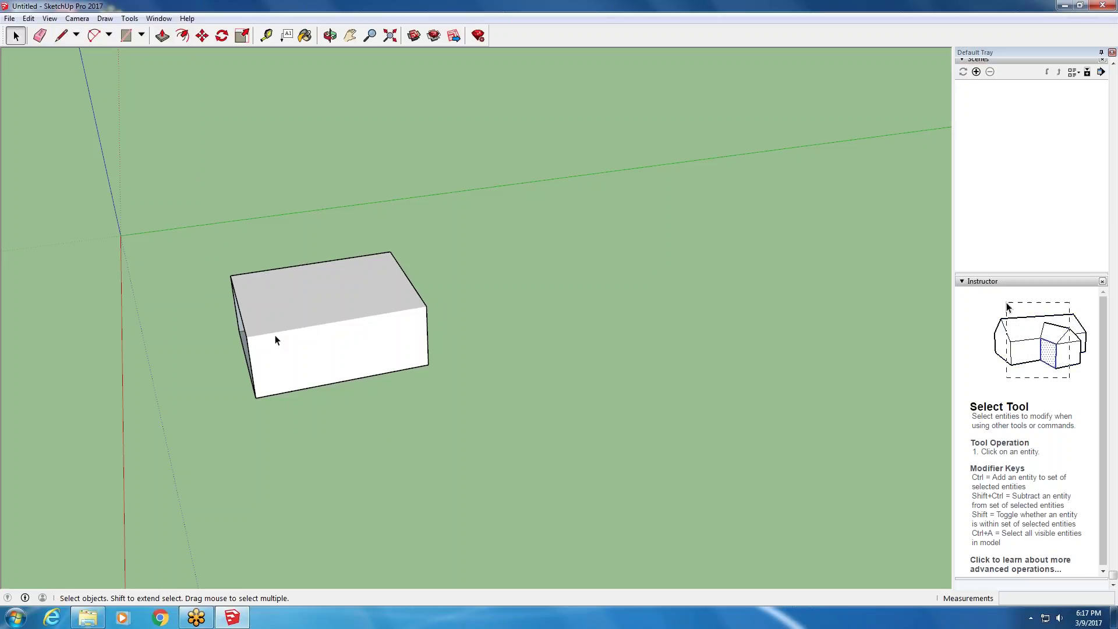
pyautogui.click(49, 19)
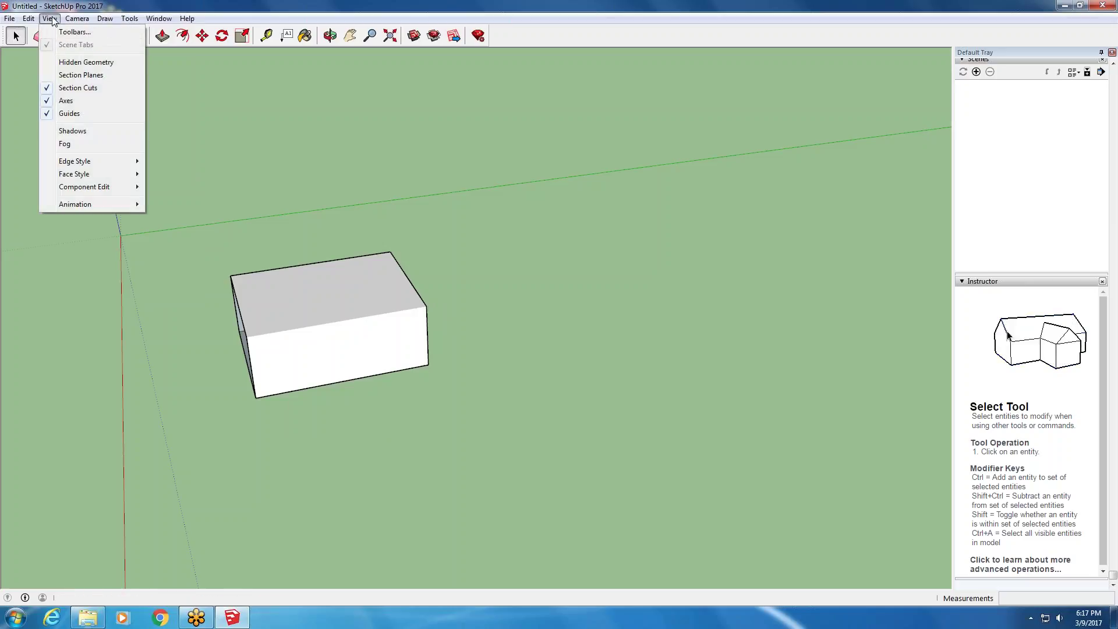
pyautogui.click(64, 64)
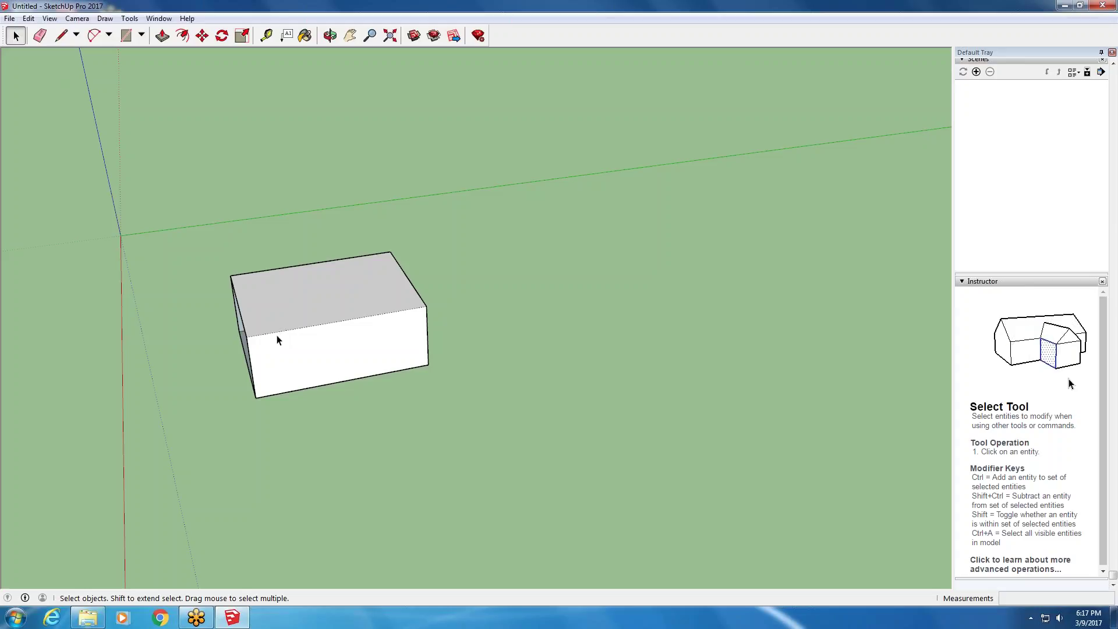
pyautogui.click(50, 19)
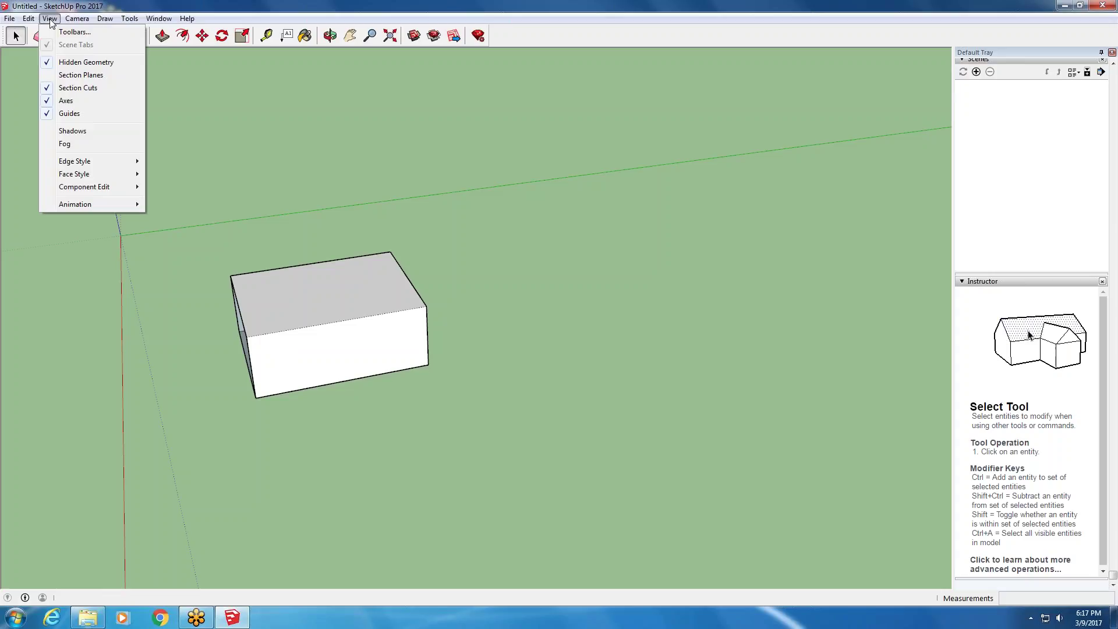
pyautogui.moveTo(28, 19)
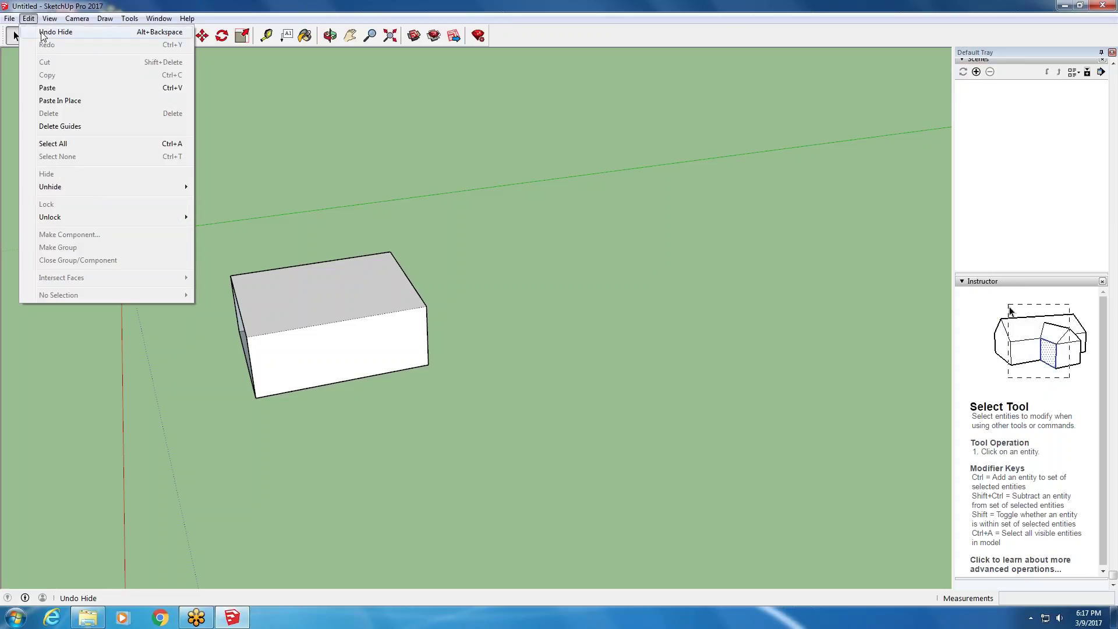
pyautogui.click(42, 33)
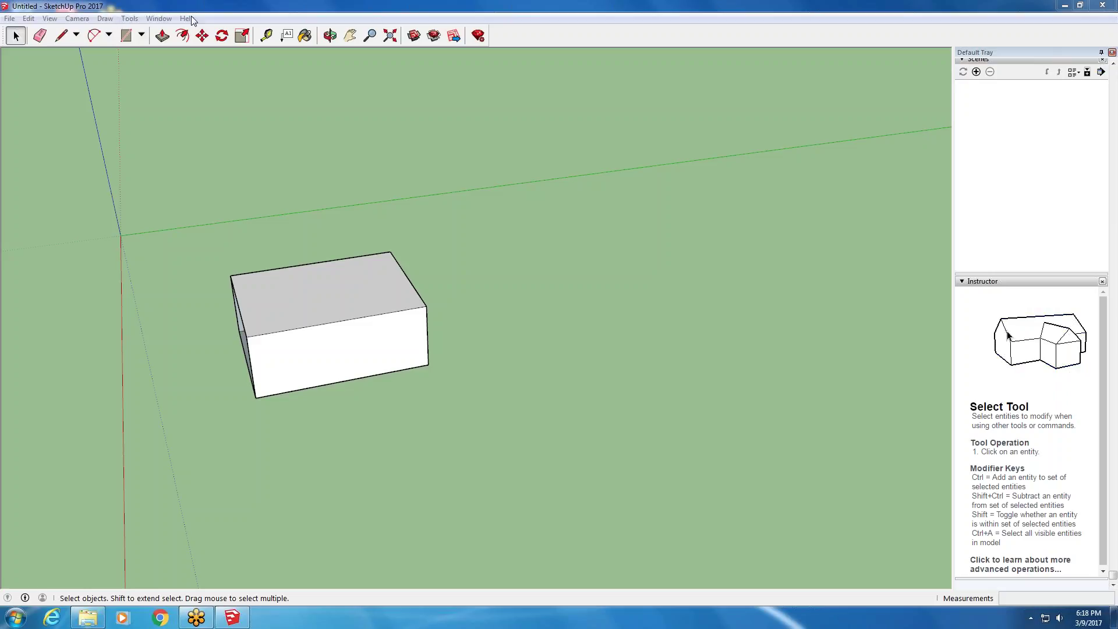
# - Close the side panel tray, then bring it back from the Window menu
pyautogui.click(1111, 52)
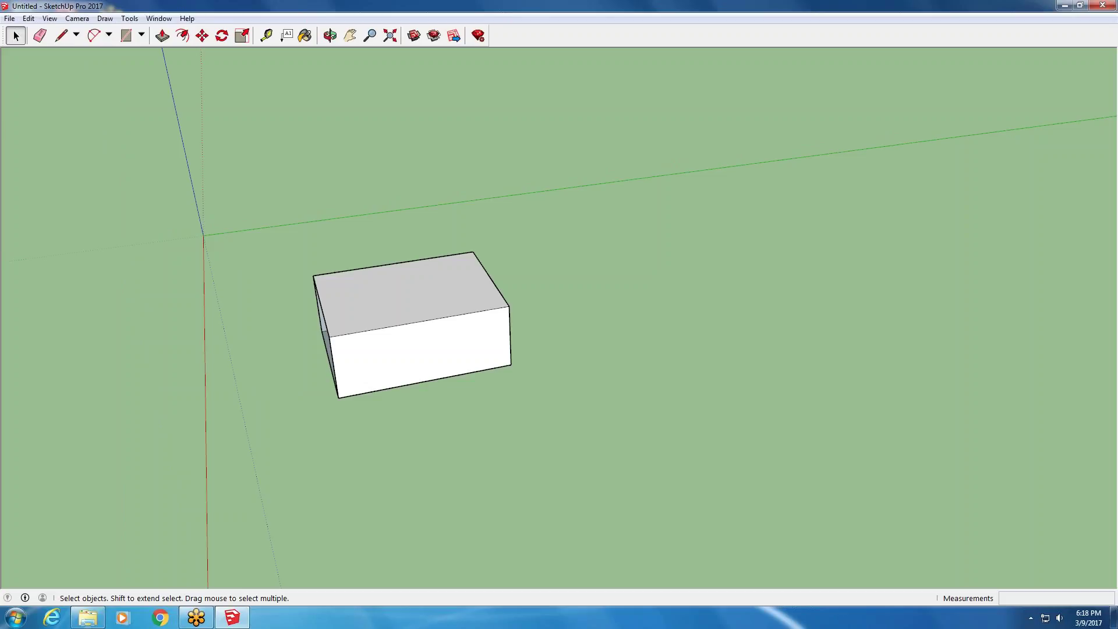
pyautogui.click(166, 20)
pyautogui.moveTo(171, 35)
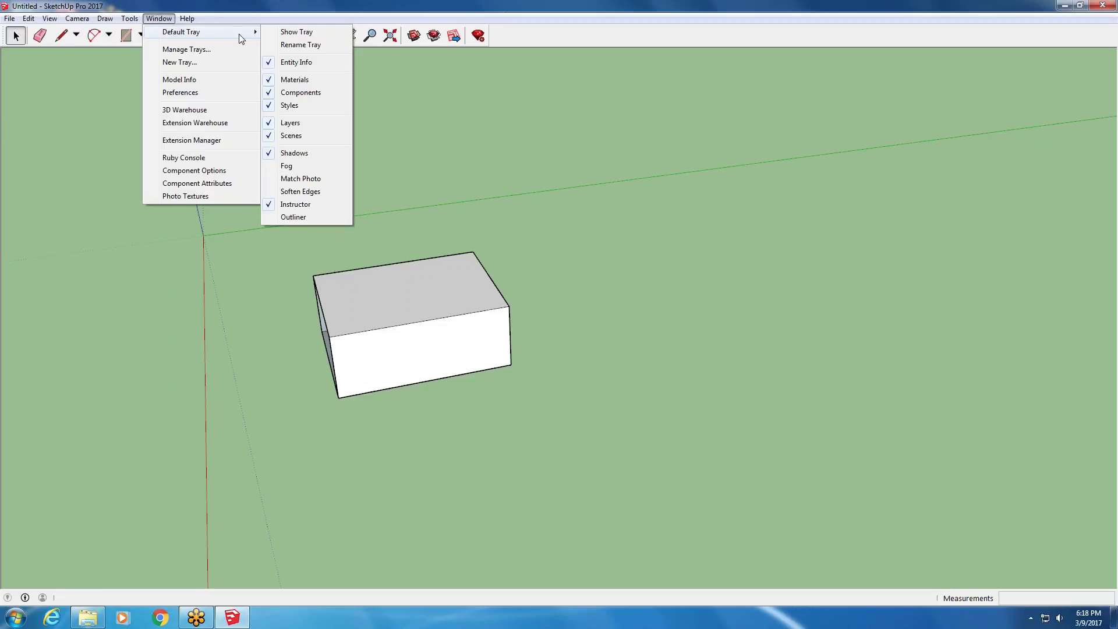
pyautogui.click(330, 33)
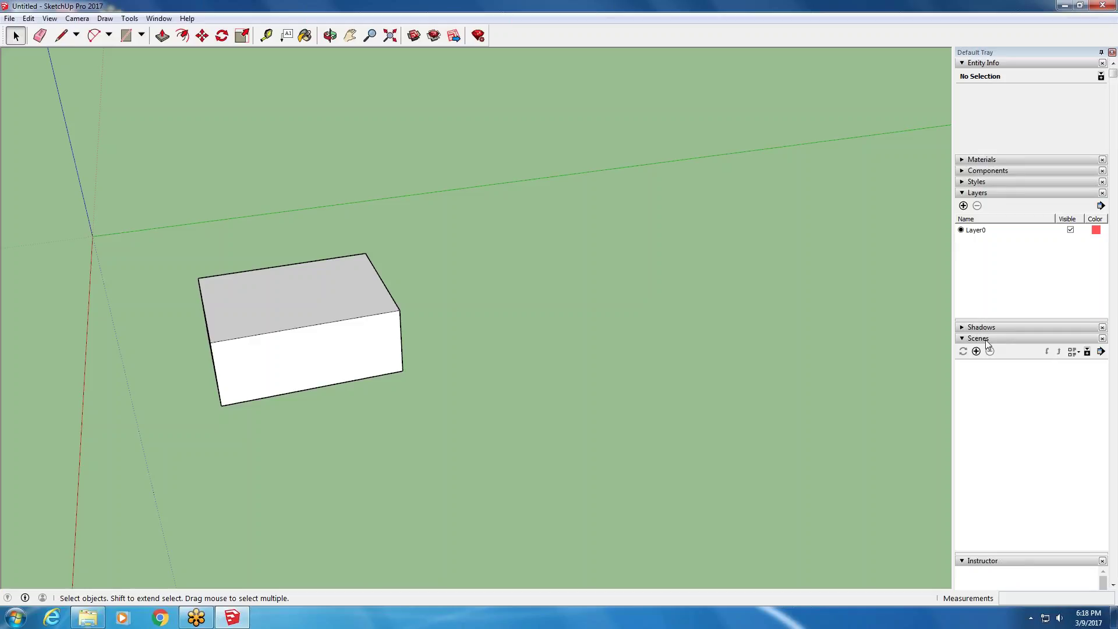
# - Fold away the Scenes and Instructor panels and expand Layers to show Layer0
pyautogui.click(962, 192)
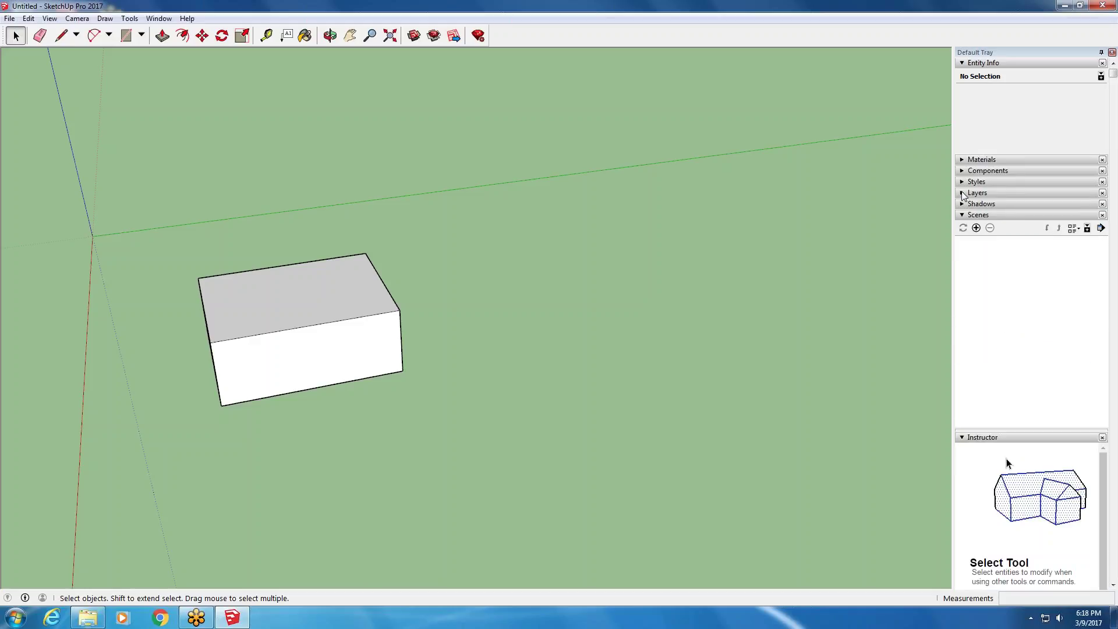
pyautogui.click(962, 193)
pyautogui.click(961, 193)
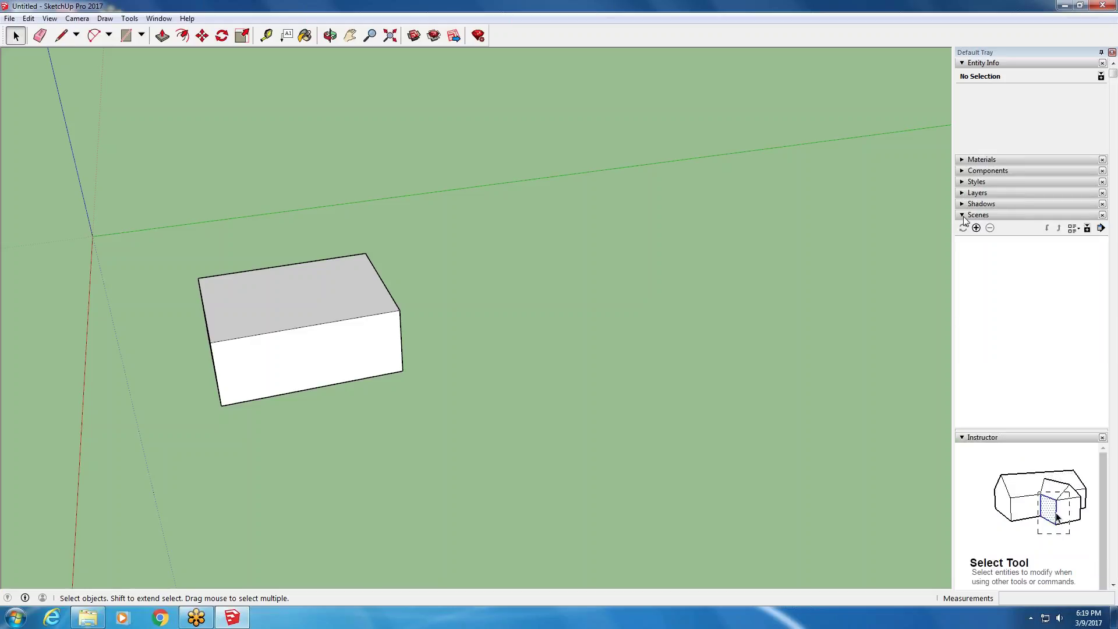
pyautogui.click(962, 215)
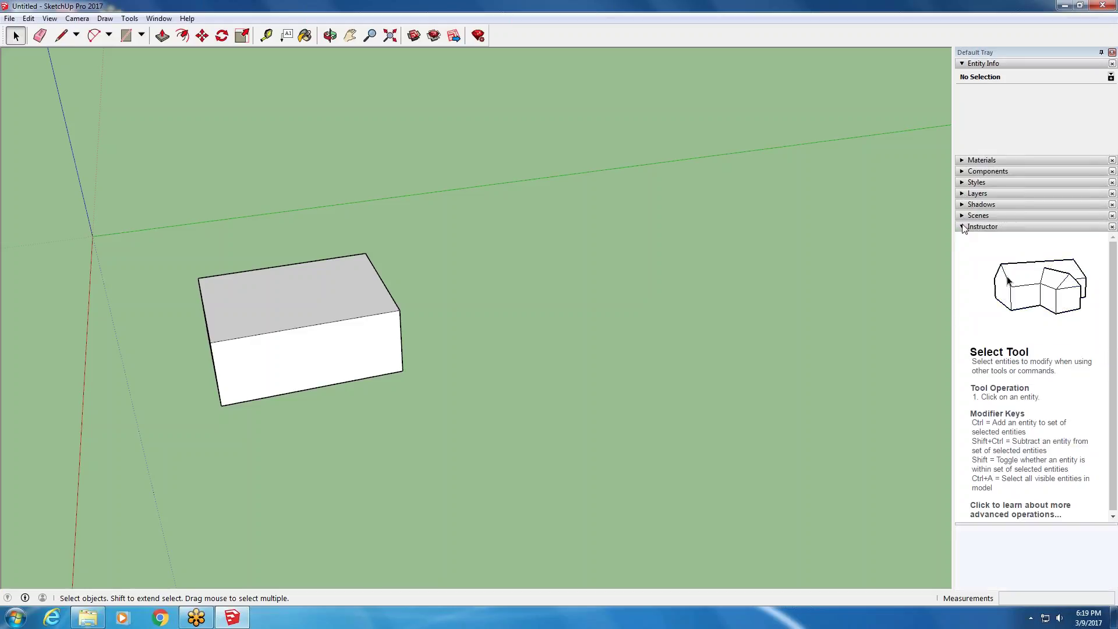
pyautogui.click(962, 227)
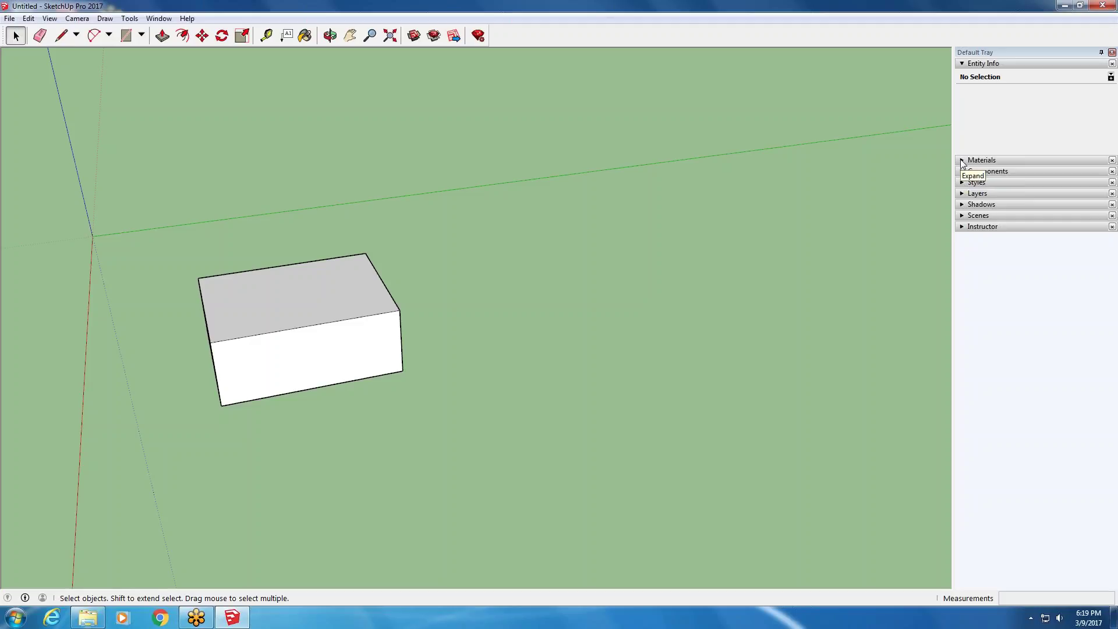
pyautogui.click(962, 194)
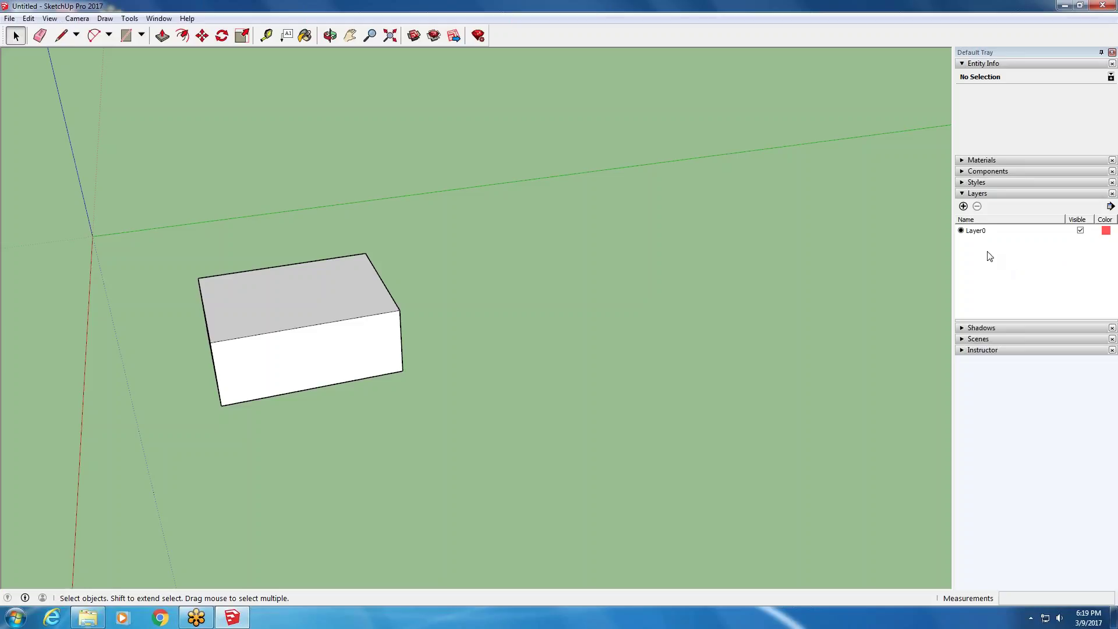
# - Add the Soften Edges panel to the Default Tray
pyautogui.click(150, 19)
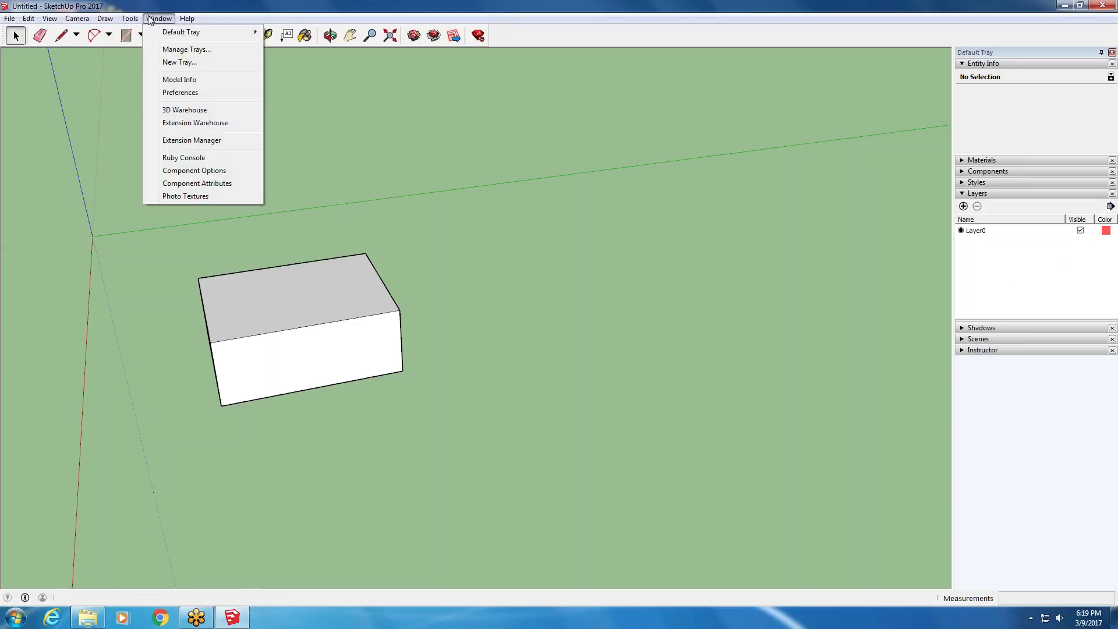
pyautogui.moveTo(171, 32)
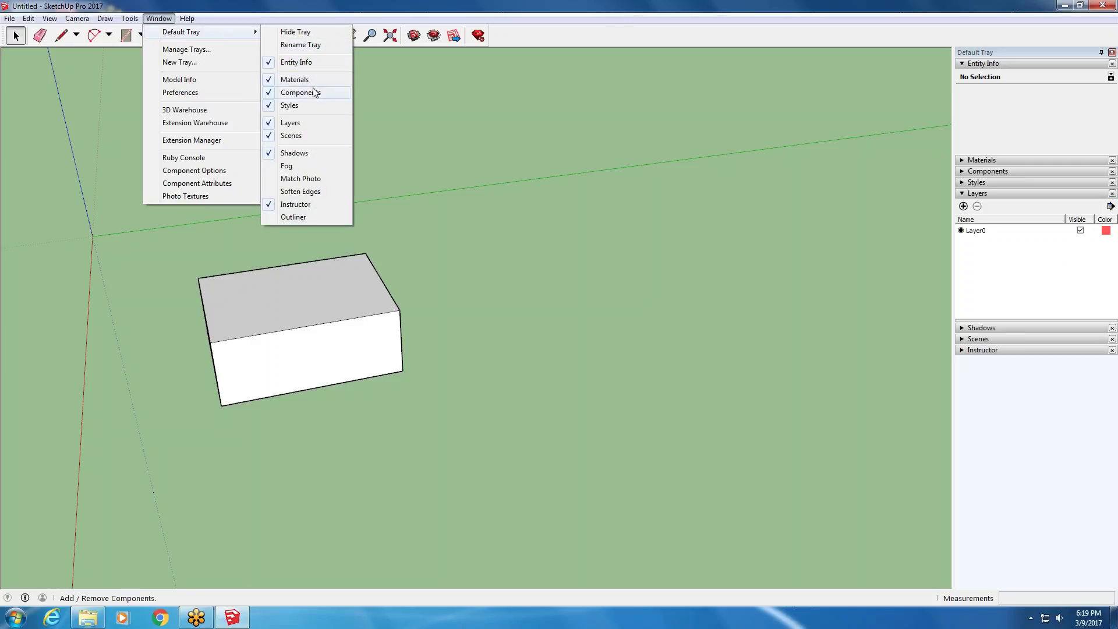
pyautogui.click(319, 193)
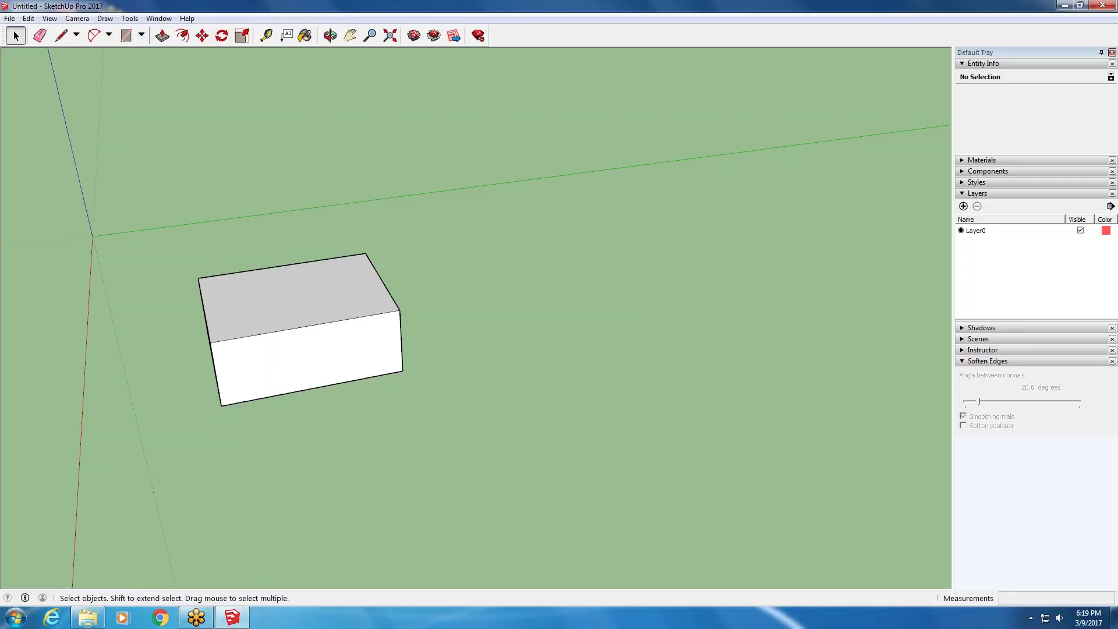
# - Remove the Instructor panel from the tray and close the tray
pyautogui.click(159, 19)
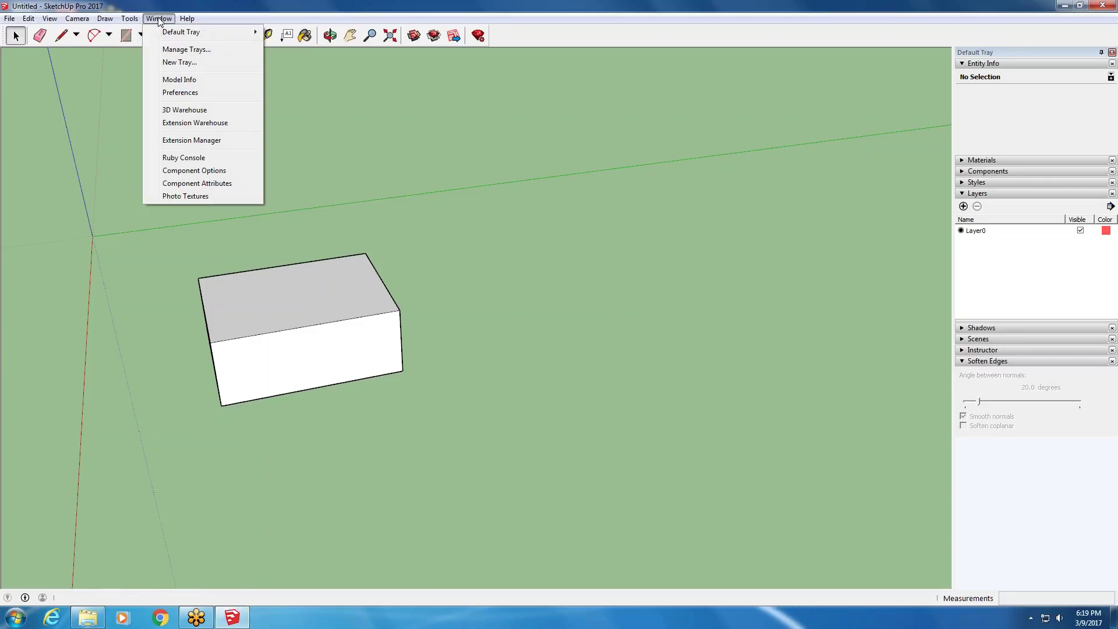
pyautogui.moveTo(174, 35)
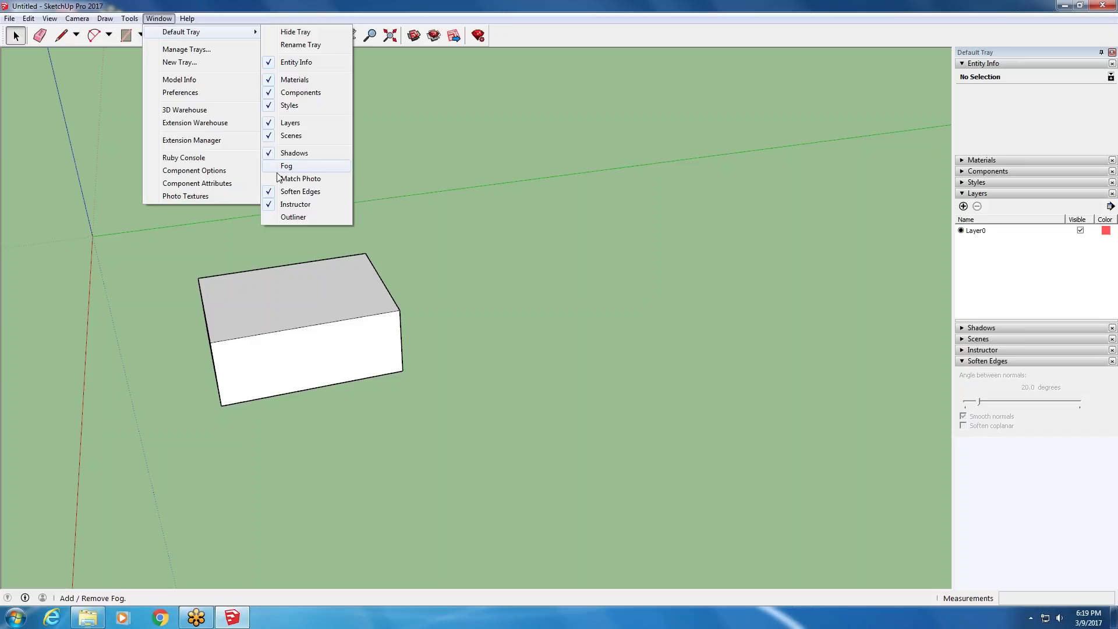
pyautogui.click(290, 205)
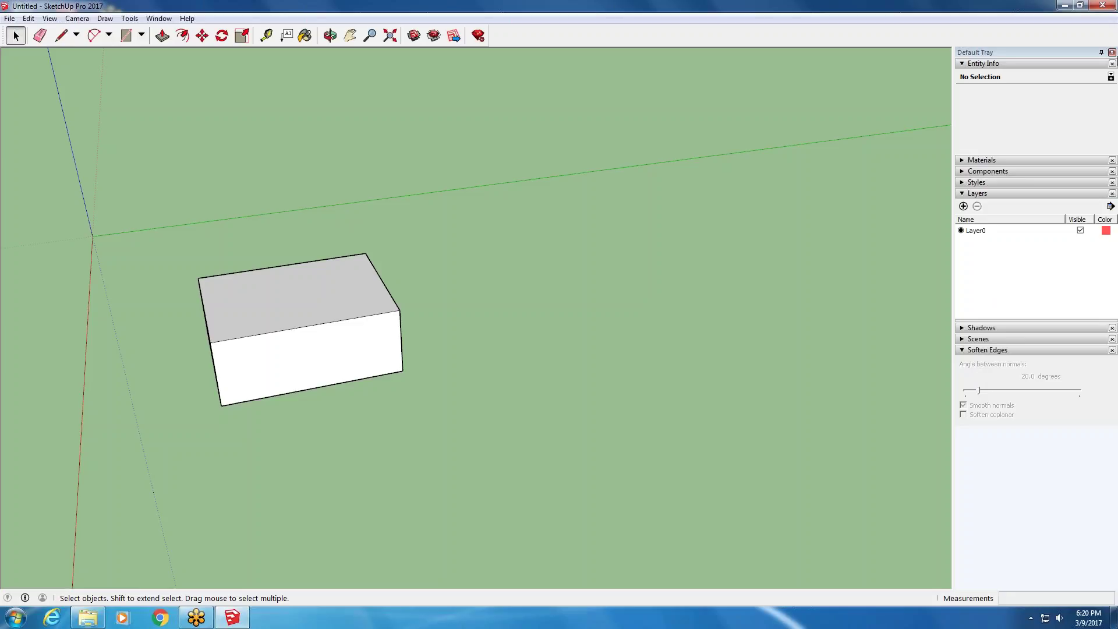
pyautogui.click(1111, 52)
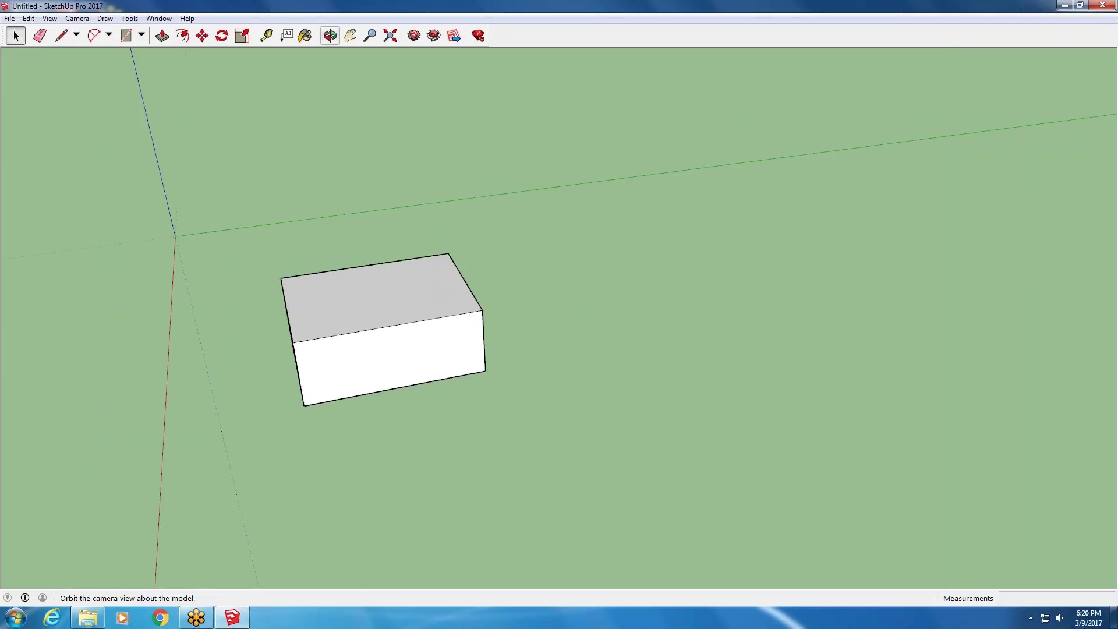
# - Switch the camera to the Top standard view and zoom in on the white box
pyautogui.click(54, 19)
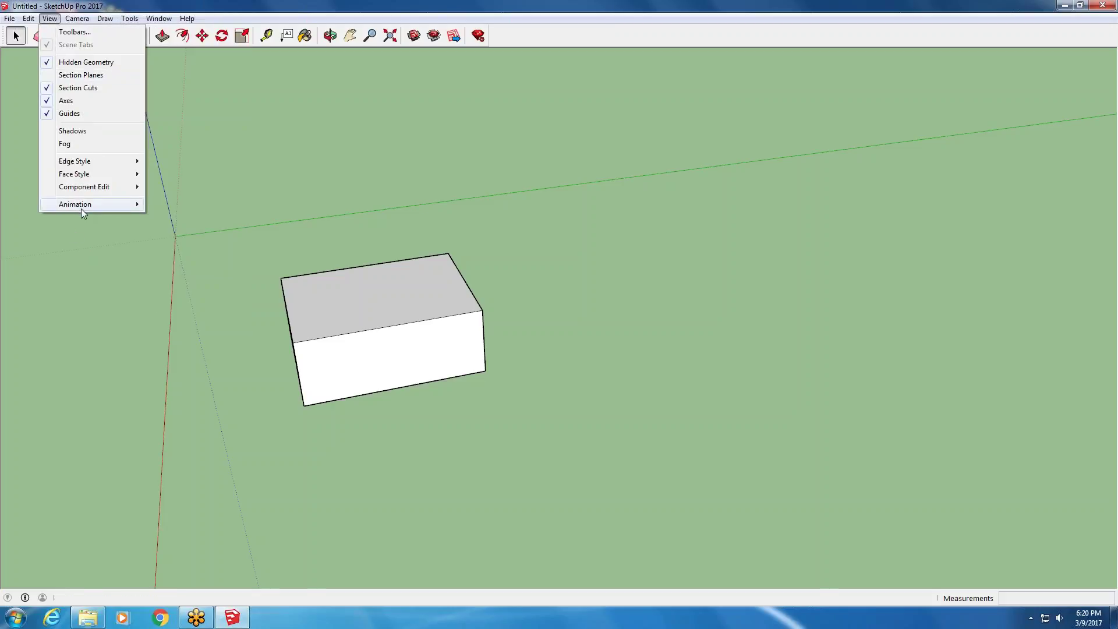
pyautogui.moveTo(82, 210)
pyautogui.moveTo(82, 21)
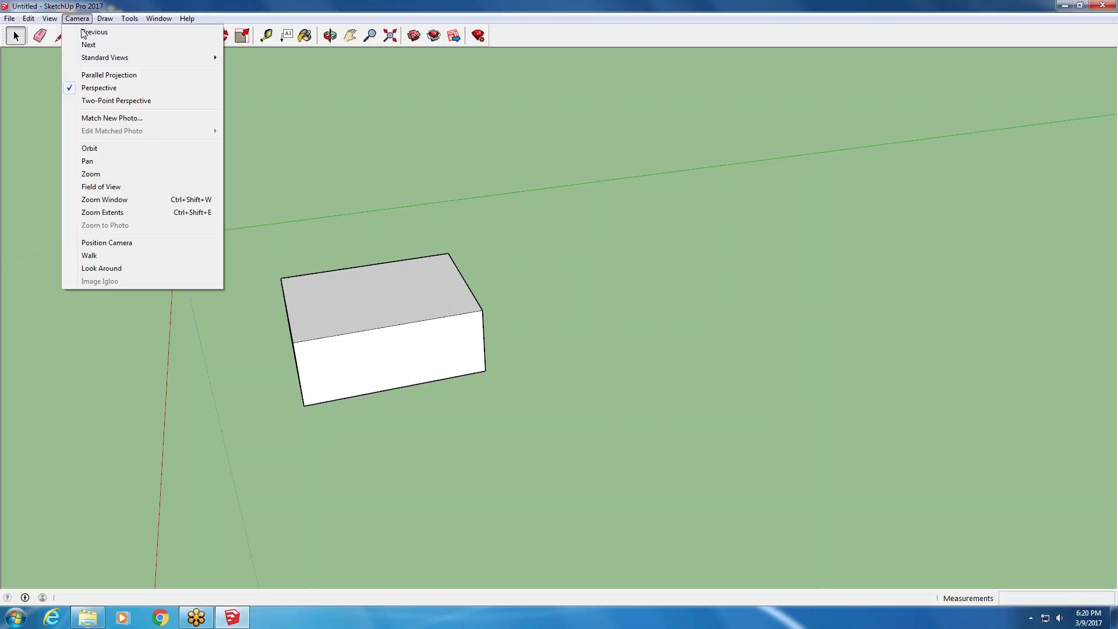
pyautogui.moveTo(91, 61)
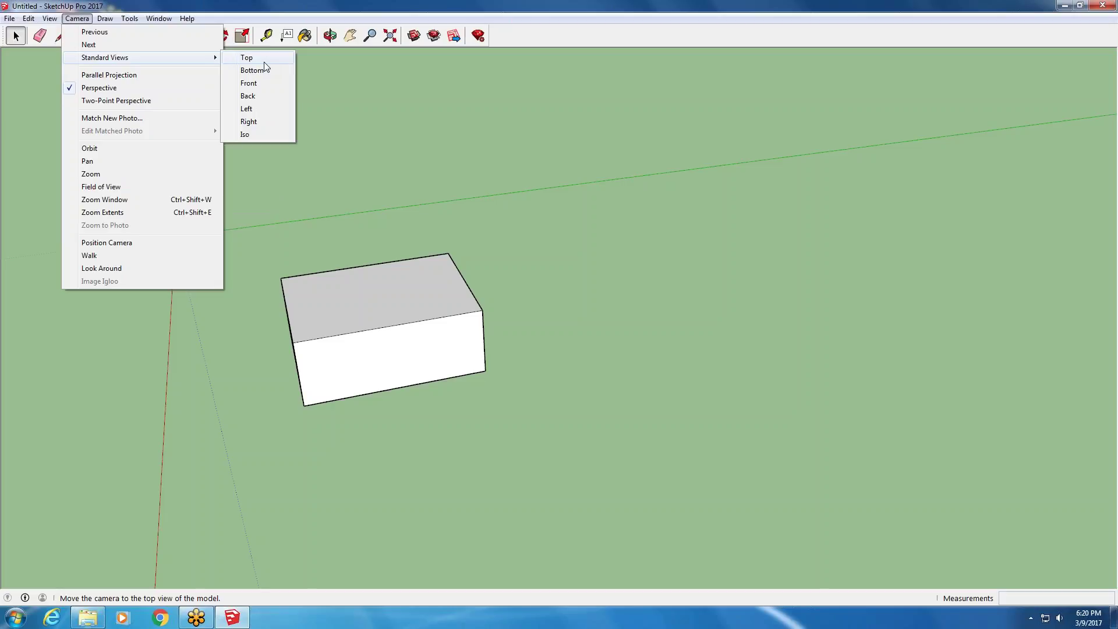
pyautogui.click(264, 61)
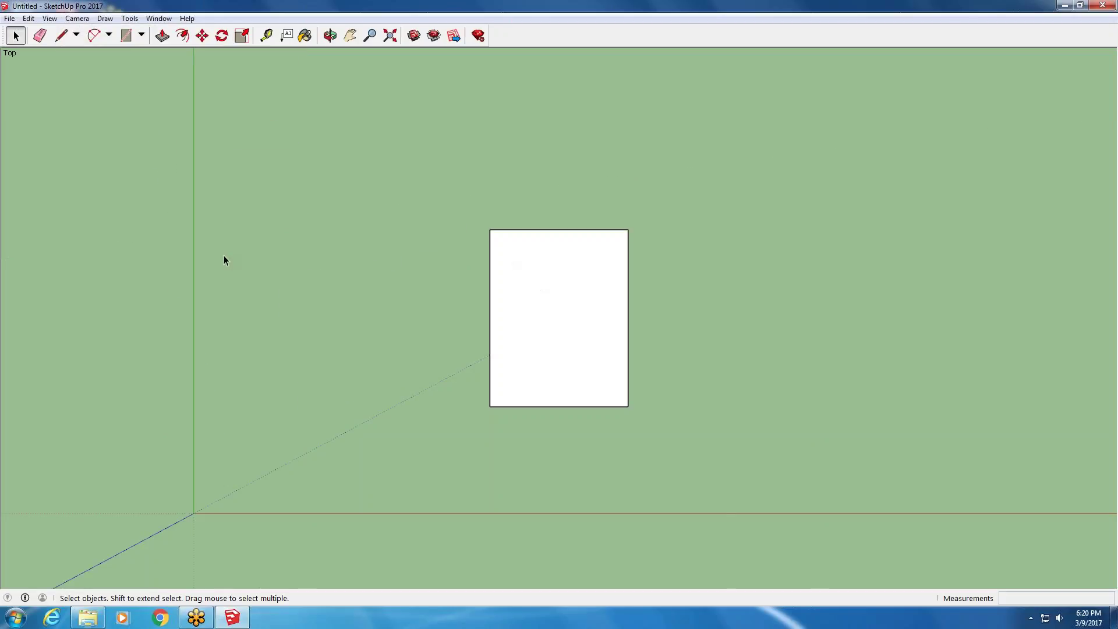
pyautogui.scroll(-5, 164, 232)
pyautogui.scroll(4, 343, 235)
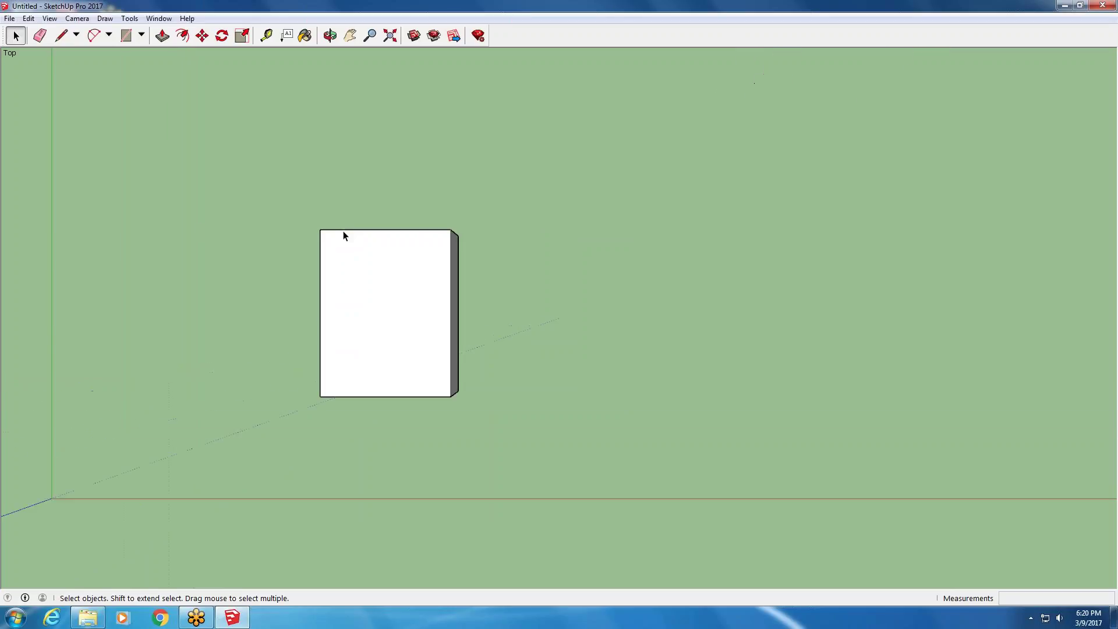
pyautogui.scroll(1, 344, 235)
pyautogui.click(82, 19)
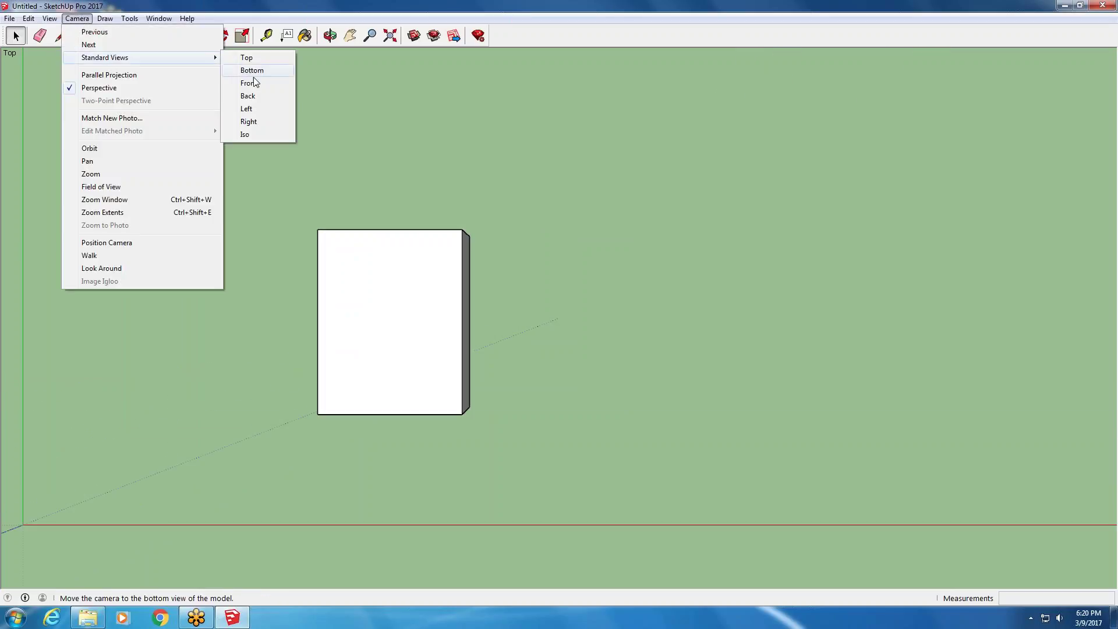
# - Switch to the Front view, then orbit and zoom to see the ground and horizon
pyautogui.click(249, 84)
pyautogui.scroll(-3, 180, 314)
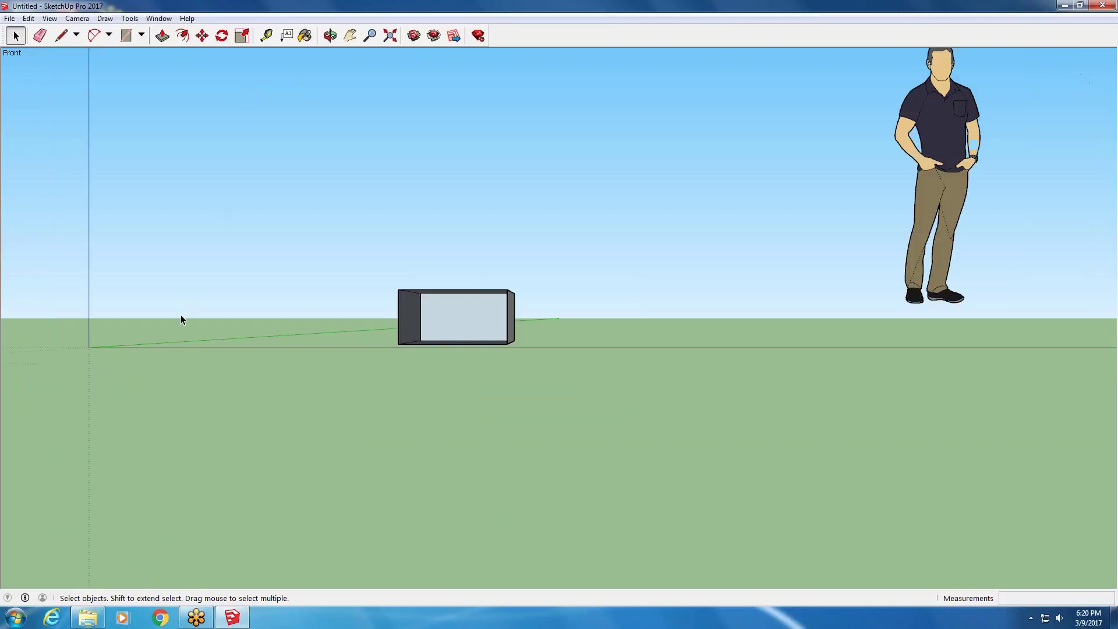
pyautogui.moveTo(138, 299); pyautogui.dragTo(126, 402, button='middle')
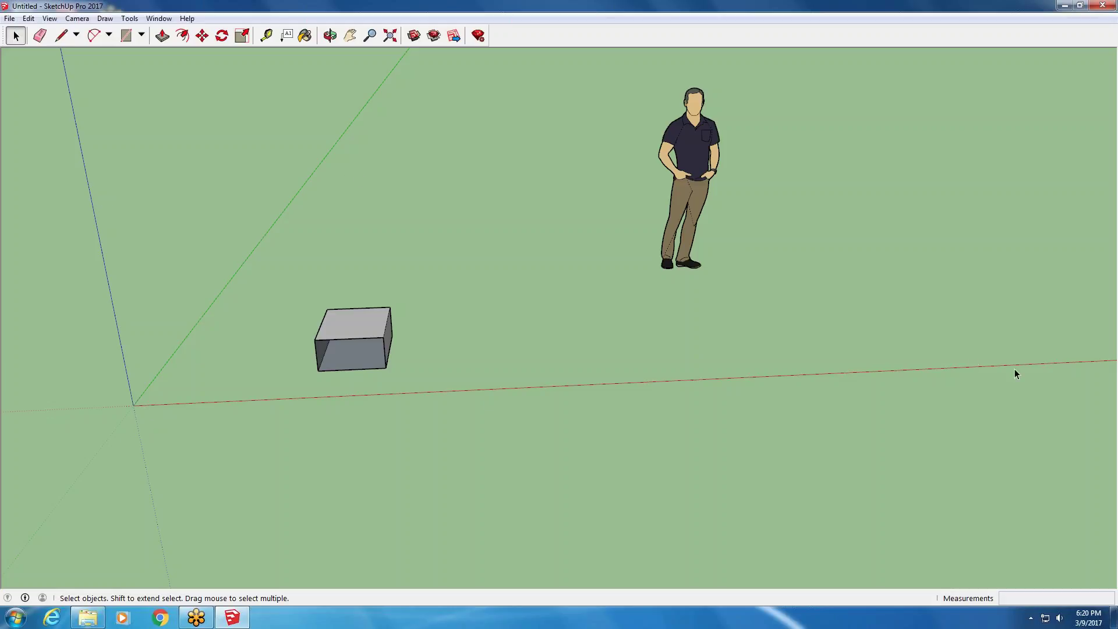
pyautogui.scroll(-5, 222, 410)
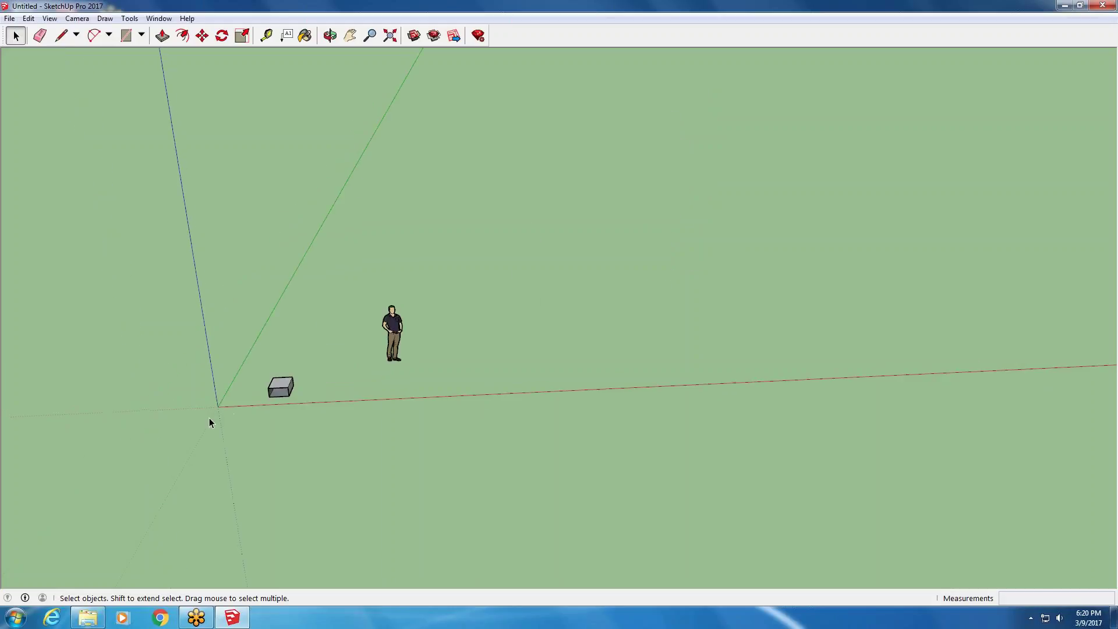
pyautogui.scroll(3, 209, 417)
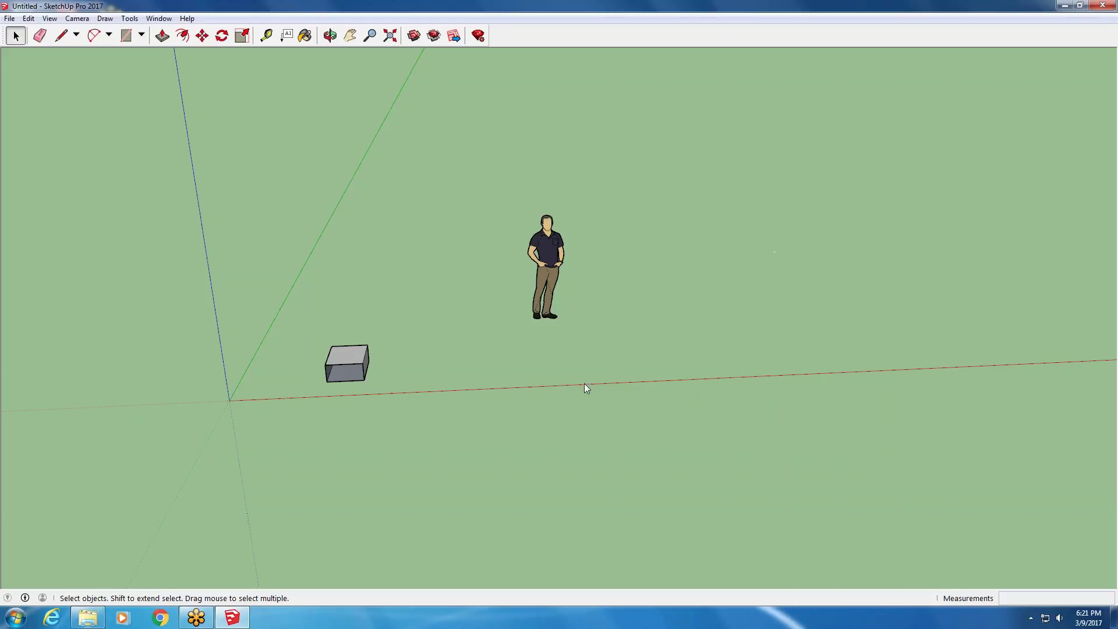
pyautogui.scroll(4, 344, 396)
pyautogui.moveTo(369, 359); pyautogui.dragTo(387, 242, button='middle')
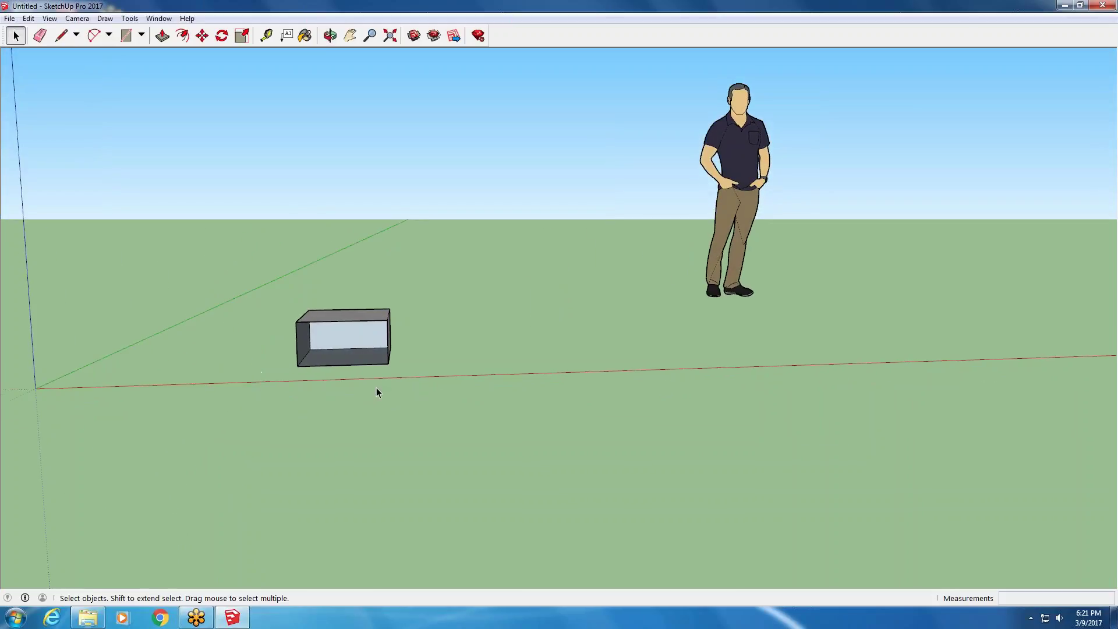
# - Try the Left standard view, then return to the Front standard view
pyautogui.click(84, 21)
pyautogui.moveTo(175, 57)
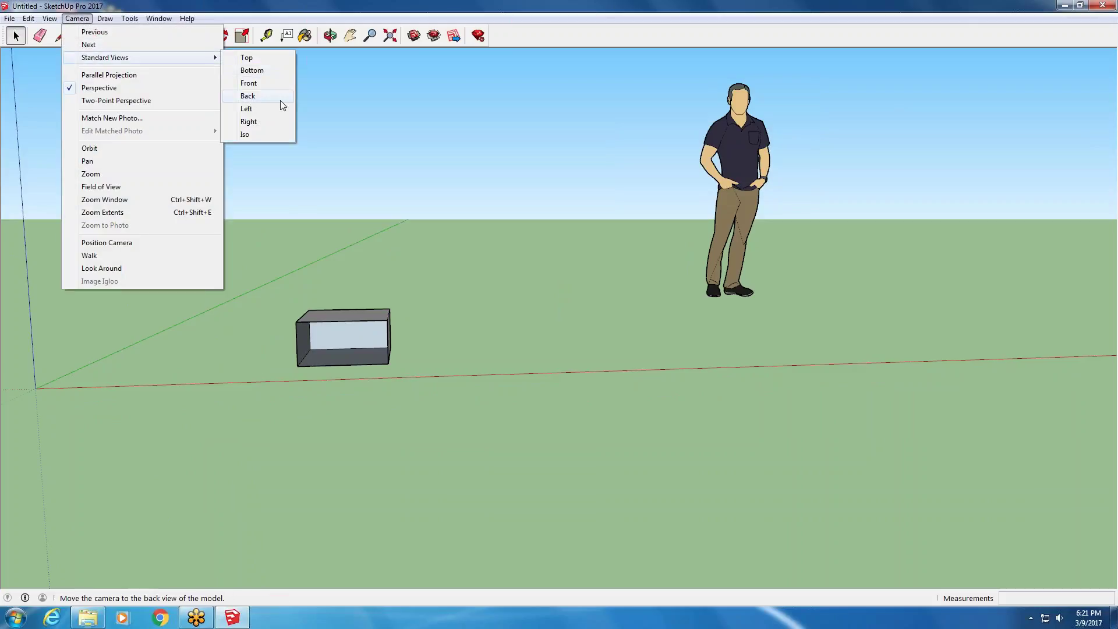
pyautogui.click(279, 112)
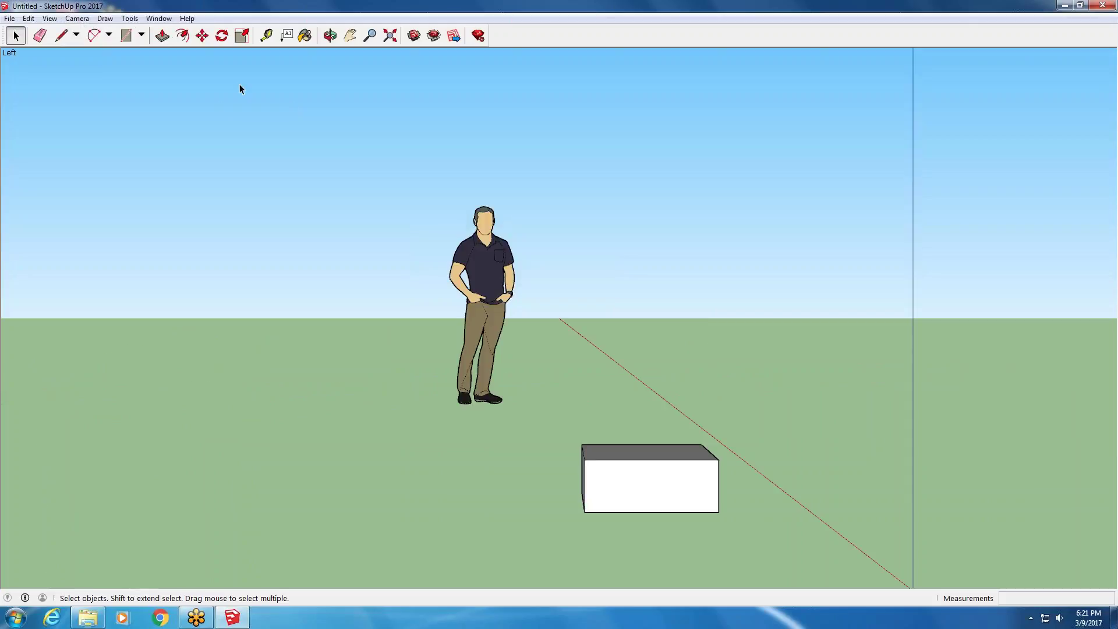
pyautogui.click(50, 18)
pyautogui.moveTo(81, 21)
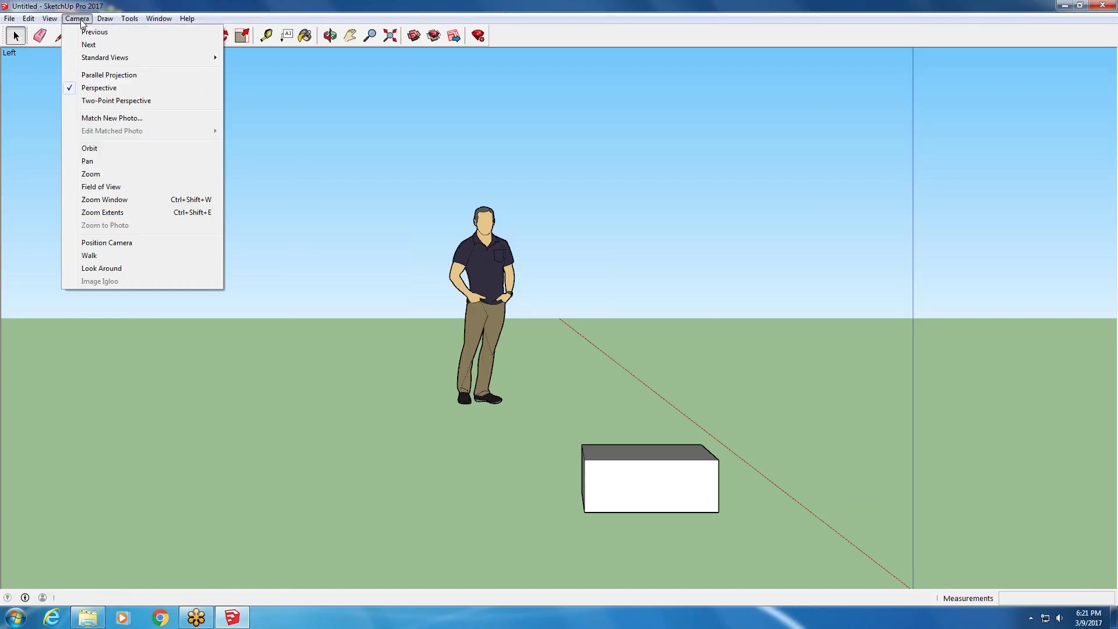
pyautogui.moveTo(93, 61)
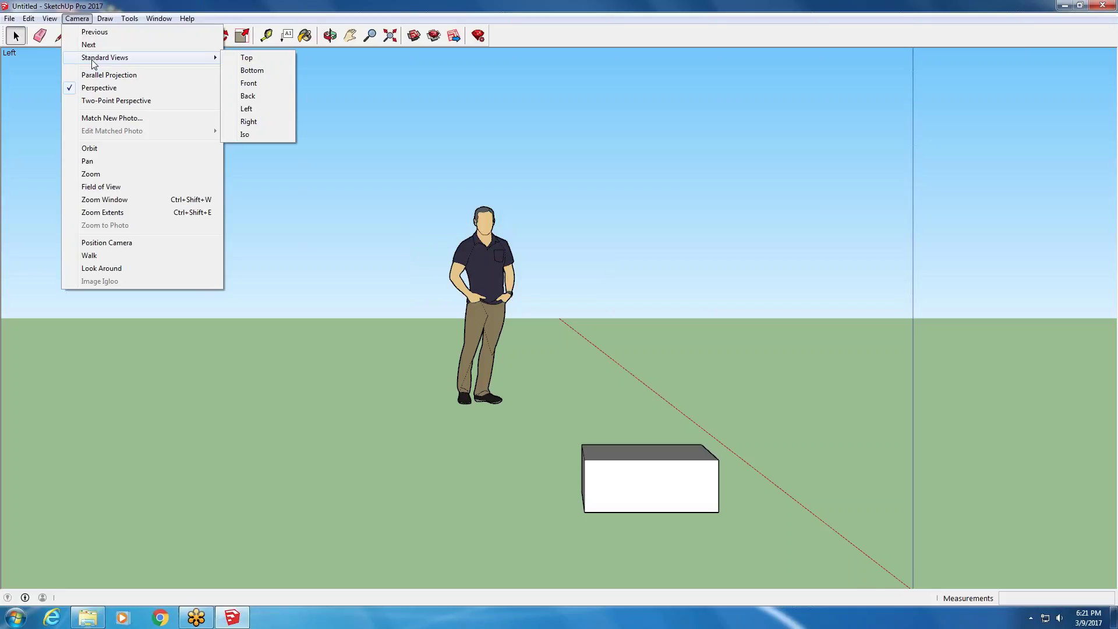
pyautogui.click(261, 83)
pyautogui.click(78, 19)
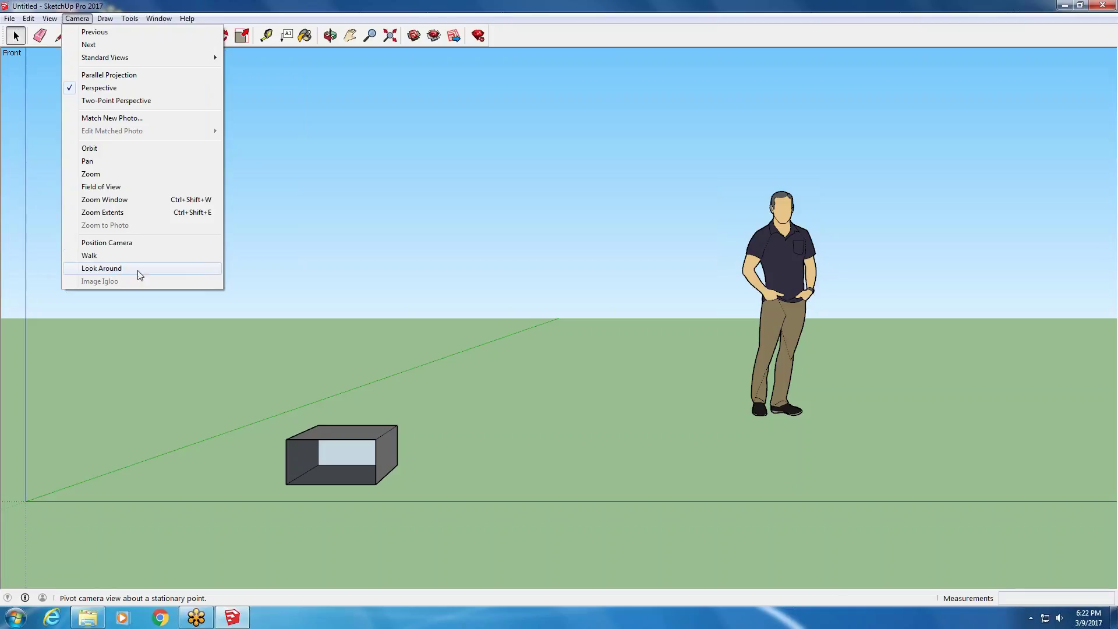
# - Draw a practice line from the origin along the green axis
pyautogui.click(110, 20)
pyautogui.click(110, 20)
pyautogui.moveTo(129, 36)
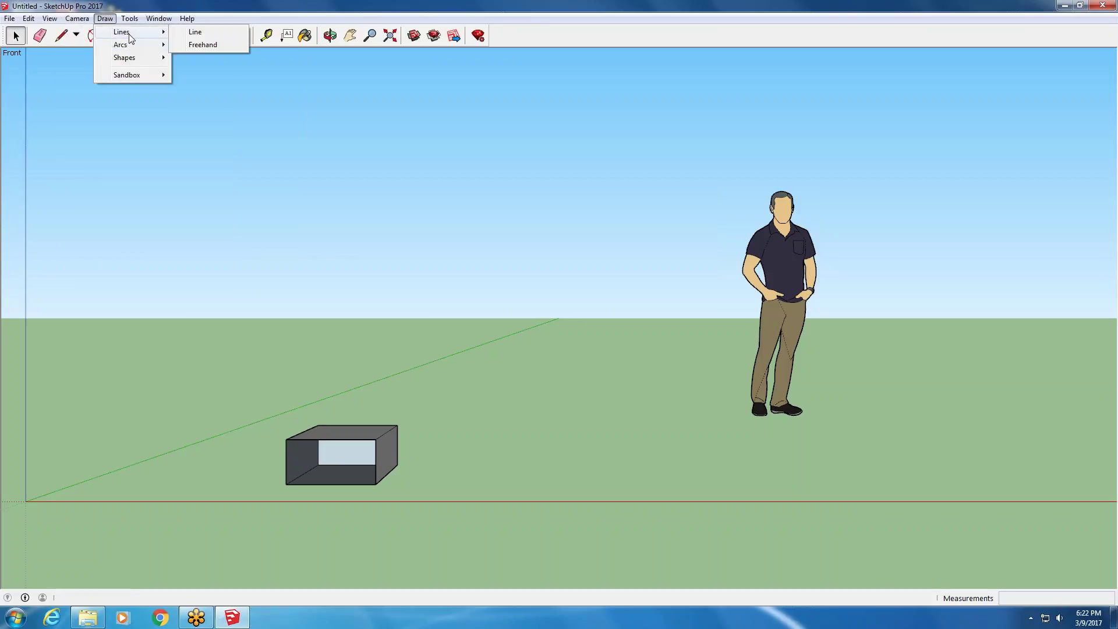
pyautogui.click(231, 32)
pyautogui.moveTo(109, 476); pyautogui.dragTo(132, 469, button='middle')
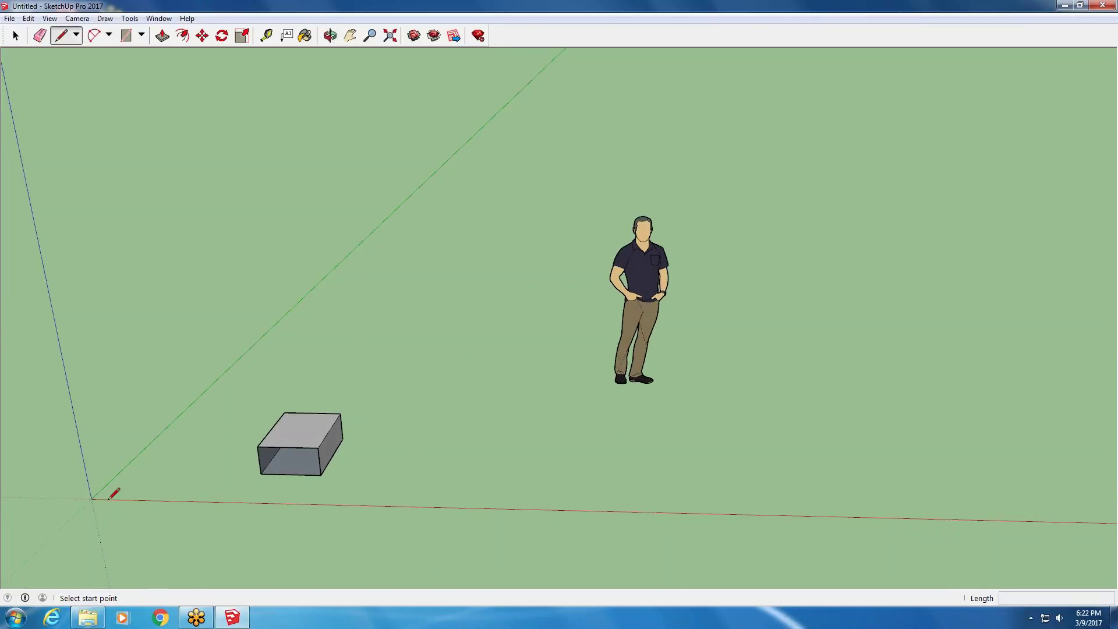
pyautogui.click(109, 499)
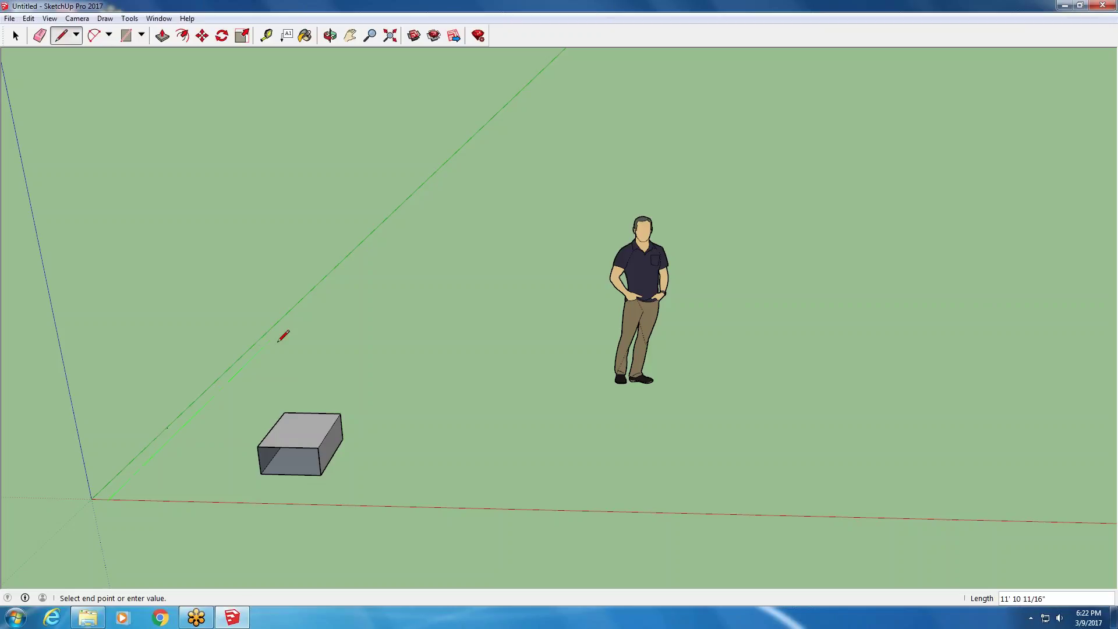
pyautogui.click(309, 302)
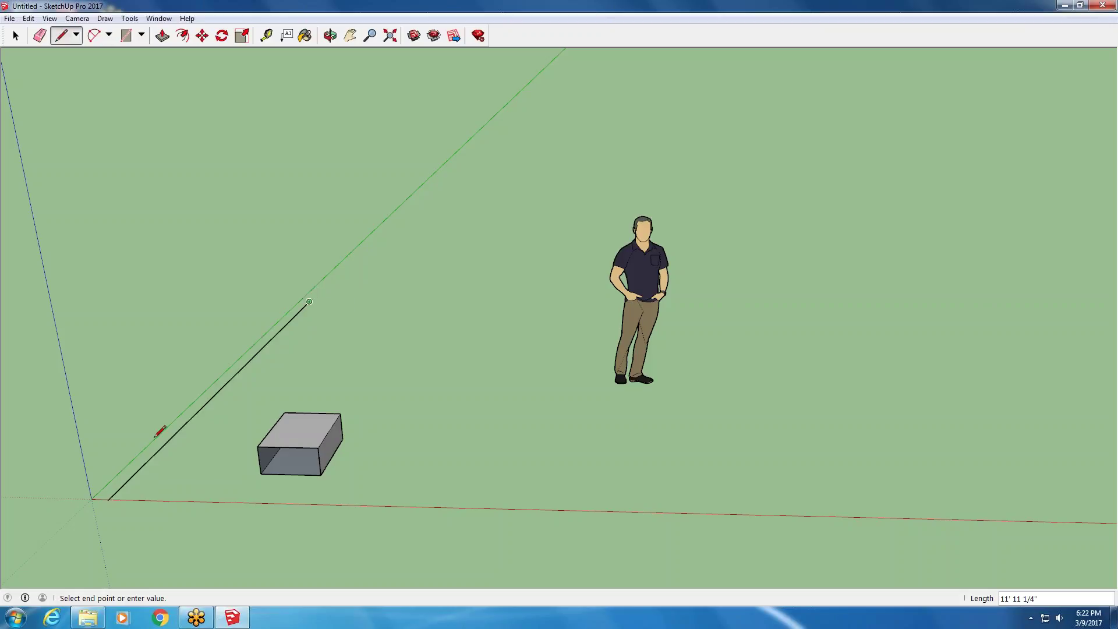
pyautogui.press('Escape')
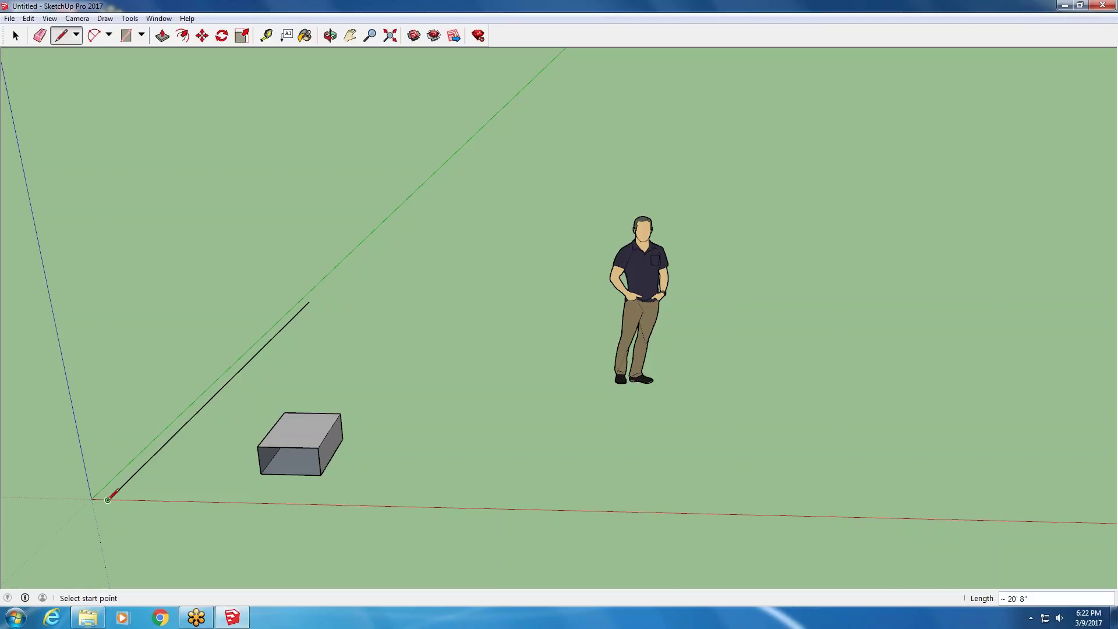
# - Draw a vertical edge up the blue axis and an edge along the red axis
pyautogui.click(108, 499)
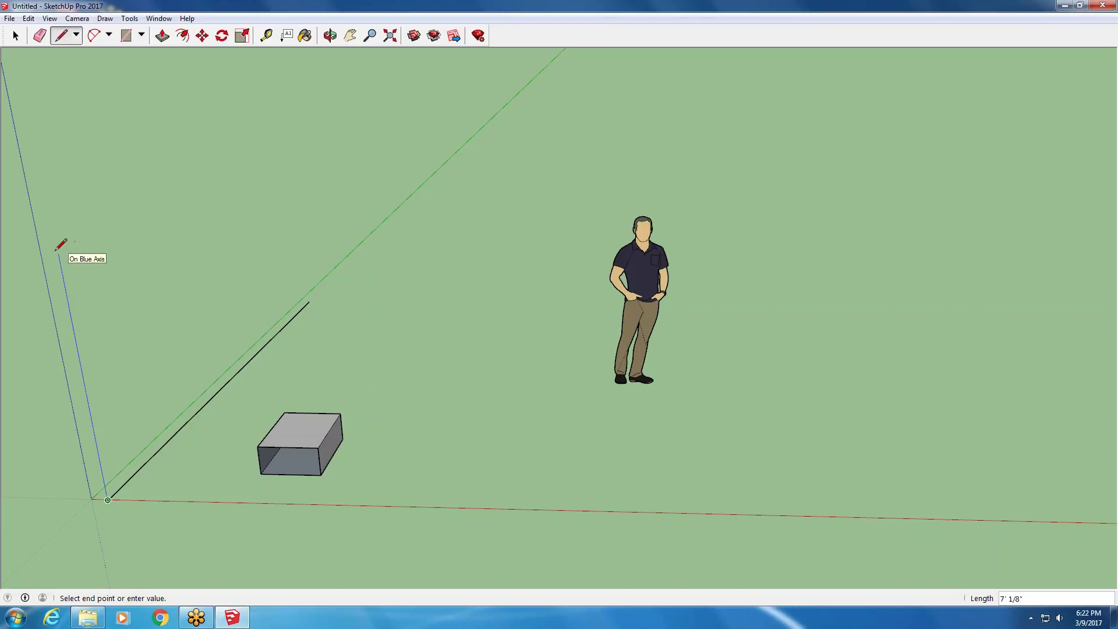
pyautogui.click(60, 255)
pyautogui.press('Escape')
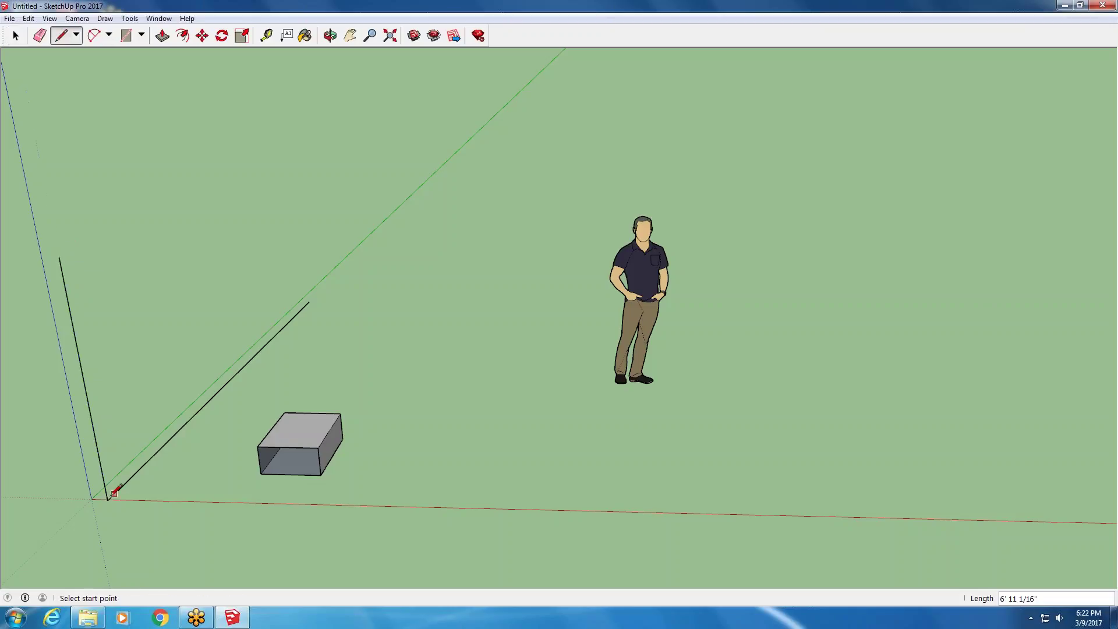
pyautogui.click(108, 499)
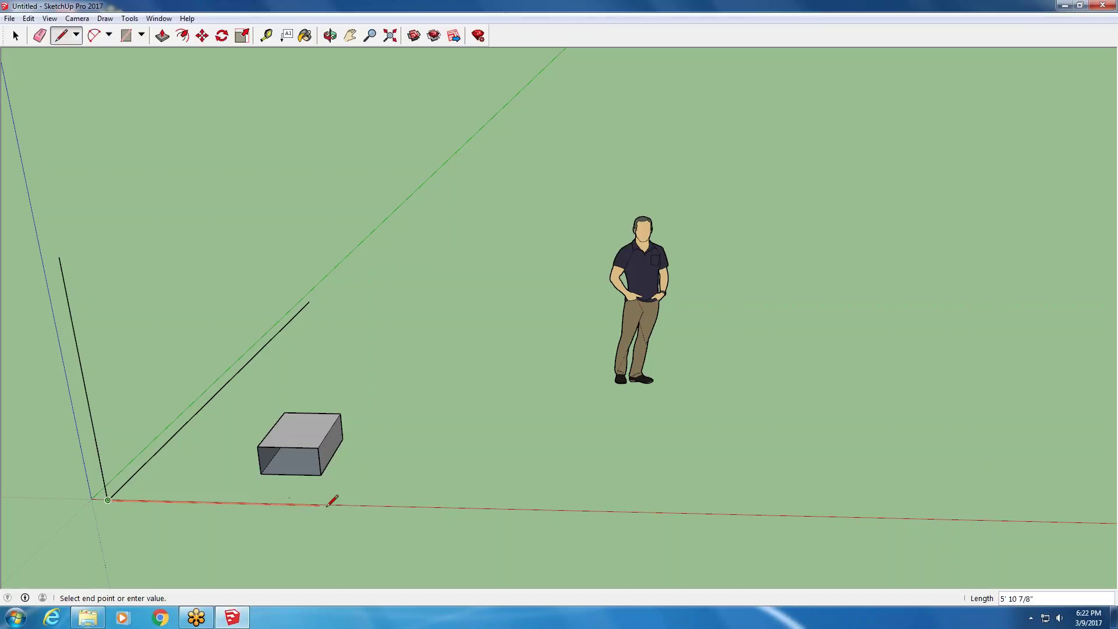
pyautogui.click(433, 508)
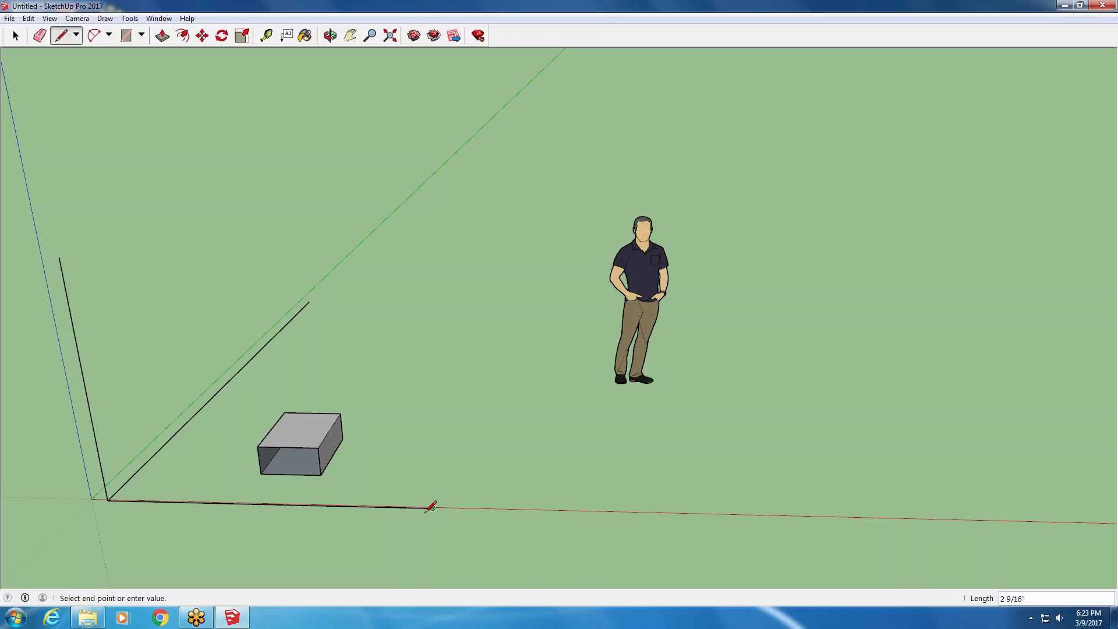
pyautogui.click(431, 507)
# - Delete the diagonal, red-axis and vertical practice edges
pyautogui.press('space')
pyautogui.click(162, 449)
pyautogui.press('Delete')
pyautogui.click(168, 502)
pyautogui.press('Delete')
pyautogui.click(92, 426)
pyautogui.press('Delete')
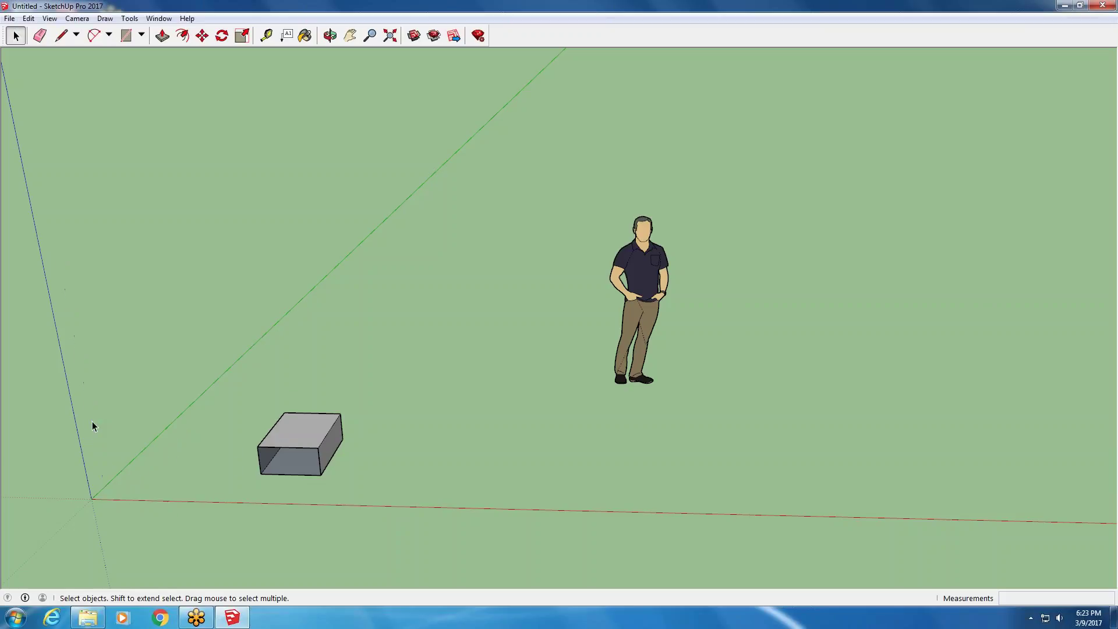
# - Draw a freehand zigzag line above the box
pyautogui.click(105, 18)
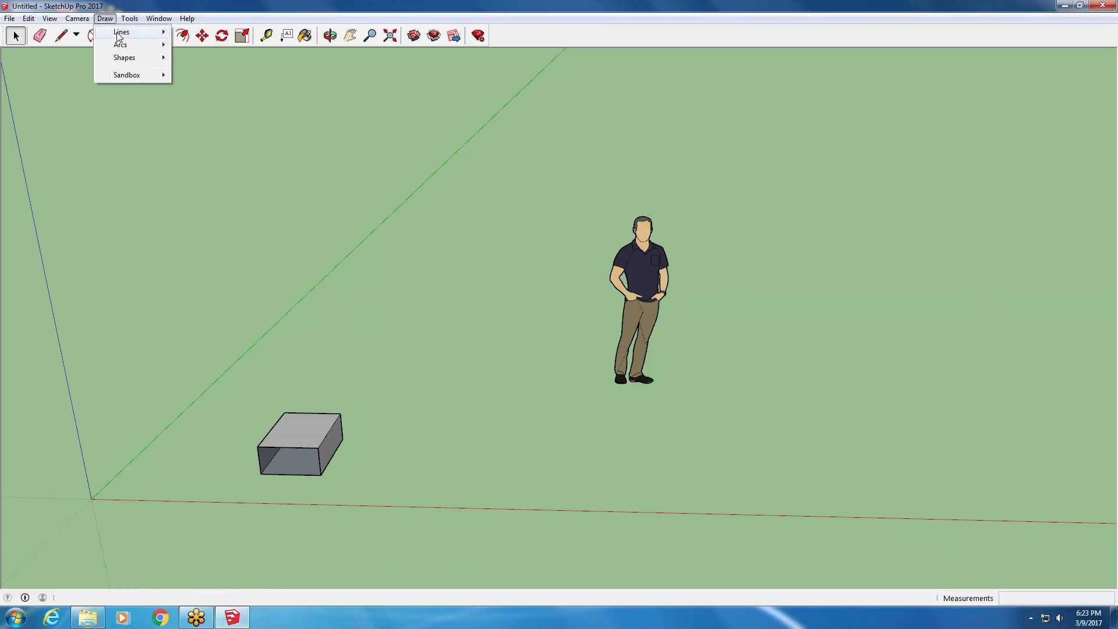
pyautogui.moveTo(118, 33)
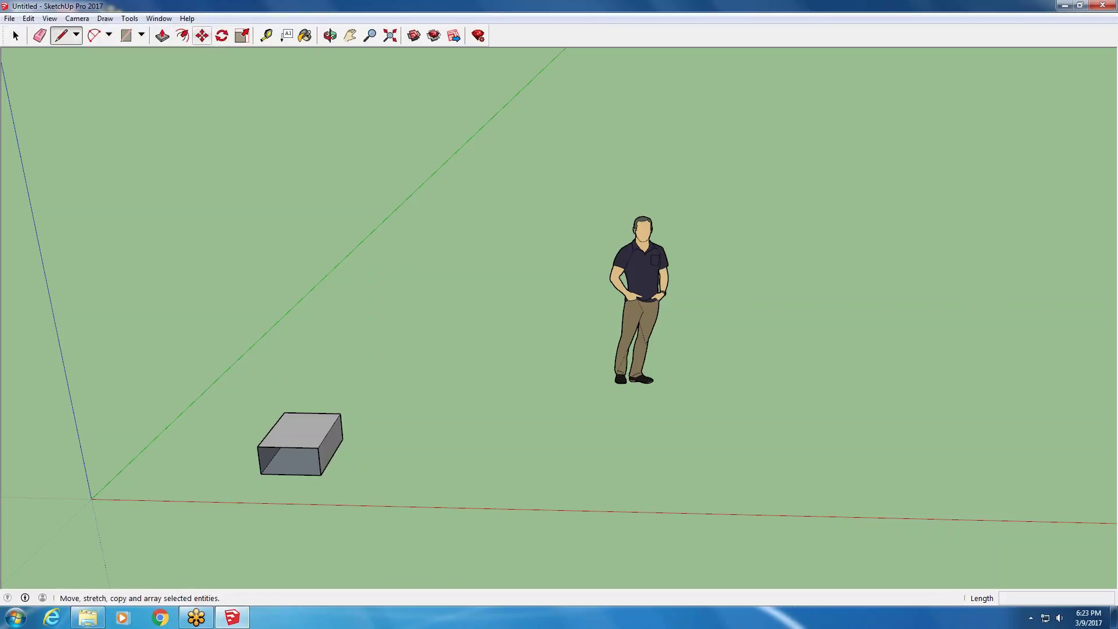
pyautogui.click(159, 476)
pyautogui.click(271, 374)
pyautogui.click(300, 244)
pyautogui.doubleClick(153, 276)
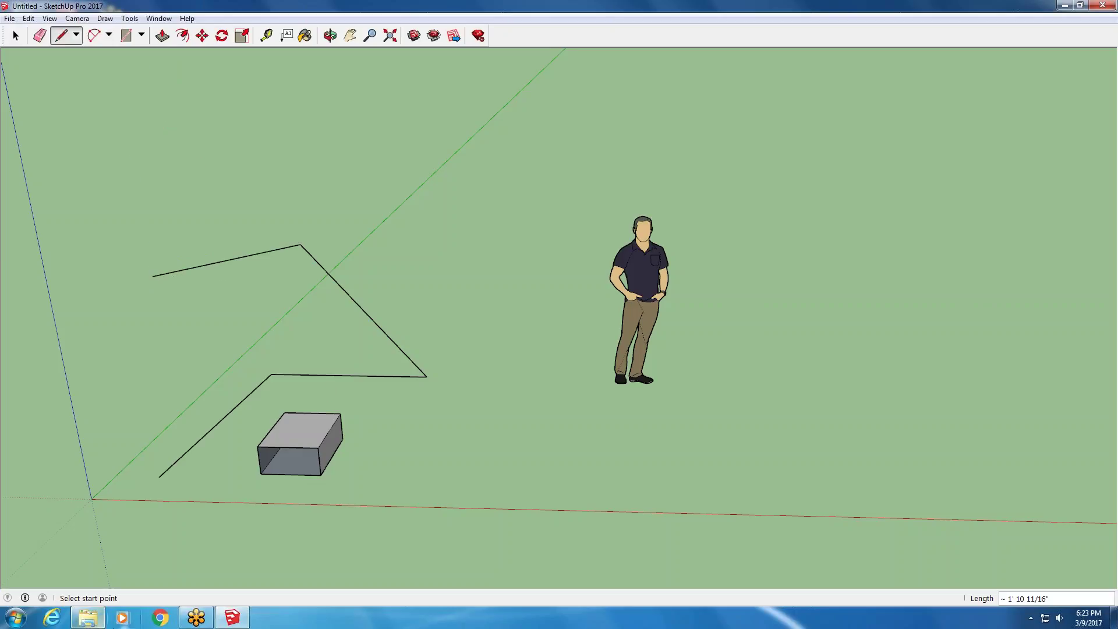
# - Draw a V-shaped line to the left of the zigzag
pyautogui.click(171, 388)
pyautogui.click(178, 430)
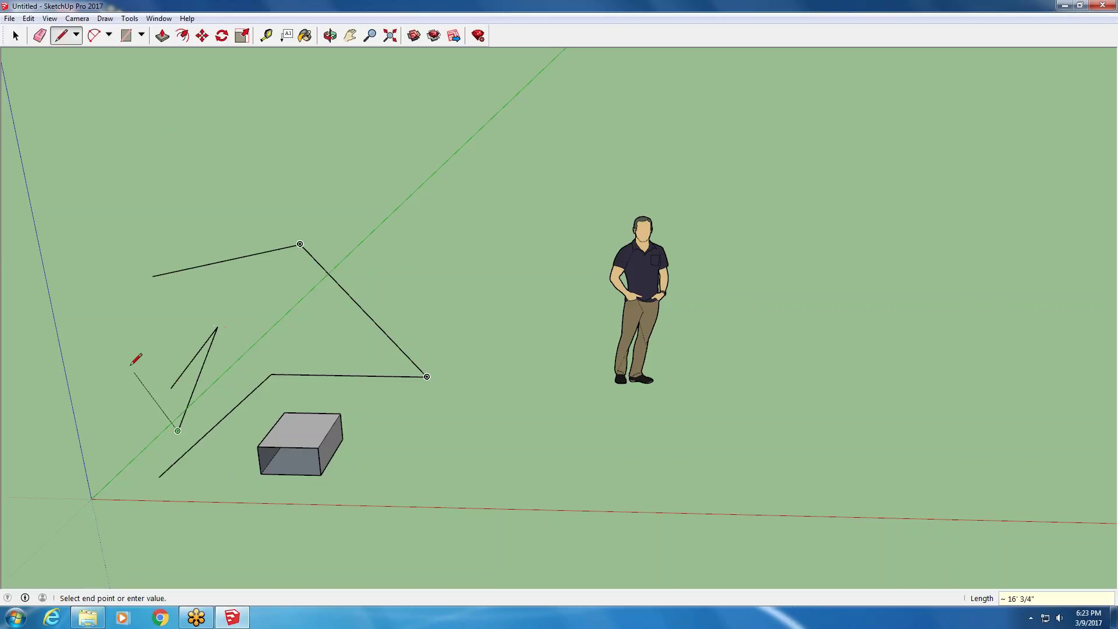
pyautogui.click(133, 371)
pyautogui.press('Escape')
pyautogui.click(16, 35)
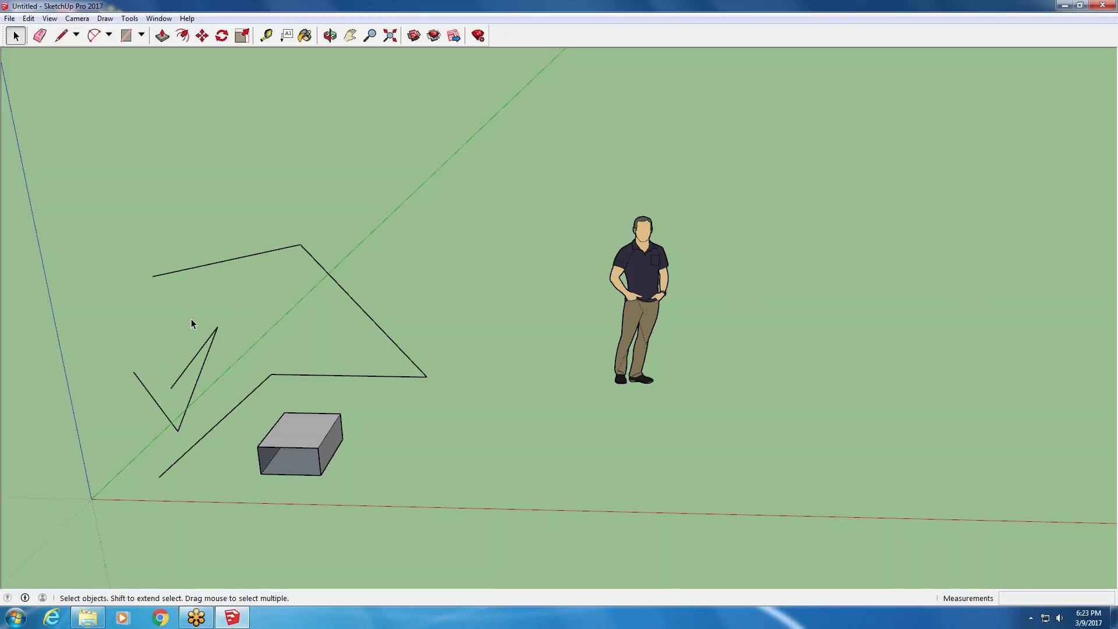
pyautogui.click(60, 36)
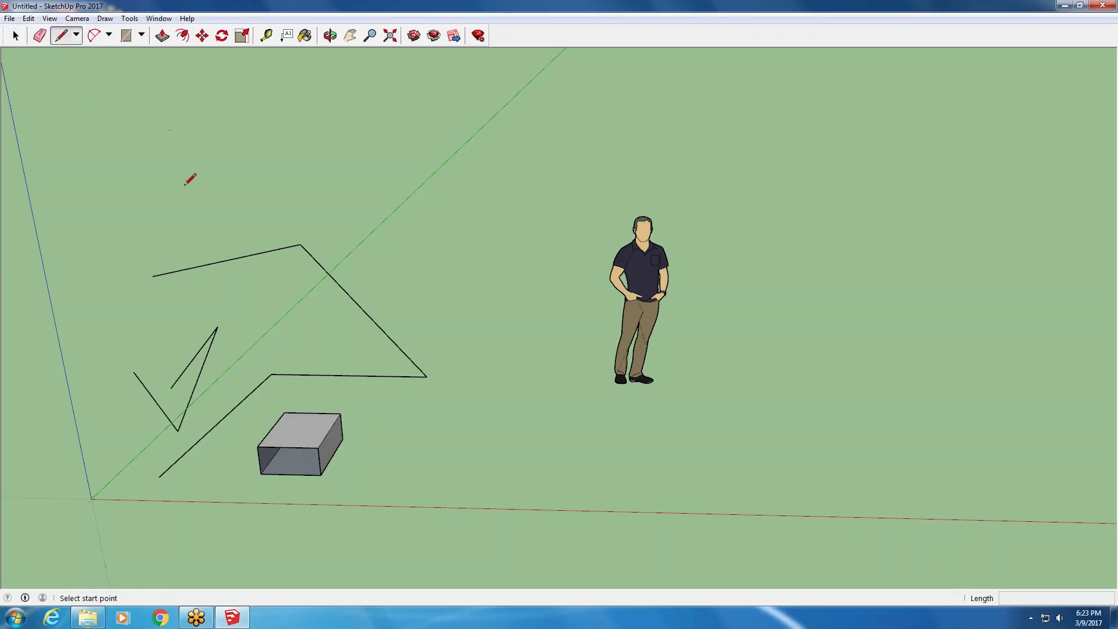
# - Draw a closed outline with edges rising to a peak, forming a grey face
pyautogui.click(278, 375)
pyautogui.click(280, 304)
pyautogui.click(344, 268)
pyautogui.click(396, 377)
pyautogui.click(326, 399)
pyautogui.click(246, 397)
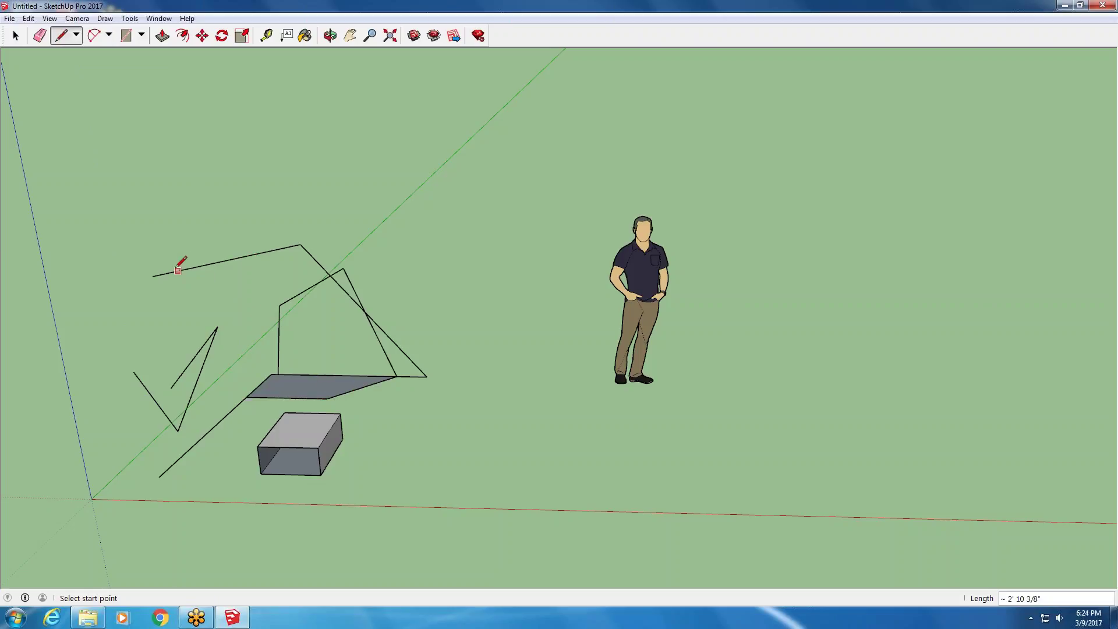
# - Draw a 2 Point Arc on the ground beside the box
pyautogui.click(104, 18)
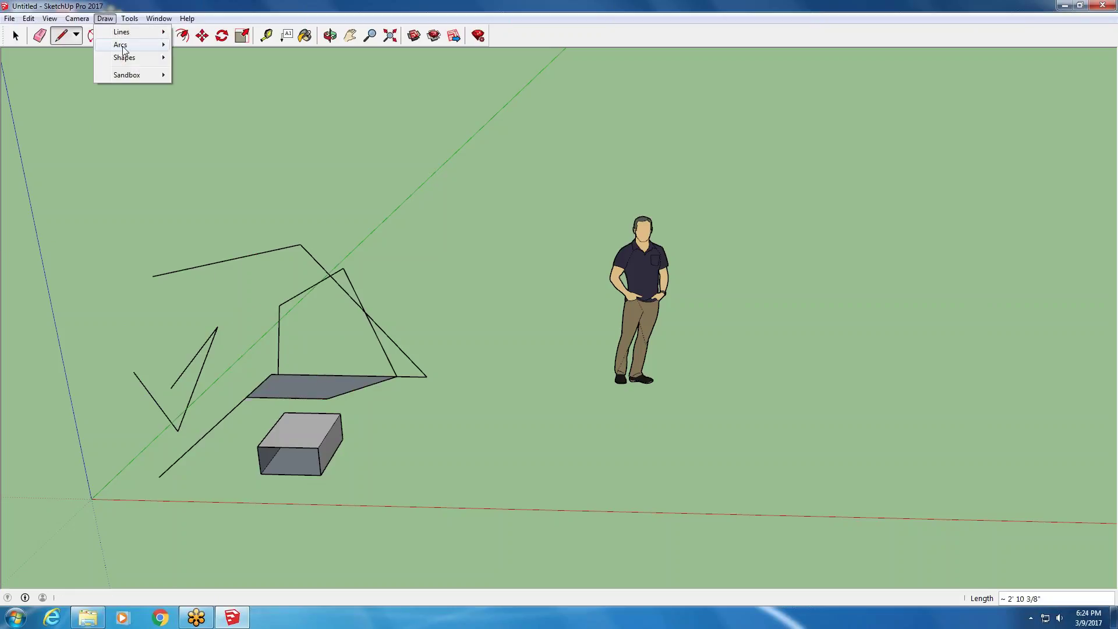
pyautogui.moveTo(123, 49)
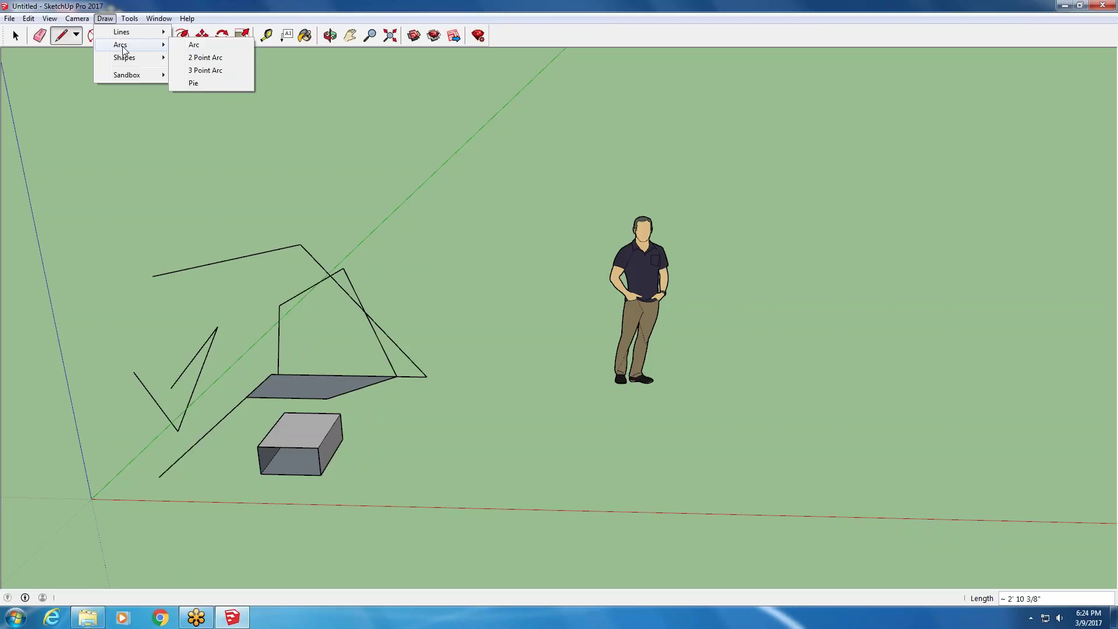
pyautogui.click(224, 58)
pyautogui.click(360, 499)
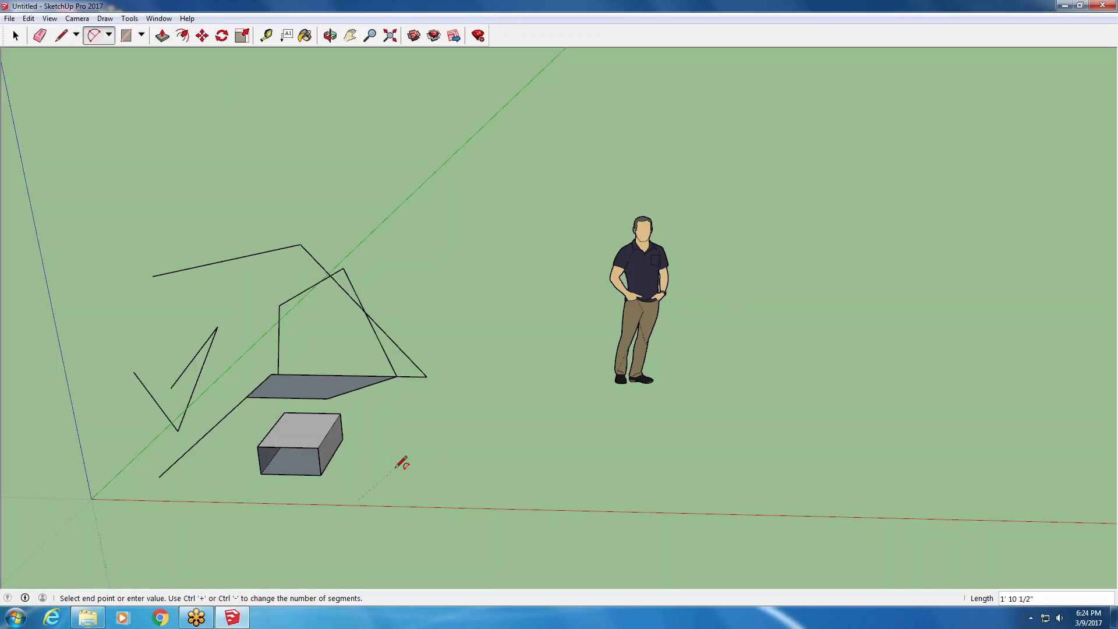
pyautogui.click(432, 462)
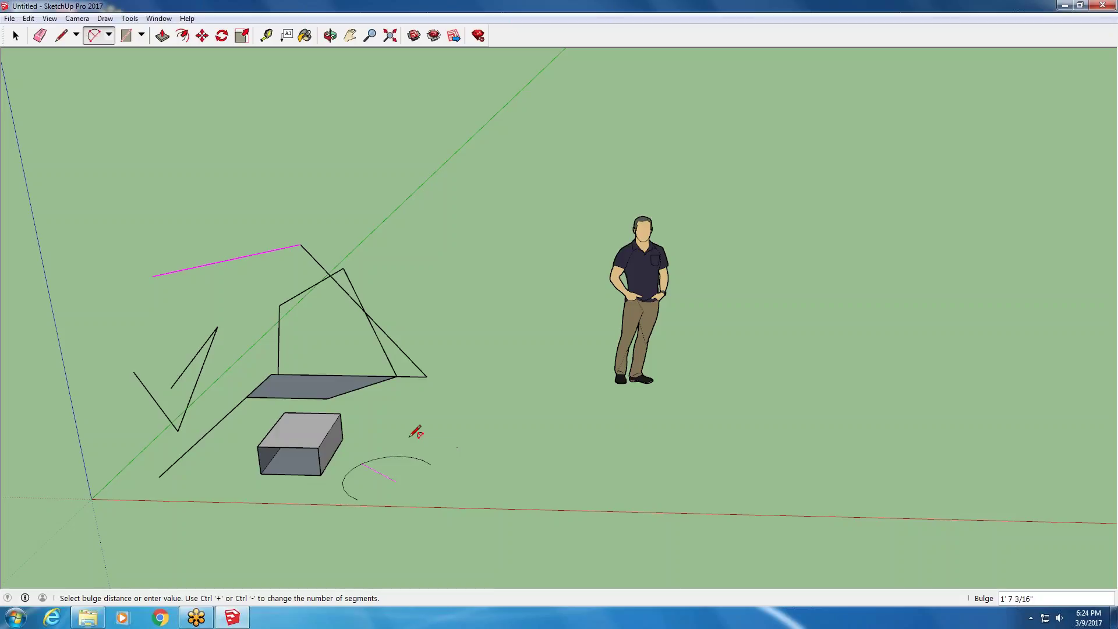
pyautogui.click(416, 432)
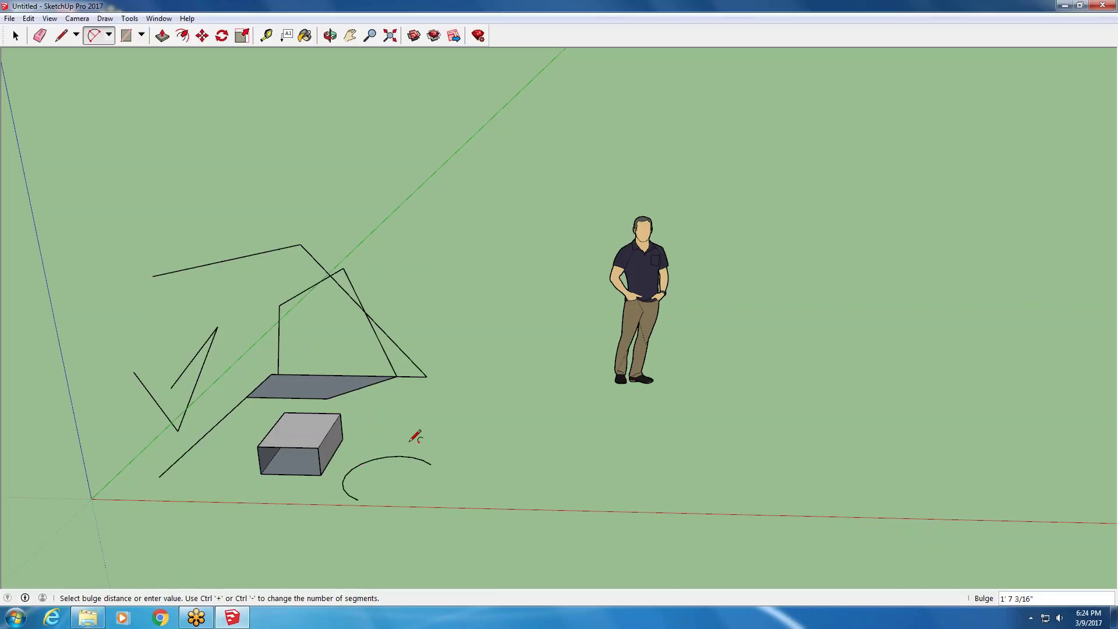
# - Orbit and zoom around the box to inspect the new arc from several angles
pyautogui.moveTo(417, 437); pyautogui.dragTo(396, 477, button='middle')
pyautogui.scroll(5, 387, 498)
pyautogui.scroll(3, 308, 381)
pyautogui.scroll(3, 308, 381)
pyautogui.scroll(-5, 245, 379)
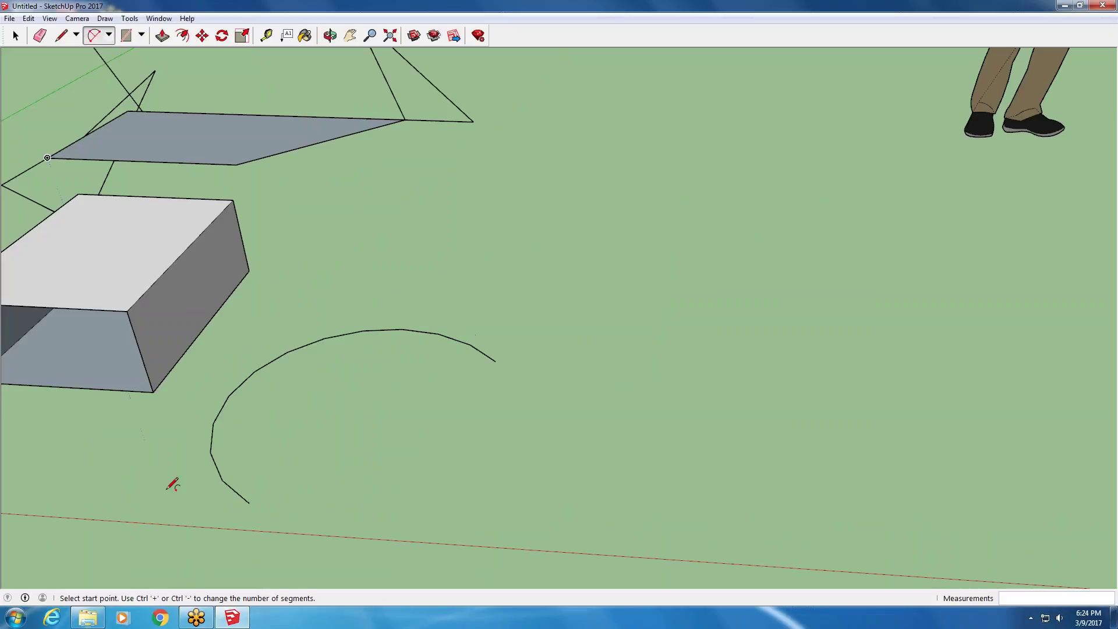
pyautogui.scroll(-6, 253, 480)
pyautogui.scroll(2, 287, 466)
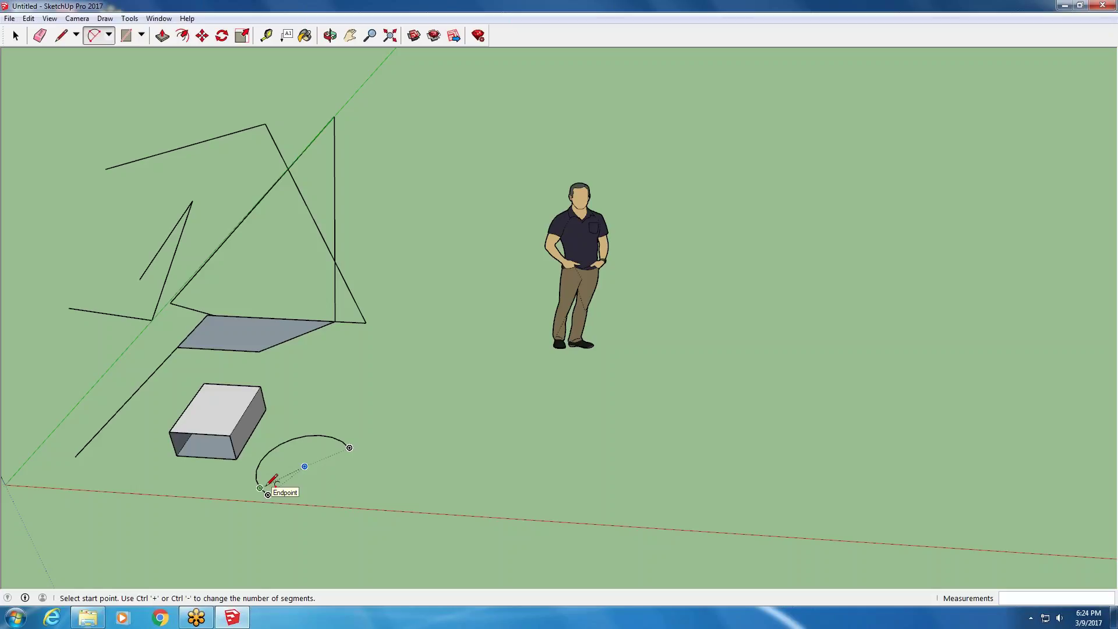
pyautogui.moveTo(212, 337); pyautogui.dragTo(245, 349, button='middle')
pyautogui.scroll(4, 251, 434)
pyautogui.scroll(3, 290, 495)
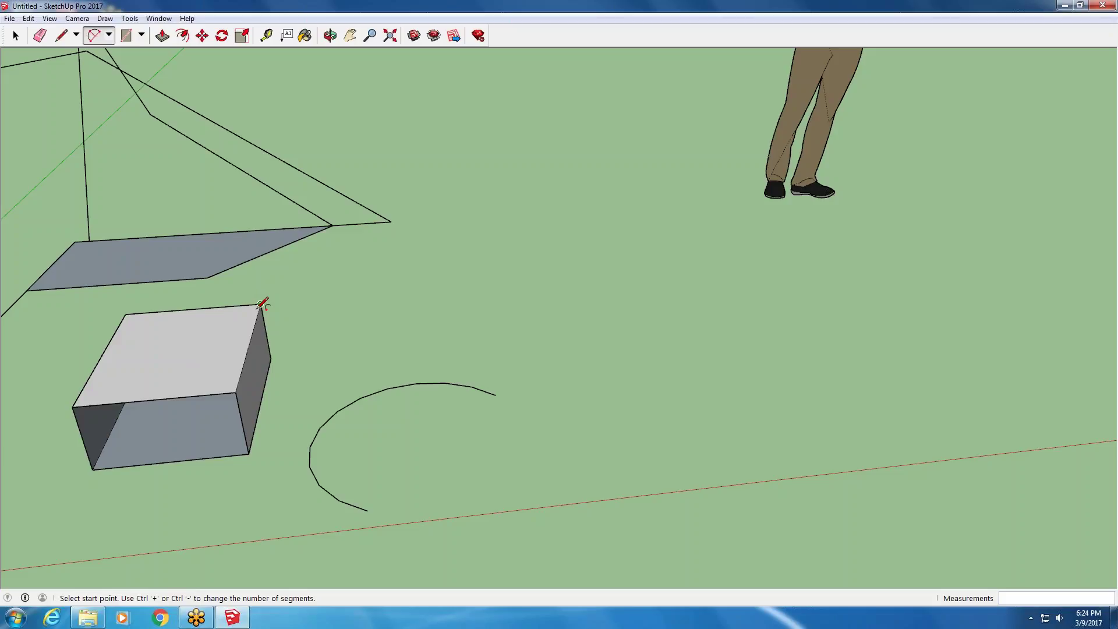
pyautogui.moveTo(263, 328); pyautogui.dragTo(37, 283, button='middle')
pyautogui.scroll(4, 259, 262)
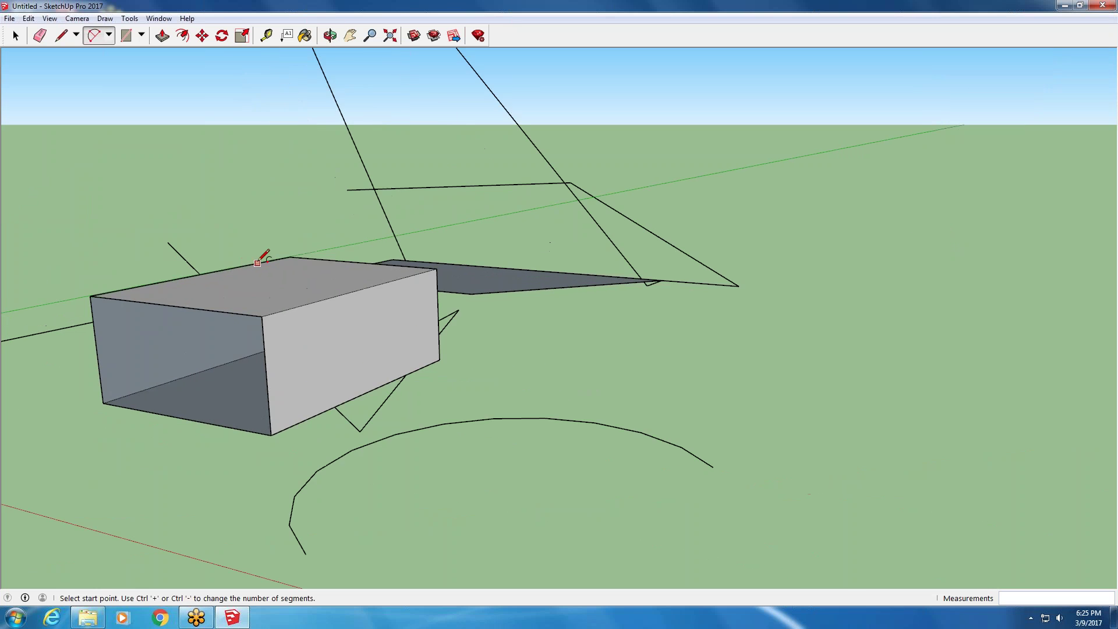
pyautogui.moveTo(174, 287); pyautogui.dragTo(448, 361, button='middle')
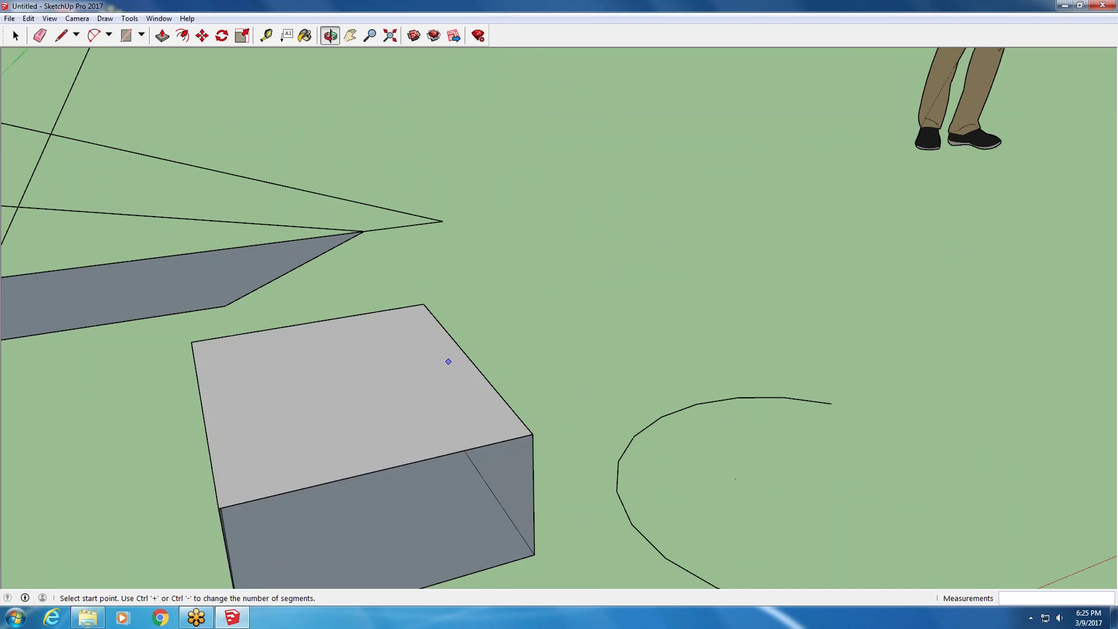
pyautogui.scroll(-3, 343, 379)
pyautogui.moveTo(269, 470); pyautogui.dragTo(315, 374, button='middle')
pyautogui.scroll(-5, 268, 387)
pyautogui.scroll(4, 67, 319)
pyautogui.scroll(-3, 265, 399)
pyautogui.moveTo(265, 399); pyautogui.dragTo(247, 490, button='middle')
pyautogui.scroll(3, 365, 420)
pyautogui.scroll(-3, 361, 434)
pyautogui.scroll(2, 356, 444)
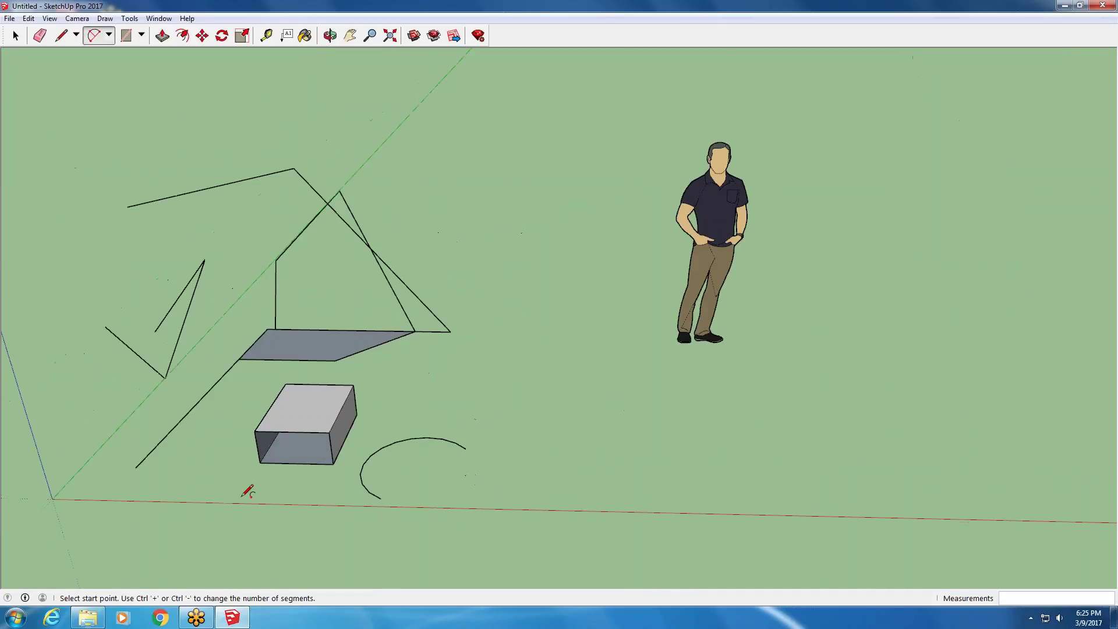
pyautogui.scroll(1, 291, 453)
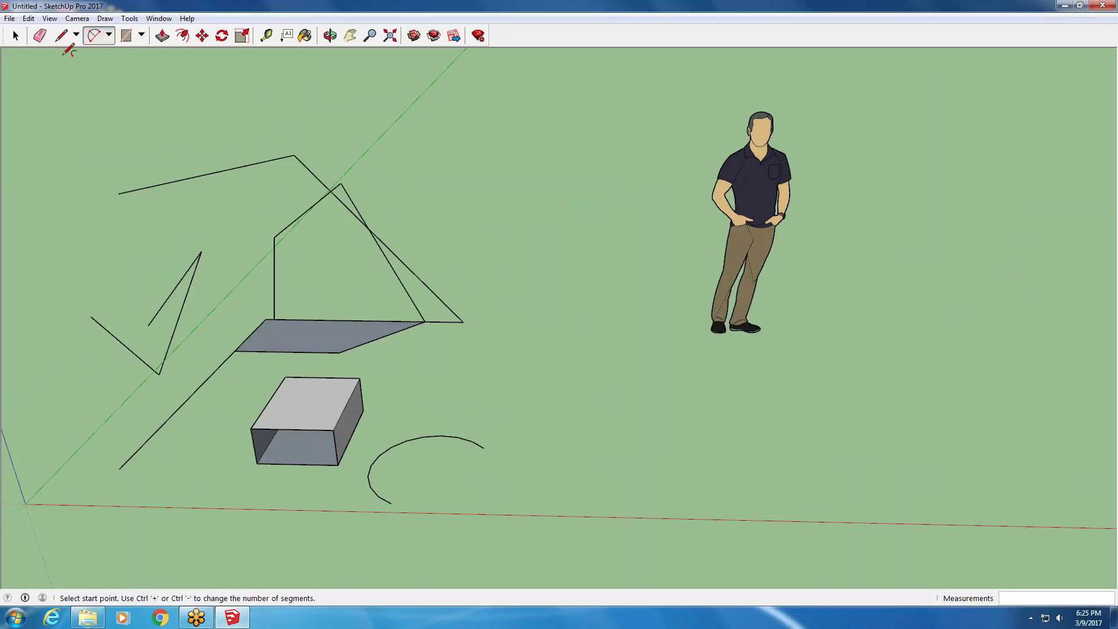
# - Draw a three-point arc starting at the box corner
pyautogui.click(106, 18)
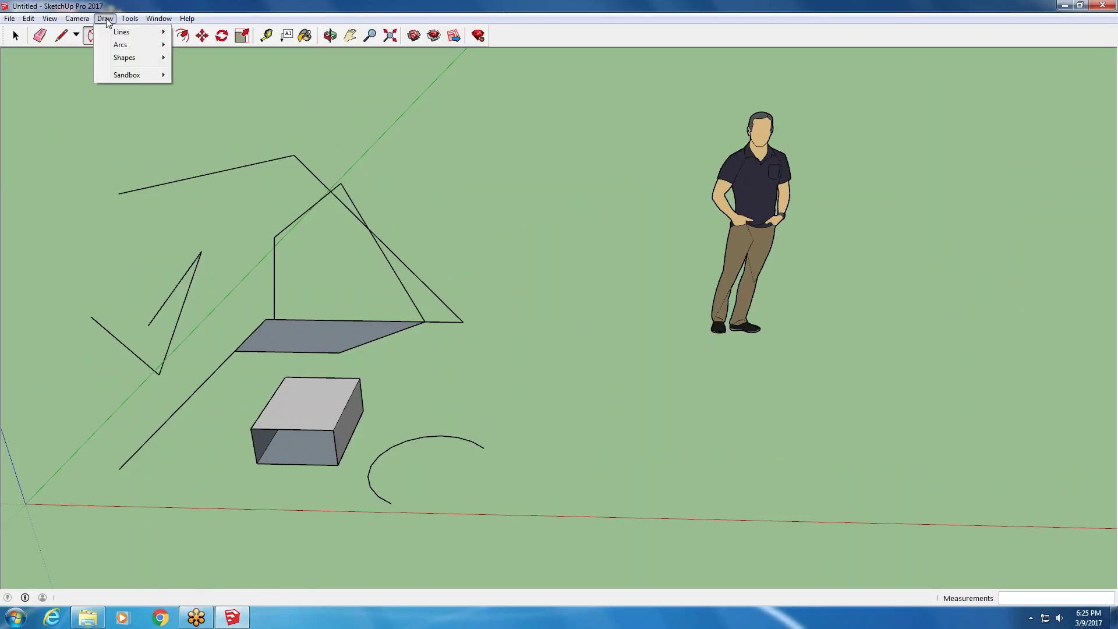
pyautogui.moveTo(123, 49)
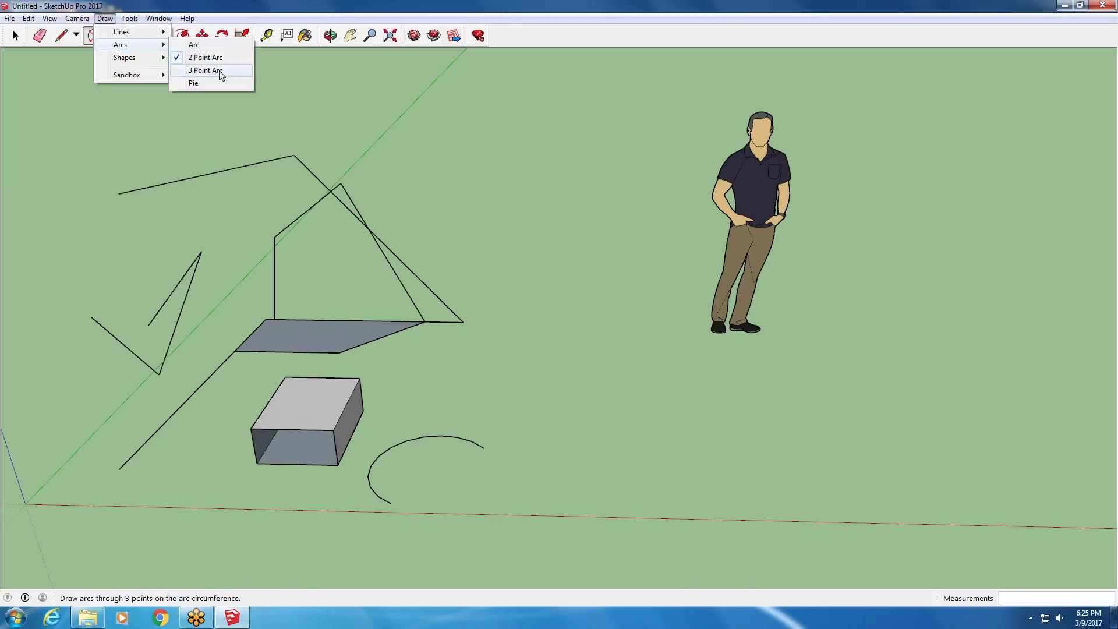
pyautogui.click(205, 57)
pyautogui.scroll(-2, 142, 326)
pyautogui.click(170, 453)
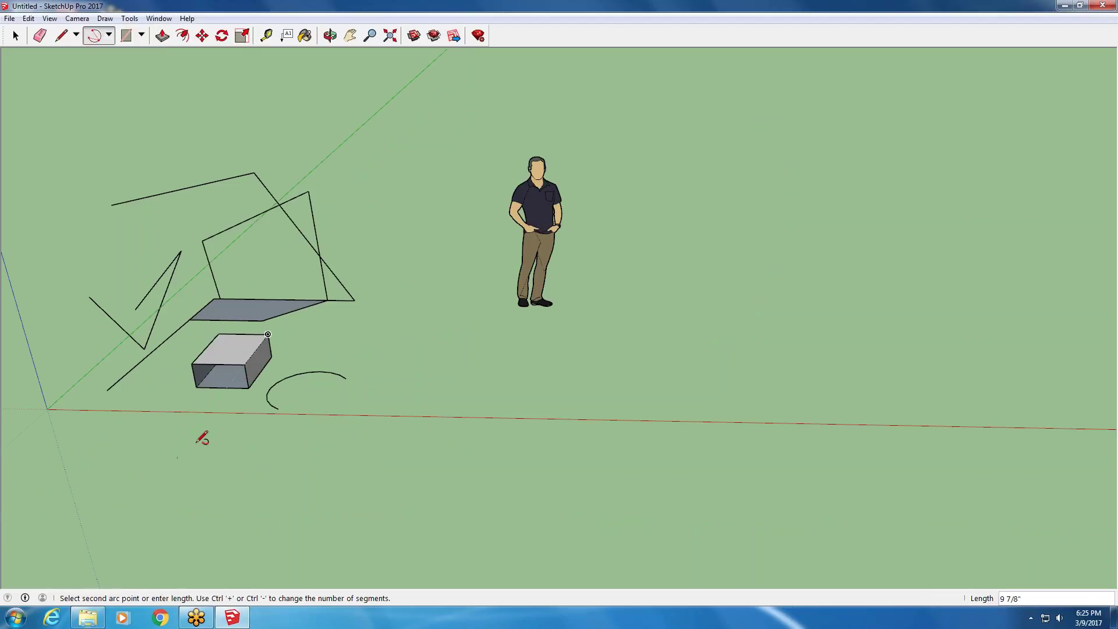
pyautogui.click(215, 450)
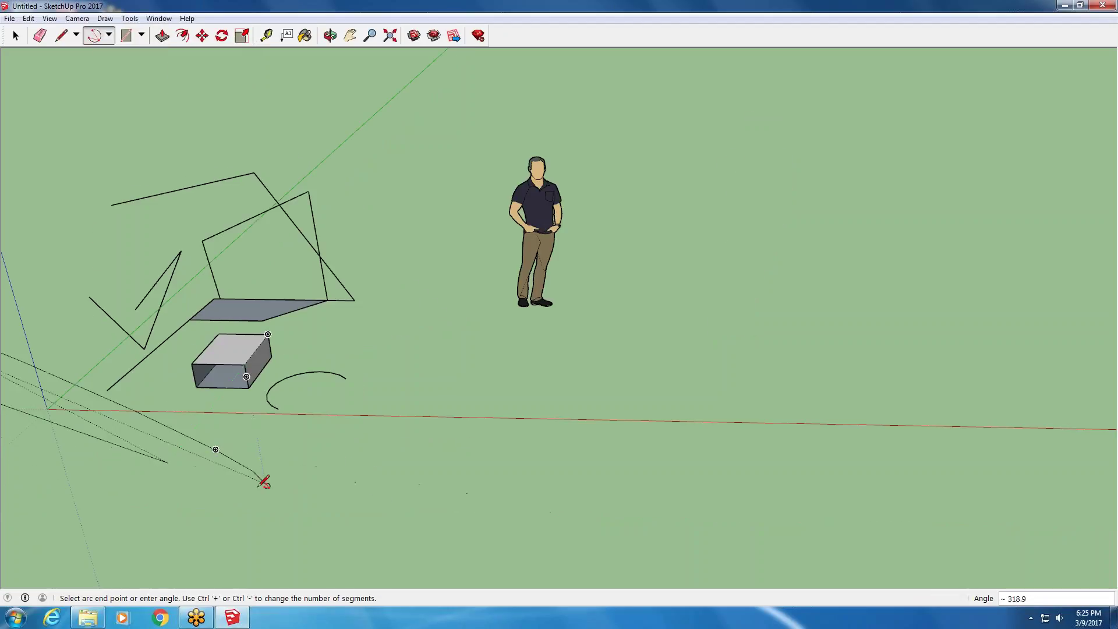
pyautogui.click(278, 499)
# - Draw a second three-point arc beside the first one
pyautogui.moveTo(132, 400); pyautogui.dragTo(371, 387, button='middle')
pyautogui.scroll(-2, 324, 321)
pyautogui.scroll(5, 314, 326)
pyautogui.scroll(-3, 348, 337)
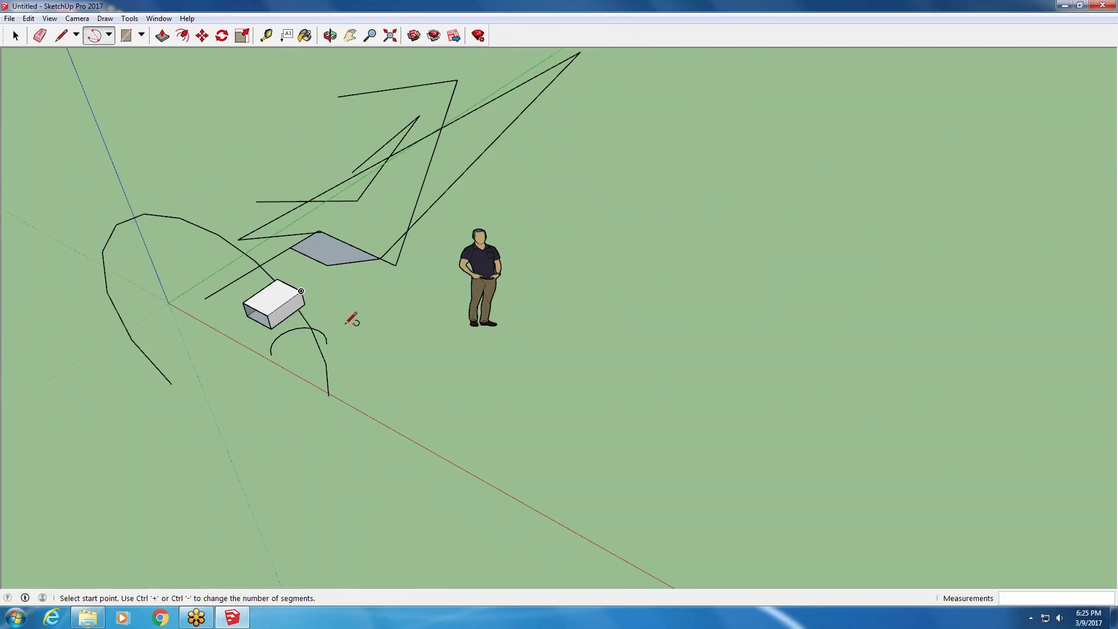
pyautogui.scroll(2, 352, 319)
pyautogui.click(333, 345)
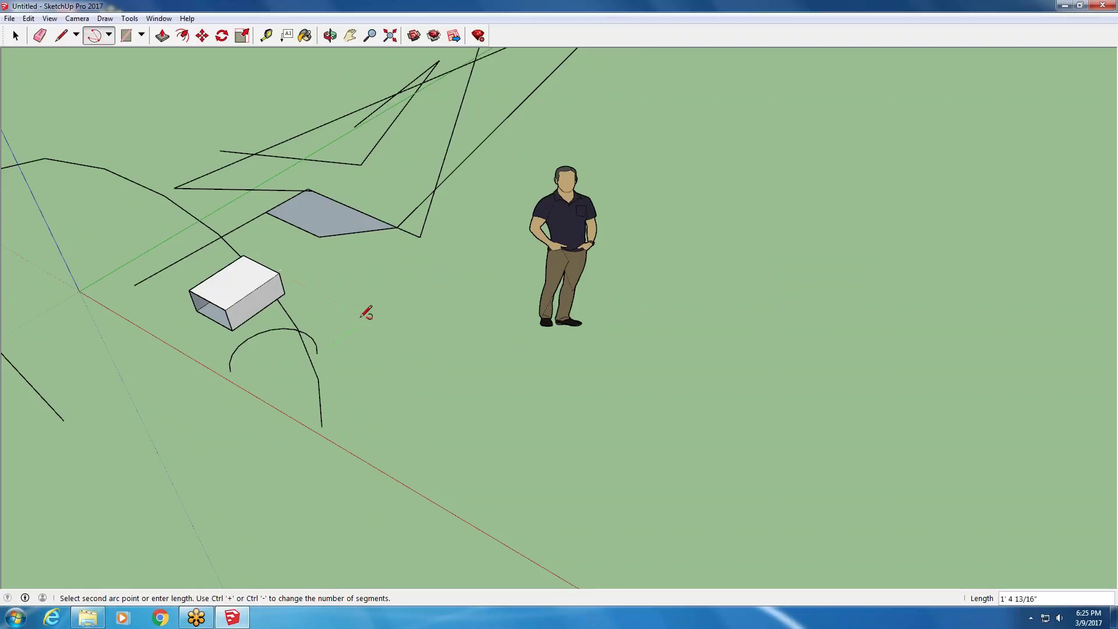
pyautogui.click(382, 314)
pyautogui.click(432, 348)
# - Draw another arc starting at the axes origin with a wide bulge
pyautogui.moveTo(431, 348); pyautogui.dragTo(533, 176, button='middle')
pyautogui.scroll(-3, 374, 121)
pyautogui.moveTo(389, 101); pyautogui.dragTo(271, 226, button='middle')
pyautogui.scroll(2, 270, 226)
pyautogui.scroll(4, 256, 236)
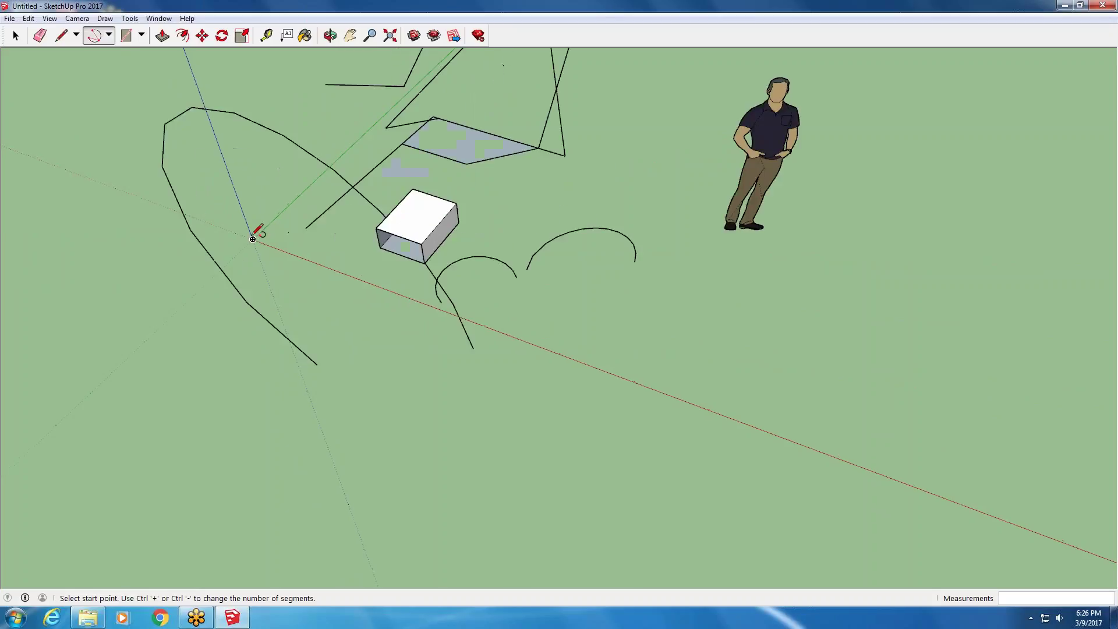
pyautogui.click(253, 240)
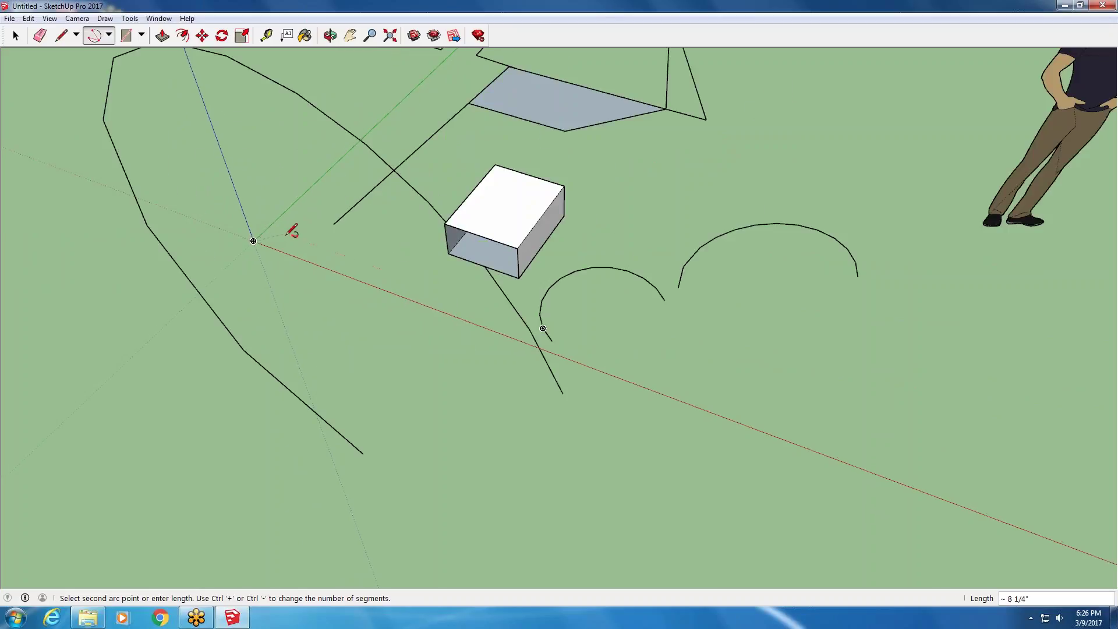
pyautogui.click(296, 200)
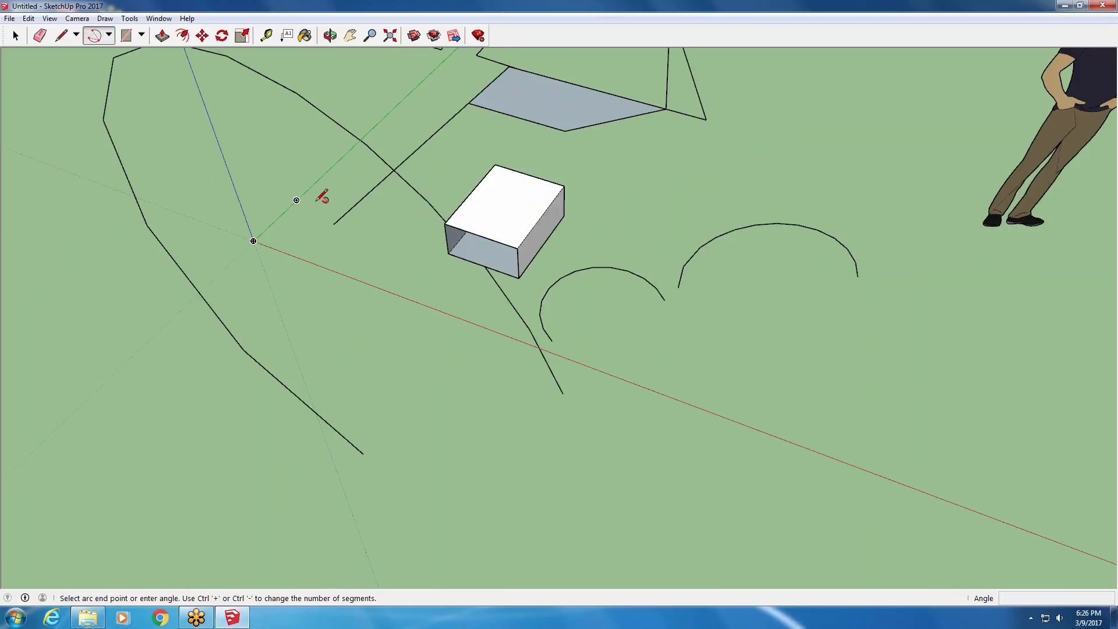
pyautogui.click(374, 264)
# - Orbit and zoom around the model to inspect the new arcs
pyautogui.scroll(3, 329, 261)
pyautogui.moveTo(319, 260); pyautogui.dragTo(242, 232, button='middle')
pyautogui.scroll(-2, 198, 215)
pyautogui.scroll(-2, 198, 215)
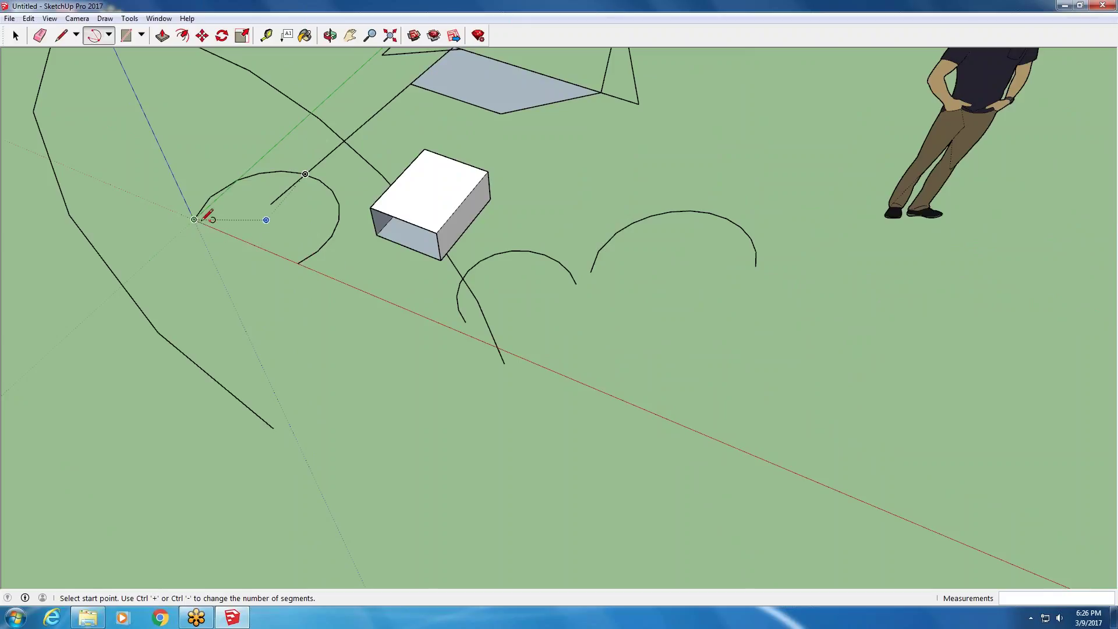
pyautogui.scroll(-5, 194, 219)
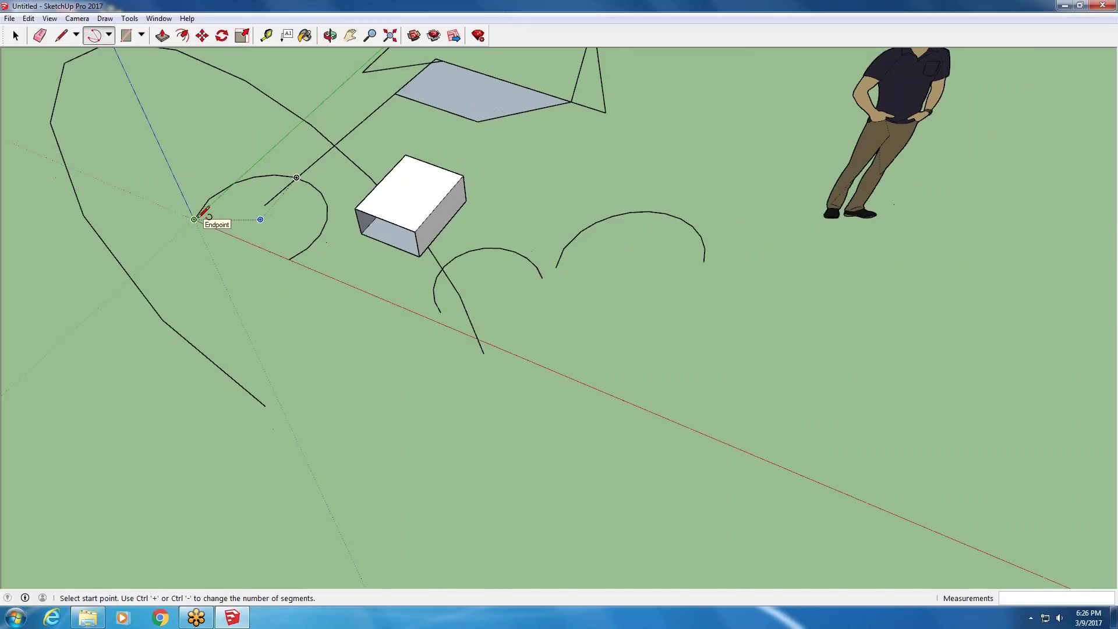
pyautogui.moveTo(374, 265); pyautogui.dragTo(245, 186, button='middle')
pyautogui.scroll(3, 367, 152)
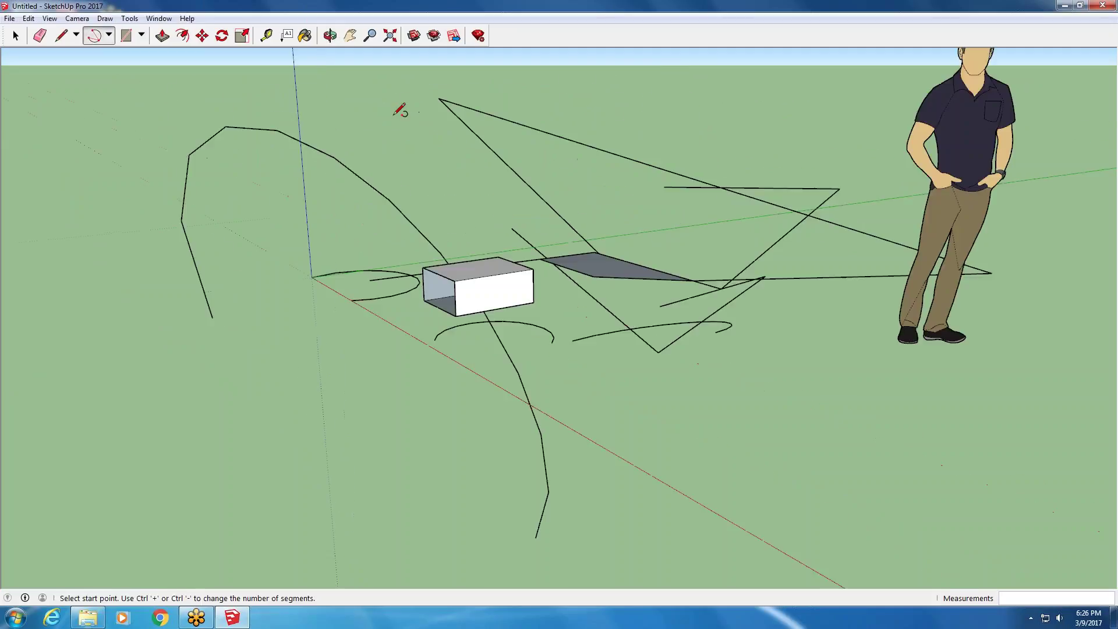
pyautogui.scroll(-3, 308, 244)
pyautogui.scroll(3, 373, 281)
pyautogui.scroll(1, 411, 282)
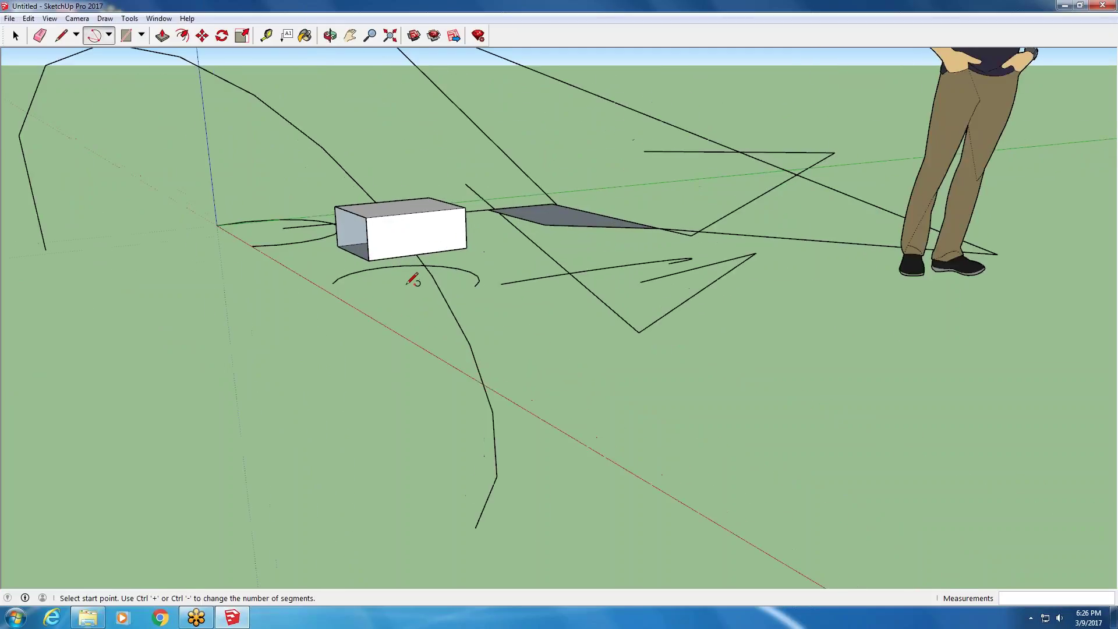
pyautogui.scroll(-4, 411, 280)
pyautogui.scroll(-5, 344, 272)
pyautogui.scroll(2, 355, 256)
pyautogui.scroll(3, 361, 297)
pyautogui.moveTo(378, 183)
pyautogui.mouseDown(button='middle')
pyautogui.moveTo(320, 543)
pyautogui.moveTo(327, 578)
pyautogui.moveTo(352, 591)
pyautogui.moveTo(373, 520)
pyautogui.moveTo(352, 344)
pyautogui.moveTo(357, 160)
pyautogui.moveTo(518, 277)
pyautogui.mouseUp(button='middle')
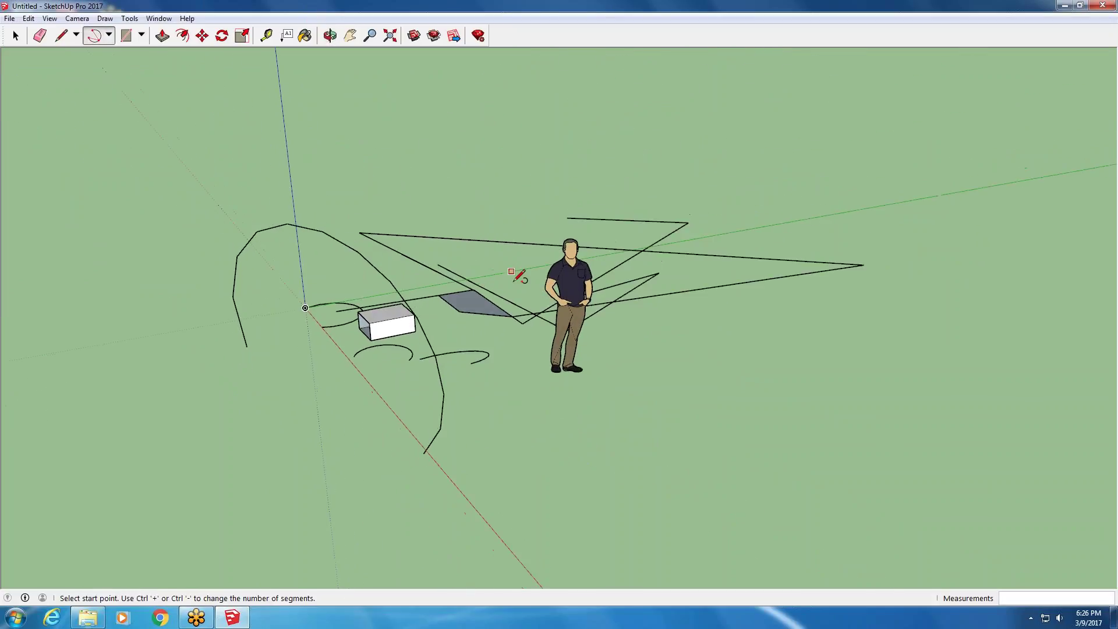
pyautogui.scroll(-1, 449, 252)
pyautogui.scroll(-2, 349, 300)
pyautogui.moveTo(334, 303); pyautogui.dragTo(442, 373, button='middle')
# - Window-select all sketch lines, the box and the person figure, and delete them
pyautogui.press('a')
pyautogui.press('space')
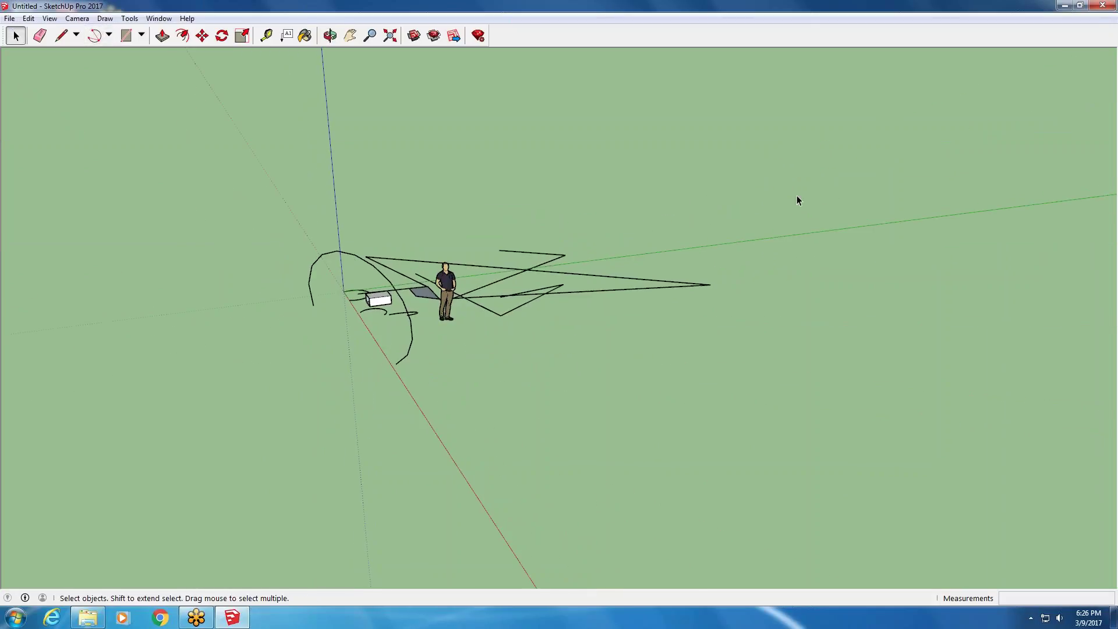
pyautogui.moveTo(259, 306); pyautogui.dragTo(256, 314)
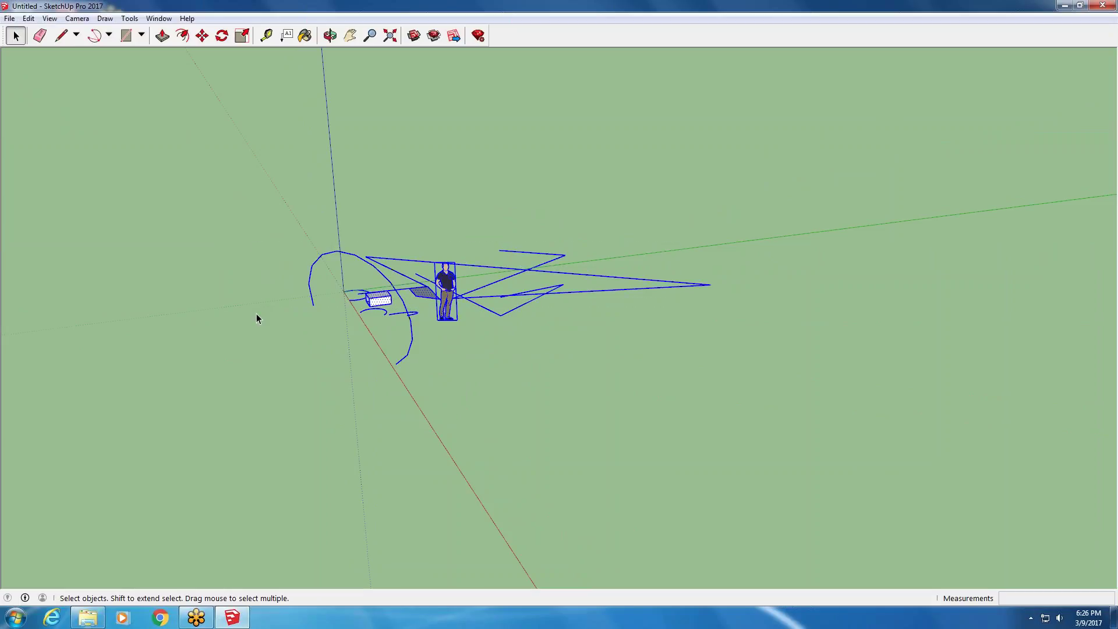
pyautogui.press('Delete')
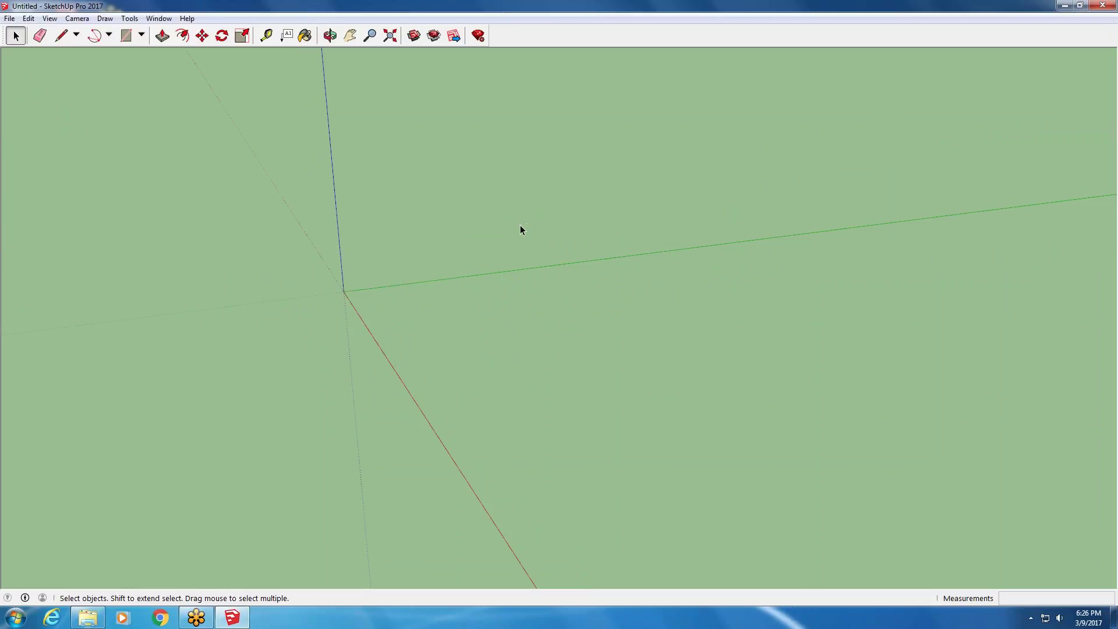
# - Orbit and pan the empty view to centre the axes origin
pyautogui.moveTo(357, 302); pyautogui.dragTo(474, 330, button='middle')
pyautogui.click(351, 34)
pyautogui.moveTo(157, 248); pyautogui.dragTo(325, 280)
pyautogui.scroll(4, 224, 307)
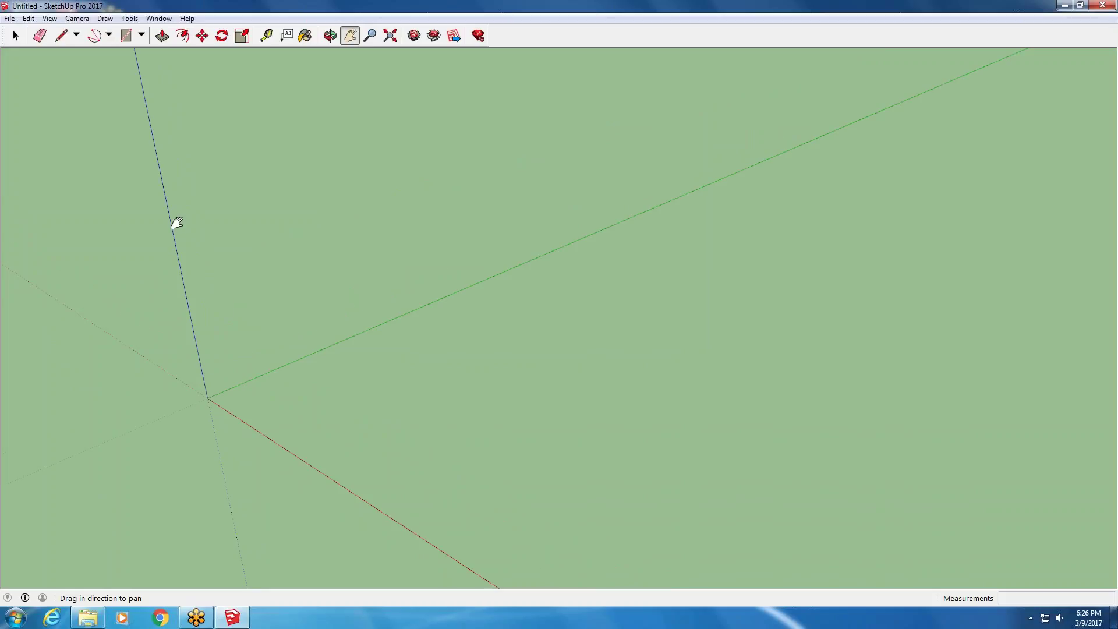
pyautogui.click(128, 19)
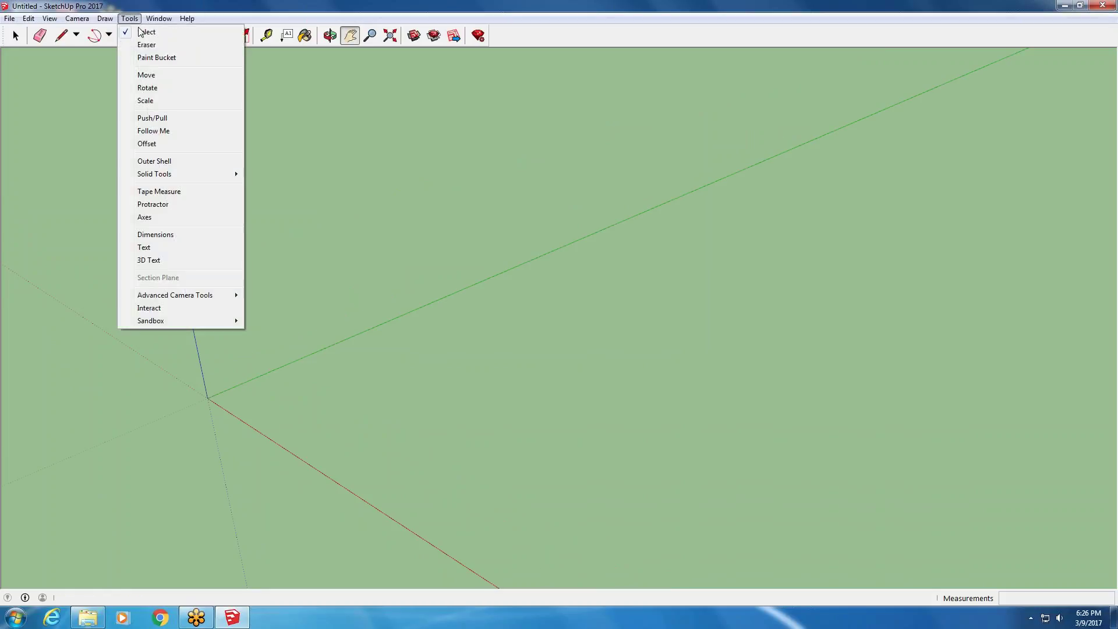
pyautogui.click(62, 36)
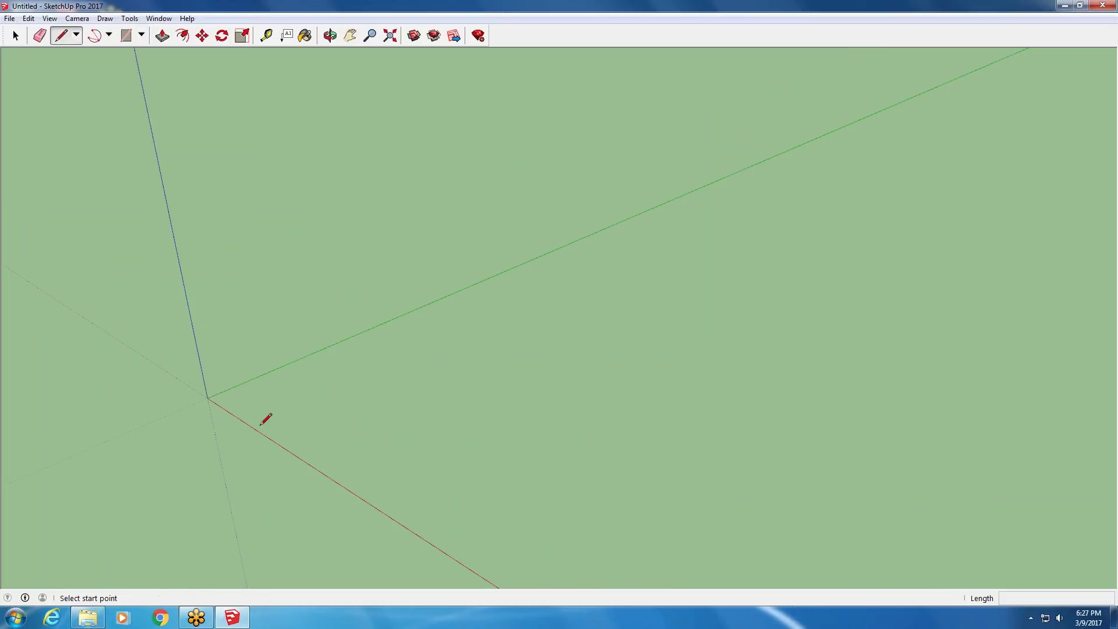
pyautogui.click(259, 425)
pyautogui.click(320, 347)
pyautogui.click(329, 414)
pyautogui.click(356, 380)
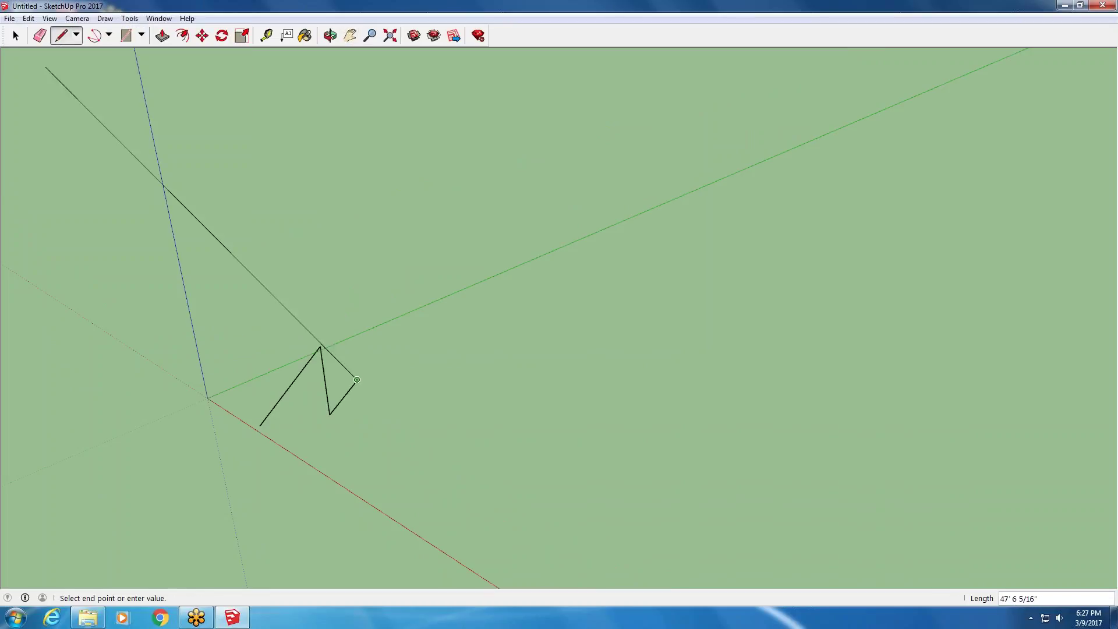
pyautogui.press('Escape')
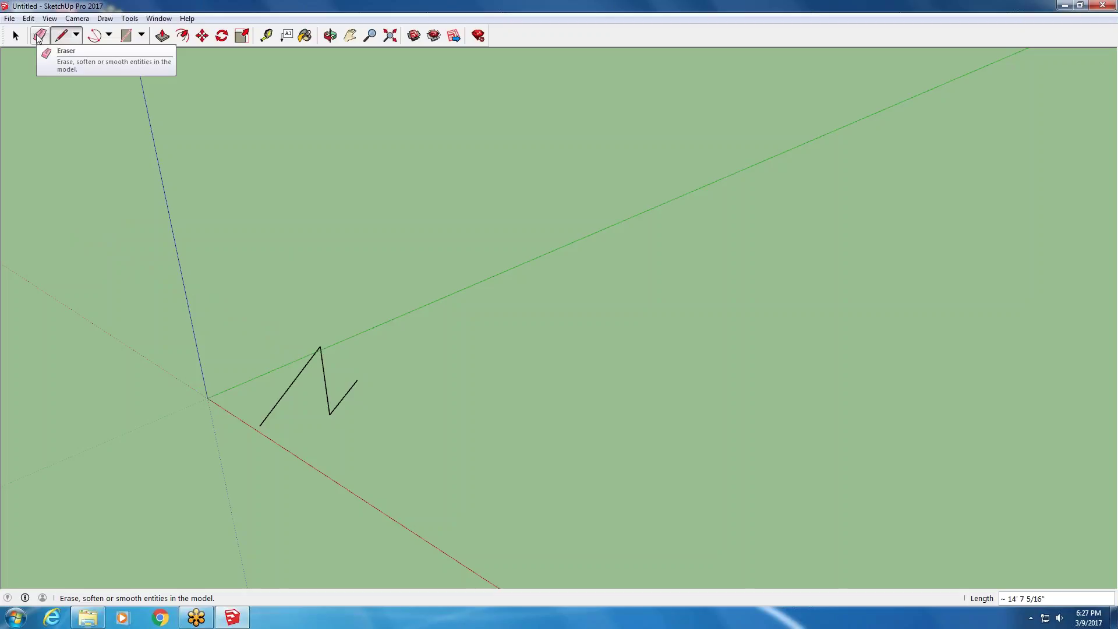
pyautogui.click(129, 18)
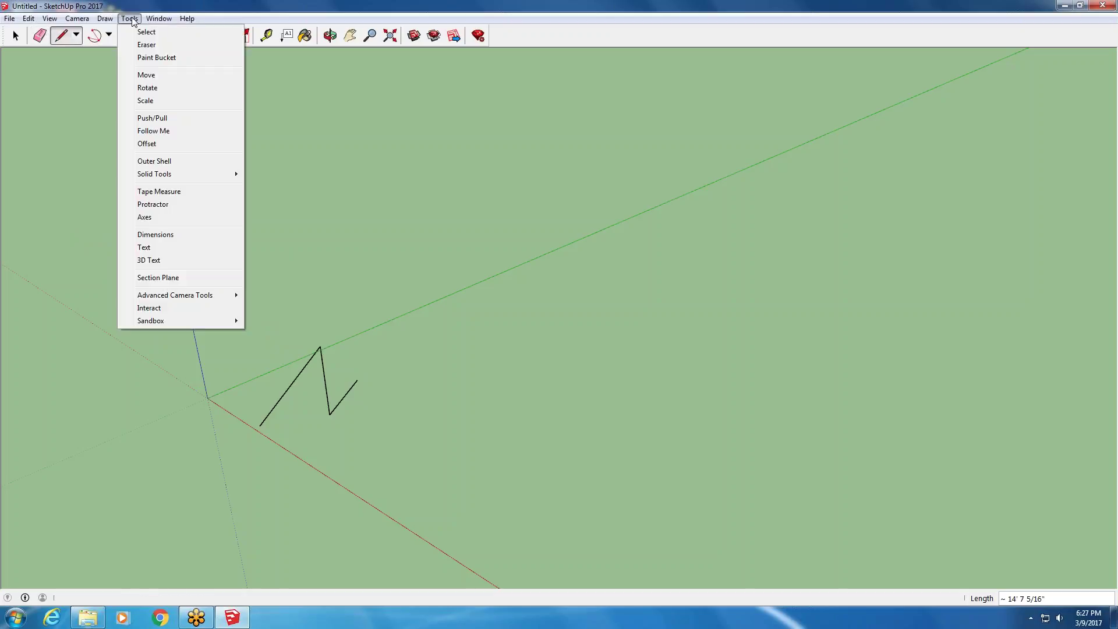
pyautogui.click(147, 46)
pyautogui.moveTo(324, 386)
pyautogui.mouseDown()
pyautogui.moveTo(340, 400)
pyautogui.moveTo(286, 391)
pyautogui.mouseUp()
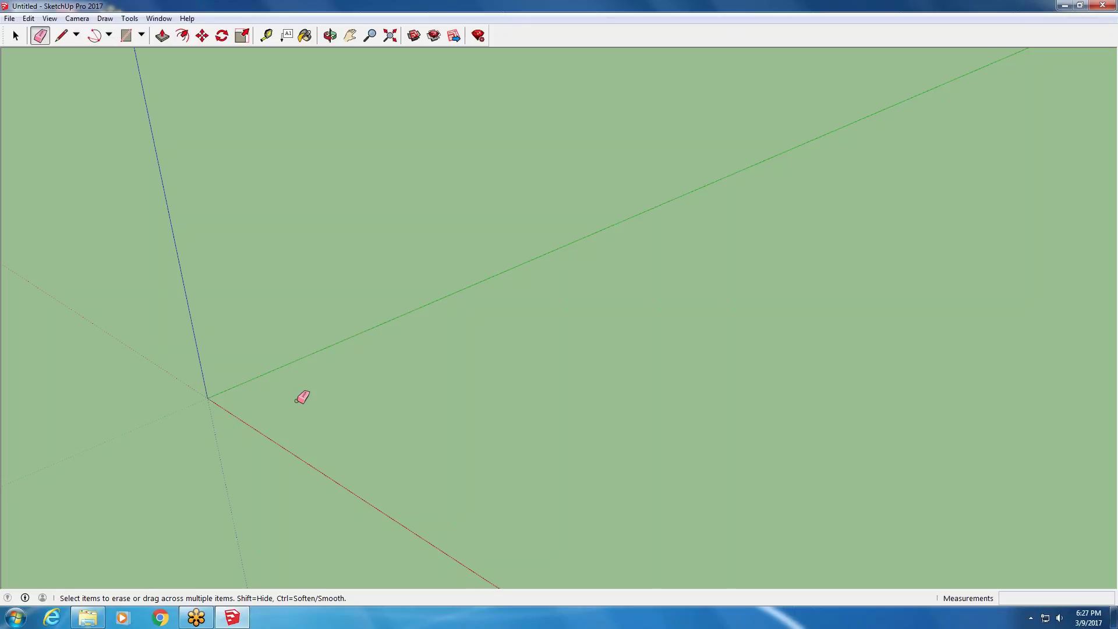
pyautogui.click(129, 19)
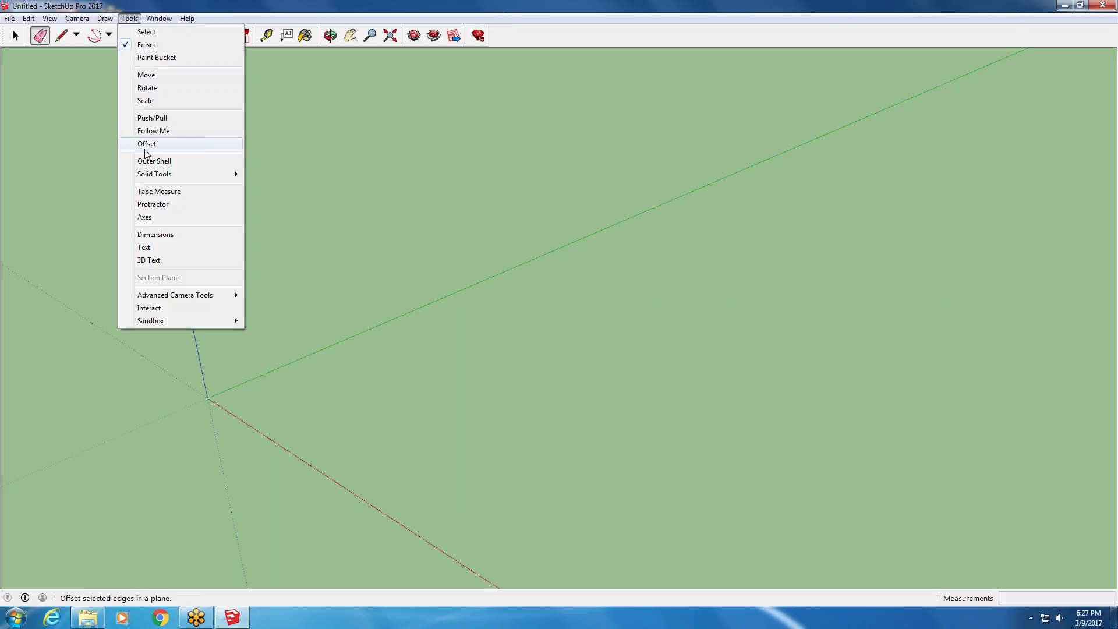
pyautogui.click(383, 184)
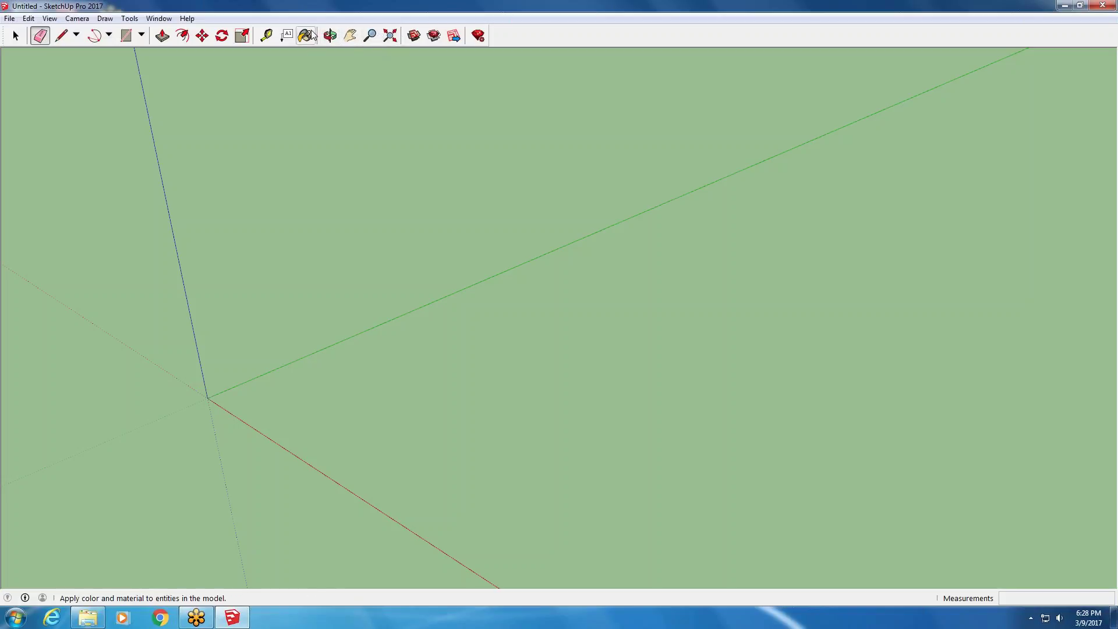
pyautogui.scroll(-3, 307, 404)
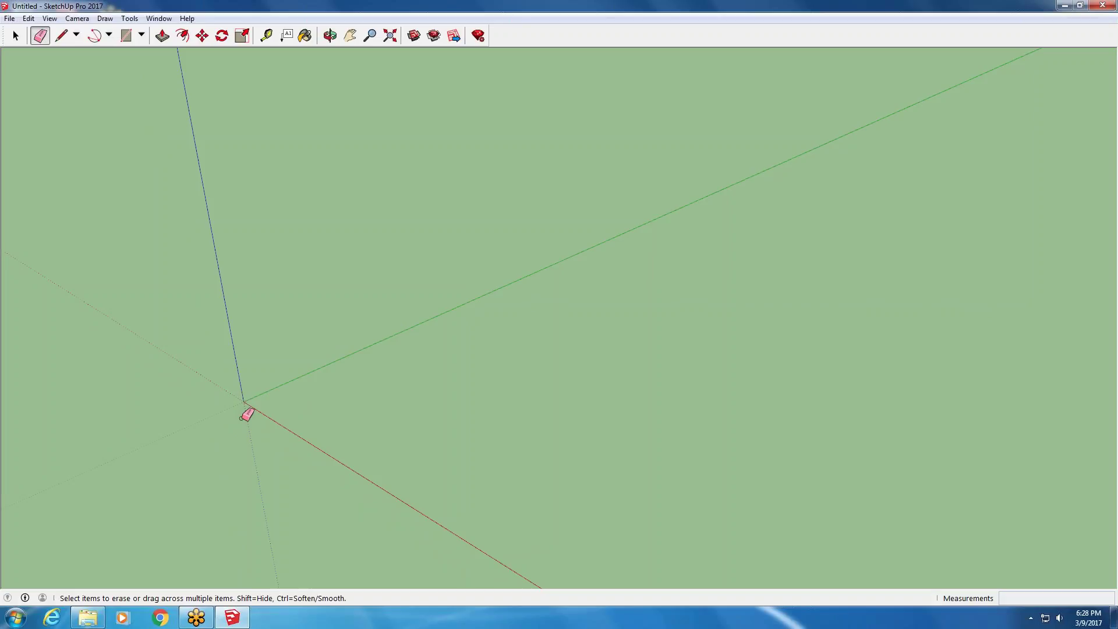
# - Draw a line from the axes origin along the green axis with a typed length of 4
pyautogui.moveTo(346, 394); pyautogui.dragTo(225, 347, button='middle')
pyautogui.click(60, 36)
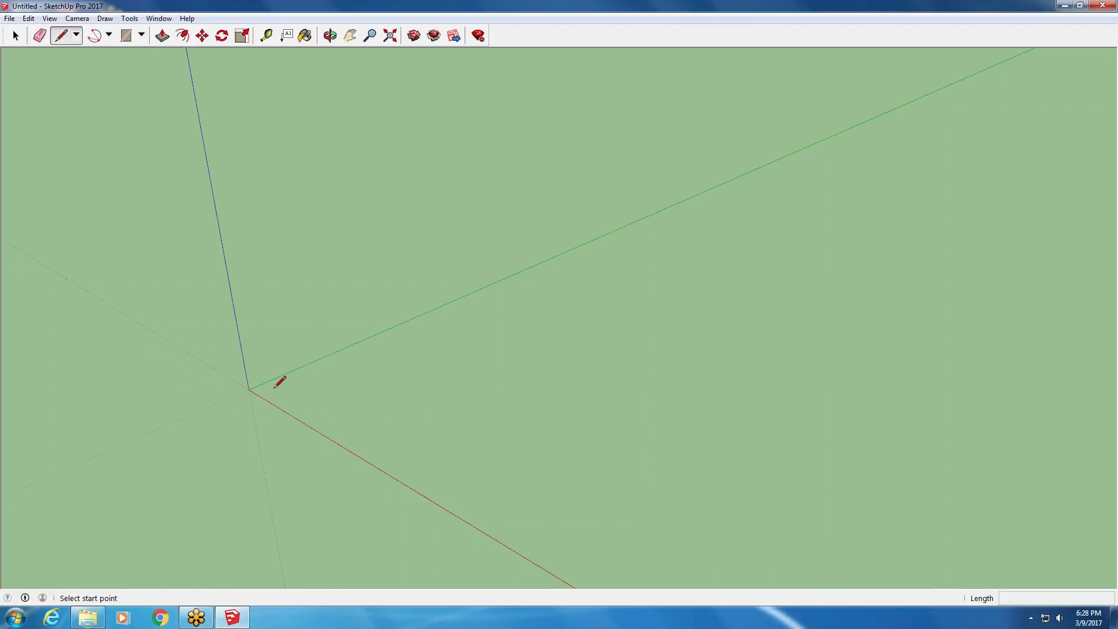
pyautogui.click(249, 389)
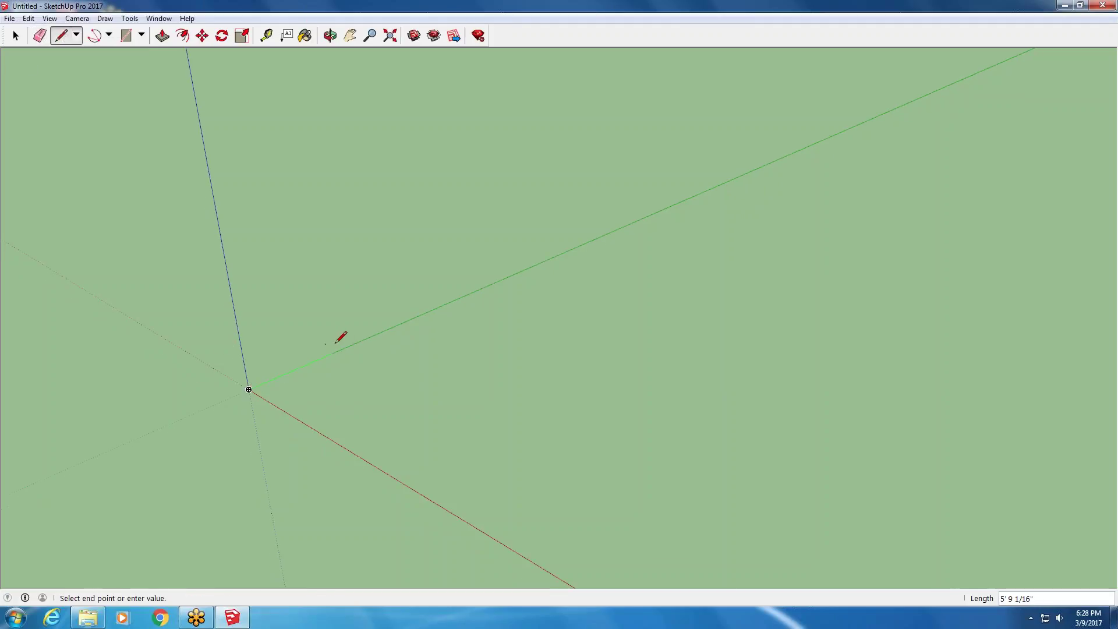
pyautogui.moveTo(374, 324); pyautogui.dragTo(209, 352, button='middle')
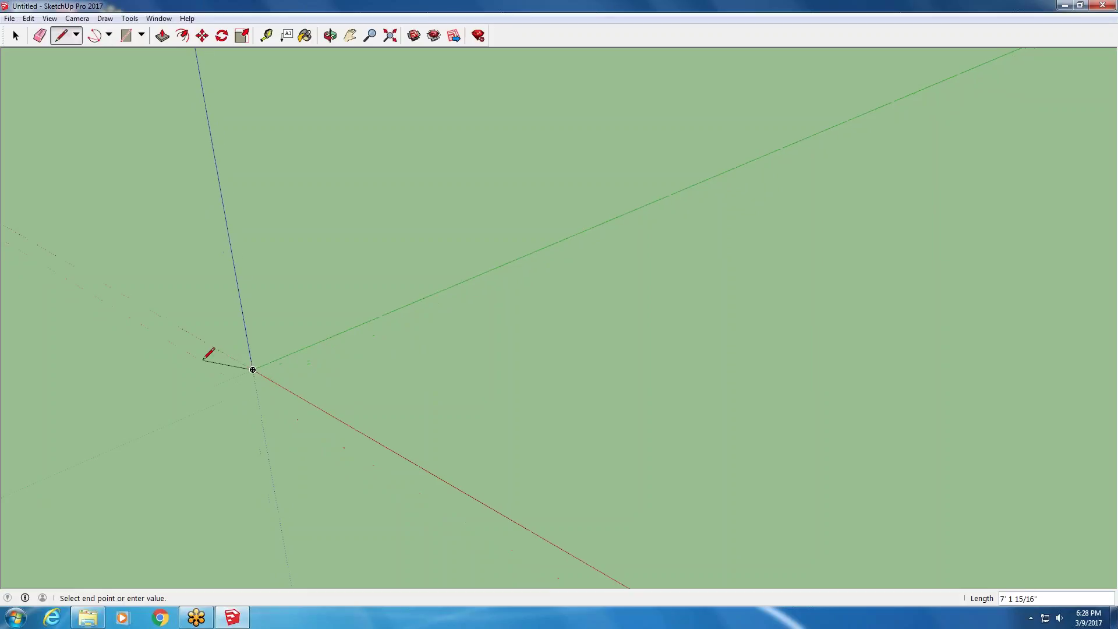
pyautogui.moveTo(449, 284); pyautogui.dragTo(427, 298, button='middle')
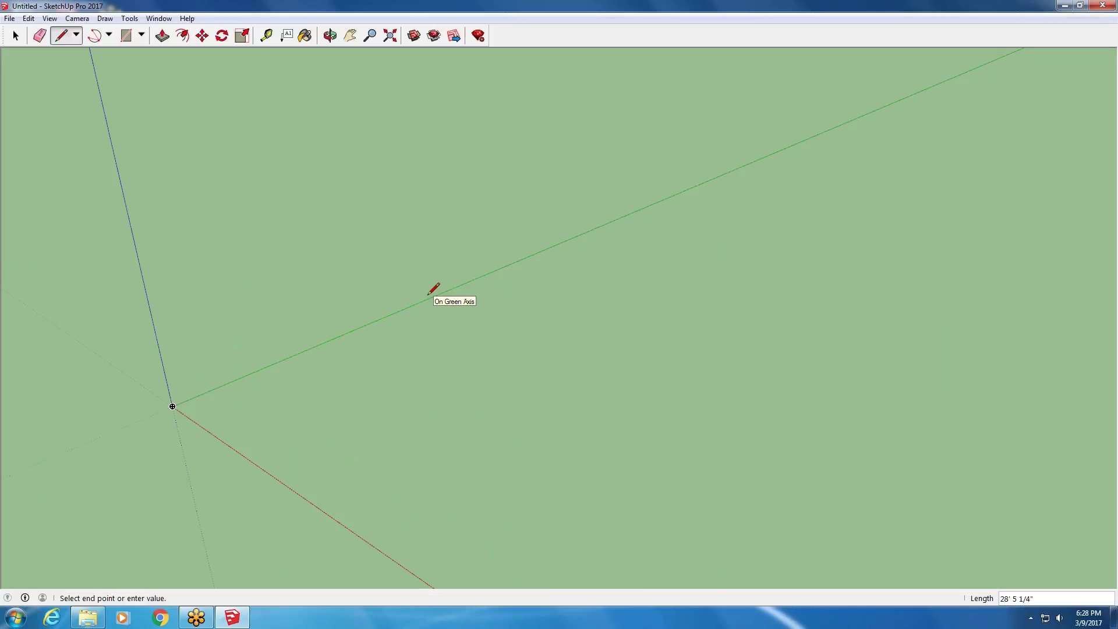
pyautogui.write('4')
pyautogui.press('Return')
pyautogui.scroll(3, 174, 391)
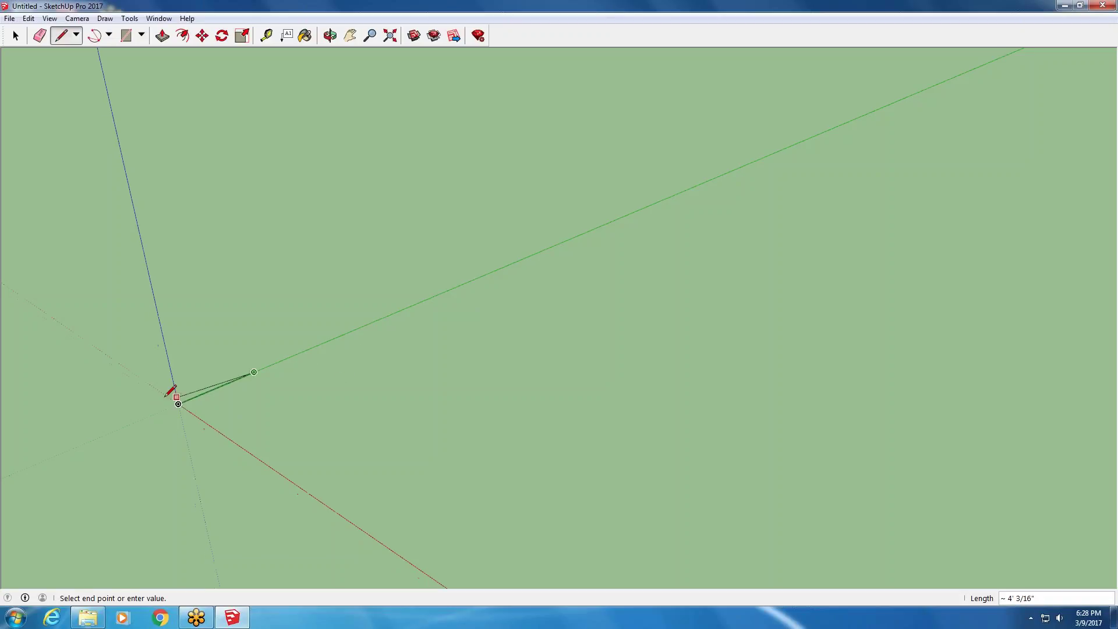
pyautogui.scroll(2, 201, 376)
pyautogui.press('Escape')
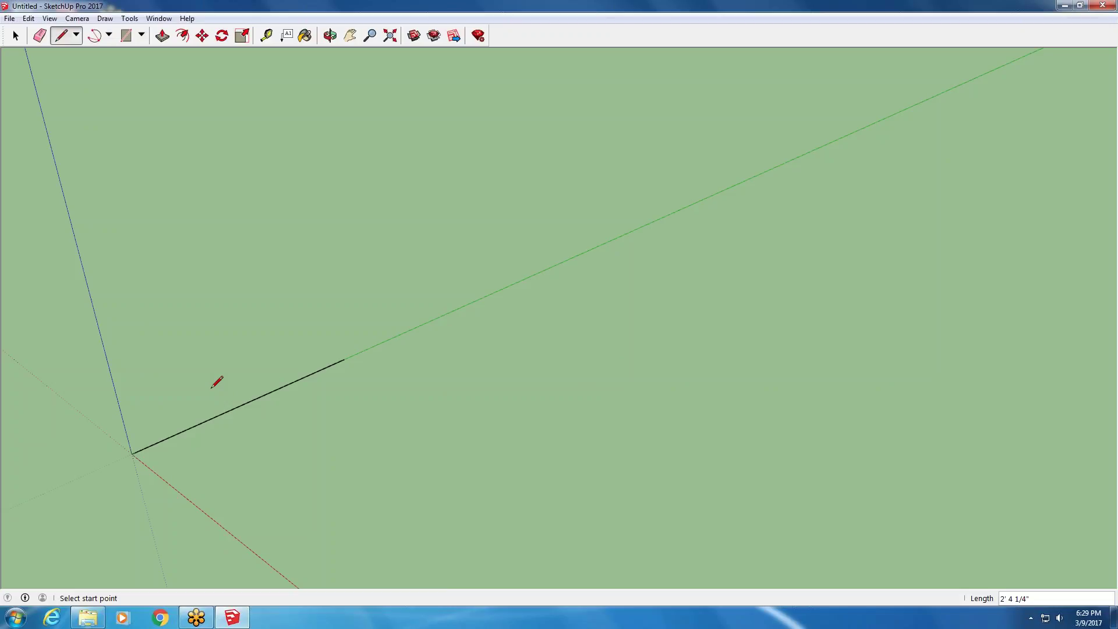
pyautogui.click(266, 36)
pyautogui.click(139, 453)
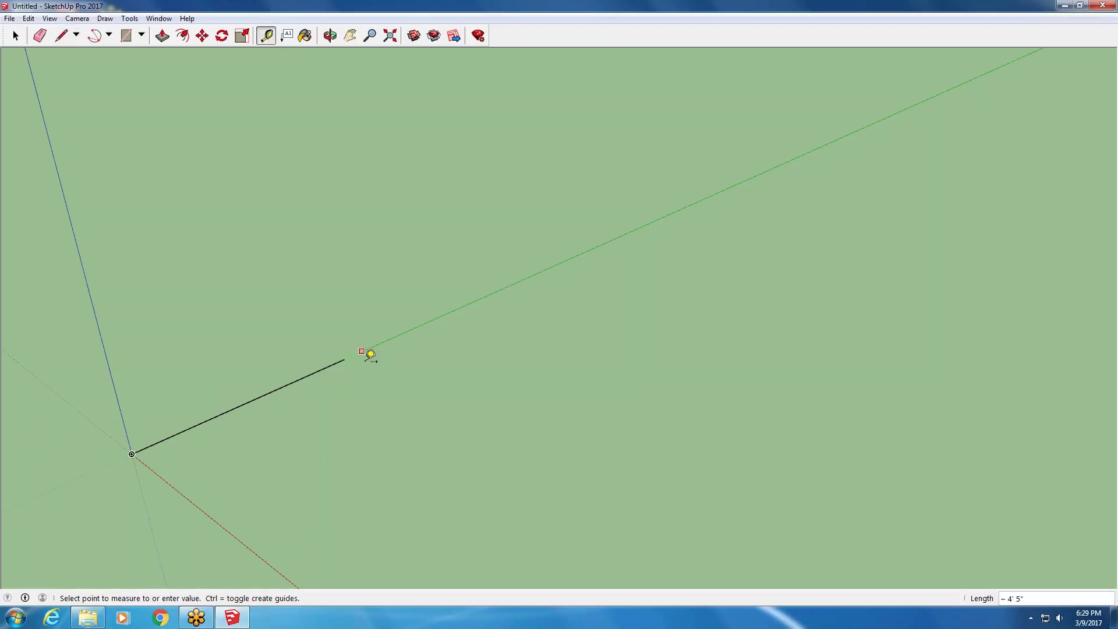
pyautogui.click(350, 354)
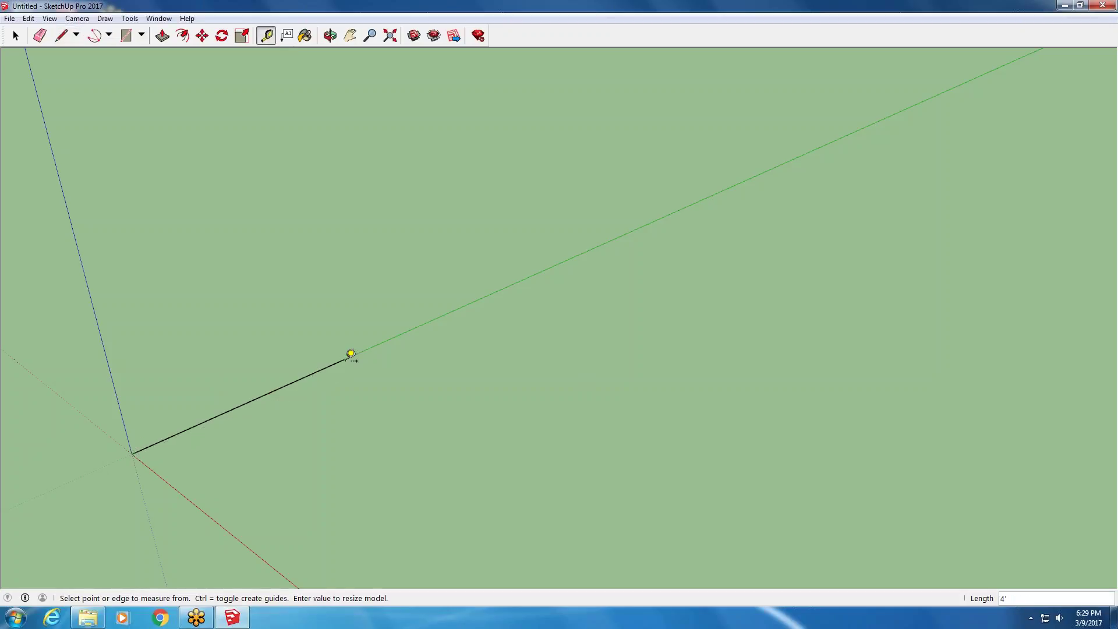
pyautogui.scroll(-2, 146, 466)
pyautogui.scroll(1, 251, 510)
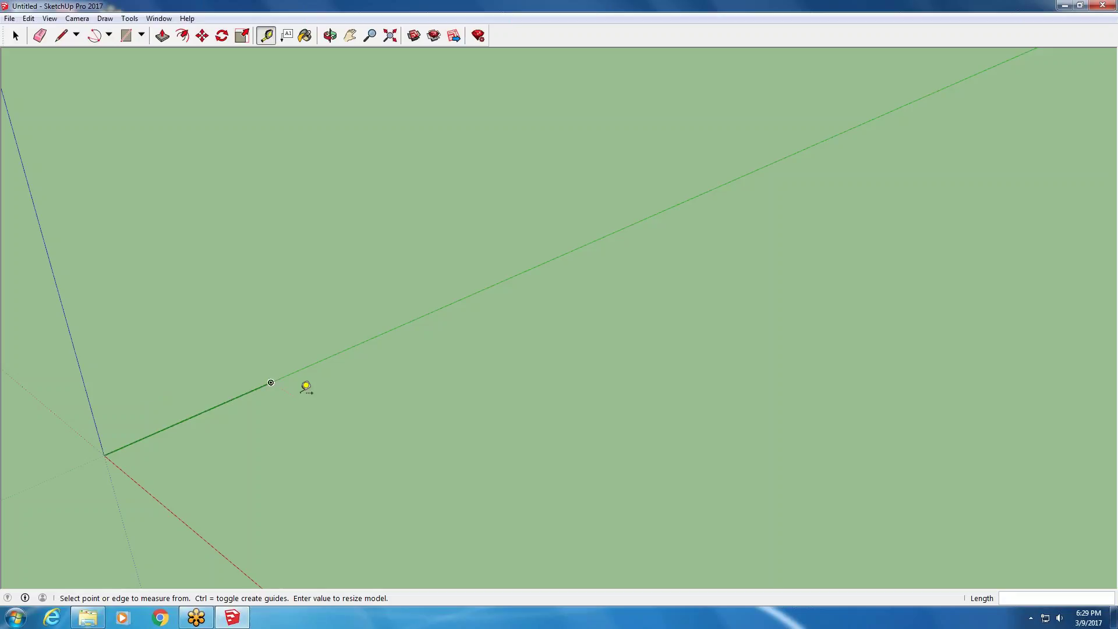
pyautogui.scroll(2, 219, 383)
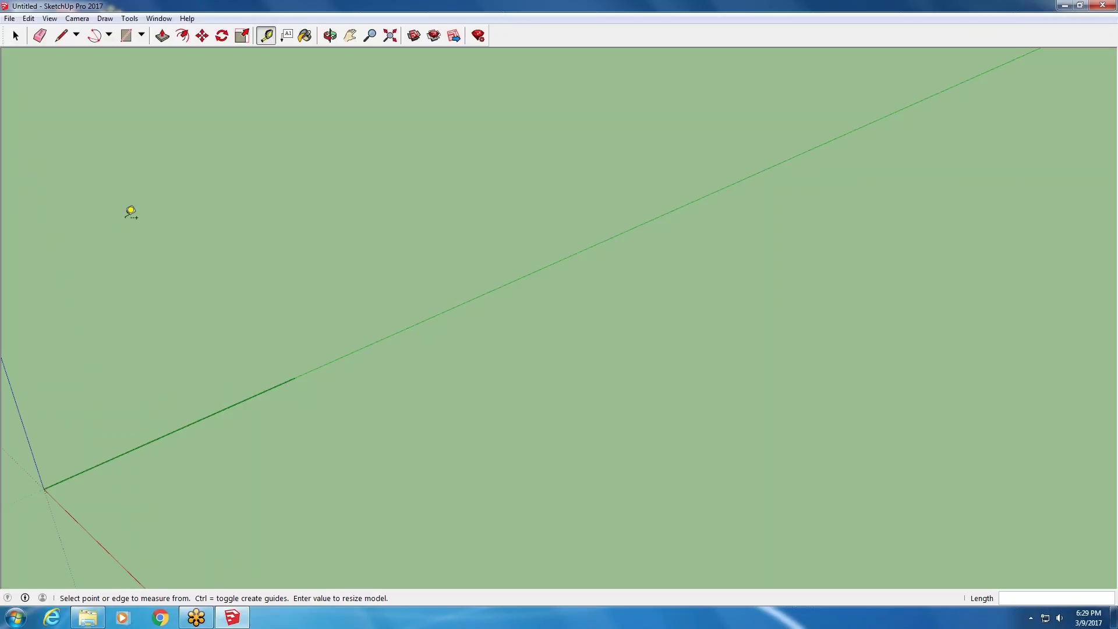
# - Draw a 6-inch edge from the end of the 4-foot line
pyautogui.click(62, 36)
pyautogui.click(294, 378)
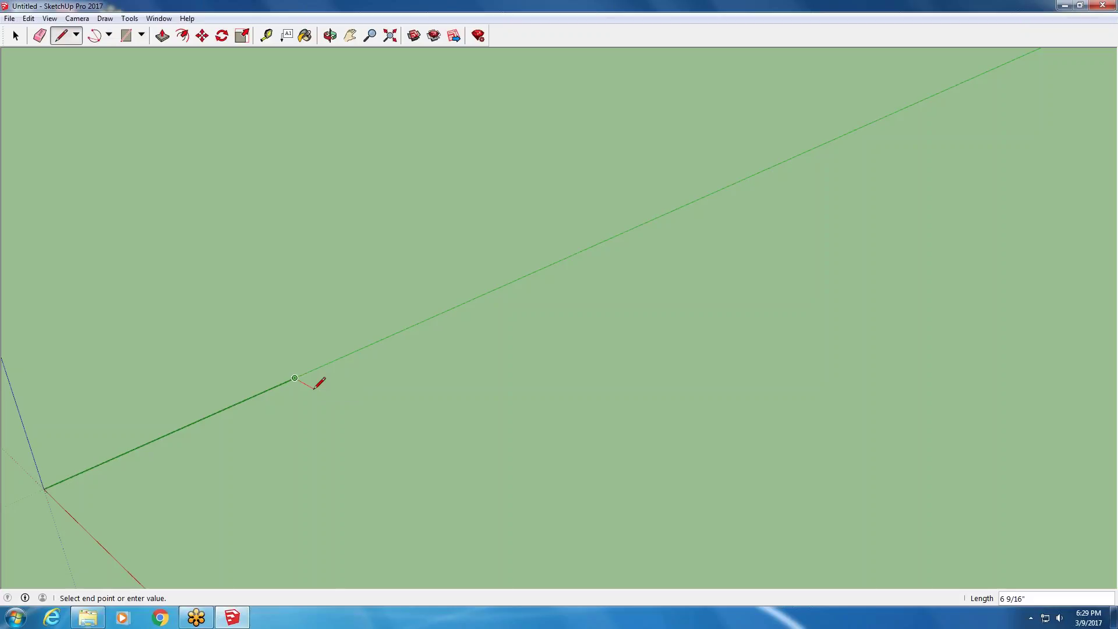
pyautogui.write('6')
pyautogui.press('Return')
# - Draw the remaining edges back to the origin, closing the rectangle into a grey face
pyautogui.scroll(-3, 312, 387)
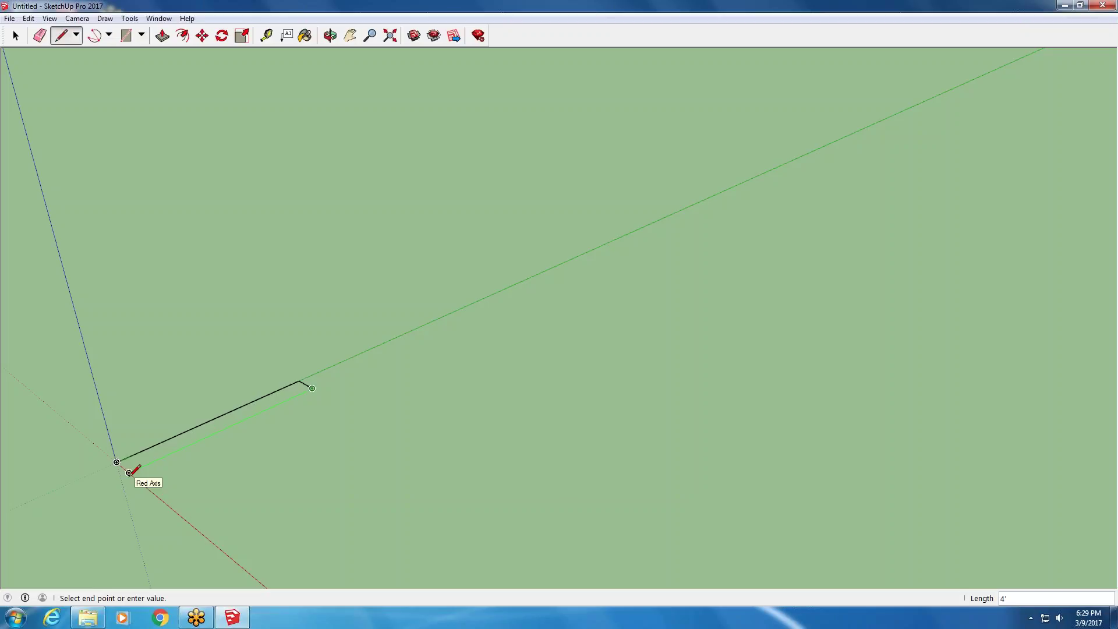
pyautogui.click(129, 472)
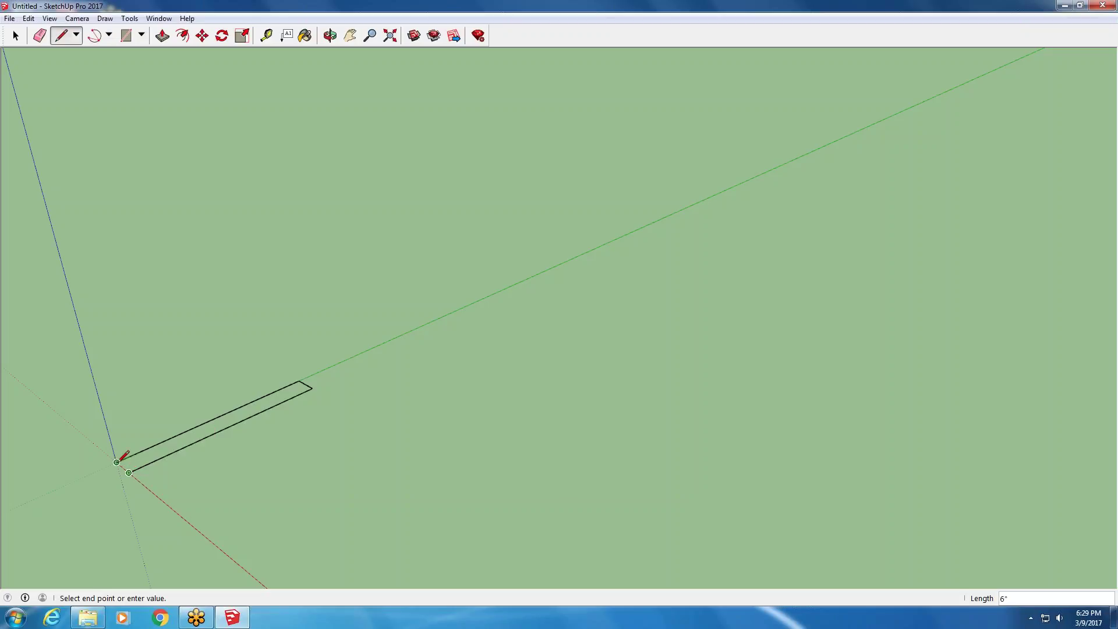
pyautogui.click(116, 462)
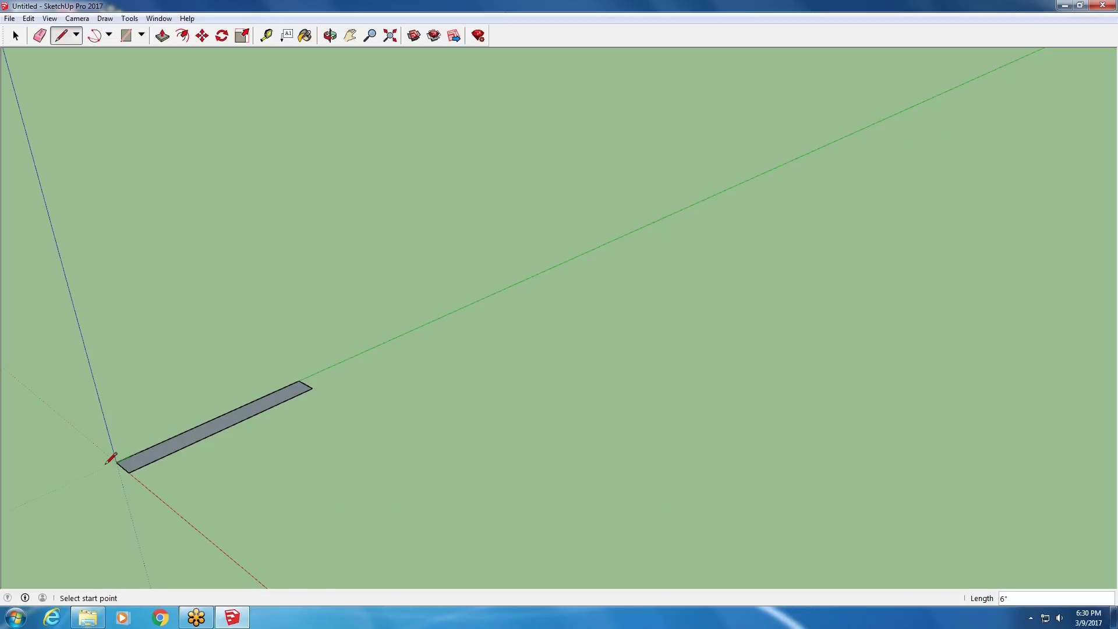
pyautogui.scroll(2, 120, 473)
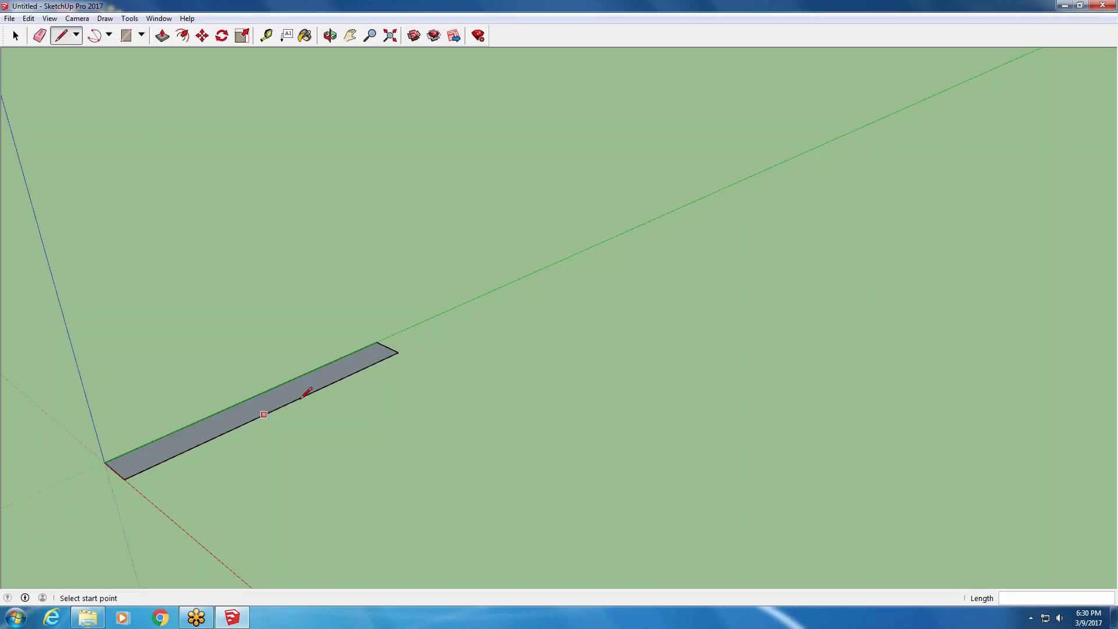
pyautogui.moveTo(308, 378); pyautogui.dragTo(389, 481, button='middle')
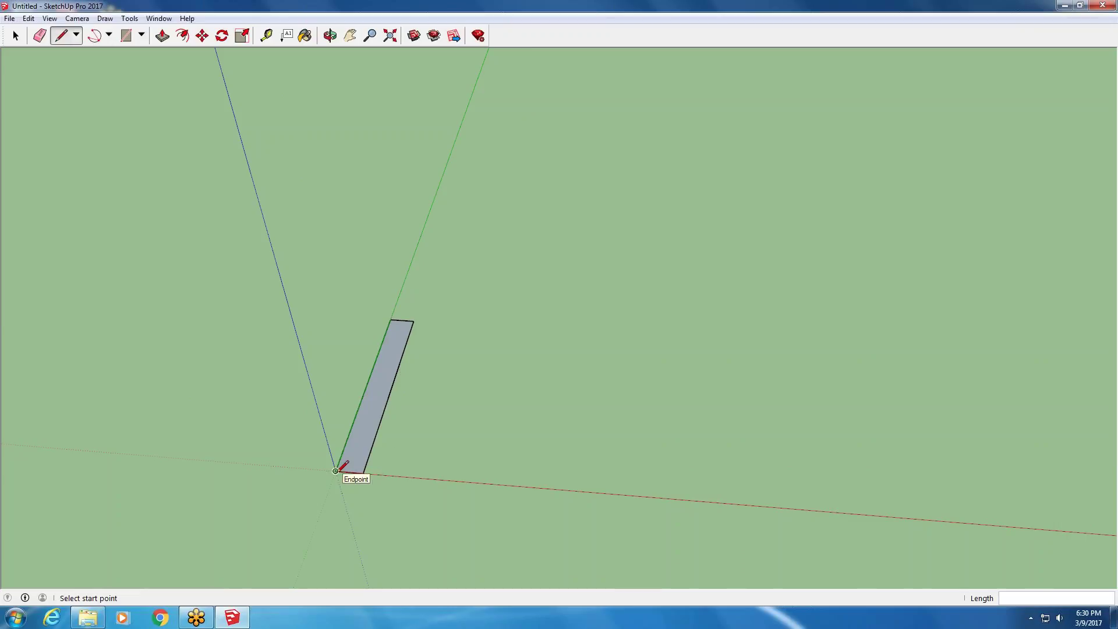
# - Delete the rectangle's long outer edge and redraw it, restoring the face
pyautogui.press('space')
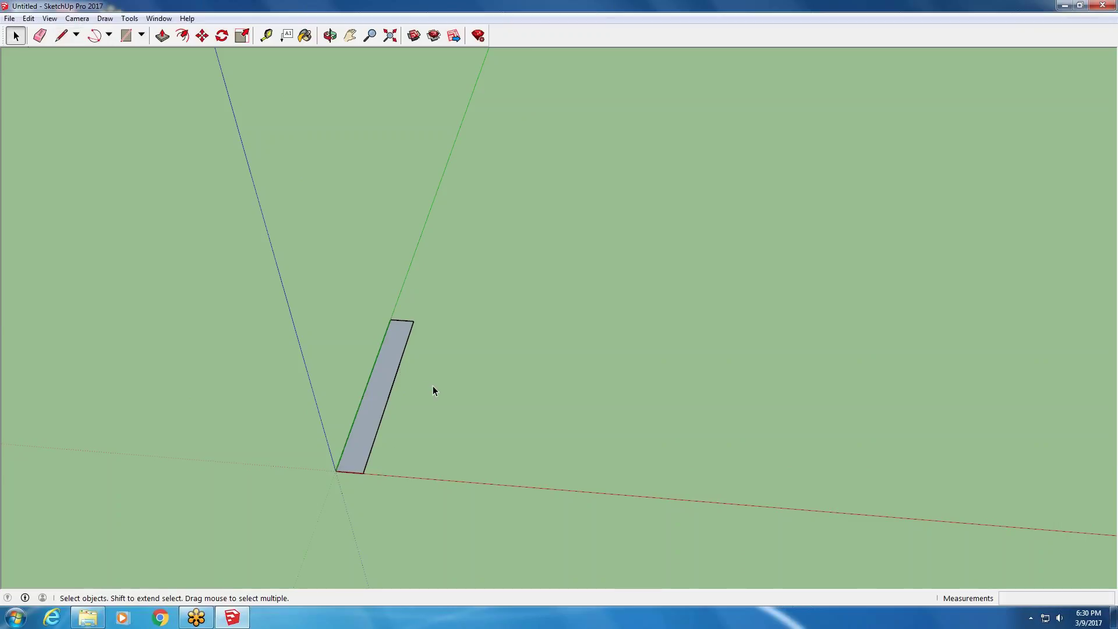
pyautogui.click(380, 423)
pyautogui.press('Delete')
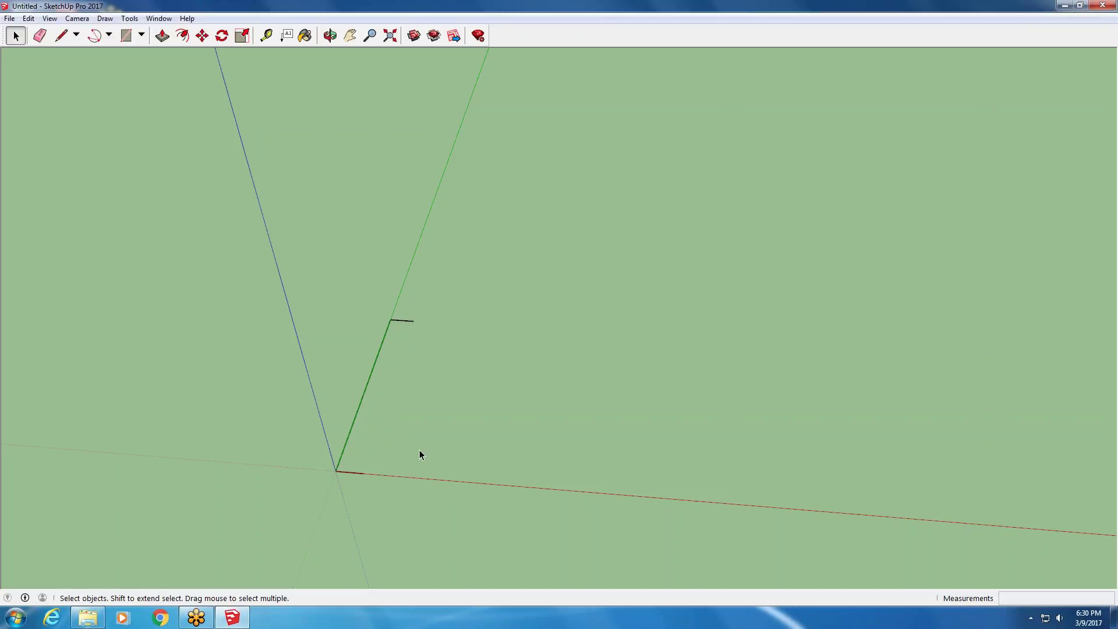
pyautogui.click(60, 37)
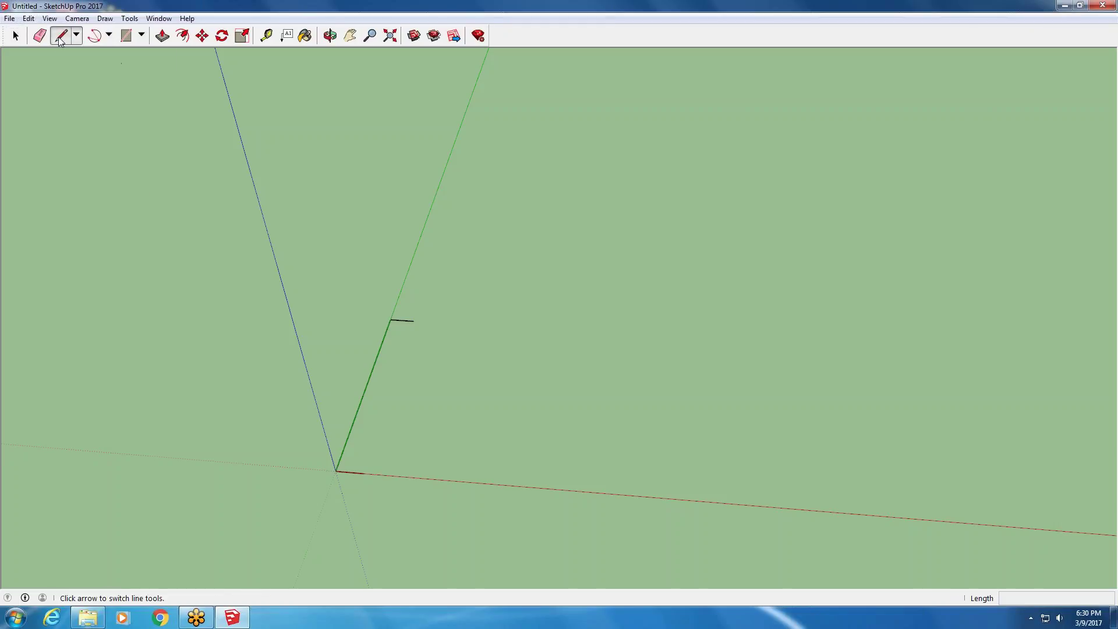
pyautogui.click(413, 320)
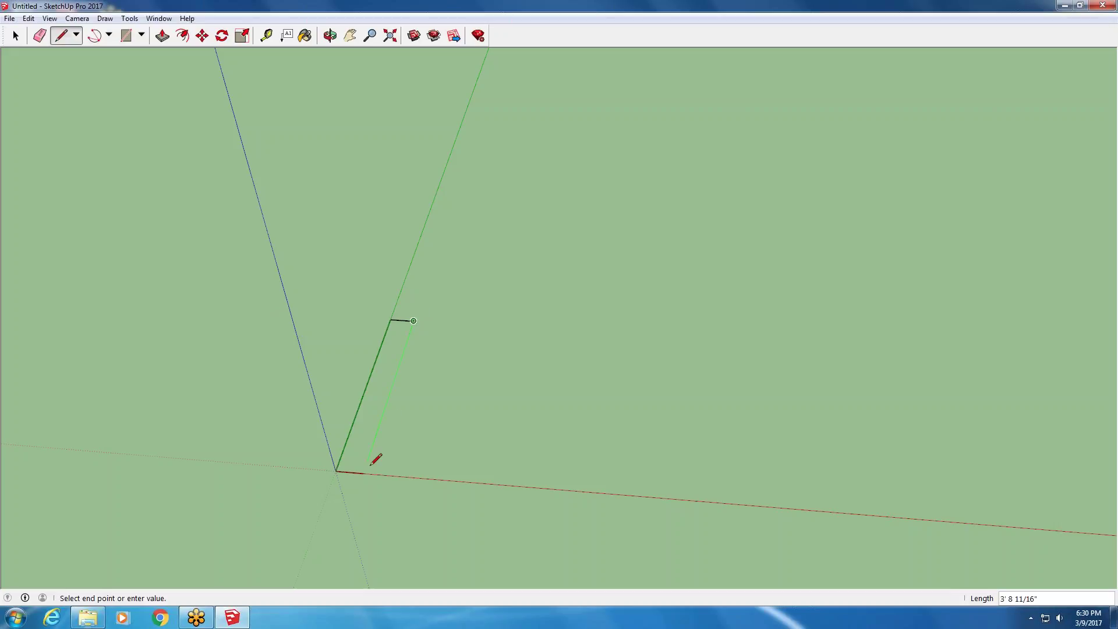
pyautogui.click(363, 472)
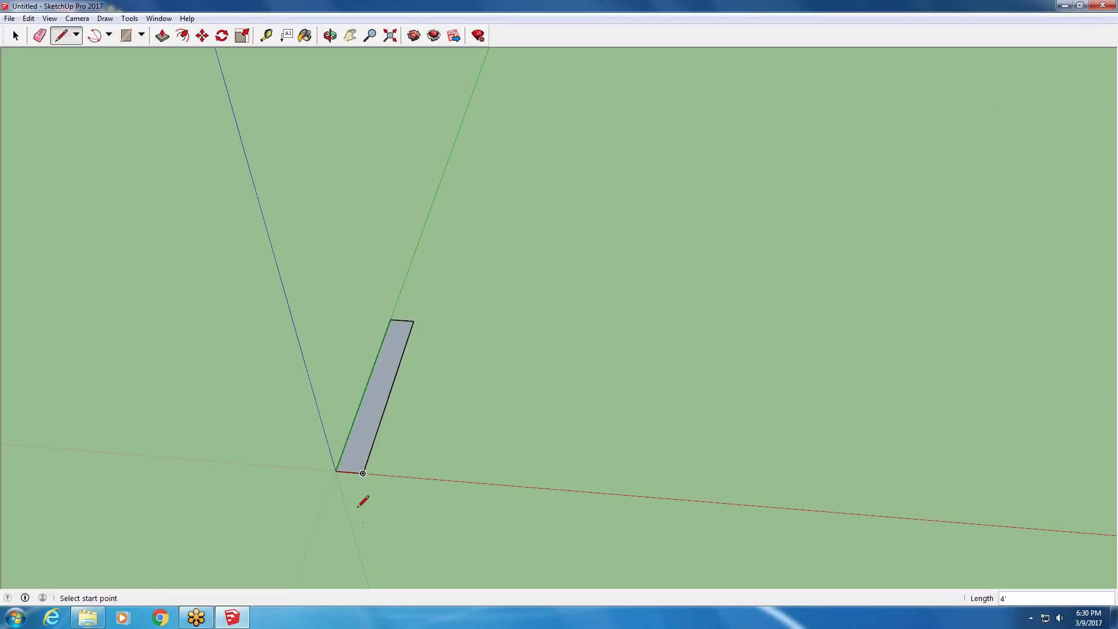
# - Delete the grey face so only the rectangle's edge outline remains
pyautogui.click(14, 36)
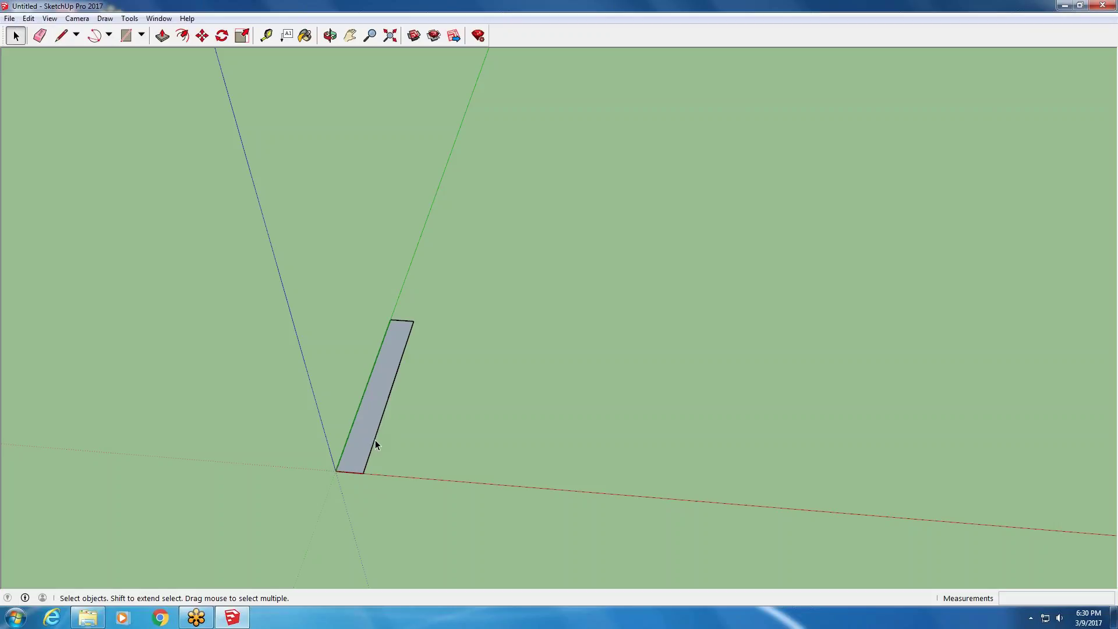
pyautogui.click(387, 362)
pyautogui.press('Delete')
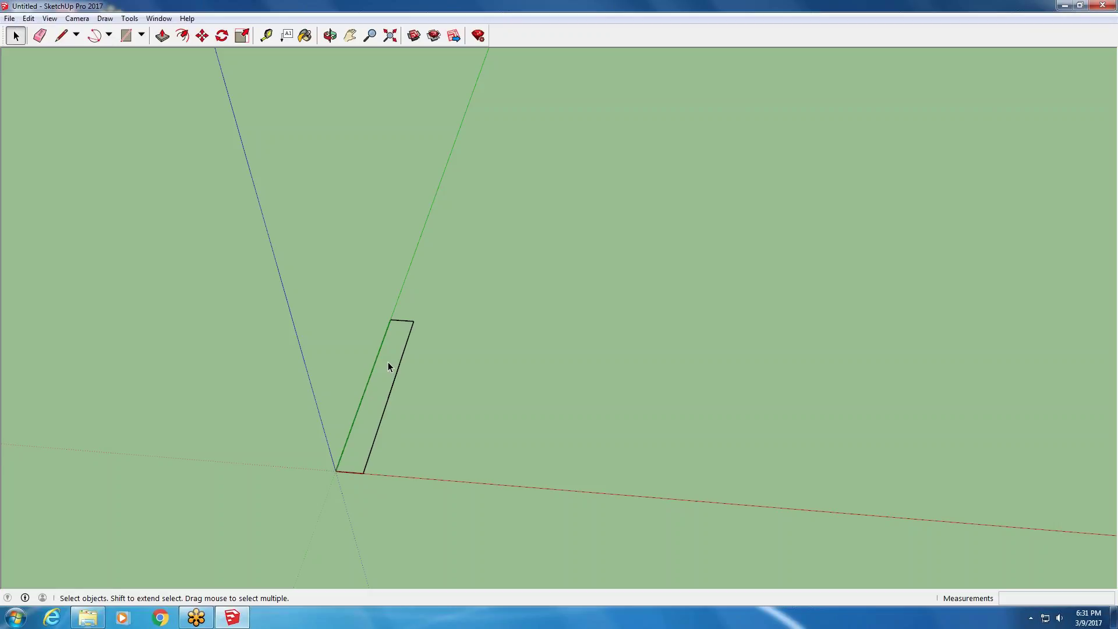
pyautogui.moveTo(388, 362); pyautogui.dragTo(371, 337, button='middle')
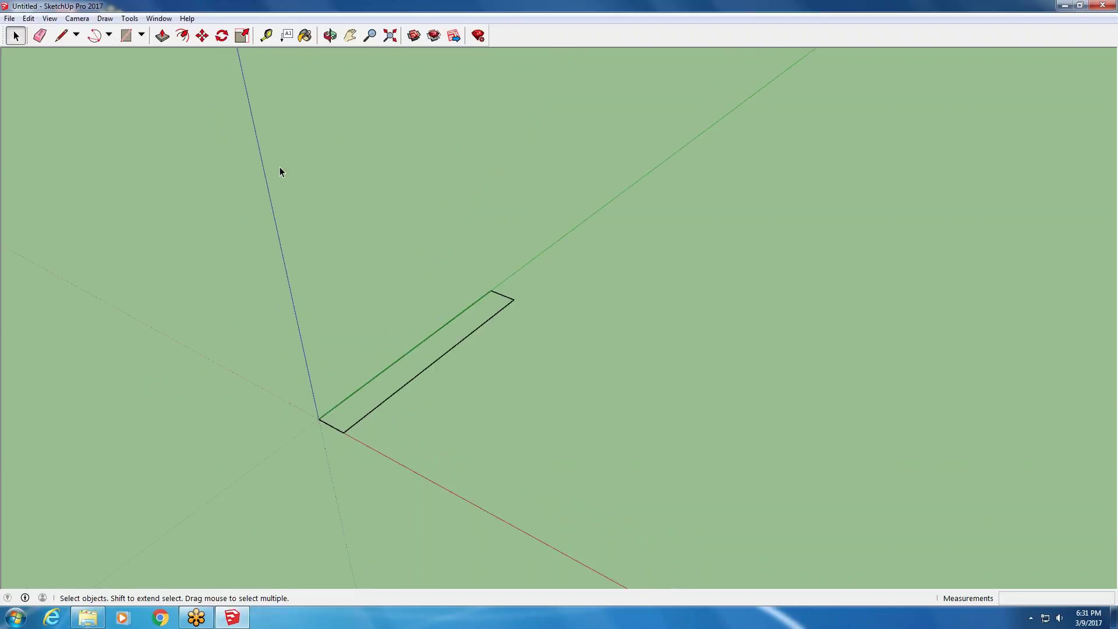
pyautogui.click(349, 35)
pyautogui.moveTo(355, 186); pyautogui.dragTo(177, 369)
pyautogui.scroll(2, 178, 373)
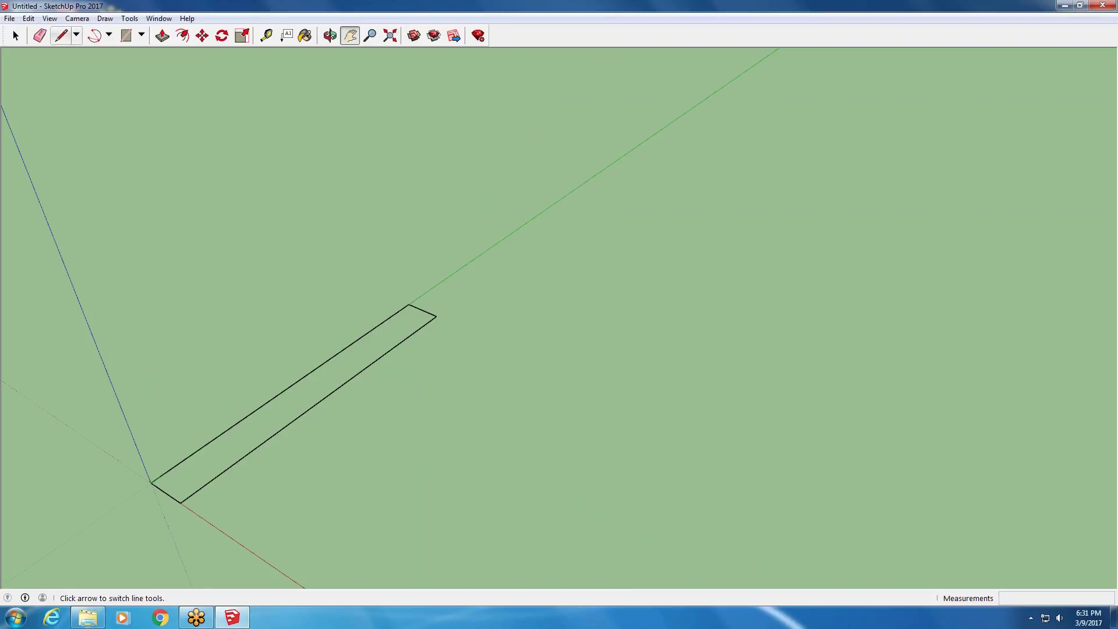
# - Redraw the edge from the origin corner to the far corner, then select the green-axis edge
pyautogui.click(60, 36)
pyautogui.click(151, 482)
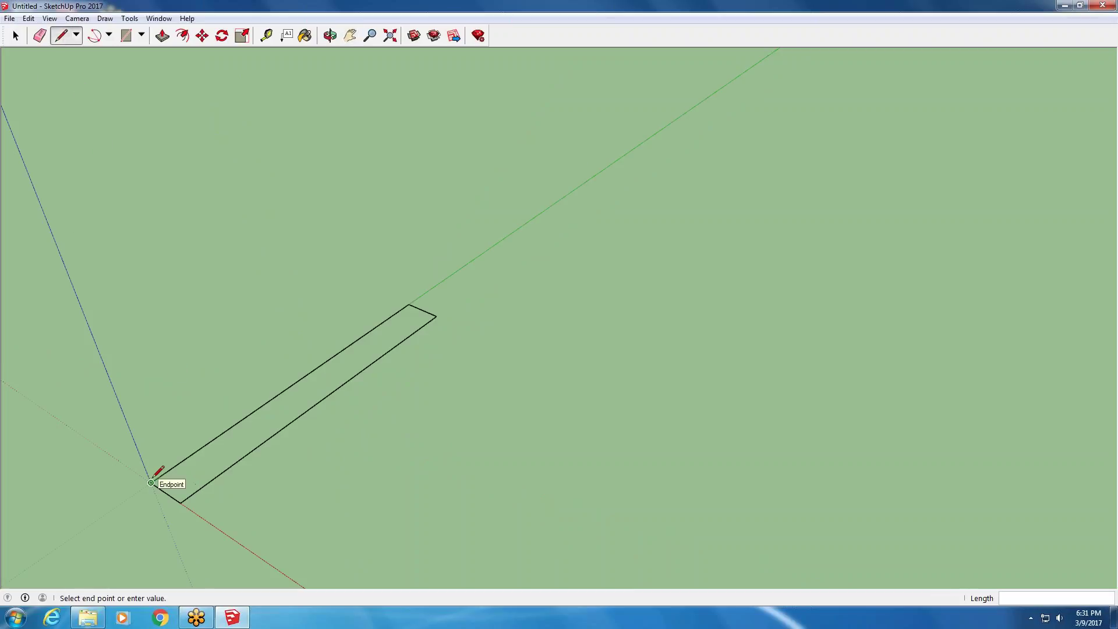
pyautogui.click(410, 304)
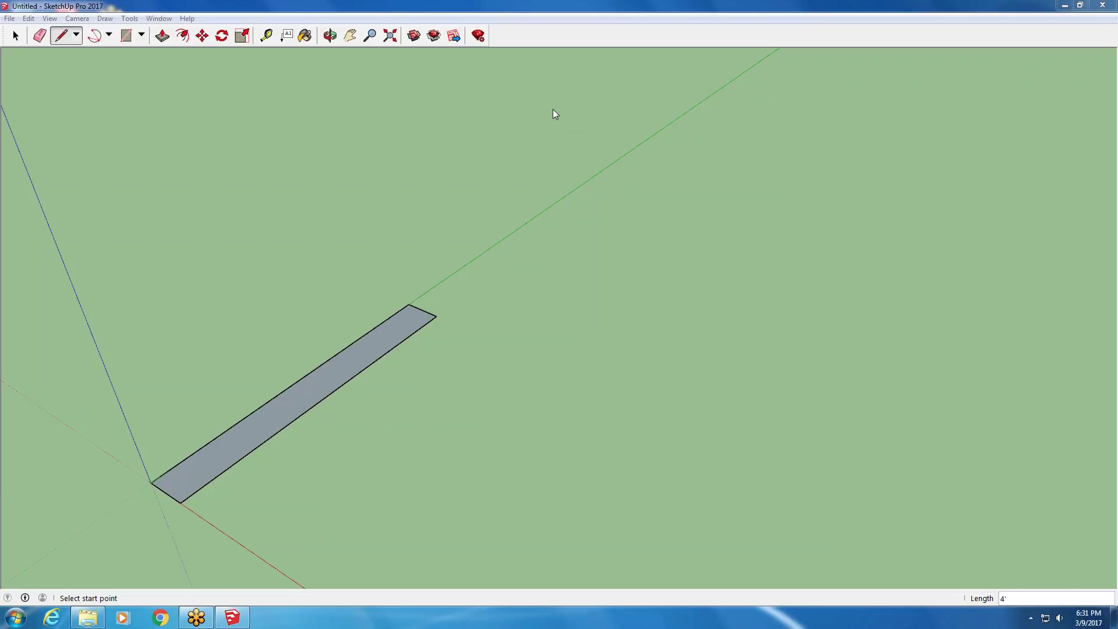
pyautogui.press('space')
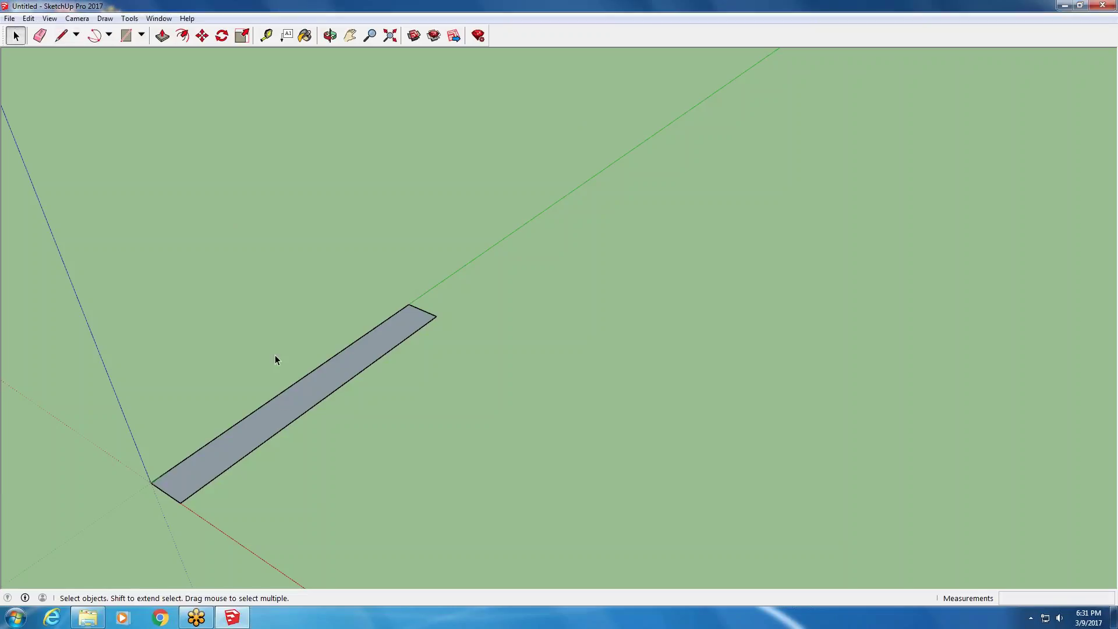
pyautogui.click(270, 401)
# - Delete the green-axis edge and redraw it from the far corner to the origin
pyautogui.press('Delete')
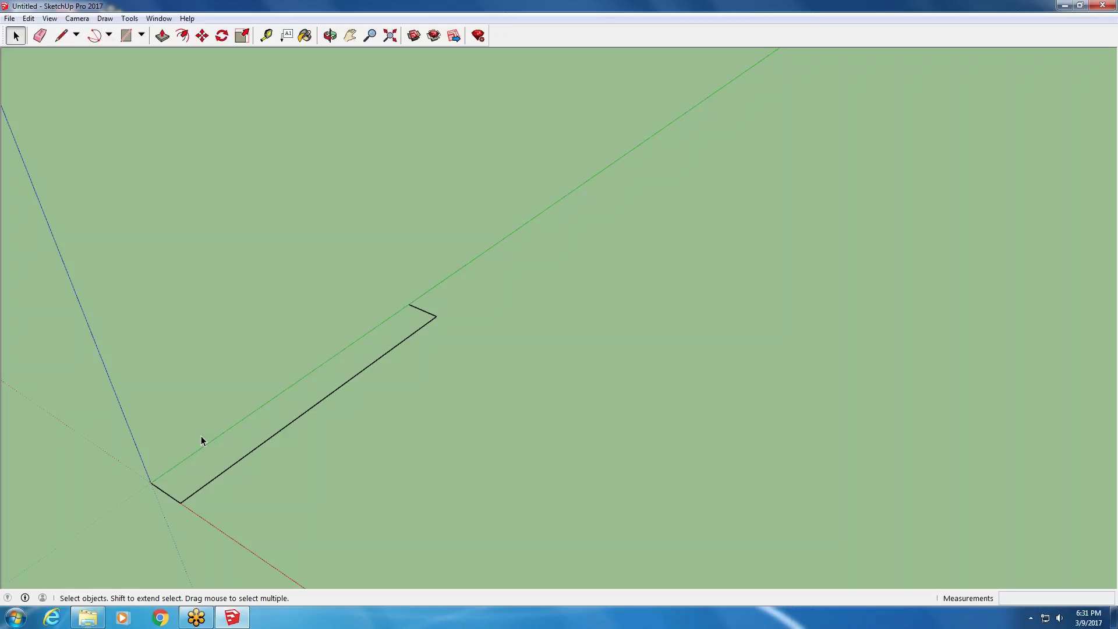
pyautogui.click(61, 37)
pyautogui.click(408, 304)
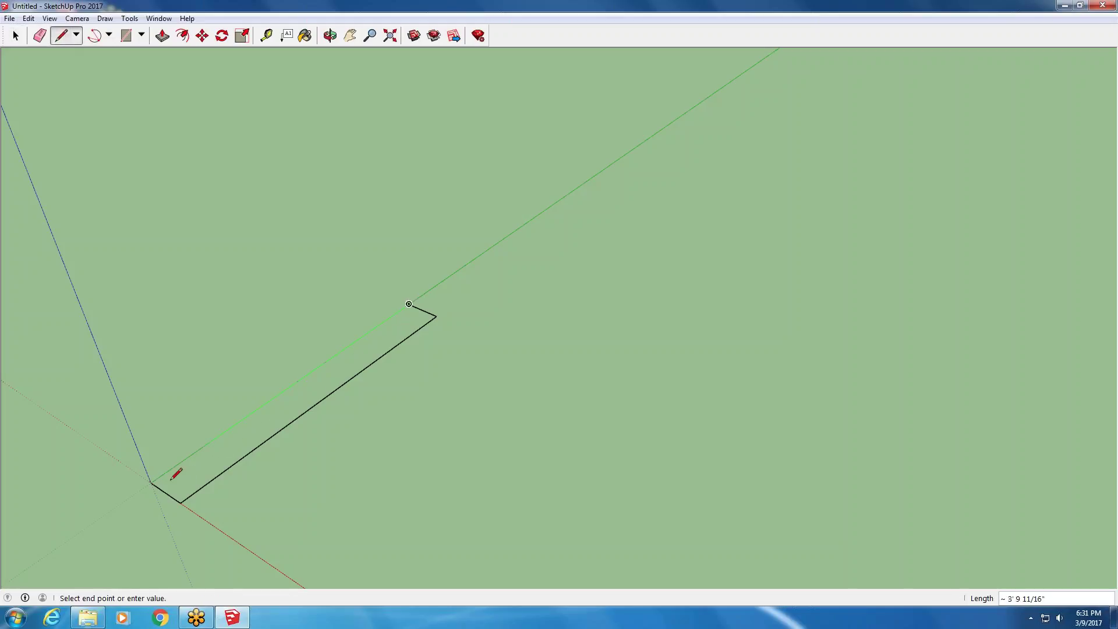
pyautogui.click(151, 483)
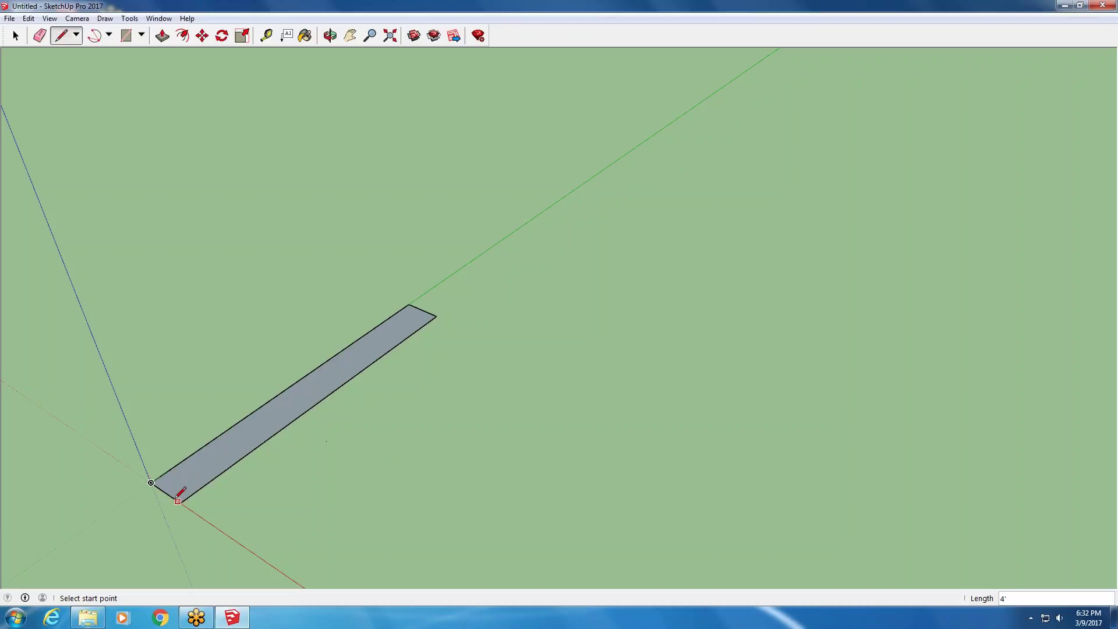
# - Replace the short 6" far-end edge, restoring the strip's grey face
pyautogui.click(408, 304)
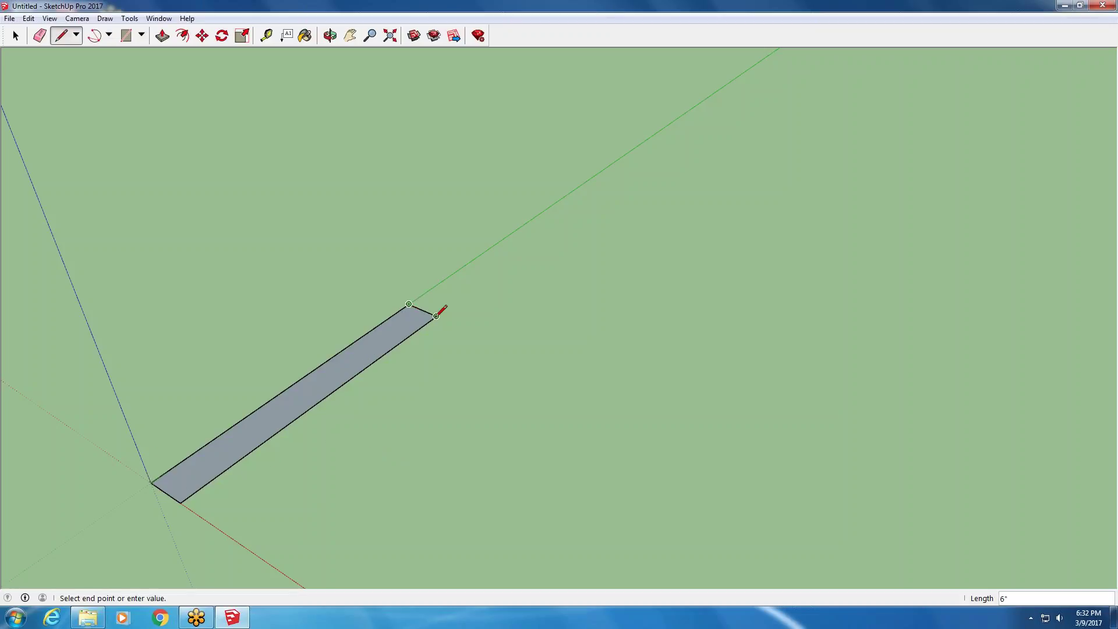
pyautogui.click(436, 316)
pyautogui.click(16, 36)
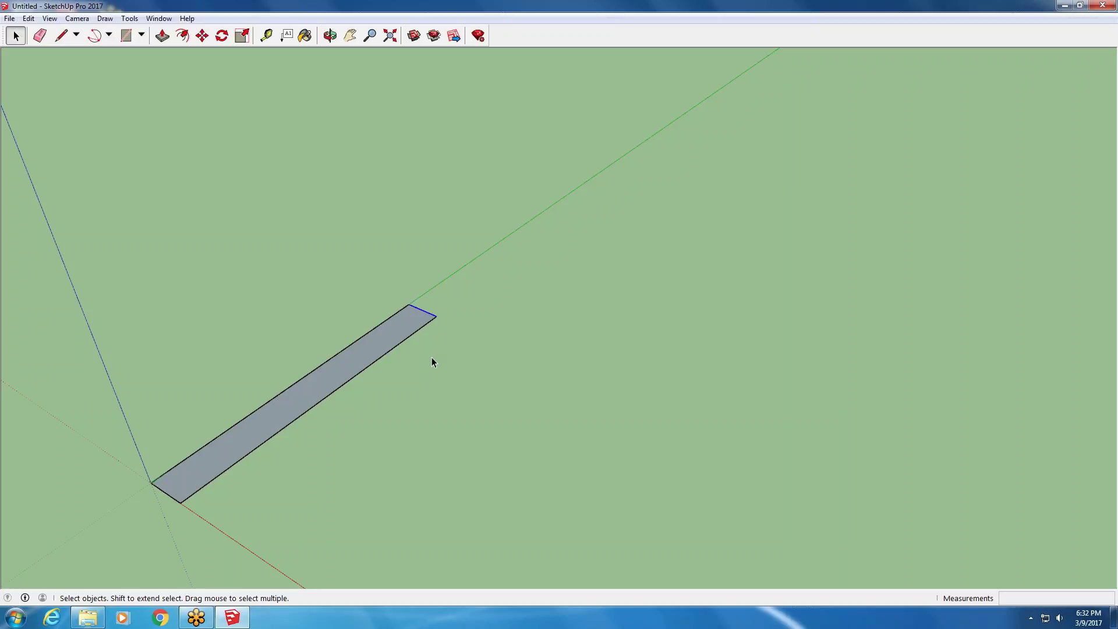
pyautogui.press('Delete')
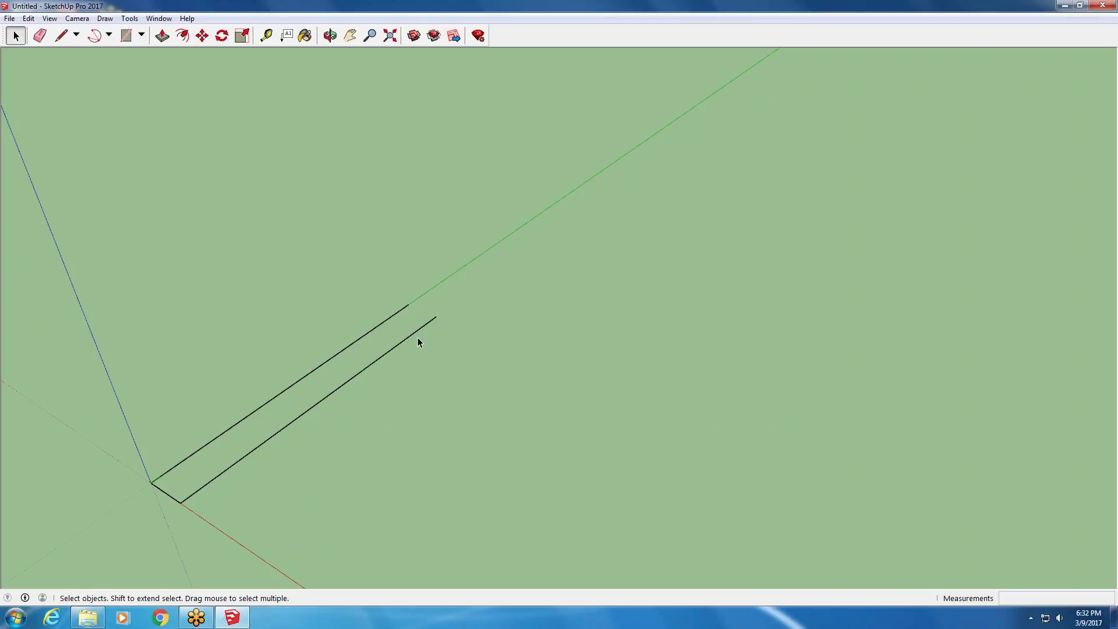
pyautogui.click(61, 36)
pyautogui.click(410, 304)
pyautogui.click(436, 317)
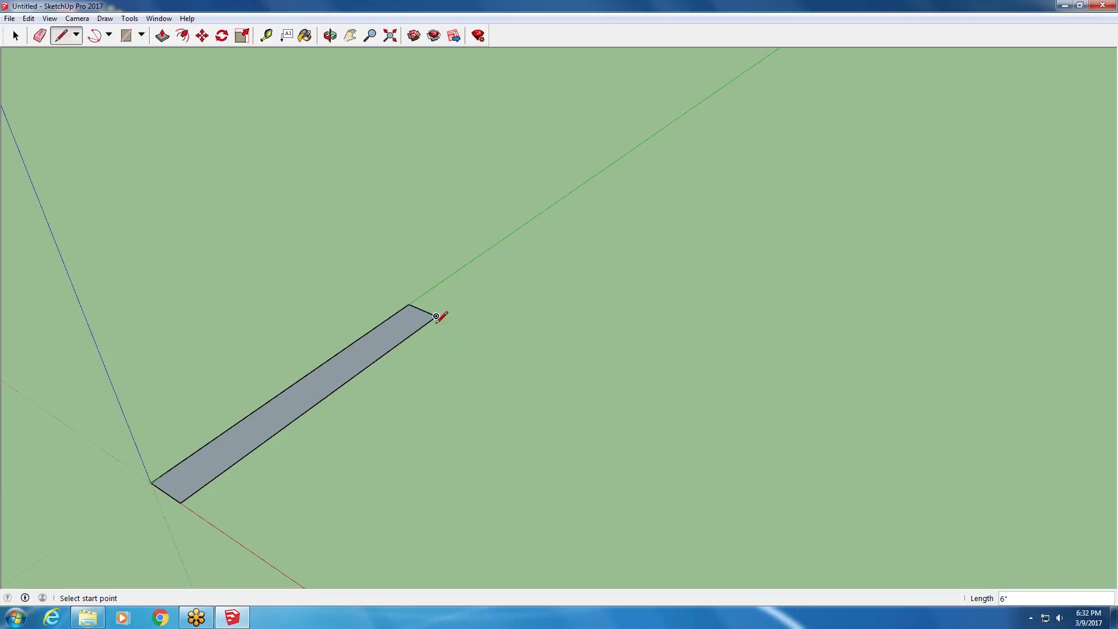
# - Orbit around the strip from low and overhead angles to inspect it
pyautogui.moveTo(492, 295); pyautogui.dragTo(15, 310, button='middle')
pyautogui.scroll(3, 225, 308)
pyautogui.moveTo(235, 456); pyautogui.dragTo(157, 372, button='middle')
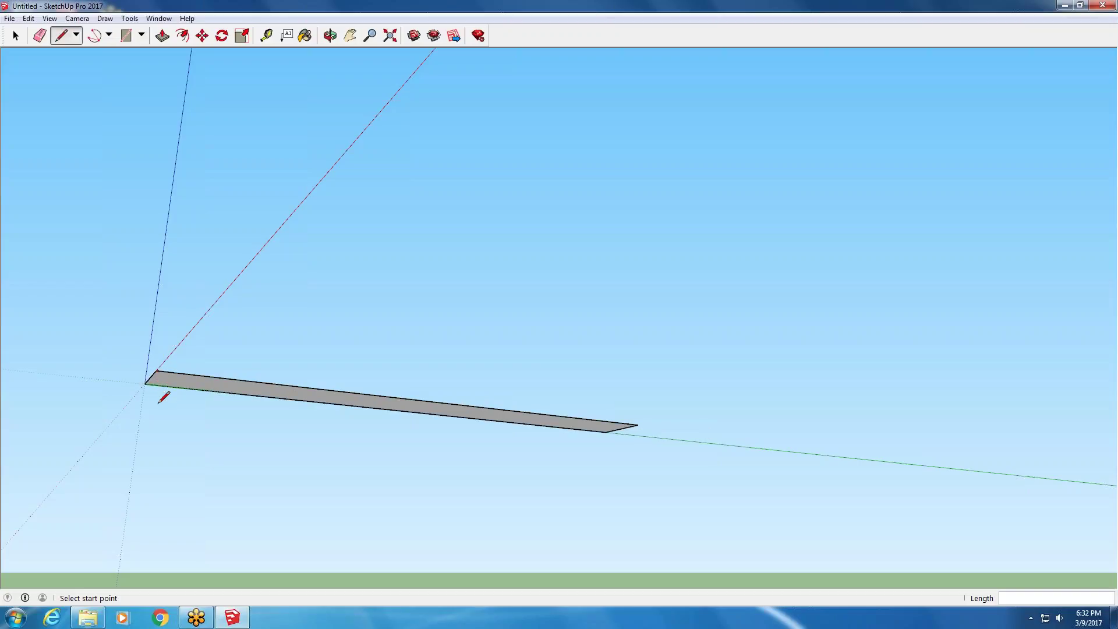
pyautogui.moveTo(182, 297); pyautogui.dragTo(212, 431, button='middle')
pyautogui.moveTo(189, 476); pyautogui.dragTo(212, 474, button='middle')
pyautogui.scroll(3, 245, 382)
# - Push/pull the strip's face up 3 inches into a solid block
pyautogui.click(163, 37)
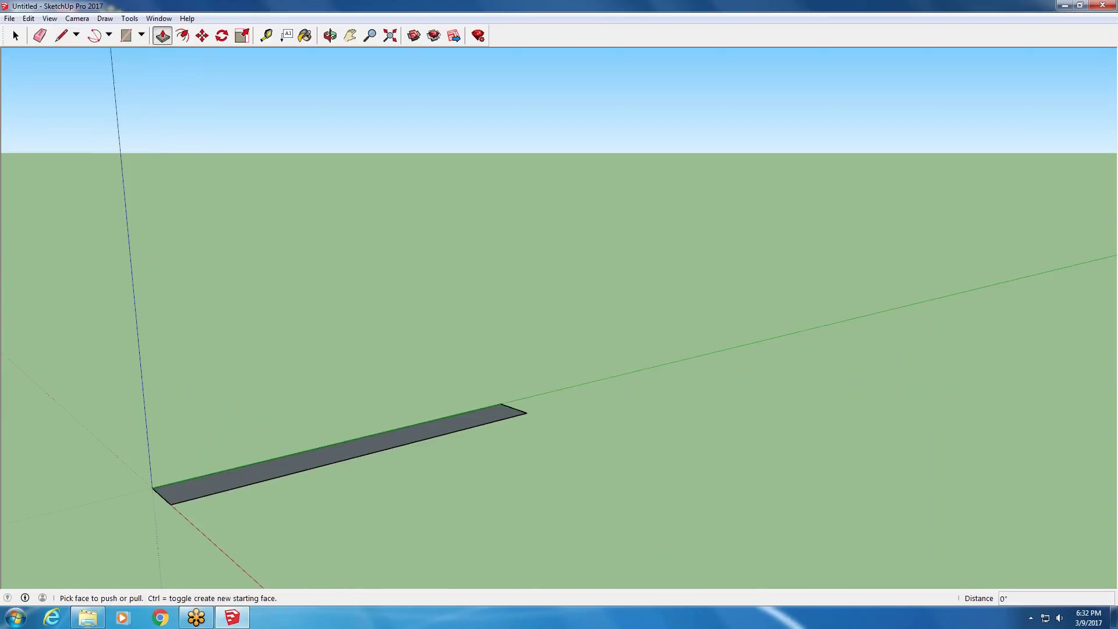
pyautogui.click(196, 490)
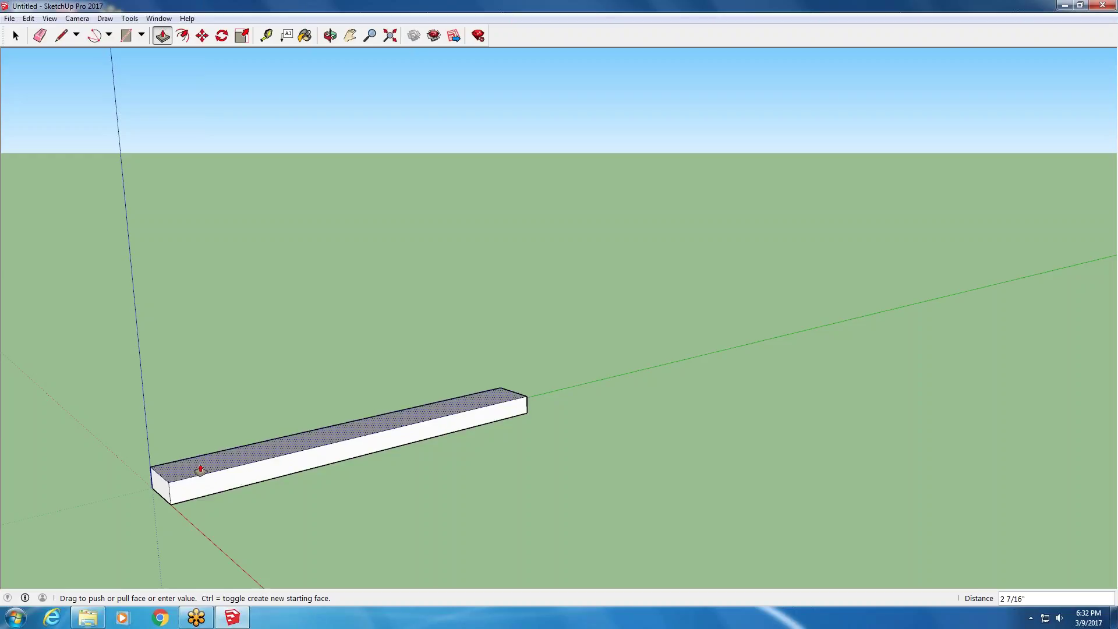
pyautogui.write('3')
pyautogui.press('Return')
# - Measure the block's vertical edge with Tape Measure and resize the model to 4
pyautogui.click(266, 35)
pyautogui.click(175, 493)
pyautogui.click(178, 466)
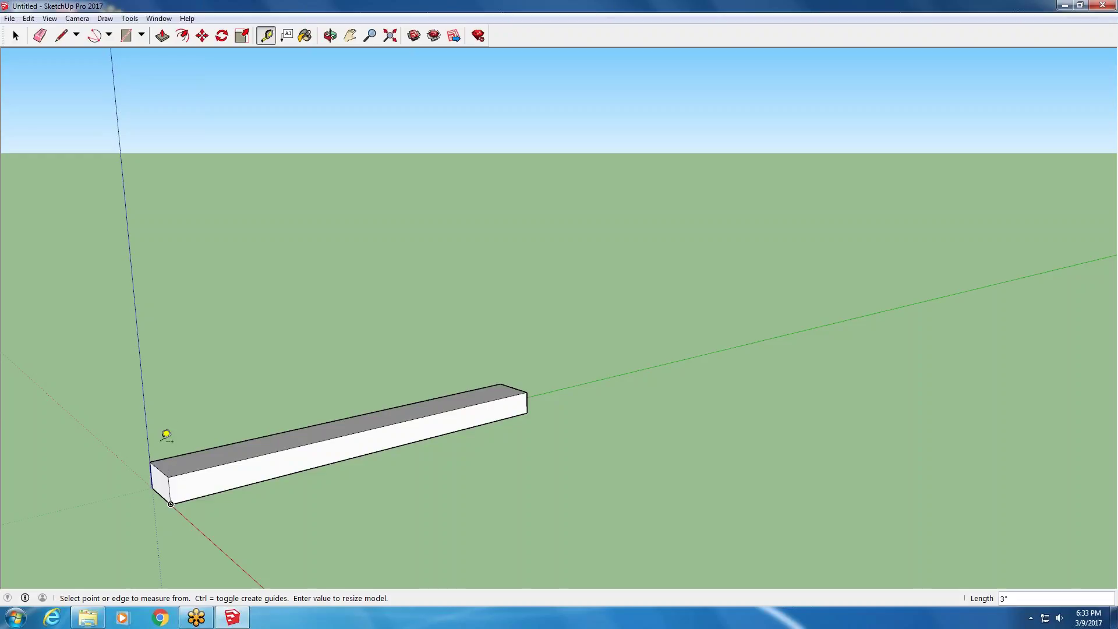
pyautogui.write('4')
pyautogui.press('Return')
# - Orbit around the block to view it from the front, top and side
pyautogui.moveTo(251, 429); pyautogui.dragTo(124, 415, button='middle')
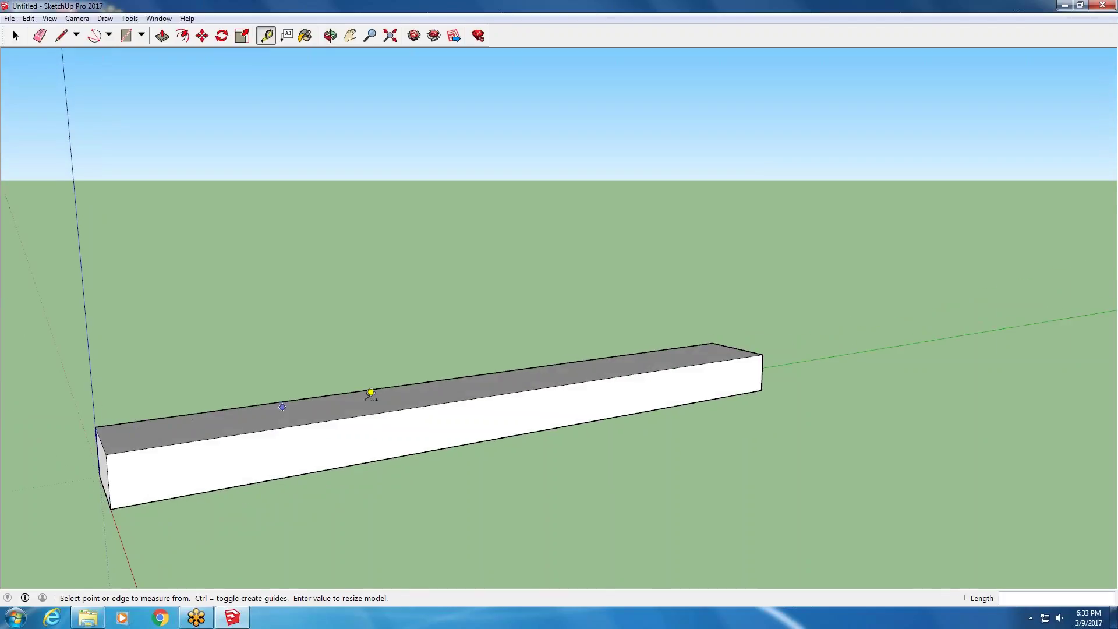
pyautogui.scroll(-2, 431, 385)
pyautogui.moveTo(254, 379); pyautogui.dragTo(262, 539, button='middle')
pyautogui.moveTo(422, 402); pyautogui.dragTo(367, 404, button='middle')
pyautogui.scroll(2, 361, 401)
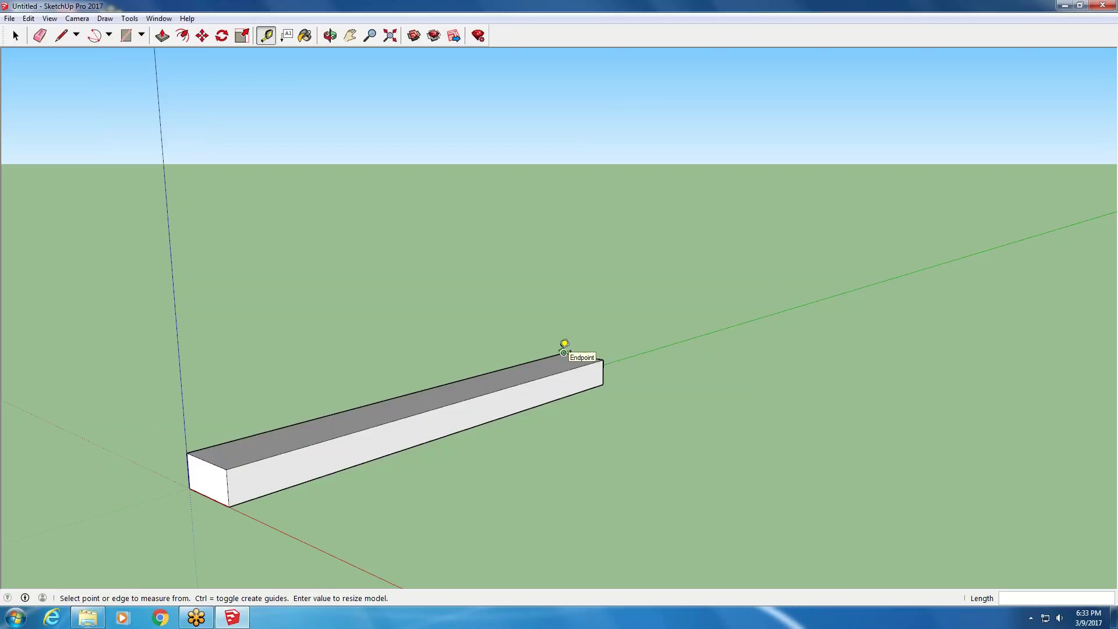
pyautogui.press('o')
pyautogui.moveTo(479, 451); pyautogui.dragTo(483, 366)
pyautogui.press('t')
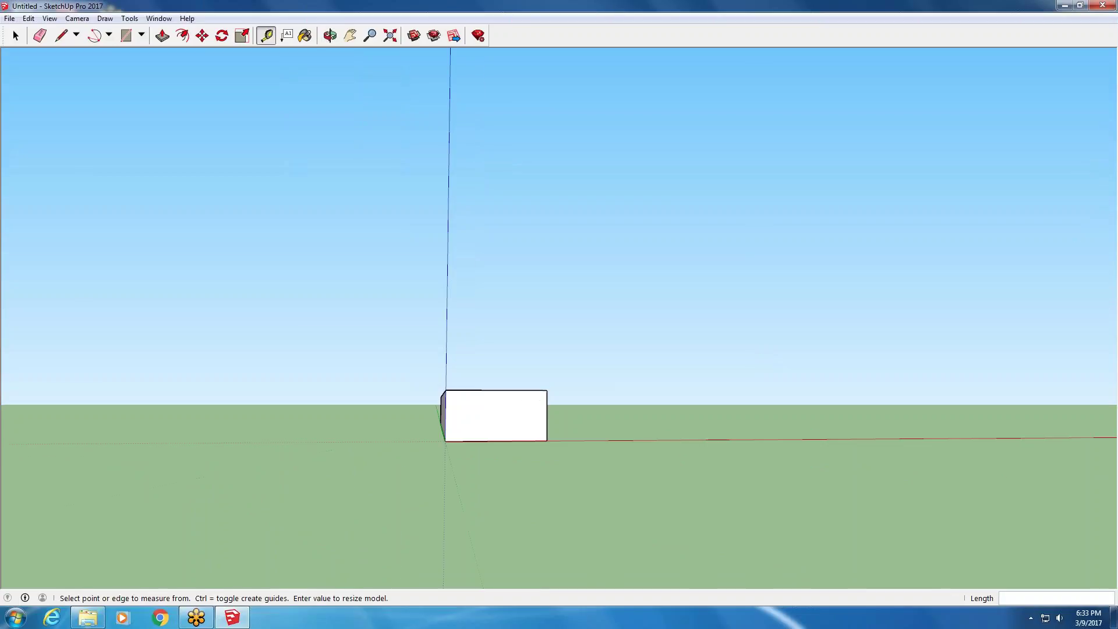
pyautogui.moveTo(463, 297); pyautogui.dragTo(466, 452, button='middle')
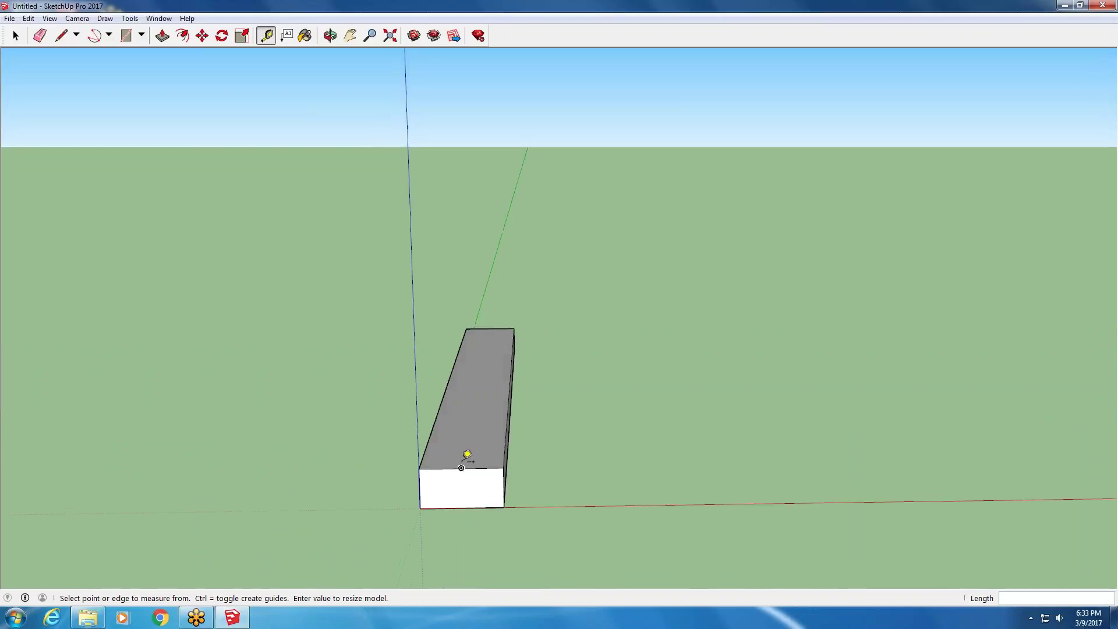
pyautogui.scroll(1, 529, 267)
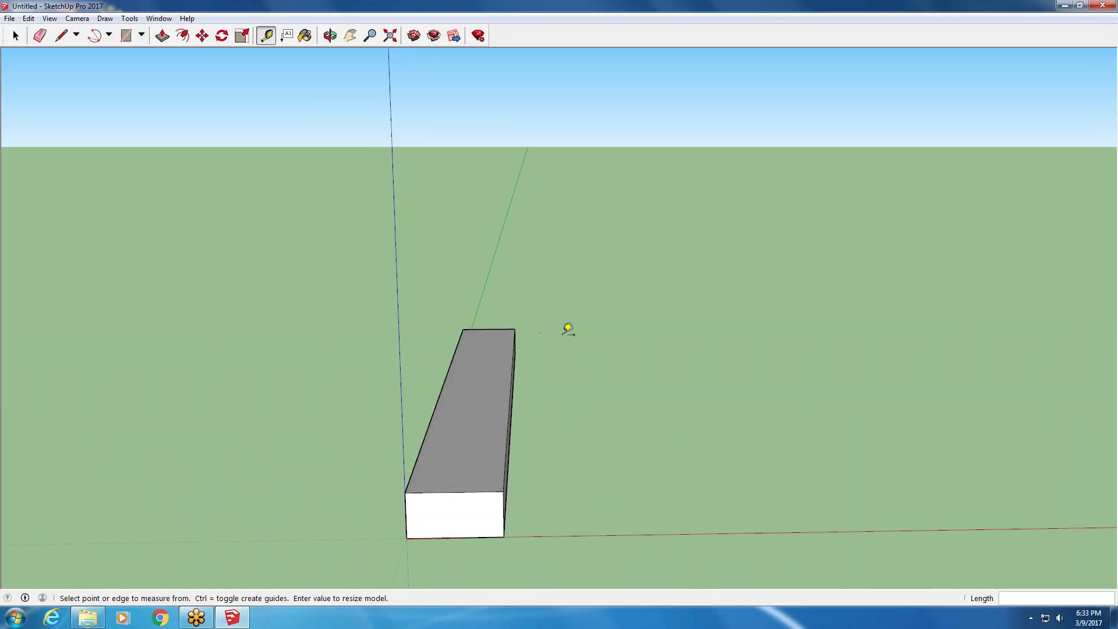
pyautogui.moveTo(401, 511); pyautogui.dragTo(208, 541, button='middle')
pyautogui.scroll(-3, 19, 419)
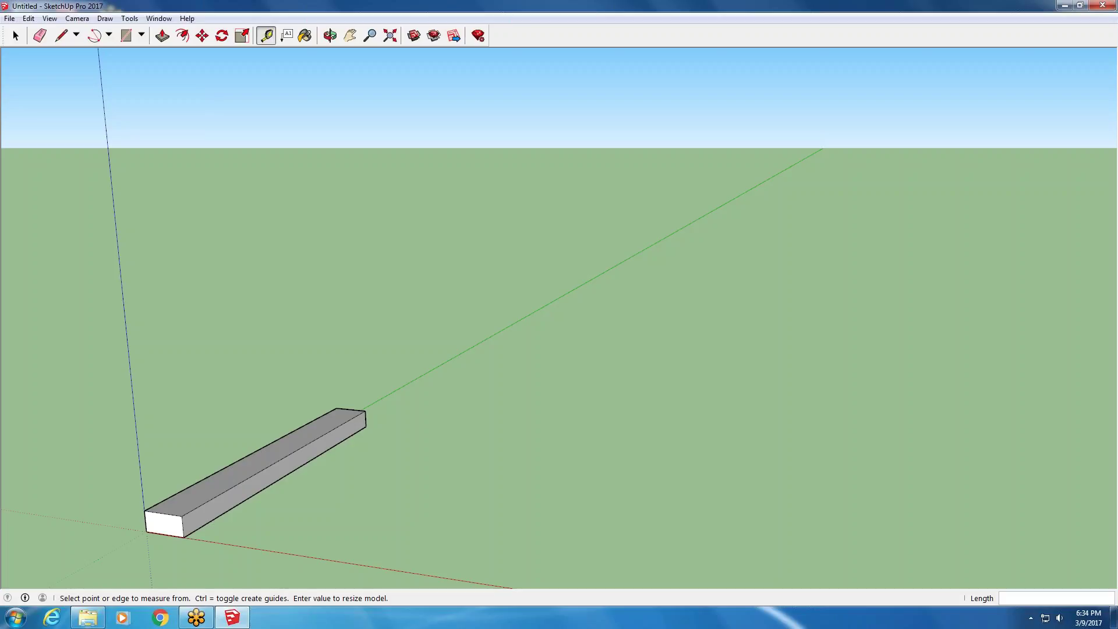
# - Draw a 4' line on the top from the front edge midpoint to the far end
pyautogui.moveTo(245, 464); pyautogui.dragTo(174, 466, button='middle')
pyautogui.click(61, 35)
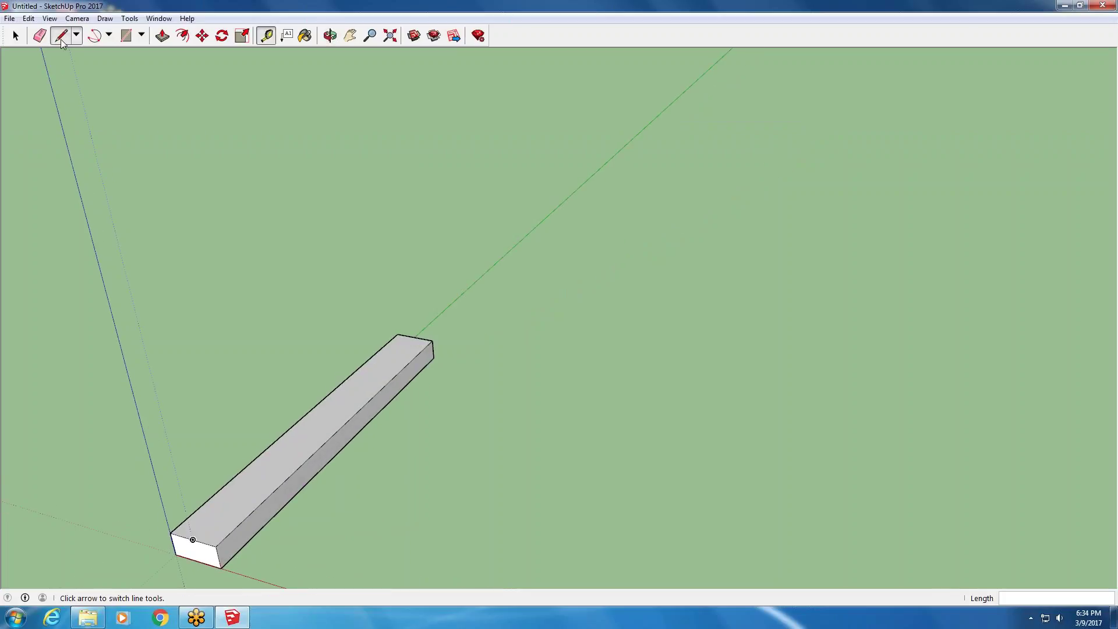
pyautogui.click(193, 539)
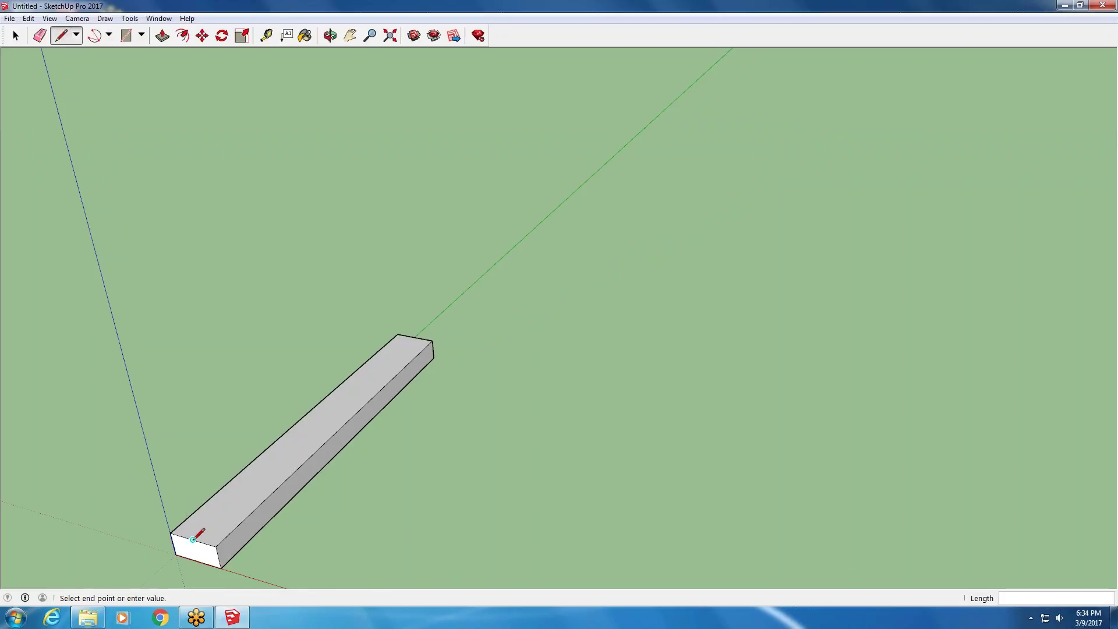
pyautogui.click(420, 336)
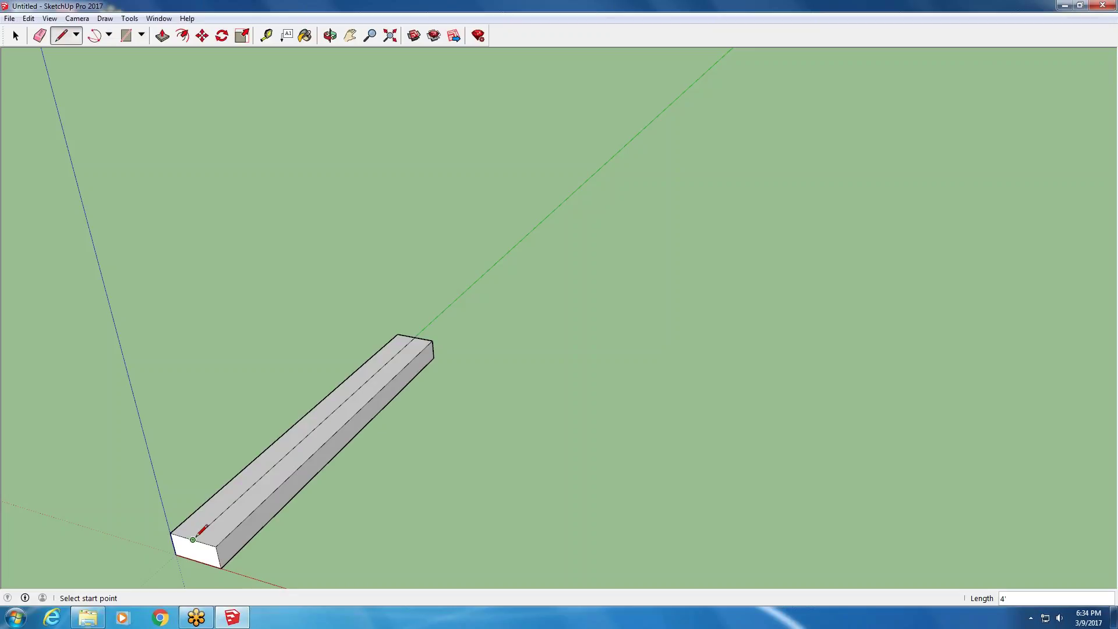
# - Erase that first dividing line so the top face is whole again
pyautogui.click(16, 36)
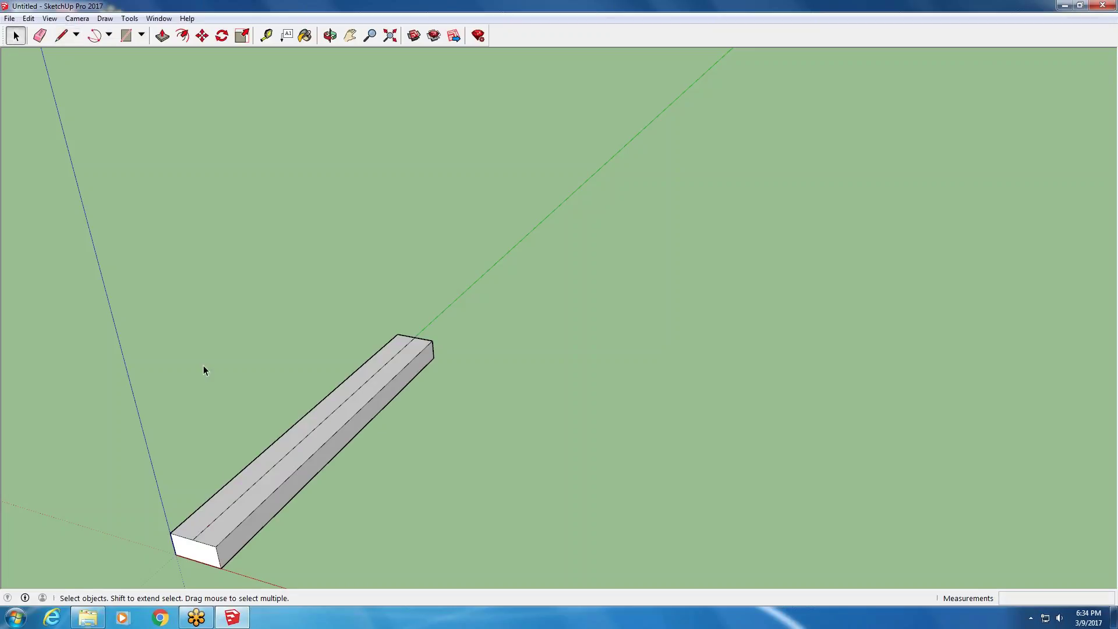
pyautogui.click(239, 515)
pyautogui.click(224, 505)
pyautogui.click(227, 508)
pyautogui.press('Delete')
pyautogui.click(227, 512)
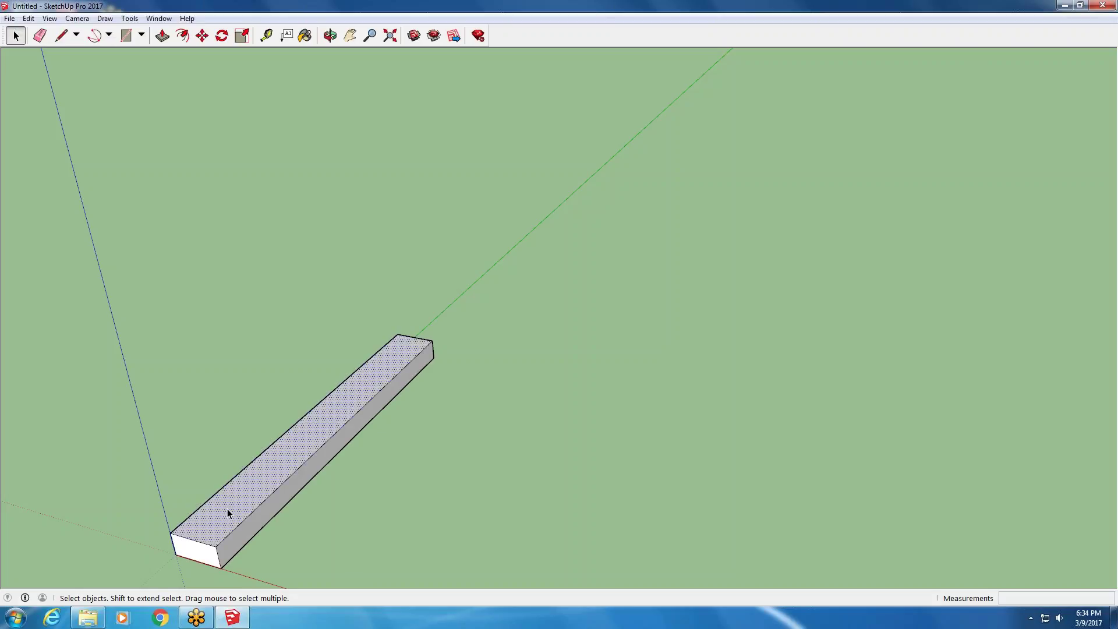
# - Redraw the 4' centre line from the front midpoint to the far end midpoint and select it
pyautogui.click(61, 35)
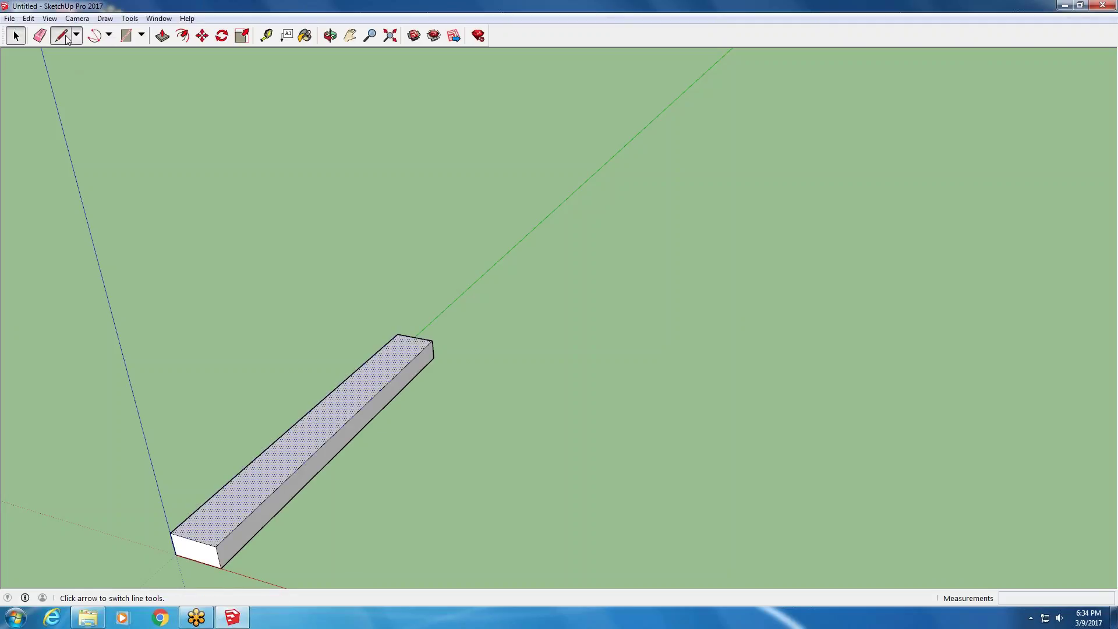
pyautogui.click(193, 539)
pyautogui.click(414, 336)
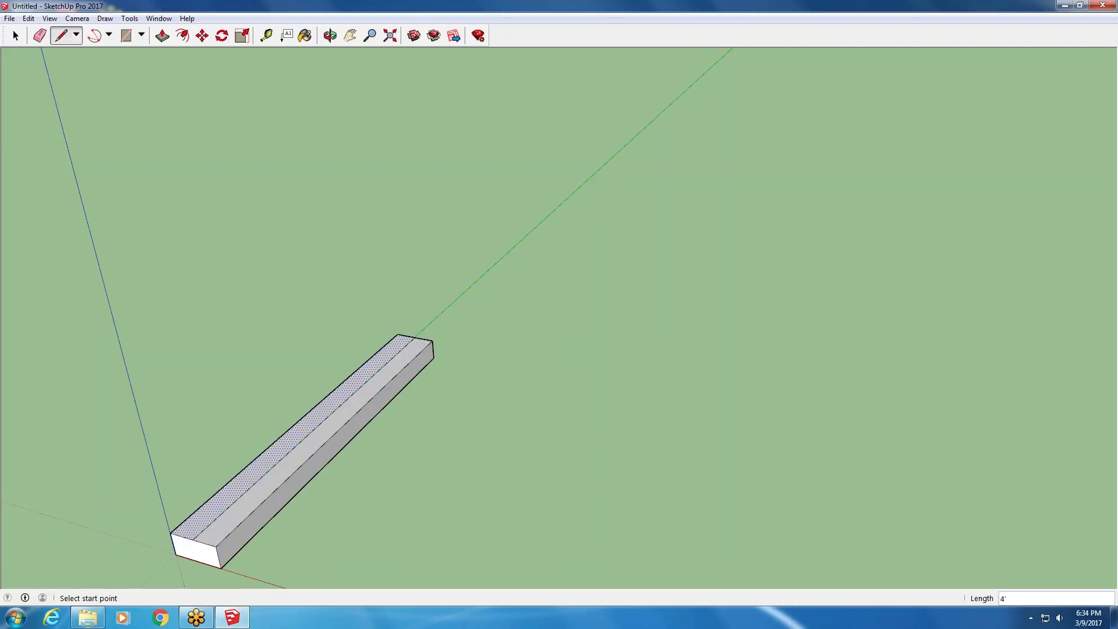
pyautogui.click(16, 36)
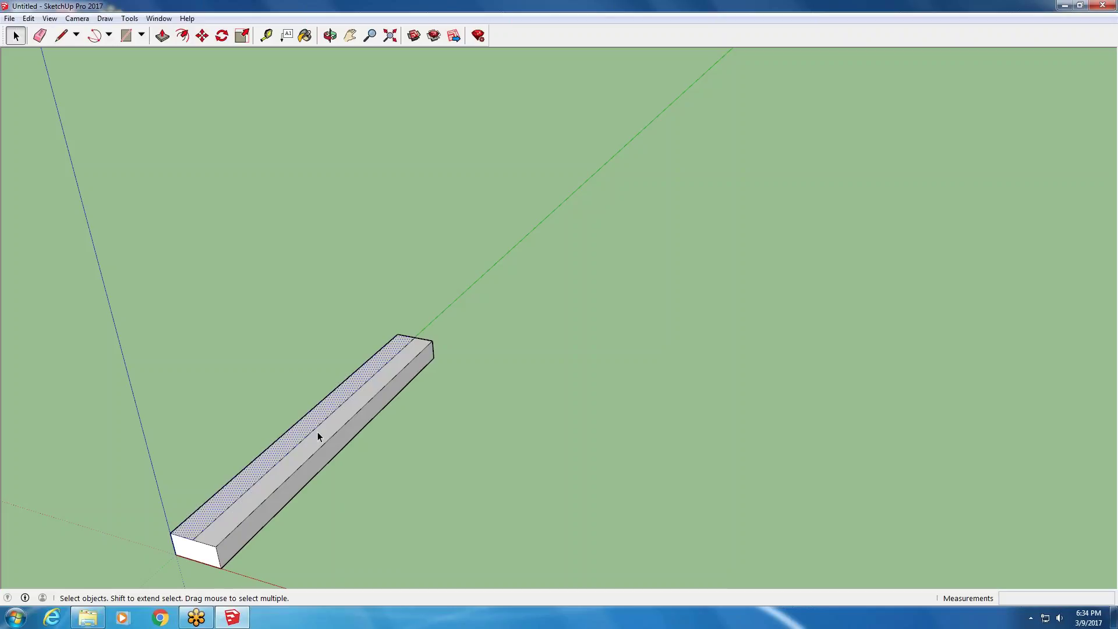
pyautogui.click(440, 412)
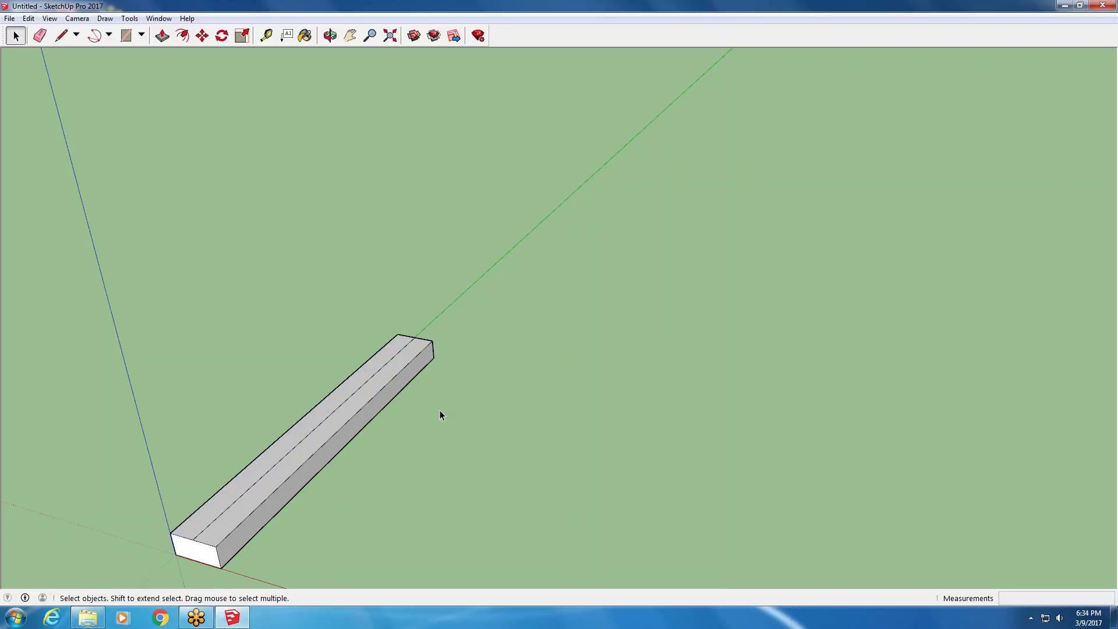
pyautogui.click(319, 429)
# - Move the centre line straight up along the blue axis to form a raised ridge
pyautogui.click(202, 35)
pyautogui.moveTo(174, 489); pyautogui.dragTo(125, 419, button='middle')
pyautogui.scroll(2, 125, 420)
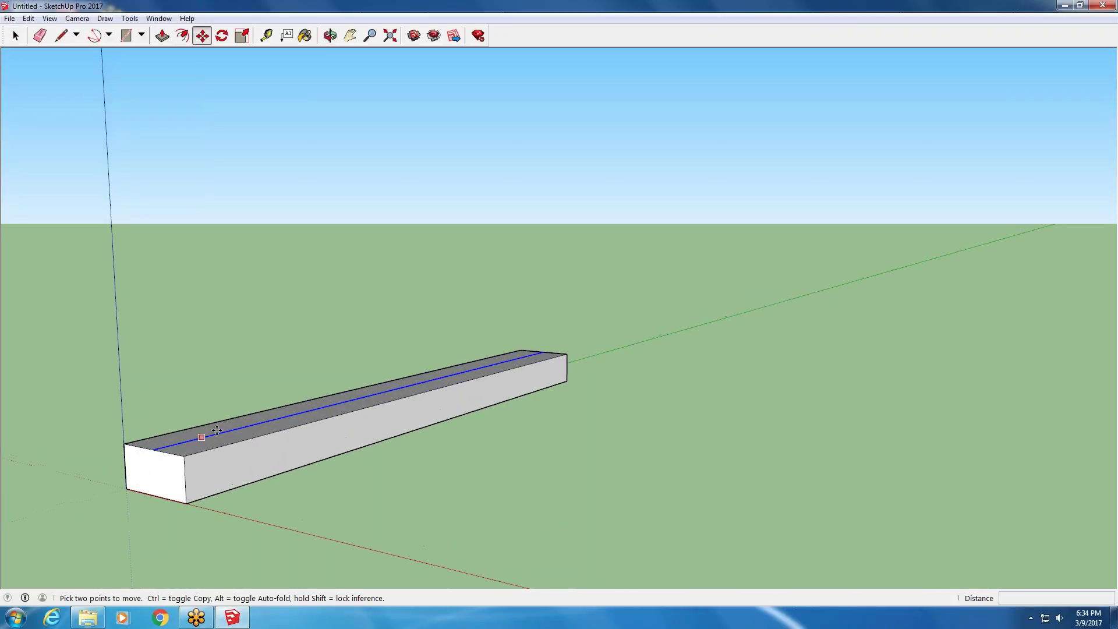
pyautogui.click(374, 394)
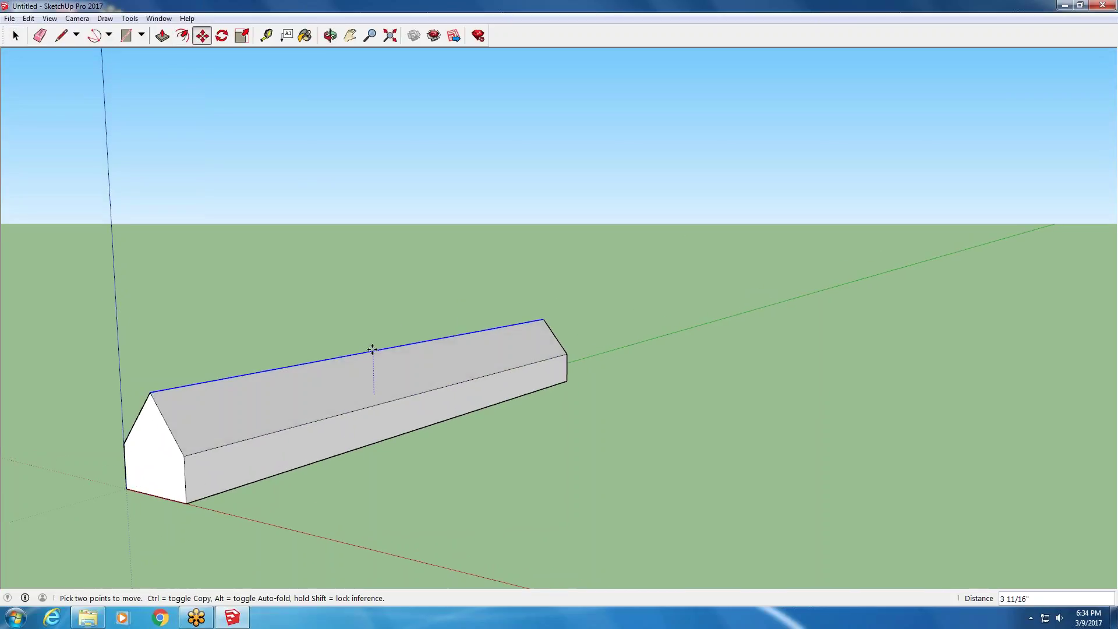
pyautogui.click(372, 329)
# - Orbit around the model to inspect the peaked top from the gable end, side and above
pyautogui.scroll(-1, 234, 367)
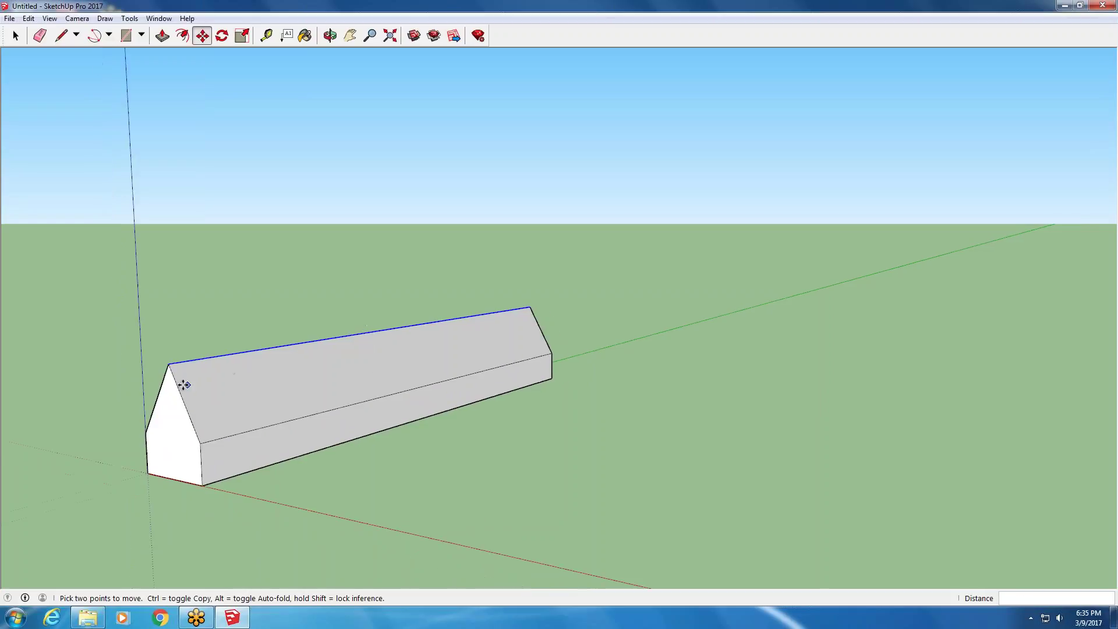
pyautogui.moveTo(139, 287); pyautogui.dragTo(117, 337, button='middle')
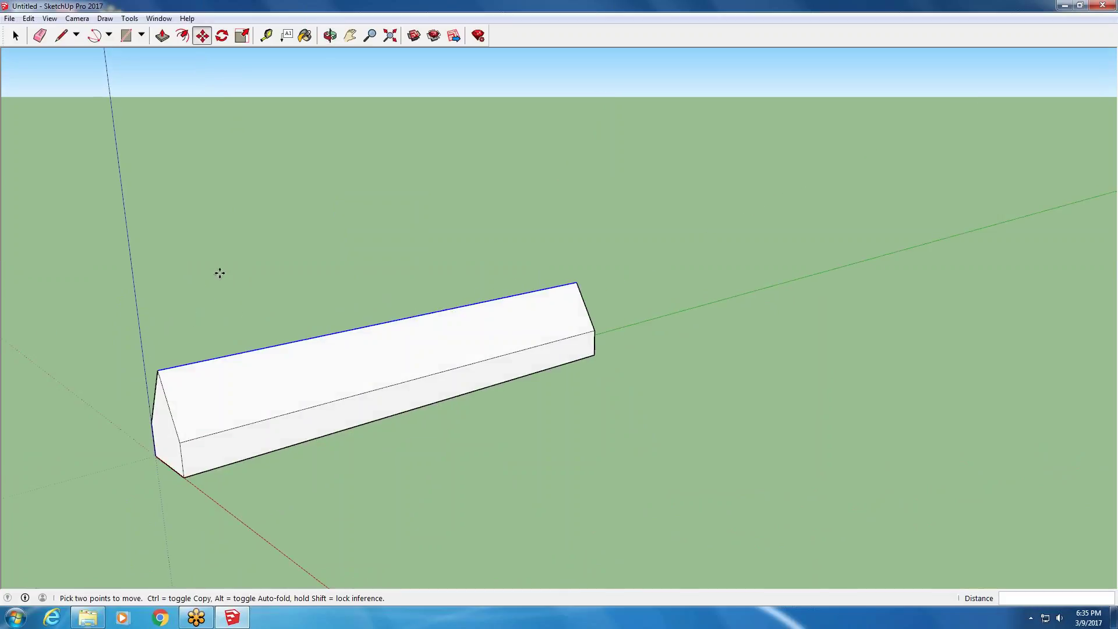
pyautogui.moveTo(214, 309); pyautogui.dragTo(497, 471, button='middle')
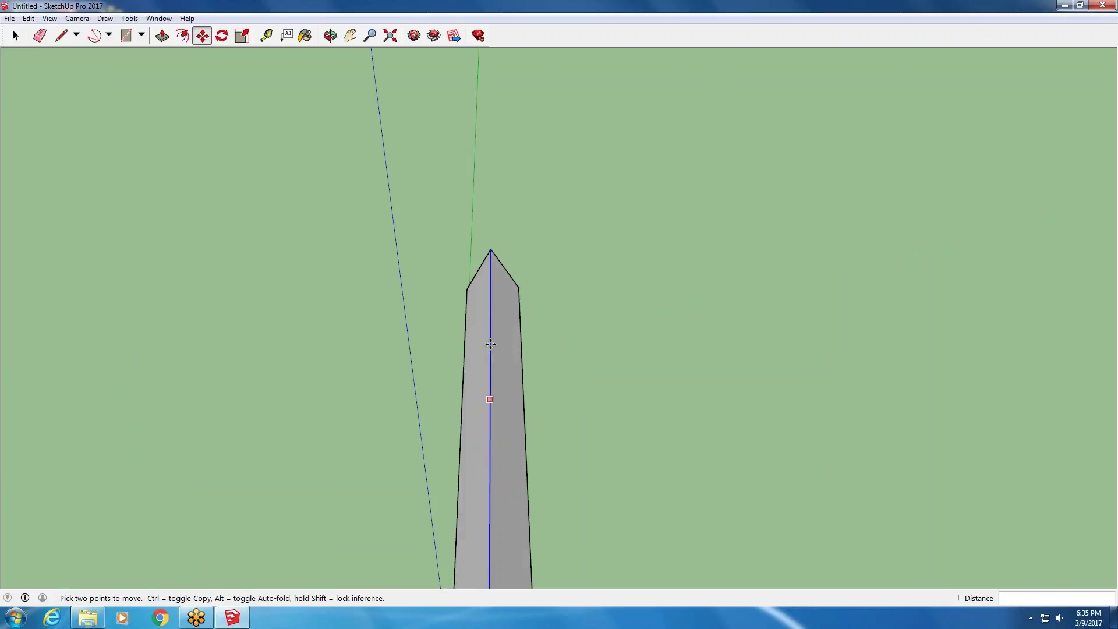
pyautogui.scroll(-2, 460, 411)
pyautogui.moveTo(460, 411); pyautogui.dragTo(236, 310, button='middle')
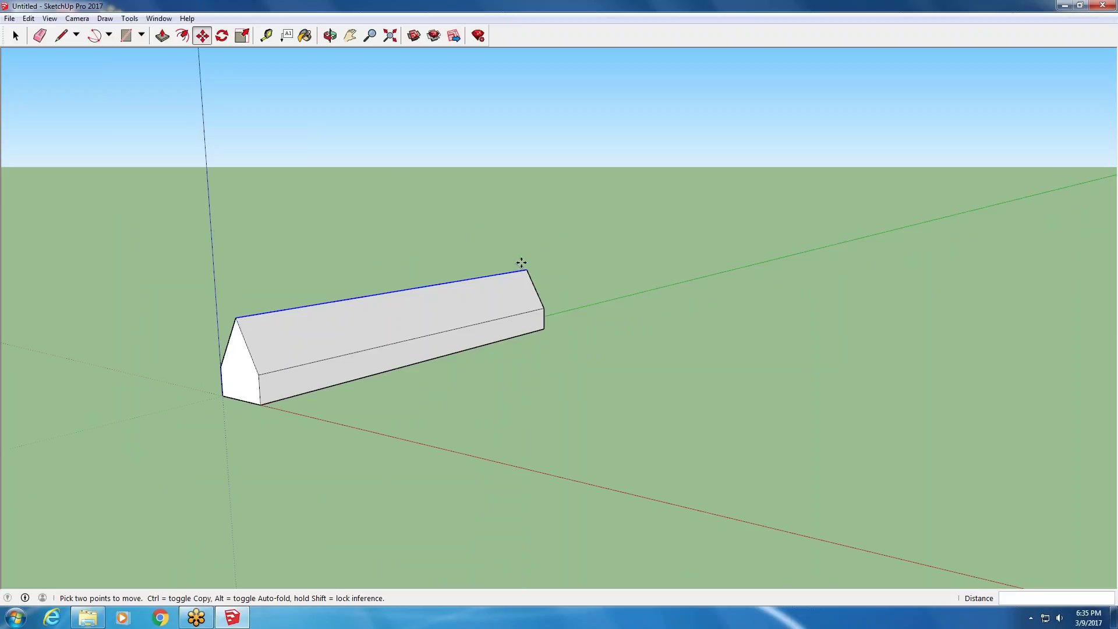
pyautogui.moveTo(222, 152); pyautogui.dragTo(172, 222, button='middle')
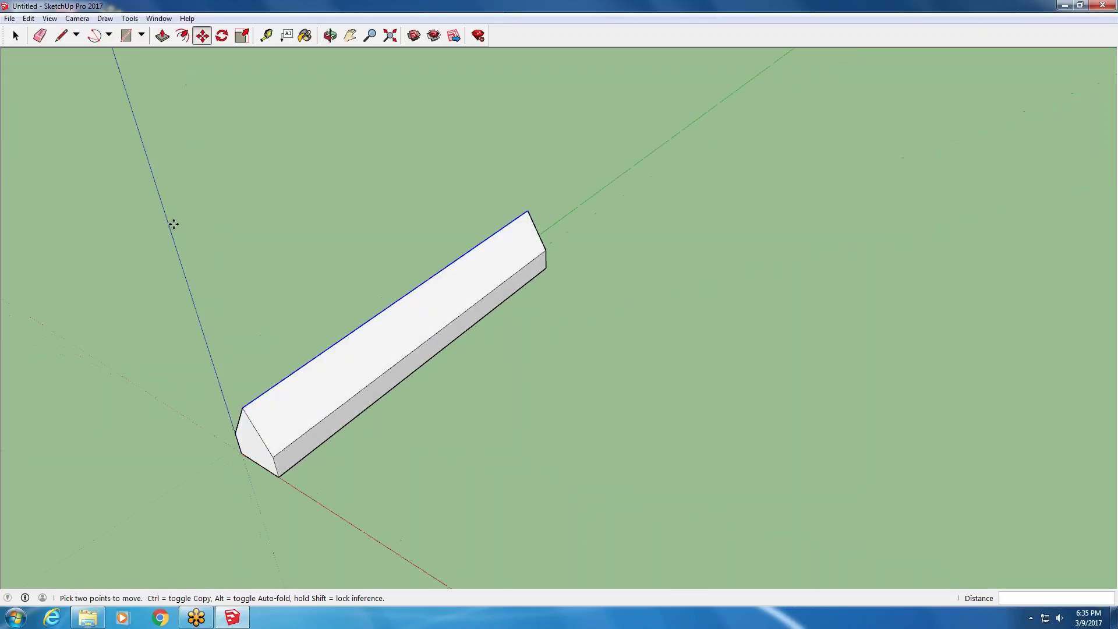
pyautogui.click(35, 20)
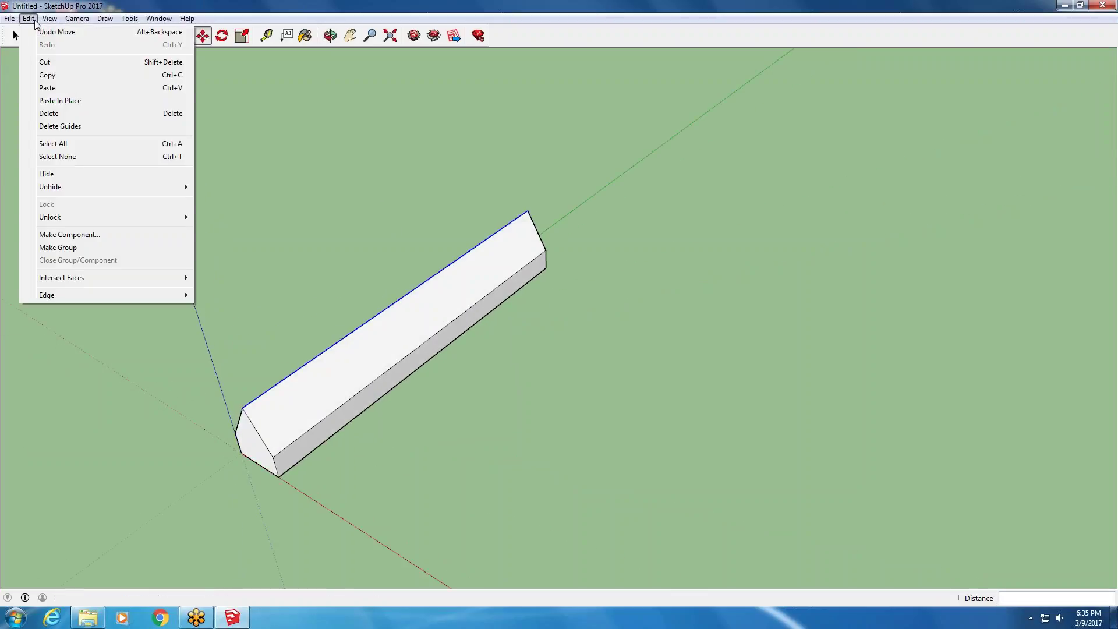
# - Undo the ridge lift and then the centre line on the top
pyautogui.click(44, 26)
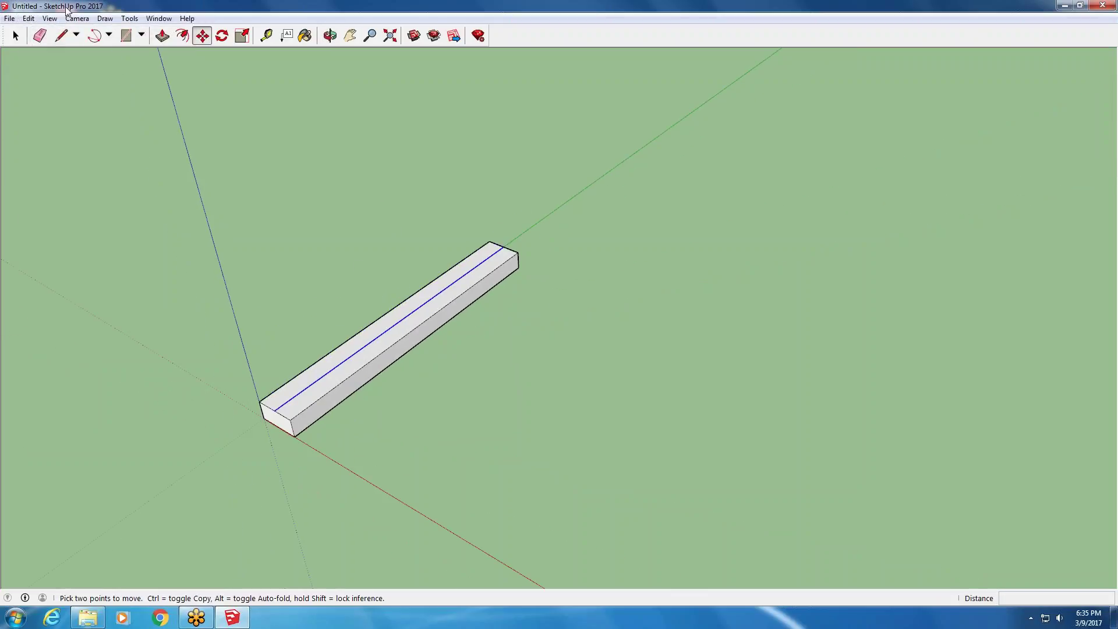
pyautogui.click(15, 35)
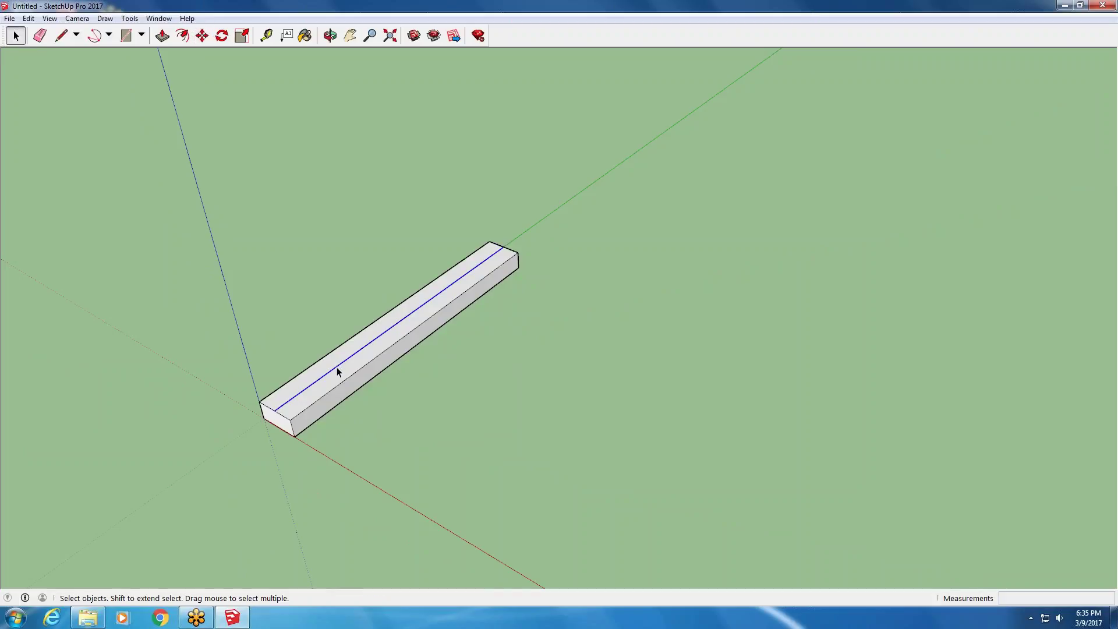
pyautogui.moveTo(337, 366); pyautogui.dragTo(384, 419, button='middle')
pyautogui.click(28, 18)
pyautogui.click(42, 27)
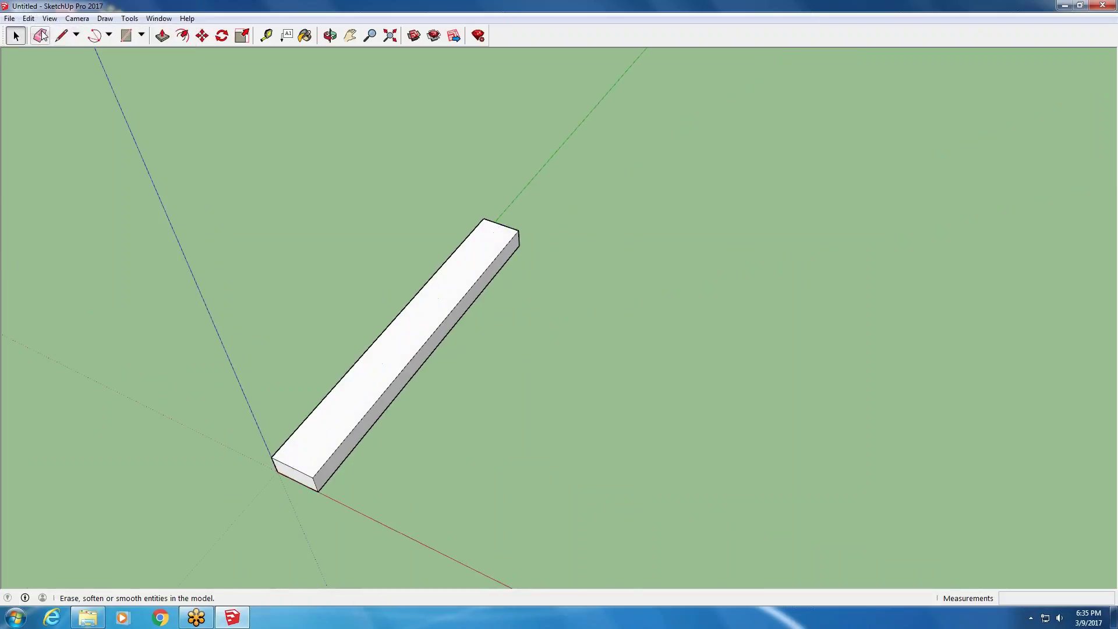
# - Draw a rectangle from the box's near corner to the far end's midpoint, splitting the top lengthwise
pyautogui.click(126, 35)
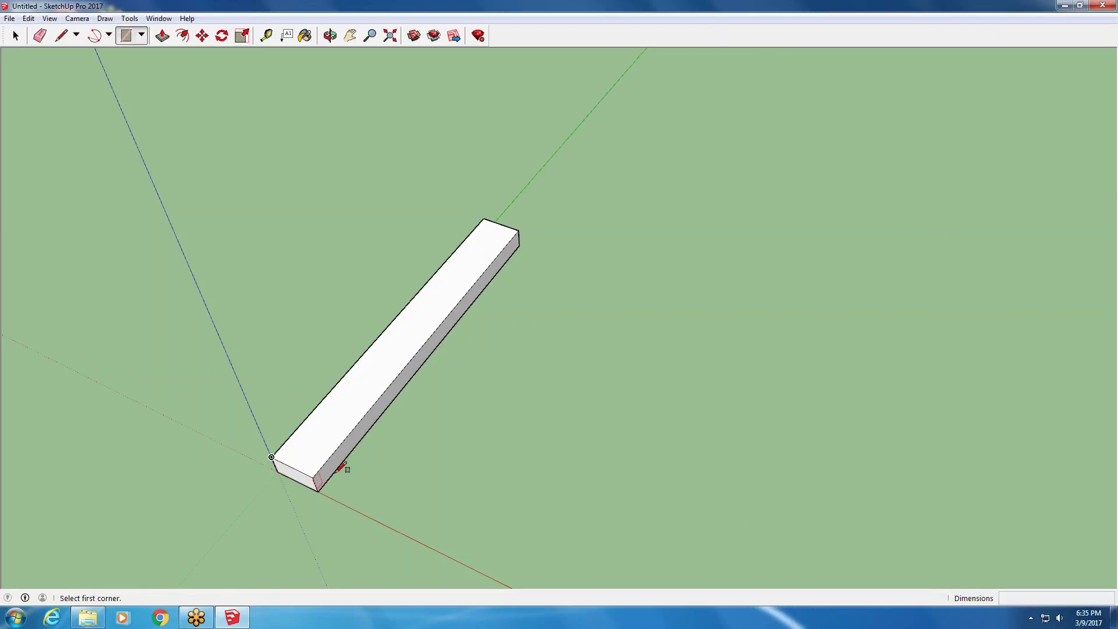
pyautogui.click(312, 477)
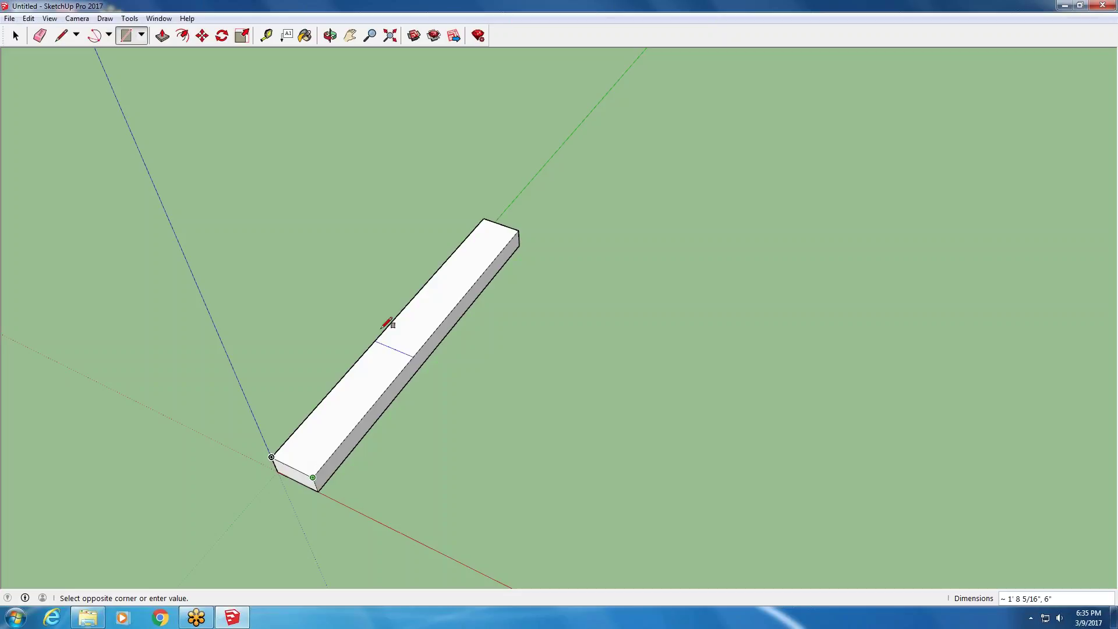
pyautogui.click(500, 225)
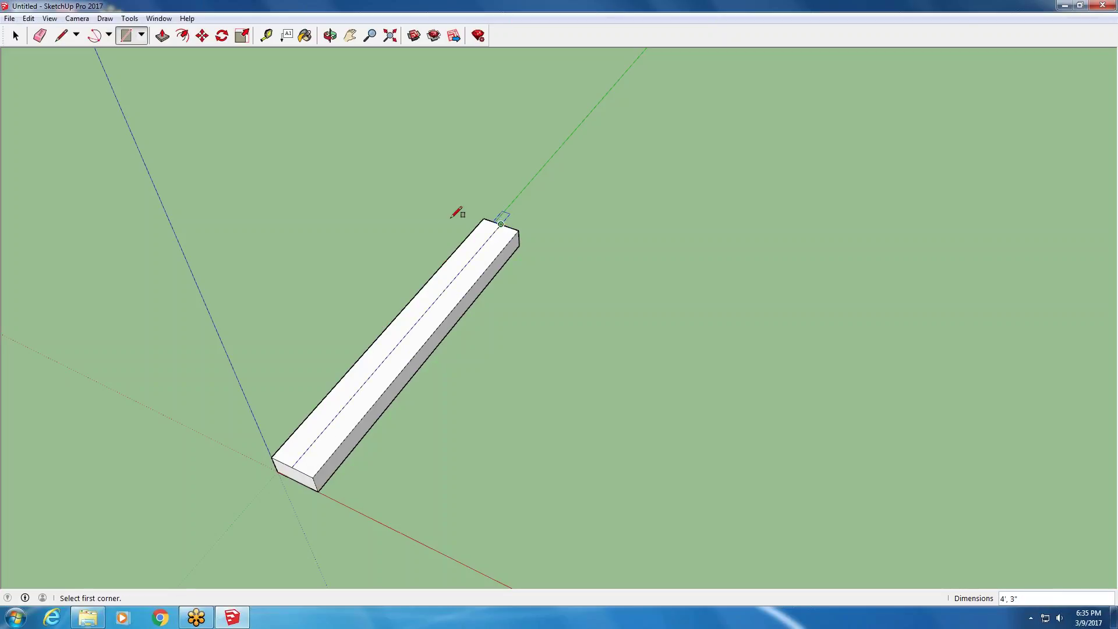
# - Select the dividing line on the top and start moving it, then cancel to keep it centred
pyautogui.click(16, 36)
pyautogui.click(357, 394)
pyautogui.click(388, 375)
pyautogui.click(357, 395)
pyautogui.click(356, 393)
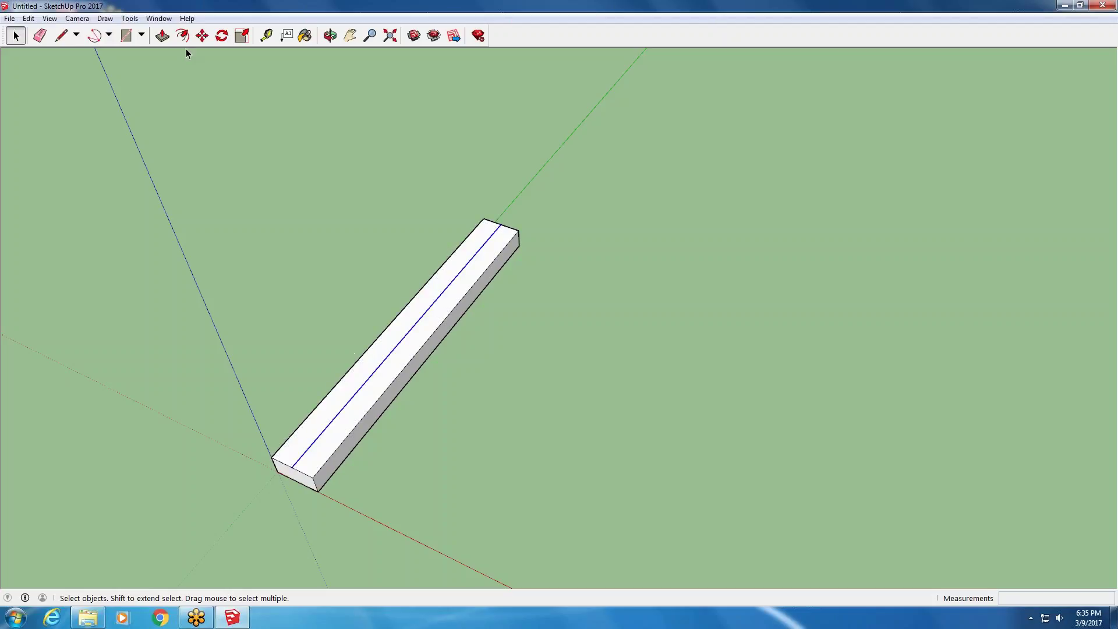
pyautogui.click(202, 36)
pyautogui.click(360, 387)
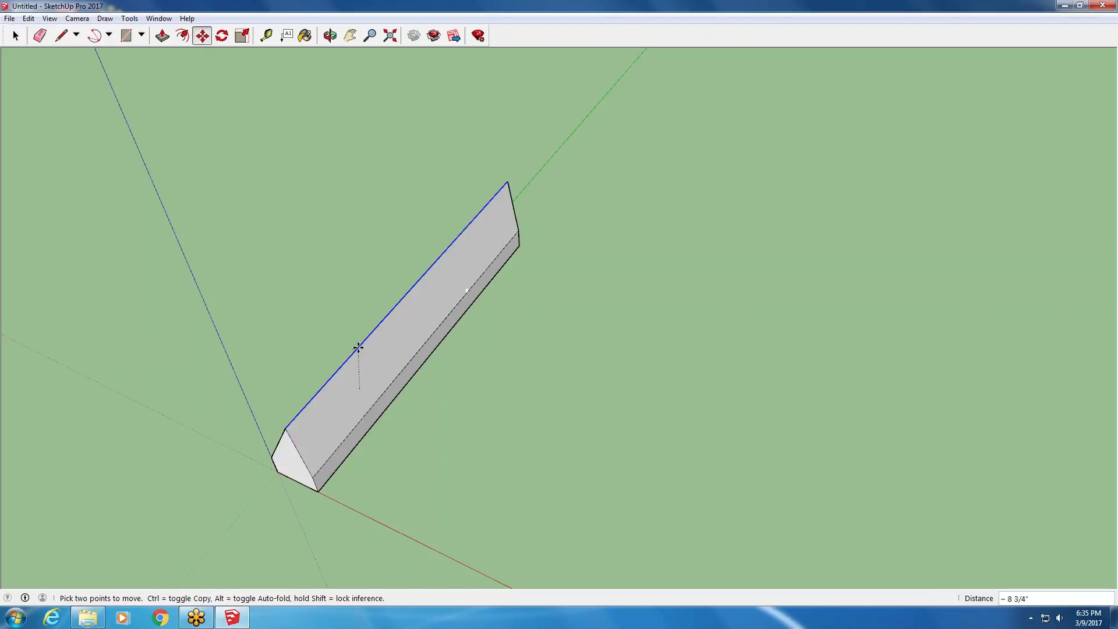
pyautogui.press('Escape')
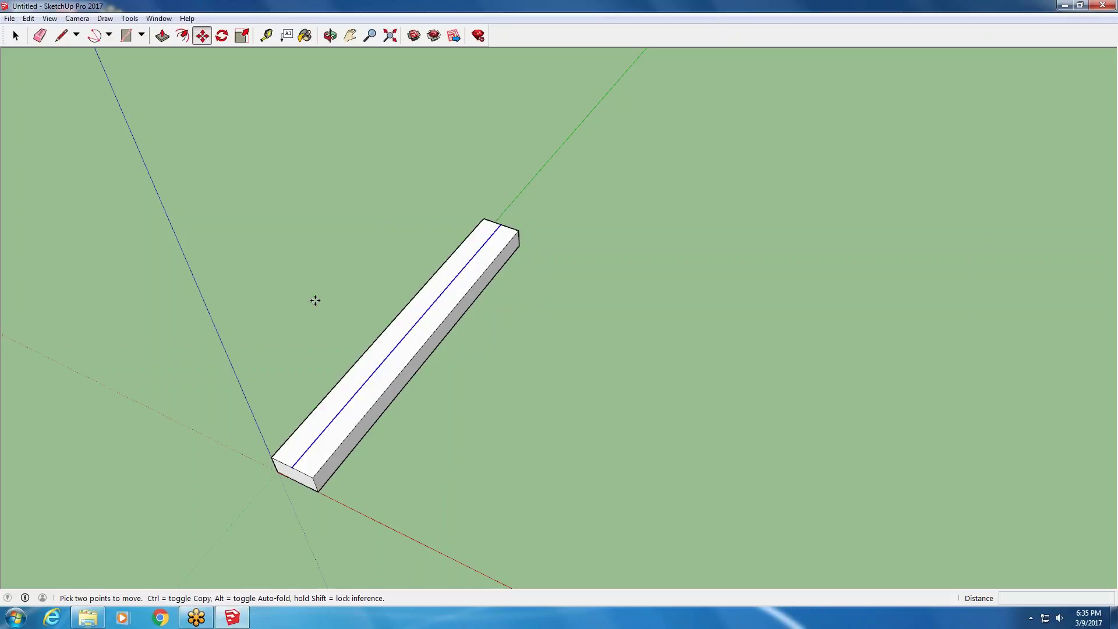
# - Start a new rectangle on the ground beside the red axis
pyautogui.click(126, 35)
pyautogui.scroll(-3, 111, 64)
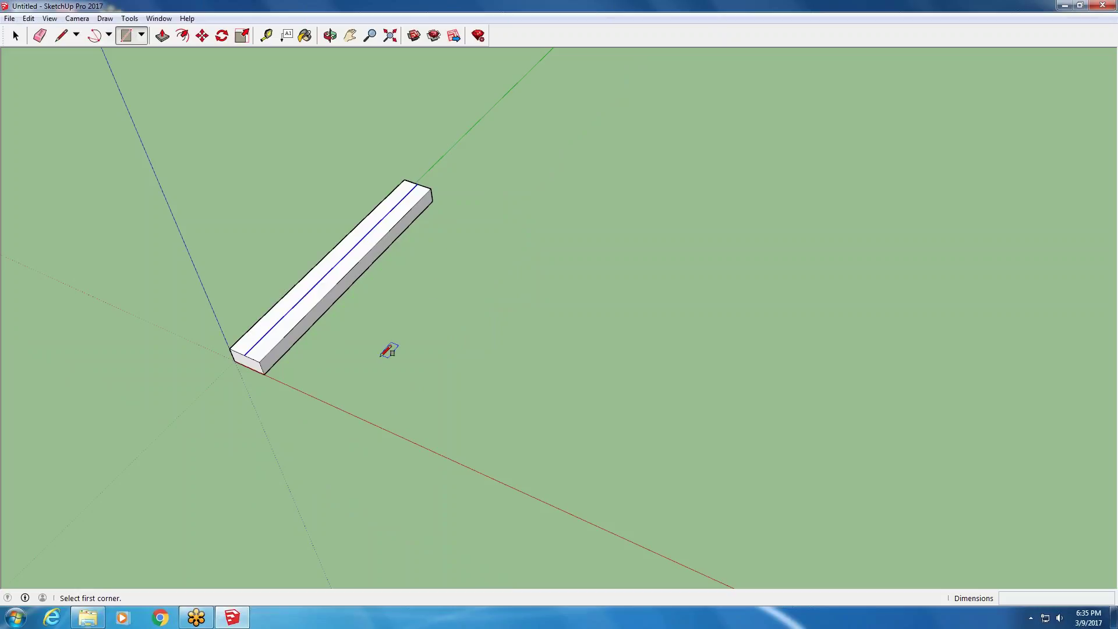
pyautogui.click(336, 406)
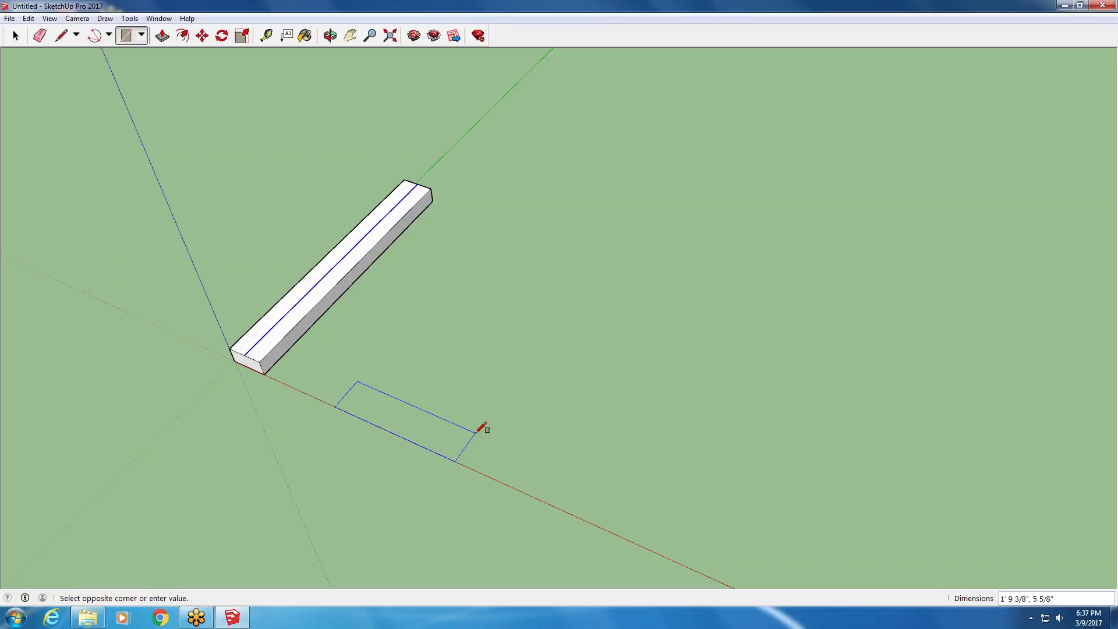
# - Draw a 1'6" line along the green axis beside the box and check it with the Tape Measure
pyautogui.press('Escape')
pyautogui.click(62, 35)
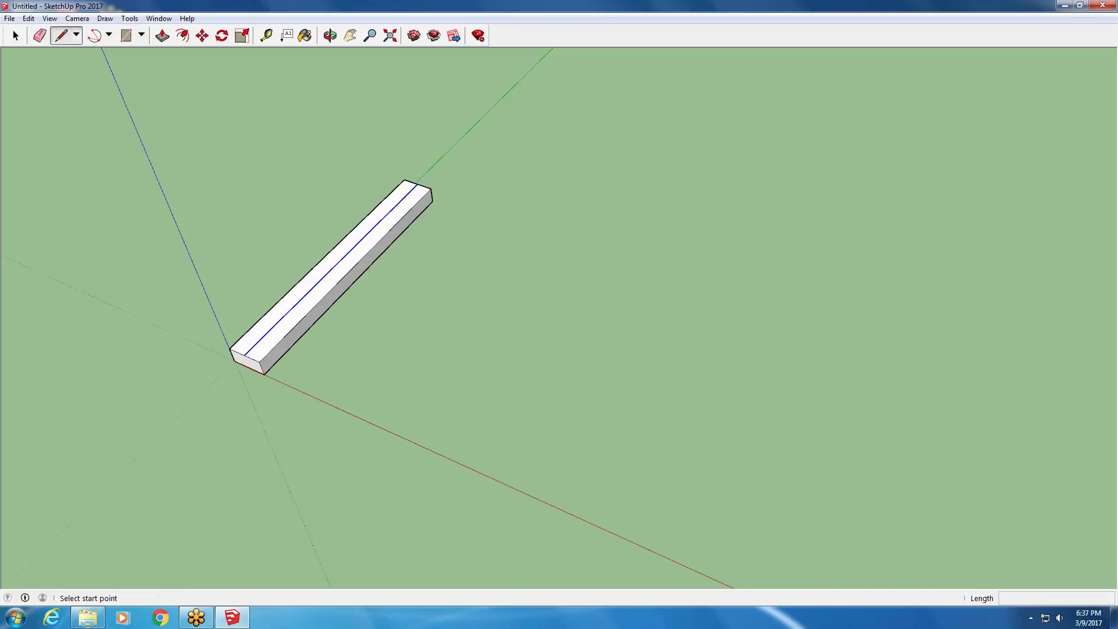
pyautogui.click(396, 417)
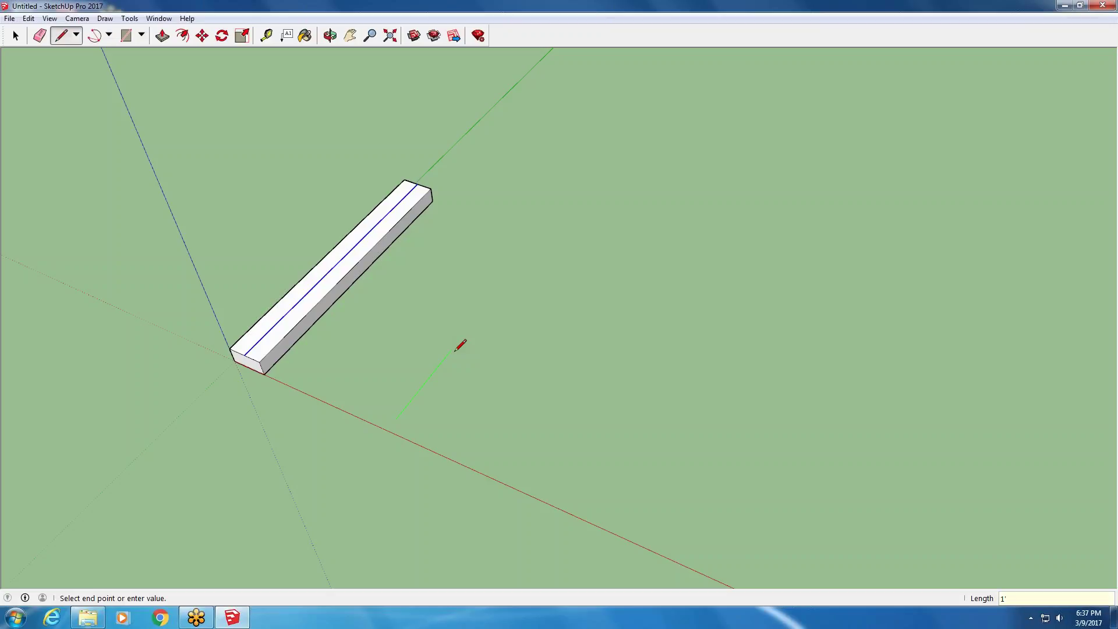
pyautogui.press('Return')
pyautogui.scroll(5, 416, 381)
pyautogui.press('Escape')
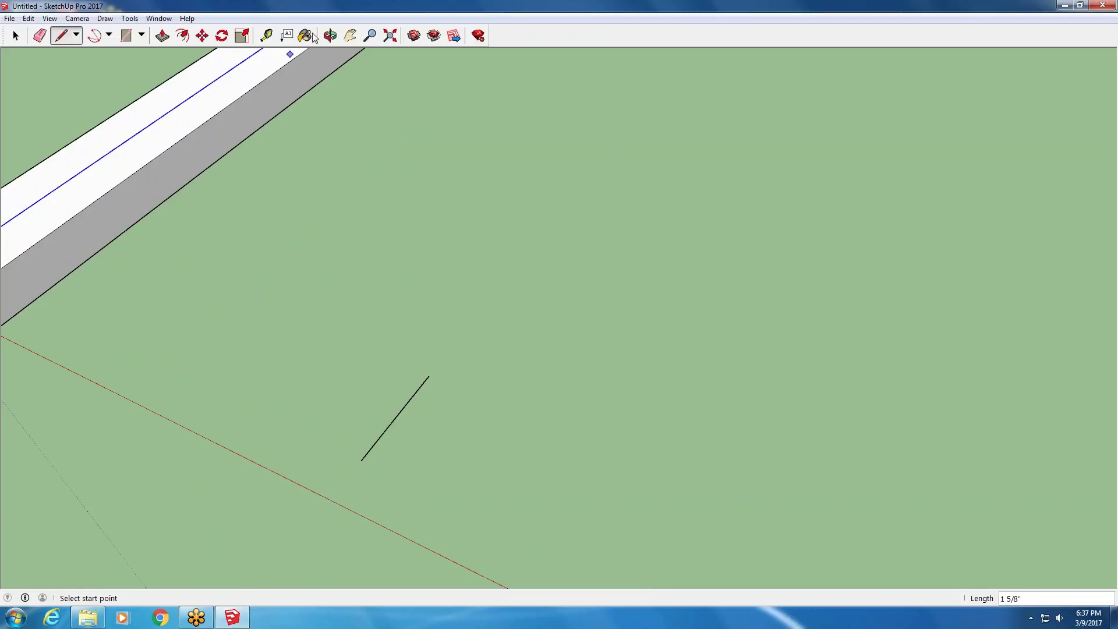
pyautogui.click(266, 36)
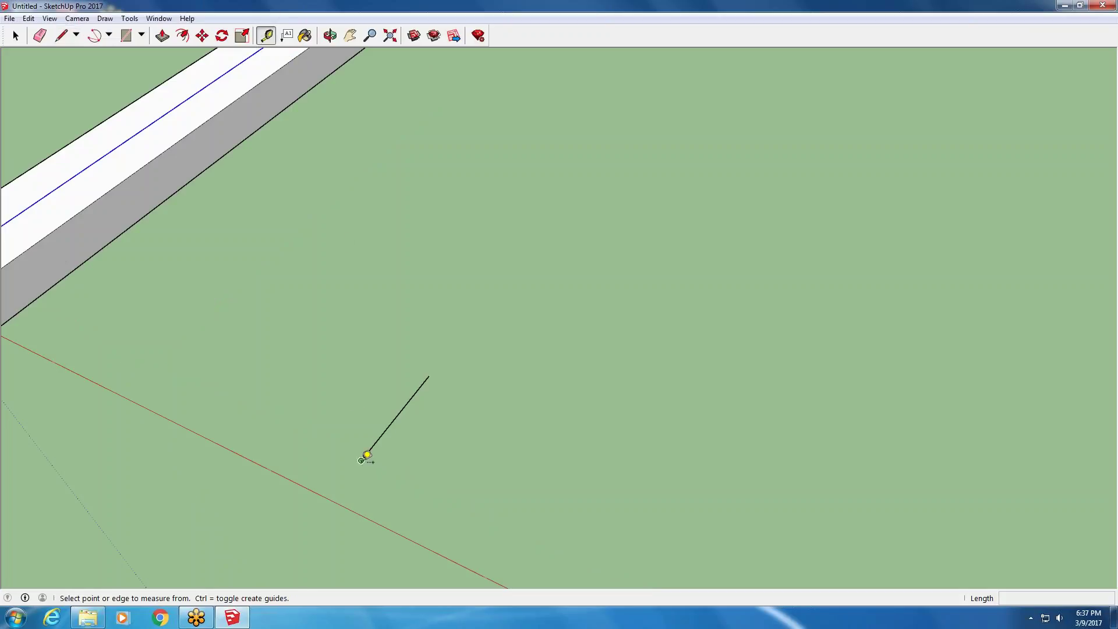
pyautogui.click(363, 459)
pyautogui.click(433, 371)
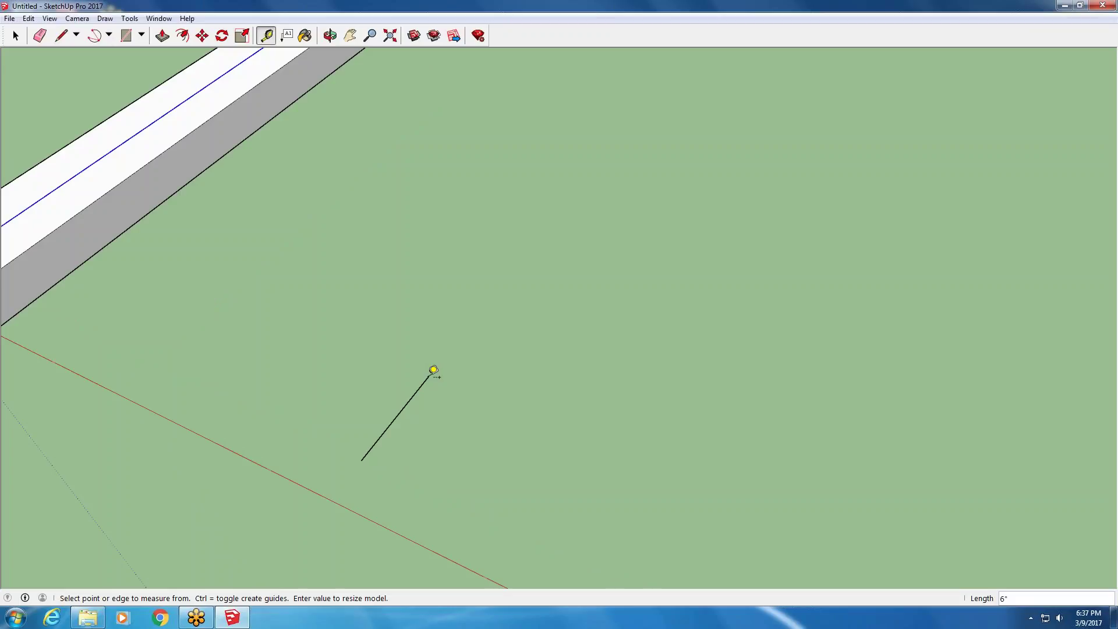
pyautogui.press('space')
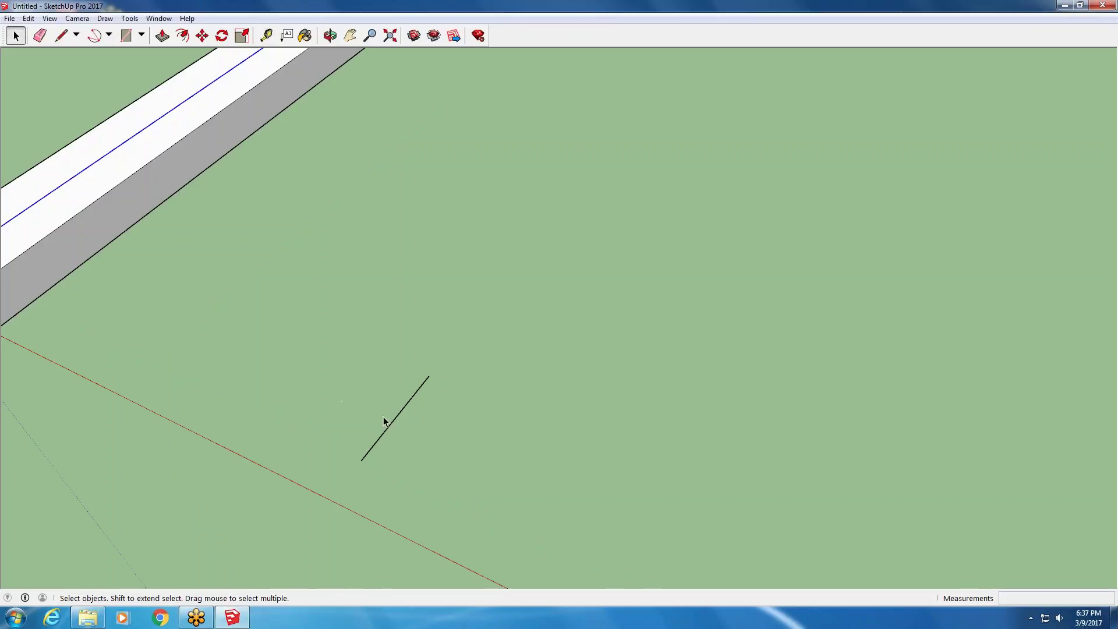
pyautogui.click(394, 428)
# - Draw a second 1'6" line on the ground and measure it to confirm its length
pyautogui.scroll(-3, 340, 430)
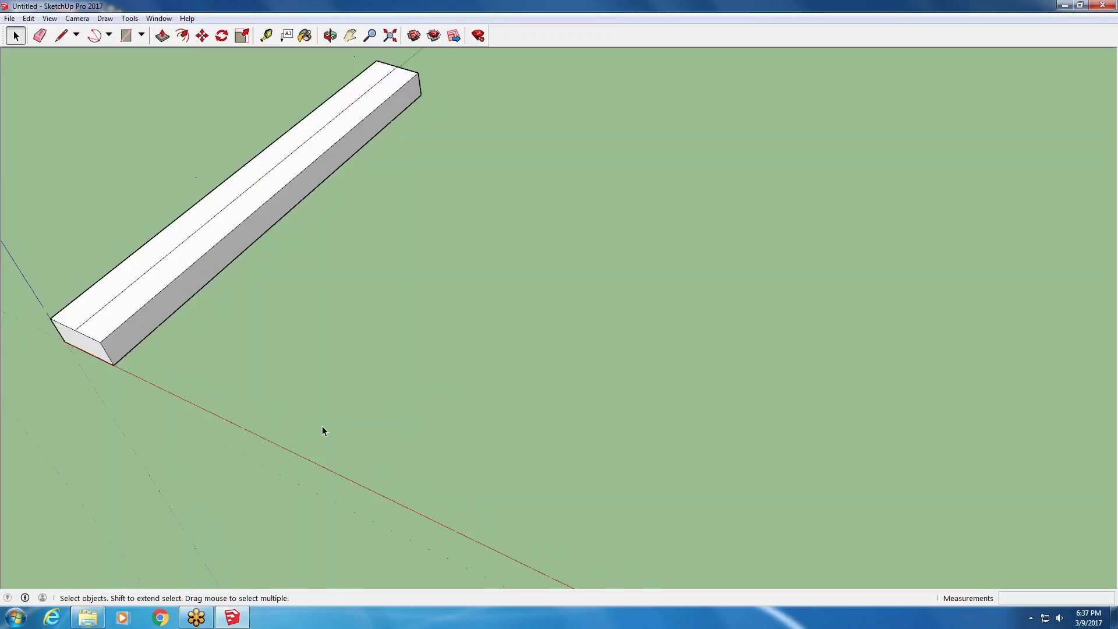
pyautogui.click(61, 35)
pyautogui.click(310, 426)
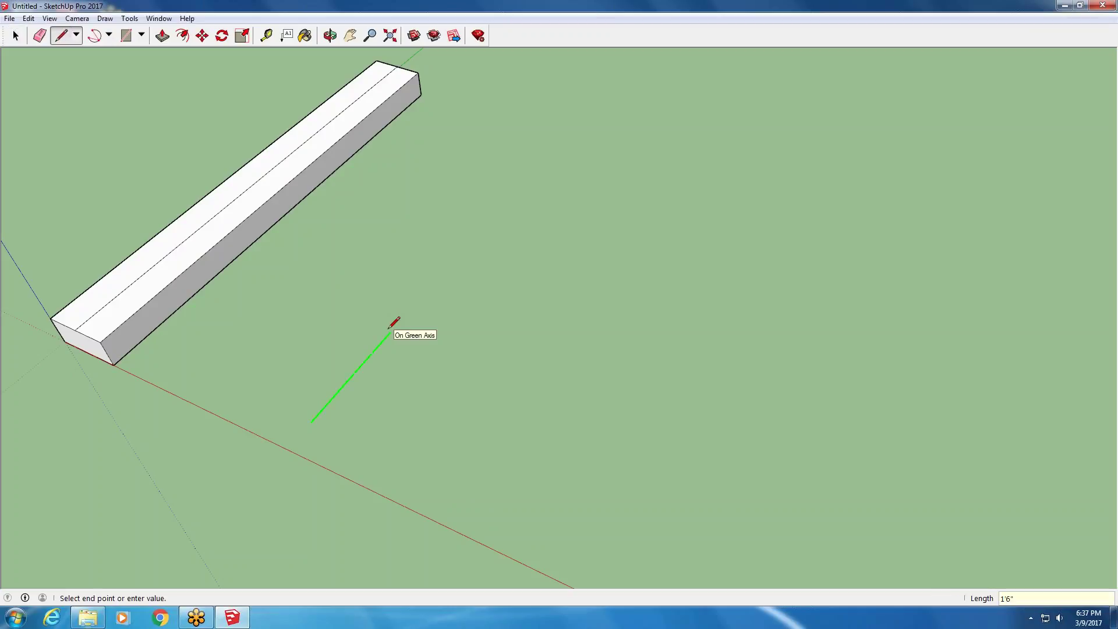
pyautogui.press('Return')
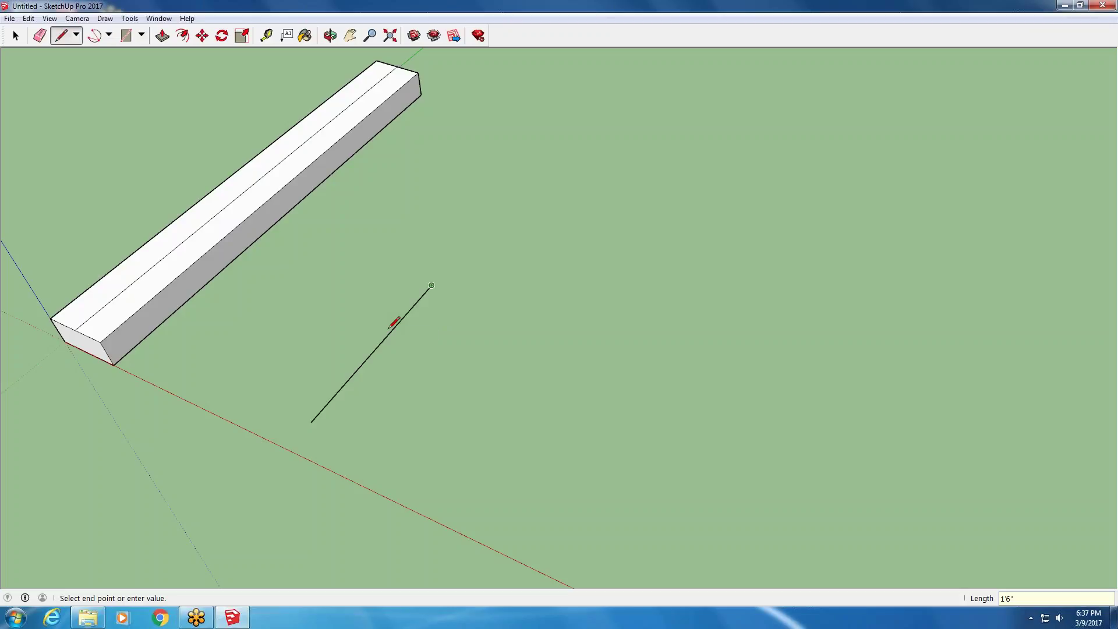
pyautogui.click(265, 36)
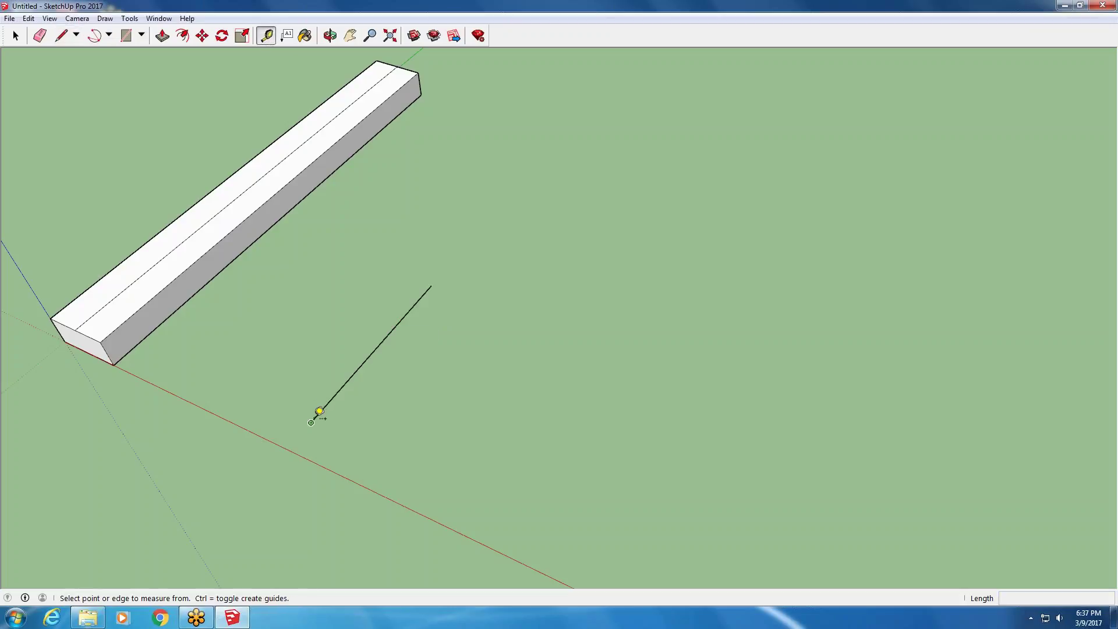
pyautogui.click(311, 422)
pyautogui.click(435, 281)
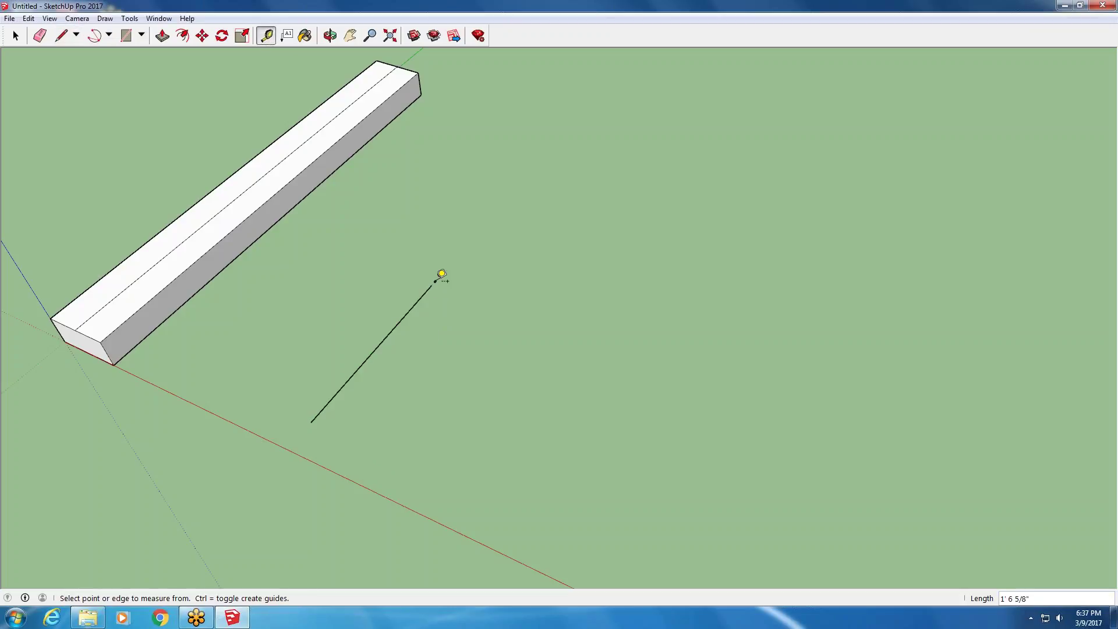
pyautogui.scroll(2, 434, 294)
pyautogui.scroll(3, 434, 293)
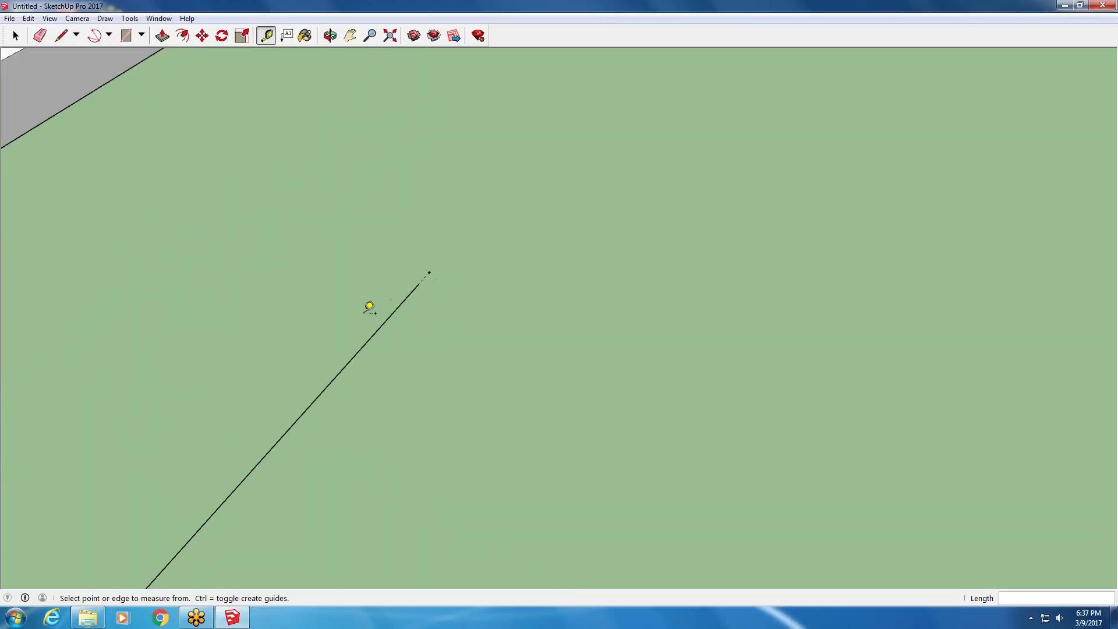
pyautogui.scroll(-3, 326, 326)
pyautogui.click(15, 36)
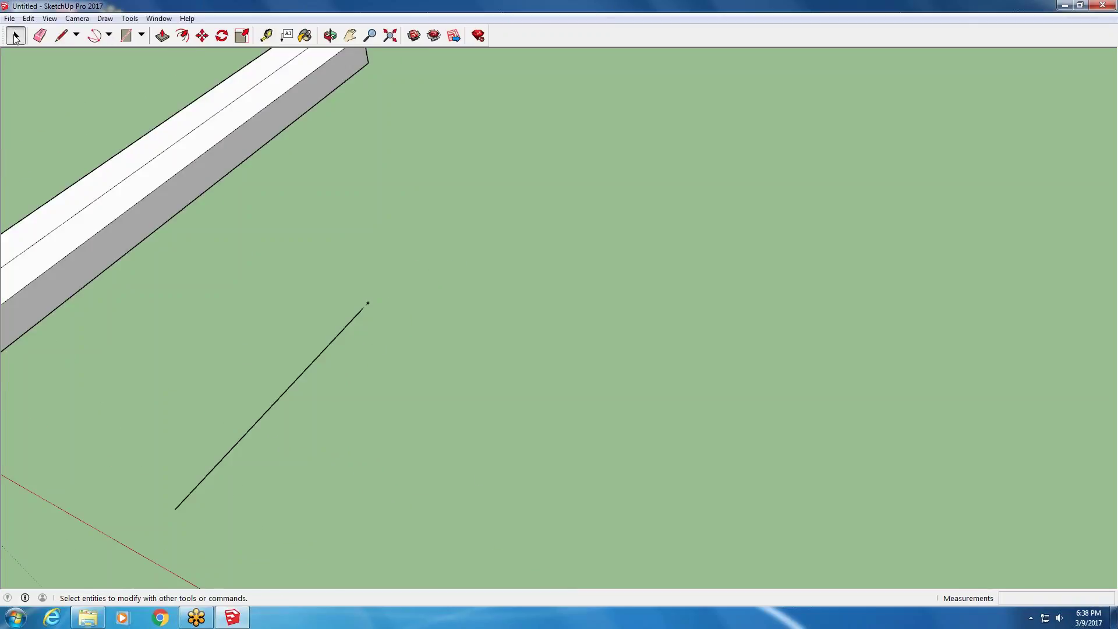
# - Draw a 2' by 3' rectangle flat on the ground next to the short line
pyautogui.click(126, 35)
pyautogui.scroll(-3, 326, 216)
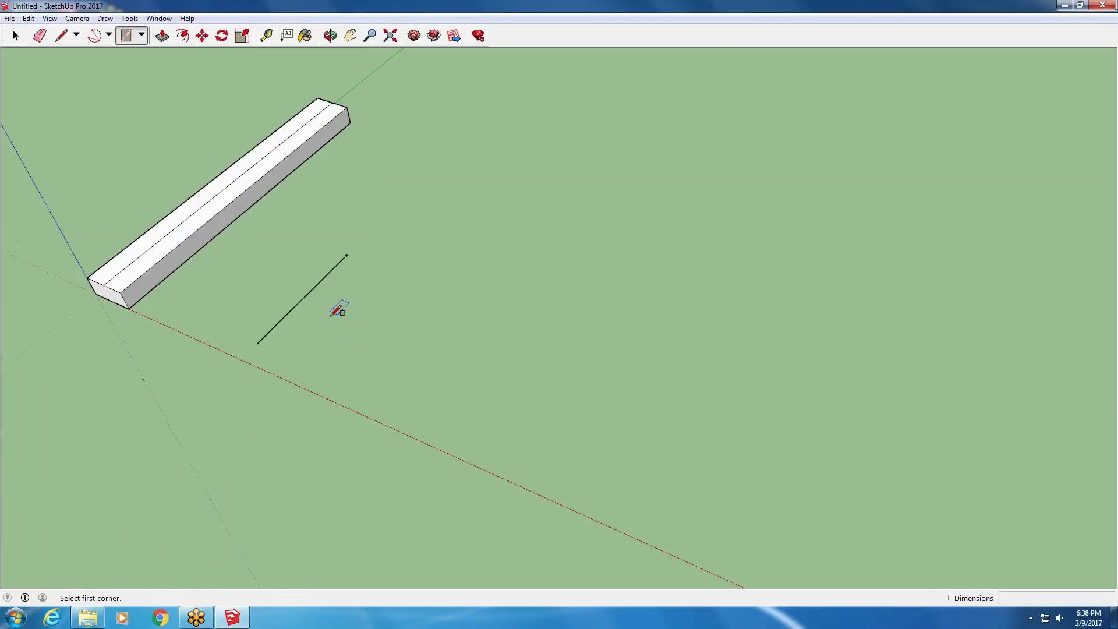
pyautogui.click(319, 368)
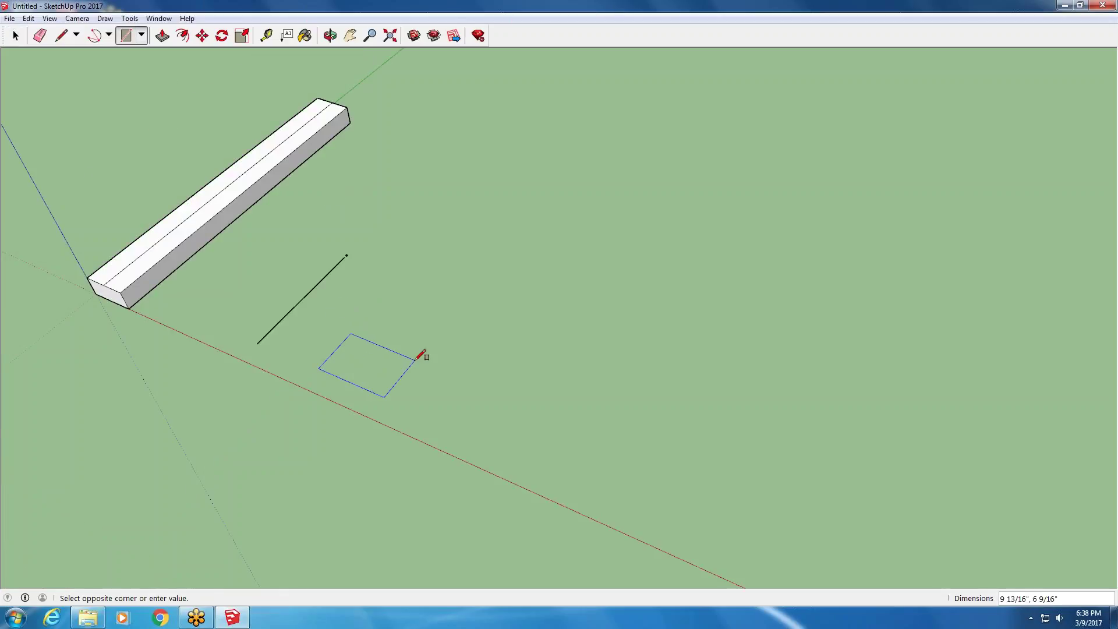
pyautogui.write('2')
pyautogui.press('Return')
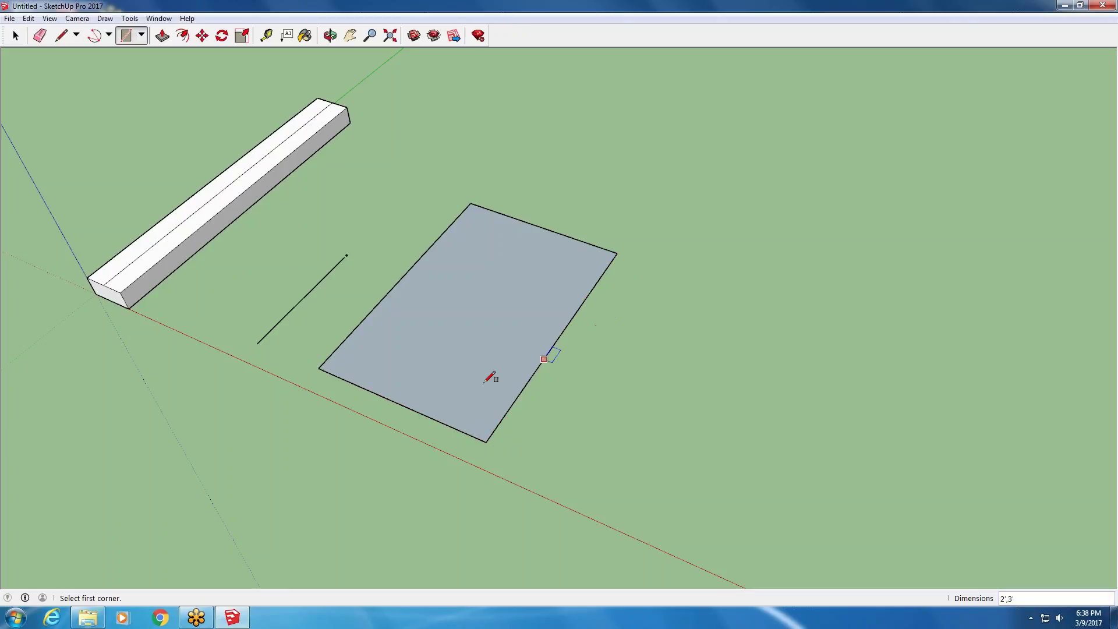
pyautogui.scroll(-5, 324, 518)
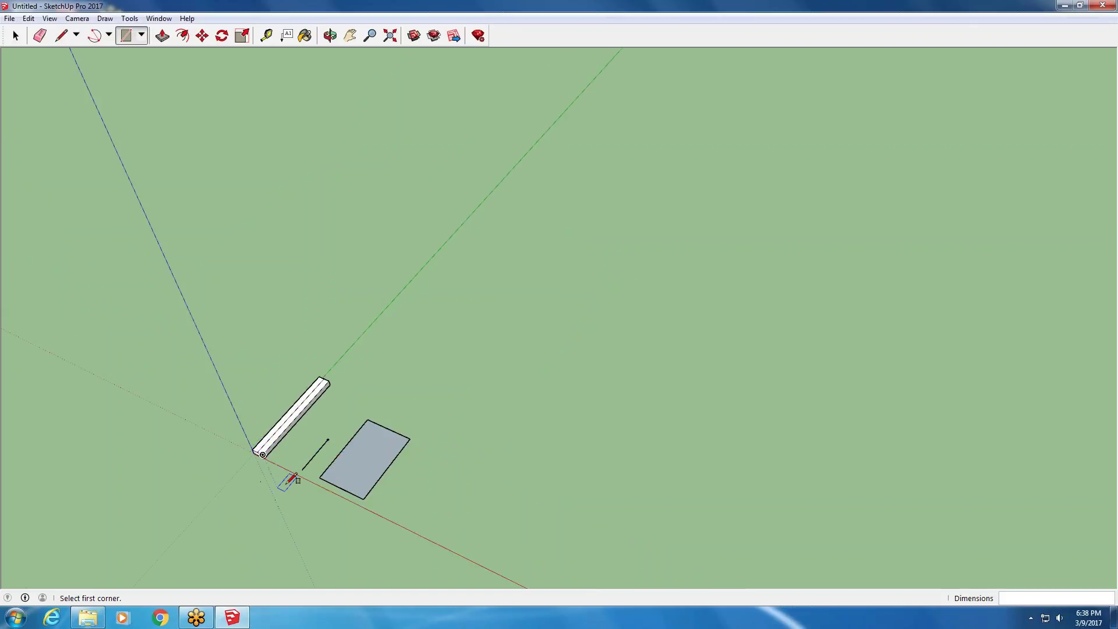
# - Draw a 6" by 10' strip rectangle on the ground parallel to the board
pyautogui.click(289, 465)
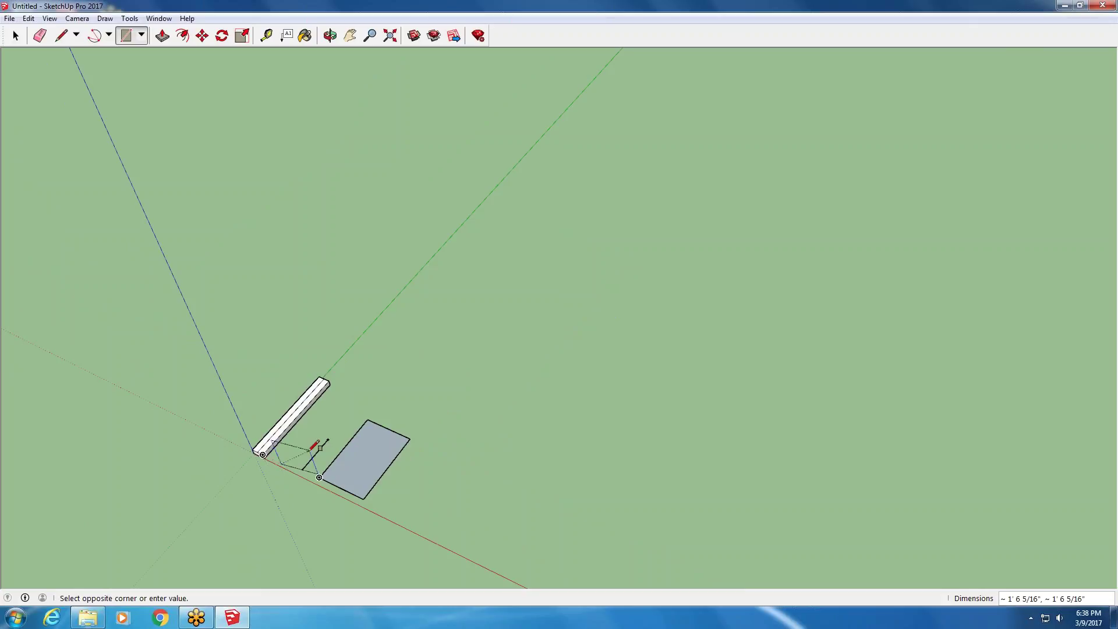
pyautogui.scroll(5, 298, 457)
pyautogui.scroll(-4, 318, 446)
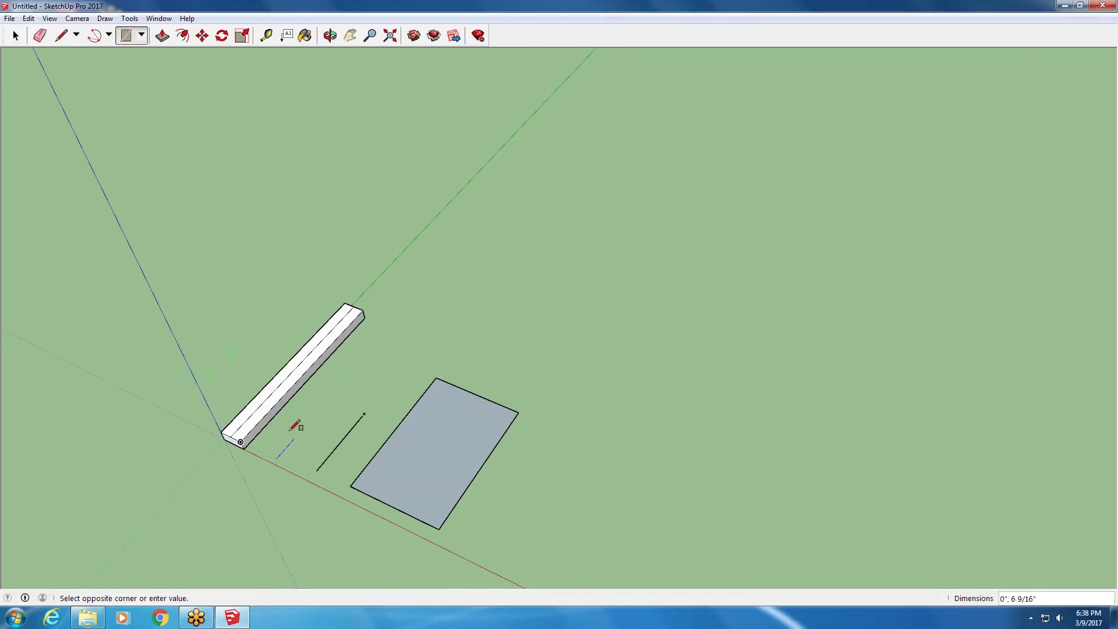
pyautogui.scroll(2, 300, 429)
pyautogui.scroll(-1, 300, 514)
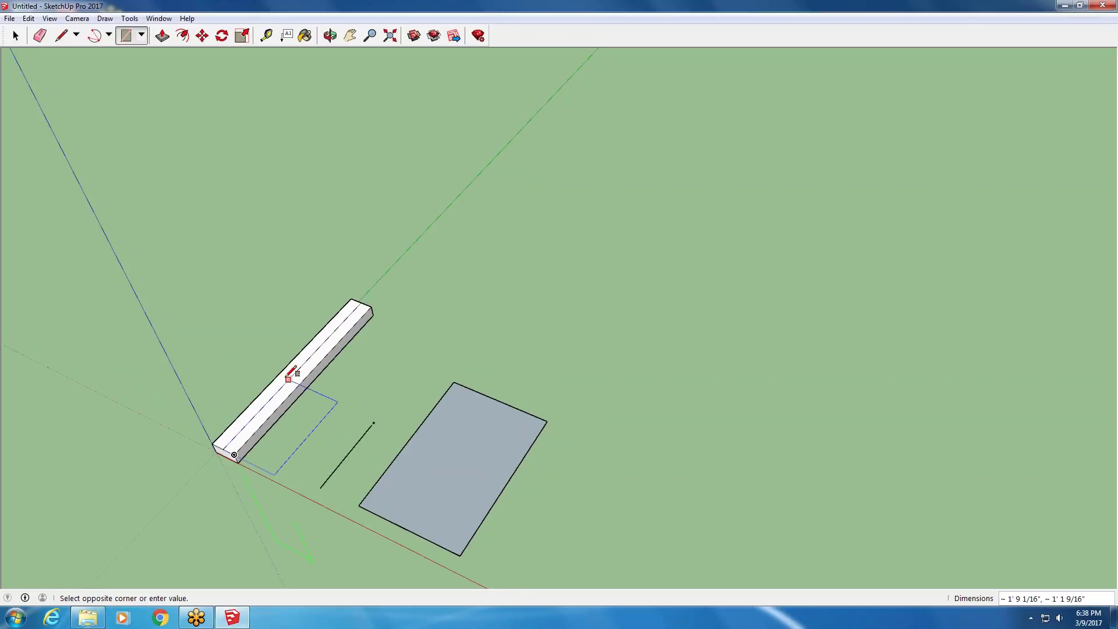
pyautogui.scroll(2, 286, 454)
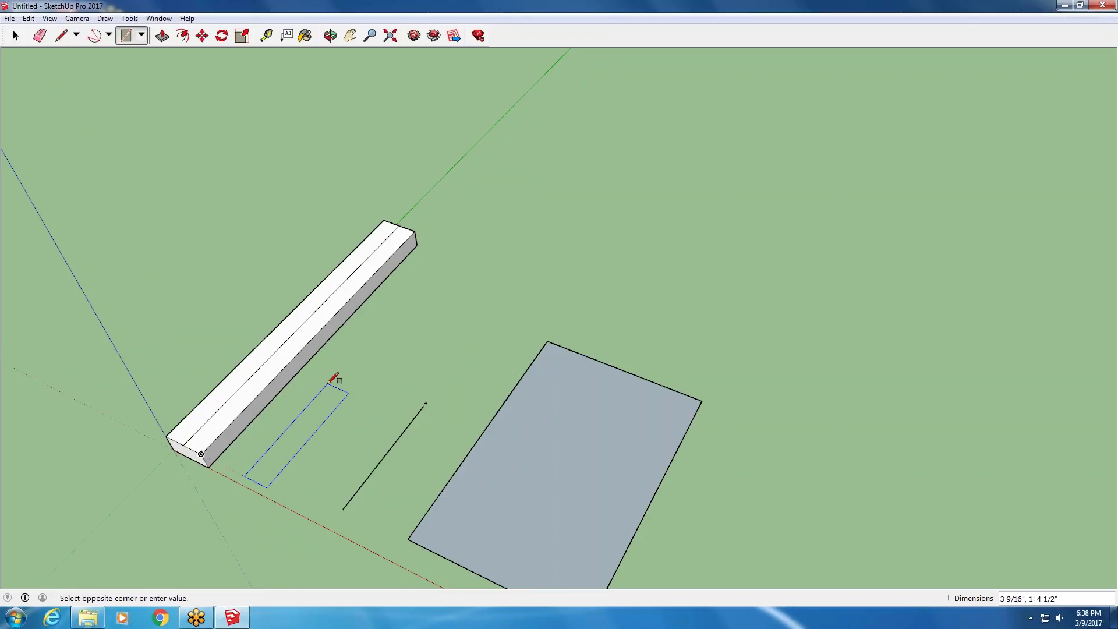
pyautogui.press('Down')
pyautogui.write('6"')
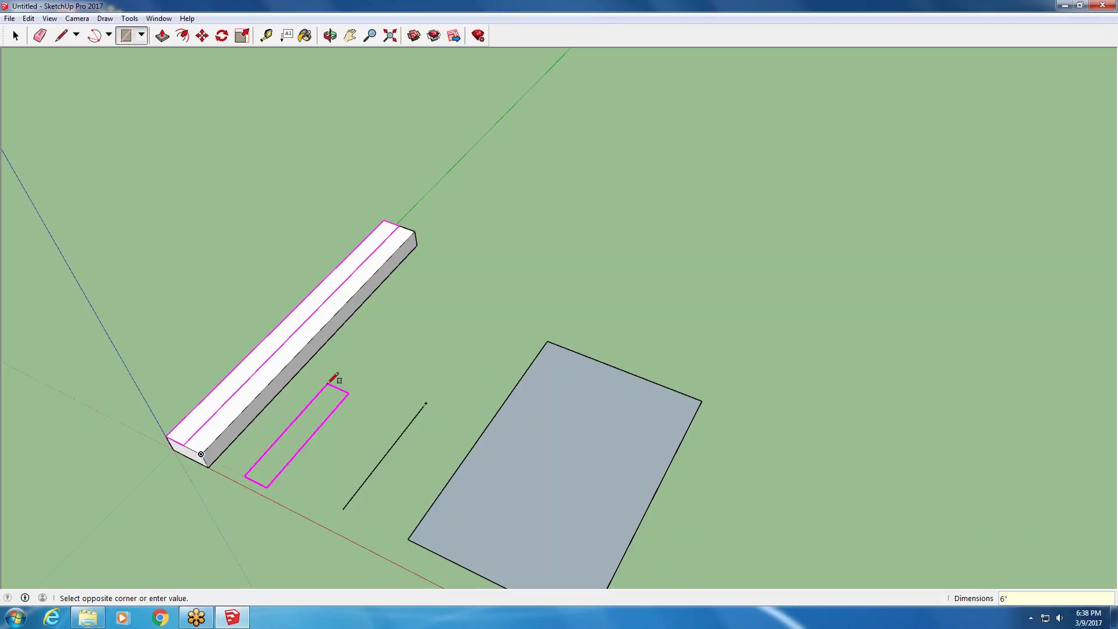
pyautogui.press('Return')
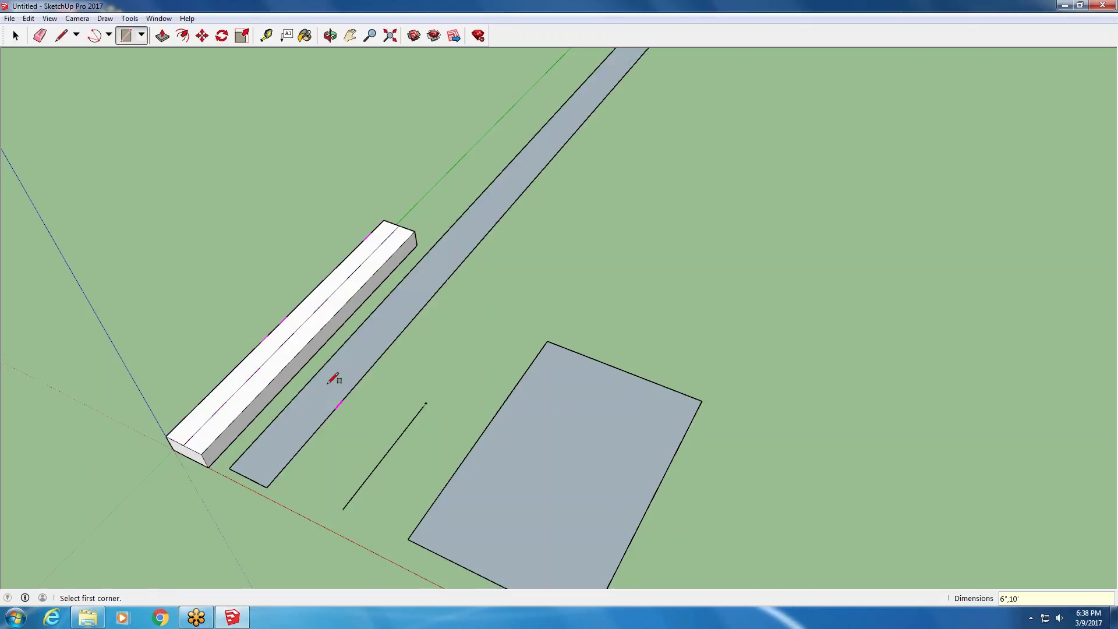
pyautogui.scroll(-3, 332, 379)
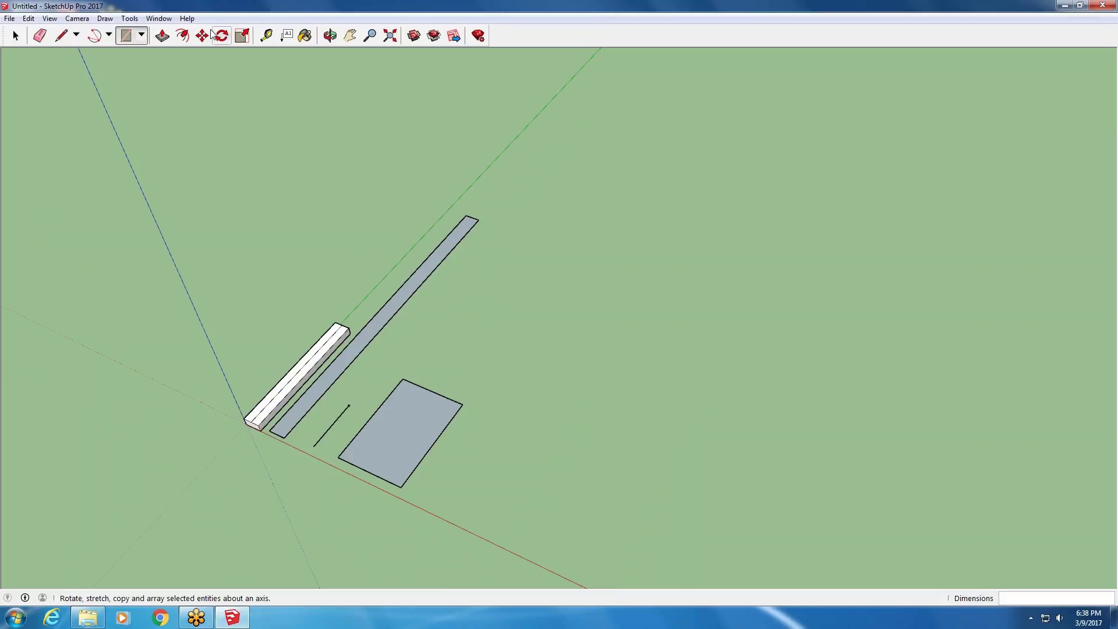
# - Push/pull the 6" by 10' strip up 8' into a wall and orbit to inspect it
pyautogui.click(161, 37)
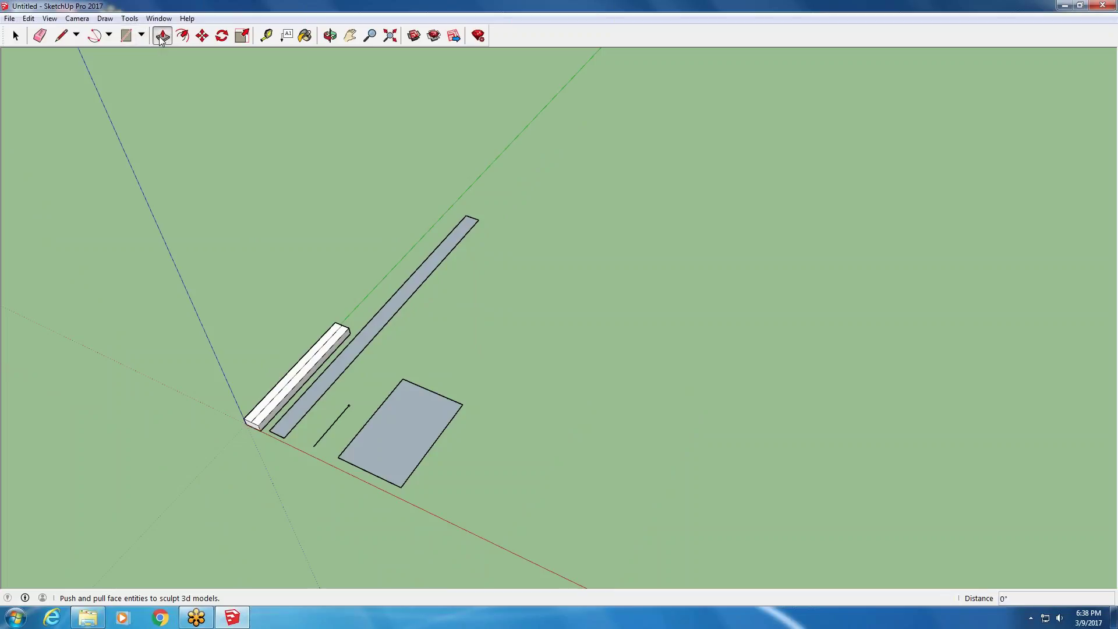
pyautogui.click(330, 373)
pyautogui.write("8'")
pyautogui.press('Return')
pyautogui.moveTo(280, 320); pyautogui.dragTo(311, 444, button='middle')
pyautogui.scroll(3, 292, 400)
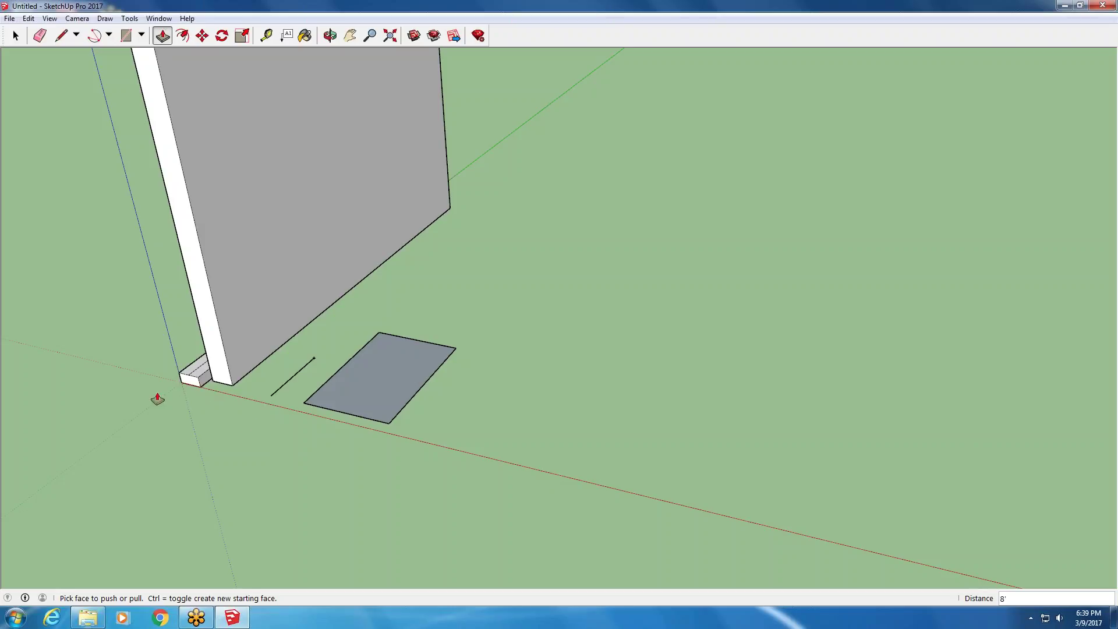
pyautogui.scroll(-1, 174, 400)
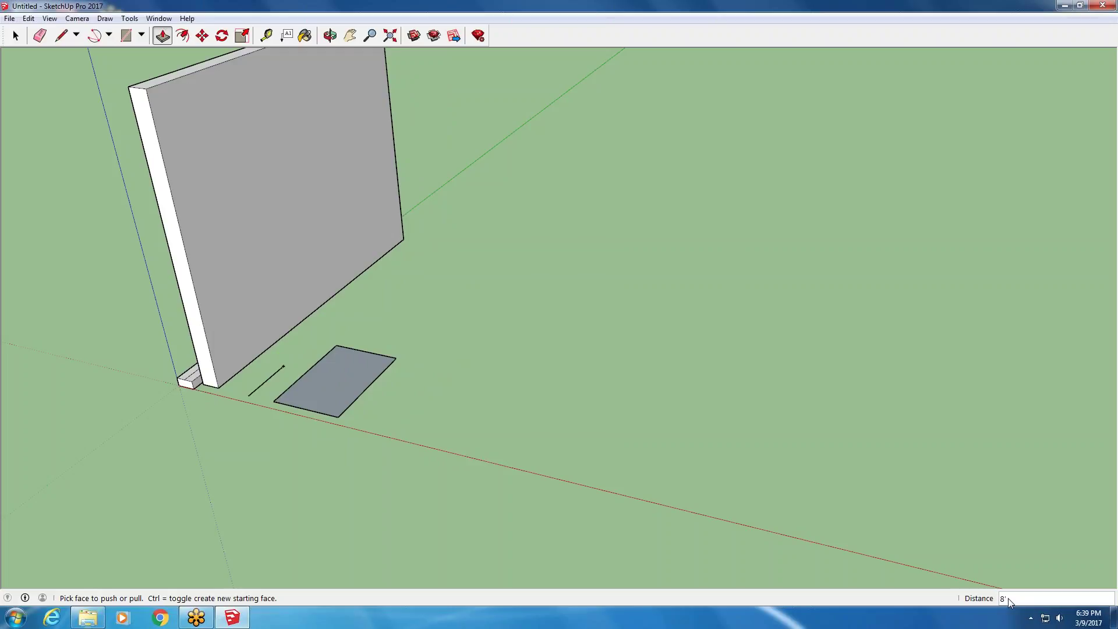
# - Draw another 1'6" line on the ground
pyautogui.click(61, 36)
pyautogui.click(400, 433)
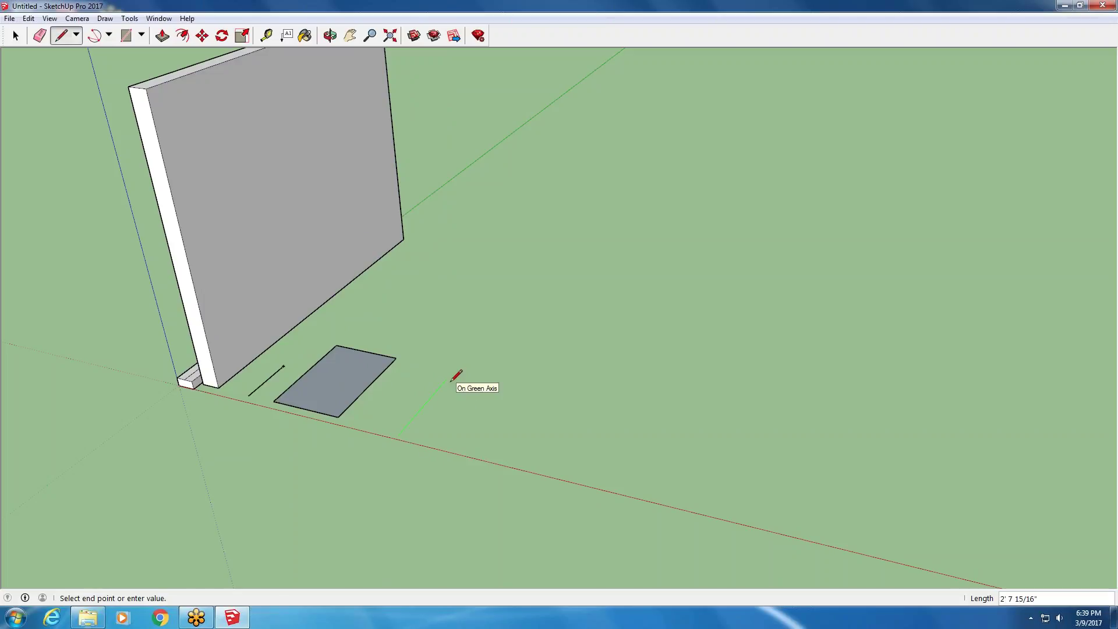
pyautogui.write('1\'6"')
pyautogui.press('Return')
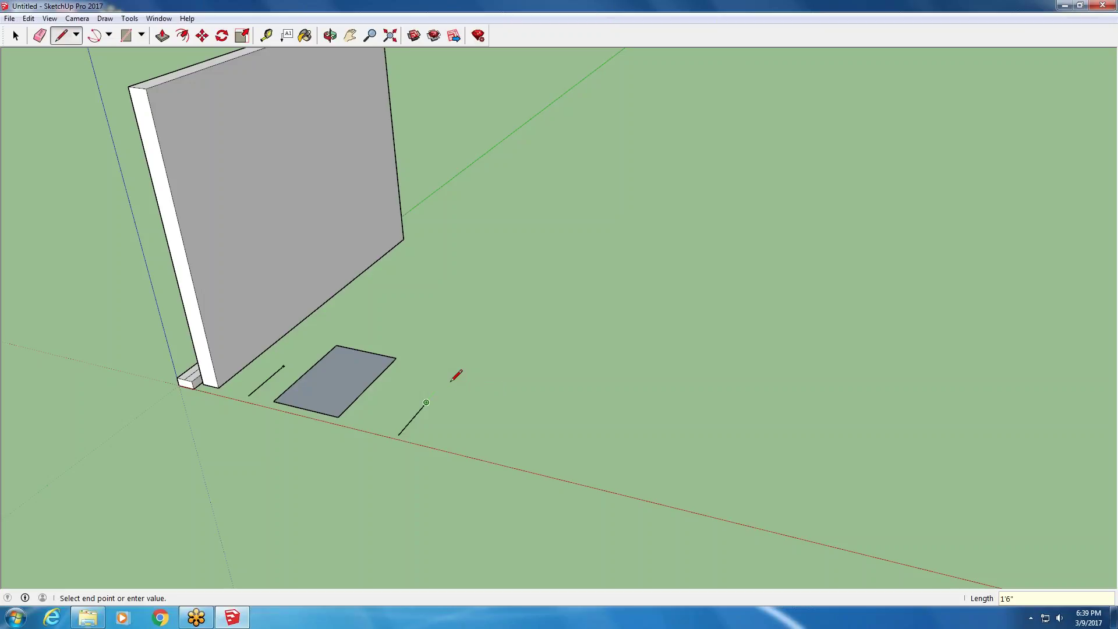
pyautogui.press('Escape')
pyautogui.scroll(-1, 488, 510)
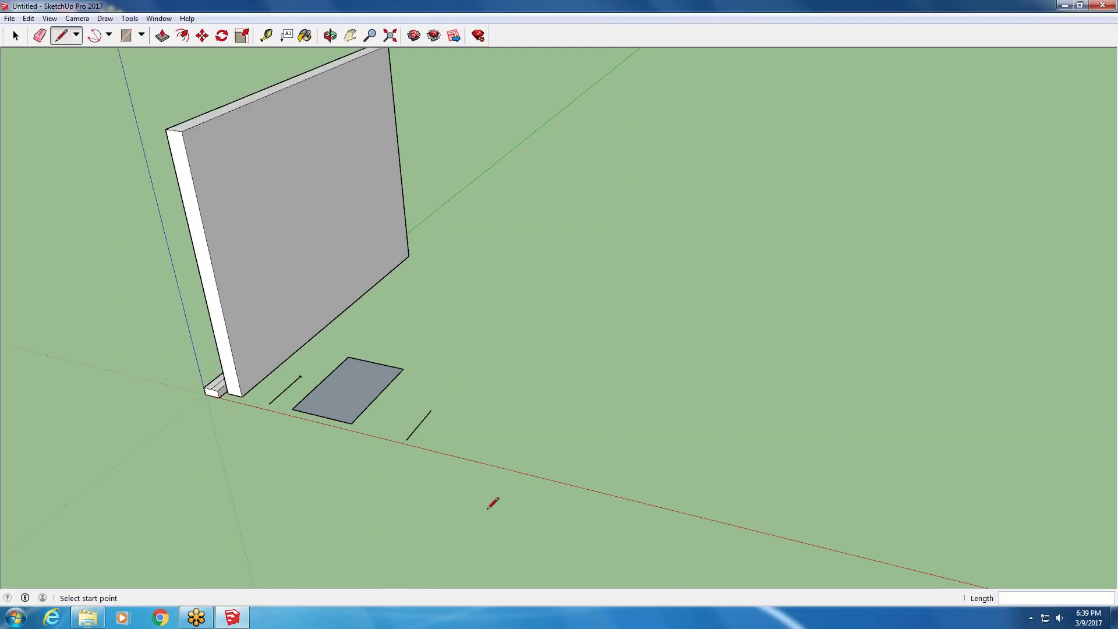
# - Draw a smaller rectangle inside the 2' by 3' grey face and select the inner face
pyautogui.click(126, 36)
pyautogui.scroll(3, 381, 386)
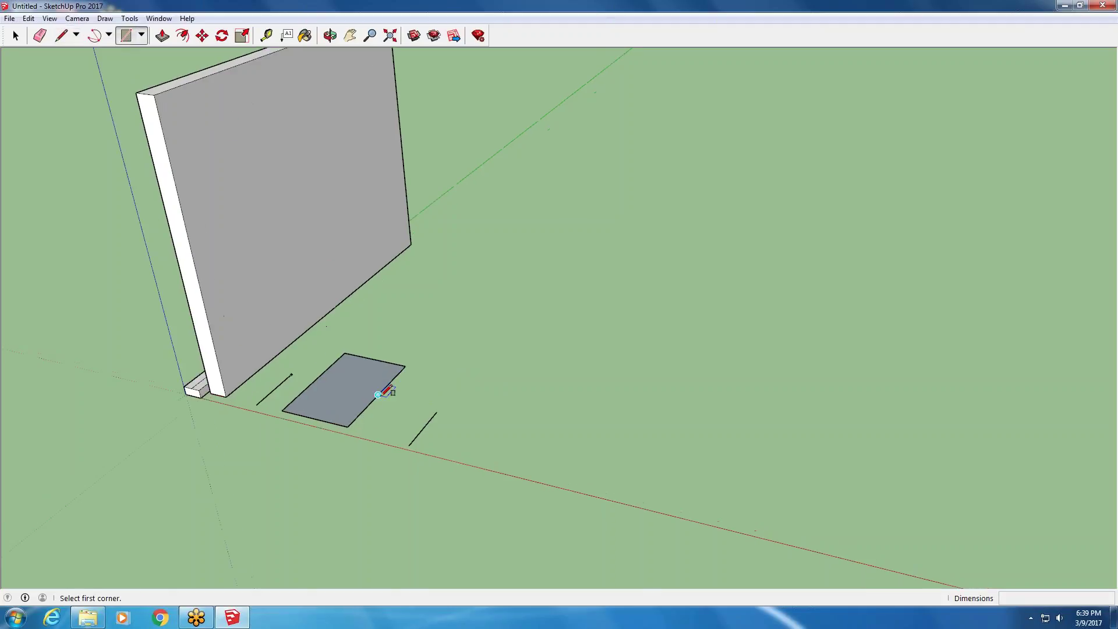
pyautogui.click(336, 369)
pyautogui.click(327, 410)
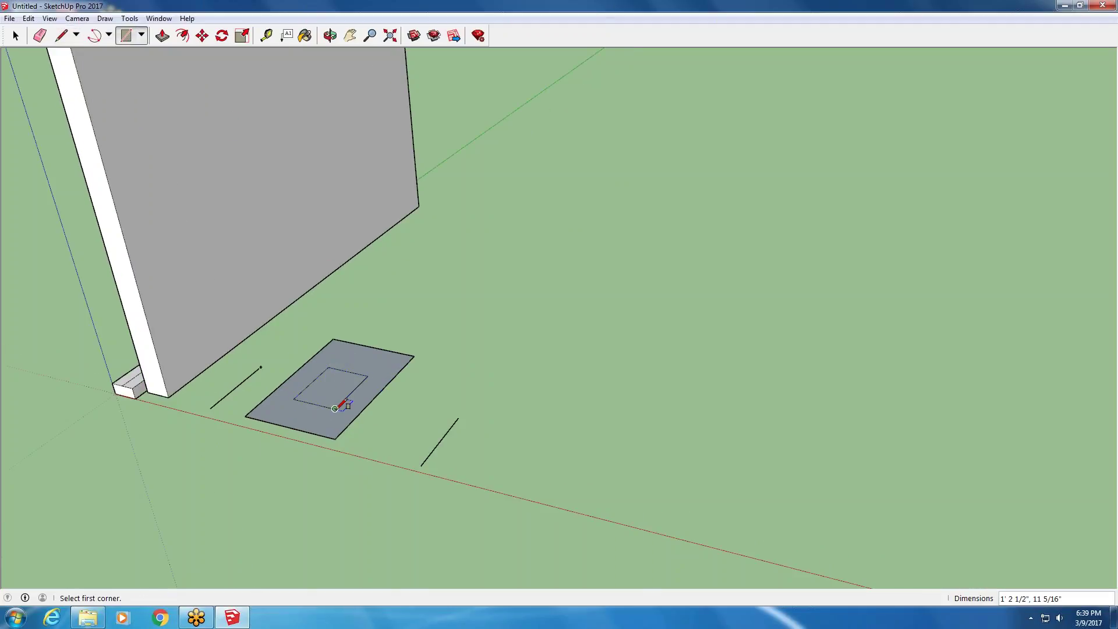
pyautogui.scroll(-1, 352, 442)
pyautogui.scroll(-1, 360, 444)
pyautogui.scroll(4, 325, 420)
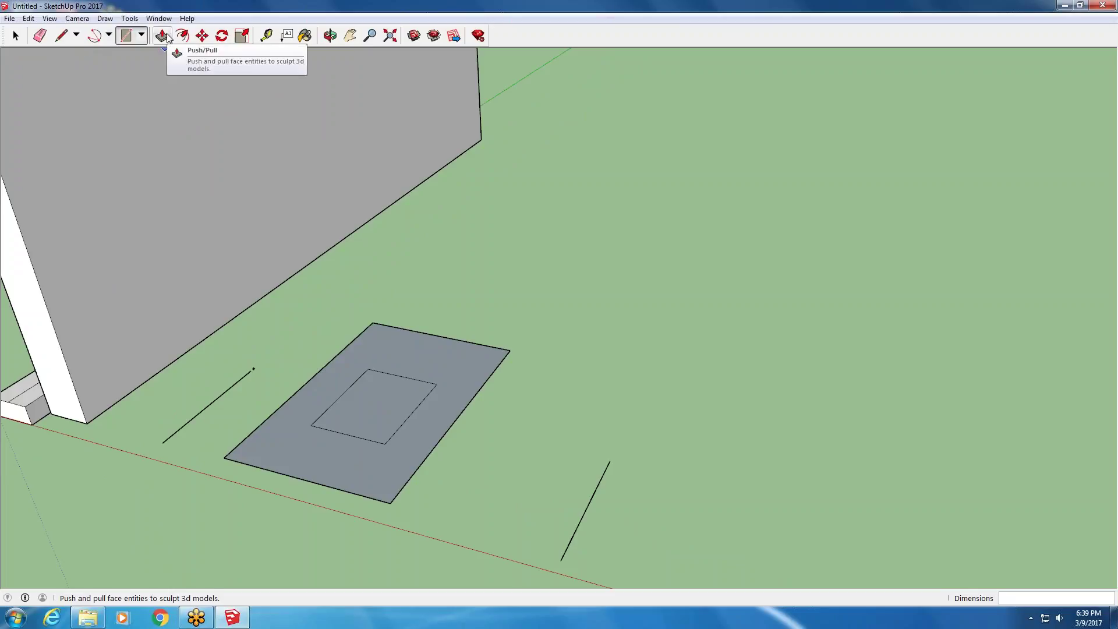
pyautogui.click(16, 36)
pyautogui.click(375, 398)
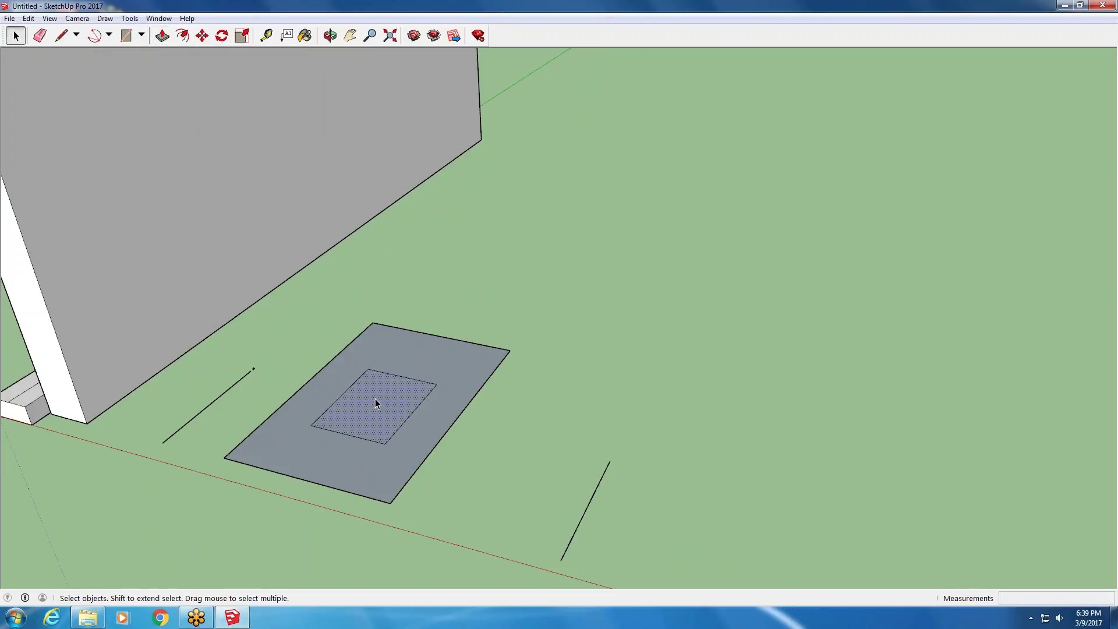
# - Move the inner and outer rectangles so the inner one sits centred in the 2' by 3' face
pyautogui.click(202, 36)
pyautogui.click(379, 415)
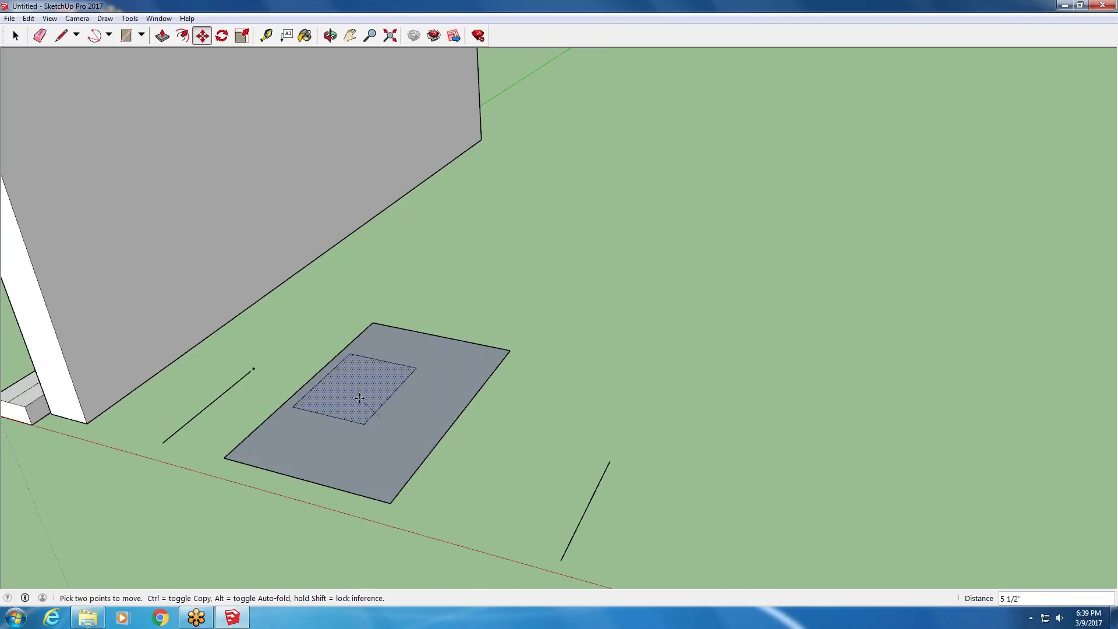
pyautogui.click(358, 464)
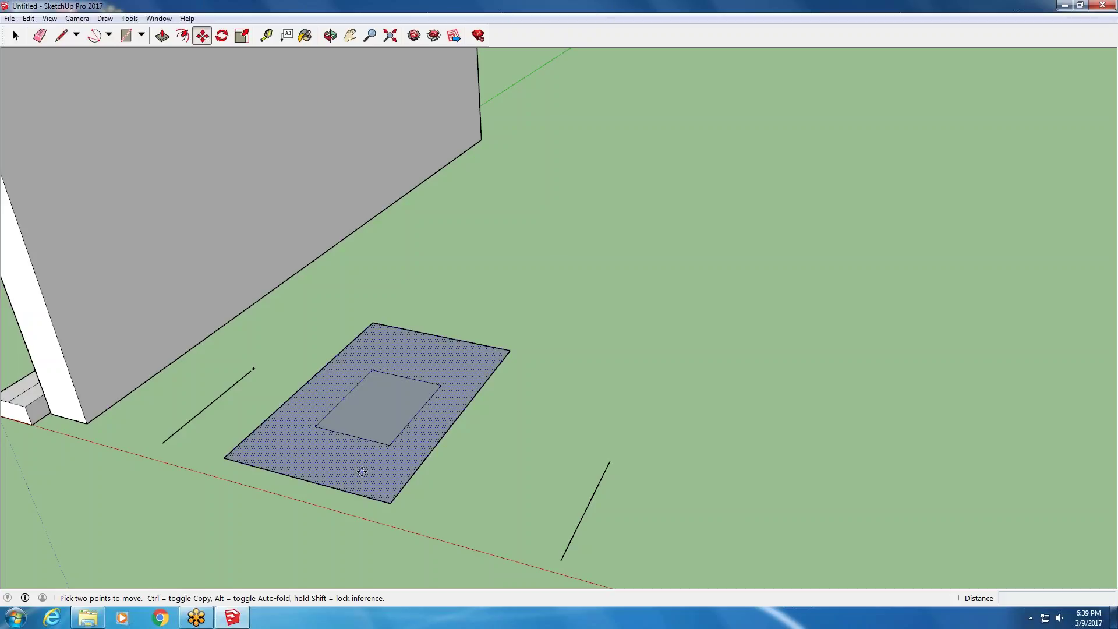
pyautogui.click(355, 455)
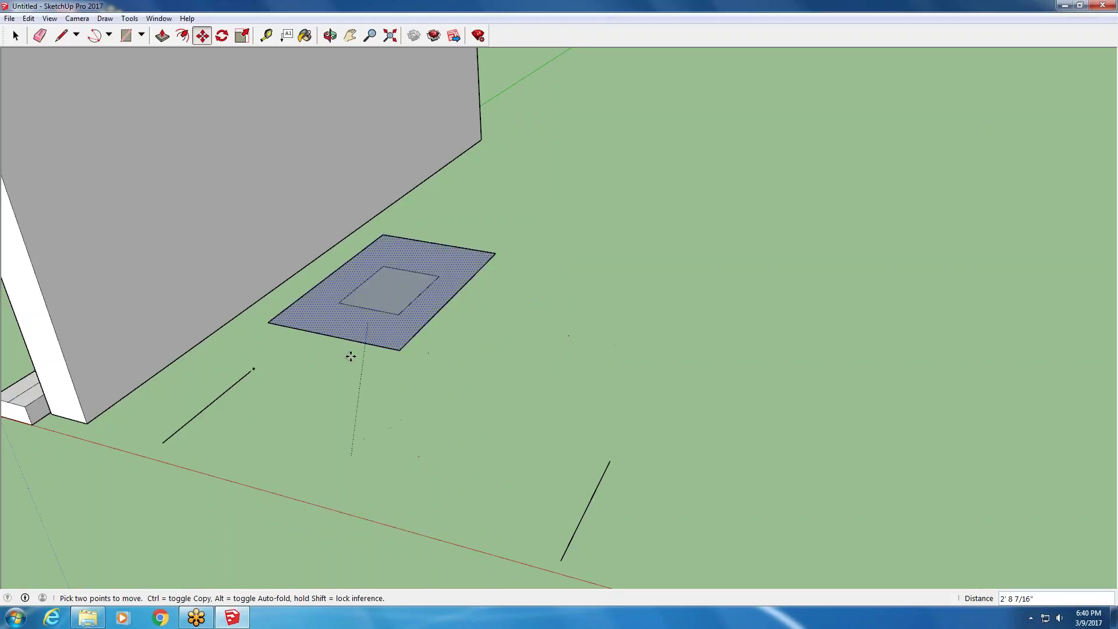
pyautogui.click(453, 463)
pyautogui.click(457, 395)
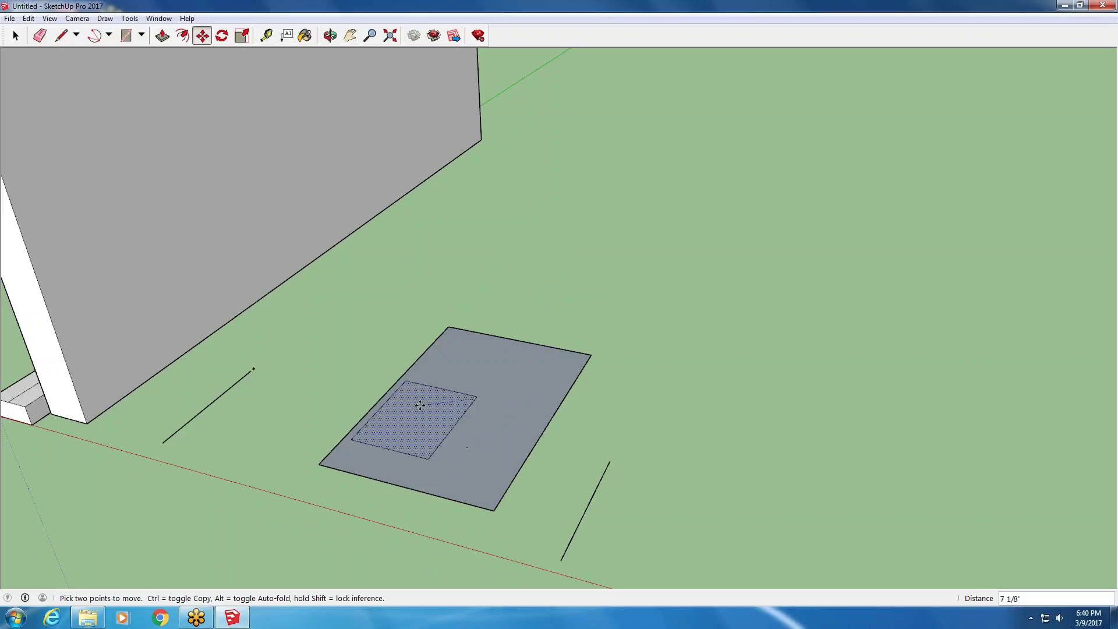
pyautogui.click(469, 405)
pyautogui.scroll(-2, 158, 436)
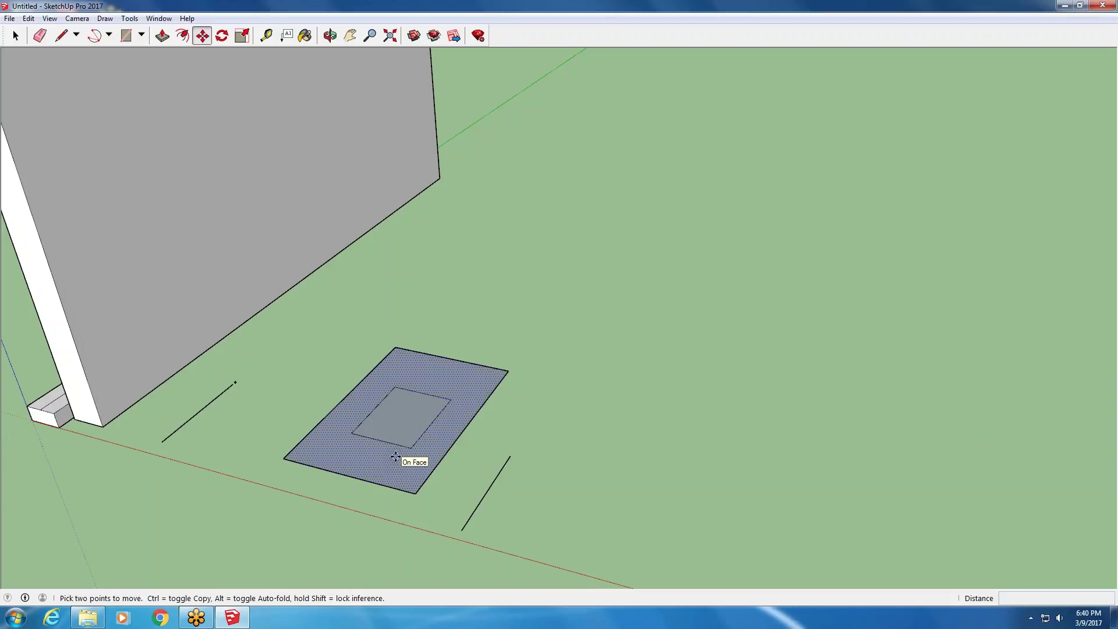
pyautogui.scroll(2, 391, 416)
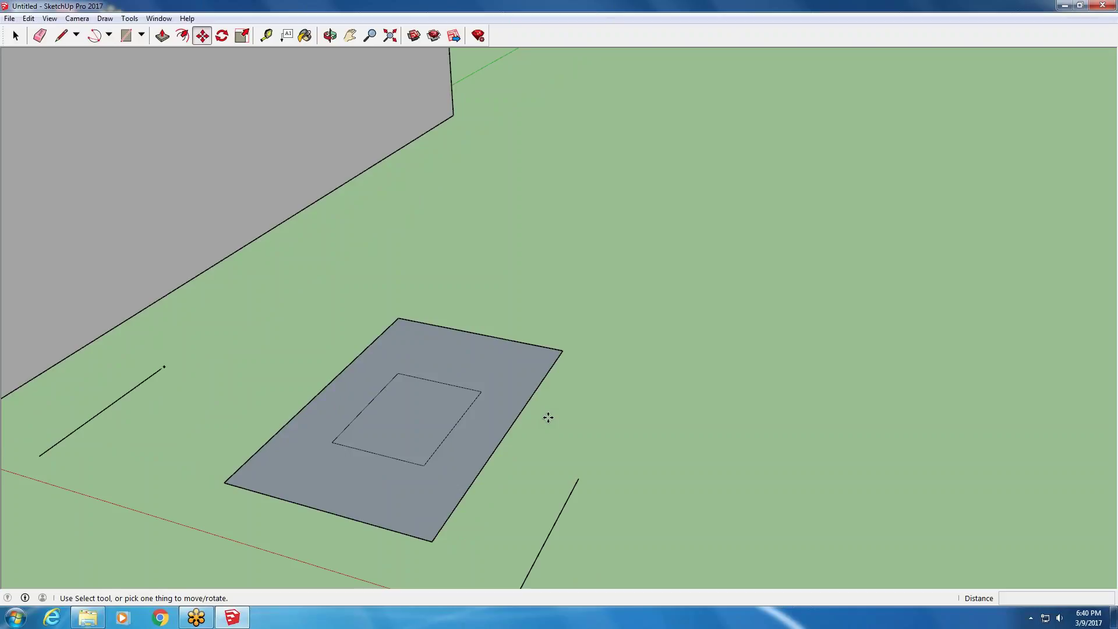
pyautogui.scroll(2, 402, 424)
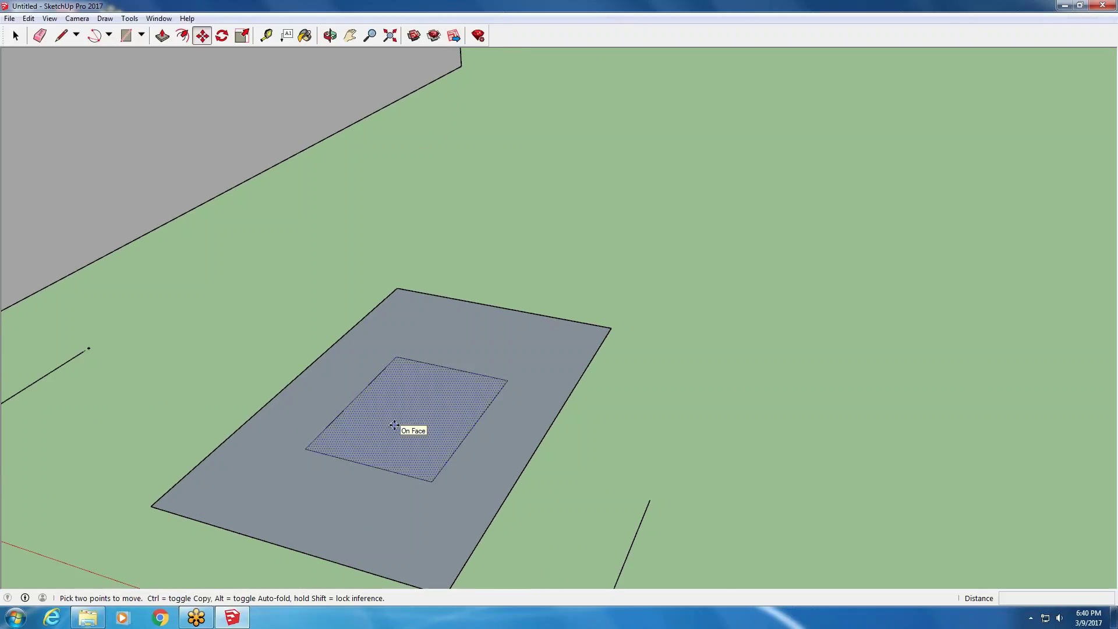
pyautogui.scroll(-3, 312, 424)
pyautogui.scroll(1, 266, 431)
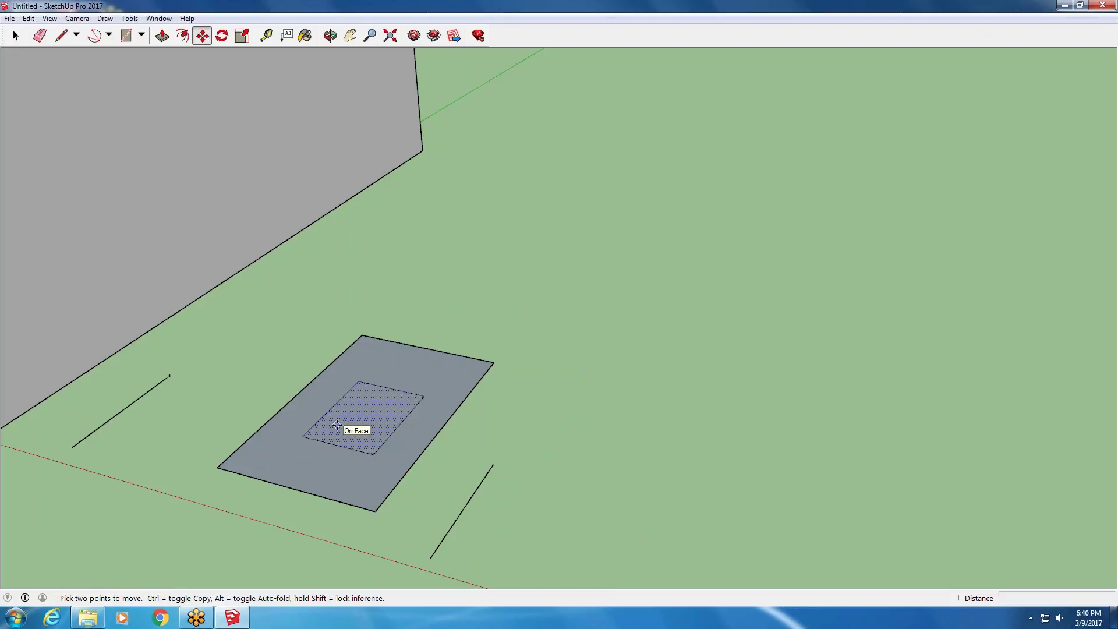
pyautogui.scroll(1, 274, 342)
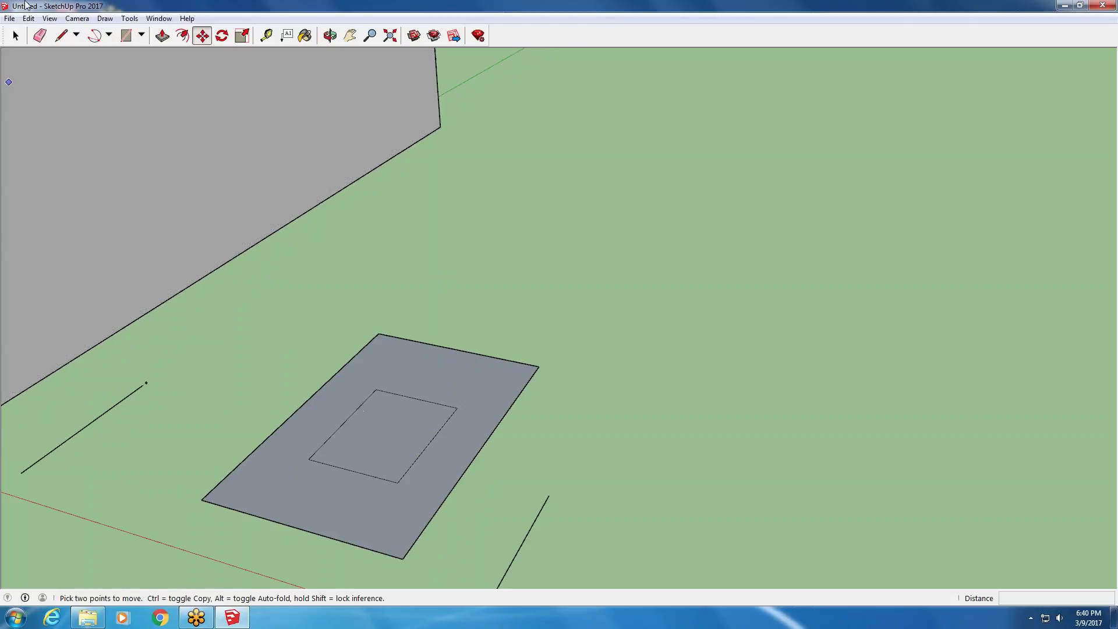
# - Pull the inner rectangle up 6' into a column
pyautogui.click(162, 35)
pyautogui.moveTo(392, 437); pyautogui.dragTo(343, 152)
pyautogui.write("6'")
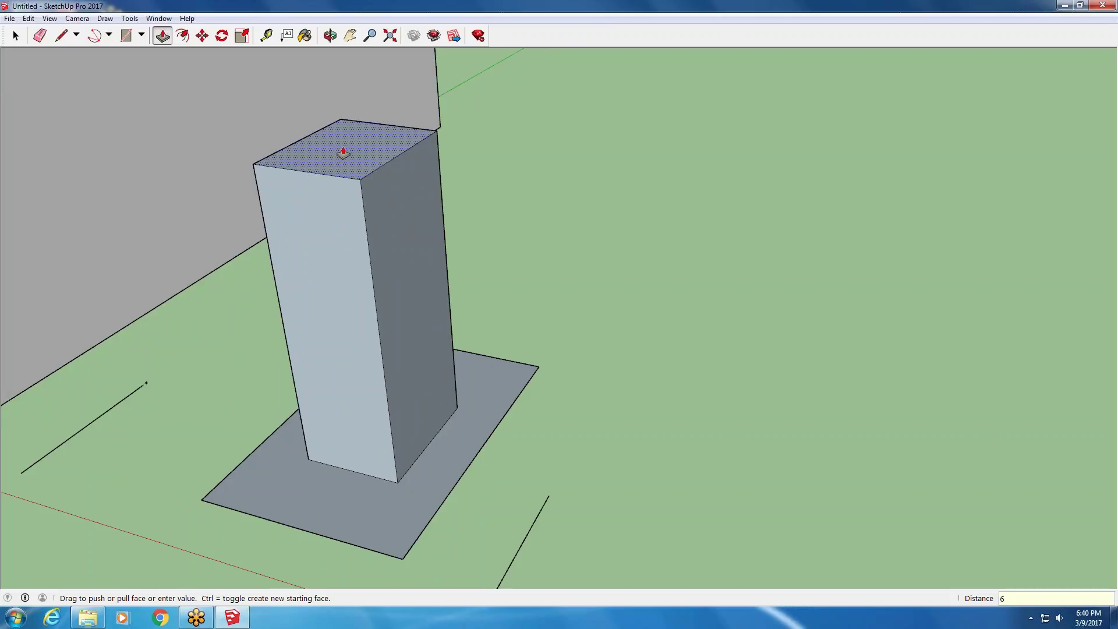
pyautogui.press('Return')
# - Raise the base face into a box about 3' 1" tall, widening its right side and raising its top
pyautogui.moveTo(340, 513); pyautogui.dragTo(321, 330)
pyautogui.scroll(-3, 321, 330)
pyautogui.scroll(-3, 321, 330)
pyautogui.moveTo(307, 252); pyautogui.dragTo(307, 267)
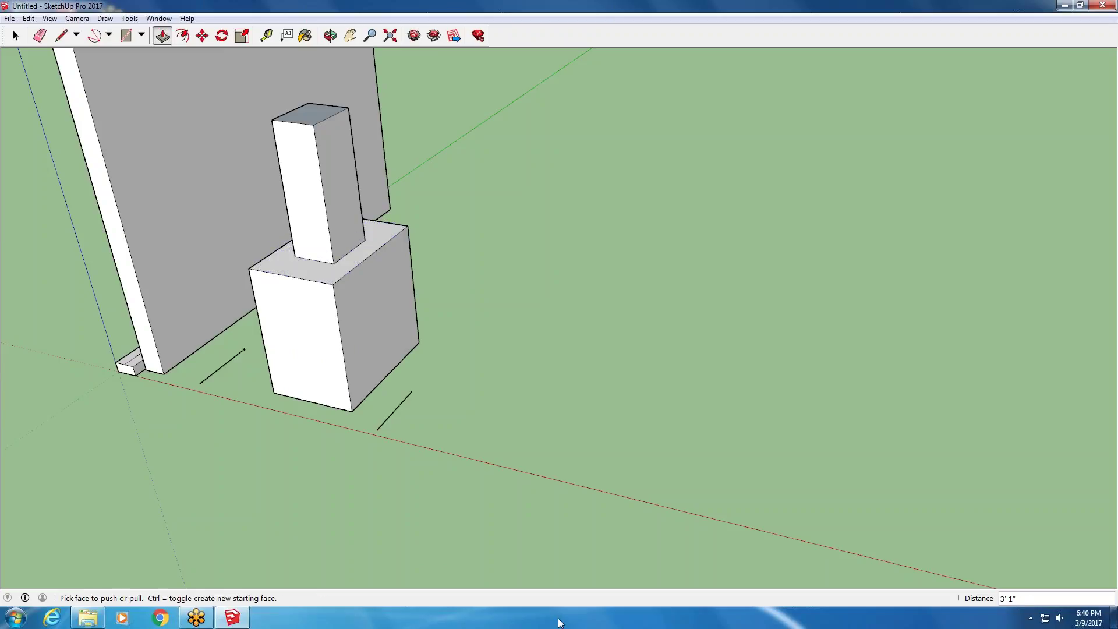
pyautogui.moveTo(395, 292); pyautogui.dragTo(524, 329)
pyautogui.moveTo(407, 272); pyautogui.dragTo(420, 194)
# - Extend the small box's end to the base edge and pull the long front face out to 2' 8 5/8"
pyautogui.moveTo(295, 156); pyautogui.dragTo(172, 270)
pyautogui.moveTo(173, 270); pyautogui.dragTo(332, 180, button='middle')
pyautogui.moveTo(331, 179); pyautogui.dragTo(651, 280)
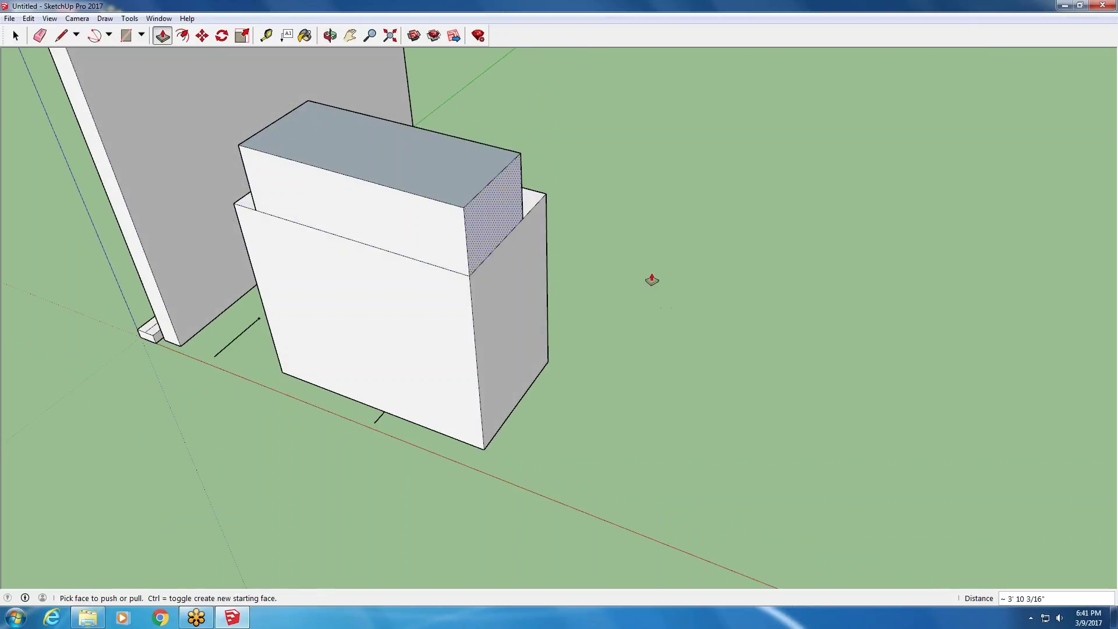
pyautogui.moveTo(504, 208); pyautogui.dragTo(653, 200)
pyautogui.moveTo(495, 284); pyautogui.dragTo(417, 348)
pyautogui.click(417, 349)
# - Extrude the beam's underside down toward the ground
pyautogui.moveTo(417, 348); pyautogui.dragTo(542, 85, button='middle')
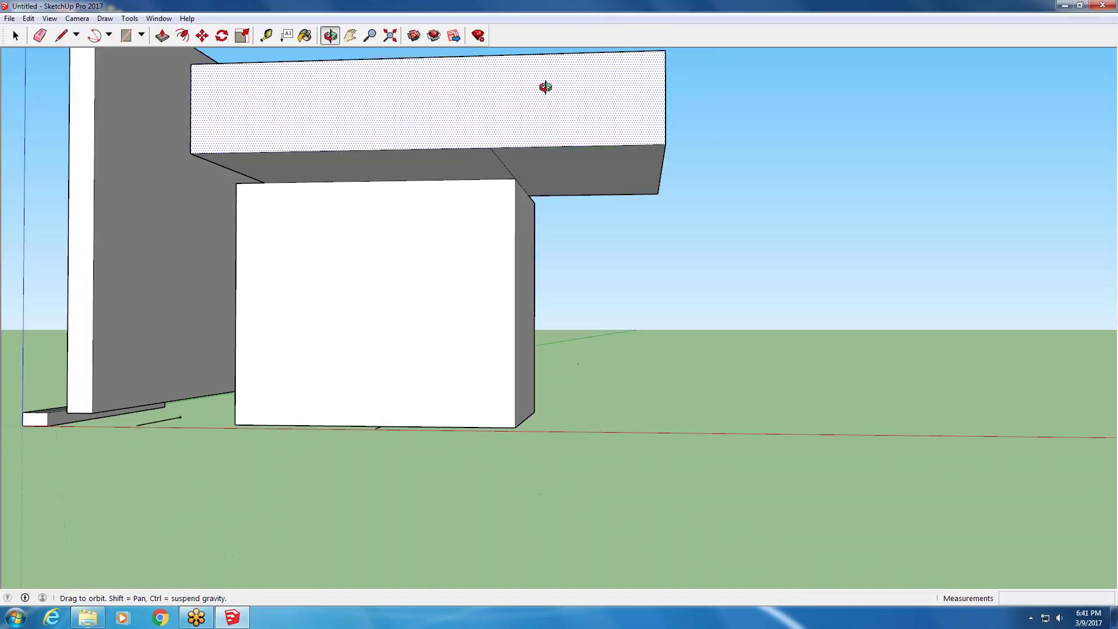
pyautogui.moveTo(472, 172); pyautogui.dragTo(486, 209)
pyautogui.moveTo(486, 209); pyautogui.dragTo(774, 361, button='middle')
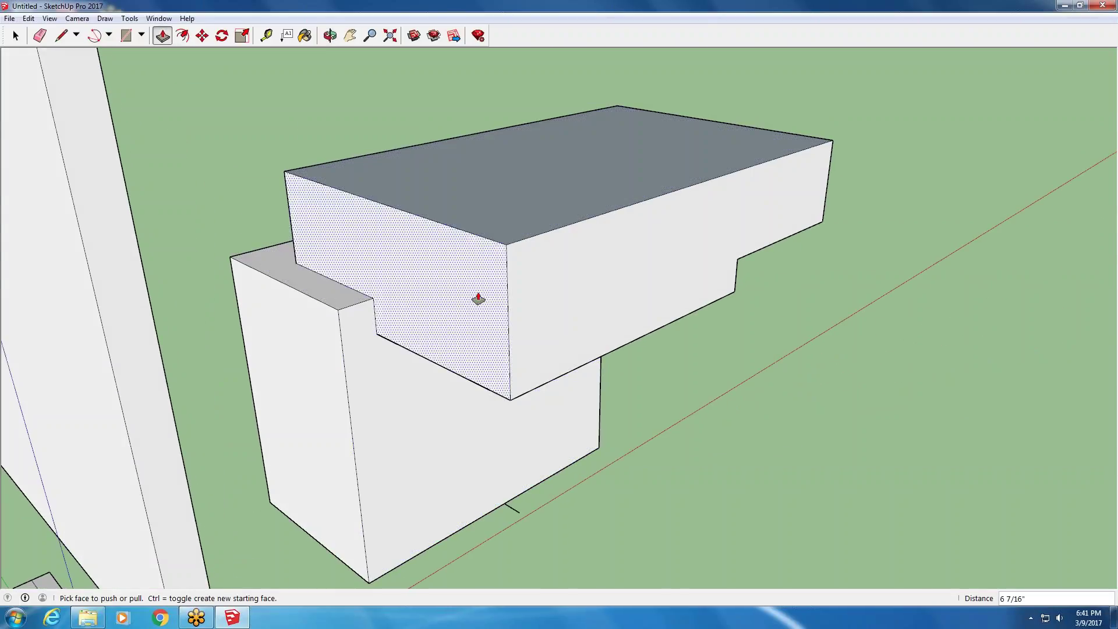
pyautogui.moveTo(492, 285); pyautogui.dragTo(317, 302, button='middle')
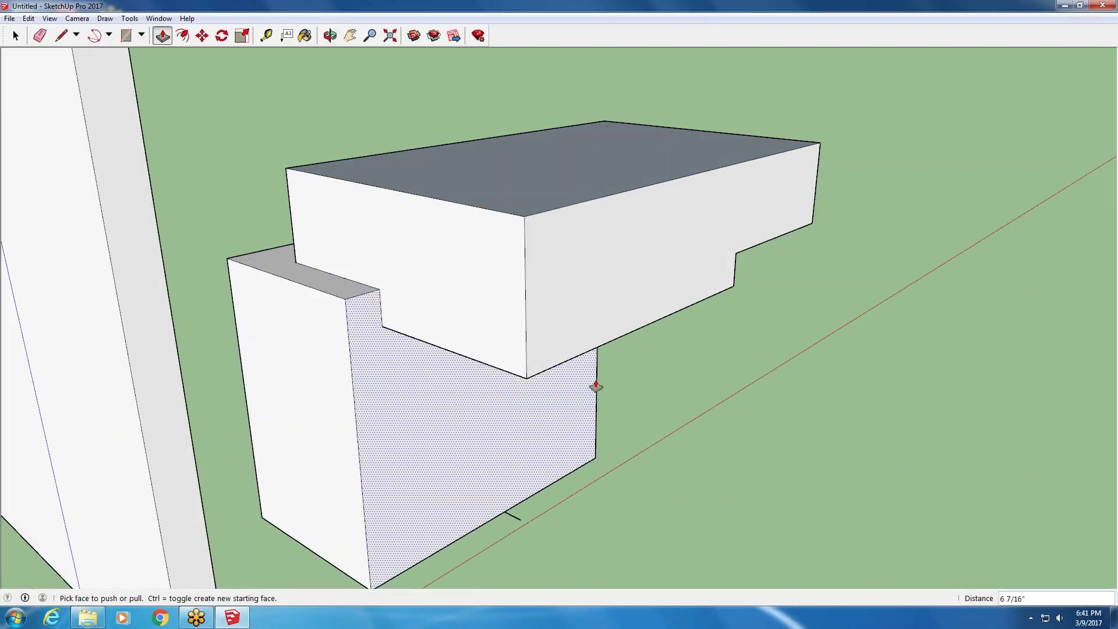
pyautogui.moveTo(564, 349); pyautogui.dragTo(492, 247, button='middle')
pyautogui.moveTo(492, 247); pyautogui.dragTo(489, 510)
pyautogui.moveTo(169, 516); pyautogui.dragTo(100, 393, button='middle')
# - Push/pull the lower-left block's front face back and forth to adjust its depth
pyautogui.moveTo(429, 414); pyautogui.dragTo(524, 464)
pyautogui.moveTo(524, 464); pyautogui.dragTo(351, 406, button='middle')
pyautogui.moveTo(352, 406); pyautogui.dragTo(529, 425)
pyautogui.moveTo(539, 394); pyautogui.dragTo(401, 445, button='middle')
pyautogui.moveTo(402, 445); pyautogui.dragTo(359, 445)
pyautogui.moveTo(419, 257); pyautogui.dragTo(421, 466, button='middle')
# - Pull the strip face up to 1' 4 3/16" and make the ledge flush with the box top
pyautogui.click(421, 465)
pyautogui.click(419, 487)
pyautogui.click(394, 474)
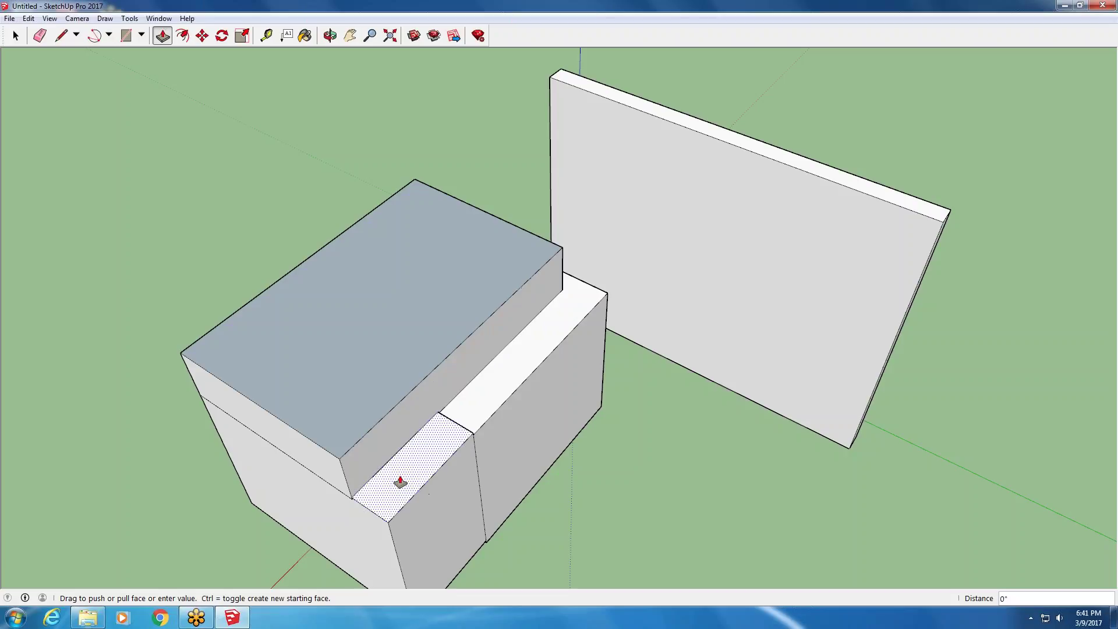
pyautogui.click(372, 445)
pyautogui.moveTo(373, 445); pyautogui.dragTo(392, 464, button='middle')
pyautogui.click(495, 392)
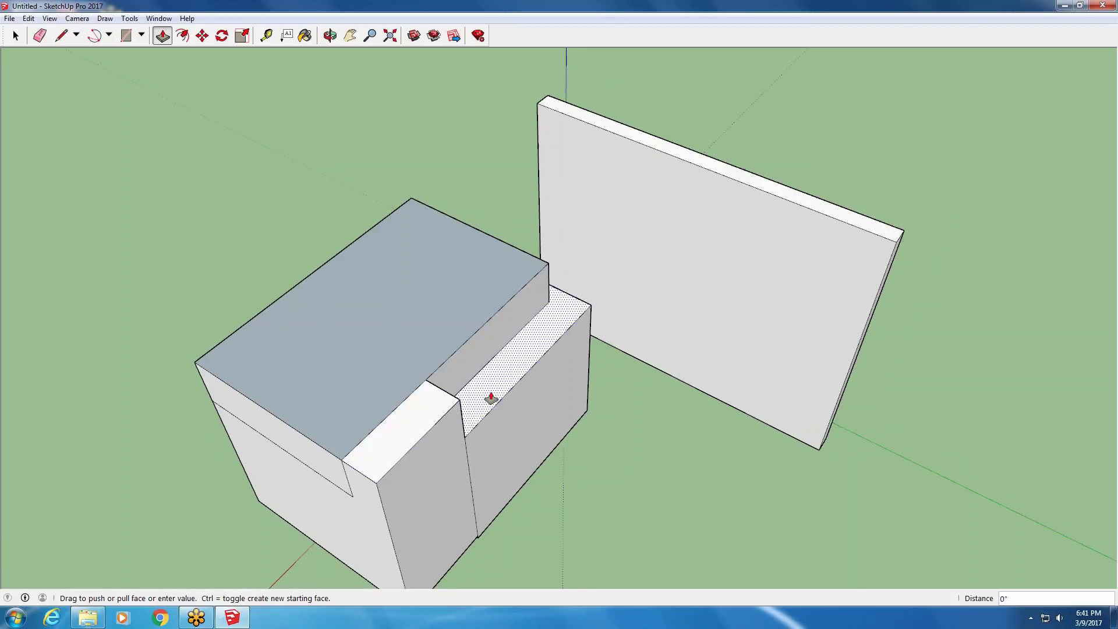
pyautogui.click(460, 349)
# - Lower the tall panel's top, lengthen it, and thicken it into a box 8' 3 3/4" deep
pyautogui.moveTo(307, 282); pyautogui.dragTo(506, 428, button='middle')
pyautogui.moveTo(574, 290); pyautogui.dragTo(386, 227, button='middle')
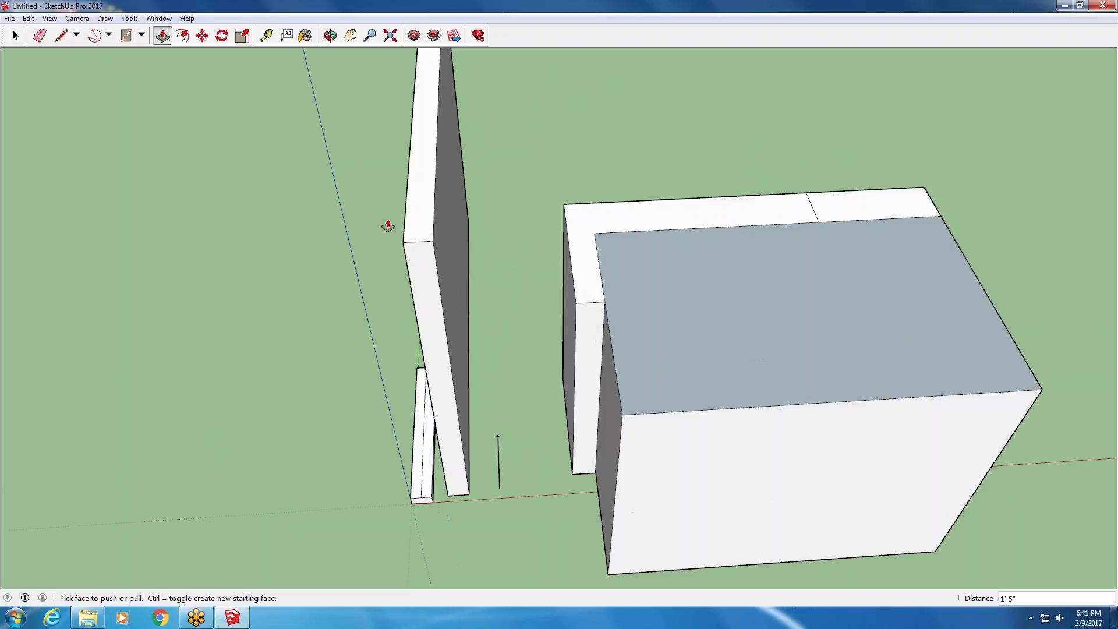
pyautogui.scroll(-3, 165, 235)
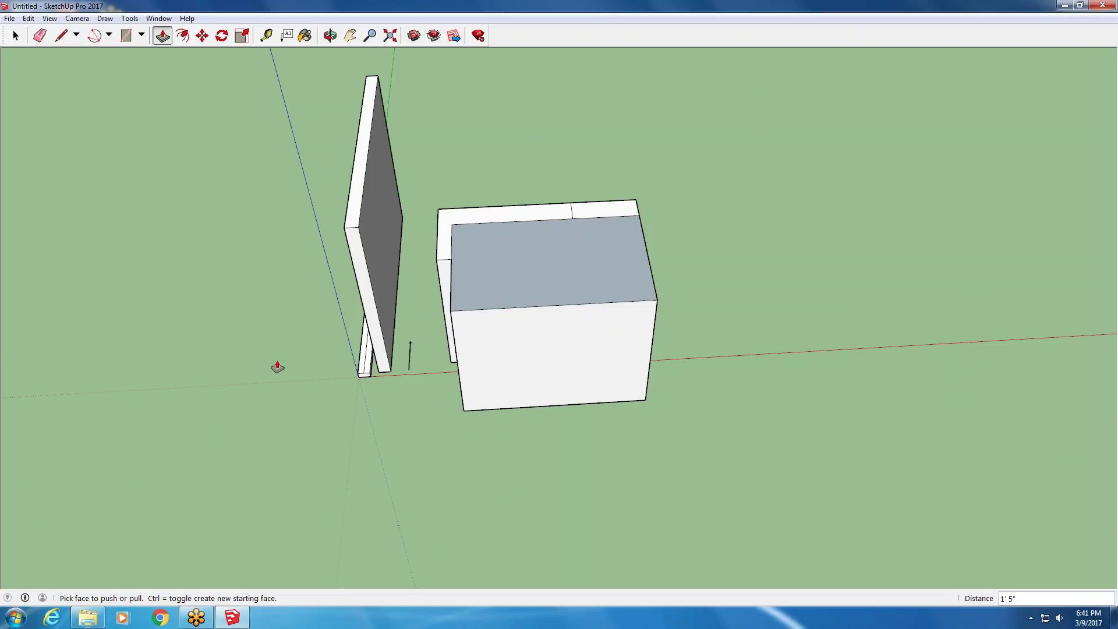
pyautogui.moveTo(314, 291); pyautogui.dragTo(524, 181, button='middle')
pyautogui.moveTo(345, 194); pyautogui.dragTo(351, 304)
pyautogui.moveTo(425, 390); pyautogui.dragTo(466, 430)
pyautogui.moveTo(337, 333); pyautogui.dragTo(120, 404)
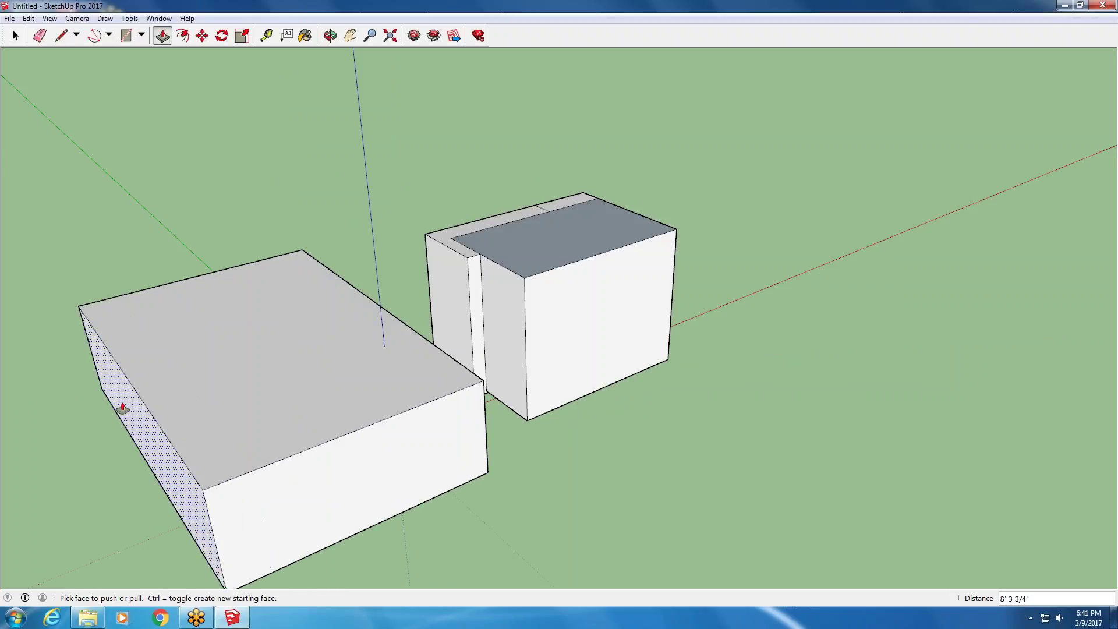
pyautogui.moveTo(105, 417); pyautogui.dragTo(499, 258, button='middle')
# - Pull the box's side faces out into a block meeting the front block, then select the small block's front face
pyautogui.moveTo(500, 257); pyautogui.dragTo(150, 304)
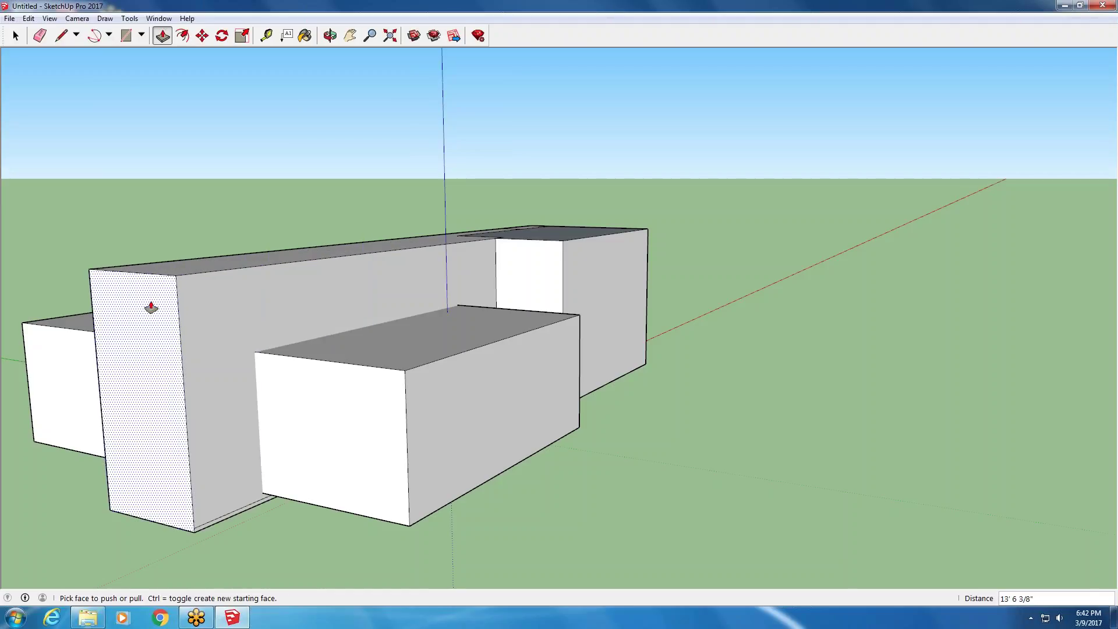
pyautogui.moveTo(558, 319); pyautogui.dragTo(272, 290, button='middle')
pyautogui.moveTo(272, 289); pyautogui.dragTo(289, 359)
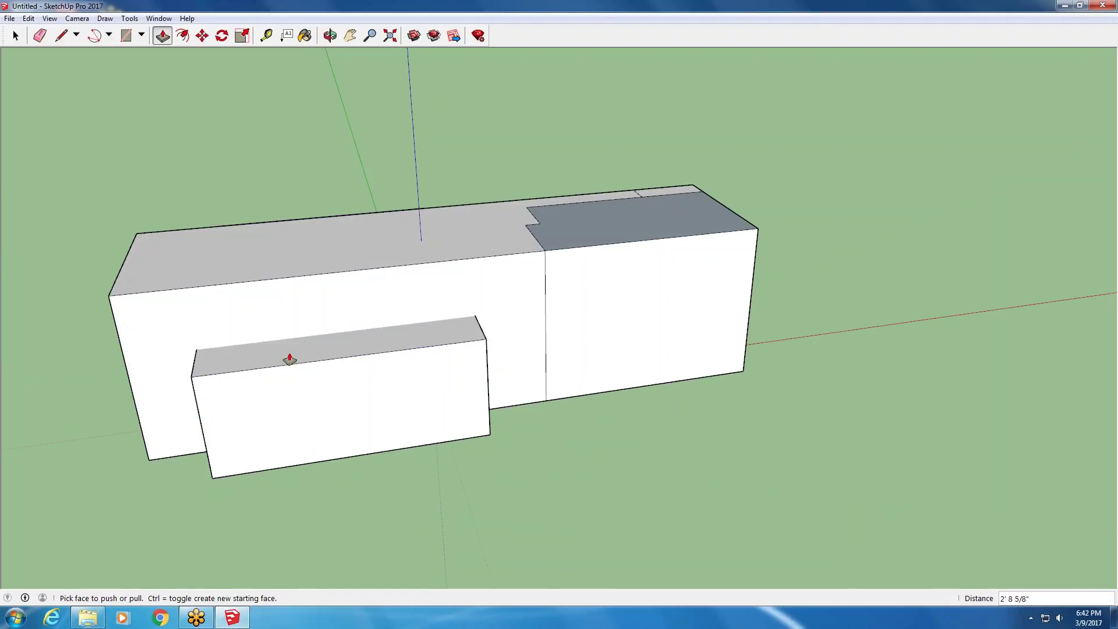
pyautogui.click(16, 35)
pyautogui.click(288, 411)
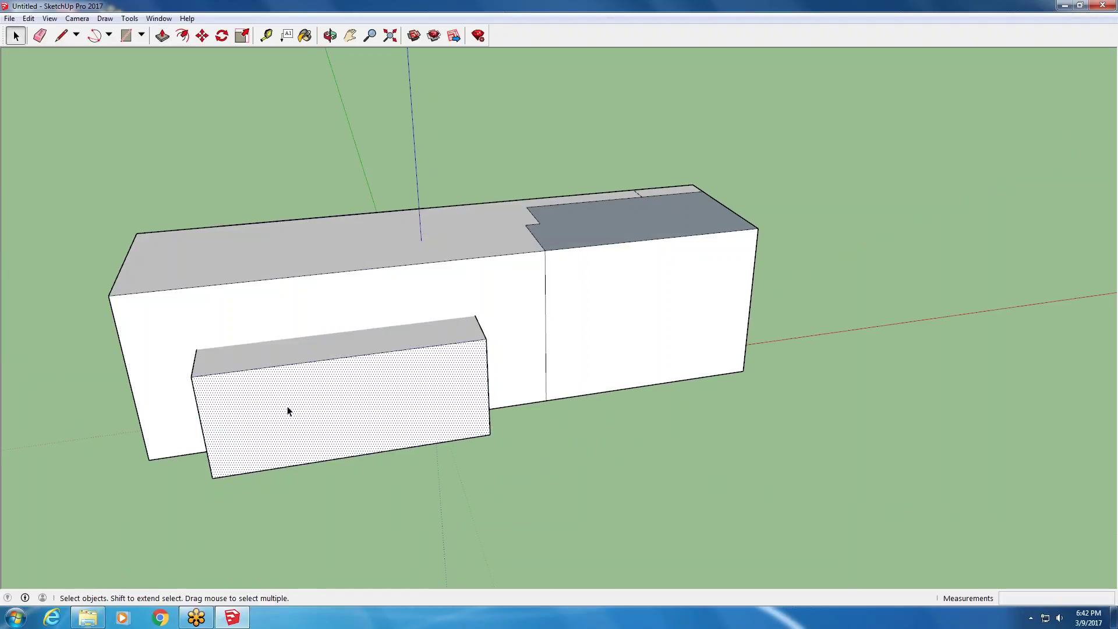
# - Delete the front faces of the small and large blocks
pyautogui.press('Delete')
pyautogui.click(322, 397)
pyautogui.press('Delete')
pyautogui.moveTo(322, 397); pyautogui.dragTo(544, 260, button='middle')
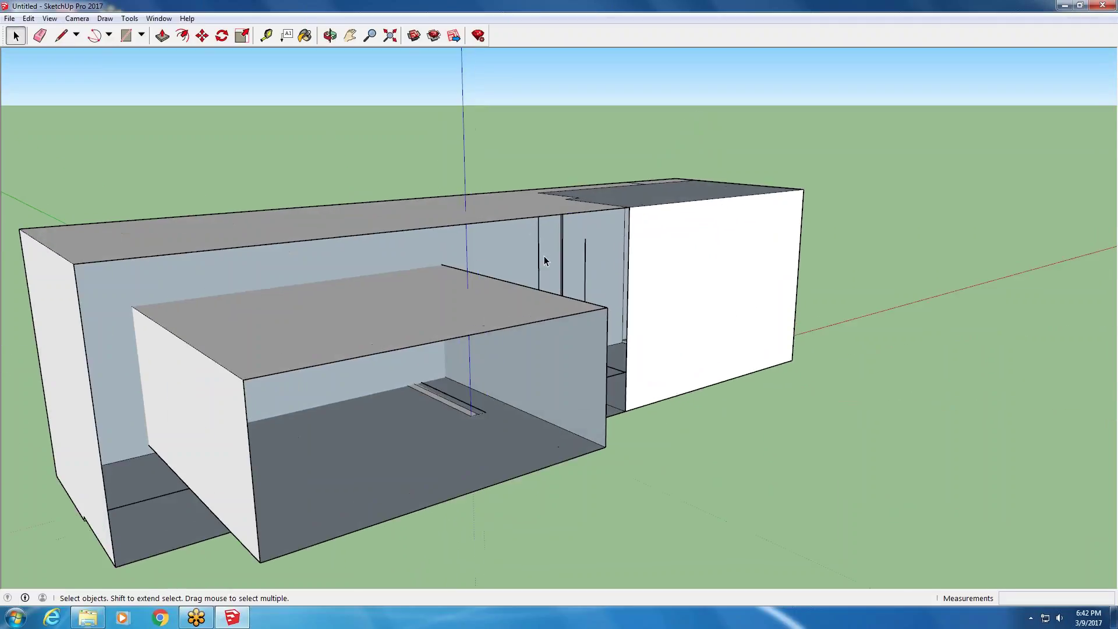
pyautogui.hotkey('ctrl', 'z')
pyautogui.scroll(-3, 465, 306)
# - Orbit around the model to inspect the open frame from several sides
pyautogui.moveTo(465, 307); pyautogui.dragTo(674, 313, button='middle')
pyautogui.moveTo(341, 477); pyautogui.dragTo(522, 385, button='middle')
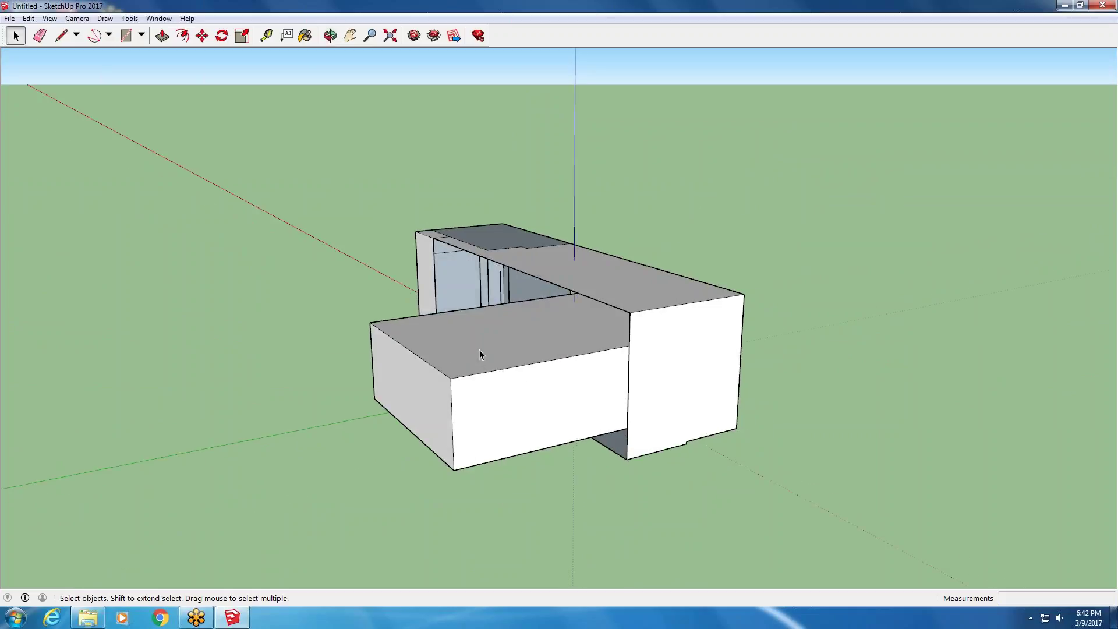
pyautogui.moveTo(619, 261); pyautogui.dragTo(74, 335, button='middle')
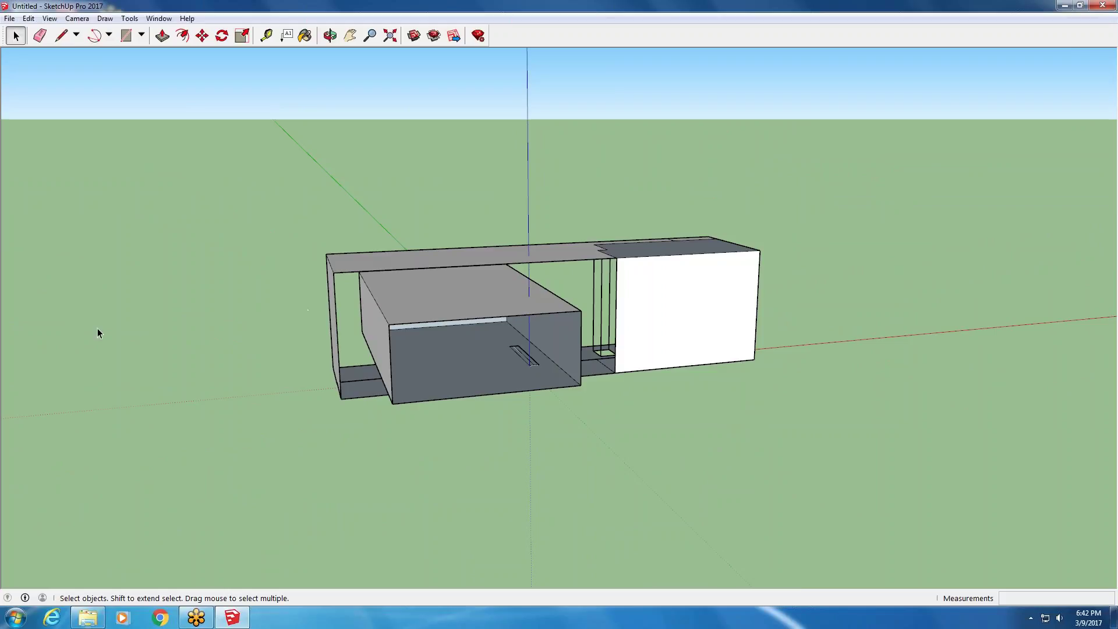
pyautogui.scroll(-3, 82, 314)
pyautogui.scroll(2, 311, 211)
pyautogui.moveTo(311, 211); pyautogui.dragTo(169, 364, button='middle')
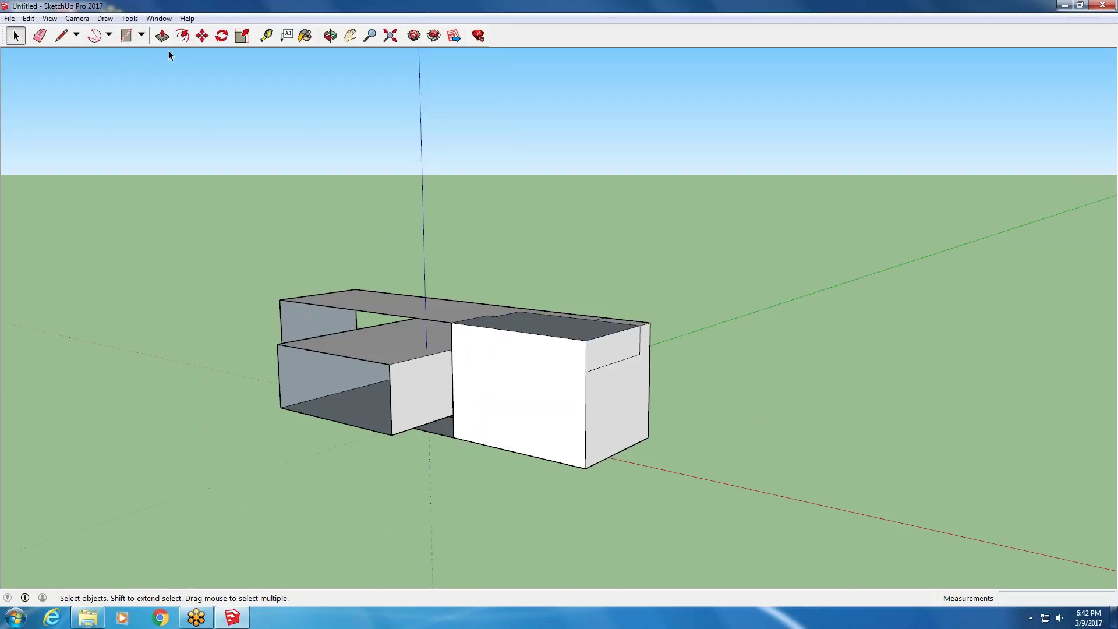
# - Draw a circle with a 1' 6" radius centred on the red axis beside the block
pyautogui.click(143, 36)
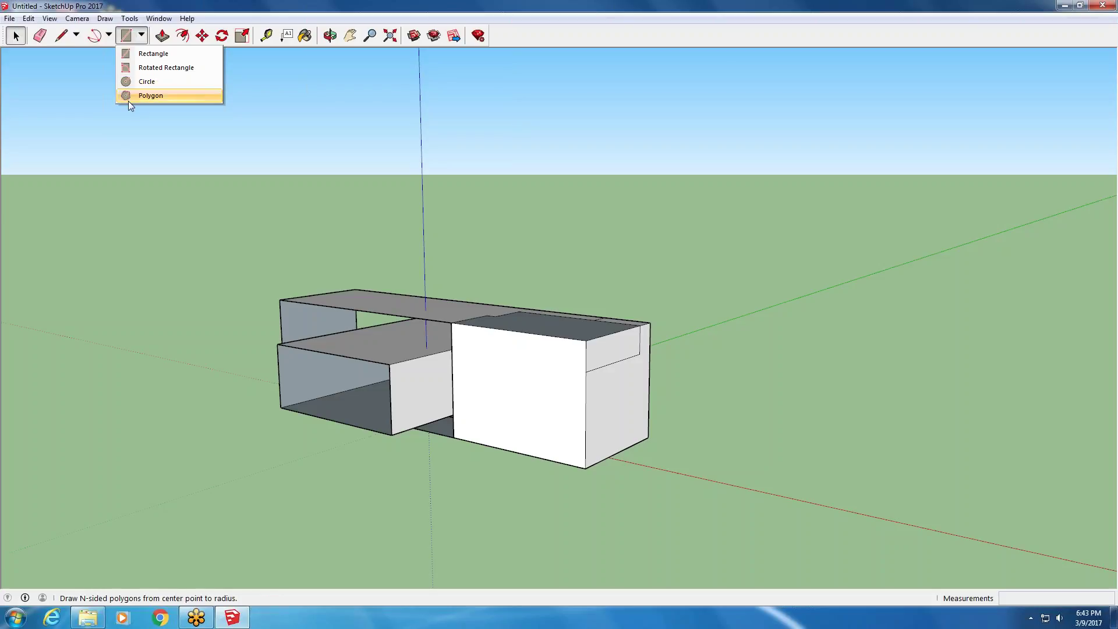
pyautogui.click(128, 82)
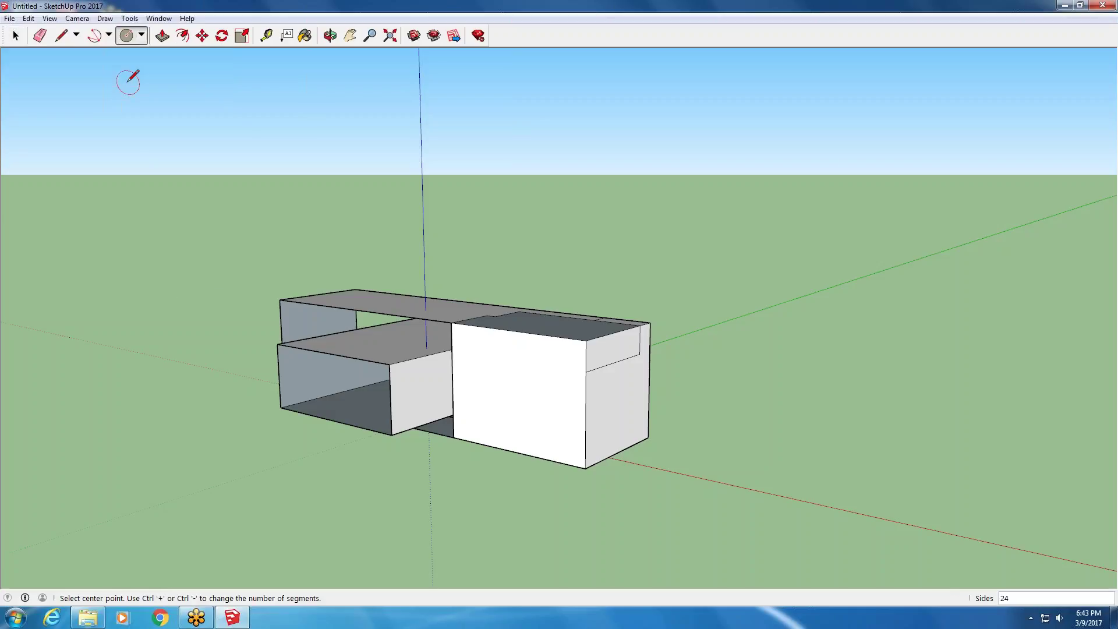
pyautogui.scroll(-3, 46, 157)
pyautogui.moveTo(417, 239); pyautogui.dragTo(408, 396, button='middle')
pyautogui.scroll(2, 426, 382)
pyautogui.click(413, 377)
pyautogui.click(434, 360)
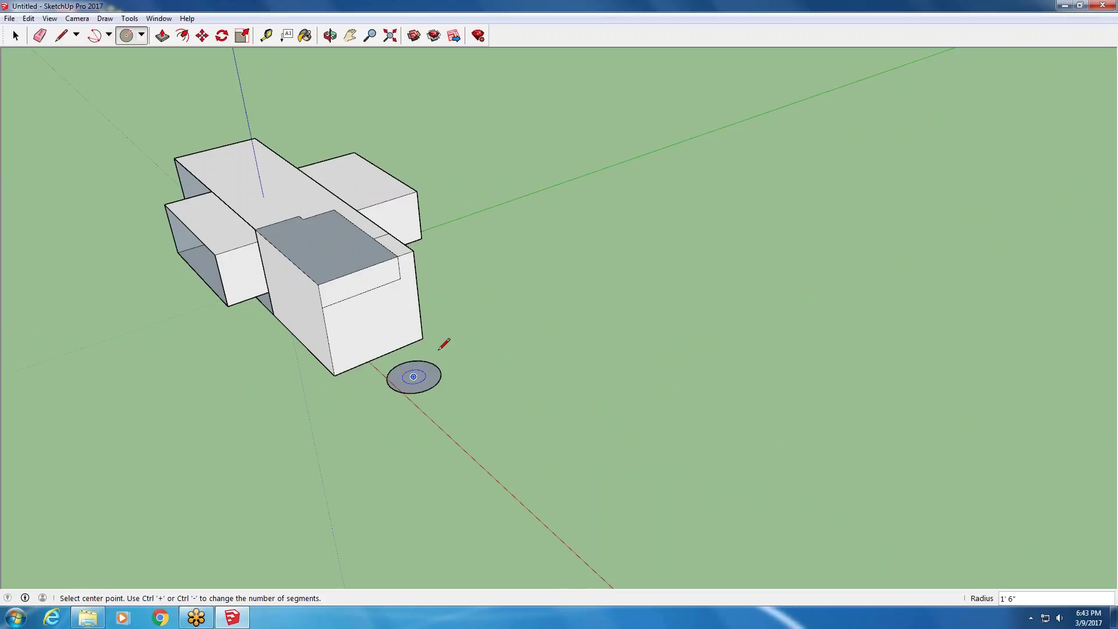
pyautogui.moveTo(410, 352); pyautogui.dragTo(442, 372, button='middle')
pyautogui.scroll(3, 445, 436)
pyautogui.moveTo(444, 436); pyautogui.dragTo(391, 456, button='middle')
pyautogui.click(60, 36)
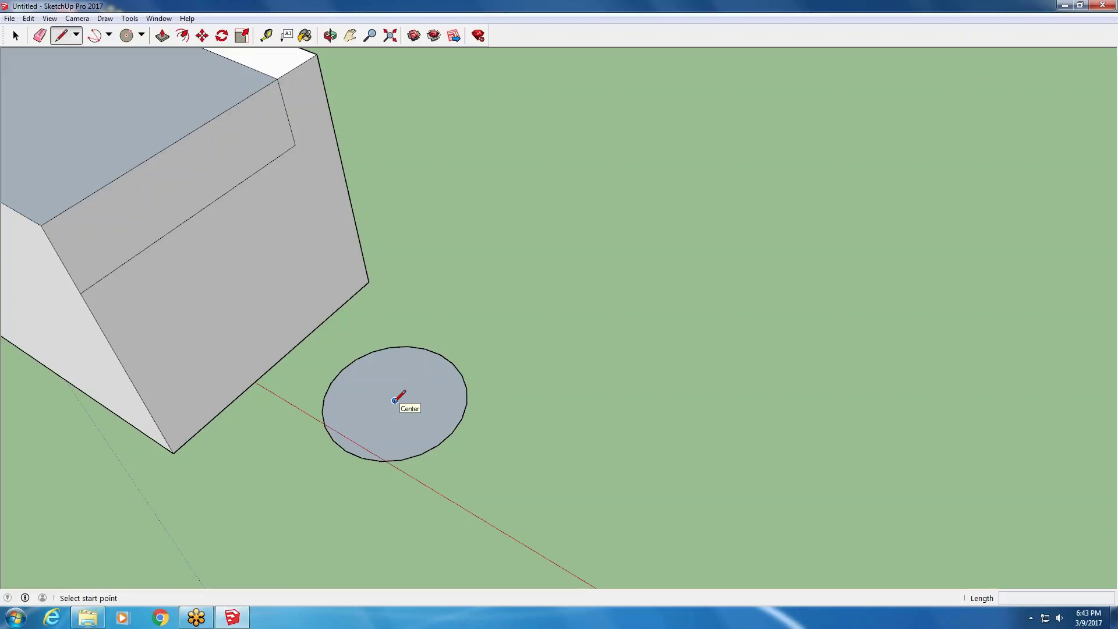
# - Draw a line from the circle's centre out past its edge
pyautogui.click(395, 400)
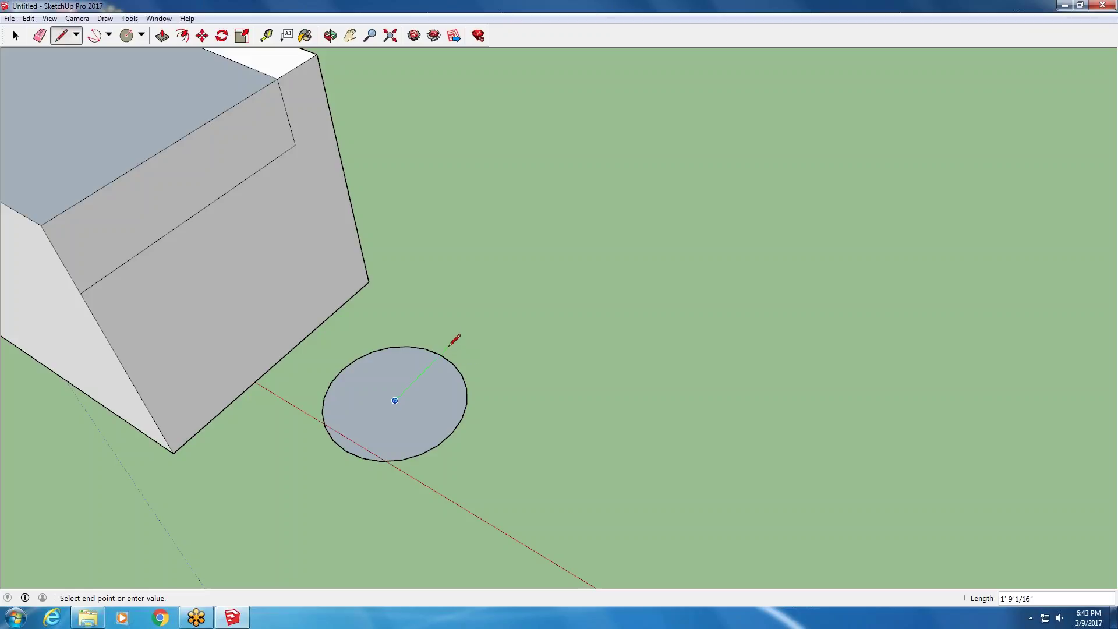
pyautogui.click(439, 354)
pyautogui.scroll(4, 441, 353)
pyautogui.click(474, 319)
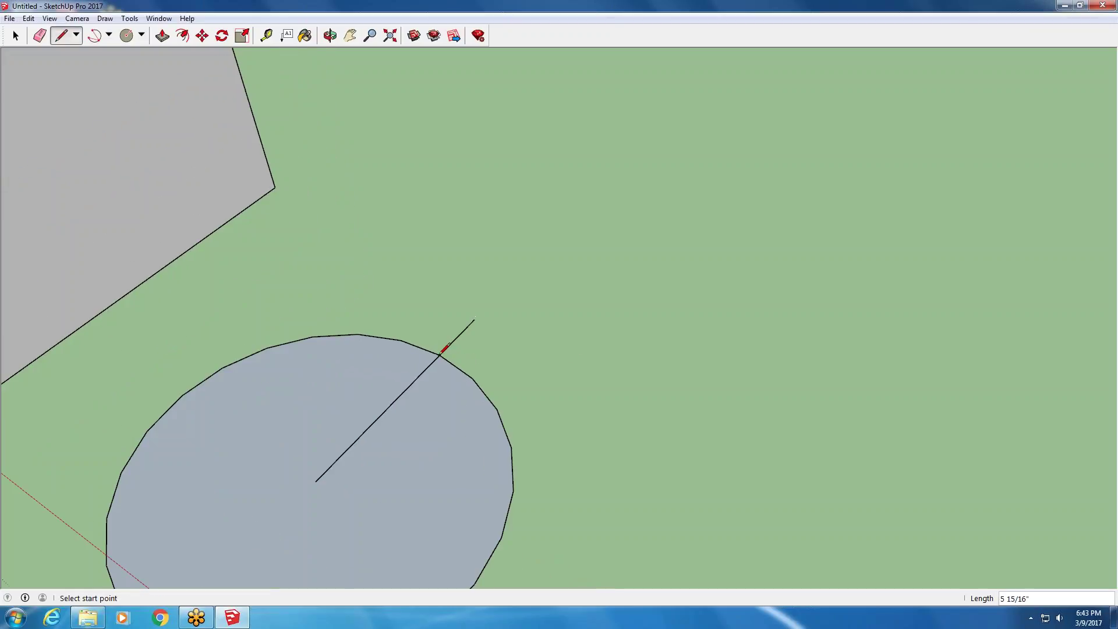
# - Cap the line's tip with a closed, filled triangular arrowhead, then zoom out
pyautogui.click(528, 368)
pyautogui.click(479, 365)
pyautogui.click(439, 312)
pyautogui.click(502, 293)
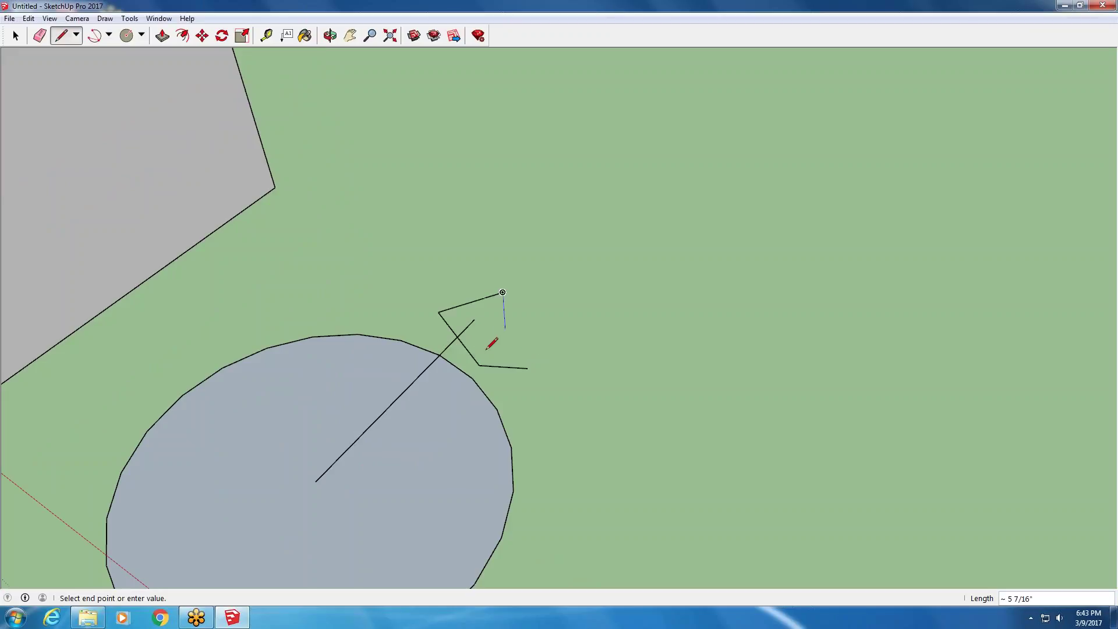
pyautogui.click(478, 365)
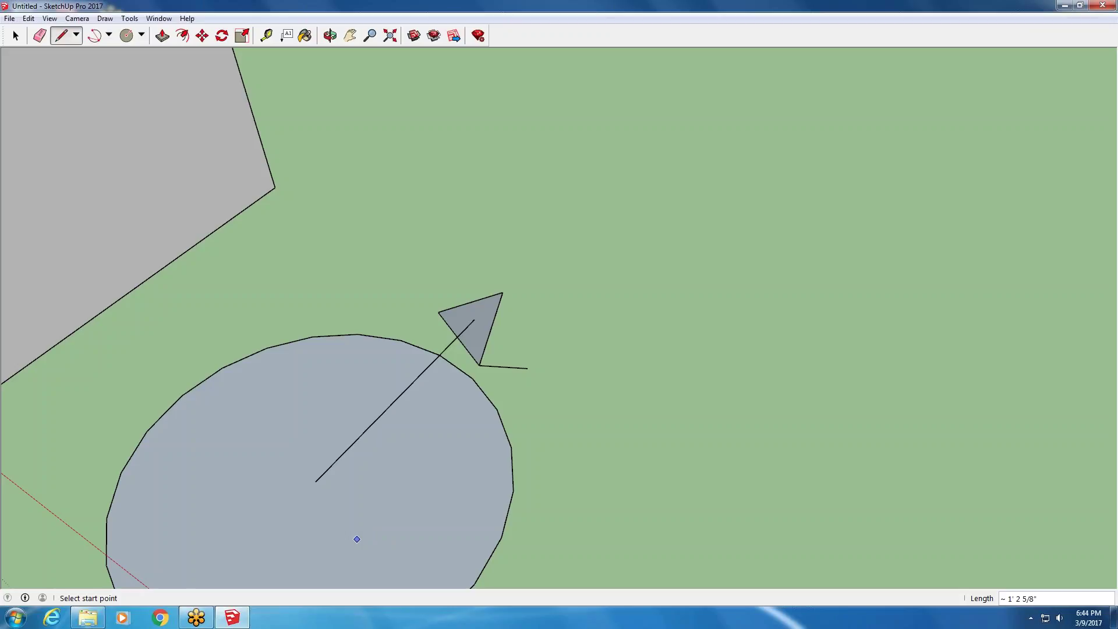
pyautogui.scroll(-6, 381, 429)
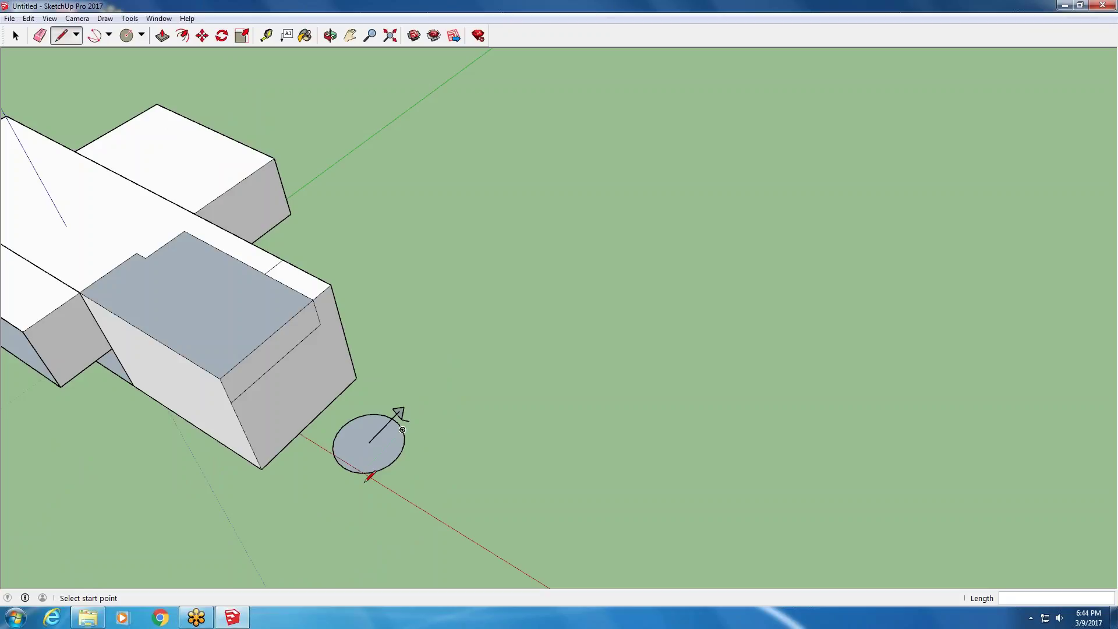
pyautogui.moveTo(76, 624)
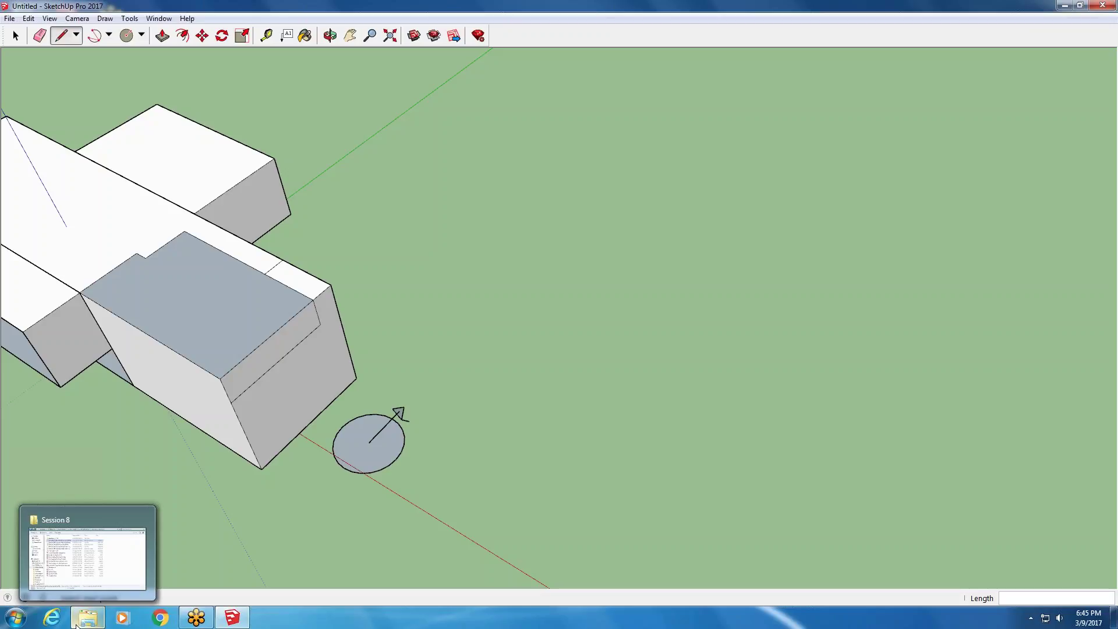
pyautogui.click(161, 617)
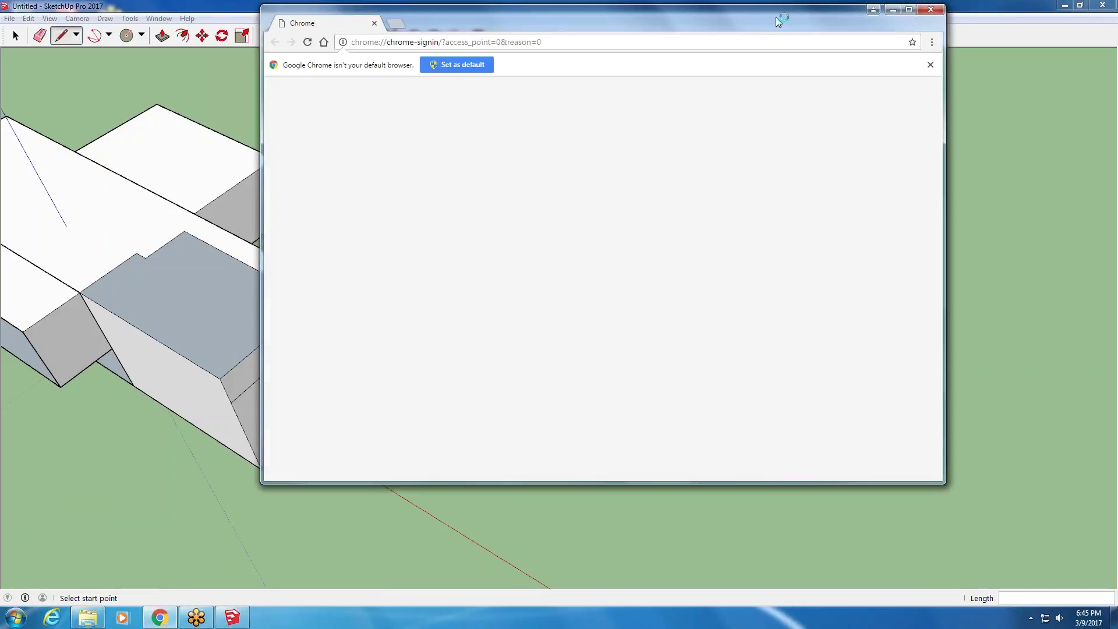
pyautogui.moveTo(776, 17); pyautogui.dragTo(668, 54)
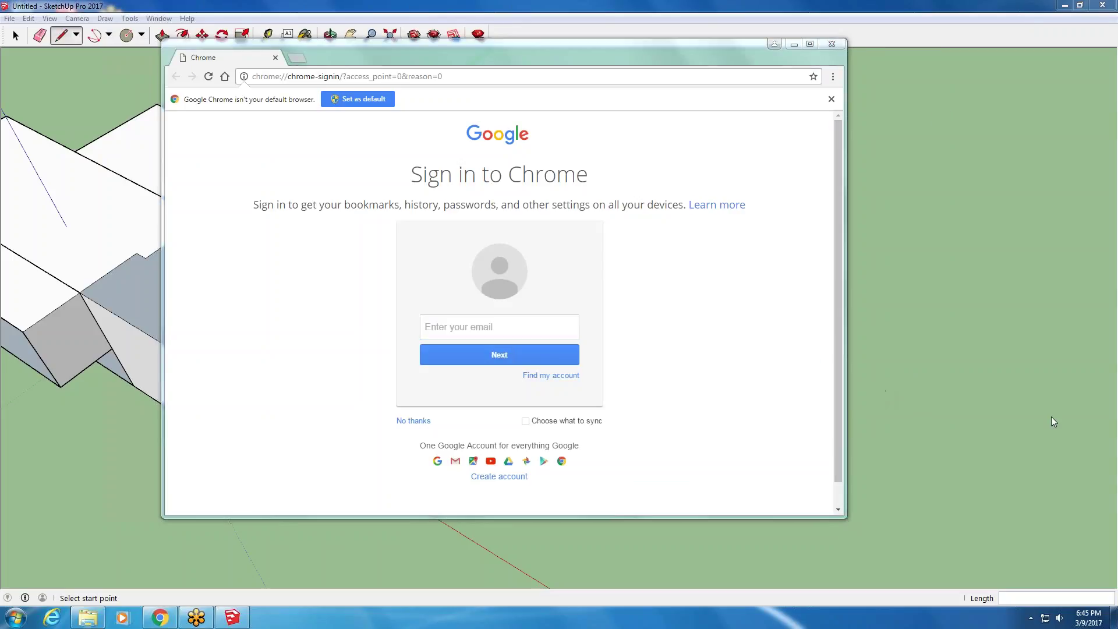
pyautogui.hotkey('alt', 'Tab')
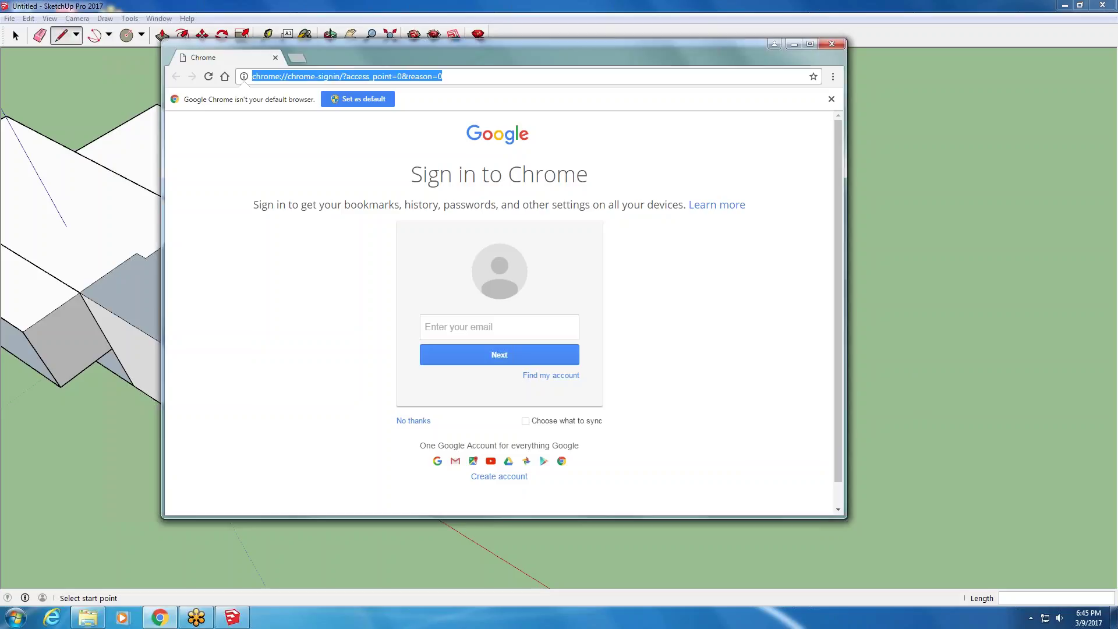
pyautogui.write('www.ivytech.edu')
pyautogui.press('Return')
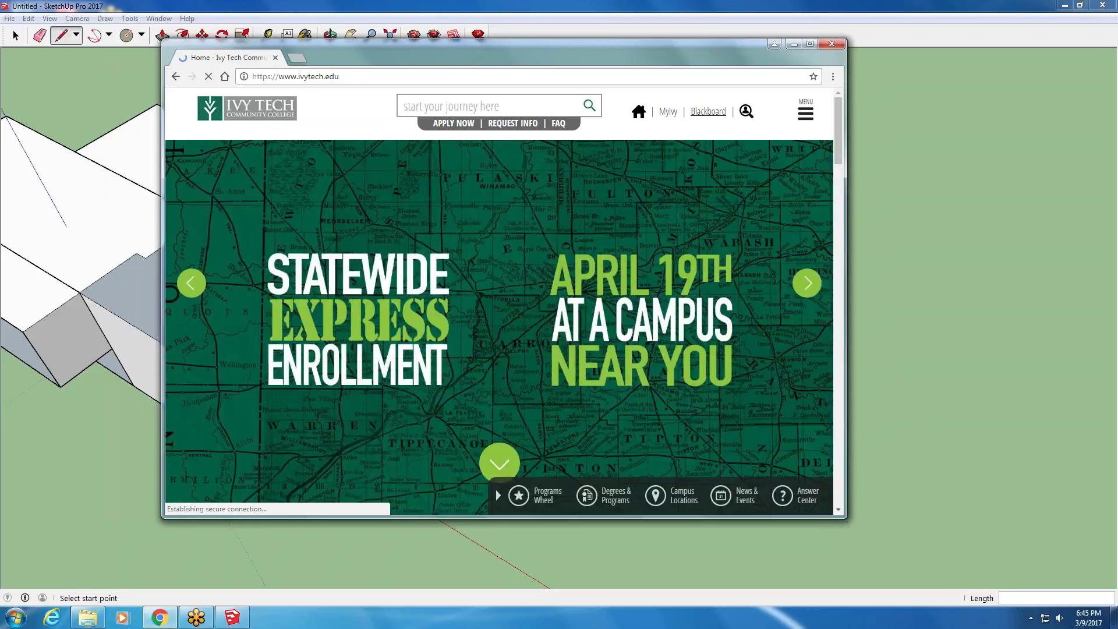
pyautogui.click(708, 112)
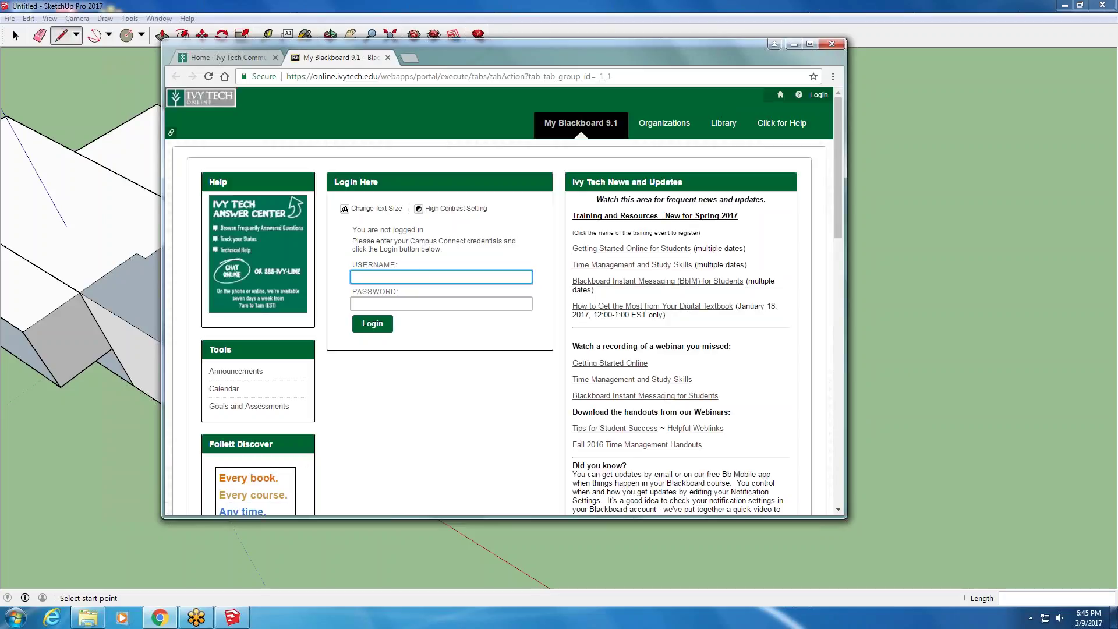
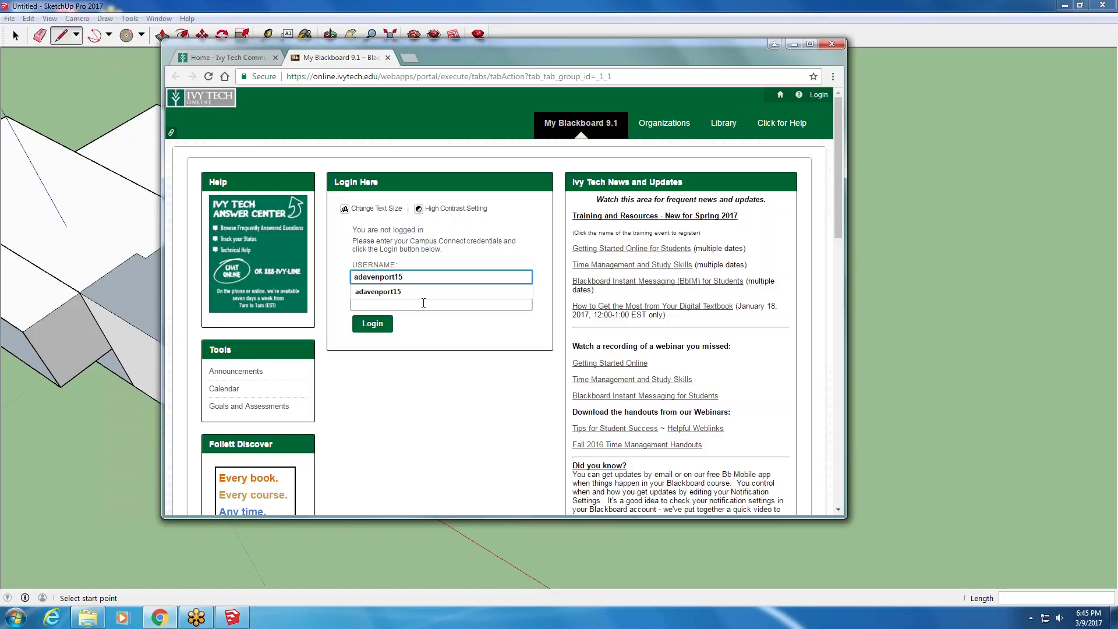
# - Sign in to Blackboard with the account username and password
pyautogui.click(421, 292)
pyautogui.click(424, 302)
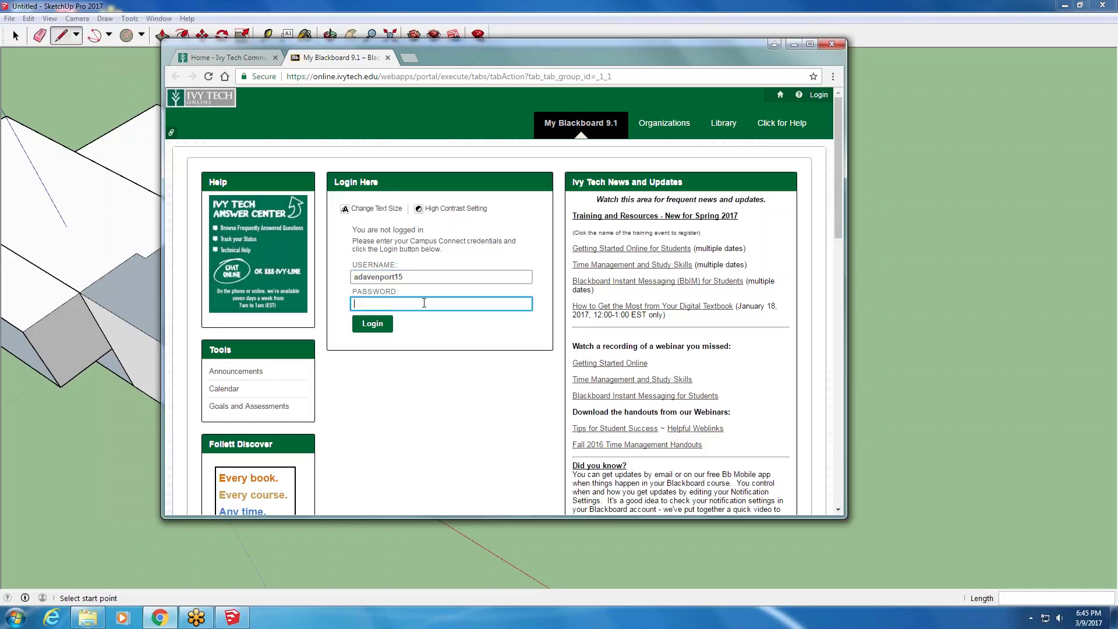
pyautogui.write('••••••••••')
pyautogui.press('Return')
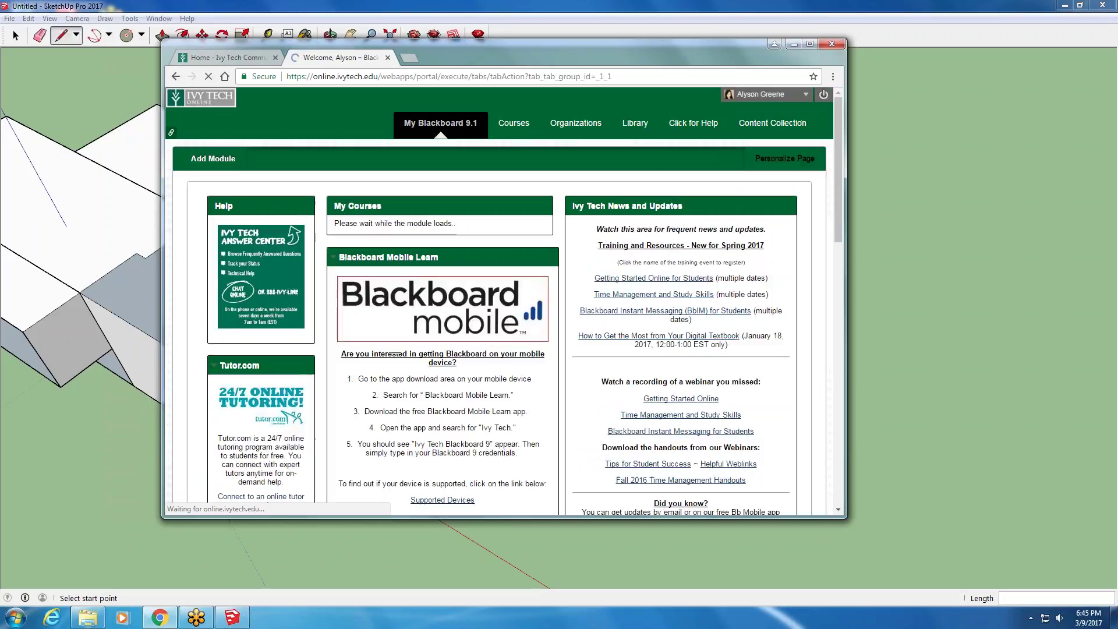
# - Go through EDSN115 Spring 2017, Class Sessions and Session 8 to Extra Videos, then minimize Chrome
pyautogui.scroll(-4, 443, 291)
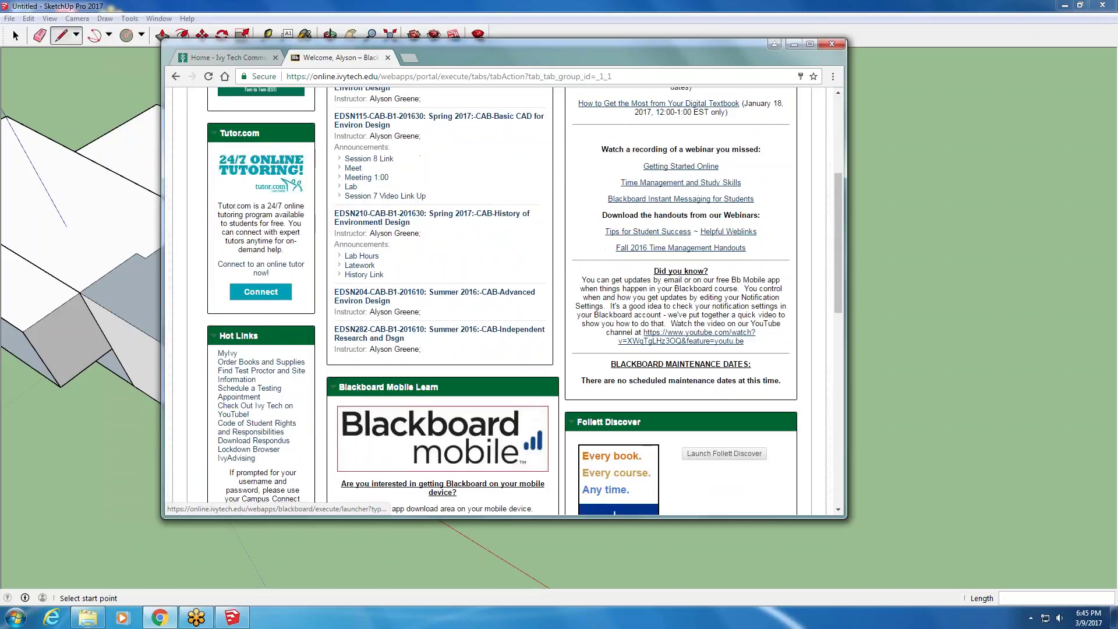
pyautogui.scroll(1, 459, 152)
pyautogui.click(464, 176)
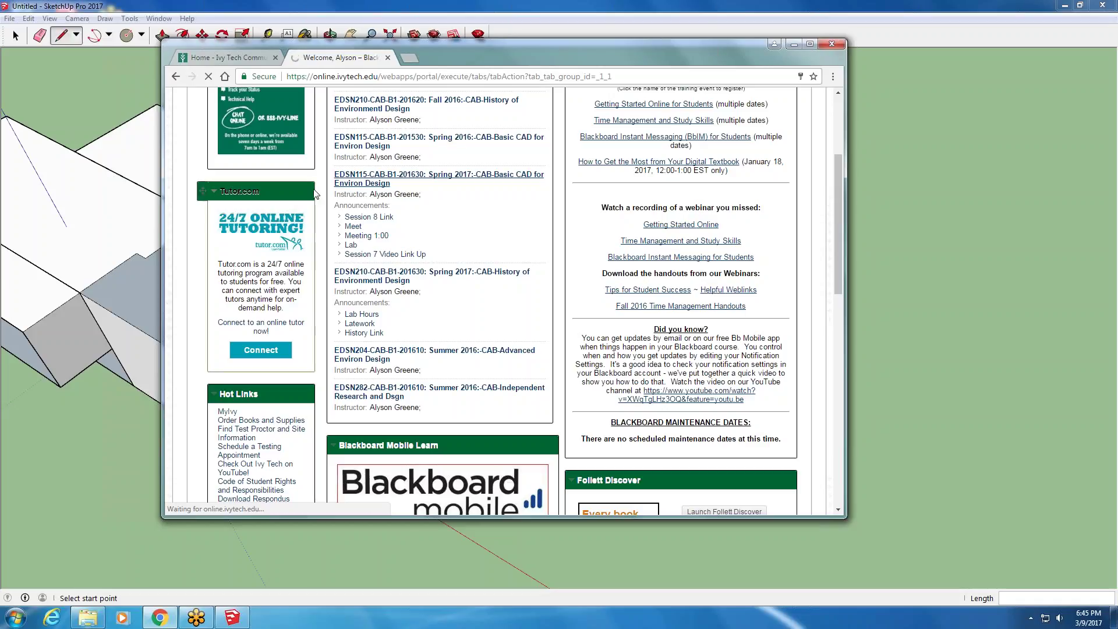
pyautogui.click(170, 281)
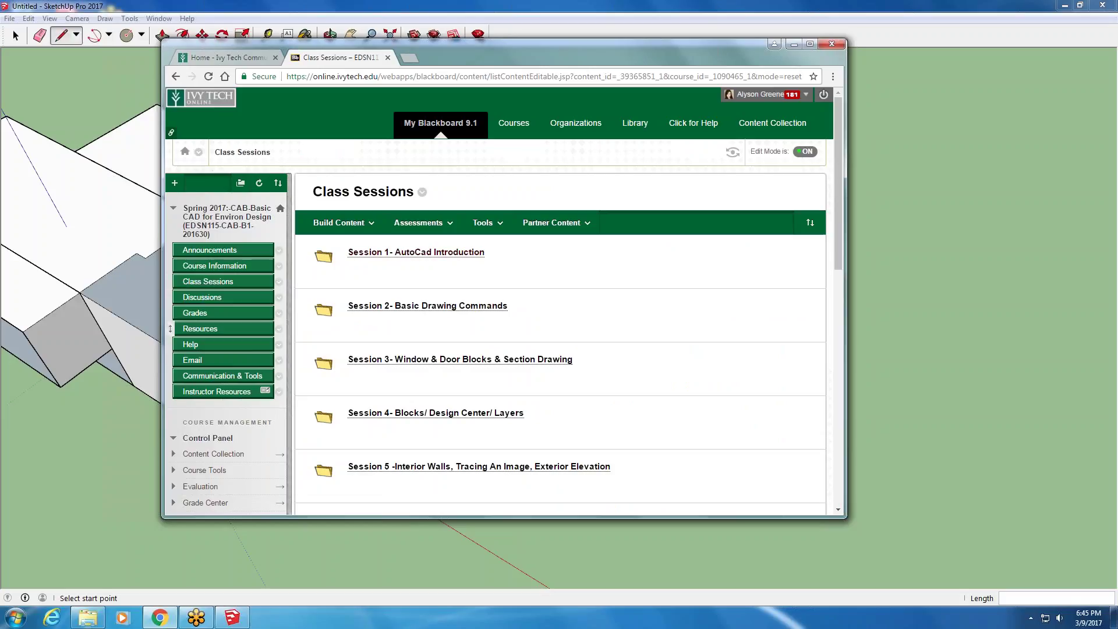
pyautogui.scroll(-5, 300, 326)
pyautogui.click(300, 326)
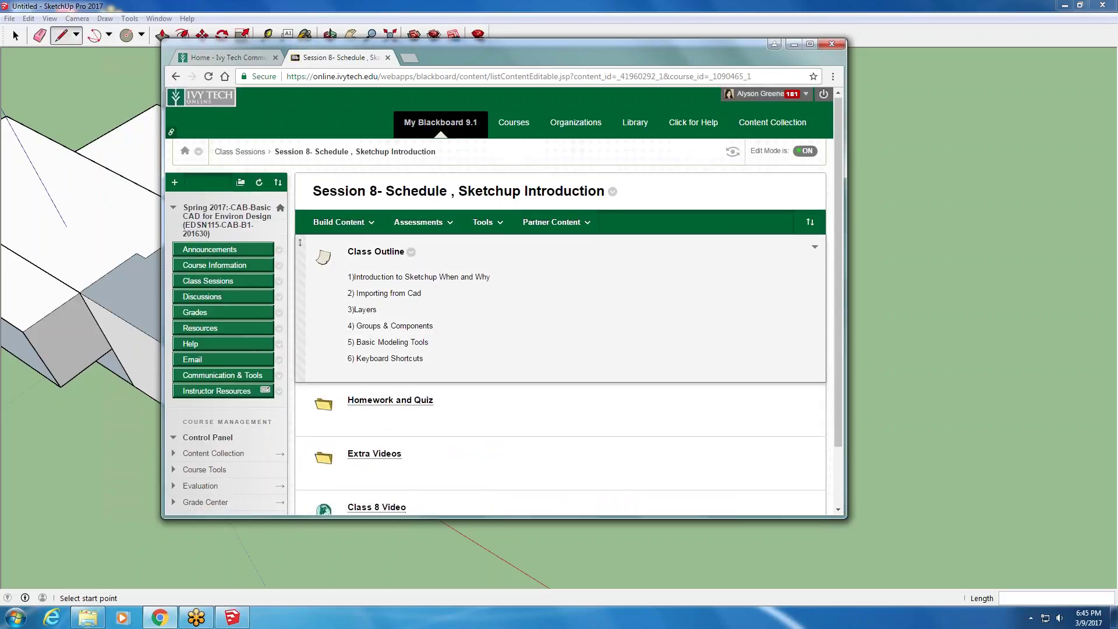
pyautogui.click(375, 382)
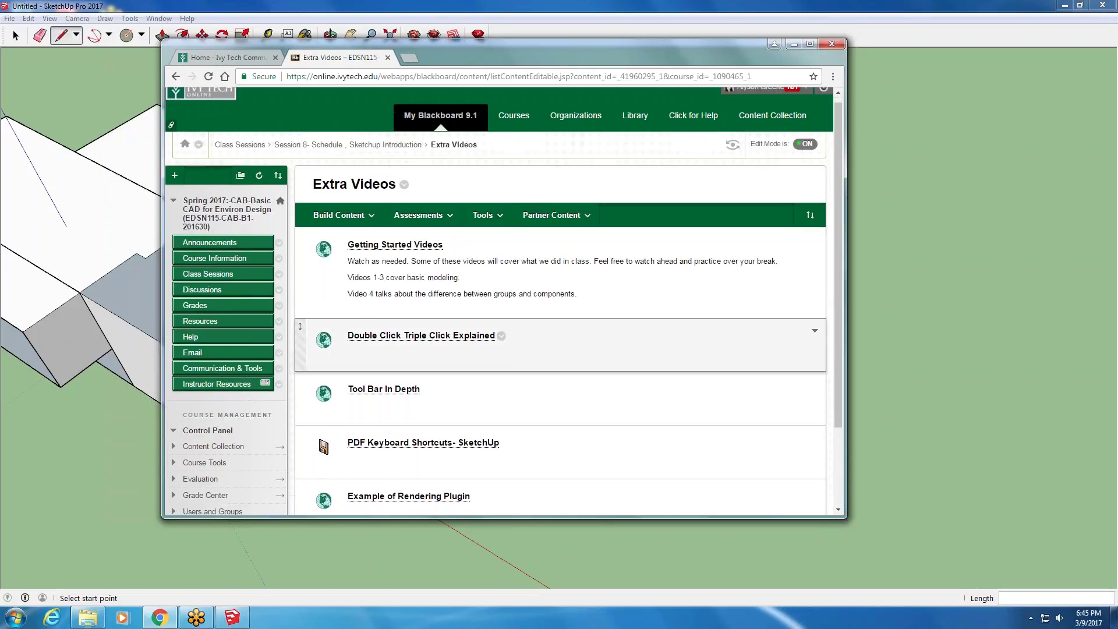
pyautogui.scroll(-2, 398, 250)
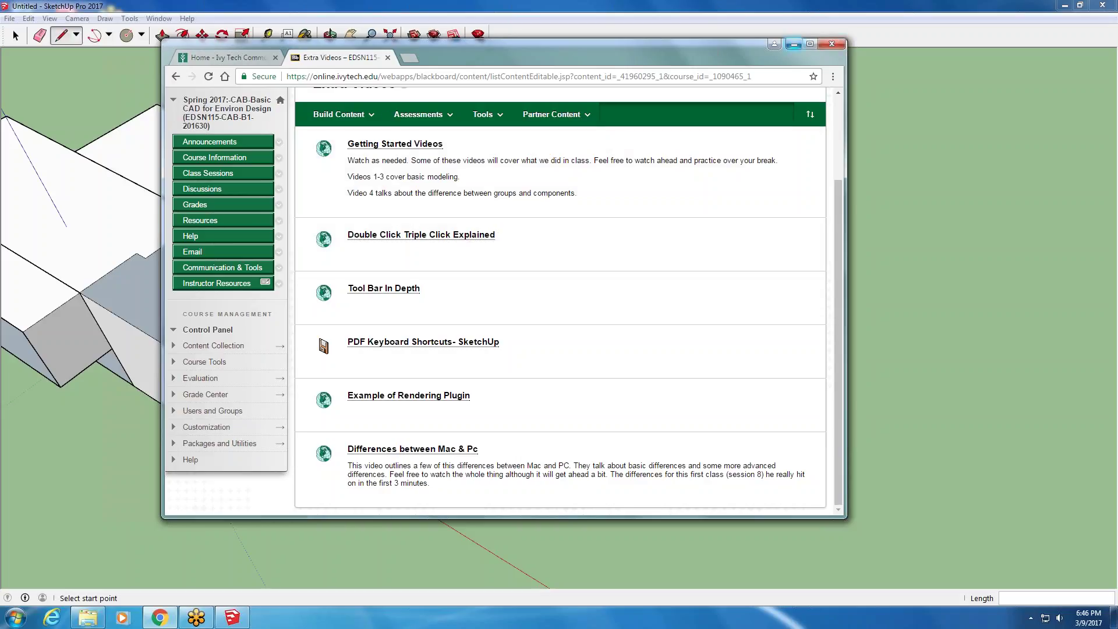
pyautogui.click(794, 44)
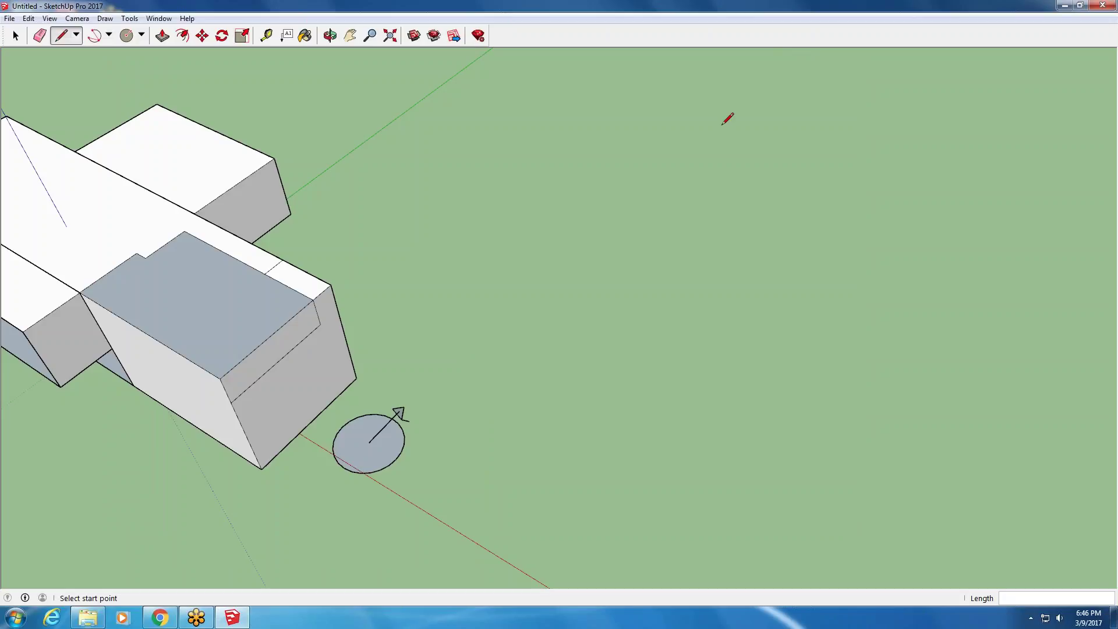
# - Select all geometry with Ctrl+A and delete it, leaving only the axes
pyautogui.scroll(-4, 559, 275)
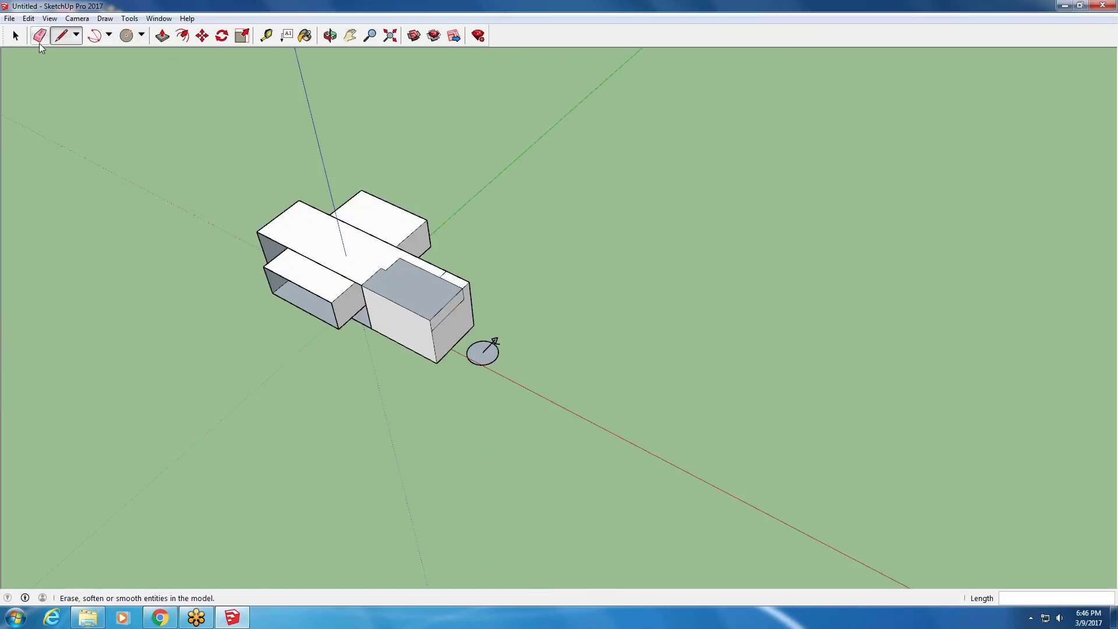
pyautogui.click(14, 35)
pyautogui.hotkey('ctrl', 'a')
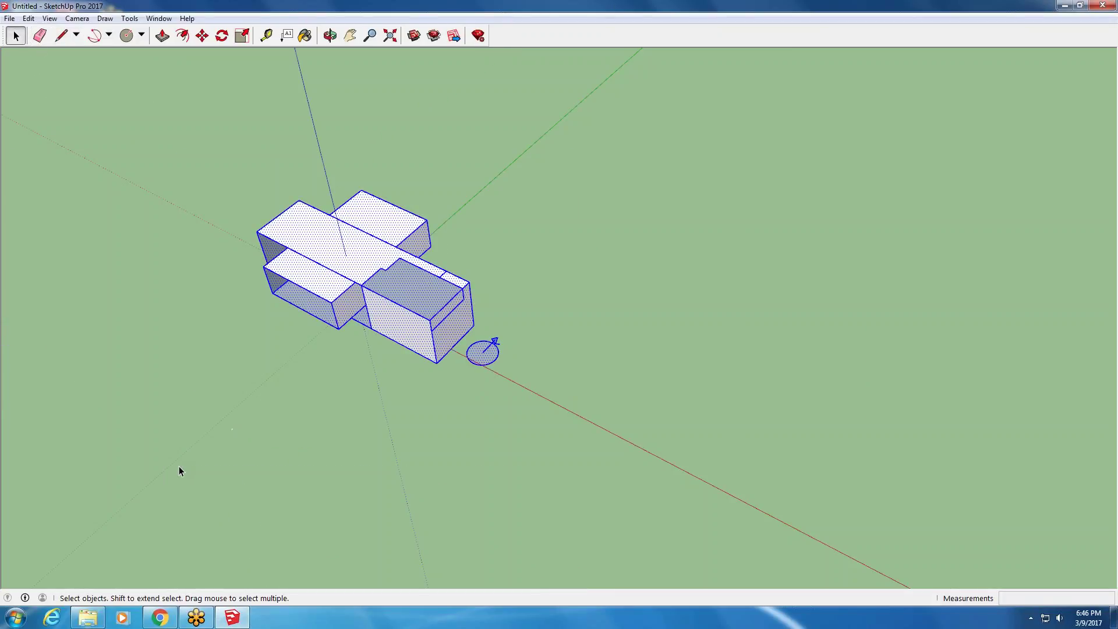
pyautogui.press('Delete')
pyautogui.moveTo(124, 304); pyautogui.dragTo(191, 567, button='middle')
pyautogui.click(160, 617)
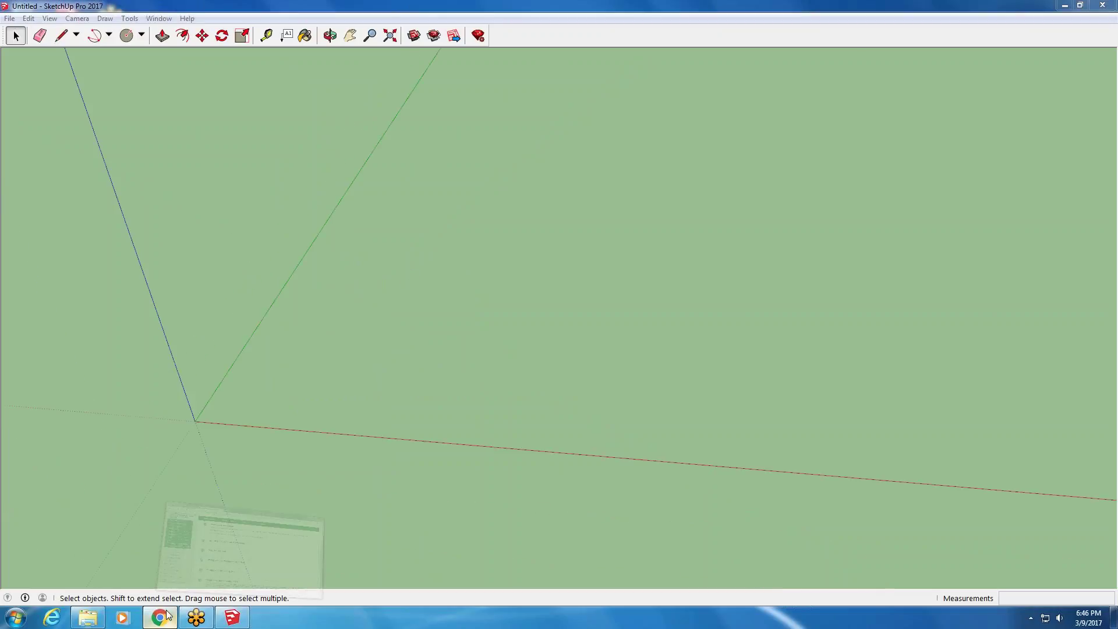
# - From Session 8's Homework and Quiz folder, download Session 8 Rubric.docx and open it in Word
pyautogui.click(331, 115)
pyautogui.scroll(2, 561, 105)
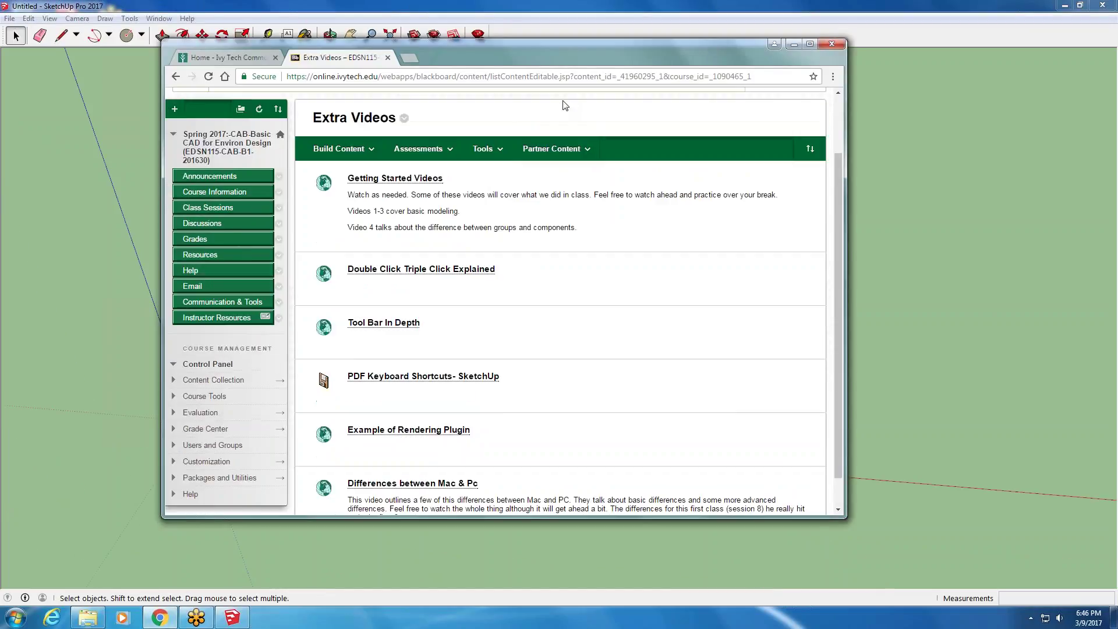
pyautogui.click(349, 153)
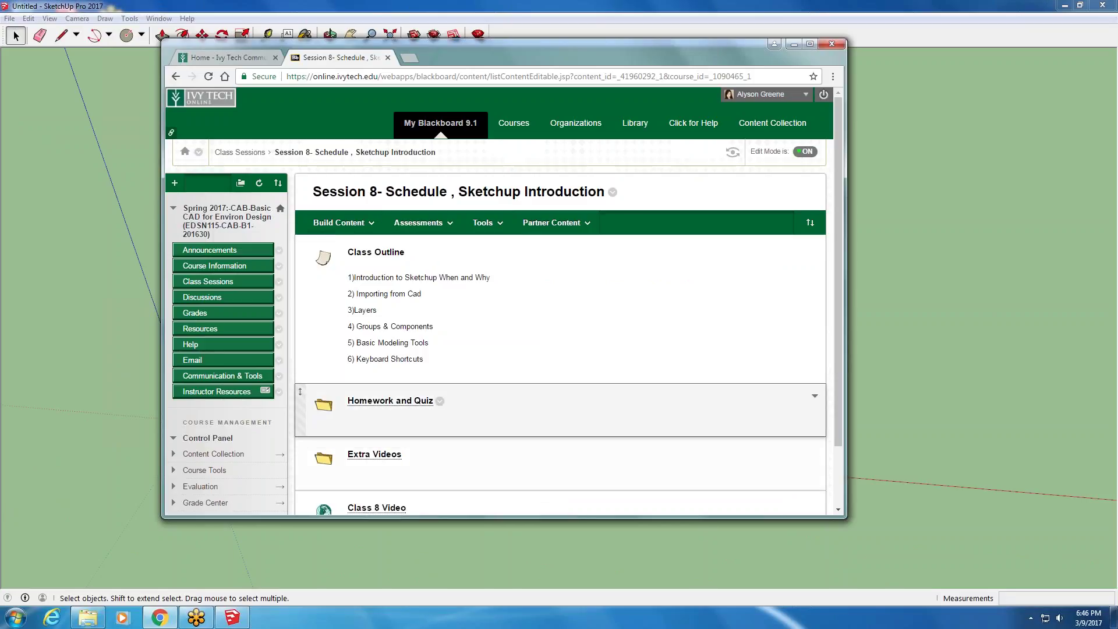
pyautogui.click(432, 403)
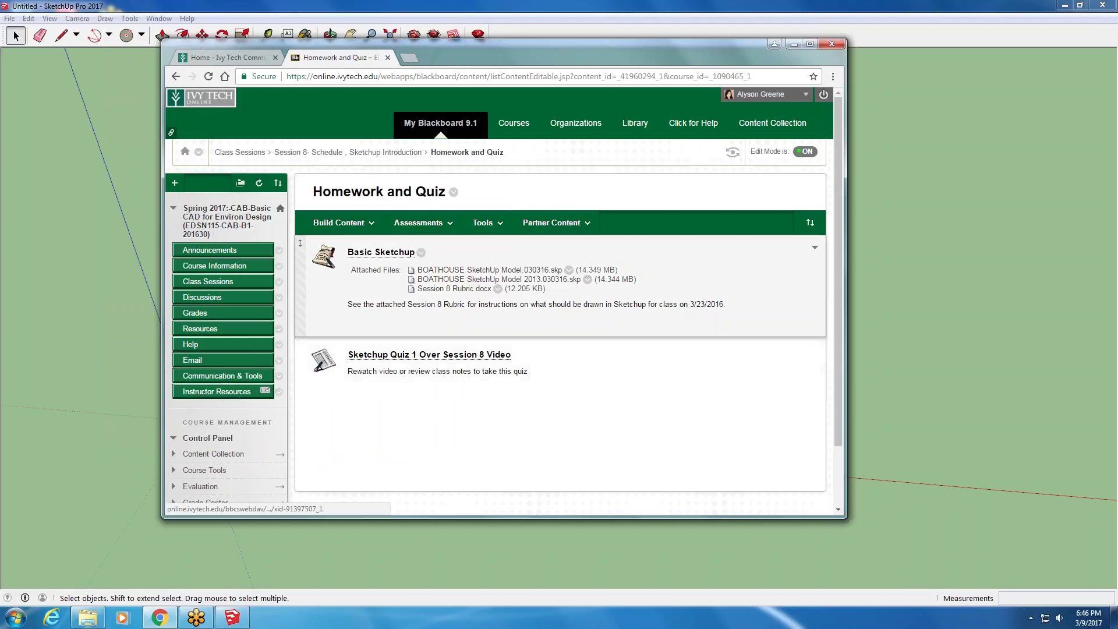
pyautogui.click(466, 289)
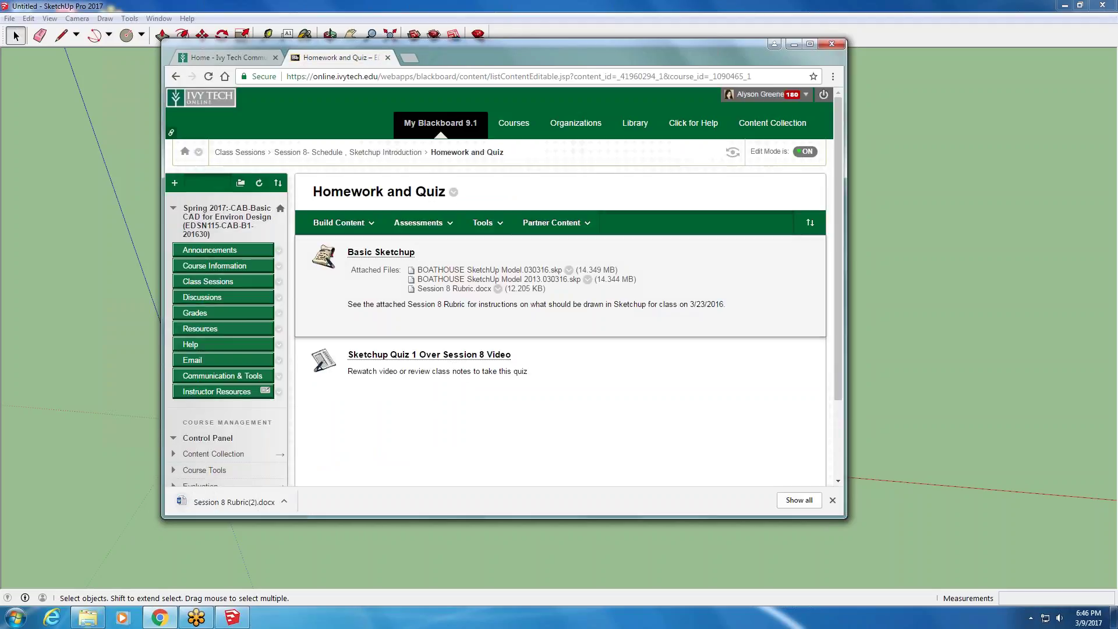
pyautogui.click(227, 502)
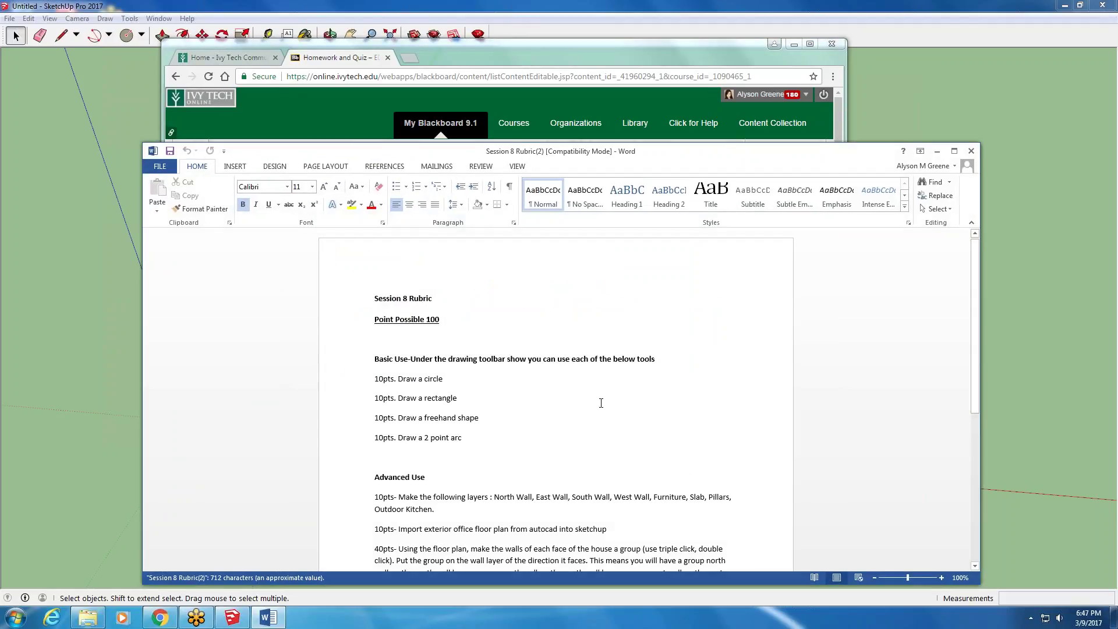
# - Scroll the rubric to the Advanced Use section, minimize Chrome, and move Word to the right
pyautogui.scroll(-3, 579, 402)
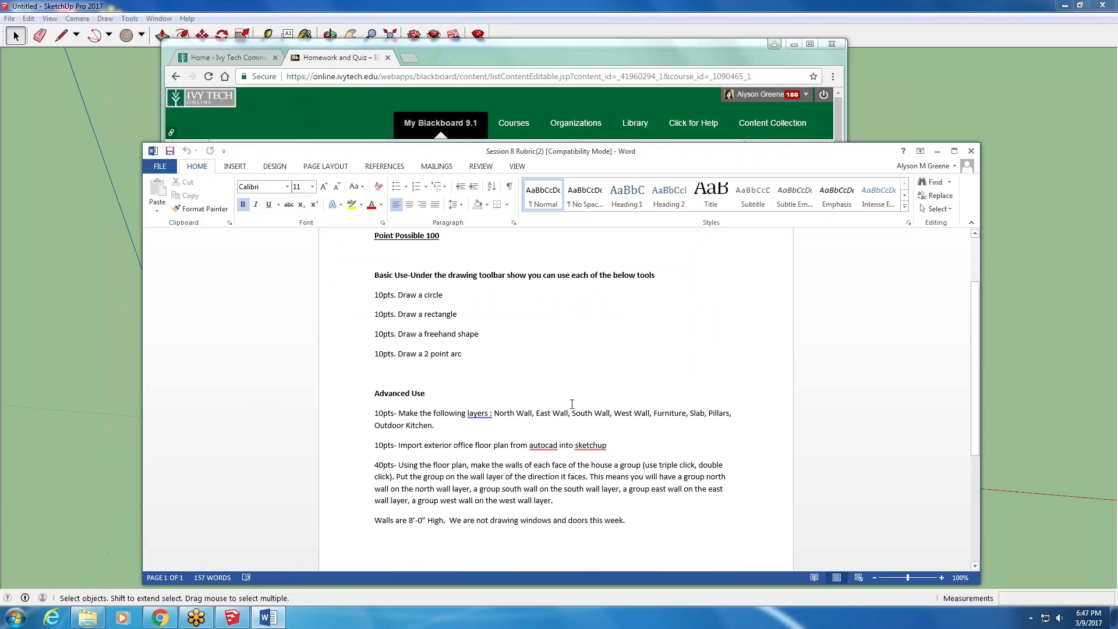
pyautogui.click(794, 44)
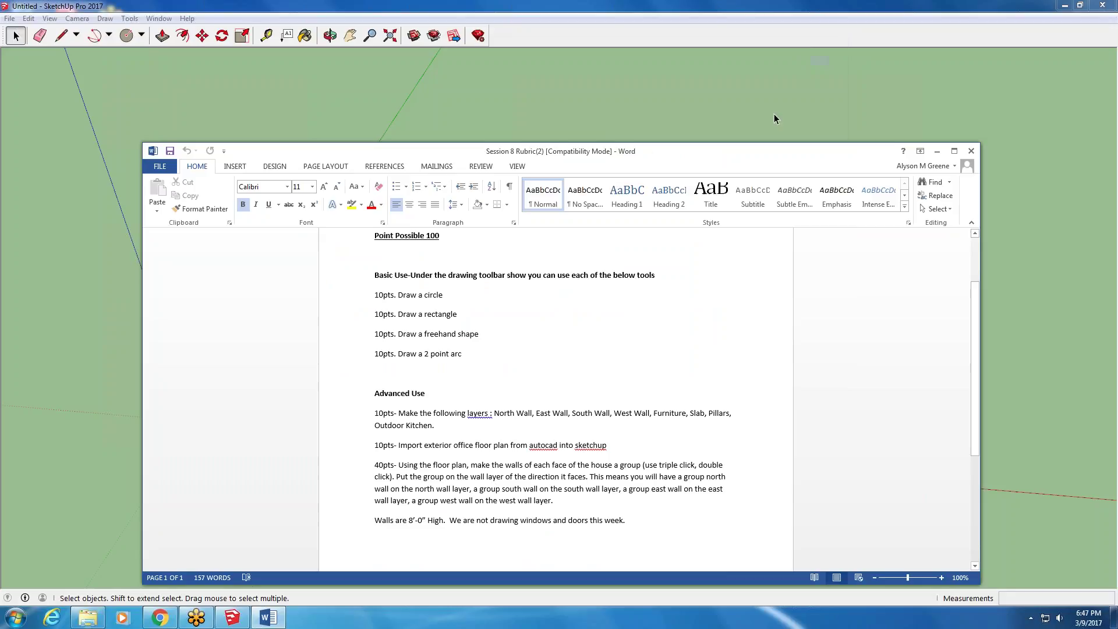
pyautogui.moveTo(663, 157)
pyautogui.mouseDown()
pyautogui.moveTo(691, 166)
pyautogui.moveTo(950, 92)
pyautogui.moveTo(856, 109)
pyautogui.mouseUp()
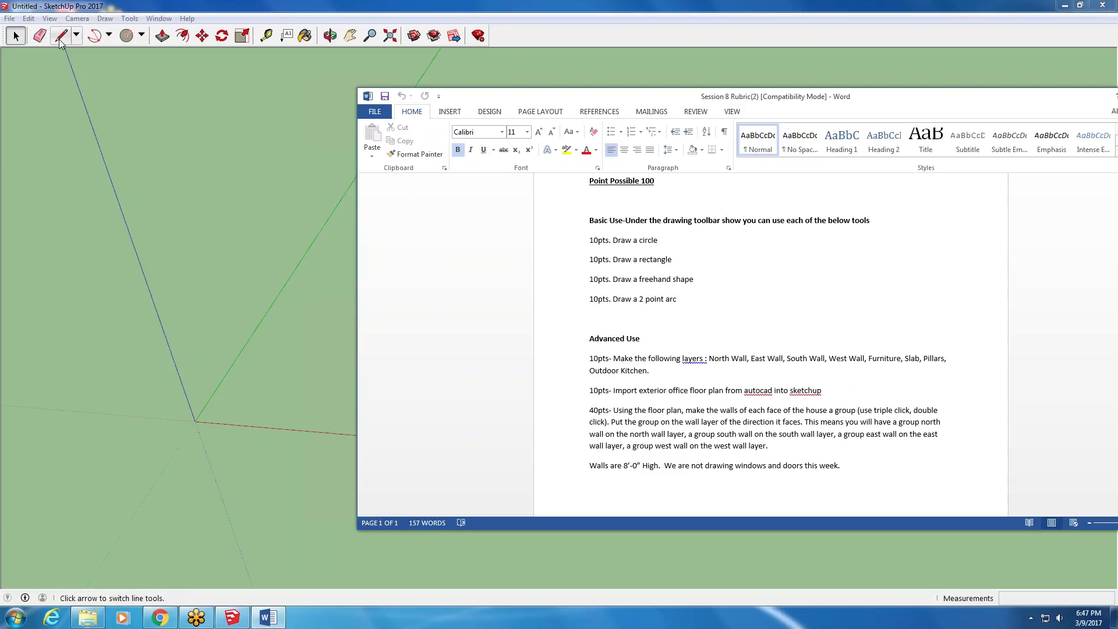
# - Draw a circle near the axis origin, then bring the rubric back up
pyautogui.click(126, 36)
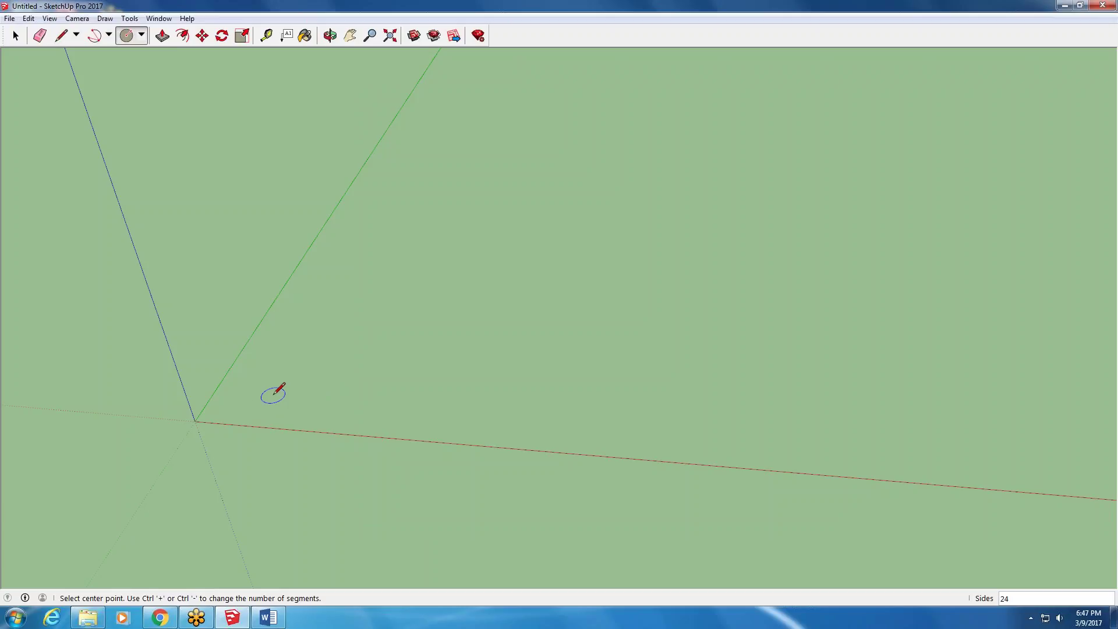
pyautogui.click(234, 396)
pyautogui.click(254, 382)
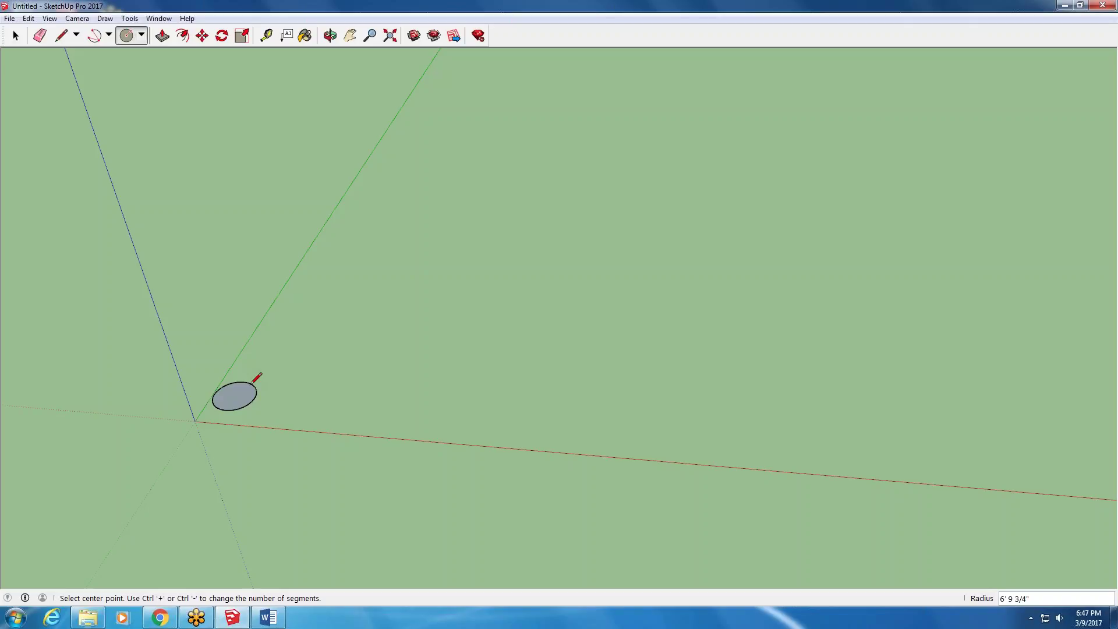
pyautogui.click(276, 620)
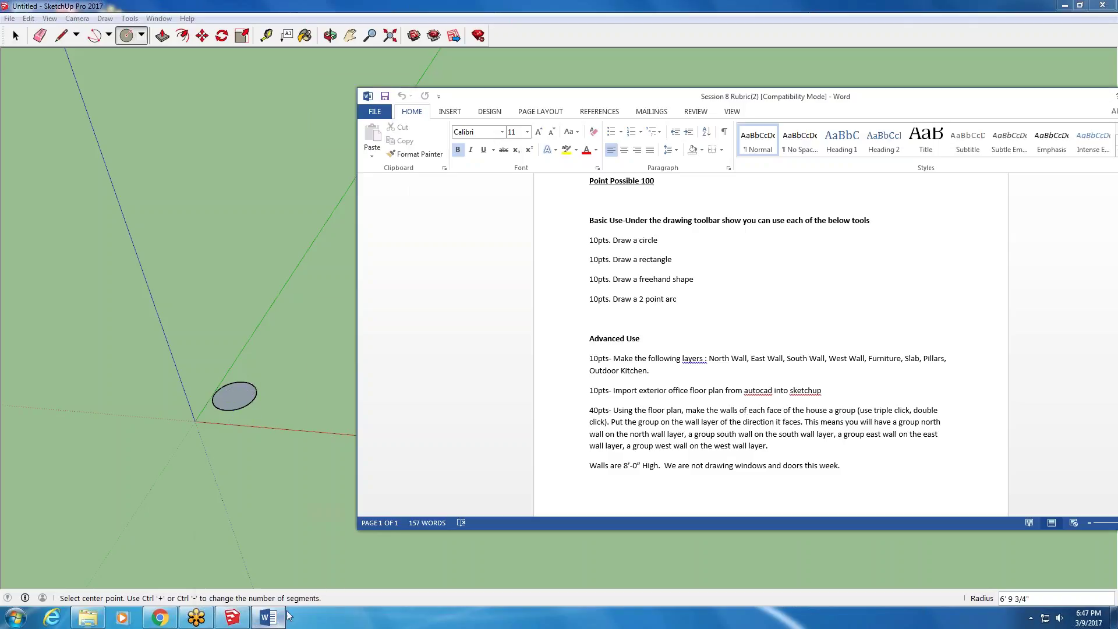
# - Draw a long, narrow rectangle beside the circle with the Rectangle tool
pyautogui.click(141, 35)
pyautogui.click(150, 53)
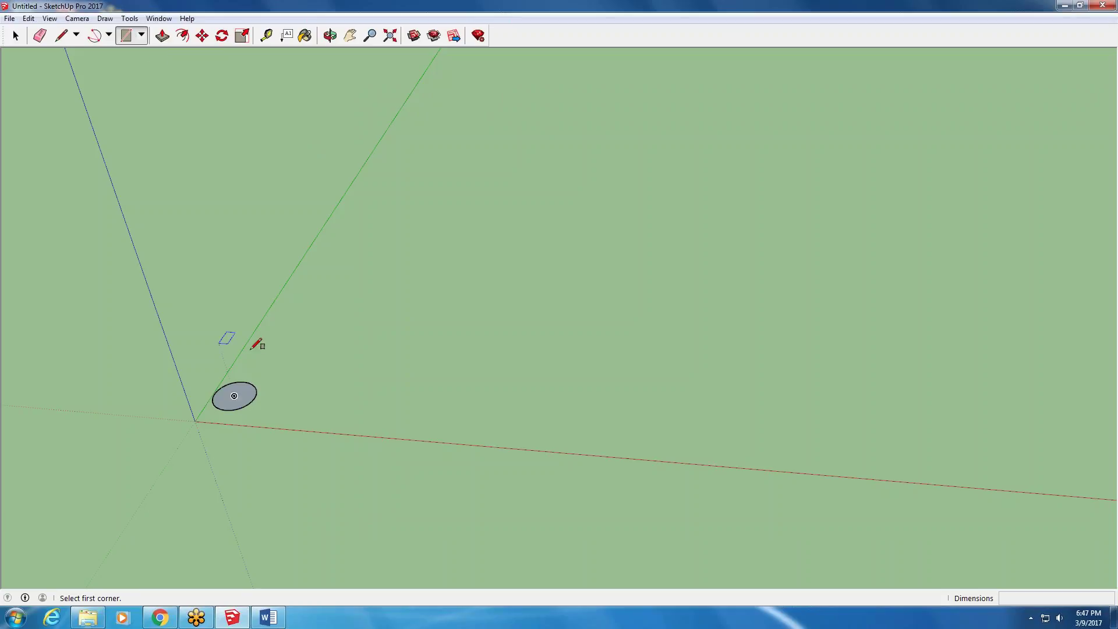
pyautogui.click(268, 387)
pyautogui.click(326, 338)
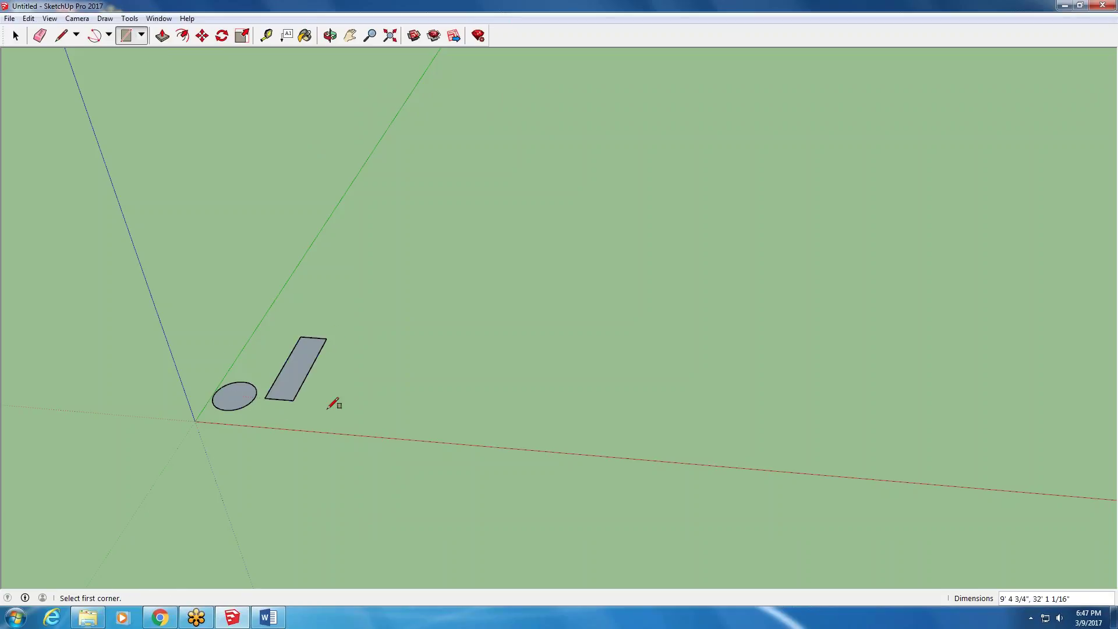
pyautogui.click(267, 619)
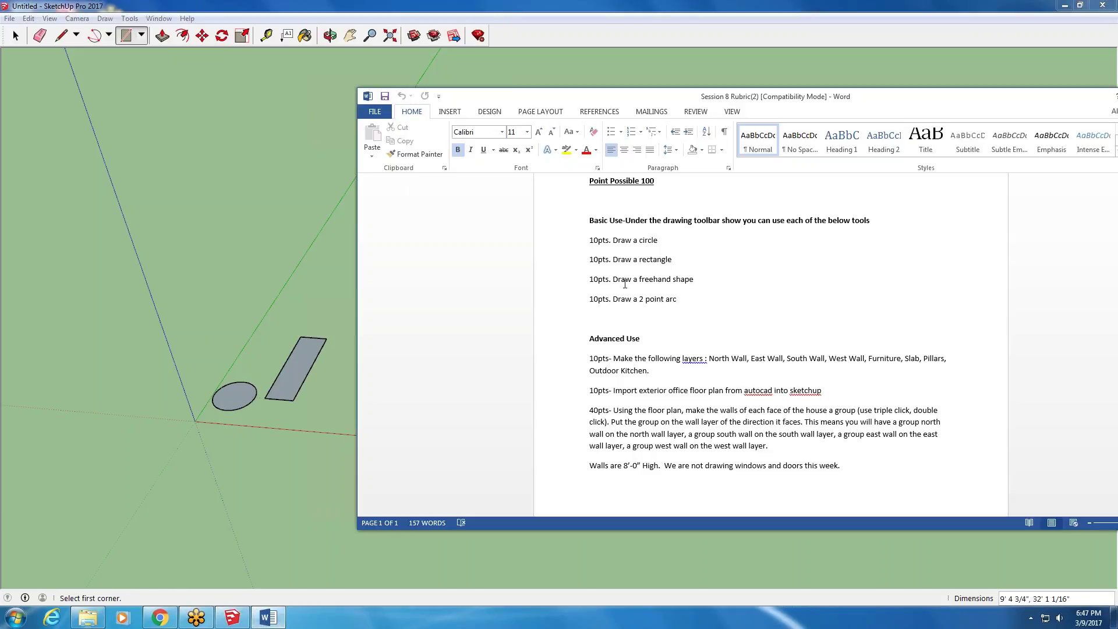
# - Trace a closed four-sided freehand face with the Line tool next to the rectangle
pyautogui.click(62, 36)
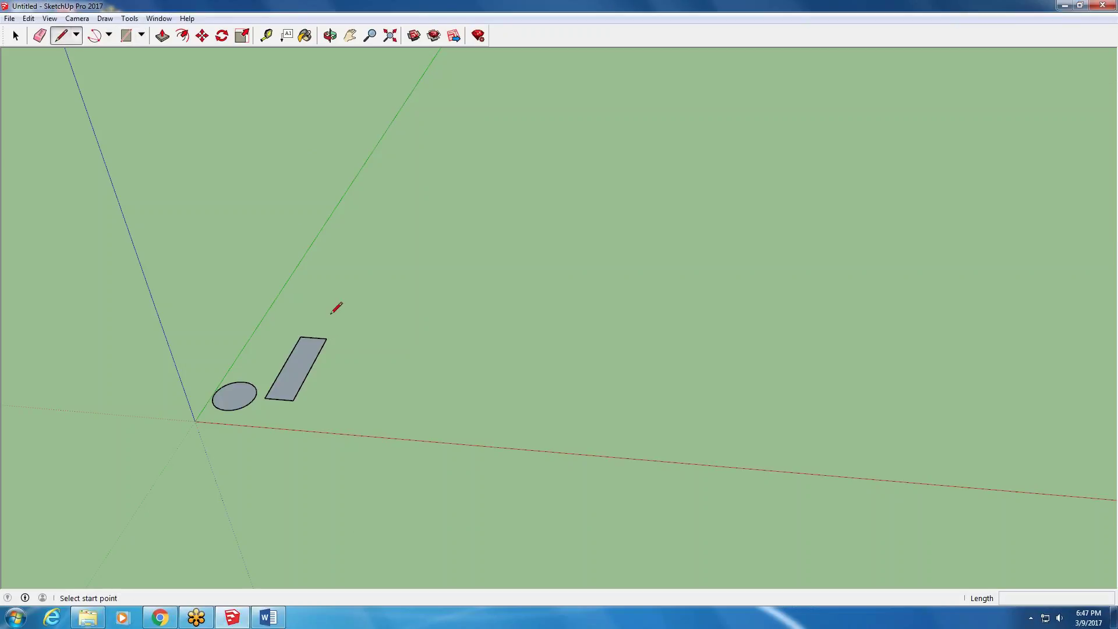
pyautogui.click(355, 378)
pyautogui.click(351, 354)
pyautogui.click(376, 332)
pyautogui.click(381, 357)
pyautogui.click(355, 379)
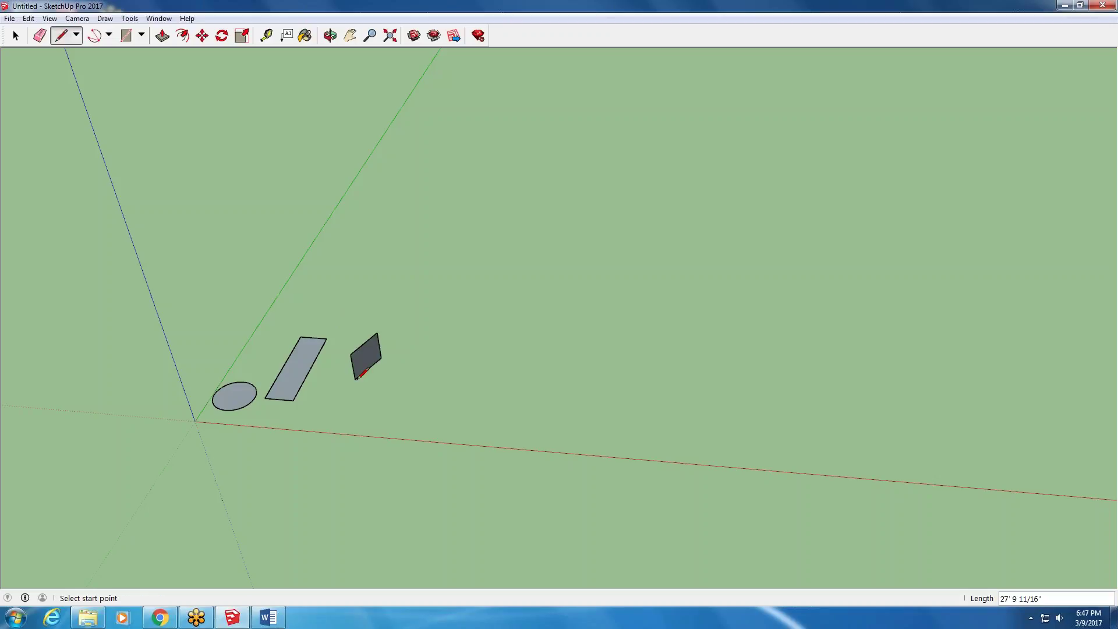
pyautogui.moveTo(381, 357); pyautogui.dragTo(312, 349, button='middle')
pyautogui.scroll(2, 319, 344)
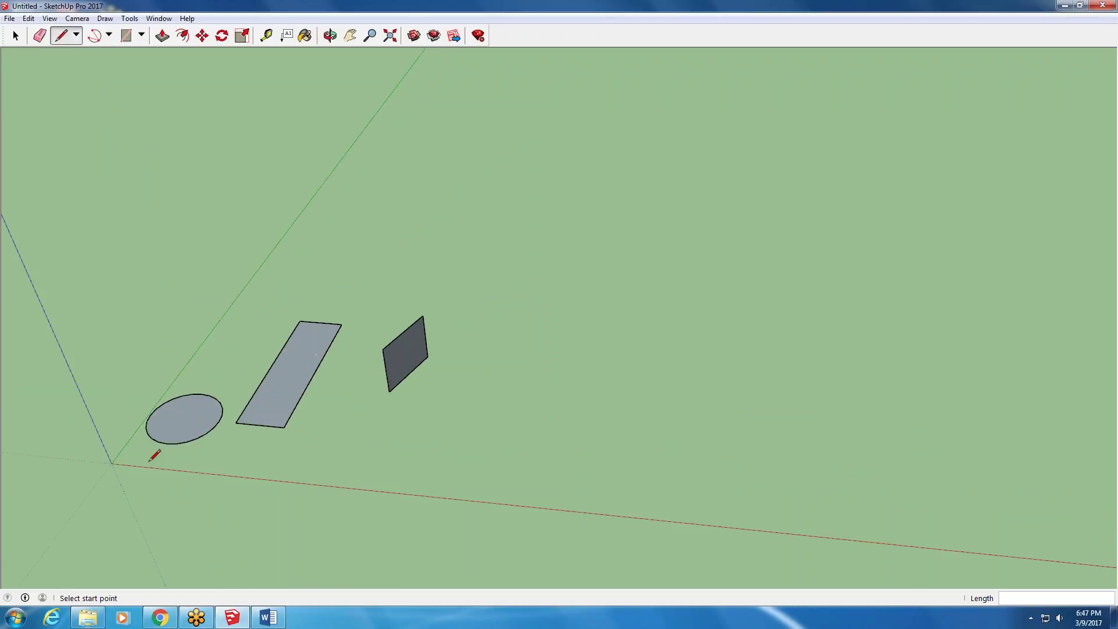
pyautogui.scroll(-3, 349, 370)
pyautogui.moveTo(368, 375)
pyautogui.mouseDown(button='middle')
pyautogui.moveTo(387, 306)
pyautogui.moveTo(367, 372)
pyautogui.mouseUp(button='middle')
pyautogui.click(266, 618)
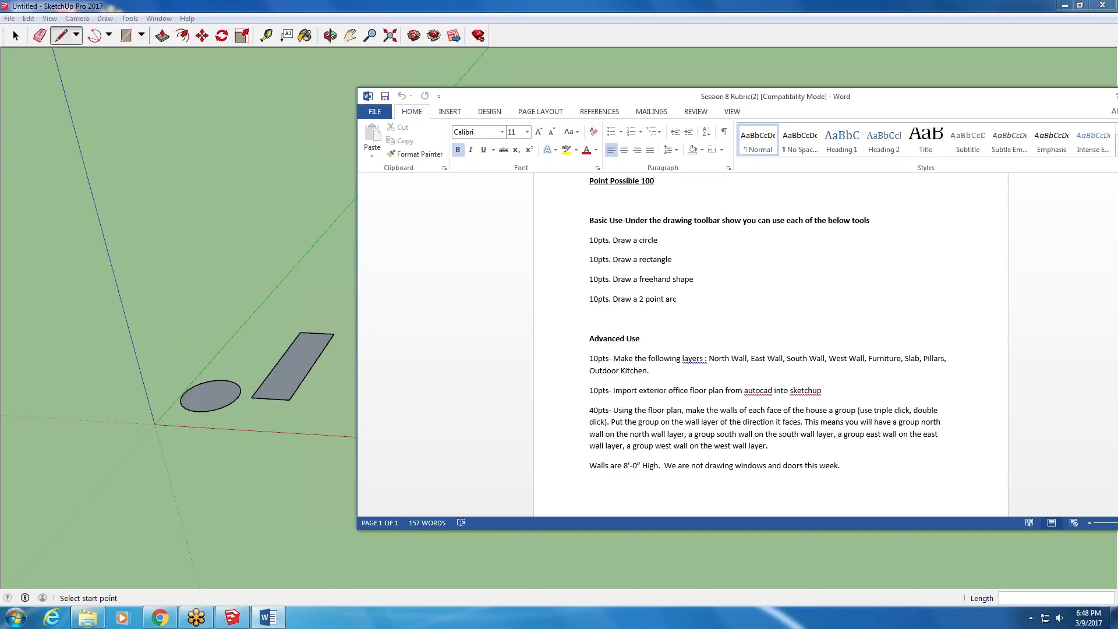
# - Draw a 2 Point Arc beside the shapes, then bring the rubric back up
pyautogui.click(110, 35)
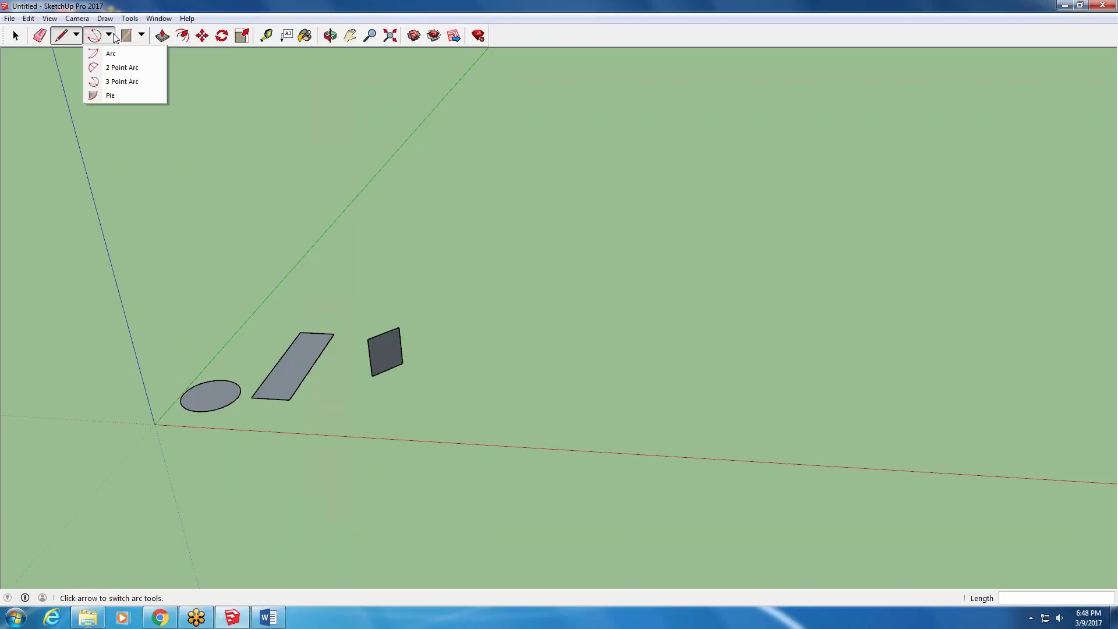
pyautogui.click(124, 69)
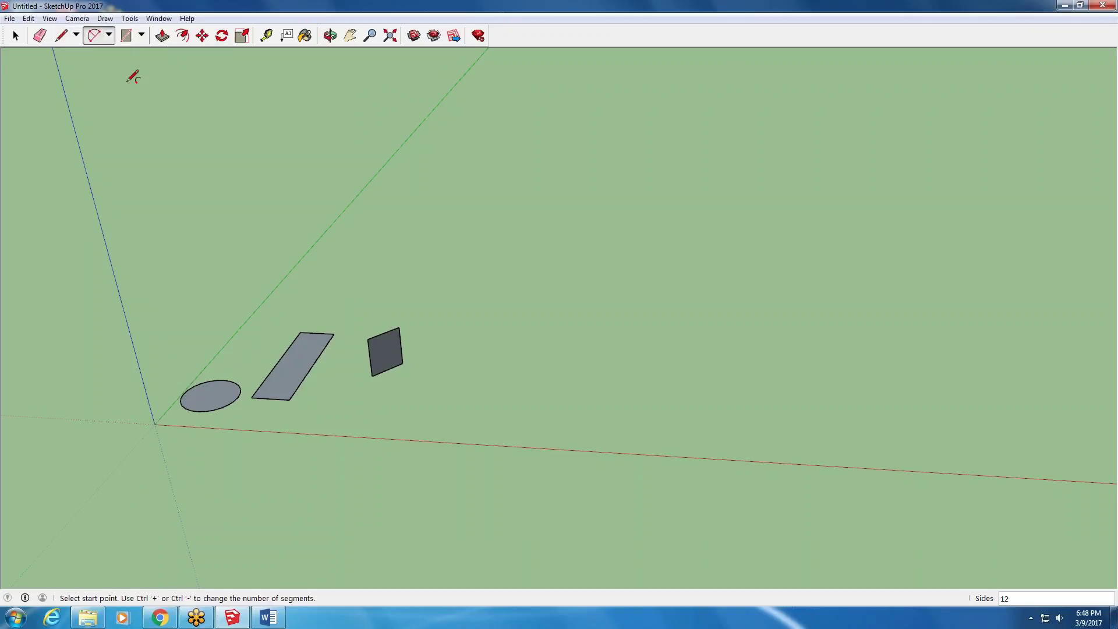
pyautogui.click(294, 415)
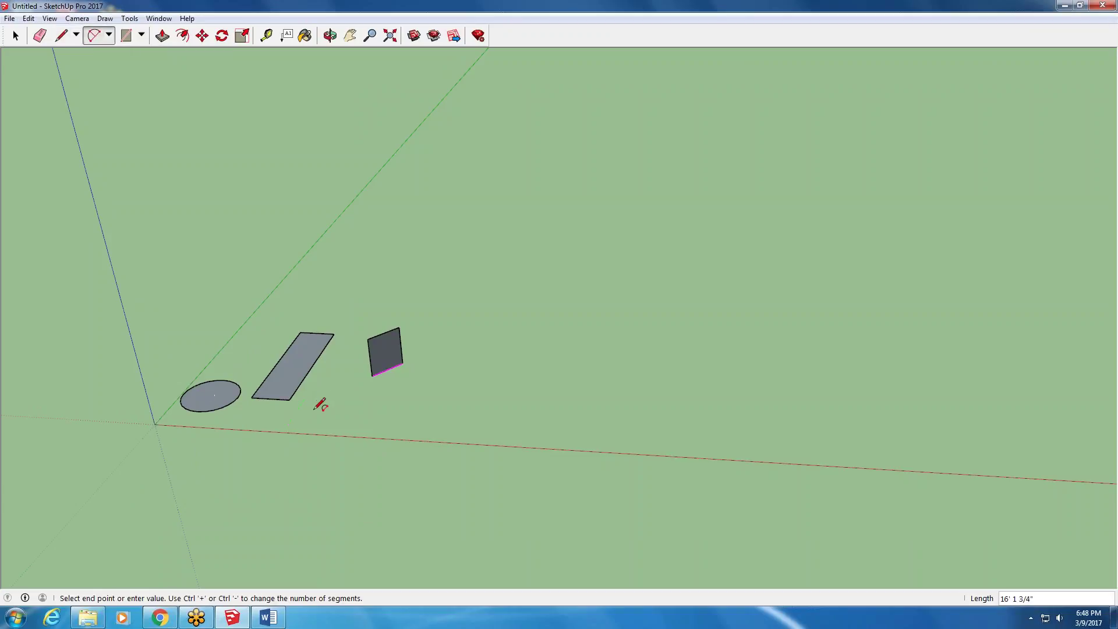
pyautogui.click(320, 410)
pyautogui.scroll(2, 302, 421)
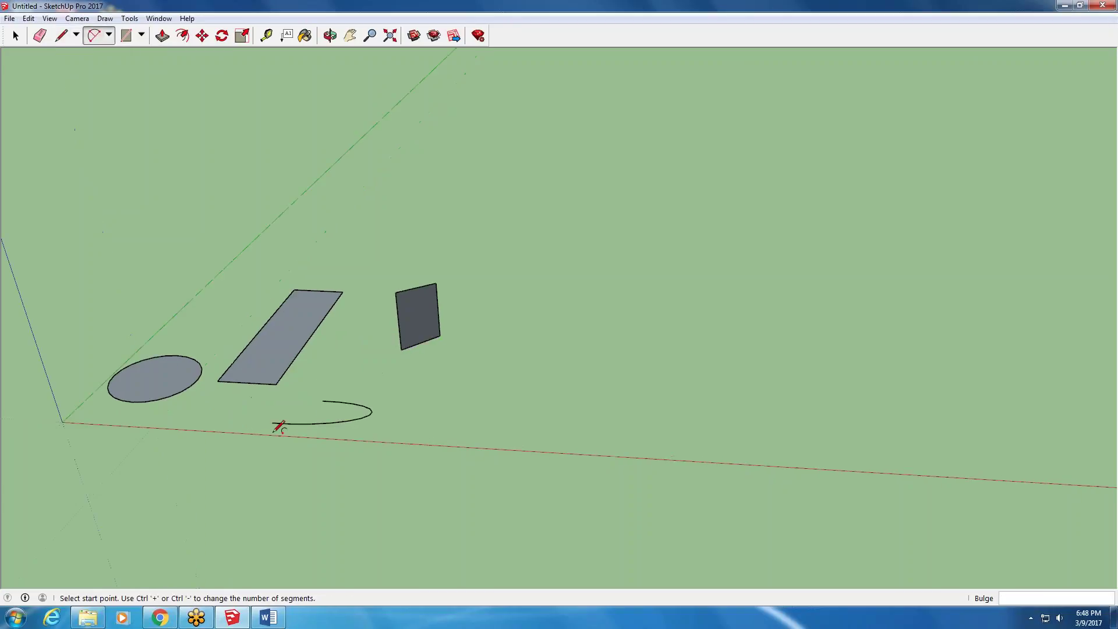
pyautogui.scroll(-2, 320, 424)
pyautogui.moveTo(320, 424); pyautogui.dragTo(251, 487, button='middle')
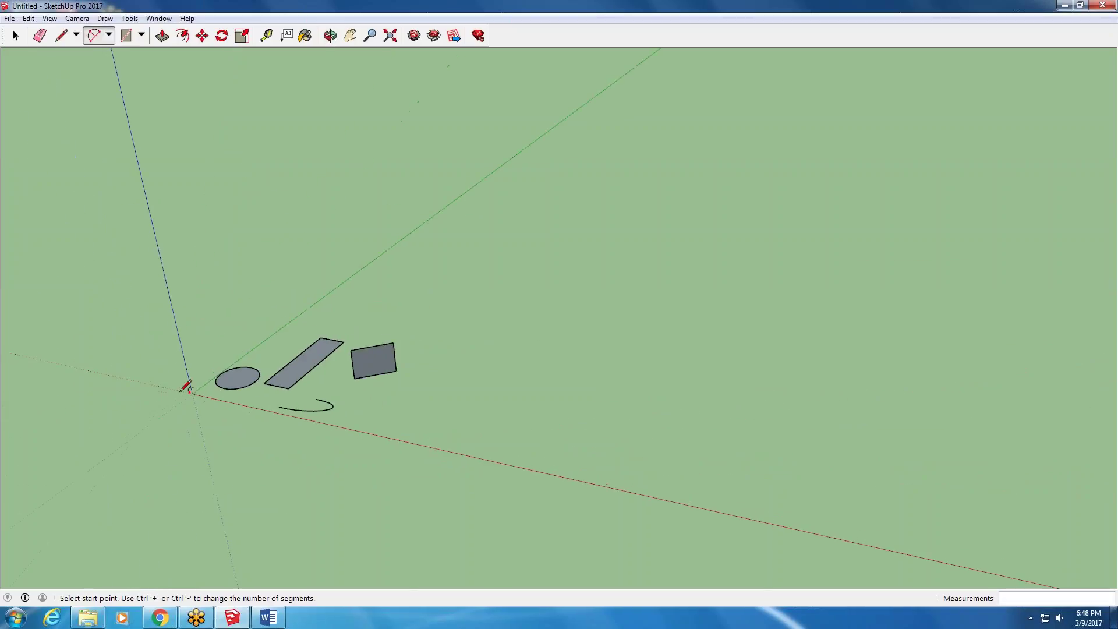
pyautogui.click(268, 616)
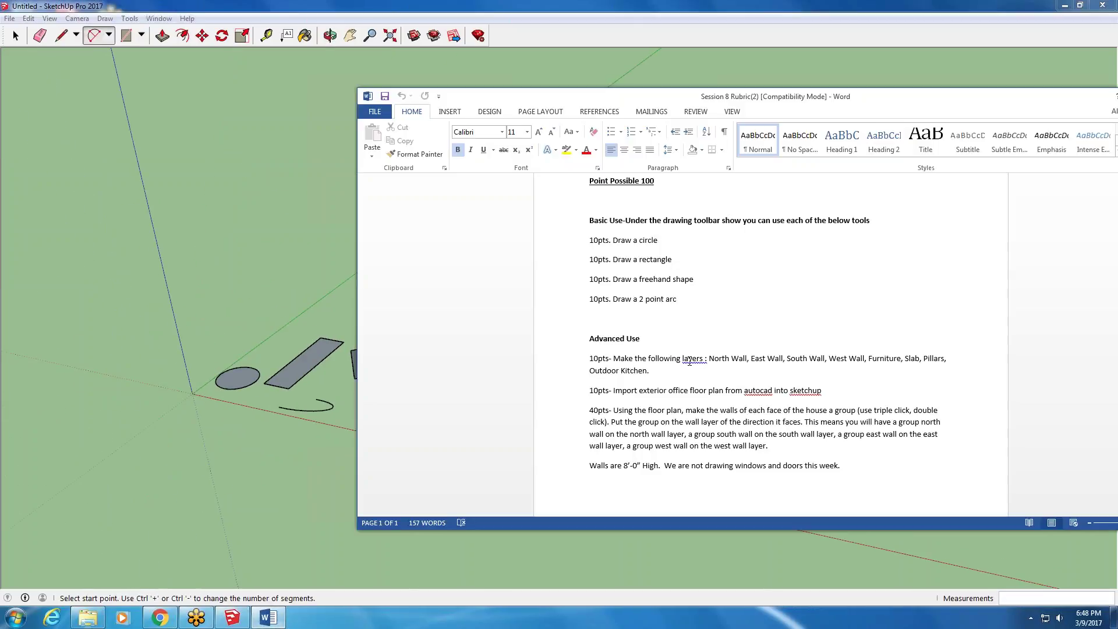
# - Move the rubric window aside and minimize it to reveal the SketchUp shapes
pyautogui.moveTo(916, 103); pyautogui.dragTo(788, 63)
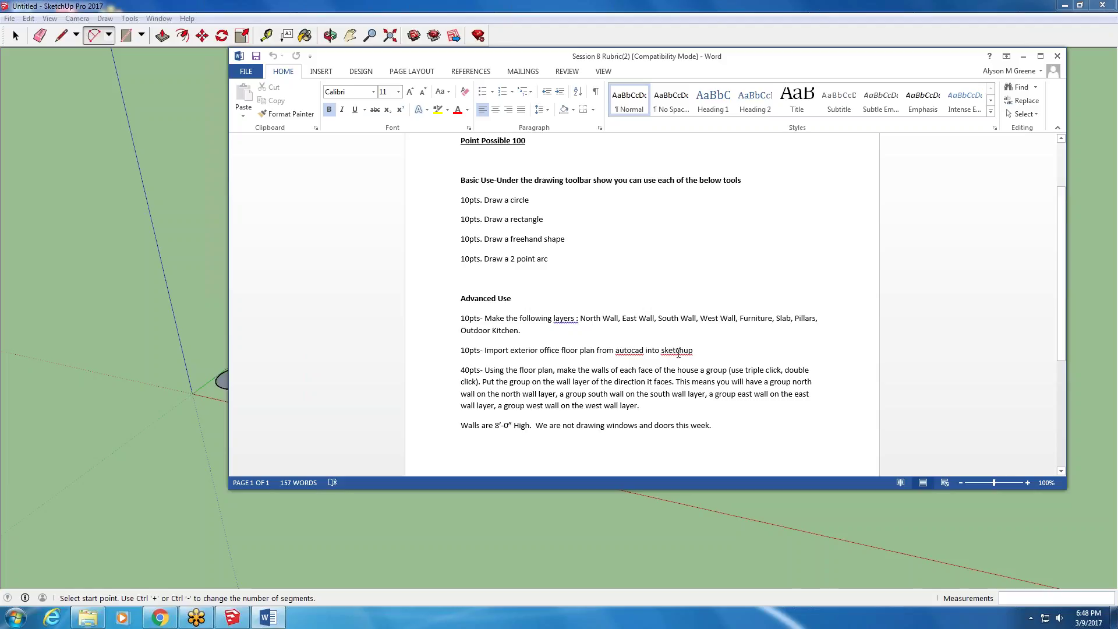
pyautogui.click(1071, 94)
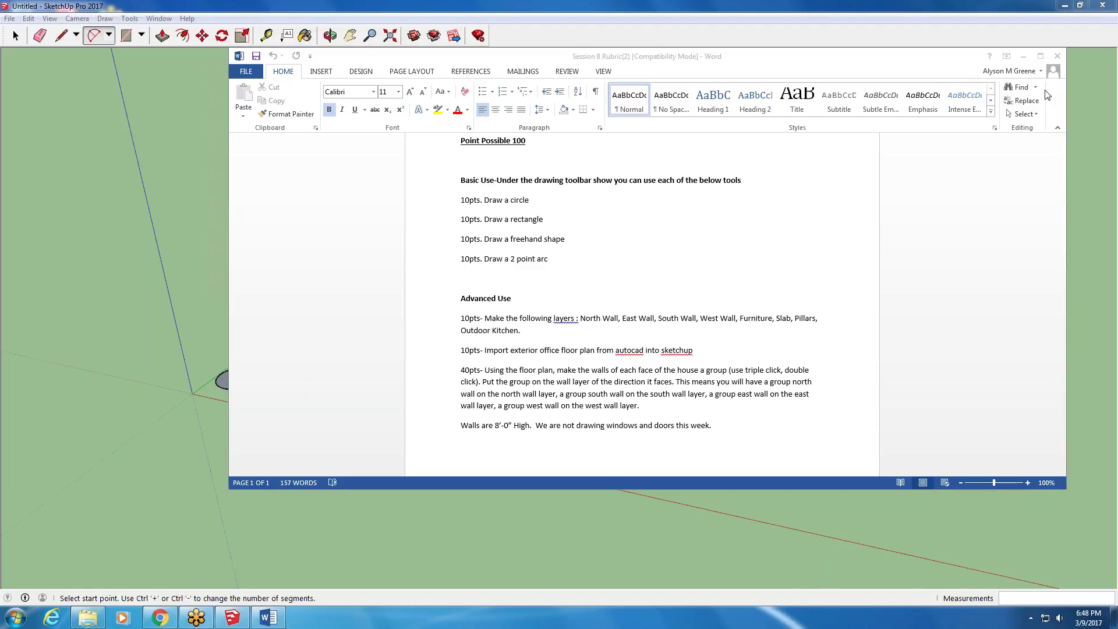
pyautogui.click(932, 195)
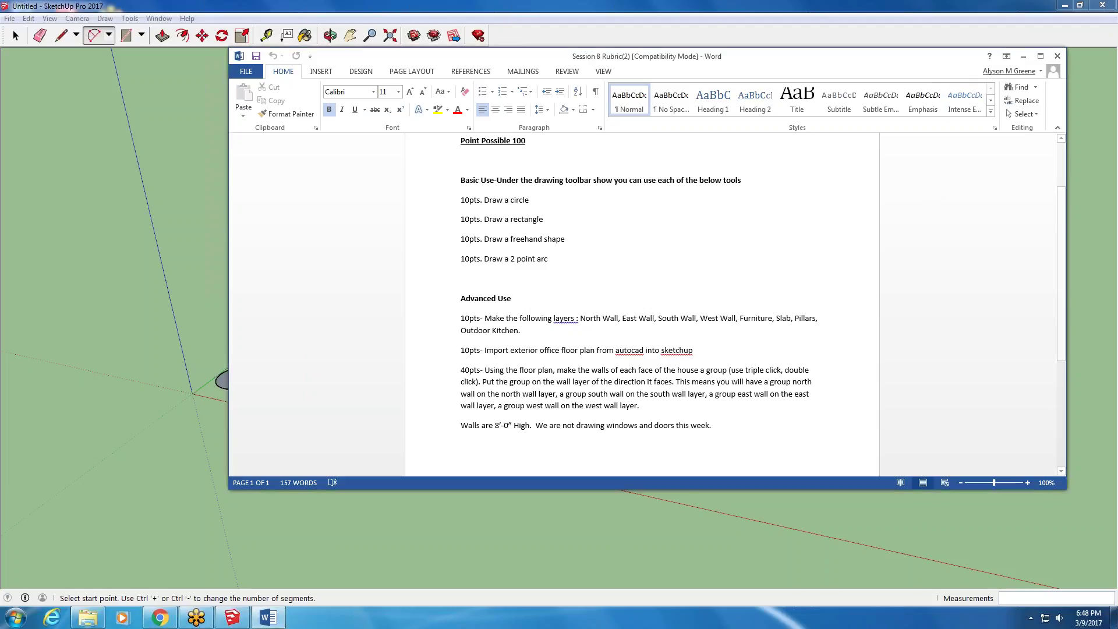
pyautogui.click(1022, 57)
pyautogui.scroll(-5, 273, 418)
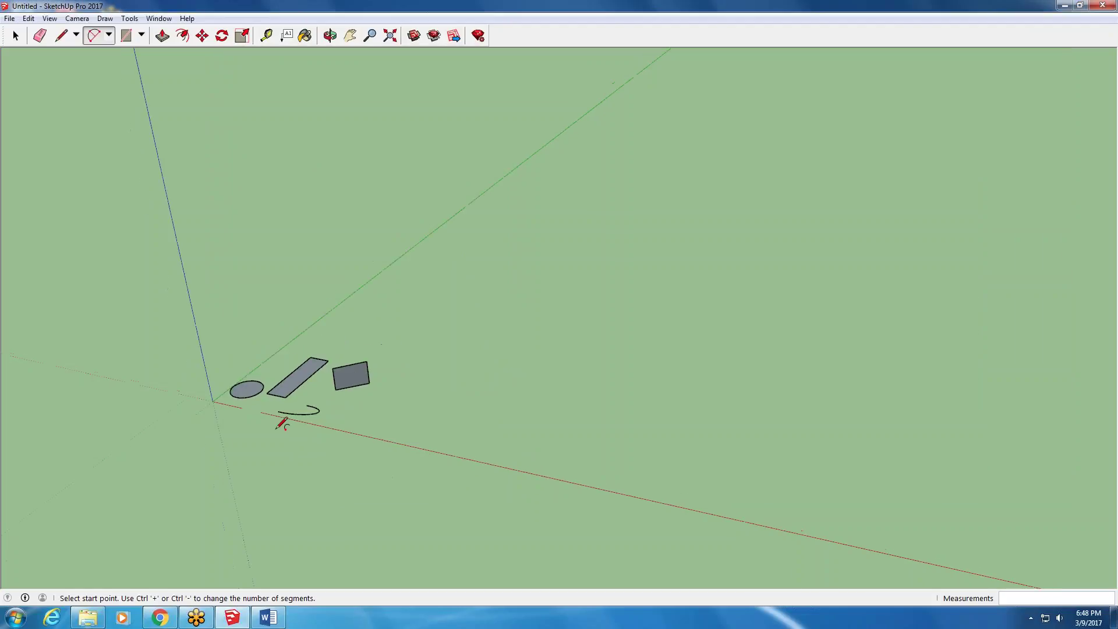
pyautogui.moveTo(282, 466)
pyautogui.mouseDown(button='middle')
pyautogui.moveTo(192, 482)
pyautogui.moveTo(146, 541)
pyautogui.mouseUp(button='middle')
# - Open the Assignment7 drawing from the Session 8 class folder in AutoCAD 2016
pyautogui.click(87, 617)
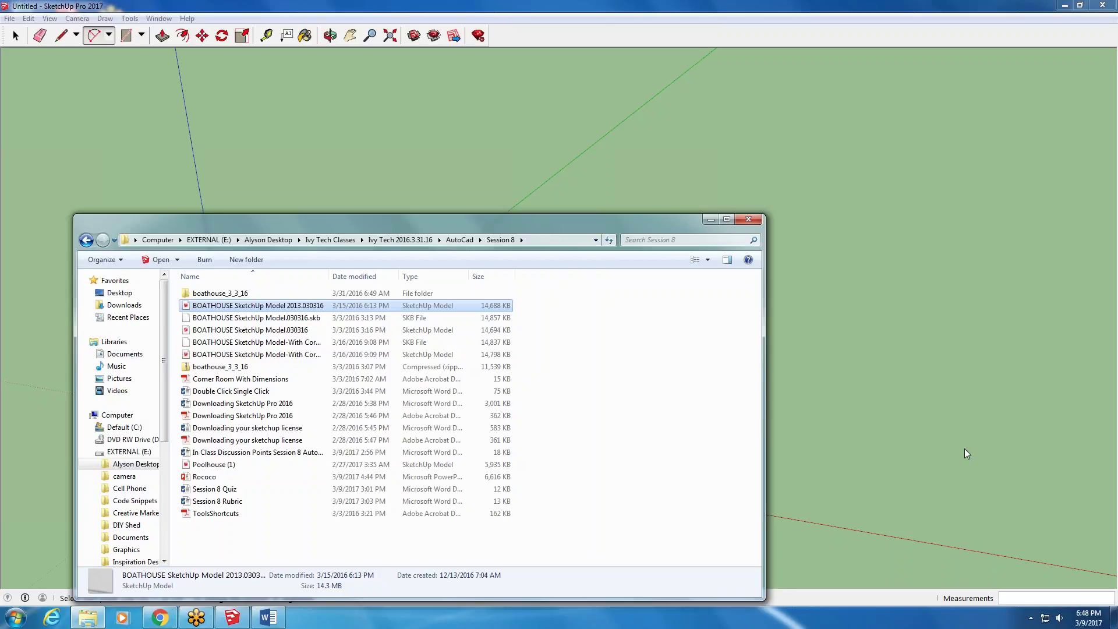
pyautogui.click(932, 436)
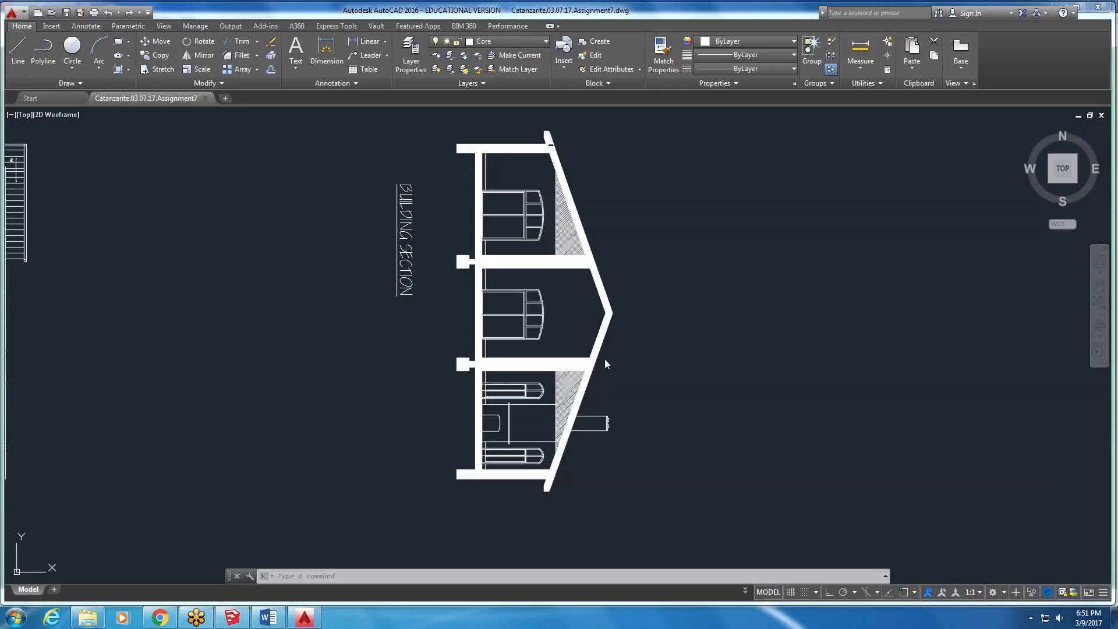
# - Dismiss the Customer Involvement participation prompt and cancel the stray selection window
pyautogui.scroll(-2, 676, 345)
pyautogui.click(677, 347)
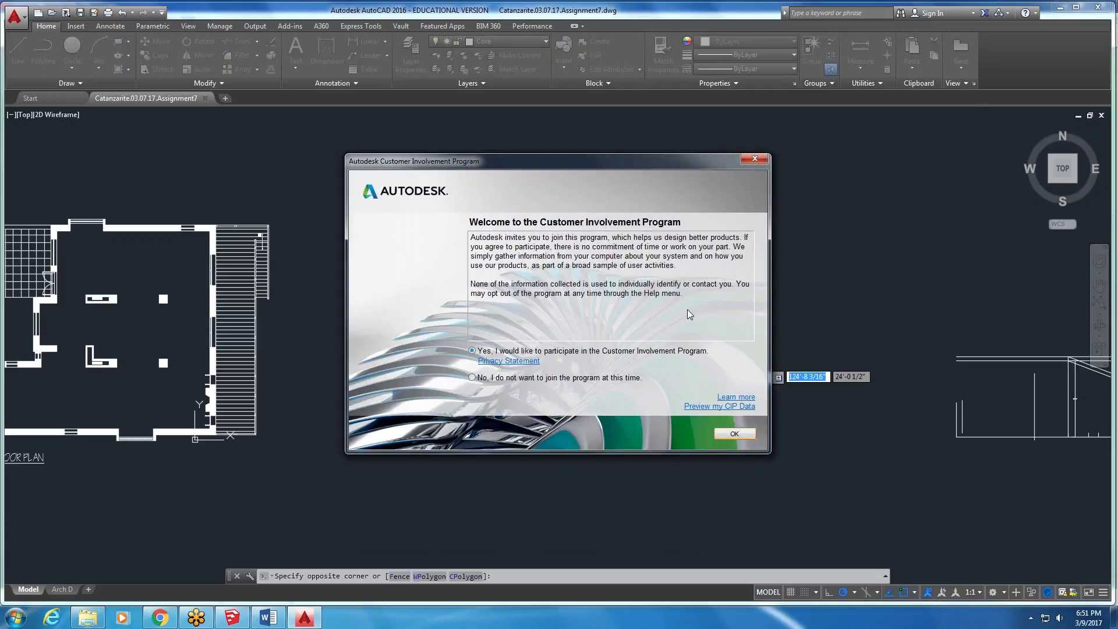
pyautogui.click(735, 435)
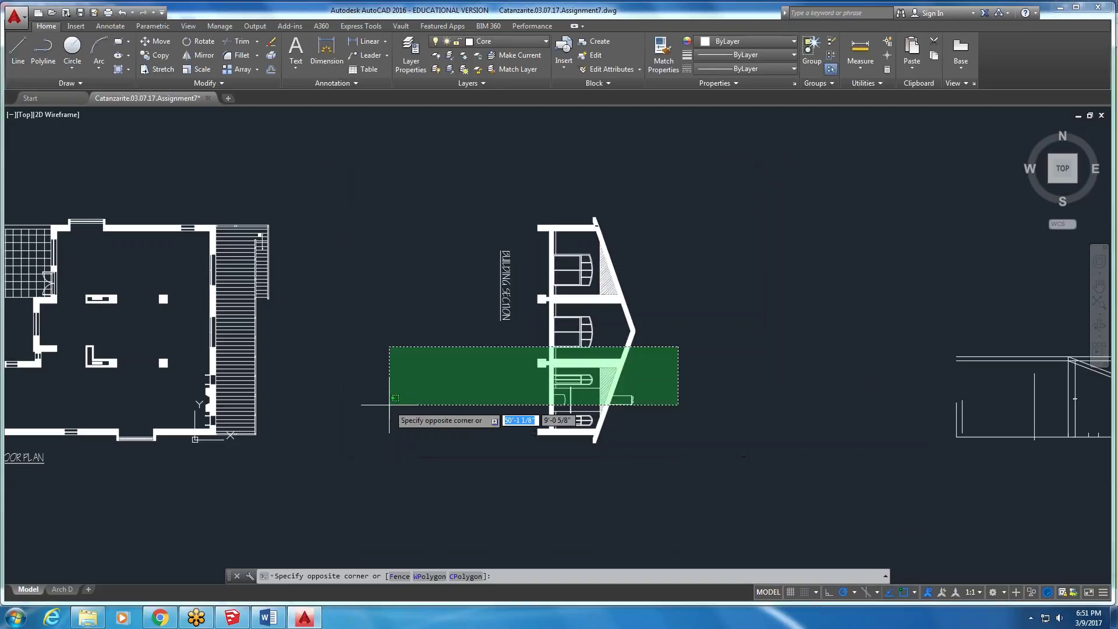
pyautogui.press('Escape')
# - Find the small house floor plan beside the river, window-select it and copy it
pyautogui.scroll(-10, 612, 334)
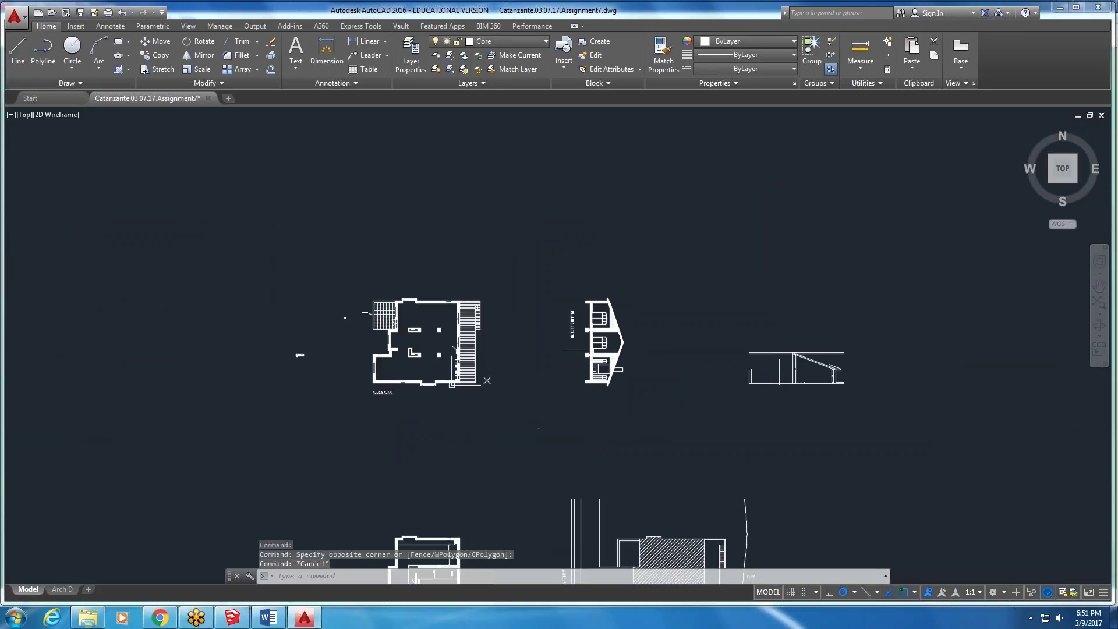
pyautogui.moveTo(569, 380); pyautogui.dragTo(559, 313, button='middle')
pyautogui.scroll(10, 687, 407)
pyautogui.scroll(3, 683, 379)
pyautogui.moveTo(683, 379); pyautogui.dragTo(602, 397, button='middle')
pyautogui.scroll(-10, 362, 182)
pyautogui.scroll(5, 362, 182)
pyautogui.moveTo(362, 183); pyautogui.dragTo(462, 415, button='middle')
pyautogui.click(538, 317)
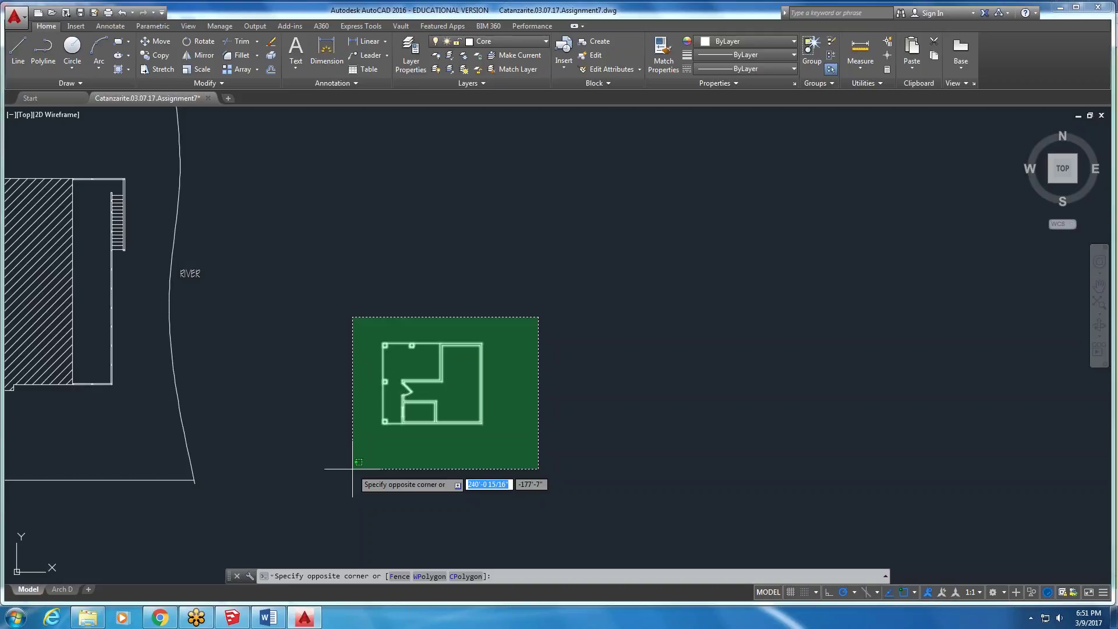
pyautogui.hotkey('ctrl', 'c')
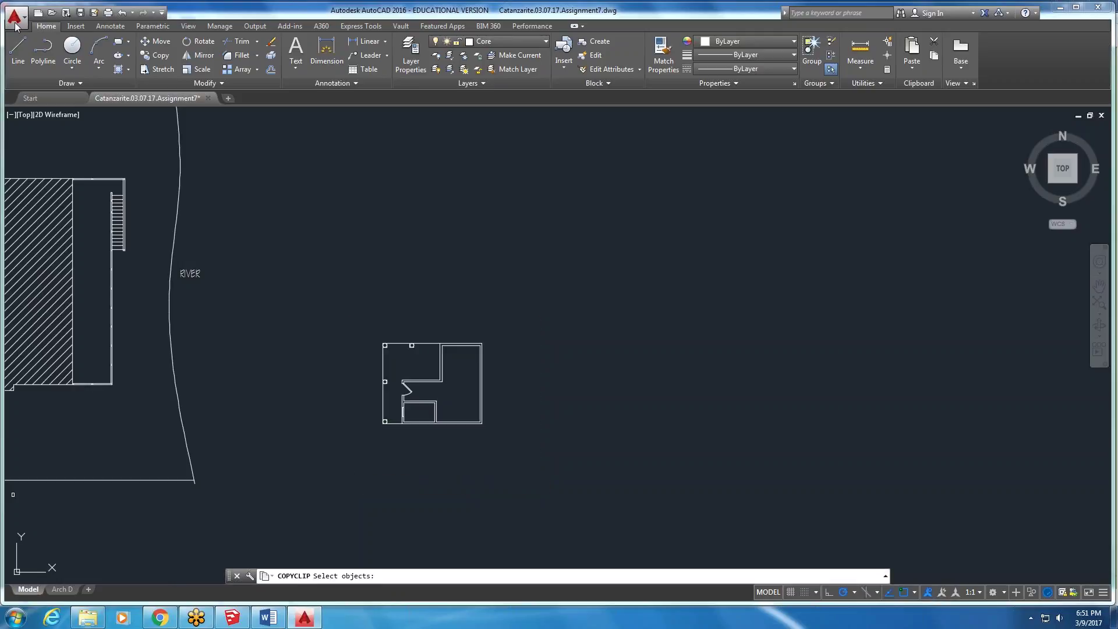
# - Start a new blank Drawing1 from the Architectural Imperial.dwt template
pyautogui.click(50, 99)
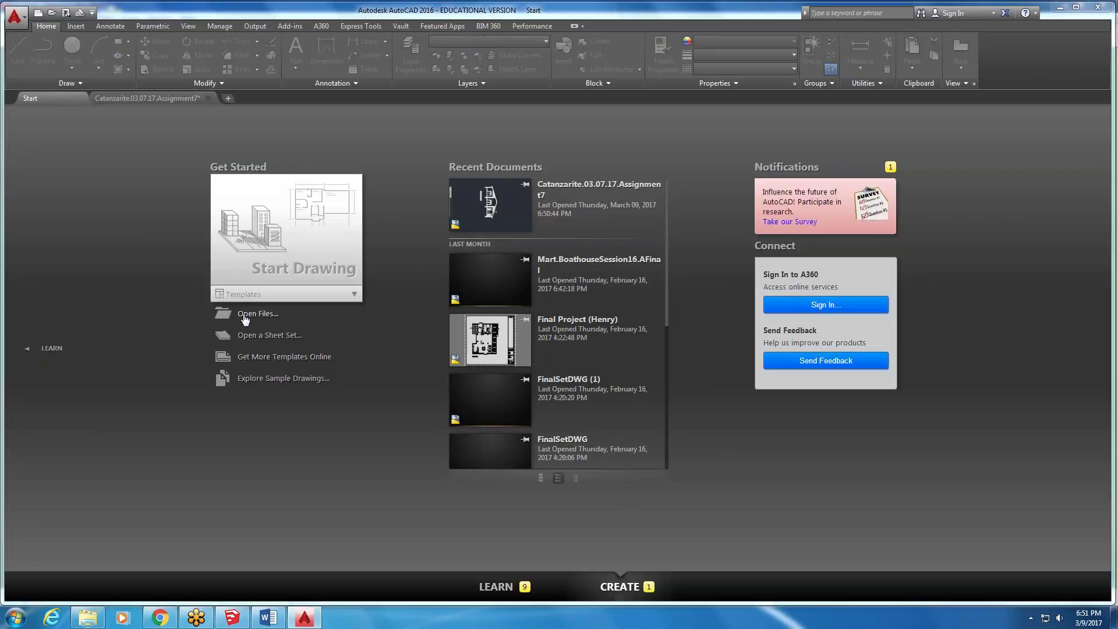
pyautogui.click(354, 295)
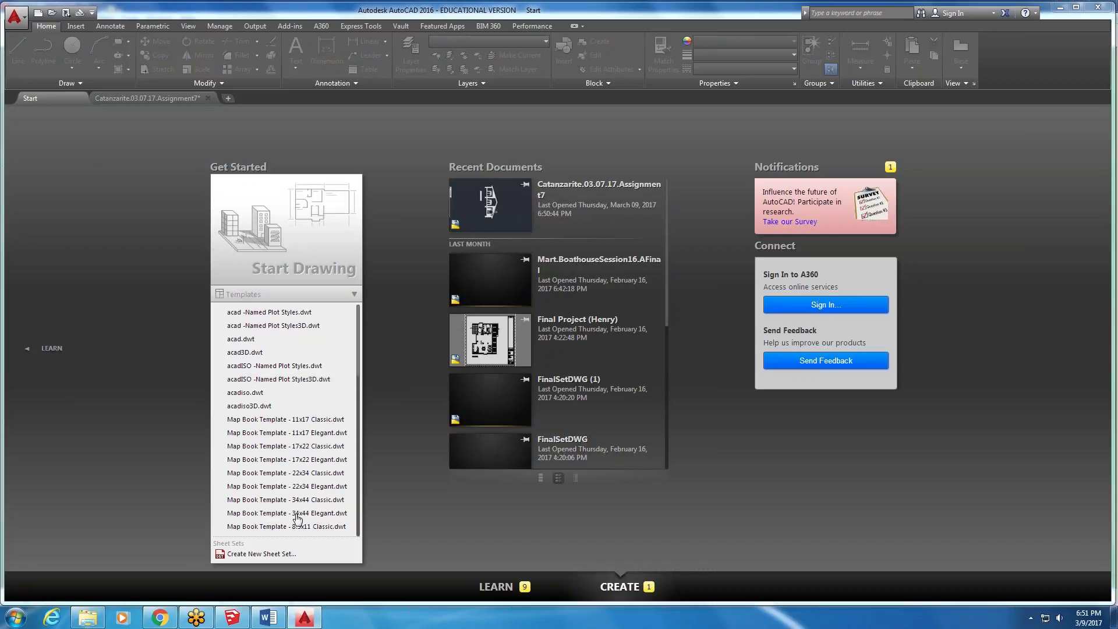
pyautogui.scroll(-6, 296, 512)
pyautogui.scroll(-5, 323, 395)
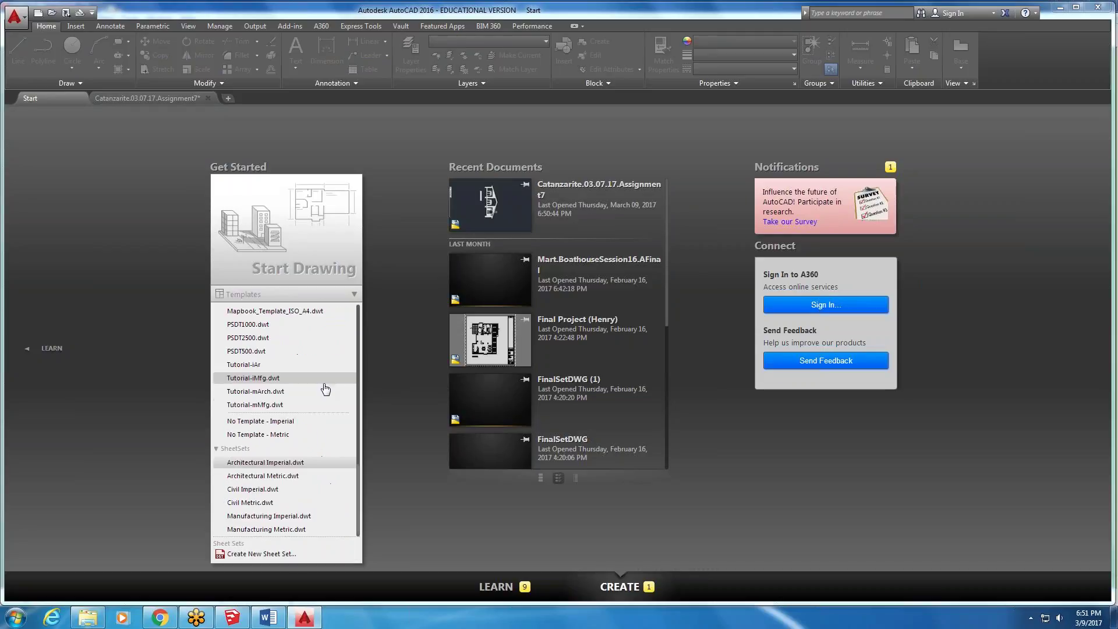
pyautogui.click(298, 462)
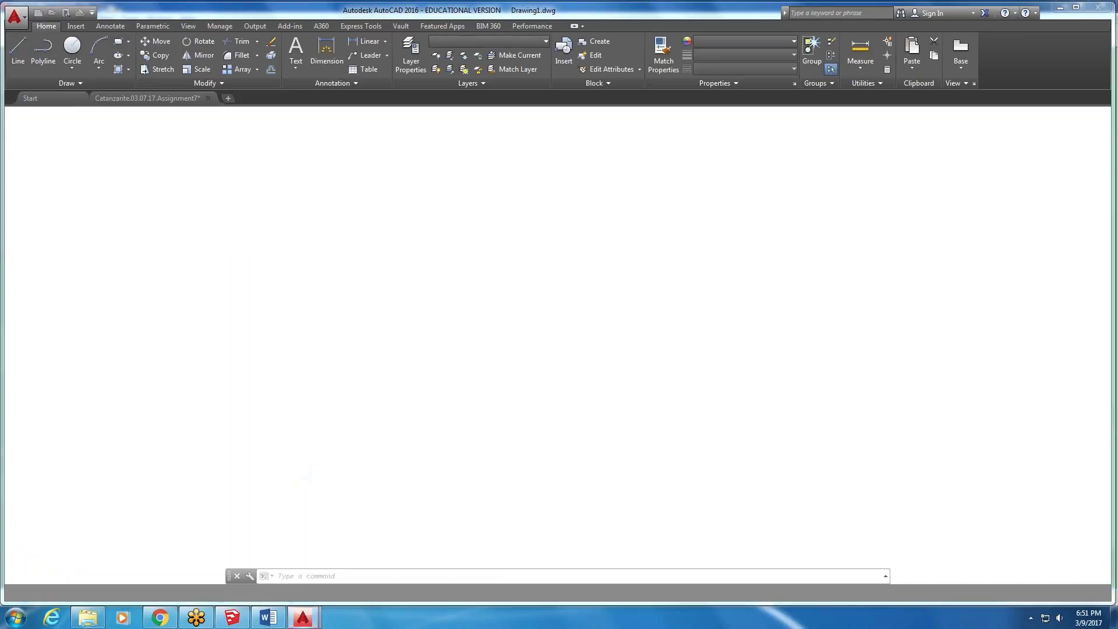
pyautogui.click(28, 589)
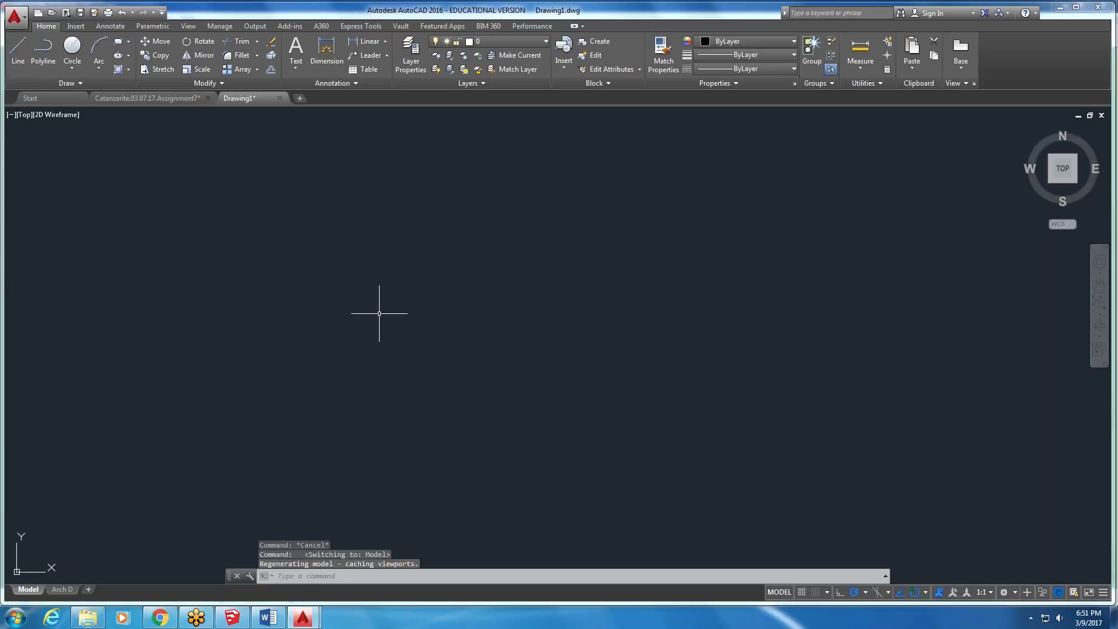
# - Recopy the whole floor plan from the Catanzarite assignment drawing after a first paste attempt
pyautogui.hotkey('ctrl', 'v')
pyautogui.click(252, 366)
pyautogui.click(187, 98)
pyautogui.click(574, 318)
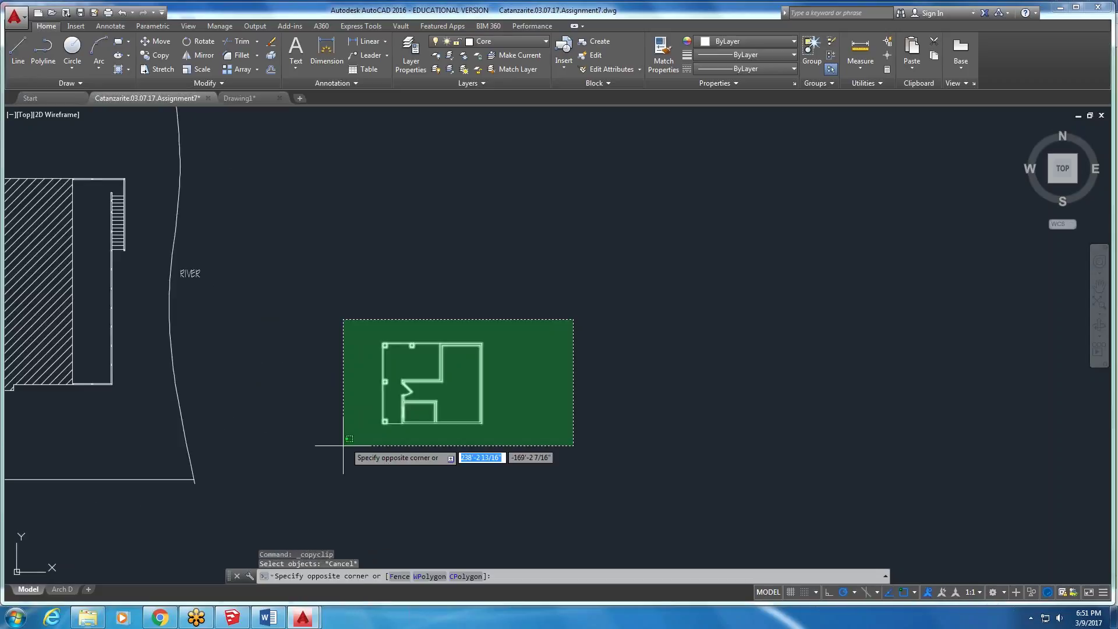
pyautogui.click(343, 449)
pyautogui.hotkey('ctrl', 'c')
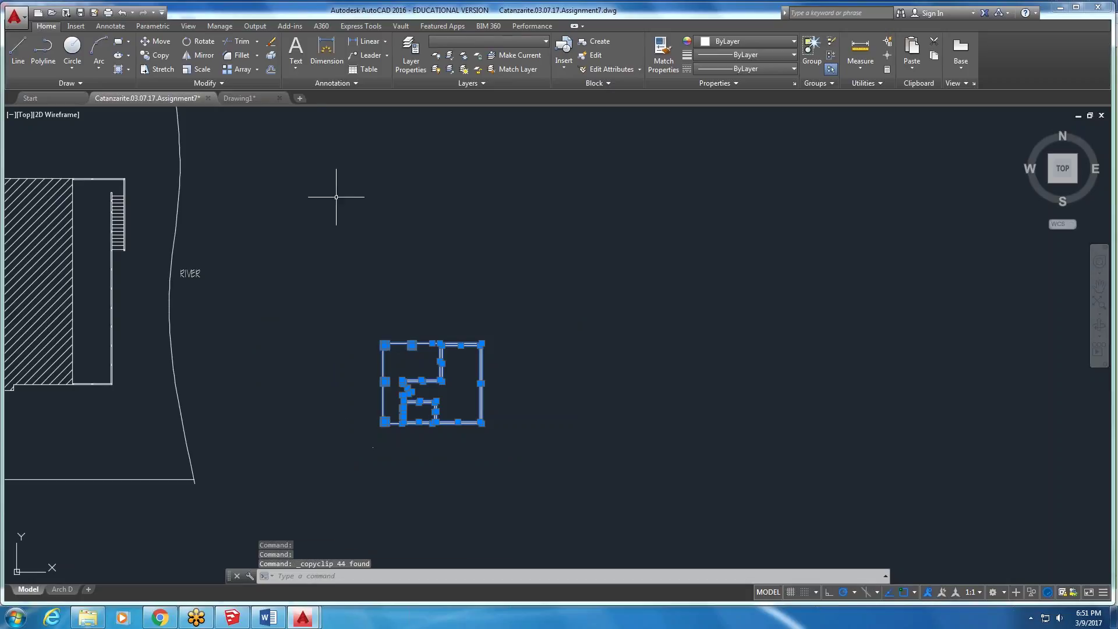
# - Paste the floor plan into Drawing1 near the UCS origin and zoom to frame it
pyautogui.click(239, 98)
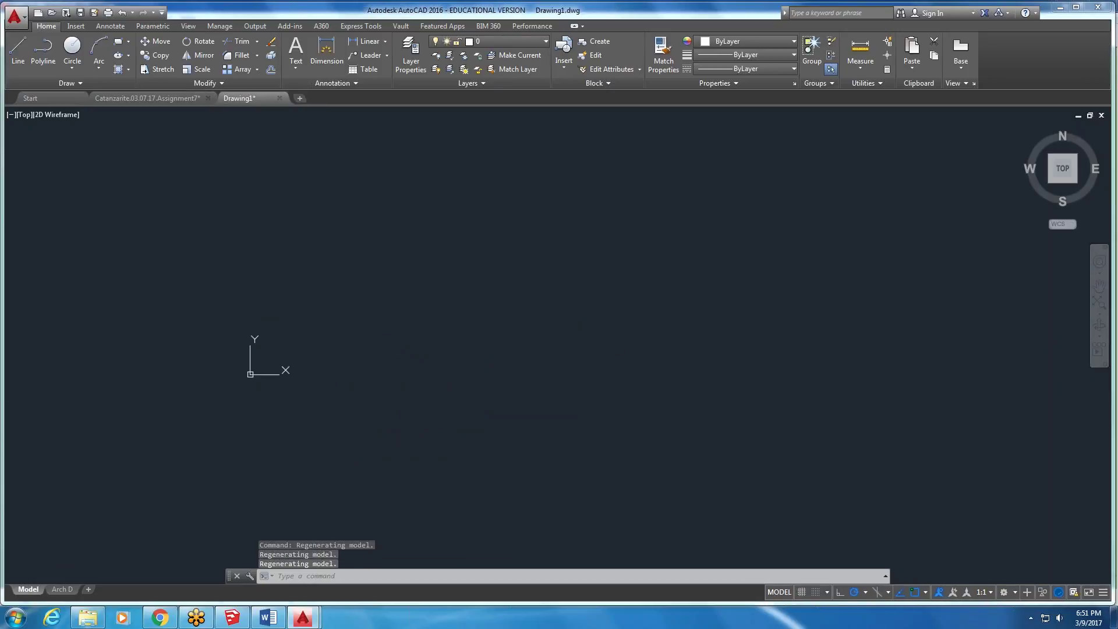
pyautogui.hotkey('ctrl', 'v')
pyautogui.click(266, 370)
pyautogui.scroll(-4, 341, 321)
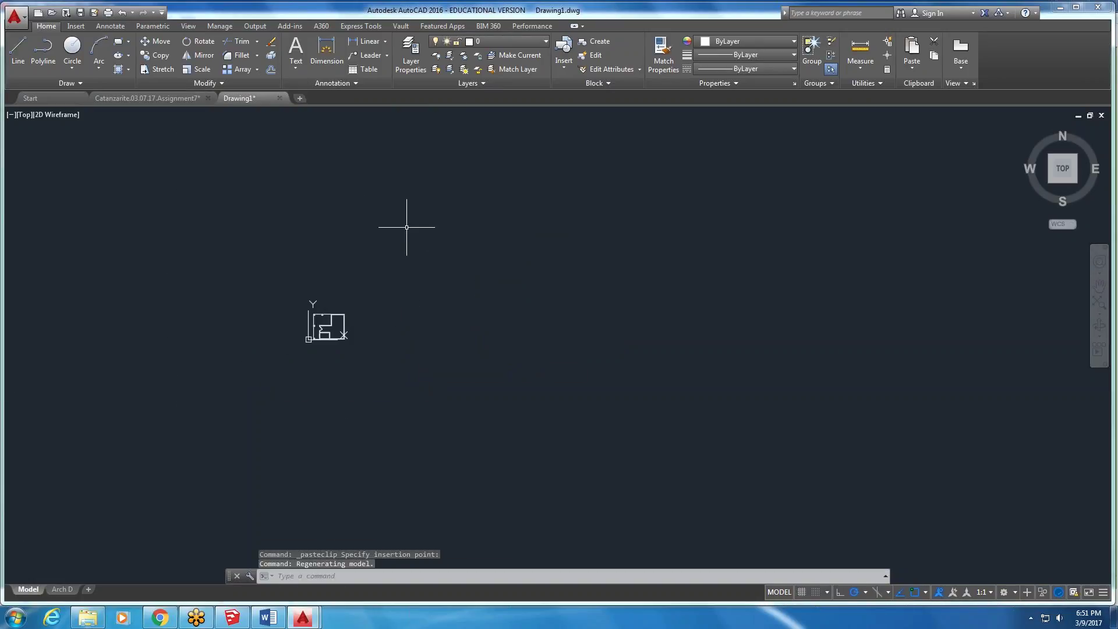
pyautogui.scroll(3, 333, 321)
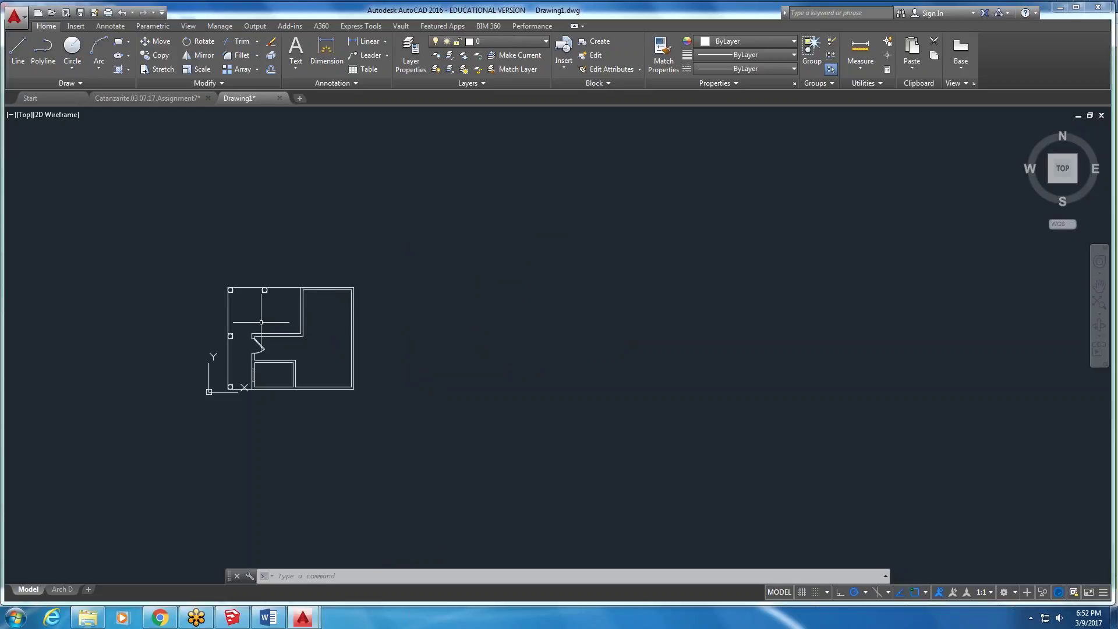
pyautogui.scroll(4, 220, 300)
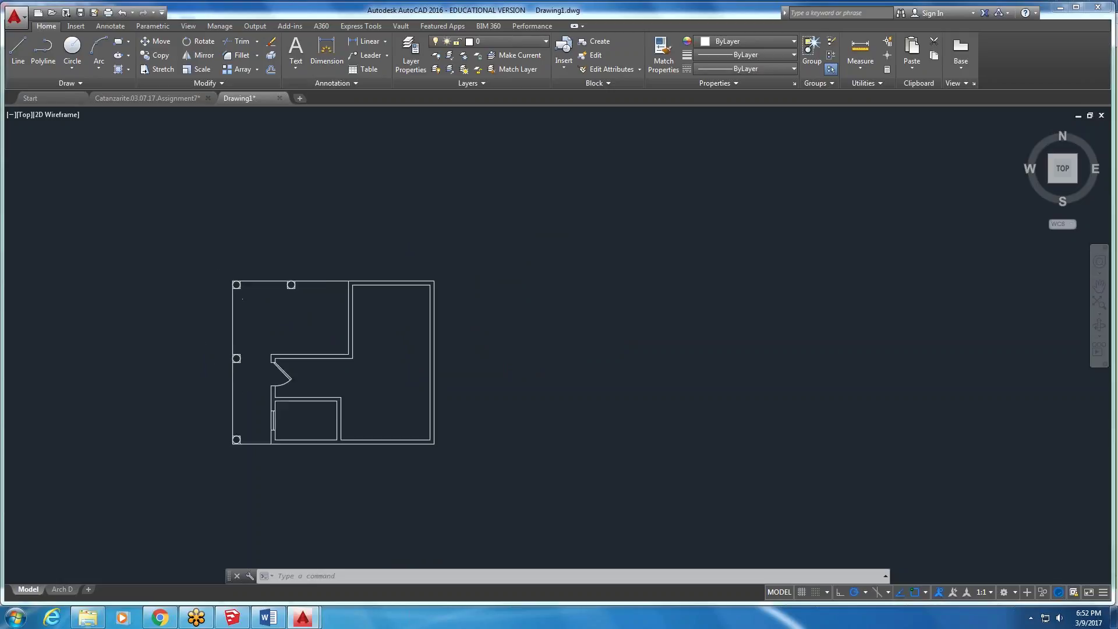
pyautogui.scroll(-5, 256, 242)
pyautogui.scroll(3, 261, 245)
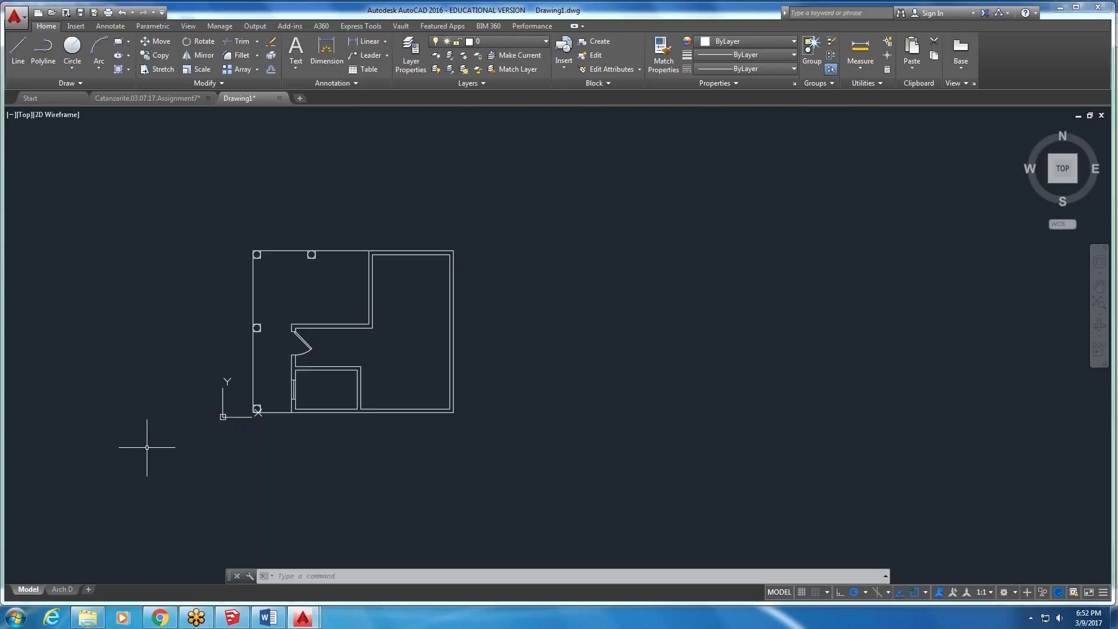
pyautogui.moveTo(67, 589)
pyautogui.scroll(-2, 206, 457)
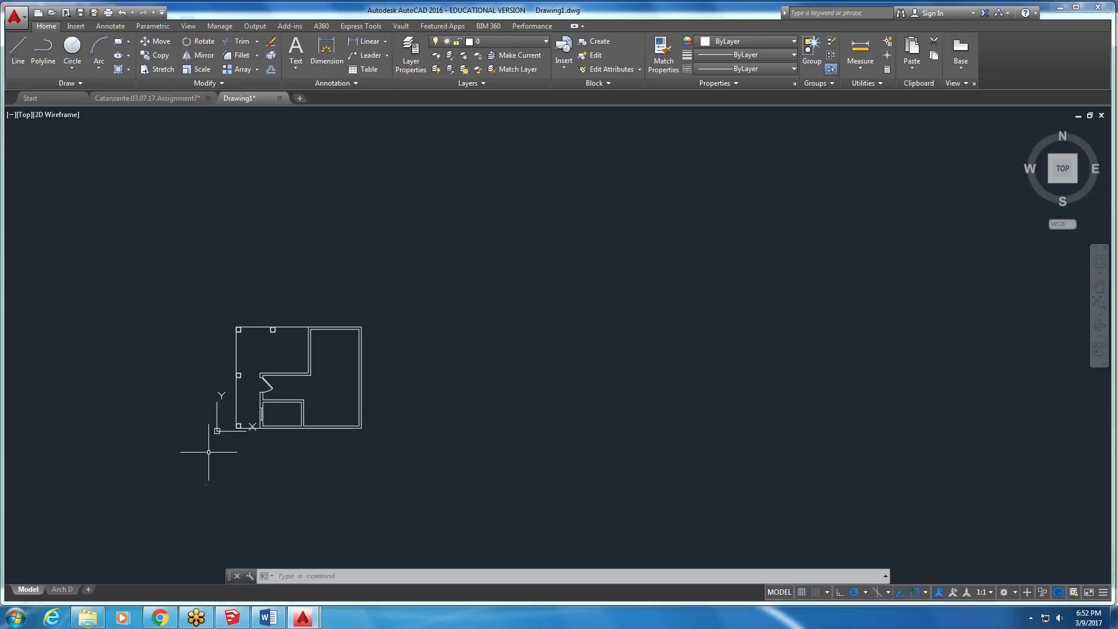
pyautogui.scroll(1, 187, 448)
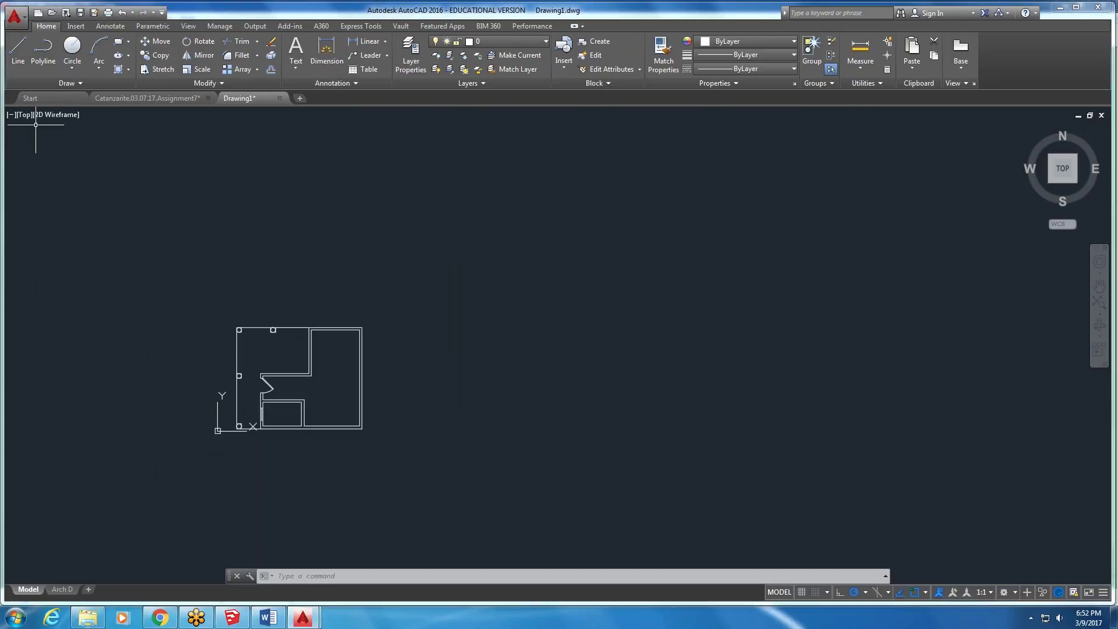
pyautogui.click(14, 17)
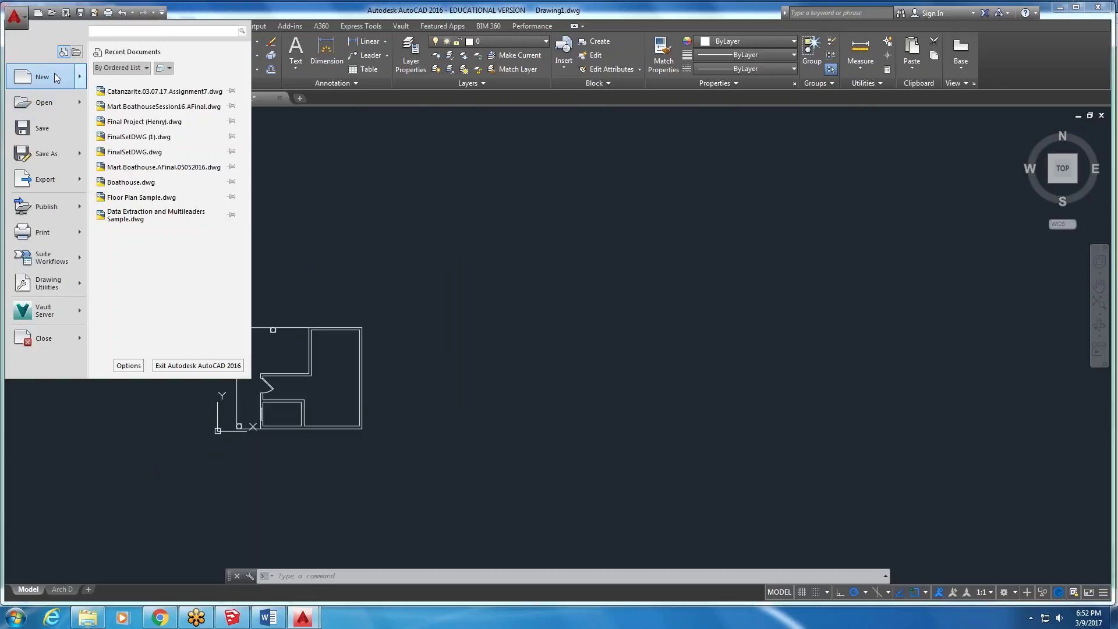
# - Save the drawing to the Desktop as 'exterior office' and close its tab
pyautogui.click(36, 153)
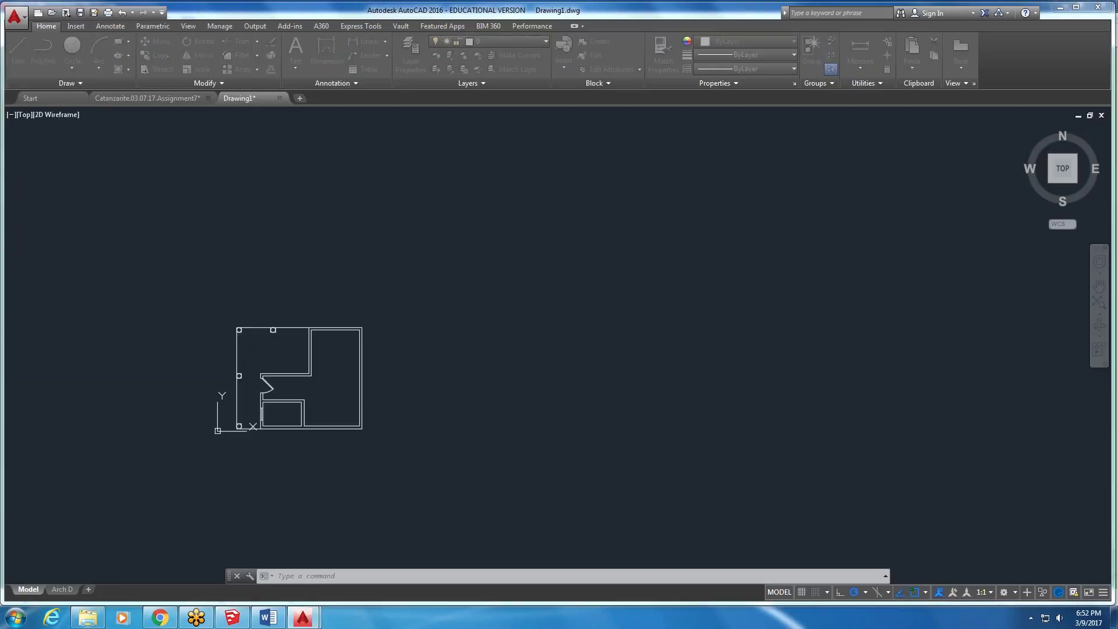
pyautogui.click(527, 183)
pyautogui.click(531, 197)
pyautogui.write('exterior office')
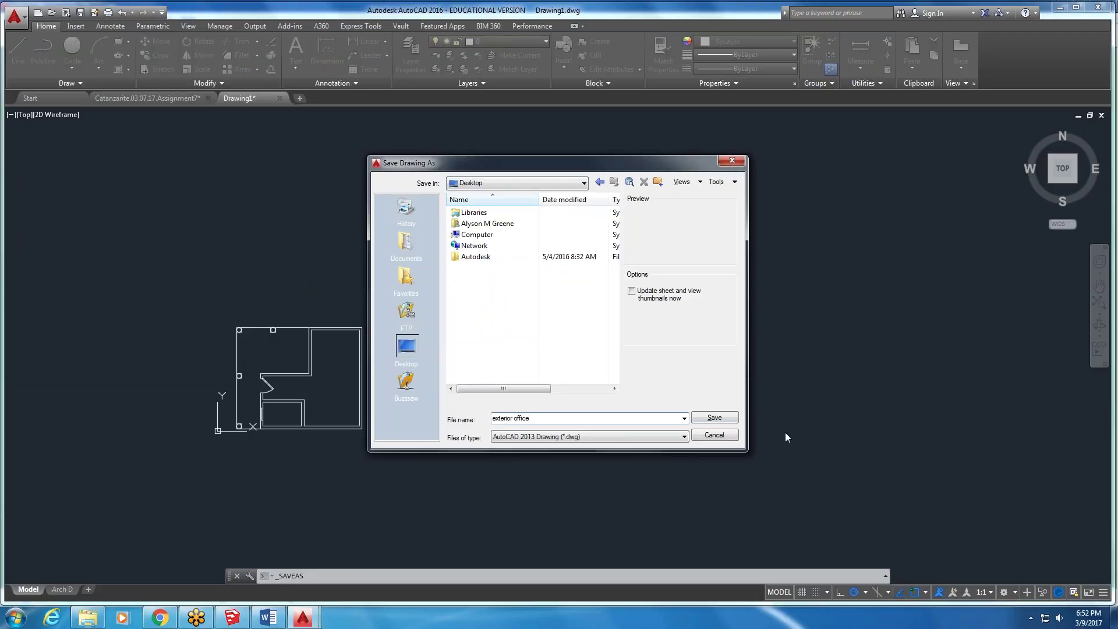
pyautogui.click(735, 417)
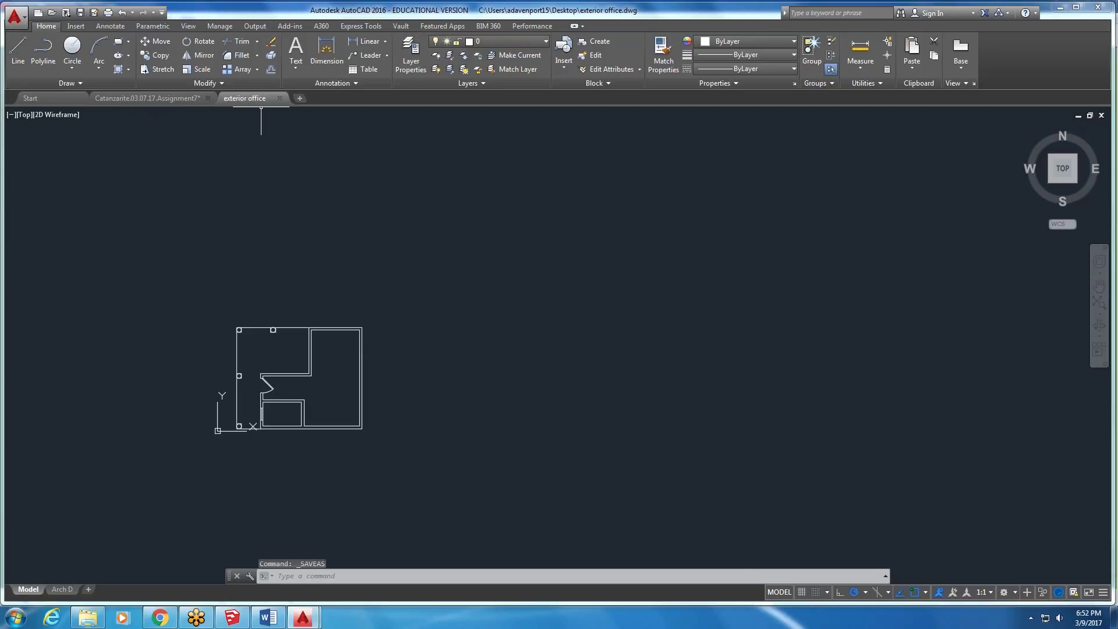
pyautogui.click(279, 99)
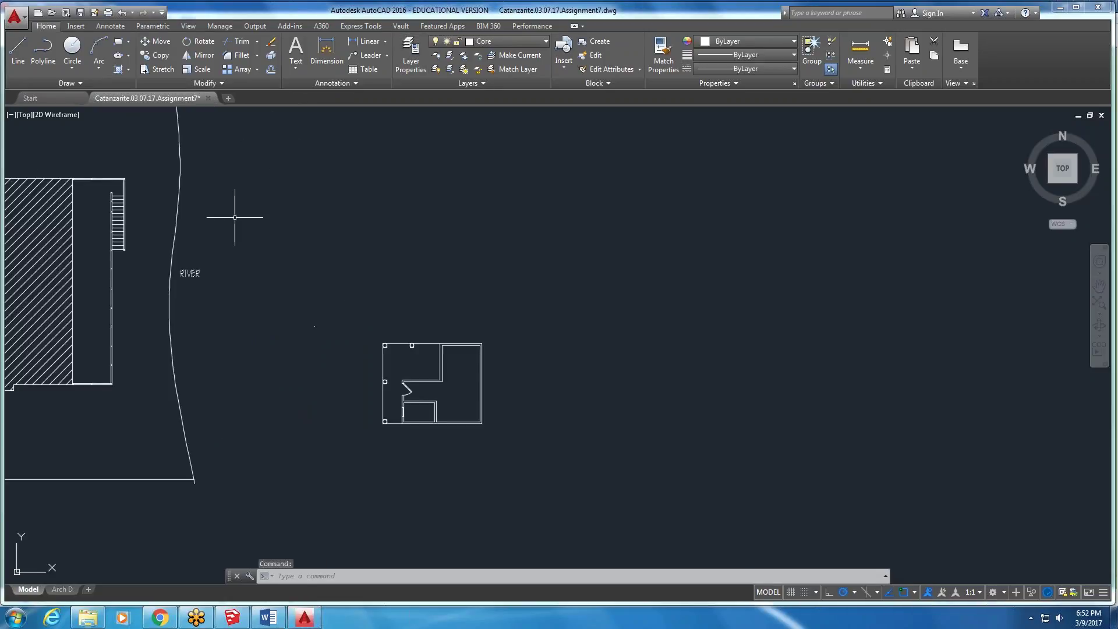
# - In SketchUp, box-select the four sample shapes near the origin and delete them
pyautogui.click(225, 621)
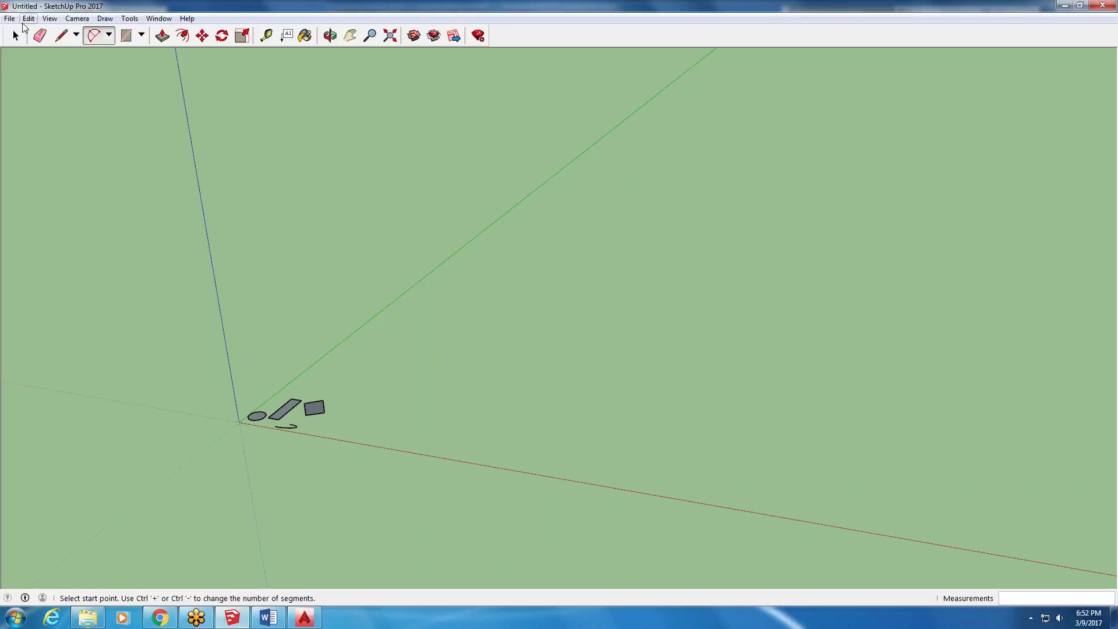
pyautogui.click(16, 35)
pyautogui.moveTo(215, 502); pyautogui.dragTo(416, 305)
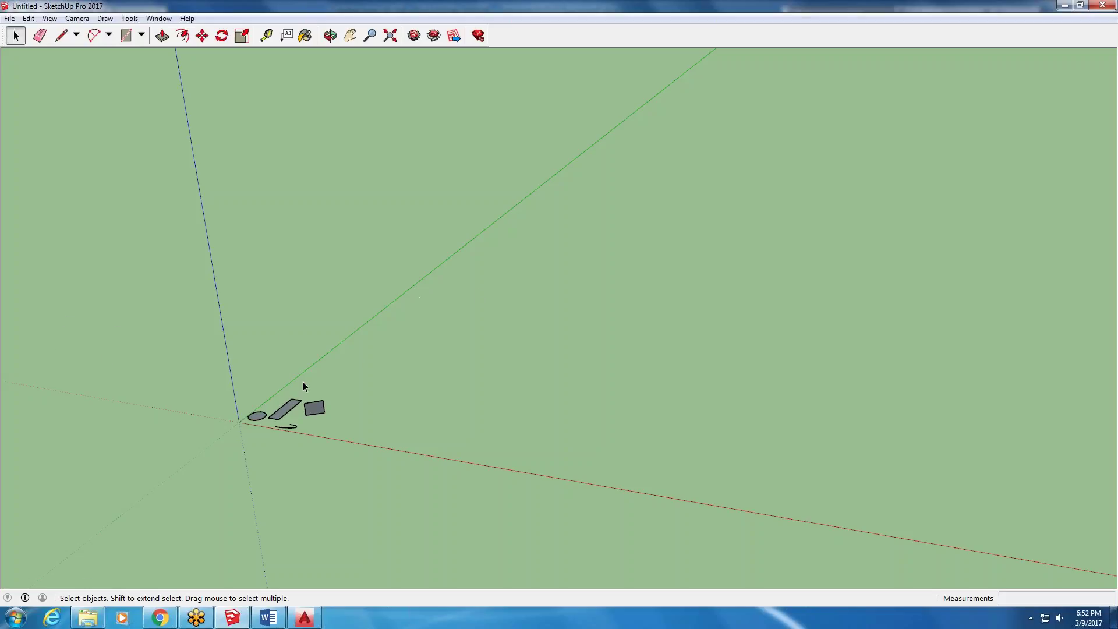
pyautogui.moveTo(209, 477); pyautogui.dragTo(395, 362)
pyautogui.moveTo(190, 490); pyautogui.dragTo(190, 490)
pyautogui.press('Delete')
# - Orbit the empty model and open the File > Import dialog
pyautogui.moveTo(220, 331); pyautogui.dragTo(326, 408, button='middle')
pyautogui.scroll(-5, 351, 354)
pyautogui.scroll(2, 323, 408)
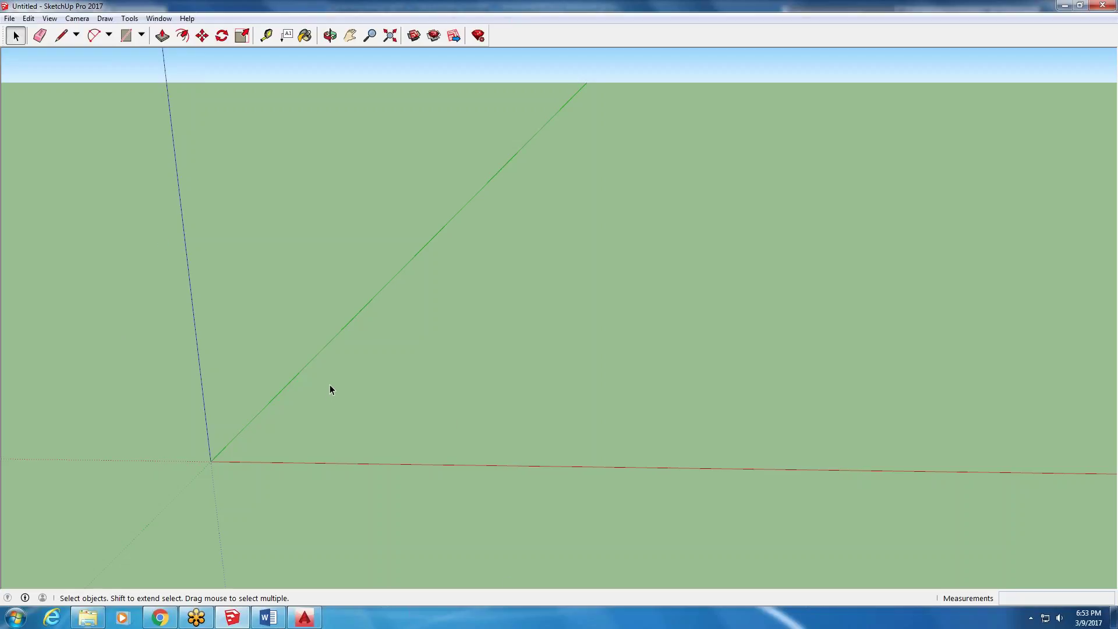
pyautogui.click(13, 18)
pyautogui.click(61, 186)
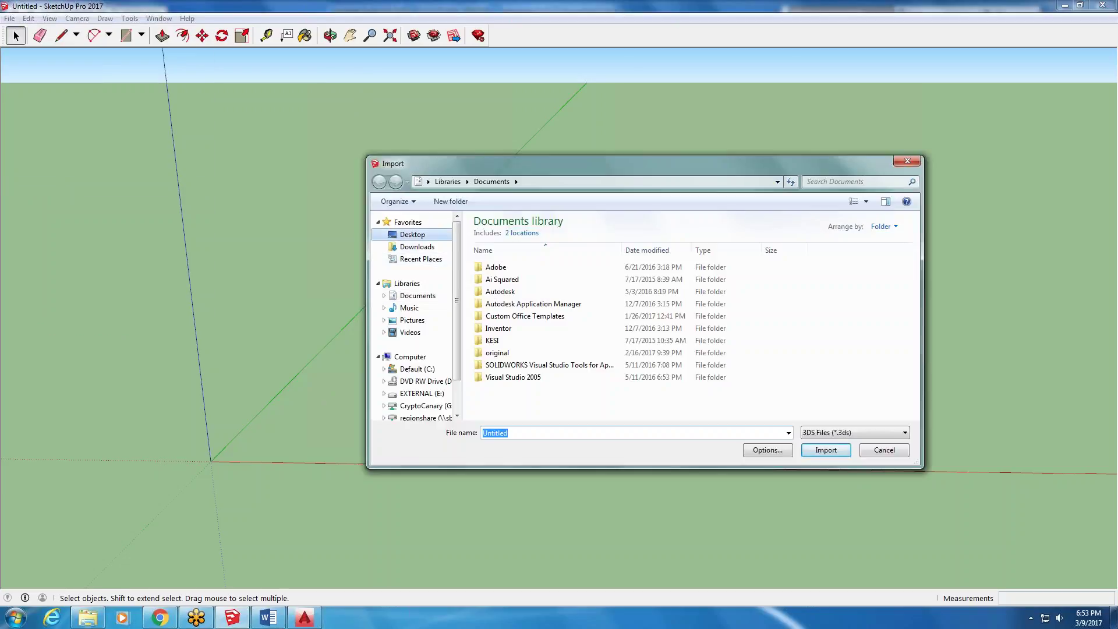
# - Import exterior office from the Desktop as an AutoCAD (*.dwg, *.dxf) file and close the summary
pyautogui.click(412, 234)
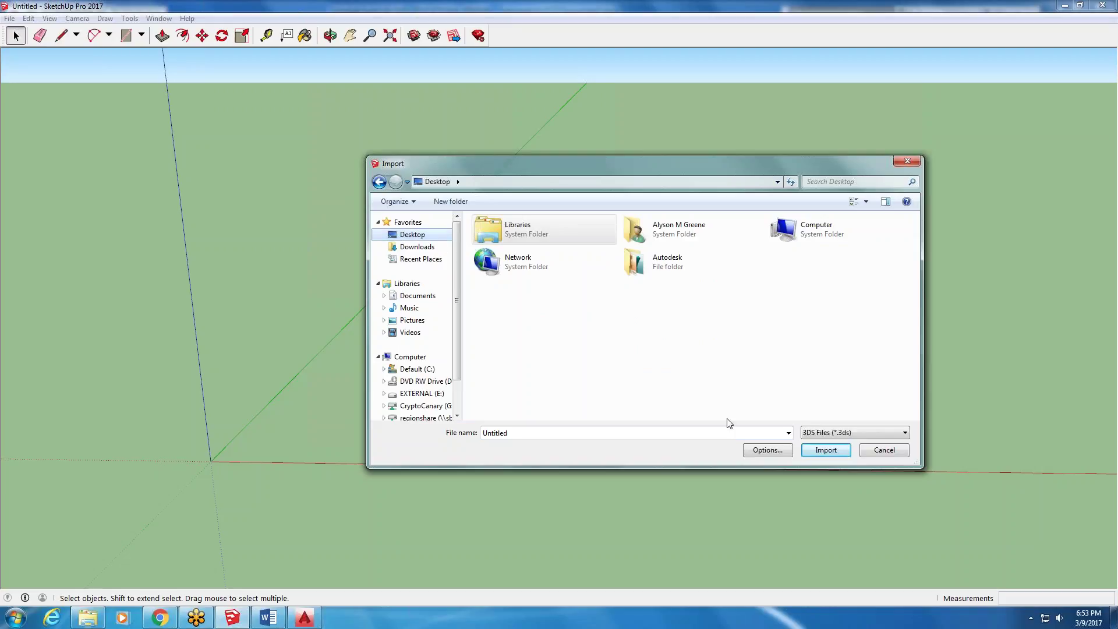
pyautogui.click(866, 434)
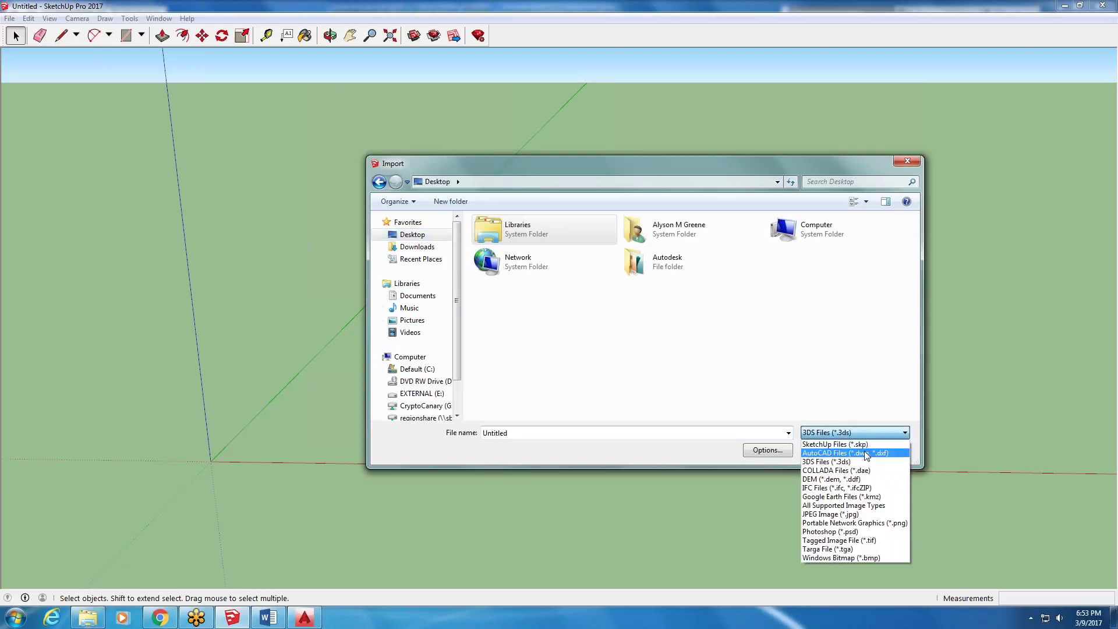
pyautogui.click(866, 453)
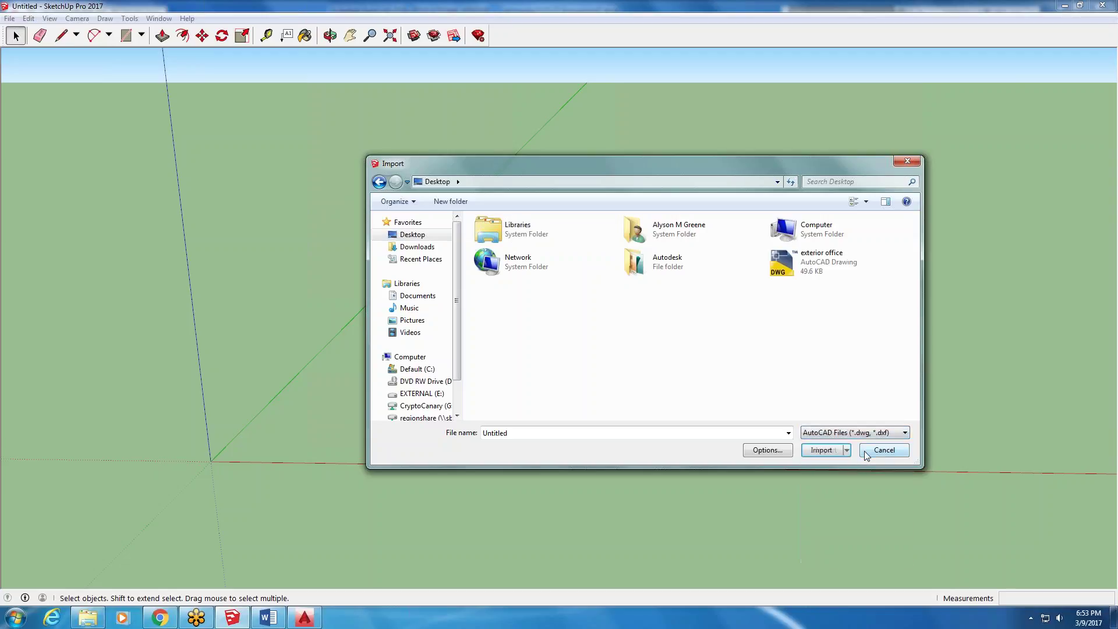
pyautogui.click(811, 262)
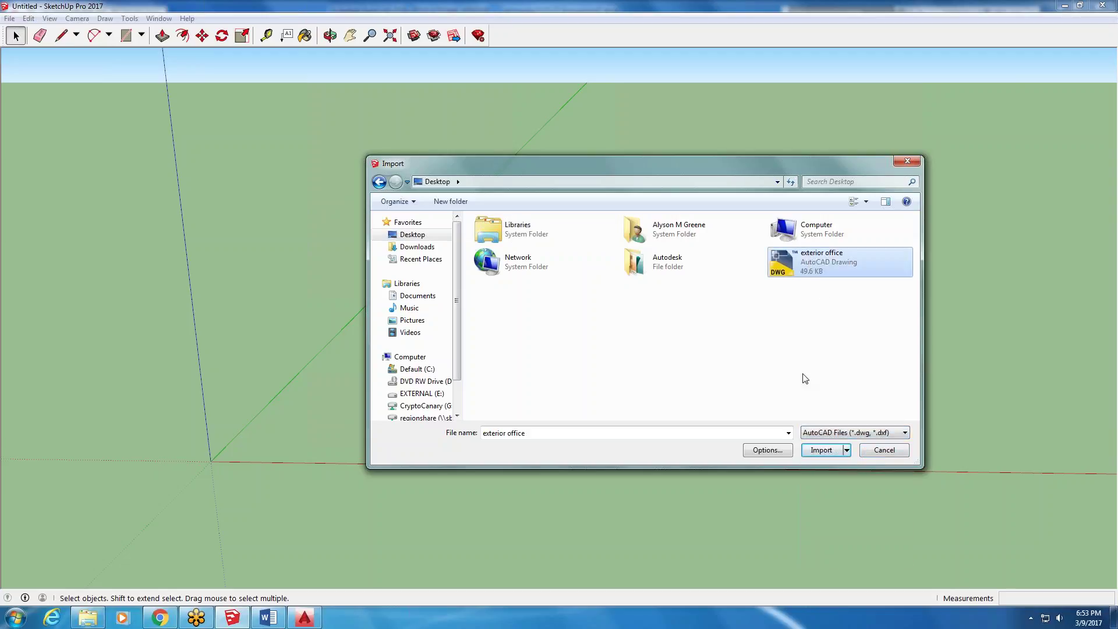
pyautogui.click(806, 454)
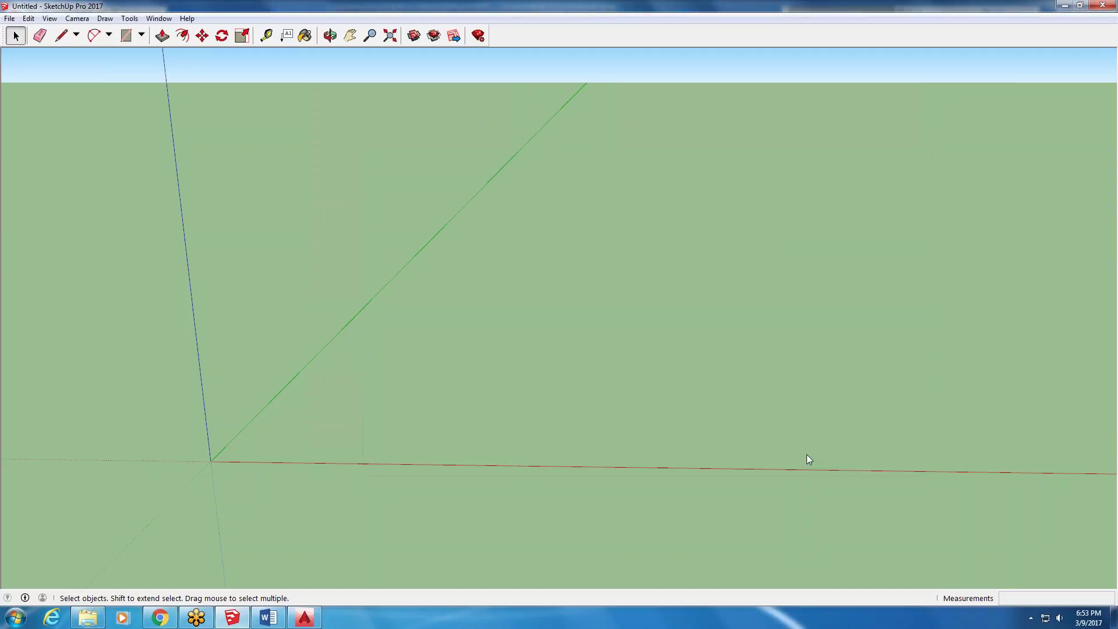
pyautogui.click(621, 396)
# - Zoom and orbit to the imported exterior office plan and window-select all its edges
pyautogui.scroll(8, 225, 466)
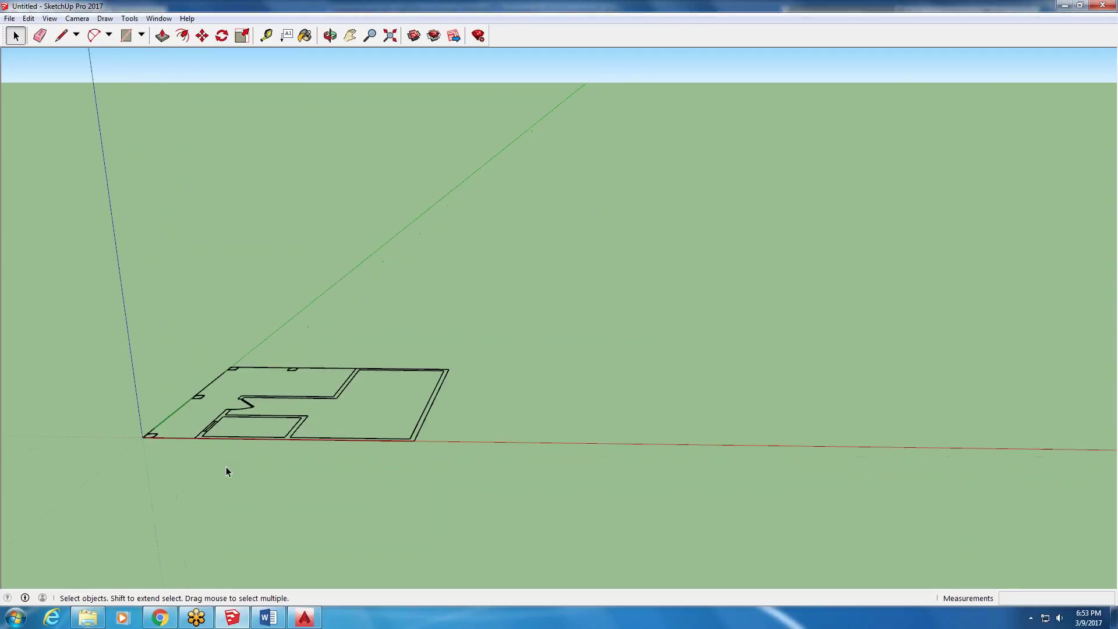
pyautogui.scroll(2, 232, 463)
pyautogui.scroll(-5, 233, 460)
pyautogui.moveTo(176, 379); pyautogui.dragTo(172, 496, button='middle')
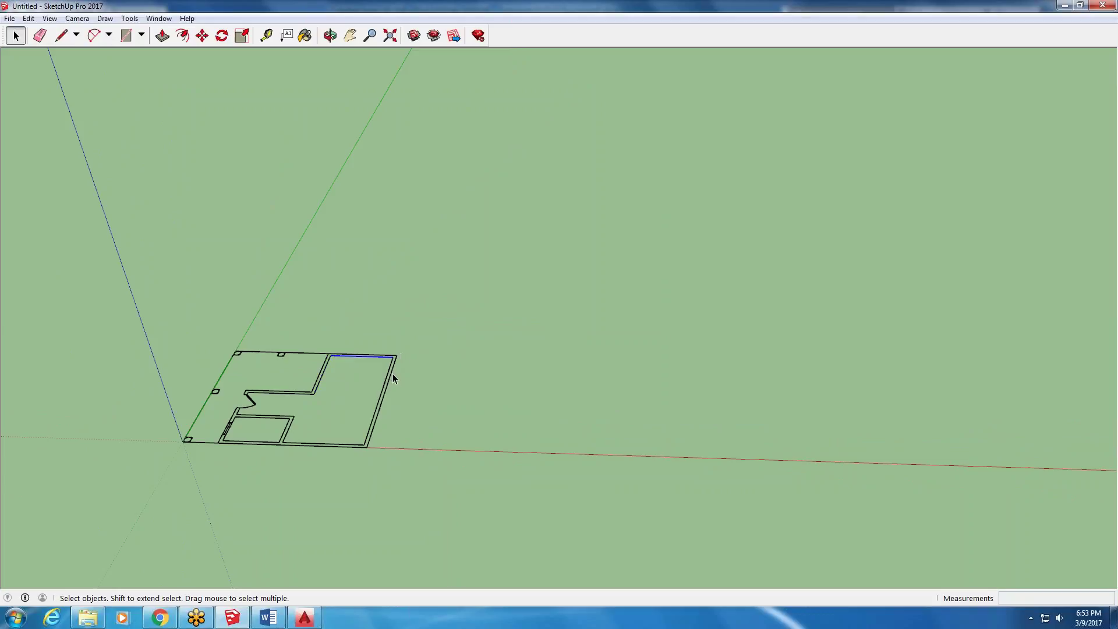
pyautogui.scroll(-1, 441, 335)
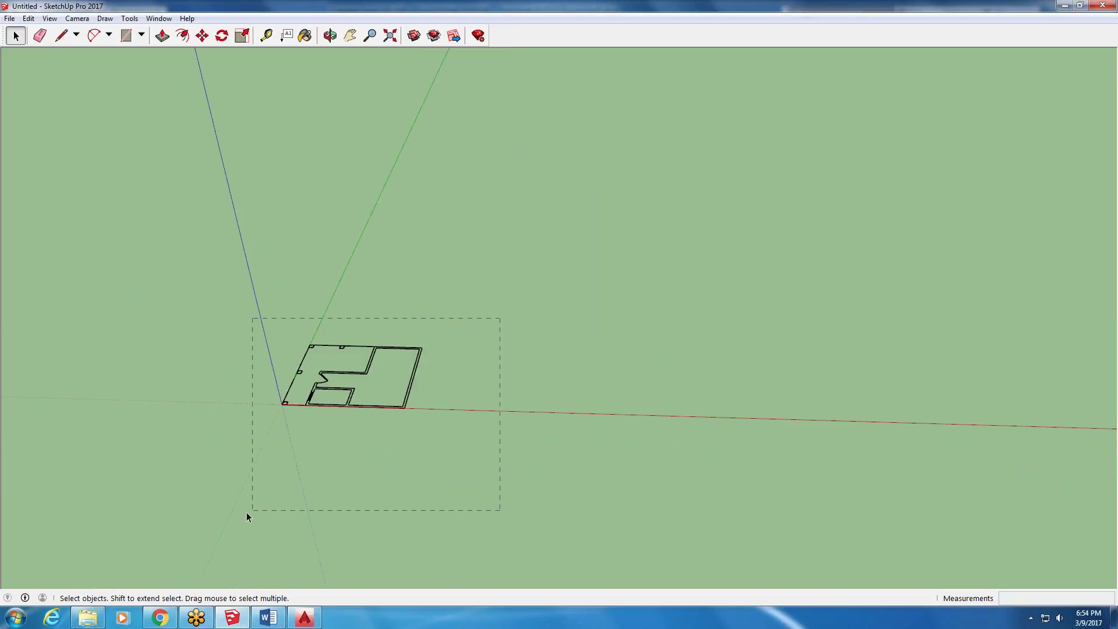
pyautogui.moveTo(221, 477); pyautogui.dragTo(222, 476)
pyautogui.scroll(1, 327, 368)
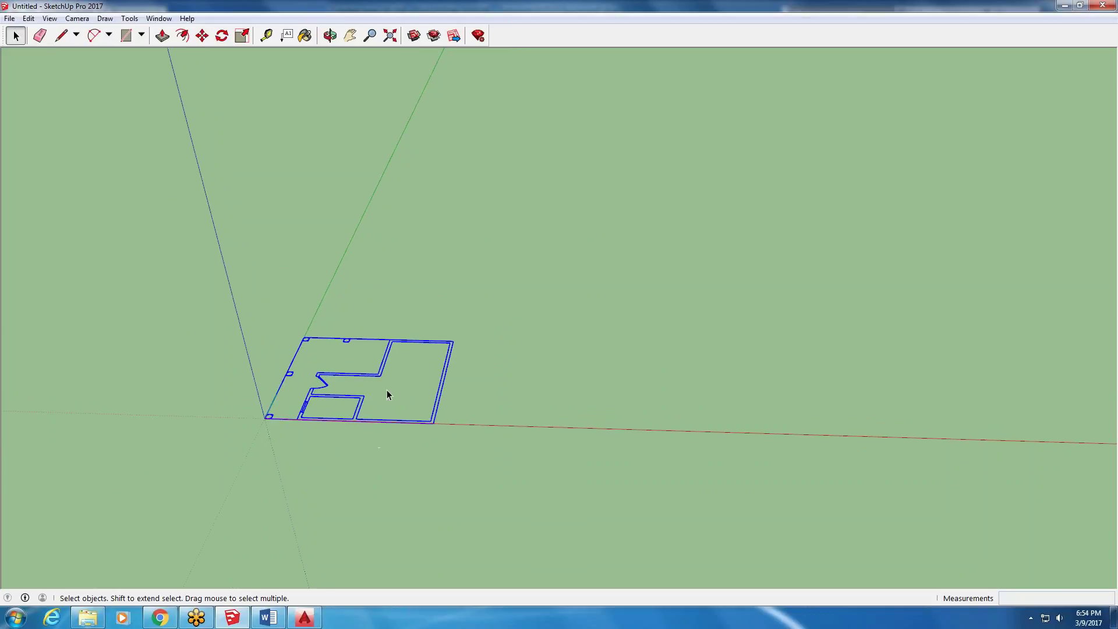
pyautogui.click(382, 340)
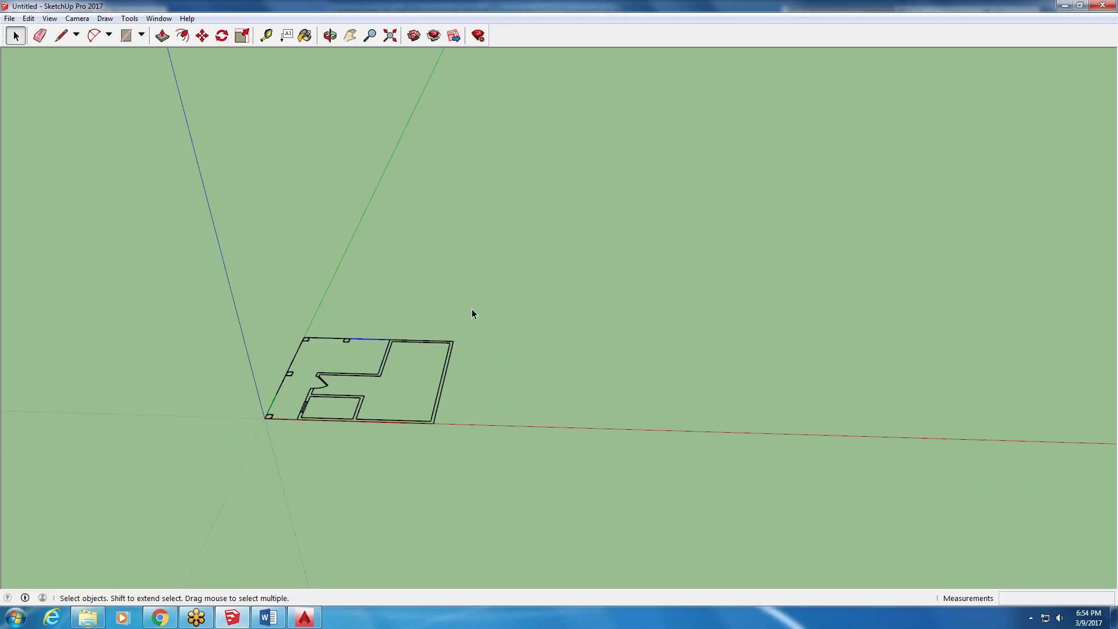
pyautogui.moveTo(223, 484); pyautogui.dragTo(221, 486)
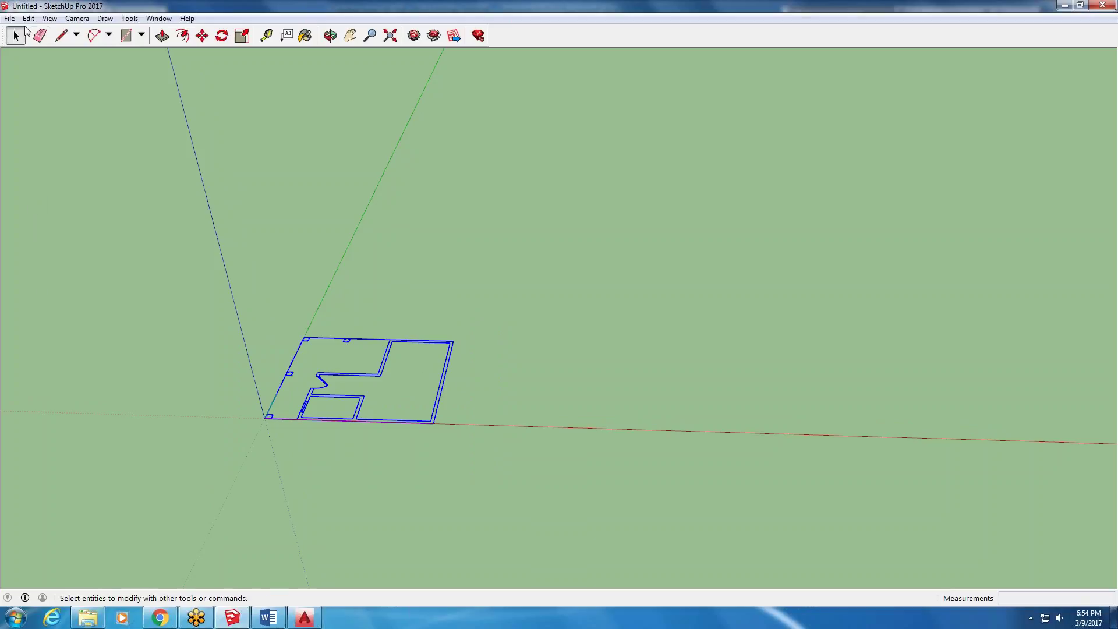
# - Rotate the floor plan 90° about a point on the red axis
pyautogui.click(222, 35)
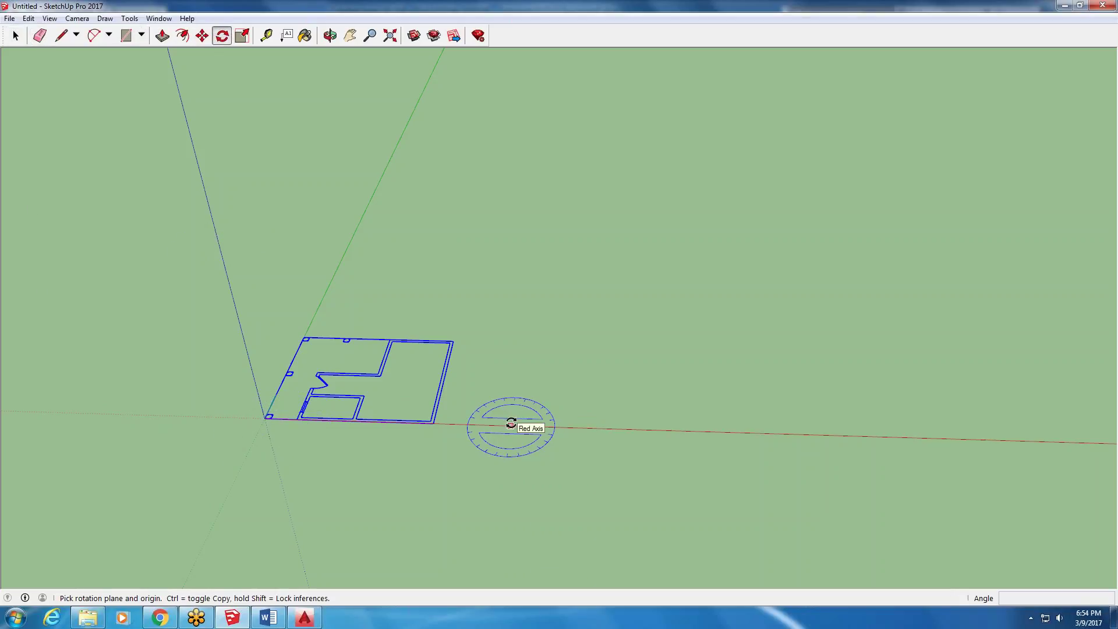
pyautogui.click(510, 424)
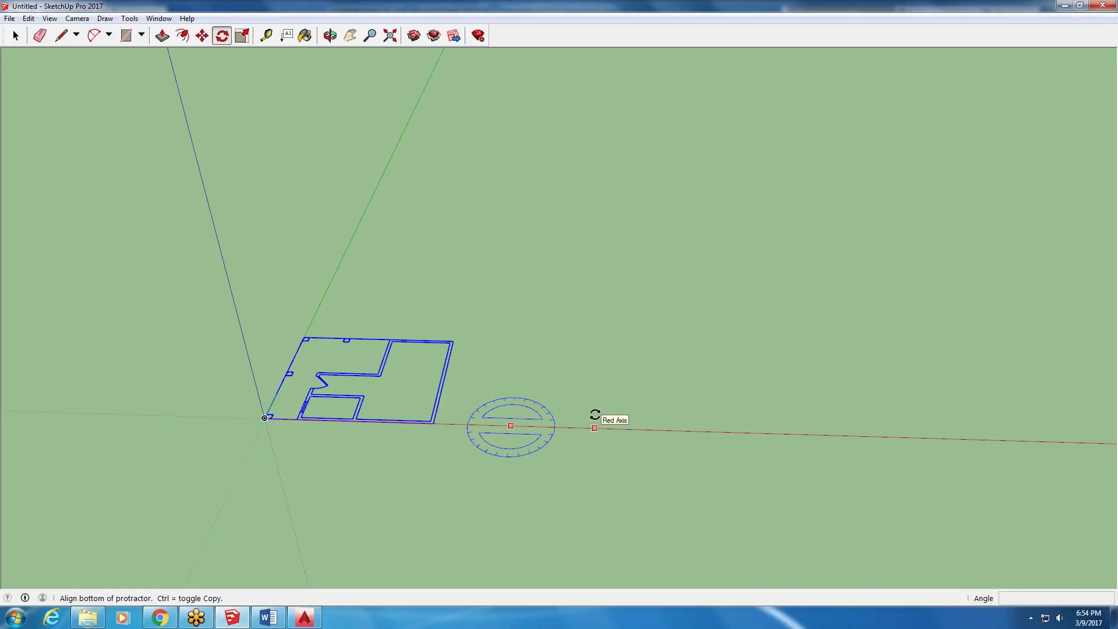
pyautogui.click(594, 416)
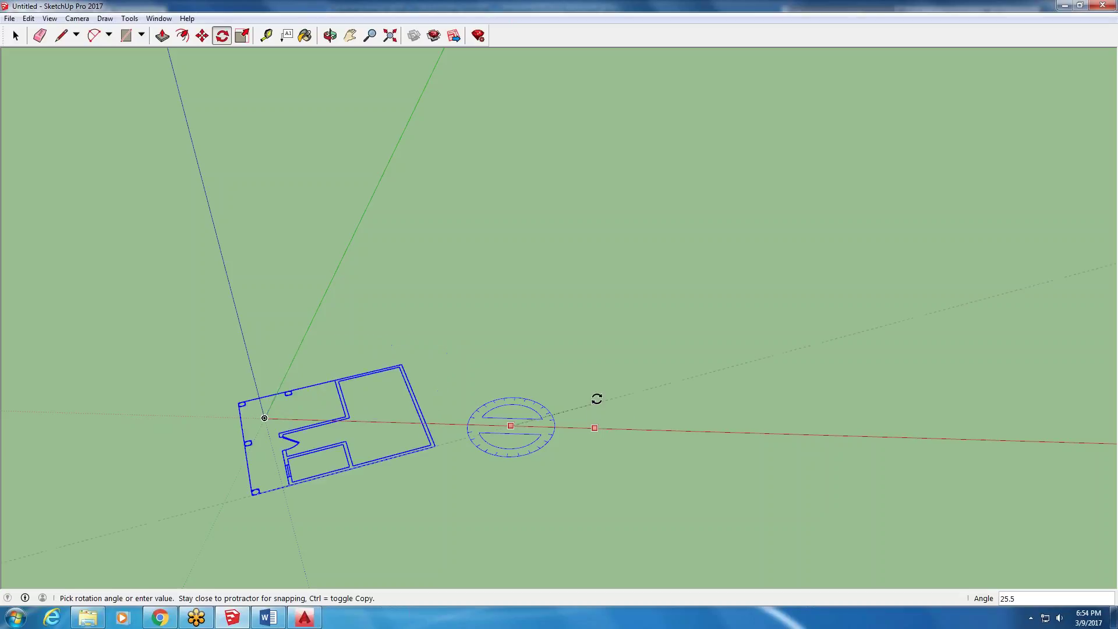
pyautogui.click(519, 348)
pyautogui.scroll(-3, 518, 349)
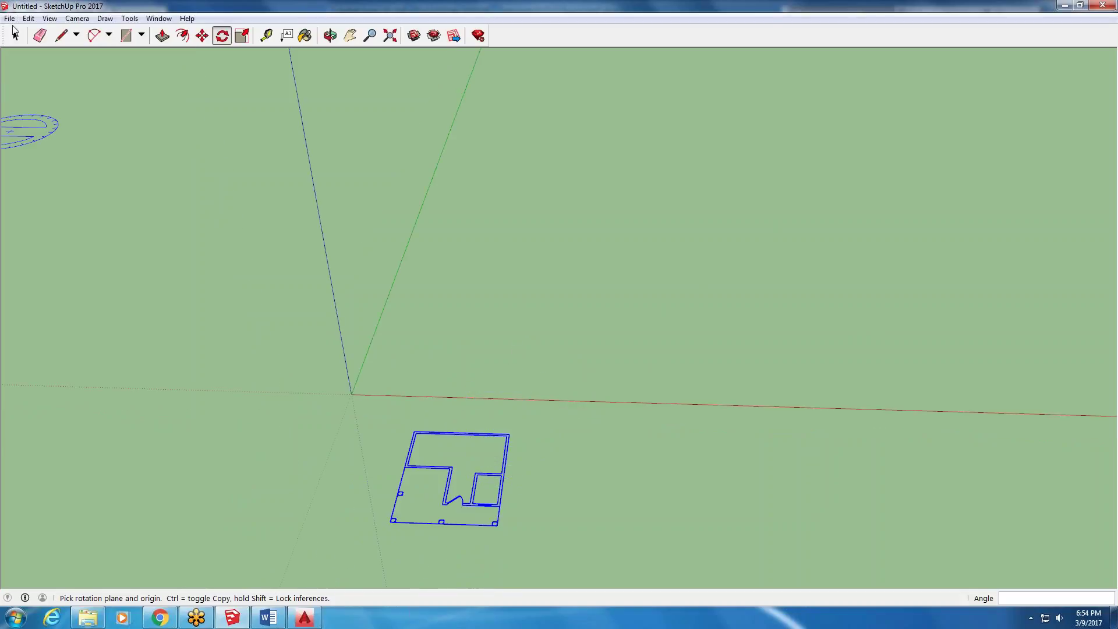
# - Window-select the entire rotated floor plan
pyautogui.click(16, 35)
pyautogui.click(16, 36)
pyautogui.moveTo(570, 410); pyautogui.dragTo(360, 549)
pyautogui.click(504, 452)
pyautogui.moveTo(527, 418); pyautogui.dragTo(336, 568)
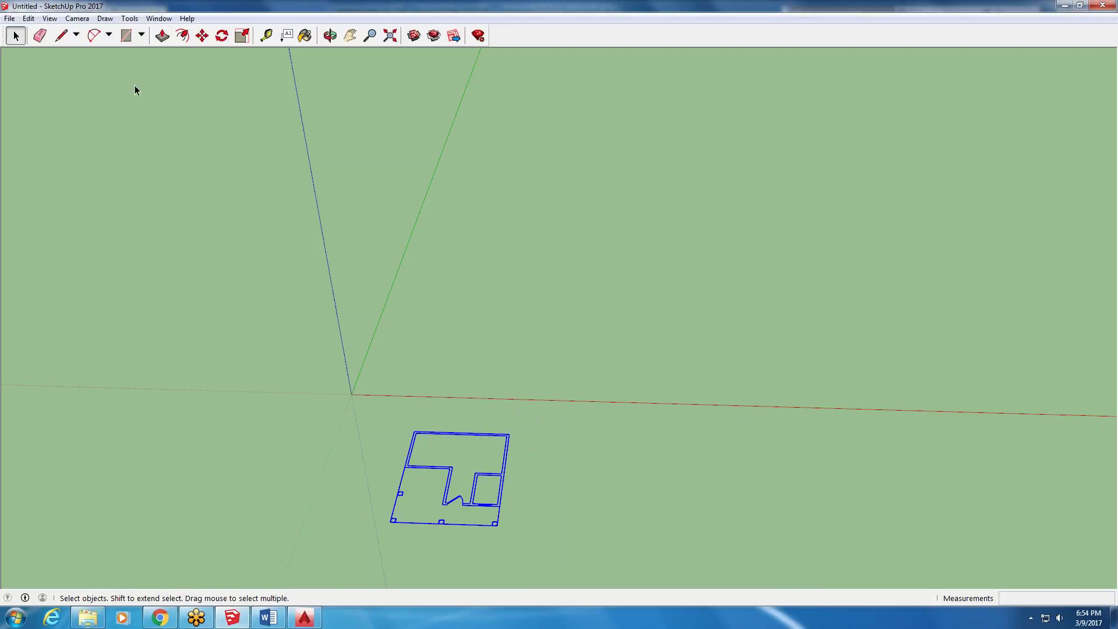
# - Move the floor plan from its lower-left corner onto the axes origin
pyautogui.click(202, 35)
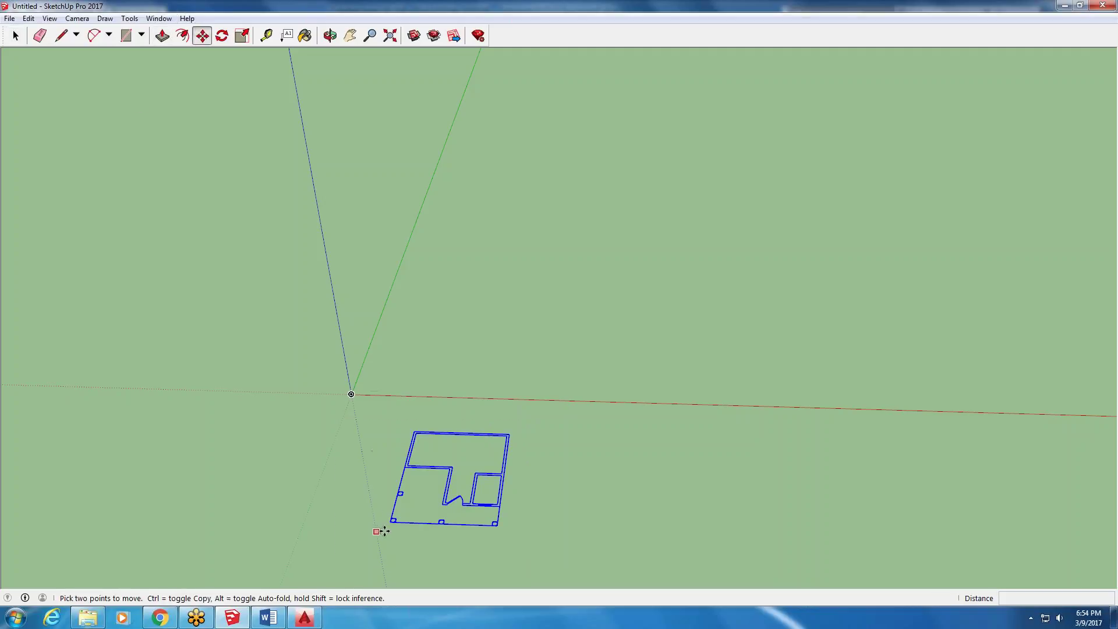
pyautogui.scroll(1, 389, 528)
pyautogui.scroll(6, 390, 527)
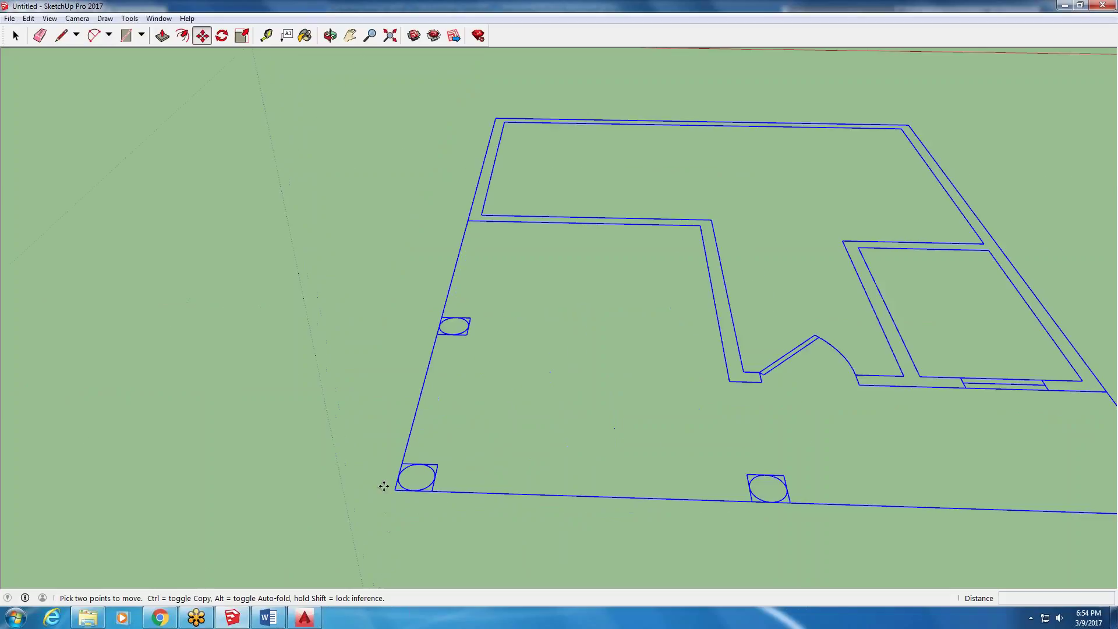
pyautogui.click(393, 483)
pyautogui.scroll(-7, 392, 479)
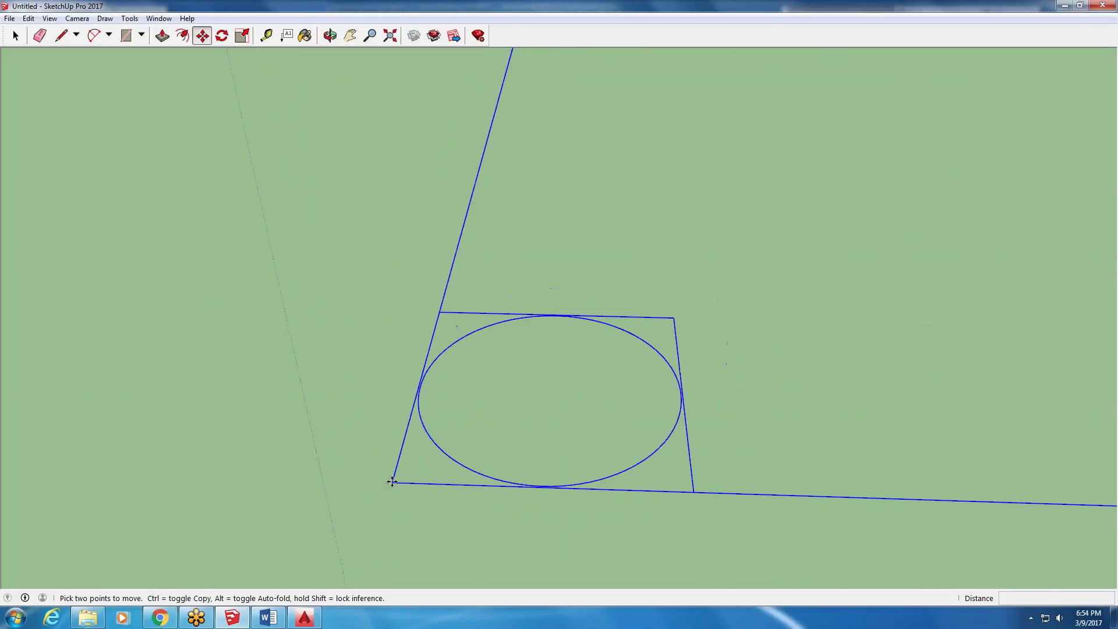
pyautogui.scroll(-6, 411, 433)
pyautogui.scroll(6, 362, 256)
pyautogui.click(349, 293)
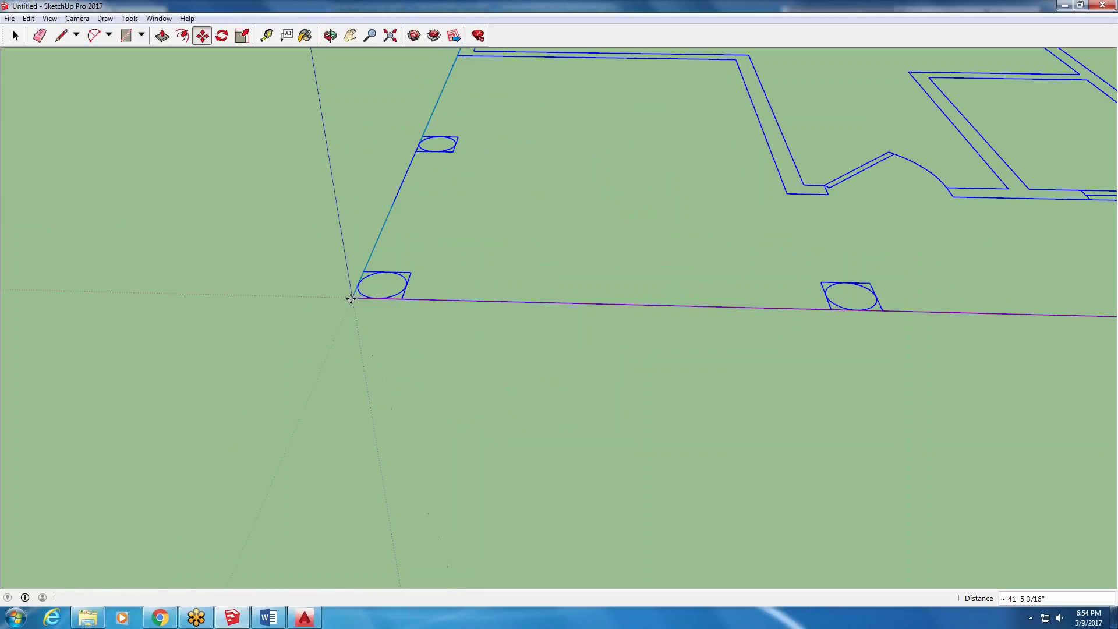
pyautogui.scroll(-4, 322, 322)
pyautogui.moveTo(683, 469); pyautogui.dragTo(716, 412, button='middle')
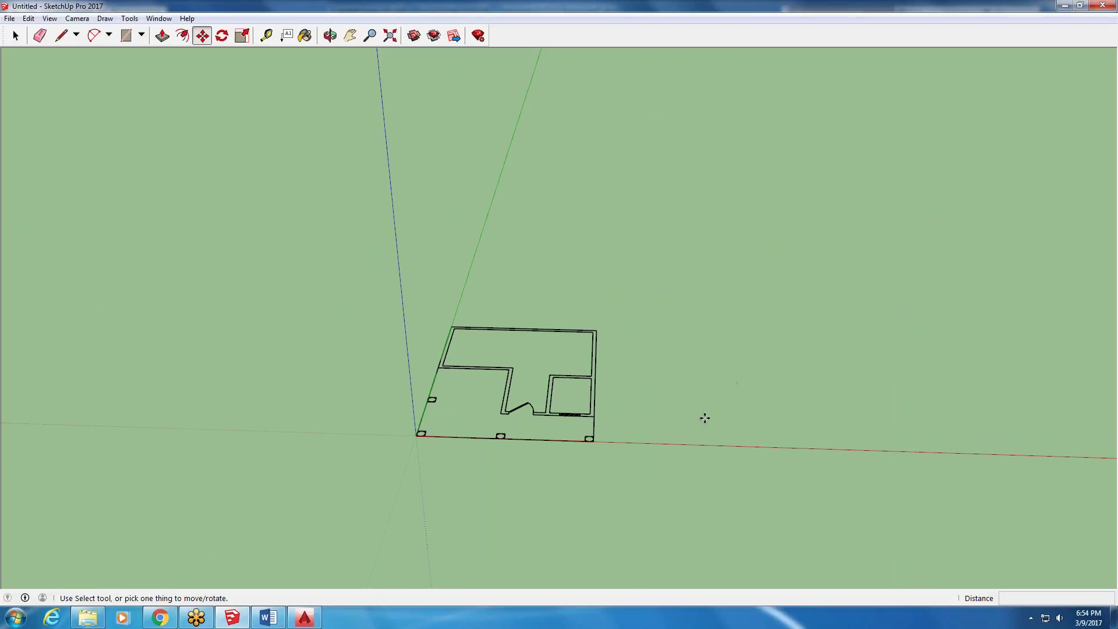
# - Orbit and zoom so the floor plan faces the viewer, then bring up the Word rubric document
pyautogui.scroll(3, 599, 433)
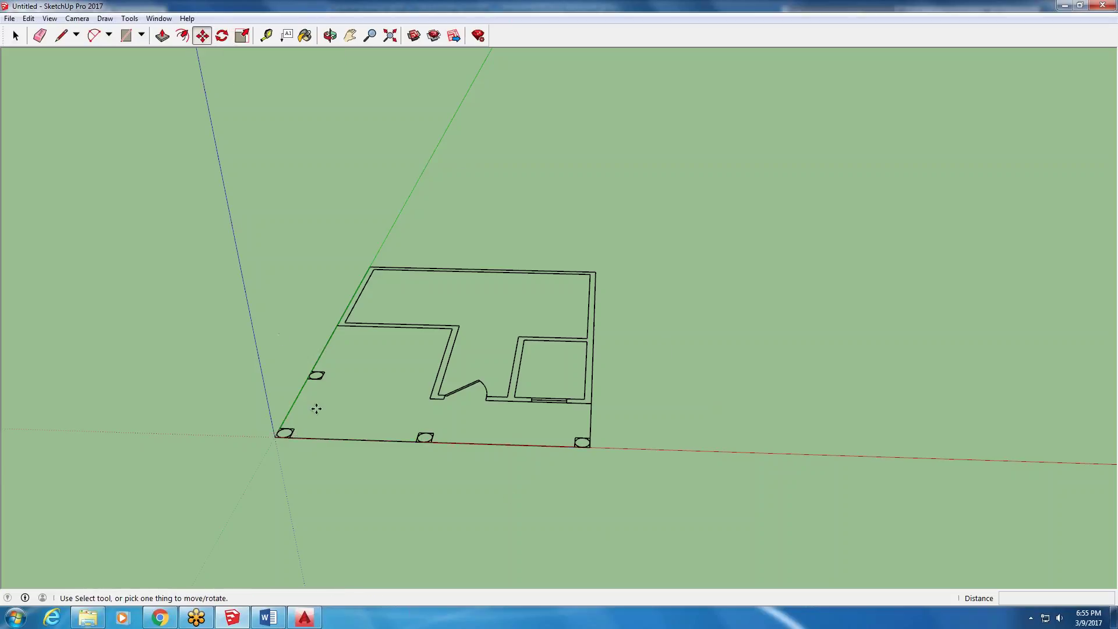
pyautogui.moveTo(437, 296); pyautogui.dragTo(459, 406, button='middle')
pyautogui.scroll(-4, 512, 410)
pyautogui.scroll(2, 503, 292)
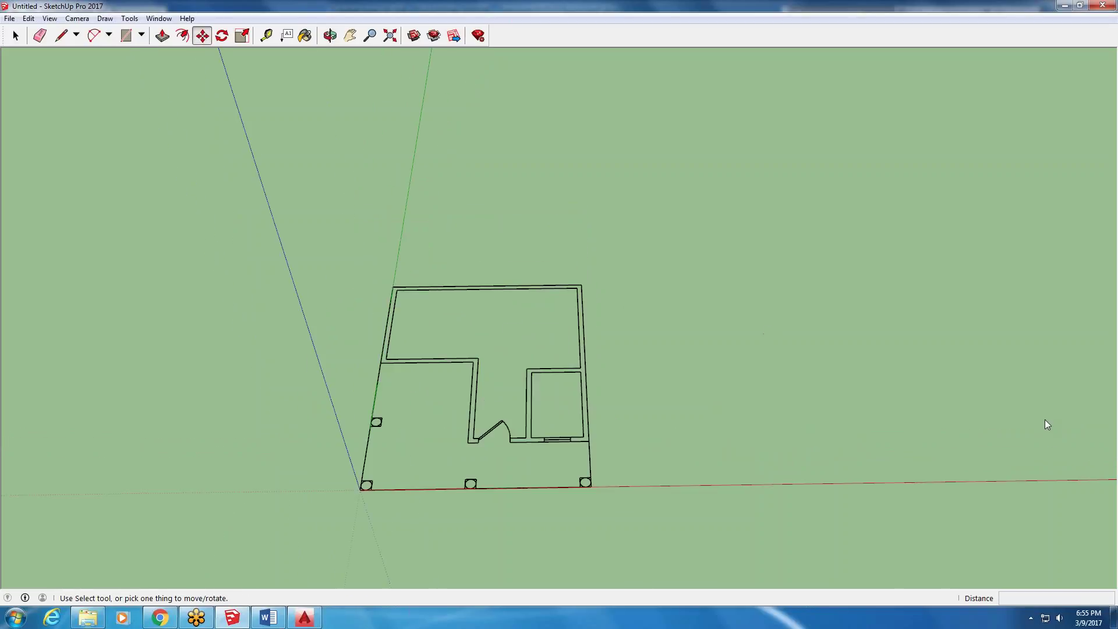
pyautogui.click(269, 617)
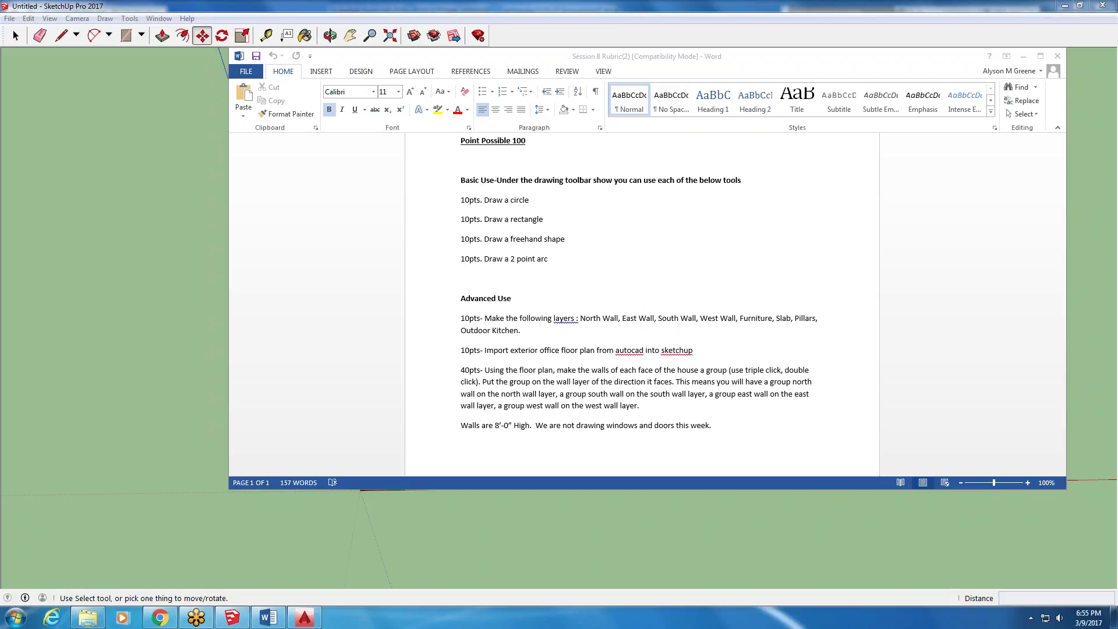
# - Go back to the SketchUp floor plan after reading the rubric's required wall layers
pyautogui.click(838, 558)
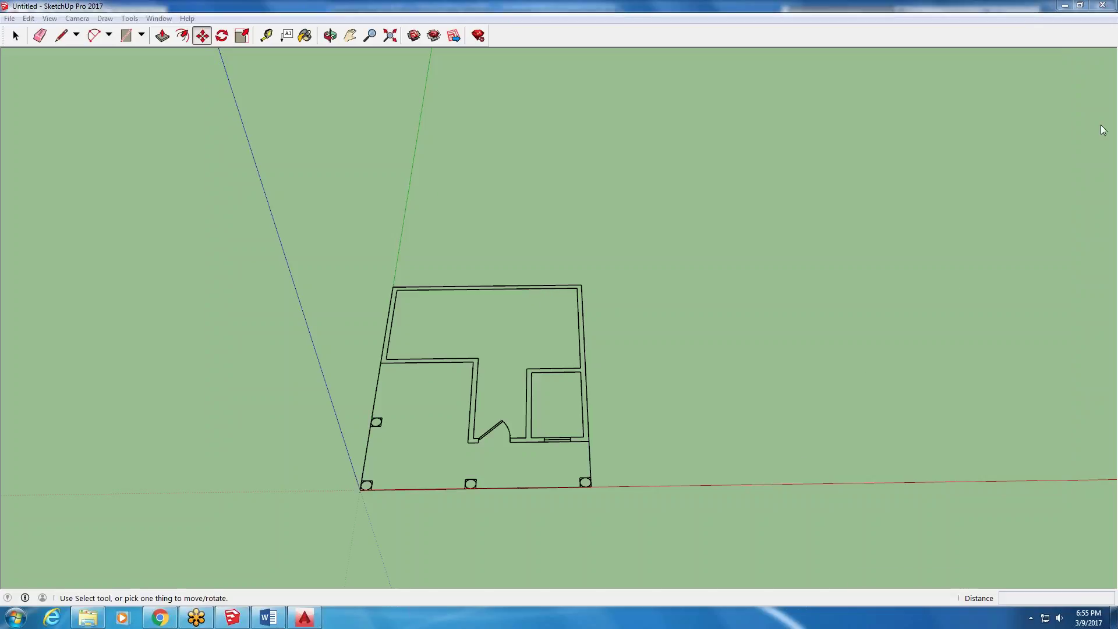
# - Show the Default Tray with the Layers panel and collapse Soften Edges
pyautogui.click(157, 19)
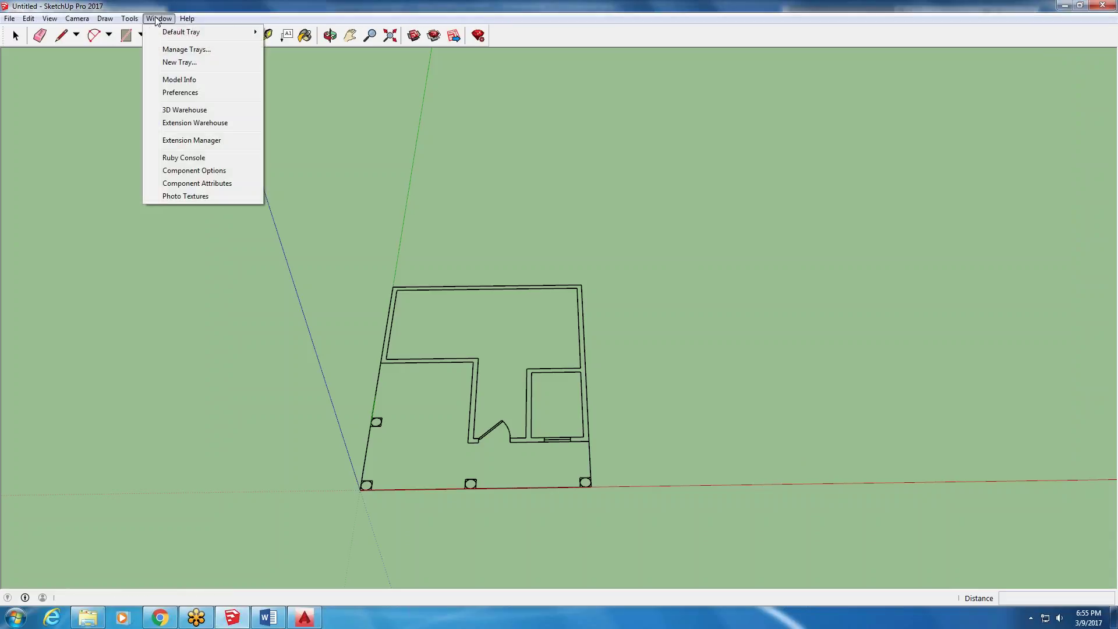
pyautogui.moveTo(173, 33)
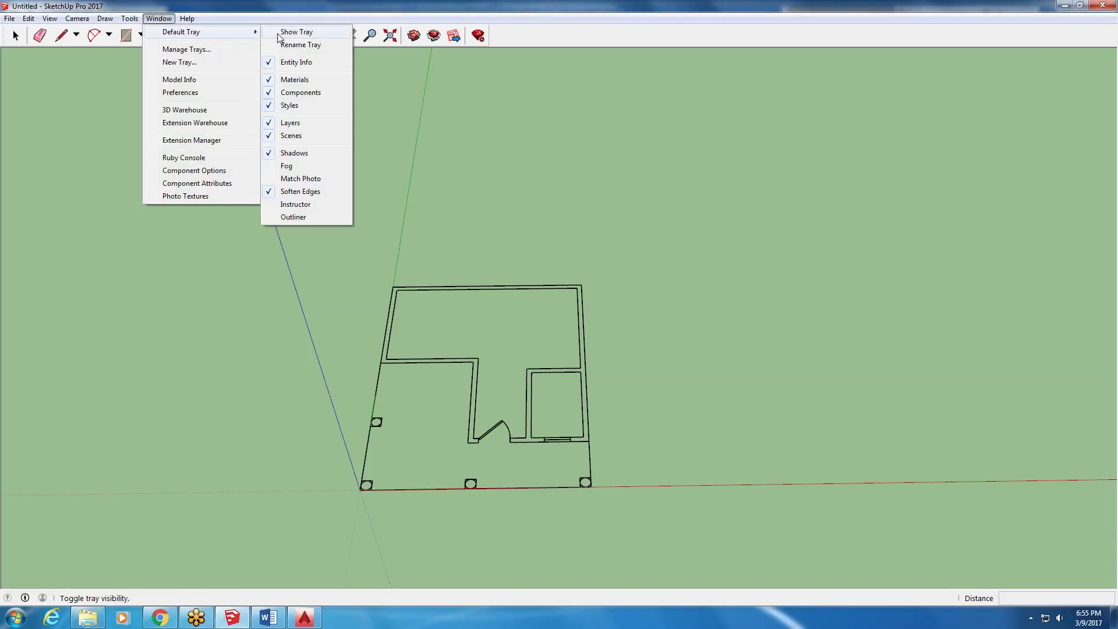
pyautogui.click(296, 32)
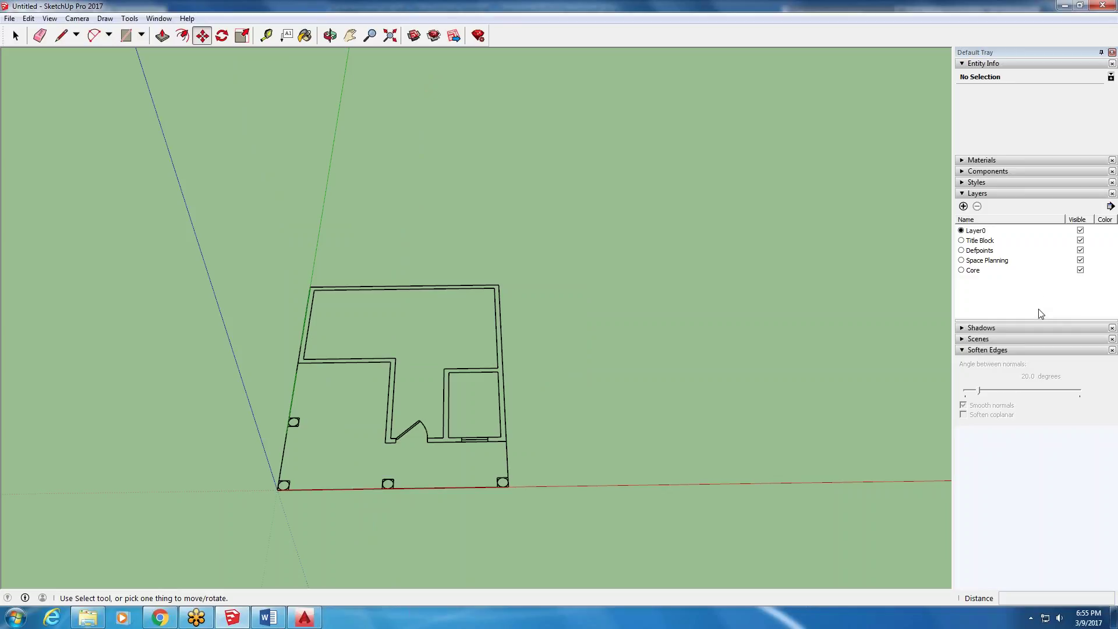
pyautogui.click(963, 351)
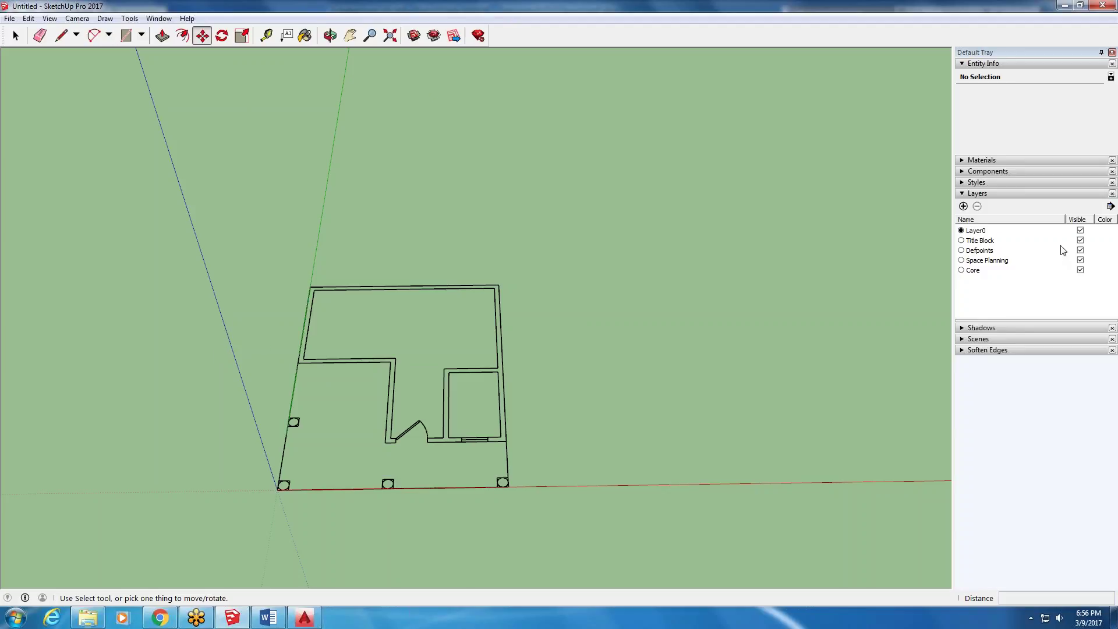
# - Delete the Title Block and Space Planning layers
pyautogui.click(961, 241)
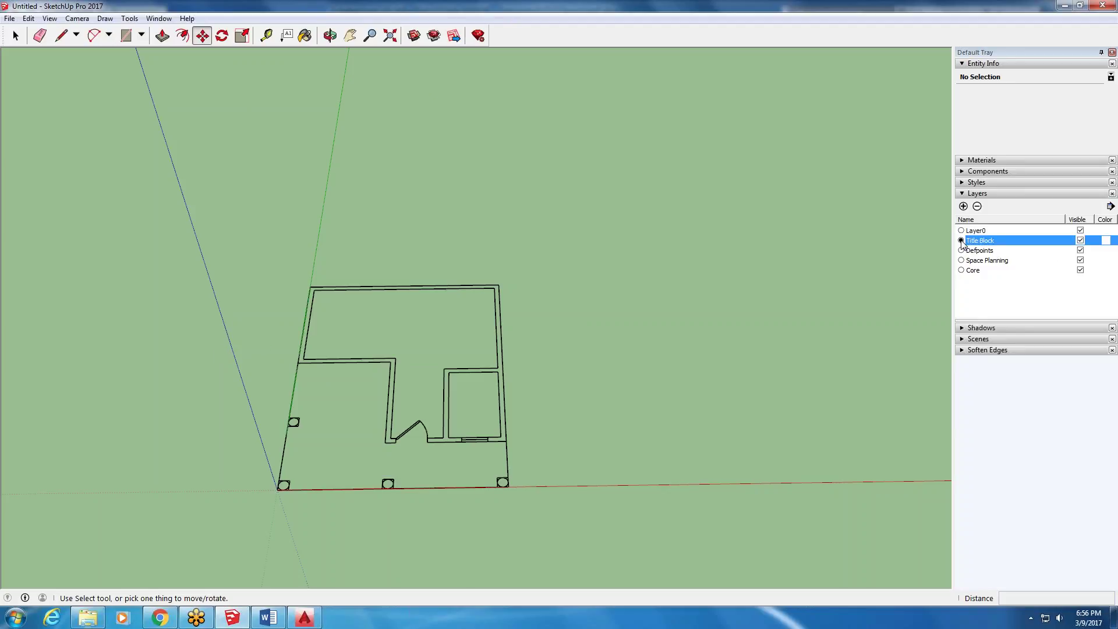
pyautogui.click(977, 207)
pyautogui.click(585, 348)
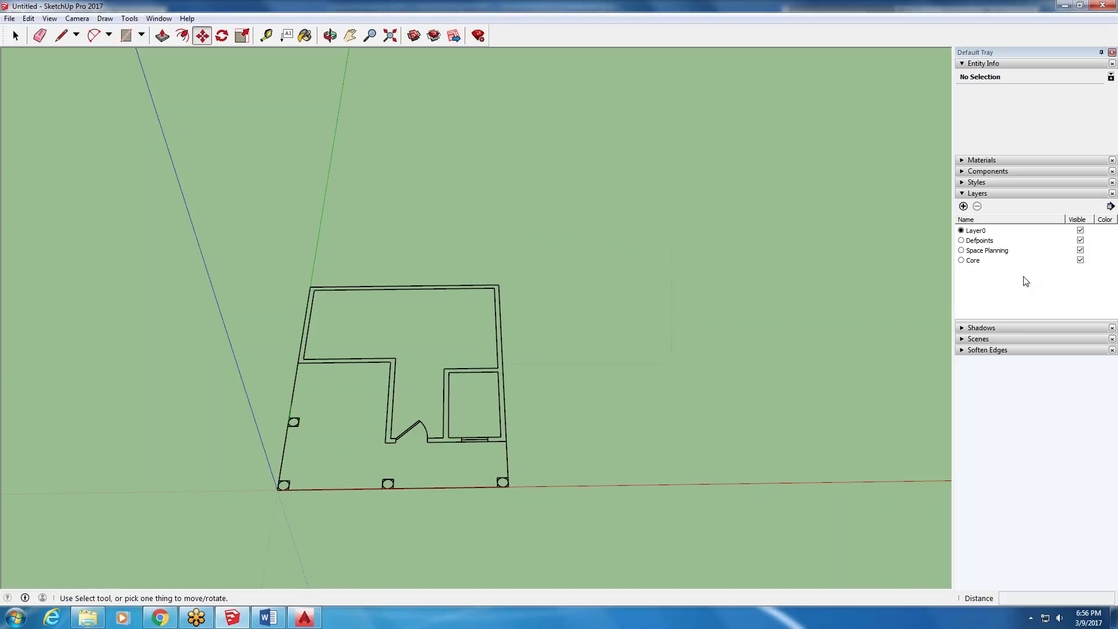
pyautogui.click(961, 250)
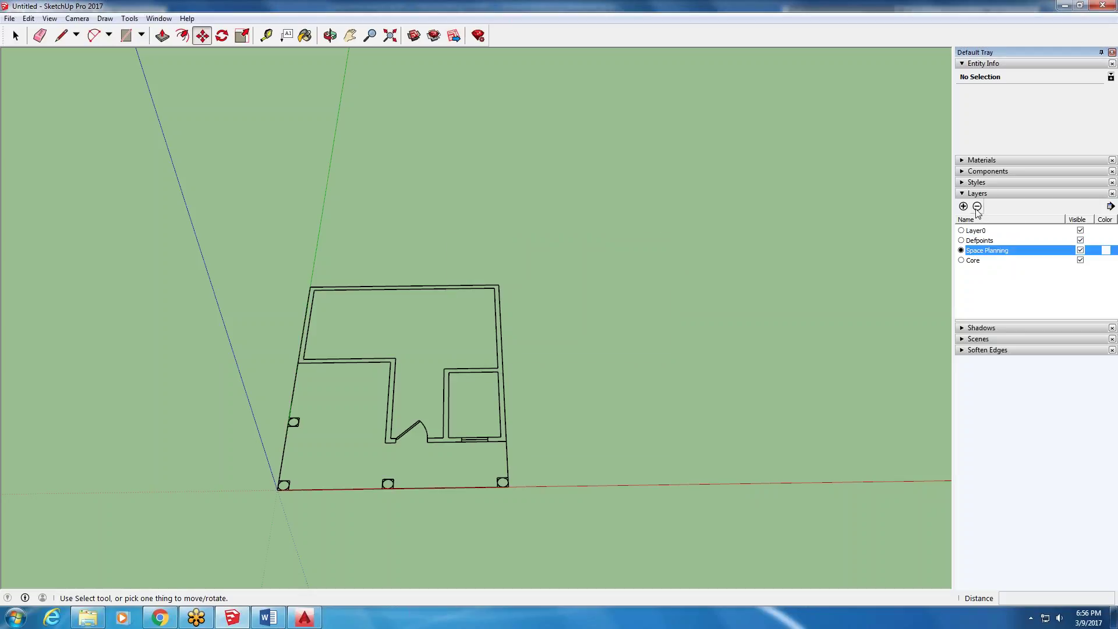
pyautogui.click(977, 207)
pyautogui.click(594, 345)
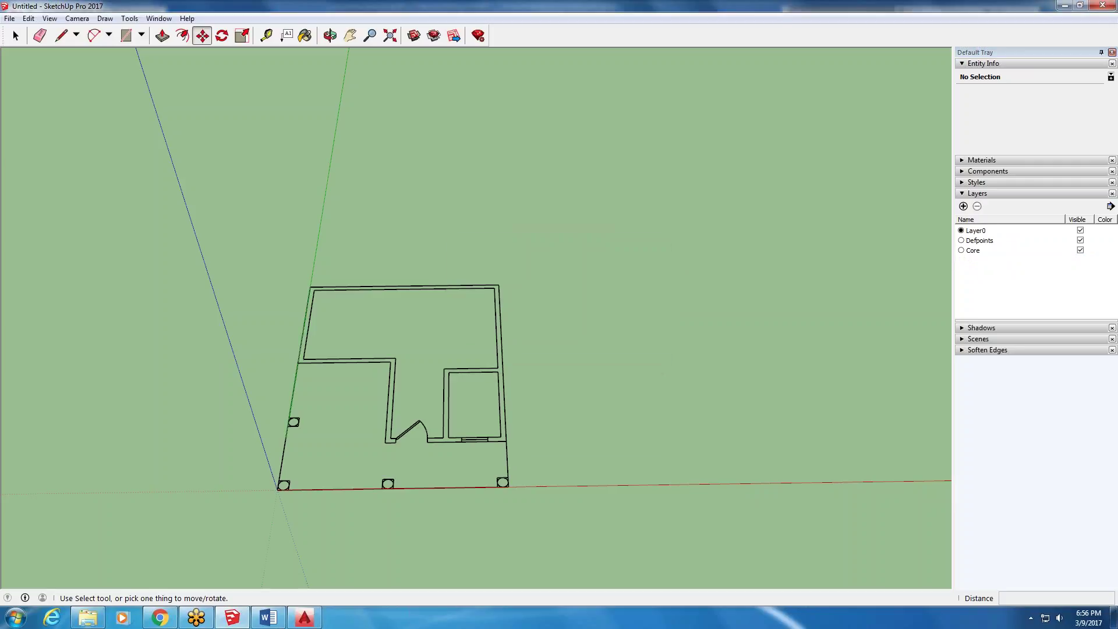
# - Purge unused layers like Defpoints and delete Core, moving its contents to Layer0
pyautogui.click(1110, 206)
pyautogui.click(1024, 219)
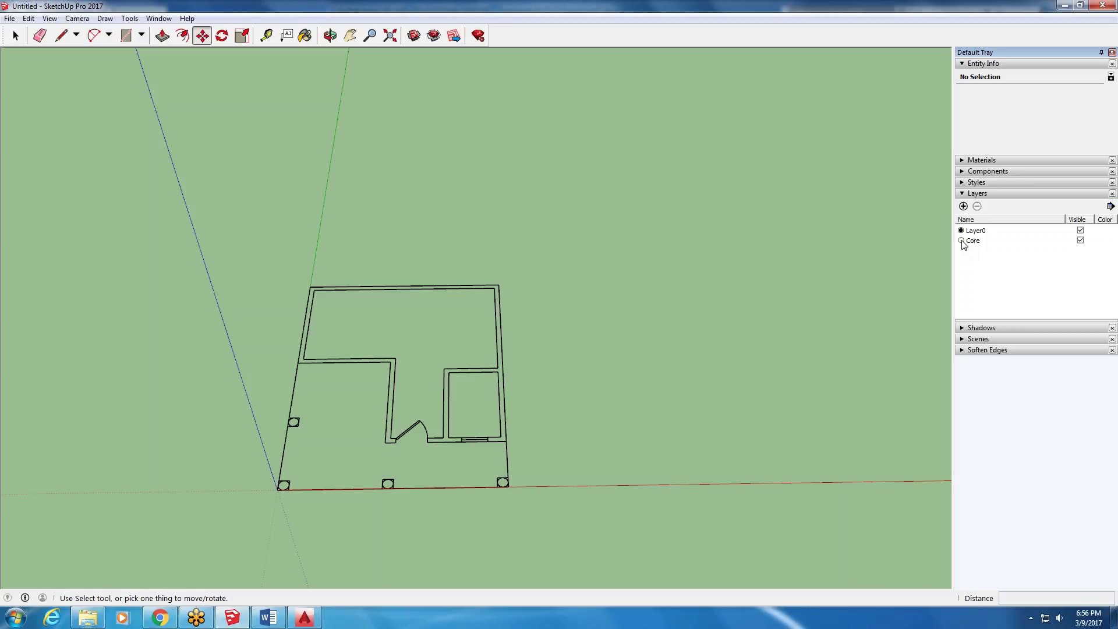
pyautogui.click(970, 240)
pyautogui.click(977, 207)
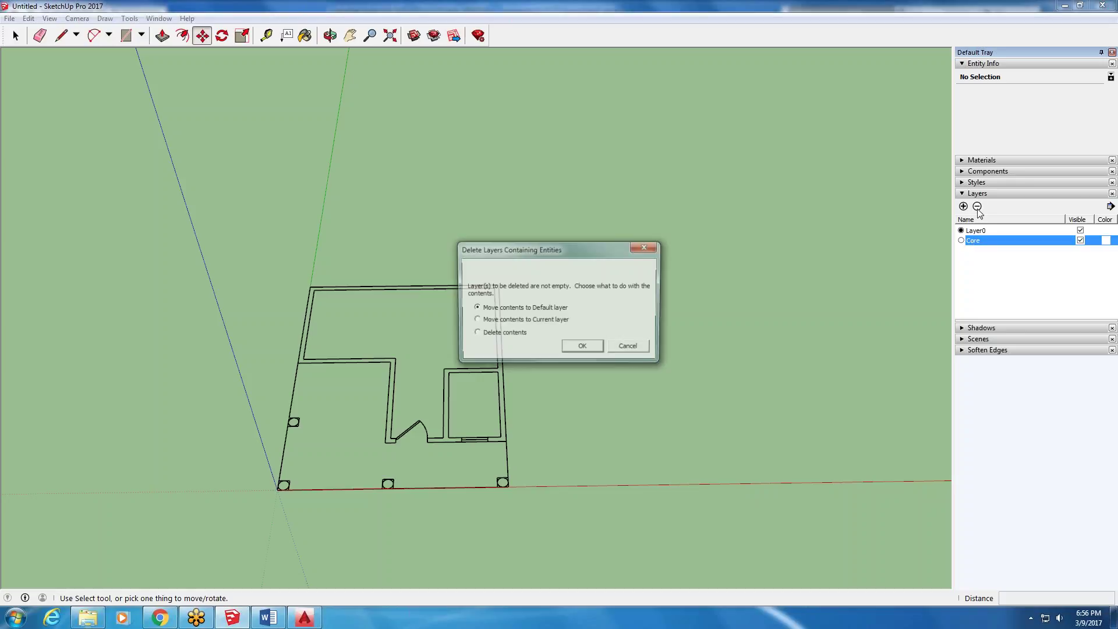
pyautogui.click(580, 347)
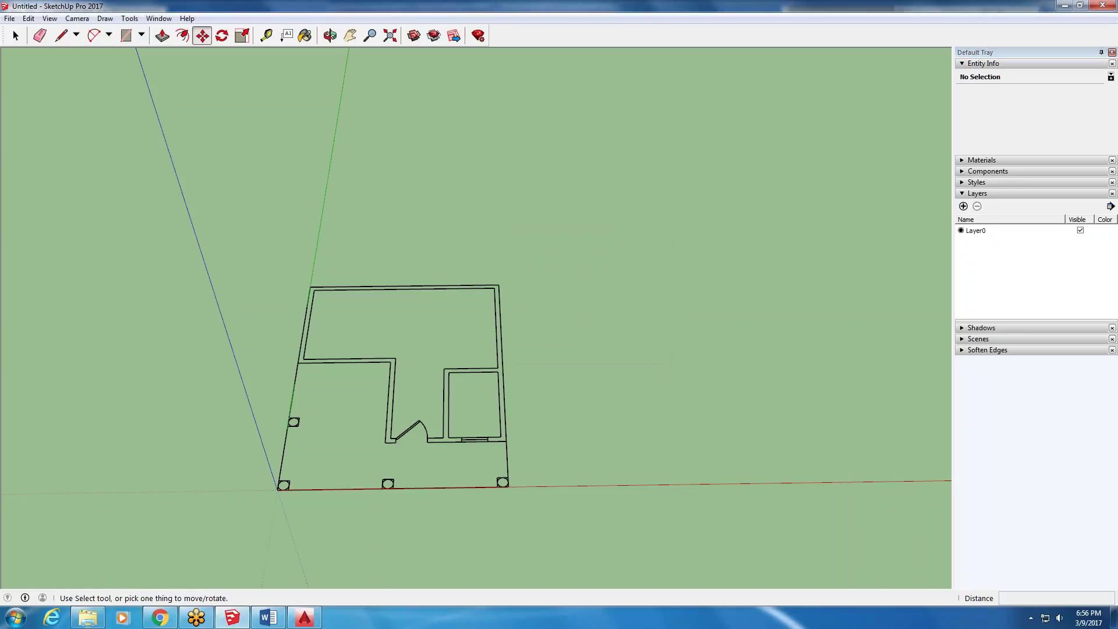
# - Add a new layer named 'North Wall'
pyautogui.click(962, 207)
pyautogui.press('BackSpace')
pyautogui.write('North Wall')
pyautogui.press('Return')
# - Add a second layer named 'South Wall', fixing the typo in its name
pyautogui.click(963, 206)
pyautogui.write('Sotuh Wal')
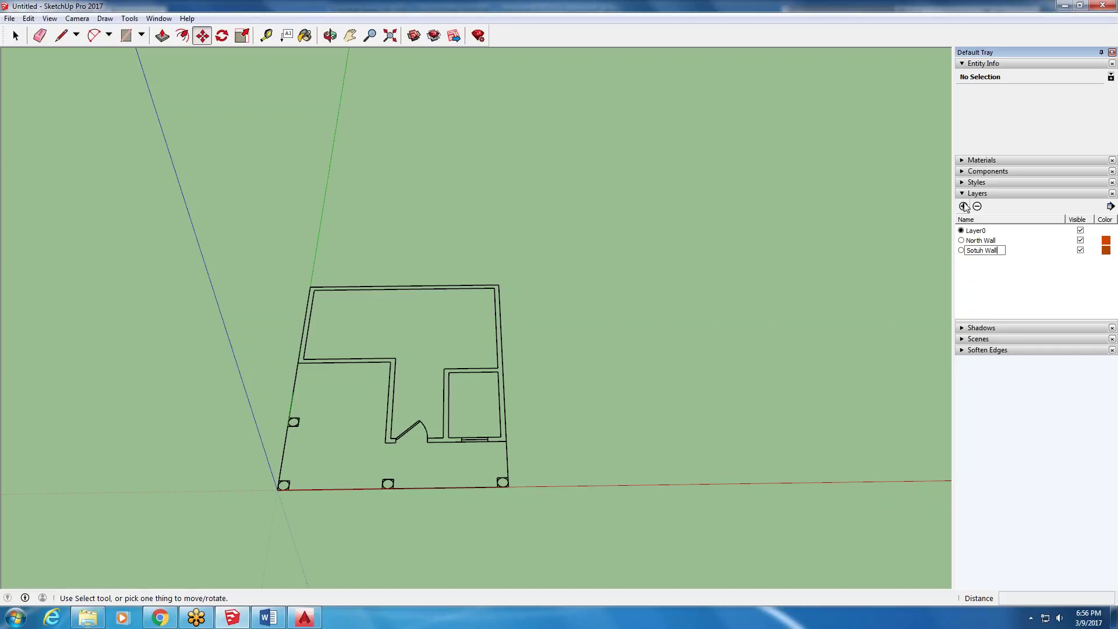
pyautogui.press('BackSpace')
pyautogui.press('BackSpace')
pyautogui.press('BackSpace')
pyautogui.press('BackSpace')
pyautogui.write('Wall')
pyautogui.press('Return')
pyautogui.click(267, 617)
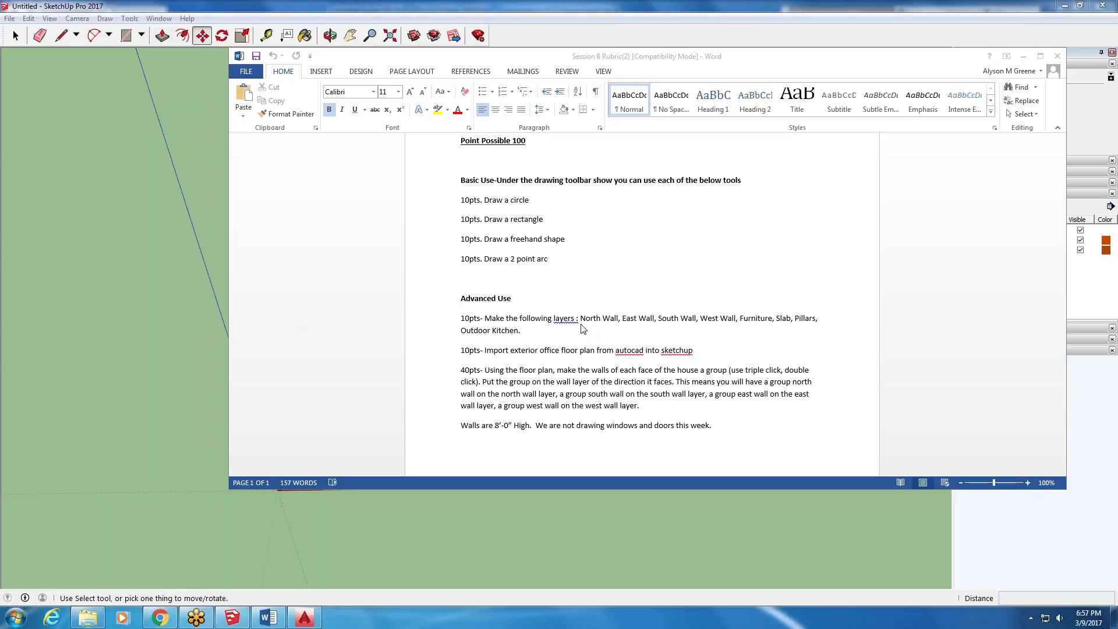
# - Review the Word rubric, then bring up the Session 8 course folder in File Explorer
pyautogui.click(471, 384)
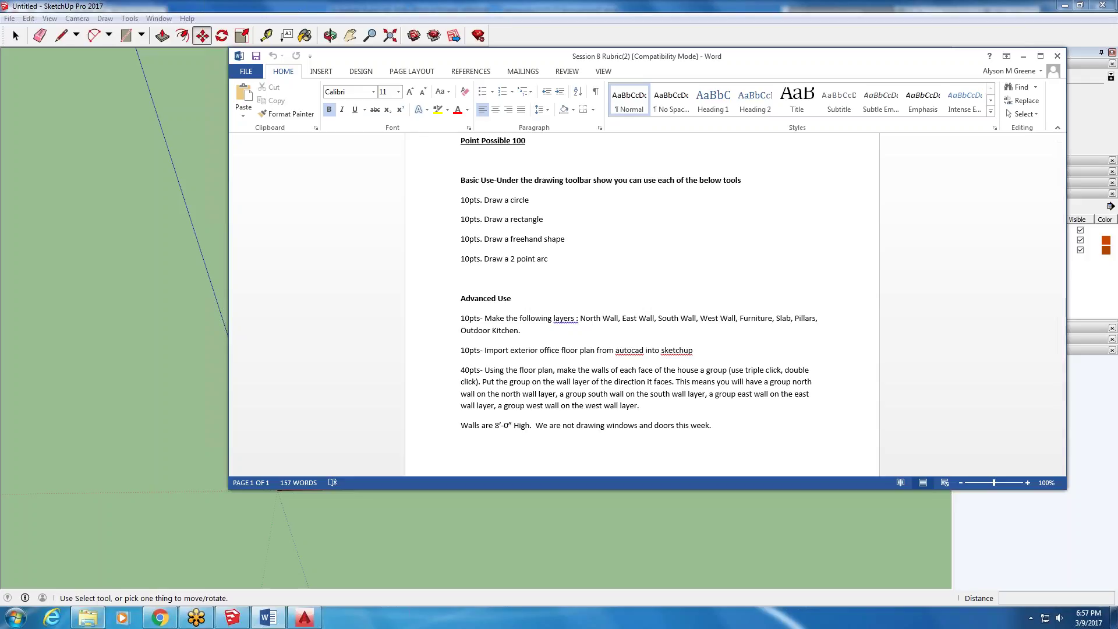
pyautogui.click(87, 619)
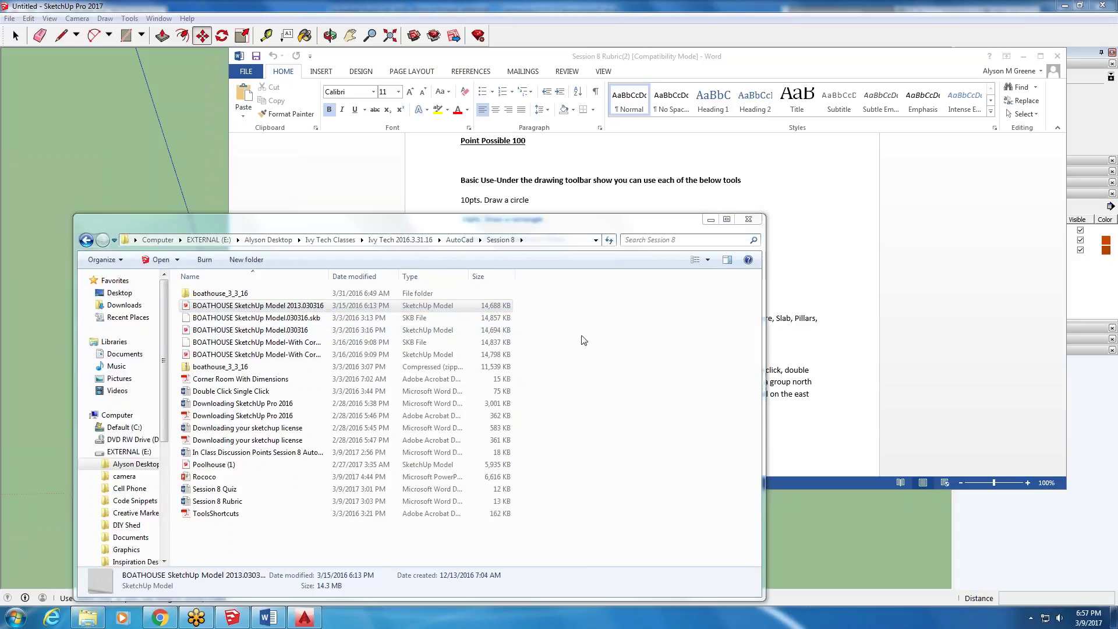
# - Open the Poolhouse (1) model and save it to the Desktop as 'class'
pyautogui.click(235, 464)
pyautogui.click(748, 219)
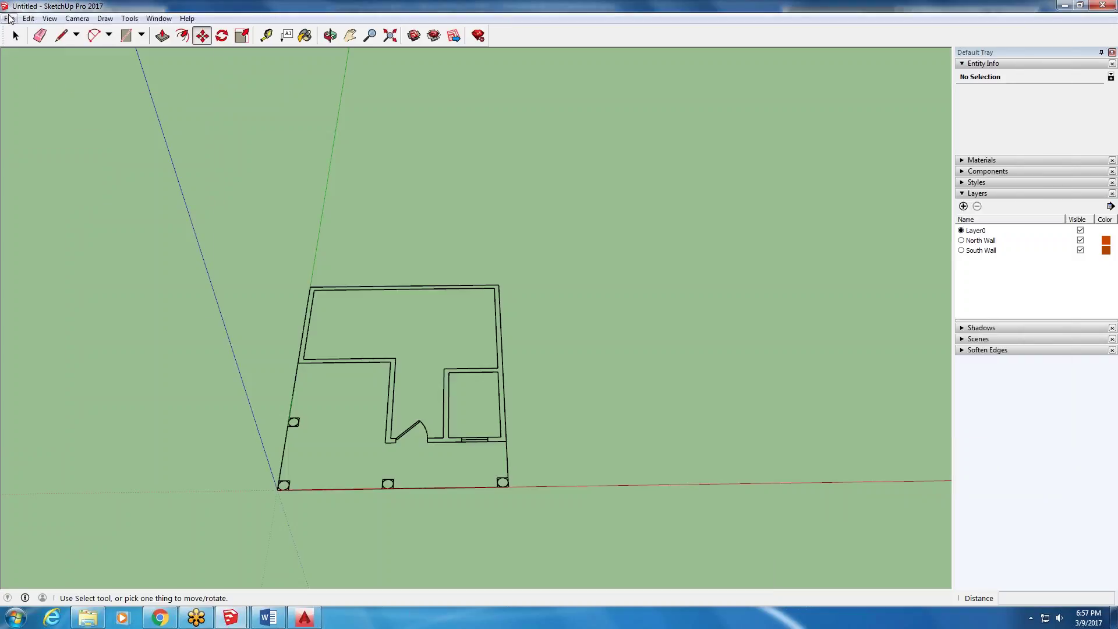
pyautogui.click(9, 18)
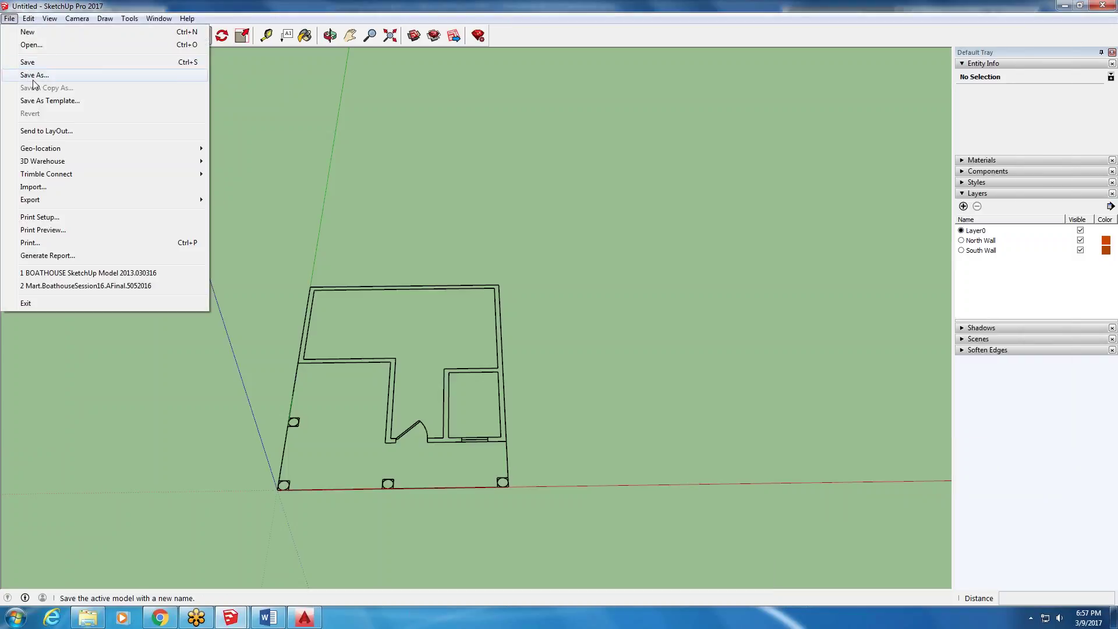
pyautogui.click(32, 76)
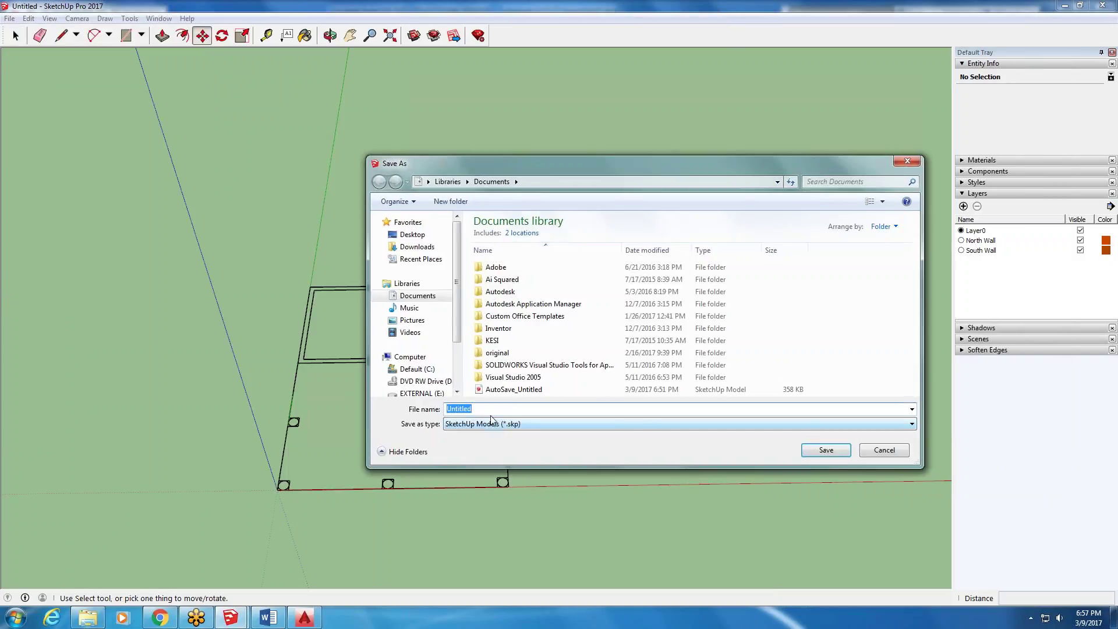
pyautogui.write('class')
pyautogui.click(412, 234)
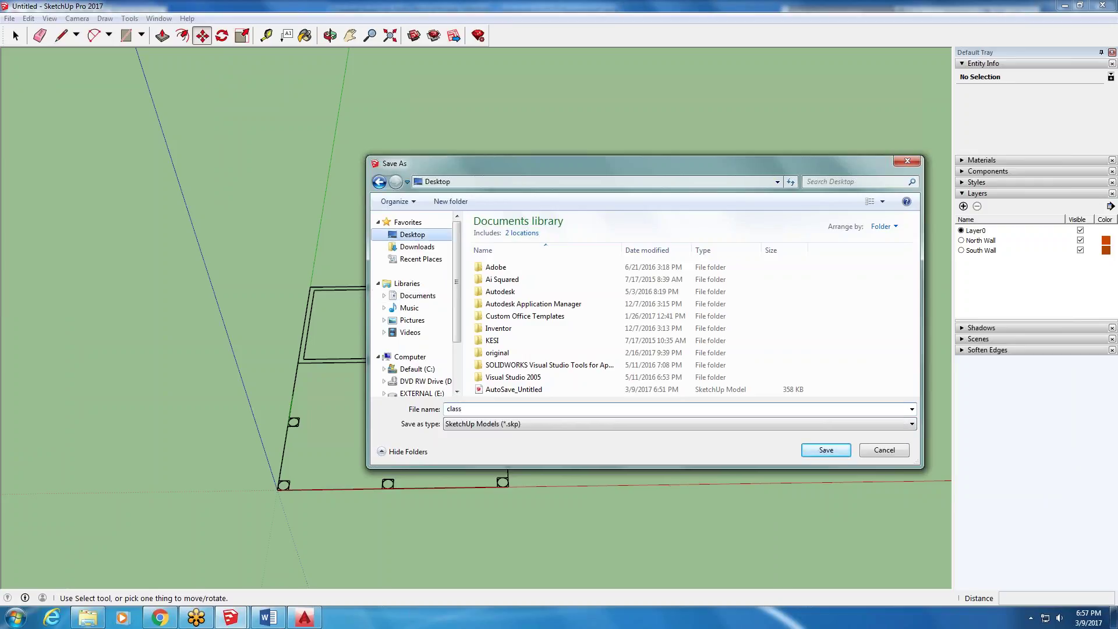
pyautogui.click(840, 452)
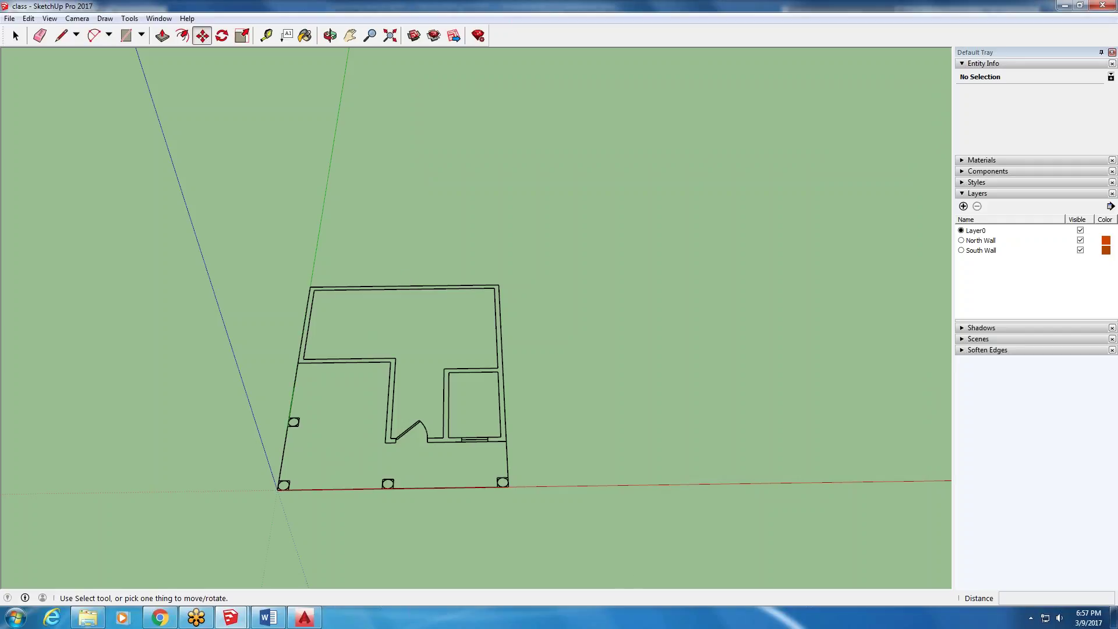
# - Pick a template in the Welcome to SketchUp window and start modelling
pyautogui.moveTo(231, 617)
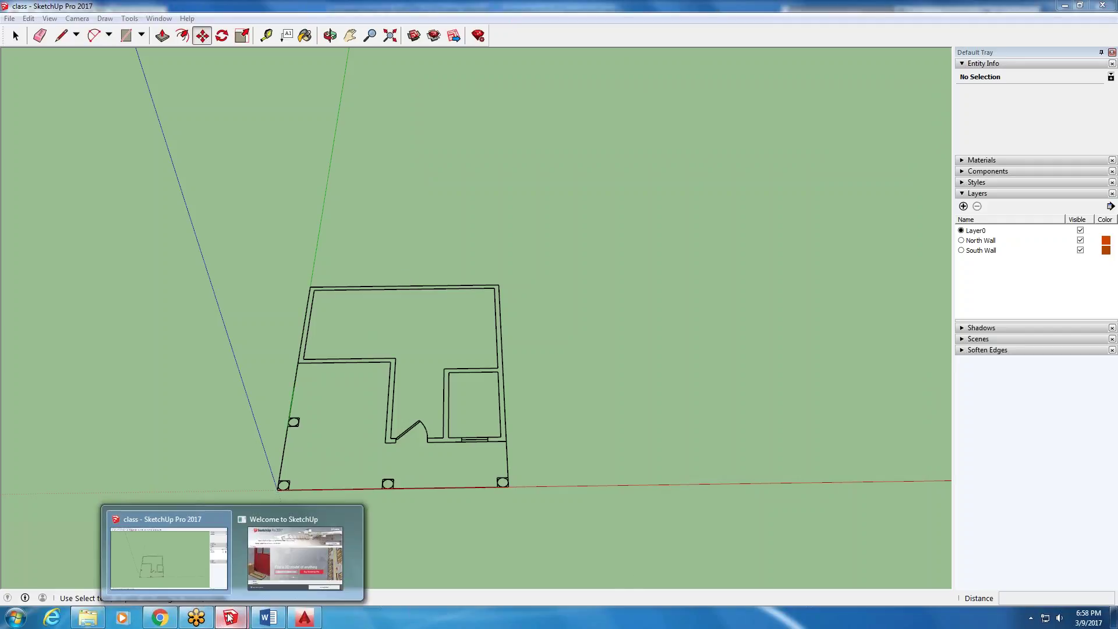
pyautogui.click(299, 556)
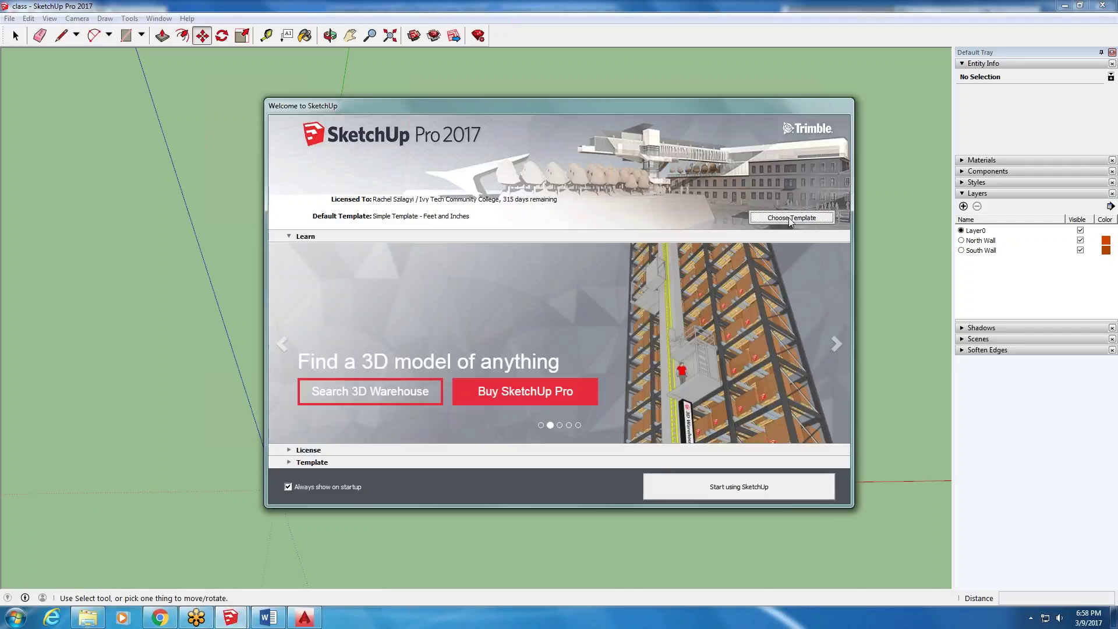
pyautogui.click(791, 217)
pyautogui.click(750, 486)
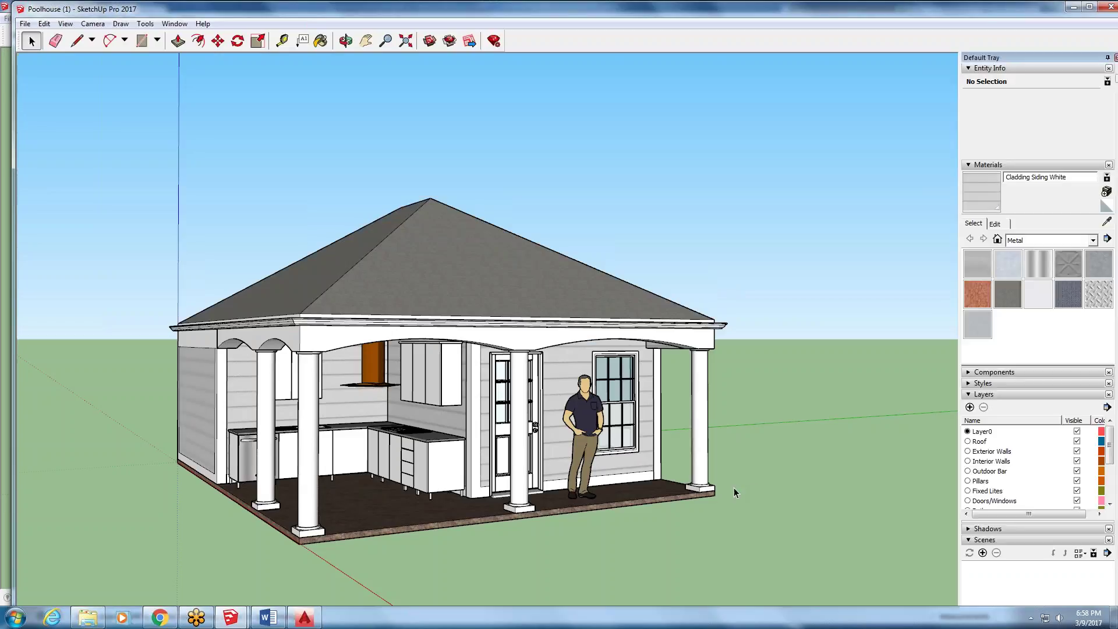
# - Orbit above the Poolhouse, select its exterior walls group, and pick the Roof layer
pyautogui.moveTo(428, 164); pyautogui.dragTo(448, 276, button='middle')
pyautogui.scroll(-3, 205, 315)
pyautogui.scroll(2, 256, 318)
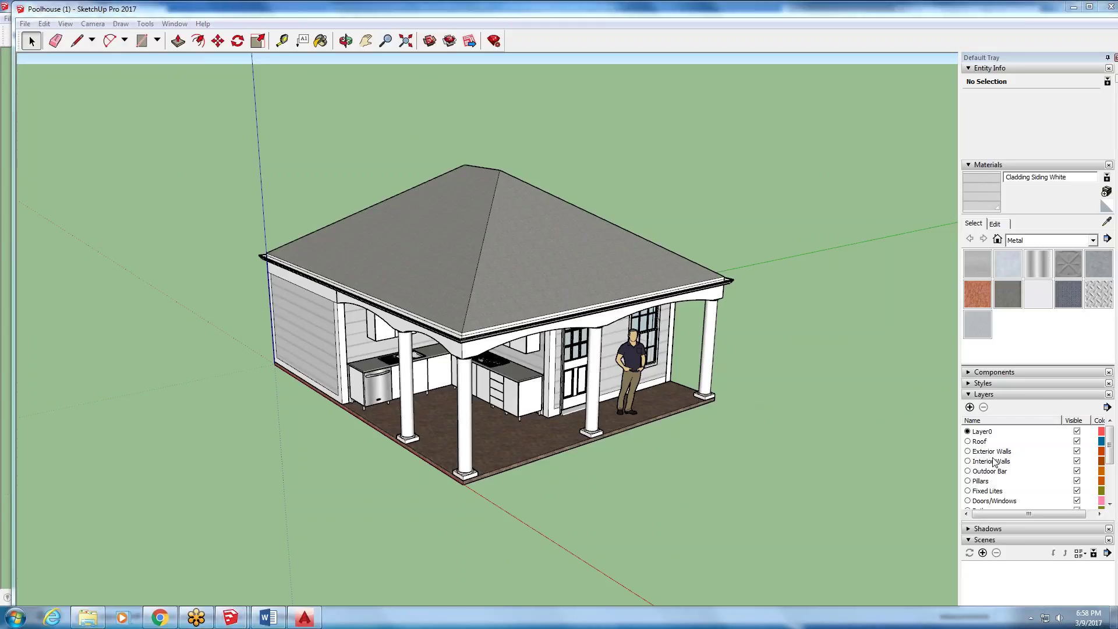
pyautogui.scroll(-1, 1106, 457)
pyautogui.scroll(-2, 1109, 471)
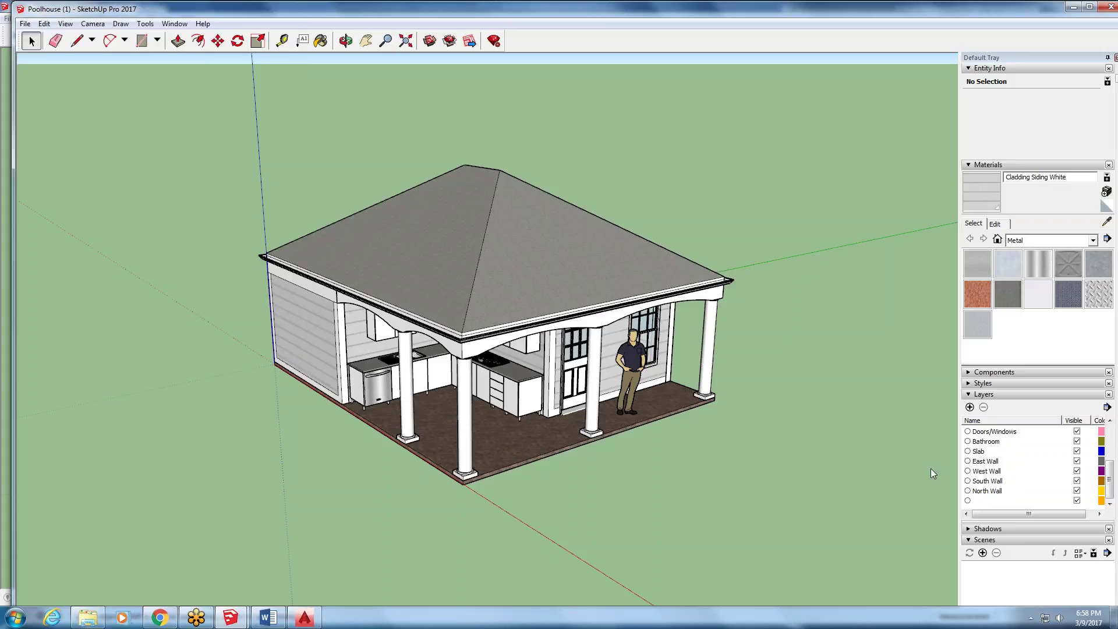
pyautogui.click(301, 313)
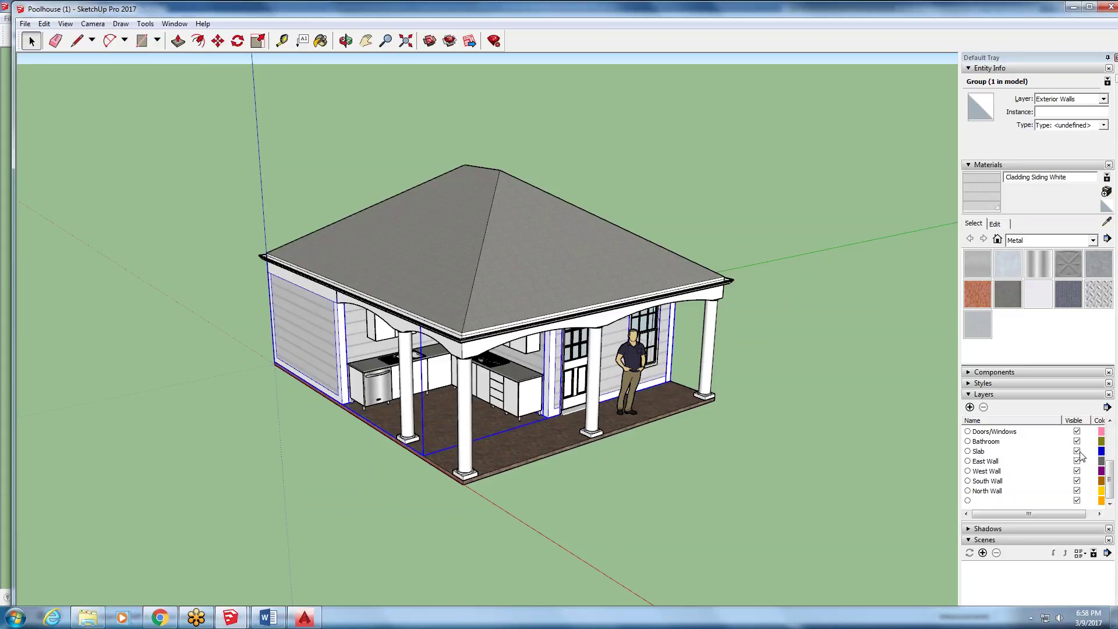
pyautogui.moveTo(1109, 468); pyautogui.dragTo(1113, 426)
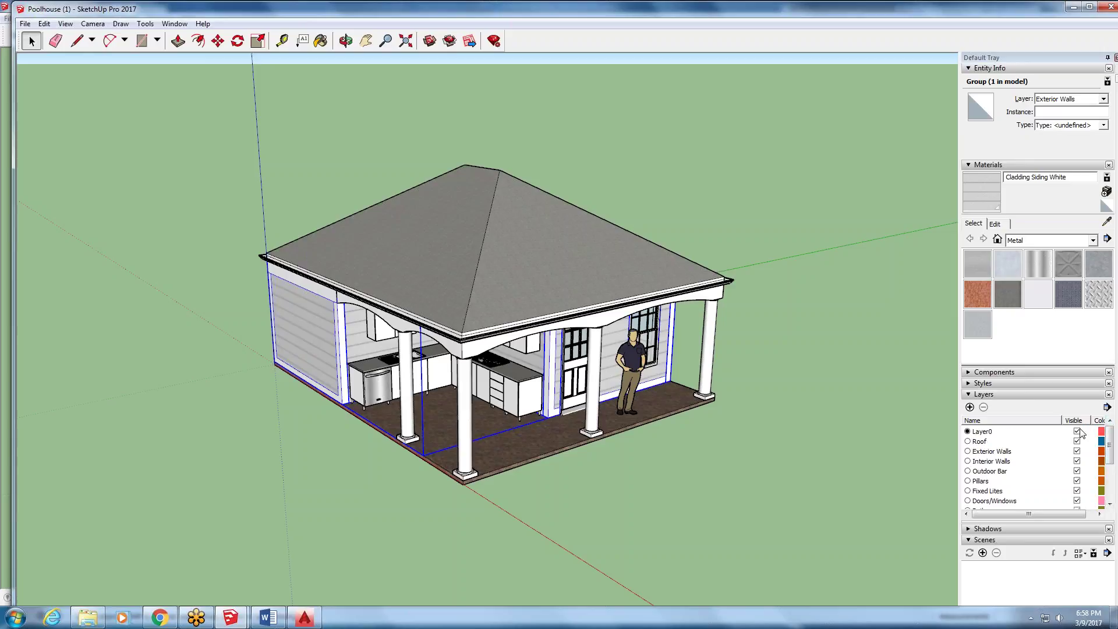
pyautogui.click(988, 443)
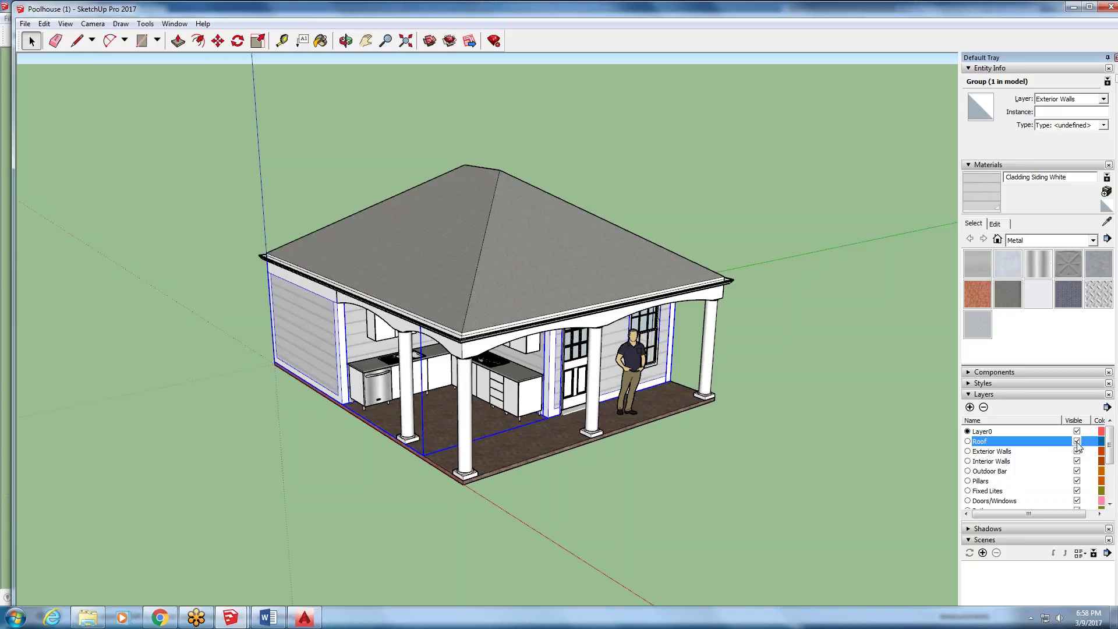
# - Hide the Roof layer to expose the Poolhouse walls
pyautogui.click(1077, 442)
pyautogui.moveTo(664, 195); pyautogui.dragTo(606, 279, button='middle')
pyautogui.moveTo(234, 209); pyautogui.dragTo(344, 196, button='middle')
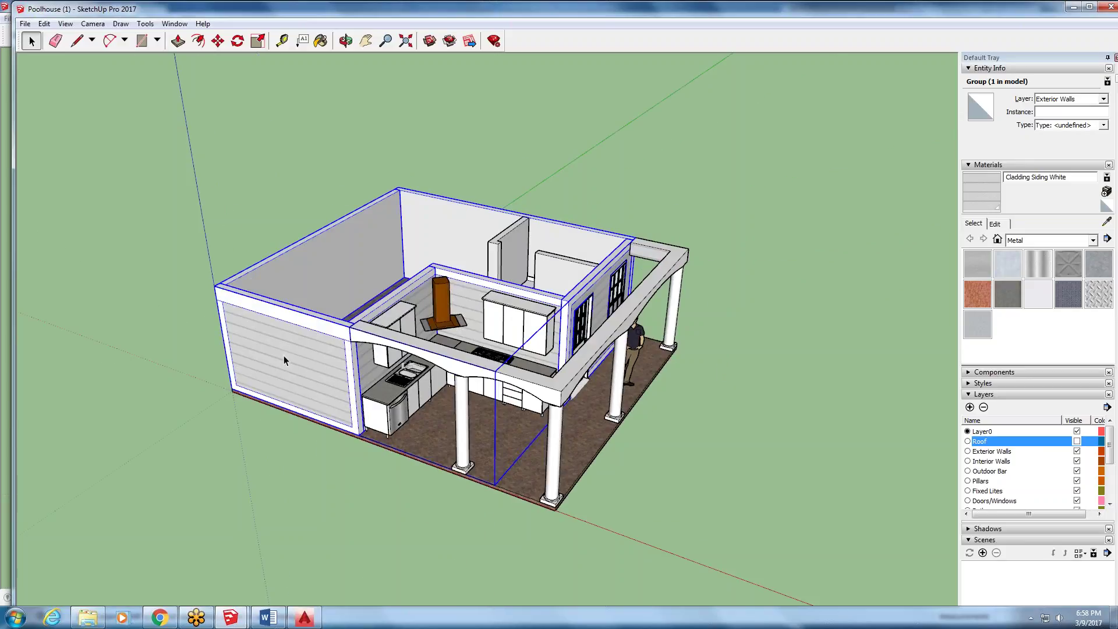
pyautogui.scroll(3, 276, 352)
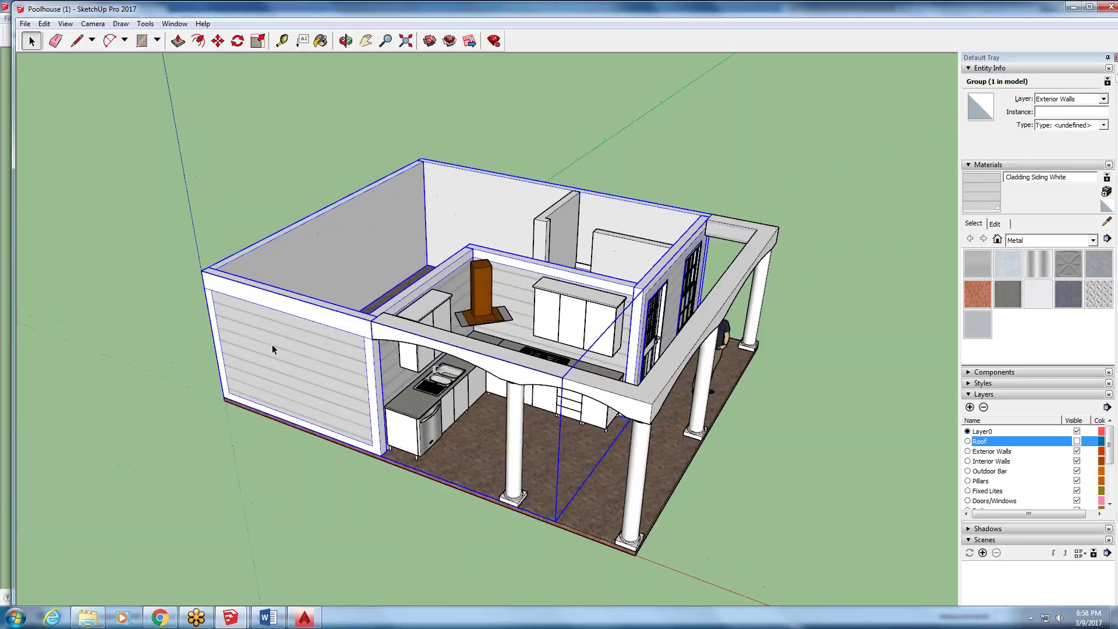
# - Open the walls group and select each wall to read its layer
pyautogui.doubleClick(272, 349)
pyautogui.click(273, 349)
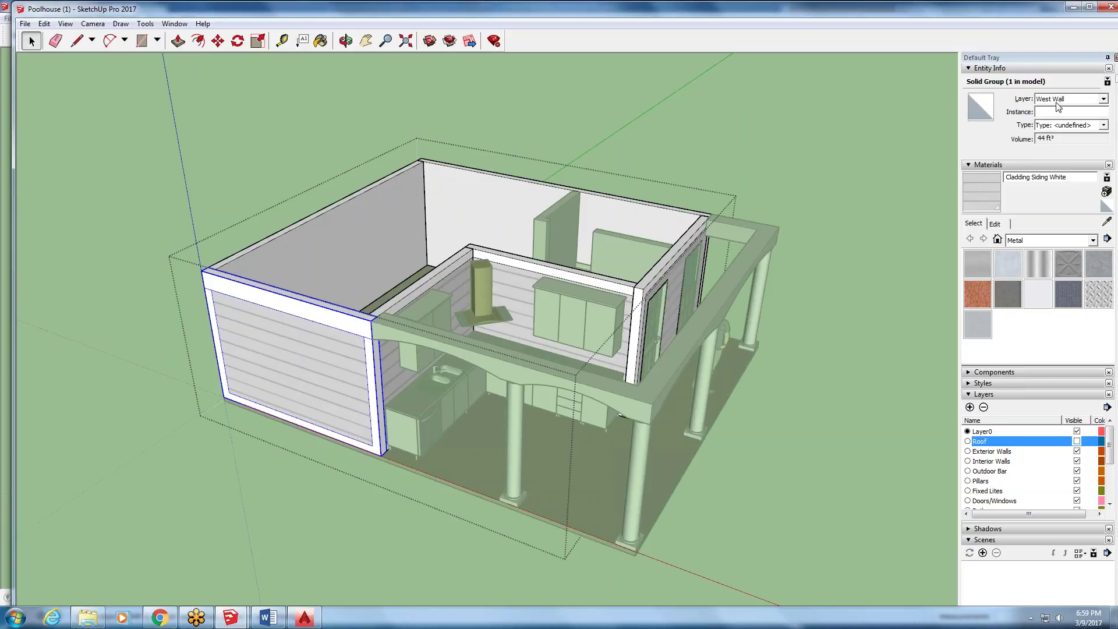
pyautogui.click(348, 252)
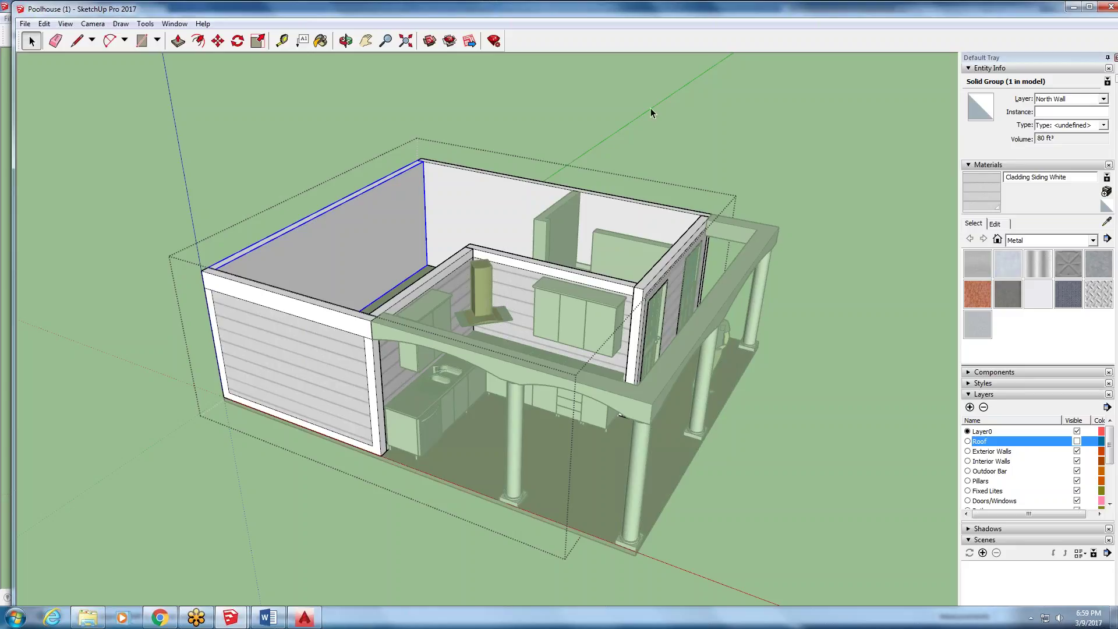
pyautogui.click(629, 322)
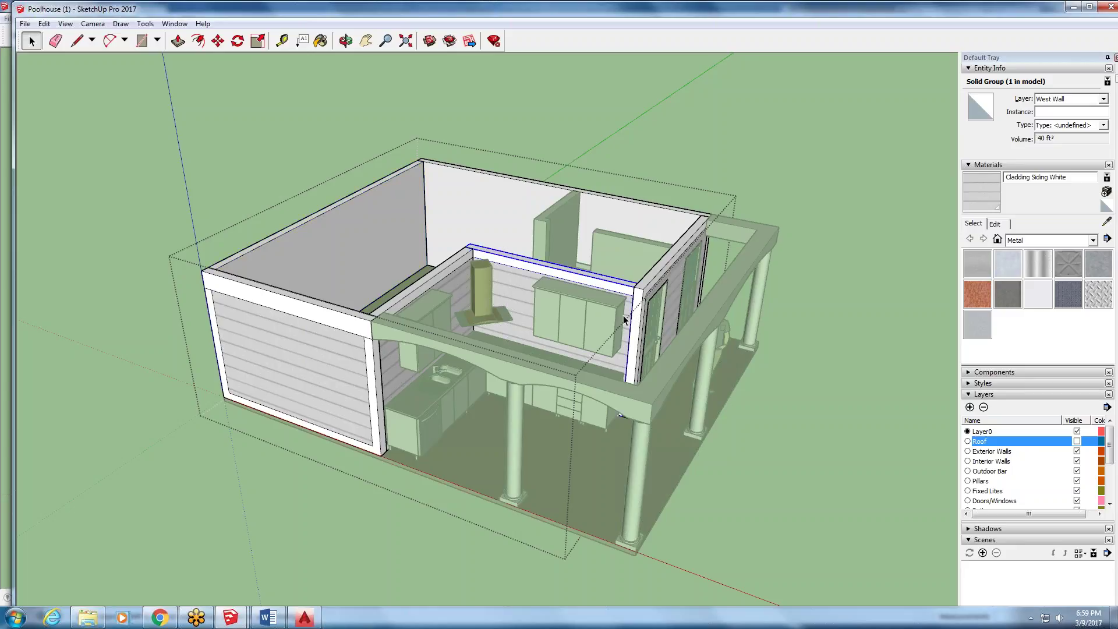
pyautogui.click(453, 285)
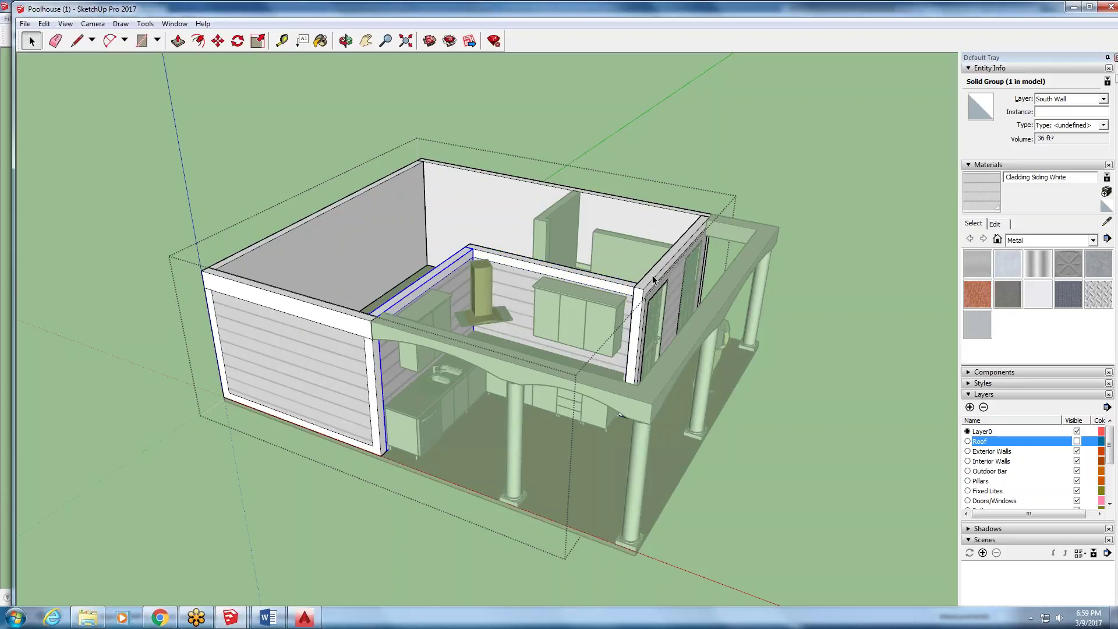
pyautogui.click(669, 270)
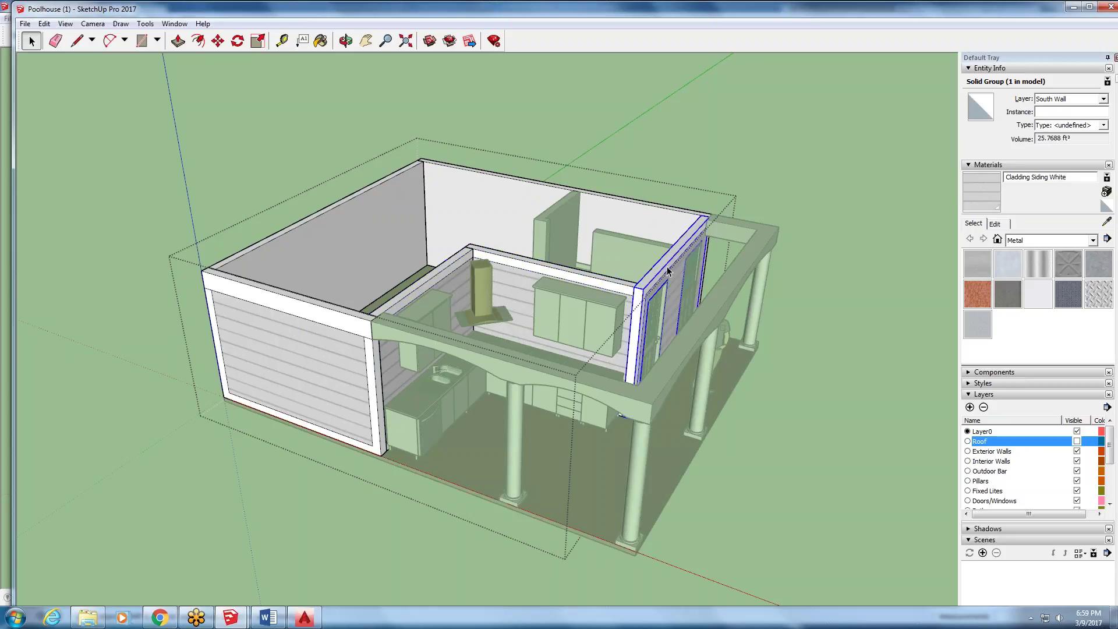
pyautogui.click(614, 216)
pyautogui.click(617, 106)
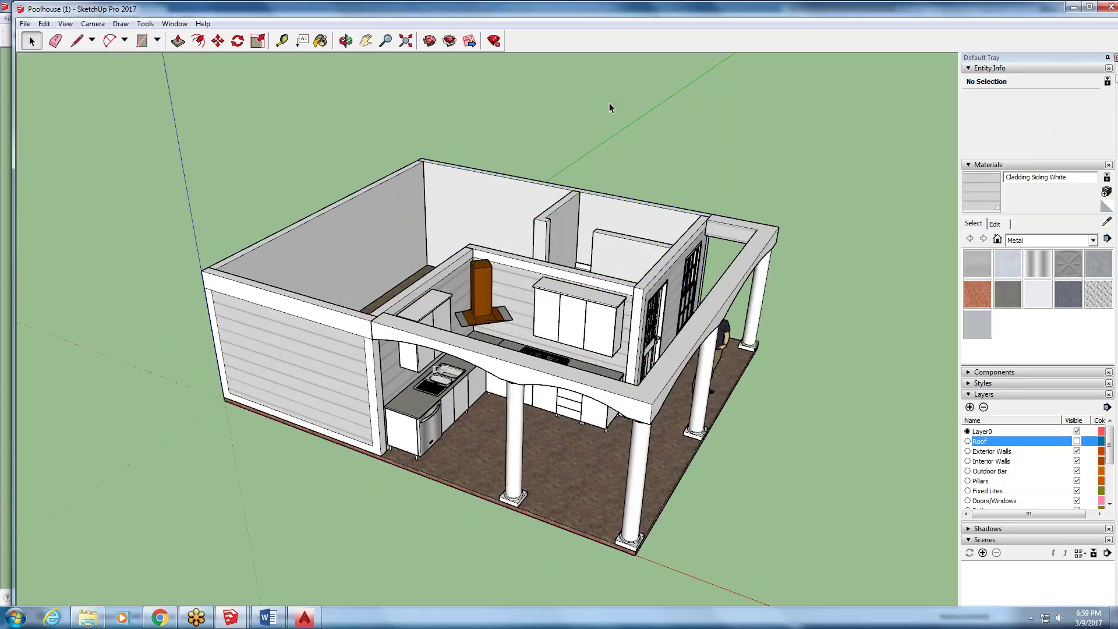
pyautogui.moveTo(607, 106); pyautogui.dragTo(500, 317, button='middle')
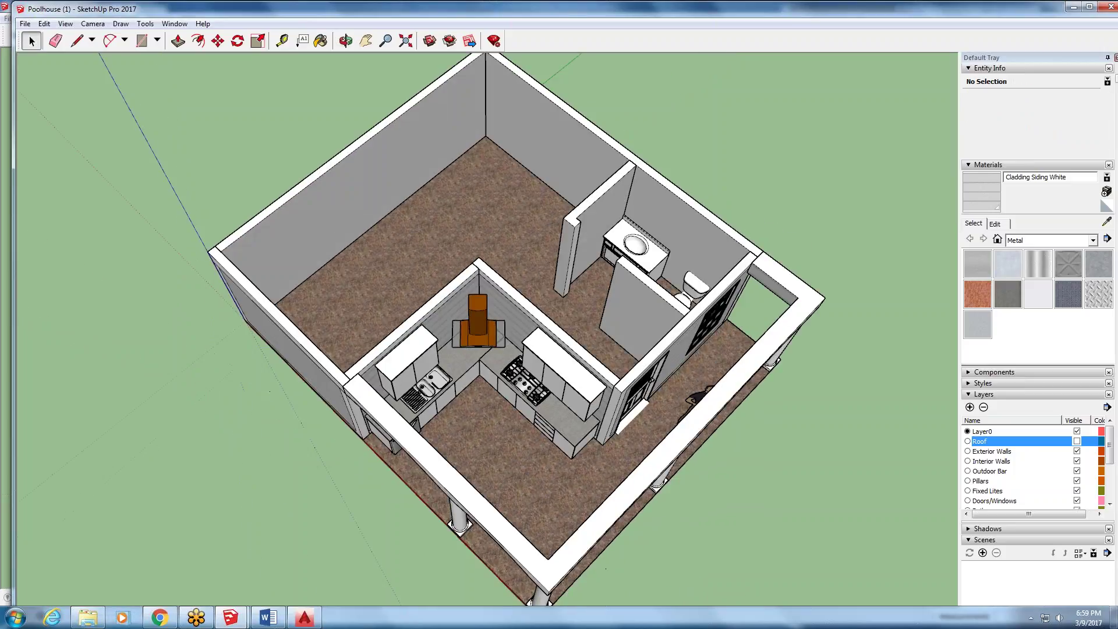
pyautogui.scroll(-2, 500, 317)
pyautogui.scroll(2, 679, 95)
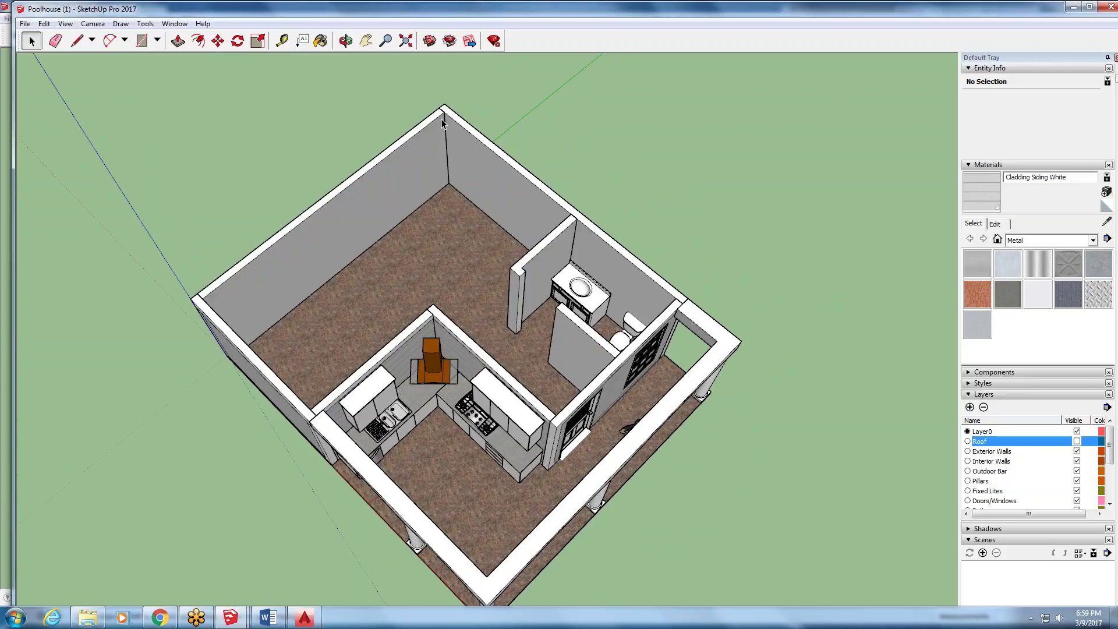
pyautogui.moveTo(245, 326); pyautogui.dragTo(182, 221, button='middle')
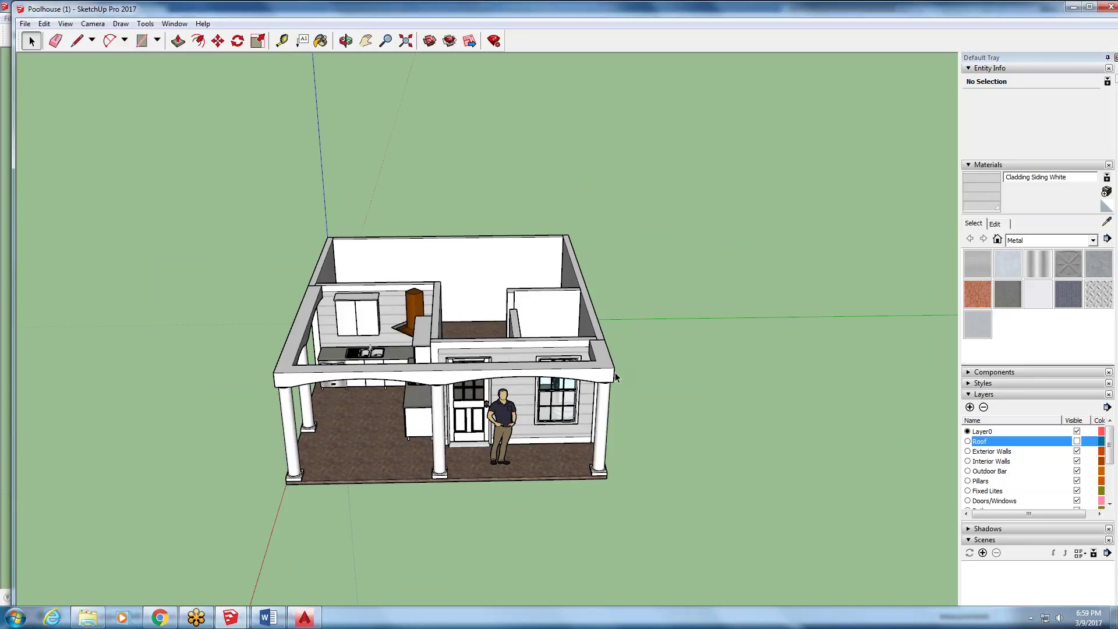
# - In the class floor plan, draw a closing line at the top-left wall corner
pyautogui.moveTo(229, 617)
pyautogui.click(194, 578)
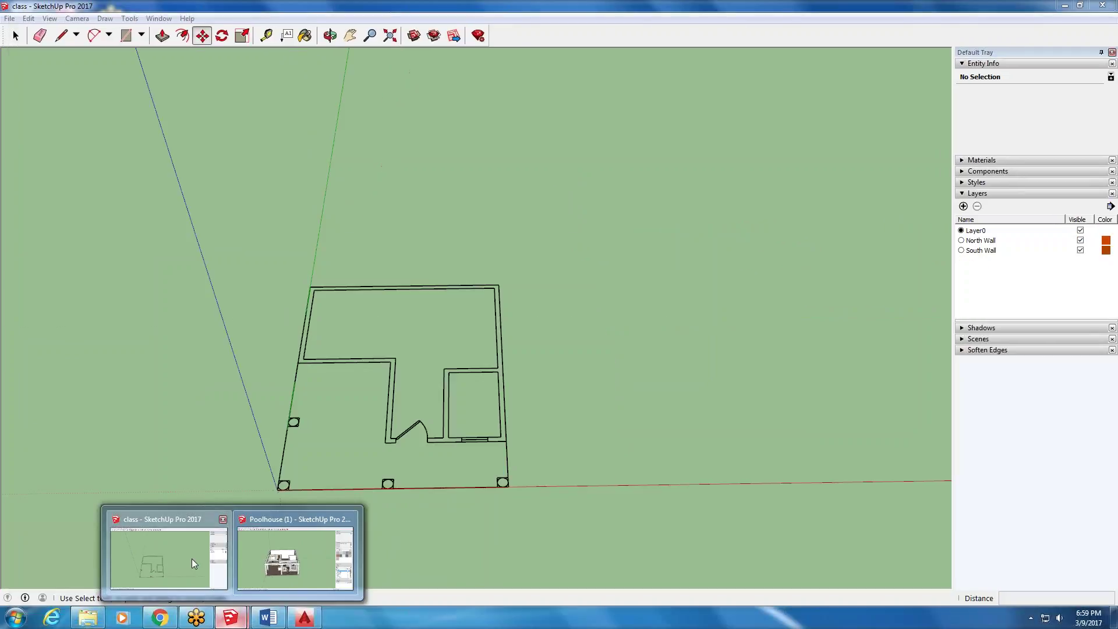
pyautogui.click(61, 35)
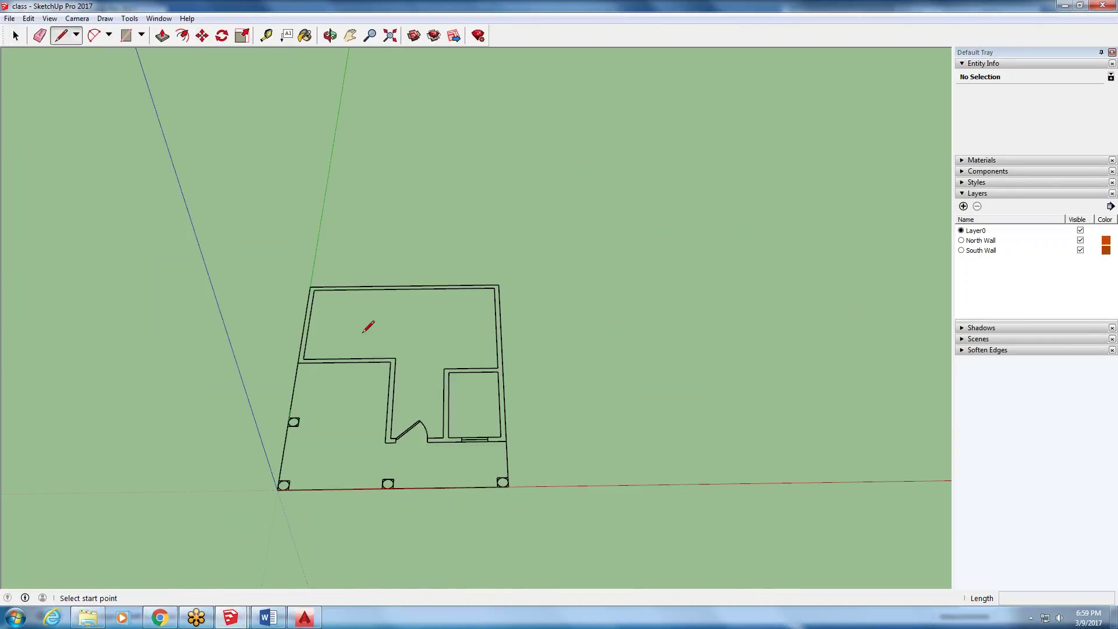
pyautogui.scroll(5, 295, 316)
pyautogui.scroll(3, 326, 256)
pyautogui.click(342, 279)
pyautogui.click(345, 269)
pyautogui.scroll(-5, 346, 265)
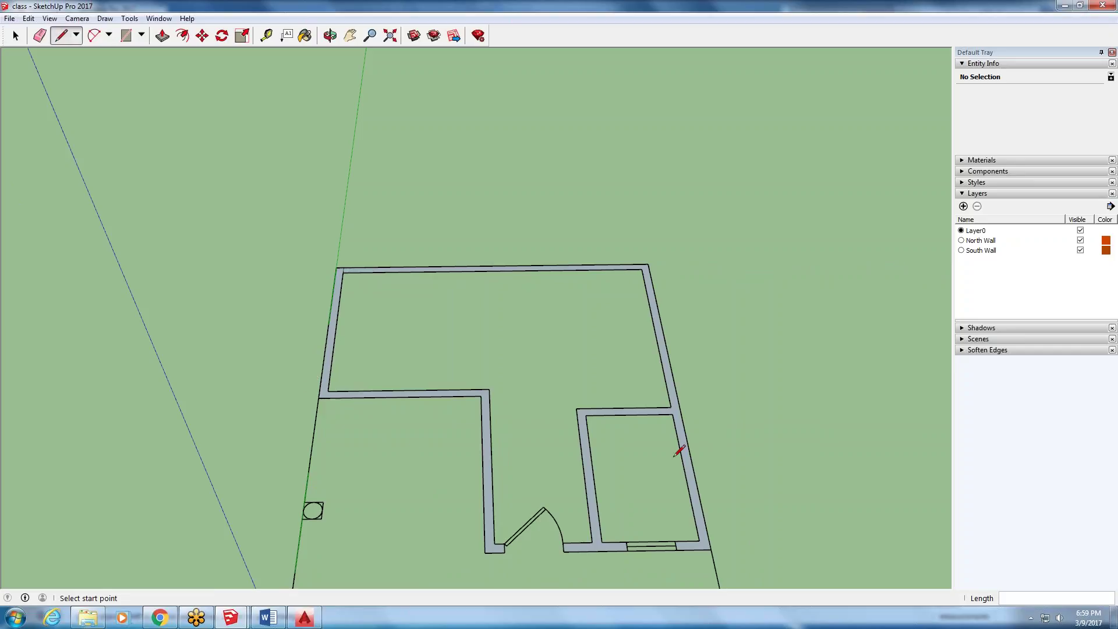
# - Try raising the left wall face with Push/Pull, then cancel it
pyautogui.click(162, 35)
pyautogui.click(324, 392)
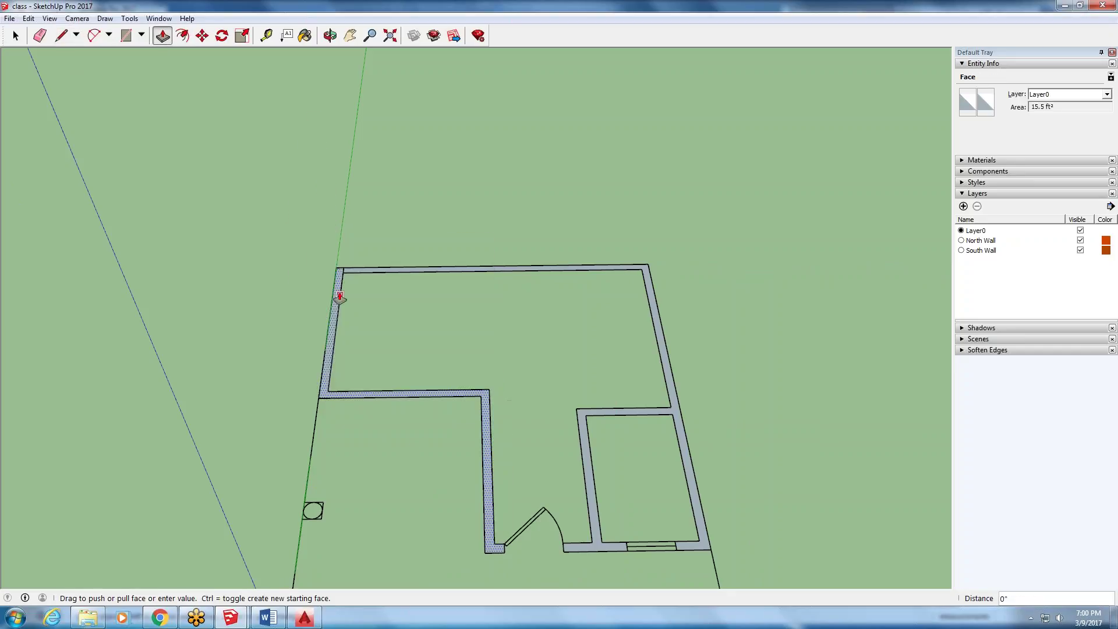
pyautogui.press('Escape')
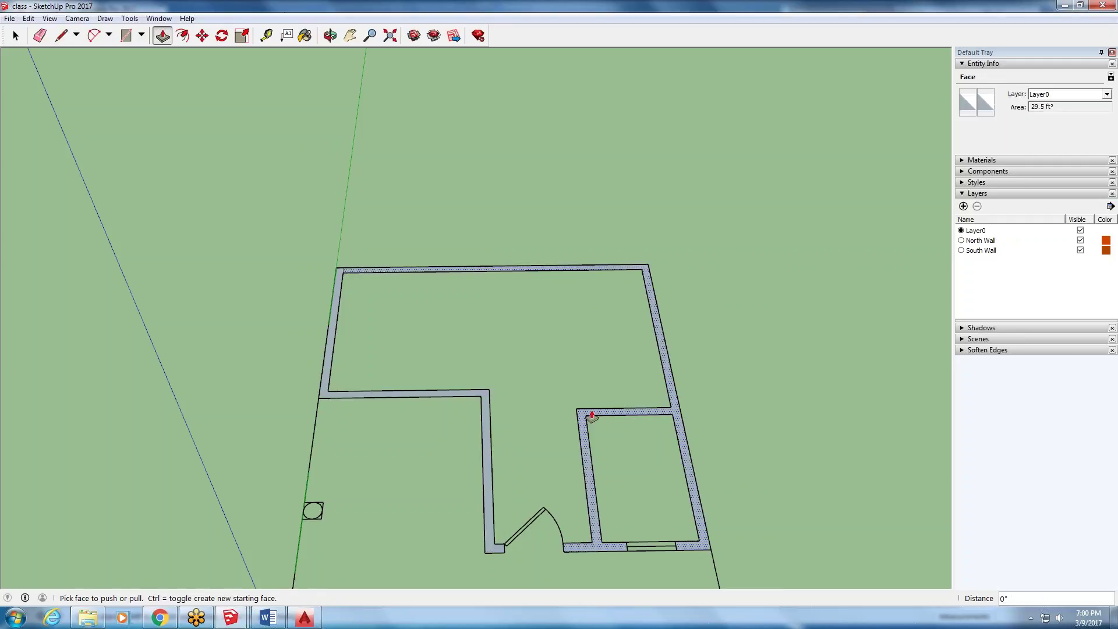
pyautogui.click(28, 18)
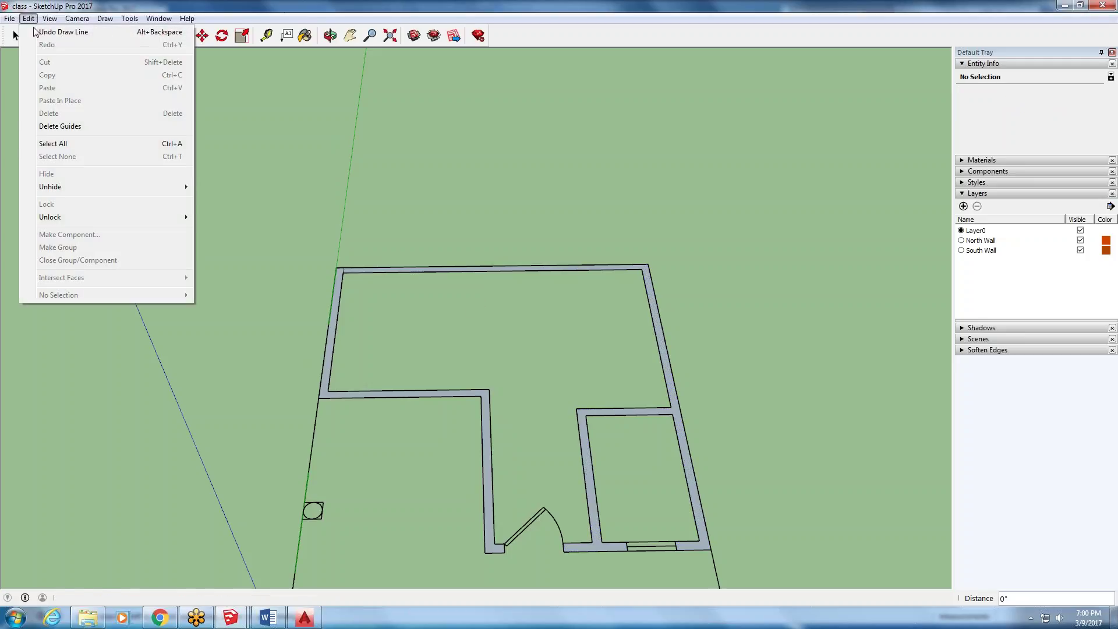
# - Undo the closing line and inspect the left wall's edges
pyautogui.click(42, 32)
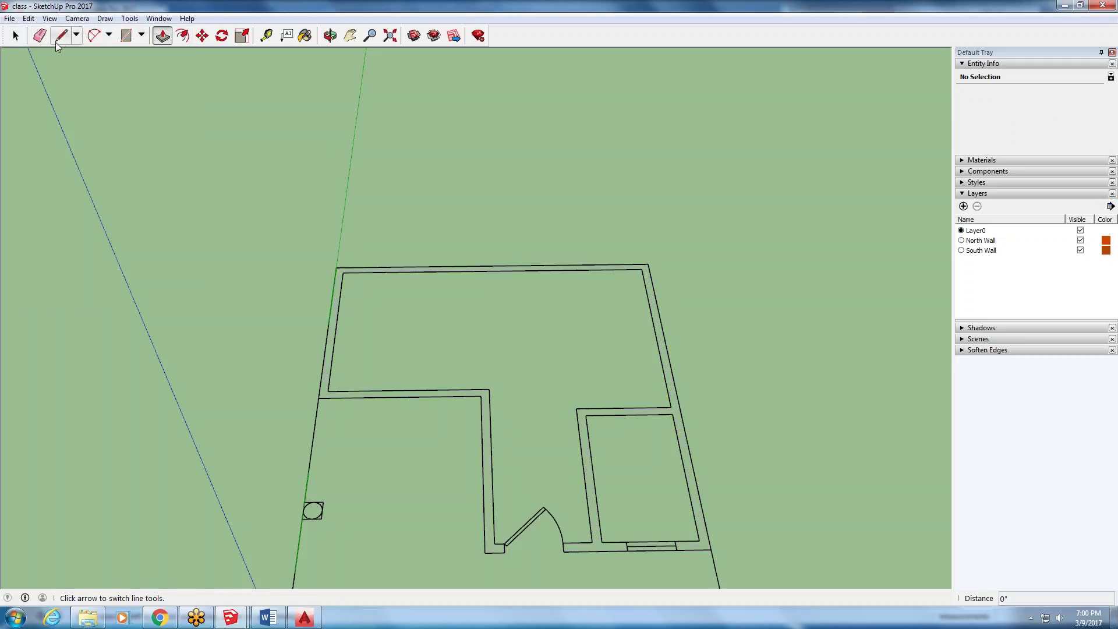
pyautogui.click(16, 36)
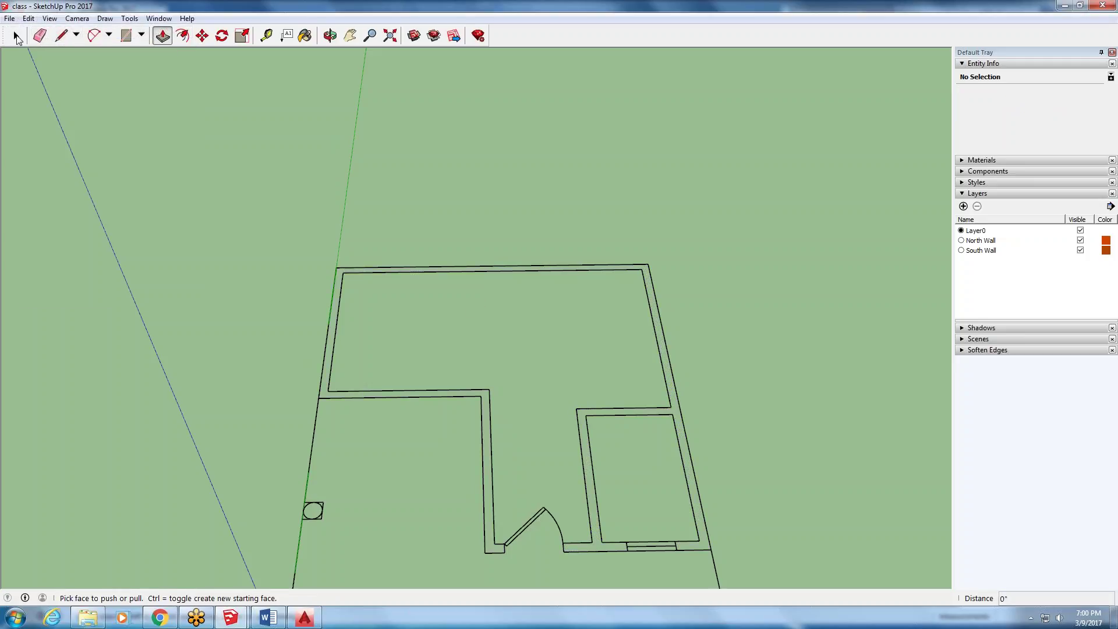
pyautogui.click(363, 390)
pyautogui.click(350, 397)
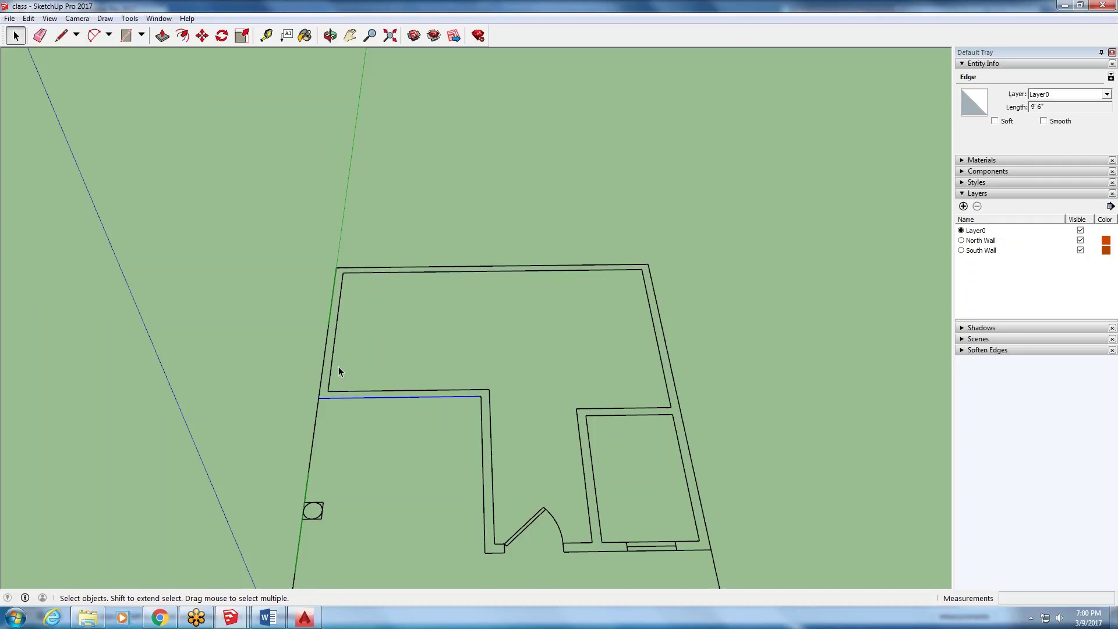
pyautogui.click(331, 365)
pyautogui.click(348, 219)
# - Redraw short lines at the top-left and inner wall corners to close the faces
pyautogui.click(61, 36)
pyautogui.scroll(4, 353, 391)
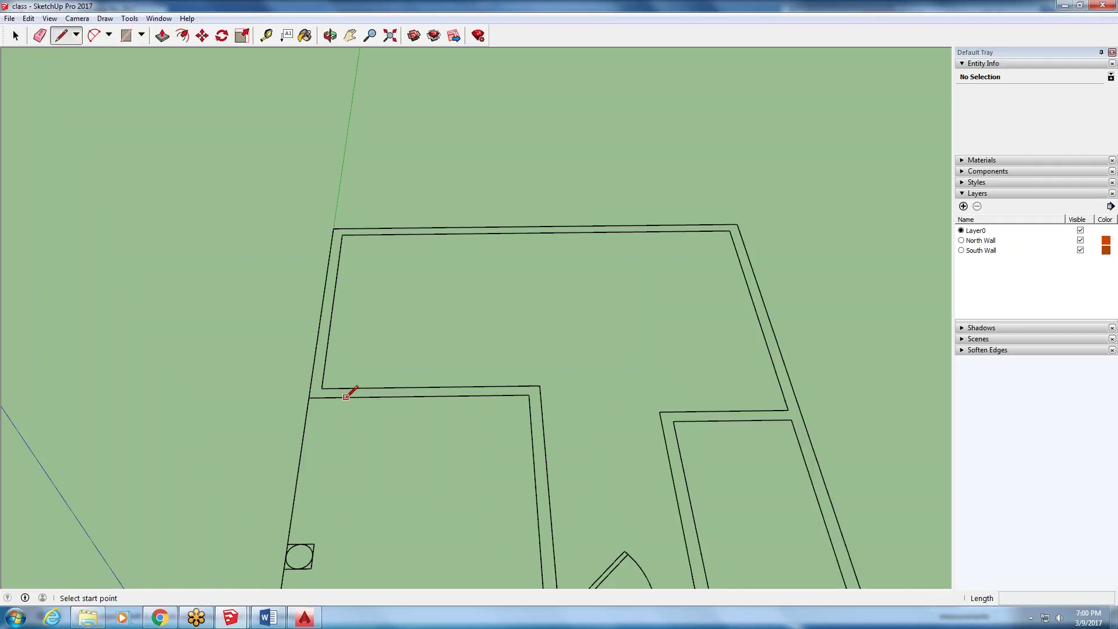
pyautogui.click(304, 406)
pyautogui.click(347, 136)
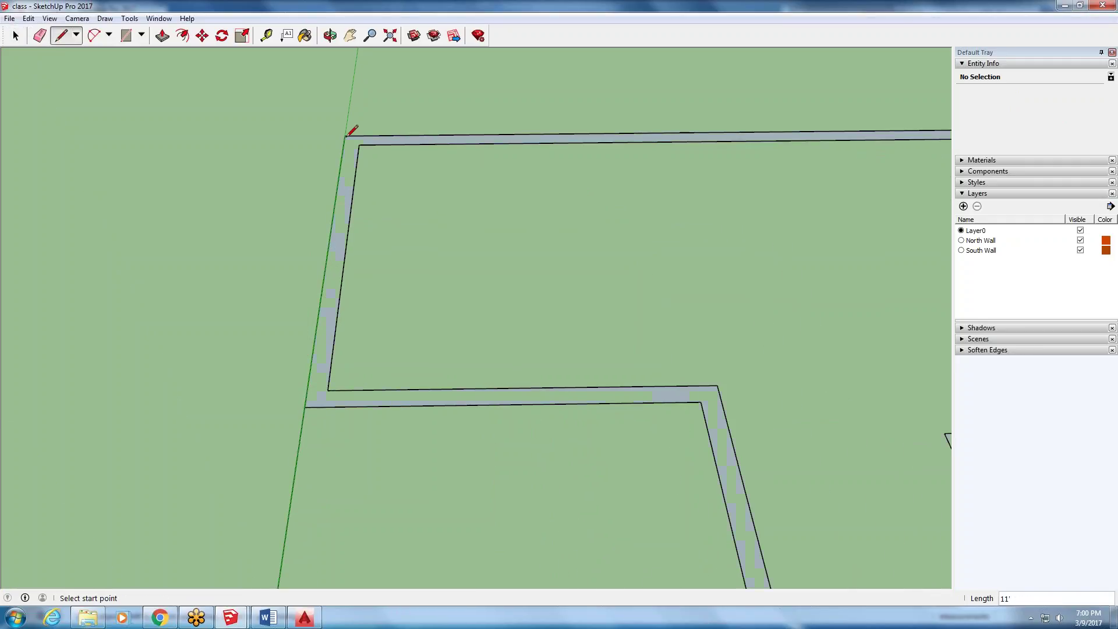
pyautogui.click(365, 135)
pyautogui.click(365, 133)
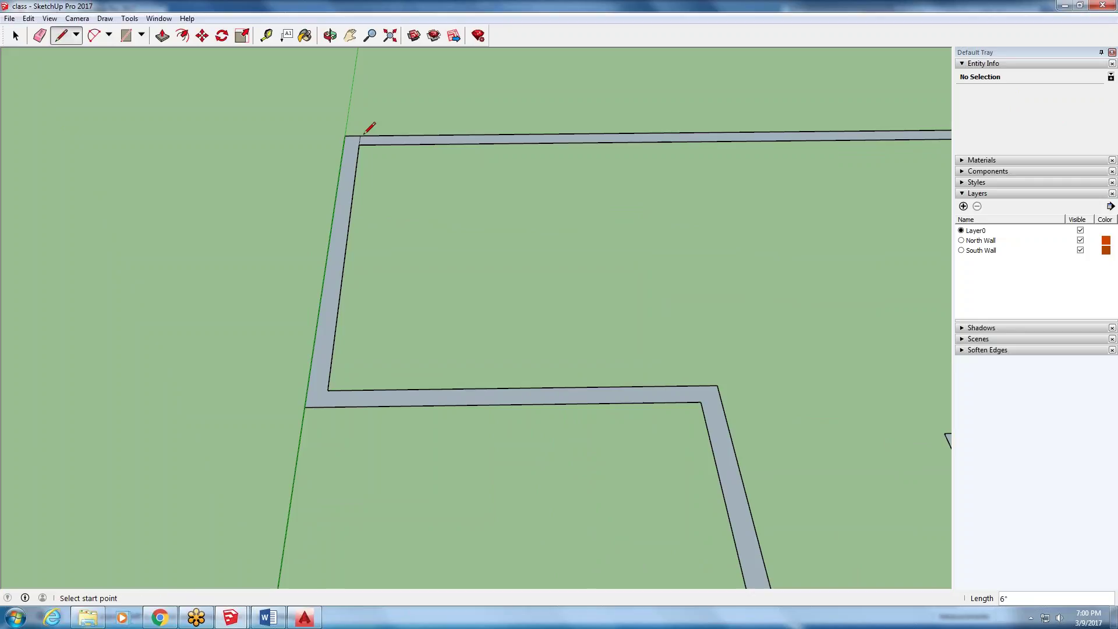
pyautogui.click(328, 390)
pyautogui.click(326, 406)
pyautogui.press('space')
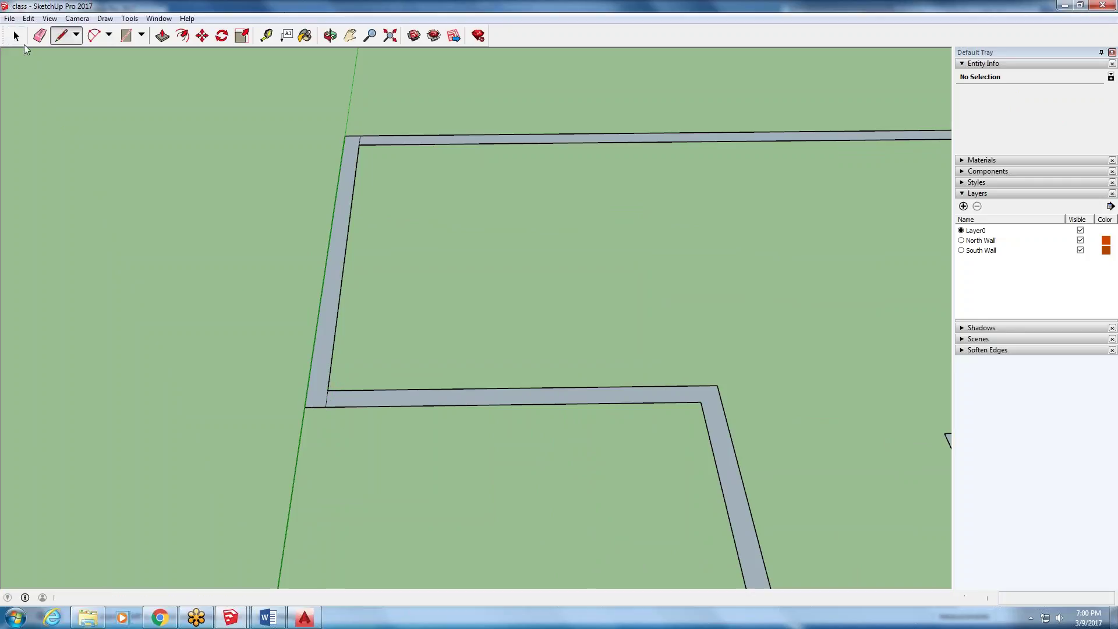
# - Select the left wall face to confirm its 5.5 ft² area on Layer0
pyautogui.click(323, 305)
pyautogui.scroll(-1, 119, 334)
pyautogui.scroll(-2, 113, 330)
pyautogui.scroll(2, 204, 326)
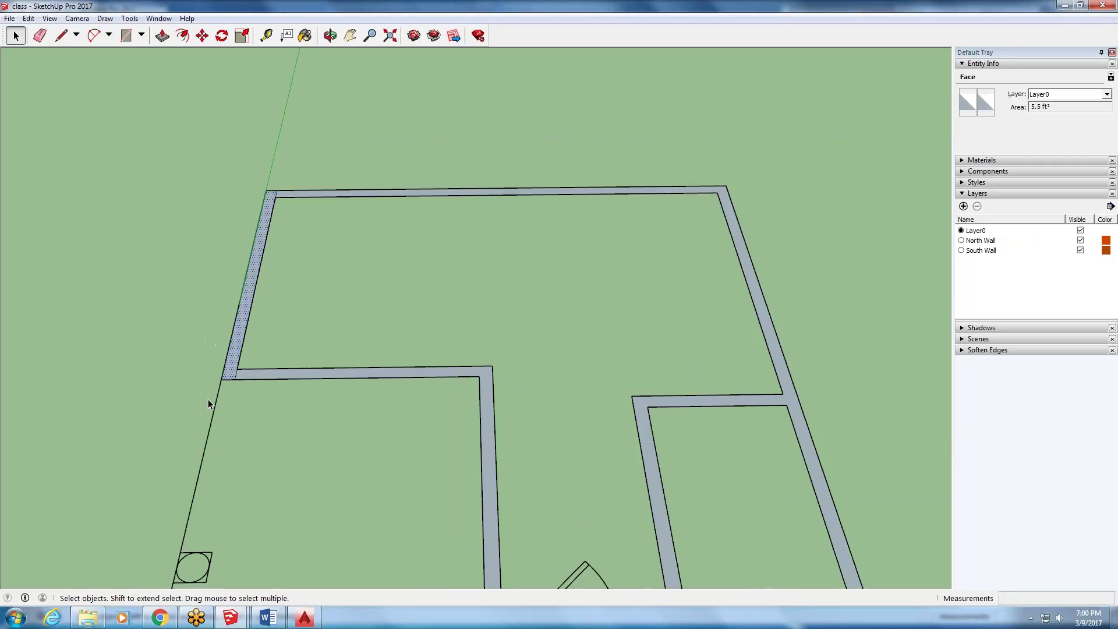
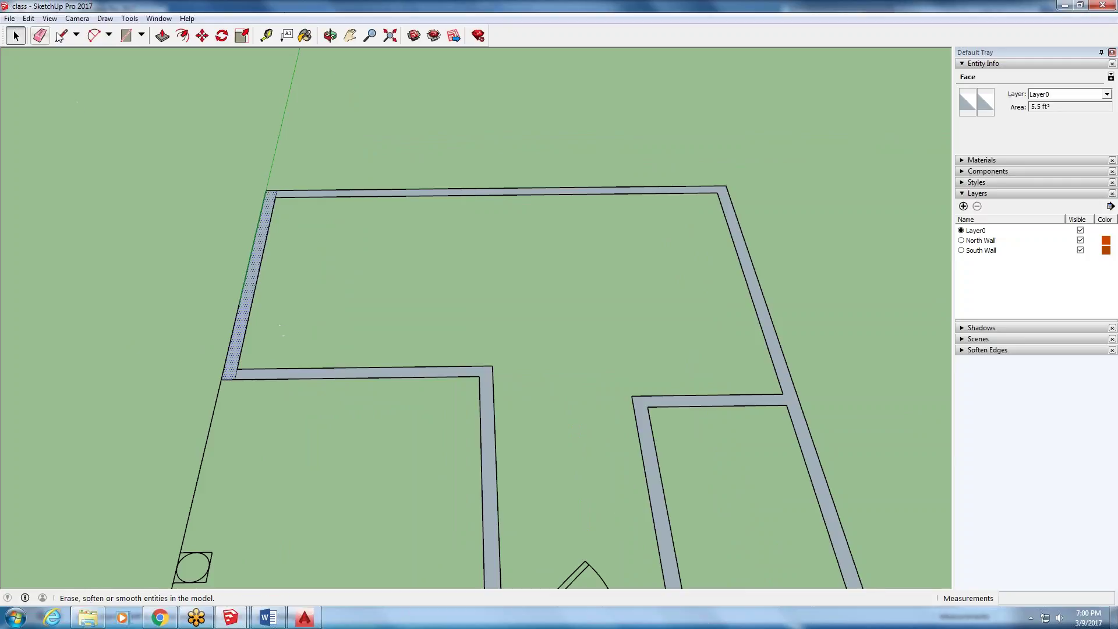
# - Select the connected wall geometry, then the whole floor plan, and deselect it
pyautogui.tripleClick(234, 369)
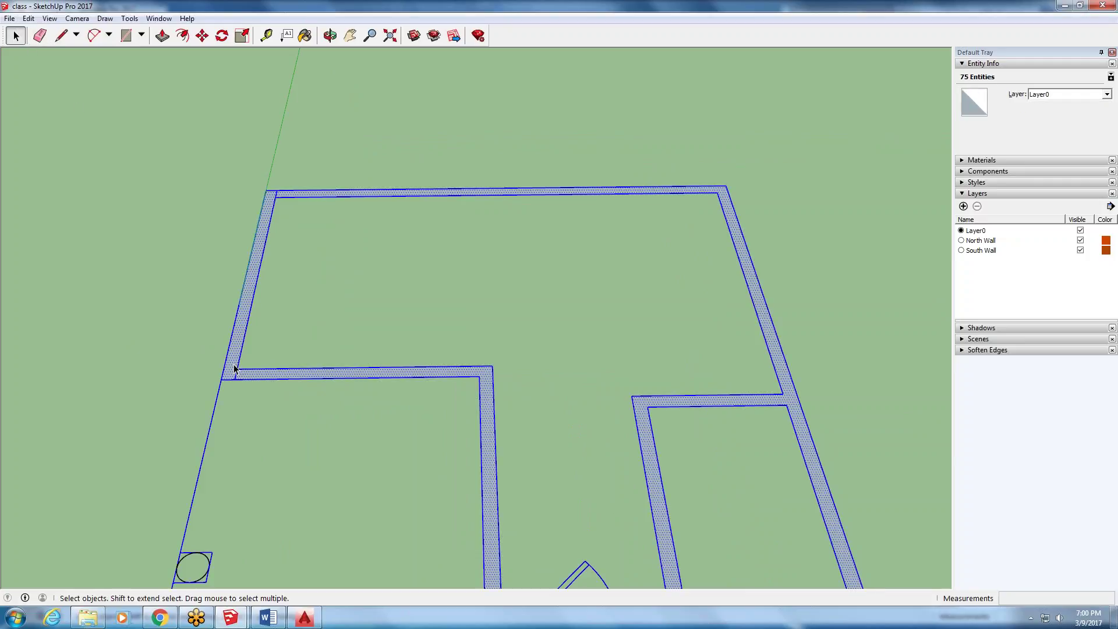
pyautogui.scroll(-4, 281, 326)
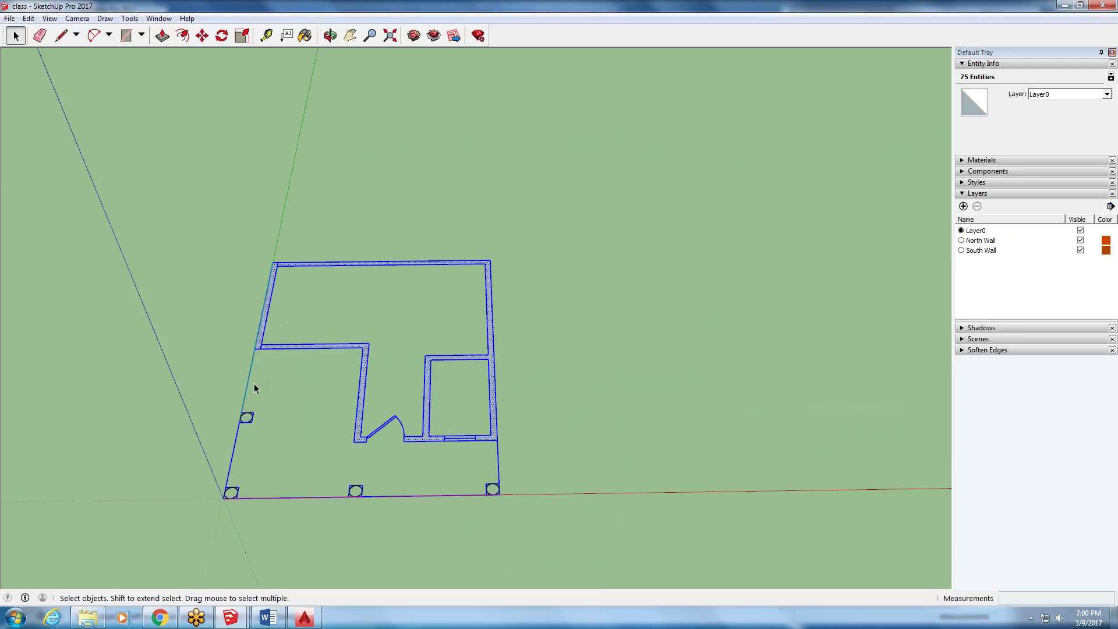
pyautogui.click(256, 384)
pyautogui.scroll(1, 272, 382)
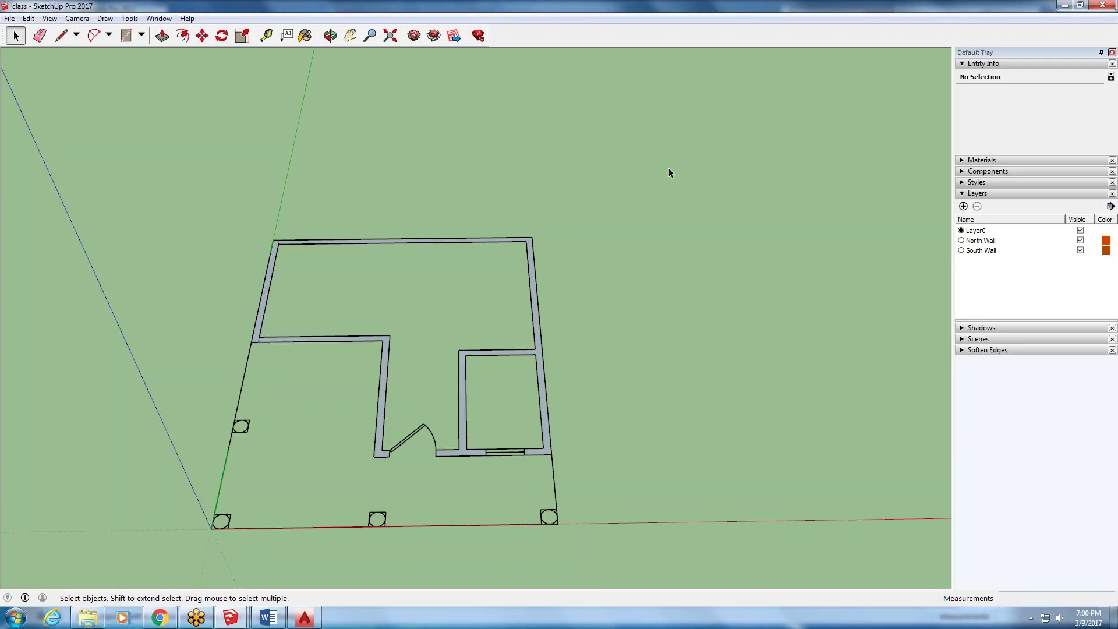
pyautogui.moveTo(230, 569); pyautogui.dragTo(114, 555)
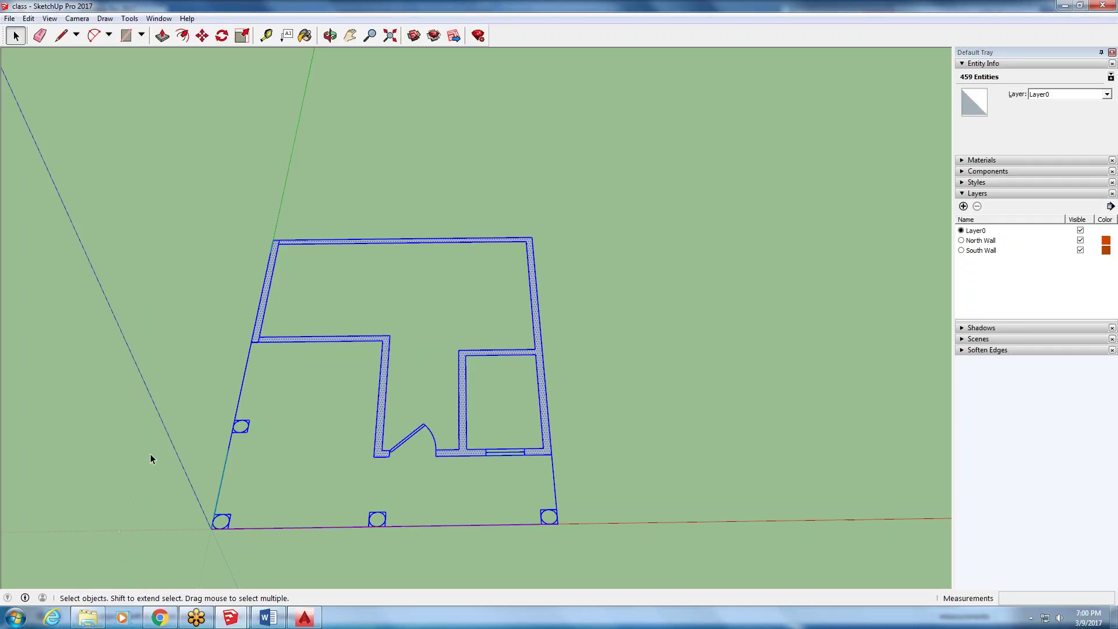
pyautogui.rightClick(262, 341)
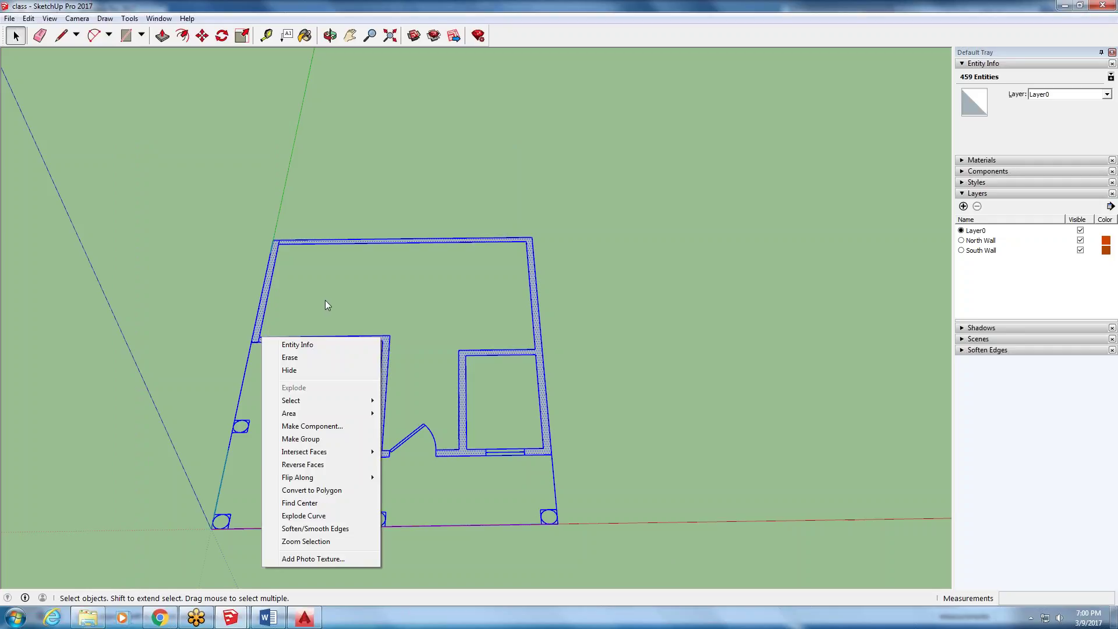
pyautogui.click(342, 309)
pyautogui.click(341, 308)
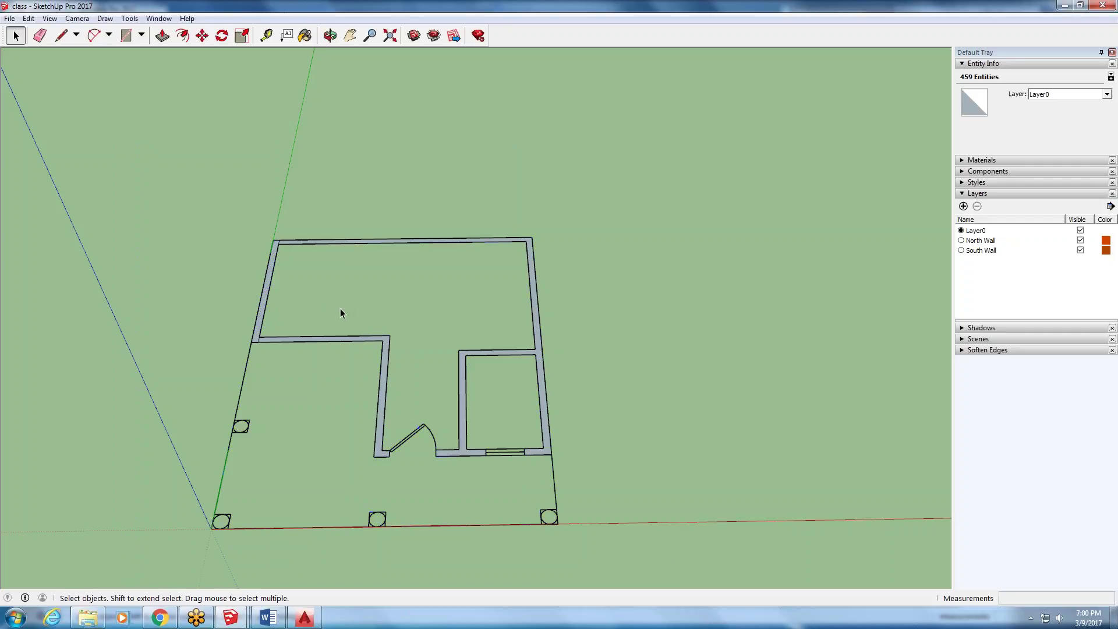
pyautogui.scroll(2, 249, 275)
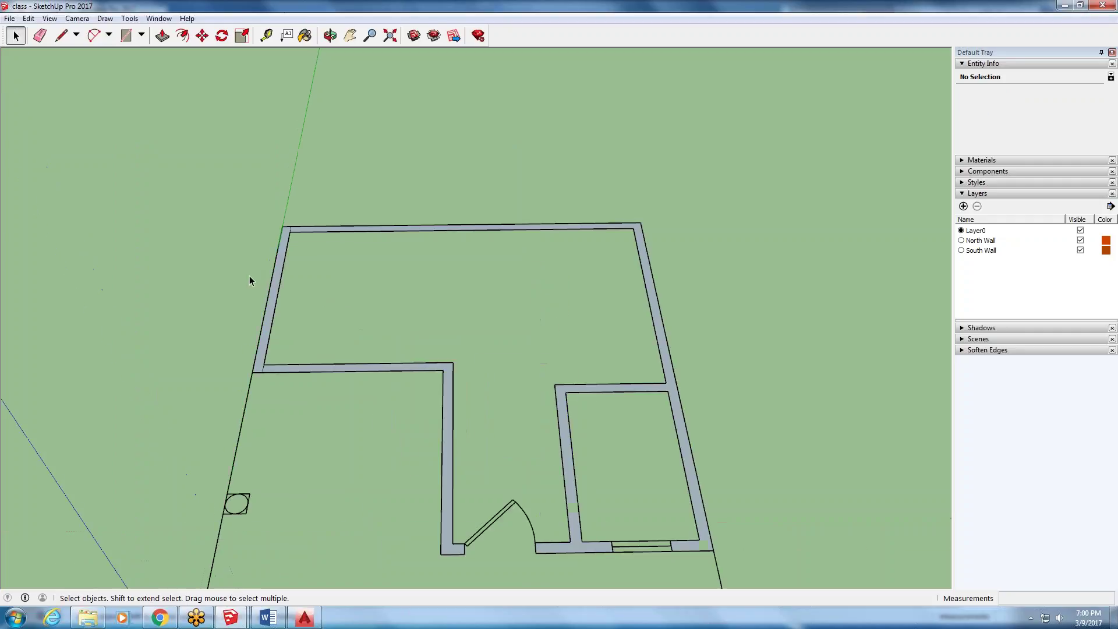
# - Inspect the left wall face and the interior L-shaped wall face
pyautogui.click(272, 302)
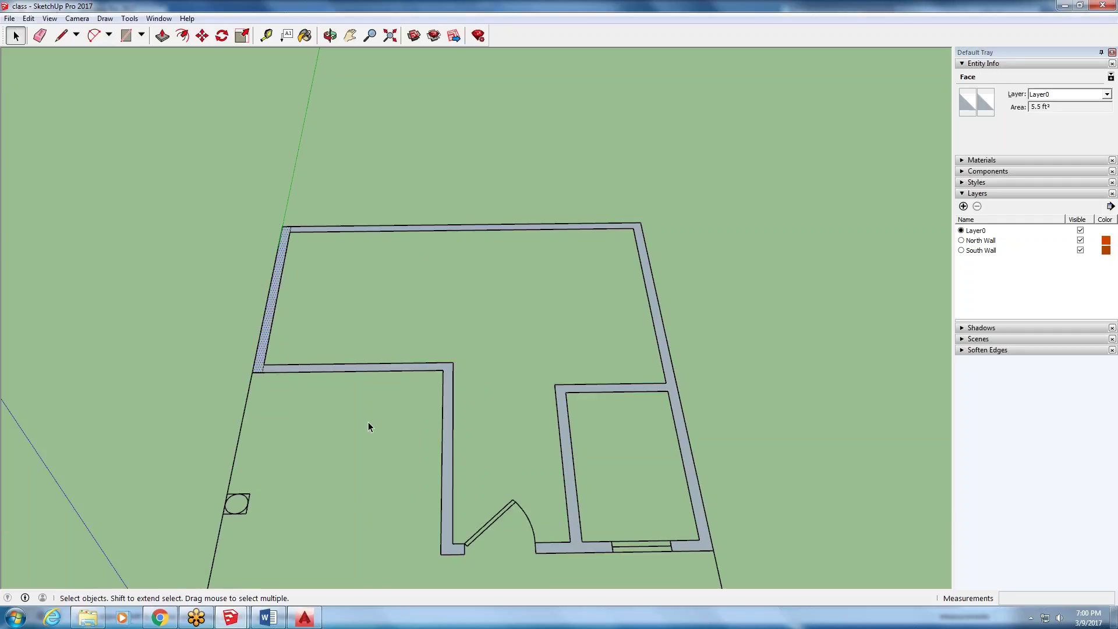
pyautogui.click(333, 368)
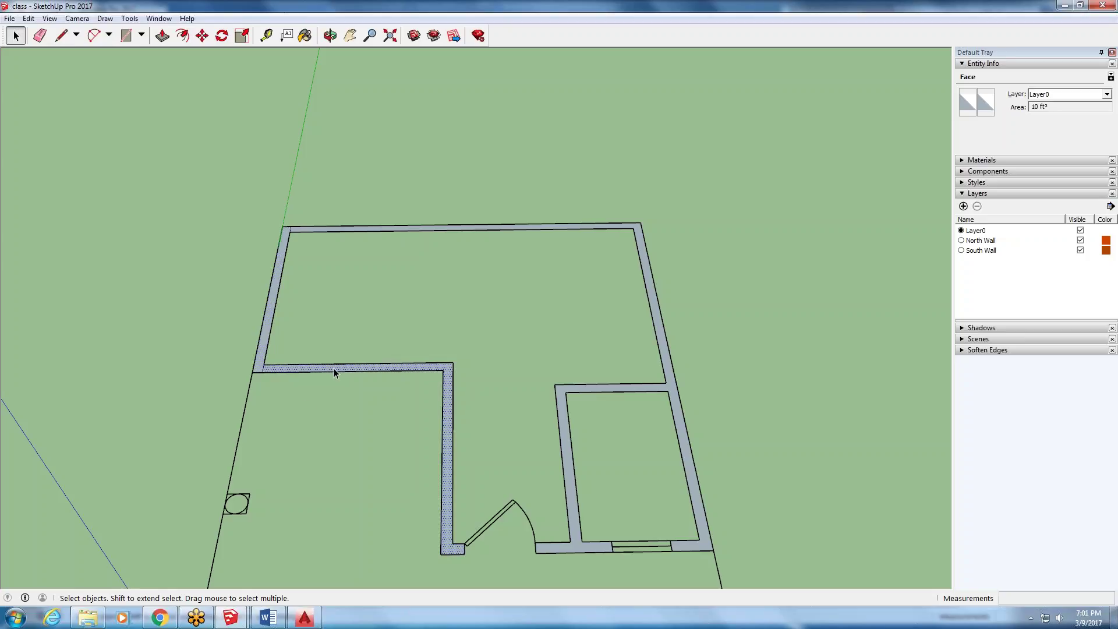
pyautogui.click(317, 268)
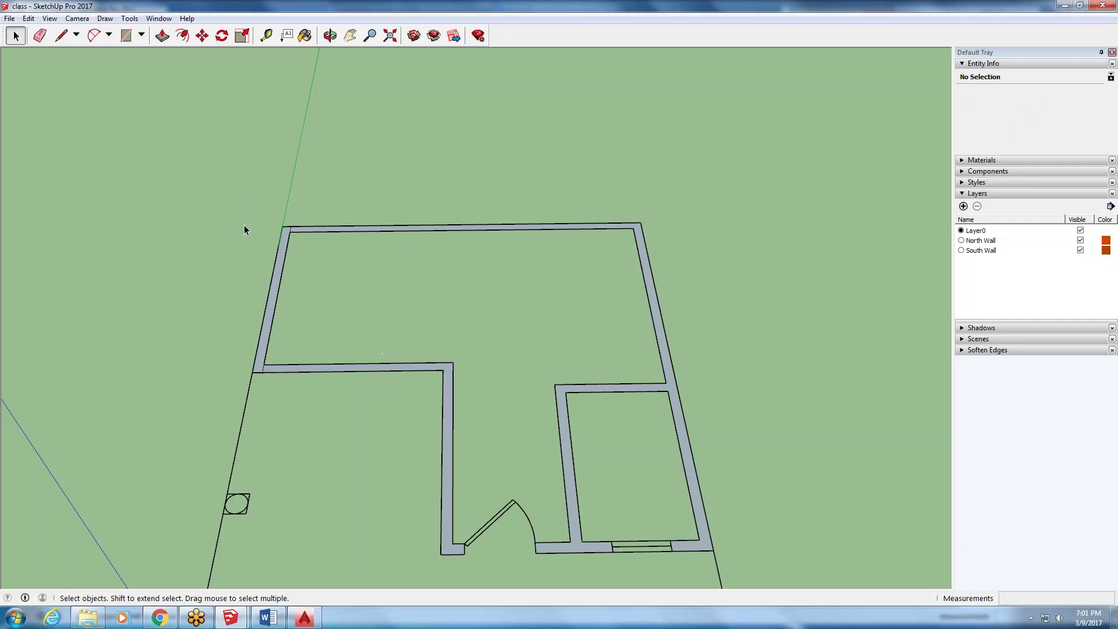
pyautogui.scroll(2, 269, 232)
pyautogui.scroll(-3, 250, 237)
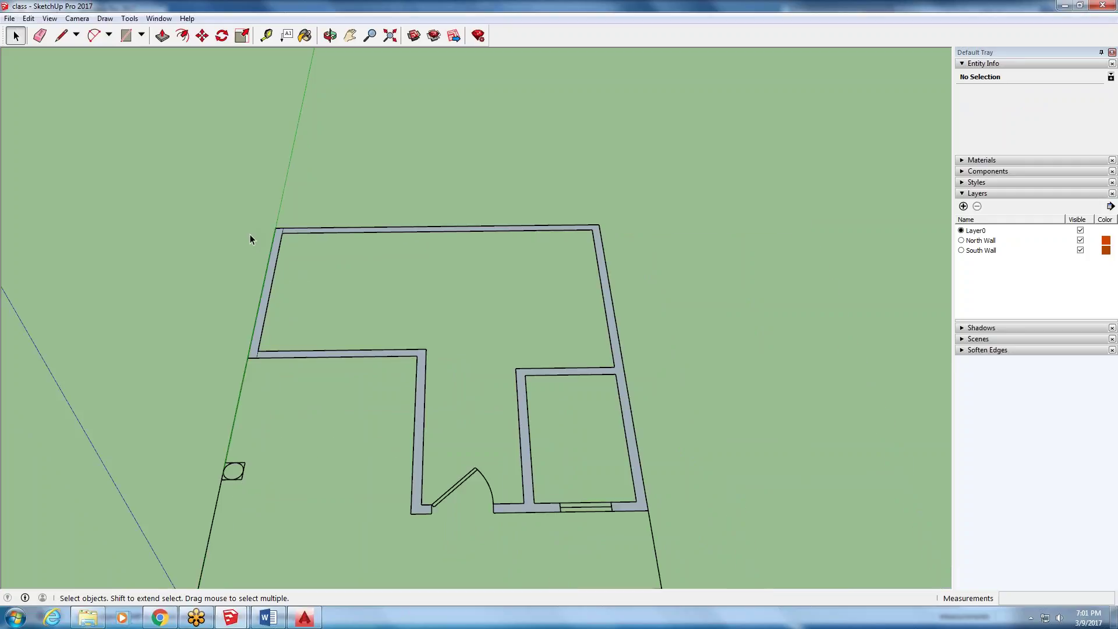
pyautogui.scroll(3, 250, 234)
# - Push/Pull the left wall face up to 8'
pyautogui.click(274, 326)
pyautogui.scroll(-2, 254, 316)
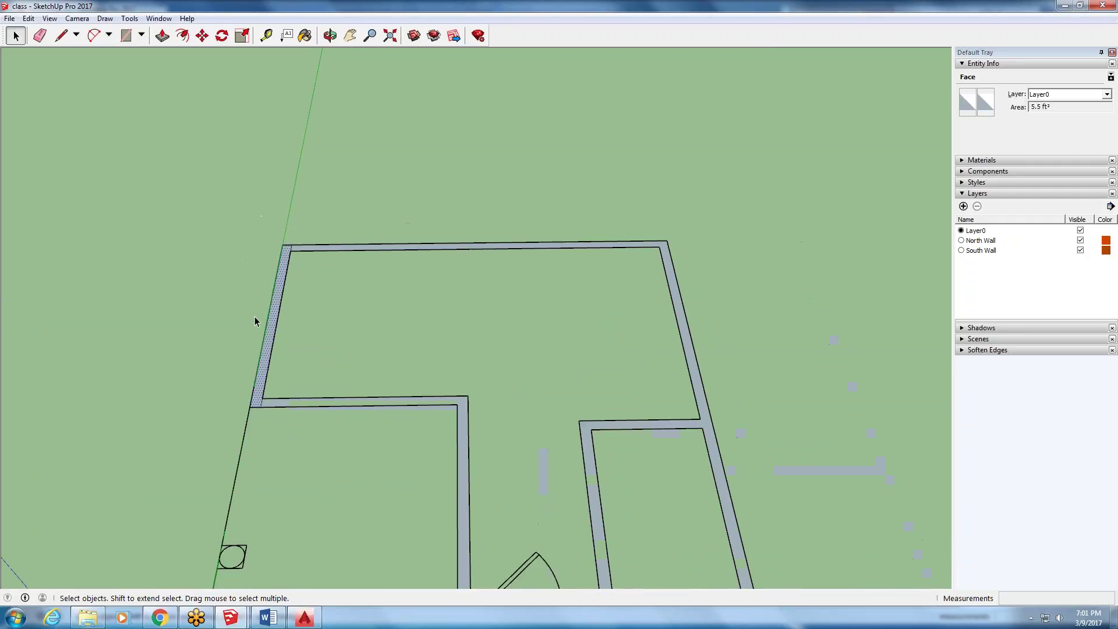
pyautogui.click(162, 35)
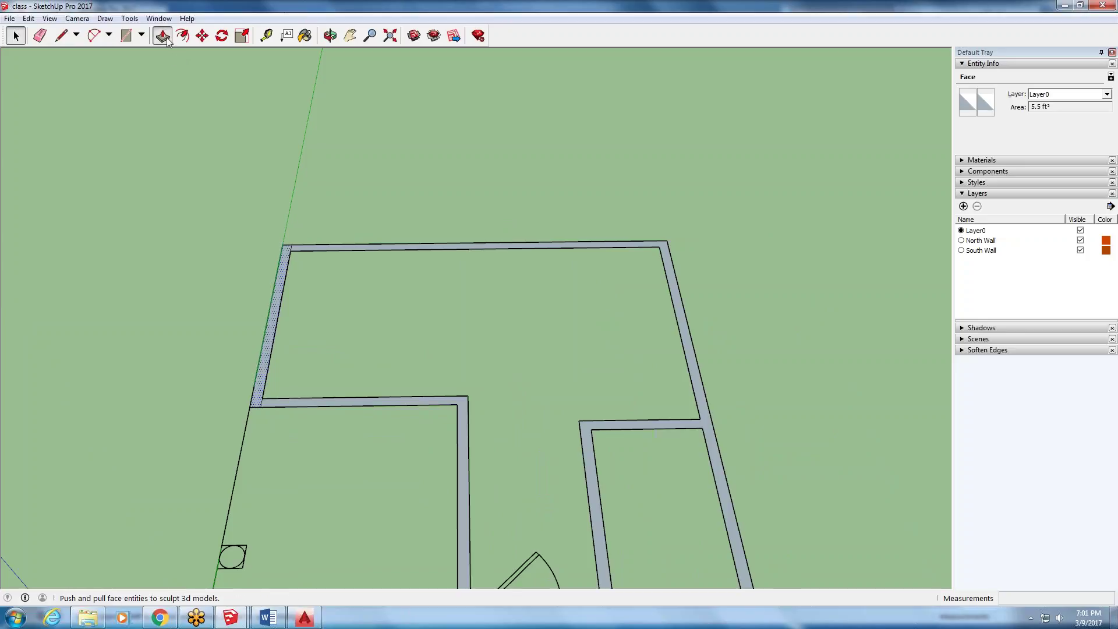
pyautogui.click(267, 319)
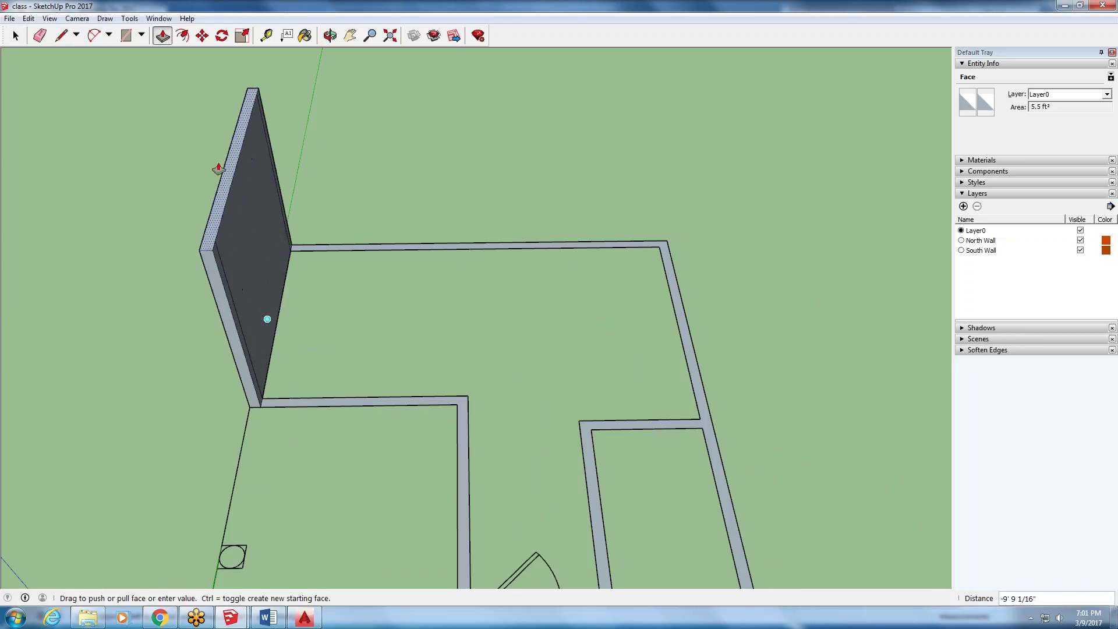
pyautogui.write('8')
pyautogui.press('Return')
# - Undo the 8' extrusion, the wall-corner lines and the line that formed the grey faces
pyautogui.click(17, 38)
pyautogui.tripleClick(253, 253)
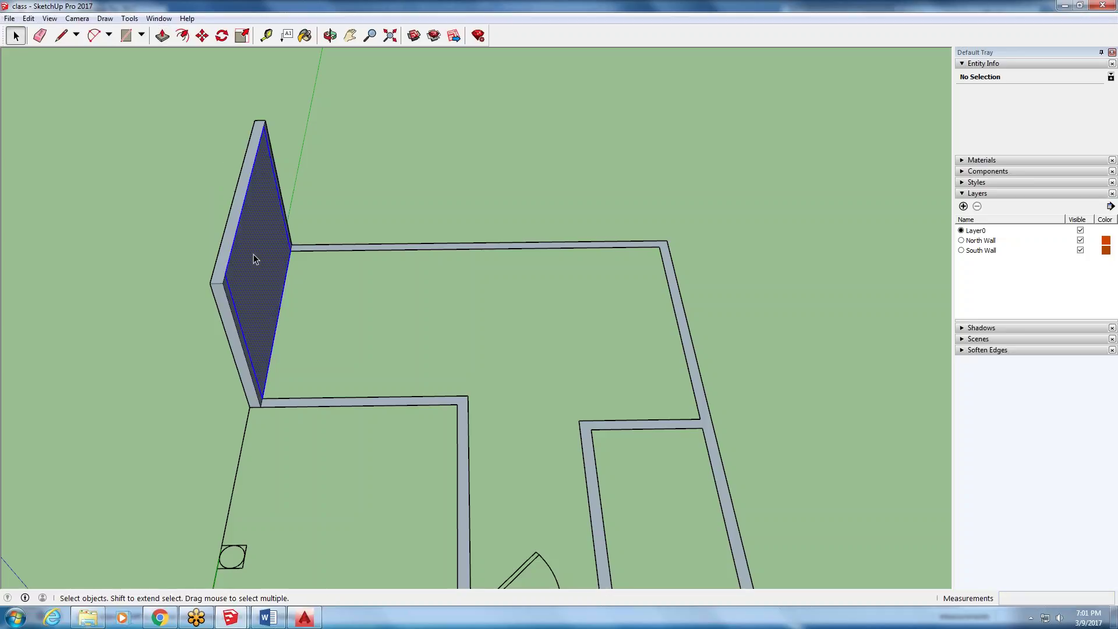
pyautogui.click(270, 226)
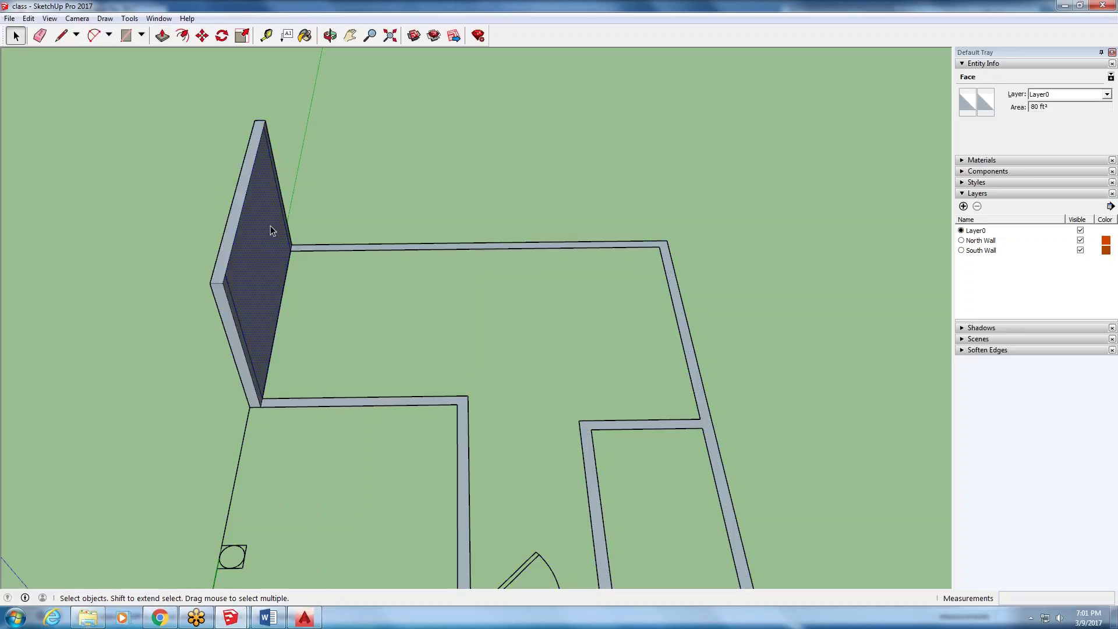
pyautogui.click(28, 18)
pyautogui.click(39, 33)
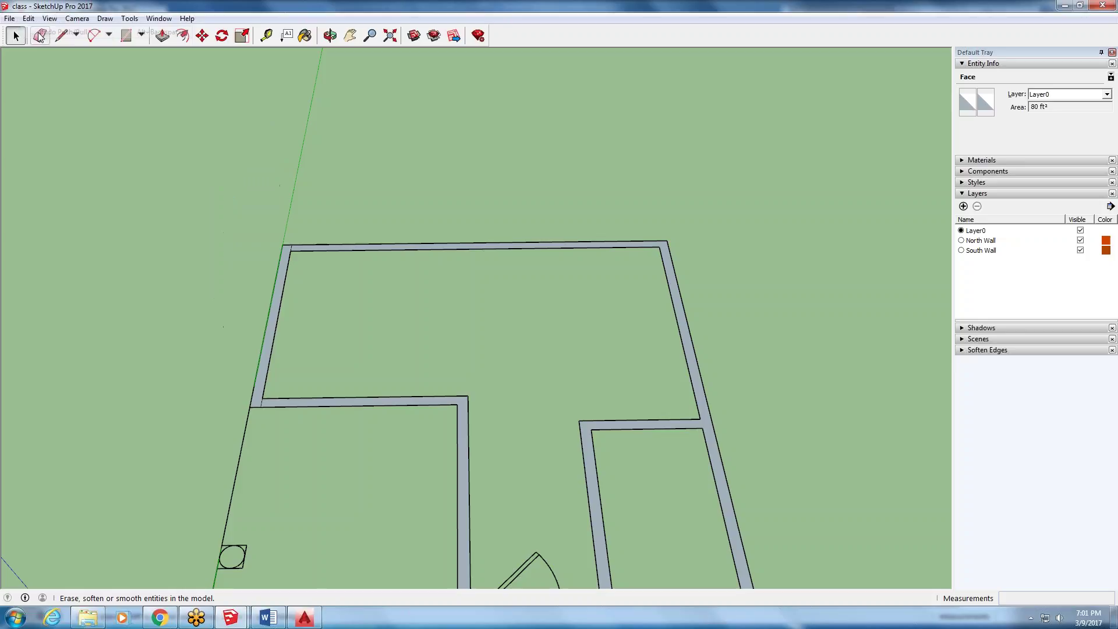
pyautogui.click(28, 18)
pyautogui.click(43, 34)
pyautogui.click(28, 19)
pyautogui.click(41, 34)
pyautogui.click(28, 18)
pyautogui.click(44, 34)
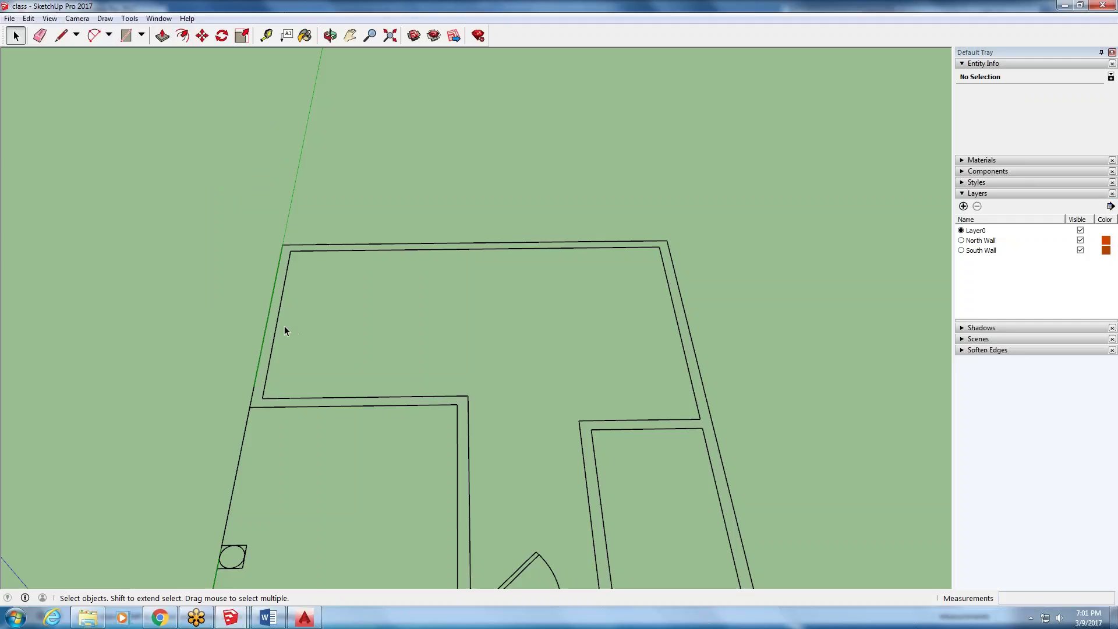
# - Check the outer wall edges, then delete the inner left wall edge
pyautogui.moveTo(257, 342)
pyautogui.mouseDown(button='middle')
pyautogui.moveTo(506, 337)
pyautogui.moveTo(273, 350)
pyautogui.mouseUp(button='middle')
pyautogui.click(266, 421)
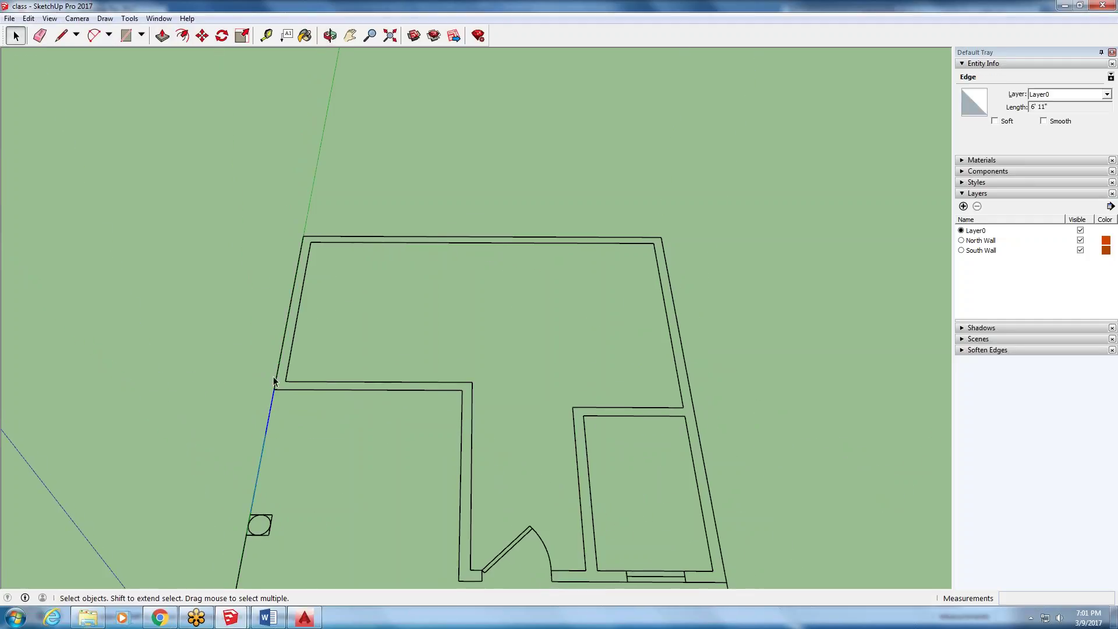
pyautogui.click(293, 287)
pyautogui.click(326, 236)
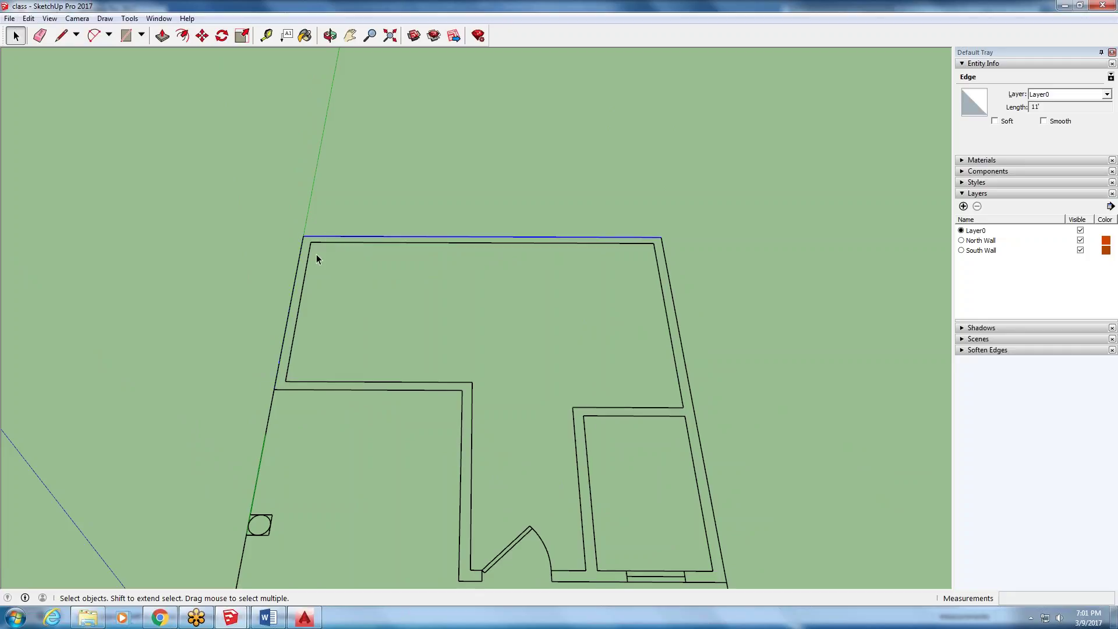
pyautogui.click(266, 426)
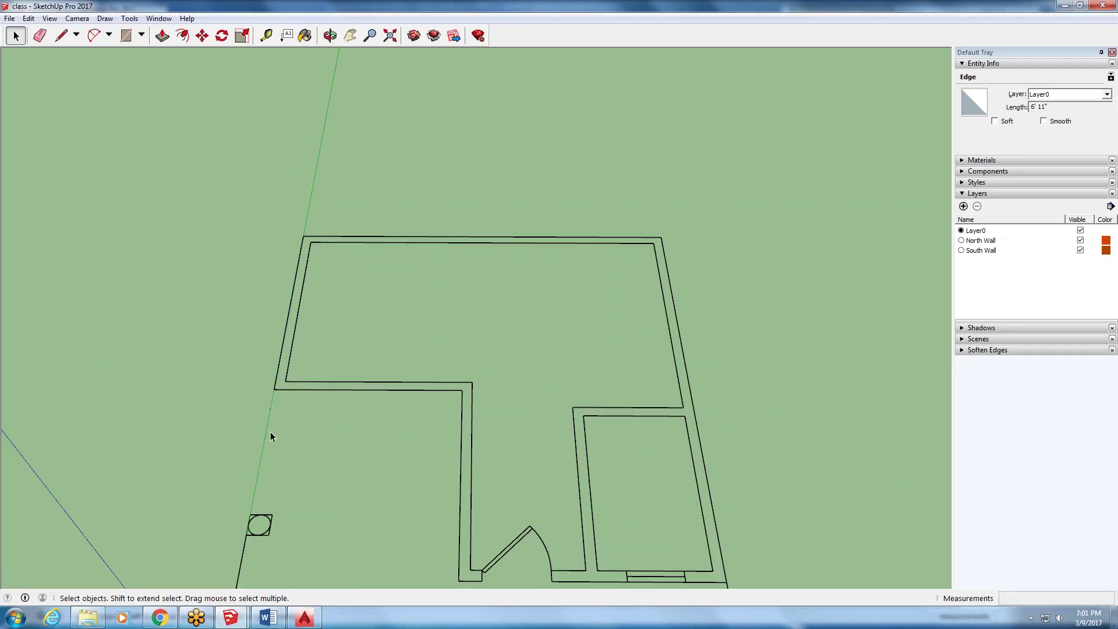
pyautogui.click(280, 415)
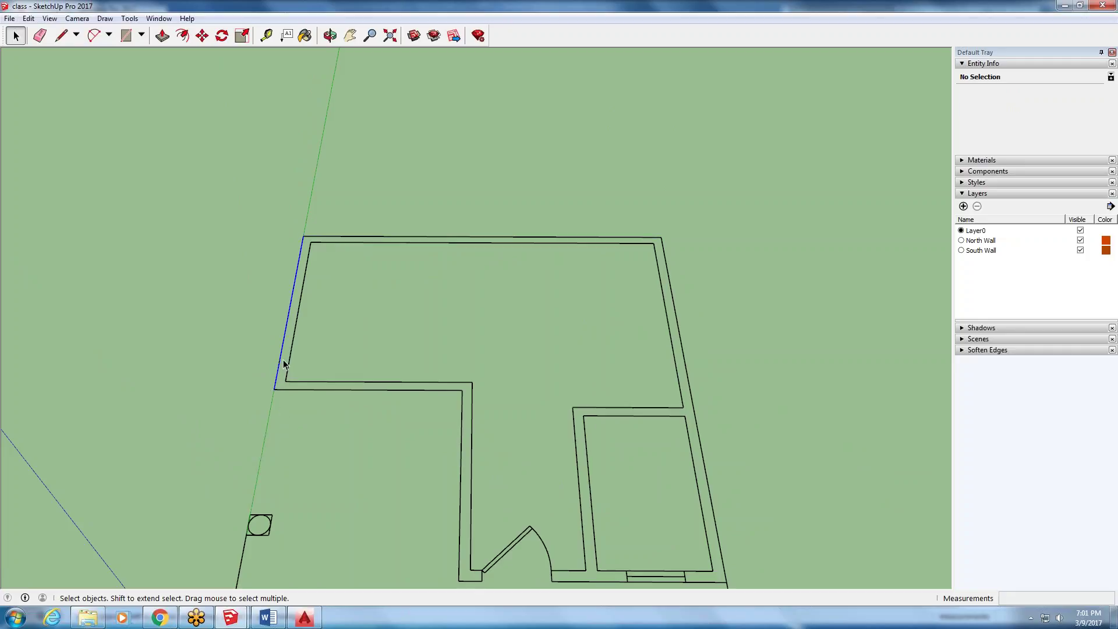
pyautogui.click(300, 291)
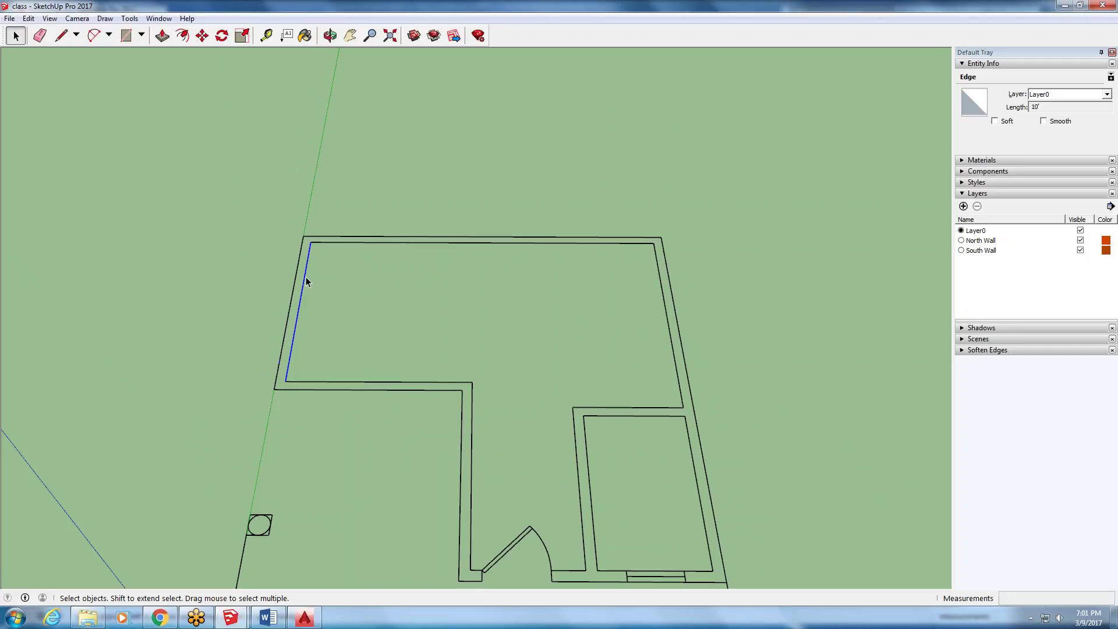
pyautogui.press('Delete')
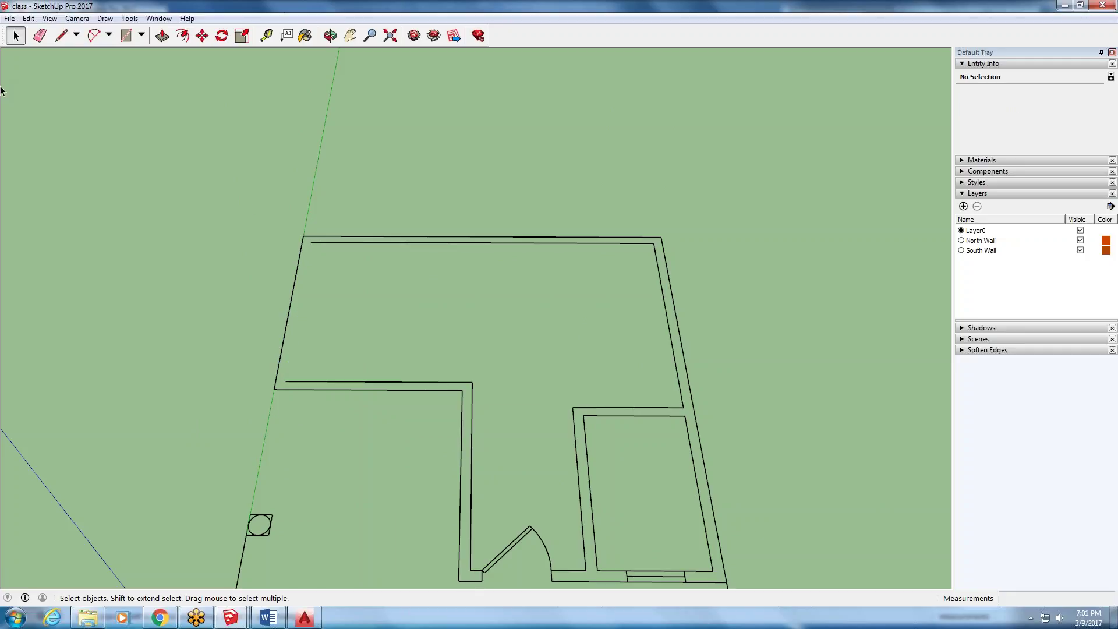
pyautogui.click(61, 35)
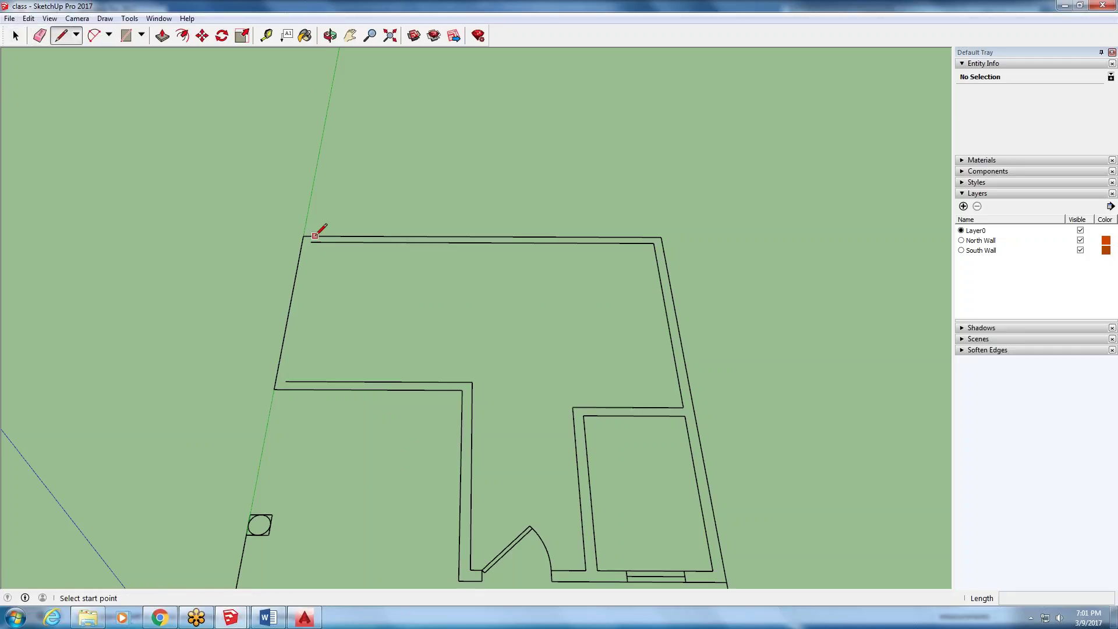
pyautogui.click(273, 389)
pyautogui.scroll(3, 275, 388)
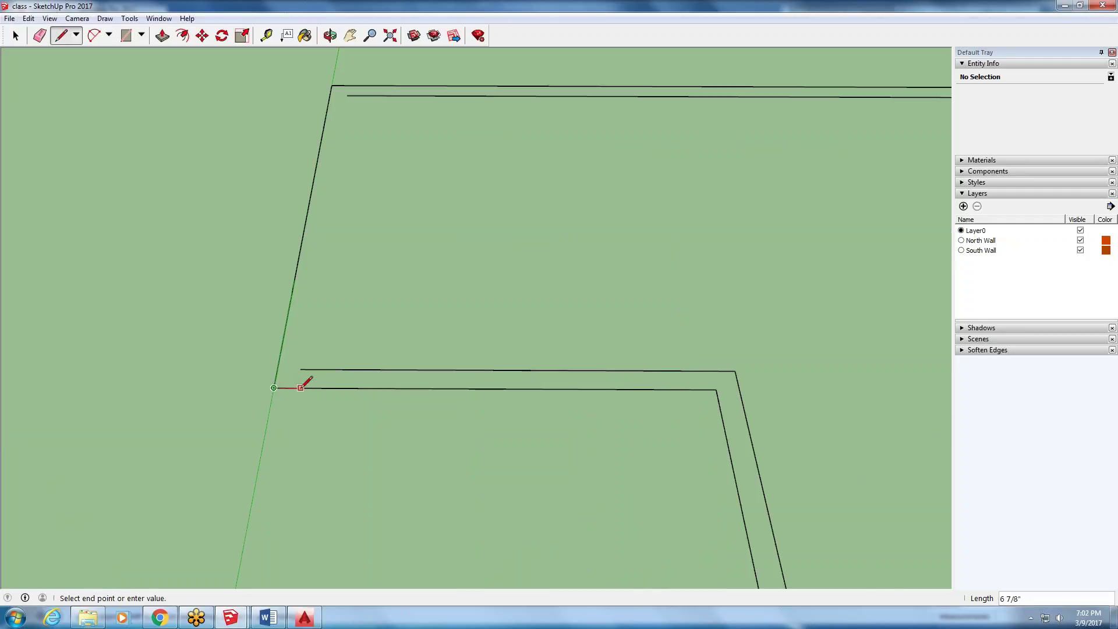
pyautogui.write('6')
pyautogui.press('Return')
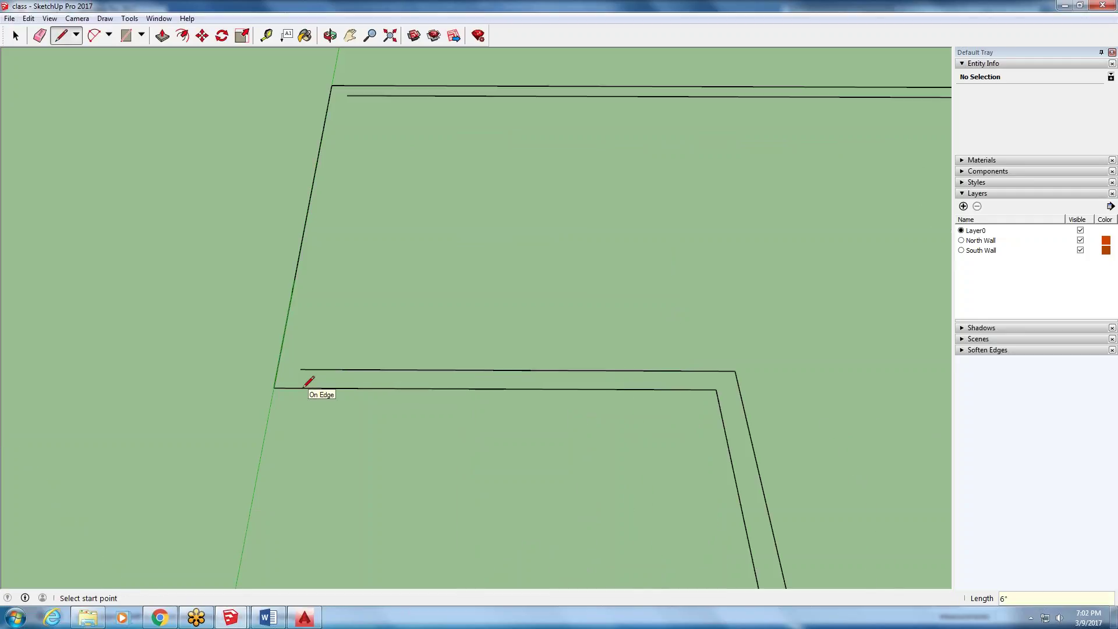
pyautogui.click(297, 388)
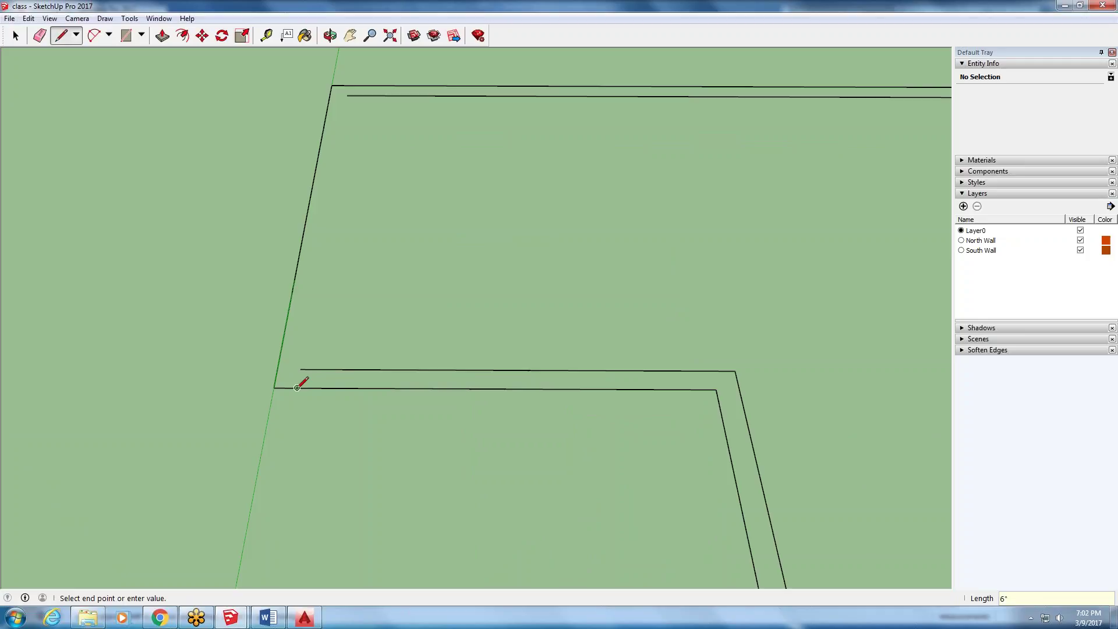
pyautogui.click(349, 88)
pyautogui.scroll(-4, 185, 408)
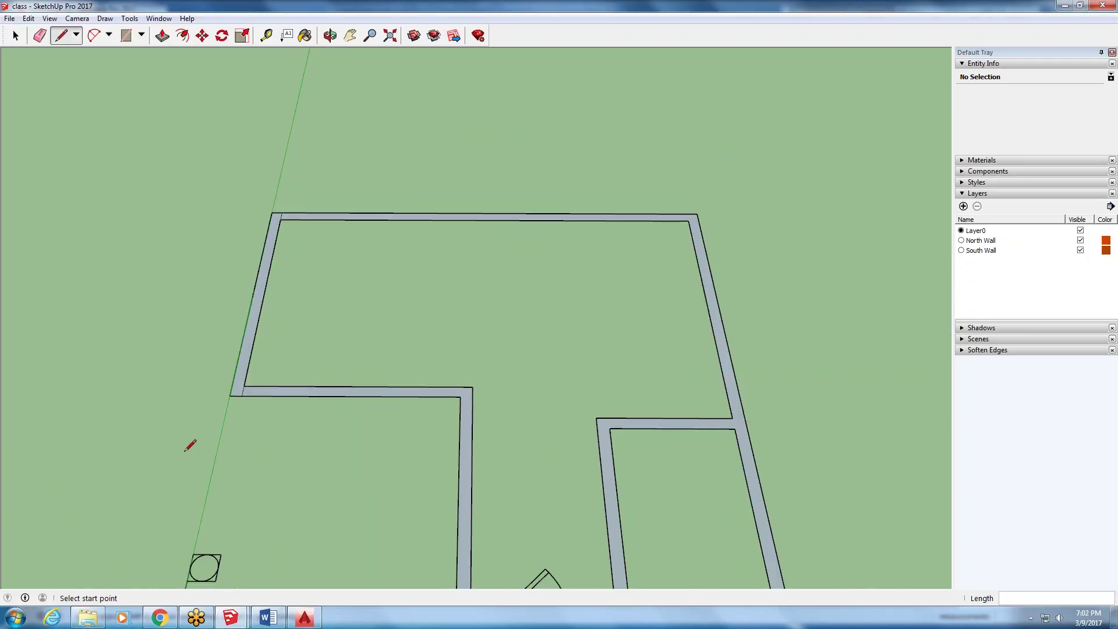
pyautogui.scroll(-3, 215, 399)
pyautogui.scroll(1, 225, 363)
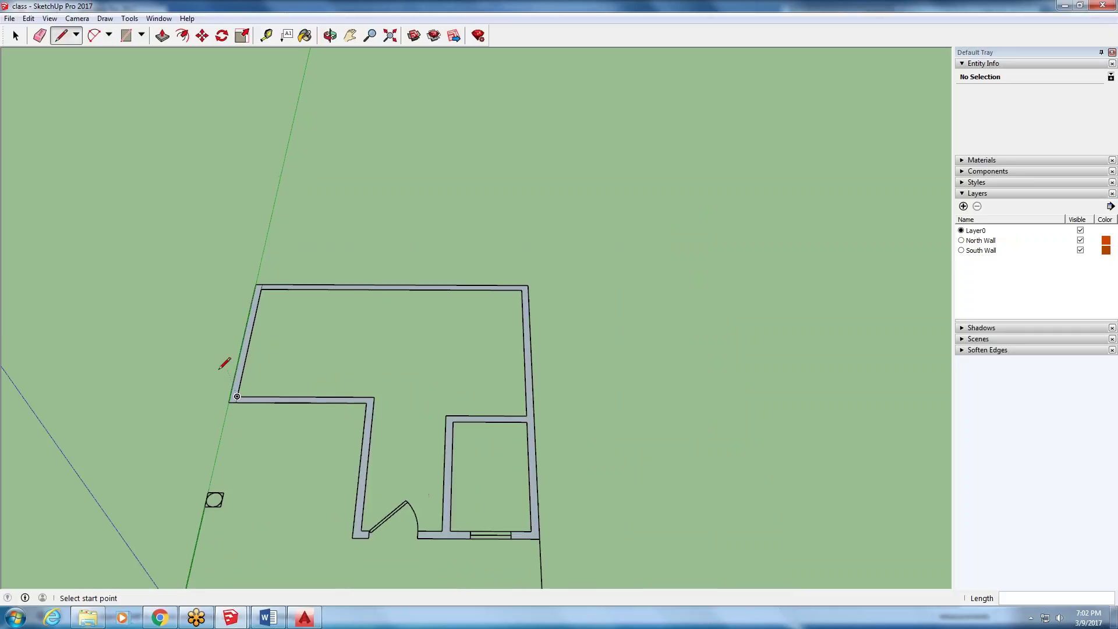
pyautogui.scroll(2, 221, 366)
pyautogui.scroll(2, 229, 335)
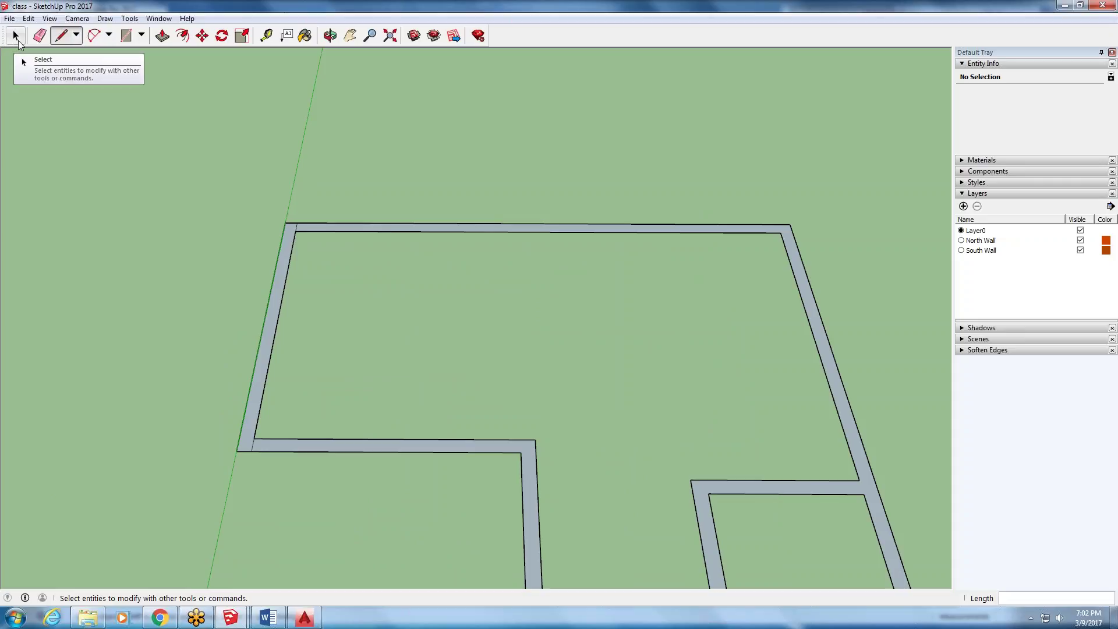
# - Select the west wall face, its connected geometry and the plan's left edge
pyautogui.click(16, 36)
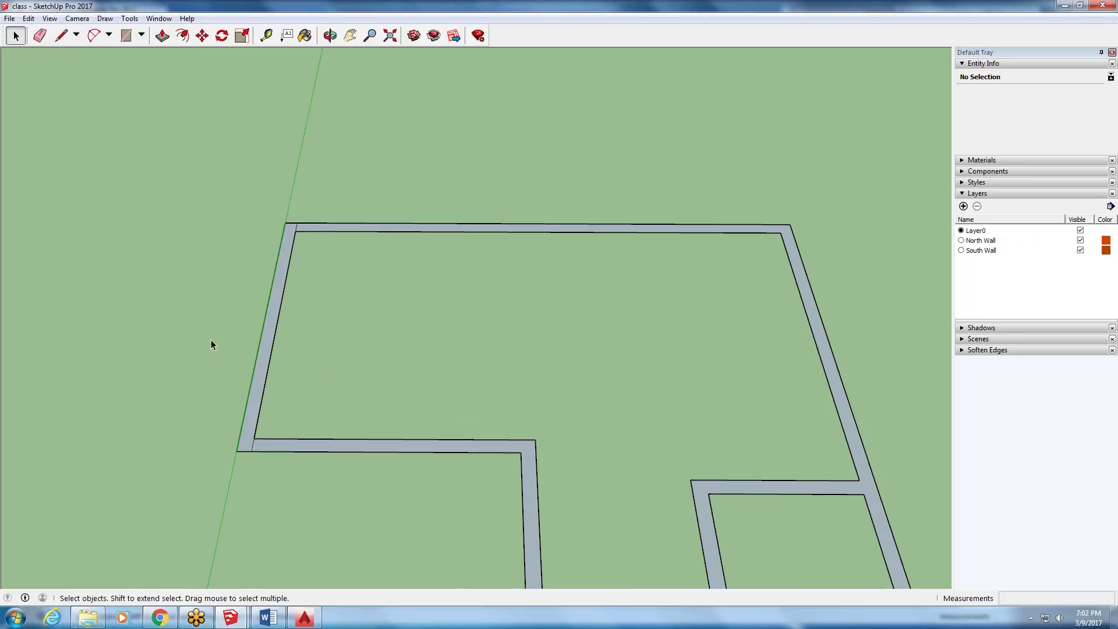
pyautogui.click(257, 395)
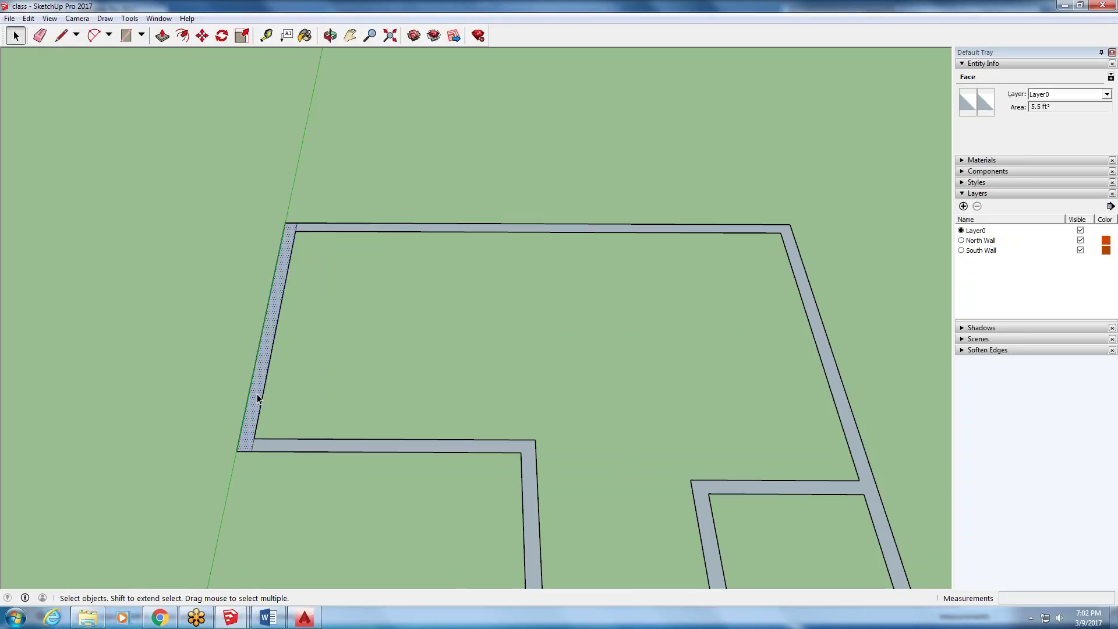
pyautogui.tripleClick(257, 394)
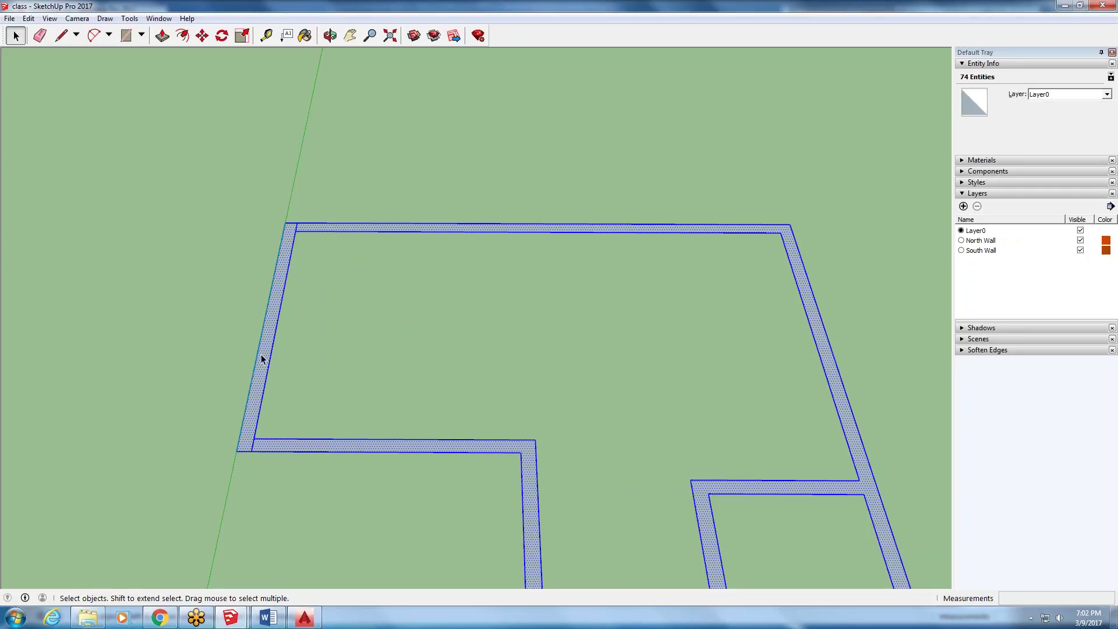
pyautogui.scroll(-6, 257, 393)
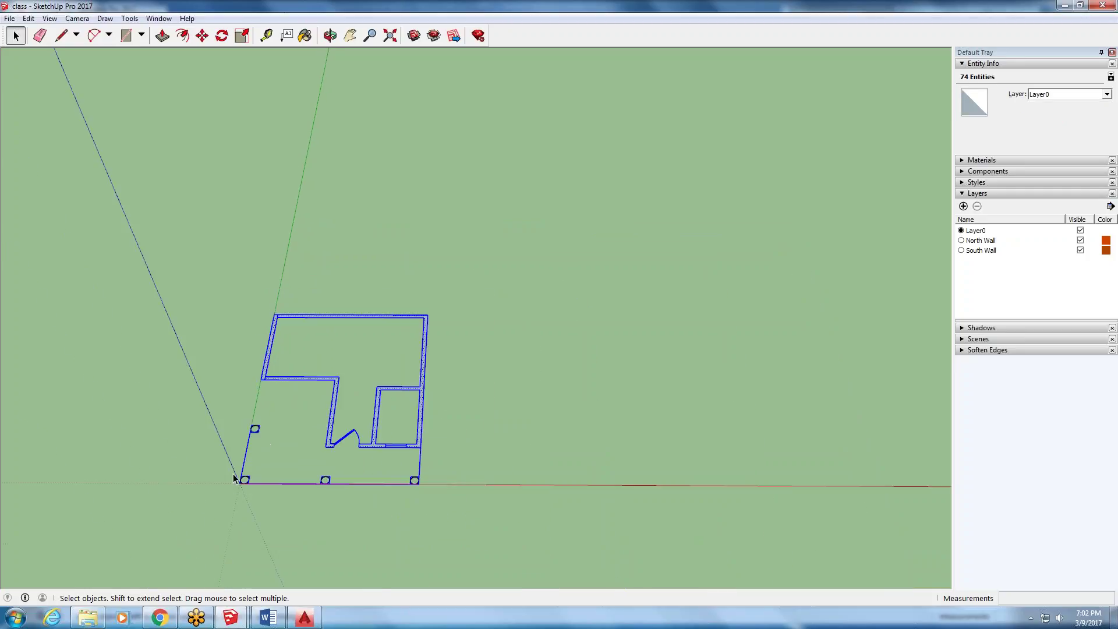
pyautogui.scroll(2, 248, 460)
pyautogui.click(249, 459)
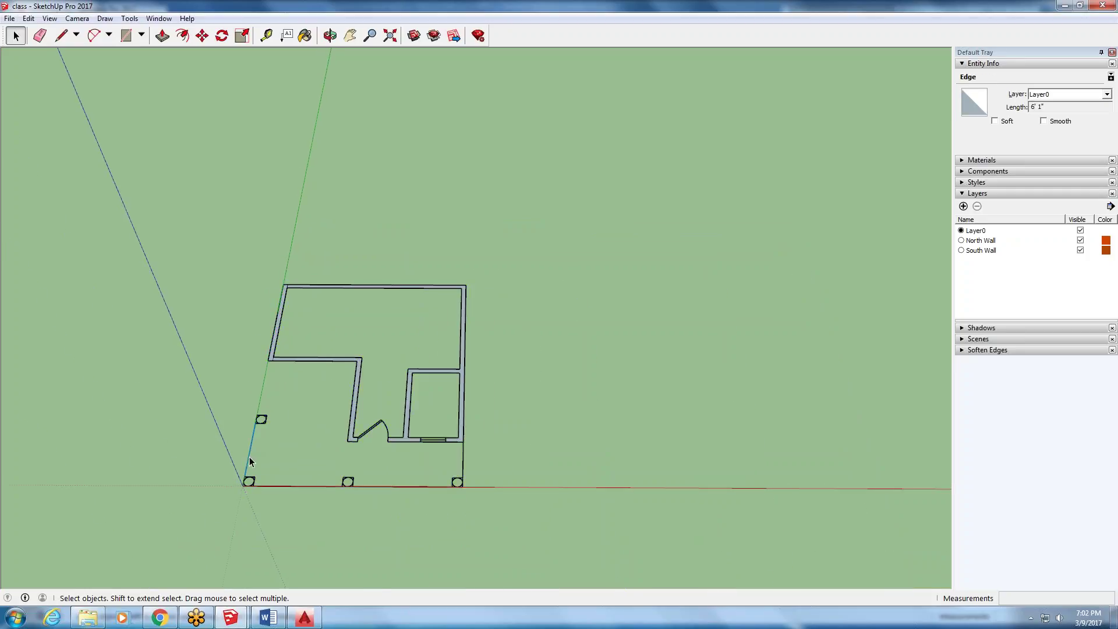
# - Draw a closing line from the left edge to the inner wall corner, then delete the new grey face
pyautogui.click(61, 35)
pyautogui.click(257, 414)
pyautogui.scroll(2, 272, 352)
pyautogui.click(275, 355)
pyautogui.scroll(-2, 279, 354)
pyautogui.scroll(-2, 289, 346)
pyautogui.click(16, 36)
pyautogui.click(312, 398)
pyautogui.press('Delete')
# - Undo and redo the floor-face erase, then undo again so only wall edges remain
pyautogui.moveTo(303, 411)
pyautogui.mouseDown(button='middle')
pyautogui.moveTo(589, 248)
pyautogui.moveTo(444, 486)
pyautogui.moveTo(302, 411)
pyautogui.mouseUp(button='middle')
pyautogui.scroll(3, 273, 469)
pyautogui.scroll(3, 291, 423)
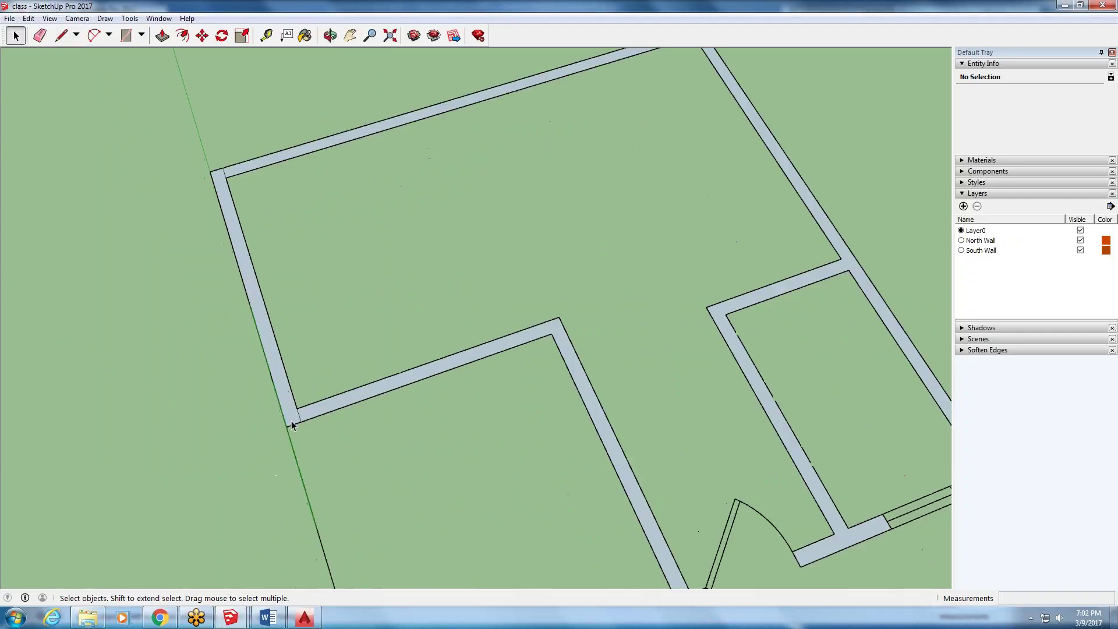
pyautogui.click(290, 423)
pyautogui.scroll(-3, 289, 424)
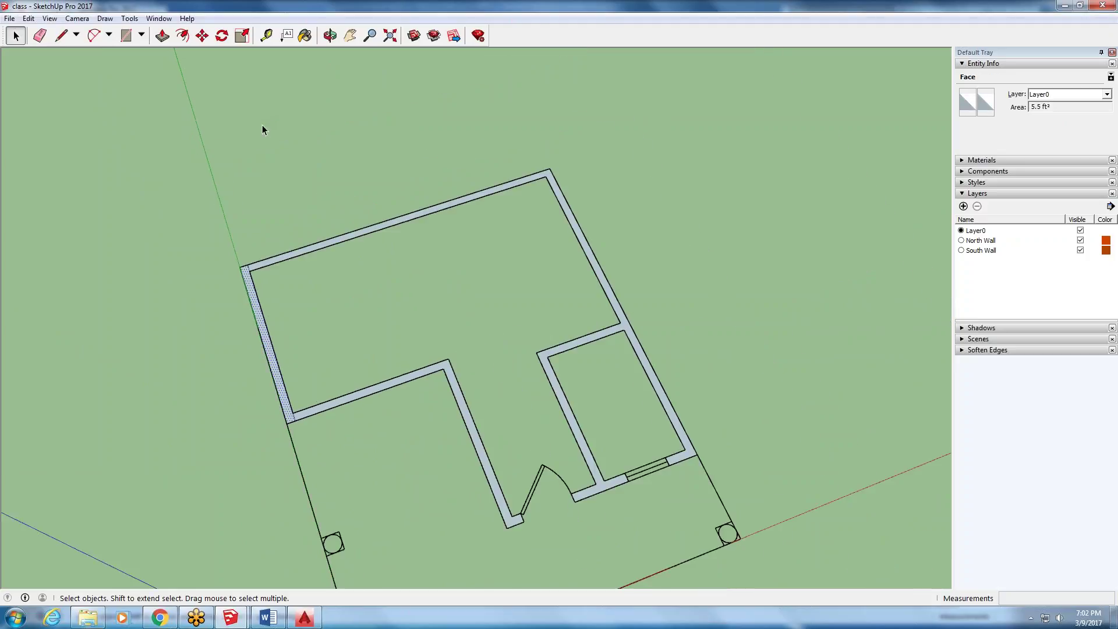
pyautogui.click(35, 18)
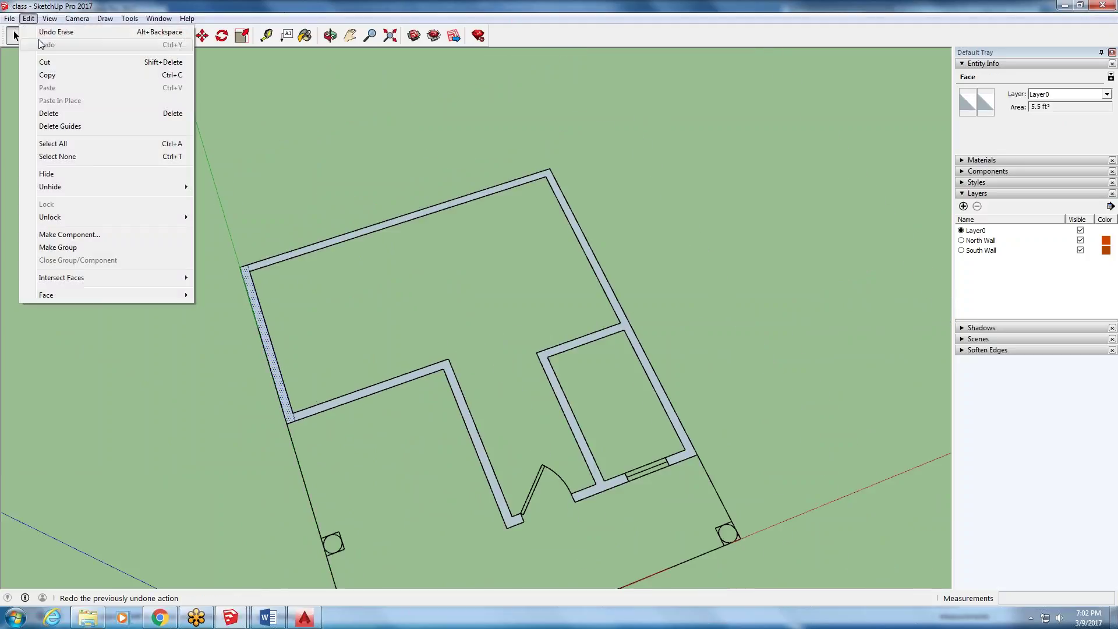
pyautogui.click(41, 31)
pyautogui.click(28, 18)
pyautogui.click(41, 41)
pyautogui.click(28, 18)
pyautogui.click(41, 31)
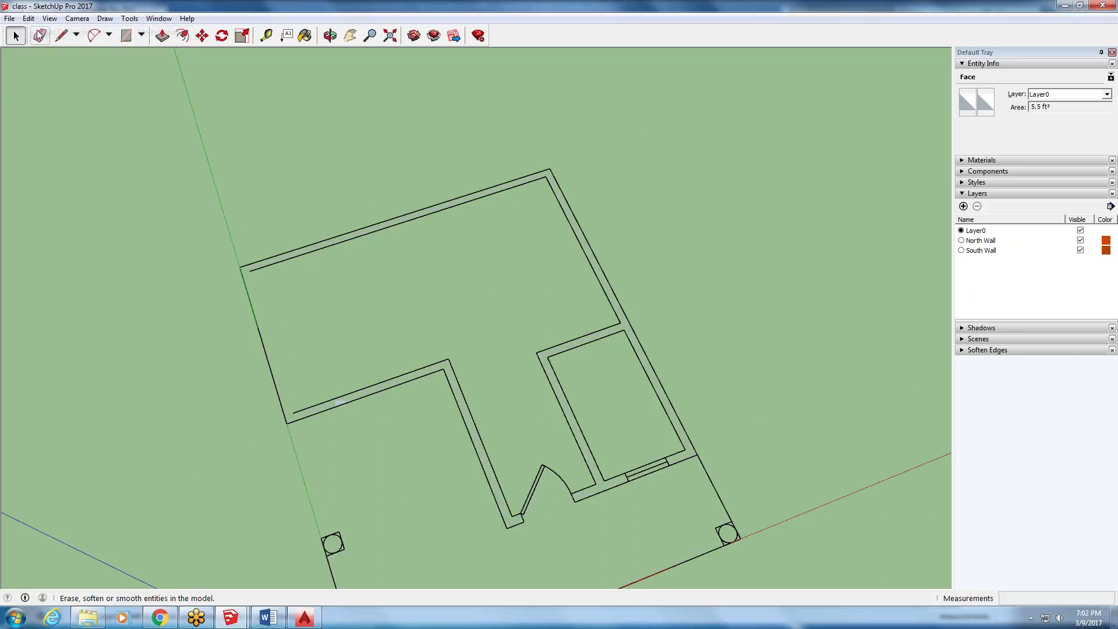
# - Select the short right wall edge and orbit to view the whole plan
pyautogui.scroll(-2, 295, 207)
pyautogui.scroll(-2, 291, 205)
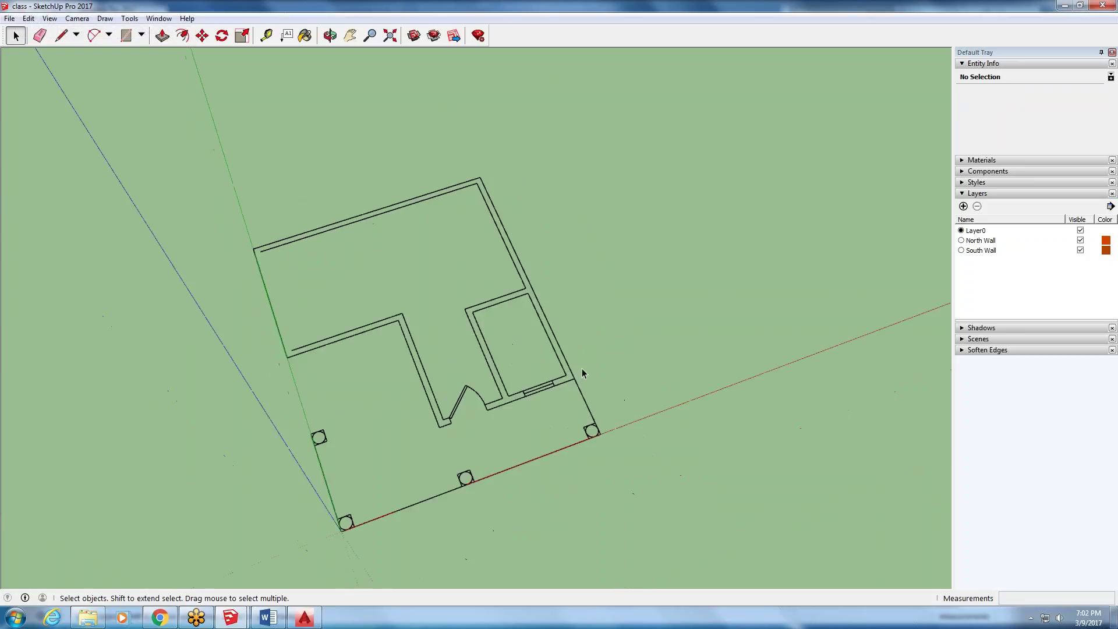
pyautogui.click(582, 395)
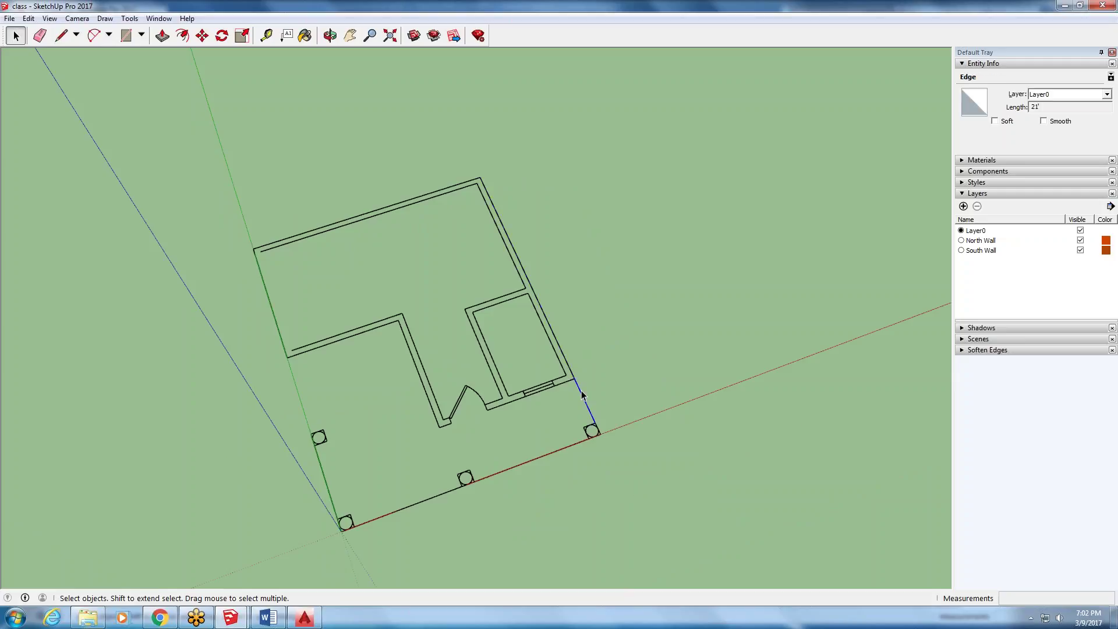
pyautogui.moveTo(582, 394); pyautogui.dragTo(424, 225, button='middle')
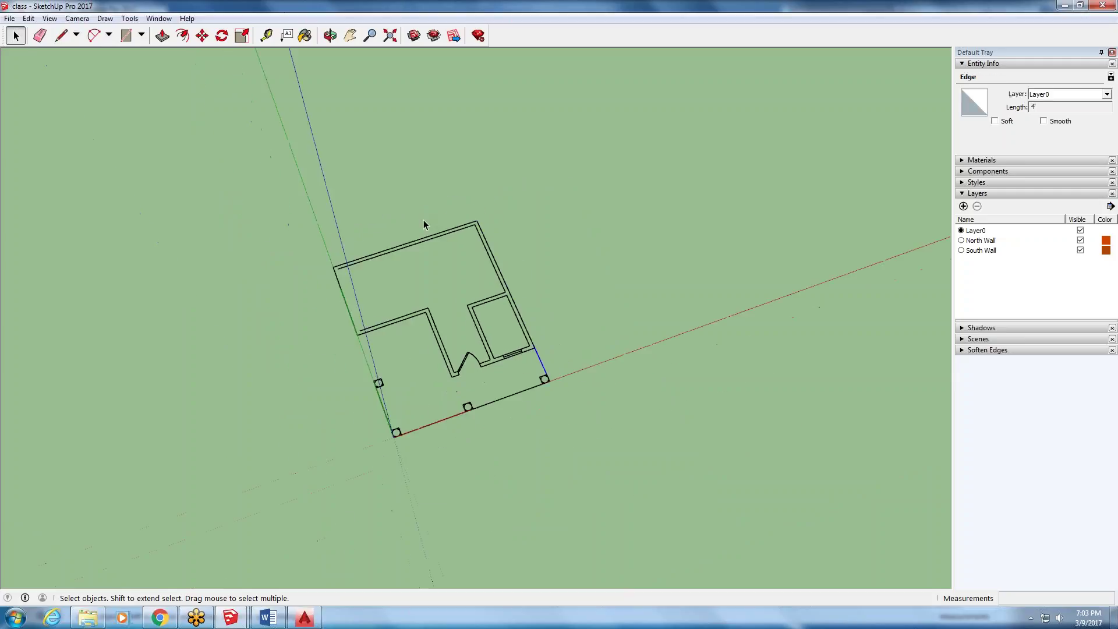
# - Delete the old floor plan and import exterior office.dwg as an AutoCAD file
pyautogui.moveTo(285, 514); pyautogui.dragTo(277, 512)
pyautogui.press('Delete')
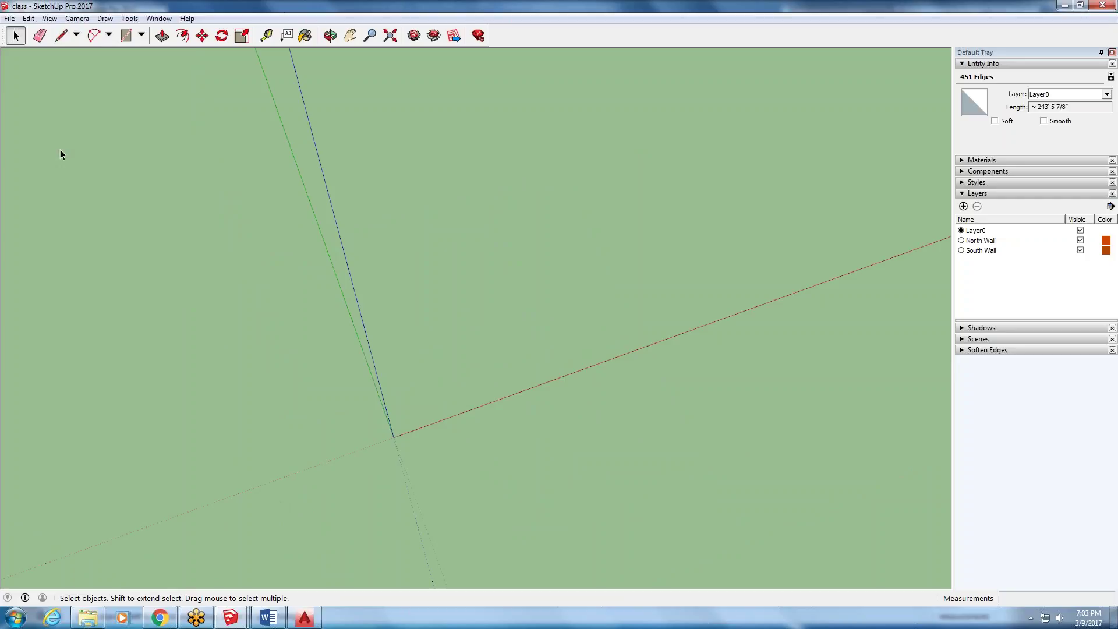
pyautogui.click(13, 16)
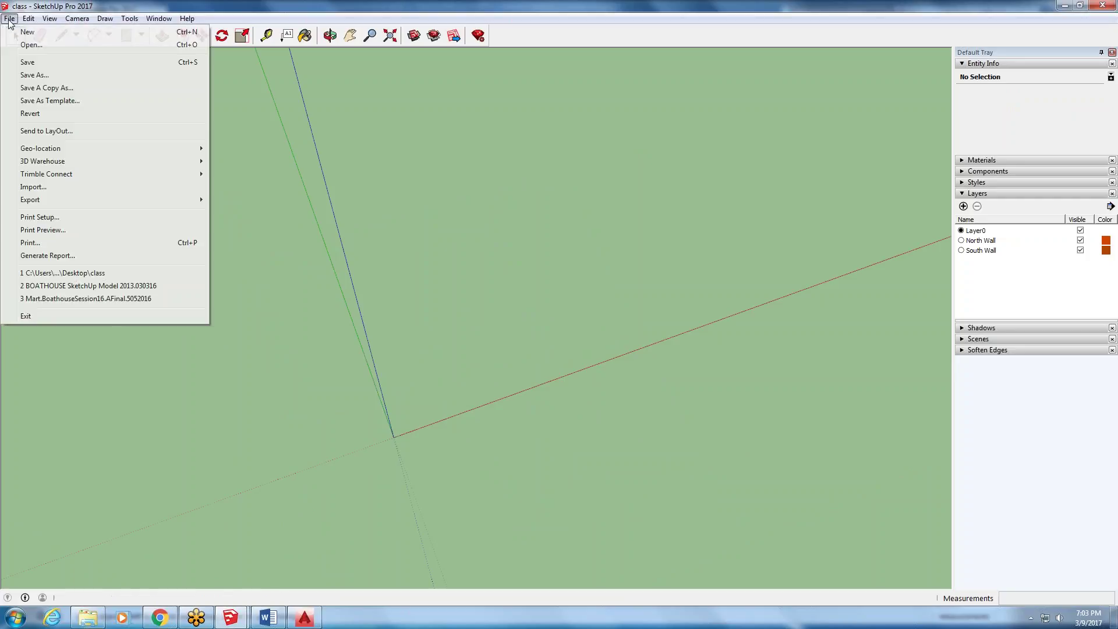
pyautogui.click(81, 187)
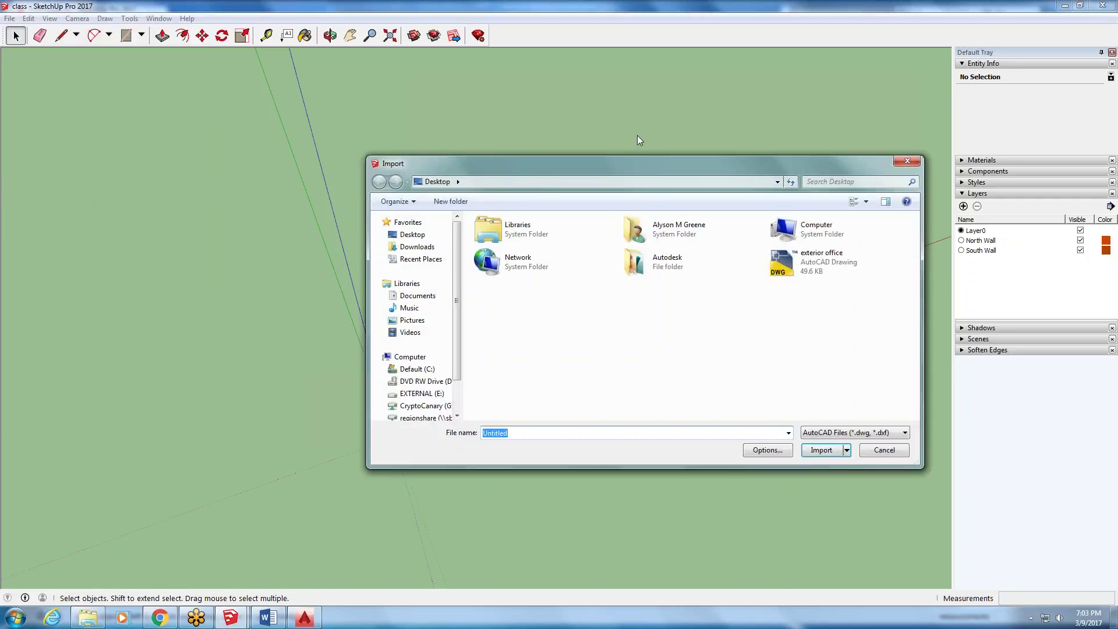
pyautogui.moveTo(642, 162); pyautogui.dragTo(375, 83)
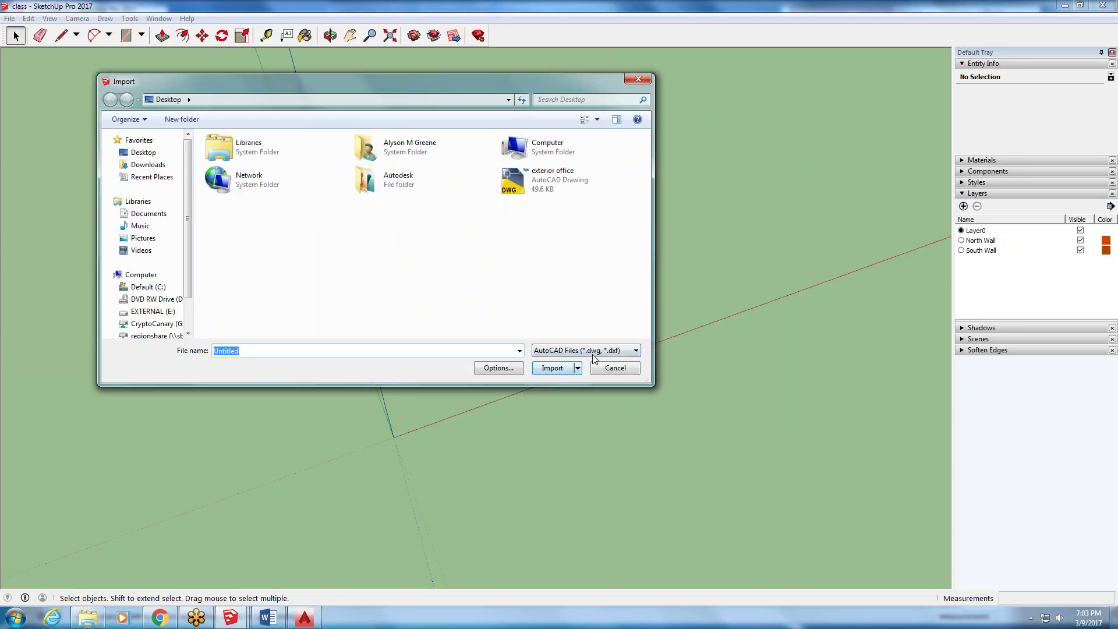
pyautogui.click(634, 351)
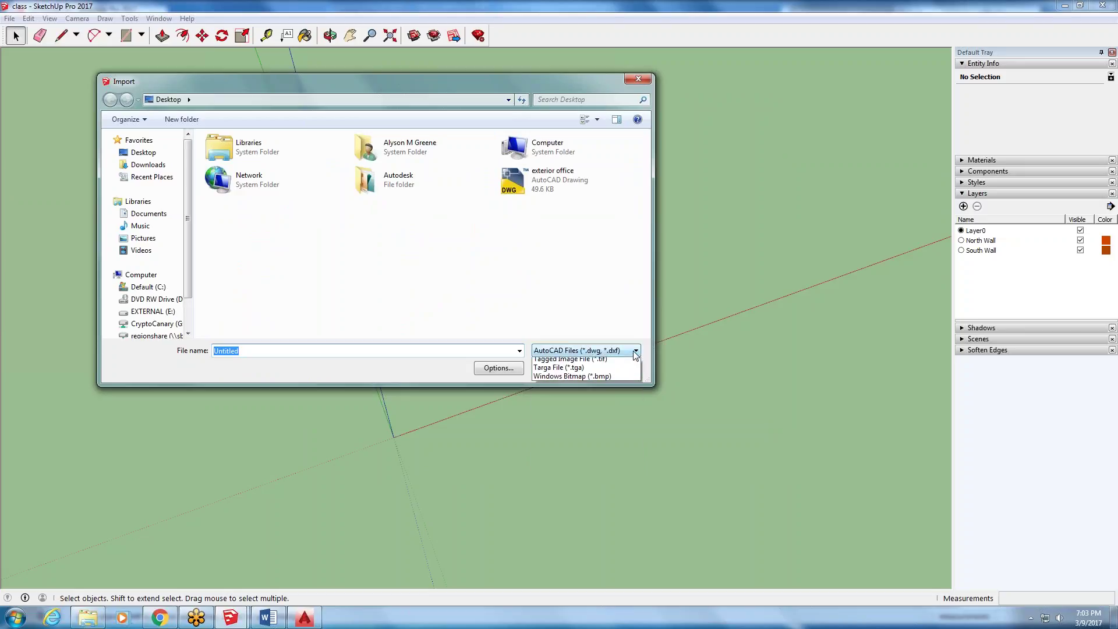
pyautogui.click(625, 373)
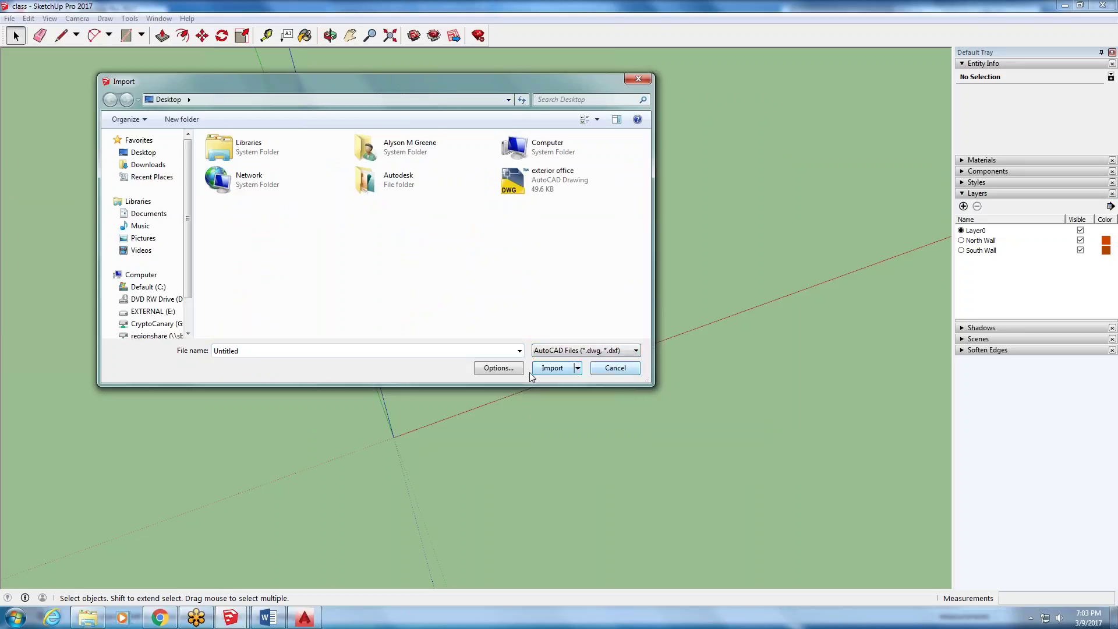
pyautogui.click(527, 192)
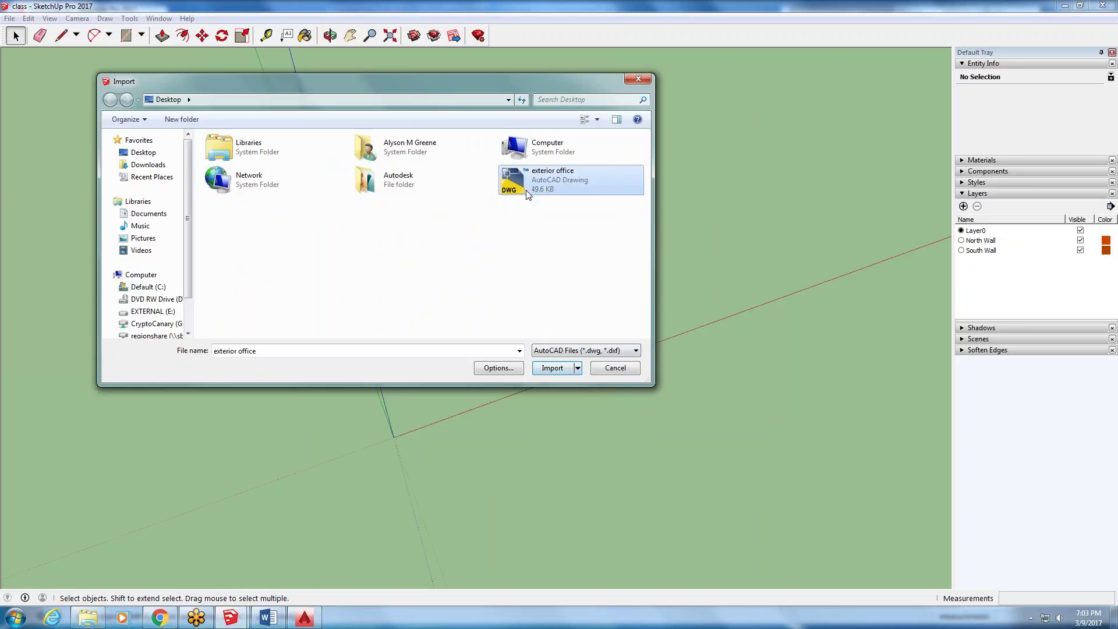
pyautogui.click(553, 367)
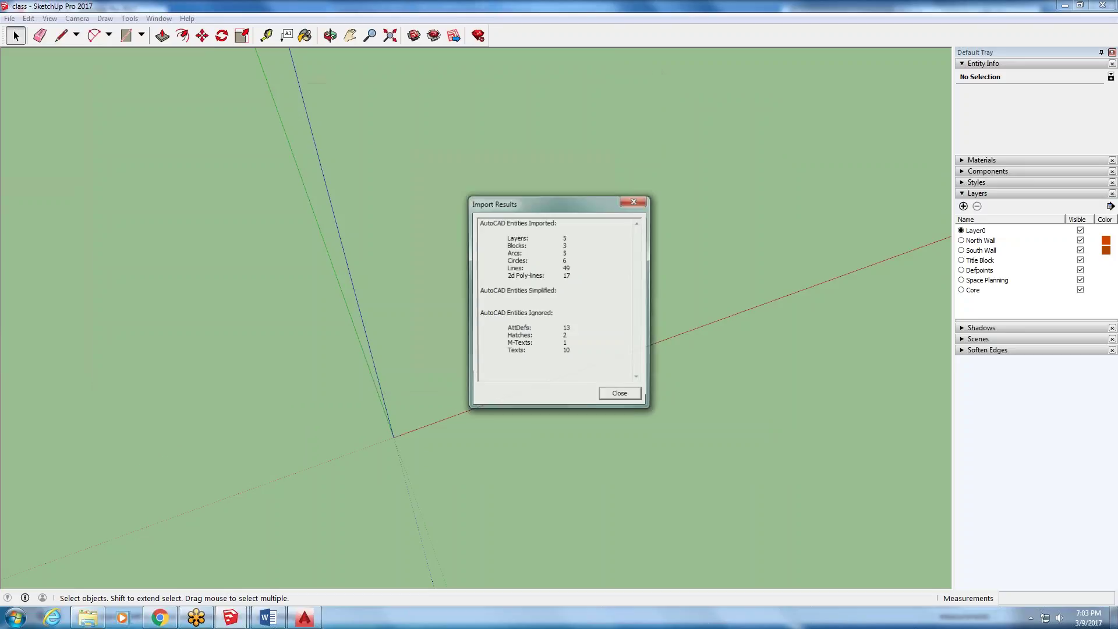
# - Group the imported floor plan and check an interior wall edge's layer and length
pyautogui.click(627, 398)
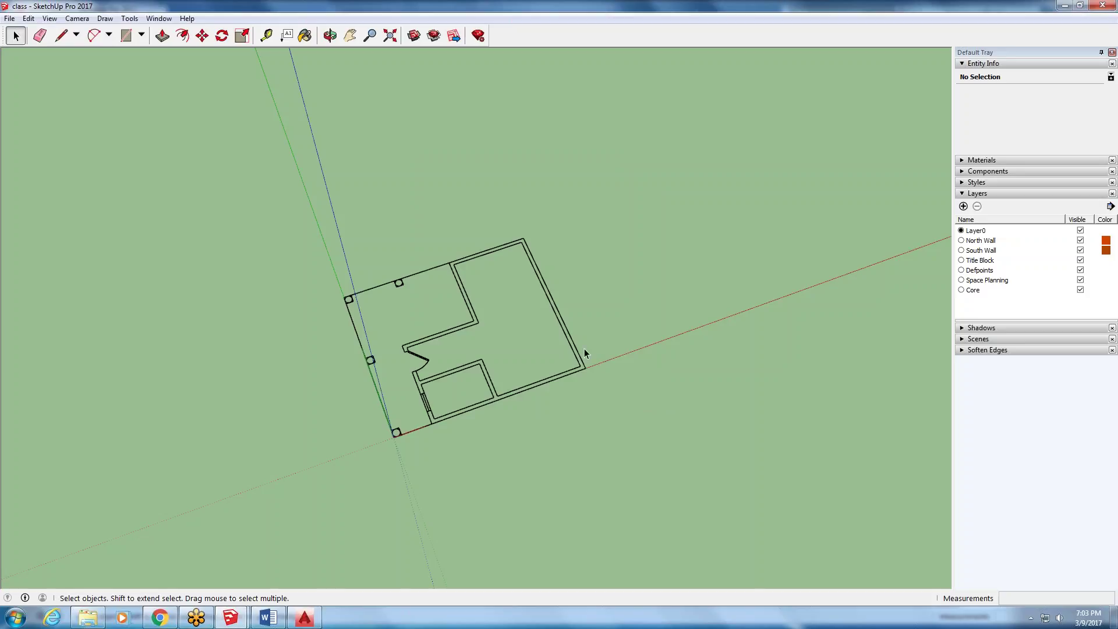
pyautogui.click(580, 363)
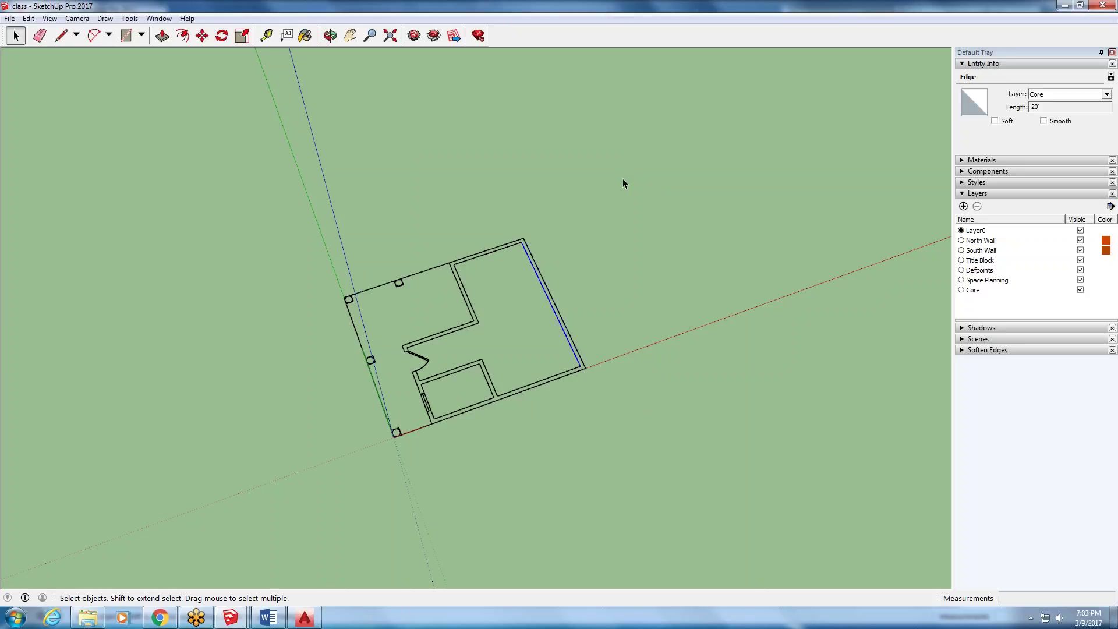
pyautogui.moveTo(195, 517); pyautogui.dragTo(196, 513)
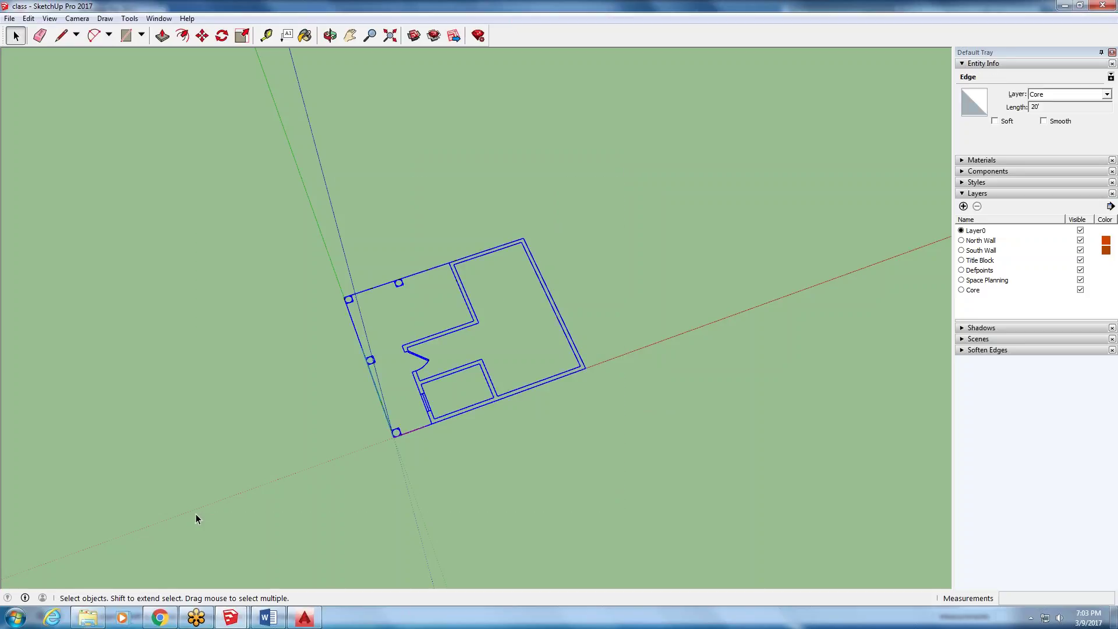
pyautogui.rightClick(449, 337)
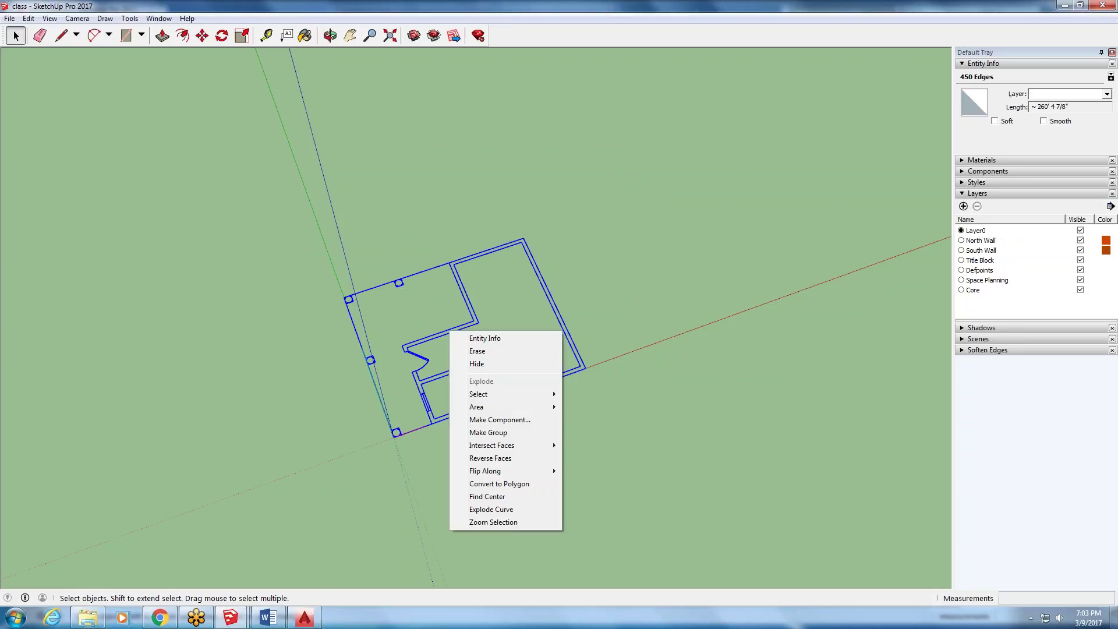
pyautogui.click(476, 432)
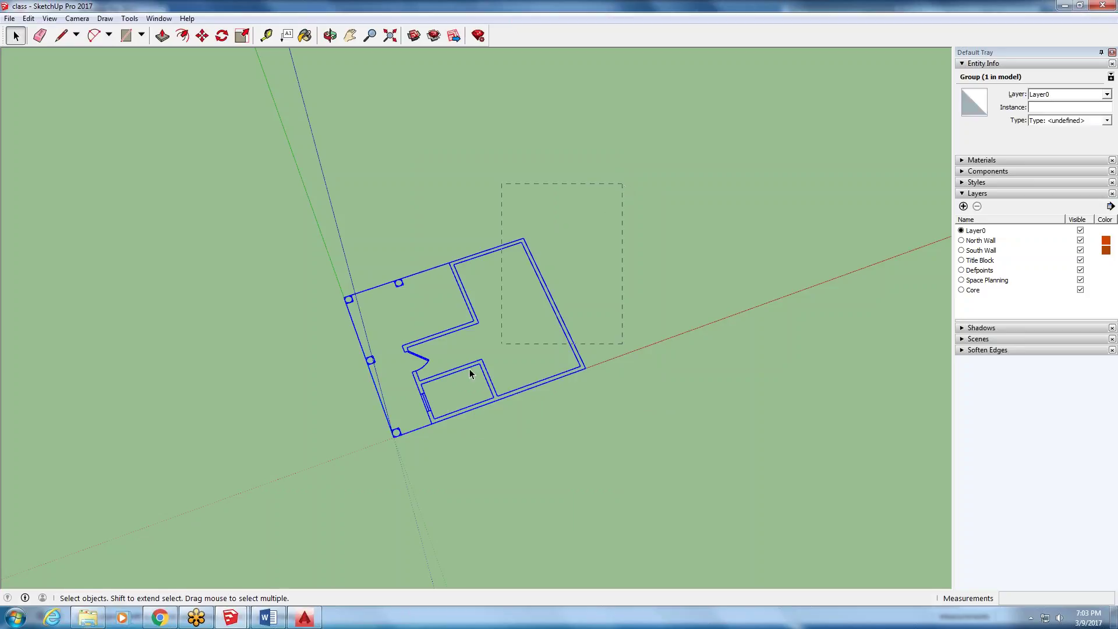
pyautogui.rightClick(446, 377)
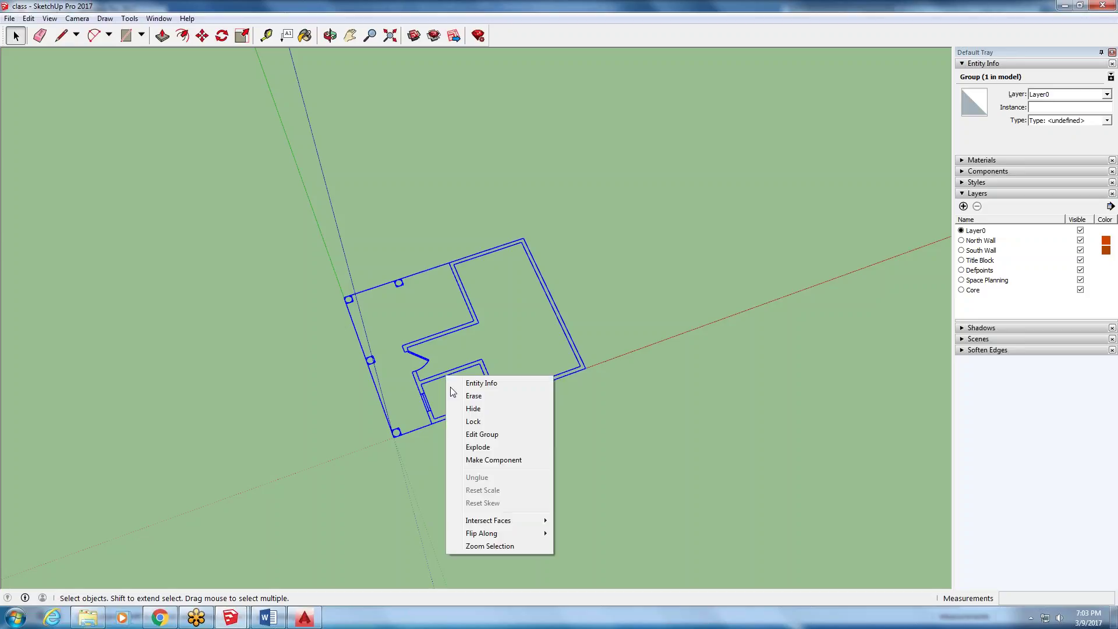
pyautogui.click(478, 446)
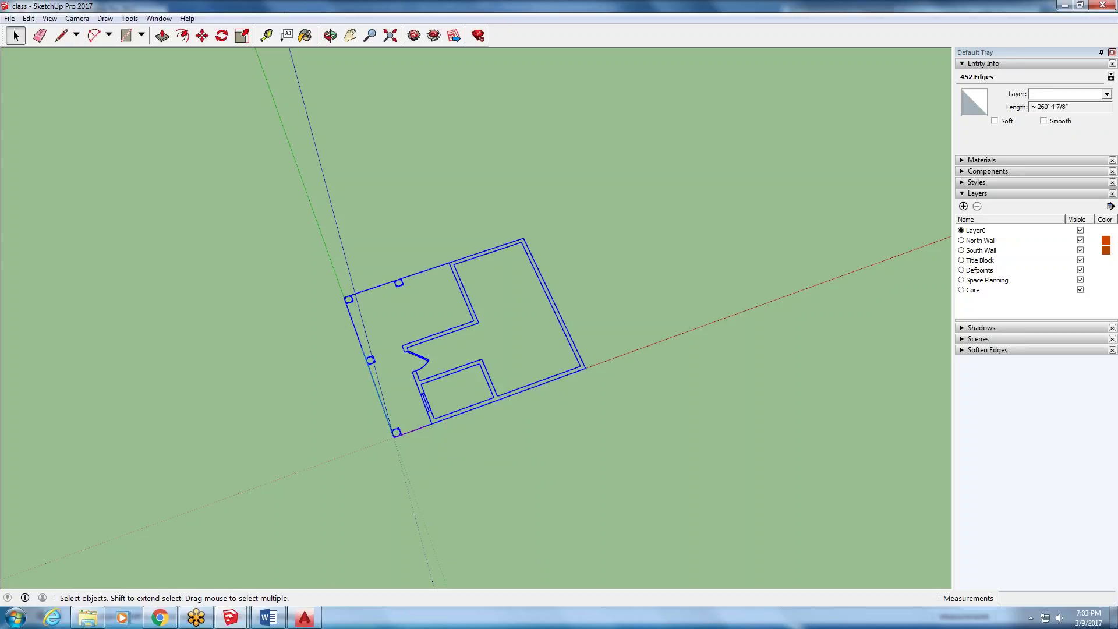
pyautogui.click(473, 324)
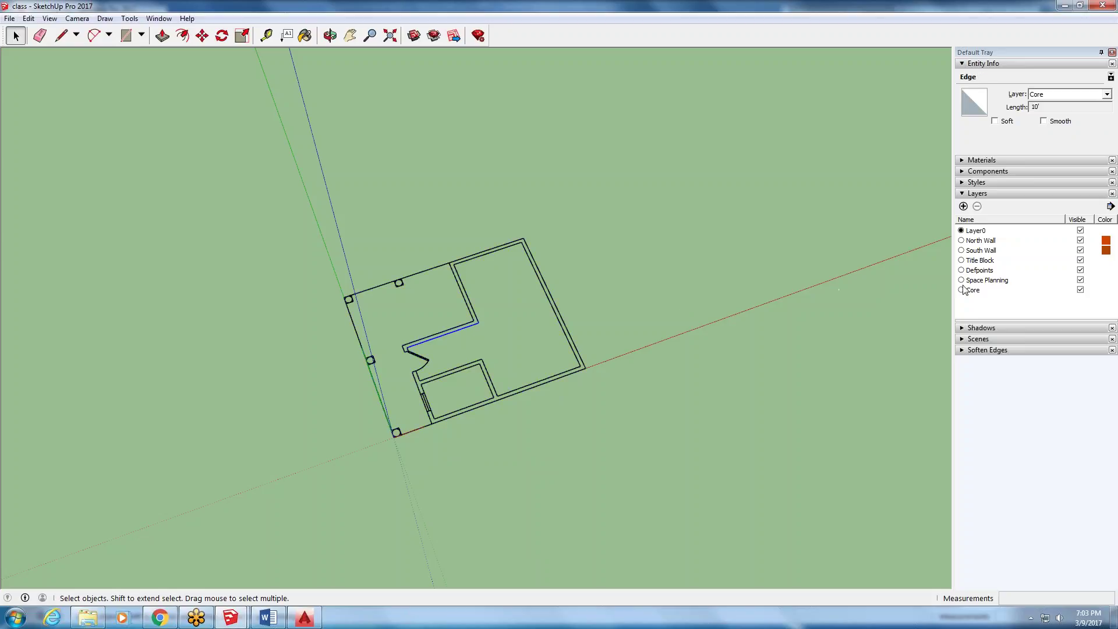
# - Draw a 6" line across the open wall end
pyautogui.click(61, 35)
pyautogui.scroll(3, 457, 250)
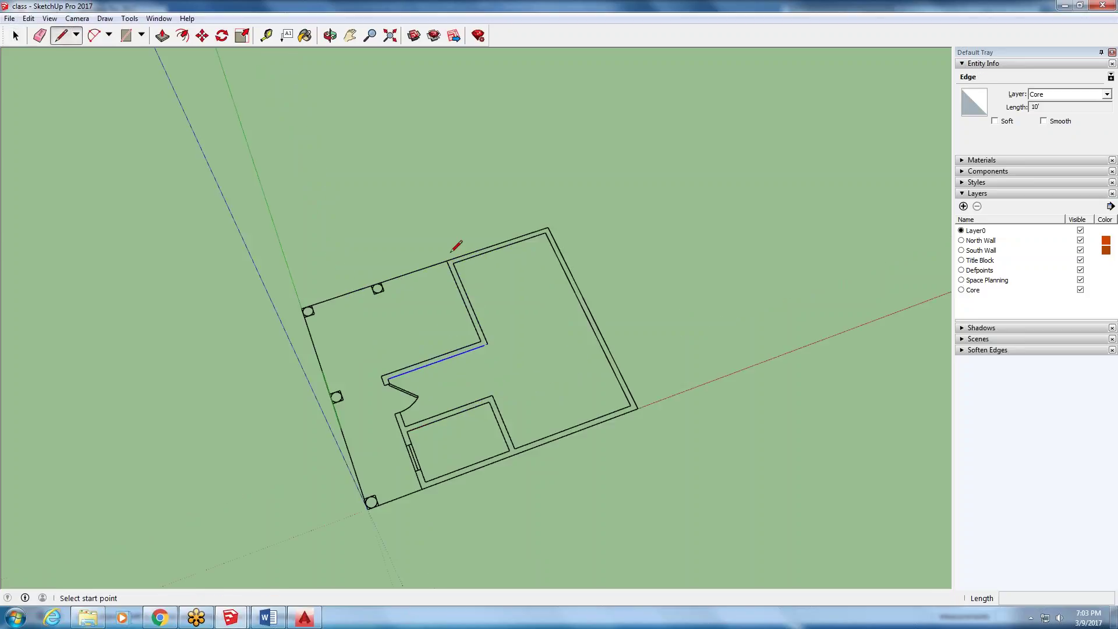
pyautogui.scroll(1, 460, 248)
pyautogui.click(457, 262)
pyautogui.click(449, 271)
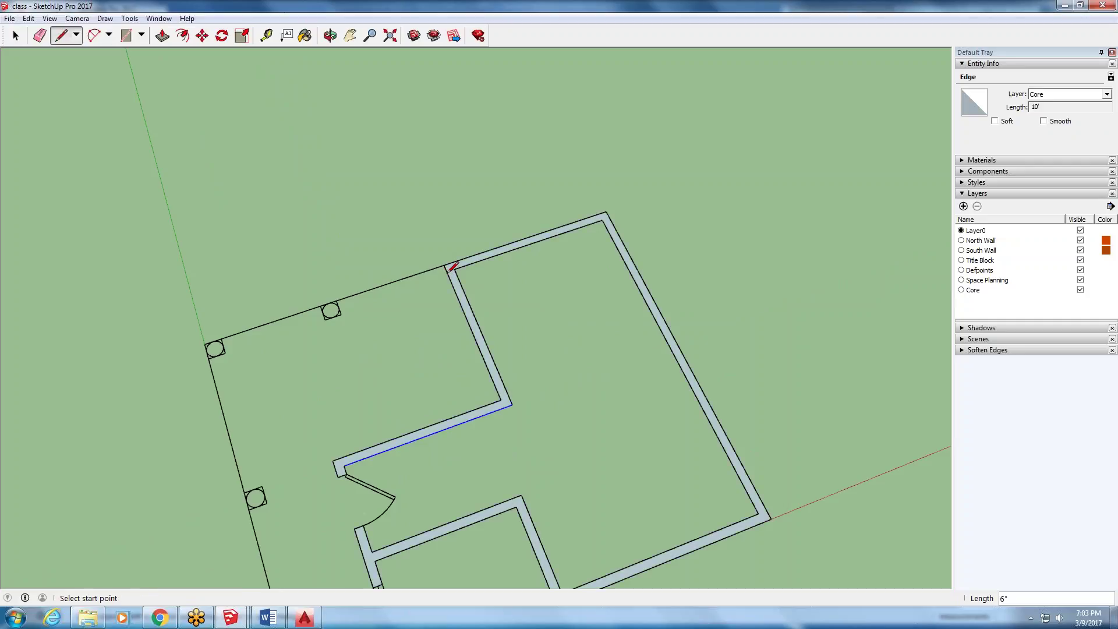
pyautogui.scroll(-4, 431, 256)
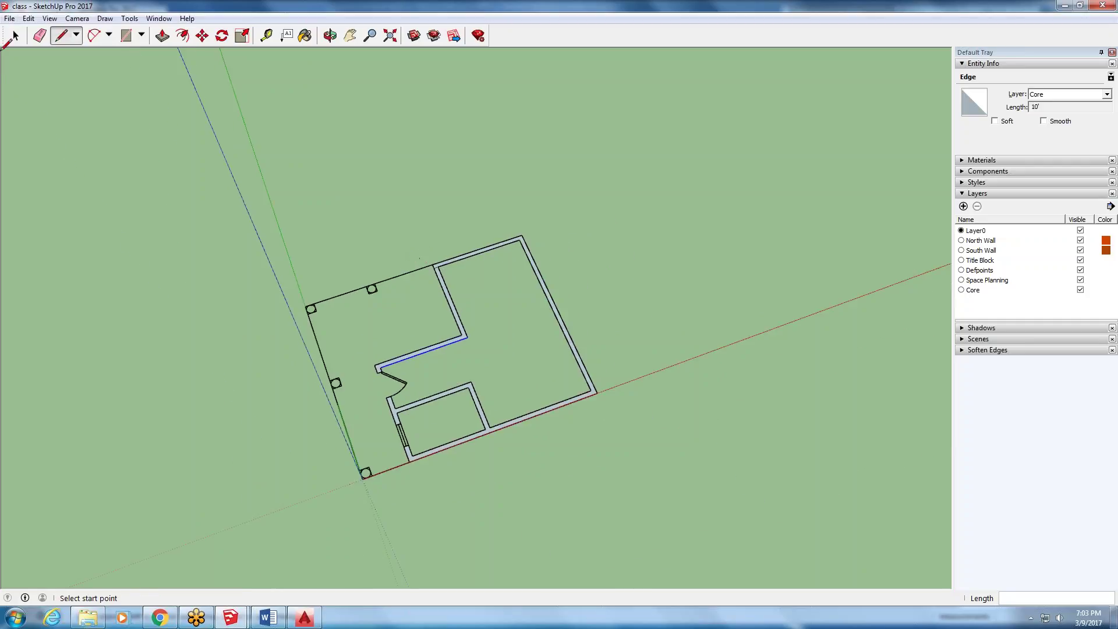
pyautogui.scroll(3, 11, 35)
pyautogui.scroll(-4, 7, 32)
pyautogui.scroll(1, 4, 29)
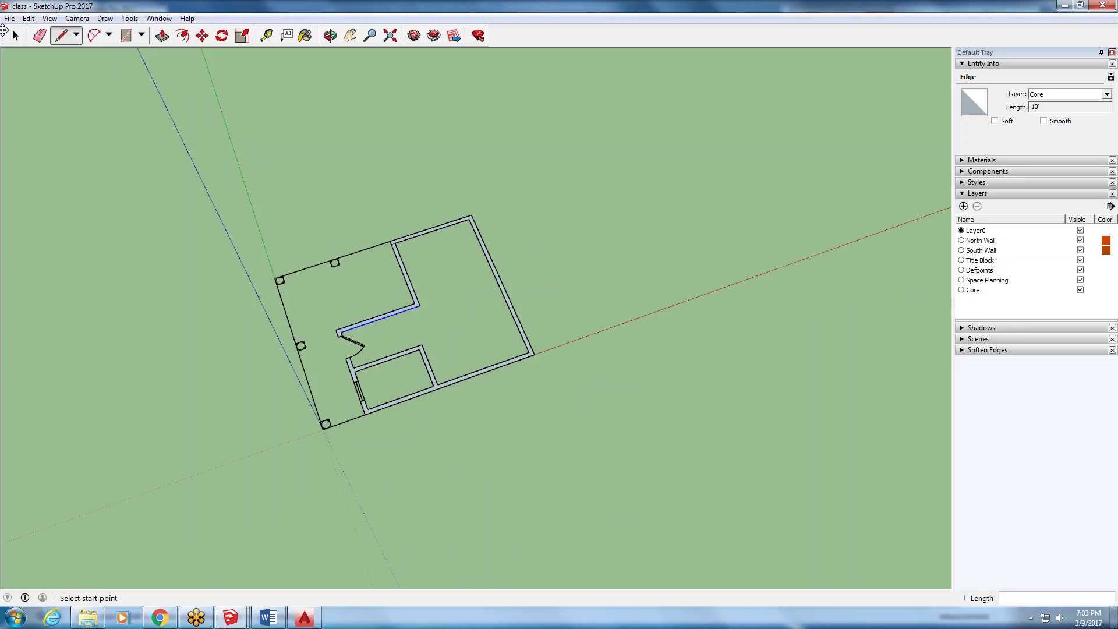
# - Check the wall-corner edge, then orbit and select the resulting grey wall face
pyautogui.press('space')
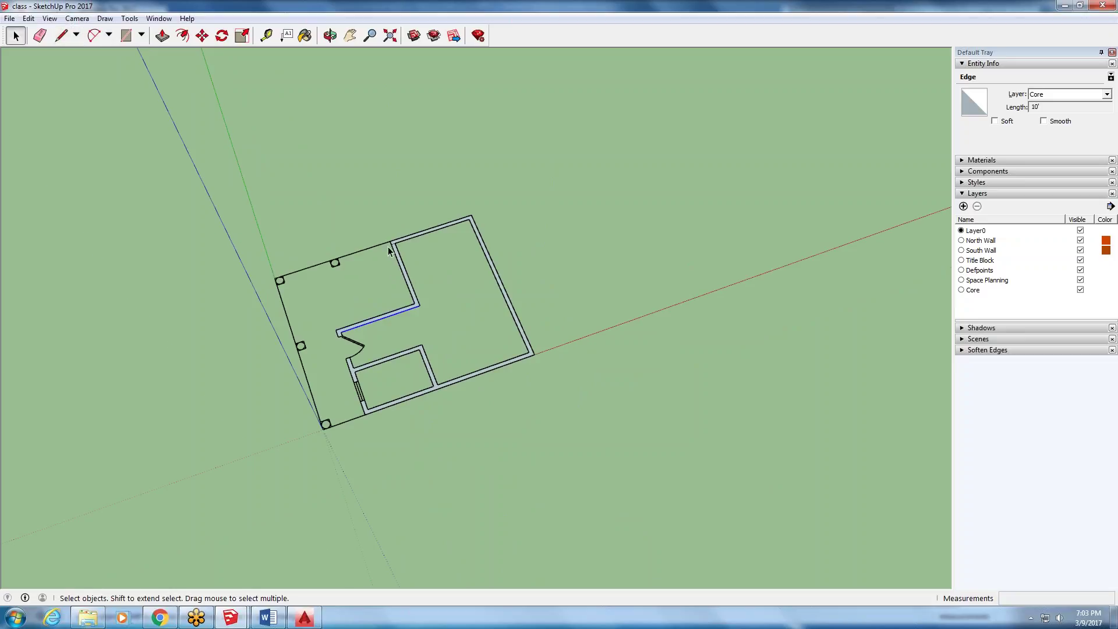
pyautogui.scroll(3, 389, 250)
pyautogui.click(396, 247)
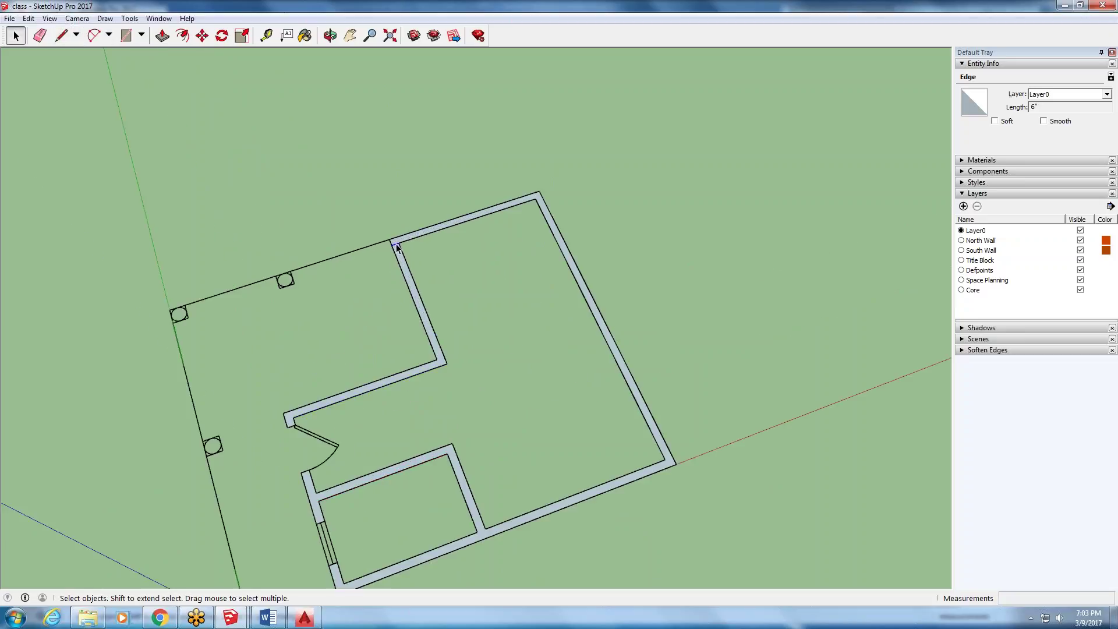
pyautogui.press('Escape')
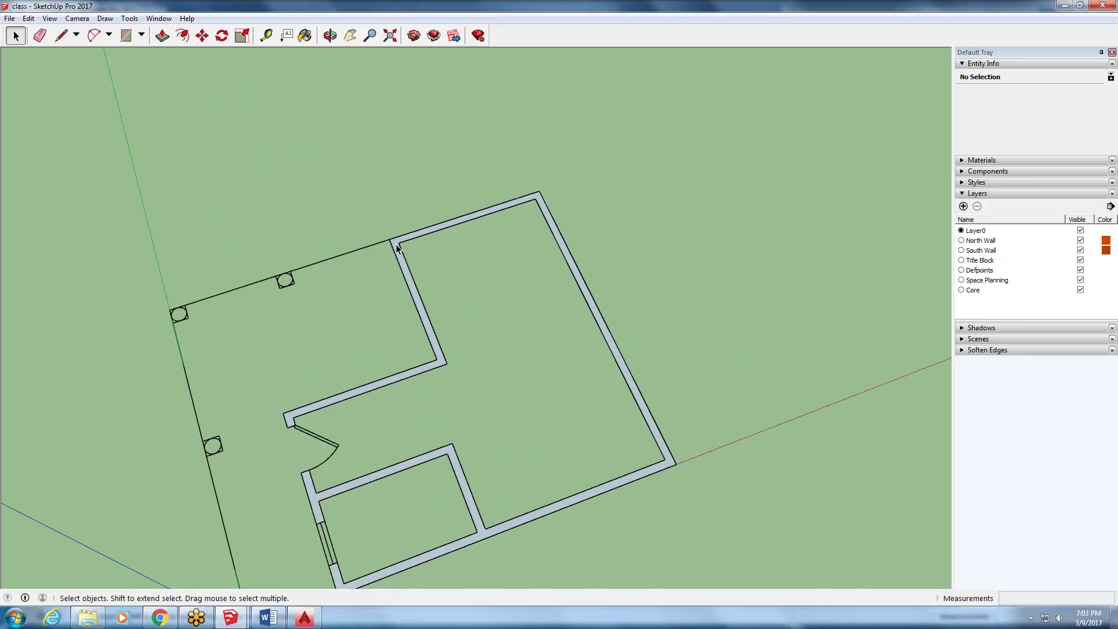
pyautogui.moveTo(446, 392); pyautogui.dragTo(445, 279, button='middle')
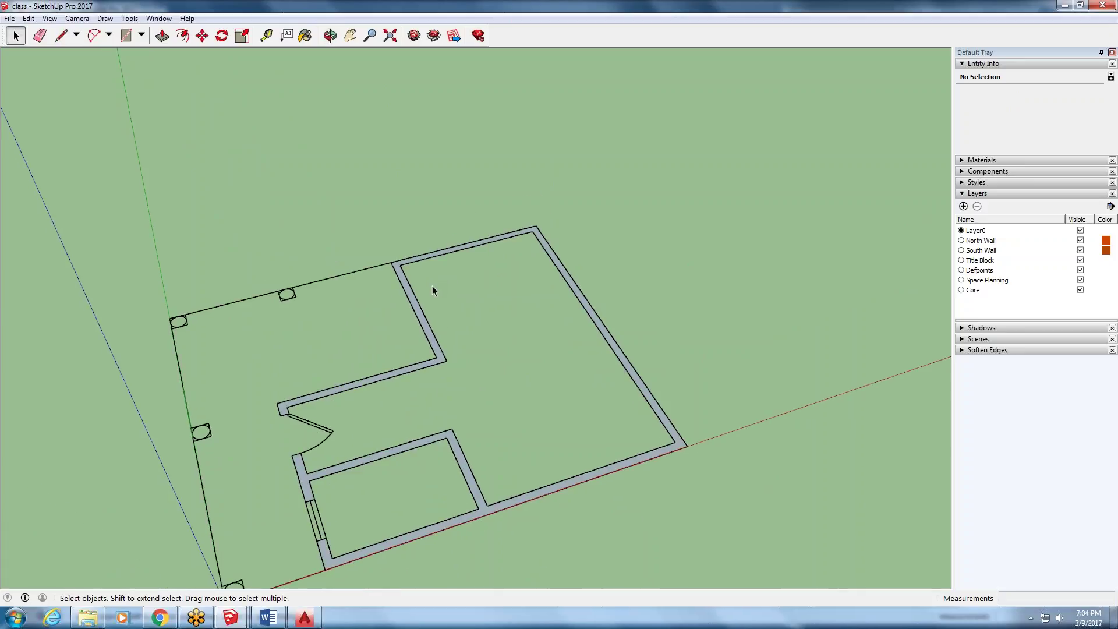
pyautogui.click(424, 329)
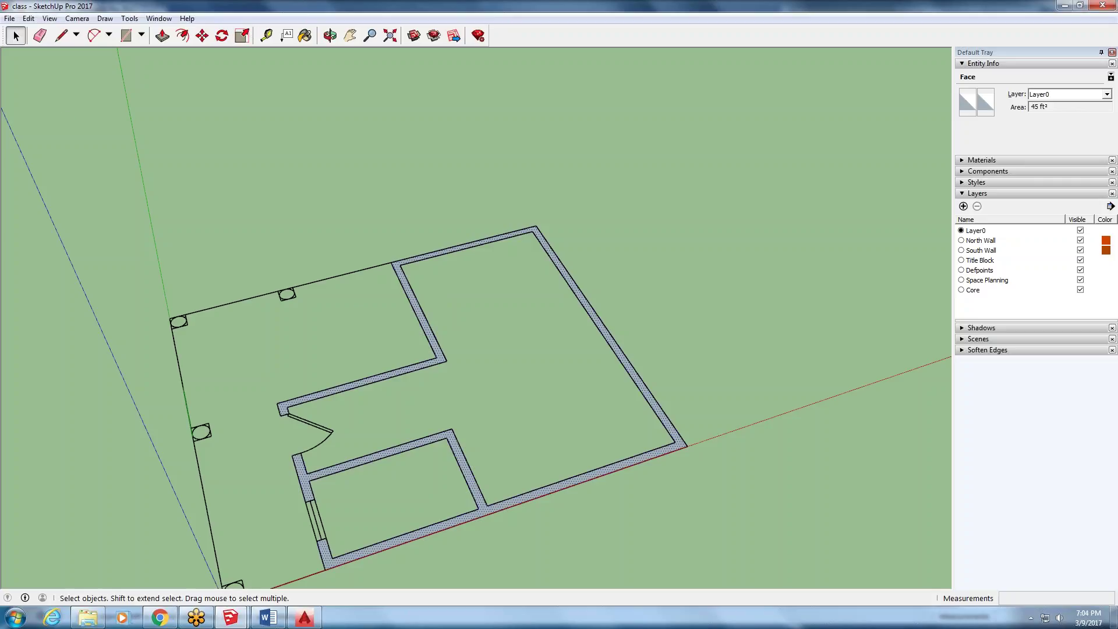
pyautogui.click(163, 36)
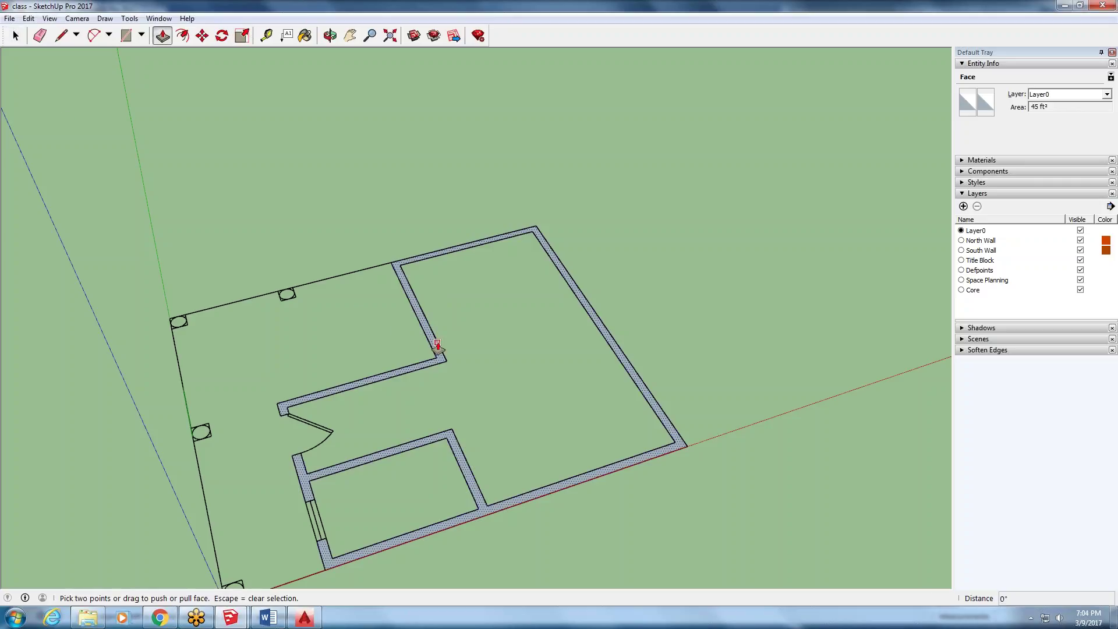
pyautogui.moveTo(437, 343); pyautogui.dragTo(421, 173)
pyautogui.write('8')
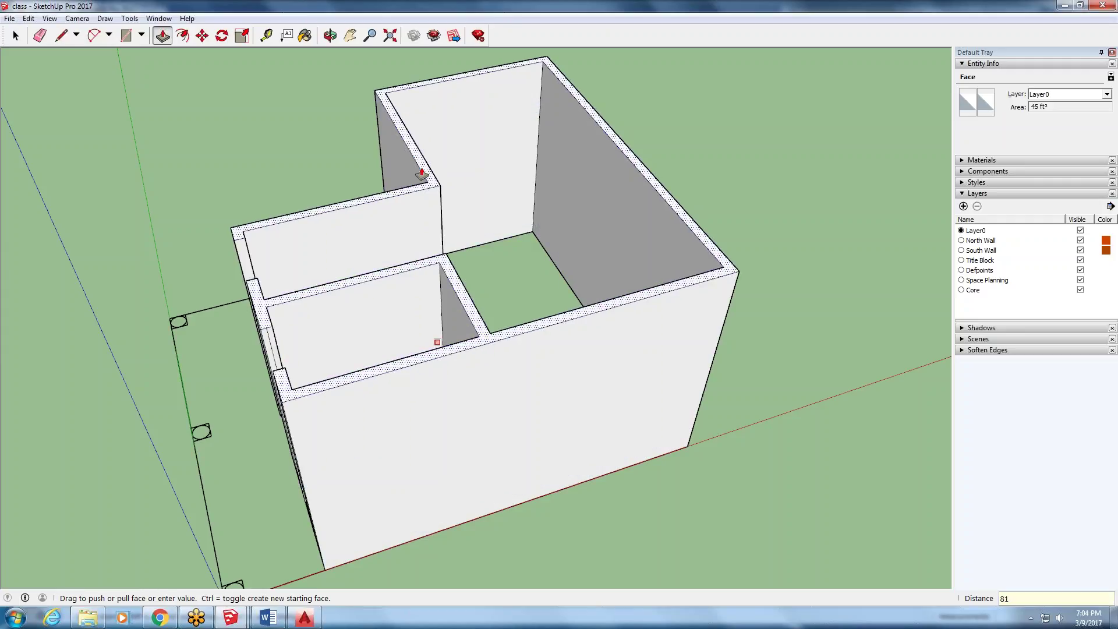
pyautogui.write('1')
pyautogui.press('Return')
pyautogui.moveTo(52, 358); pyautogui.dragTo(606, 242, button='middle')
pyautogui.moveTo(606, 361); pyautogui.dragTo(607, 402, button='middle')
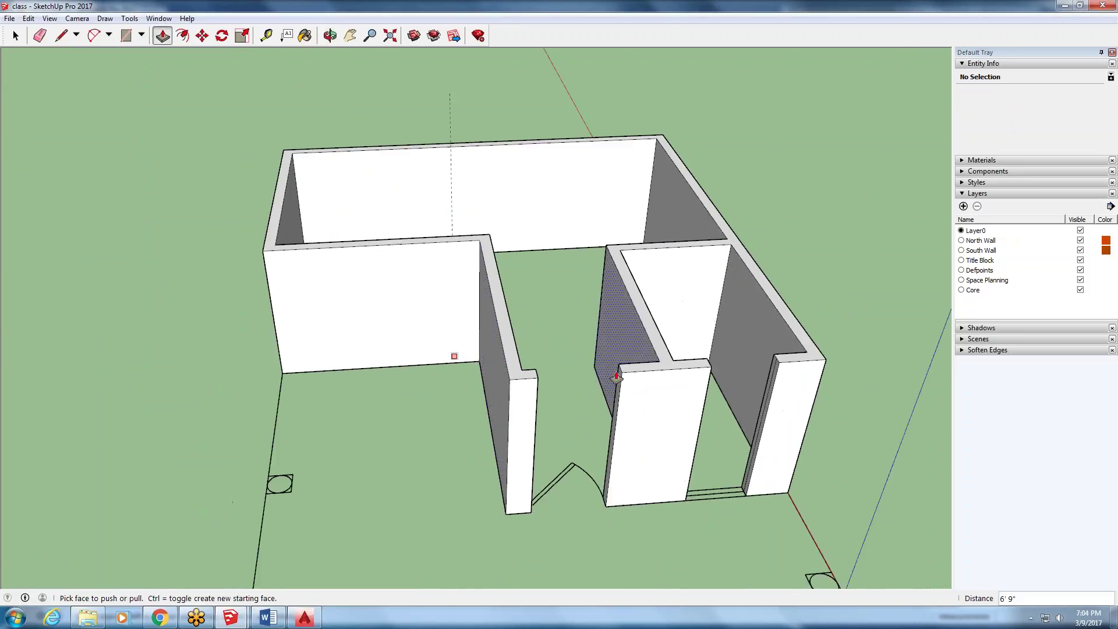
pyautogui.scroll(-1, 607, 401)
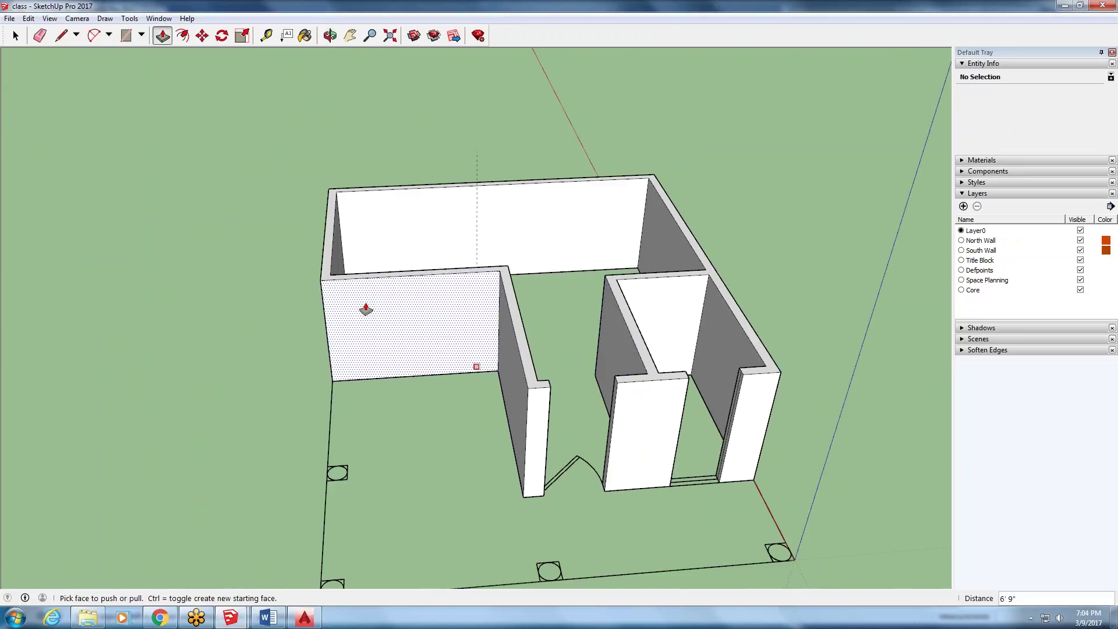
pyautogui.click(28, 18)
pyautogui.click(41, 29)
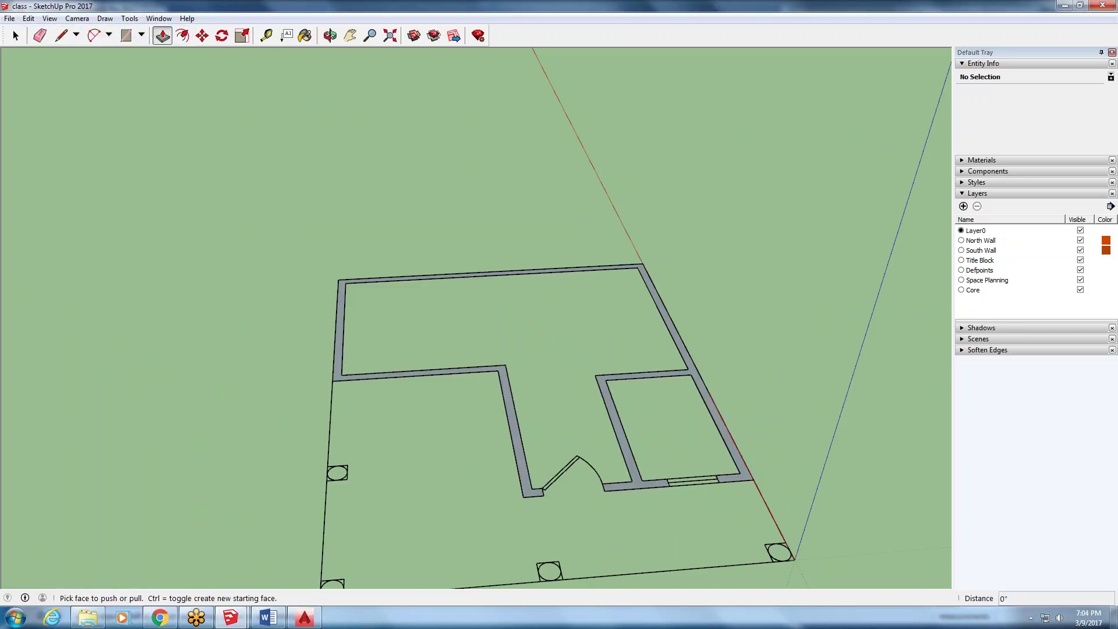
# - Draw two lines from the door arc ends to the door-jamb corner to close the door swing
pyautogui.moveTo(120, 166); pyautogui.dragTo(519, 347, button='middle')
pyautogui.scroll(3, 519, 347)
pyautogui.moveTo(378, 235); pyautogui.dragTo(384, 355, button='middle')
pyautogui.scroll(3, 384, 355)
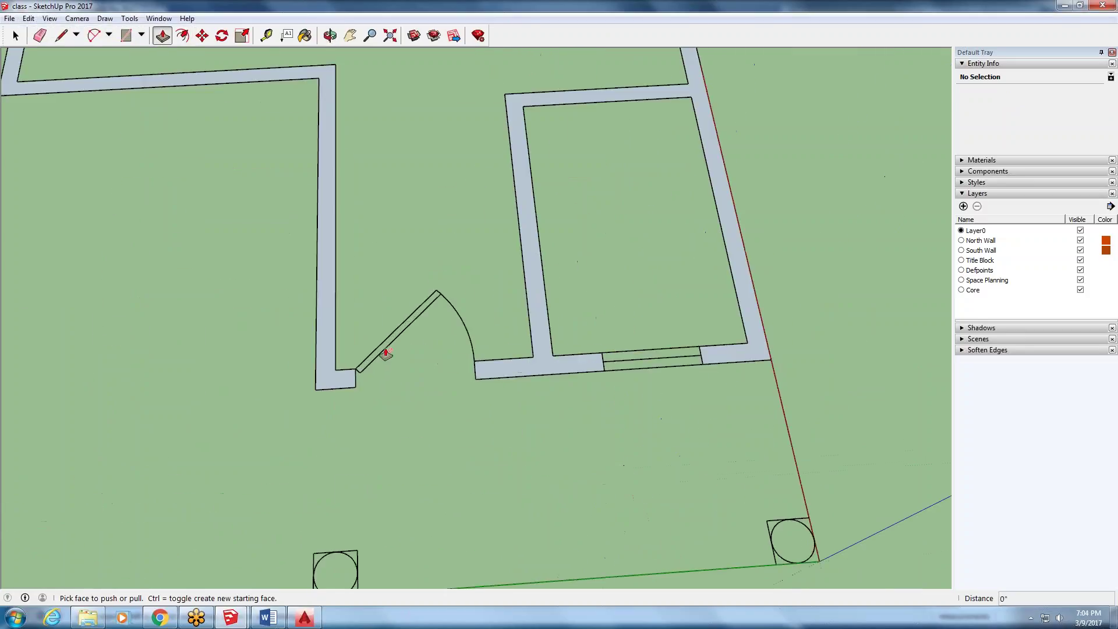
pyautogui.scroll(-3, 472, 297)
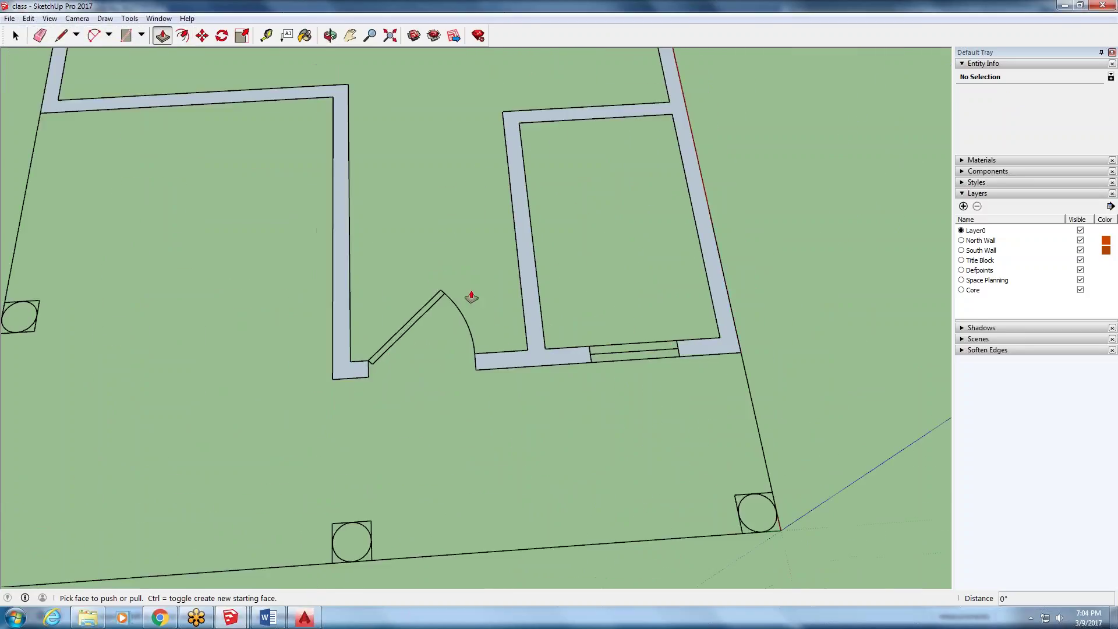
pyautogui.click(61, 36)
pyautogui.scroll(3, 460, 349)
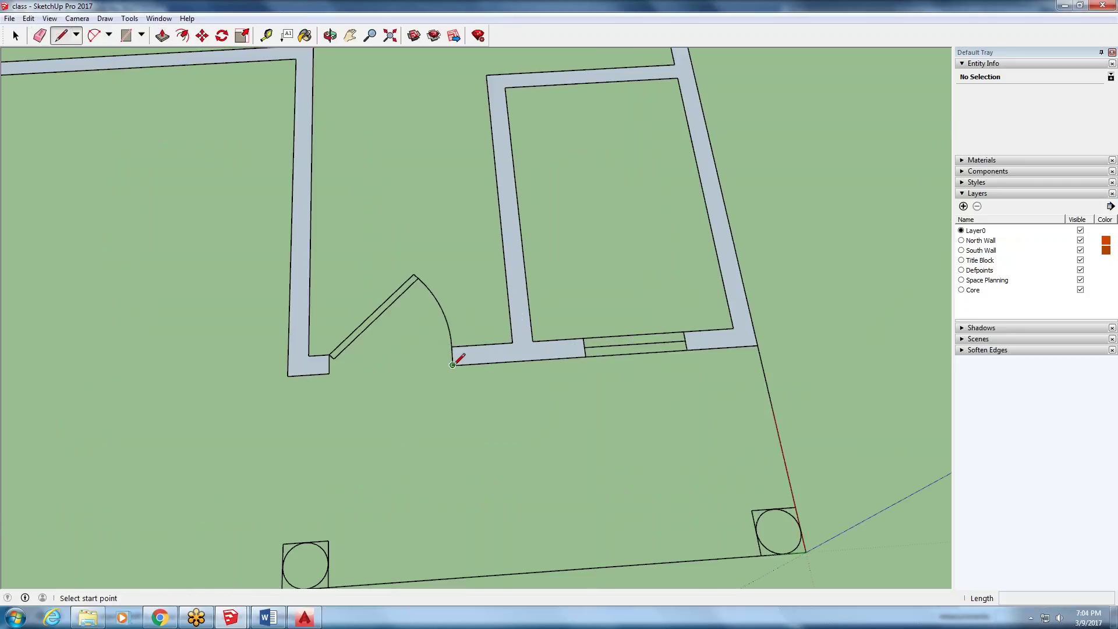
pyautogui.click(452, 365)
pyautogui.click(329, 356)
pyautogui.click(451, 346)
pyautogui.click(329, 354)
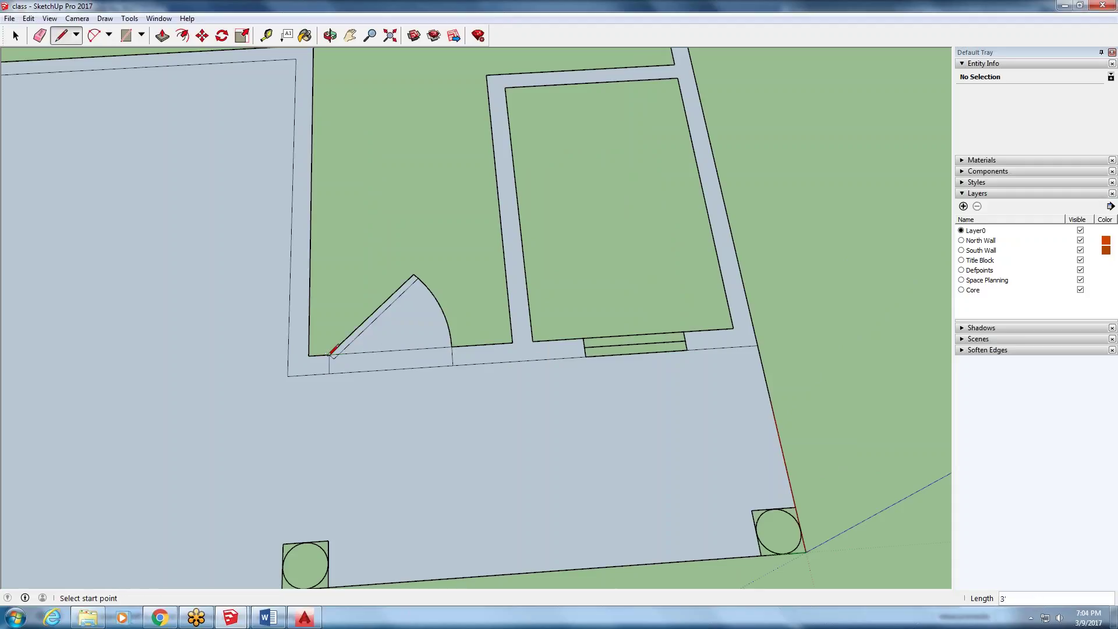
# - Draw the window's top and sill lines across the window opening
pyautogui.click(583, 338)
pyautogui.click(683, 331)
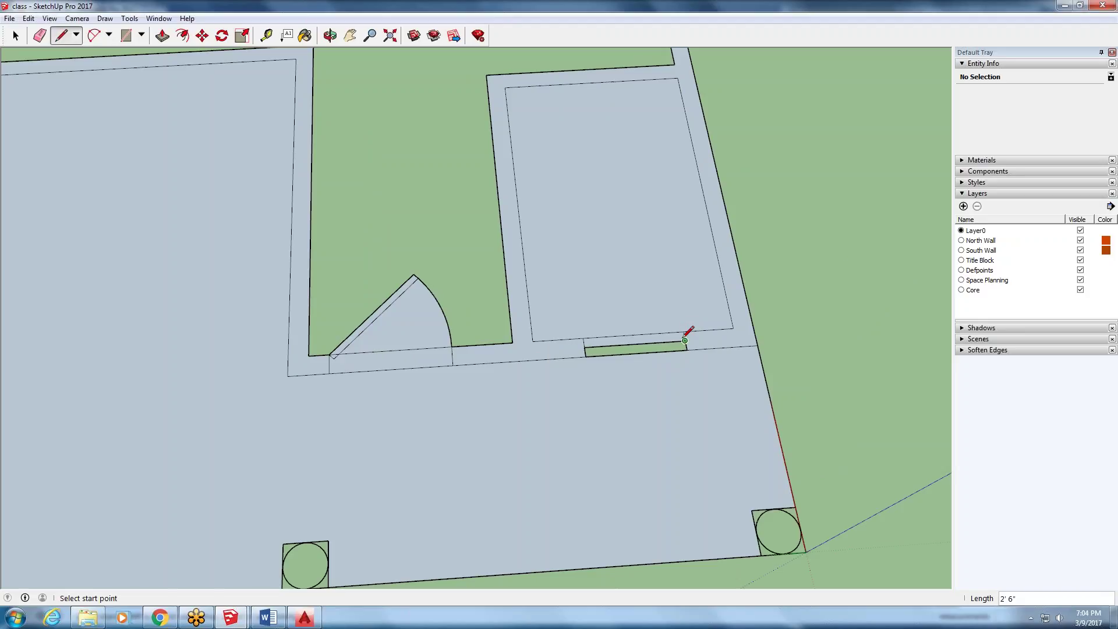
pyautogui.click(687, 349)
pyautogui.click(585, 356)
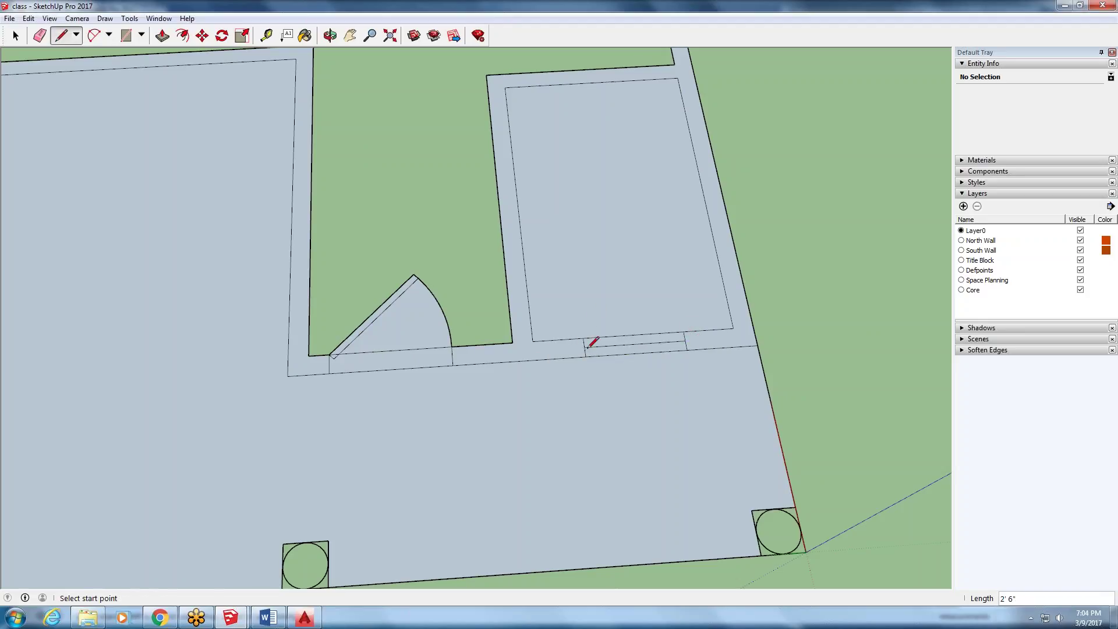
pyautogui.scroll(-3, 585, 347)
# - Delete the large floor face, the inner room's floor face and the door swing face
pyautogui.press('space')
pyautogui.click(343, 299)
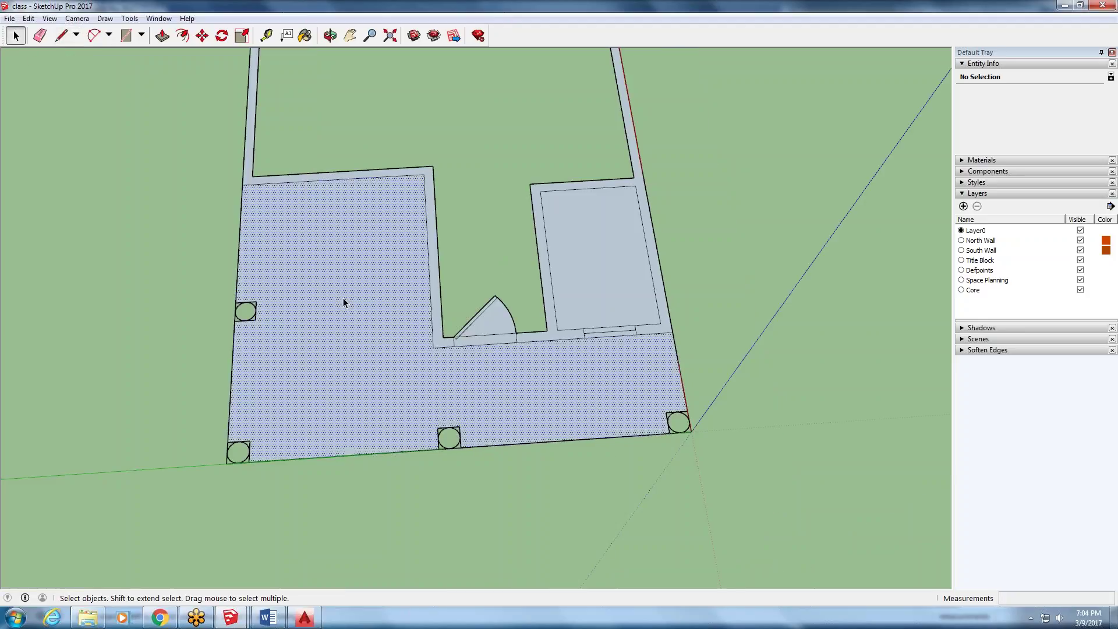
pyautogui.press('Delete')
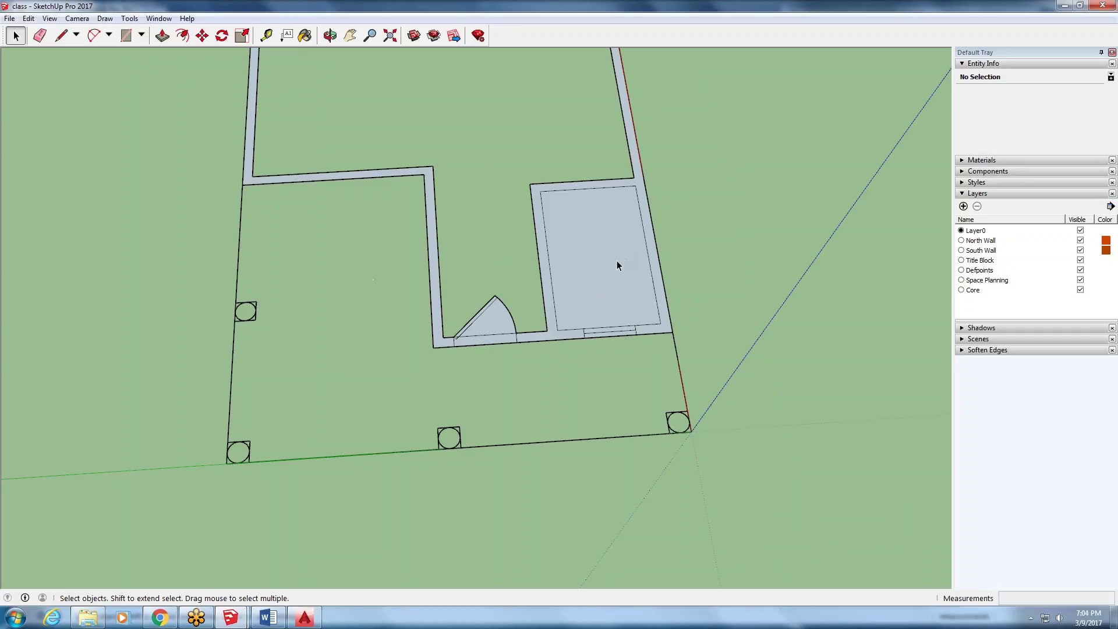
pyautogui.click(616, 263)
pyautogui.press('Delete')
pyautogui.scroll(-1, 543, 436)
pyautogui.scroll(1, 506, 324)
pyautogui.click(496, 344)
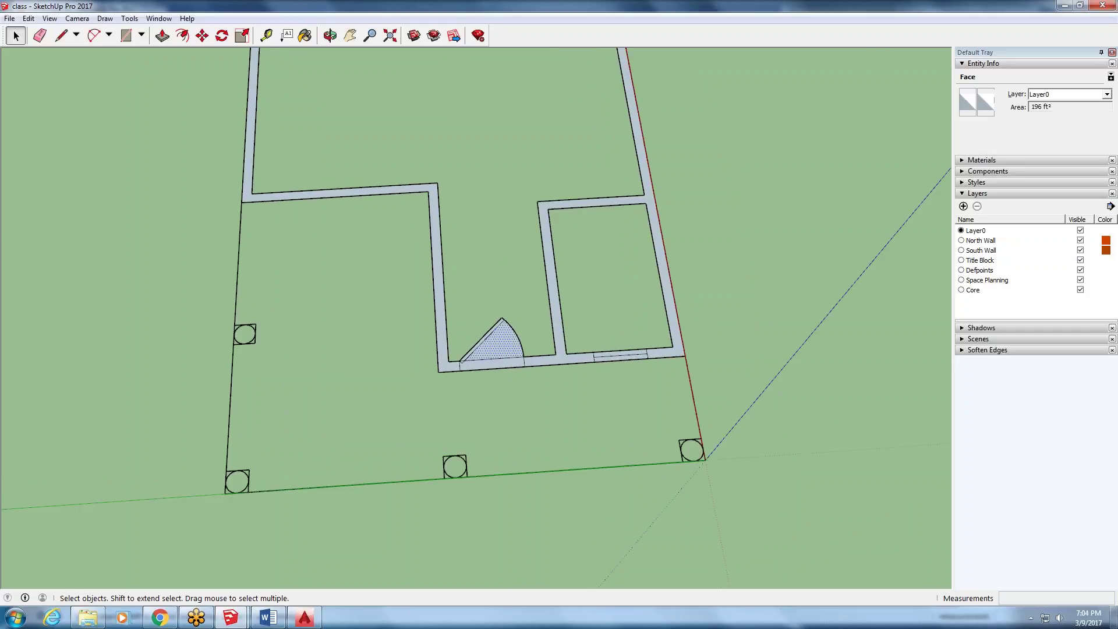
pyautogui.press('Delete')
pyautogui.scroll(3, 477, 351)
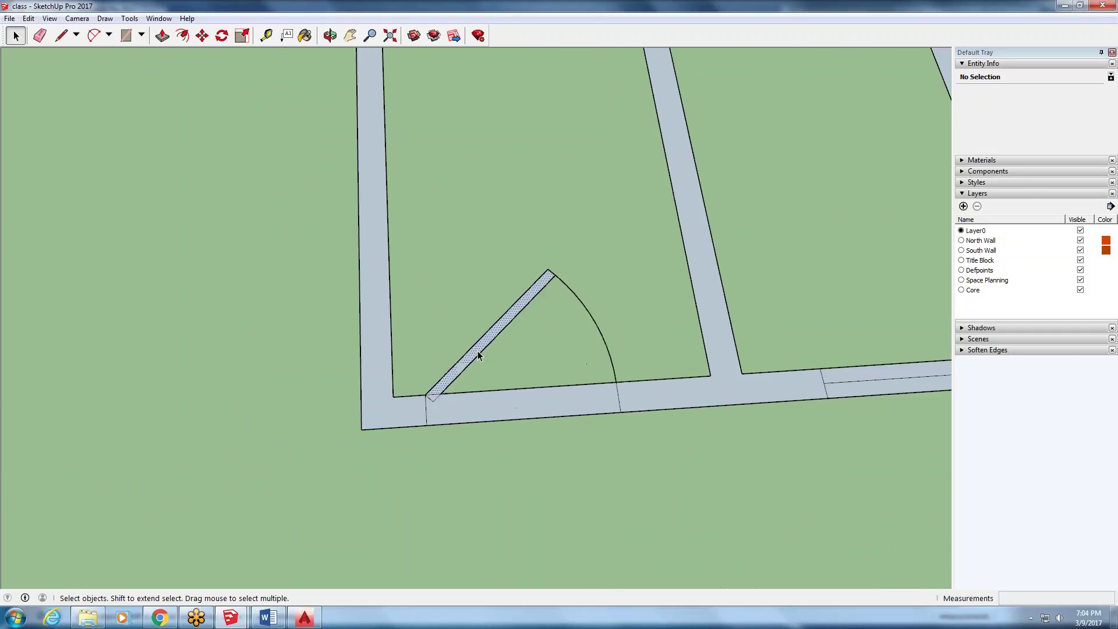
pyautogui.scroll(-4, 439, 403)
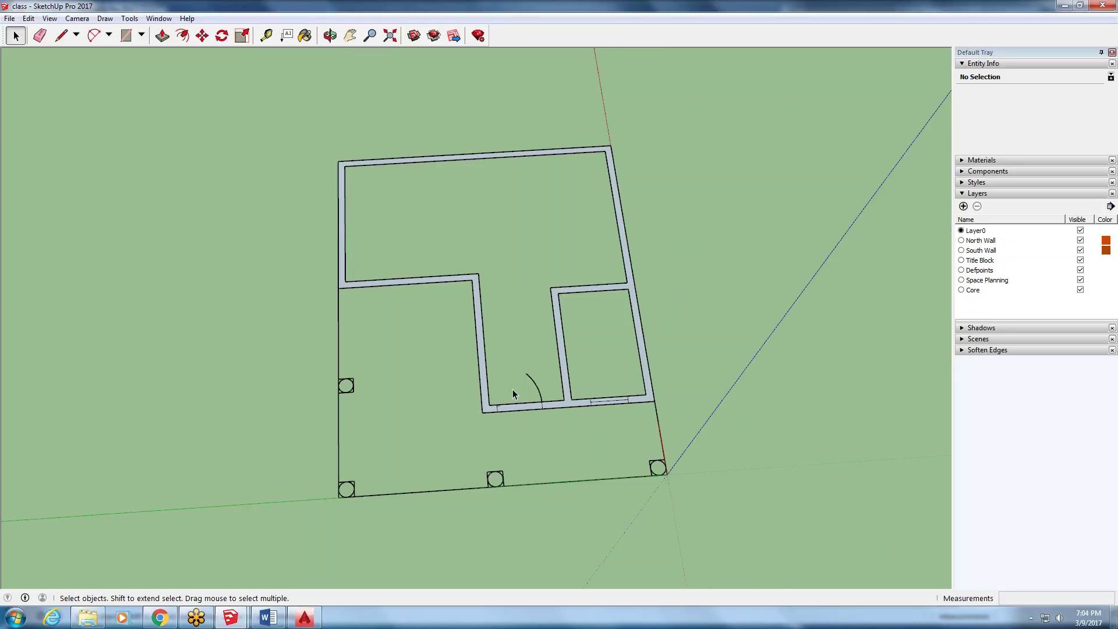
pyautogui.scroll(2, 501, 411)
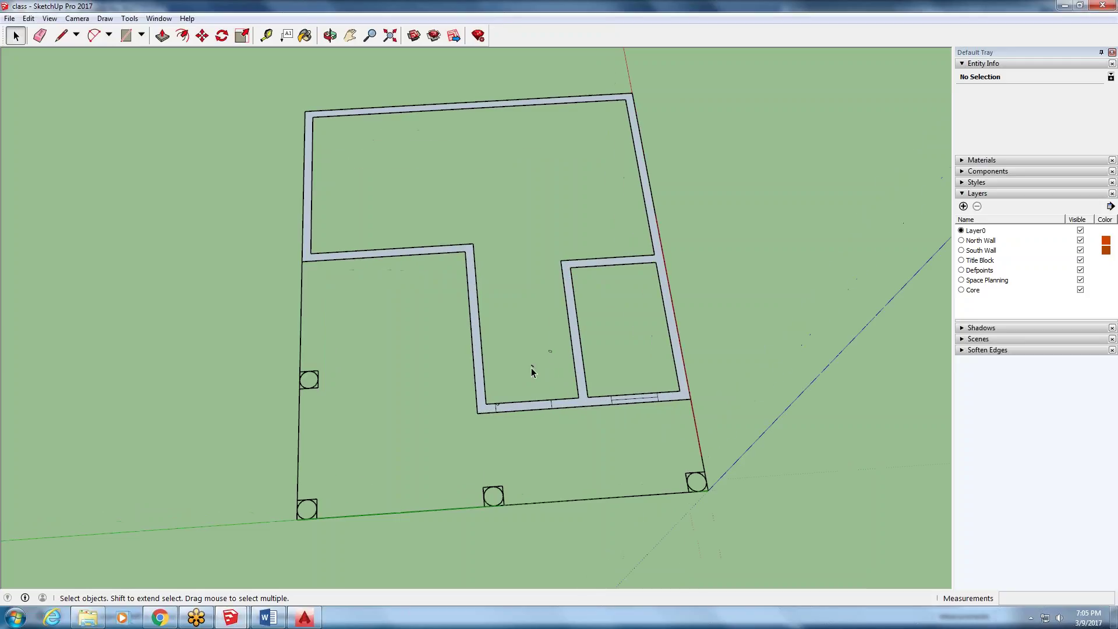
pyautogui.scroll(5, 500, 405)
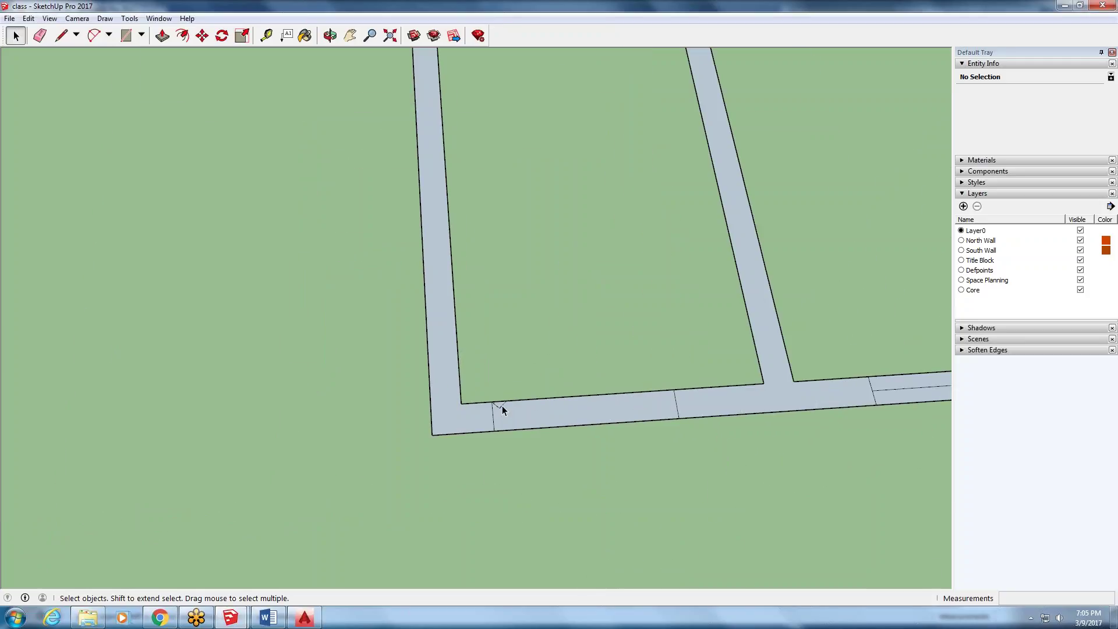
pyautogui.scroll(-7, 497, 407)
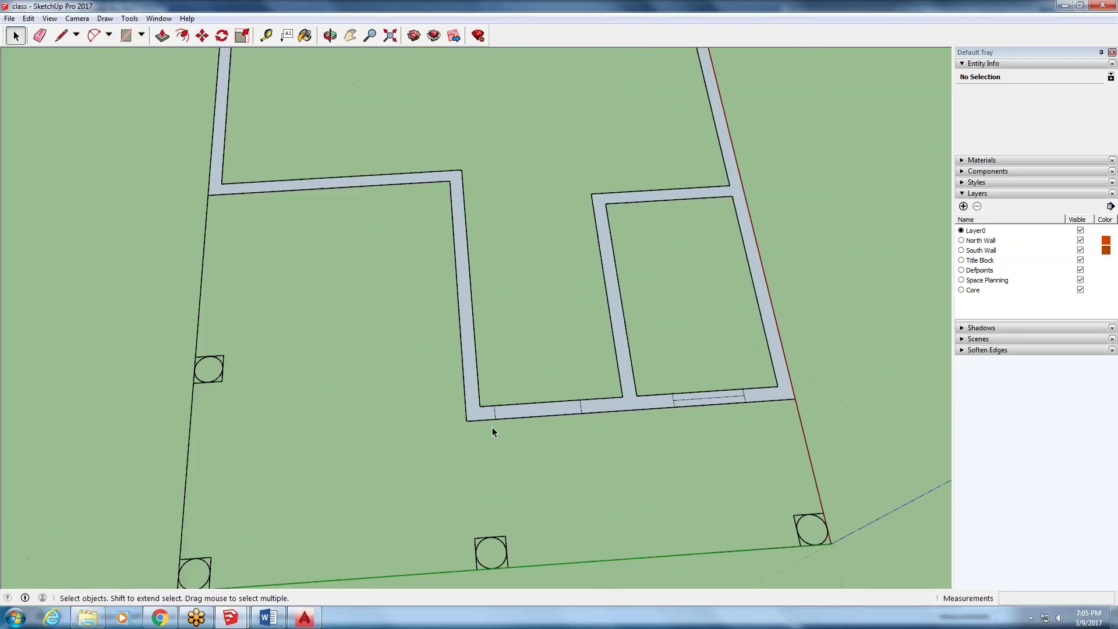
pyautogui.moveTo(494, 411); pyautogui.dragTo(479, 367, button='middle')
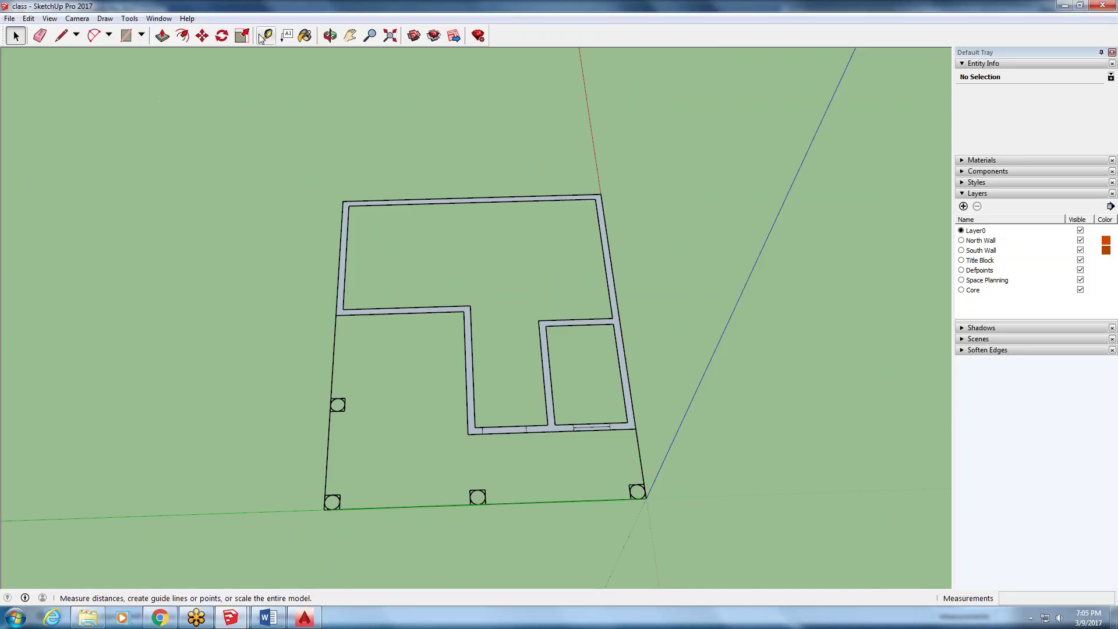
# - Start a Push/Pull on the wall face, cancel it, and inspect the 6" and bottom wall edges
pyautogui.click(162, 36)
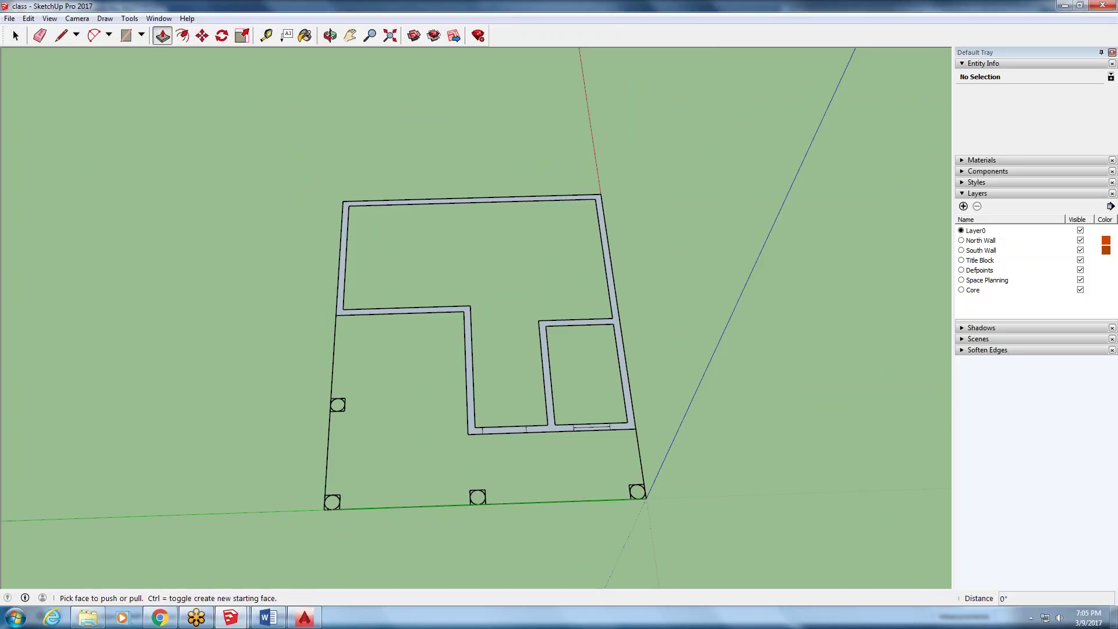
pyautogui.click(394, 316)
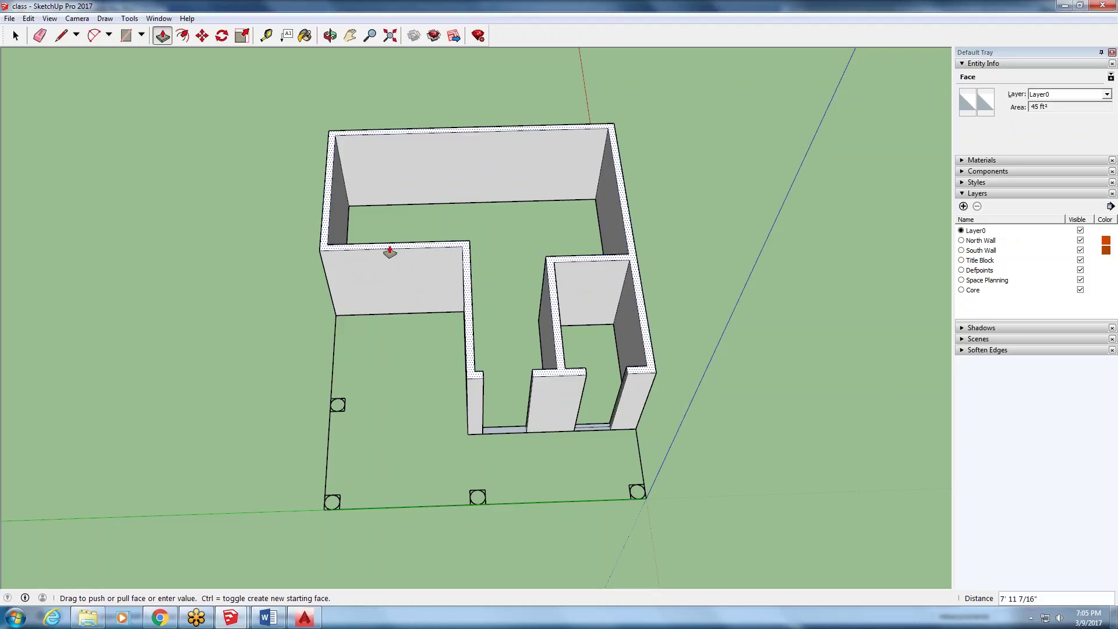
pyautogui.press('Escape')
pyautogui.scroll(4, 500, 425)
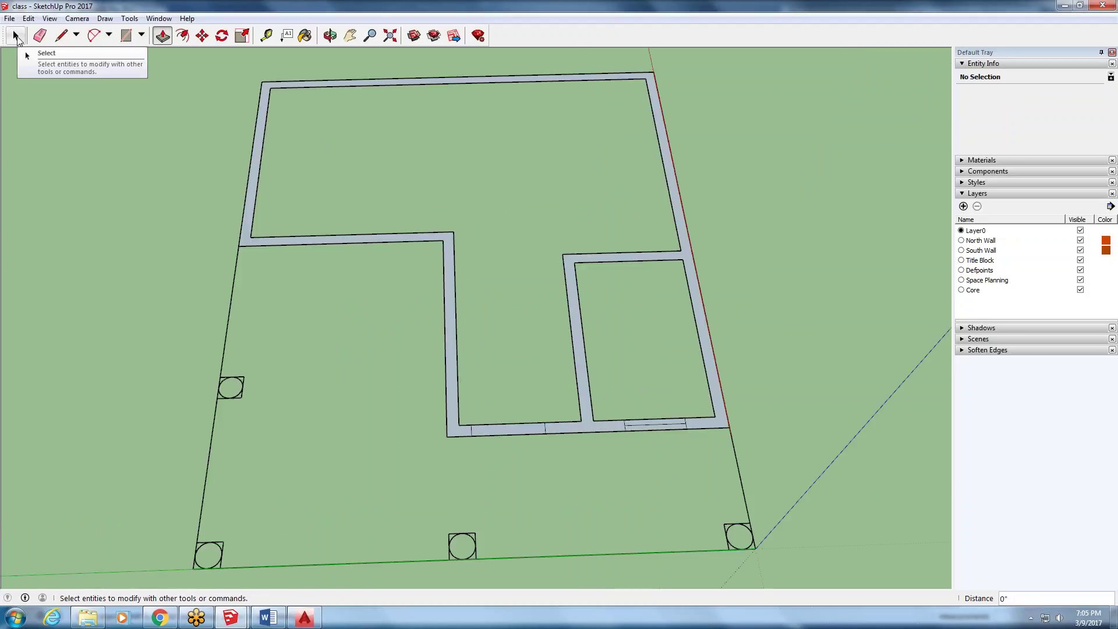
pyautogui.click(16, 36)
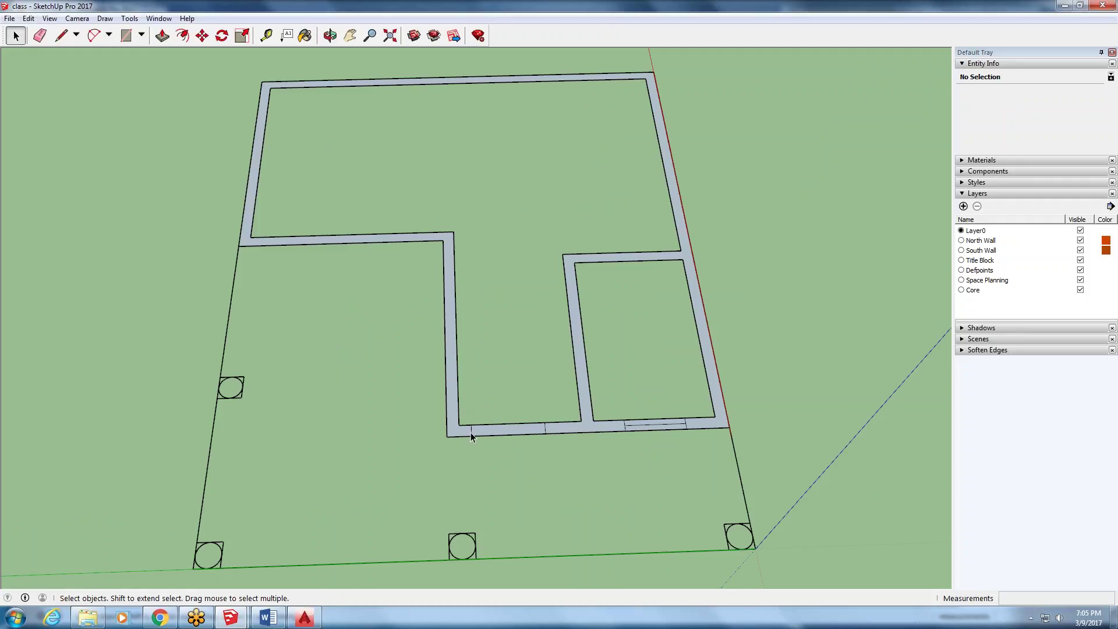
pyautogui.click(470, 431)
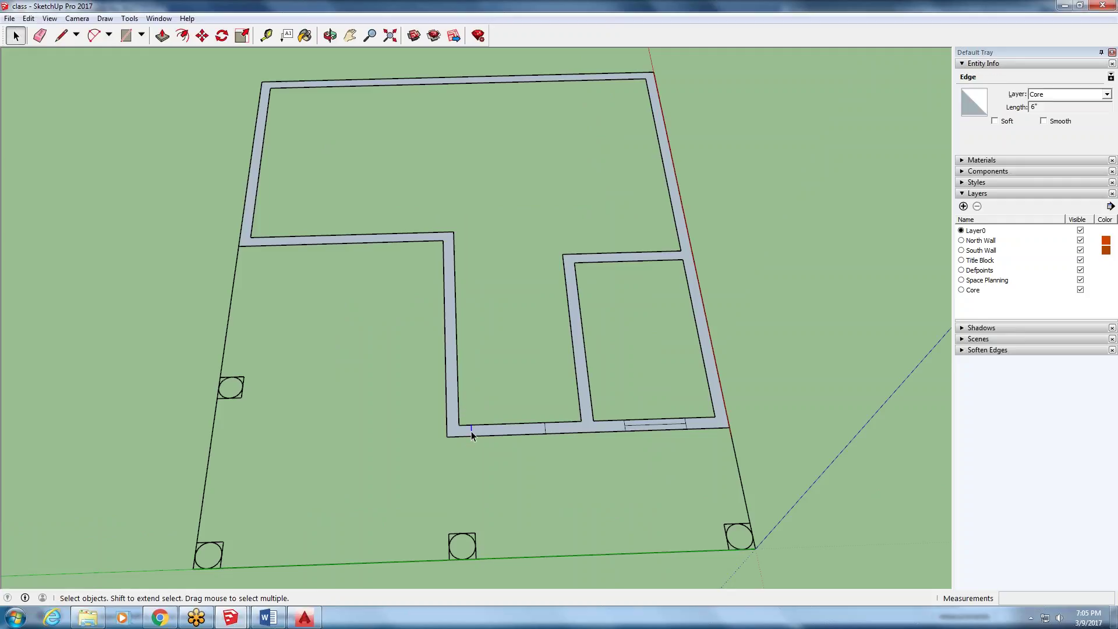
pyautogui.click(505, 437)
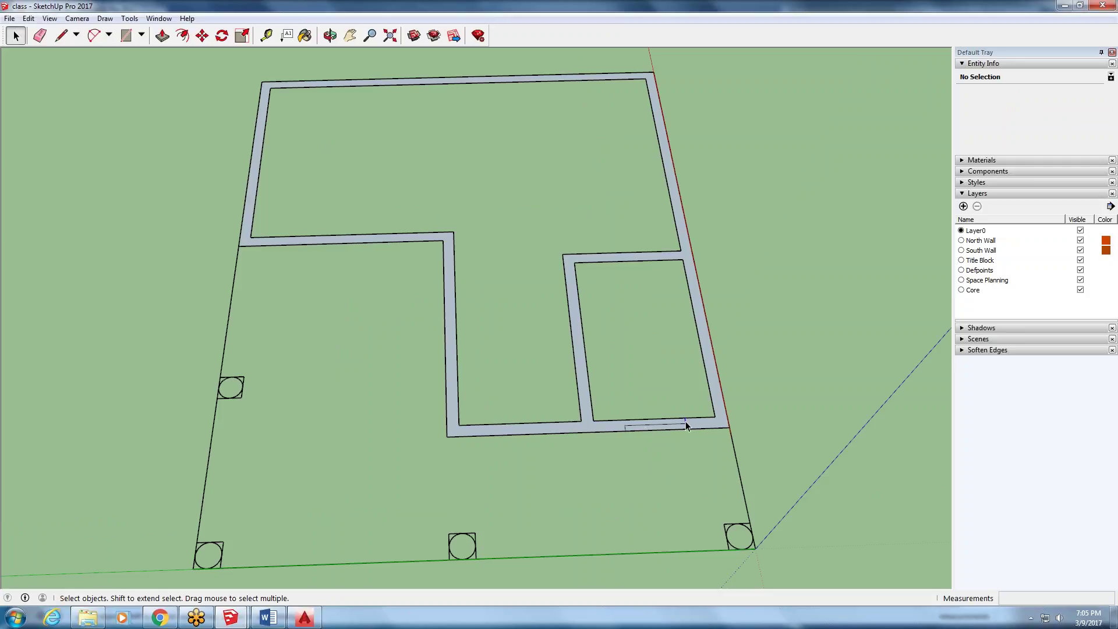
pyautogui.moveTo(684, 424); pyautogui.dragTo(682, 426)
pyautogui.click(624, 430)
pyautogui.click(518, 498)
pyautogui.scroll(-3, 514, 495)
pyautogui.press('q')
# - Push/Pull the wall outline face up to an 8' height
pyautogui.click(161, 36)
pyautogui.moveTo(469, 396); pyautogui.dragTo(472, 315)
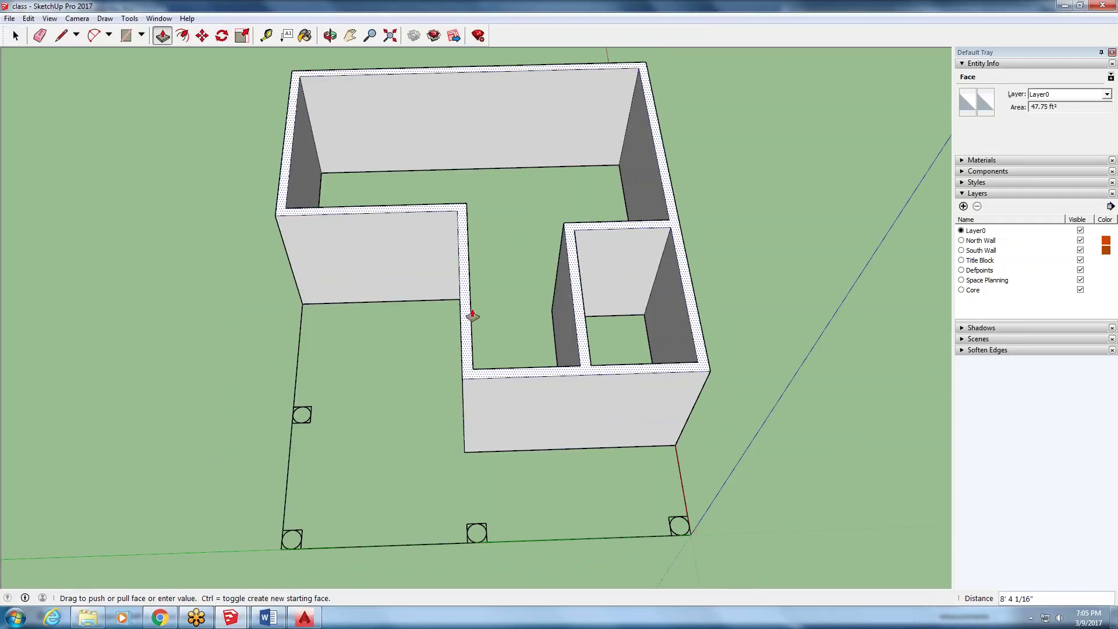
pyautogui.write("8'")
pyautogui.press('Return')
pyautogui.scroll(-3, 332, 237)
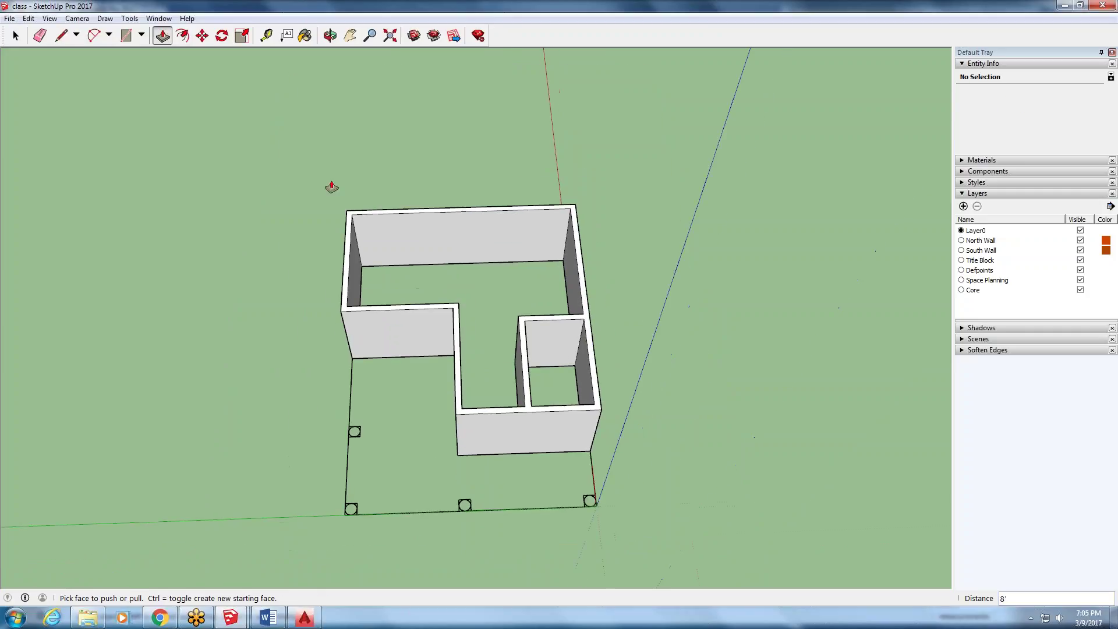
pyautogui.scroll(5, 335, 187)
# - Draw a short line across the wall corner, abandoning a second line attempt
pyautogui.click(61, 36)
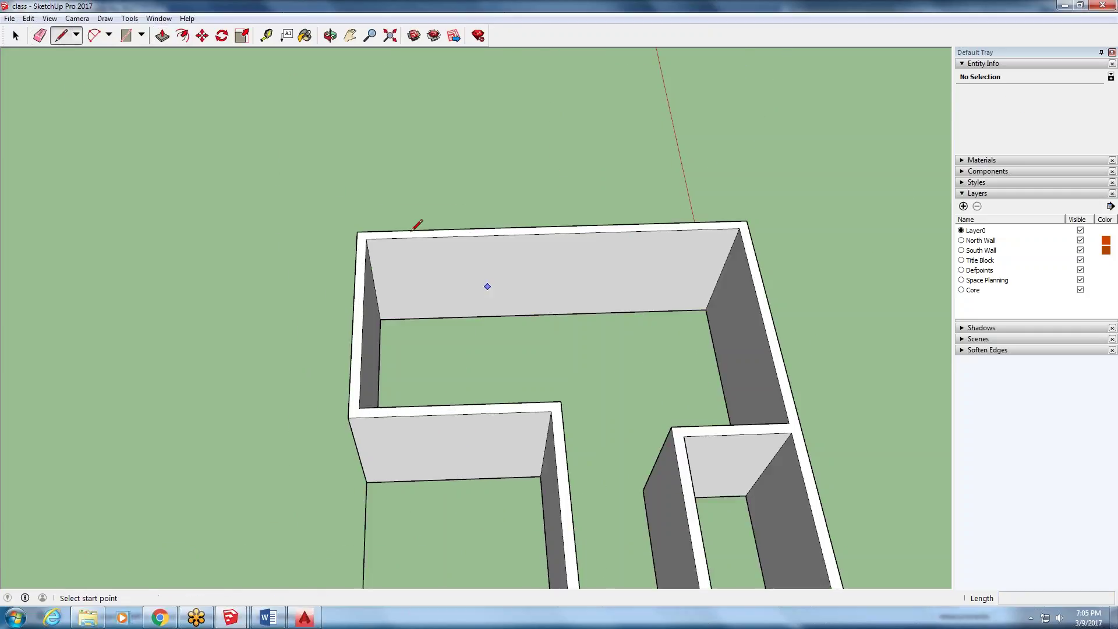
pyautogui.scroll(2, 359, 240)
pyautogui.click(358, 241)
pyautogui.click(362, 246)
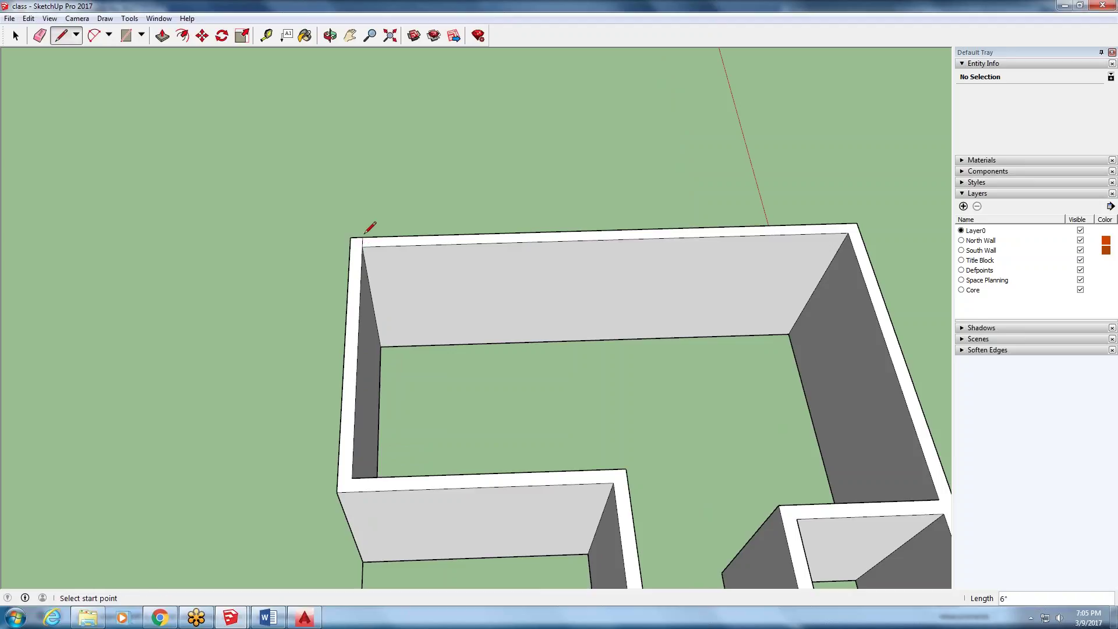
pyautogui.click(16, 35)
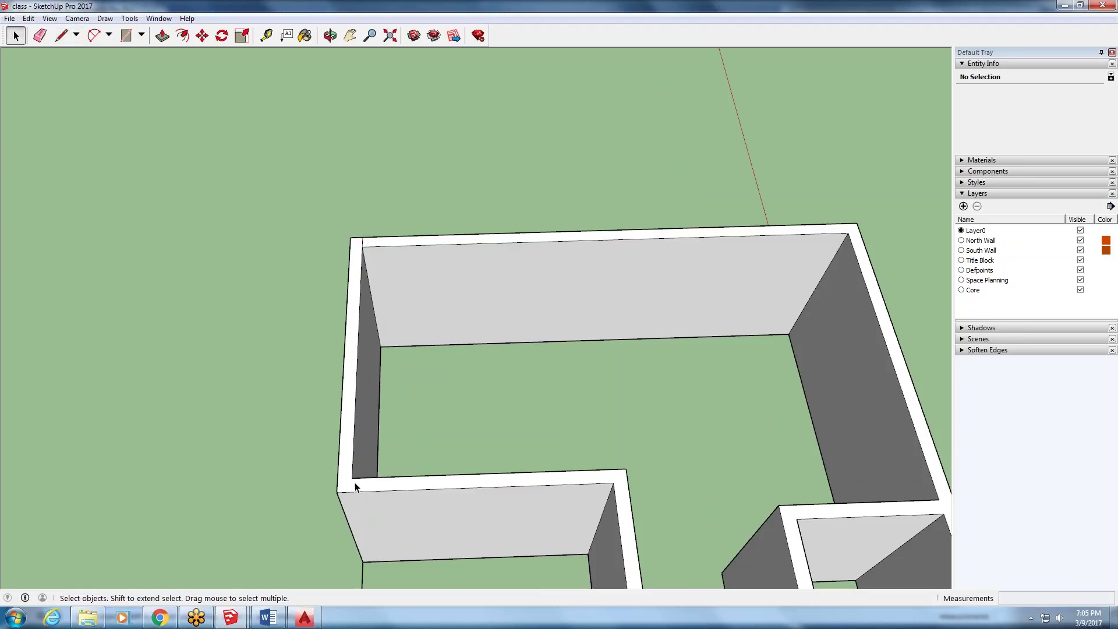
pyautogui.click(61, 36)
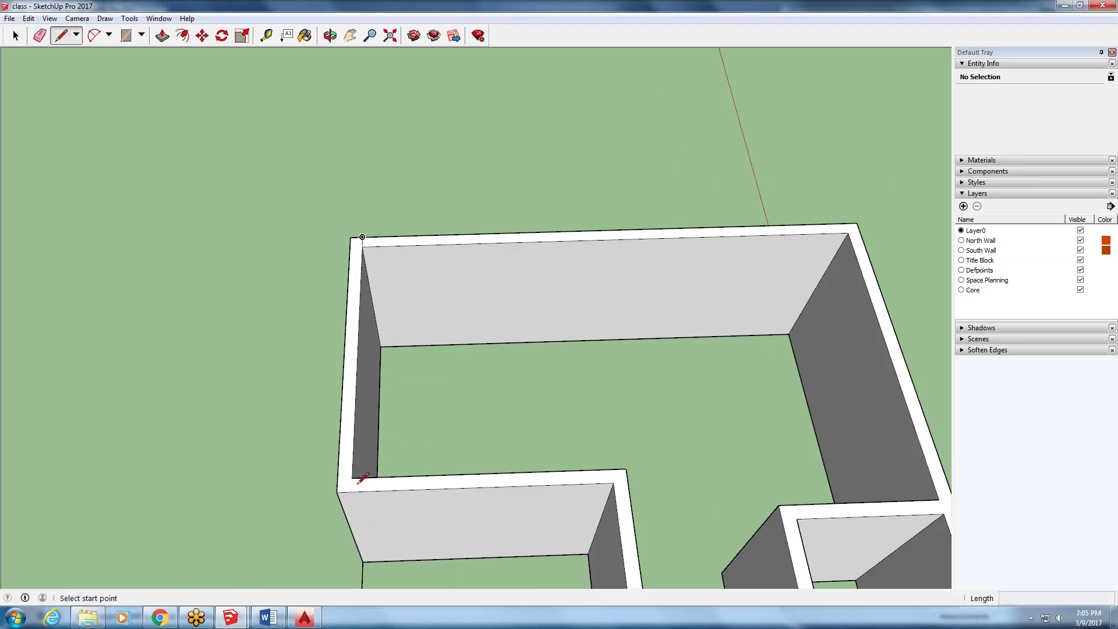
pyautogui.click(351, 477)
pyautogui.press('Escape')
pyautogui.scroll(-3, 419, 407)
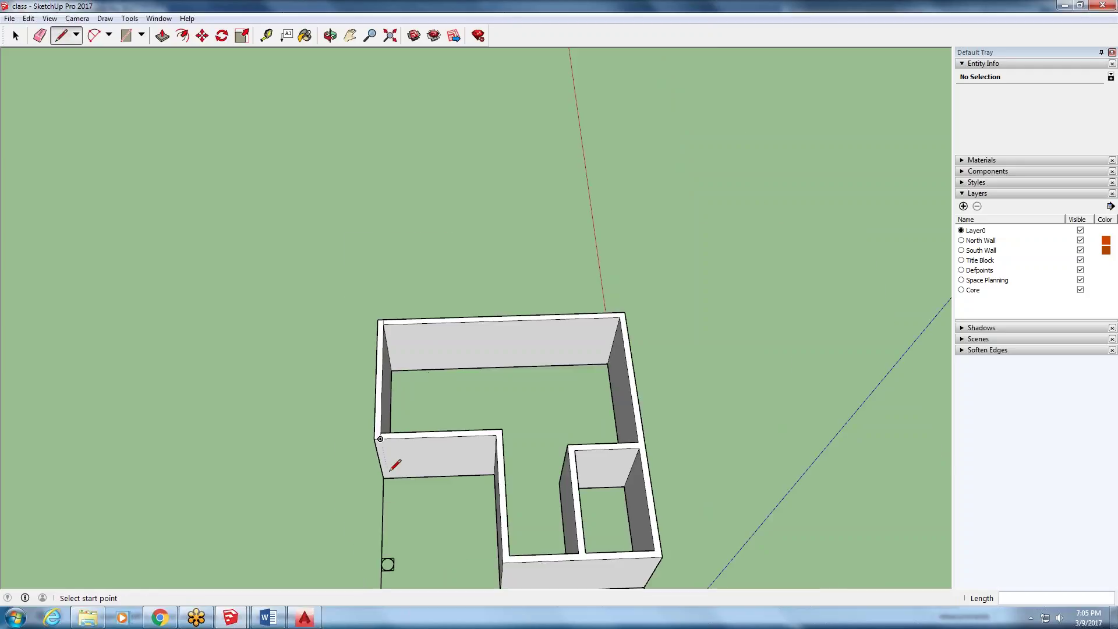
pyautogui.scroll(3, 389, 477)
pyautogui.scroll(2, 389, 477)
pyautogui.click(15, 36)
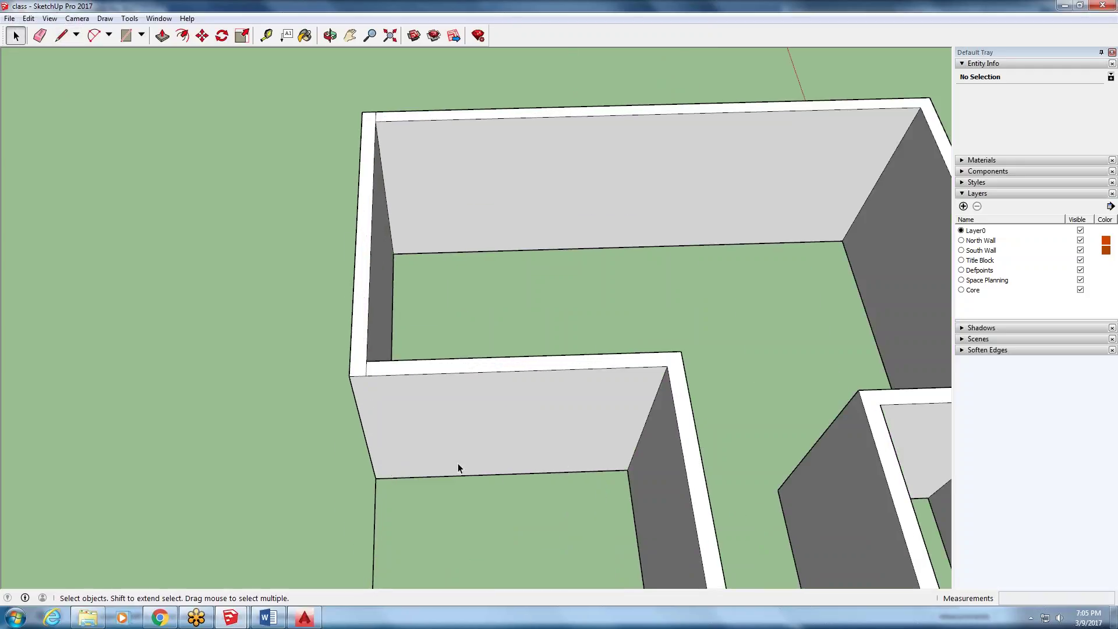
# - Draw vertical edges down the walls' inner and outer corners
pyautogui.click(362, 326)
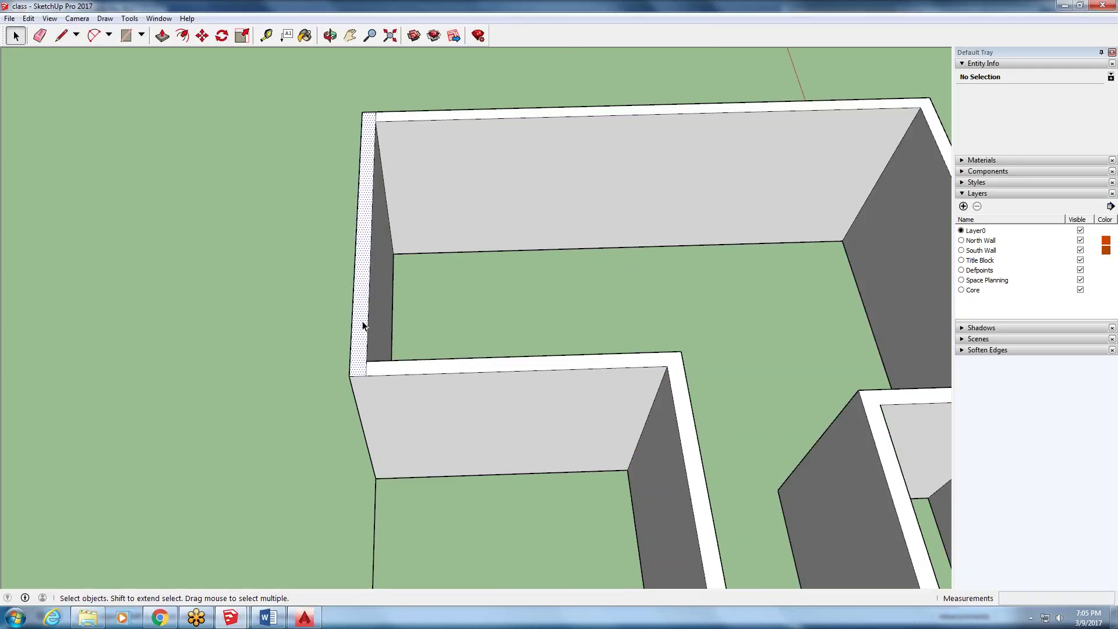
pyautogui.moveTo(362, 378); pyautogui.dragTo(444, 252, button='middle')
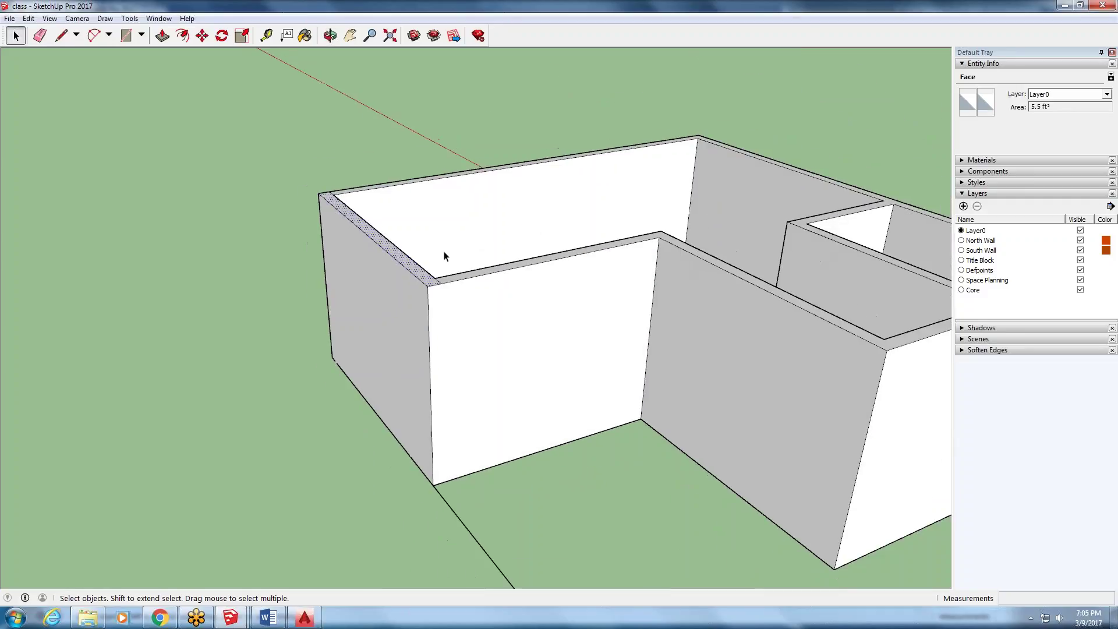
pyautogui.scroll(-3, 444, 252)
pyautogui.click(61, 36)
pyautogui.click(446, 268)
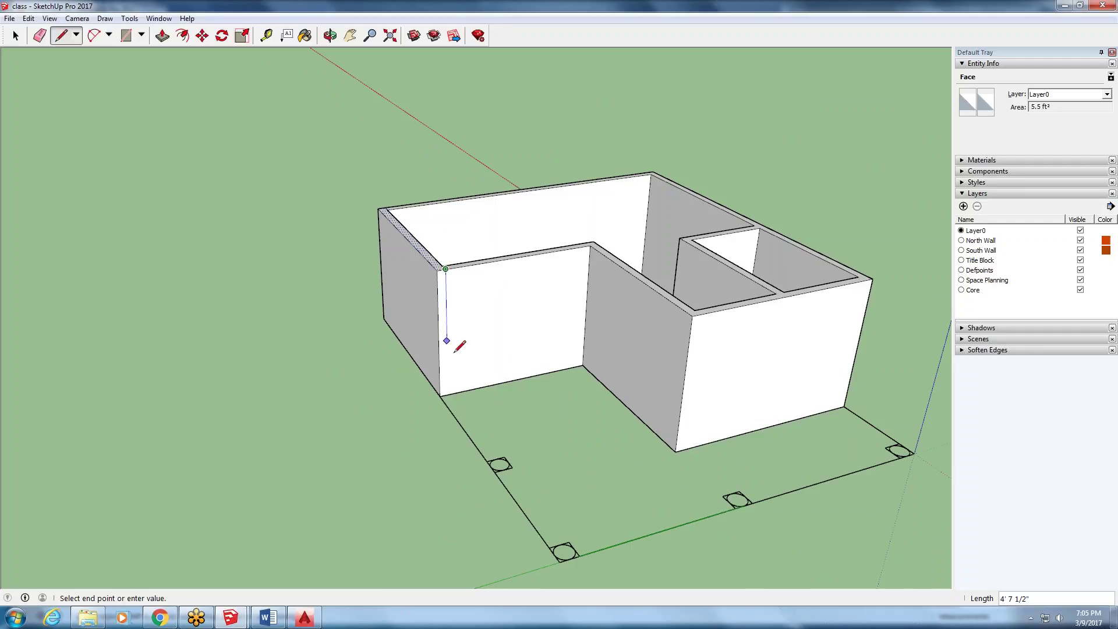
pyautogui.click(444, 393)
pyautogui.moveTo(351, 275)
pyautogui.mouseDown(button='middle')
pyautogui.moveTo(753, 337)
pyautogui.moveTo(873, 204)
pyautogui.mouseUp(button='middle')
pyautogui.scroll(-2, 867, 198)
pyautogui.scroll(3, 442, 308)
pyautogui.moveTo(442, 309); pyautogui.dragTo(515, 283, button='middle')
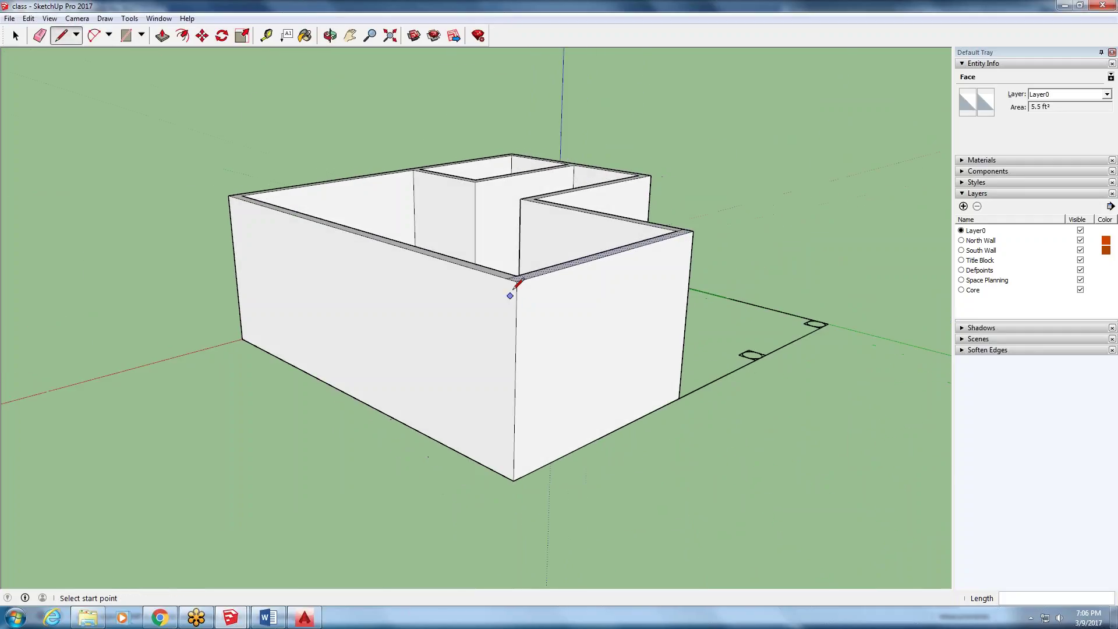
pyautogui.click(507, 278)
pyautogui.click(512, 474)
pyautogui.moveTo(554, 420); pyautogui.dragTo(187, 366, button='middle')
# - Select and check the left wall faces, then orbit around the finished 8' walls
pyautogui.press('space')
pyautogui.tripleClick(208, 344)
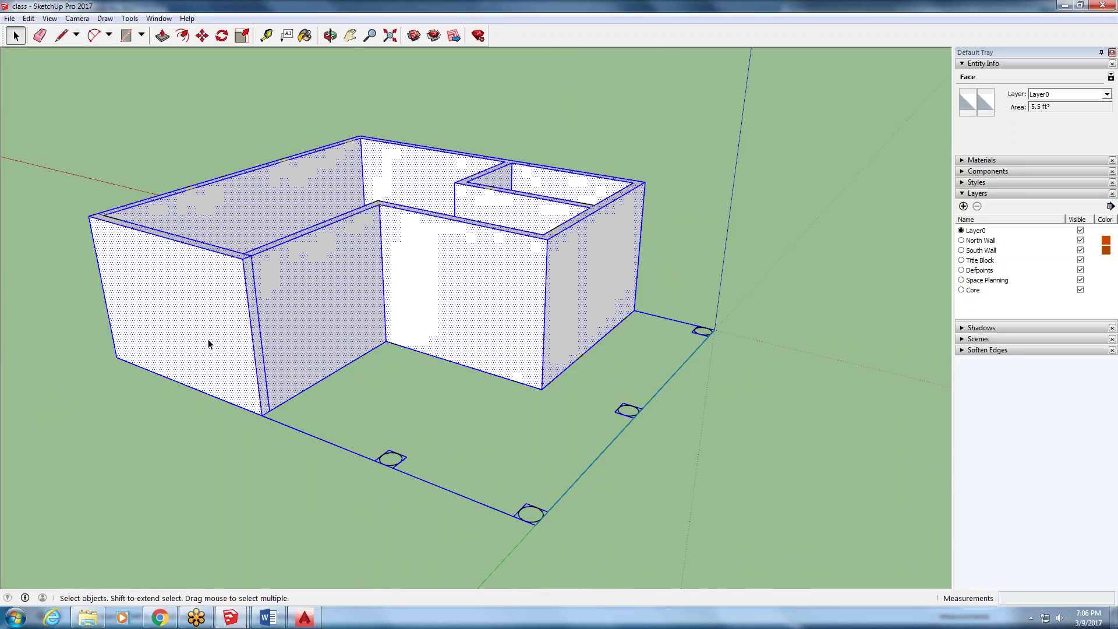
pyautogui.doubleClick(208, 343)
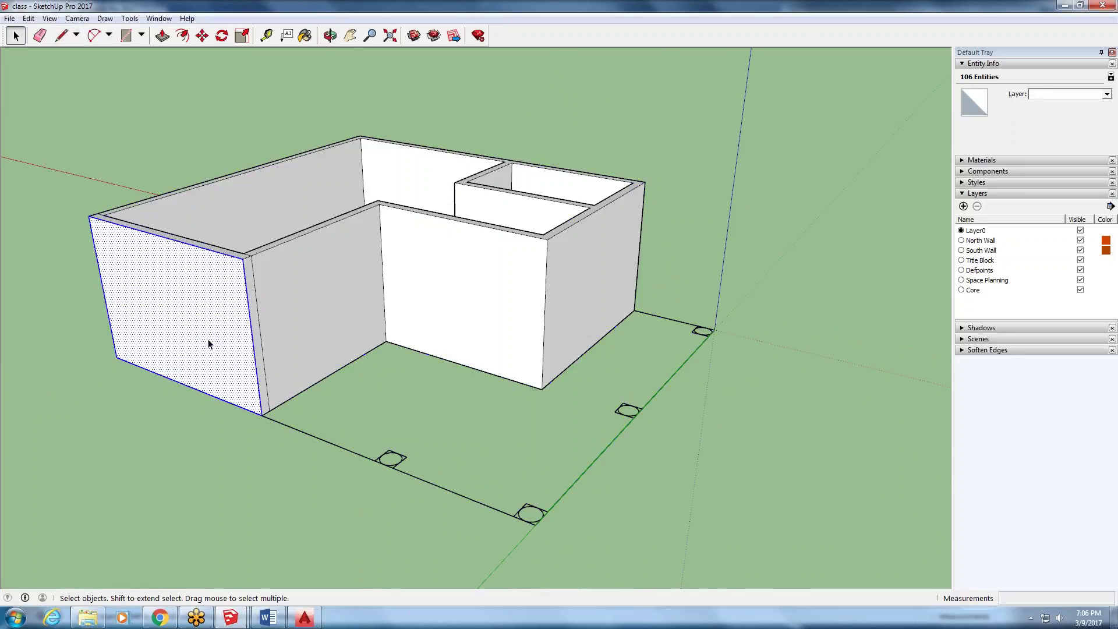
pyautogui.tripleClick(251, 283)
pyautogui.doubleClick(232, 301)
pyautogui.click(449, 375)
pyautogui.scroll(-2, 523, 349)
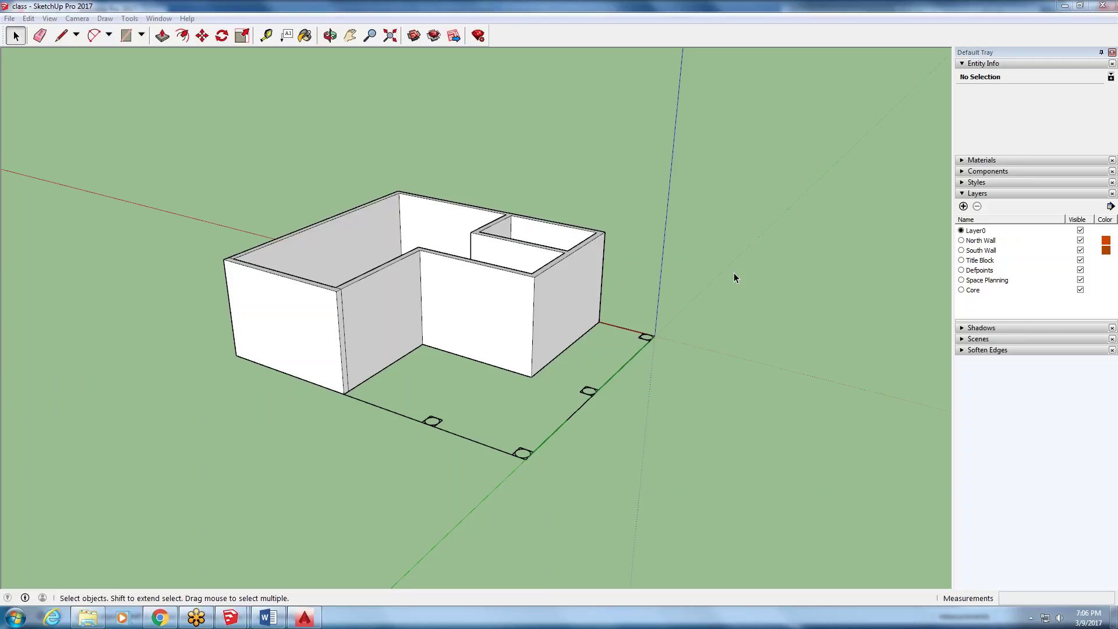
pyautogui.moveTo(734, 277); pyautogui.dragTo(442, 268, button='middle')
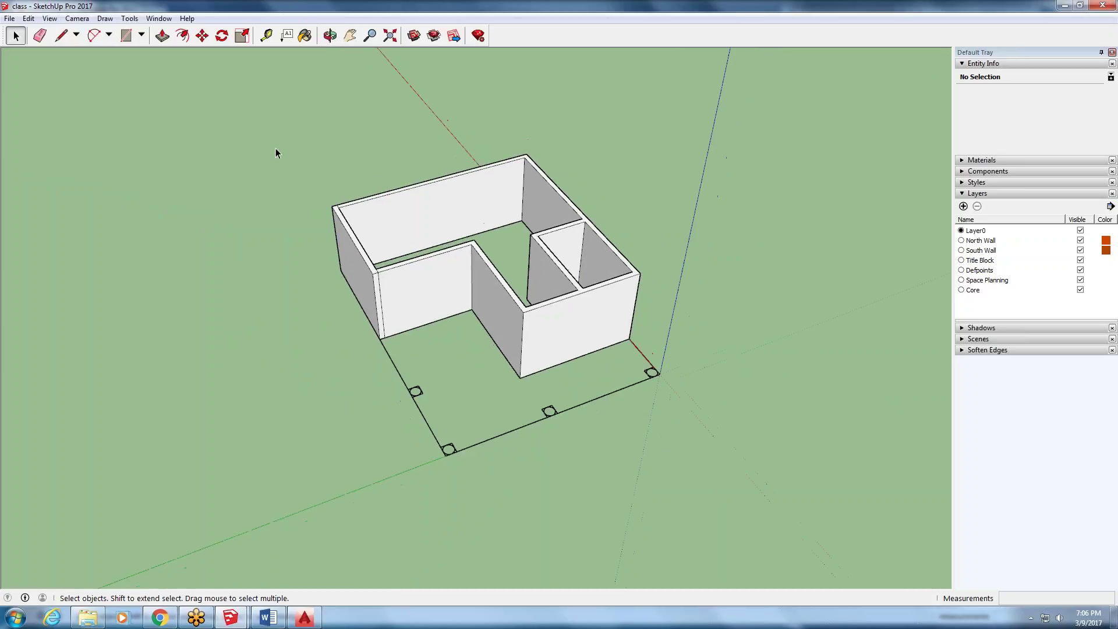
pyautogui.scroll(3, 512, 198)
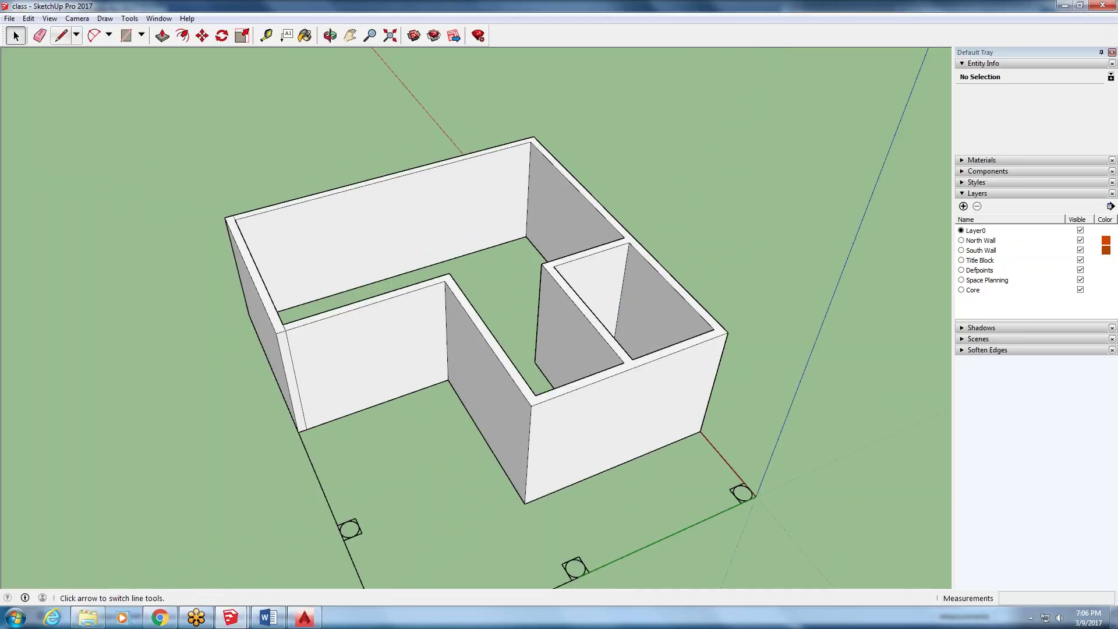
pyautogui.click(28, 18)
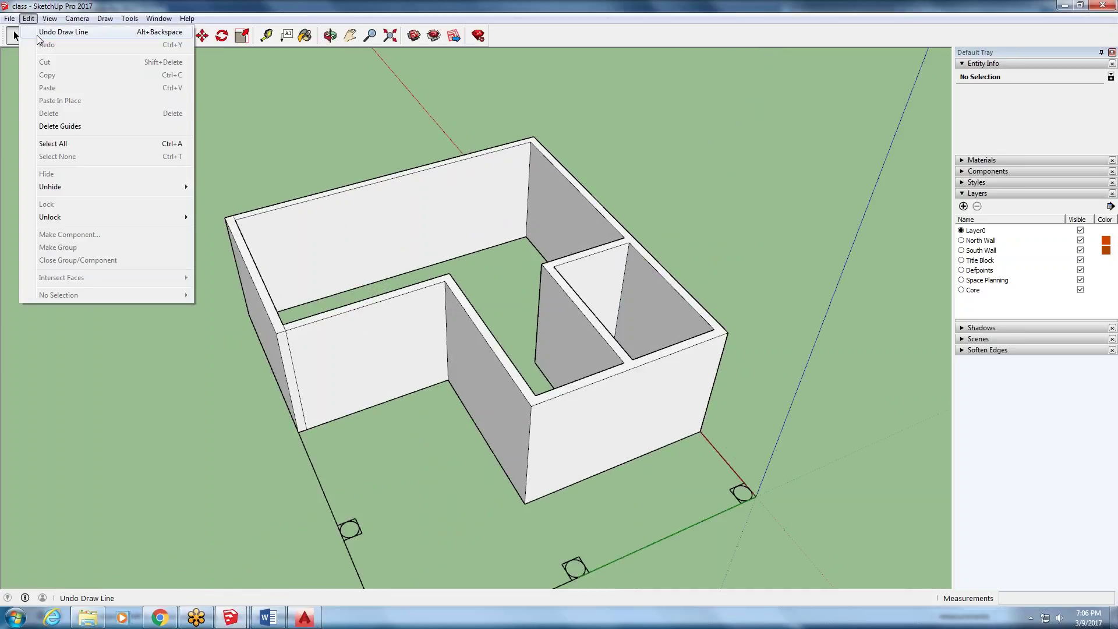
pyautogui.press('Escape')
pyautogui.press('Escape')
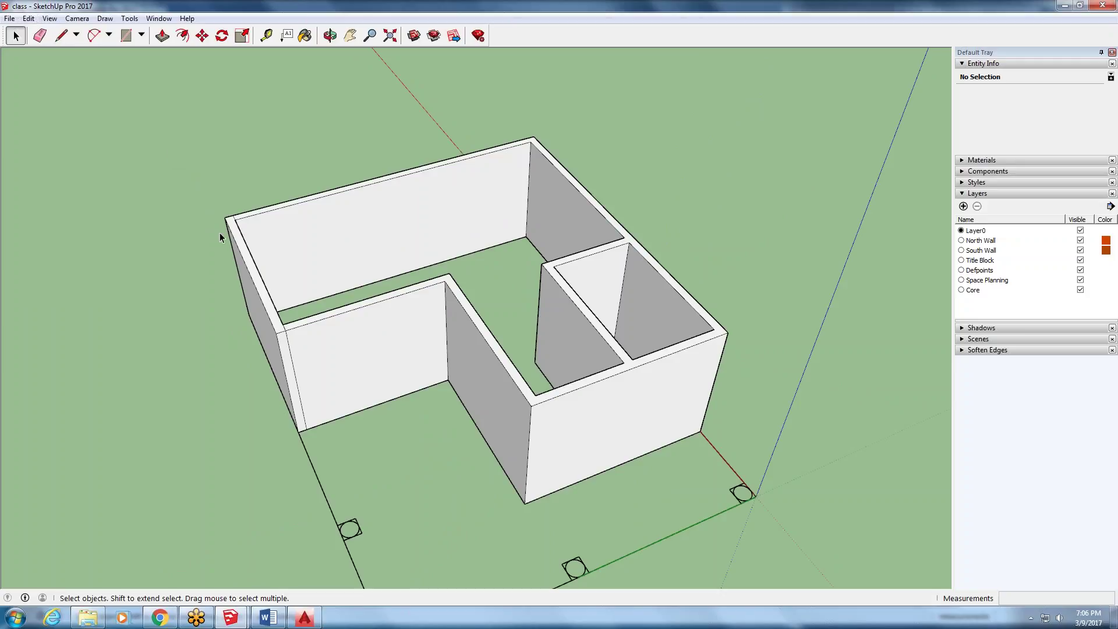
pyautogui.scroll(-5, 503, 413)
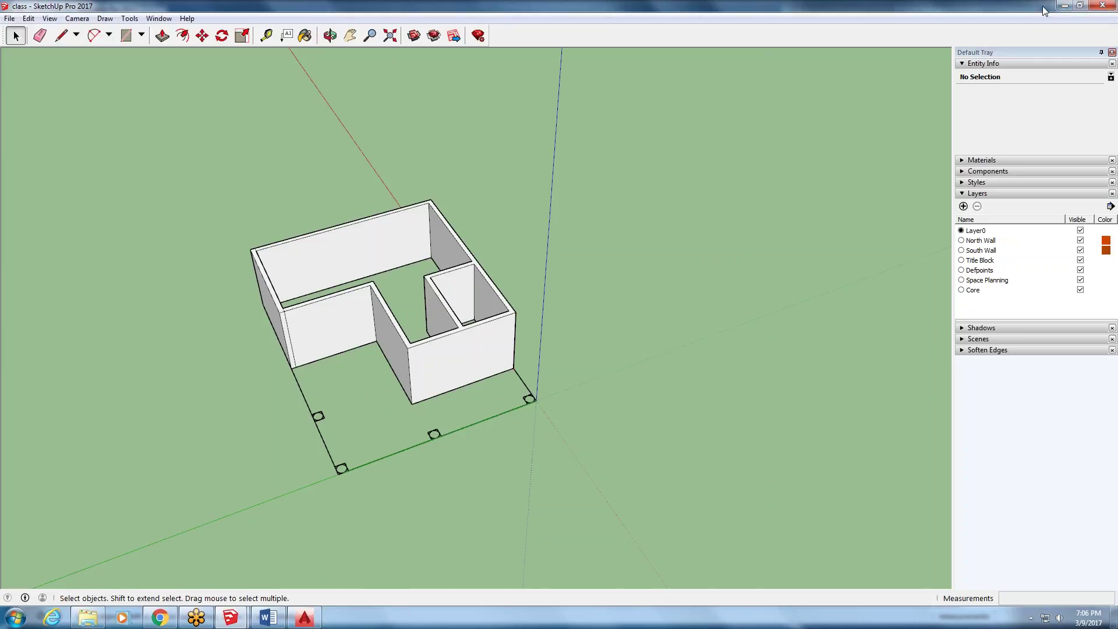
pyautogui.moveTo(669, 146); pyautogui.dragTo(259, 274, button='middle')
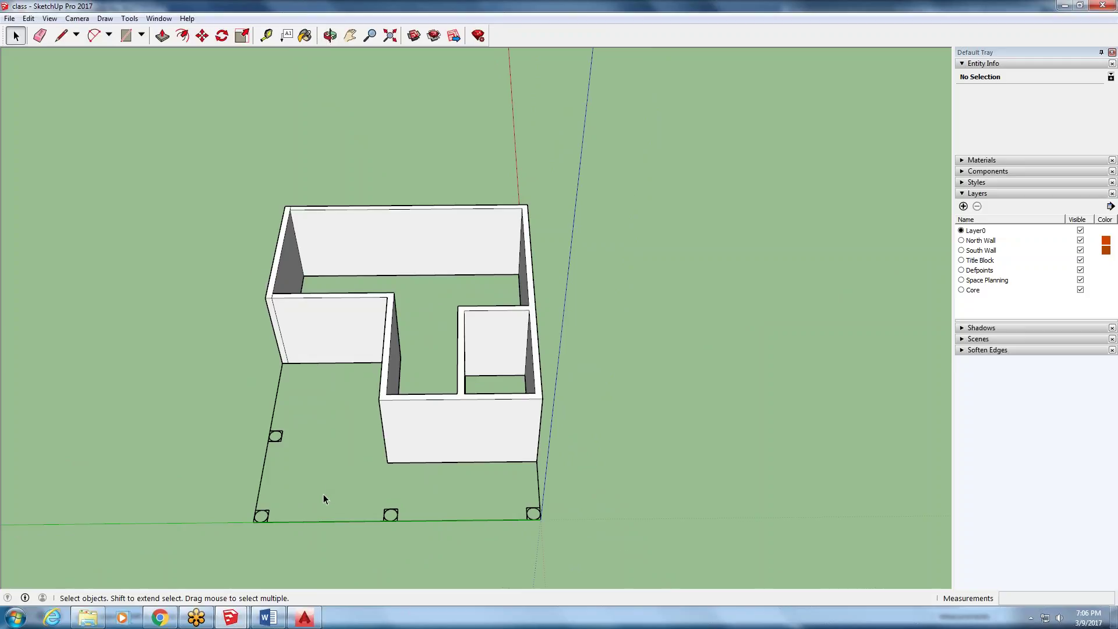
pyautogui.scroll(2, 256, 279)
pyautogui.moveTo(312, 337); pyautogui.dragTo(317, 319, button='middle')
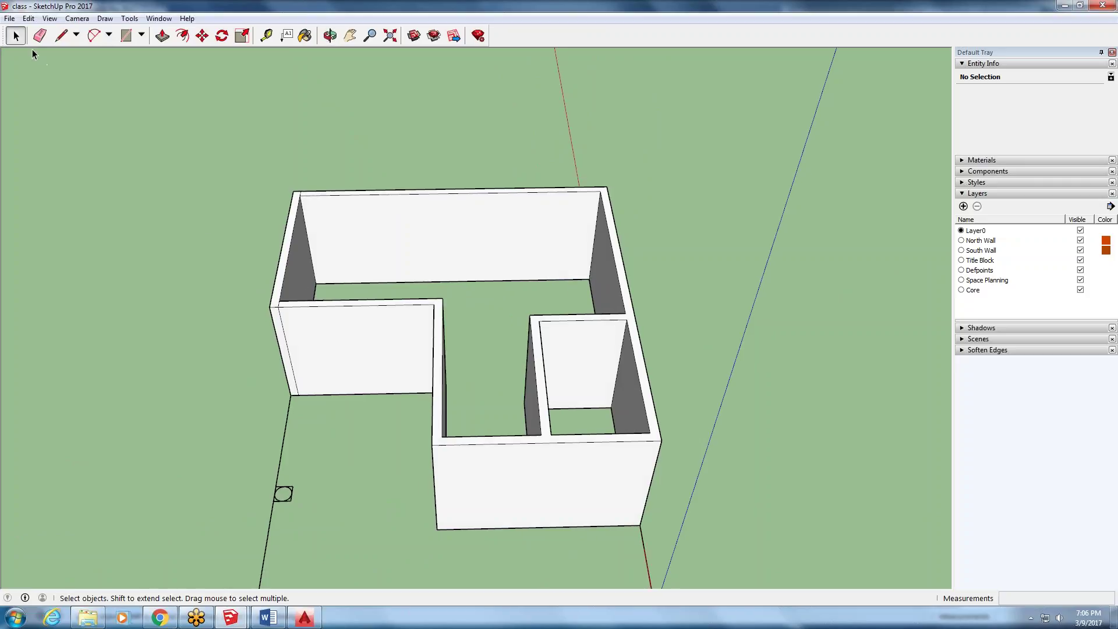
# - Draw a thin closed four-sided outline on the ground beside the building
pyautogui.click(126, 36)
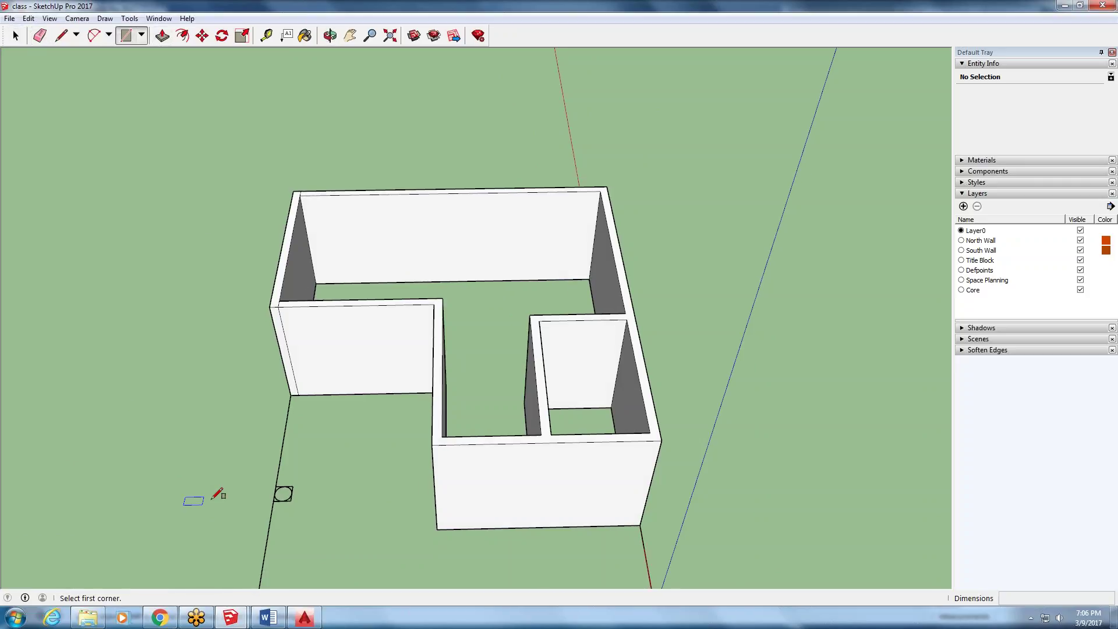
pyautogui.click(61, 35)
pyautogui.click(159, 533)
pyautogui.click(172, 481)
pyautogui.click(180, 482)
pyautogui.click(168, 531)
pyautogui.click(159, 532)
pyautogui.moveTo(165, 527); pyautogui.dragTo(125, 549, button='middle')
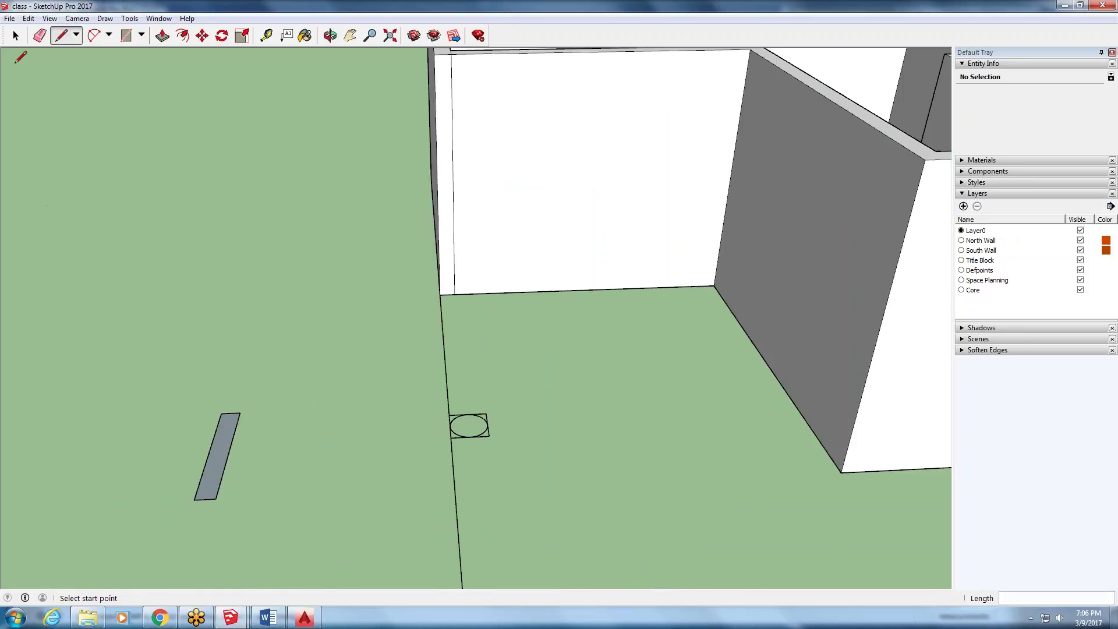
pyautogui.click(16, 35)
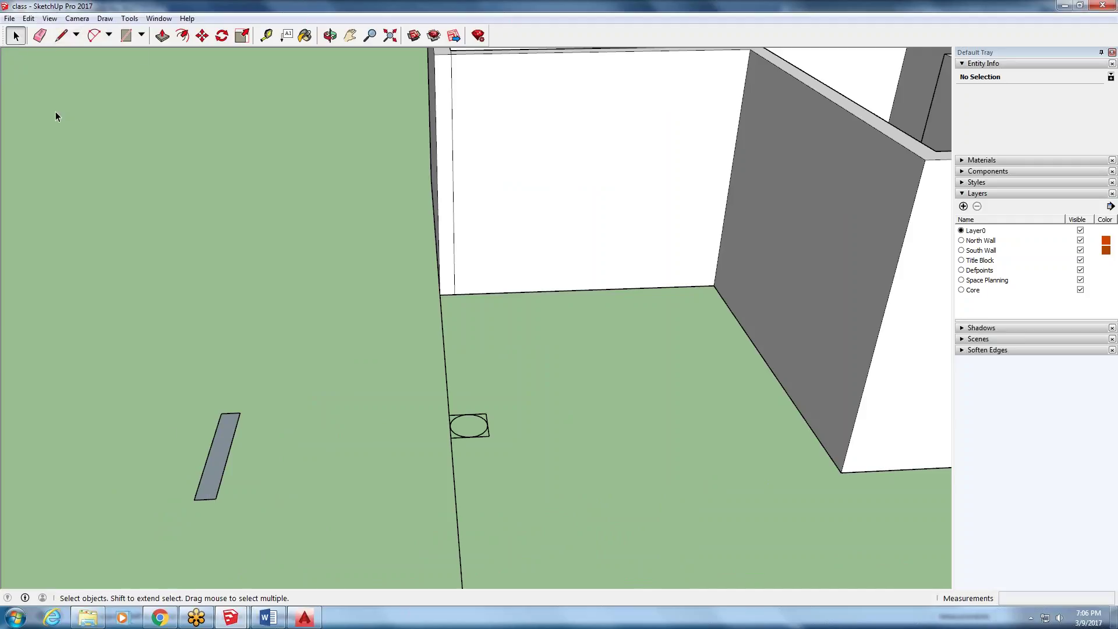
# - Push/Pull the thin rectangle face up into a standing slab
pyautogui.doubleClick(212, 469)
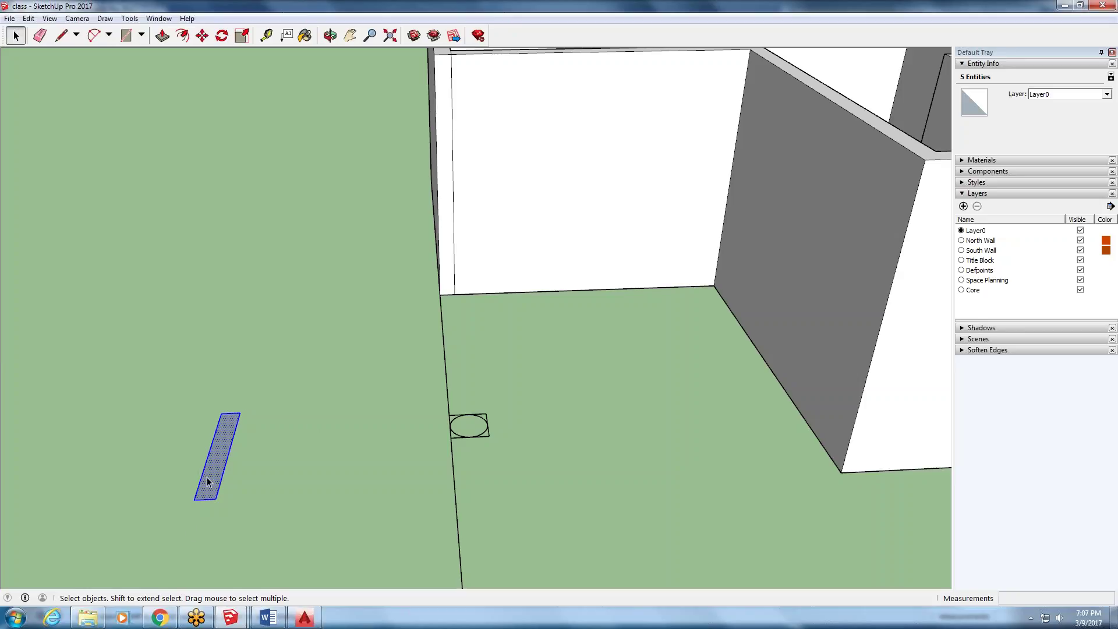
pyautogui.click(163, 36)
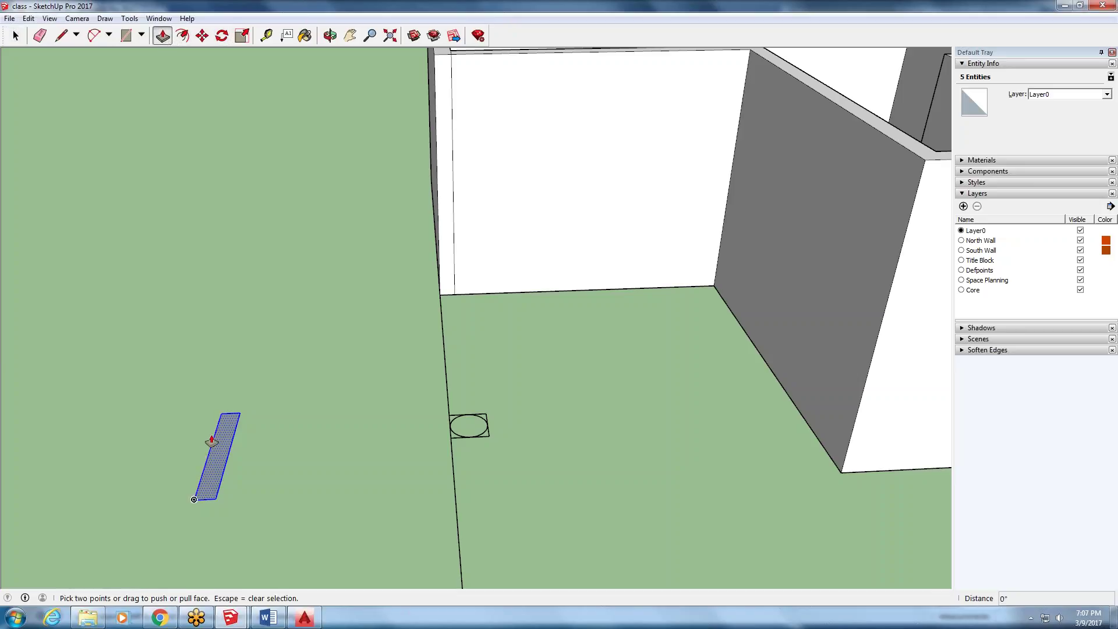
pyautogui.moveTo(212, 456); pyautogui.dragTo(143, 274)
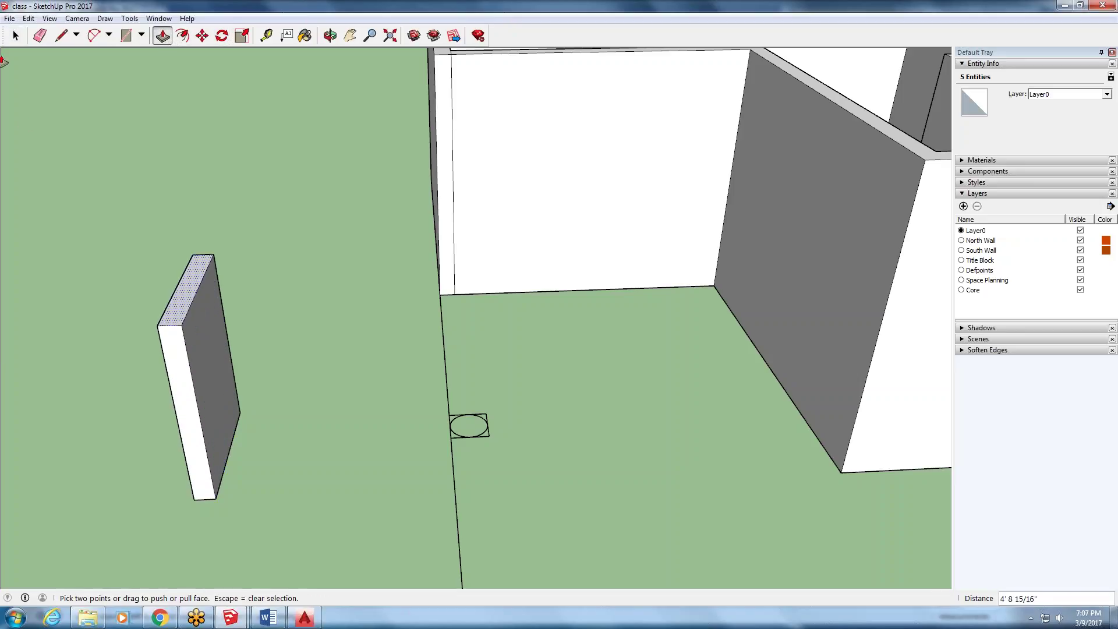
pyautogui.click(15, 36)
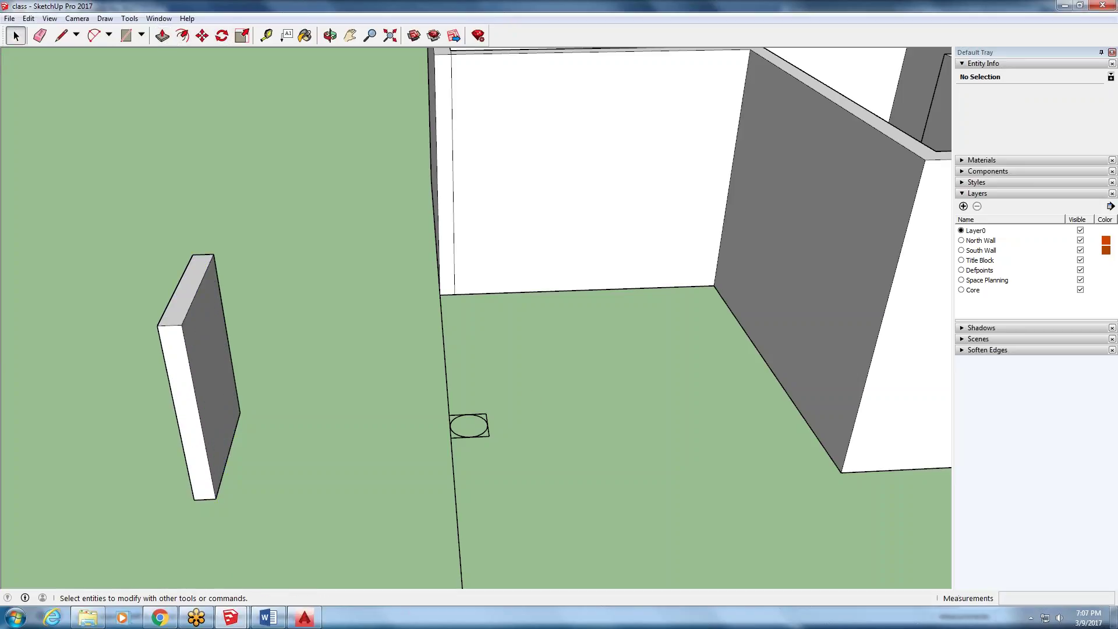
# - Select the entire slab and make it a group
pyautogui.tripleClick(207, 392)
pyautogui.moveTo(175, 417); pyautogui.dragTo(192, 361, button='middle')
pyautogui.scroll(-2, 244, 437)
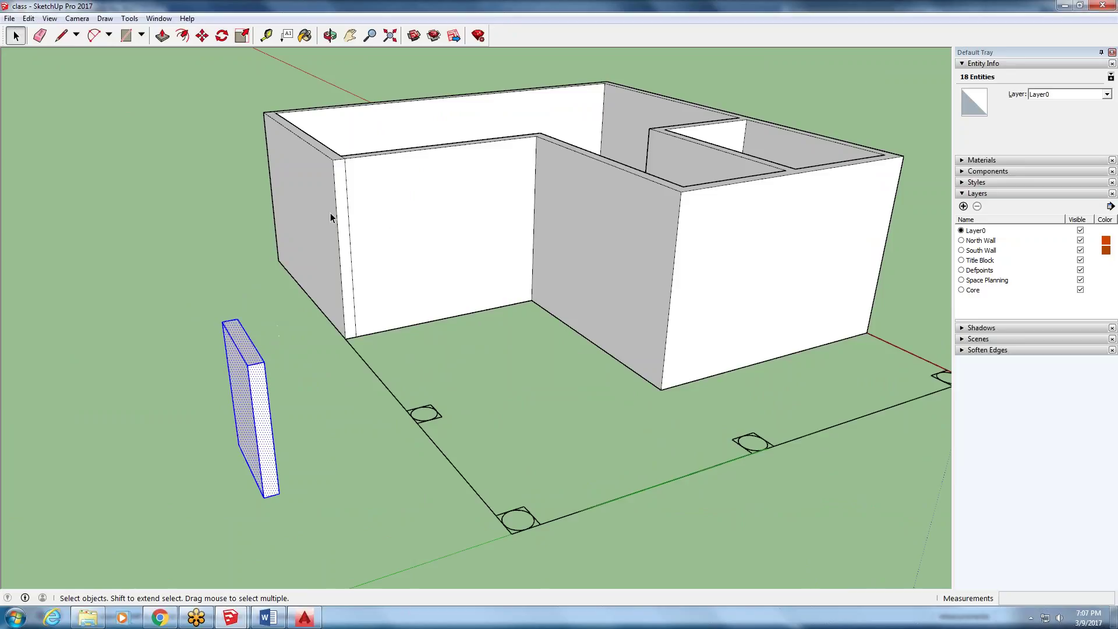
pyautogui.rightClick(255, 421)
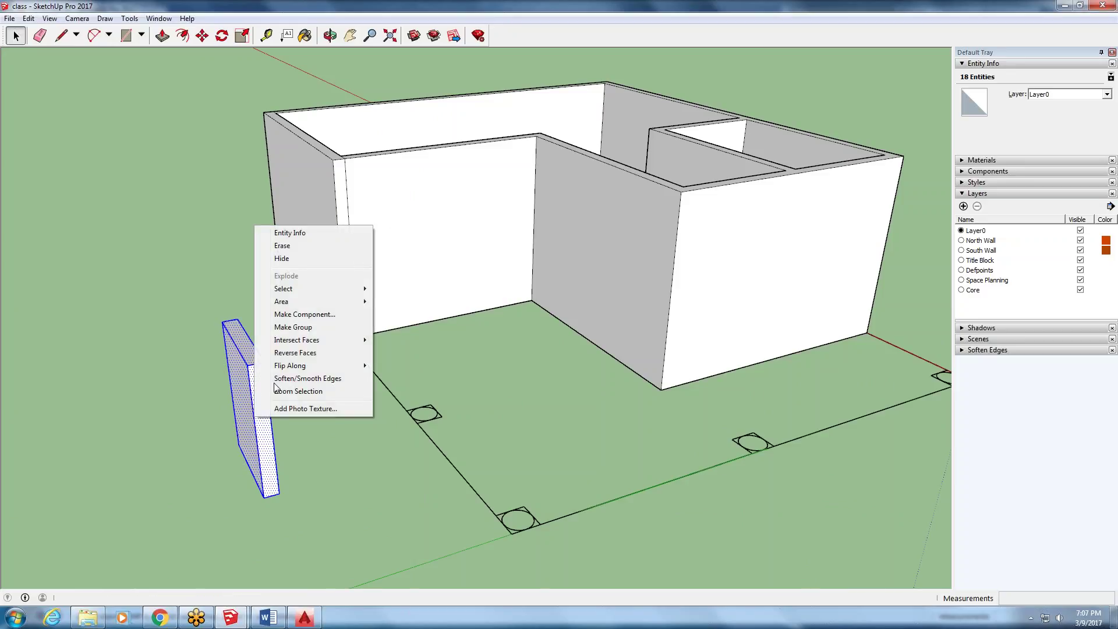
pyautogui.click(293, 327)
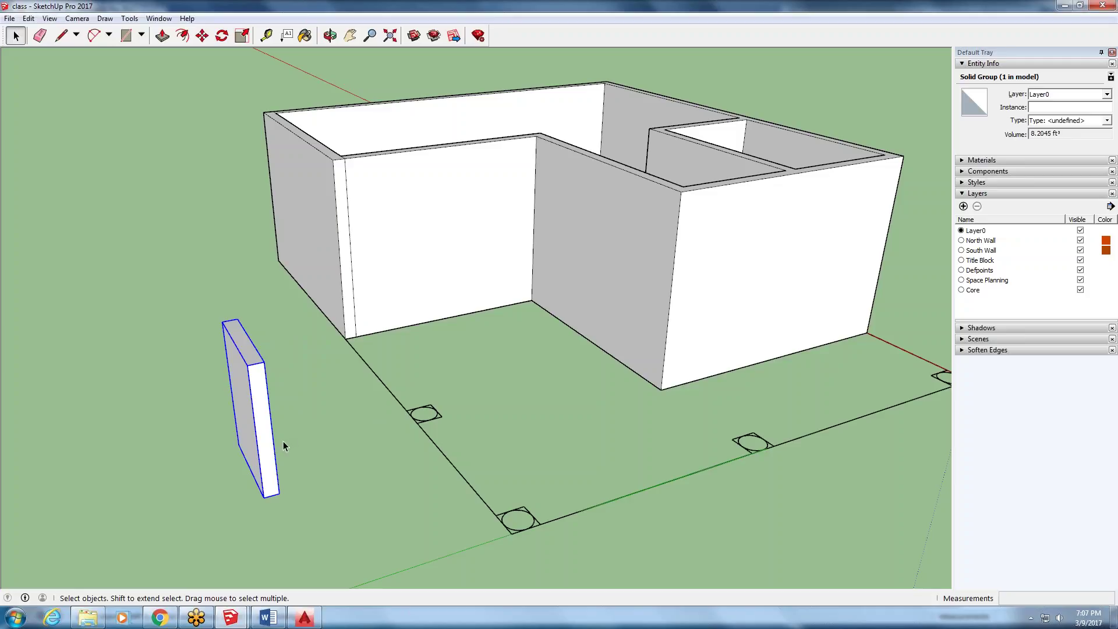
# - Draw a thin flat rectangle on the ground and select it
pyautogui.click(126, 36)
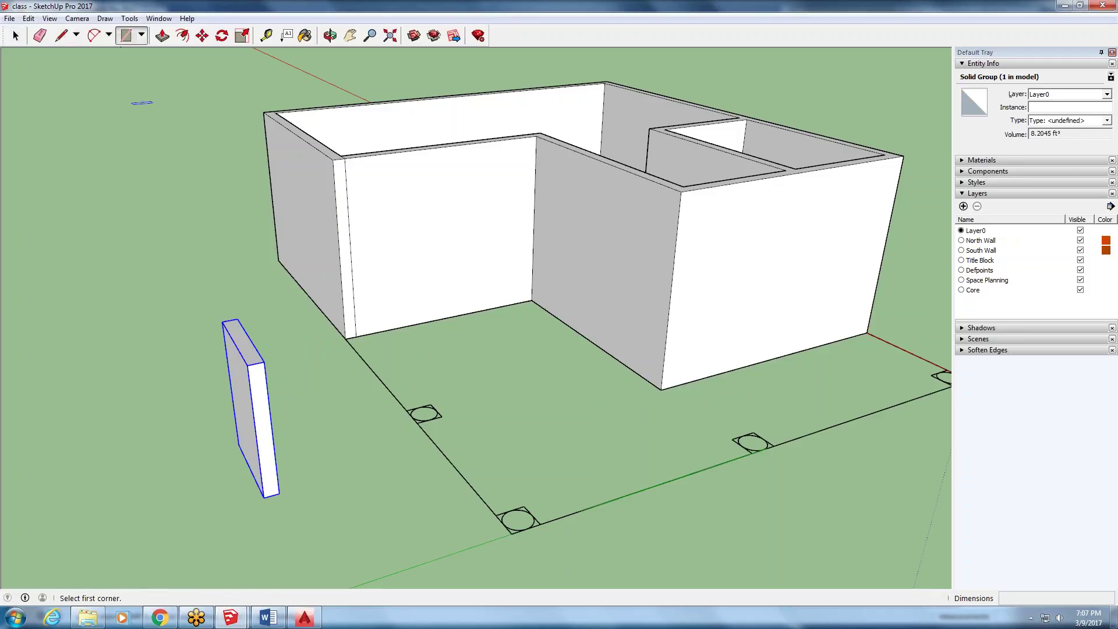
pyautogui.click(435, 532)
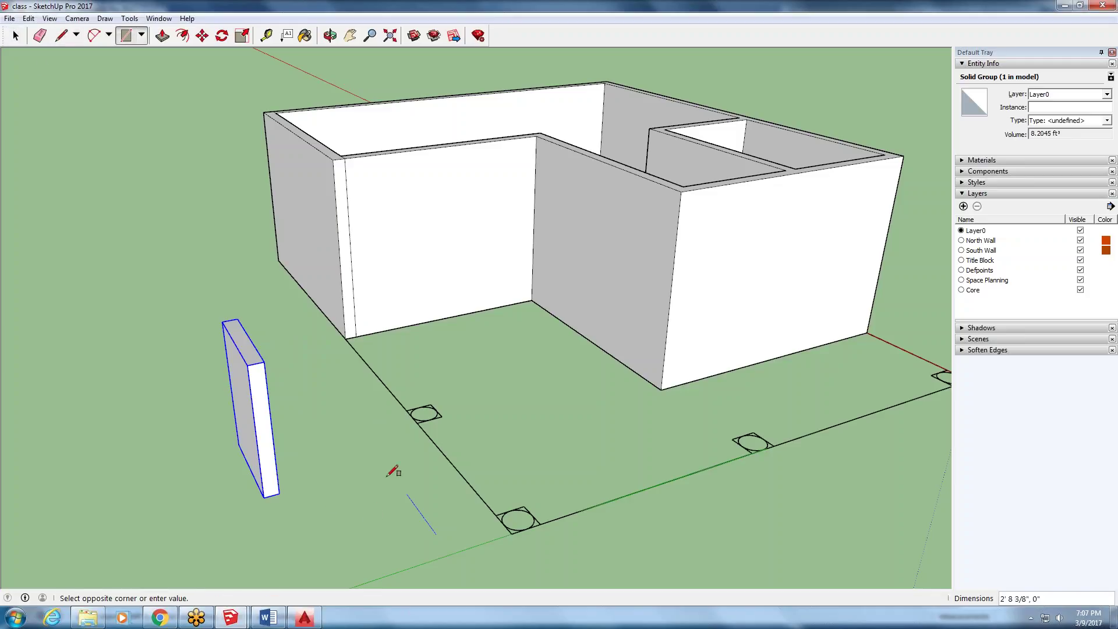
pyautogui.click(350, 453)
pyautogui.press('space')
pyautogui.press('space')
pyautogui.doubleClick(418, 529)
# - Orbit to inspect the new rectangle from low and overhead, then select the slab group
pyautogui.moveTo(398, 552); pyautogui.dragTo(449, 492, button='middle')
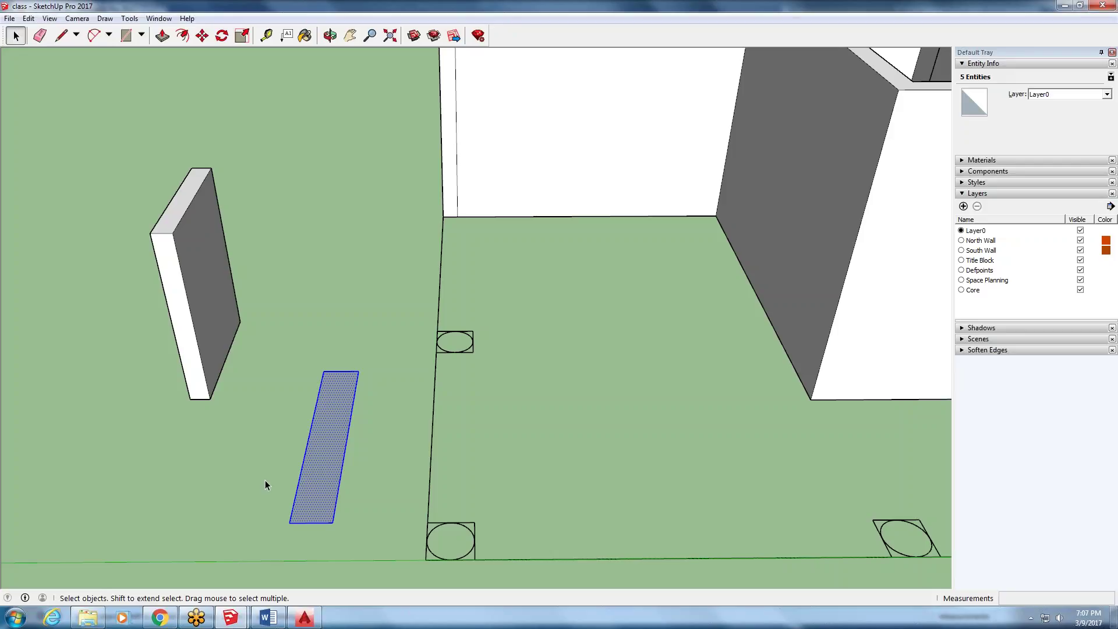
pyautogui.click(434, 420)
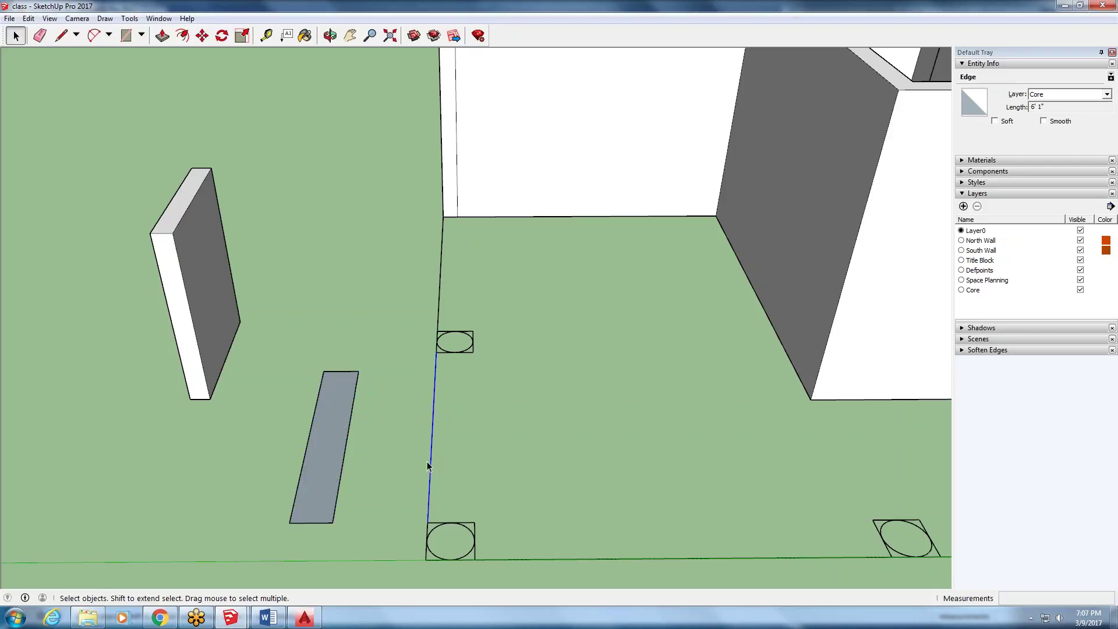
pyautogui.moveTo(421, 472); pyautogui.dragTo(607, 575, button='middle')
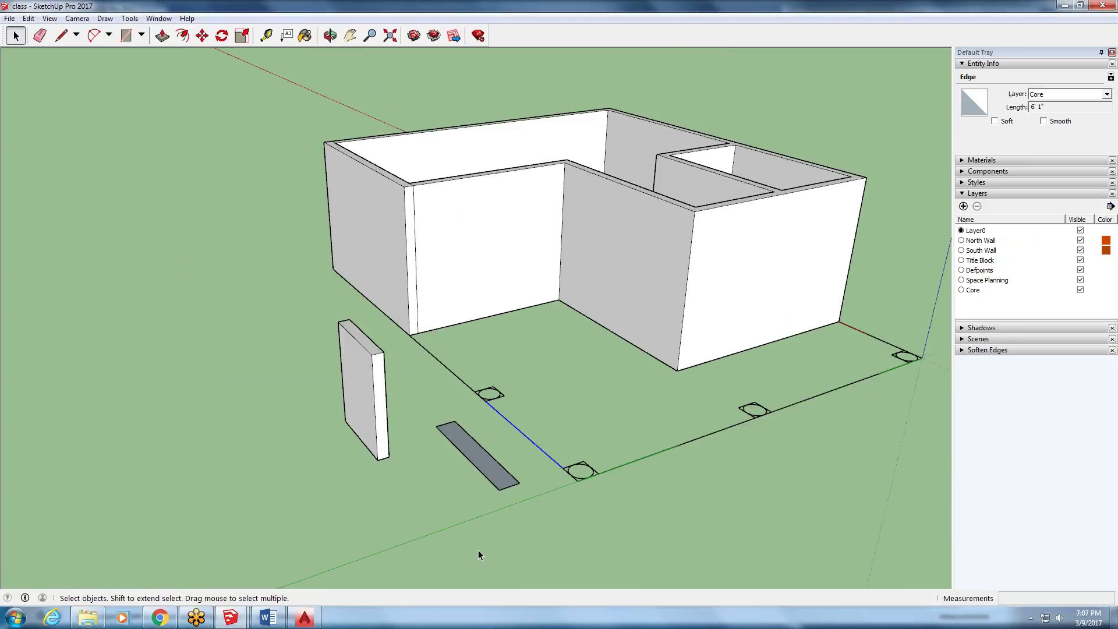
pyautogui.scroll(3, 467, 344)
pyautogui.scroll(-4, 353, 411)
pyautogui.click(353, 411)
pyautogui.scroll(4, 349, 402)
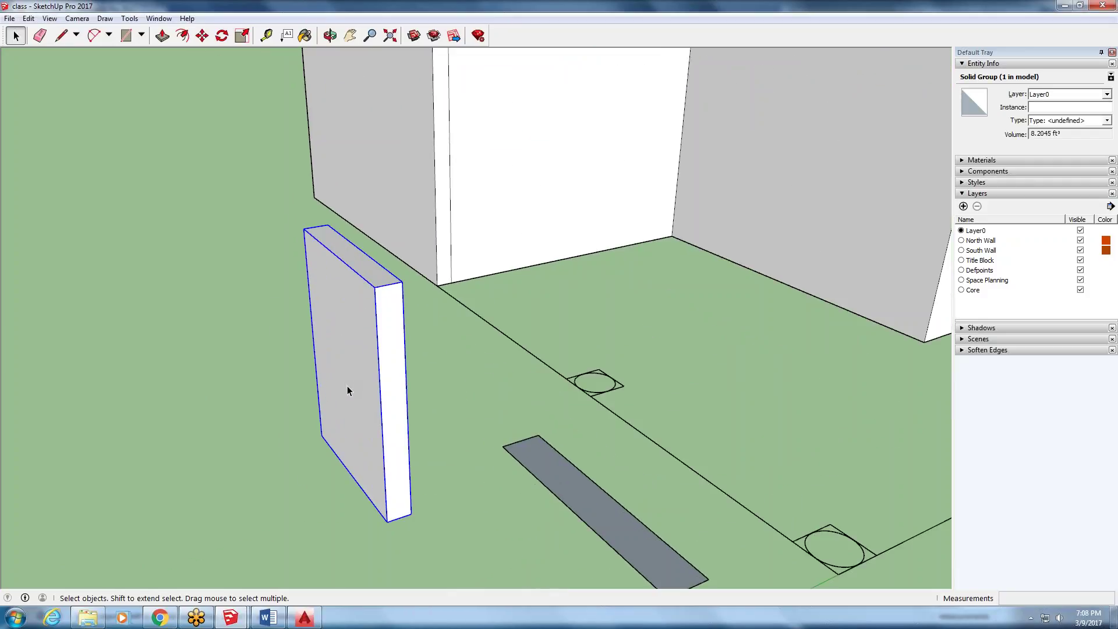
# - Inside the slab group, pull the side face out about 10 feet and thicken the front slightly
pyautogui.doubleClick(348, 390)
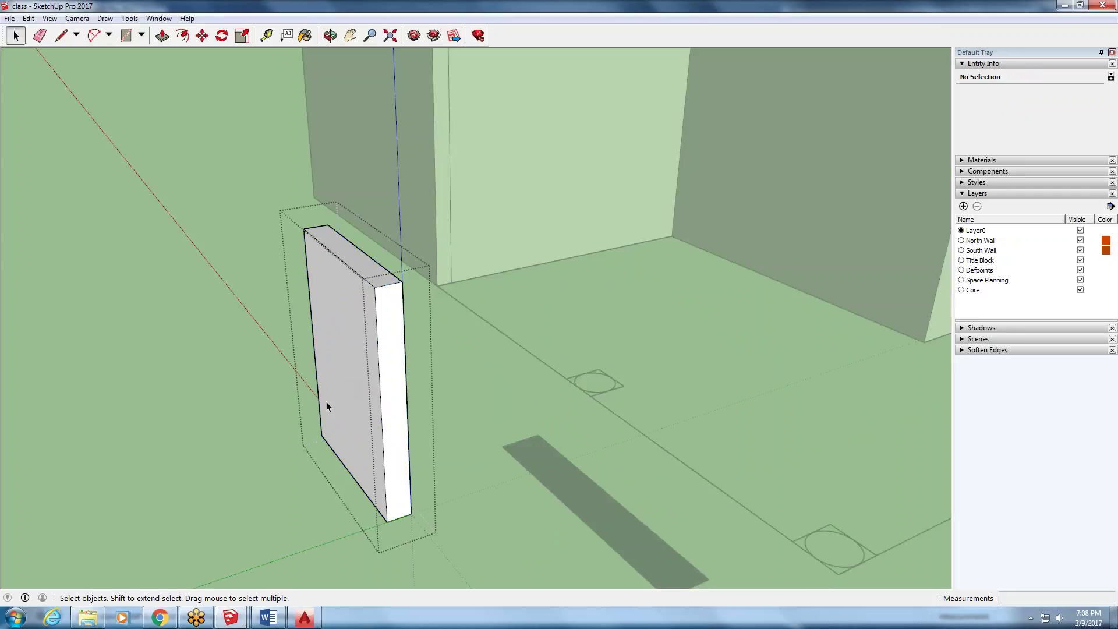
pyautogui.moveTo(368, 375); pyautogui.dragTo(428, 308, button='middle')
pyautogui.scroll(-1, 428, 308)
pyautogui.scroll(-3, 440, 325)
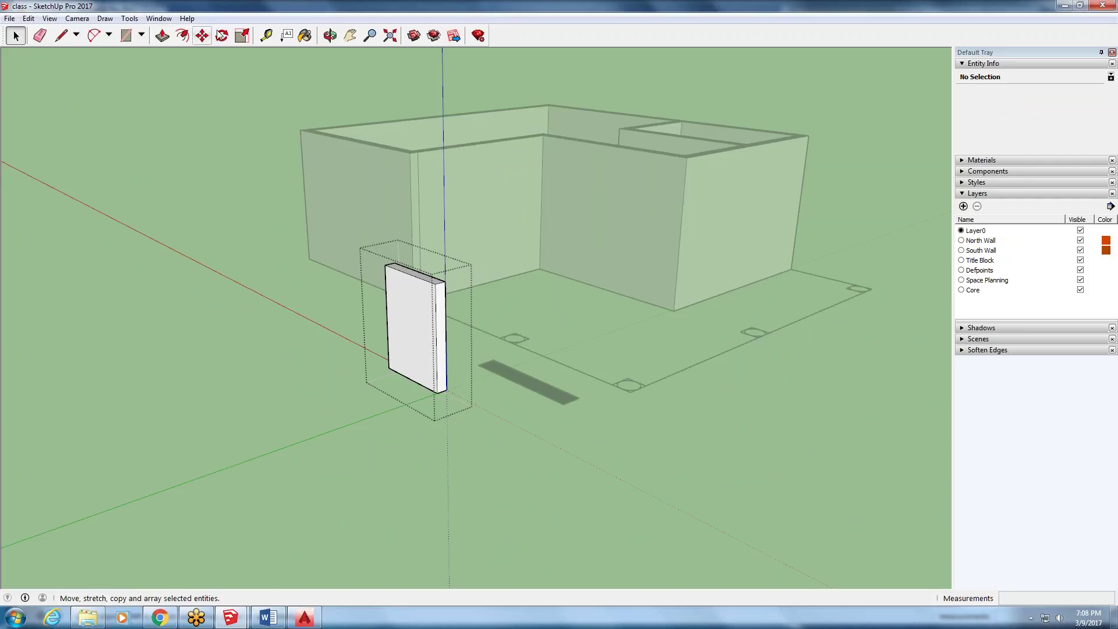
pyautogui.click(162, 36)
pyautogui.moveTo(435, 339); pyautogui.dragTo(639, 450)
pyautogui.moveTo(588, 404); pyautogui.dragTo(584, 406)
pyautogui.click(16, 36)
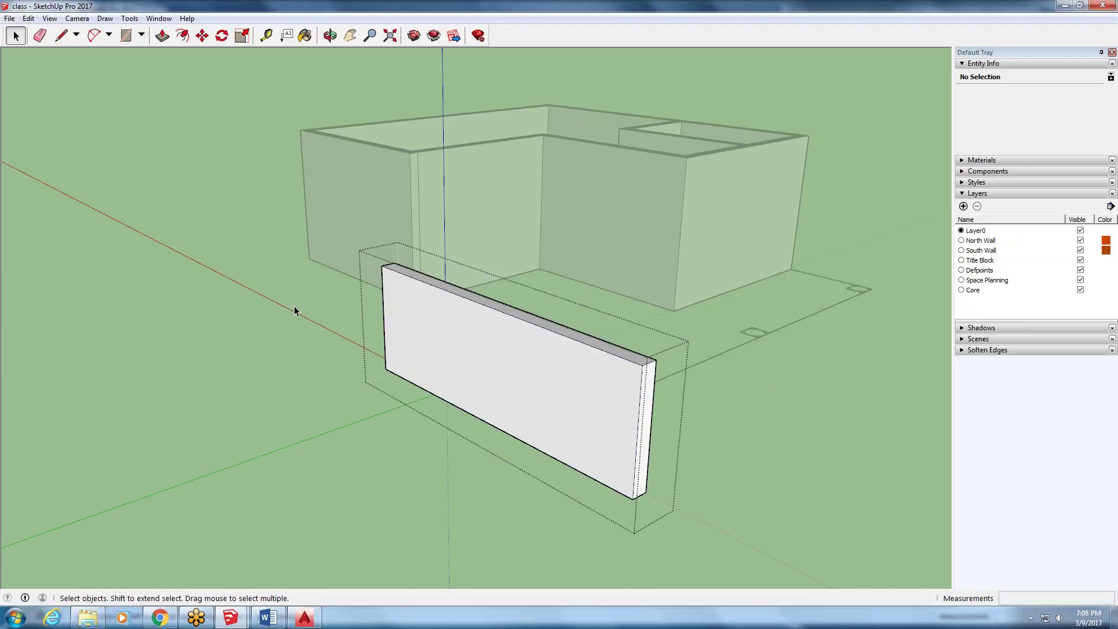
pyautogui.click(294, 310)
# - Reopen the wall slab group to check its geometry, then exit and orbit around the walls
pyautogui.doubleClick(546, 407)
pyautogui.click(231, 329)
pyautogui.tripleClick(558, 364)
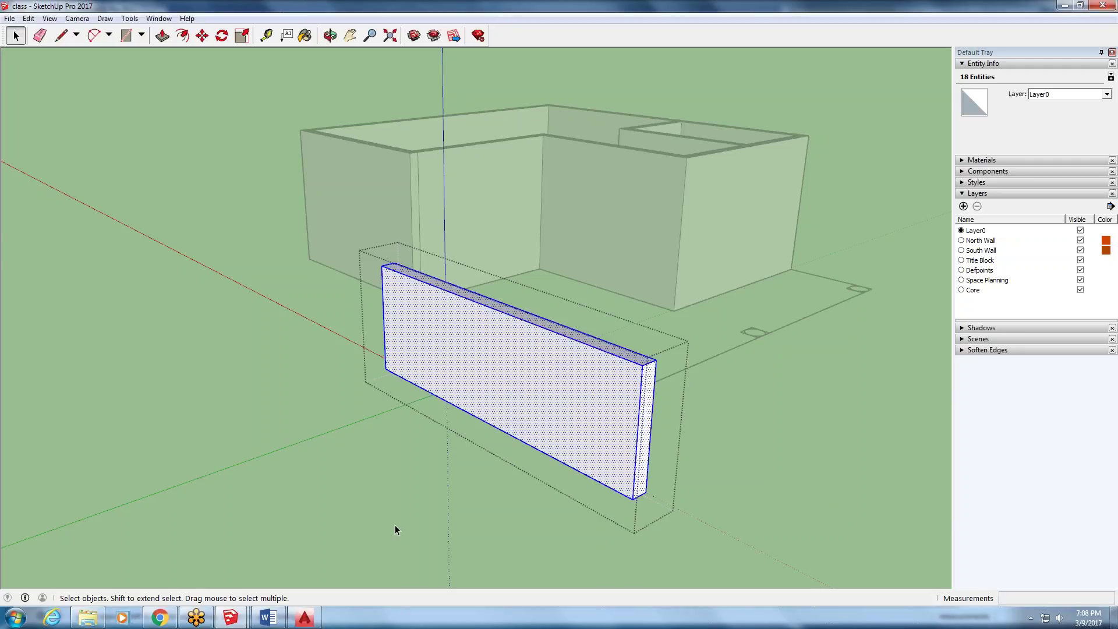
pyautogui.click(408, 509)
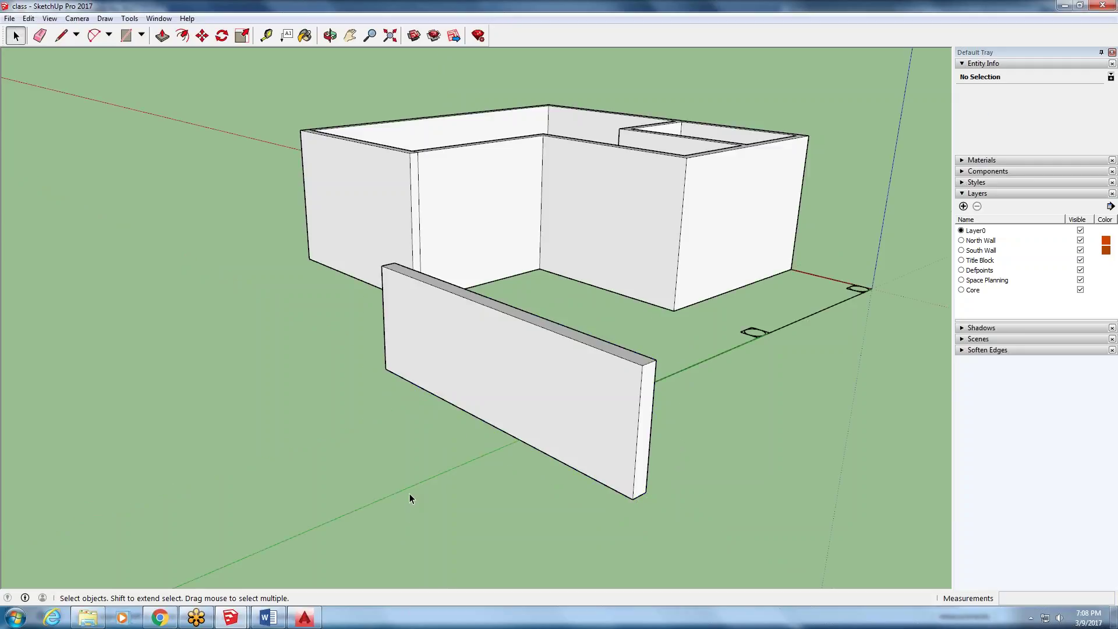
pyautogui.moveTo(640, 314); pyautogui.dragTo(390, 358, button='middle')
# - Select the building walls, then Edit > Undo Close to reverse the group closing
pyautogui.scroll(-5, 390, 338)
pyautogui.scroll(8, 446, 207)
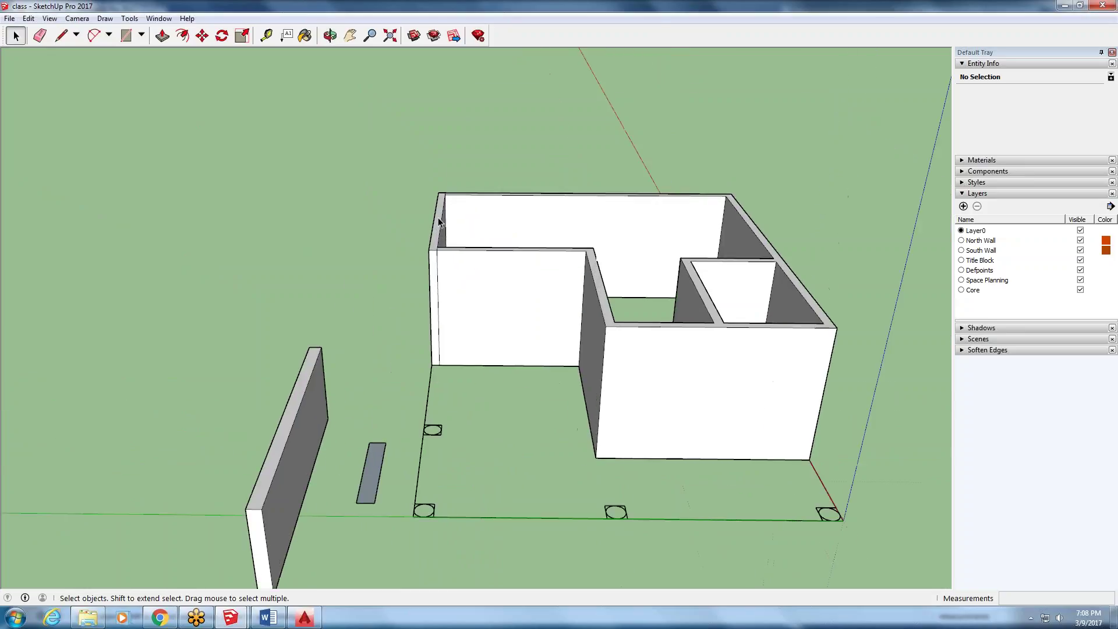
pyautogui.tripleClick(438, 221)
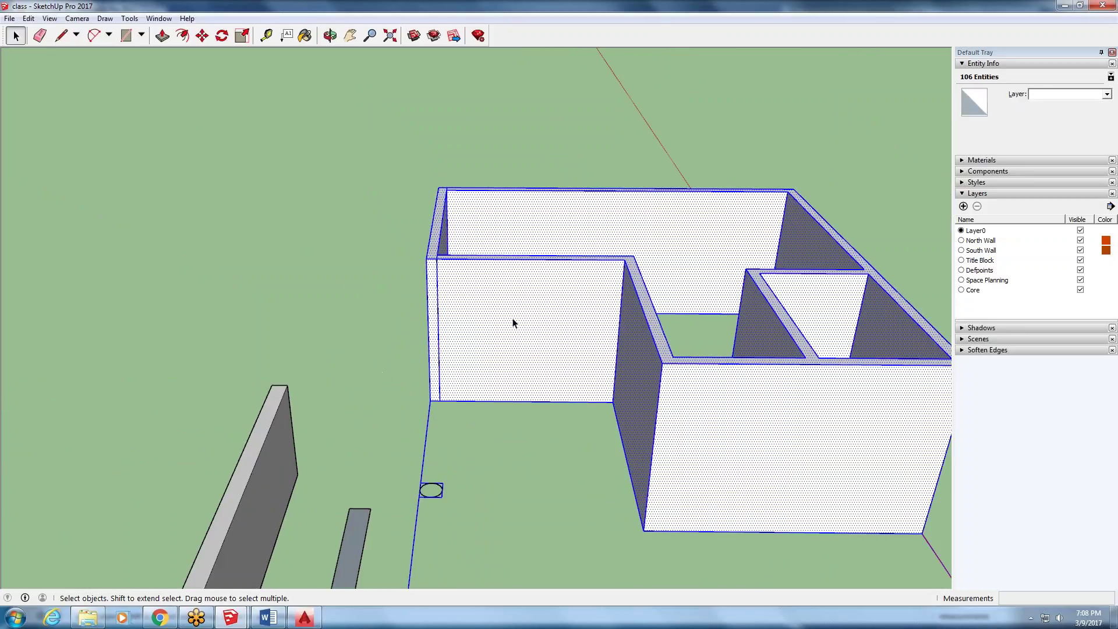
pyautogui.scroll(-3, 244, 344)
pyautogui.scroll(-2, 629, 437)
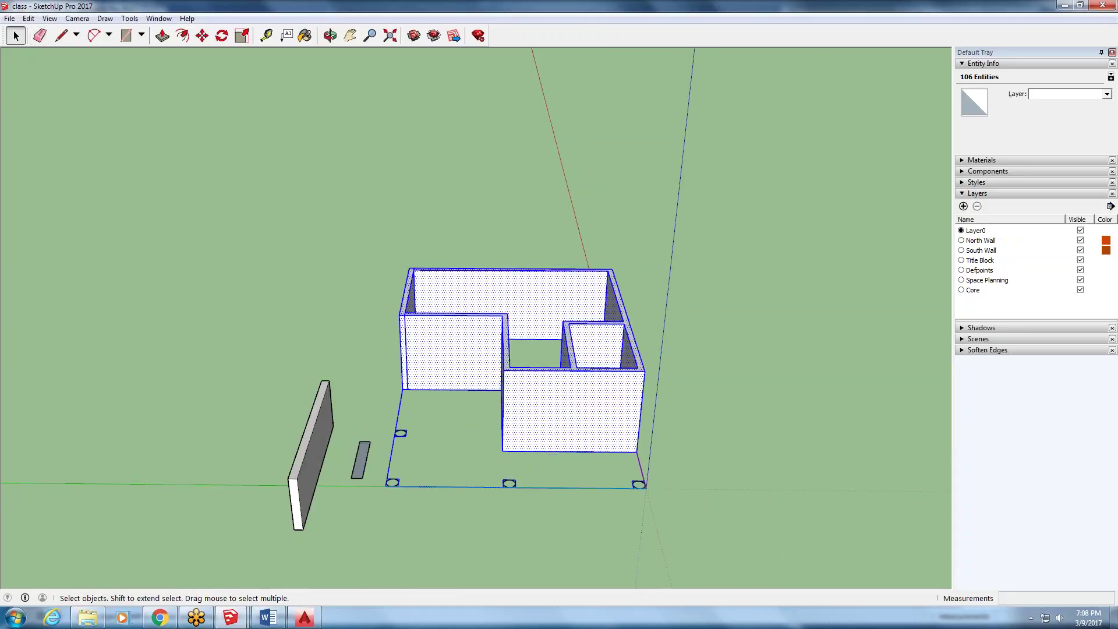
pyautogui.click(28, 18)
pyautogui.click(52, 33)
# - Box-select the house walls, delete them, and orbit back toward the origin
pyautogui.scroll(-2, 367, 233)
pyautogui.moveTo(662, 187); pyautogui.dragTo(242, 473)
pyautogui.press('Delete')
pyautogui.scroll(-1, 212, 151)
pyautogui.moveTo(212, 152); pyautogui.dragTo(678, 208, button='middle')
pyautogui.scroll(-4, 676, 192)
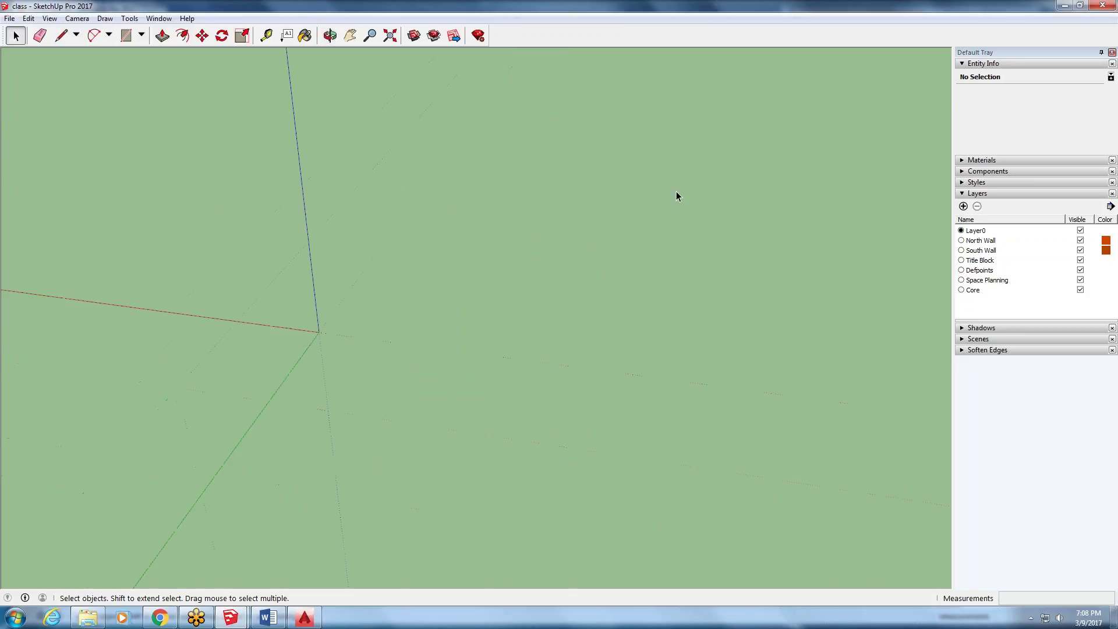
# - Import exterior office.dwg, dismiss the Import Results, and zoom and orbit onto the plan
pyautogui.click(10, 18)
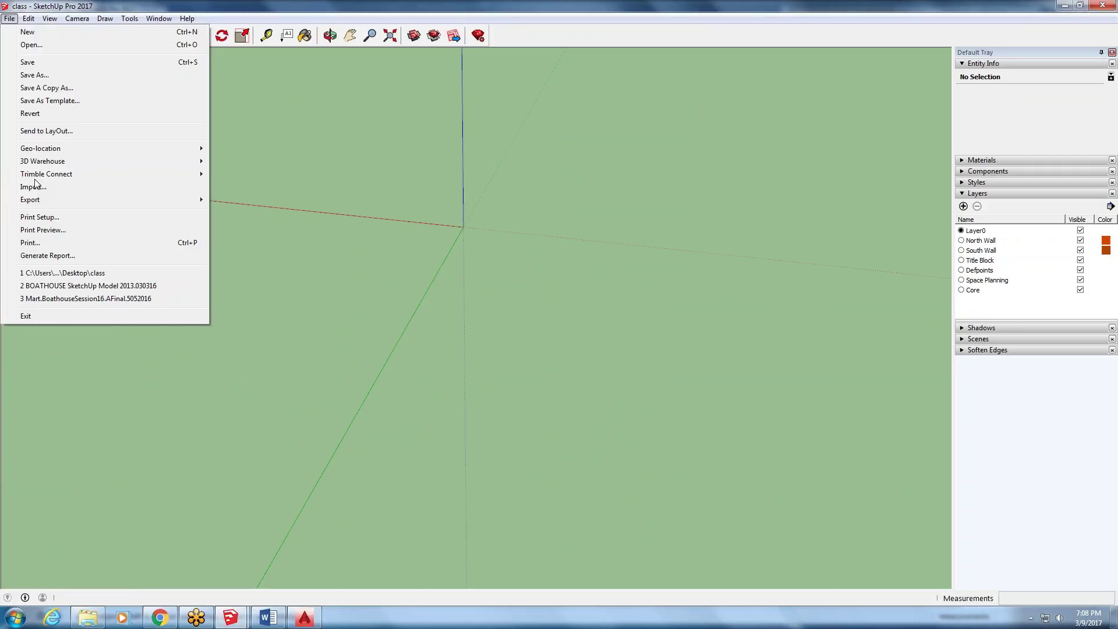
pyautogui.click(61, 184)
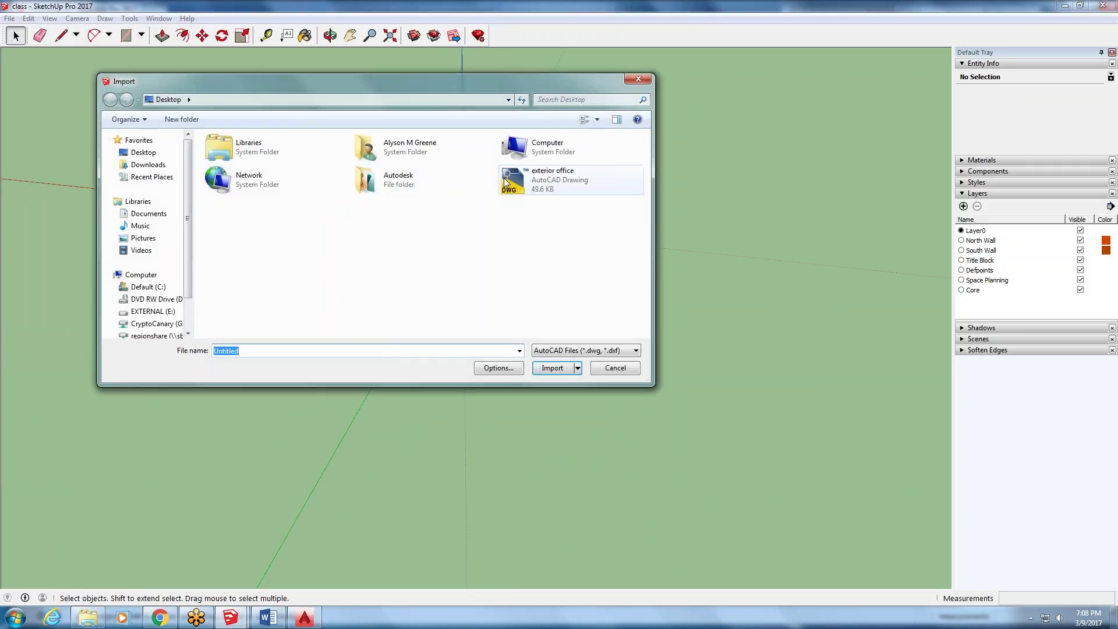
pyautogui.click(506, 186)
pyautogui.click(552, 367)
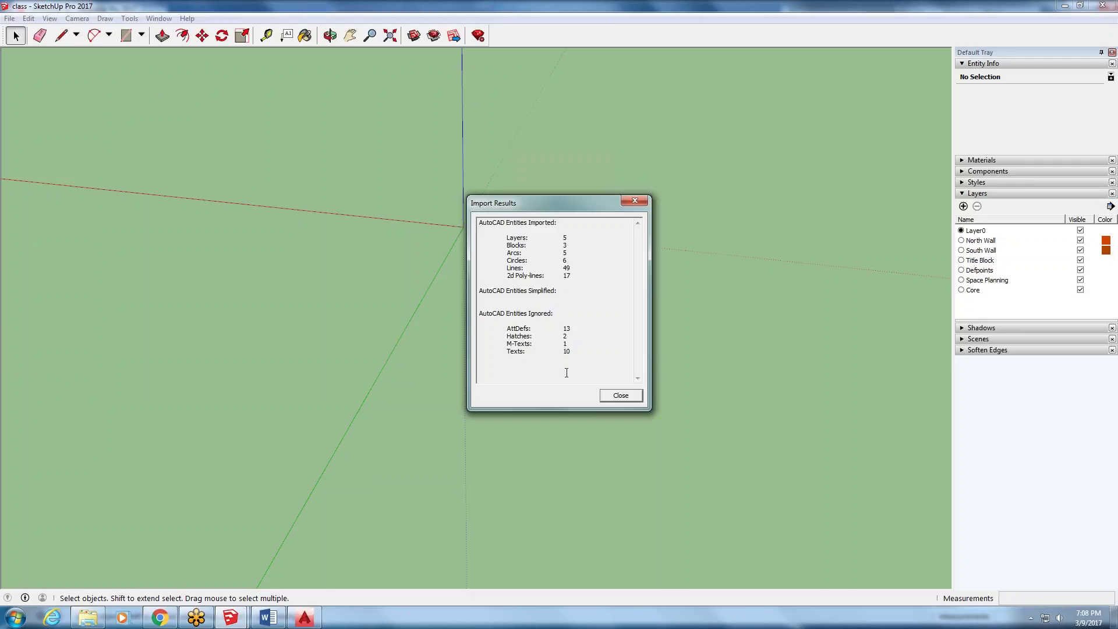
pyautogui.click(620, 396)
pyautogui.scroll(2, 366, 273)
pyautogui.scroll(4, 489, 275)
pyautogui.moveTo(489, 274); pyautogui.dragTo(563, 355, button='middle')
pyautogui.scroll(5, 542, 338)
pyautogui.scroll(-3, 419, 256)
pyautogui.scroll(2, 390, 230)
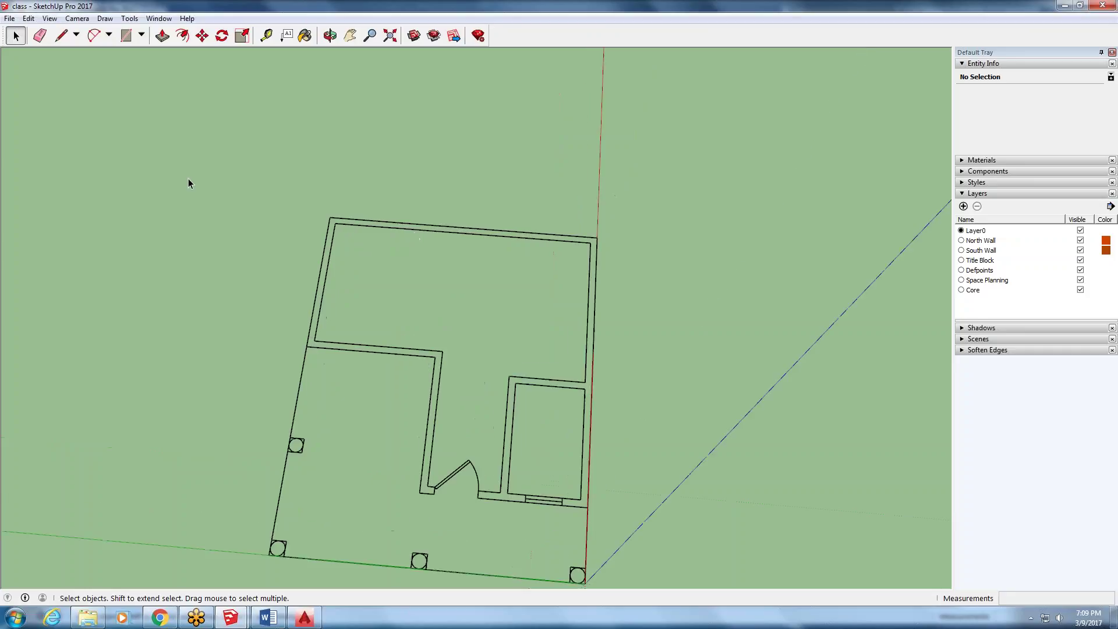
# - Draw a trial rectangle over the west wall strip, then undo it
pyautogui.click(125, 36)
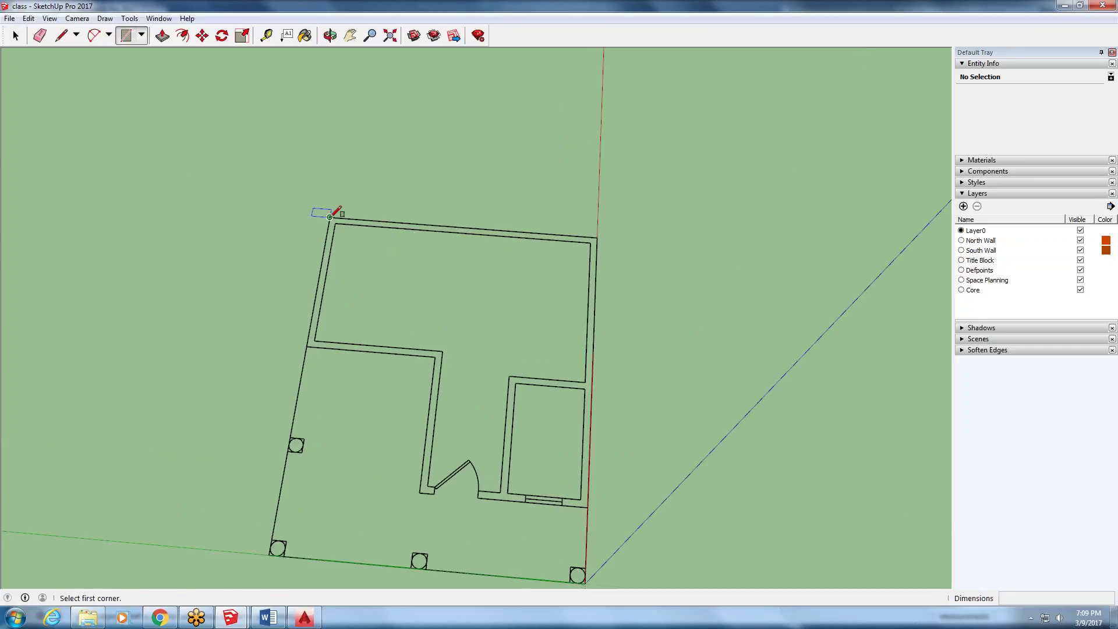
pyautogui.click(330, 217)
pyautogui.scroll(2, 318, 346)
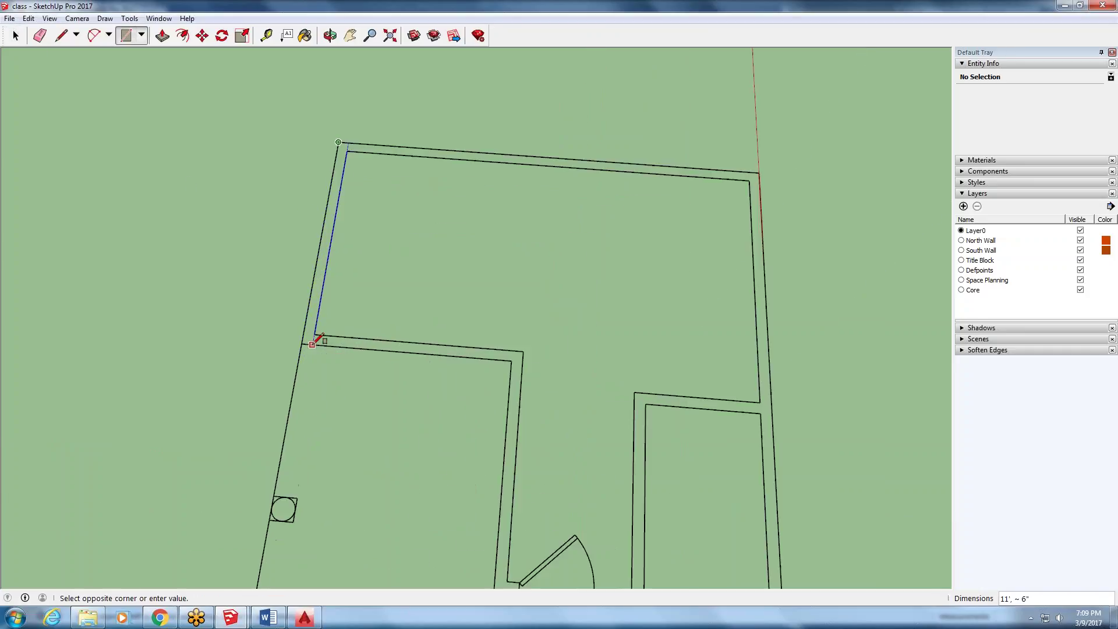
pyautogui.click(314, 336)
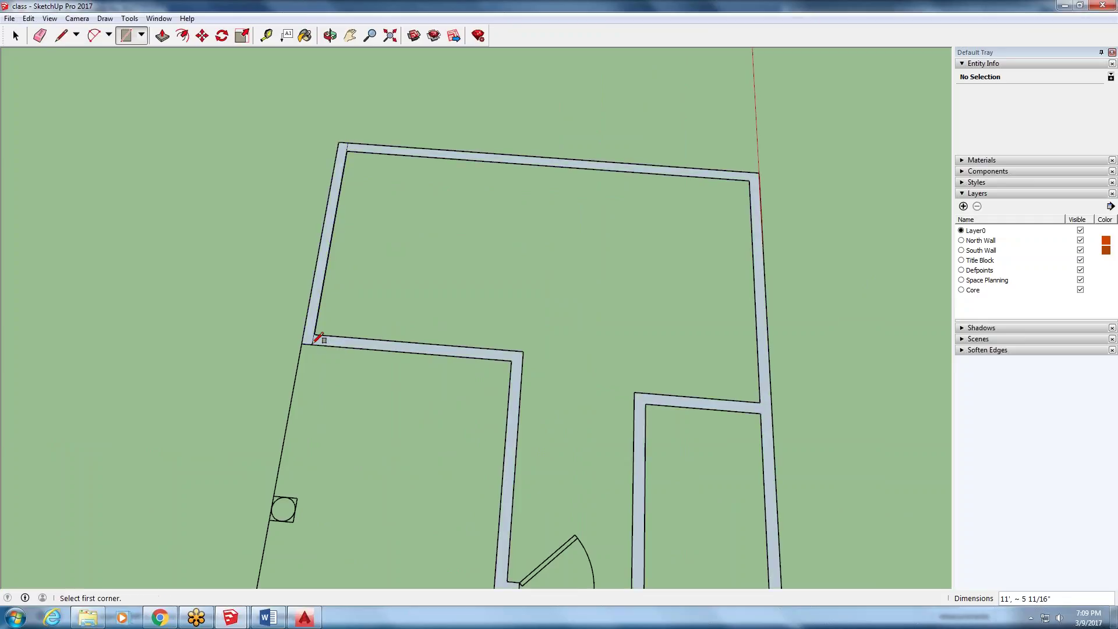
pyautogui.click(29, 18)
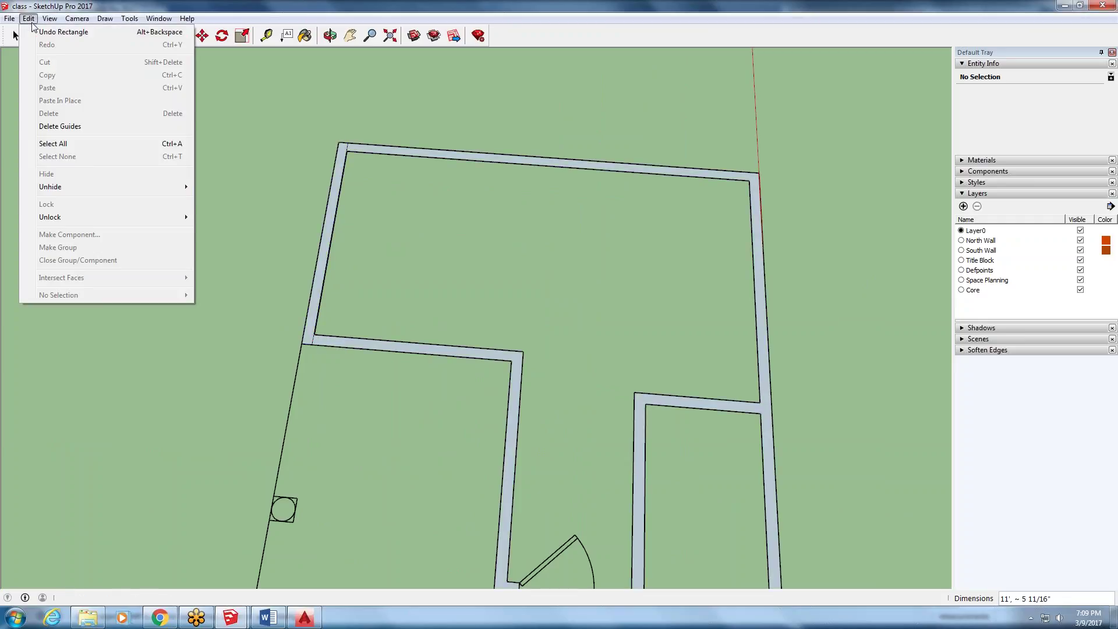
pyautogui.click(43, 26)
pyautogui.scroll(-1, 192, 108)
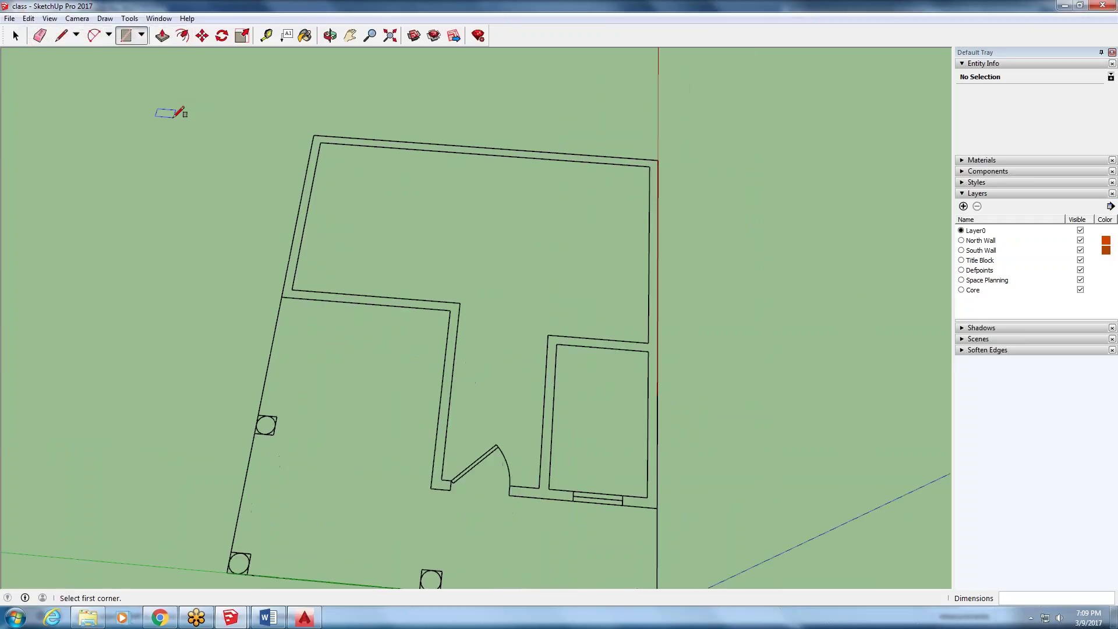
# - Delete the stray inner wall edges crossing the west wall strip
pyautogui.click(15, 36)
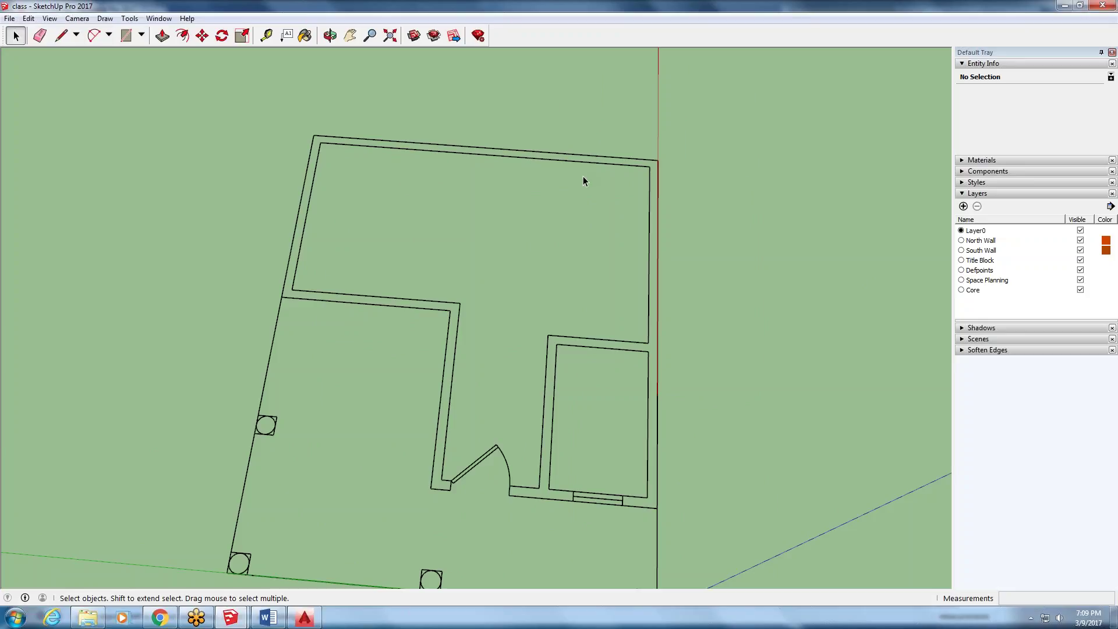
pyautogui.press('Delete')
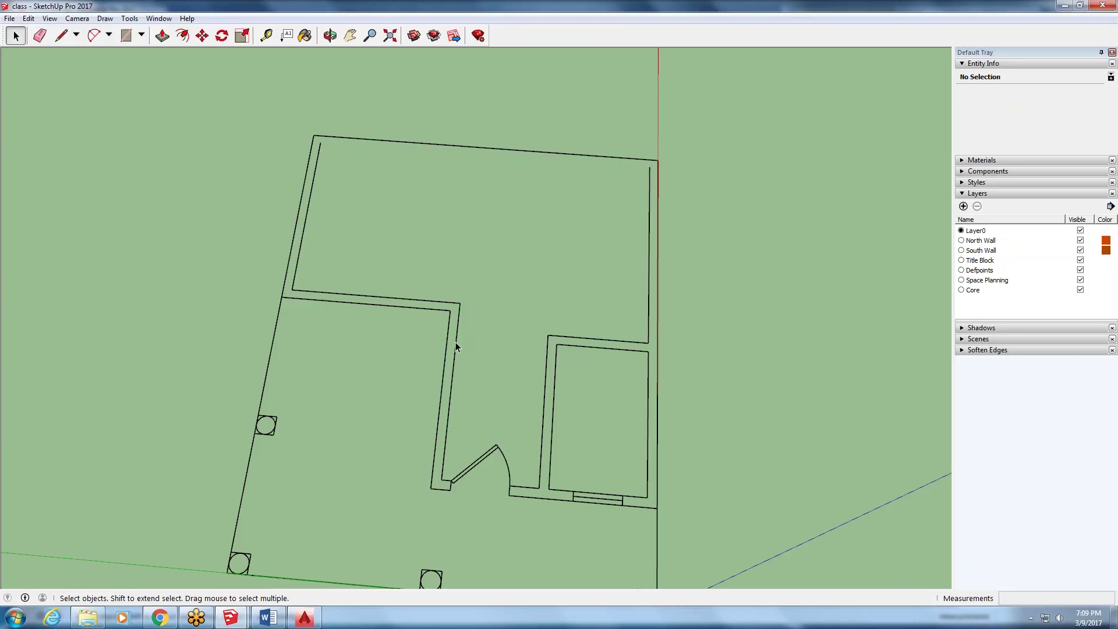
pyautogui.click(396, 299)
pyautogui.press('Delete')
# - Draw closing lines at both ends of the west wall strip so it fills as a face
pyautogui.click(62, 36)
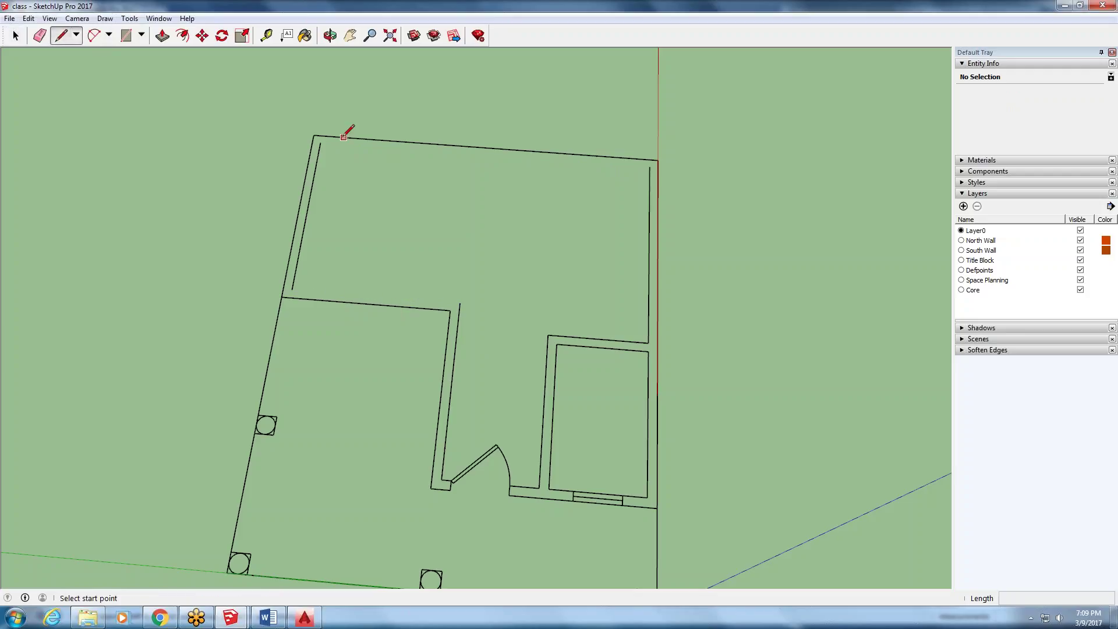
pyautogui.click(333, 136)
pyautogui.scroll(3, 325, 131)
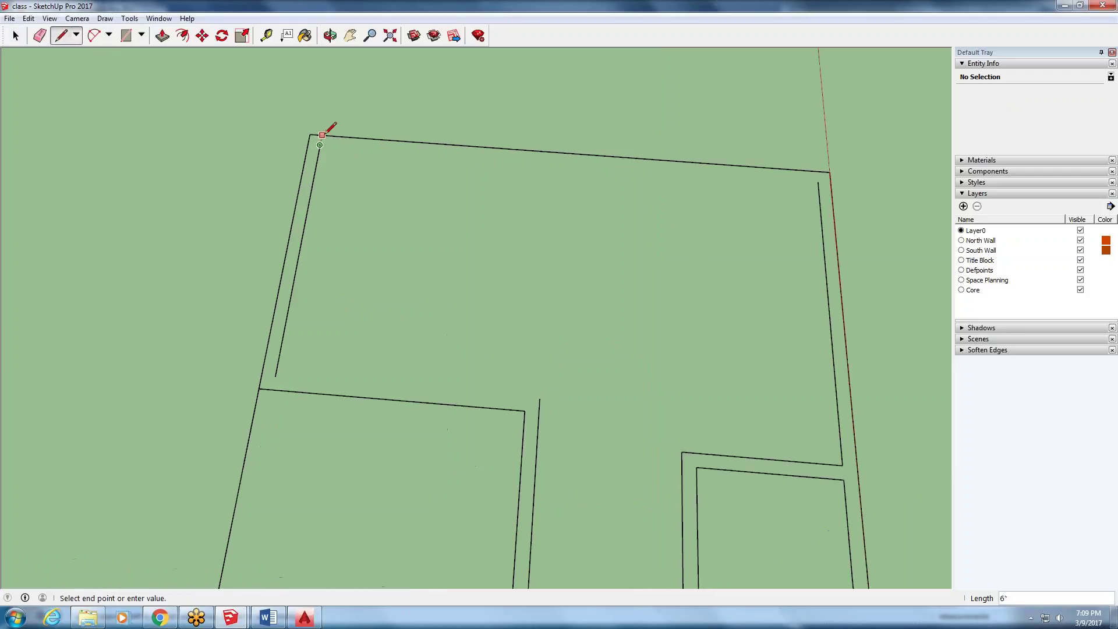
pyautogui.scroll(-2, 321, 127)
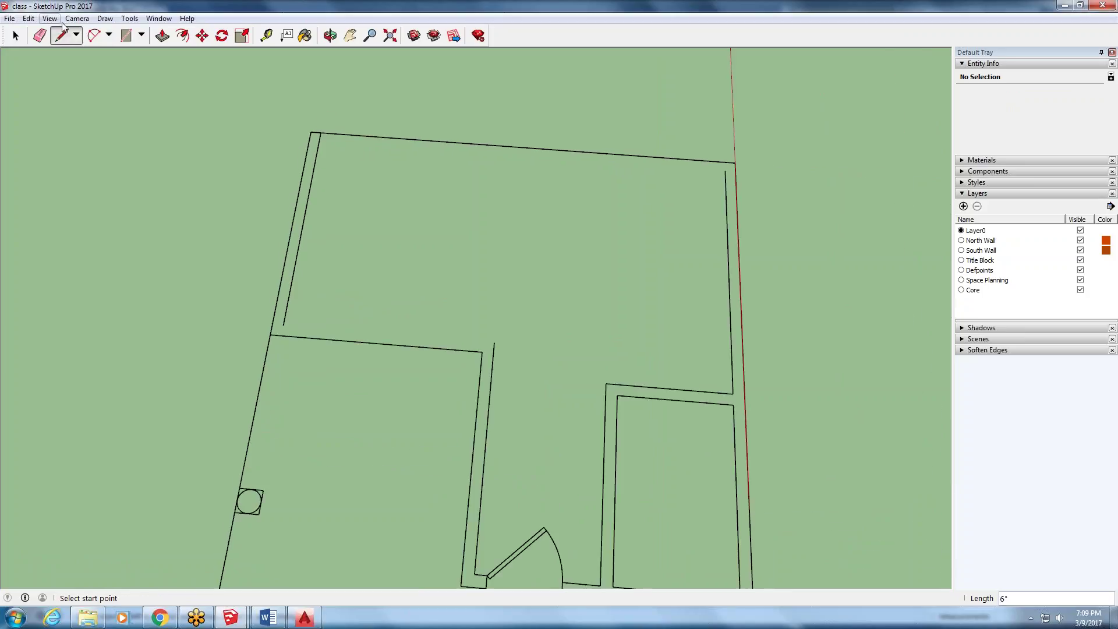
pyautogui.click(283, 325)
pyautogui.click(284, 335)
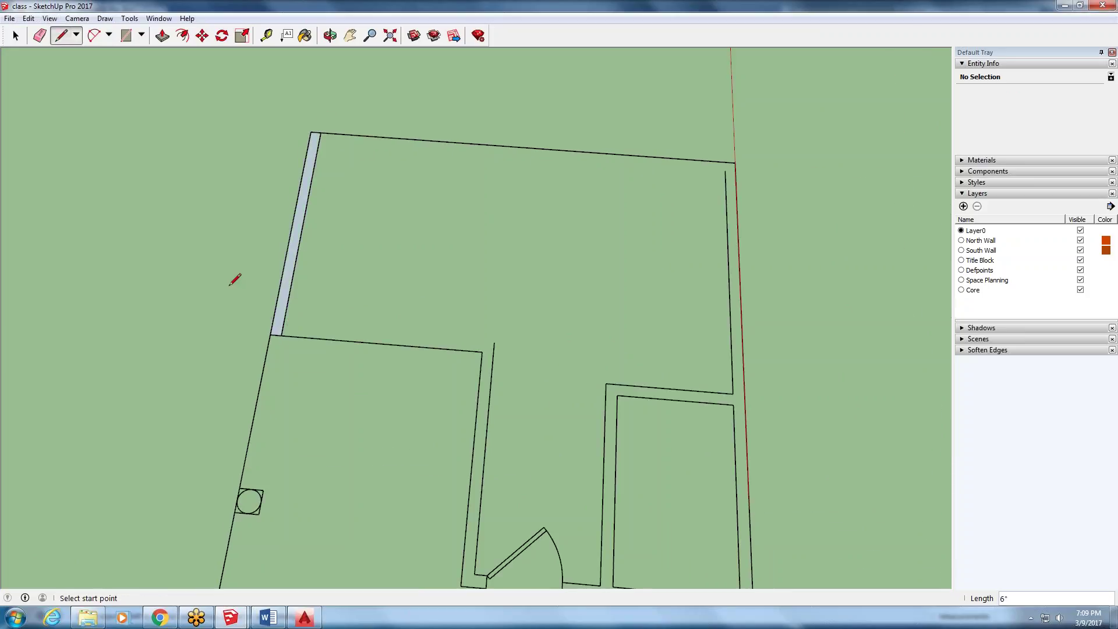
pyautogui.scroll(-2, 187, 249)
pyautogui.scroll(1, 194, 246)
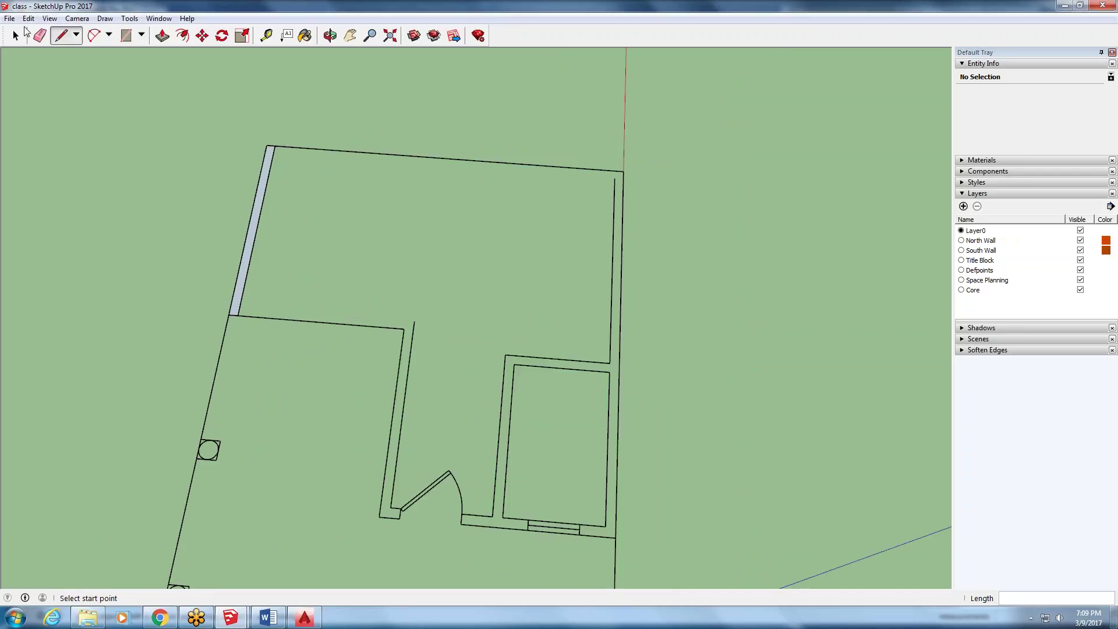
# - Select the west wall face with its edges and make it a group
pyautogui.click(15, 36)
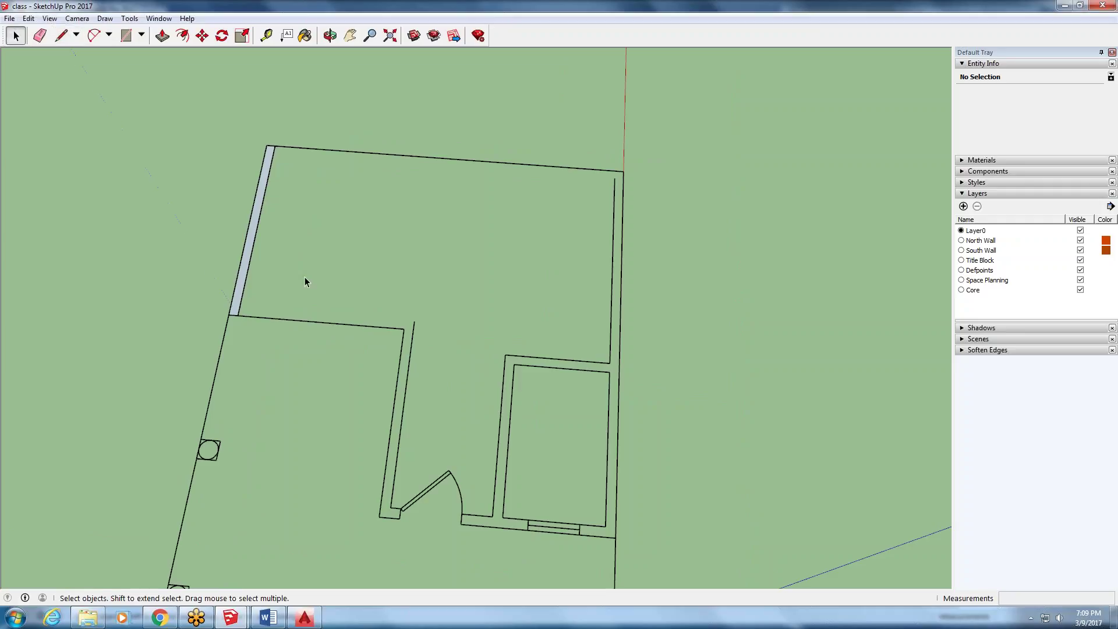
pyautogui.tripleClick(246, 264)
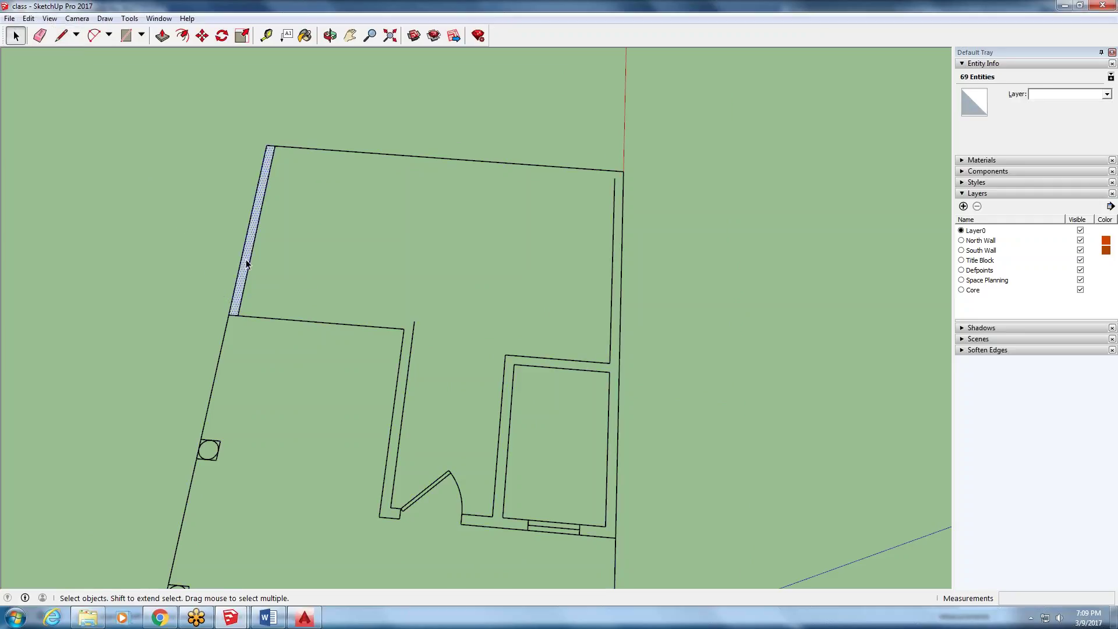
pyautogui.doubleClick(247, 264)
pyautogui.moveTo(247, 281); pyautogui.dragTo(215, 420, button='middle')
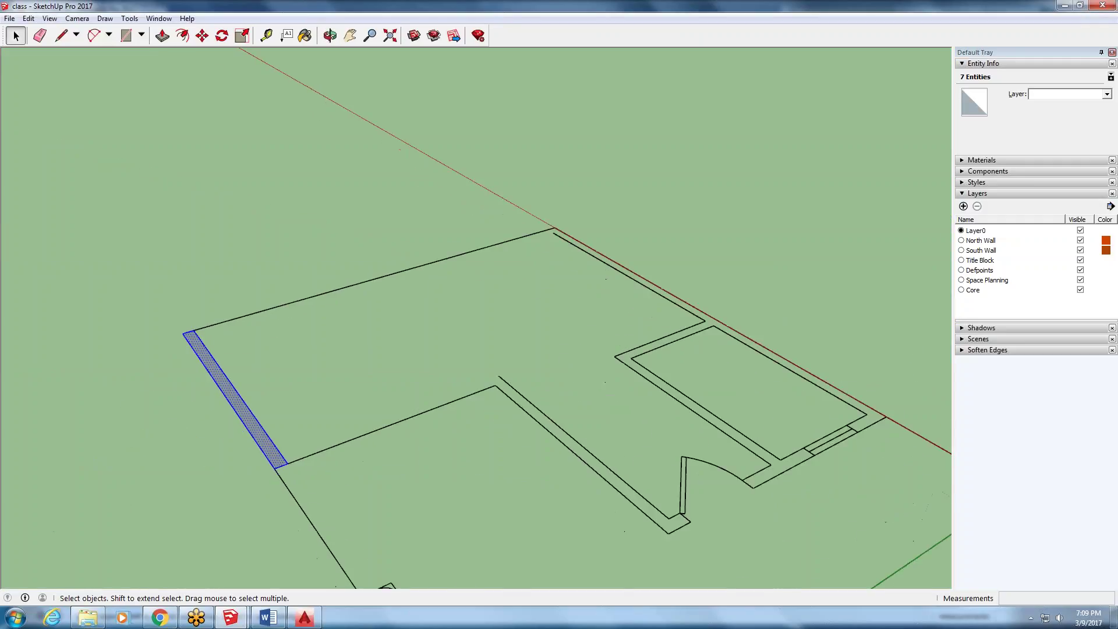
pyautogui.scroll(2, 215, 422)
pyautogui.rightClick(253, 430)
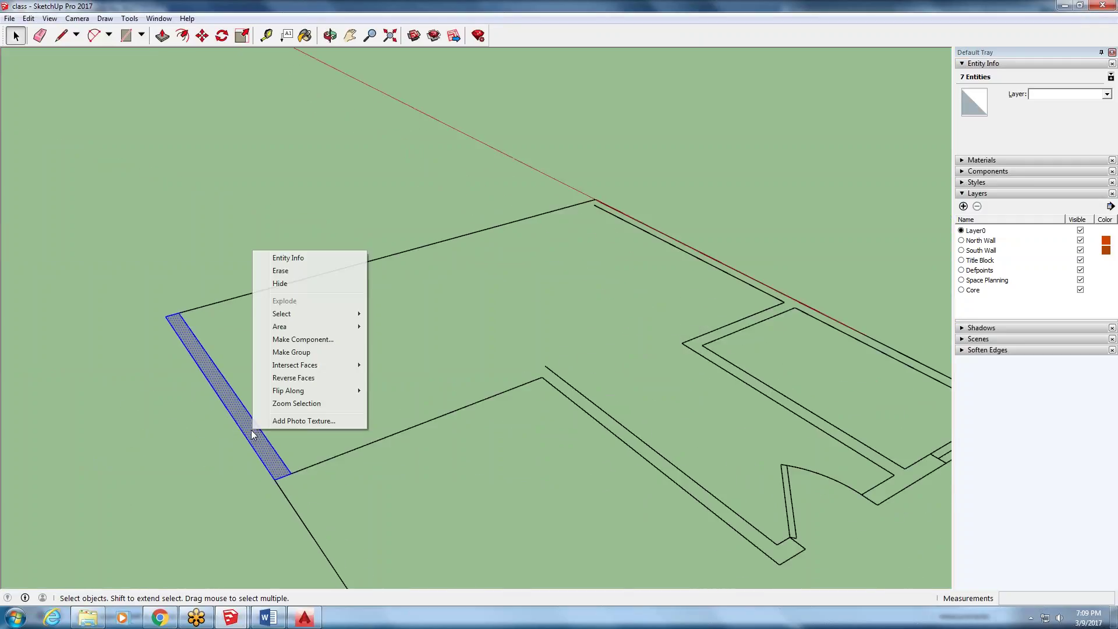
pyautogui.click(292, 352)
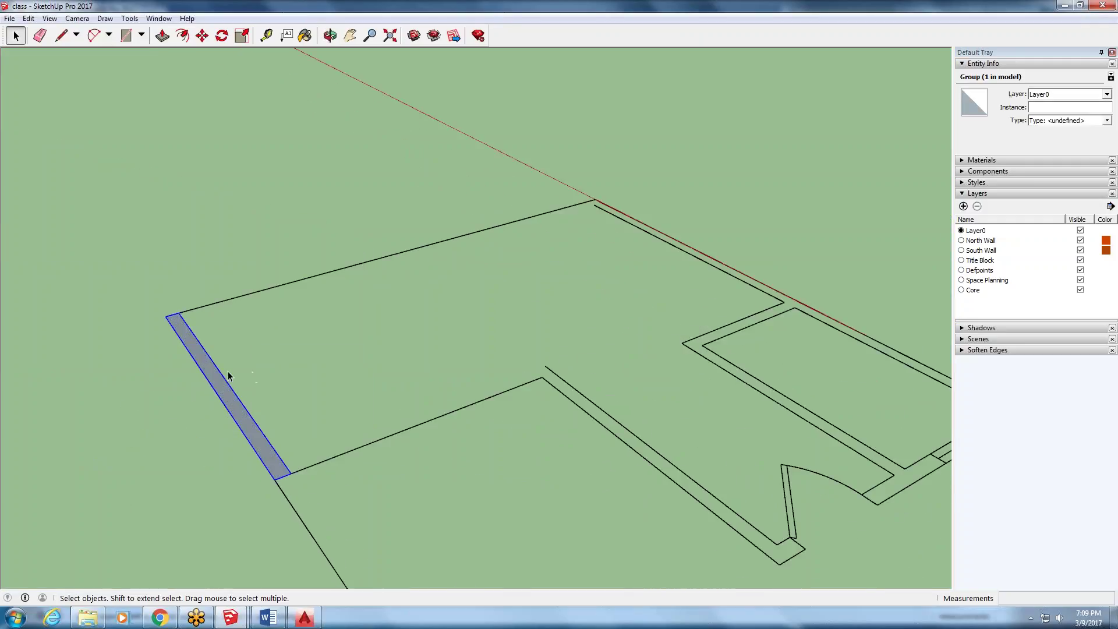
# - Inside the group, push/pull the wall face up 8 feet, then exit the group
pyautogui.doubleClick(221, 398)
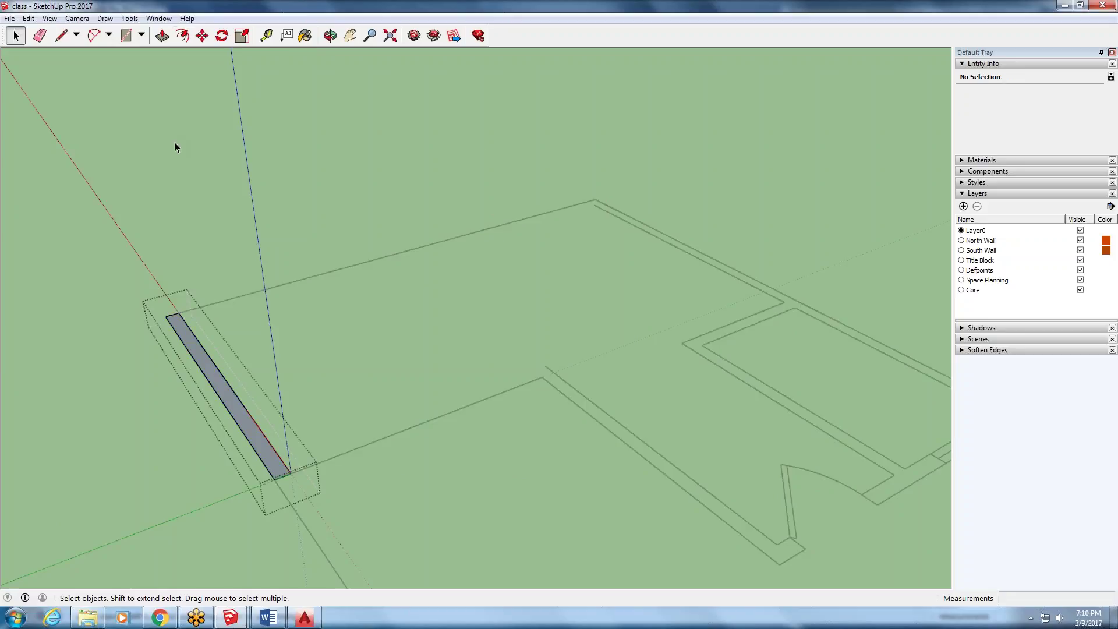
pyautogui.click(162, 36)
pyautogui.moveTo(254, 434); pyautogui.dragTo(221, 224)
pyautogui.write('8')
pyautogui.press('Return')
pyautogui.scroll(-4, 192, 212)
pyautogui.click(16, 34)
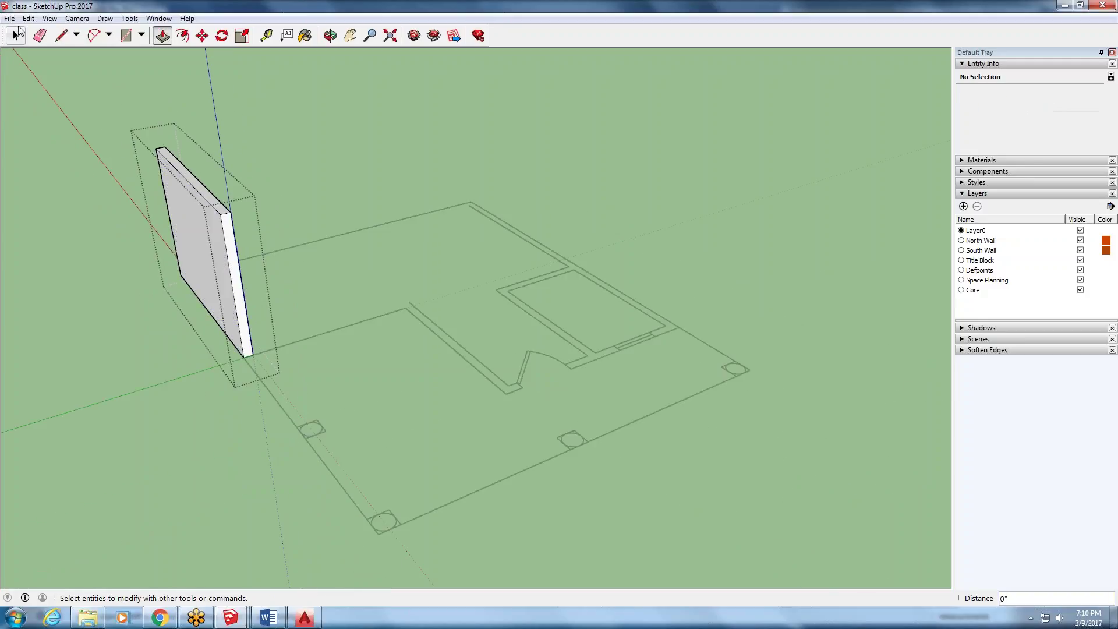
pyautogui.click(17, 34)
pyautogui.press('Escape')
pyautogui.moveTo(231, 284); pyautogui.dragTo(318, 162, button='middle')
pyautogui.scroll(2, 320, 160)
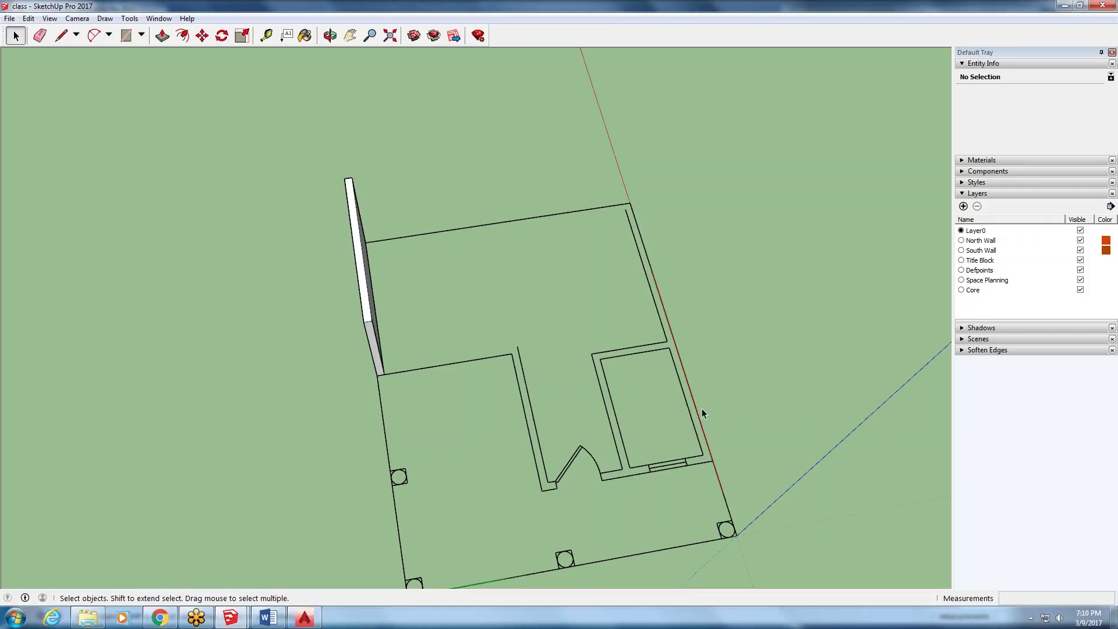
# - Assign the extruded wall group to the North Wall layer
pyautogui.moveTo(260, 343); pyautogui.dragTo(524, 204, button='middle')
pyautogui.click(375, 332)
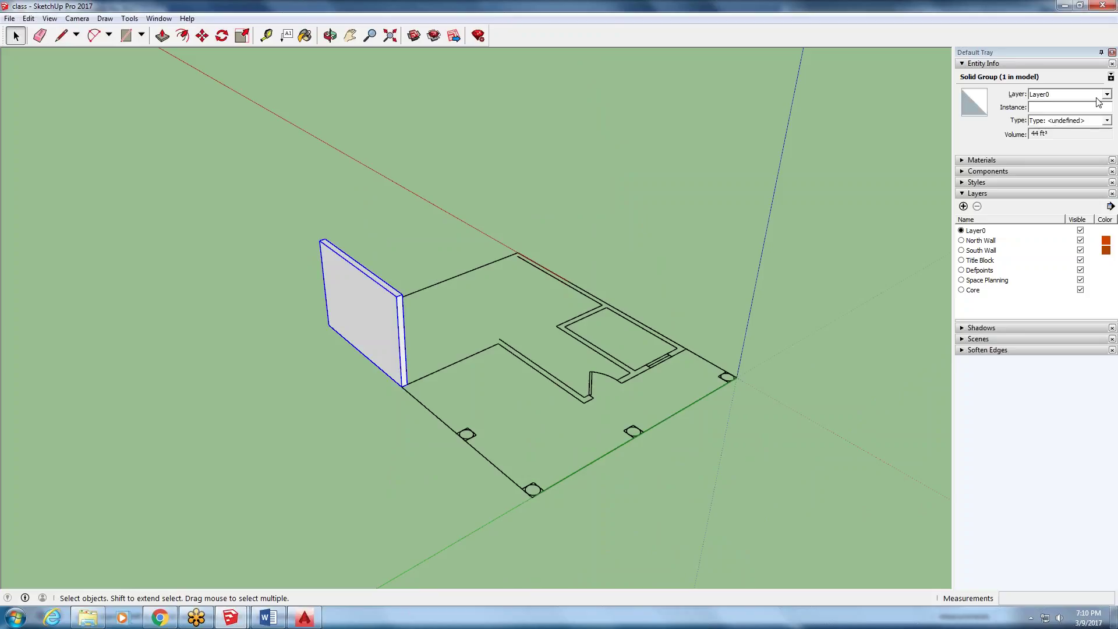
pyautogui.click(1106, 95)
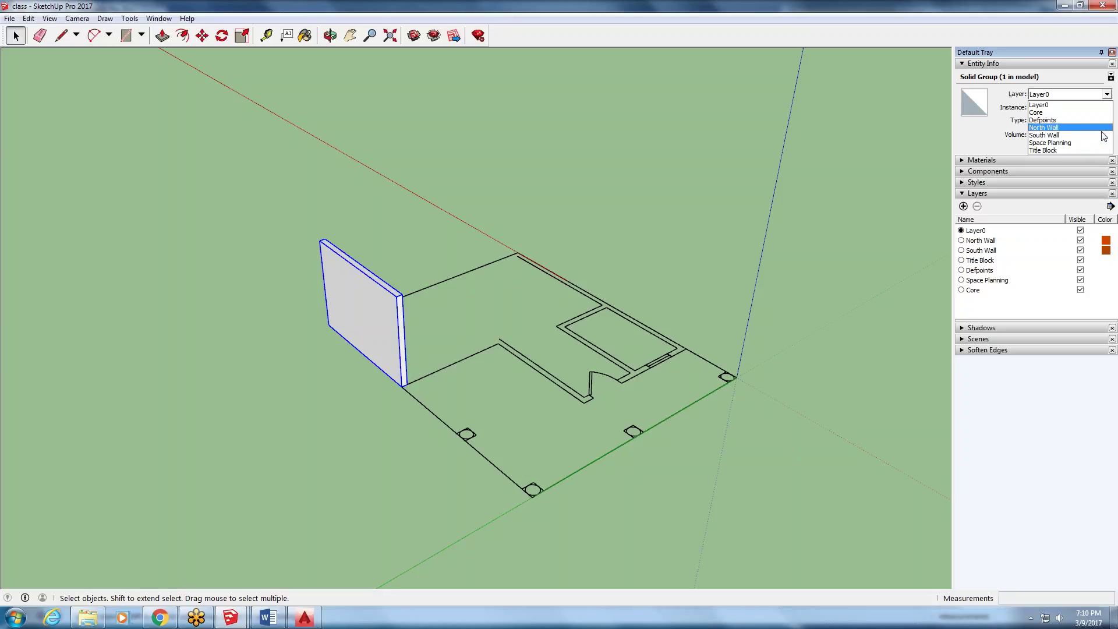
pyautogui.click(1102, 128)
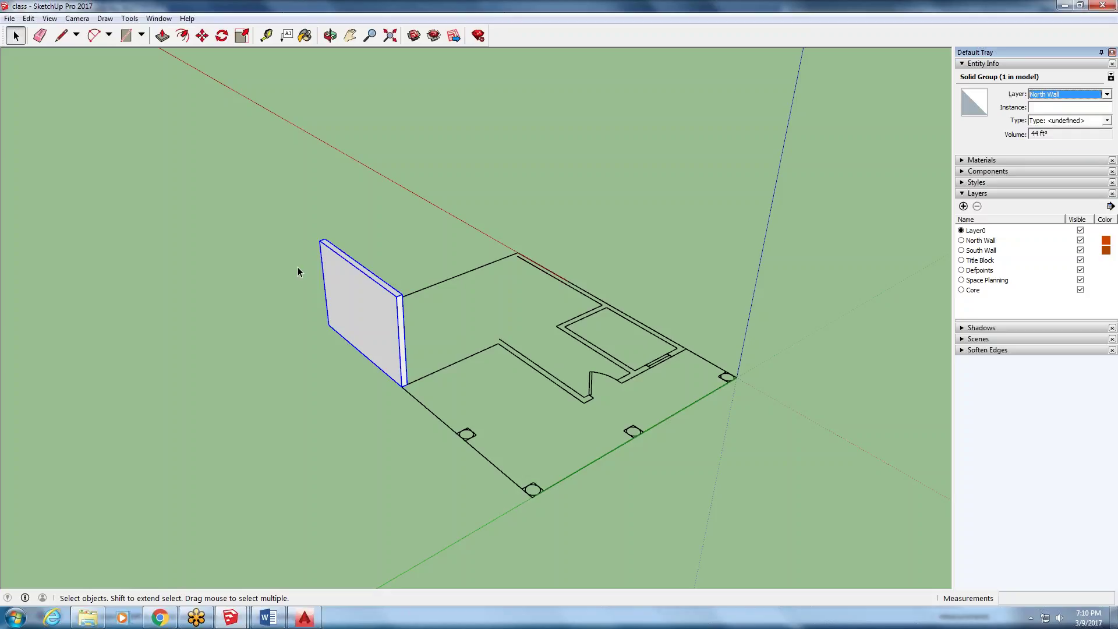
pyautogui.click(190, 157)
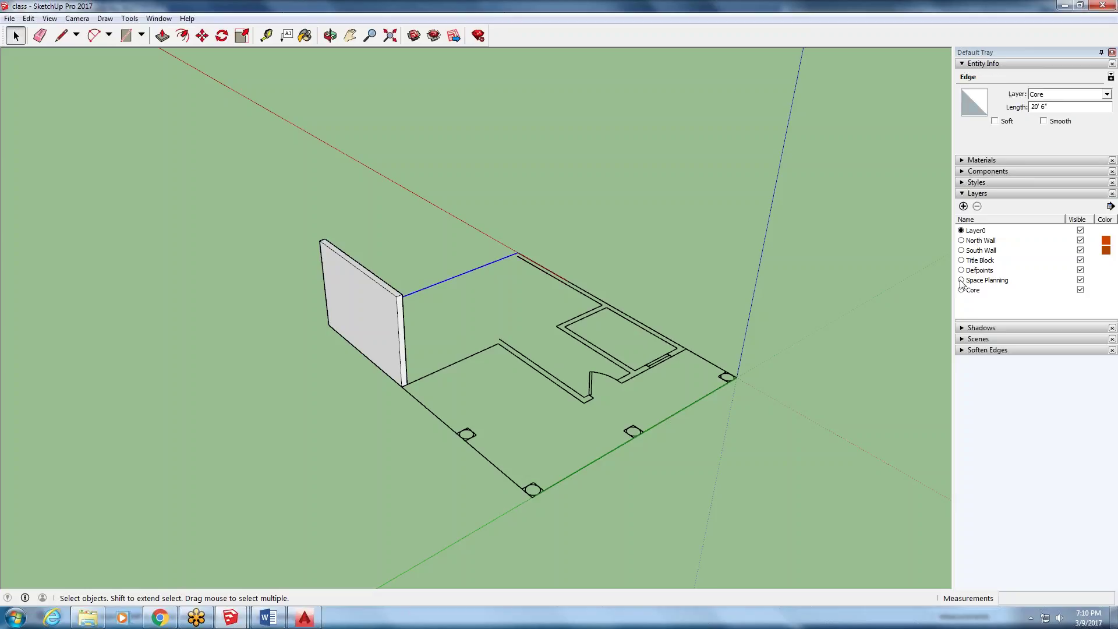
pyautogui.click(352, 310)
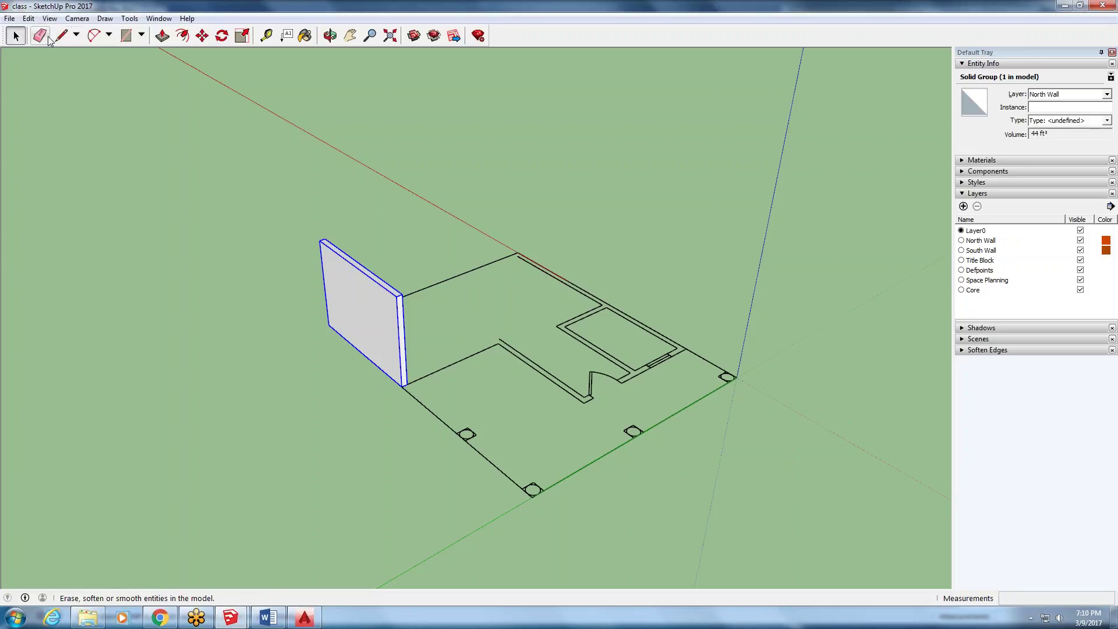
# - Inside the wall group, delete the leftover vertical edges on its face
pyautogui.moveTo(407, 315); pyautogui.dragTo(578, 373, button='middle')
pyautogui.scroll(3, 585, 381)
pyautogui.scroll(-5, 581, 365)
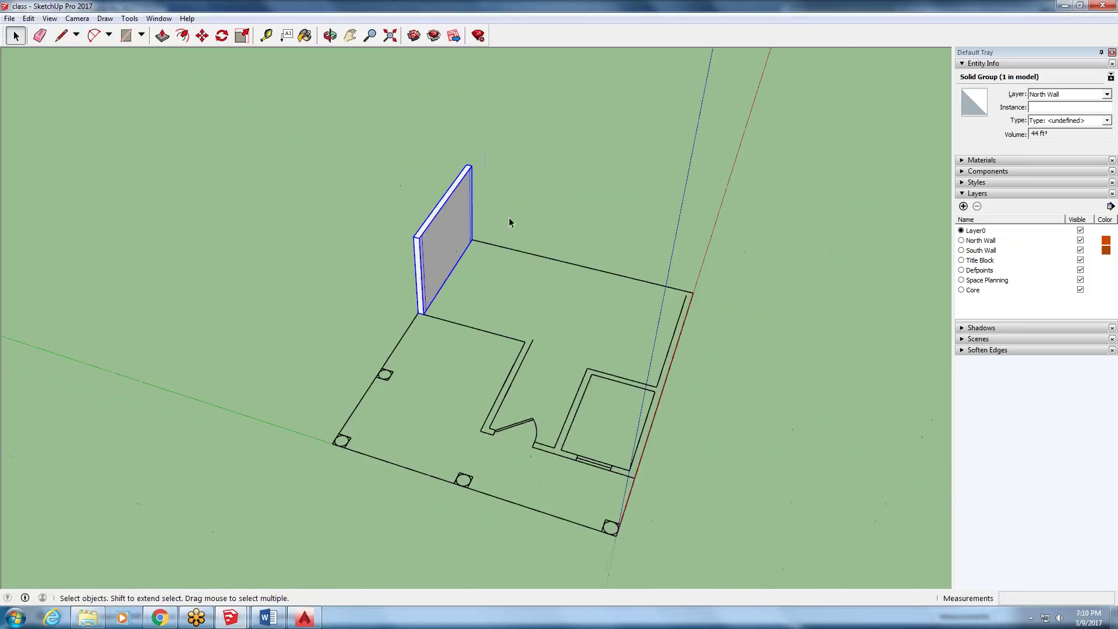
pyautogui.moveTo(524, 249); pyautogui.dragTo(314, 175, button='middle')
pyautogui.scroll(5, 478, 186)
pyautogui.scroll(2, 478, 185)
pyautogui.scroll(-3, 314, 174)
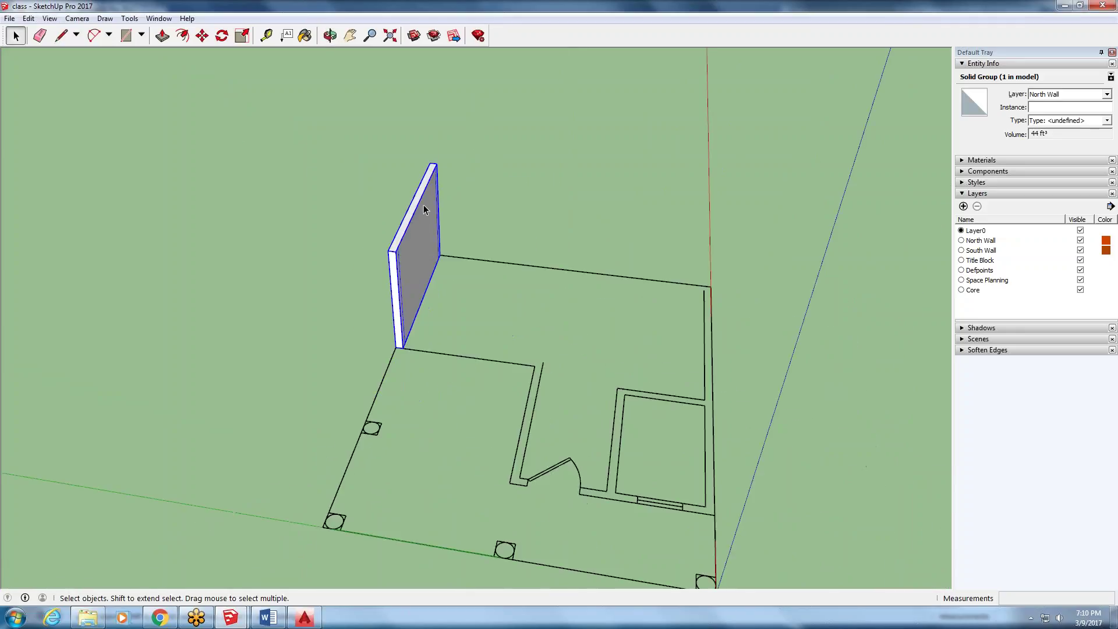
pyautogui.scroll(3, 449, 252)
pyautogui.moveTo(358, 256); pyautogui.dragTo(140, 291, button='middle')
pyautogui.doubleClick(492, 238)
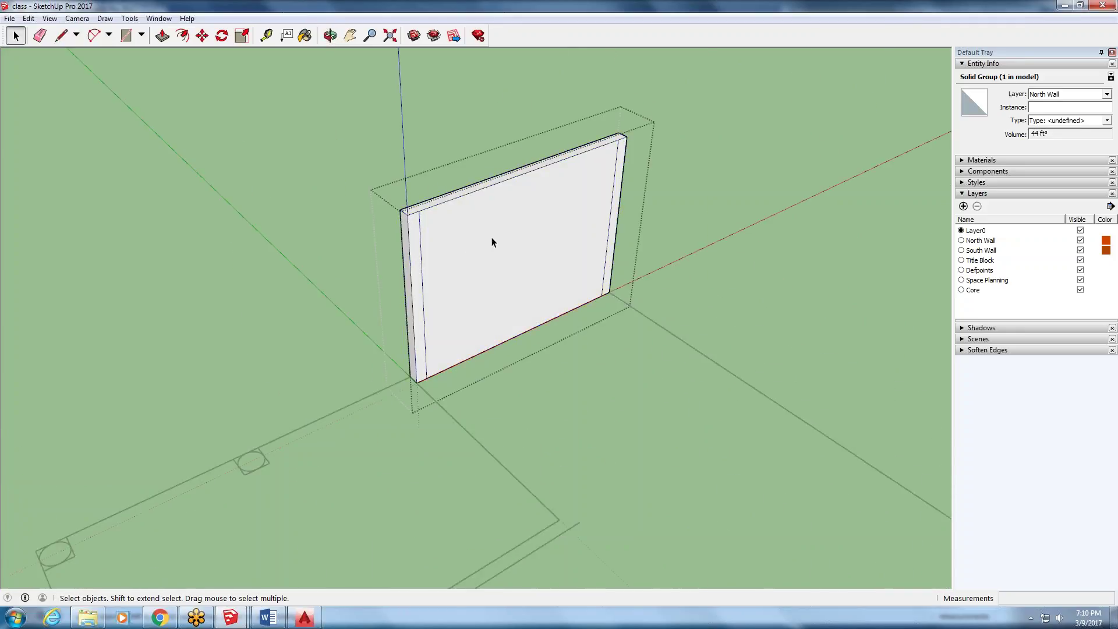
pyautogui.click(420, 228)
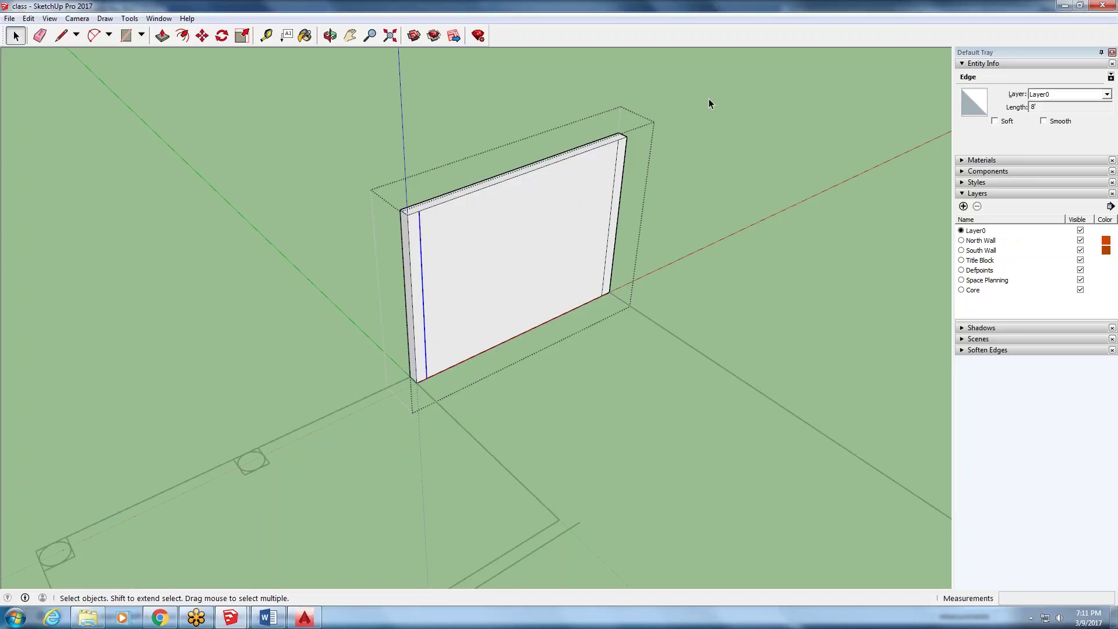
pyautogui.press('Delete')
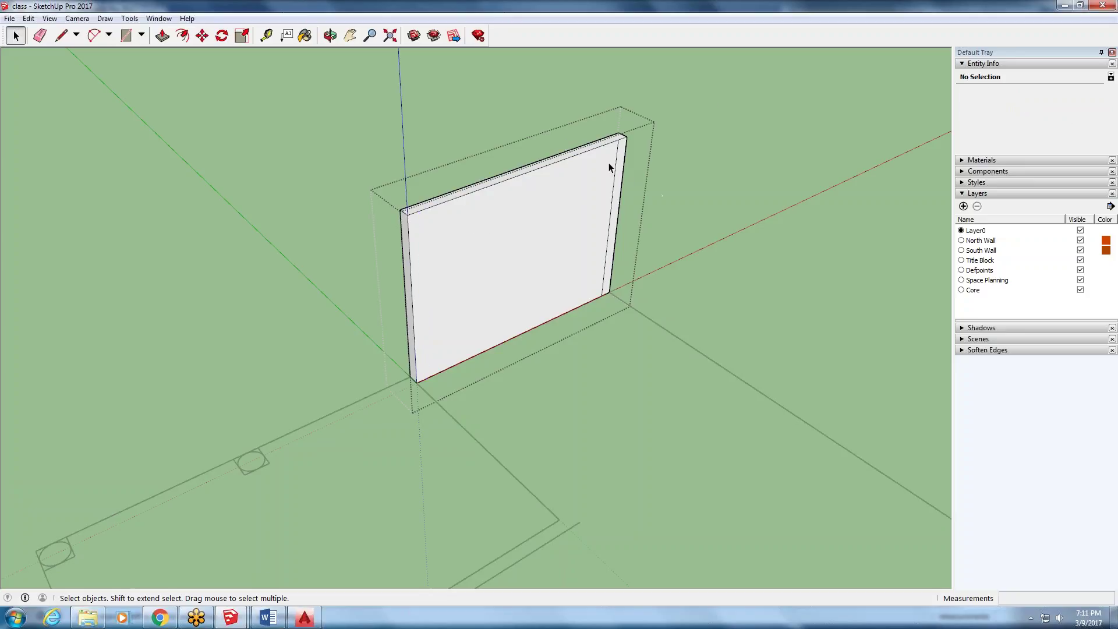
pyautogui.click(616, 156)
pyautogui.moveTo(613, 165); pyautogui.dragTo(545, 210, button='middle')
# - From a top view, delete both top edge lines of the small right-hand room
pyautogui.moveTo(520, 255); pyautogui.dragTo(553, 314, button='middle')
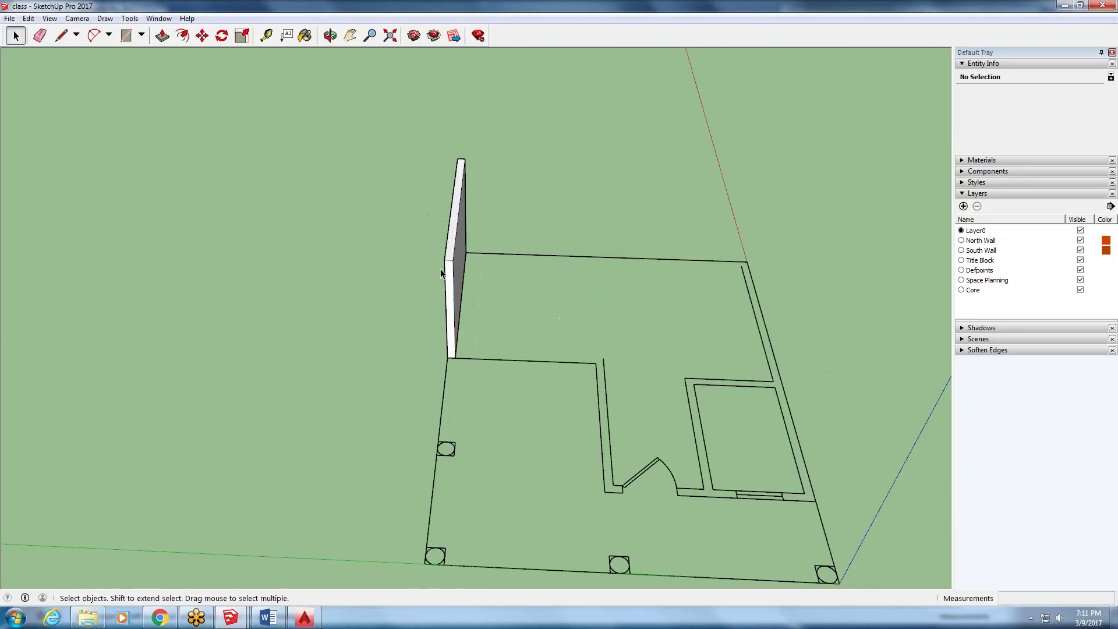
pyautogui.scroll(-2, 443, 270)
pyautogui.scroll(4, 561, 278)
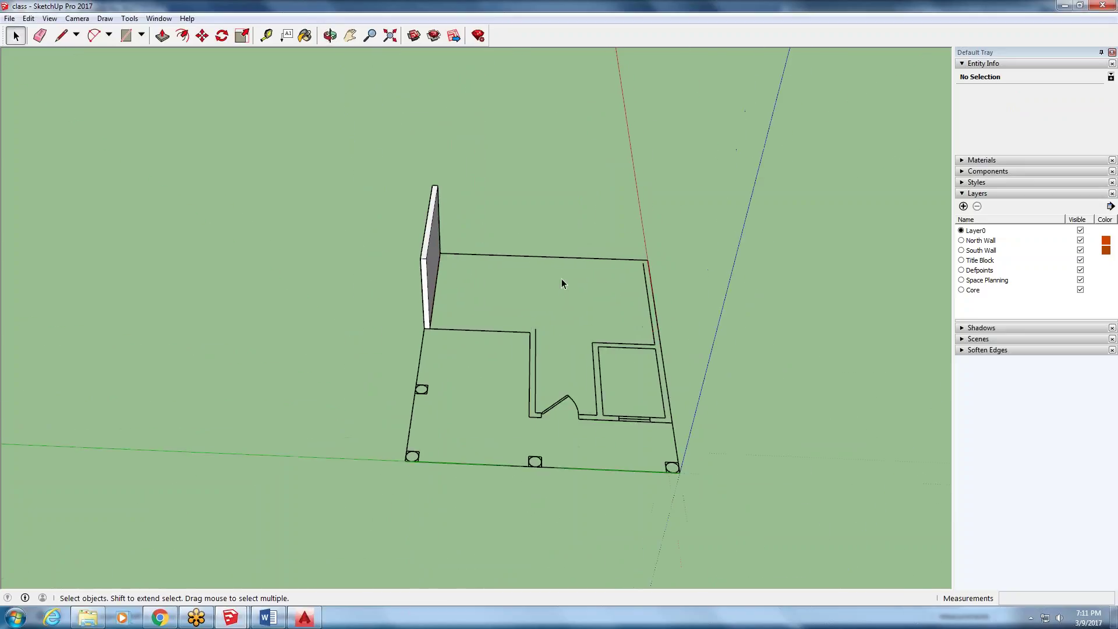
pyautogui.scroll(-3, 632, 275)
pyautogui.scroll(5, 652, 373)
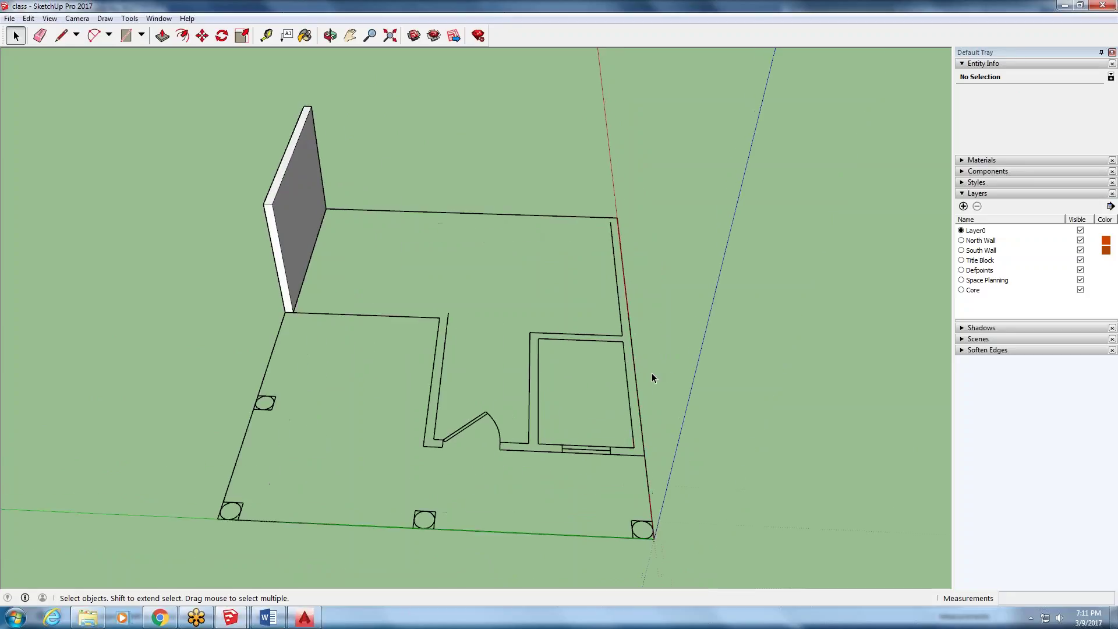
pyautogui.click(611, 331)
pyautogui.press('Delete')
pyautogui.click(605, 338)
pyautogui.press('Delete')
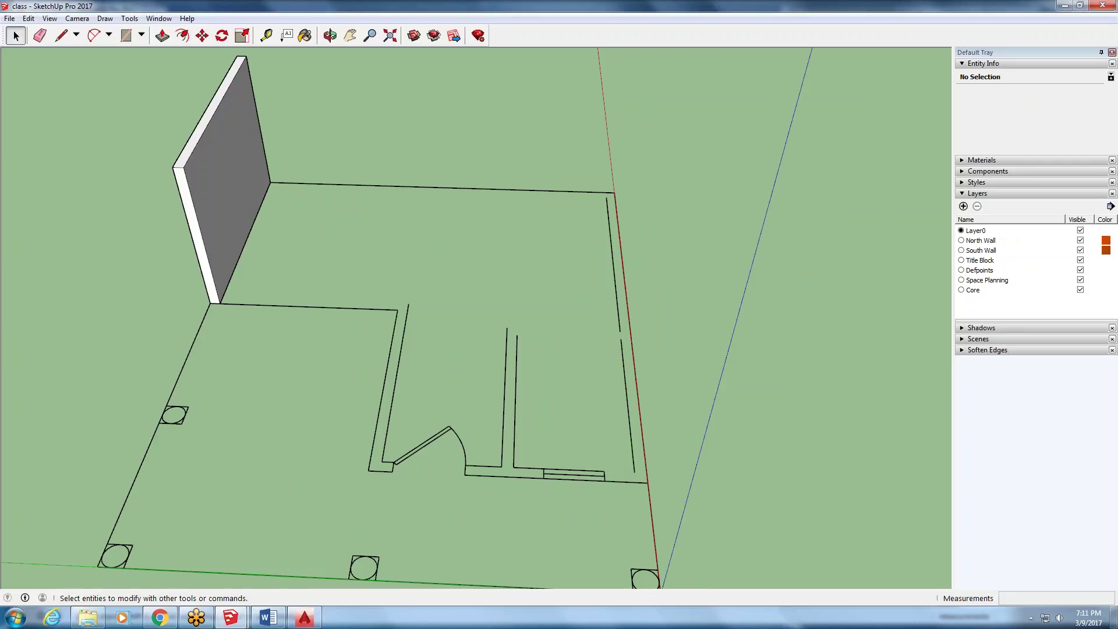
pyautogui.click(61, 35)
# - Trace lines along the wall strip on the red axis to close it into a face
pyautogui.click(606, 197)
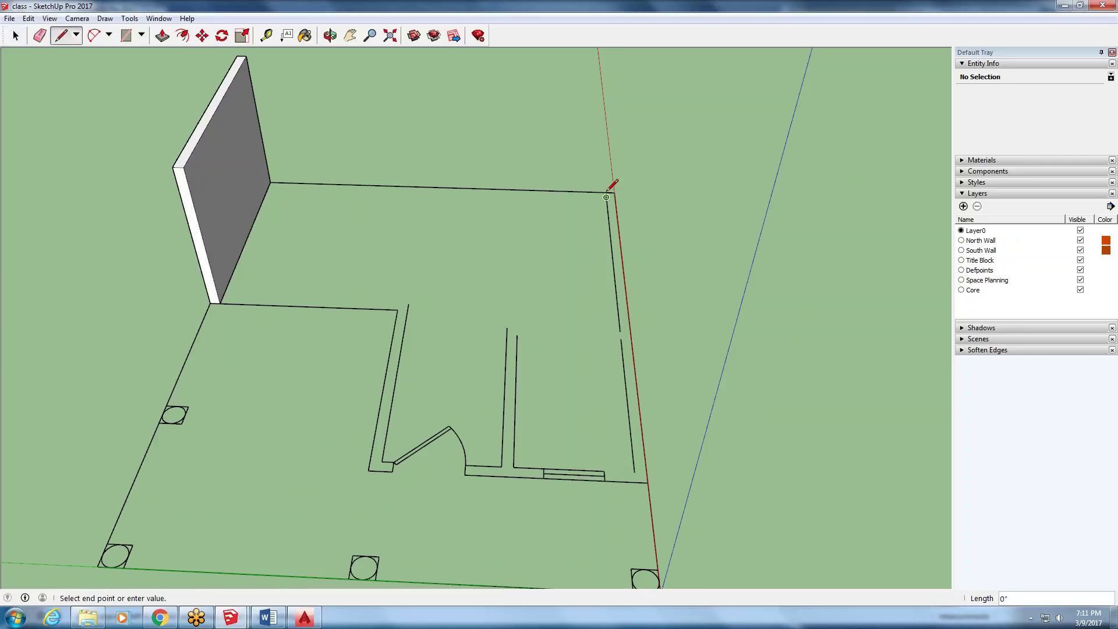
pyautogui.scroll(4, 606, 195)
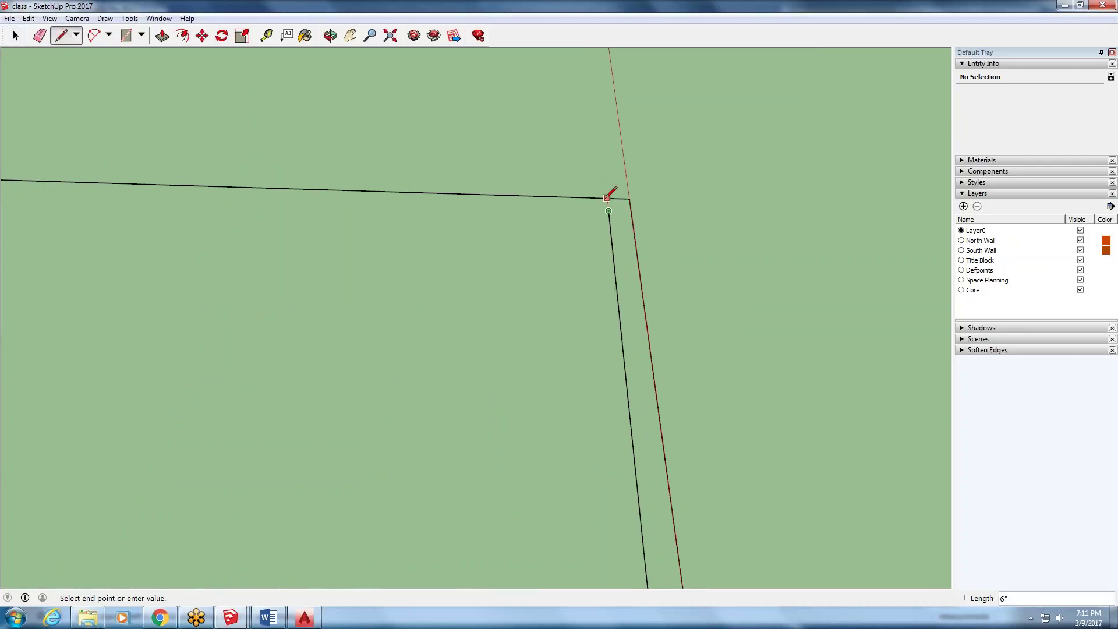
pyautogui.scroll(-3, 599, 175)
pyautogui.press('Escape')
pyautogui.scroll(-3, 408, 262)
pyautogui.scroll(4, 536, 337)
pyautogui.click(532, 348)
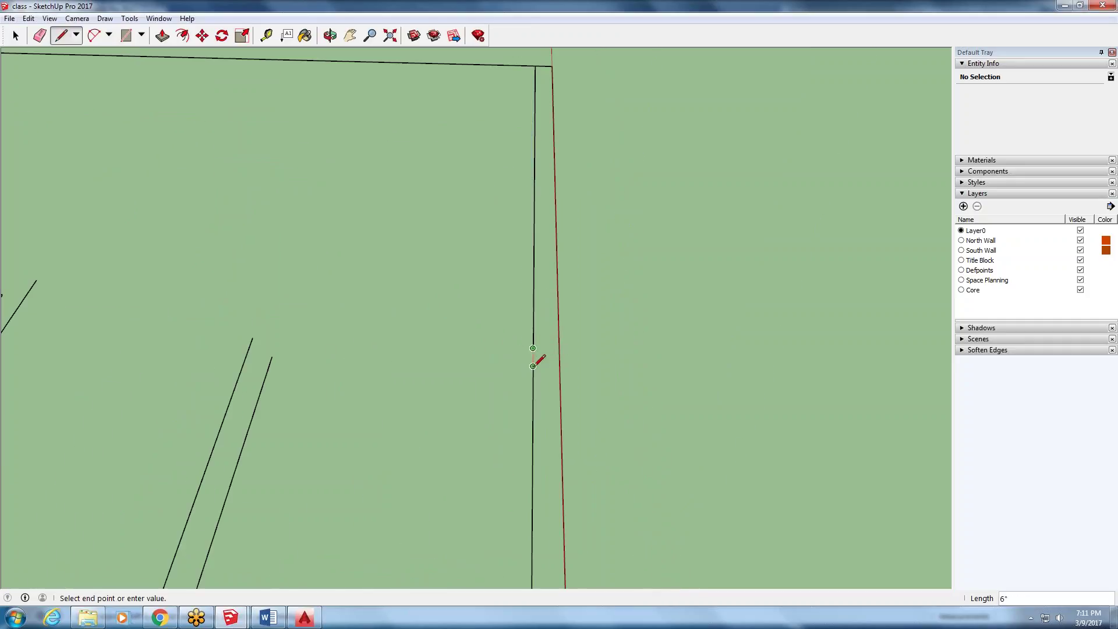
pyautogui.scroll(-2, 532, 365)
pyautogui.press('Escape')
pyautogui.scroll(3, 532, 492)
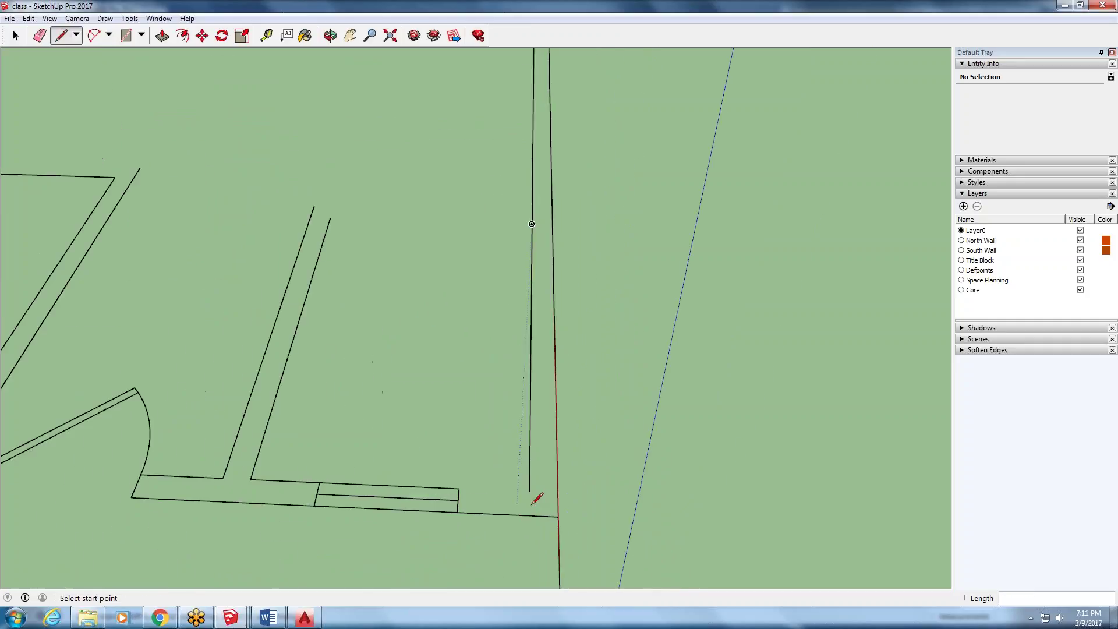
pyautogui.scroll(-4, 531, 509)
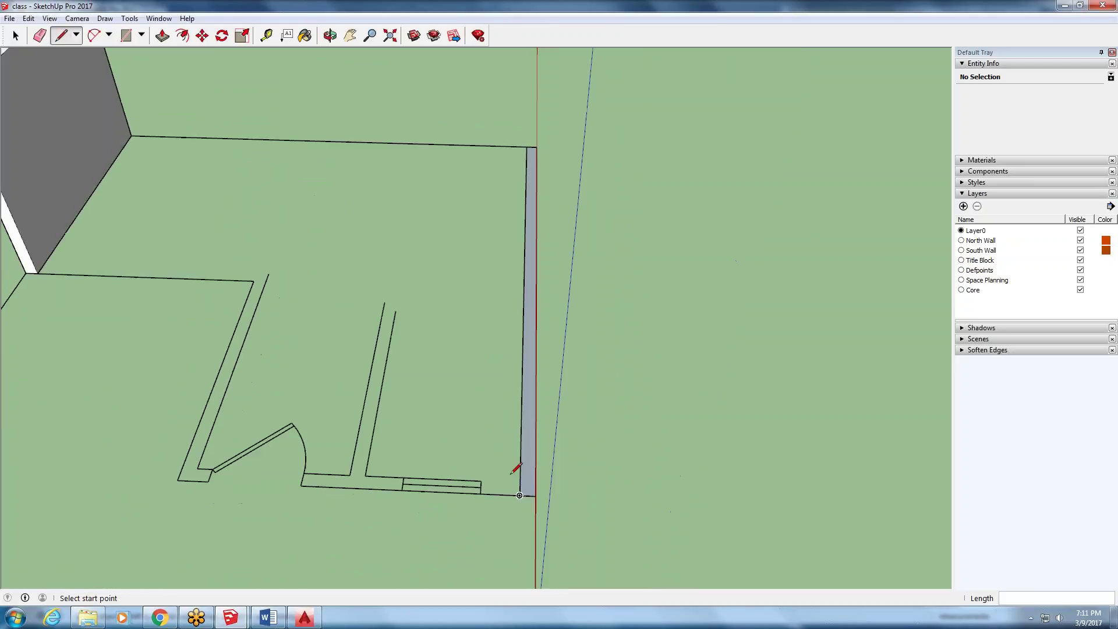
# - Select the thin traced wall face together with its boundary edges
pyautogui.click(15, 35)
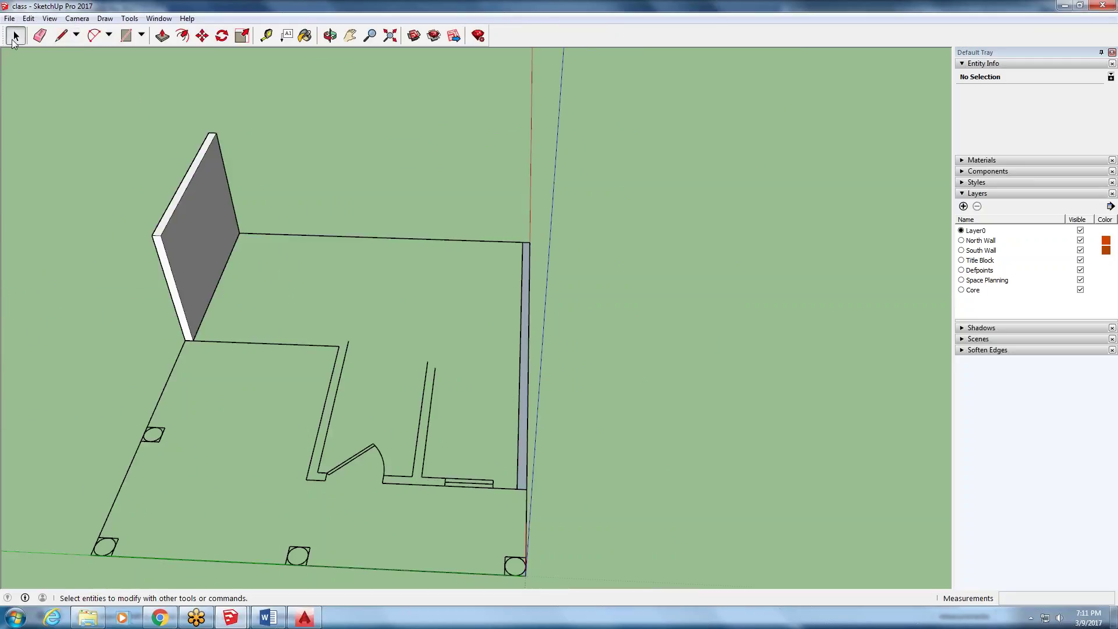
pyautogui.tripleClick(523, 386)
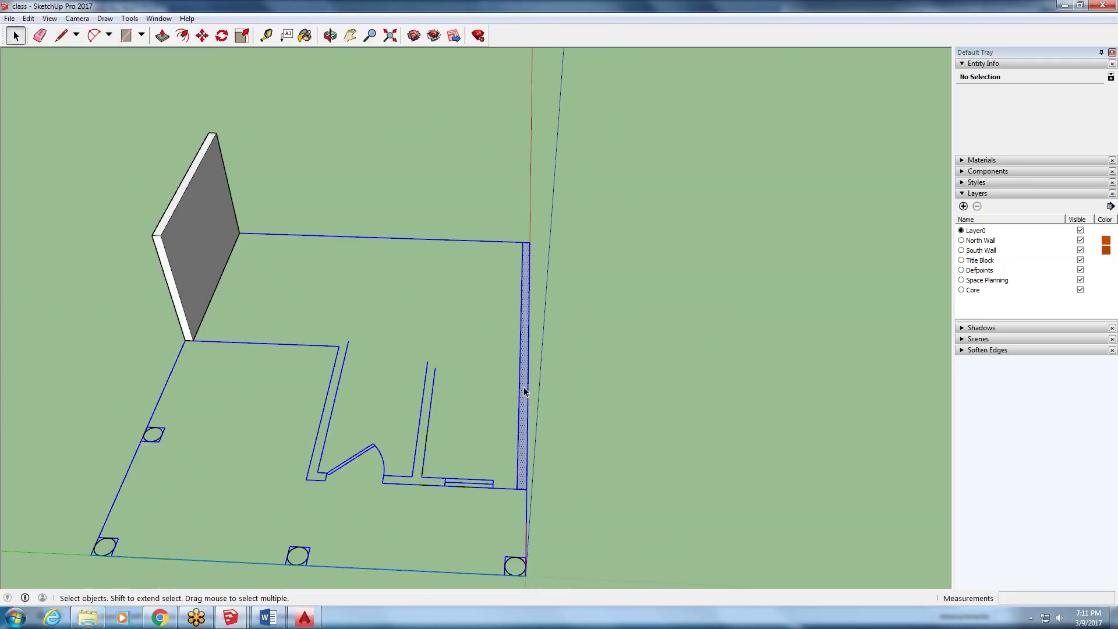
pyautogui.click(523, 391)
pyautogui.doubleClick(523, 391)
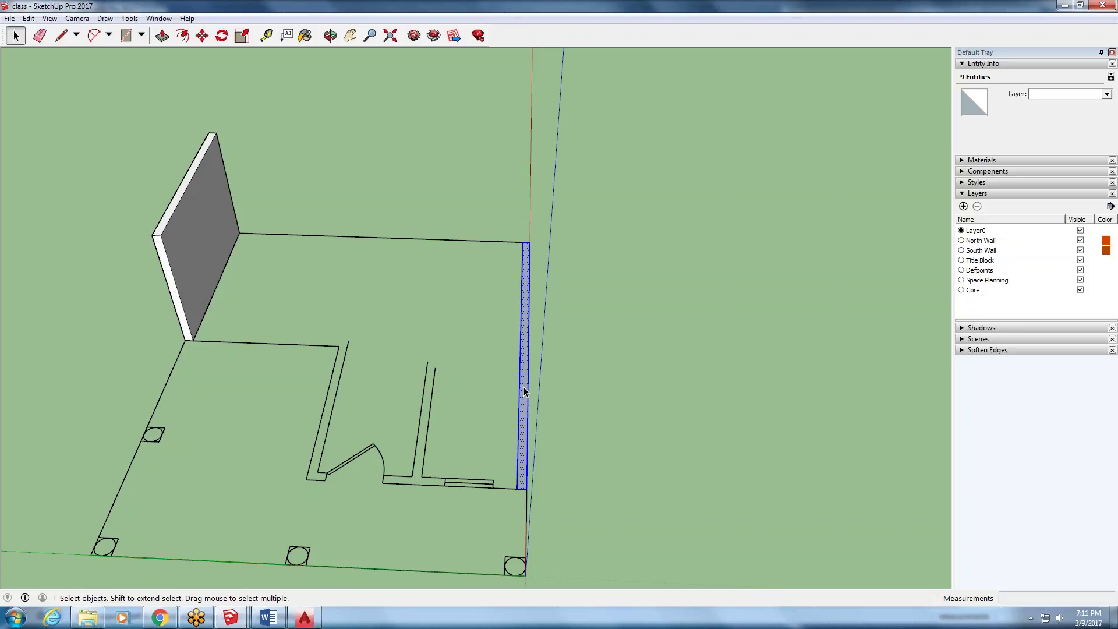
# - Turn the selected wall face and edges into a group
pyautogui.rightClick(524, 391)
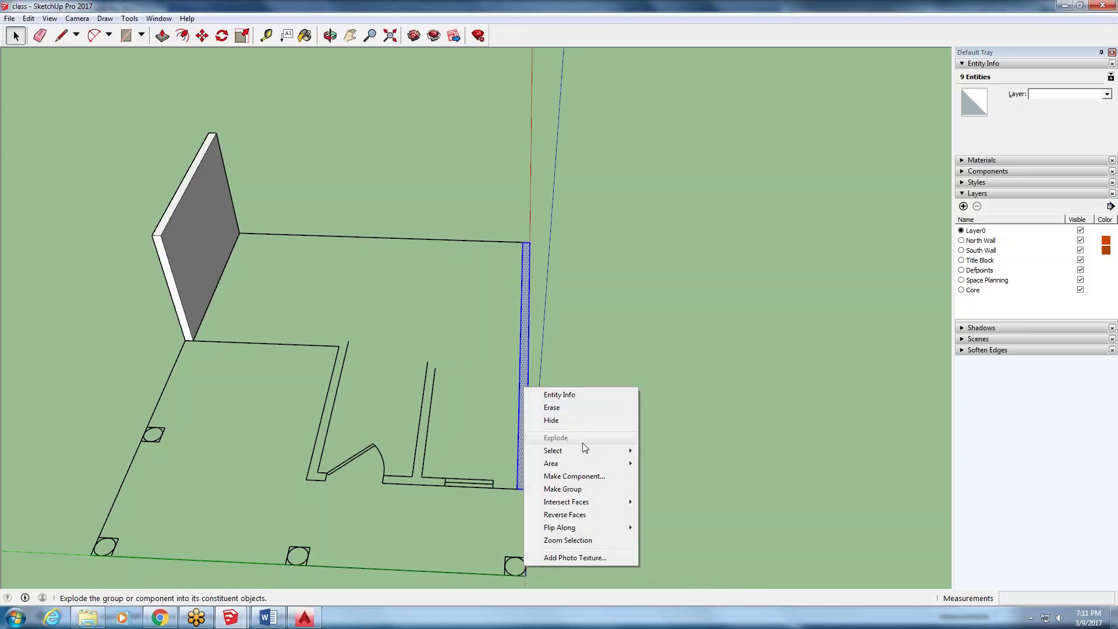
pyautogui.click(589, 494)
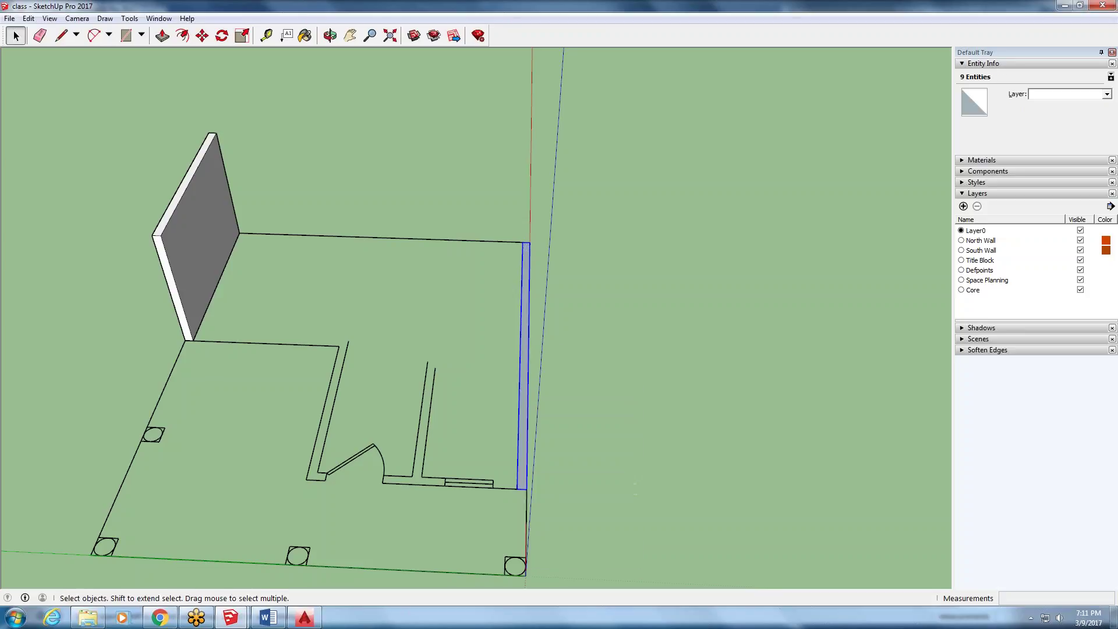
pyautogui.moveTo(562, 349); pyautogui.dragTo(392, 469, button='middle')
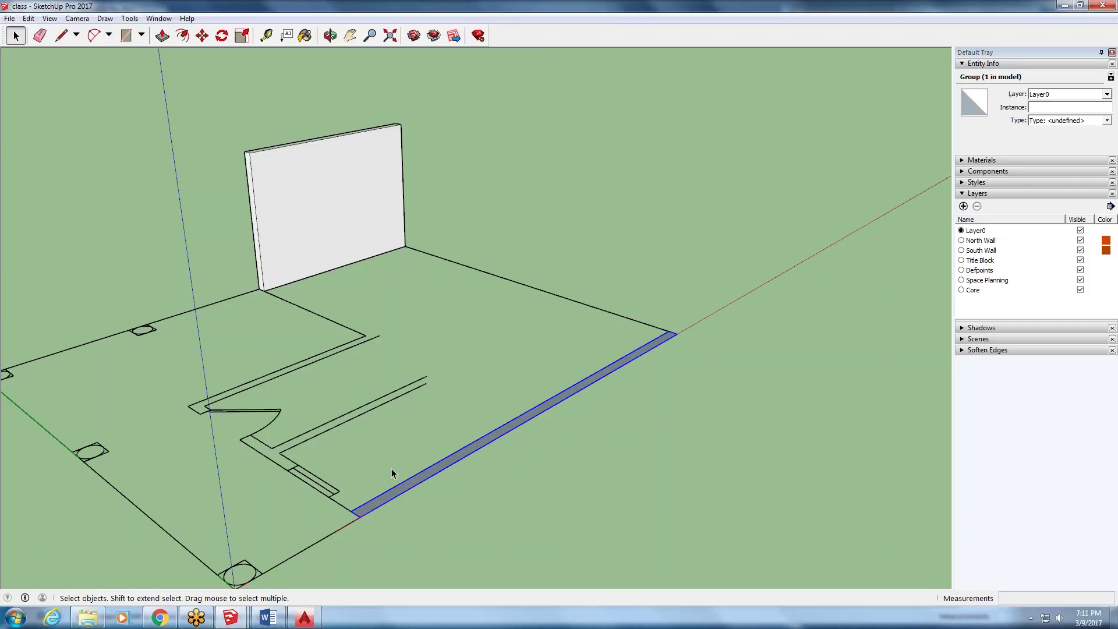
# - Inside the group, push/pull the wall face up 8', then exit the group
pyautogui.doubleClick(411, 487)
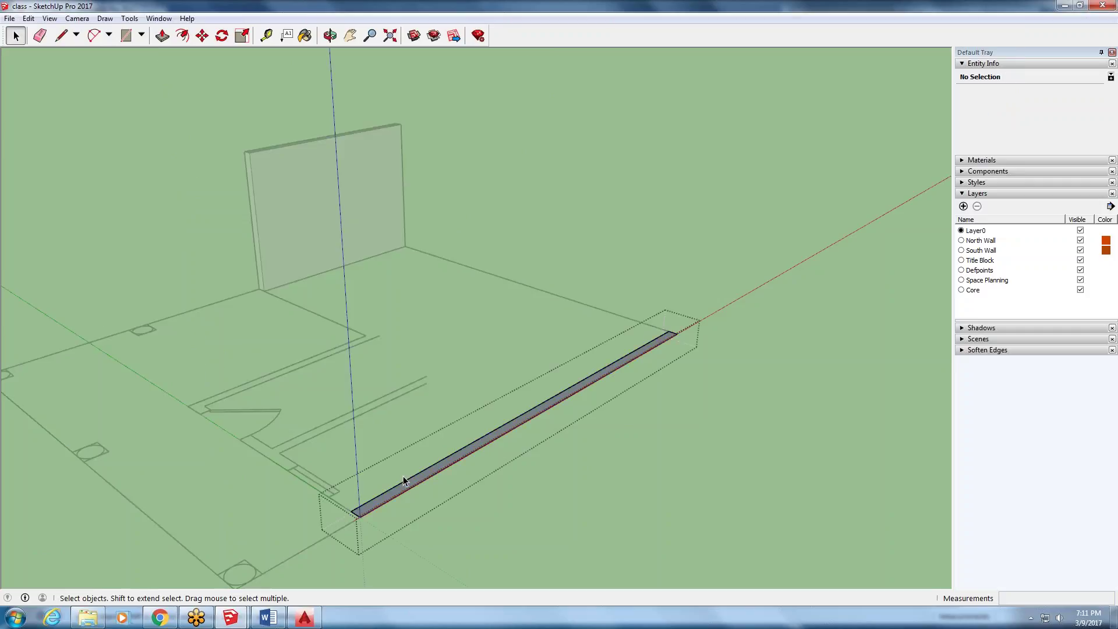
pyautogui.click(162, 35)
pyautogui.click(398, 483)
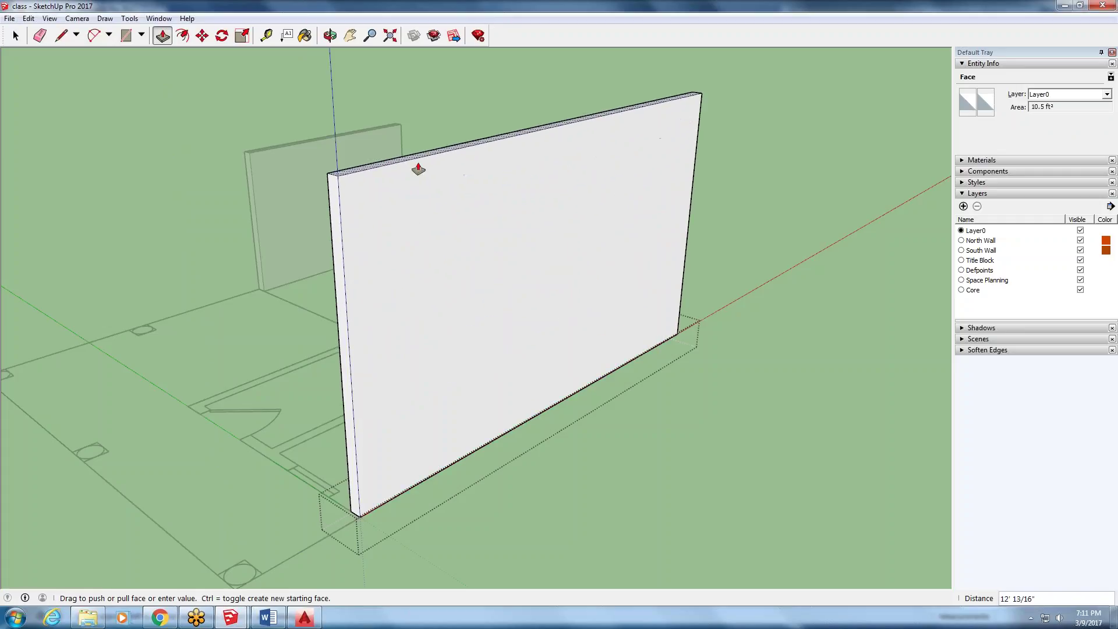
pyautogui.write("8'")
pyautogui.press('Return')
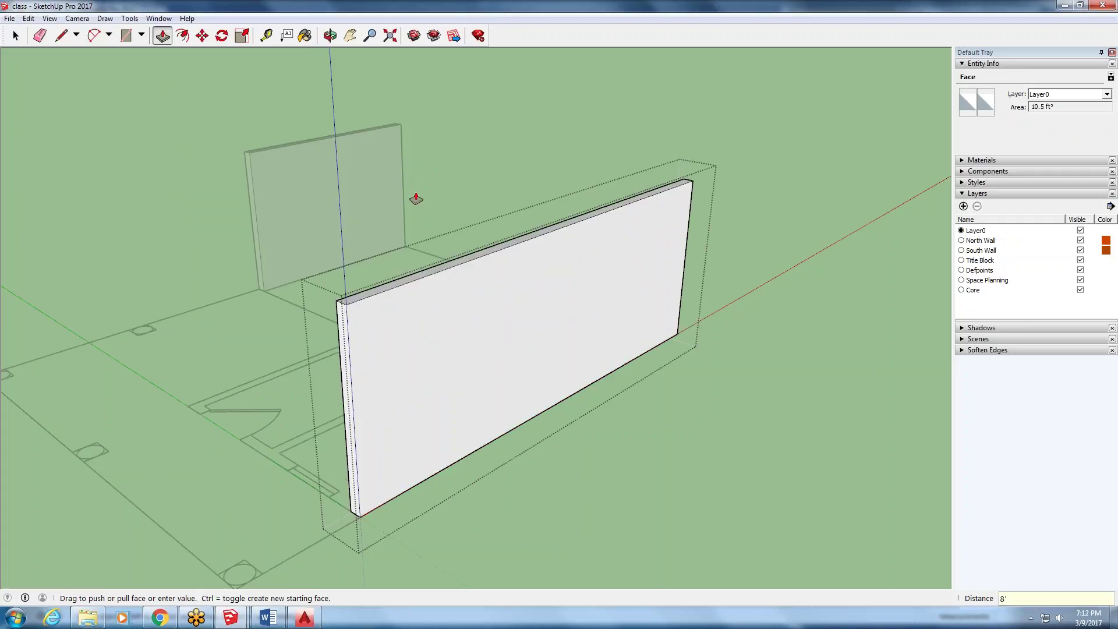
pyautogui.scroll(-4, 417, 357)
pyautogui.click(39, 35)
pyautogui.click(15, 35)
pyautogui.click(492, 422)
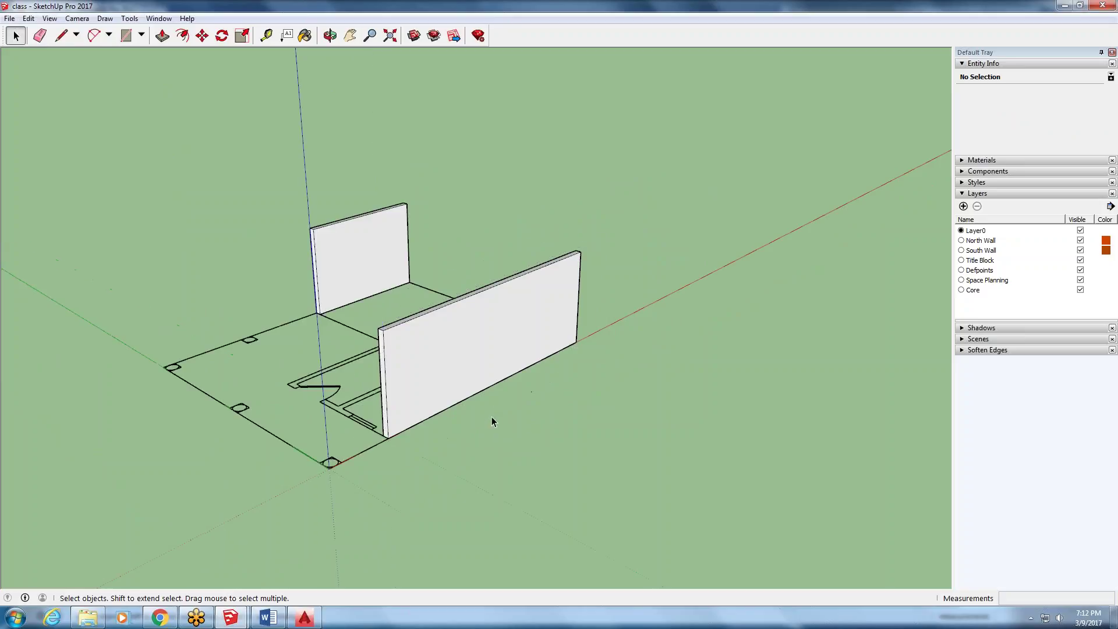
pyautogui.moveTo(295, 403); pyautogui.dragTo(559, 369, button='middle')
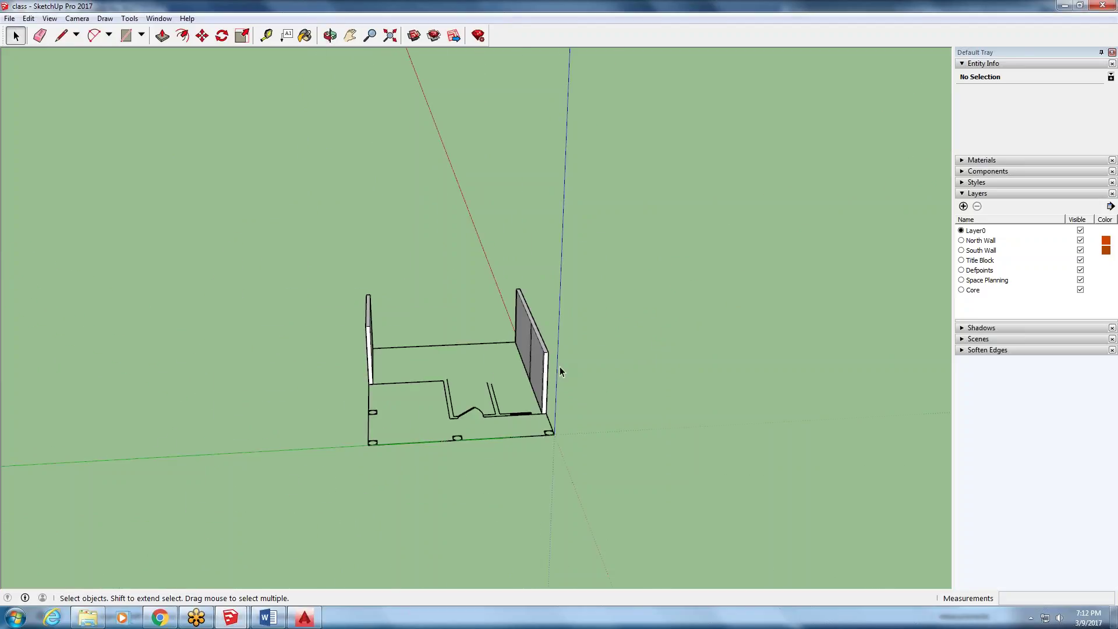
pyautogui.moveTo(458, 349); pyautogui.dragTo(606, 327, button='middle')
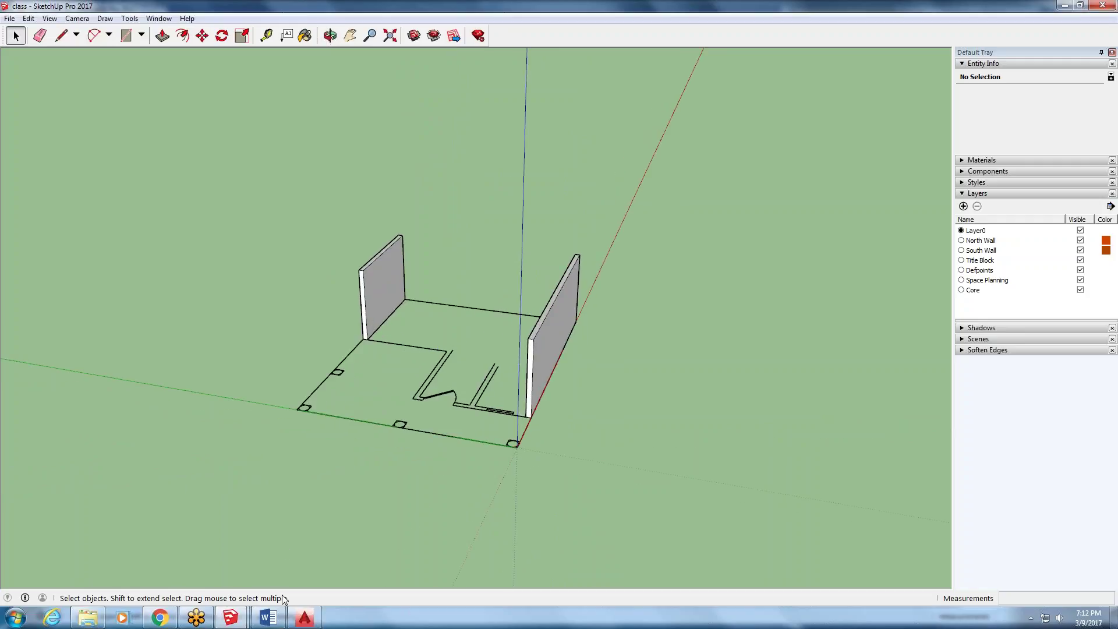
pyautogui.scroll(-3, 174, 378)
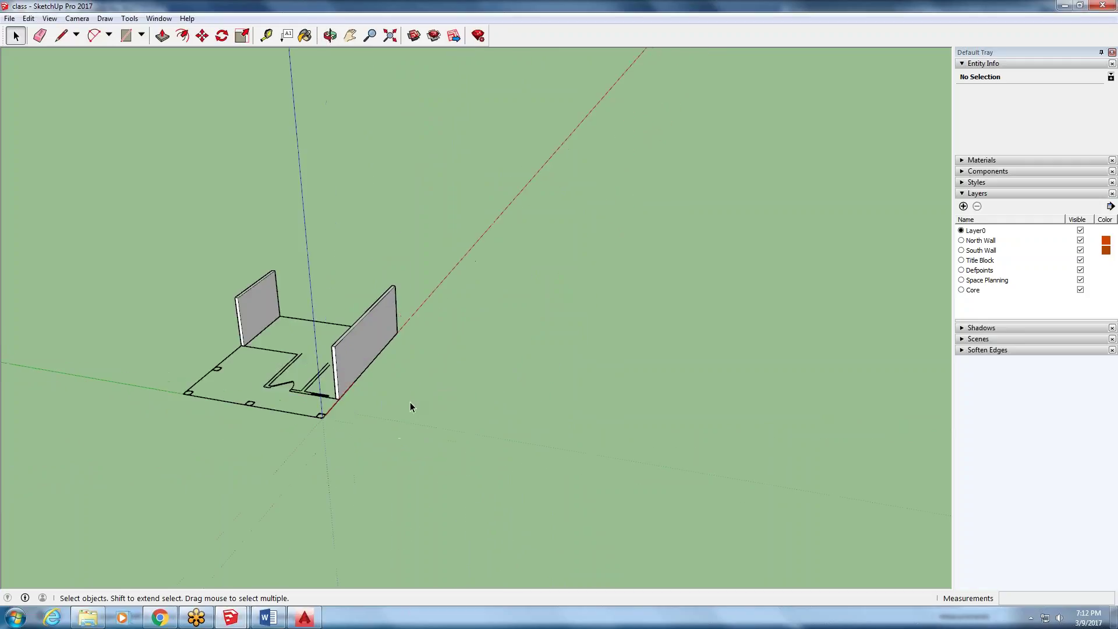
pyautogui.scroll(4, 402, 436)
pyautogui.moveTo(378, 474); pyautogui.dragTo(576, 455, button='middle')
pyautogui.moveTo(574, 377); pyautogui.dragTo(503, 350, button='middle')
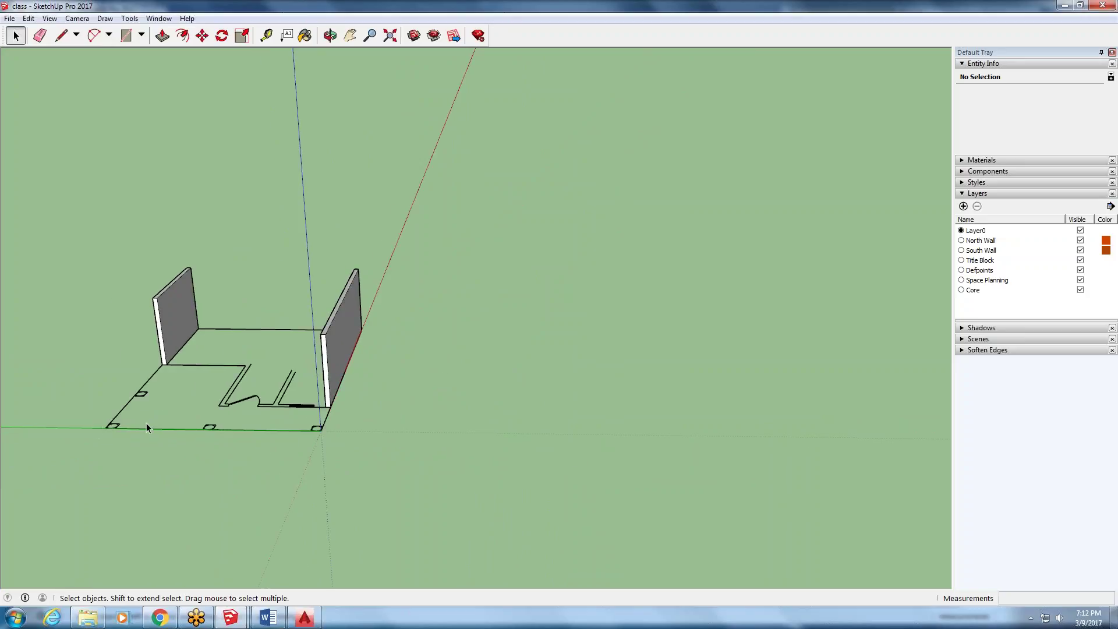
pyautogui.scroll(-3, 544, 404)
pyautogui.moveTo(543, 404); pyautogui.dragTo(294, 342, button='middle')
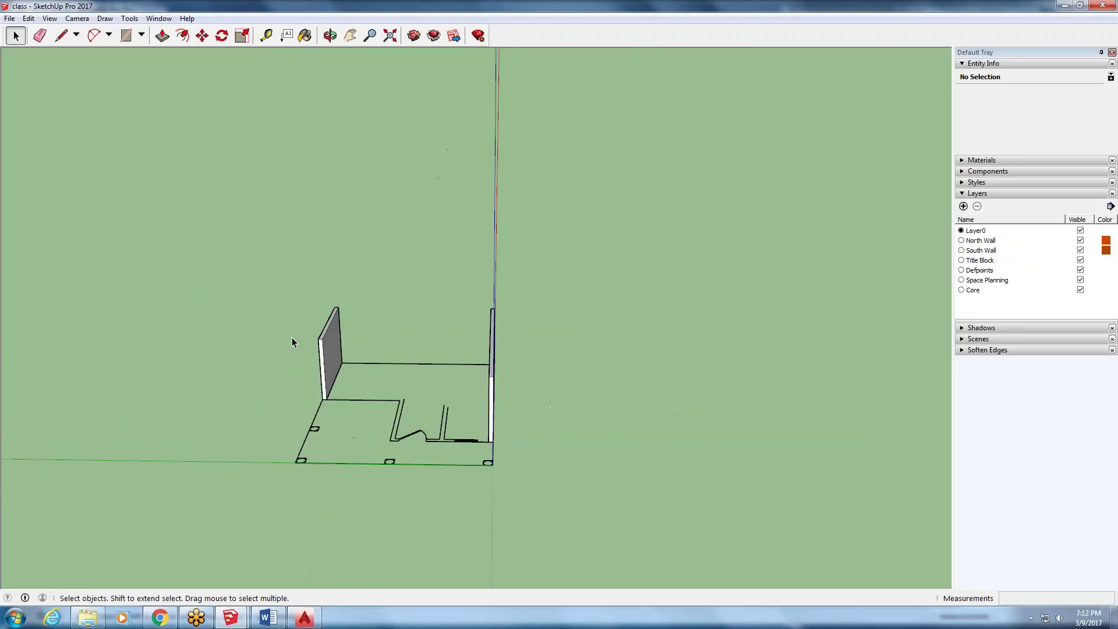
pyautogui.scroll(2, 375, 389)
pyautogui.click(526, 399)
pyautogui.moveTo(608, 340); pyautogui.dragTo(575, 333, button='middle')
pyautogui.scroll(-2, 570, 327)
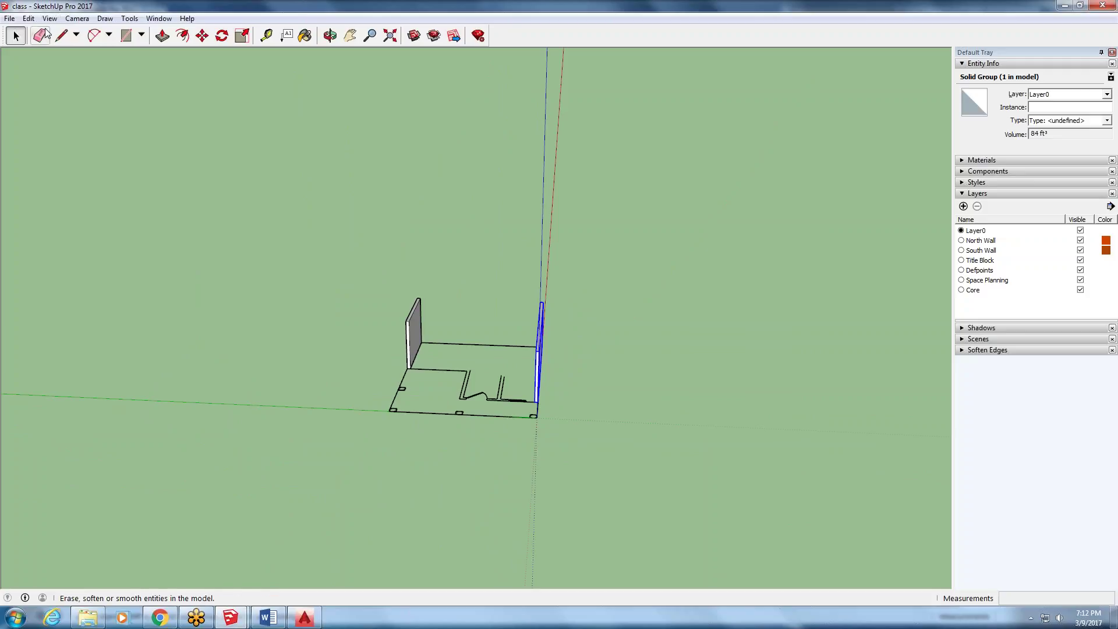
# - Switch to the Poolhouse model window and orbit to a top-down view of its layout
pyautogui.moveTo(230, 617)
pyautogui.click(287, 551)
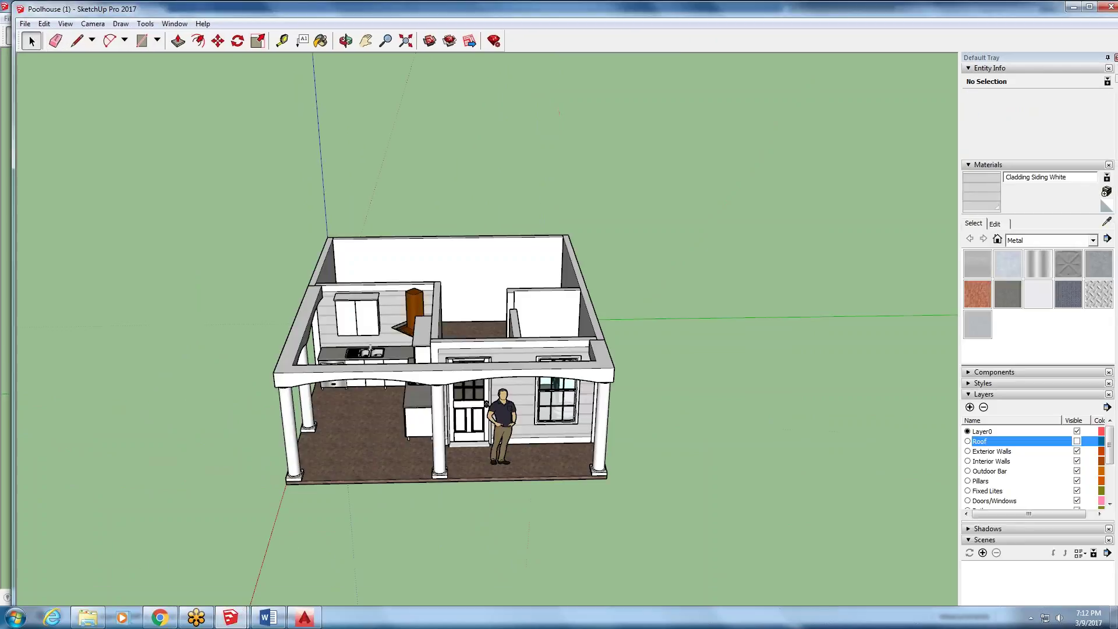
pyautogui.scroll(3, 287, 549)
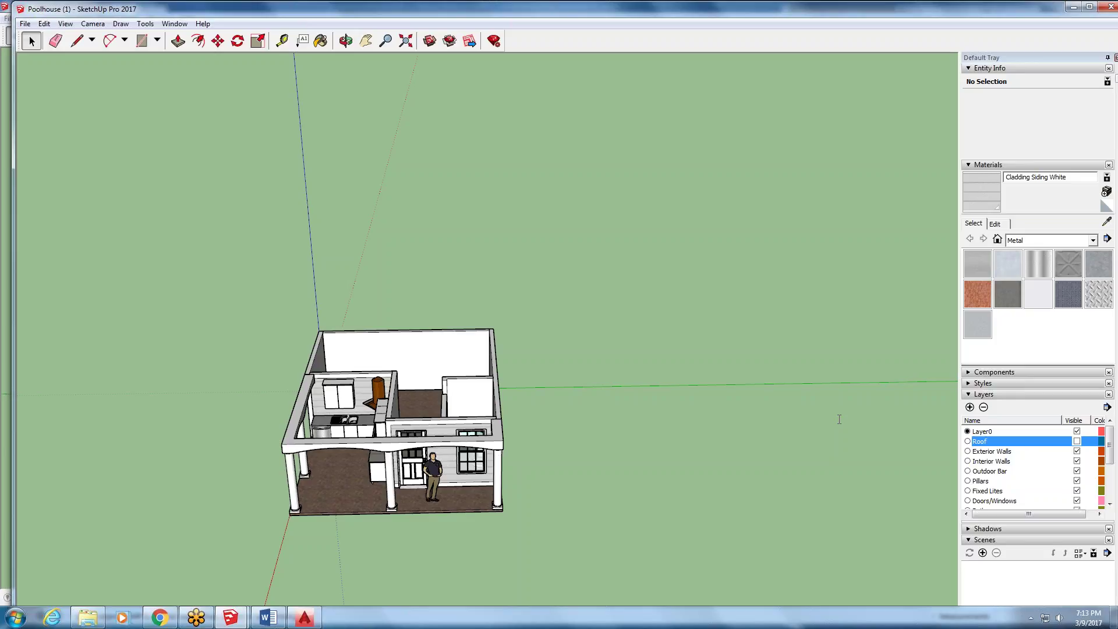
pyautogui.moveTo(547, 269); pyautogui.dragTo(542, 583, button='middle')
pyautogui.moveTo(441, 205); pyautogui.dragTo(390, 248, button='middle')
# - After a final orbit, close the Poolhouse model without saving its changes
pyautogui.scroll(2, 390, 249)
pyautogui.moveTo(258, 499); pyautogui.dragTo(242, 489, button='middle')
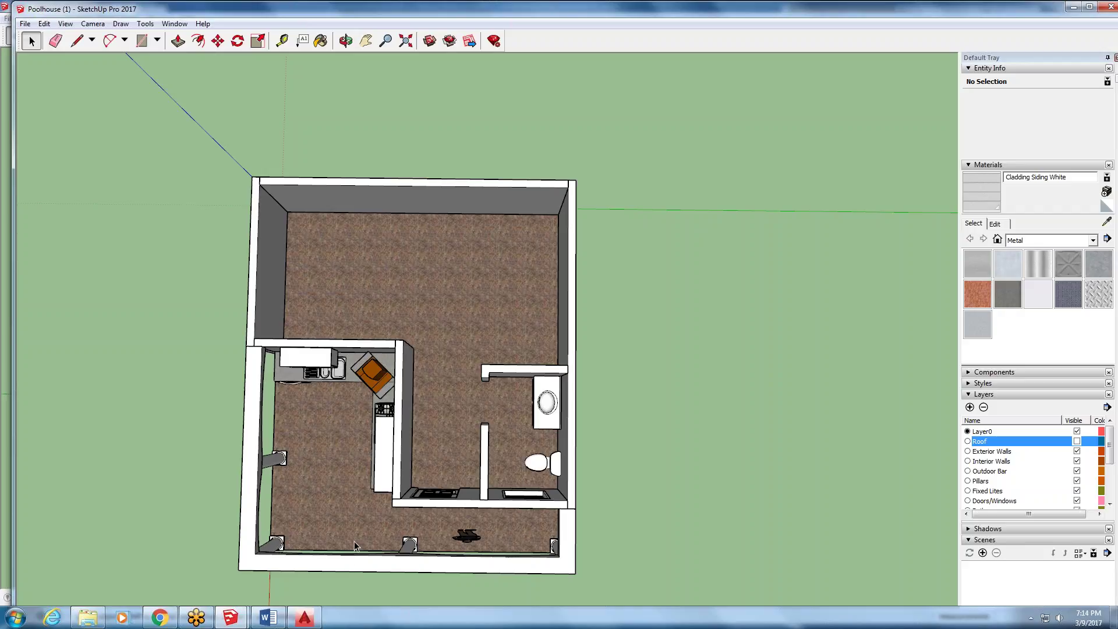
pyautogui.moveTo(280, 459); pyautogui.dragTo(364, 527, button='middle')
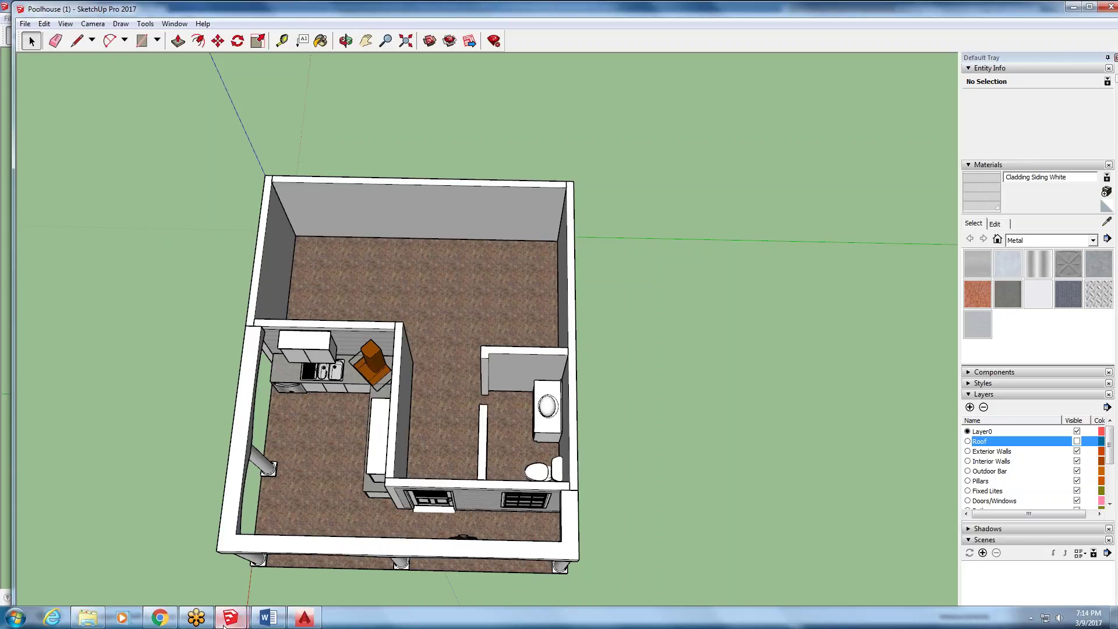
pyautogui.scroll(-2, 219, 588)
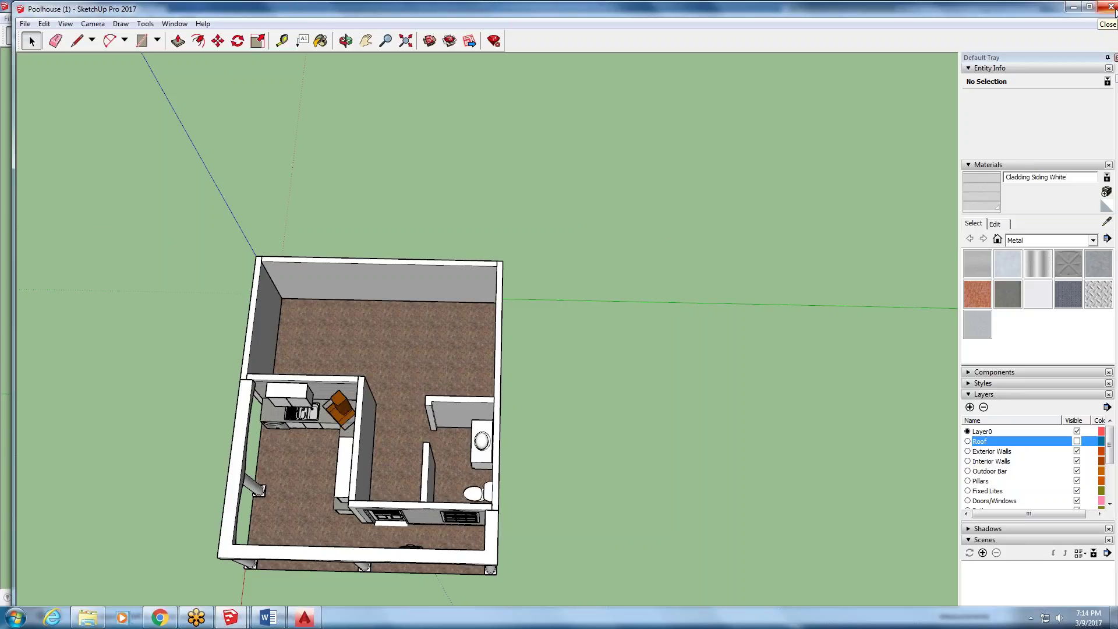
pyautogui.click(1110, 7)
pyautogui.click(580, 346)
# - Start a new blank model, discarding unsaved changes to class
pyautogui.click(3, 350)
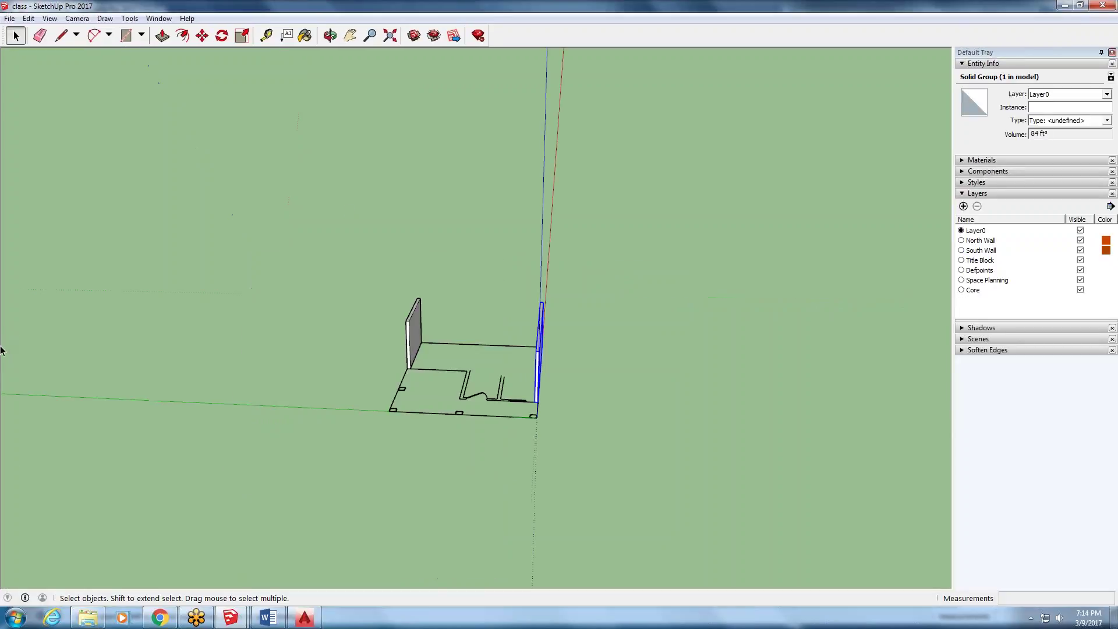
pyautogui.click(10, 18)
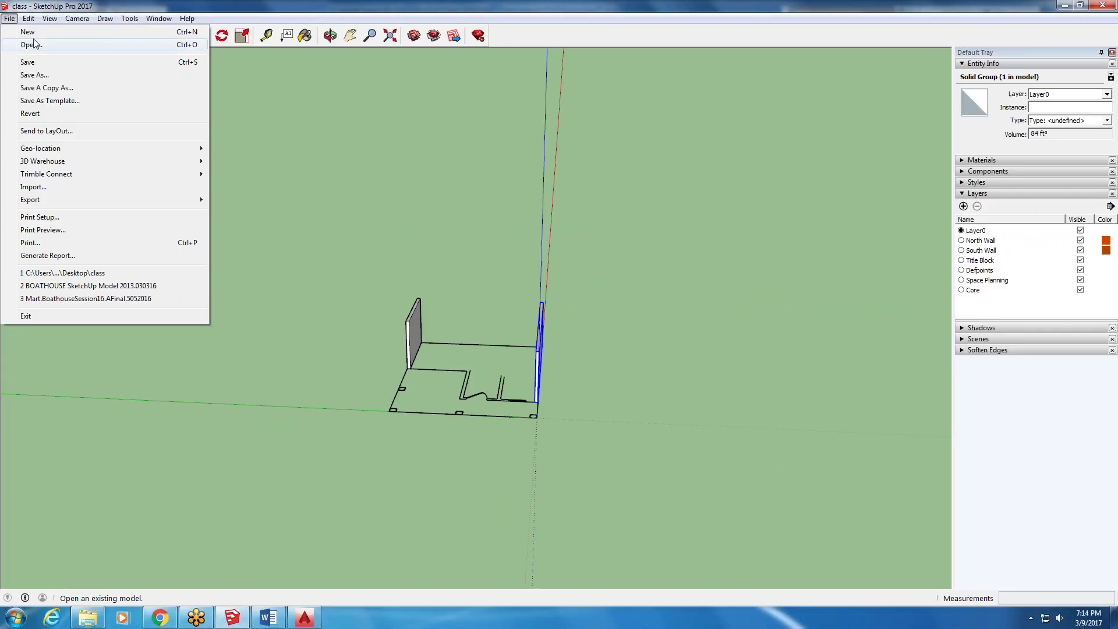
pyautogui.click(24, 28)
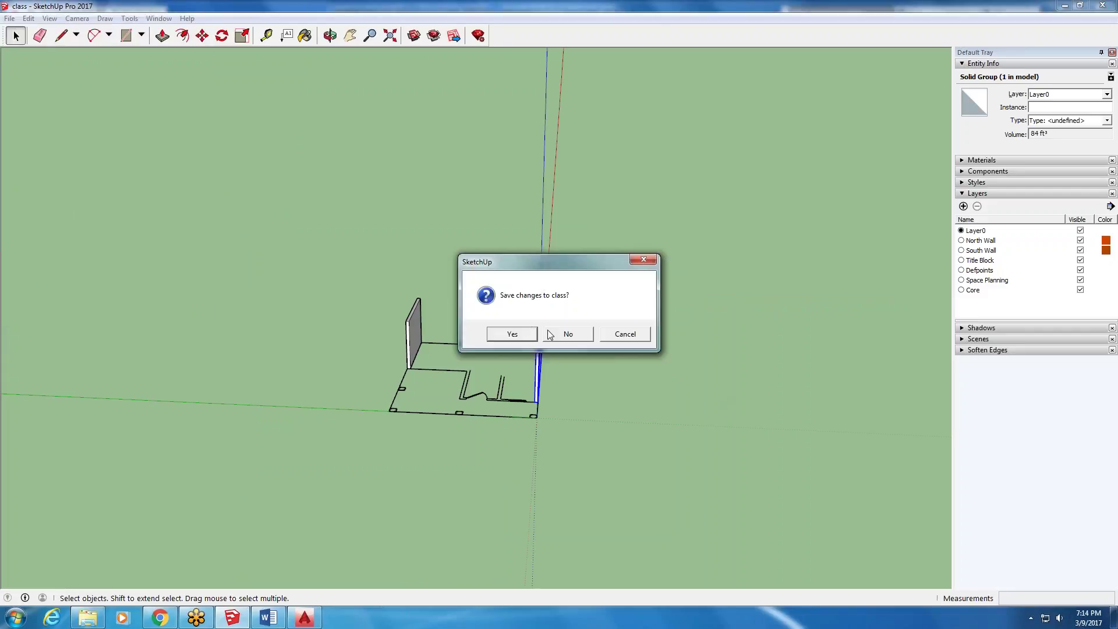
pyautogui.click(565, 333)
# - Delete the default person figure from the new model
pyautogui.click(11, 19)
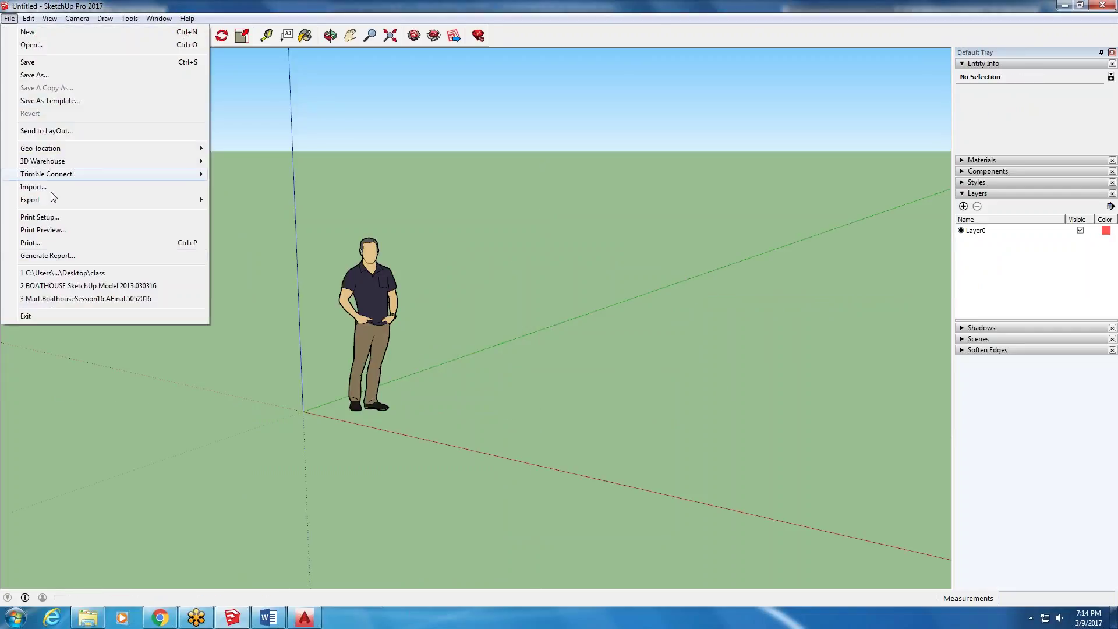
pyautogui.click(389, 305)
pyautogui.press('Delete')
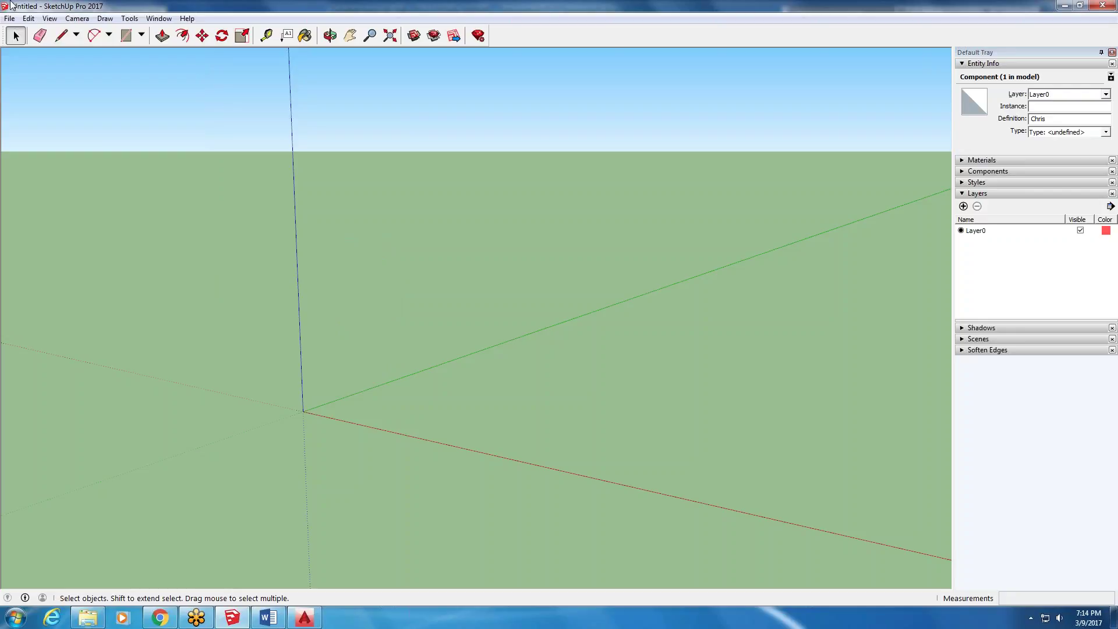
# - Import the exterior office AutoCAD drawing and dismiss the import results summary
pyautogui.click(9, 18)
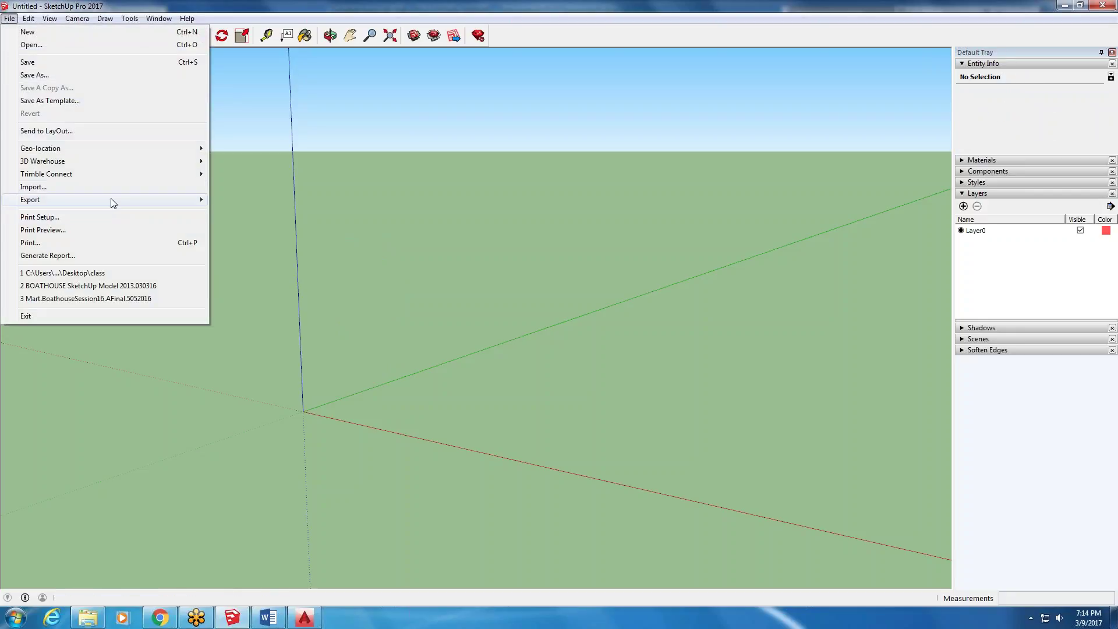
pyautogui.click(120, 187)
pyautogui.click(522, 192)
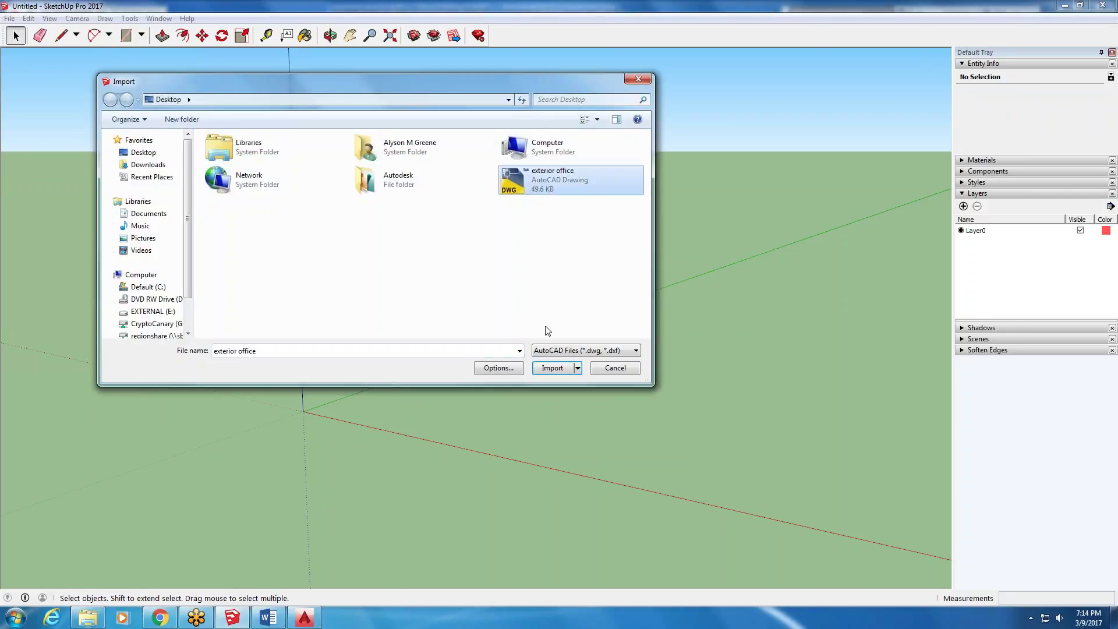
pyautogui.click(551, 367)
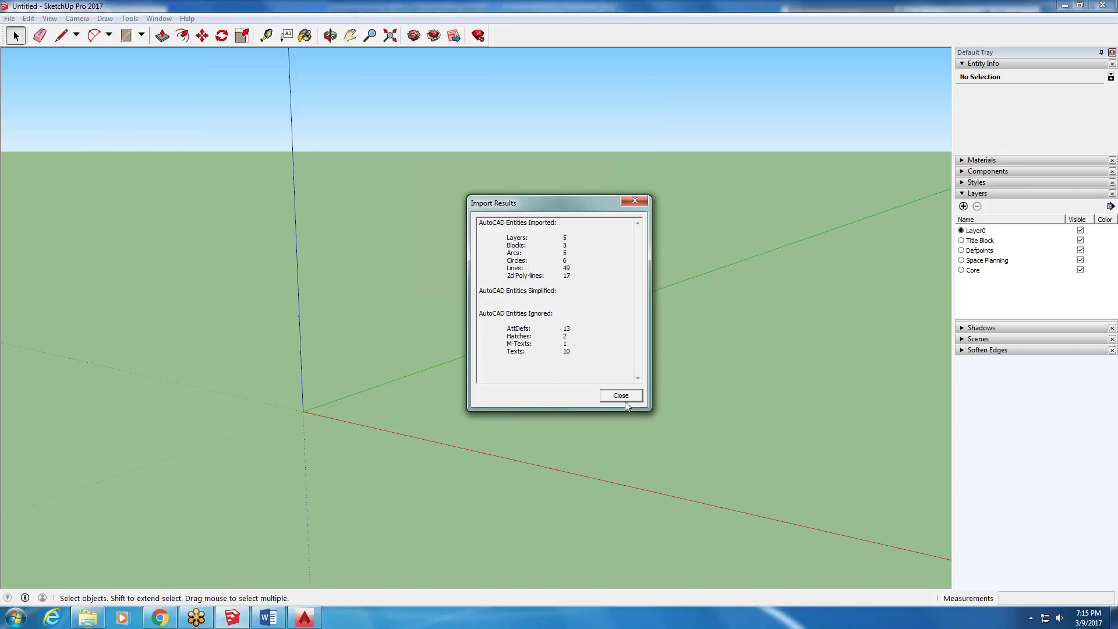
pyautogui.click(624, 397)
pyautogui.scroll(-5, 177, 252)
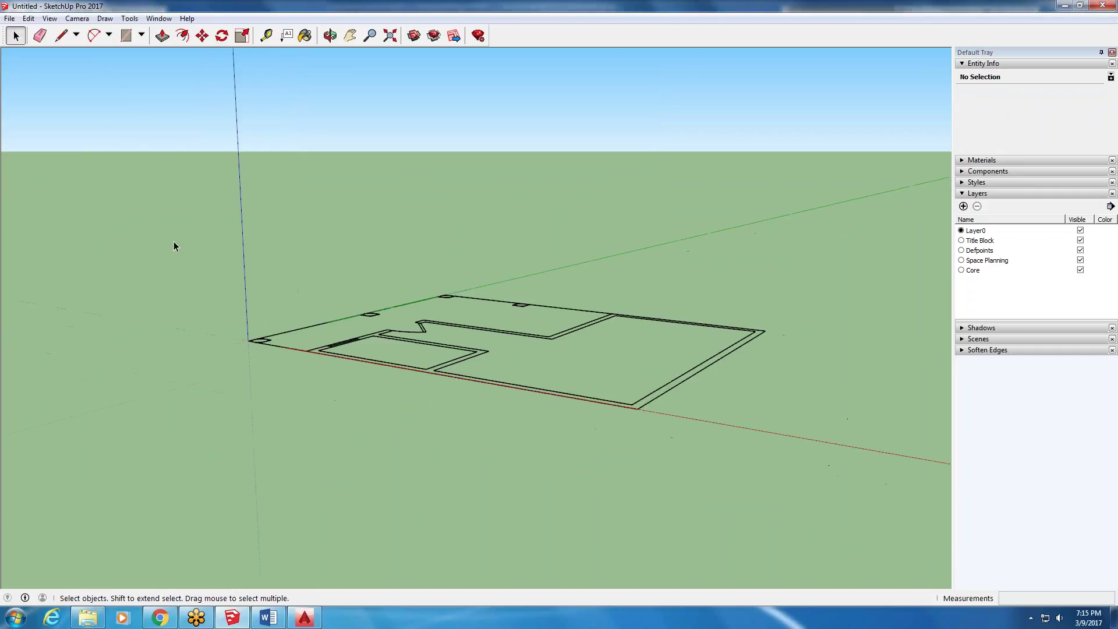
# - Crossing-select all the imported floor plan's linework from a top-down view
pyautogui.moveTo(312, 219); pyautogui.dragTo(490, 407, button='middle')
pyautogui.moveTo(646, 233); pyautogui.dragTo(292, 504)
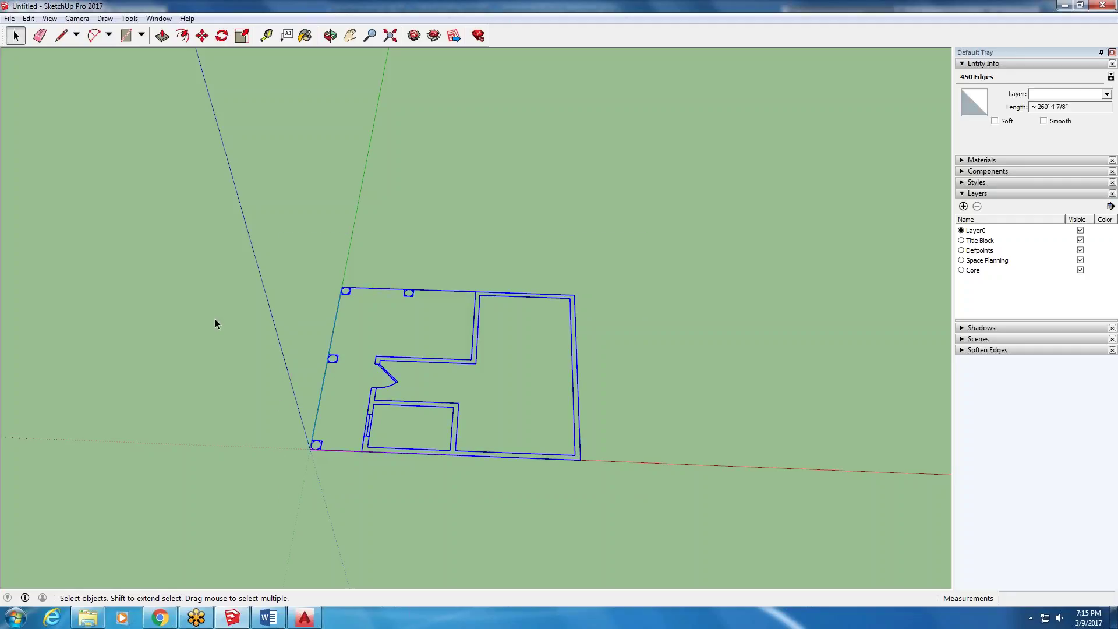
pyautogui.click(674, 249)
pyautogui.moveTo(661, 259); pyautogui.dragTo(456, 458)
pyautogui.moveTo(225, 504); pyautogui.dragTo(225, 504)
pyautogui.moveTo(638, 241); pyautogui.dragTo(428, 415)
# - Rotate the floor plan 90° about its lower-left corner, then reselect it
pyautogui.click(222, 36)
pyautogui.click(339, 418)
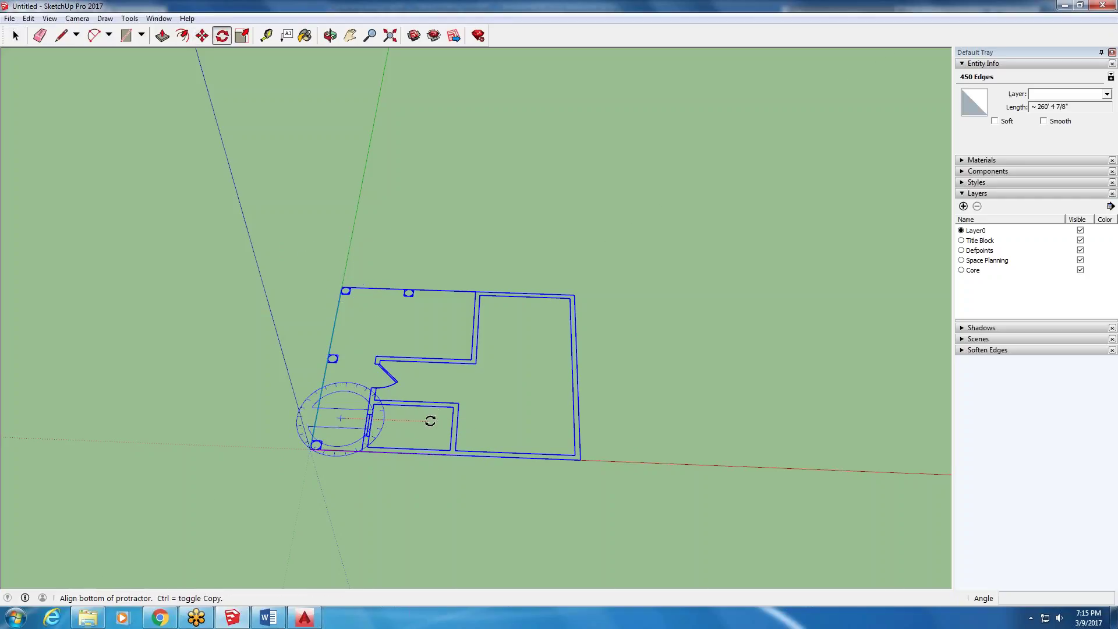
pyautogui.click(433, 423)
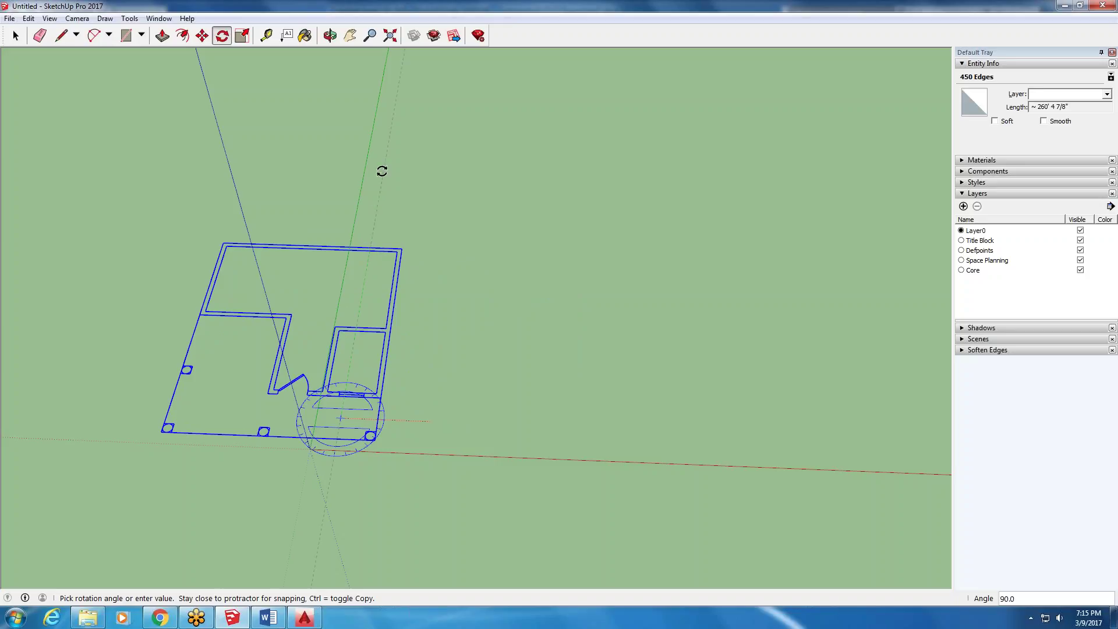
pyautogui.click(389, 150)
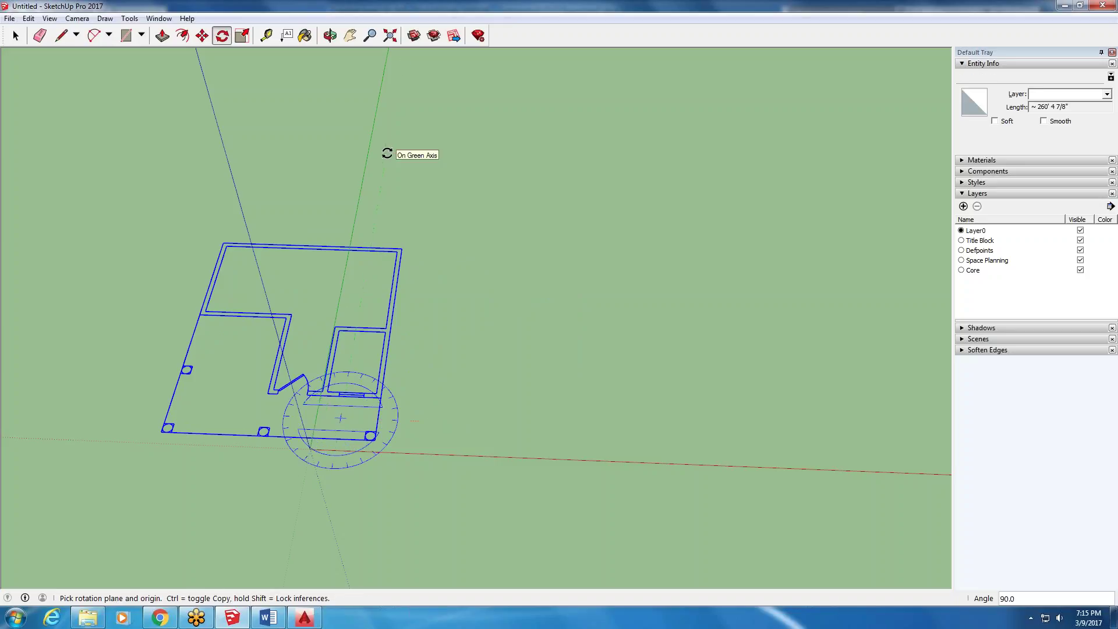
pyautogui.click(16, 36)
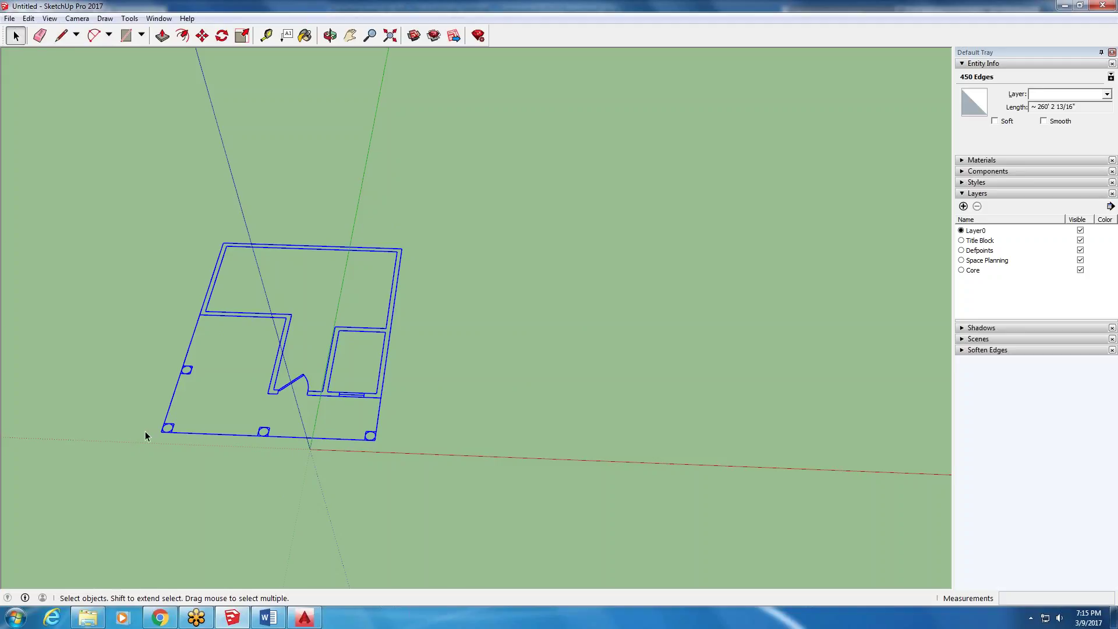
pyautogui.moveTo(481, 169); pyautogui.dragTo(123, 513)
# - Move the floor plan from its lower-left corner onto the model origin
pyautogui.click(202, 35)
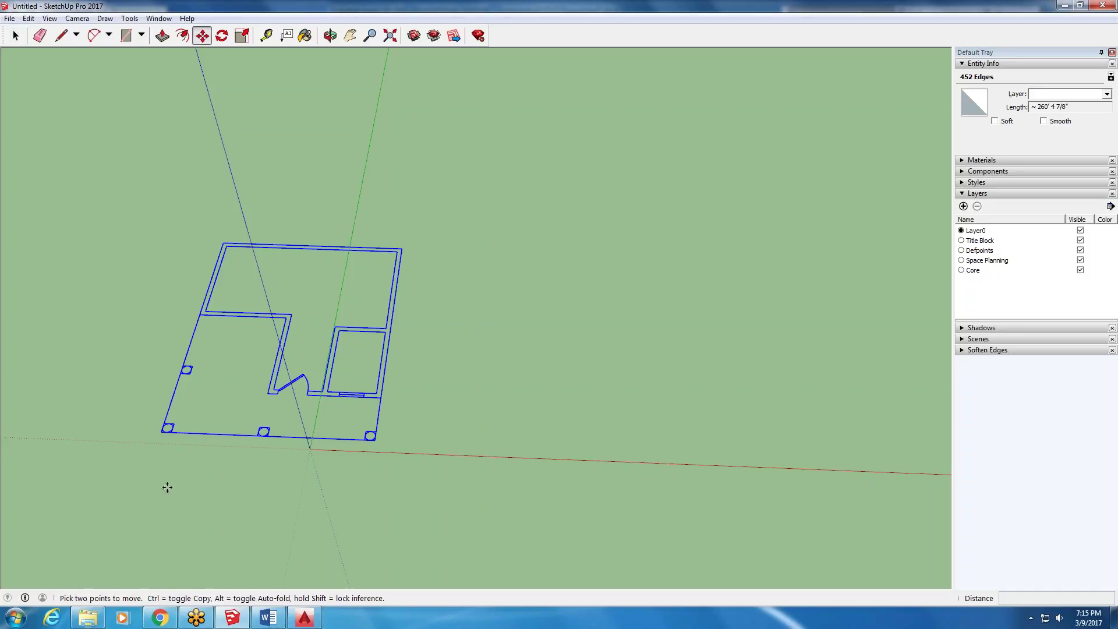
pyautogui.click(161, 431)
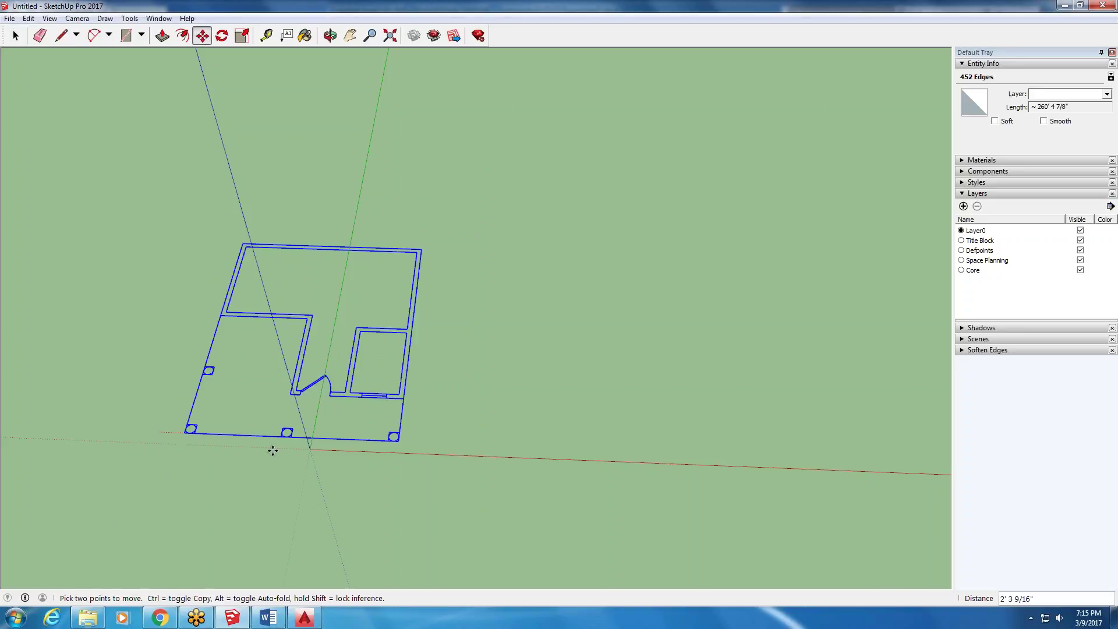
pyautogui.click(313, 449)
pyautogui.scroll(5, 313, 449)
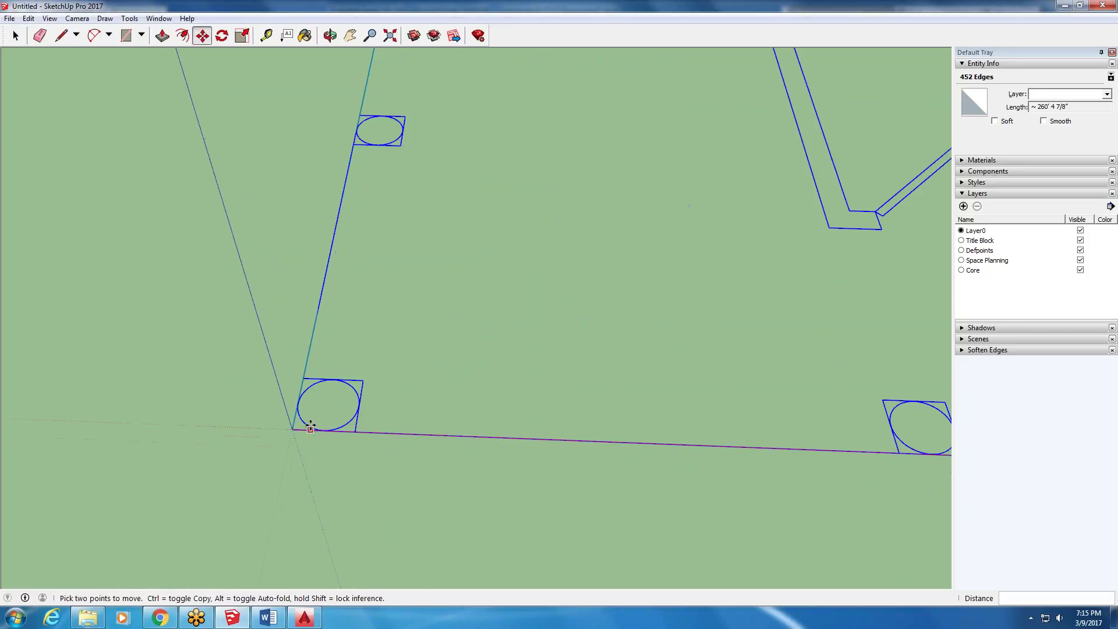
pyautogui.scroll(-3, 299, 425)
pyautogui.scroll(-5, 287, 450)
# - Check the plan's placement from the Front standard view, then orbit back to an oblique angle
pyautogui.moveTo(73, 362); pyautogui.dragTo(210, 374, button='middle')
pyautogui.scroll(3, 169, 439)
pyautogui.scroll(-3, 392, 299)
pyautogui.scroll(2, 392, 287)
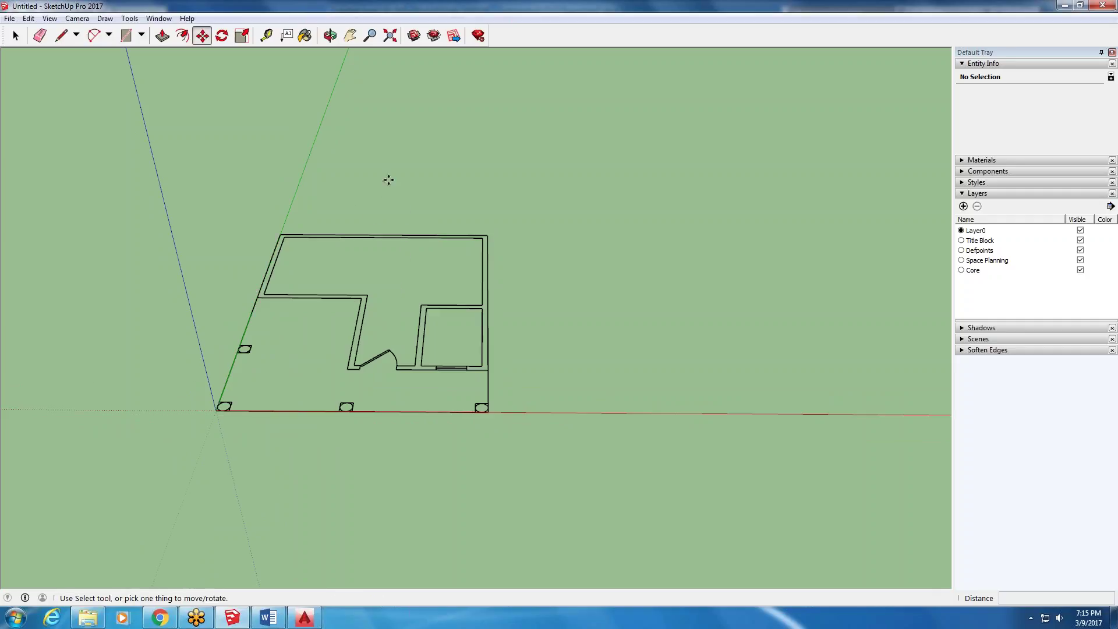
pyautogui.click(77, 18)
pyautogui.moveTo(108, 58)
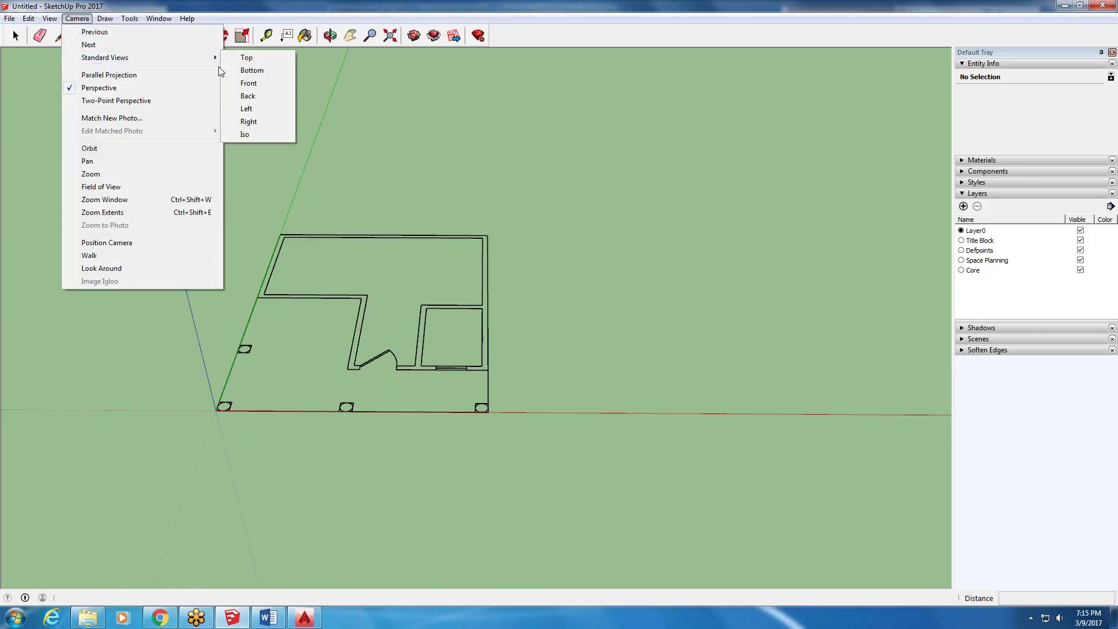
pyautogui.click(255, 87)
pyautogui.moveTo(559, 305); pyautogui.dragTo(561, 334, button='middle')
pyautogui.press('m')
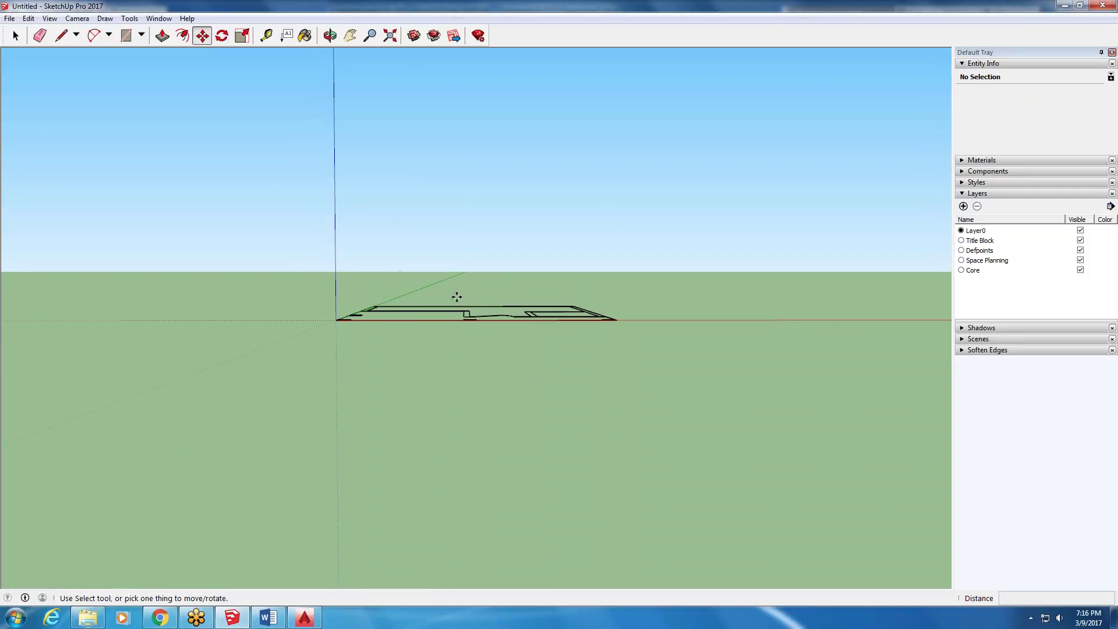
pyautogui.moveTo(512, 312); pyautogui.dragTo(497, 487, button='middle')
pyautogui.moveTo(403, 190); pyautogui.dragTo(410, 256, button='middle')
pyautogui.scroll(3, 481, 103)
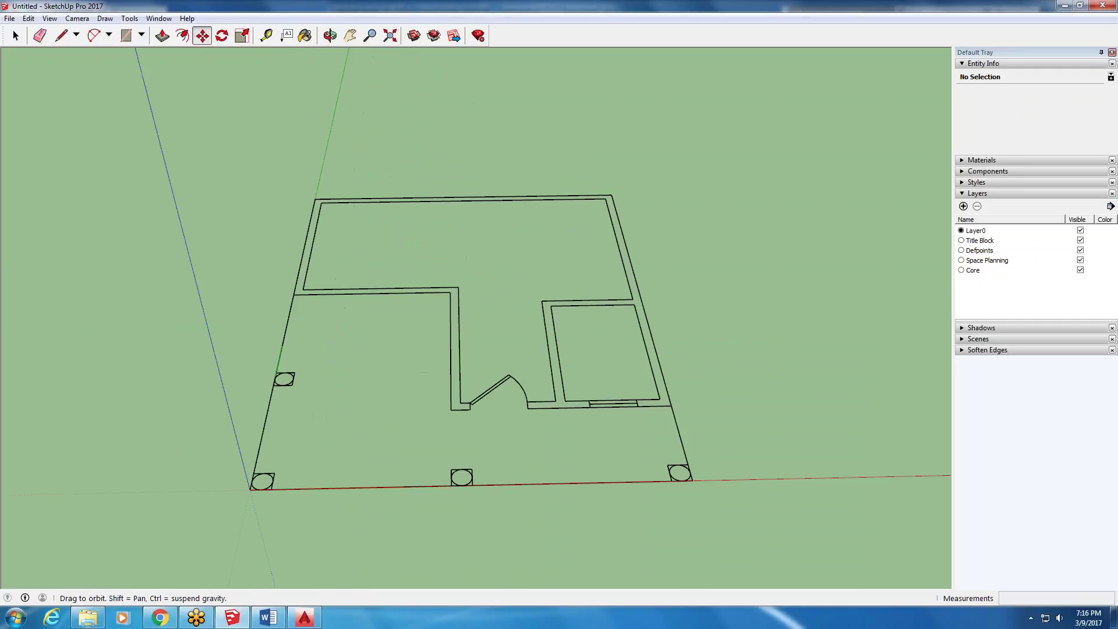
pyautogui.moveTo(501, 192); pyautogui.dragTo(508, 212, button='middle')
# - Purge the empty Defpoints layer and delete the Core layer
pyautogui.click(499, 366)
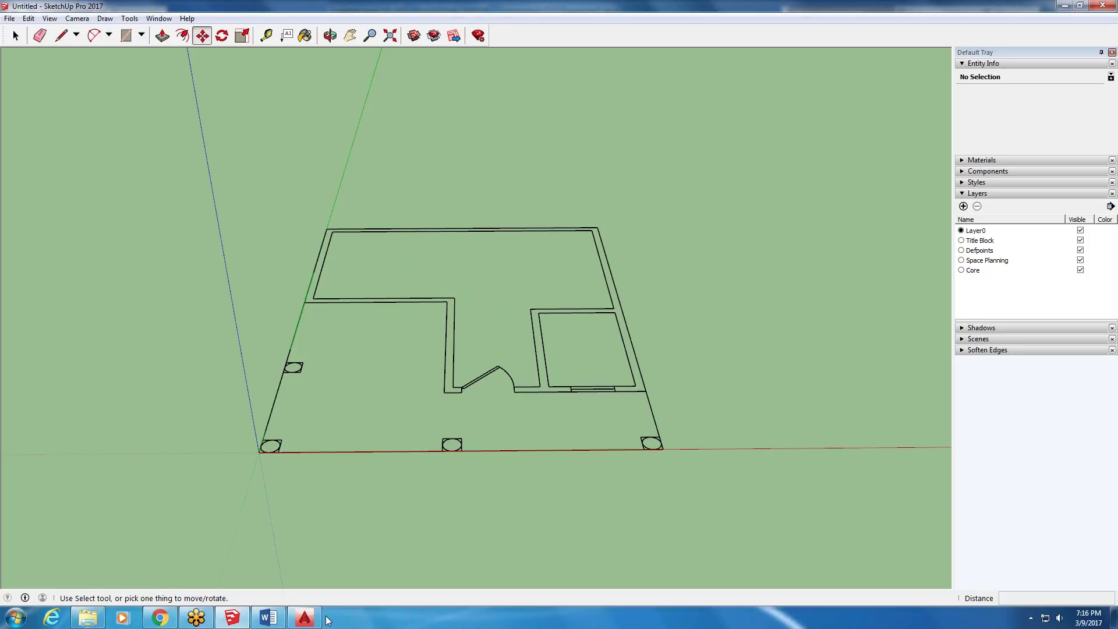
pyautogui.moveTo(552, 216)
pyautogui.mouseDown(button='middle')
pyautogui.moveTo(499, 299)
pyautogui.moveTo(532, 224)
pyautogui.mouseUp(button='middle')
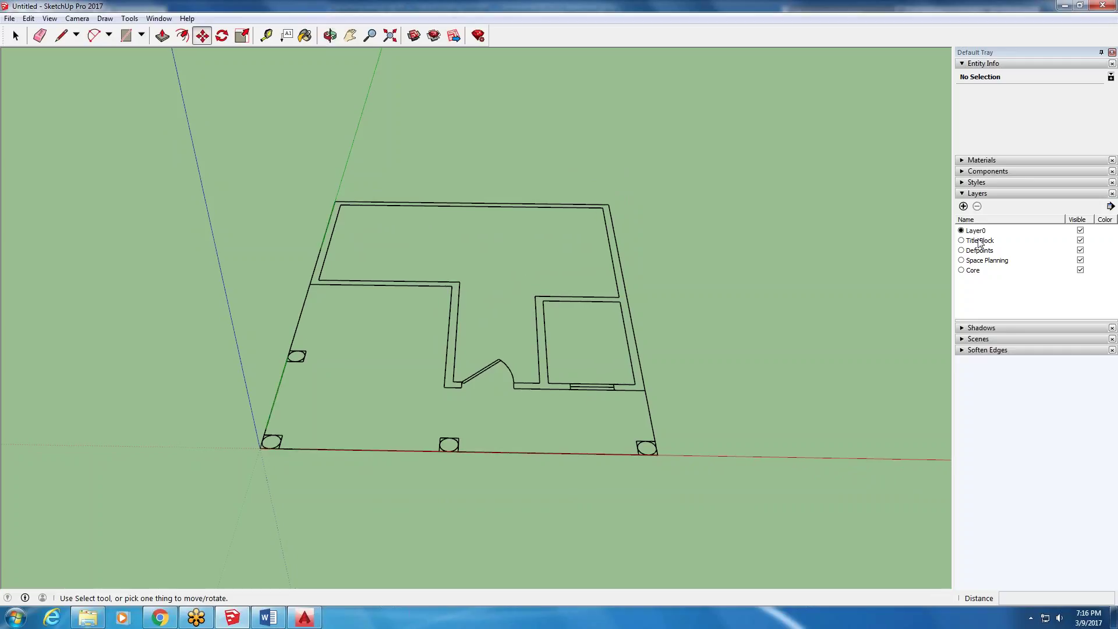
pyautogui.click(1110, 207)
pyautogui.click(1092, 221)
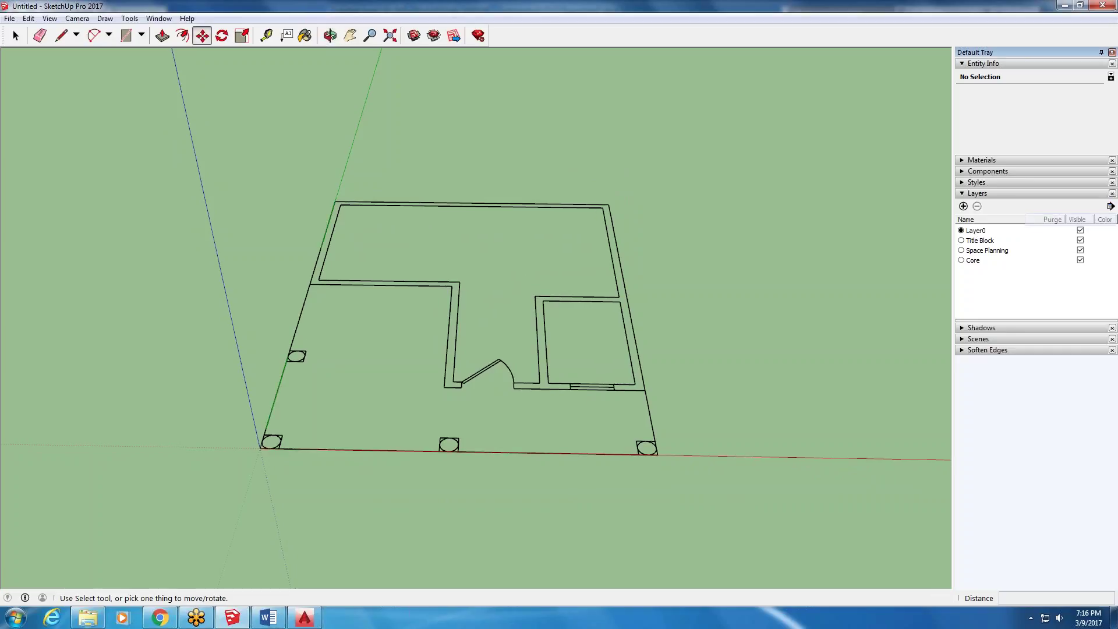
pyautogui.click(961, 260)
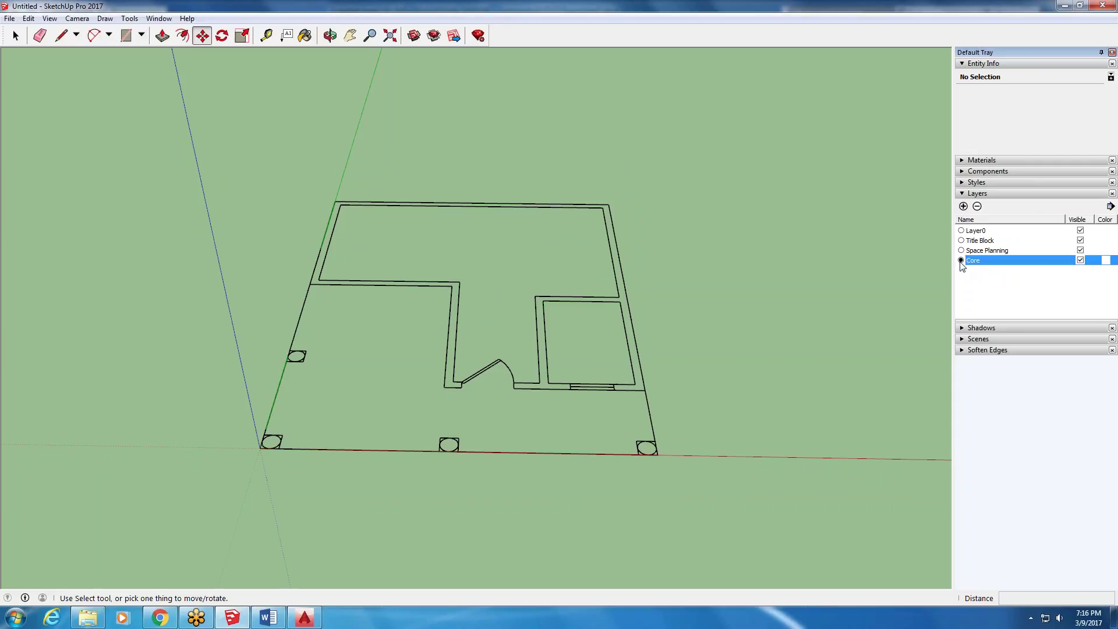
pyautogui.click(977, 206)
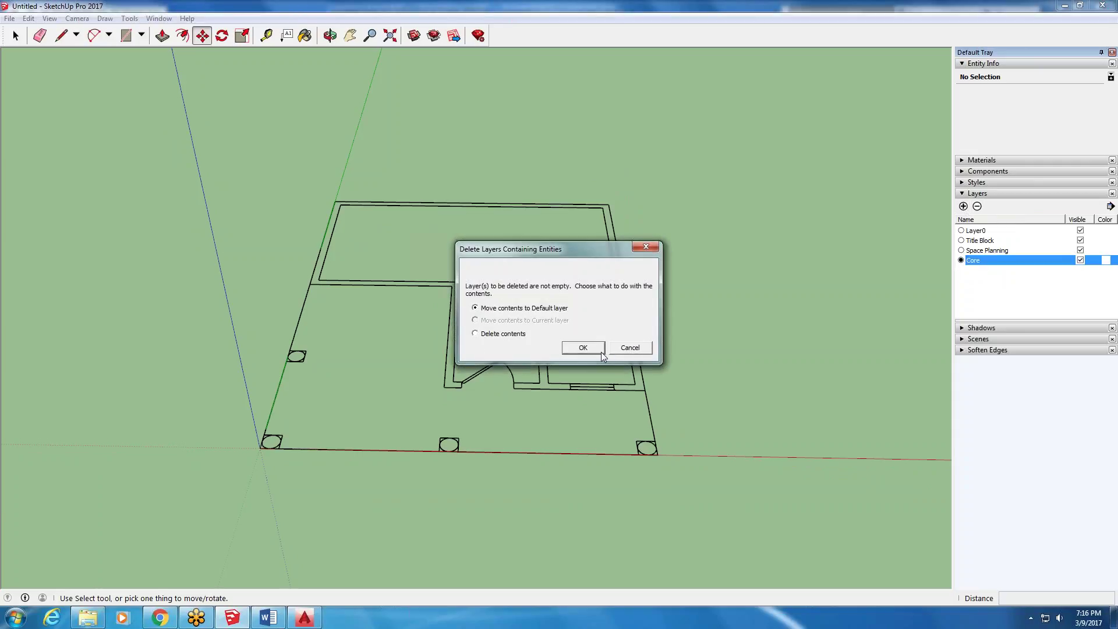
pyautogui.press('Return')
# - Delete the Space Planning and Title Block layers, keeping their contents
pyautogui.click(961, 250)
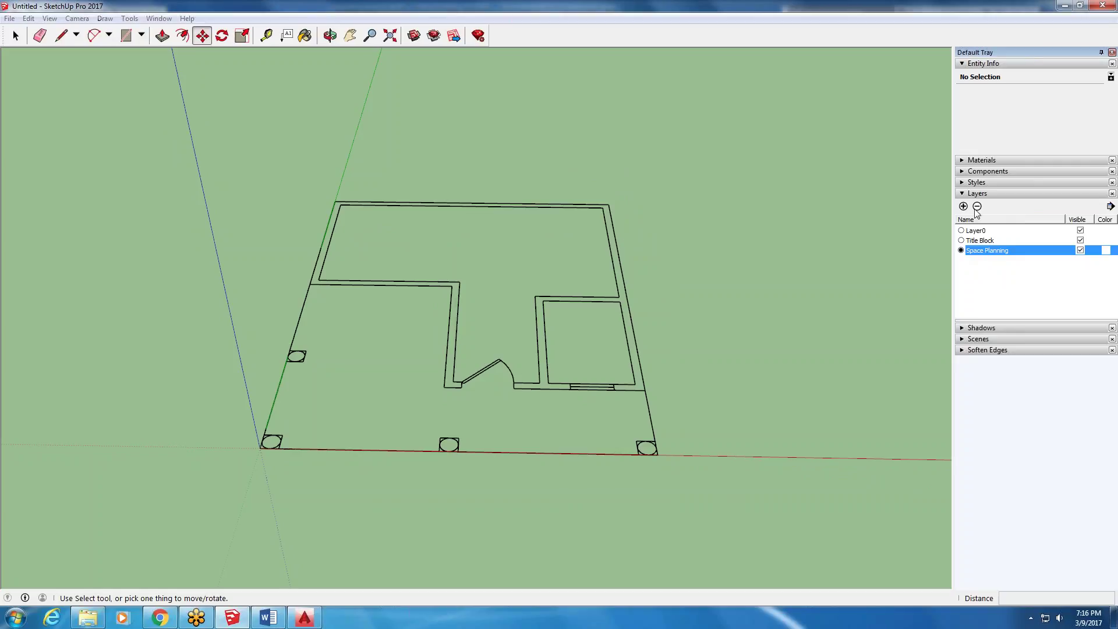
pyautogui.click(977, 207)
pyautogui.click(582, 348)
pyautogui.click(965, 241)
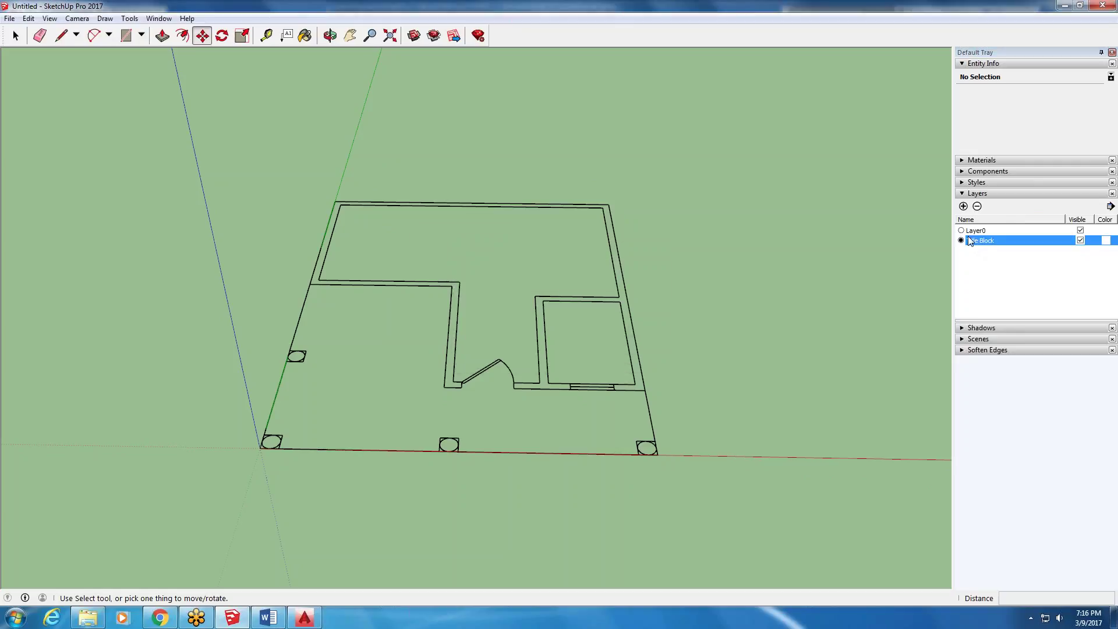
pyautogui.click(977, 207)
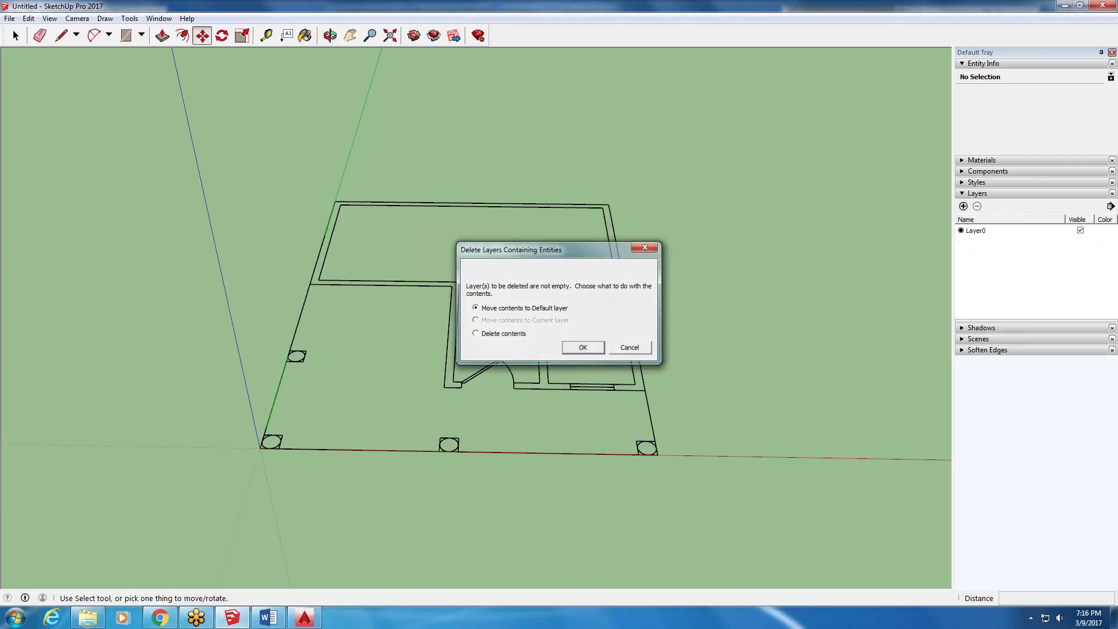
pyautogui.press('Return')
# - Add three new layers named north wall, east wall and west wall
pyautogui.click(963, 206)
pyautogui.write('north wall')
pyautogui.press('Return')
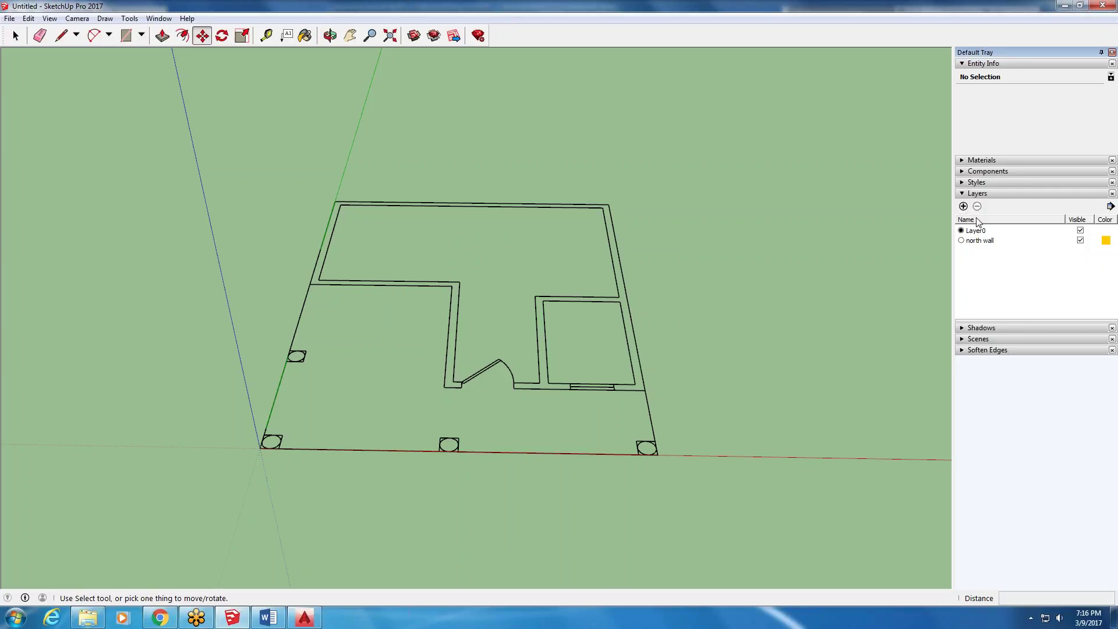
pyautogui.click(963, 206)
pyautogui.press('BackSpace')
pyautogui.write('east wall')
pyautogui.press('Return')
pyautogui.write('we')
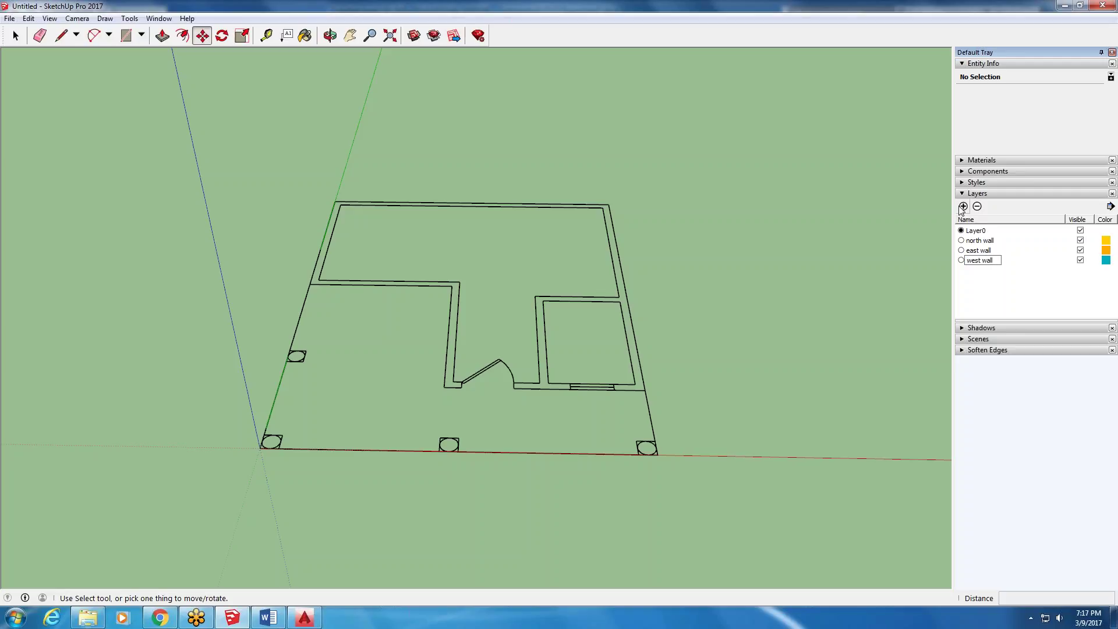
pyautogui.press('Return')
pyautogui.moveTo(442, 72); pyautogui.dragTo(440, 317, button='middle')
# - Delete the two stray inner wall edges from the plan
pyautogui.scroll(-1, 436, 97)
pyautogui.scroll(3, 444, 99)
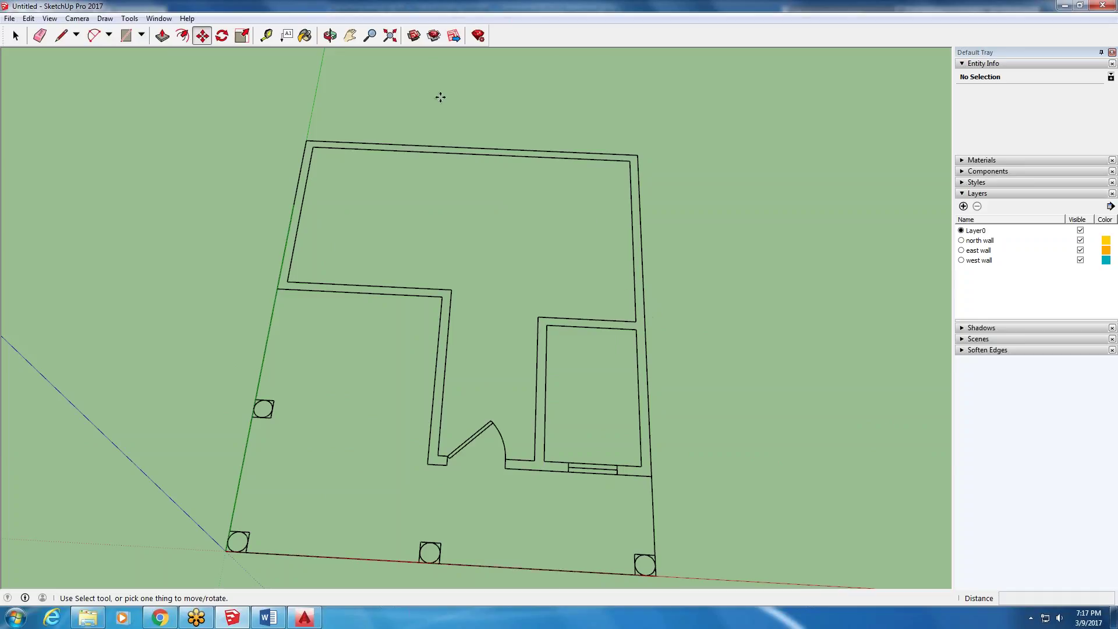
pyautogui.click(15, 36)
pyautogui.press('space')
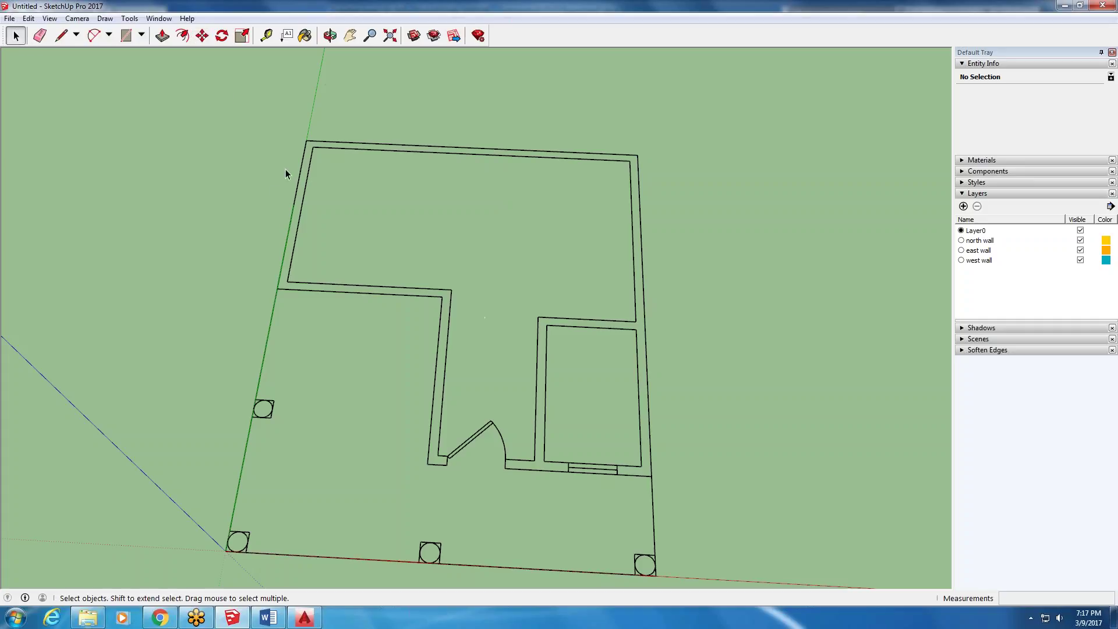
pyautogui.click(358, 149)
pyautogui.press('Delete')
pyautogui.click(373, 287)
pyautogui.press('Delete')
pyautogui.press('Delete')
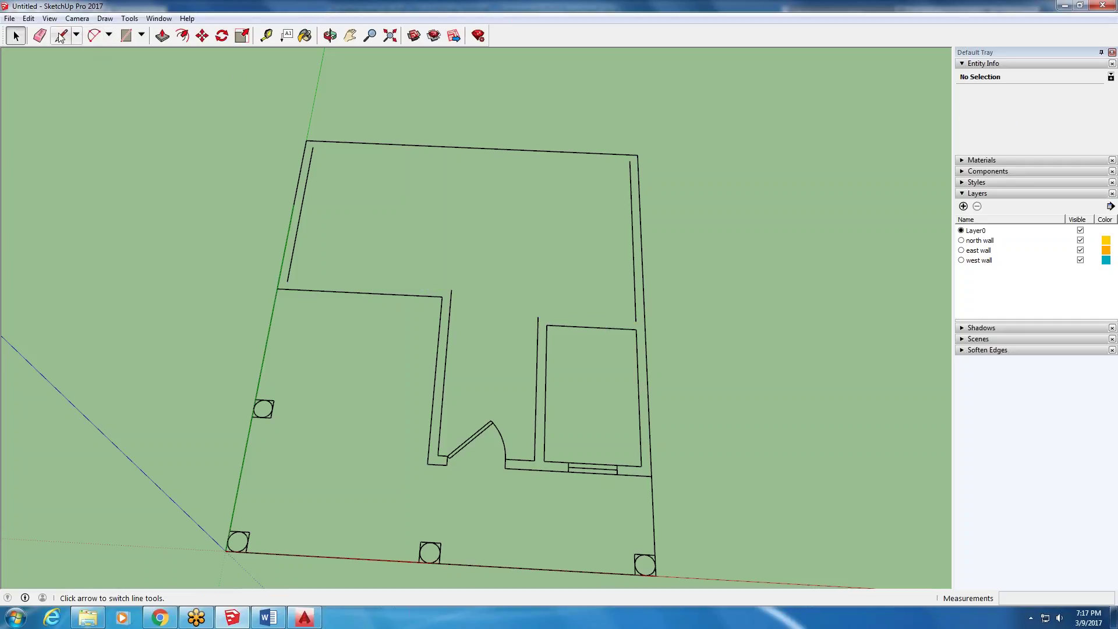
# - Start a line at the top-left wall corner, then cancel it
pyautogui.click(60, 37)
pyautogui.click(310, 141)
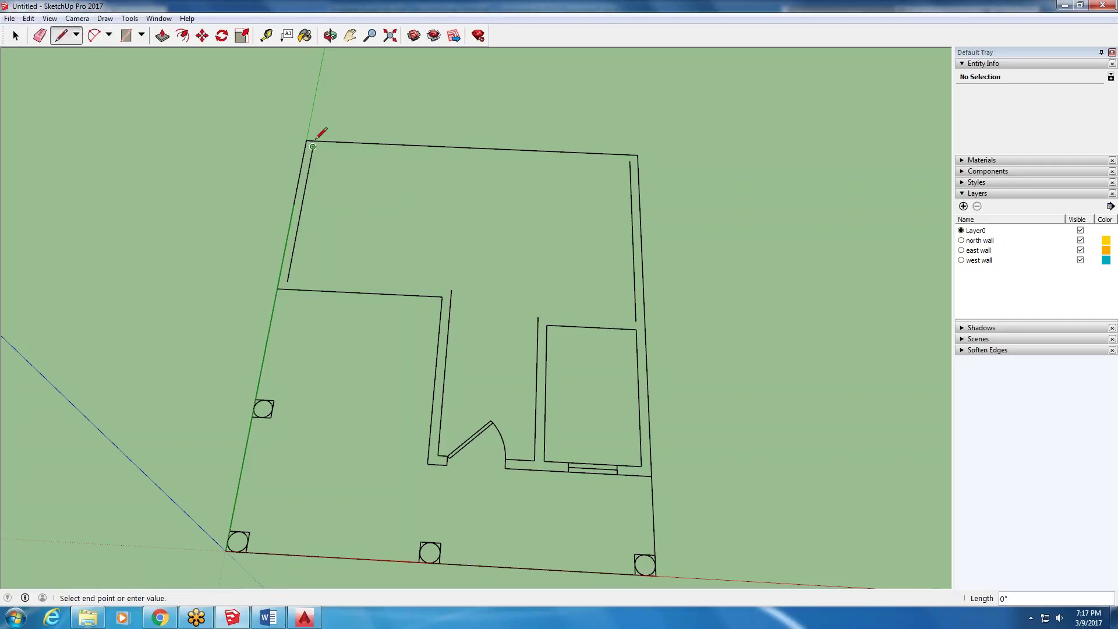
pyautogui.scroll(3, 313, 141)
pyautogui.scroll(3, 312, 141)
pyautogui.scroll(-4, 313, 141)
pyautogui.press('Escape')
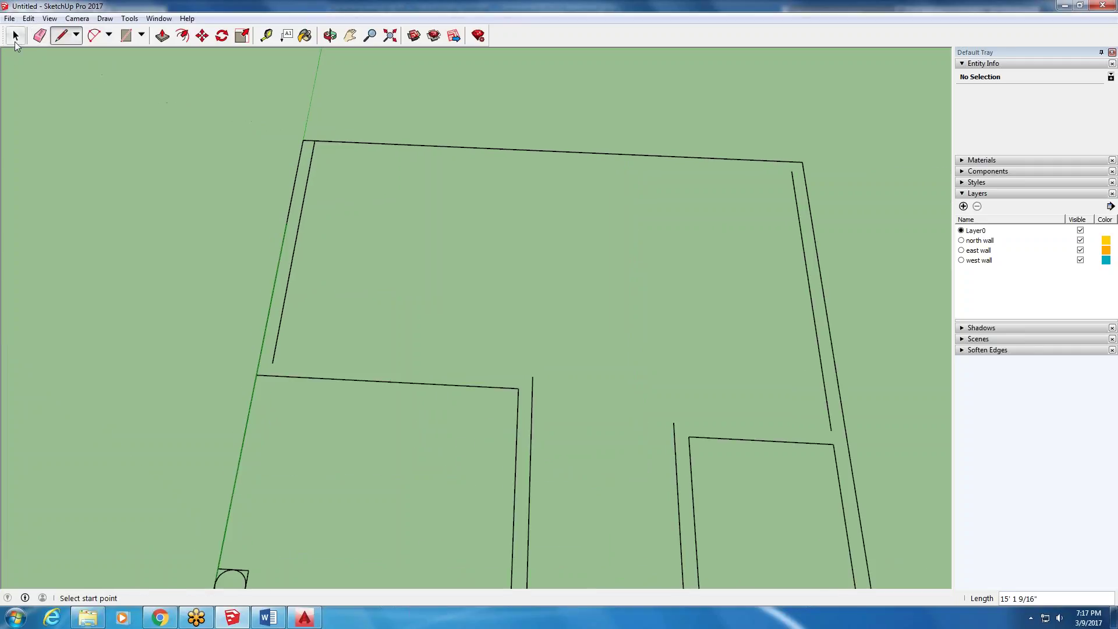
# - Draw the short closing line at the wall's open end and select the resulting west wall face
pyautogui.click(15, 37)
pyautogui.click(61, 36)
pyautogui.scroll(2, 285, 355)
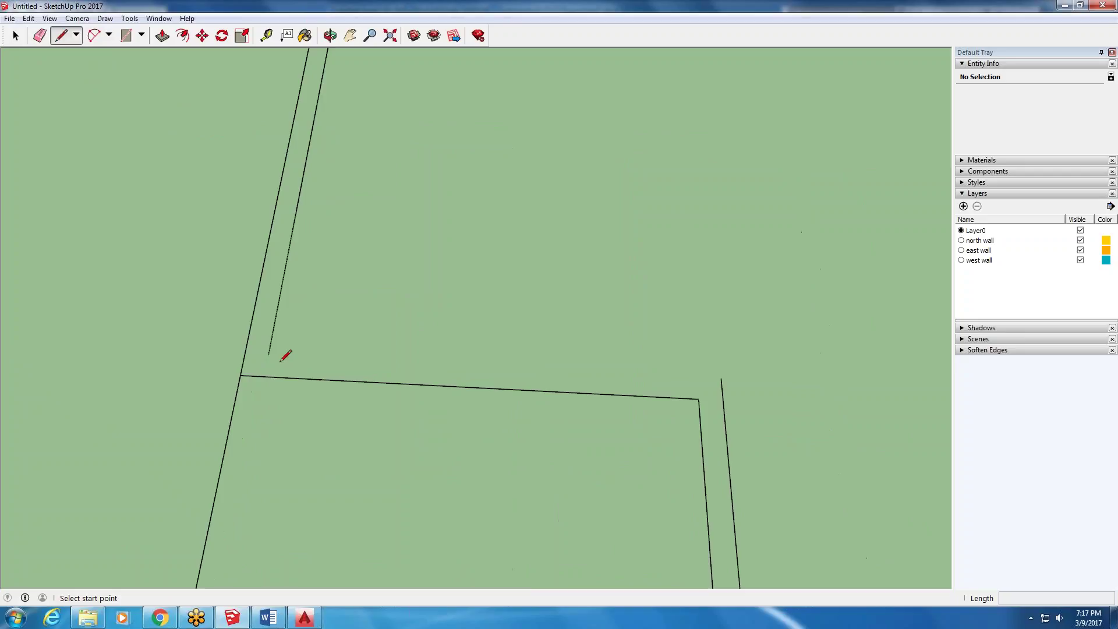
pyautogui.click(269, 354)
pyautogui.click(266, 376)
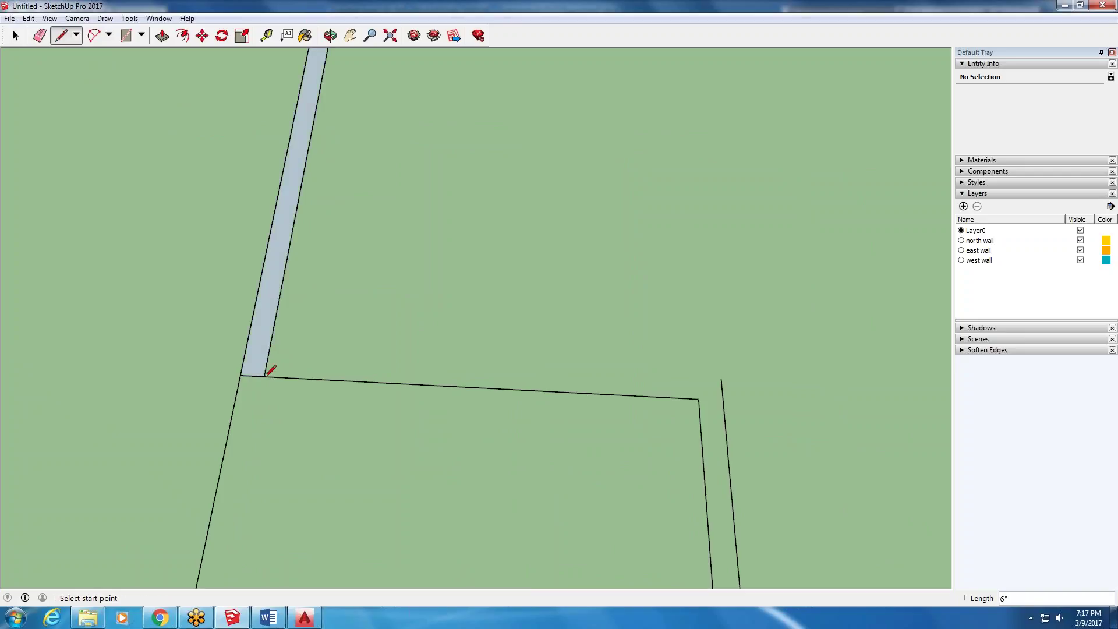
pyautogui.scroll(-2, 267, 374)
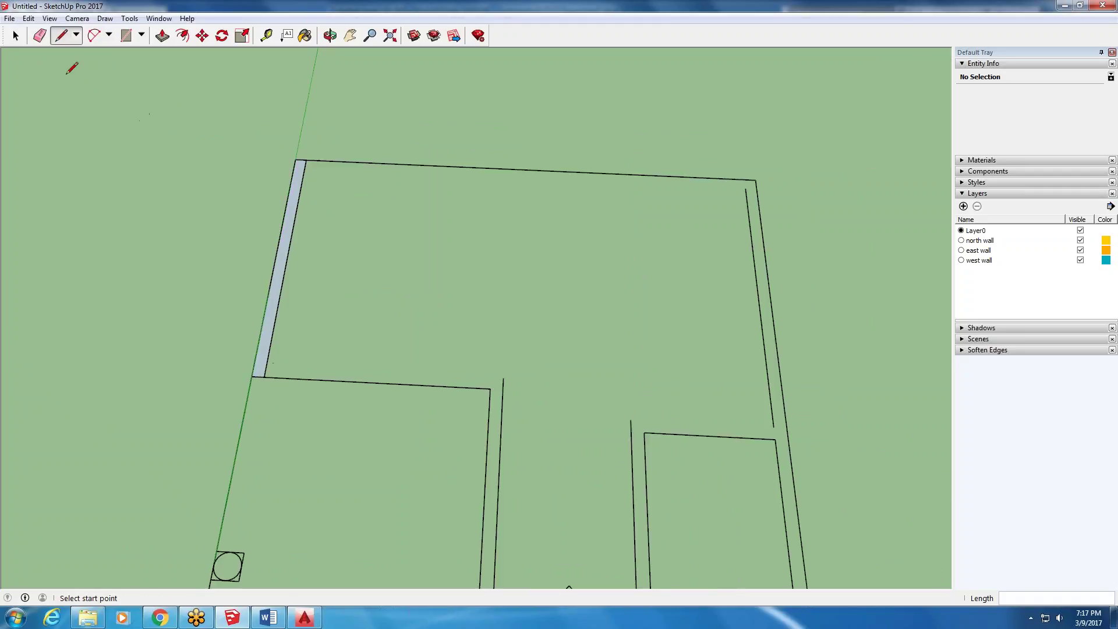
pyautogui.click(15, 36)
pyautogui.tripleClick(281, 273)
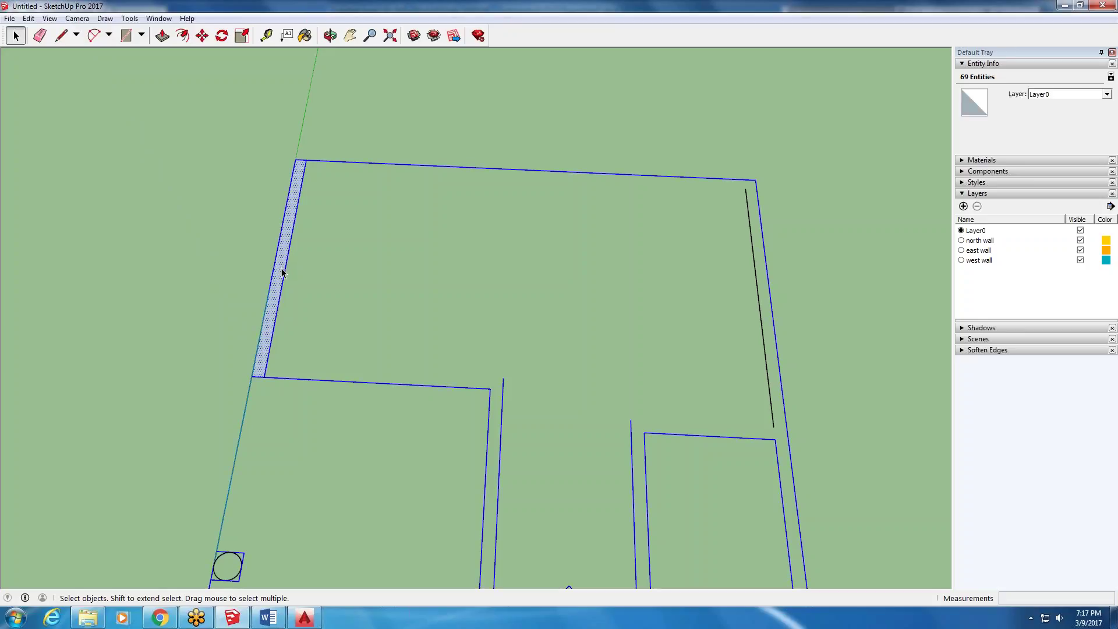
# - Make the west wall face a group, assign it to the west wall layer, and open it for editing
pyautogui.click(282, 277)
pyautogui.doubleClick(279, 278)
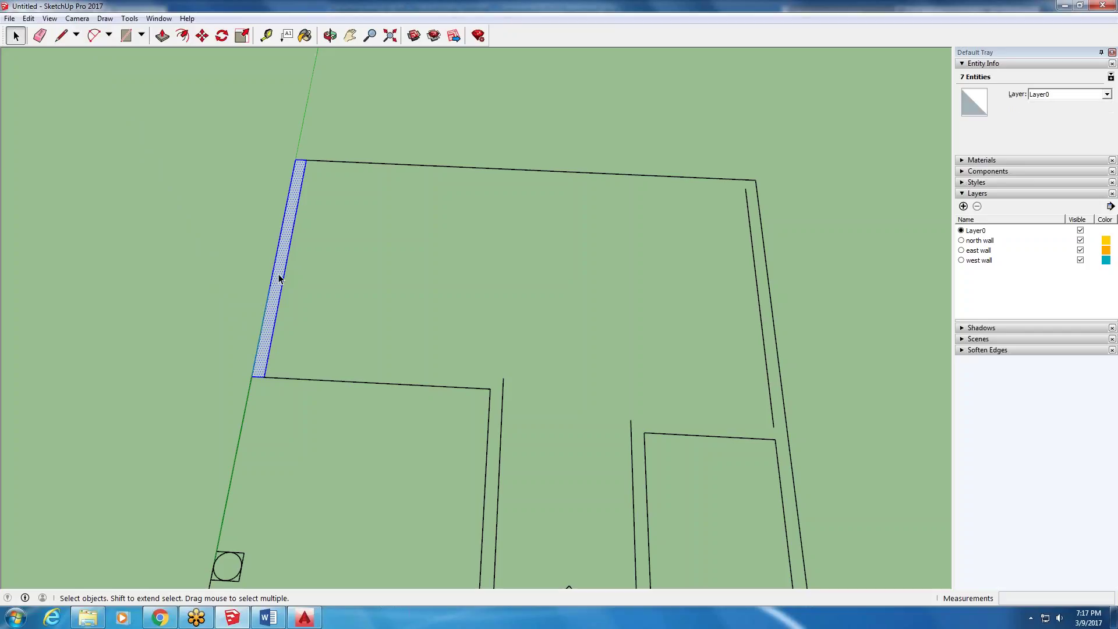
pyautogui.rightClick(272, 305)
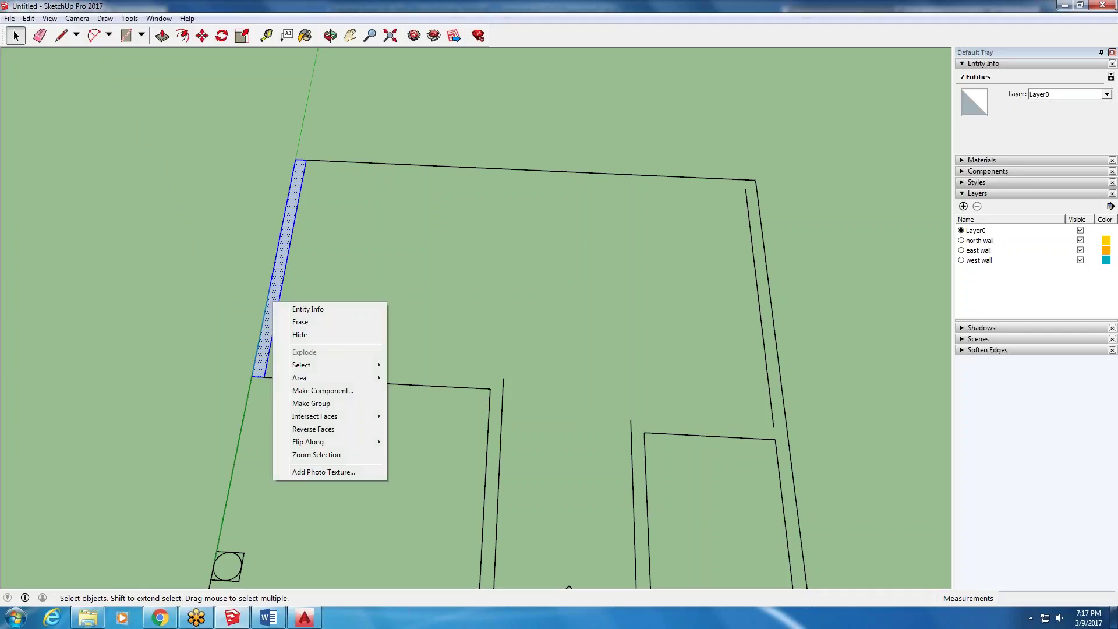
pyautogui.click(326, 404)
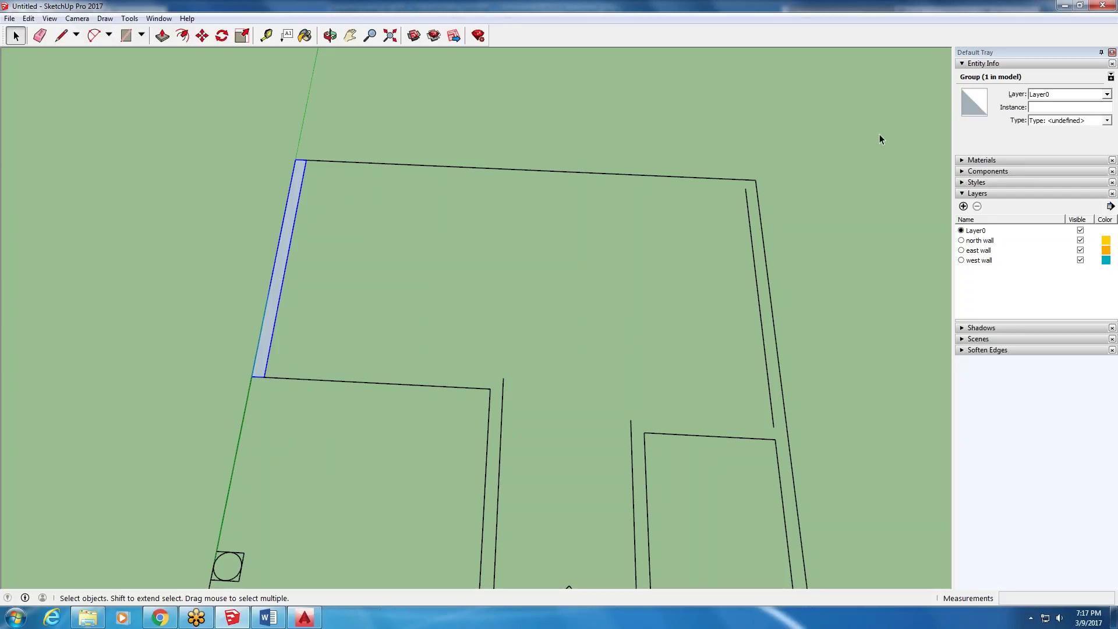
pyautogui.click(1106, 94)
pyautogui.click(1109, 129)
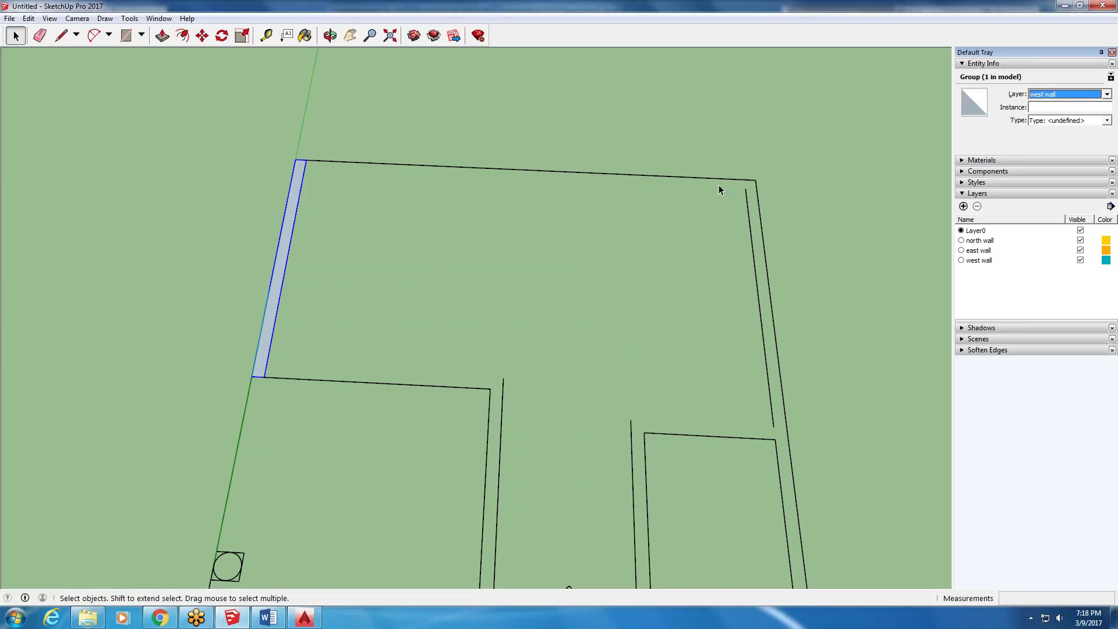
pyautogui.doubleClick(288, 219)
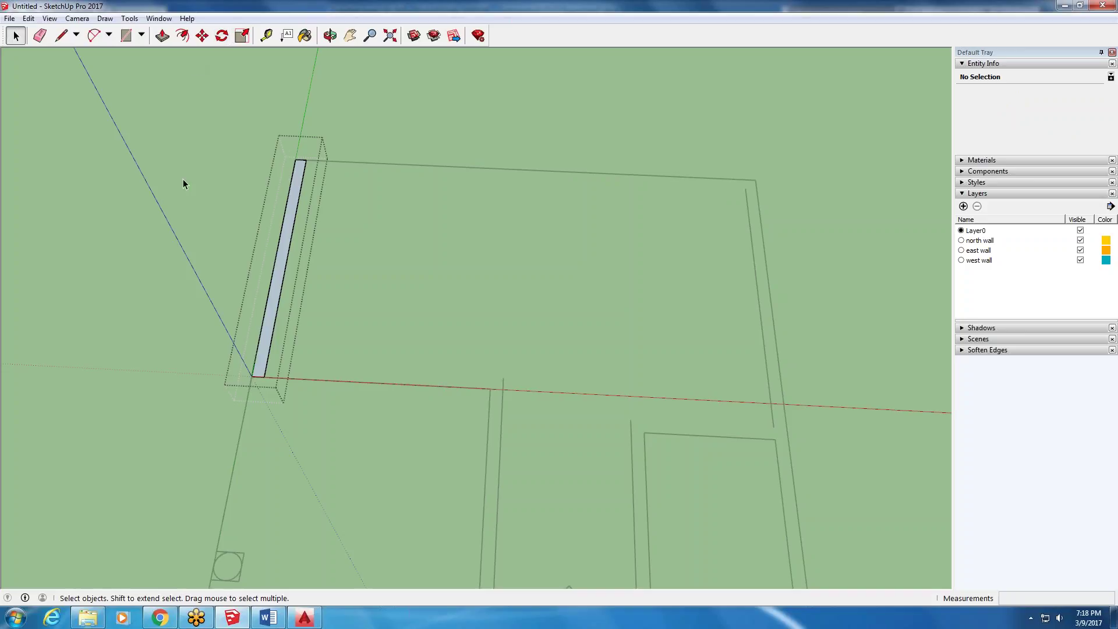
# - Push/pull the west wall face up 8 feet into a tall slab
pyautogui.click(162, 36)
pyautogui.moveTo(269, 321); pyautogui.dragTo(214, 192)
pyautogui.press('Escape')
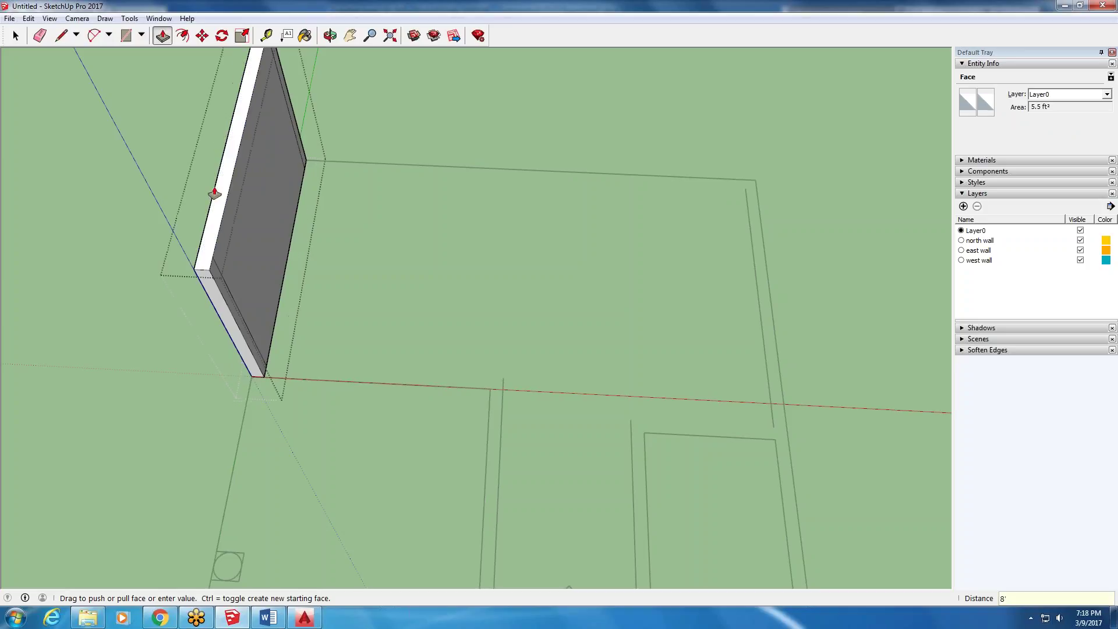
pyautogui.moveTo(347, 362); pyautogui.dragTo(326, 152, button='middle')
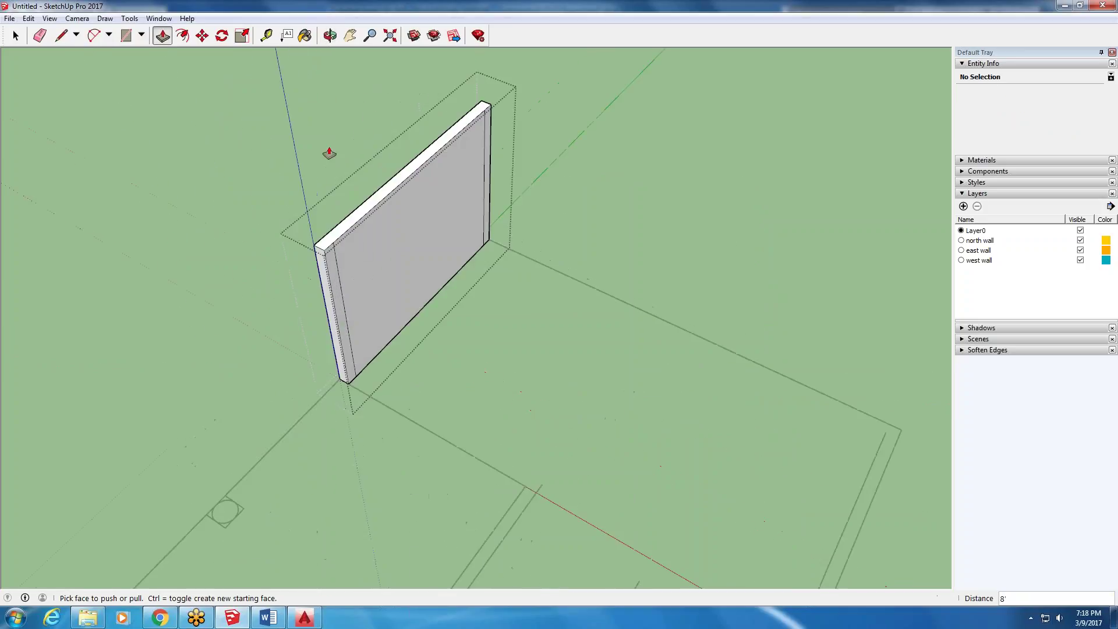
# - Delete the stray vertical edge, exit the group, and select the finished west wall
pyautogui.click(15, 36)
pyautogui.scroll(3, 383, 288)
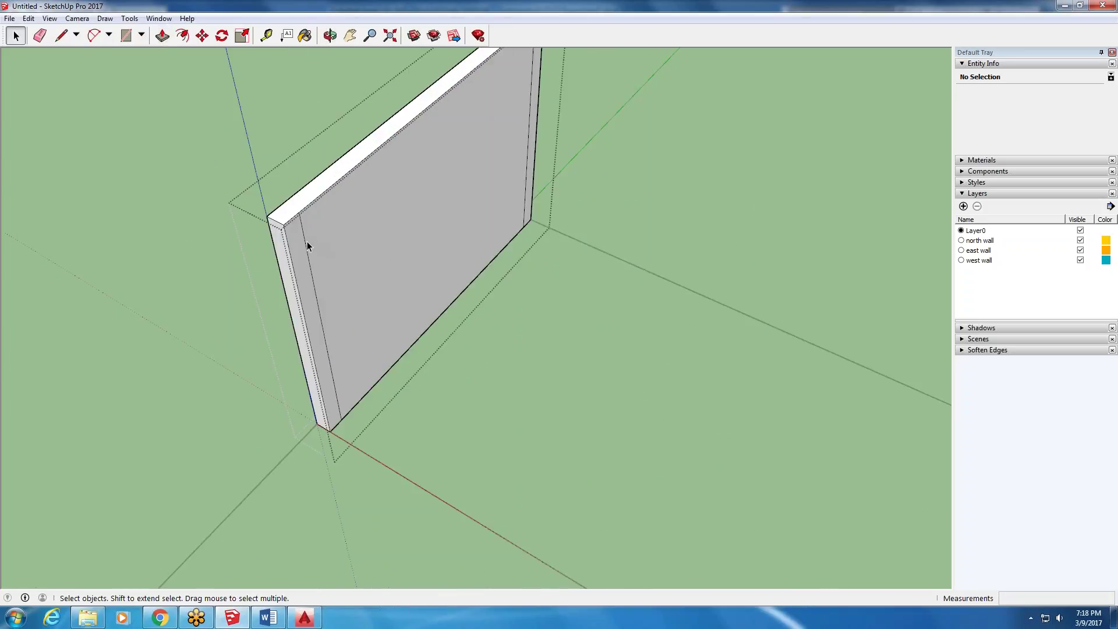
pyautogui.click(305, 241)
pyautogui.press('Delete')
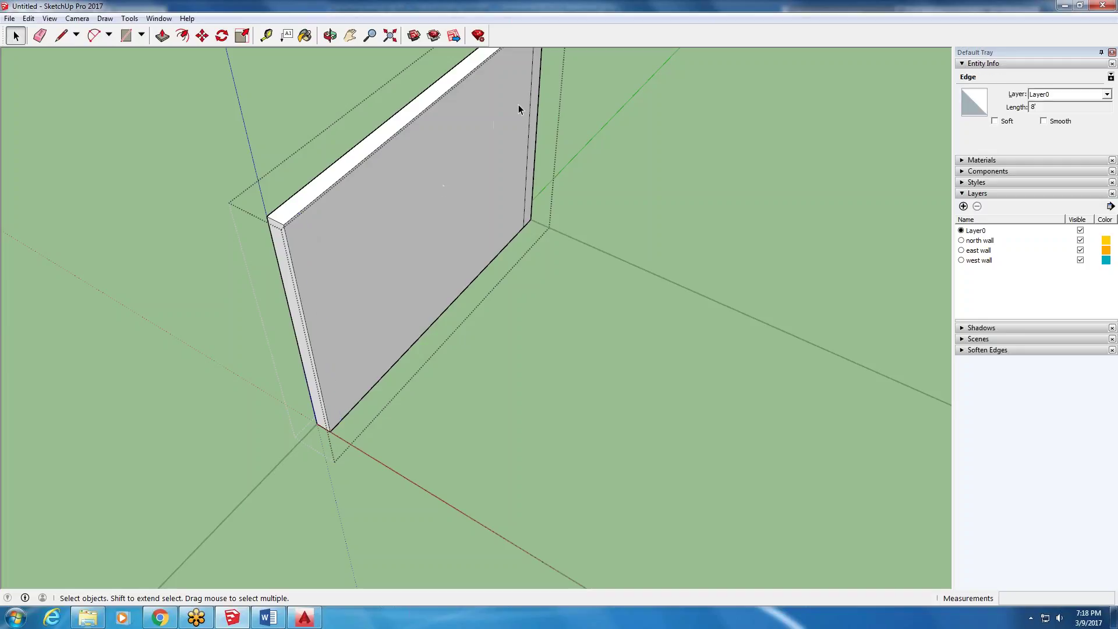
pyautogui.scroll(-5, 447, 201)
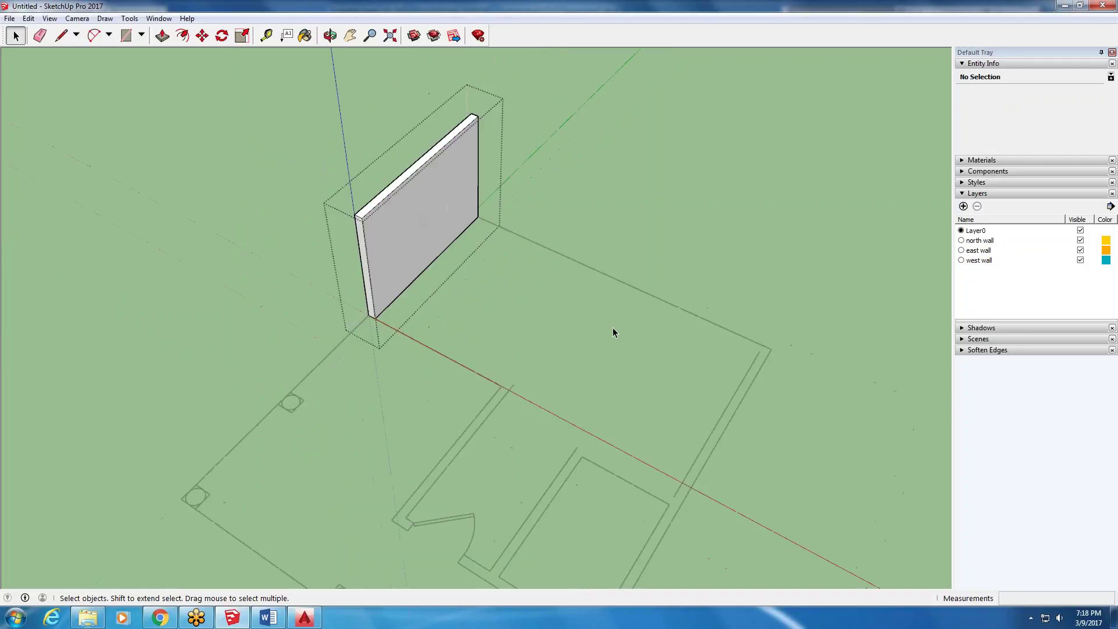
pyautogui.click(586, 269)
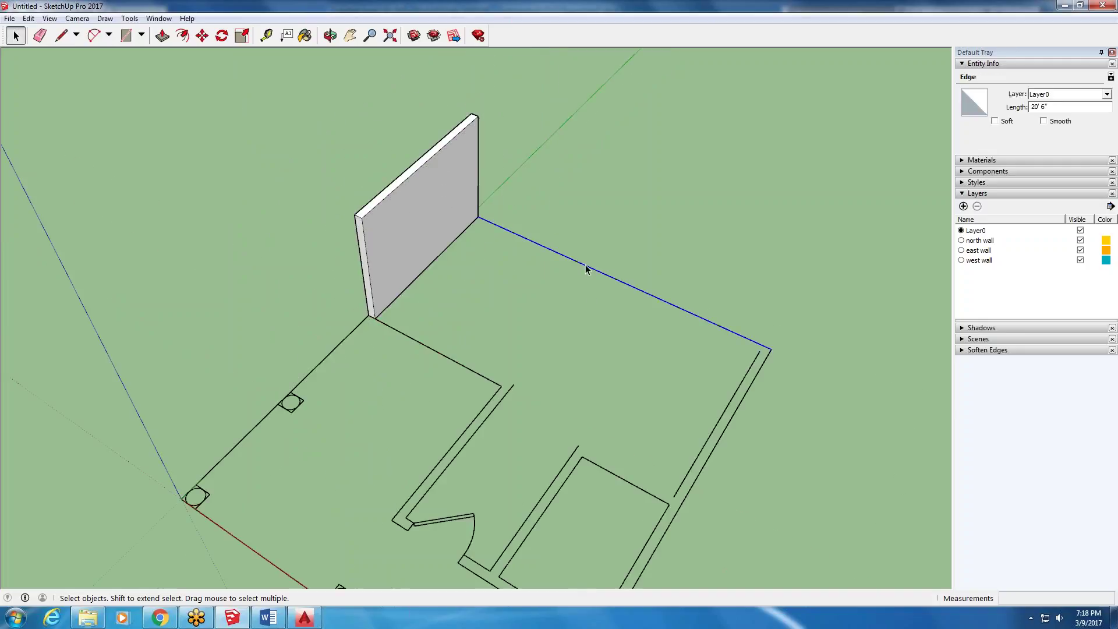
pyautogui.click(440, 199)
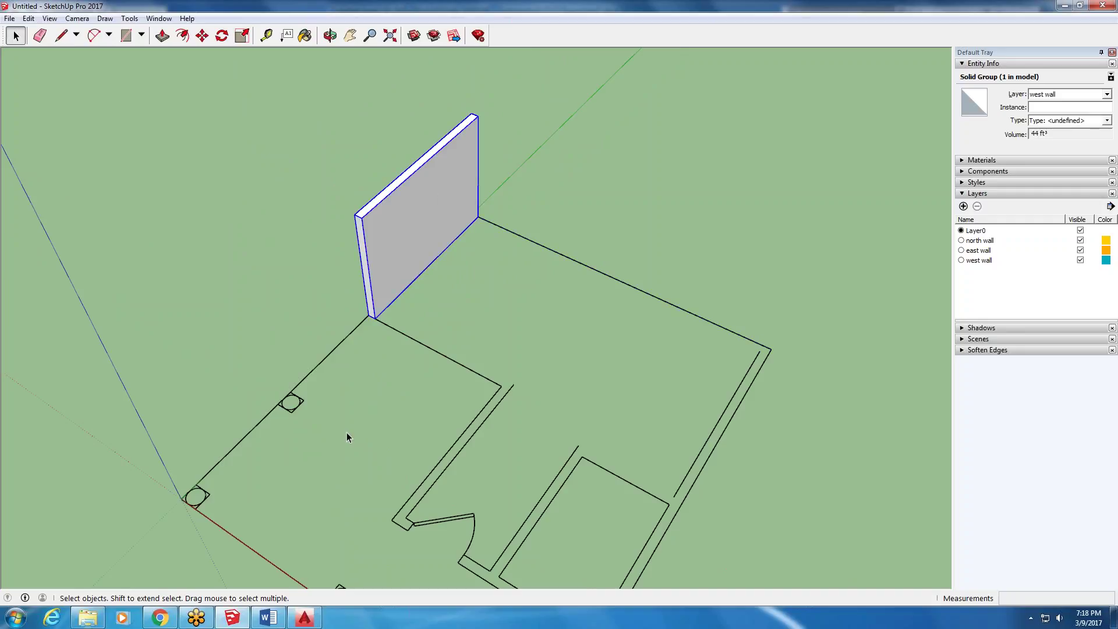
# - Orbit around the plan to inspect the standing west wall from several sides
pyautogui.moveTo(349, 441); pyautogui.dragTo(369, 338, button='middle')
pyautogui.moveTo(541, 279); pyautogui.dragTo(568, 320, button='middle')
pyautogui.scroll(4, 582, 318)
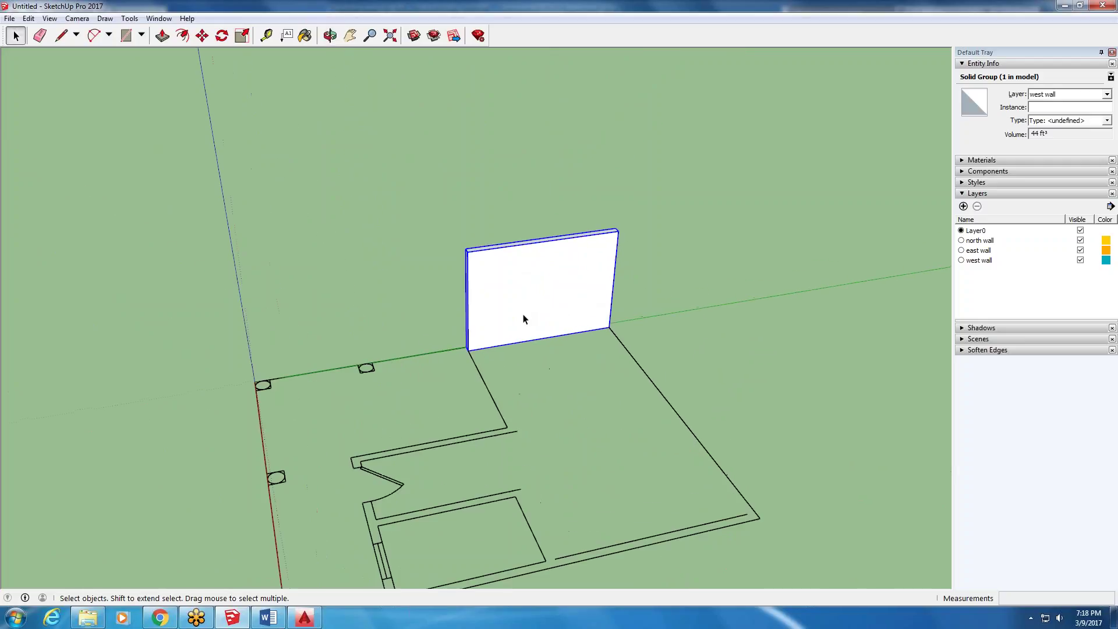
pyautogui.scroll(-5, 438, 477)
pyautogui.moveTo(438, 477); pyautogui.dragTo(596, 432, button='middle')
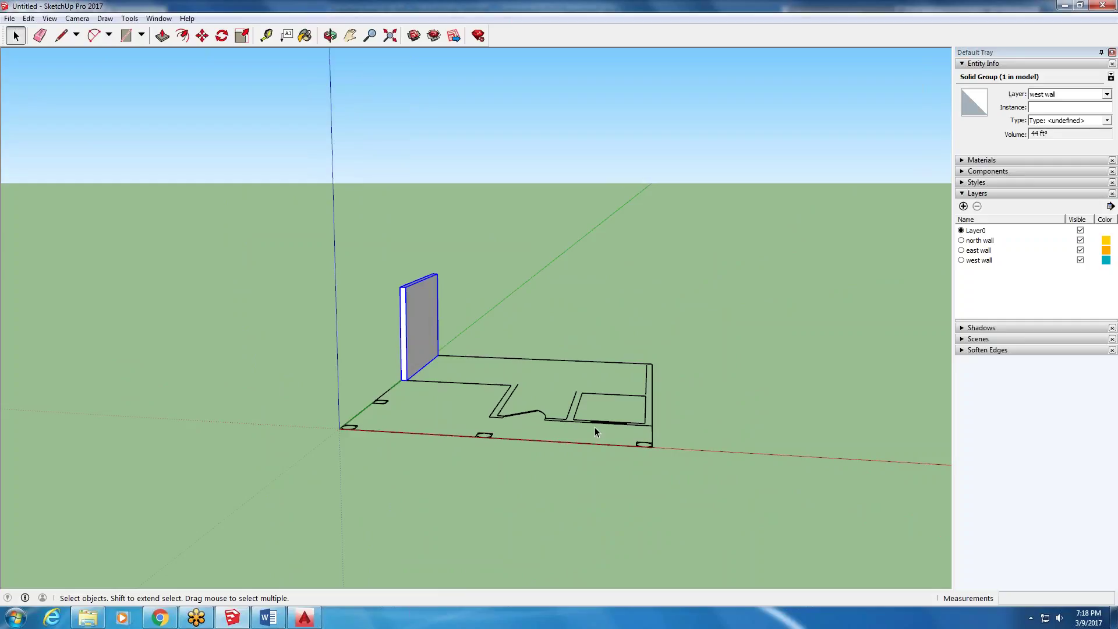
pyautogui.moveTo(537, 449); pyautogui.dragTo(588, 260, button='middle')
pyautogui.scroll(2, 582, 263)
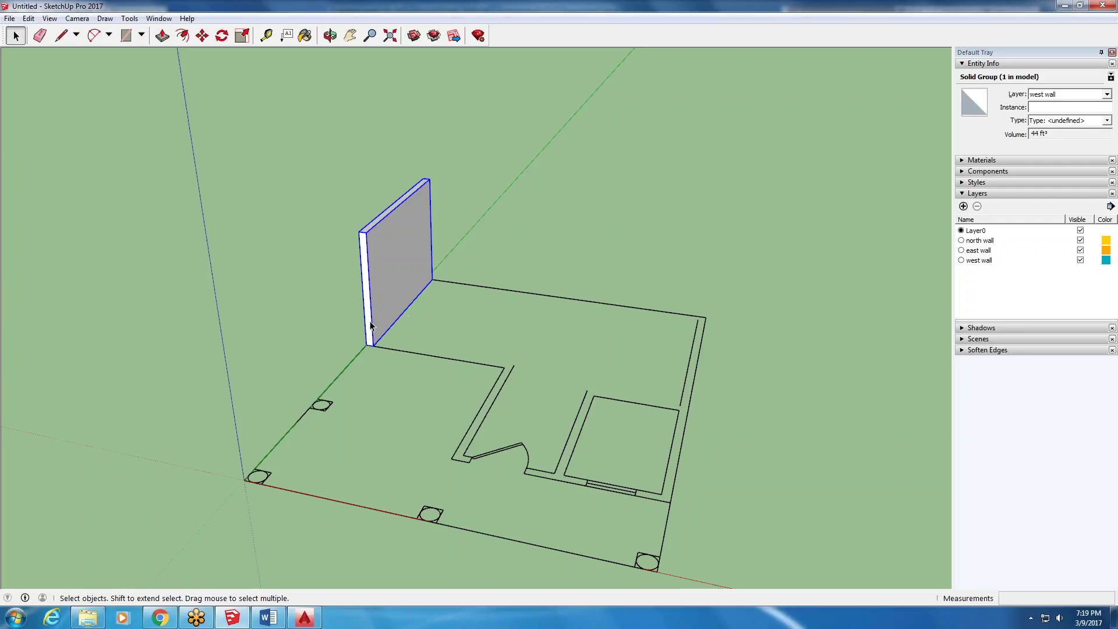
# - Tilt the floor plan and start a Pencil line on the right wall's inner edge
pyautogui.moveTo(746, 341); pyautogui.dragTo(626, 308, button='middle')
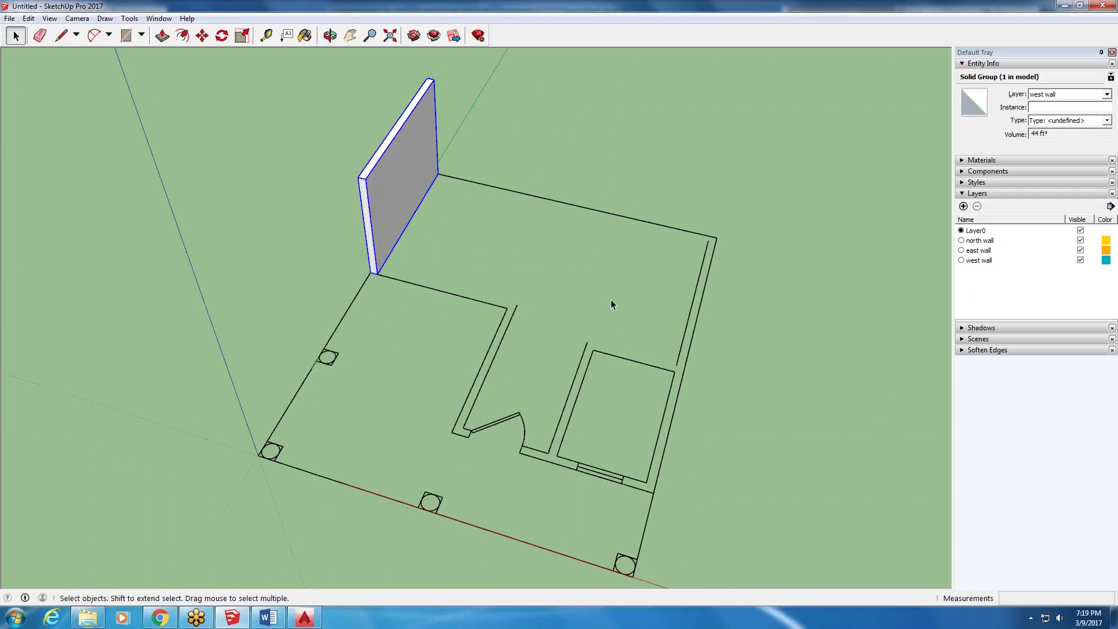
pyautogui.click(61, 35)
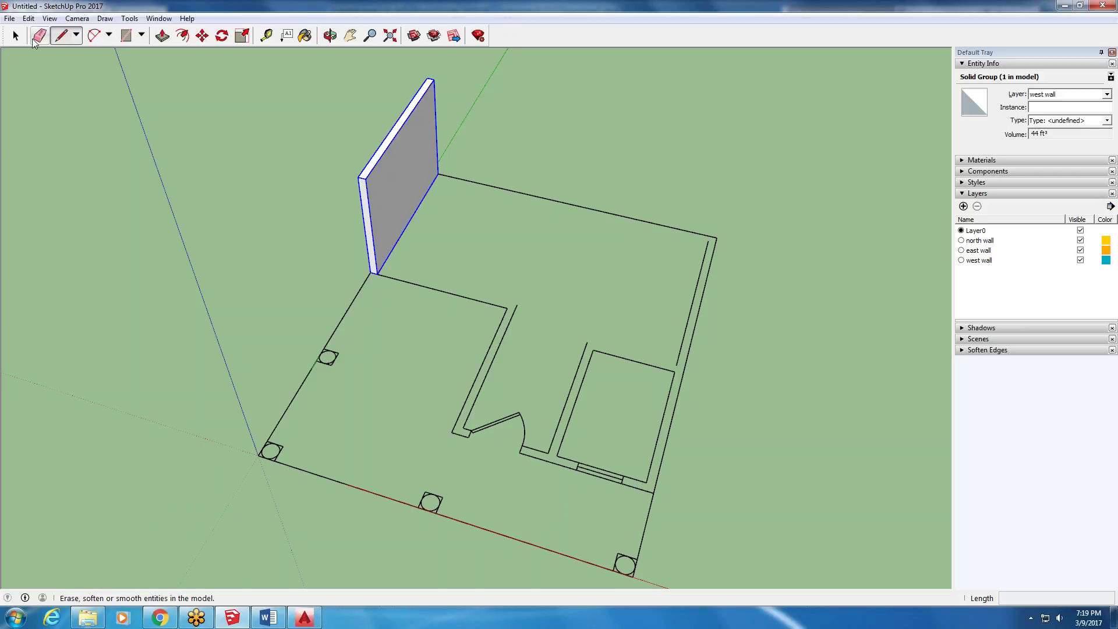
pyautogui.click(16, 37)
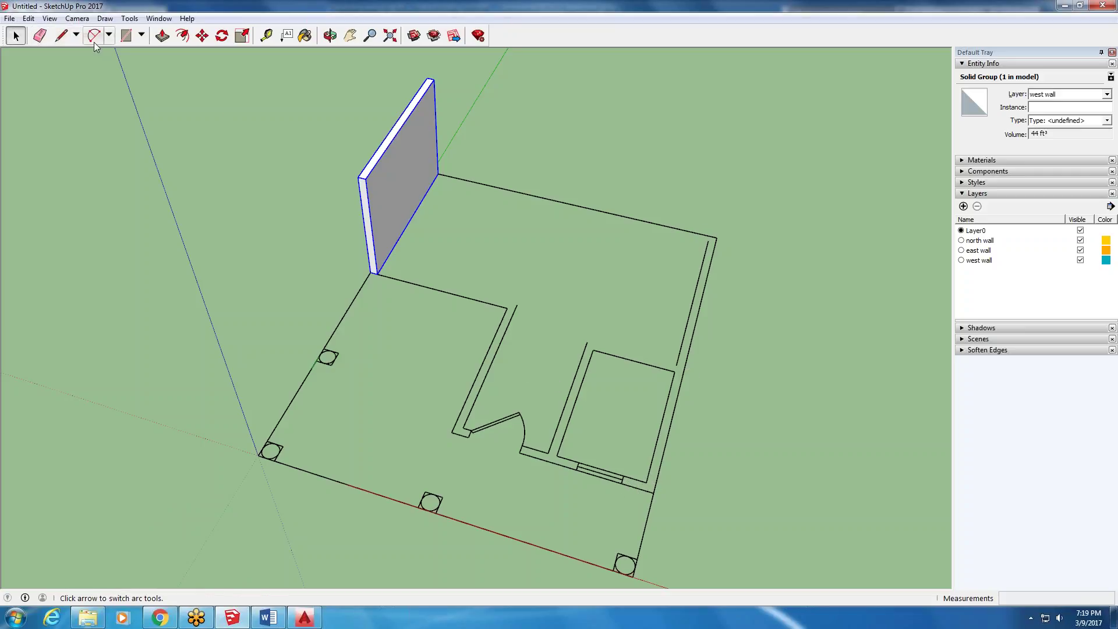
pyautogui.click(61, 36)
pyautogui.click(675, 365)
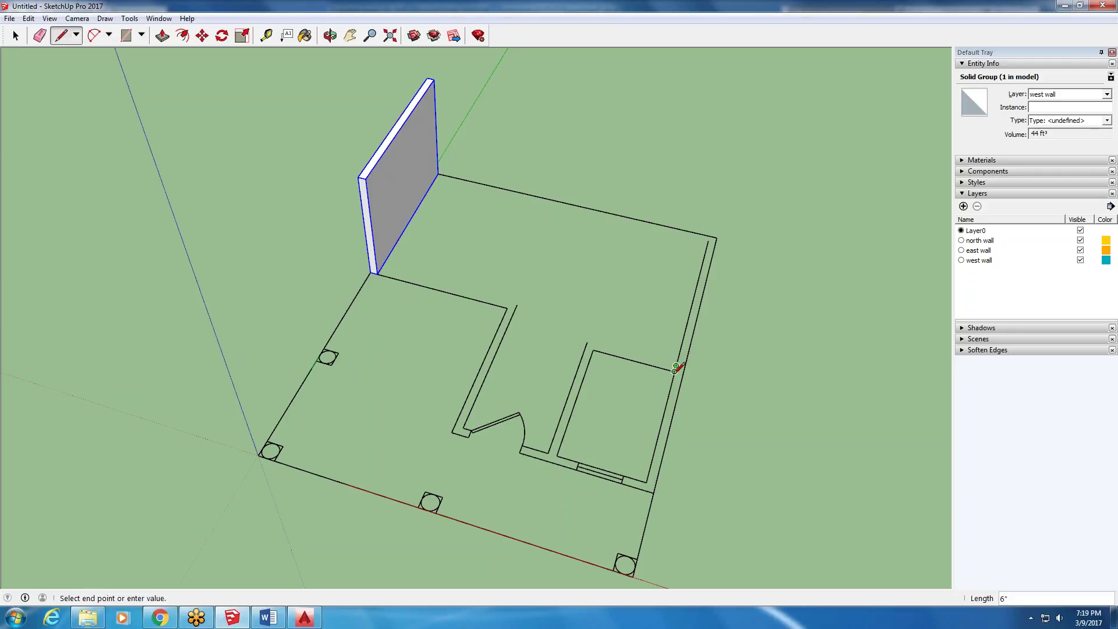
# - End the right-wall line at the wall corner, then zoom and orbit to see the whole plan
pyautogui.click(708, 240)
pyautogui.click(708, 240)
pyautogui.scroll(4, 713, 236)
pyautogui.press('Escape')
pyautogui.scroll(-5, 714, 235)
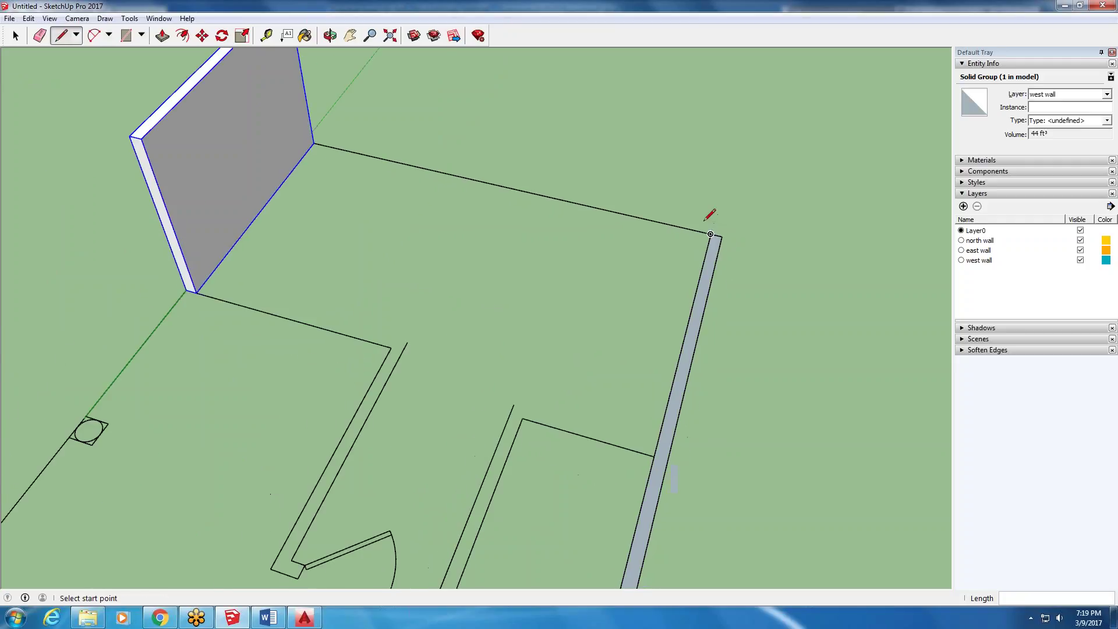
pyautogui.scroll(-1, 610, 553)
pyautogui.scroll(2, 622, 550)
pyautogui.scroll(-2, 626, 527)
pyautogui.scroll(2, 629, 547)
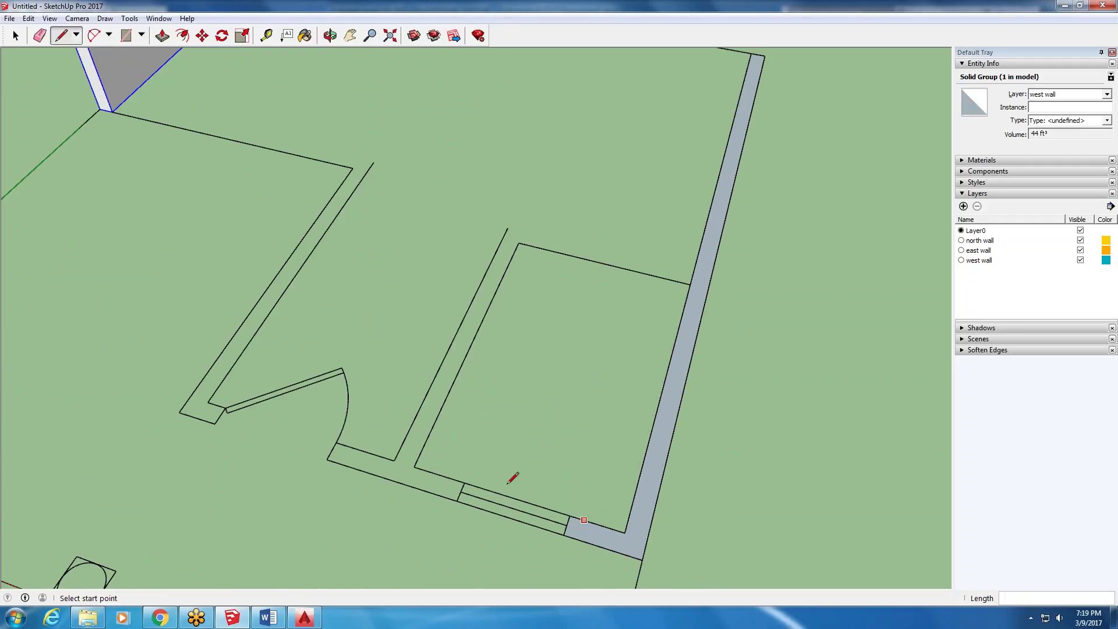
pyautogui.scroll(-2, 427, 460)
pyautogui.scroll(2, 413, 472)
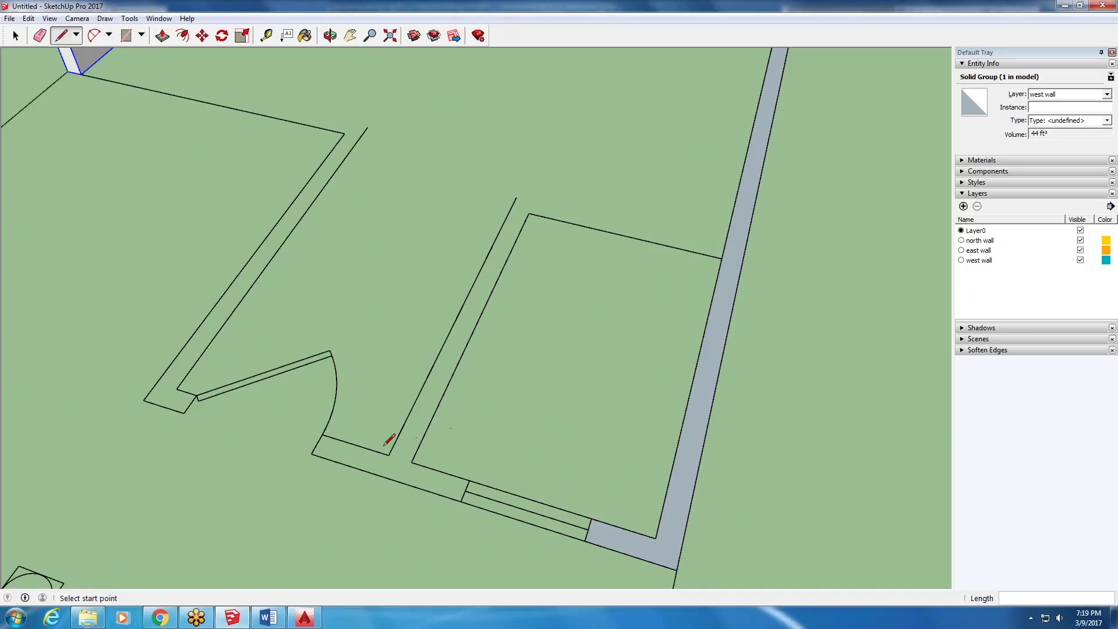
pyautogui.scroll(-5, 606, 392)
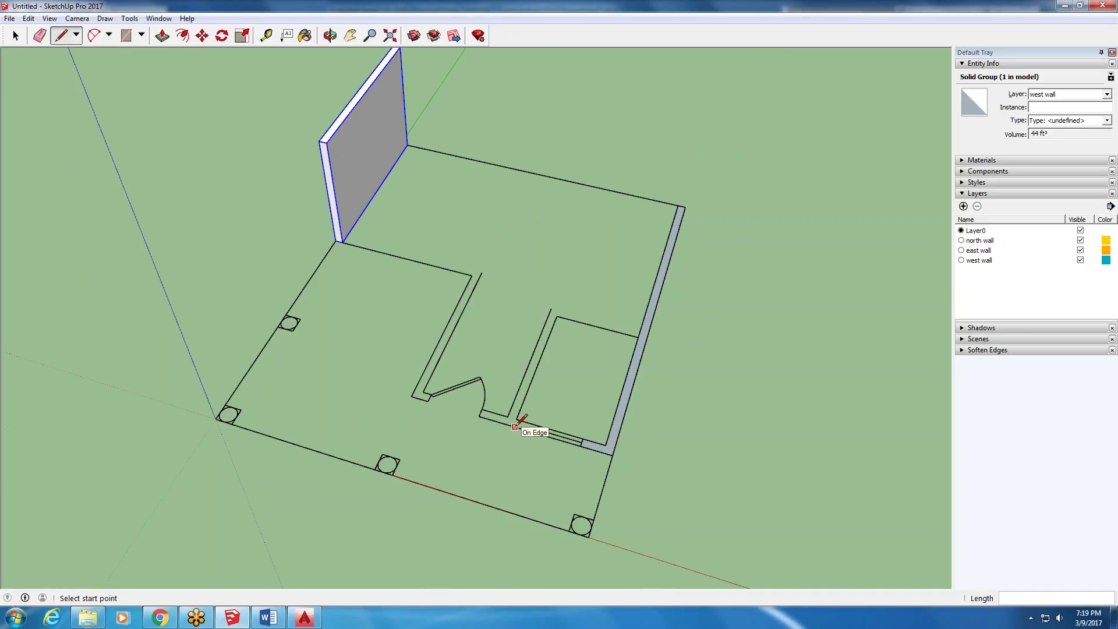
pyautogui.moveTo(515, 426); pyautogui.dragTo(499, 386, button='middle')
pyautogui.scroll(2, 497, 419)
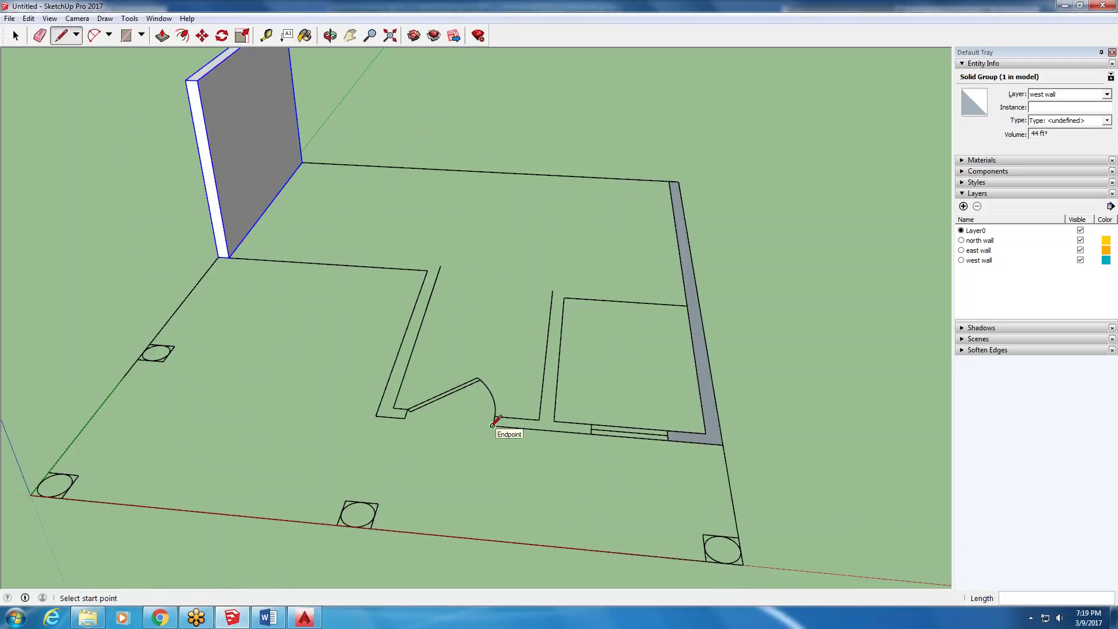
# - Close the door outline and the small wall piece at the door corner into faces
pyautogui.click(493, 426)
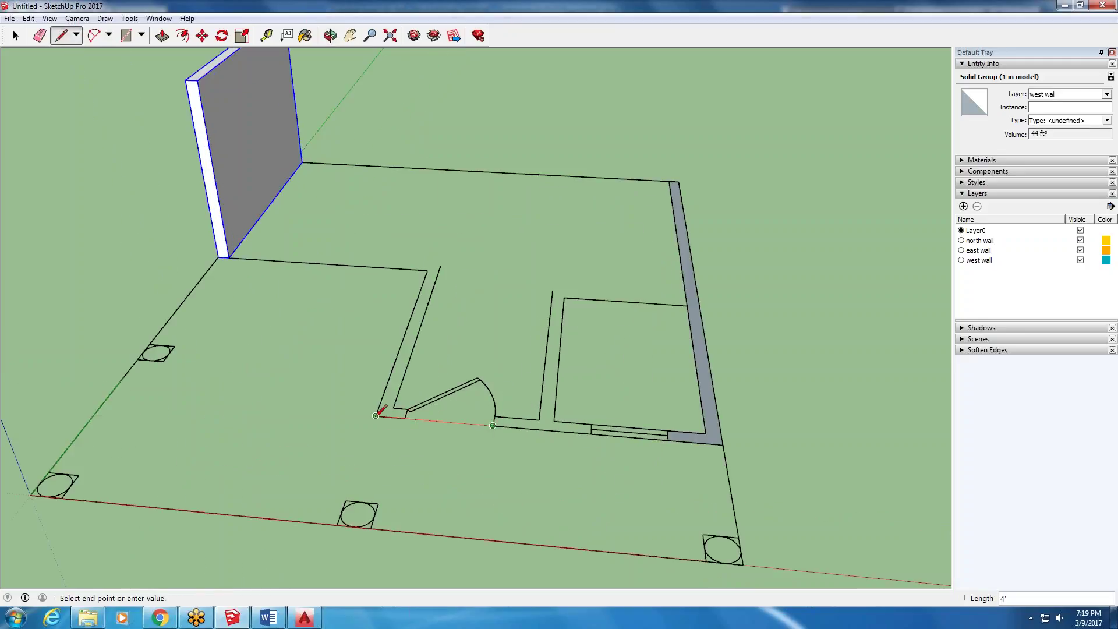
pyautogui.click(375, 415)
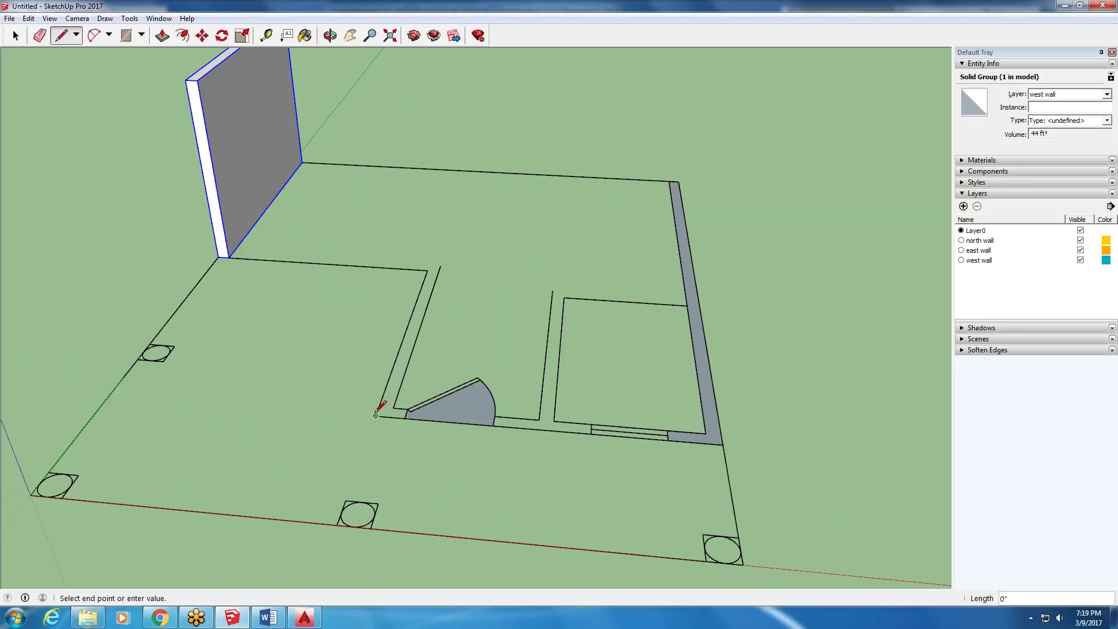
pyautogui.scroll(2, 376, 415)
pyautogui.click(401, 406)
pyautogui.click(381, 403)
pyautogui.scroll(-3, 381, 404)
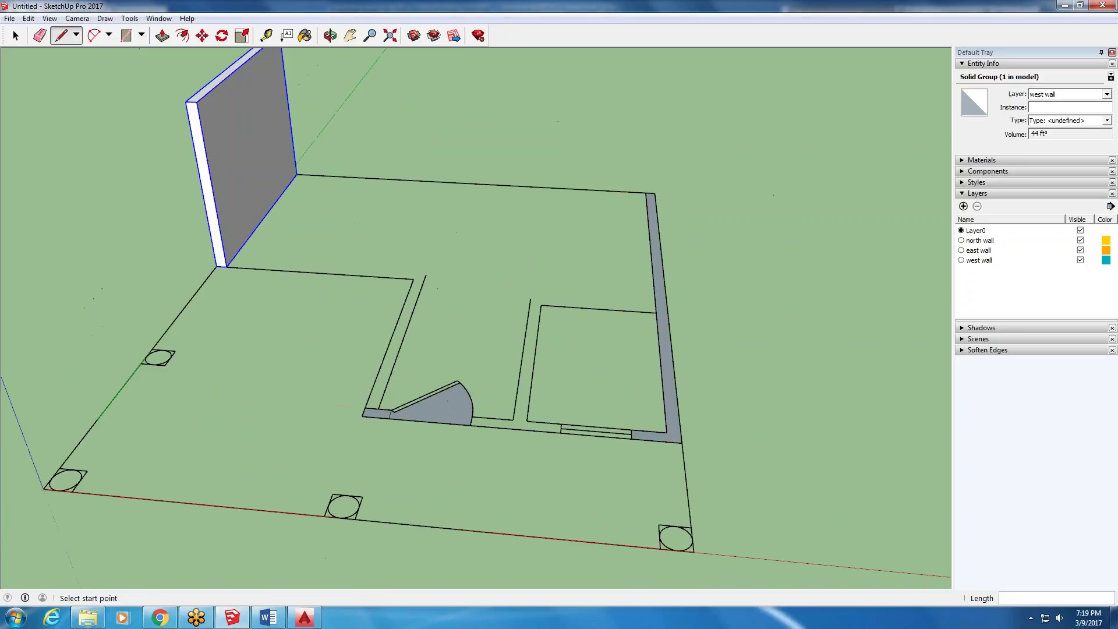
# - Close the small room outline into a face and draw an edge along the door threshold
pyautogui.click(61, 36)
pyautogui.click(472, 416)
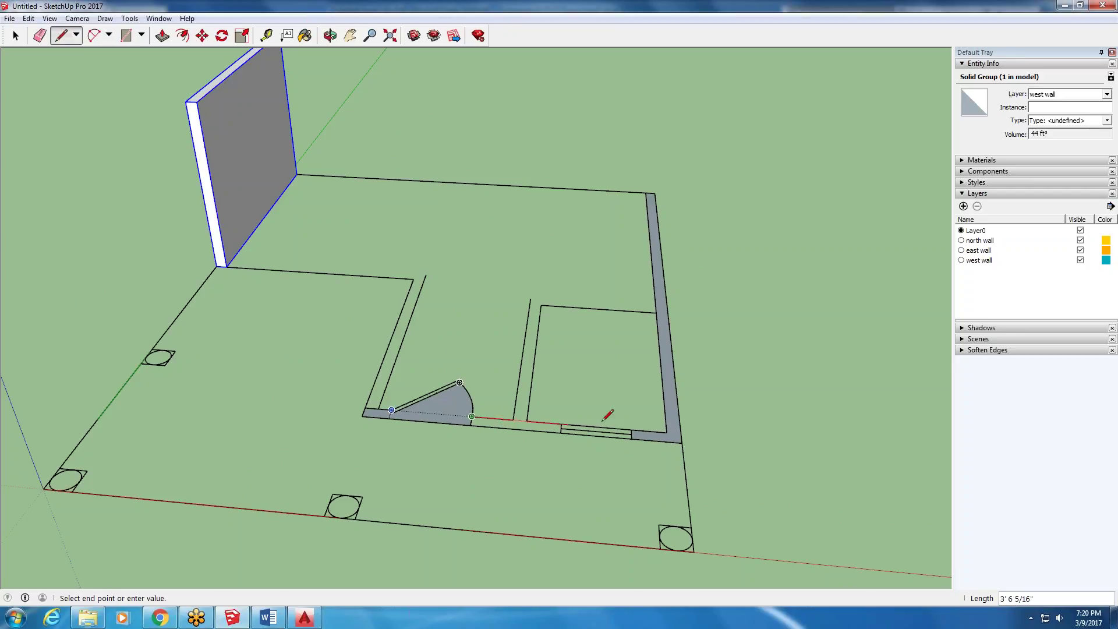
pyautogui.click(571, 429)
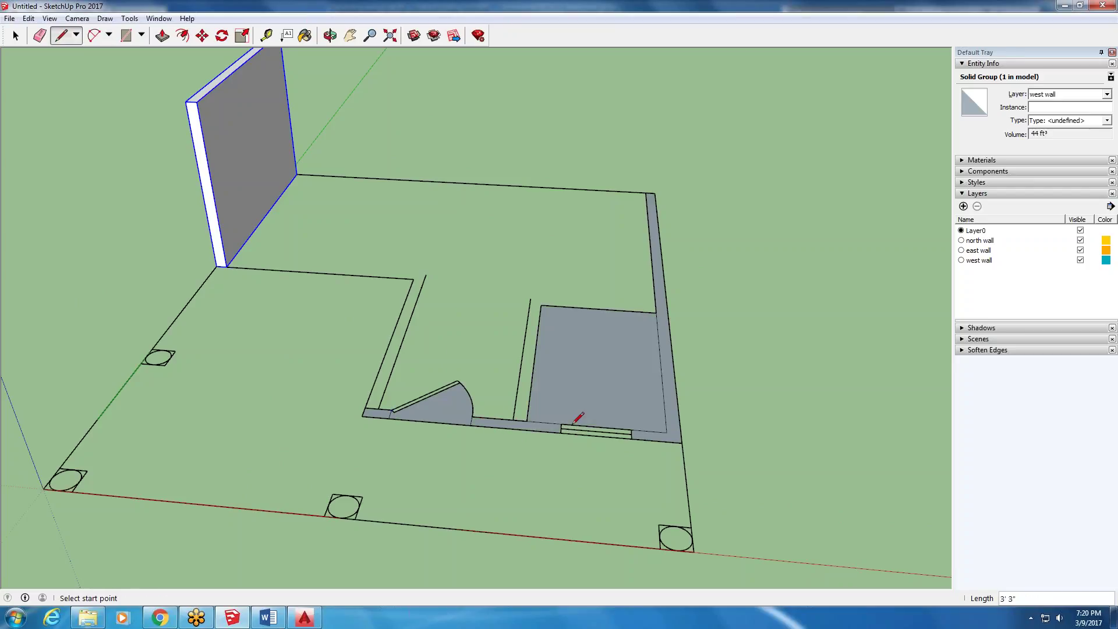
pyautogui.click(631, 429)
pyautogui.click(561, 424)
pyautogui.scroll(3, 578, 428)
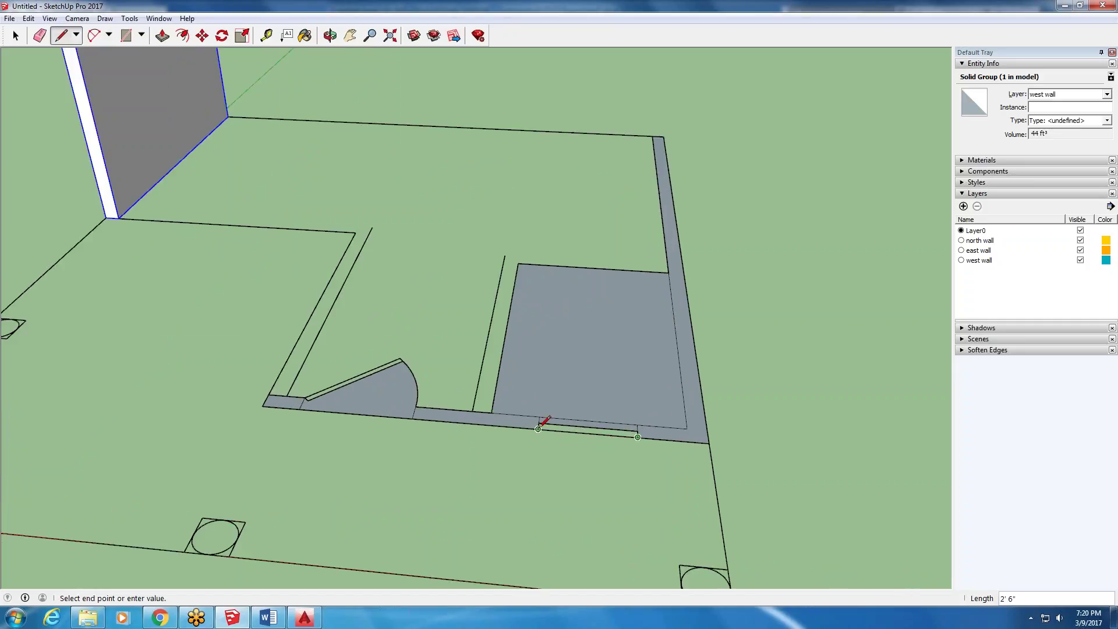
# - Split the door face with a line to the chord's end and select the pie-shaped swing face
pyautogui.click(16, 36)
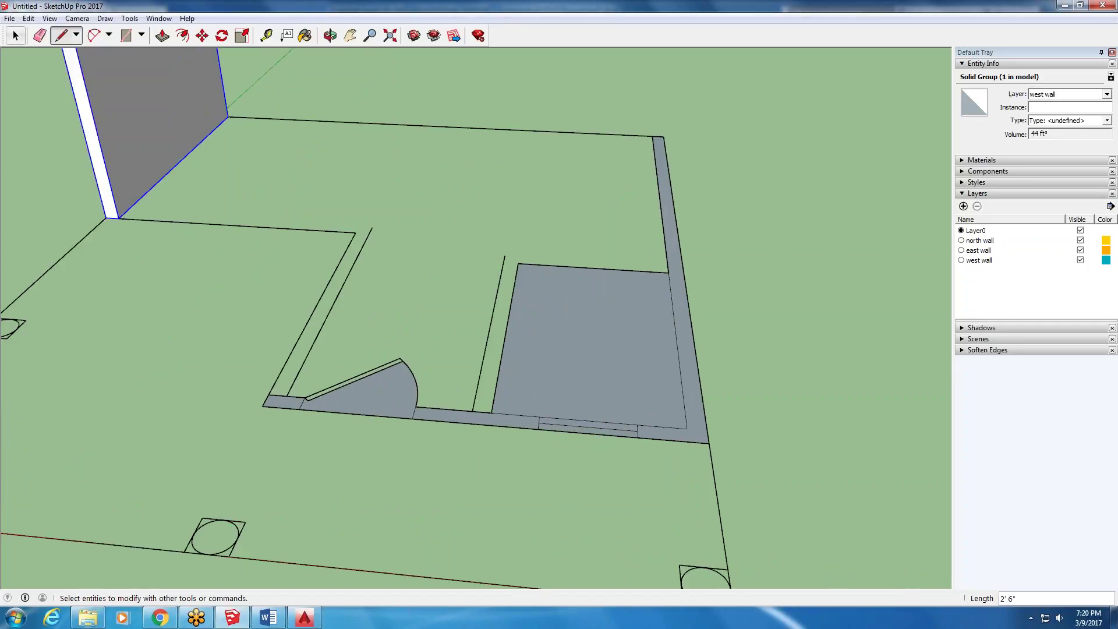
pyautogui.press('l')
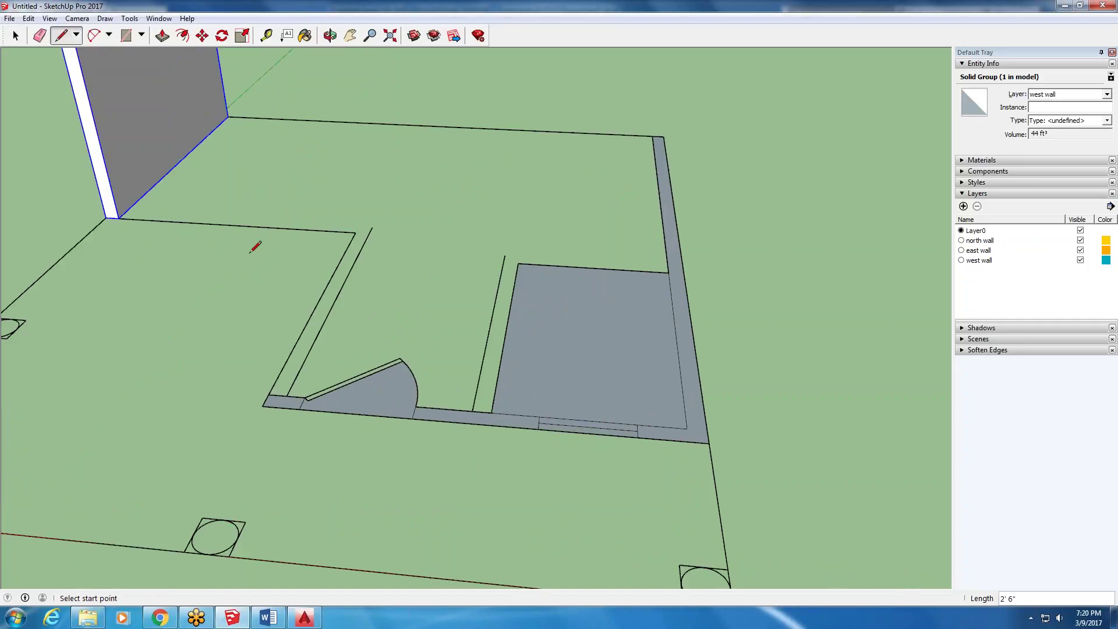
pyautogui.click(415, 410)
pyautogui.scroll(2, 300, 396)
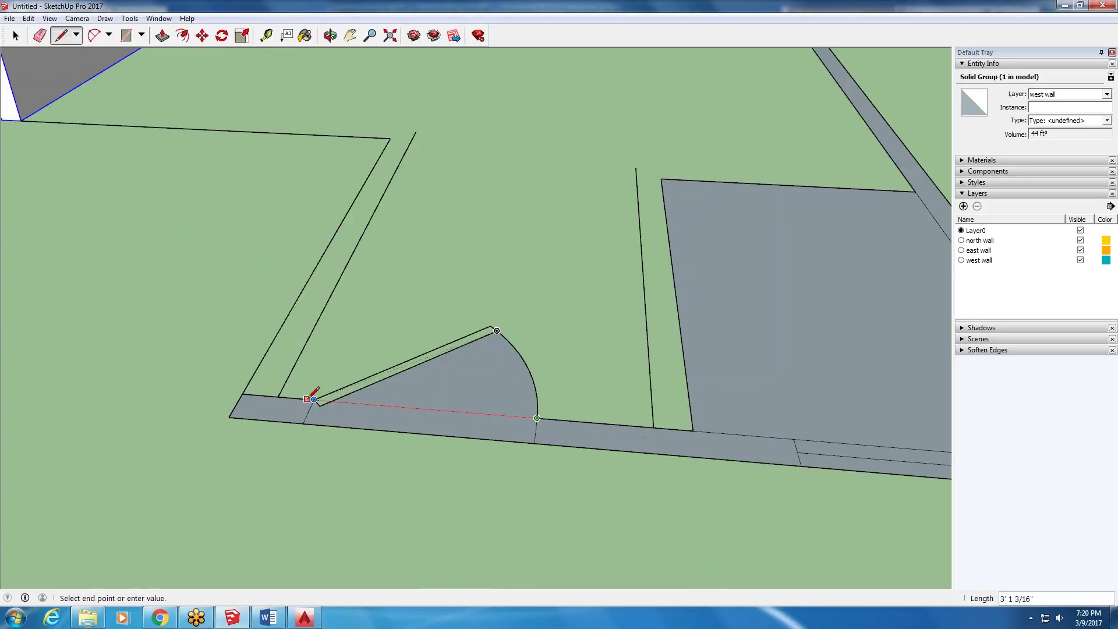
pyautogui.click(314, 399)
pyautogui.scroll(-3, 189, 445)
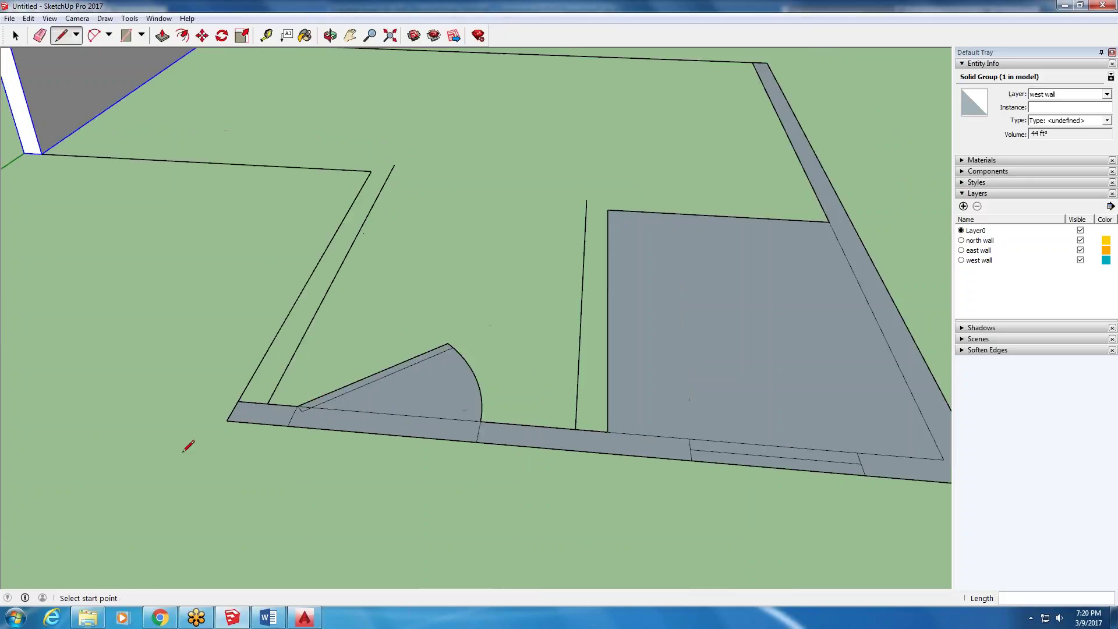
pyautogui.press('space')
pyautogui.click(390, 406)
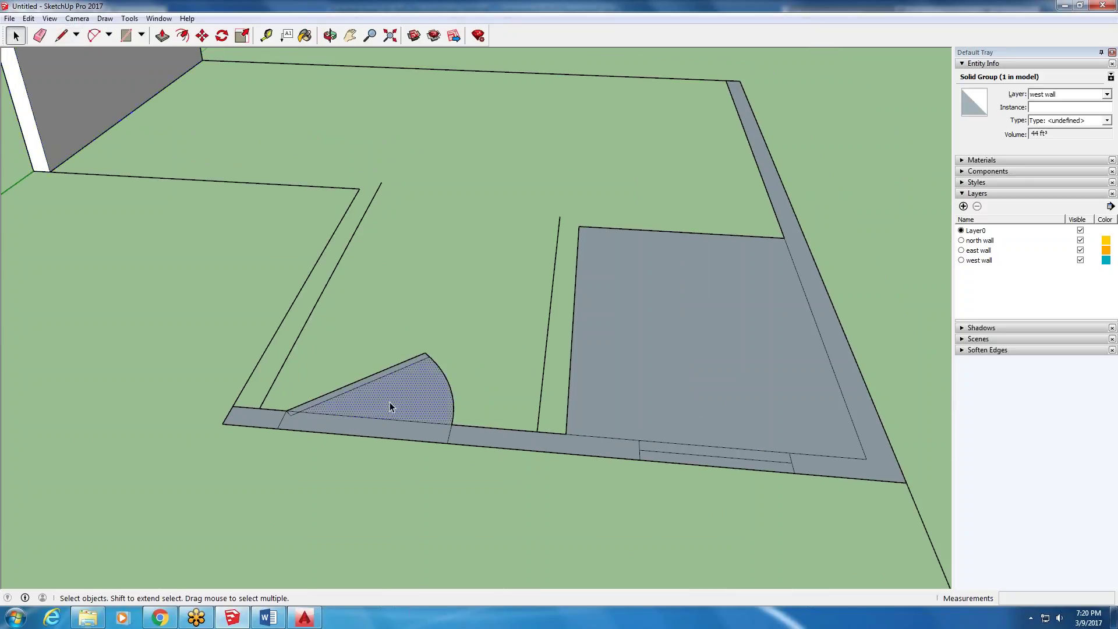
# - Delete the thin sliver face and the door leaf line, leaving only the arc
pyautogui.press('Delete')
pyautogui.scroll(3, 349, 393)
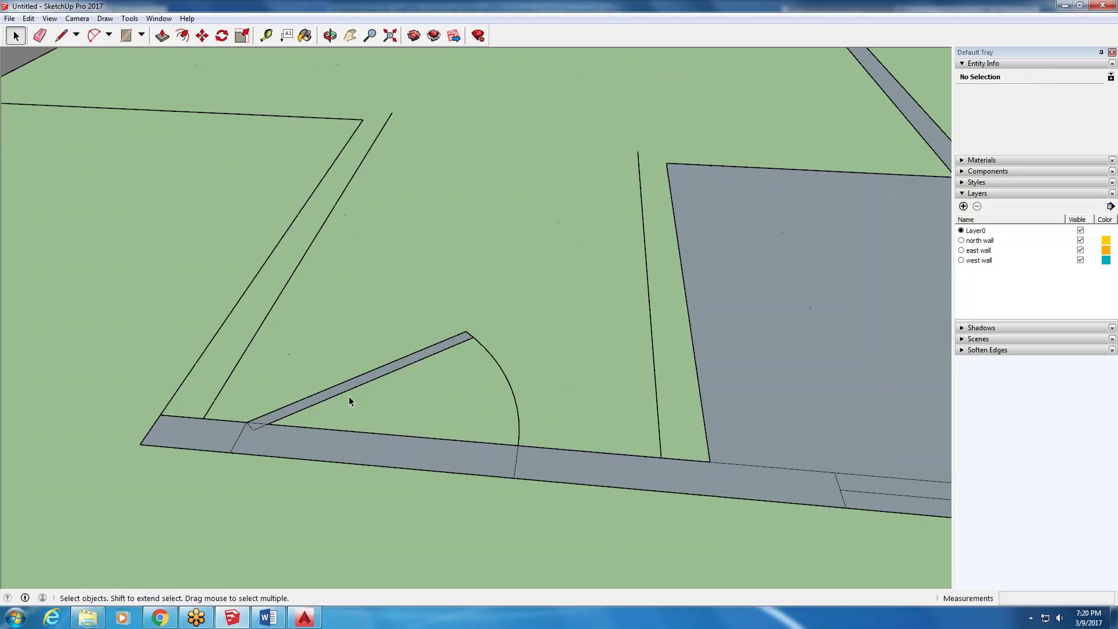
pyautogui.press('Delete')
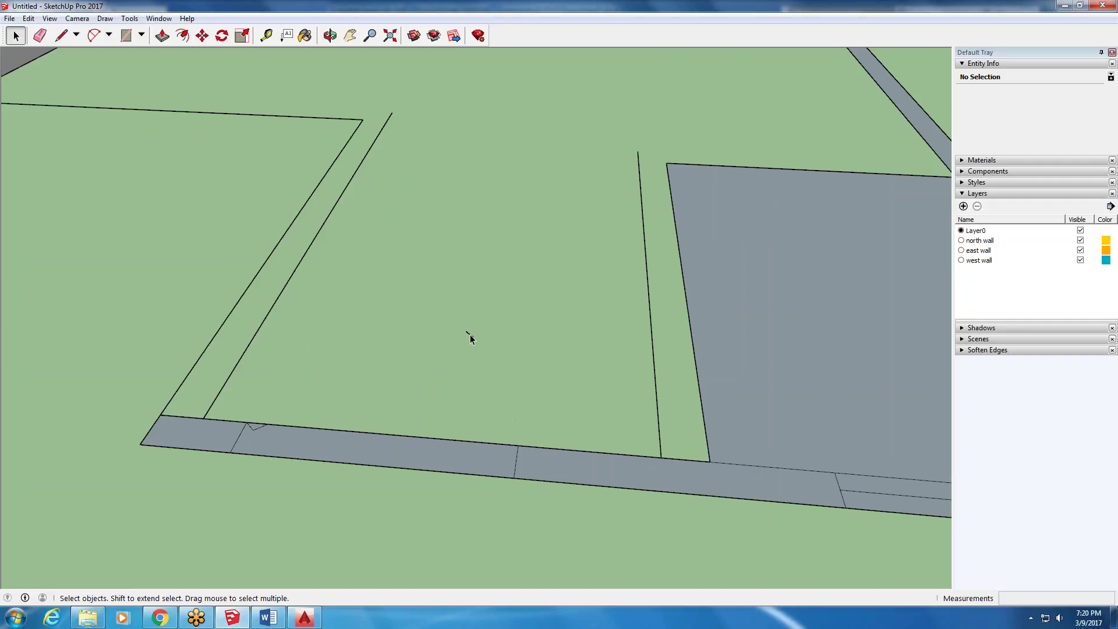
pyautogui.scroll(2, 245, 433)
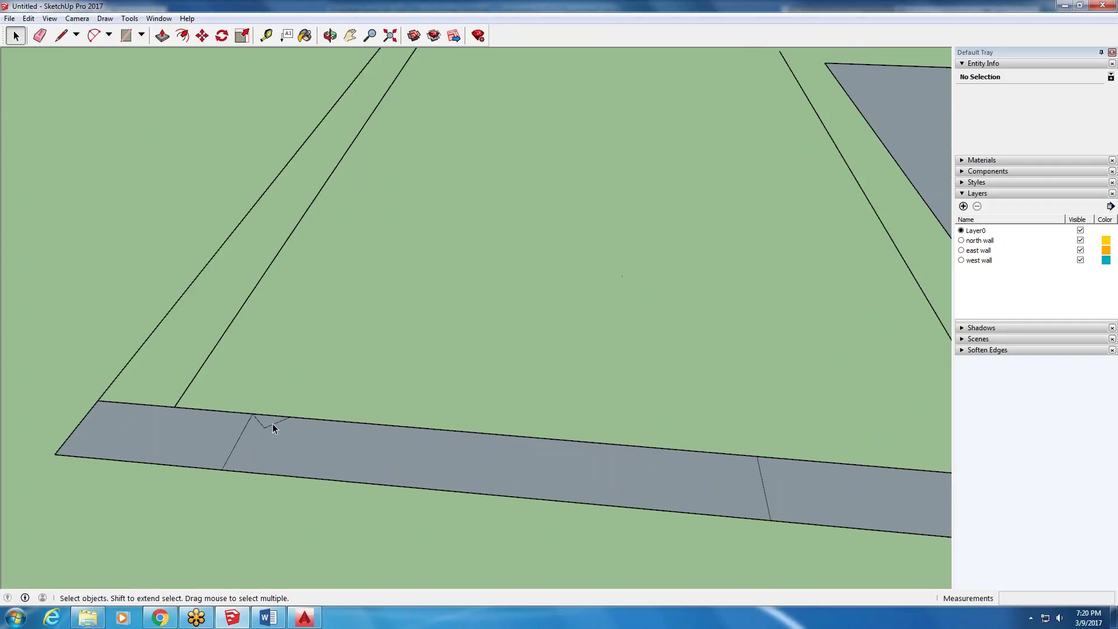
pyautogui.scroll(-3, 256, 405)
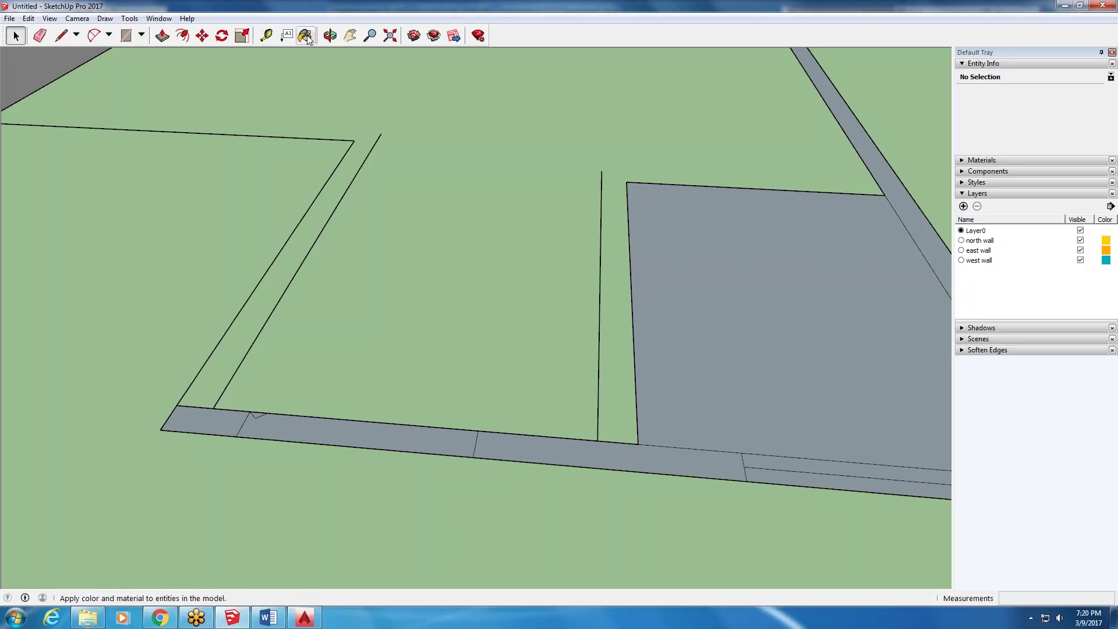
# - Cancel an unwanted extrusion of the bottom wall strip and delete its short stray edge
pyautogui.click(163, 35)
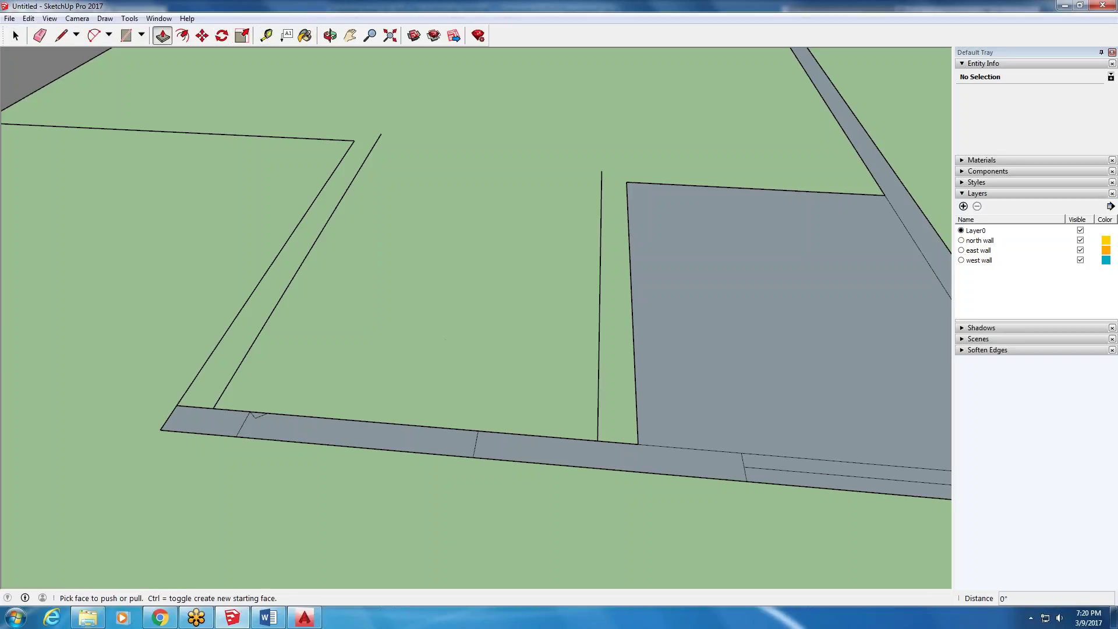
pyautogui.click(401, 433)
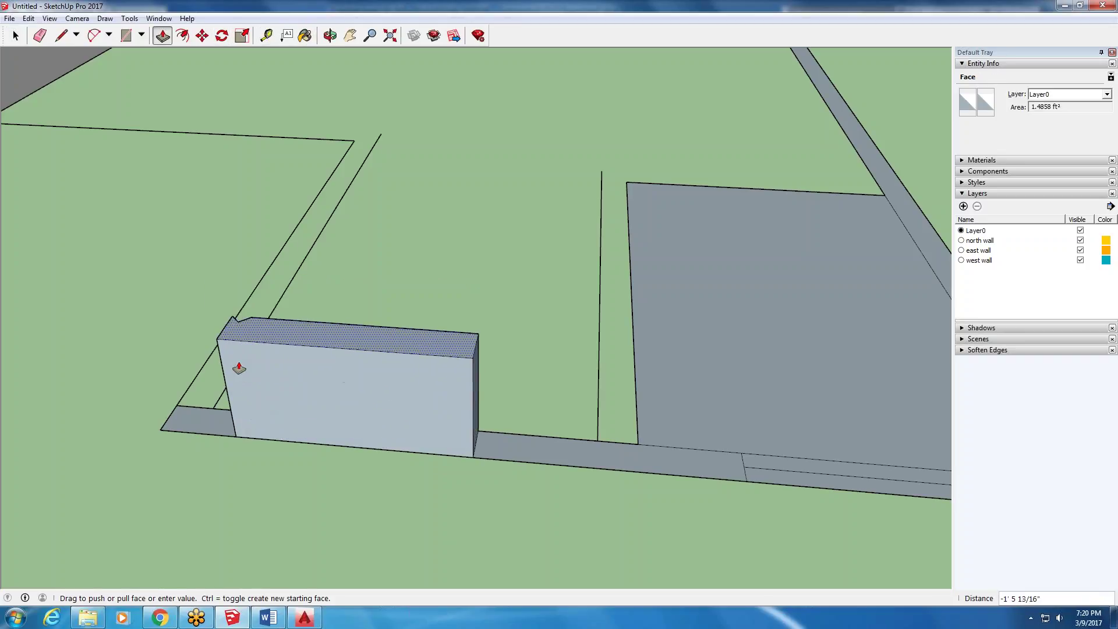
pyautogui.click(244, 412)
pyautogui.click(15, 36)
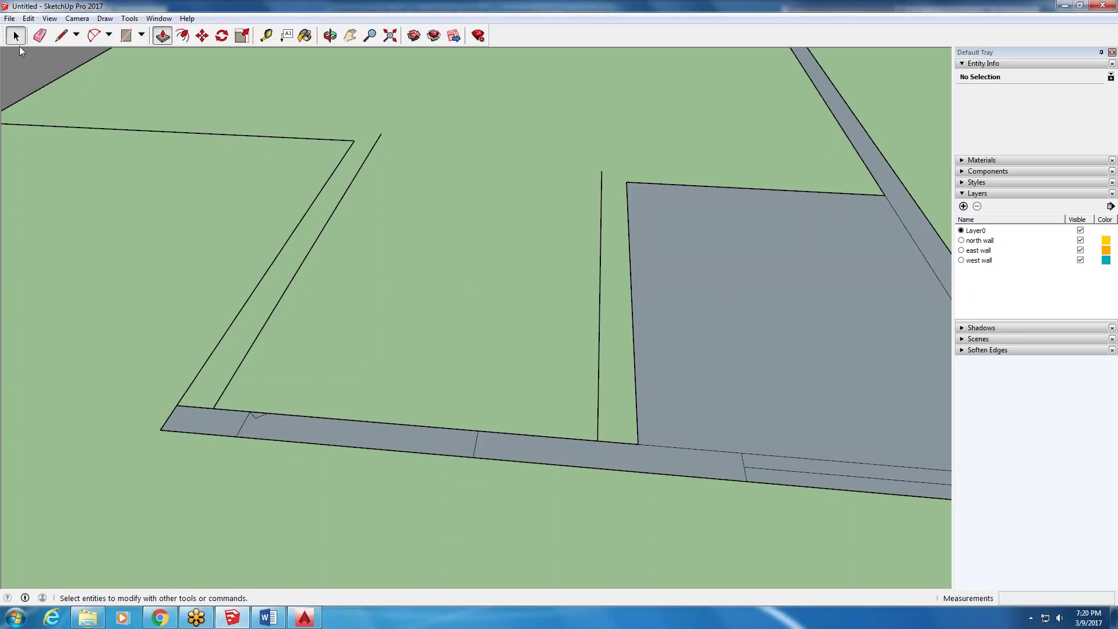
pyautogui.click(253, 414)
pyautogui.press('Delete')
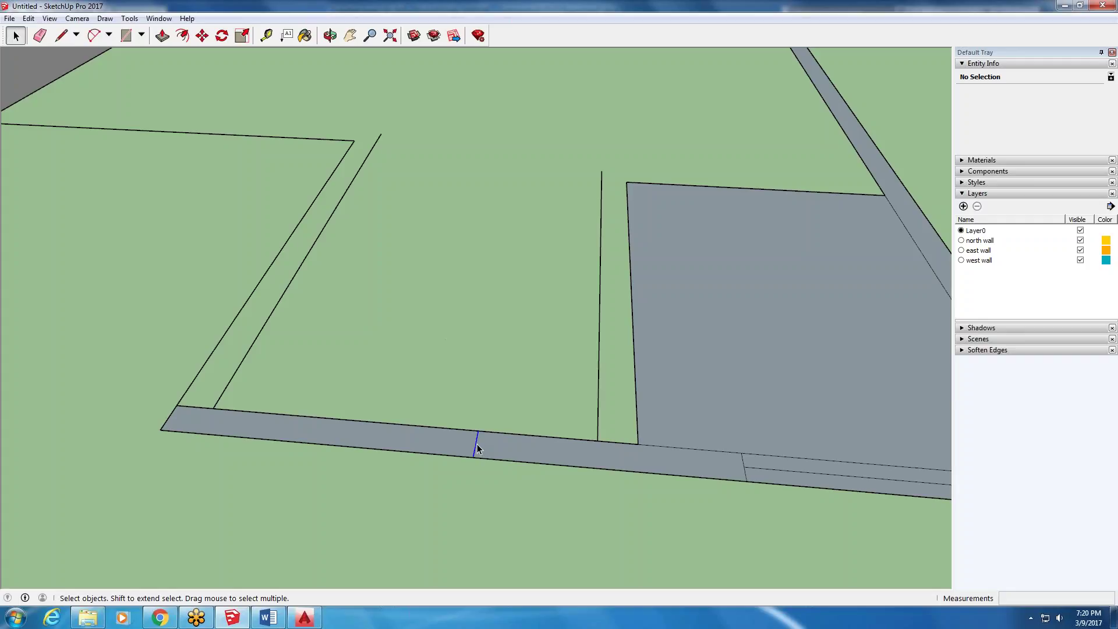
pyautogui.scroll(-5, 312, 398)
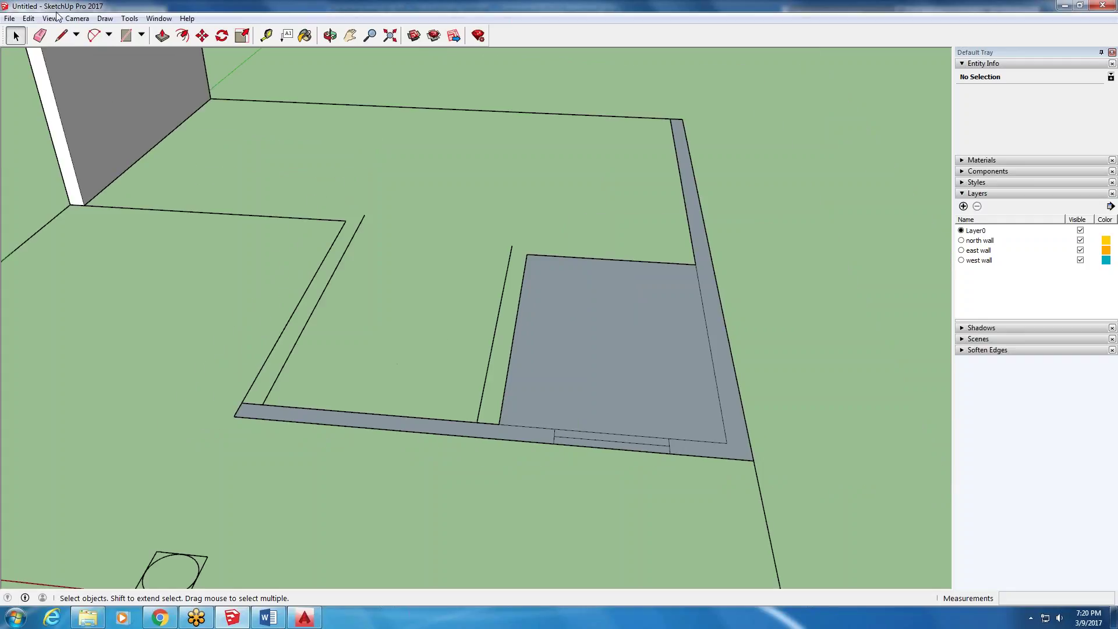
# - Erase the inner edge along the bottom wall strip with the Eraser
pyautogui.click(40, 34)
pyautogui.scroll(3, 530, 408)
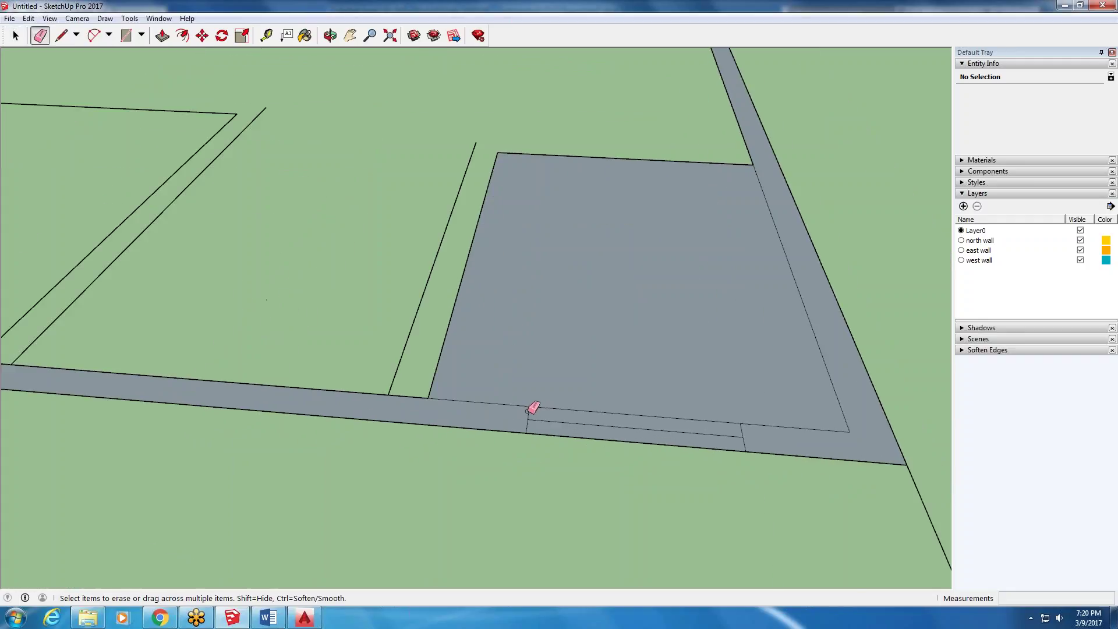
pyautogui.click(529, 422)
pyautogui.scroll(-3, 527, 427)
pyautogui.scroll(3, 696, 429)
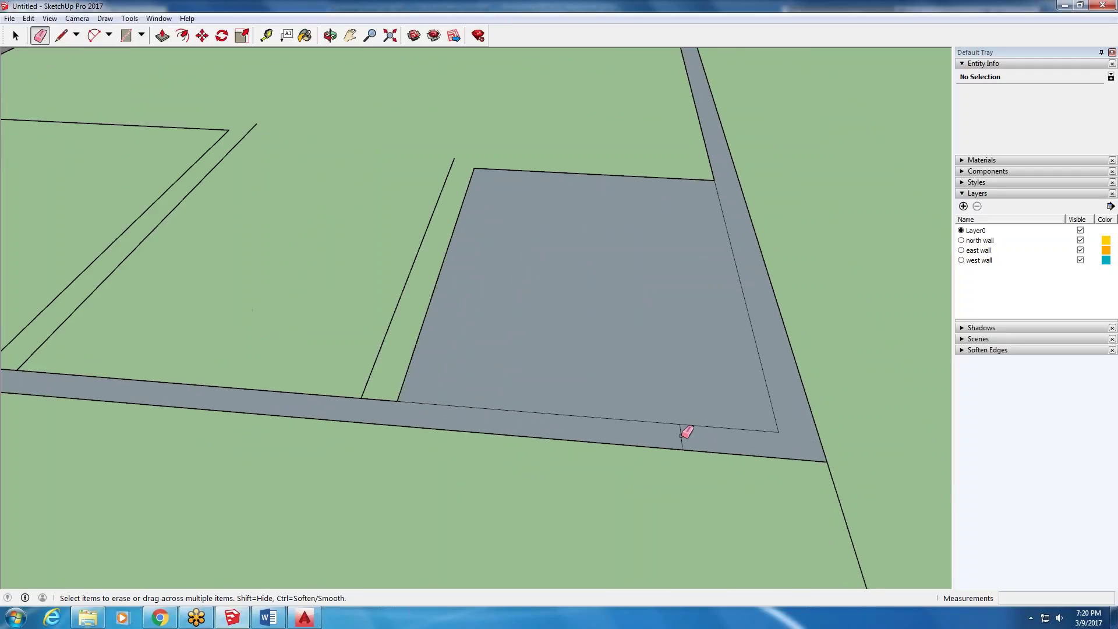
pyautogui.scroll(-4, 192, 420)
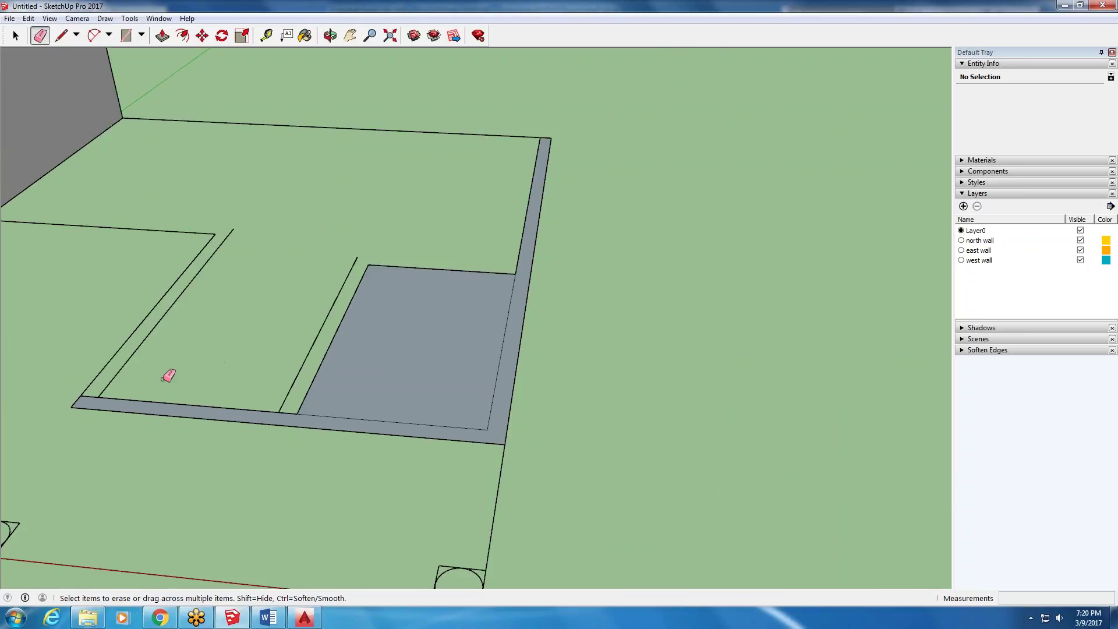
# - Draw a 6" line closing the room corner from inner to outer wall corner
pyautogui.moveTo(87, 378)
pyautogui.mouseDown(button='middle')
pyautogui.moveTo(137, 399)
pyautogui.moveTo(3, 27)
pyautogui.mouseUp(button='middle')
pyautogui.scroll(1, 3, 27)
pyautogui.press('l')
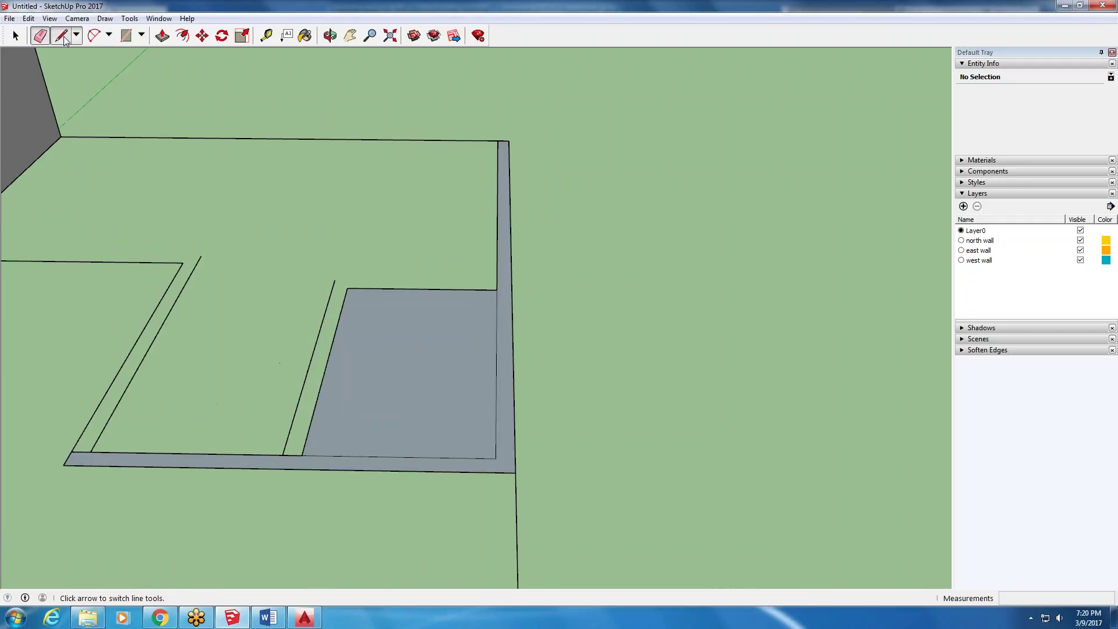
pyautogui.click(495, 458)
pyautogui.click(515, 457)
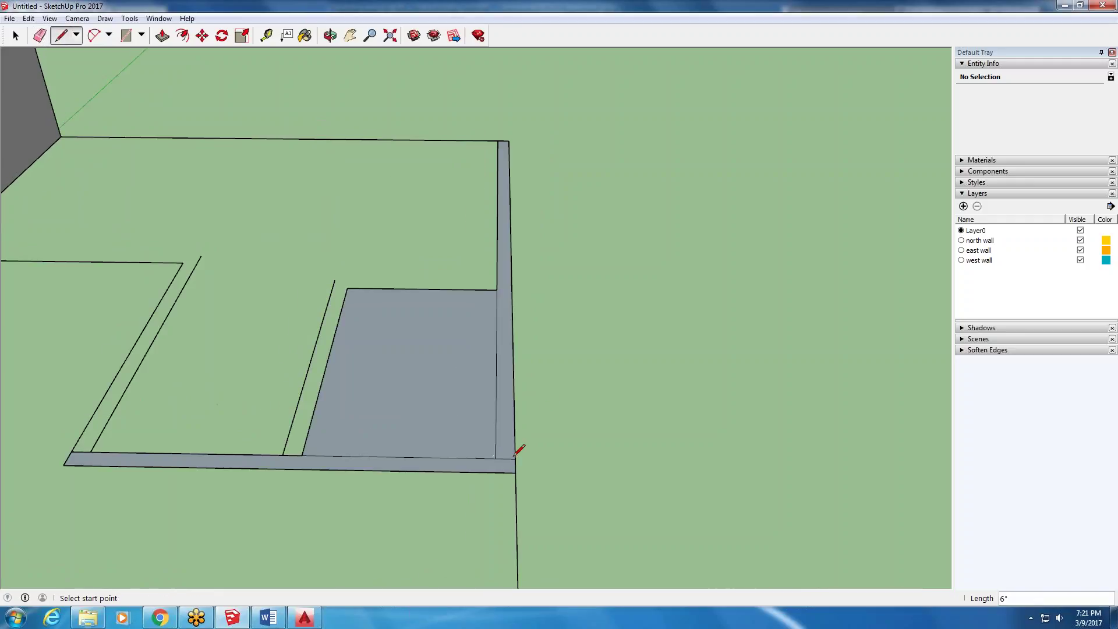
# - Delete the narrow right wall-strip face and select the long bottom strip
pyautogui.press('space')
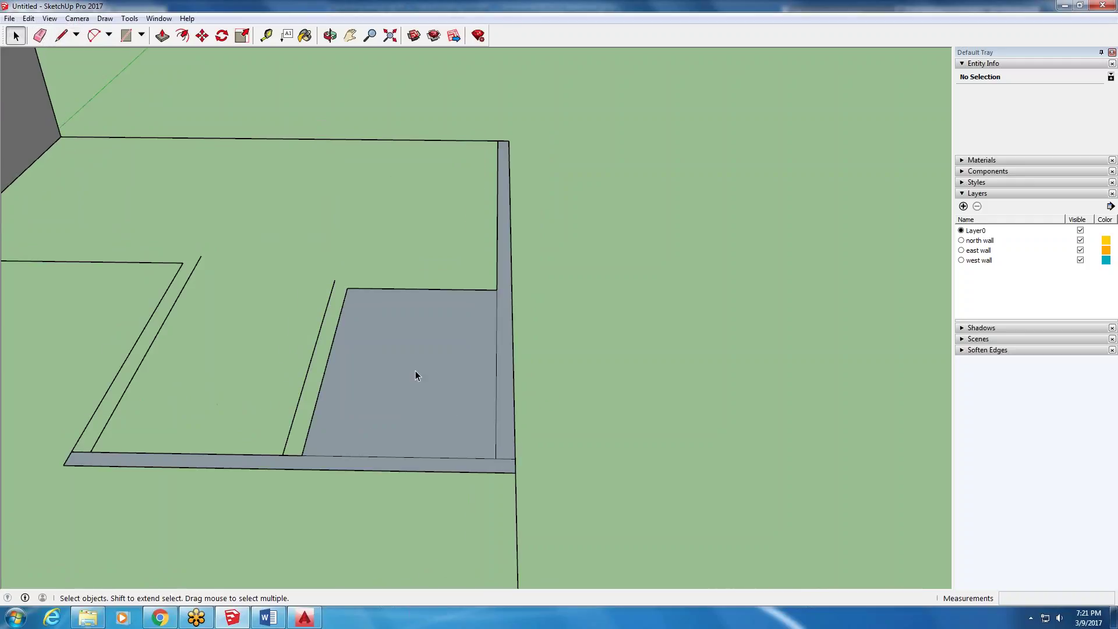
pyautogui.click(499, 418)
pyautogui.press('Delete')
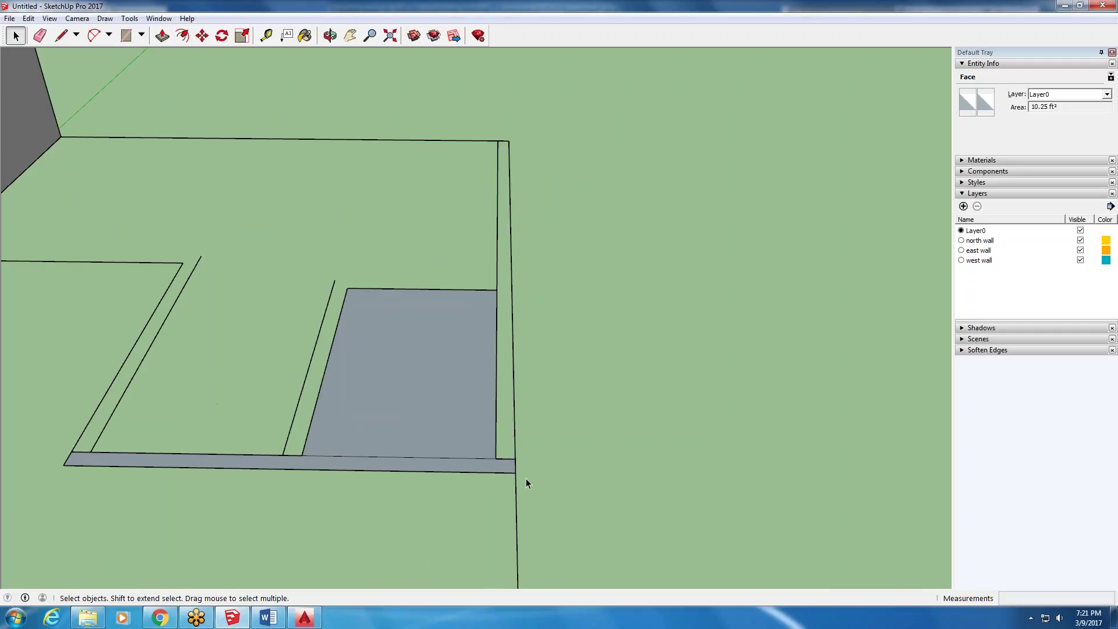
pyautogui.click(383, 461)
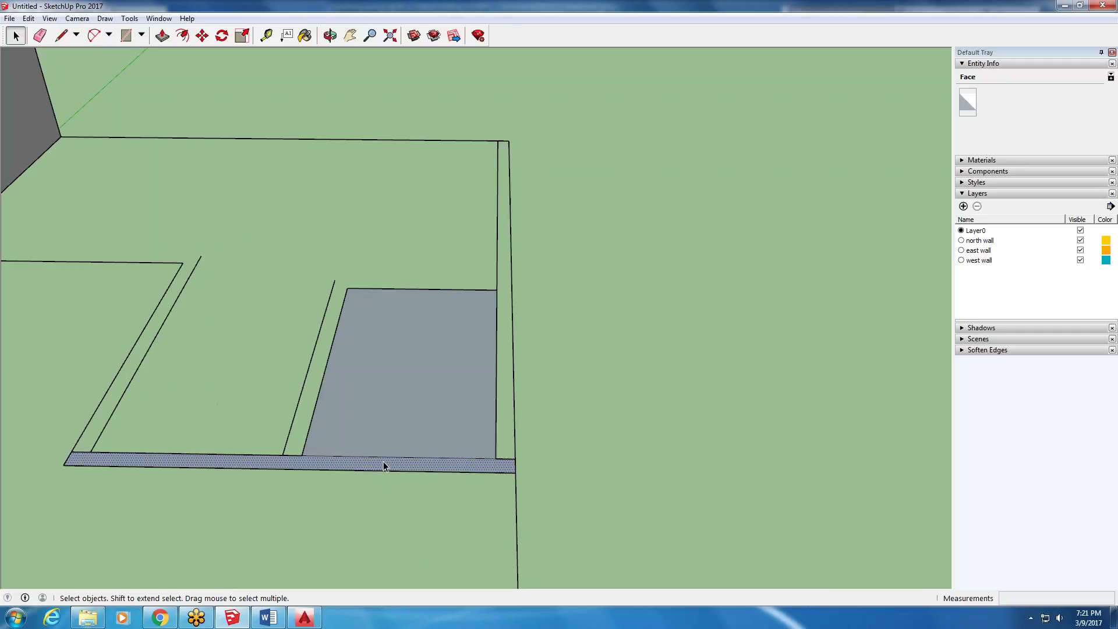
# - Push/Pull the bottom strip up into a wall and orbit around to check it
pyautogui.click(162, 35)
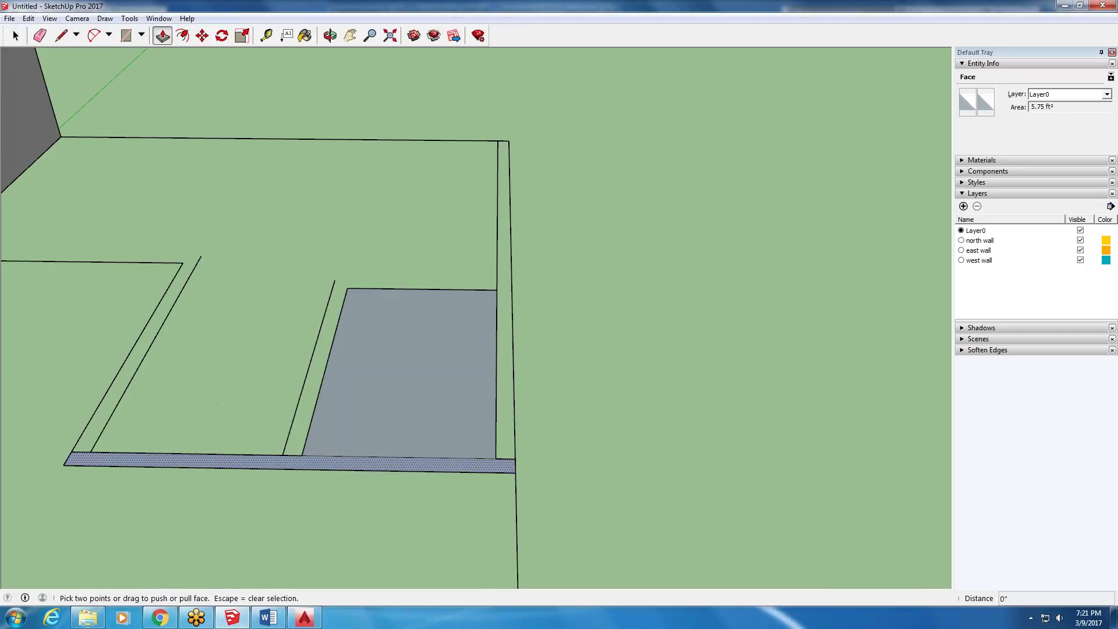
pyautogui.click(379, 469)
pyautogui.scroll(-4, 393, 443)
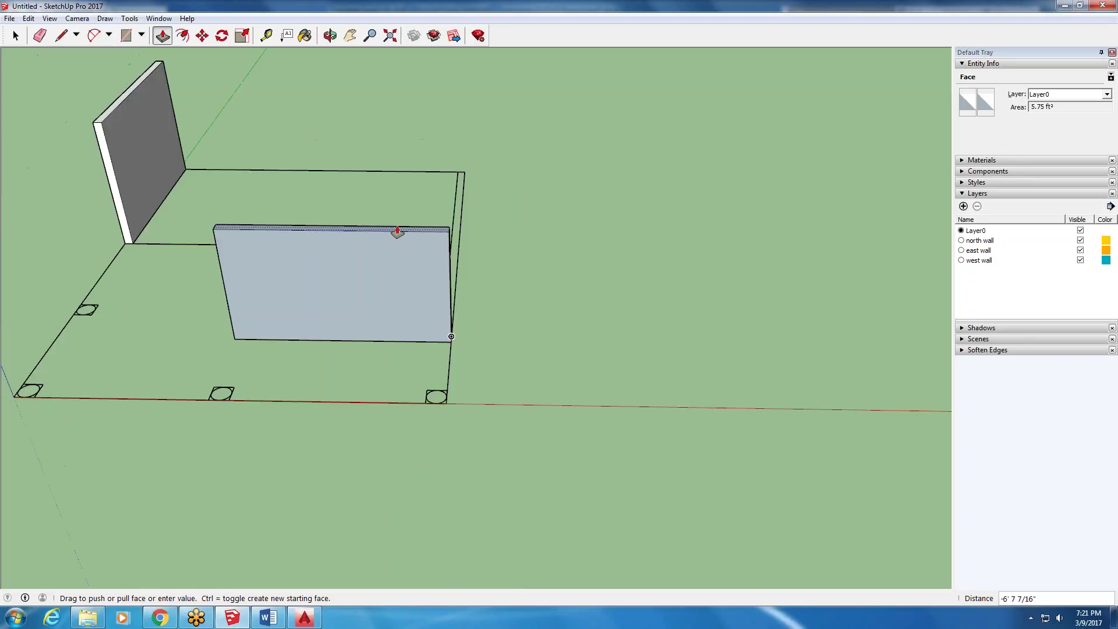
pyautogui.click(379, 145)
pyautogui.moveTo(161, 279); pyautogui.dragTo(543, 173, button='middle')
pyautogui.moveTo(479, 145); pyautogui.dragTo(292, 252, button='middle')
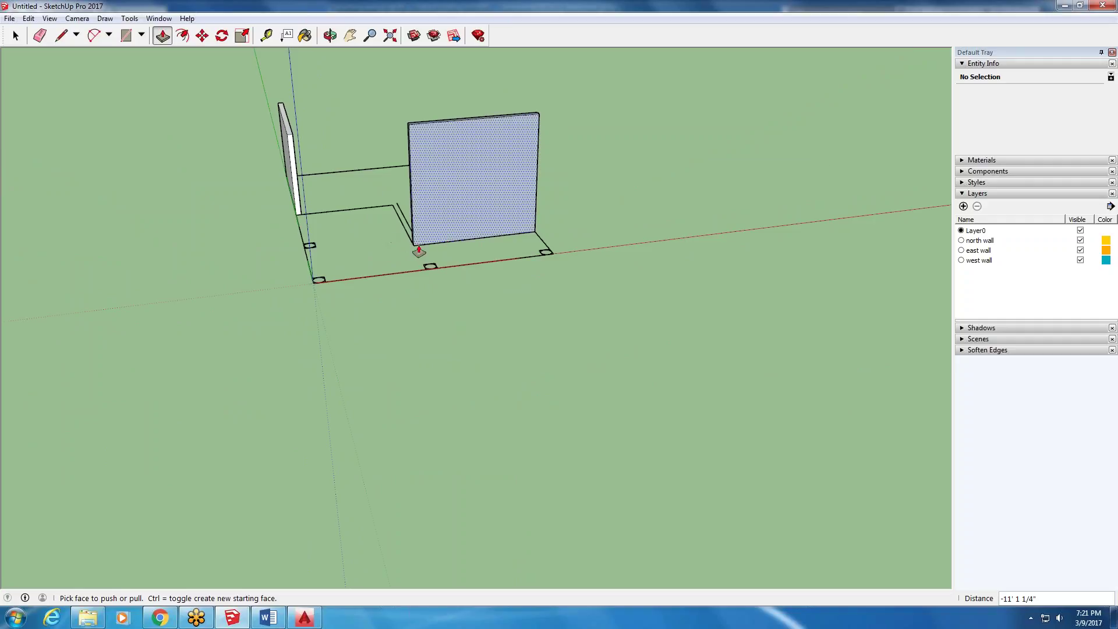
pyautogui.click(465, 240)
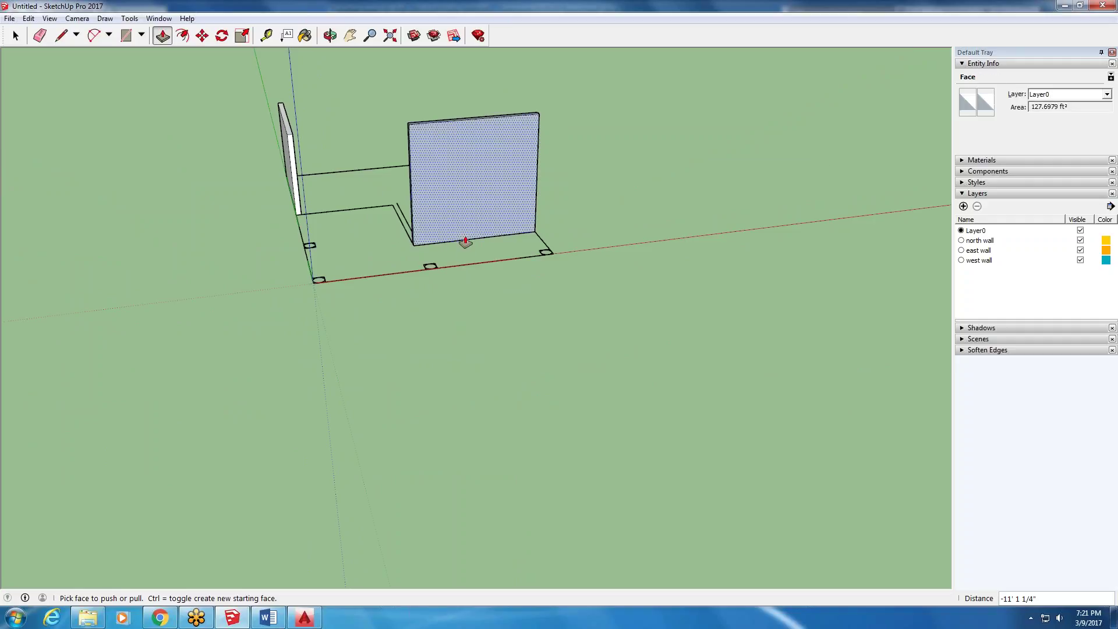
pyautogui.moveTo(392, 130); pyautogui.dragTo(686, 159, button='middle')
# - Undo the extrusion and pull the strip up again about 12' 2 3/4" into a wall
pyautogui.click(28, 18)
pyautogui.click(59, 39)
pyautogui.scroll(10, 546, 202)
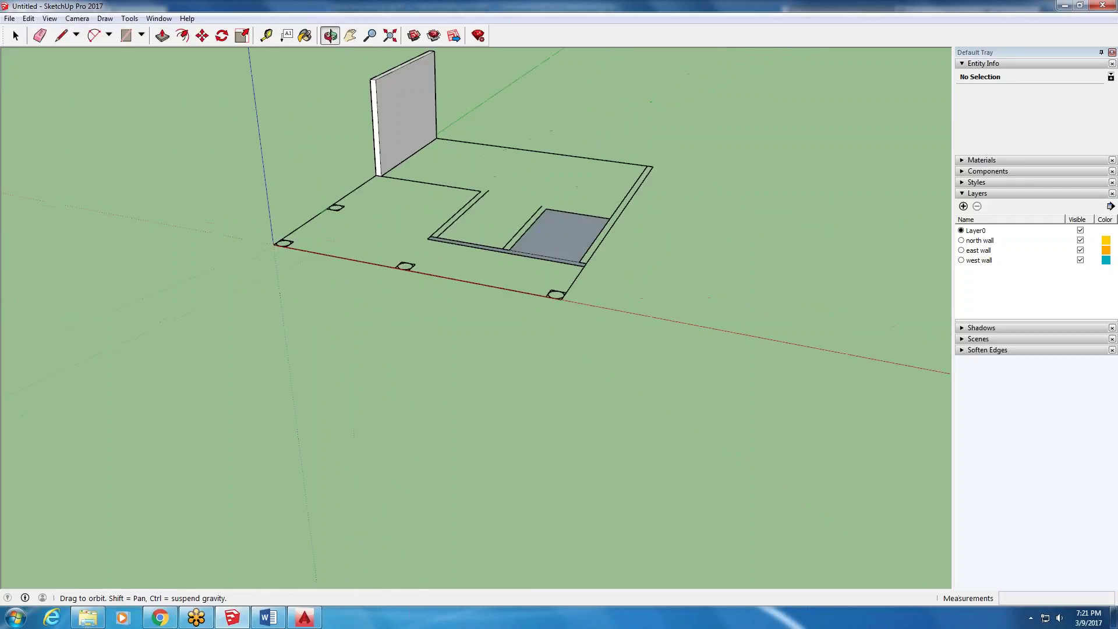
pyautogui.click(444, 311)
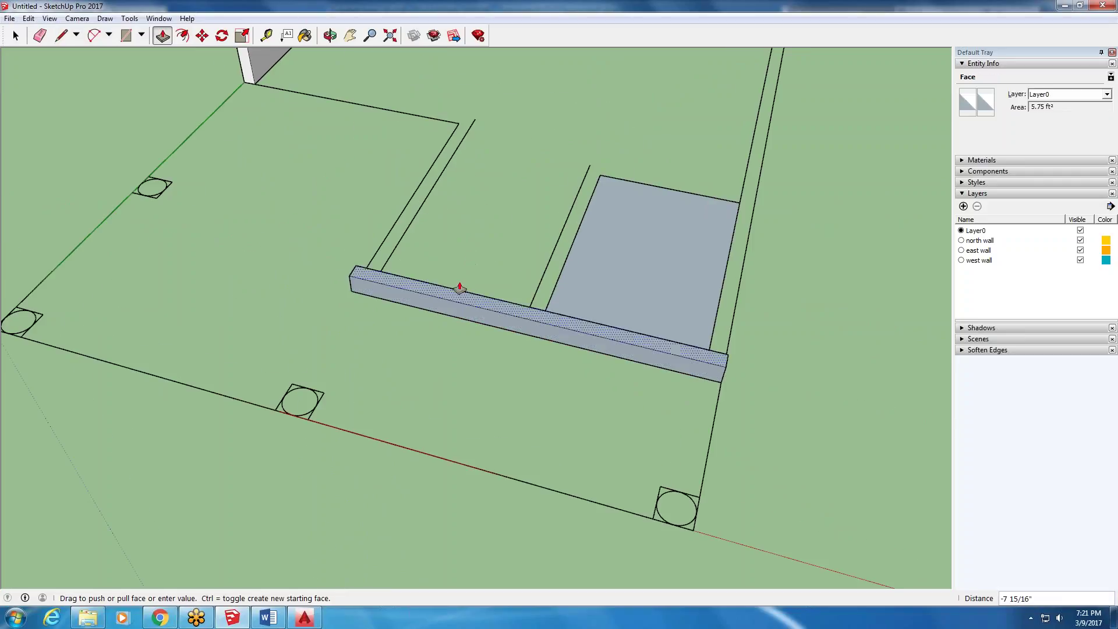
pyautogui.scroll(-3, 474, 267)
pyautogui.scroll(2, 492, 235)
pyautogui.press('Escape')
pyautogui.moveTo(483, 243); pyautogui.dragTo(474, 419, button='middle')
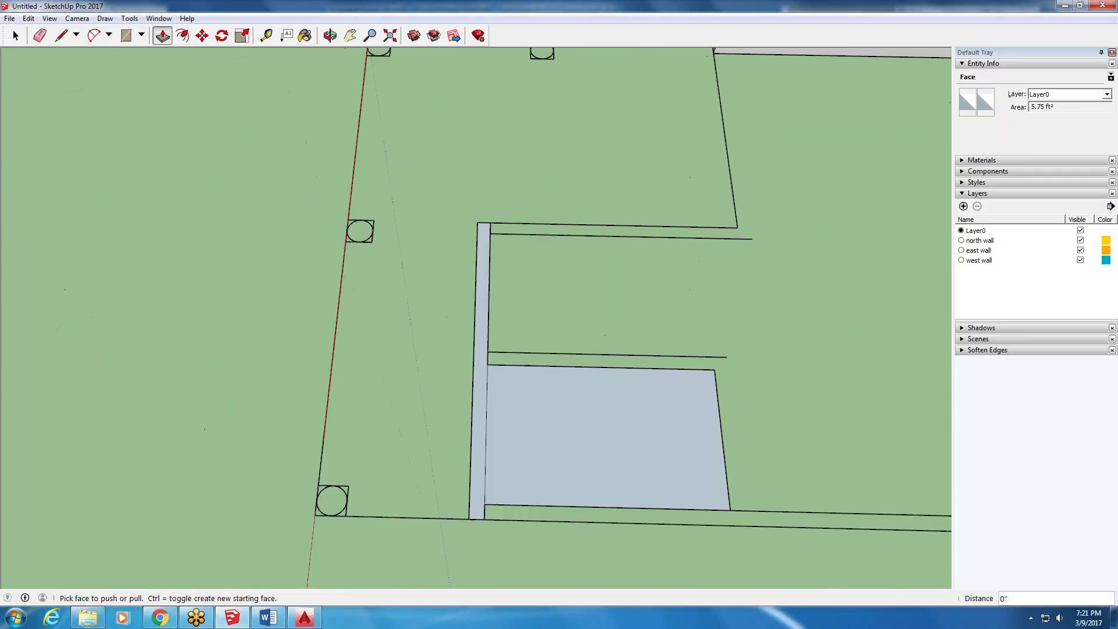
pyautogui.click(474, 419)
pyautogui.click(477, 217)
pyautogui.moveTo(477, 217); pyautogui.dragTo(429, 209, button='middle')
pyautogui.press('space')
pyautogui.rightClick(503, 221)
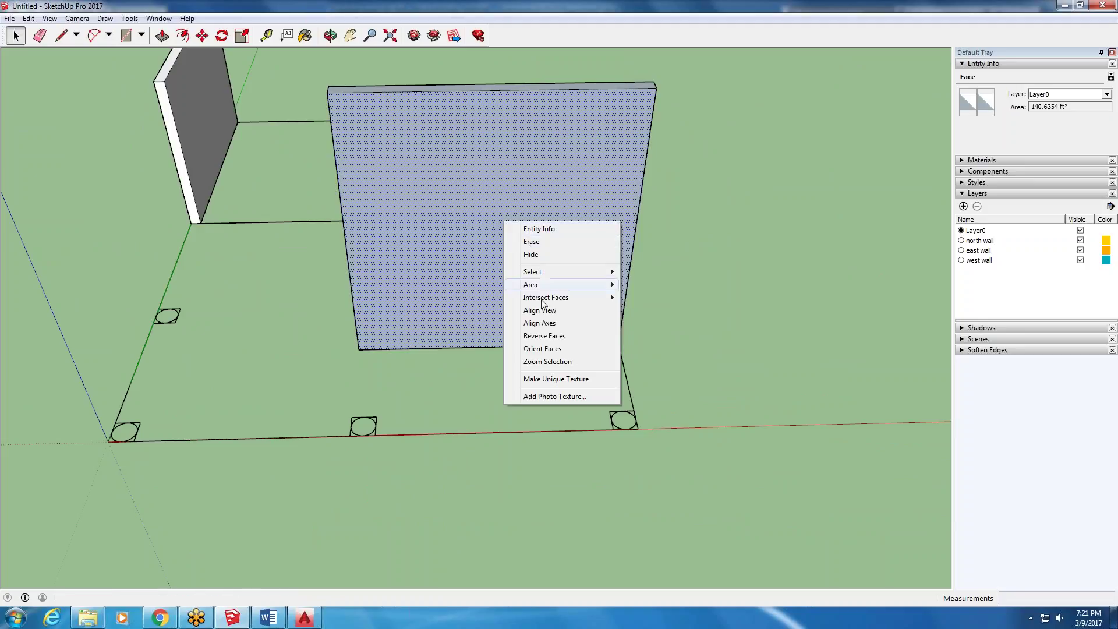
pyautogui.click(544, 336)
pyautogui.scroll(-3, 553, 343)
pyautogui.moveTo(291, 374); pyautogui.dragTo(146, 279, button='middle')
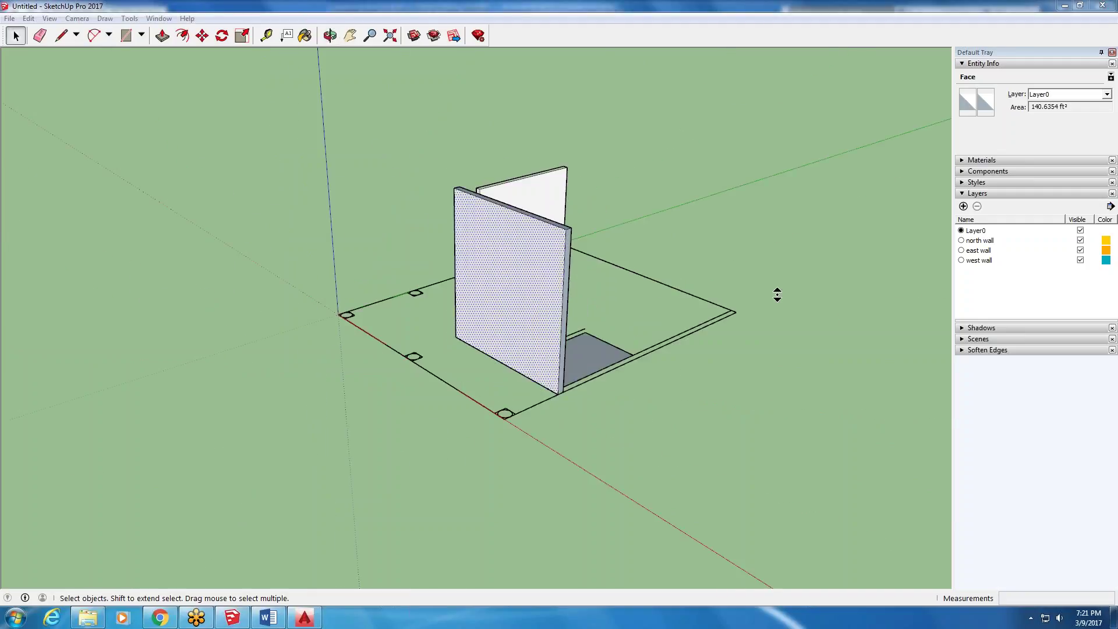
pyautogui.click(28, 19)
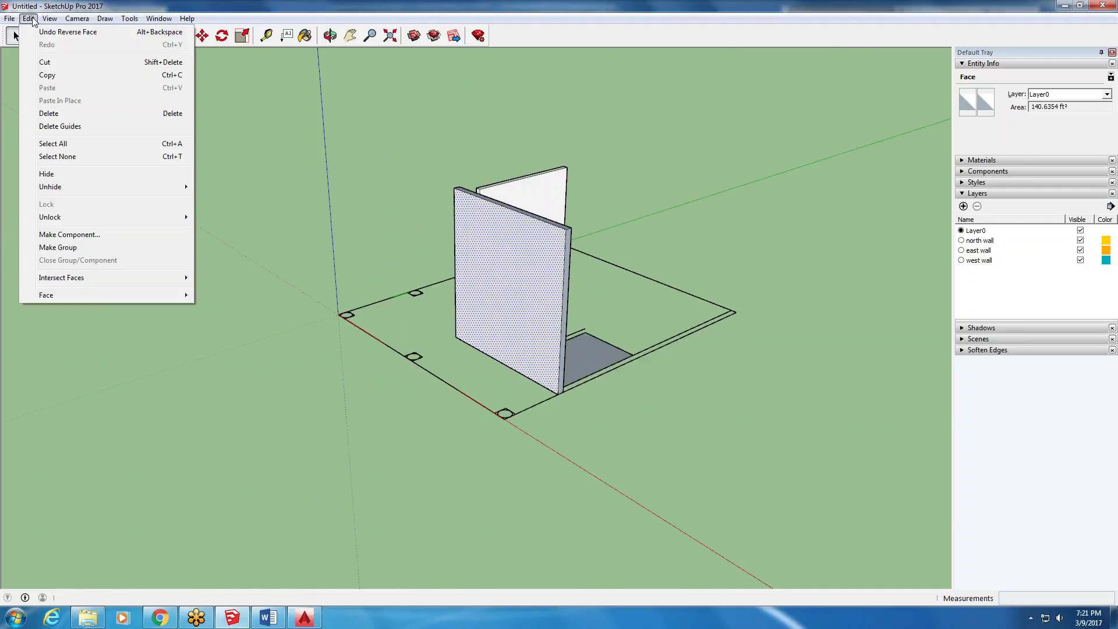
pyautogui.click(64, 33)
pyautogui.moveTo(295, 323); pyautogui.dragTo(798, 337, button='middle')
pyautogui.moveTo(518, 130); pyautogui.dragTo(619, 212, button='middle')
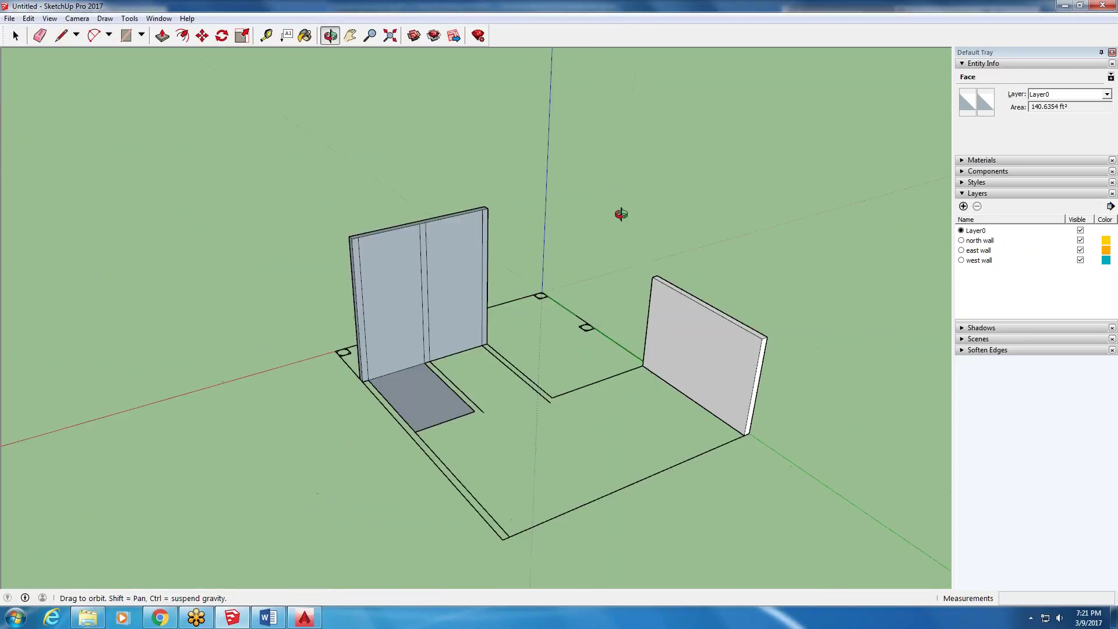
pyautogui.rightClick(380, 266)
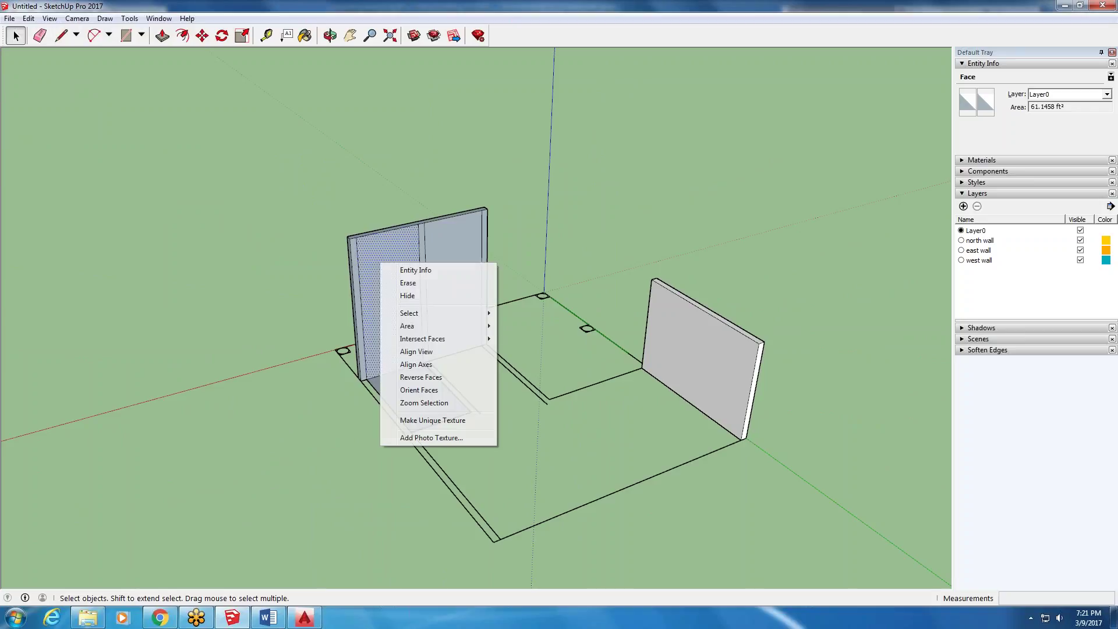
pyautogui.click(549, 515)
pyautogui.scroll(3, 406, 363)
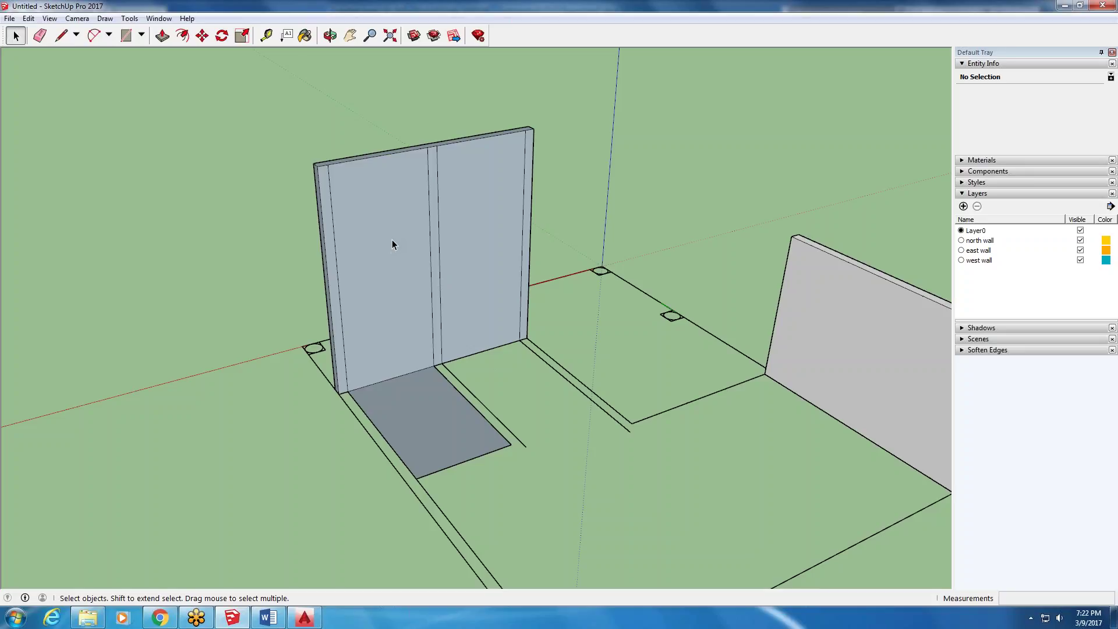
pyautogui.scroll(-4, 384, 238)
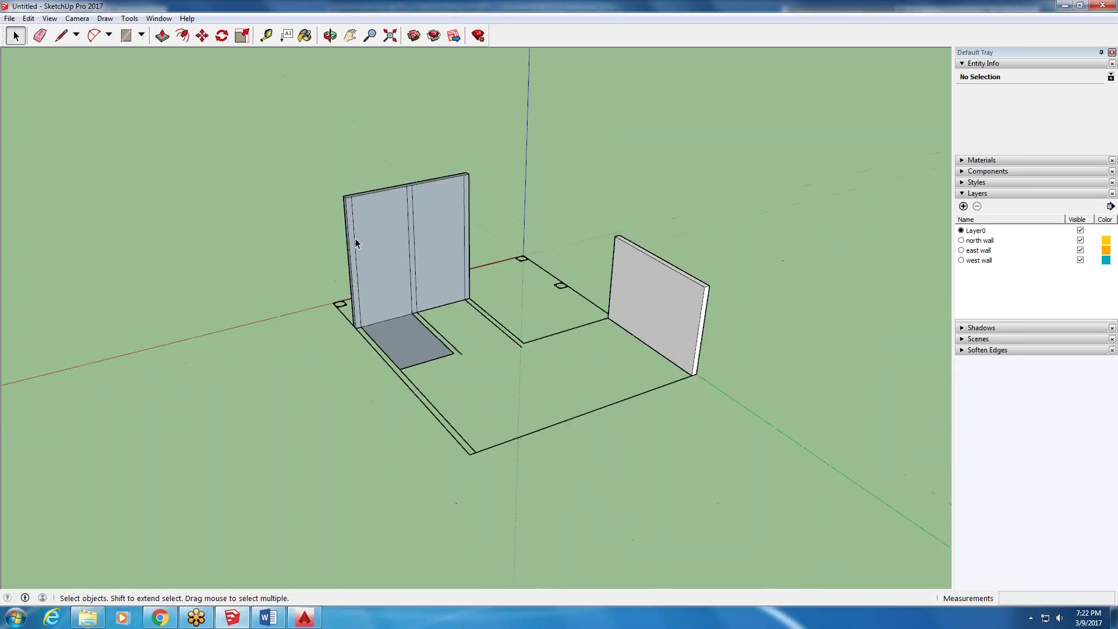
pyautogui.moveTo(365, 238); pyautogui.dragTo(328, 383, button='middle')
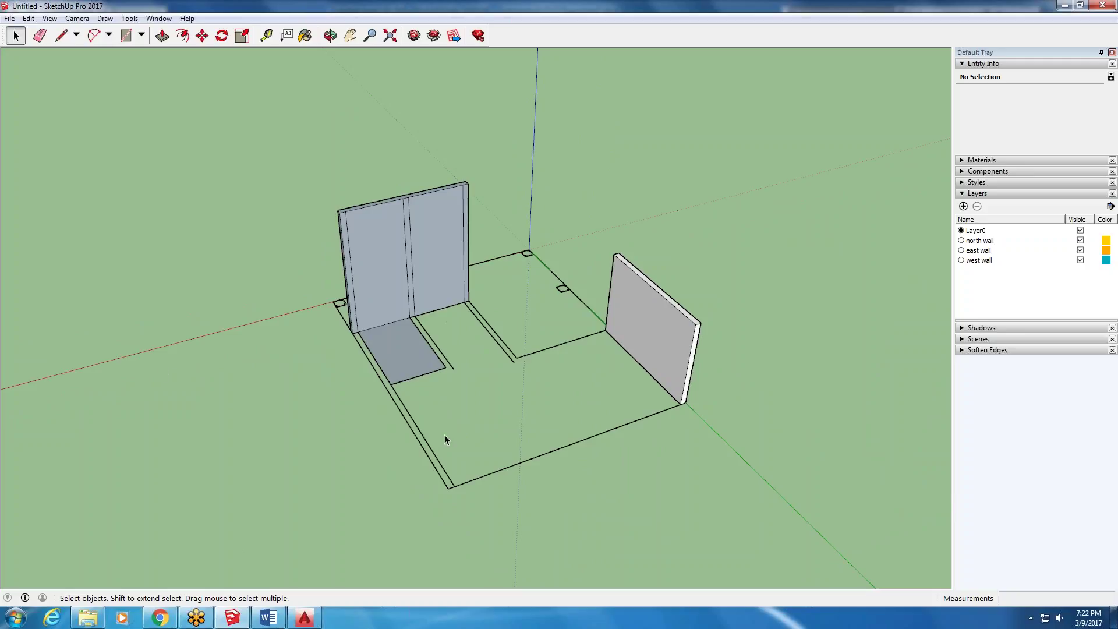
pyautogui.scroll(-3, 294, 251)
pyautogui.scroll(4, 295, 250)
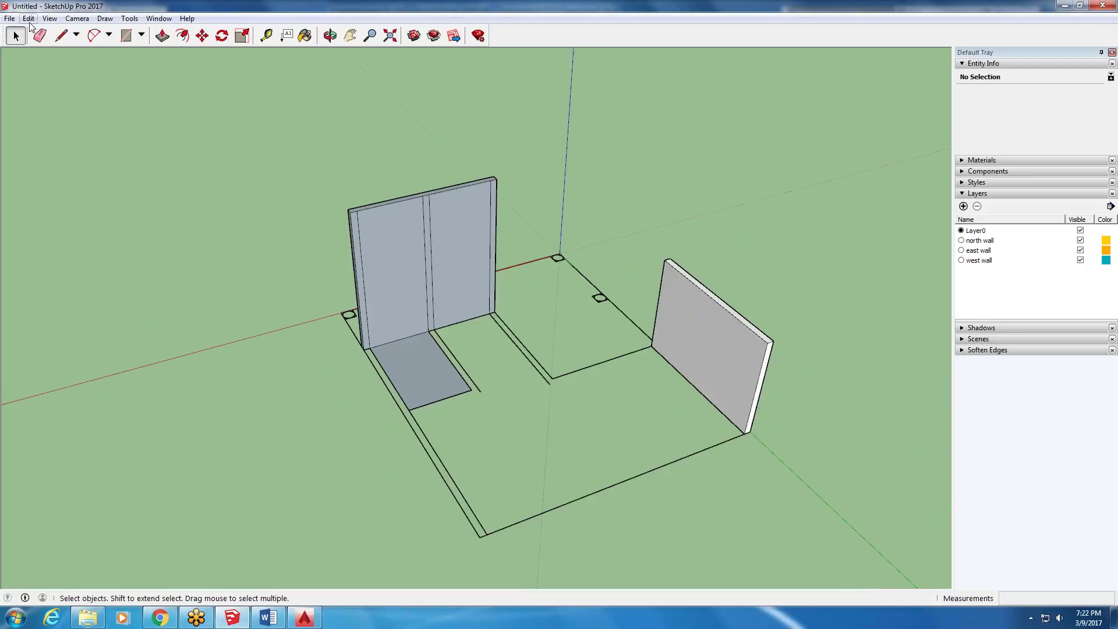
pyautogui.tripleClick(473, 241)
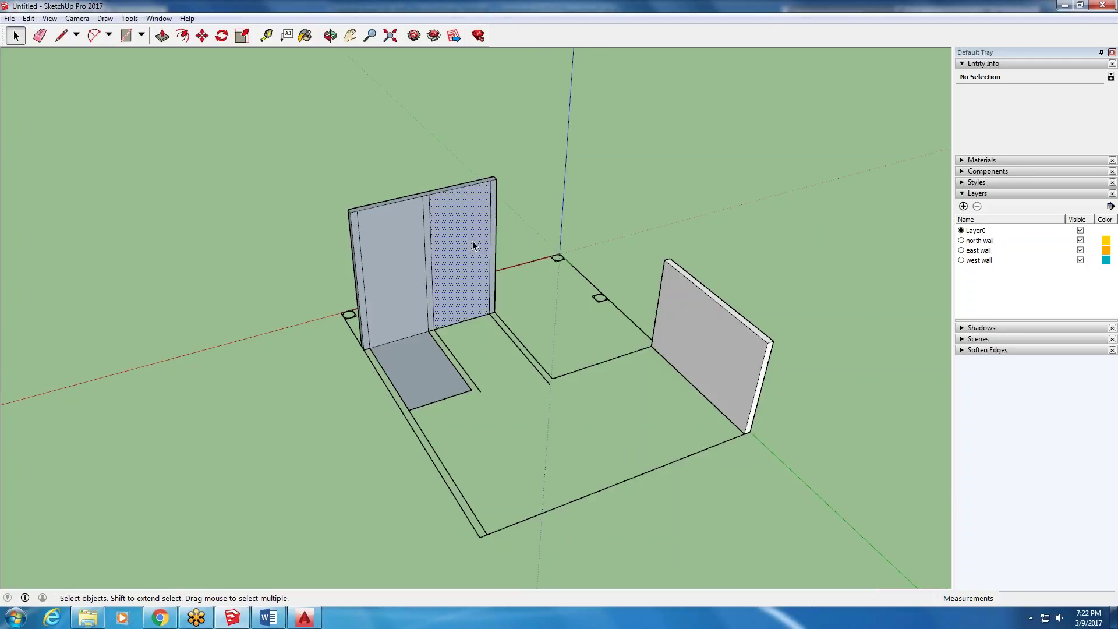
pyautogui.click(437, 274)
pyautogui.tripleClick(444, 271)
pyautogui.click(335, 313)
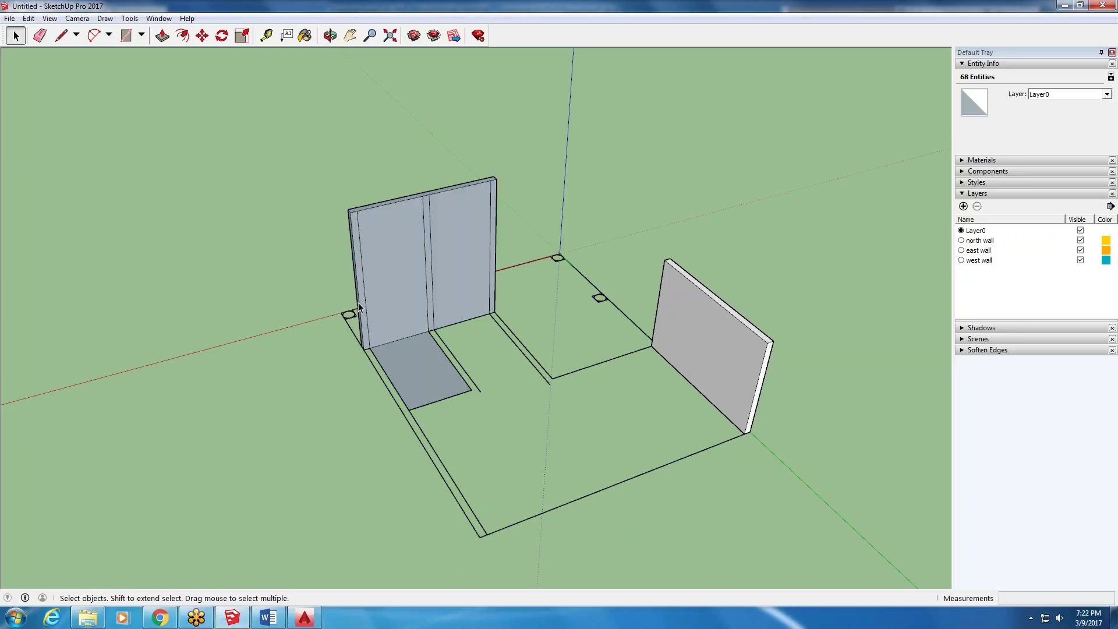
pyautogui.moveTo(582, 350); pyautogui.dragTo(521, 280, button='middle')
pyautogui.click(558, 245)
pyautogui.scroll(2, 504, 244)
pyautogui.doubleClick(504, 245)
pyautogui.tripleClick(571, 241)
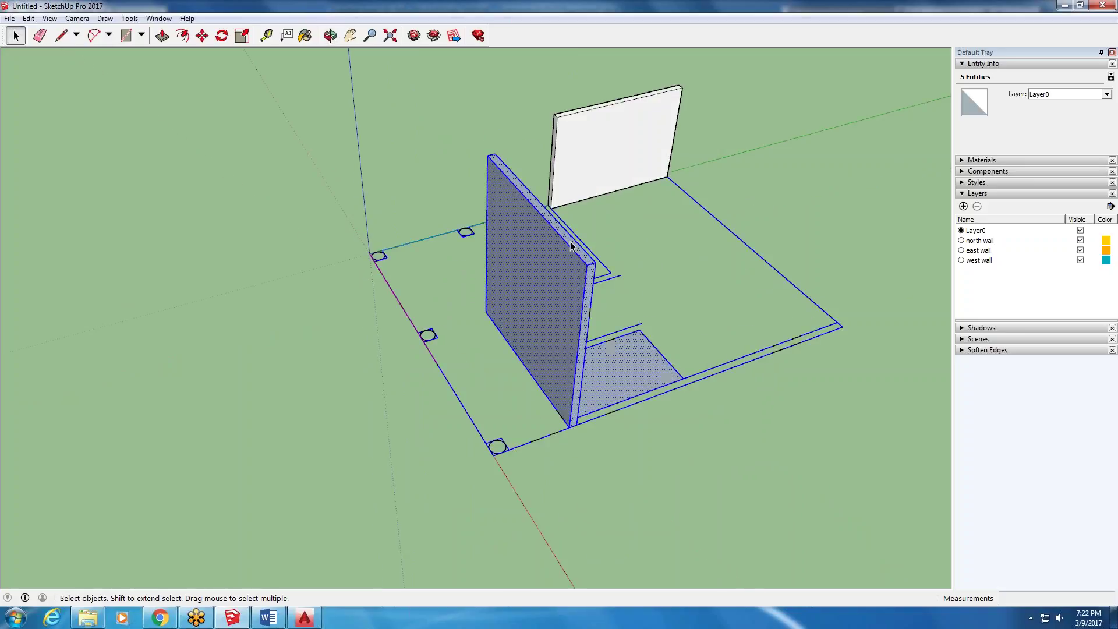
pyautogui.click(557, 266)
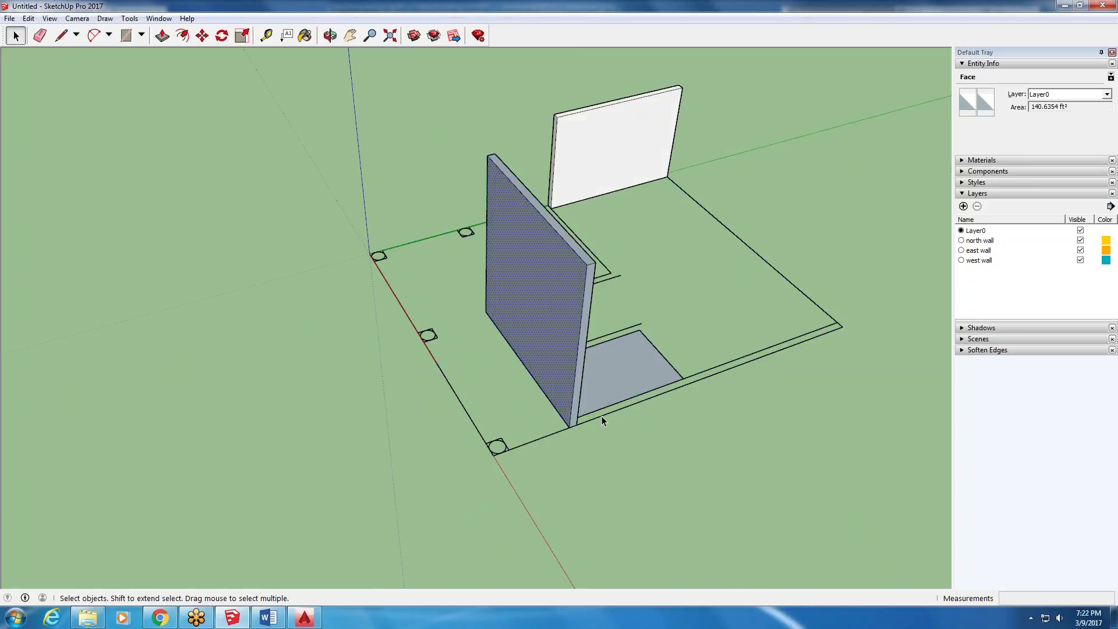
pyautogui.tripleClick(547, 344)
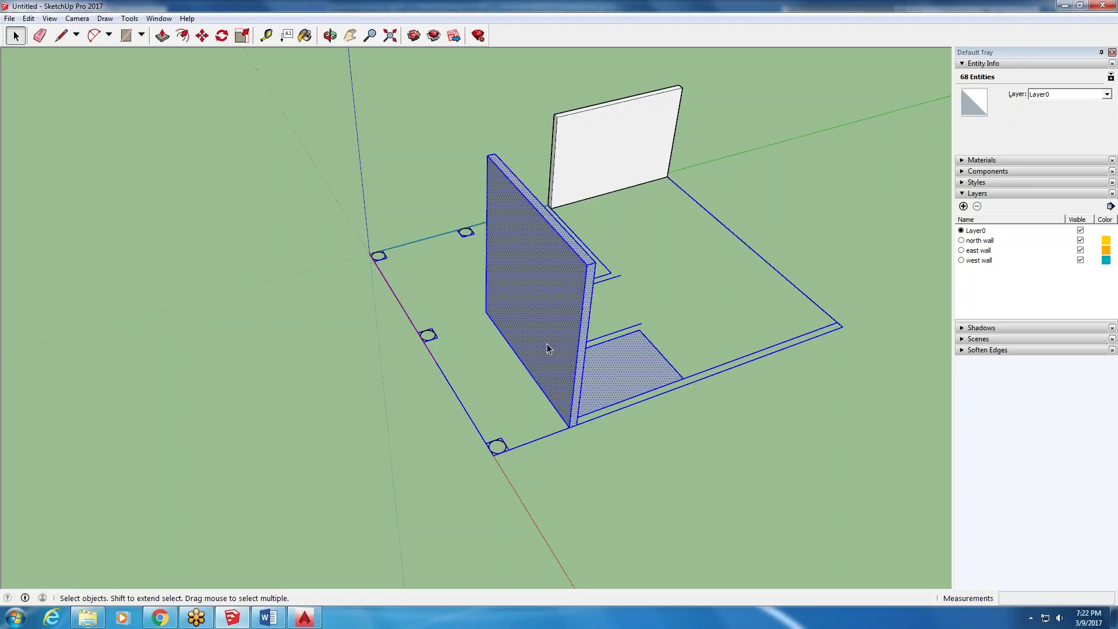
pyautogui.click(513, 327)
pyautogui.scroll(-3, 330, 269)
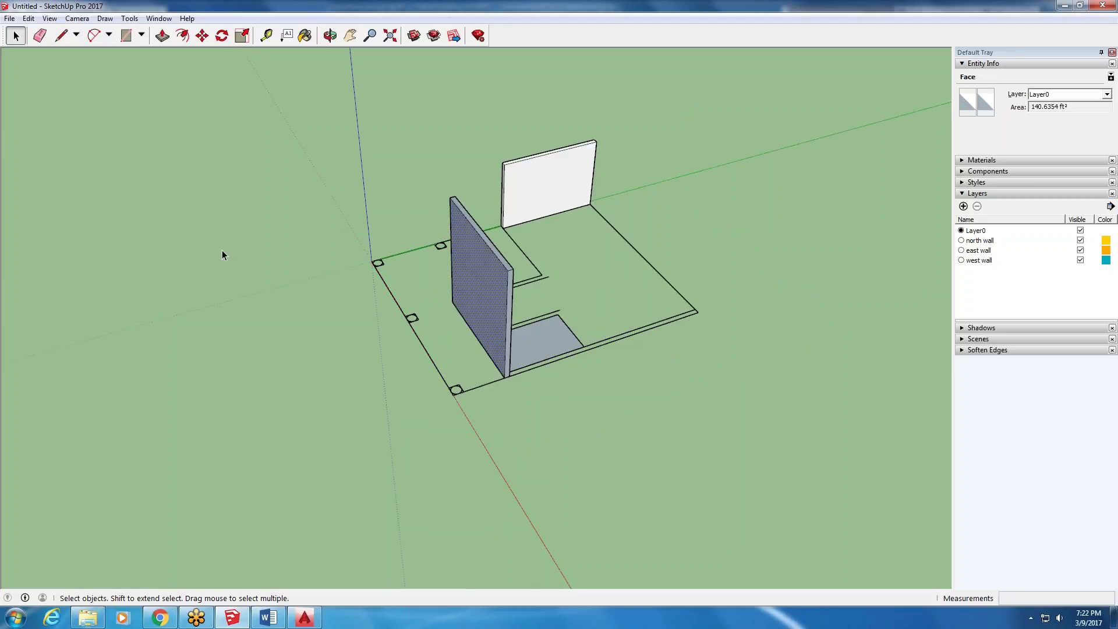
pyautogui.moveTo(553, 234); pyautogui.dragTo(479, 341, button='middle')
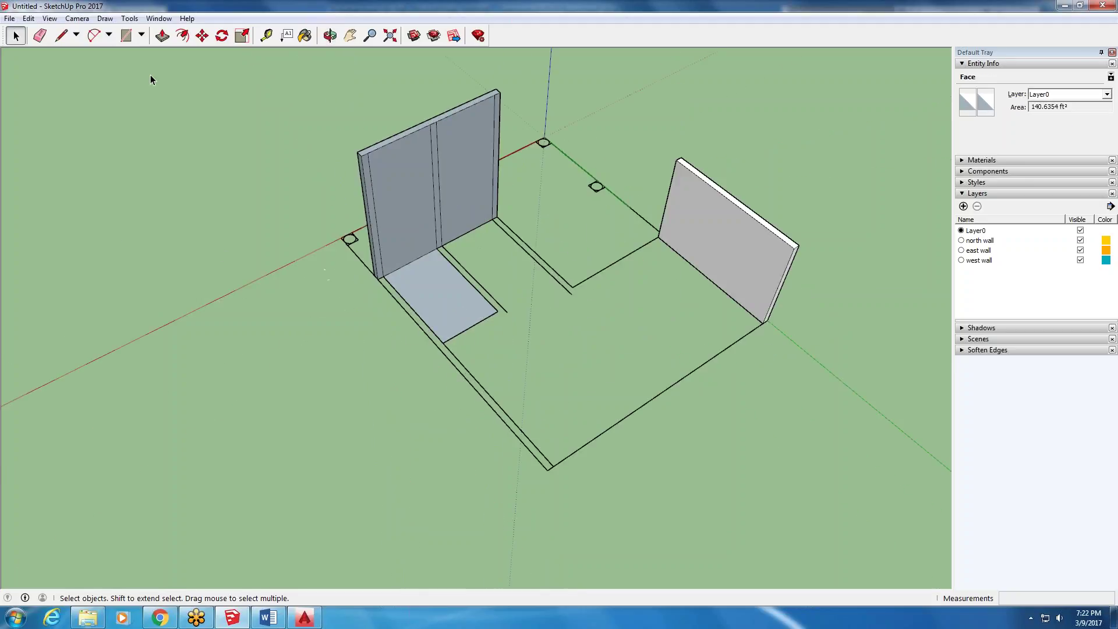
pyautogui.click(126, 36)
# - Draw a thin rectangle strip along the left floor edge from the wall corner
pyautogui.scroll(2, 374, 266)
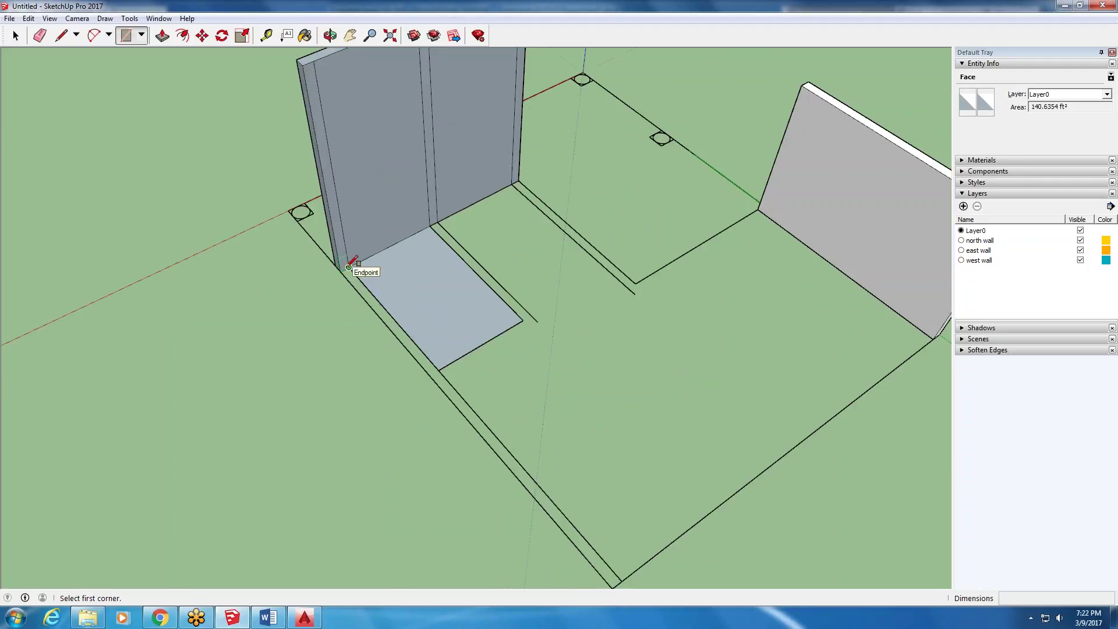
pyautogui.click(349, 267)
pyautogui.scroll(-2, 496, 382)
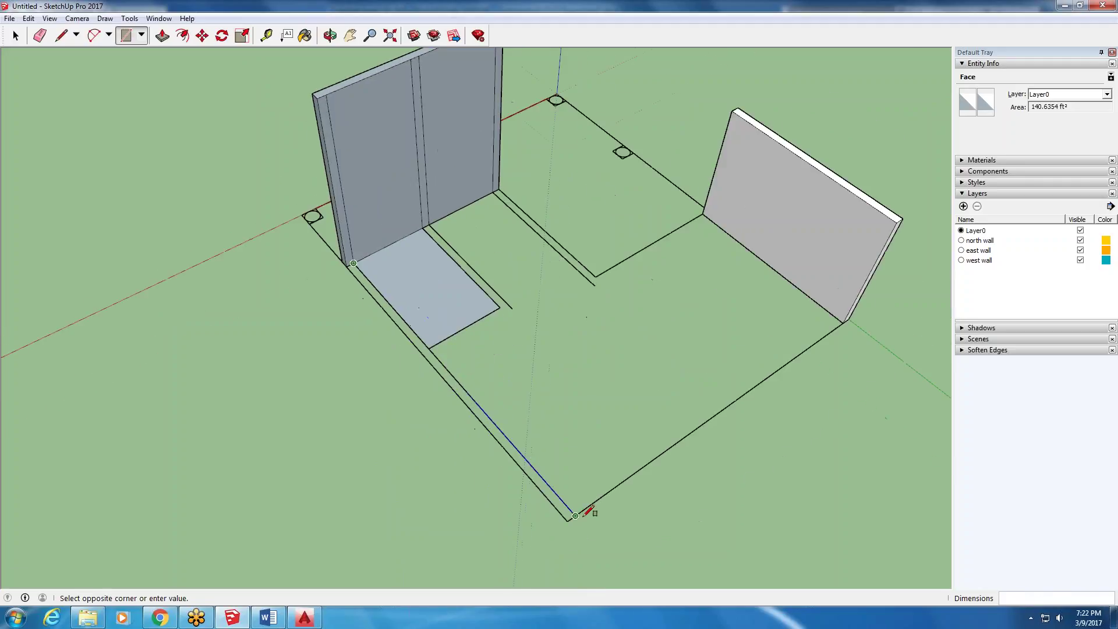
pyautogui.scroll(2, 585, 515)
pyautogui.click(565, 518)
pyautogui.scroll(-2, 538, 516)
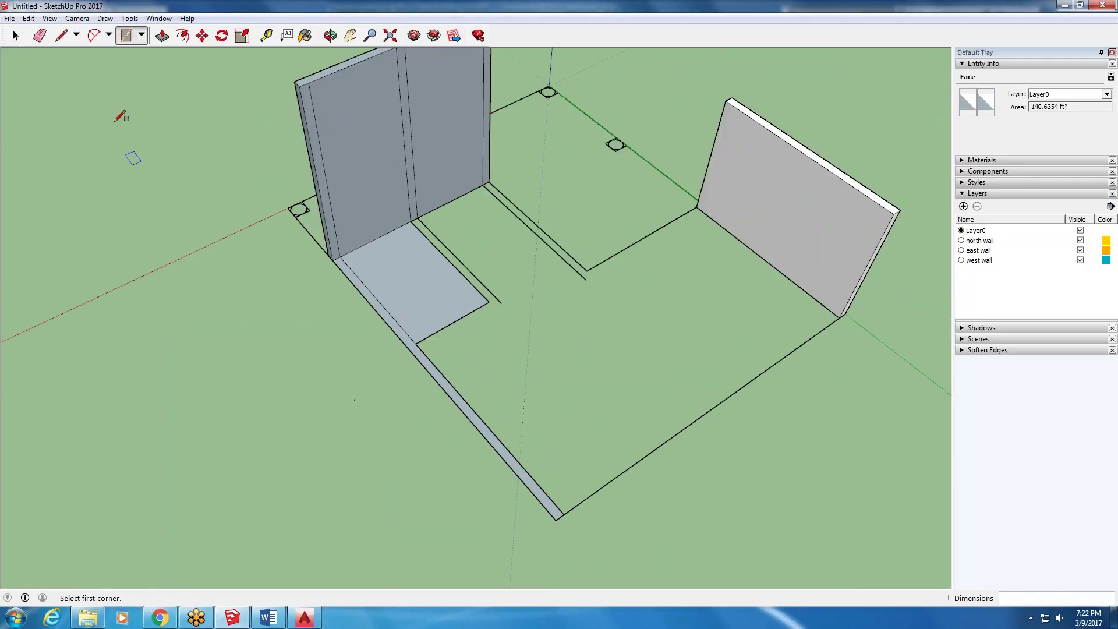
# - Select the strip and Push/Pull it up 10' 1 1/2" into the left wall
pyautogui.click(16, 35)
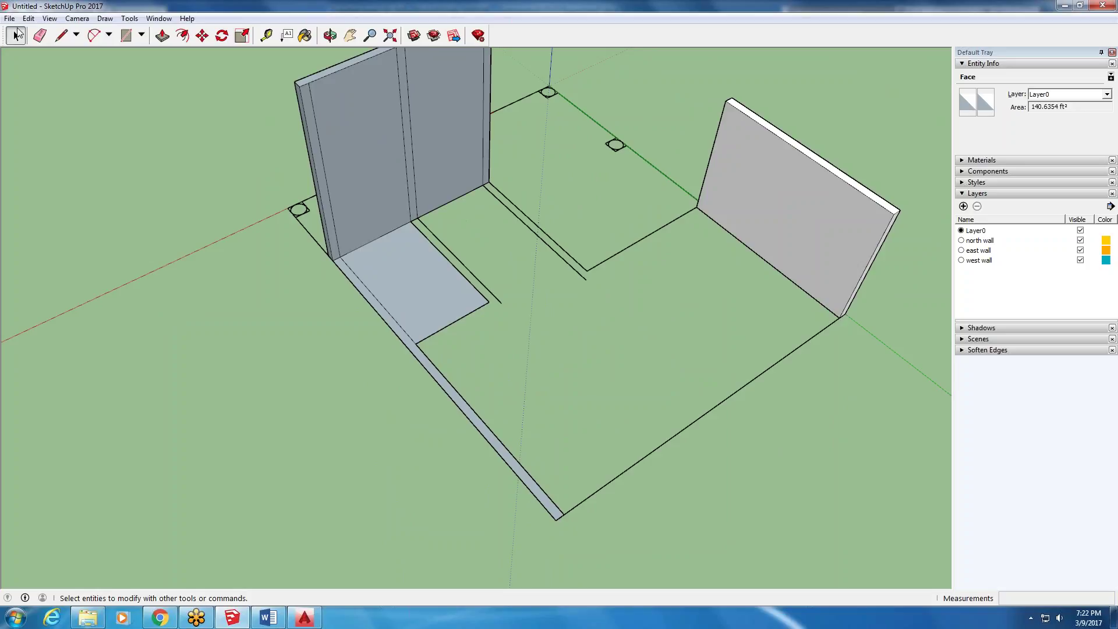
pyautogui.doubleClick(436, 381)
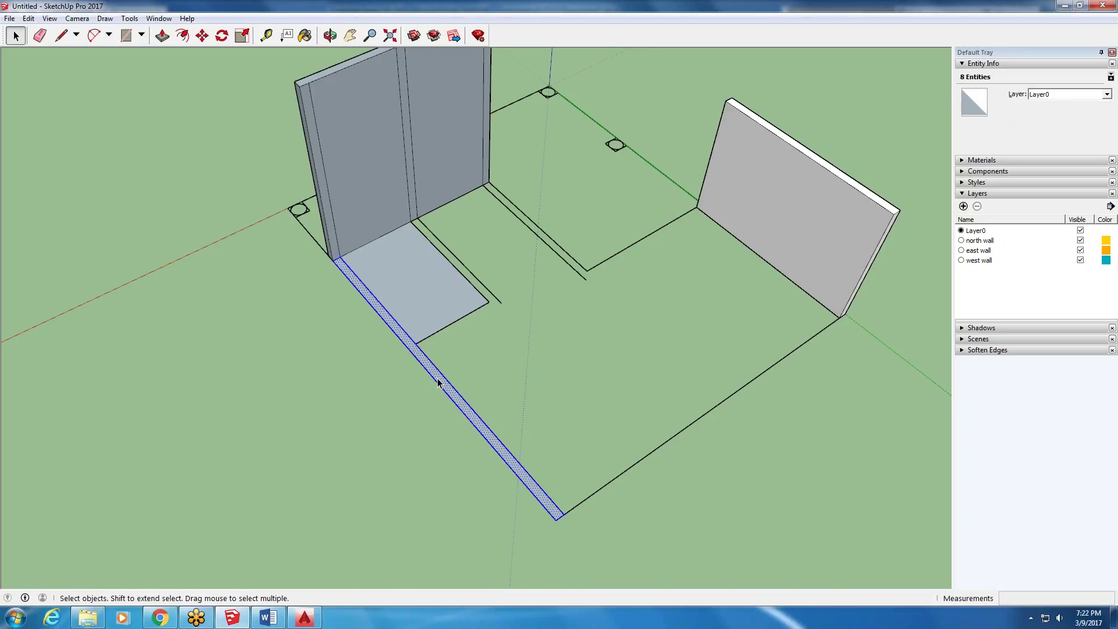
pyautogui.click(163, 35)
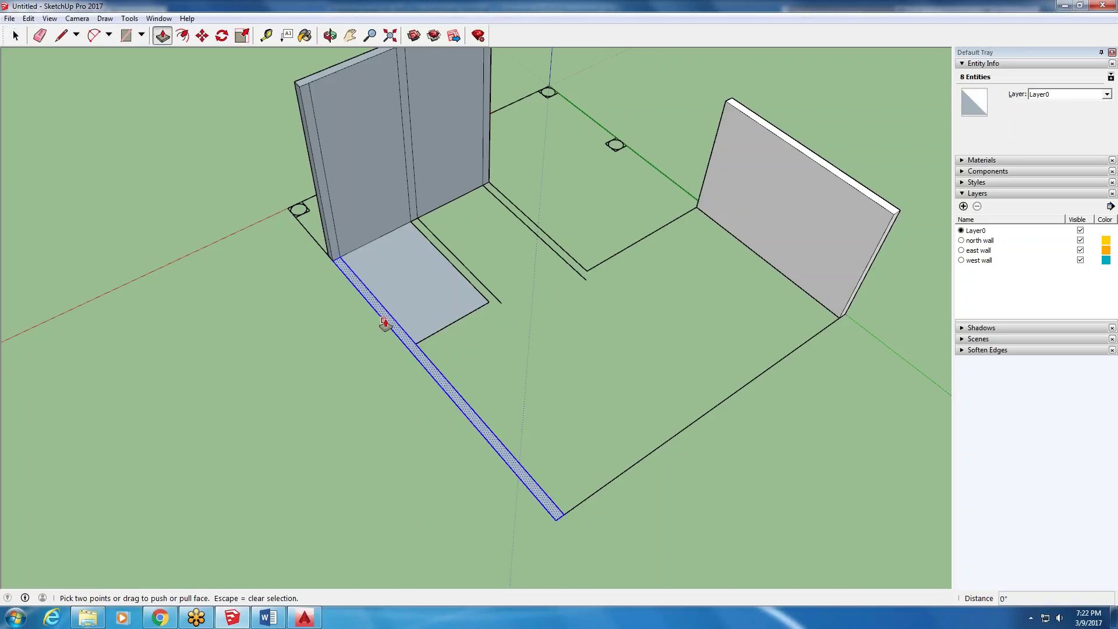
pyautogui.moveTo(390, 319); pyautogui.dragTo(348, 192)
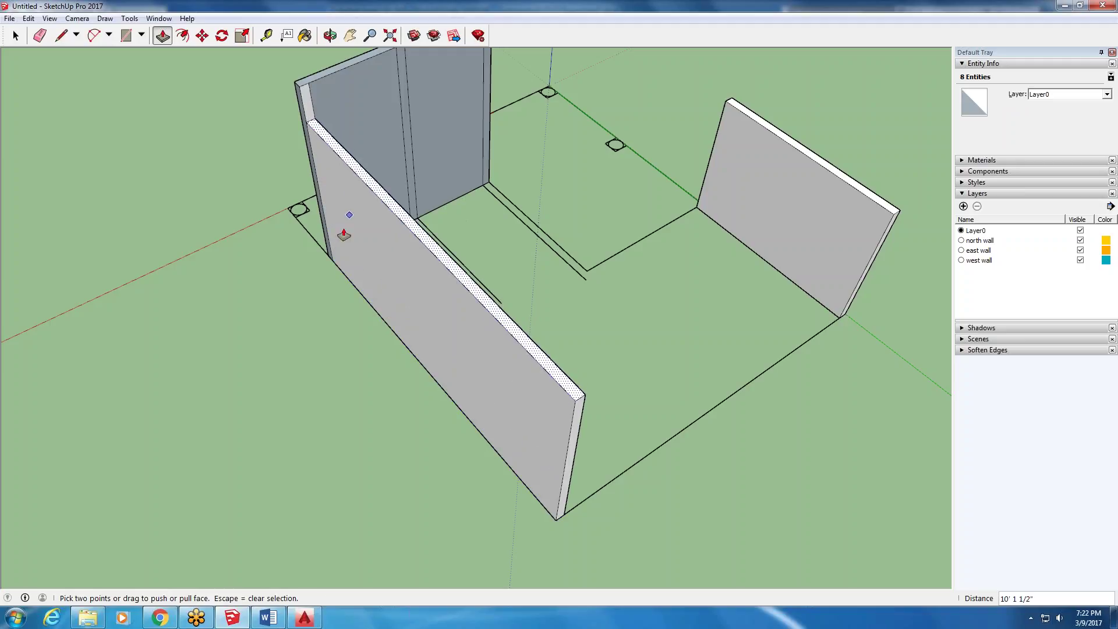
# - Orbit inside and select the new left wall with its connected walls to inspect them
pyautogui.click(15, 35)
pyautogui.doubleClick(375, 241)
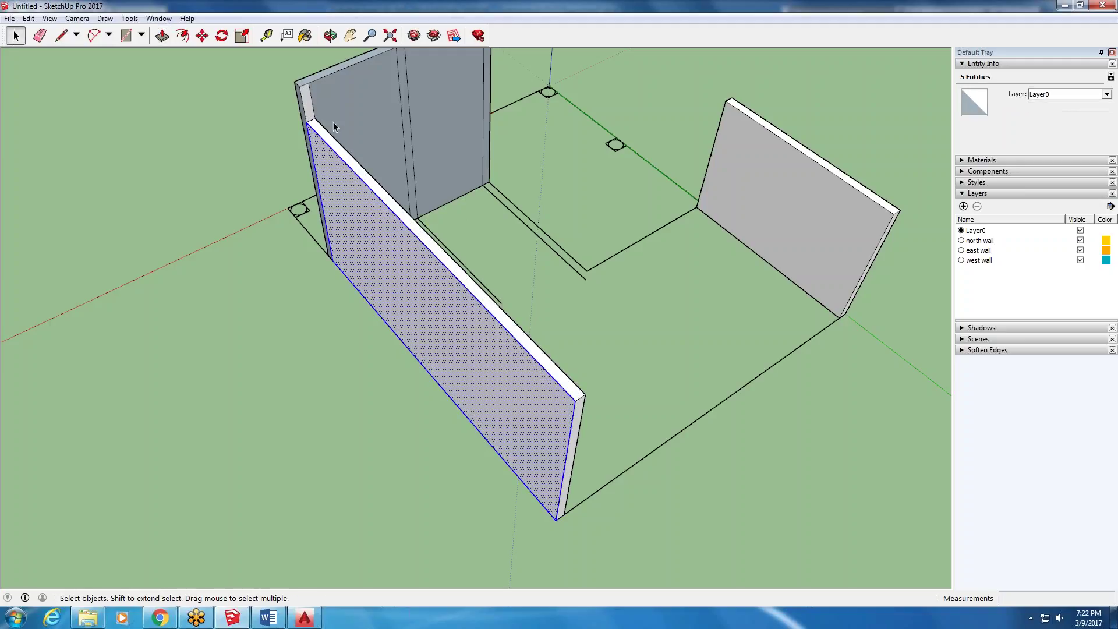
pyautogui.click(543, 158)
pyautogui.moveTo(543, 158); pyautogui.dragTo(451, 110, button='middle')
pyautogui.doubleClick(481, 111)
pyautogui.tripleClick(398, 122)
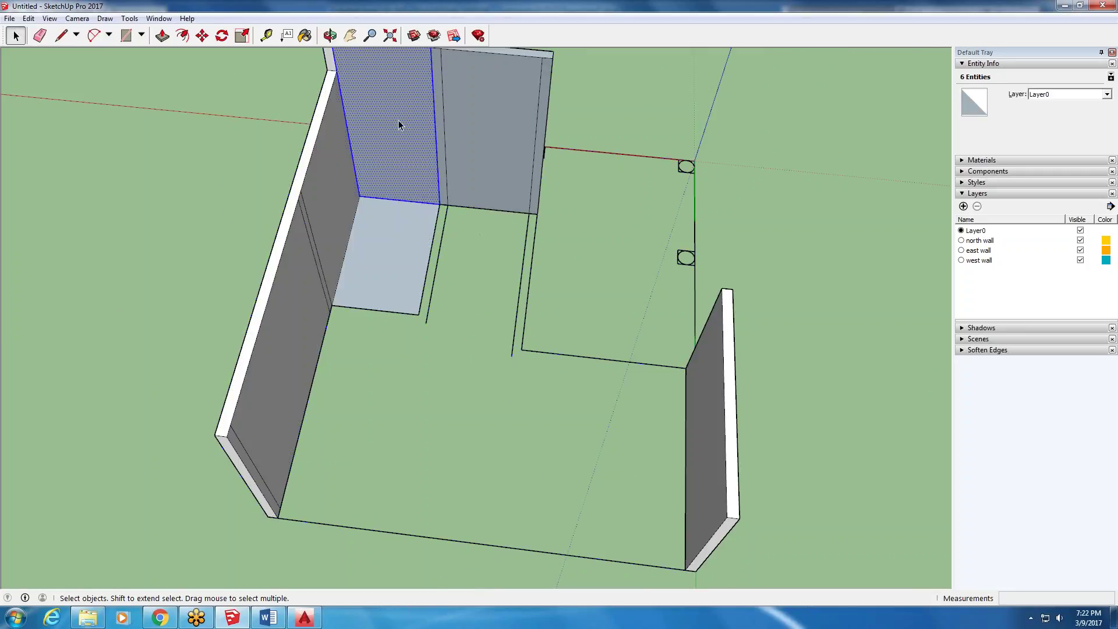
pyautogui.click(338, 134)
# - Orbit around the connected walls, selecting the front wall face and the left wall's top face
pyautogui.tripleClick(314, 187)
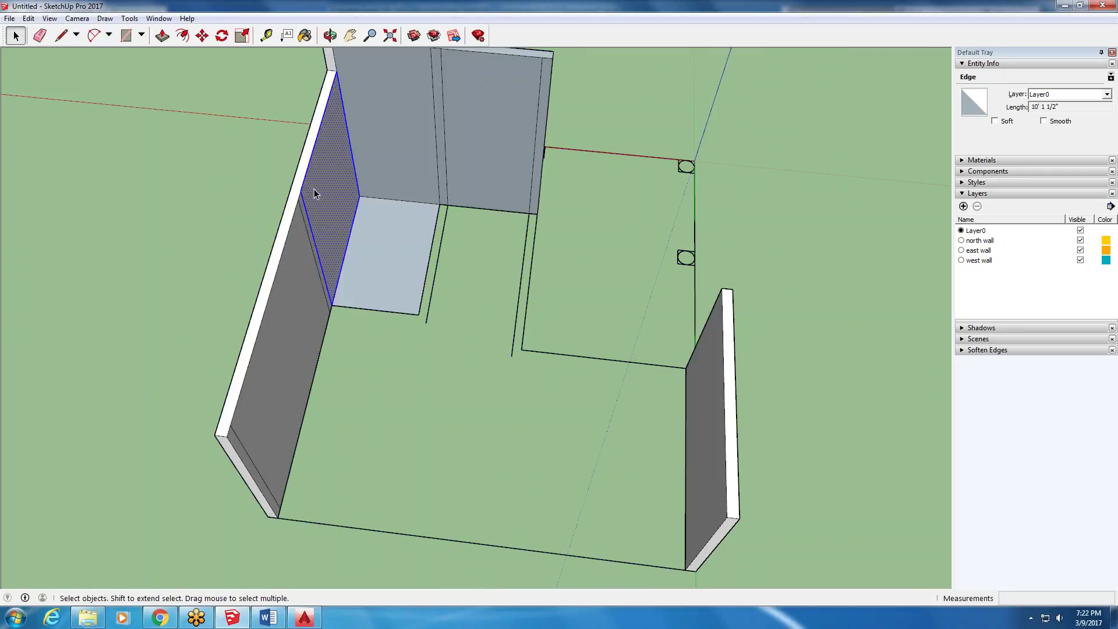
pyautogui.scroll(-3, 268, 365)
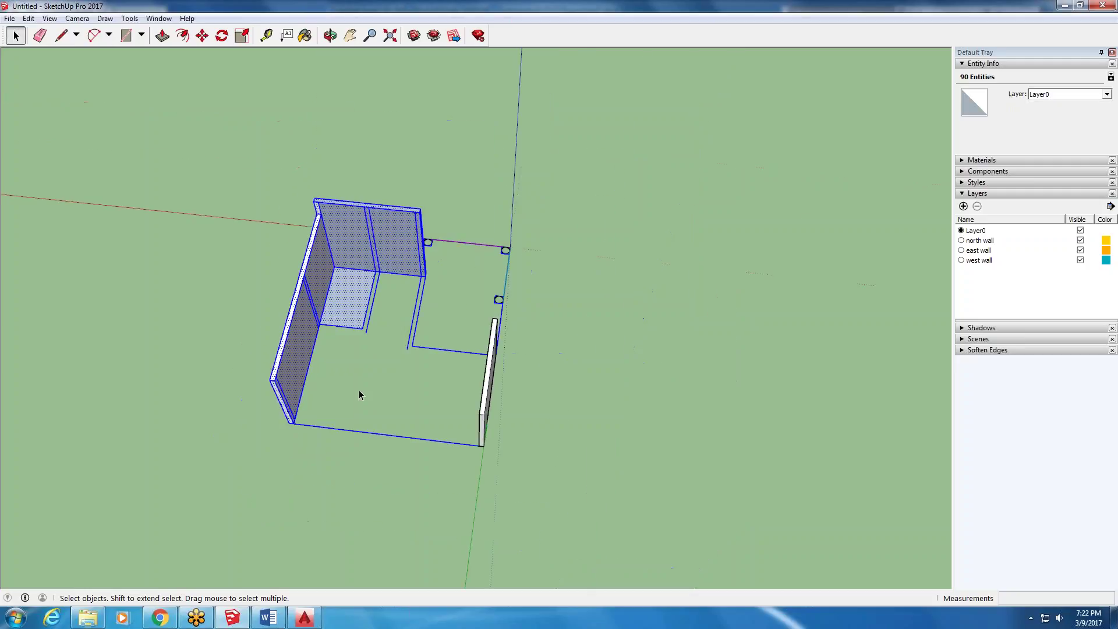
pyautogui.scroll(3, 307, 186)
pyautogui.moveTo(306, 187); pyautogui.dragTo(388, 251, button='middle')
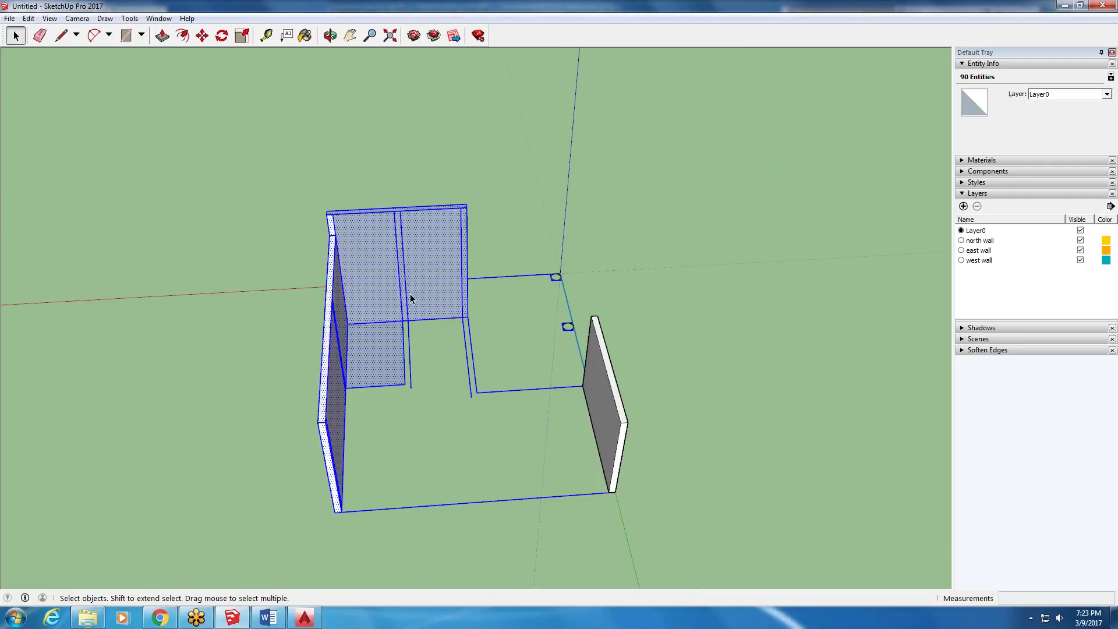
pyautogui.moveTo(364, 355); pyautogui.dragTo(515, 316, button='middle')
pyautogui.click(514, 316)
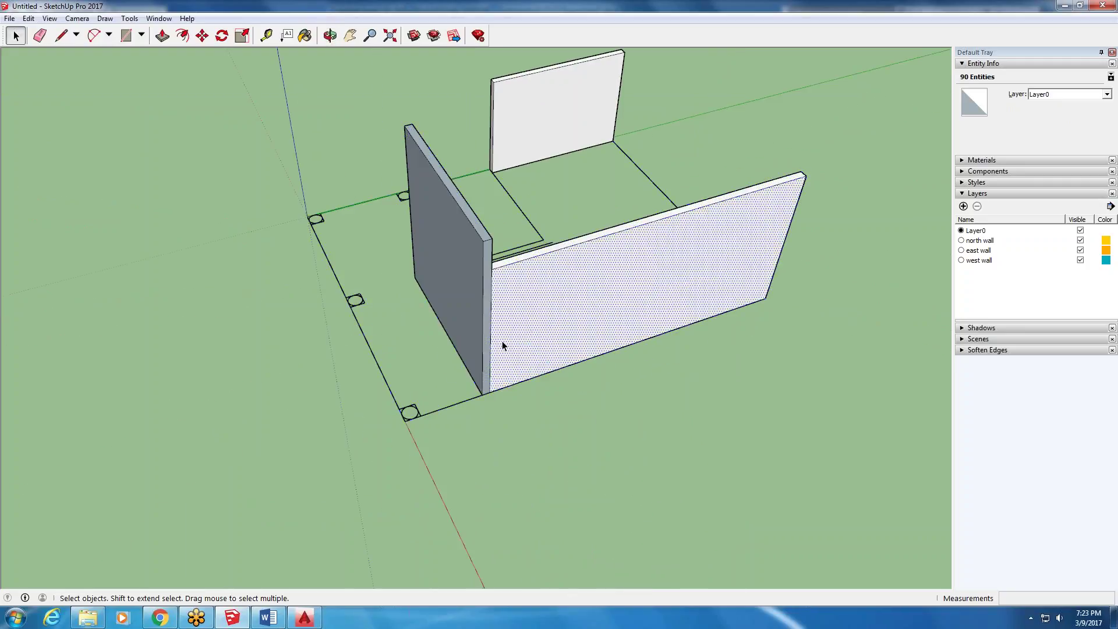
pyautogui.moveTo(638, 275); pyautogui.dragTo(326, 192, button='middle')
pyautogui.scroll(3, 323, 191)
pyautogui.tripleClick(323, 190)
pyautogui.click(323, 190)
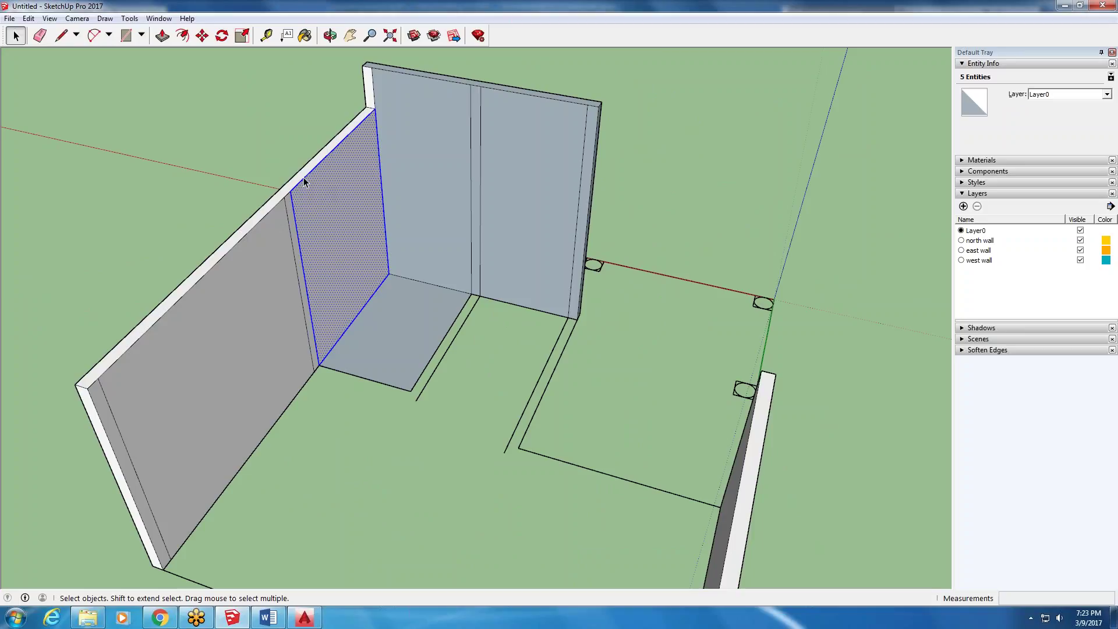
pyautogui.keyDown('ctrl'); pyautogui.click(297, 179); pyautogui.keyUp('ctrl')
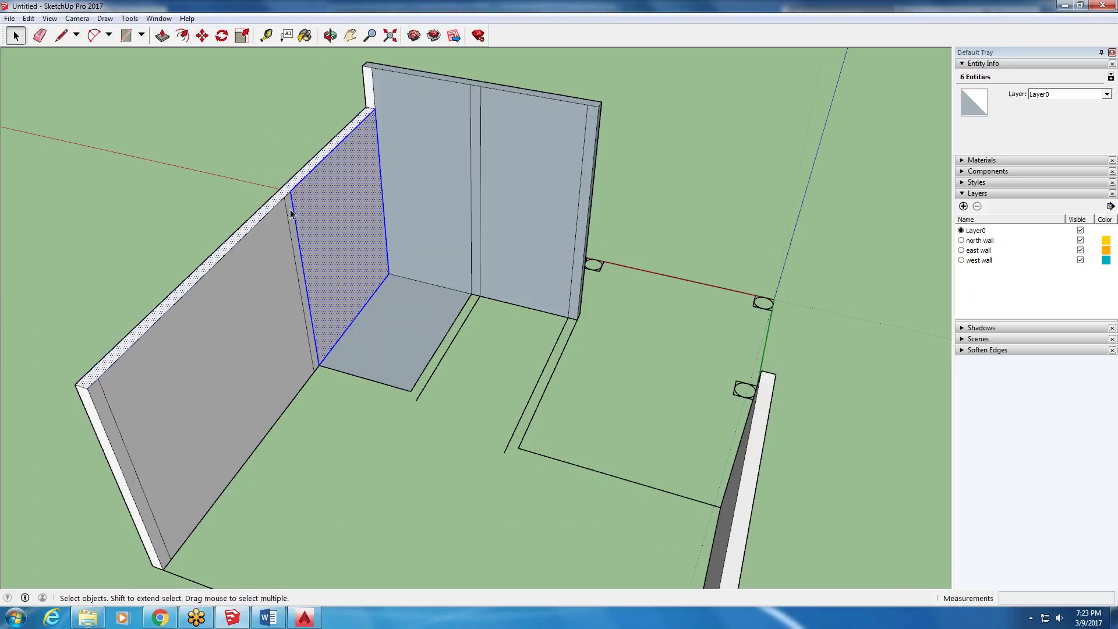
# - From a lower angle, select the left wall's top face, inner face, top strip and edge
pyautogui.moveTo(280, 155); pyautogui.dragTo(250, 442, button='middle')
pyautogui.tripleClick(250, 442)
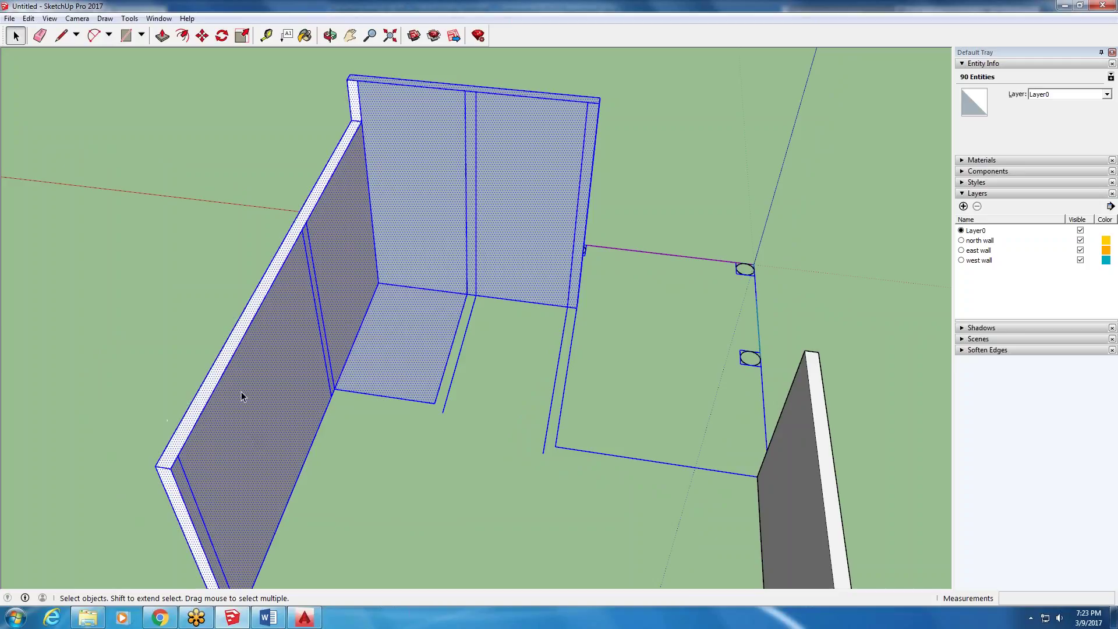
pyautogui.click(212, 387)
pyautogui.scroll(5, 326, 194)
pyautogui.moveTo(221, 227); pyautogui.dragTo(207, 214, button='middle')
pyautogui.click(207, 215)
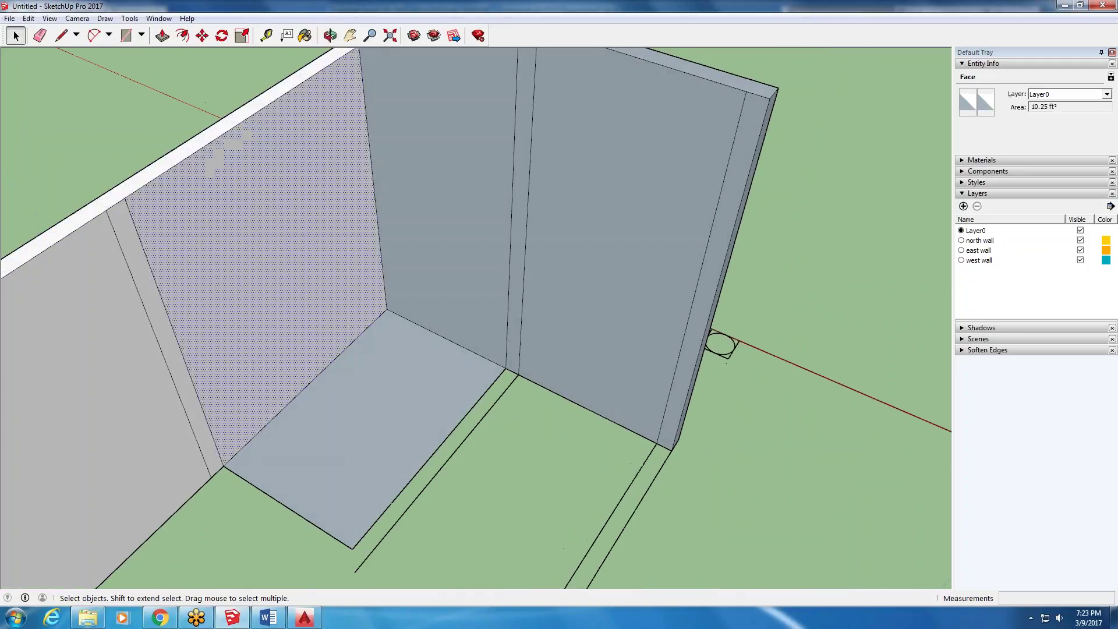
pyautogui.keyDown('ctrl'); pyautogui.click(163, 168); pyautogui.keyUp('ctrl')
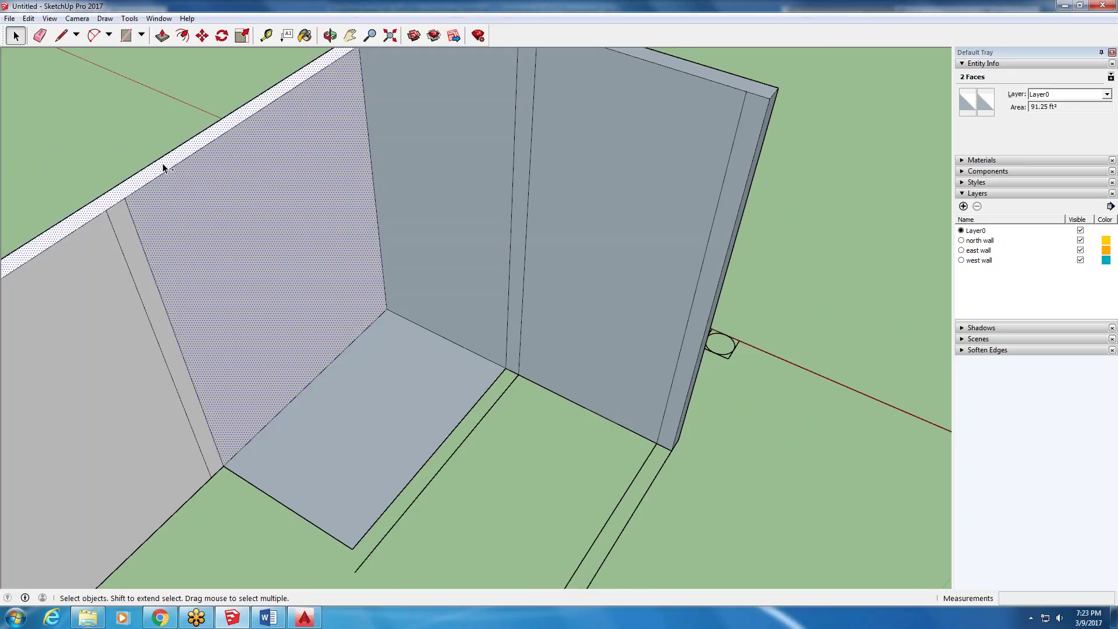
pyautogui.scroll(5, 197, 155)
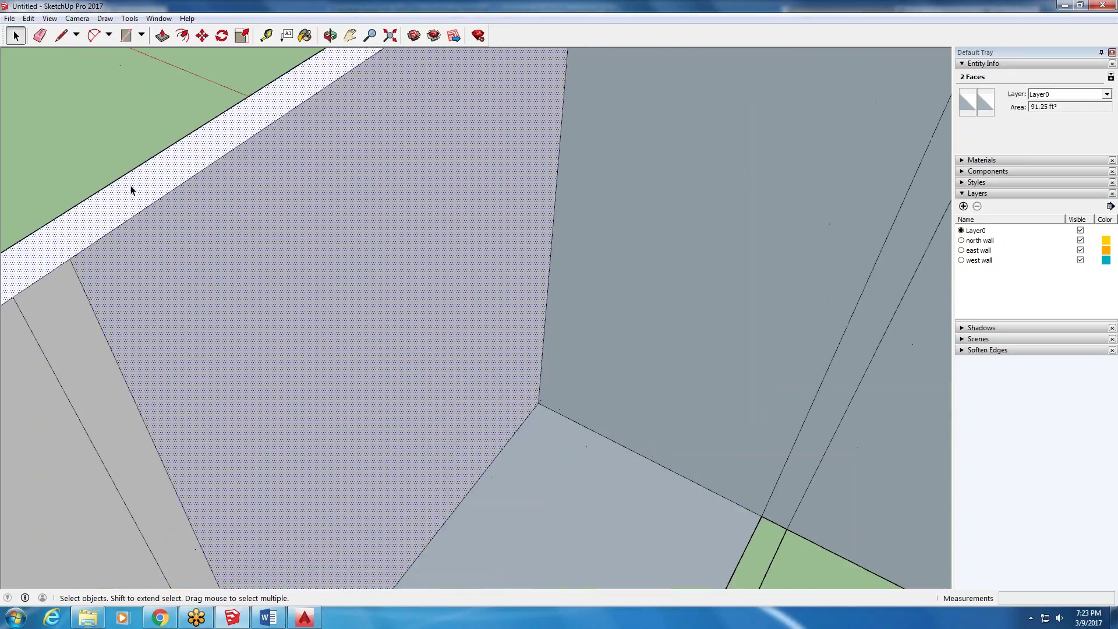
pyautogui.keyDown('ctrl'); pyautogui.click(132, 215); pyautogui.keyUp('ctrl')
pyautogui.scroll(-5, 232, 215)
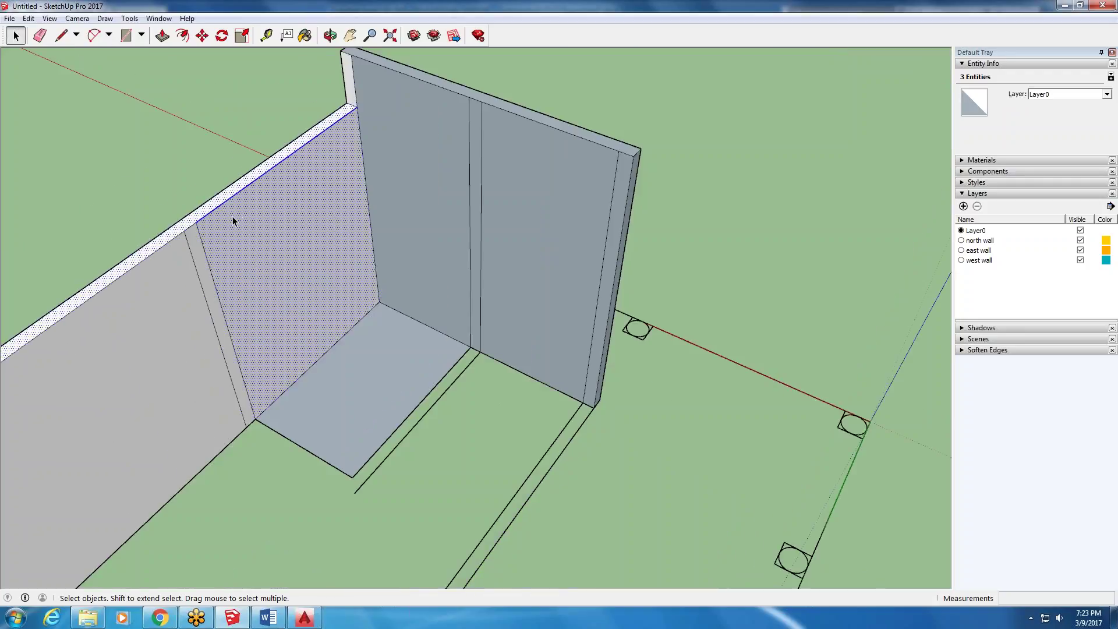
pyautogui.scroll(-3, 279, 284)
pyautogui.scroll(-1, 268, 210)
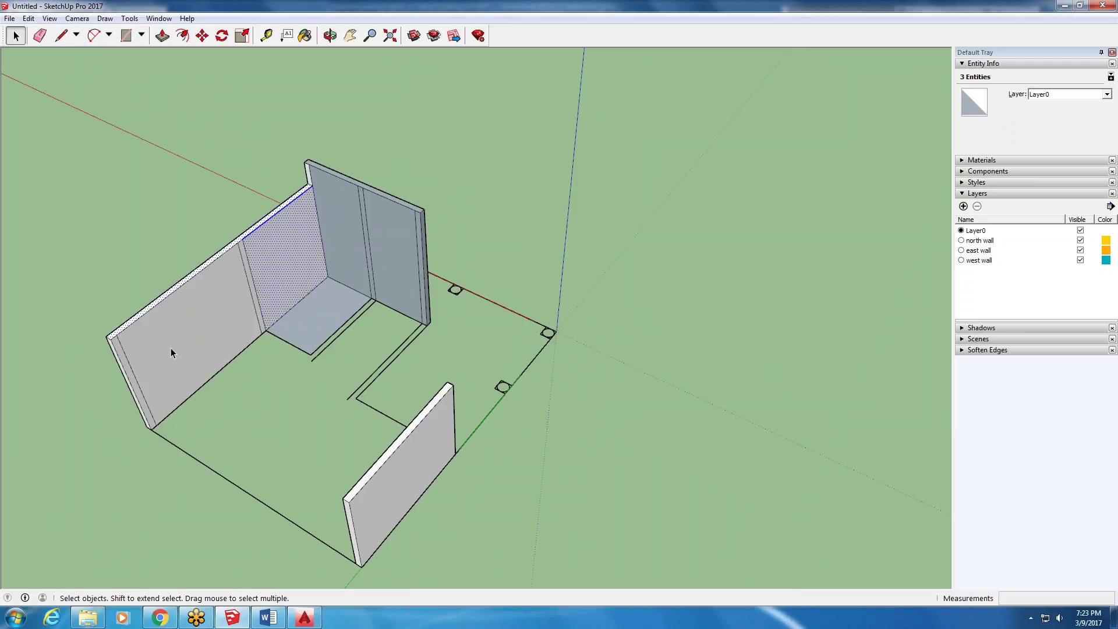
pyautogui.scroll(3, 81, 317)
# - Select the vertical line dividing the left wall and delete it to merge the faces
pyautogui.click(149, 382)
pyautogui.doubleClick(193, 354)
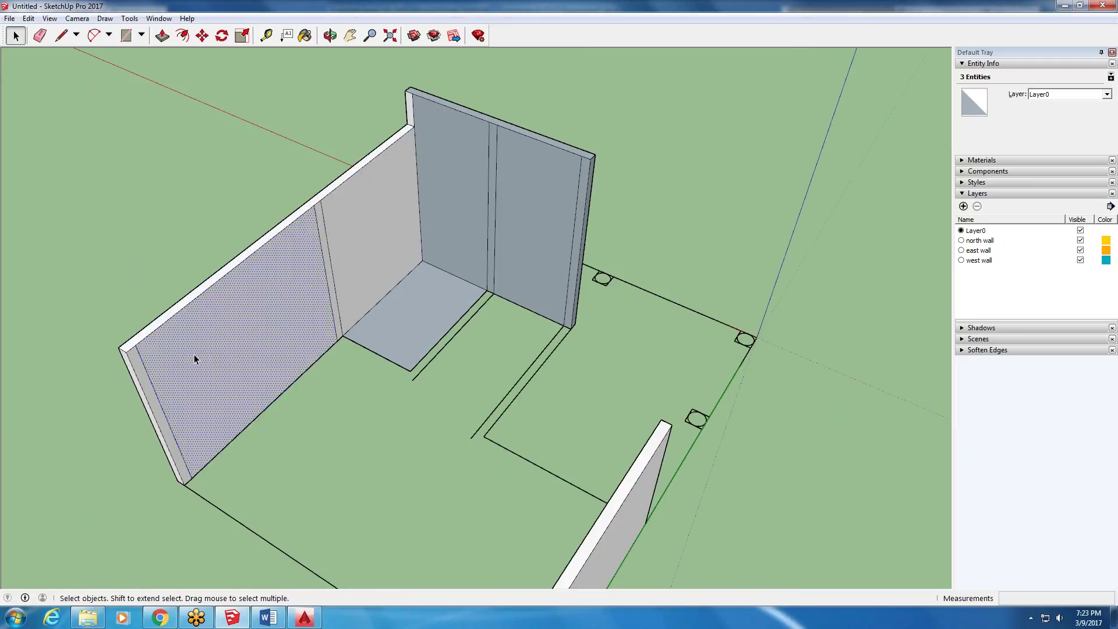
pyautogui.tripleClick(165, 378)
pyautogui.click(153, 378)
pyautogui.click(147, 387)
pyautogui.keyDown('shift'); pyautogui.click(148, 375); pyautogui.keyUp('shift')
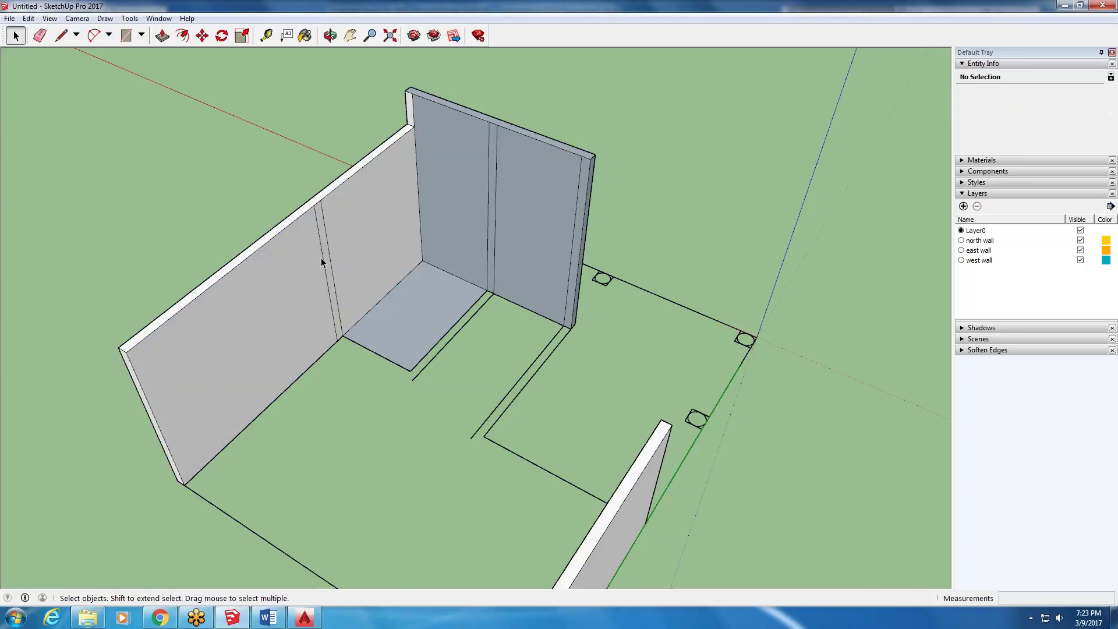
pyautogui.press('Delete')
# - Orbit and zoom to review the three full-height walls around the floor outline
pyautogui.moveTo(89, 290); pyautogui.dragTo(635, 243, button='middle')
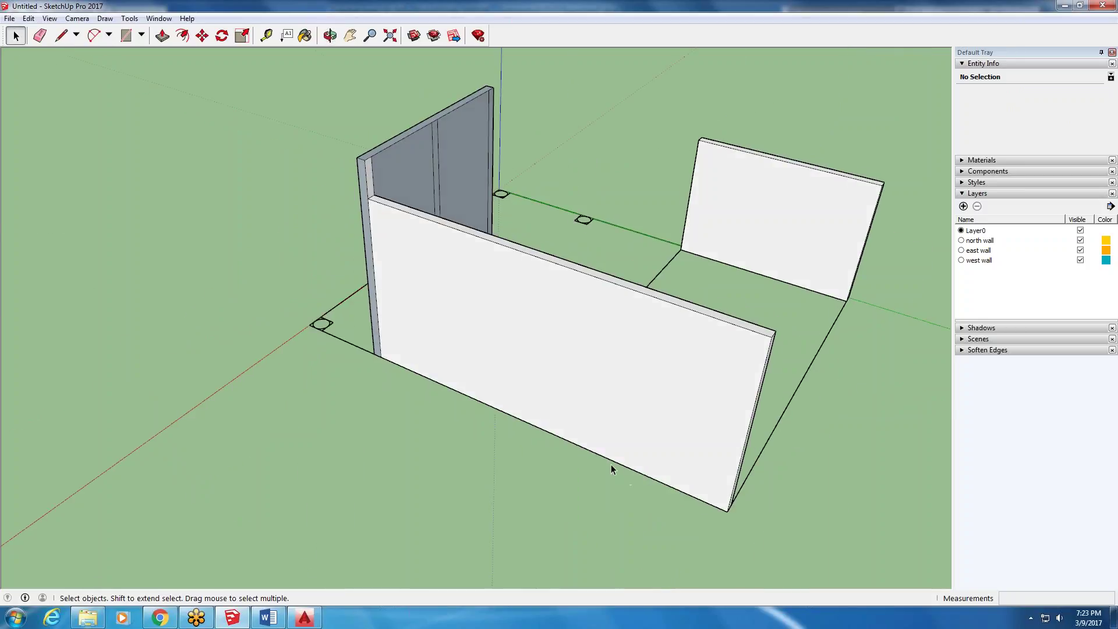
pyautogui.scroll(-6, 582, 408)
pyautogui.moveTo(523, 332); pyautogui.dragTo(379, 177, button='middle')
pyautogui.scroll(5, 571, 279)
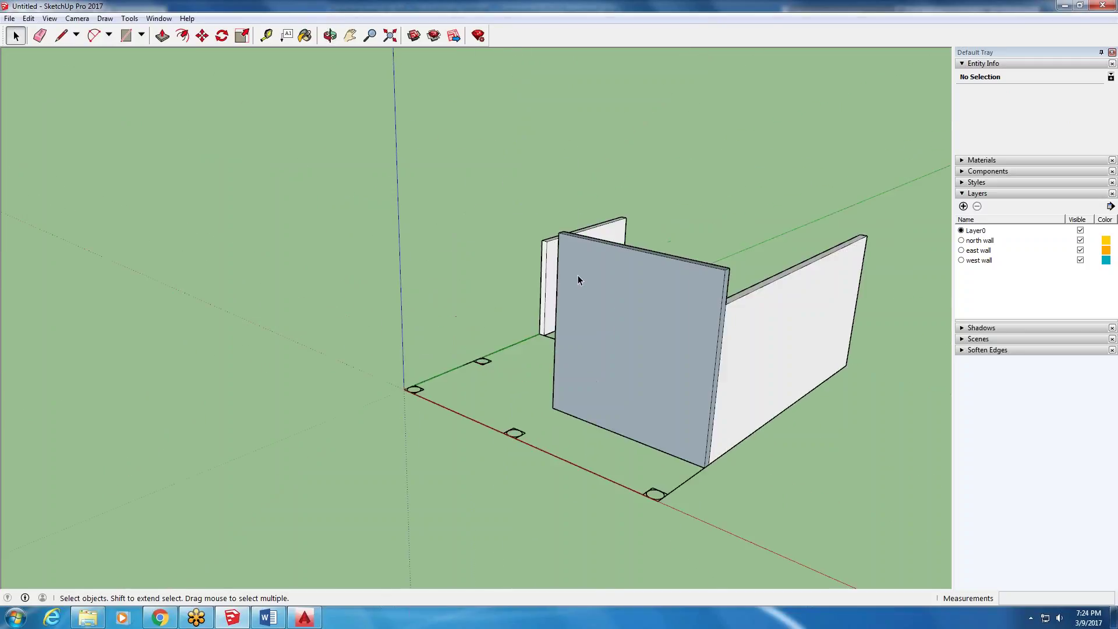
pyautogui.scroll(2, 547, 287)
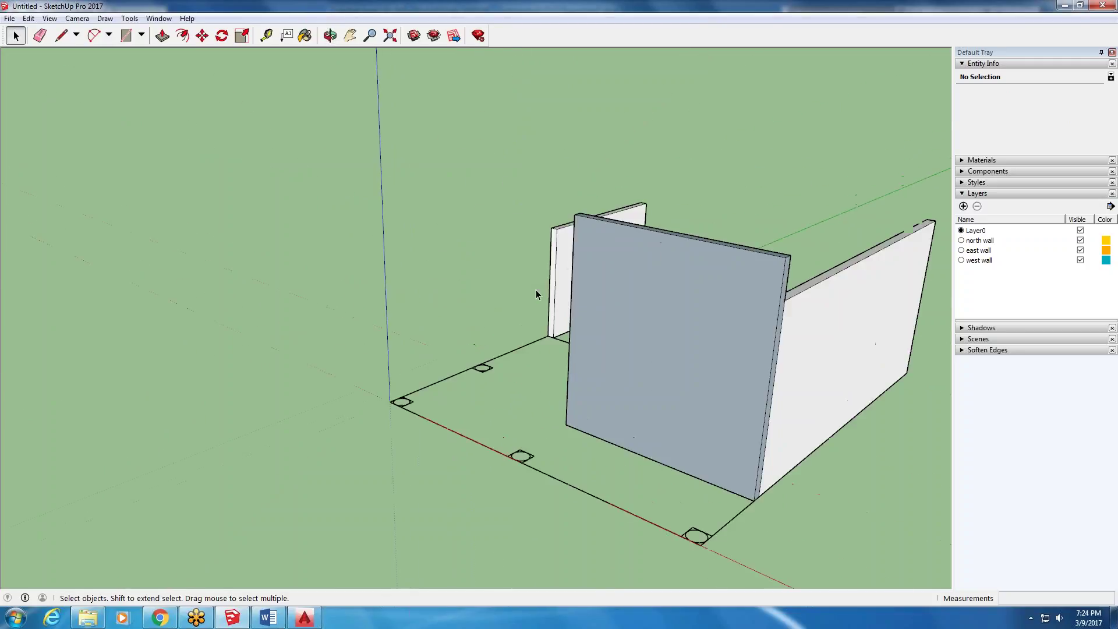
# - Draw a closed four-edge loop rising from the origin corner into a slanted face, and orbit to inspect it
pyautogui.click(59, 39)
pyautogui.click(451, 412)
pyautogui.click(450, 333)
pyautogui.click(502, 314)
pyautogui.click(527, 433)
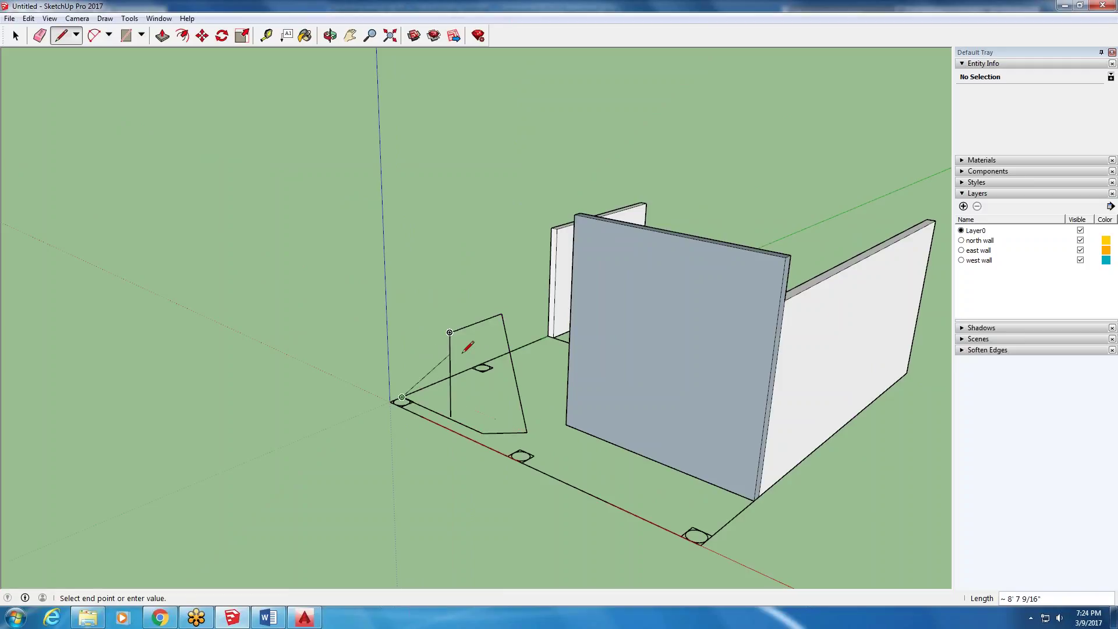
pyautogui.click(452, 414)
pyautogui.scroll(2, 455, 409)
pyautogui.moveTo(456, 409); pyautogui.dragTo(544, 320, button='middle')
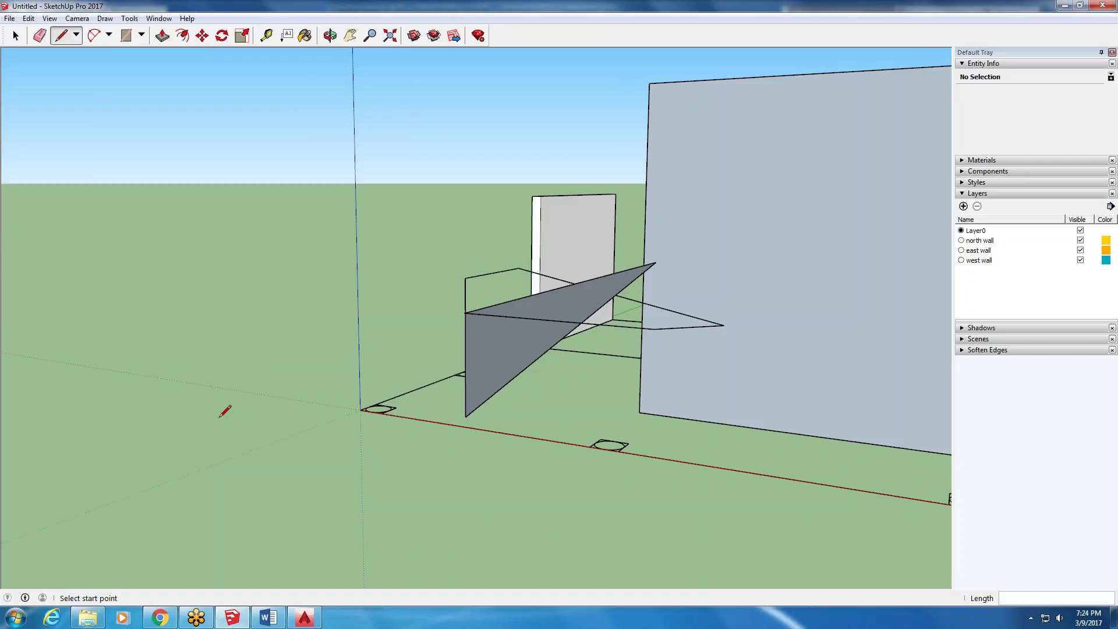
pyautogui.scroll(-5, 51, 307)
pyautogui.moveTo(280, 195); pyautogui.dragTo(347, 389, button='middle')
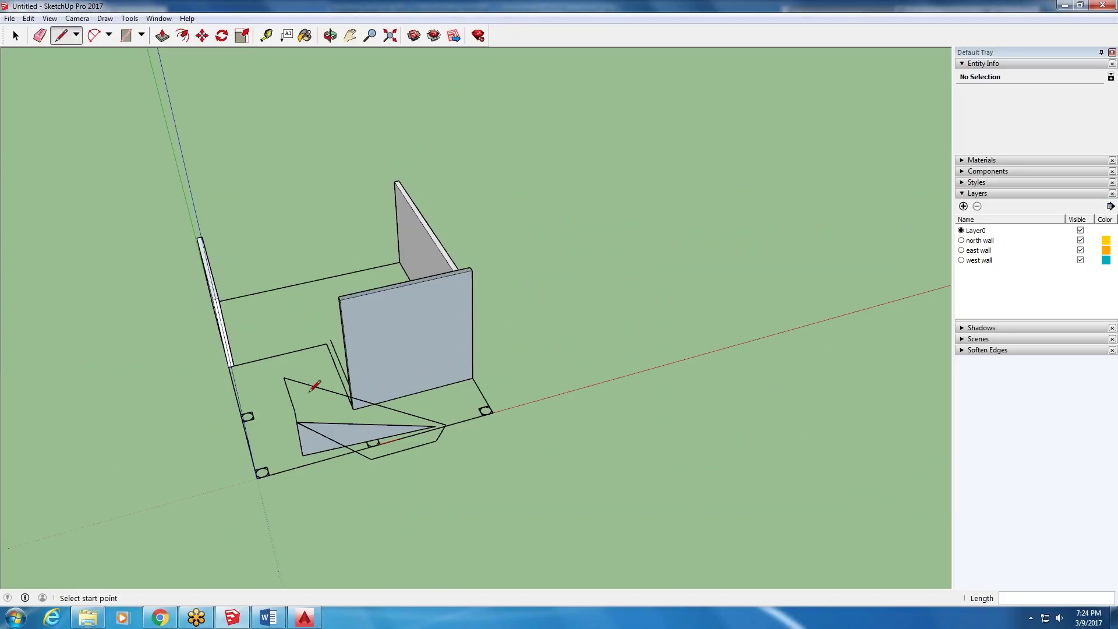
pyautogui.moveTo(270, 385)
pyautogui.mouseDown(button='middle')
pyautogui.moveTo(324, 273)
pyautogui.moveTo(328, 285)
pyautogui.mouseUp(button='middle')
pyautogui.moveTo(240, 624)
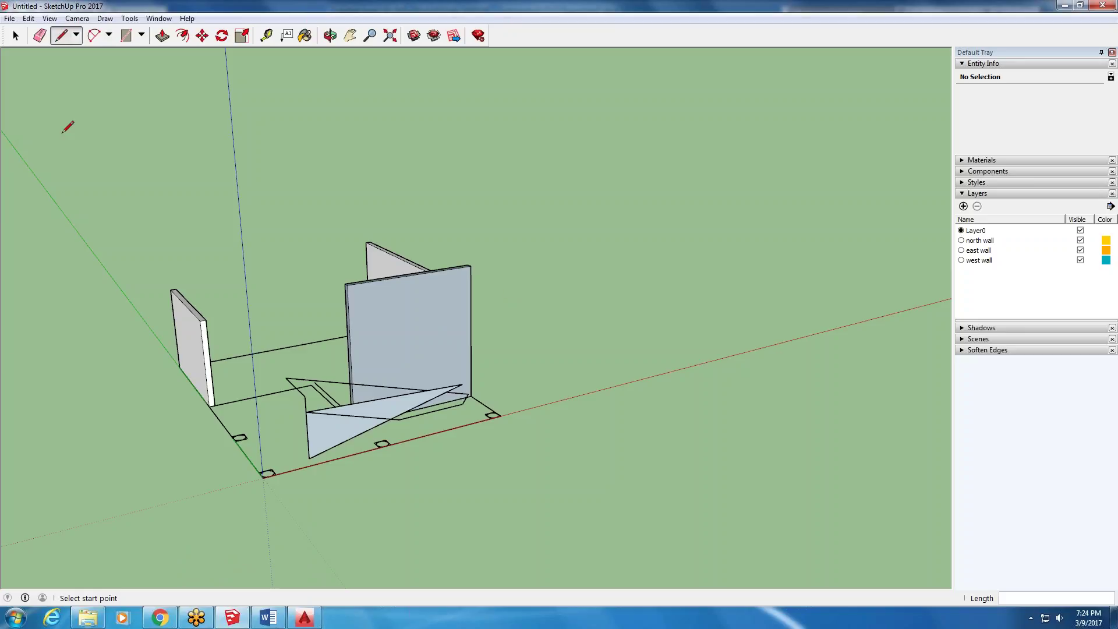
# - Draw a rectangle on the ground beside the walled plan
pyautogui.click(126, 36)
pyautogui.click(430, 542)
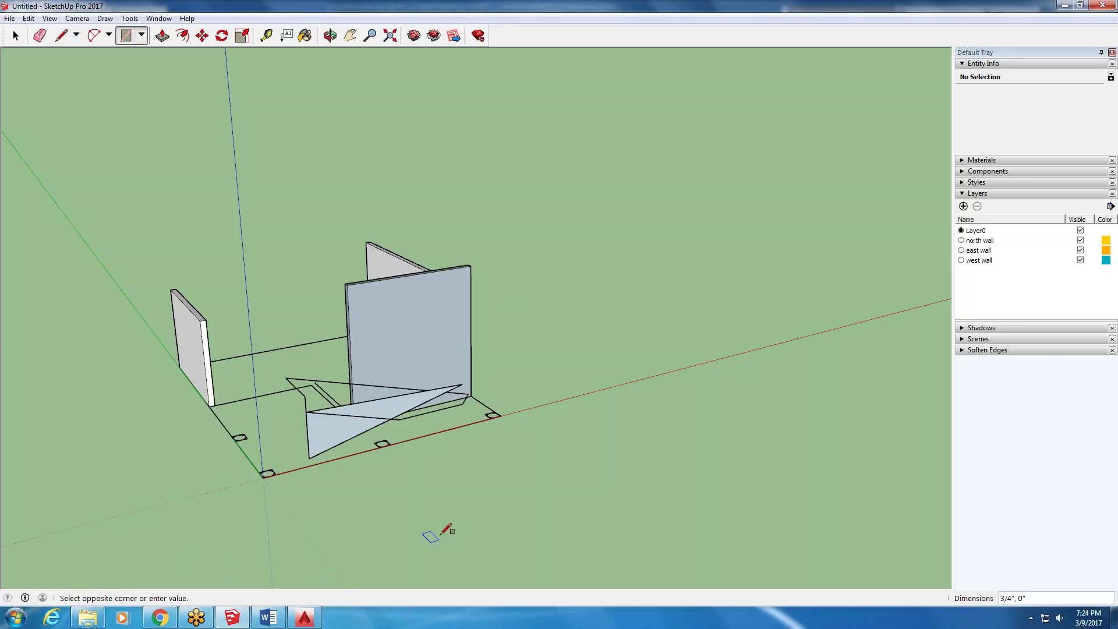
pyautogui.click(600, 556)
# - Add a ridge line inside the rectangle and connect its ends to the rectangle's corners
pyautogui.press('l')
pyautogui.scroll(-2, 242, 168)
pyautogui.scroll(3, 419, 411)
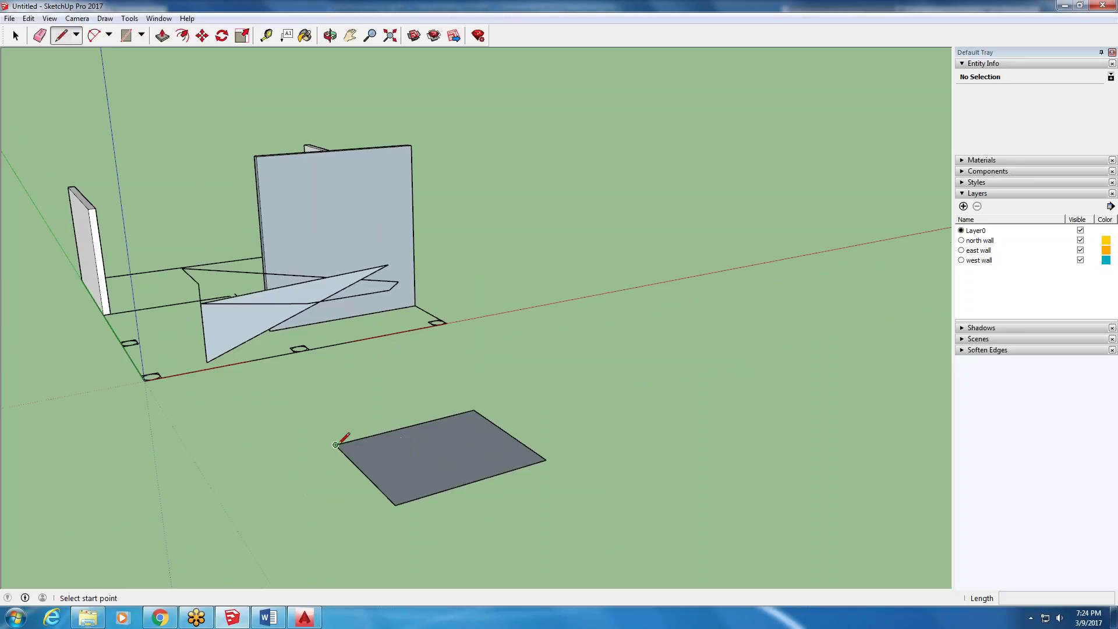
pyautogui.click(335, 445)
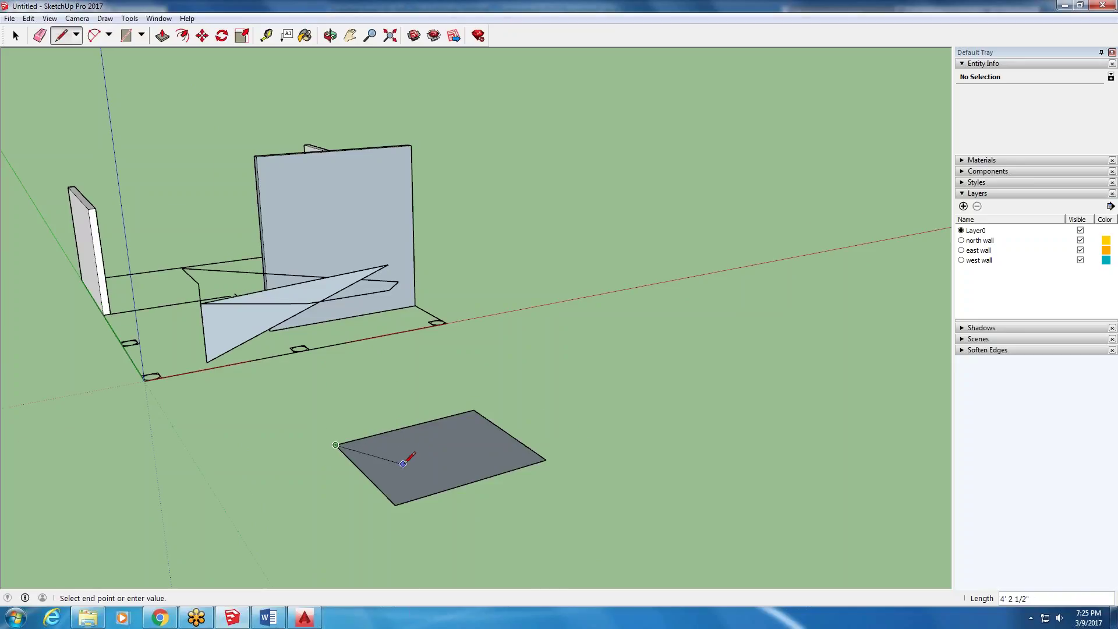
pyautogui.scroll(1, 406, 454)
pyautogui.click(405, 459)
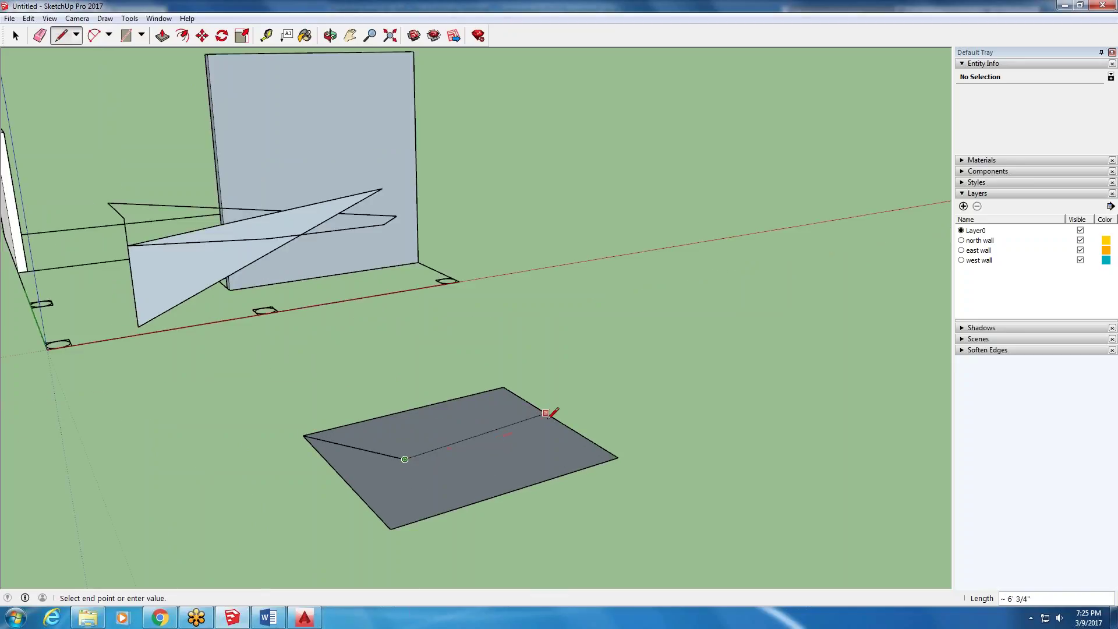
pyautogui.click(549, 419)
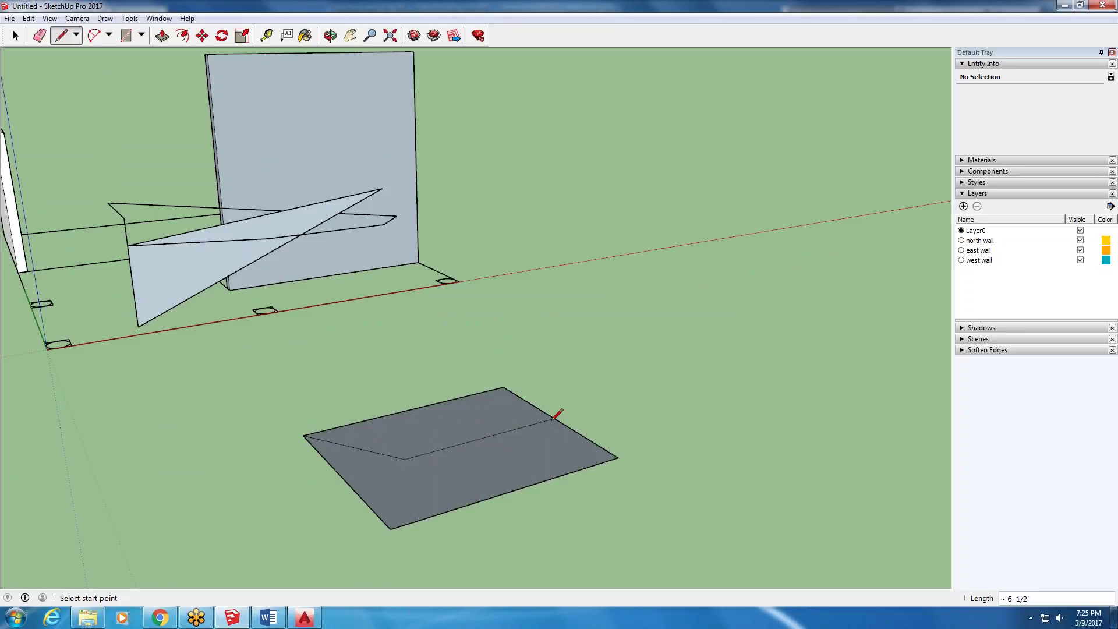
pyautogui.click(405, 459)
pyautogui.click(390, 528)
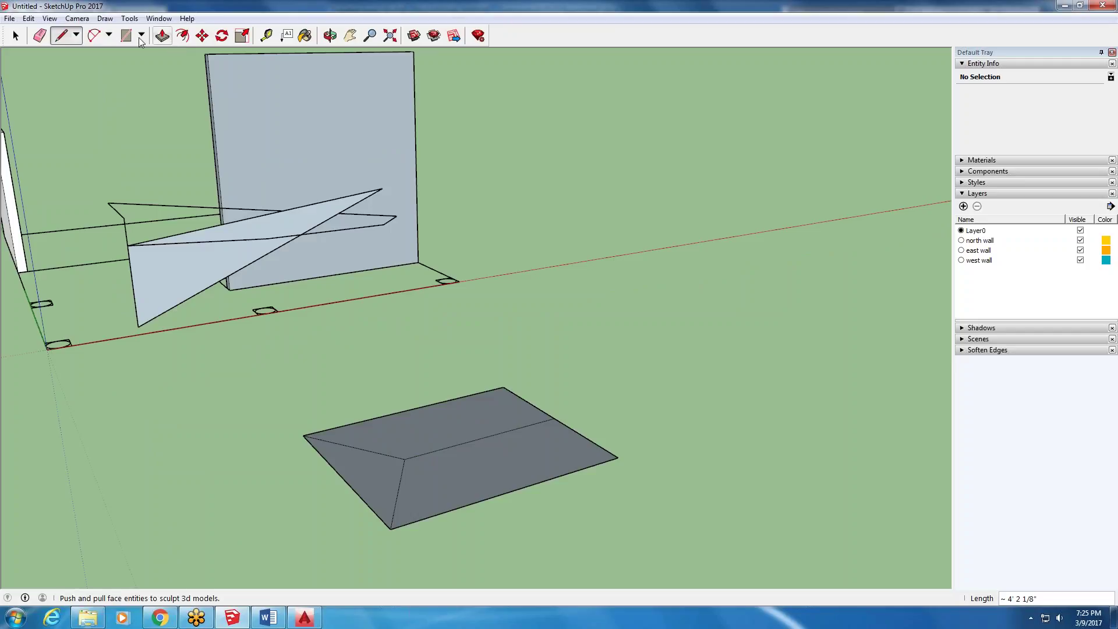
# - Raise the ridge line with Move to form the gable-roof prism, then orbit around it
pyautogui.click(202, 35)
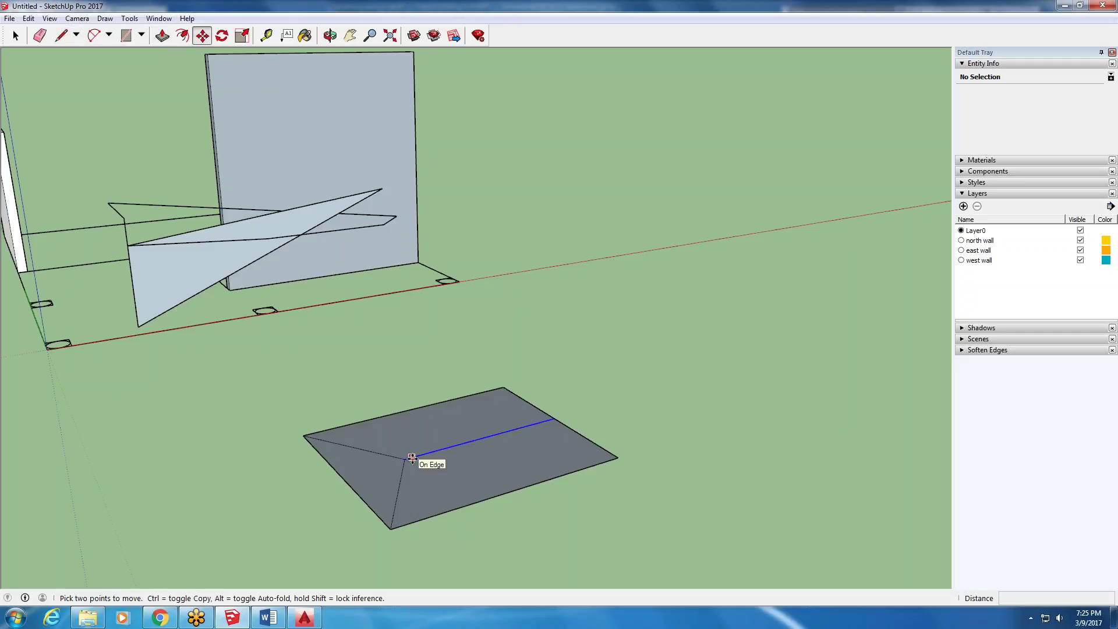
pyautogui.click(412, 458)
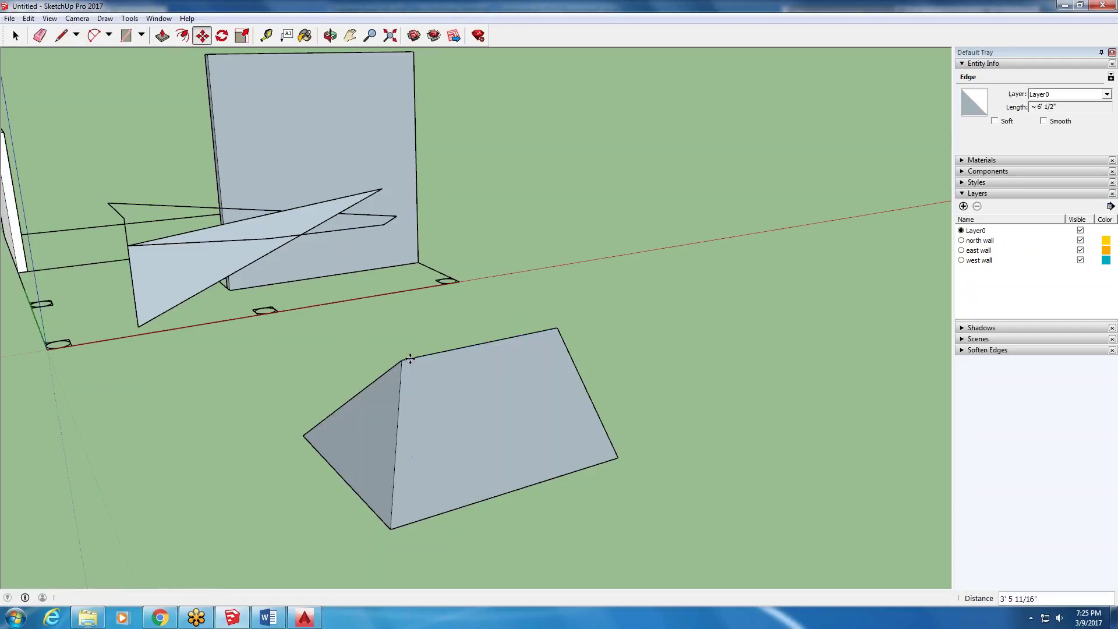
pyautogui.click(414, 357)
pyautogui.moveTo(606, 364); pyautogui.dragTo(688, 364, button='middle')
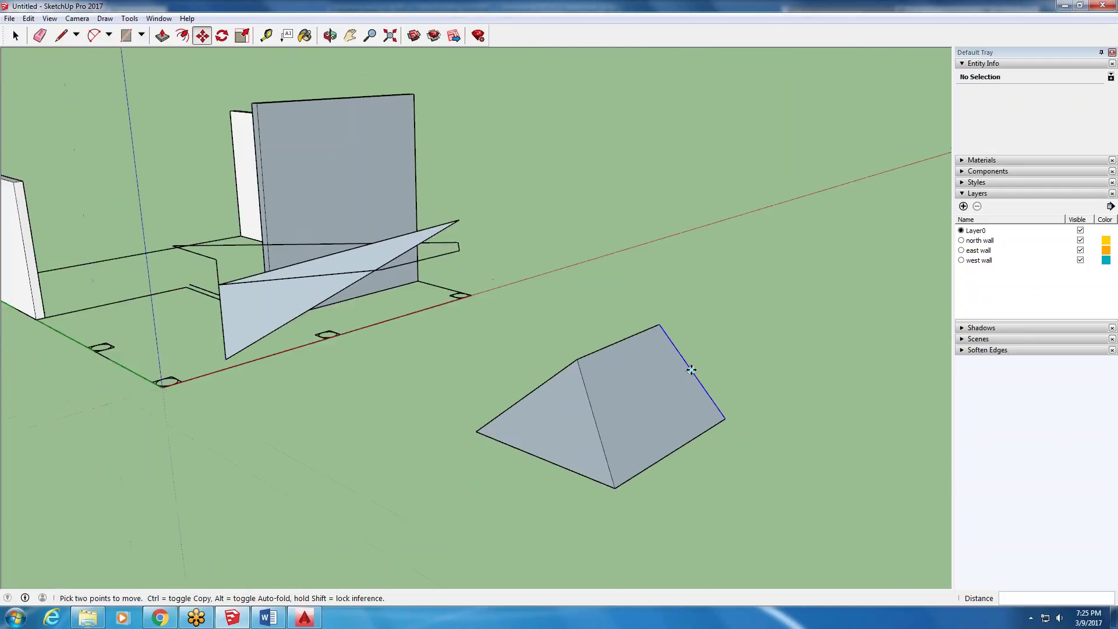
pyautogui.scroll(-2, 691, 370)
pyautogui.scroll(-3, 477, 356)
pyautogui.scroll(3, 643, 330)
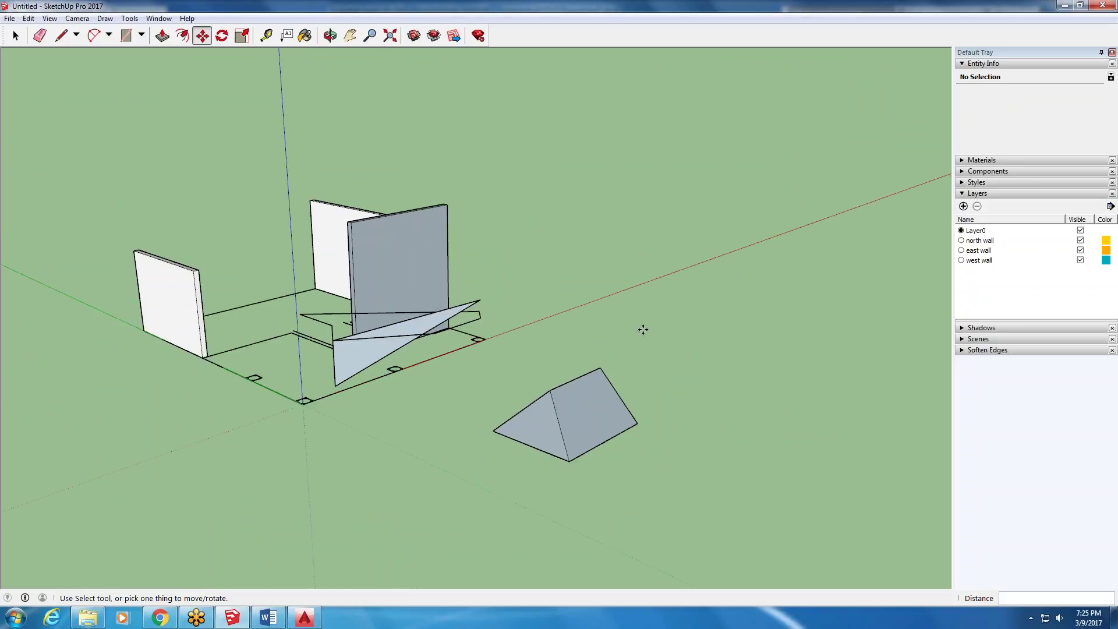
pyautogui.click(16, 36)
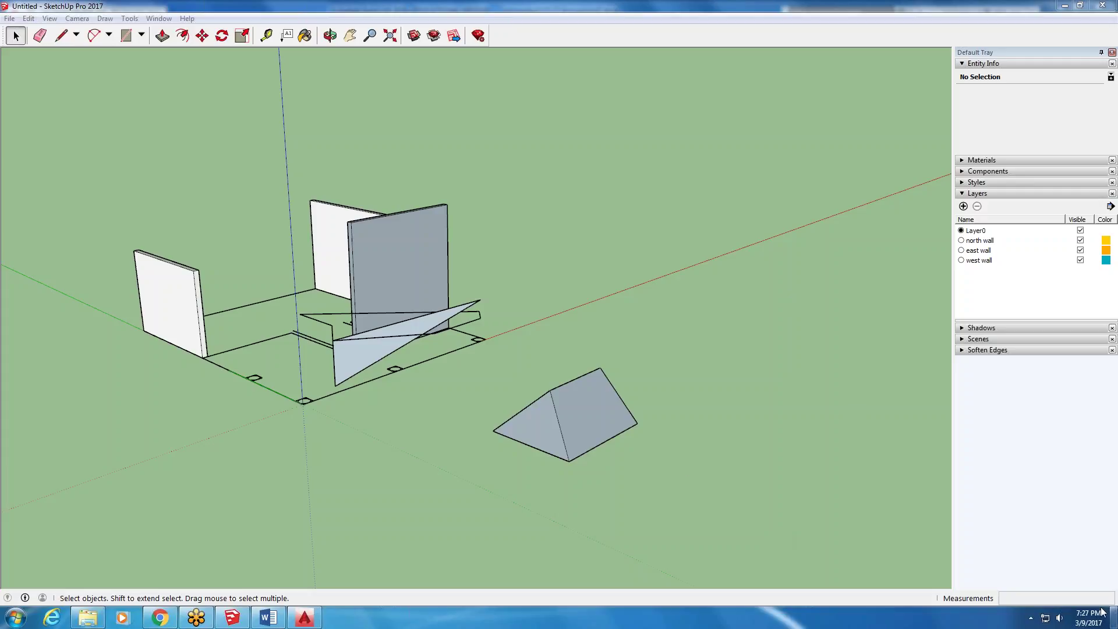
pyautogui.moveTo(1083, 613)
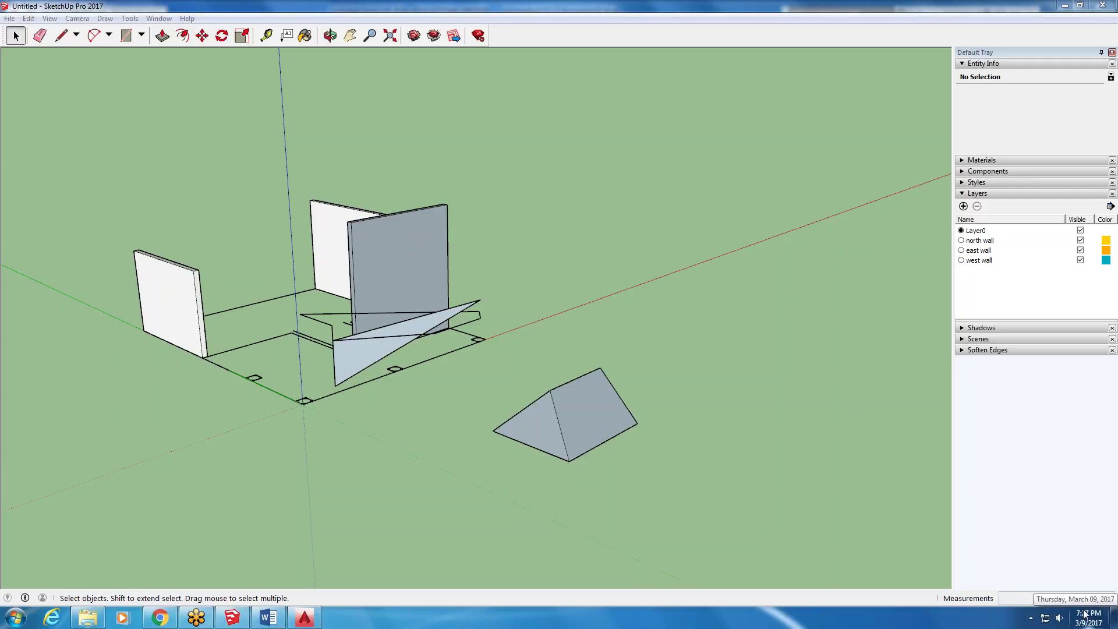